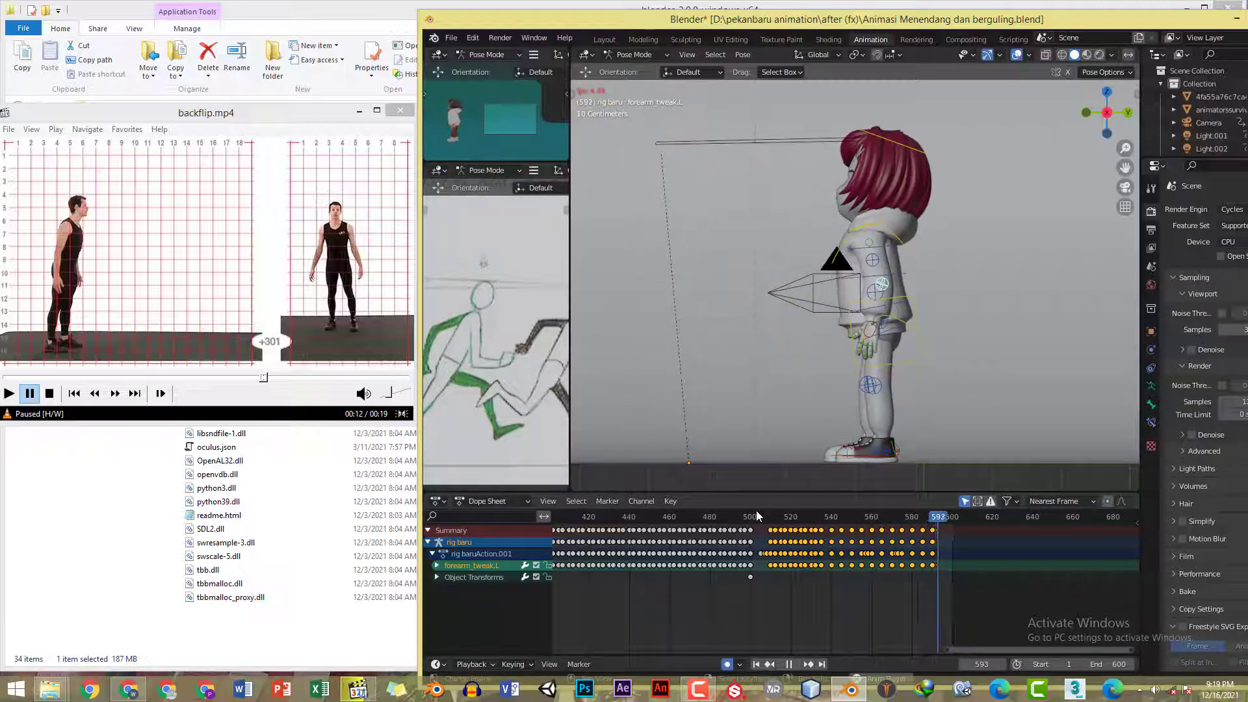
- Stop playback, set the playback sync mode to Sync to Audio, and replay the animation from about frame 500
key("space")
left_click(471, 665)
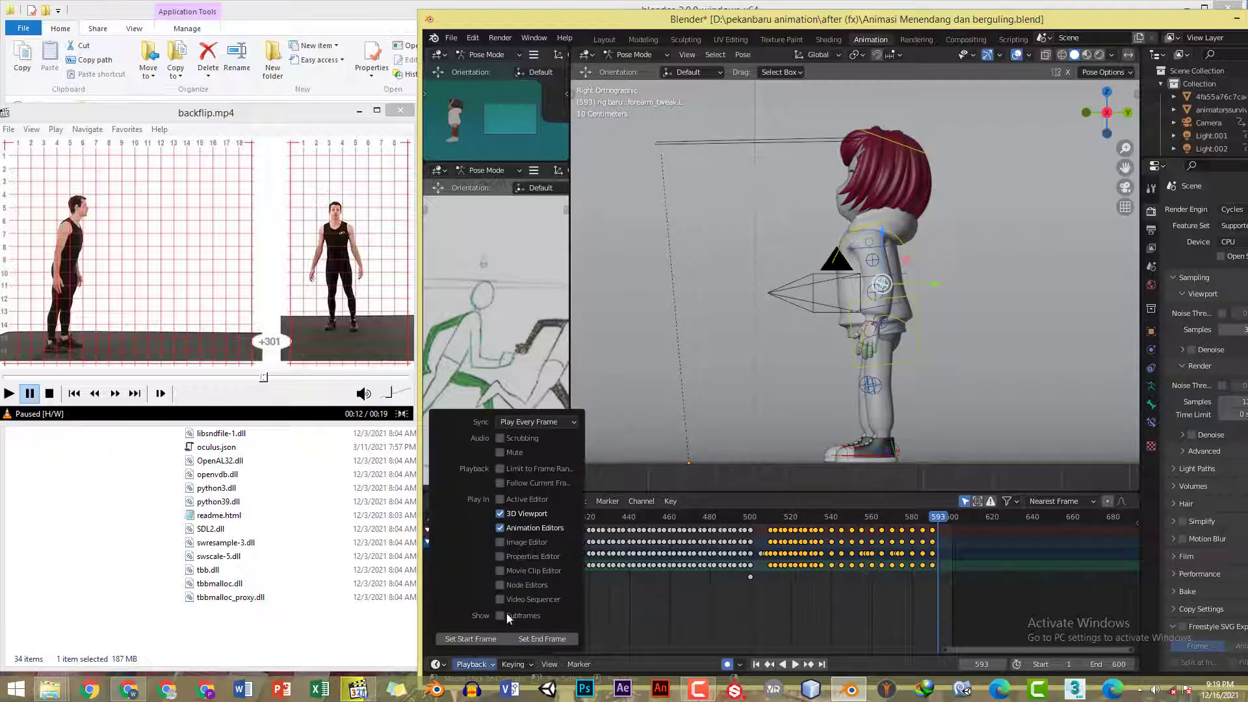
left_click(548, 421)
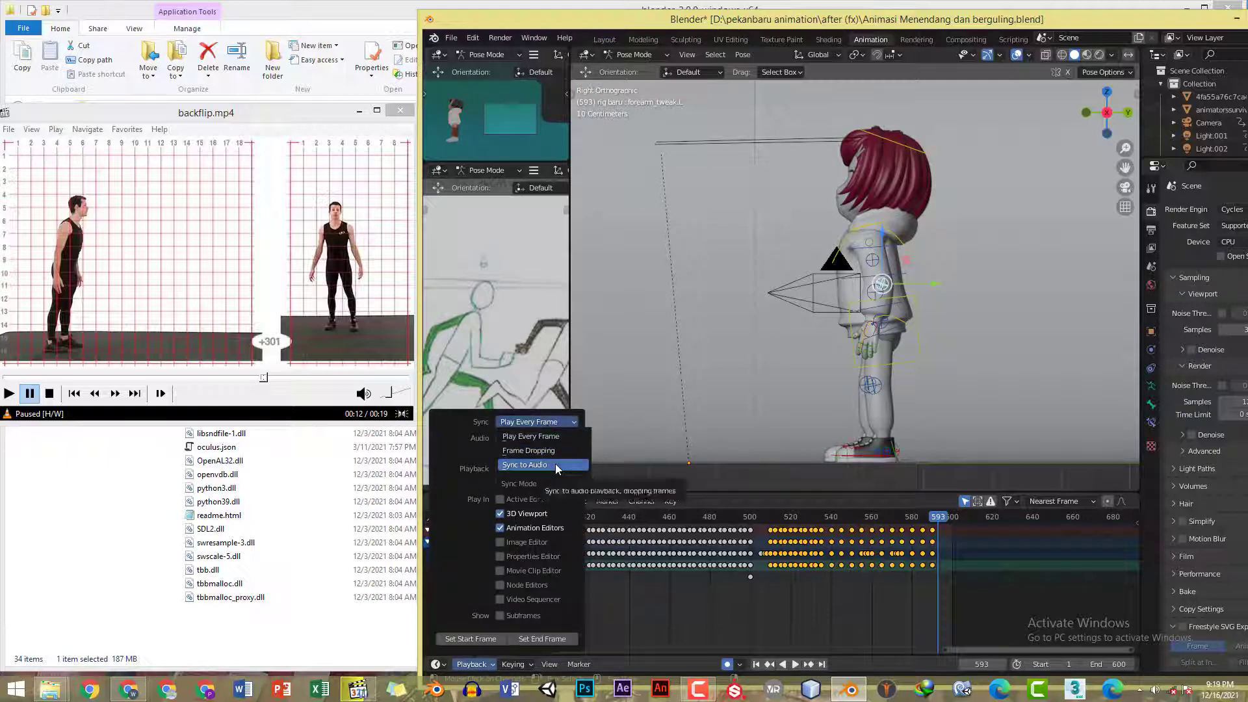
left_click(556, 463)
left_click(755, 519)
key("space")
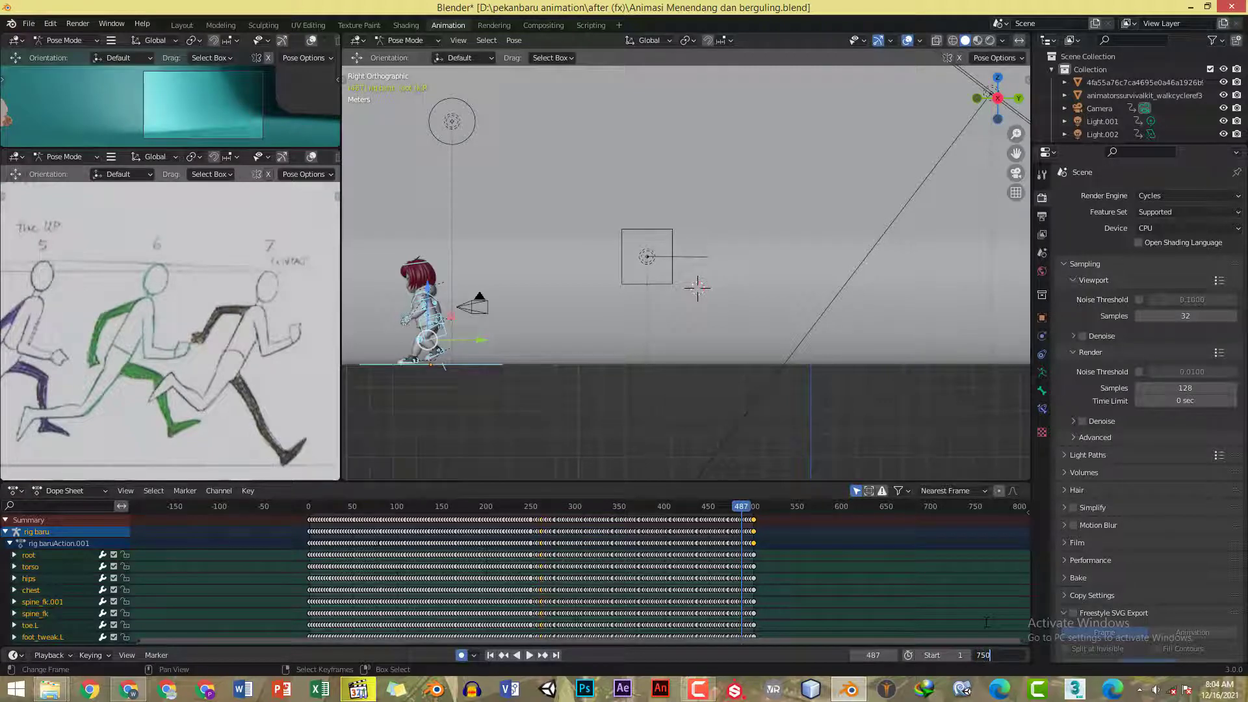
- Set the scene's end frame to 750 and move the playhead to frame 500
key("Return")
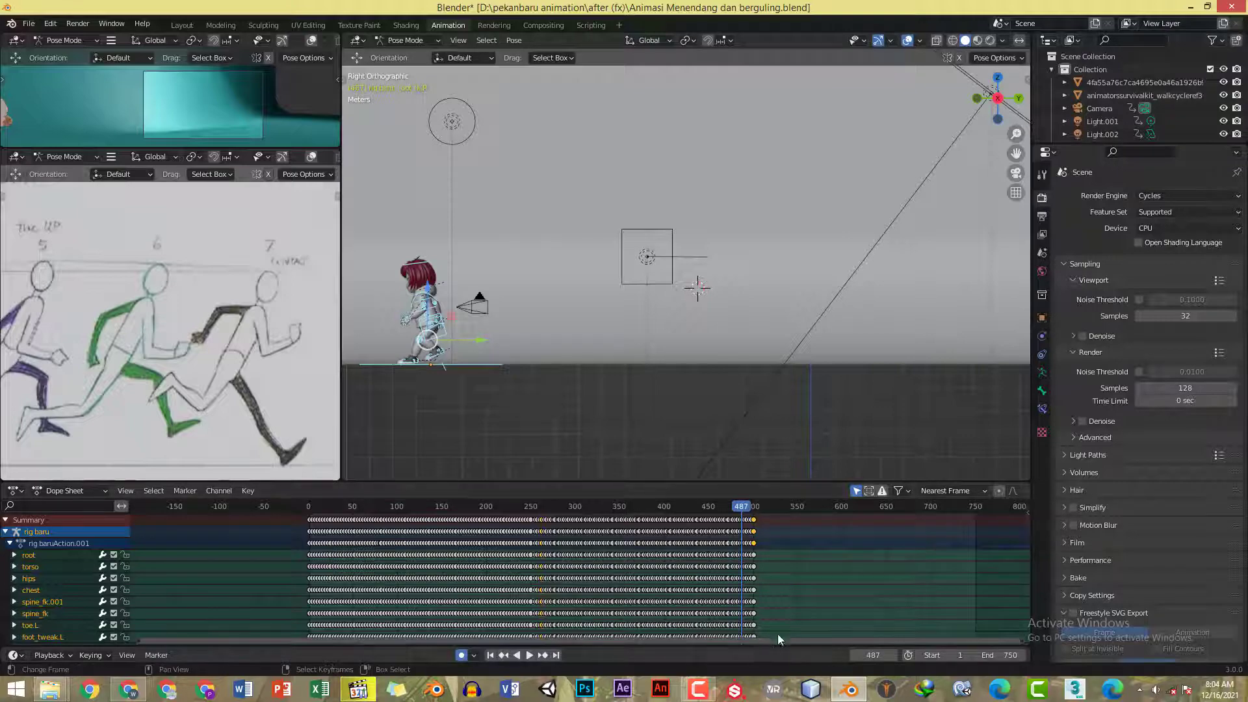
middle_click_drag(777, 633, 708, 524, "ctrl")
left_click(664, 508)
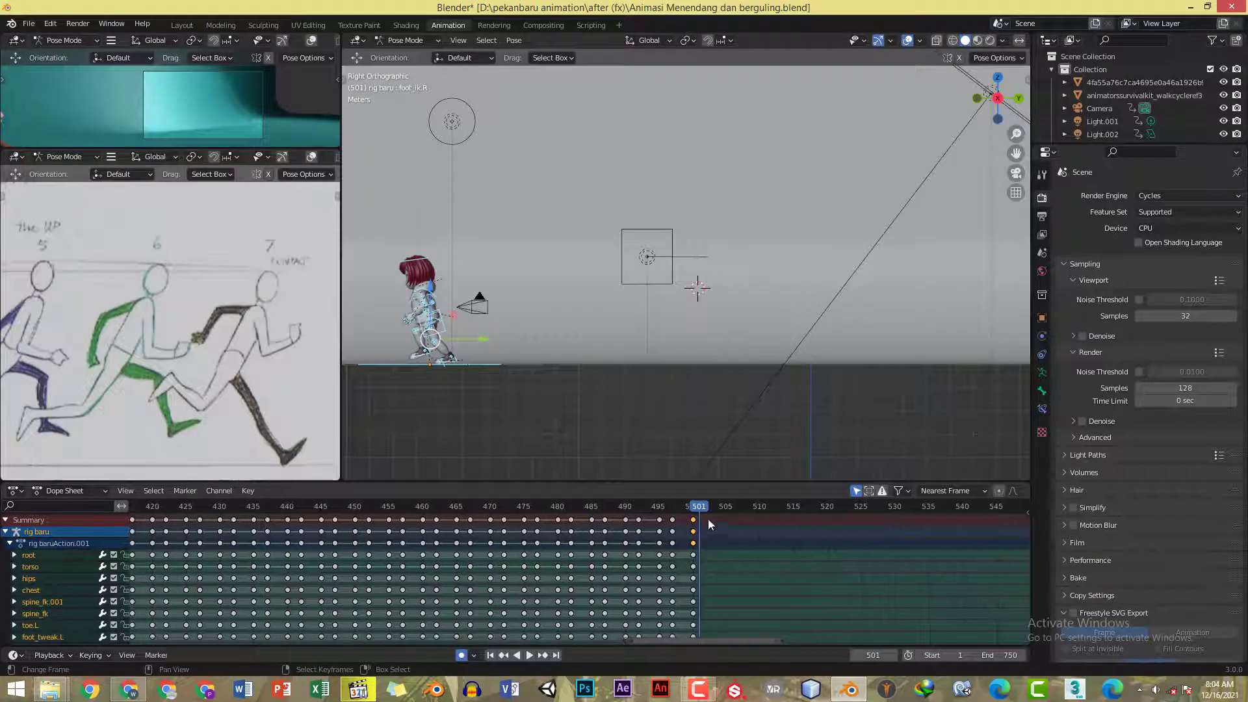
left_click(692, 512)
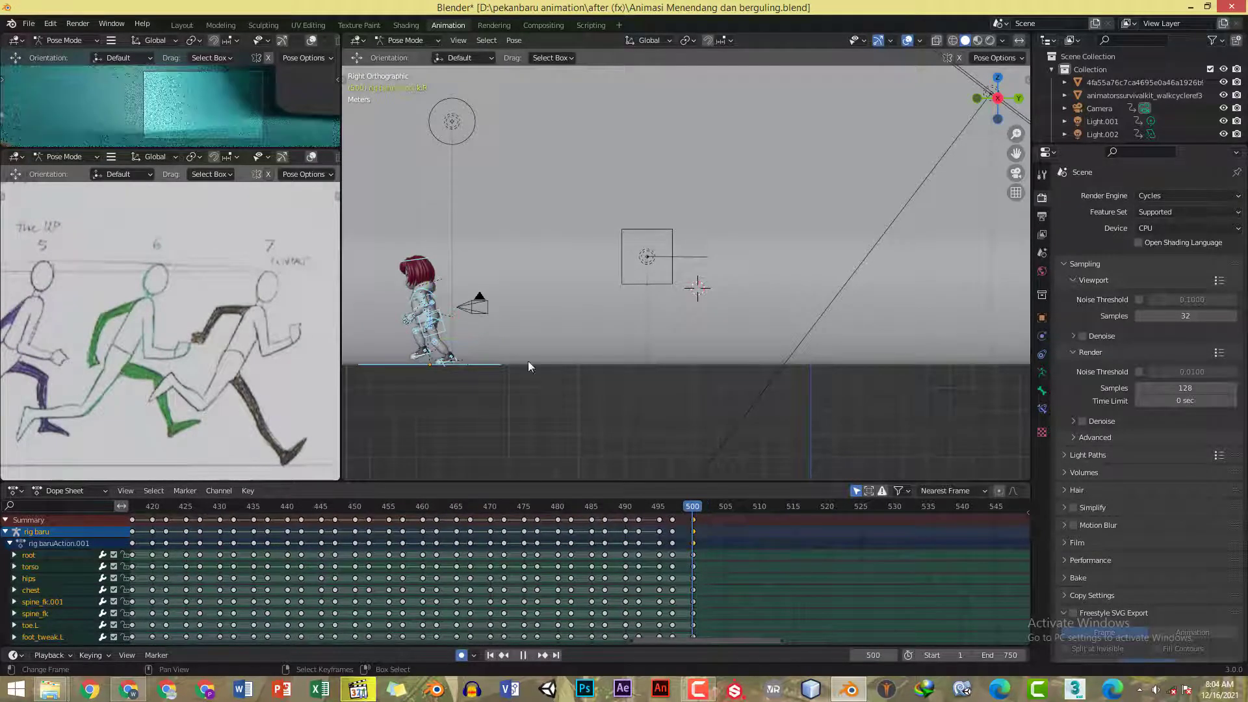
middle_click_drag(528, 361, 777, 337, "shift")
scroll(754, 342, "up", 1)
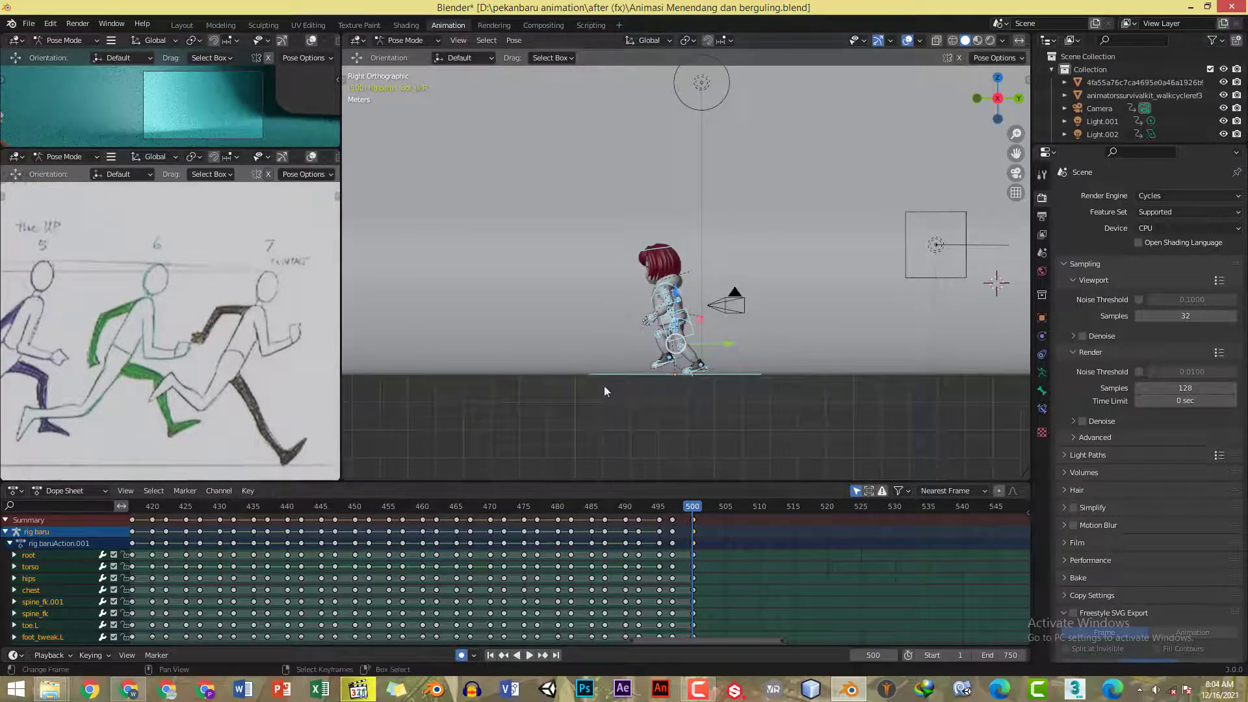
- Switch to the media player and play the backflip.mp4 reference repeatedly from the start to study the motion
left_click(366, 693)
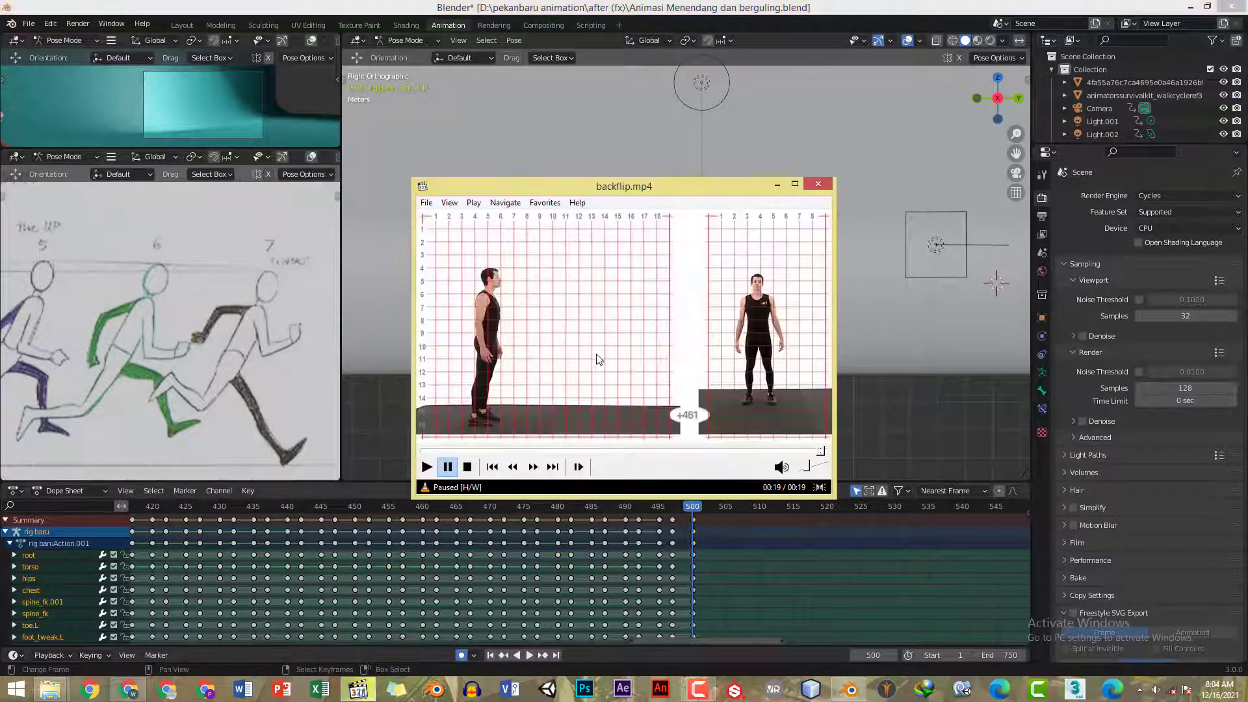
left_click(434, 449)
left_click(427, 466)
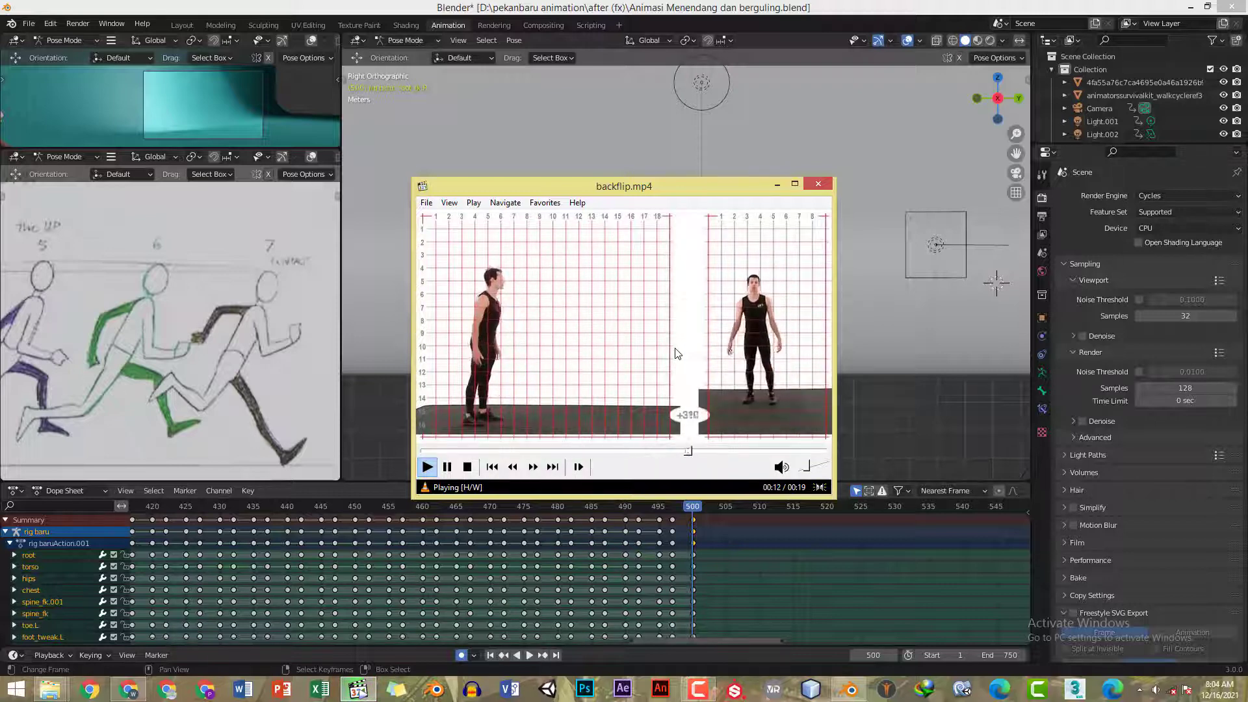
left_click(610, 411)
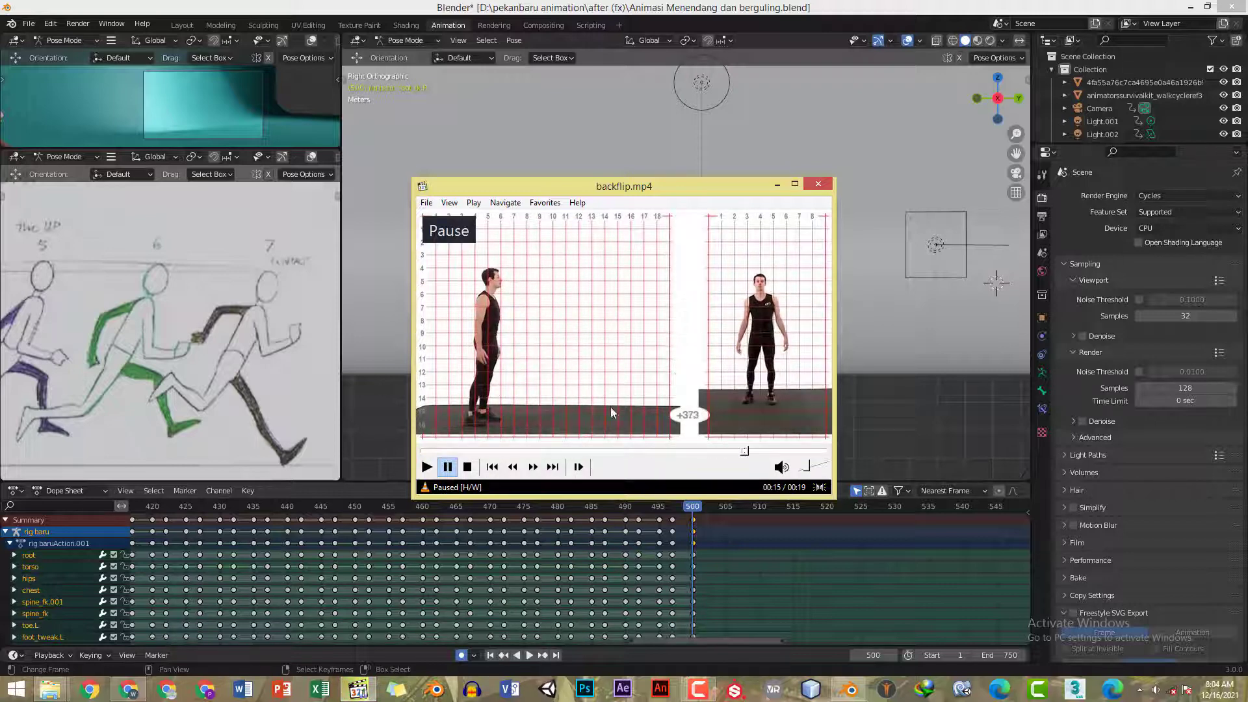
left_click(426, 451)
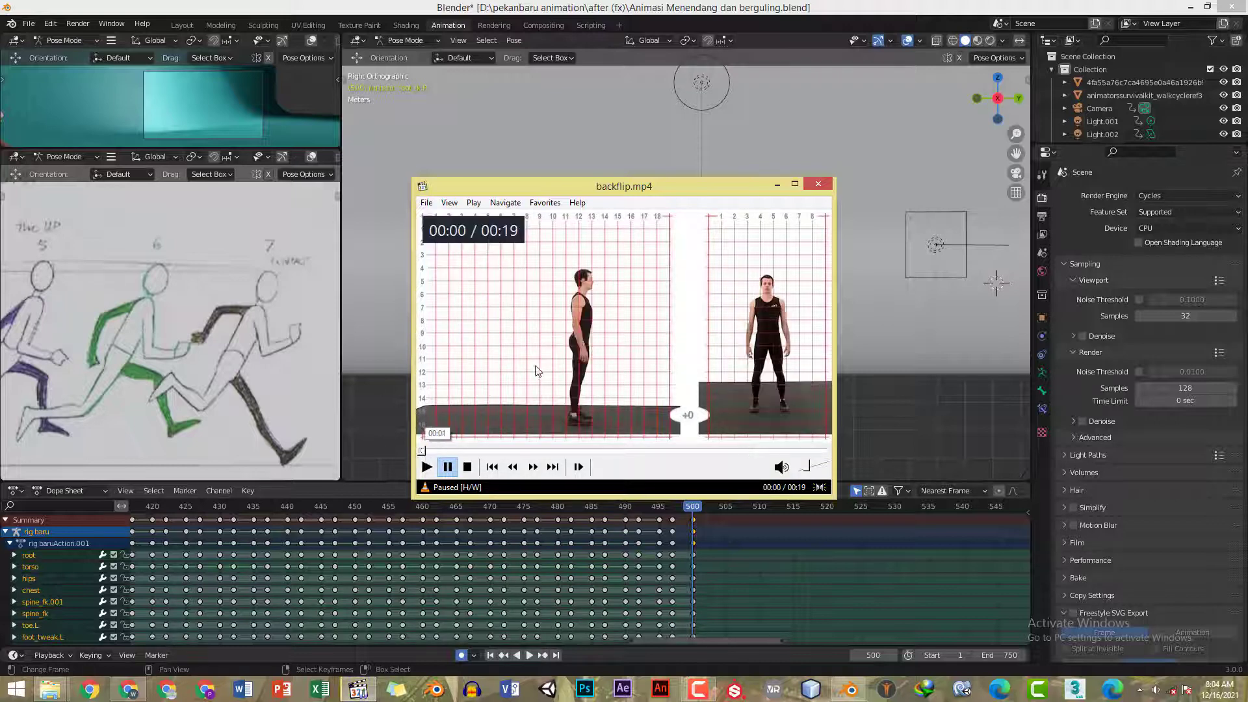
left_click(427, 467)
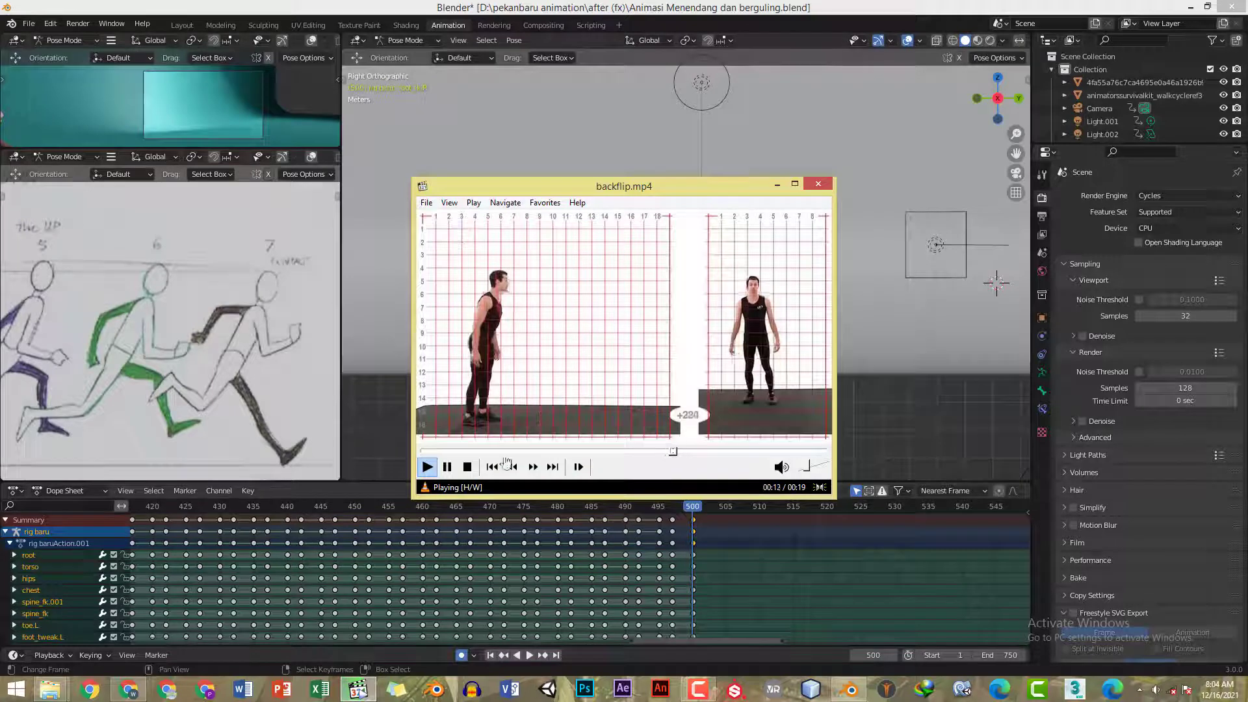
left_click(425, 451)
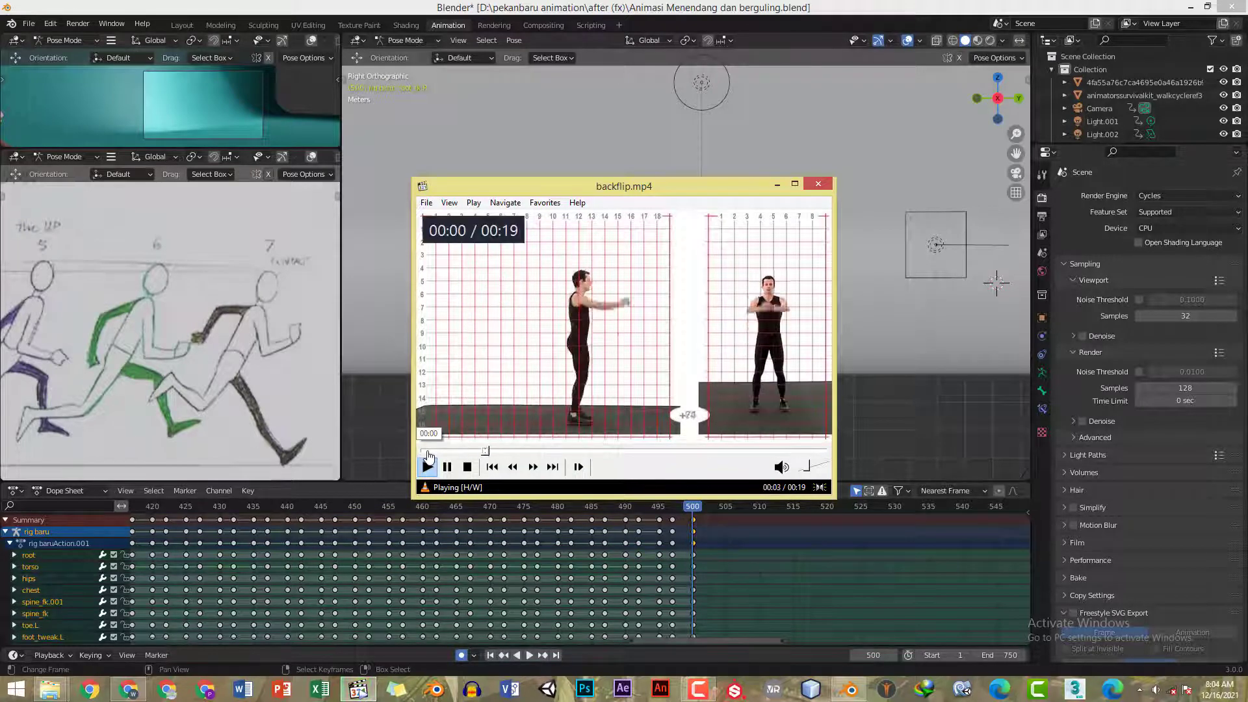
left_click(429, 451)
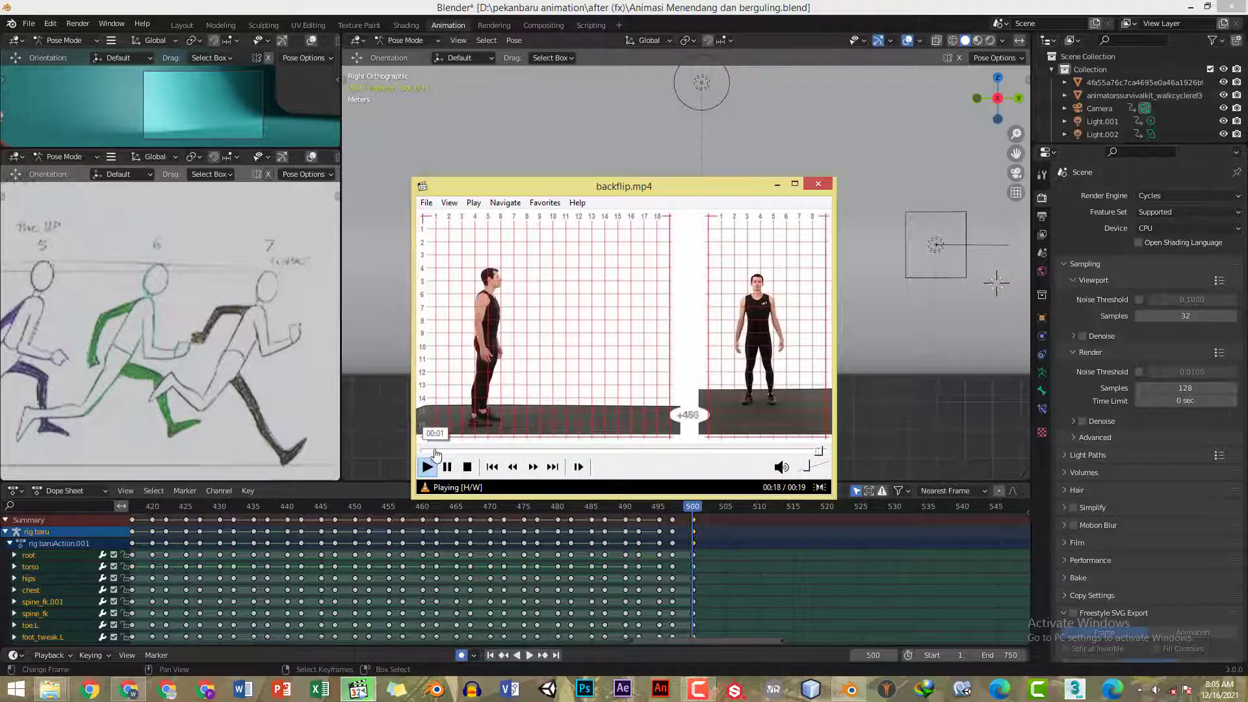
left_click(447, 467)
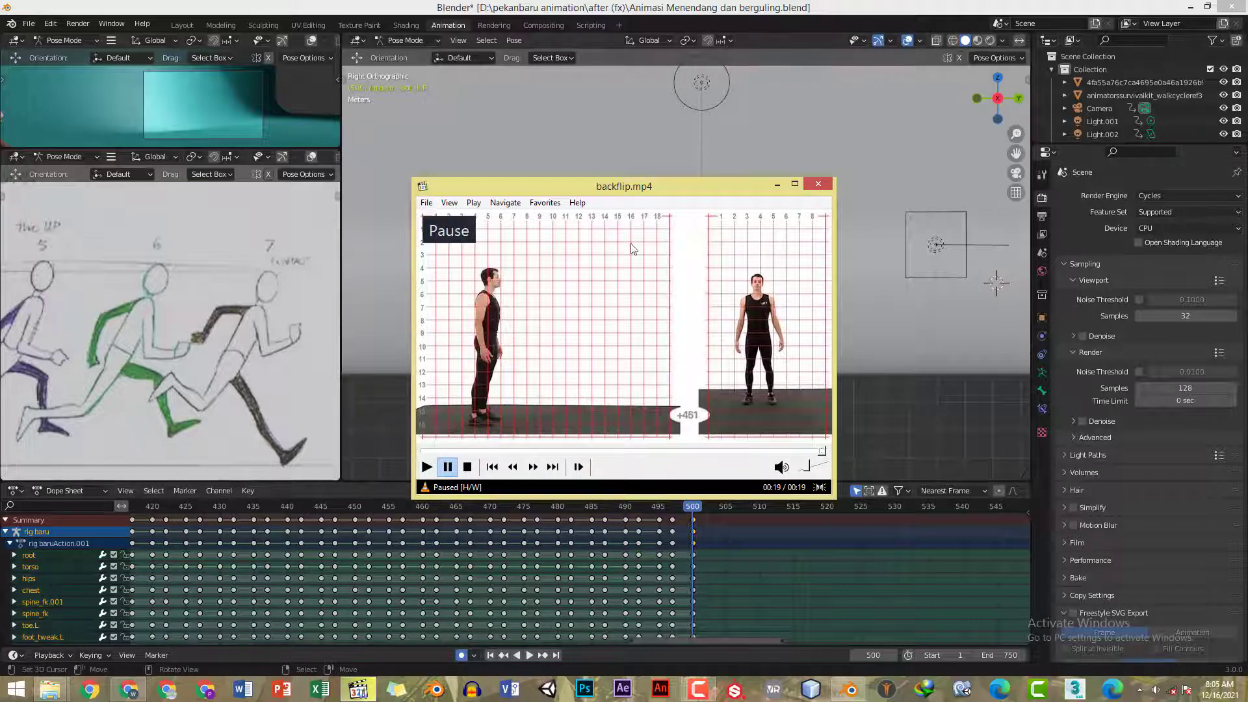
left_click(423, 450)
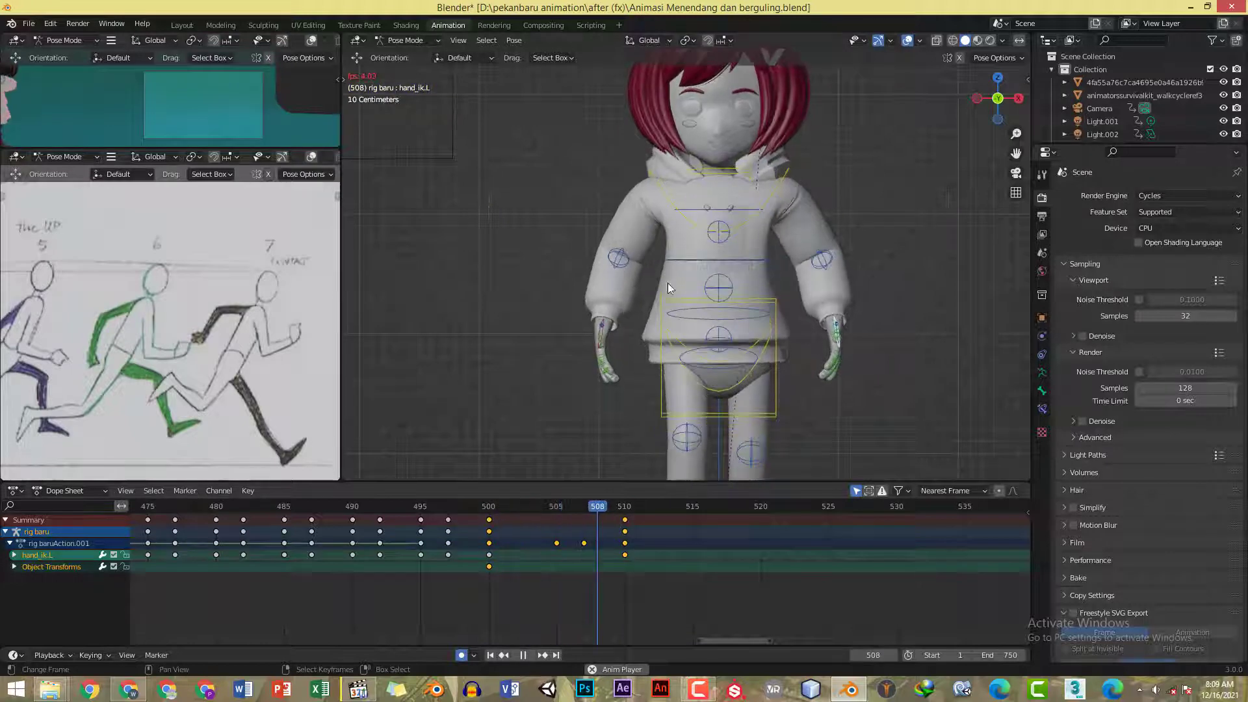
- Play the animation from frame 500 in front and right orthographic views to examine the step into the standing pose
key("space")
scroll(652, 377, "down", 4)
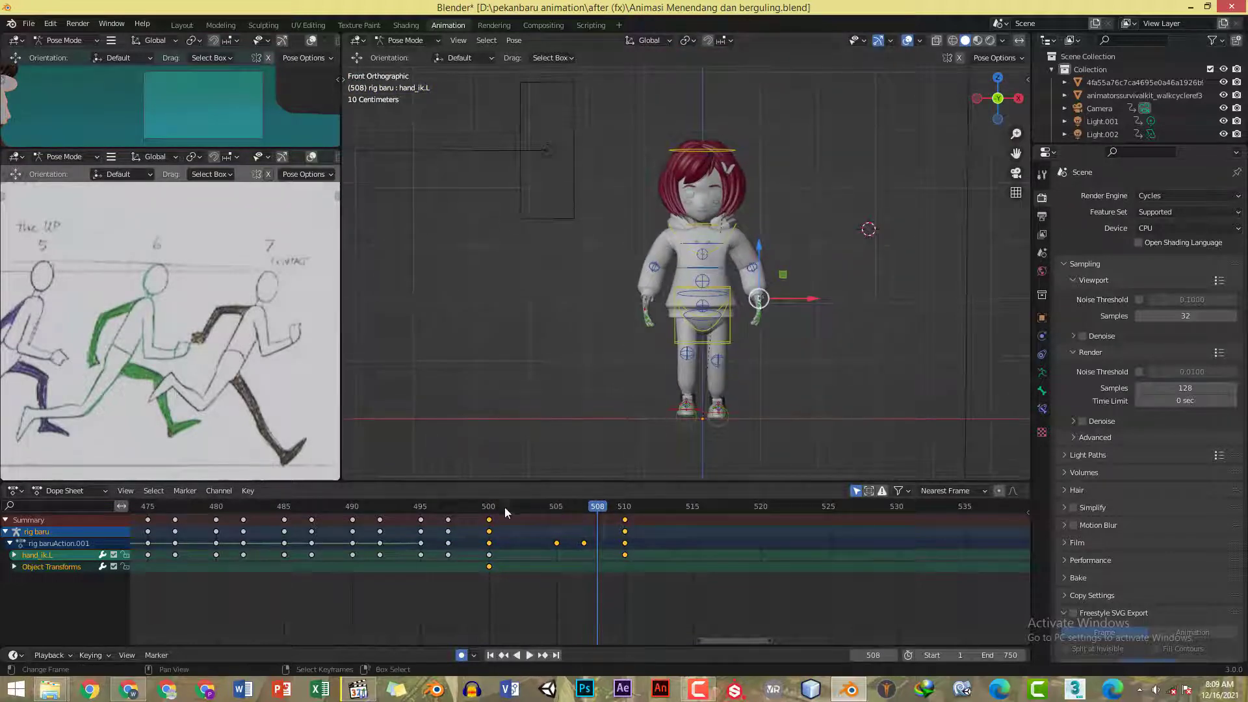
left_click(486, 510)
key("space")
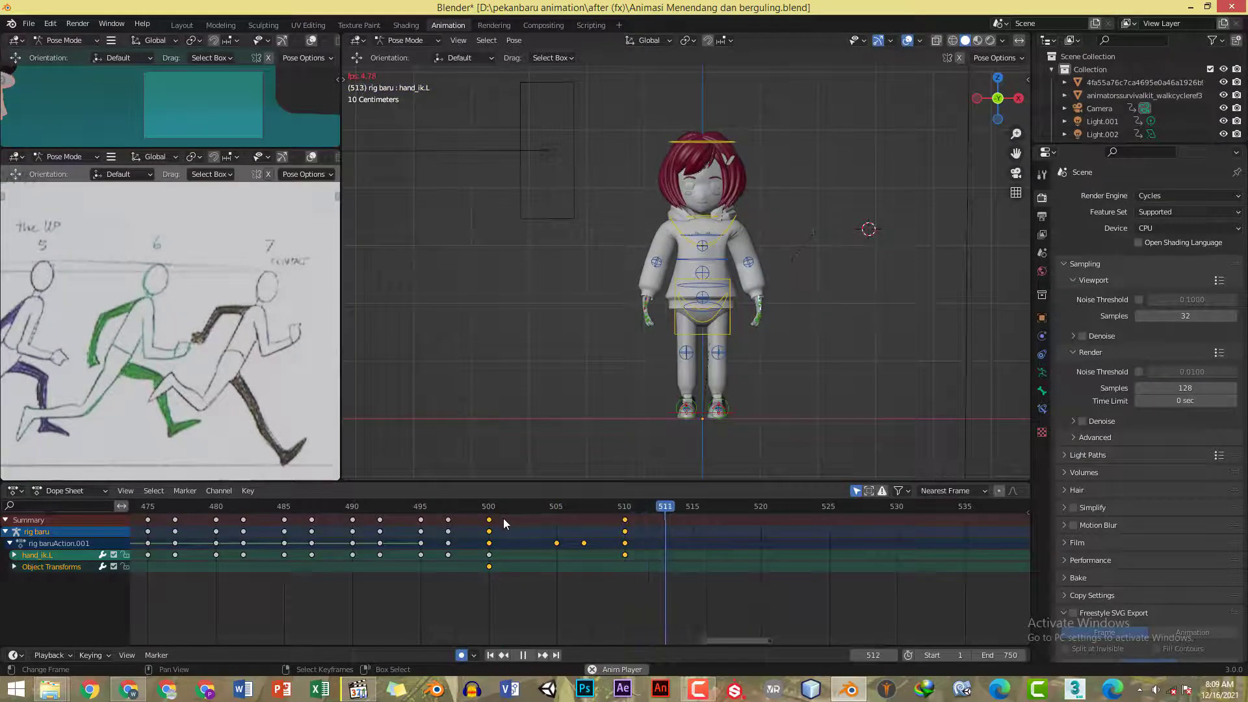
key("space")
key("KP_3")
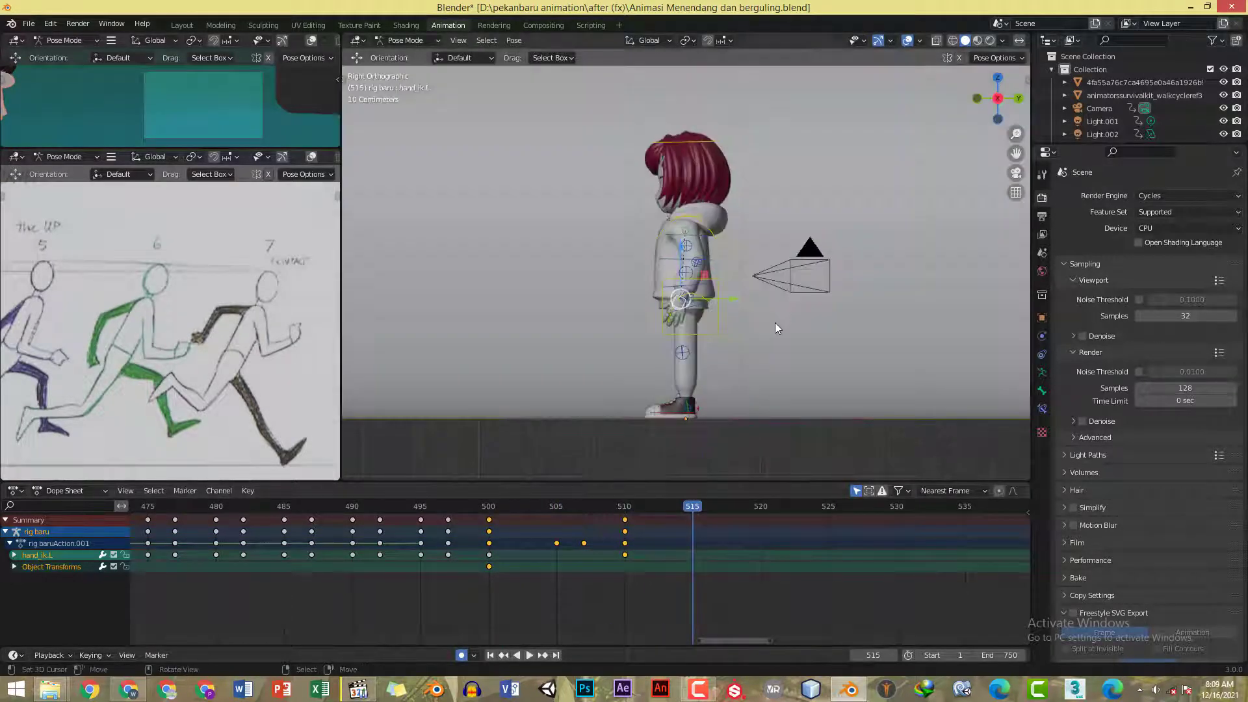
left_click(489, 510)
key("space")
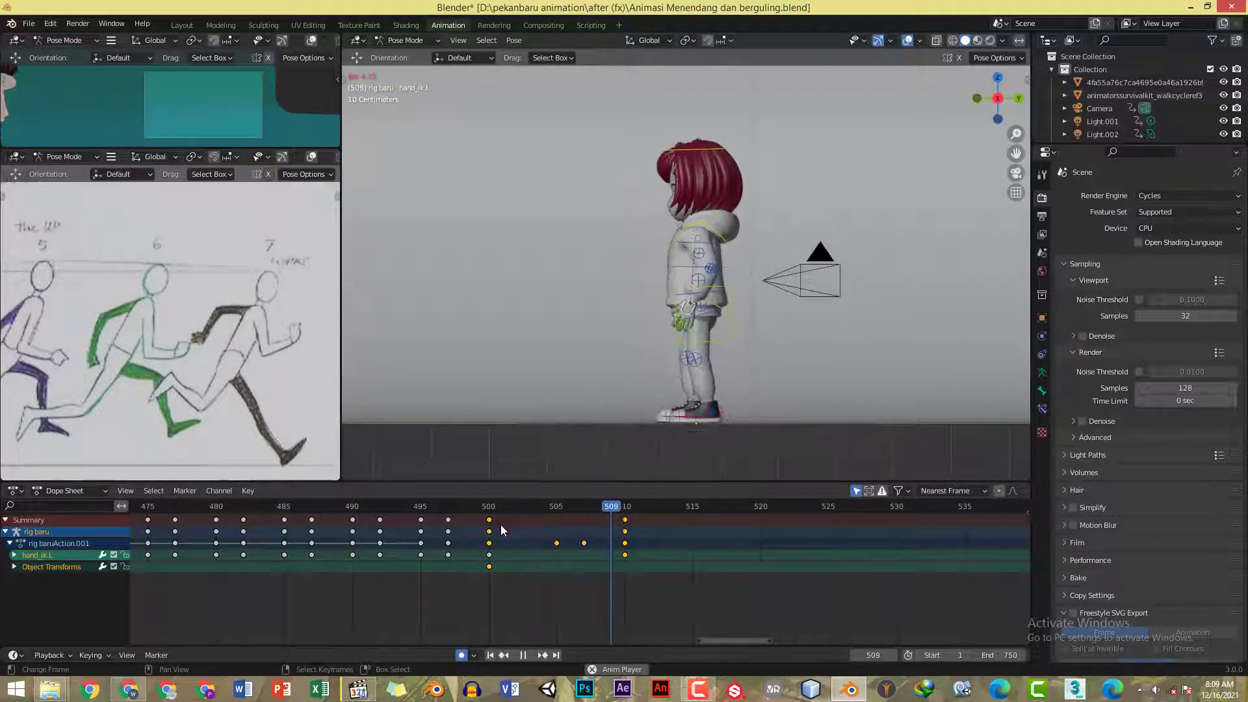
left_click(559, 506)
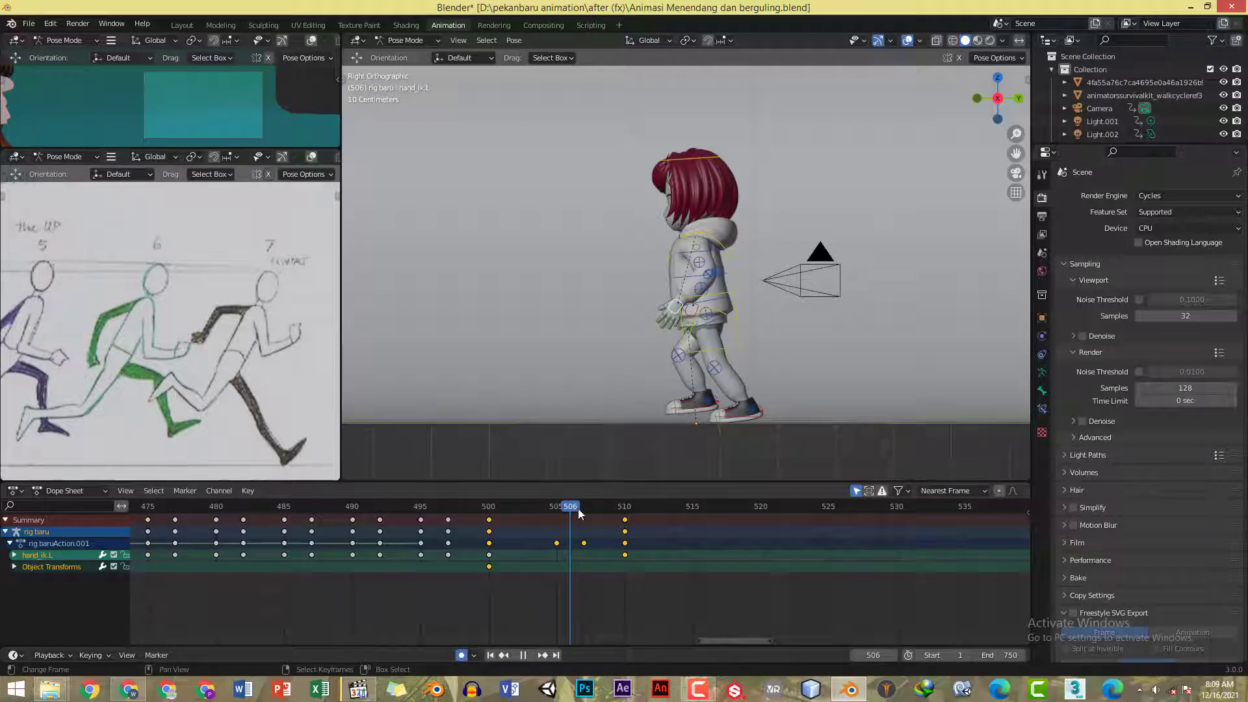
key("space")
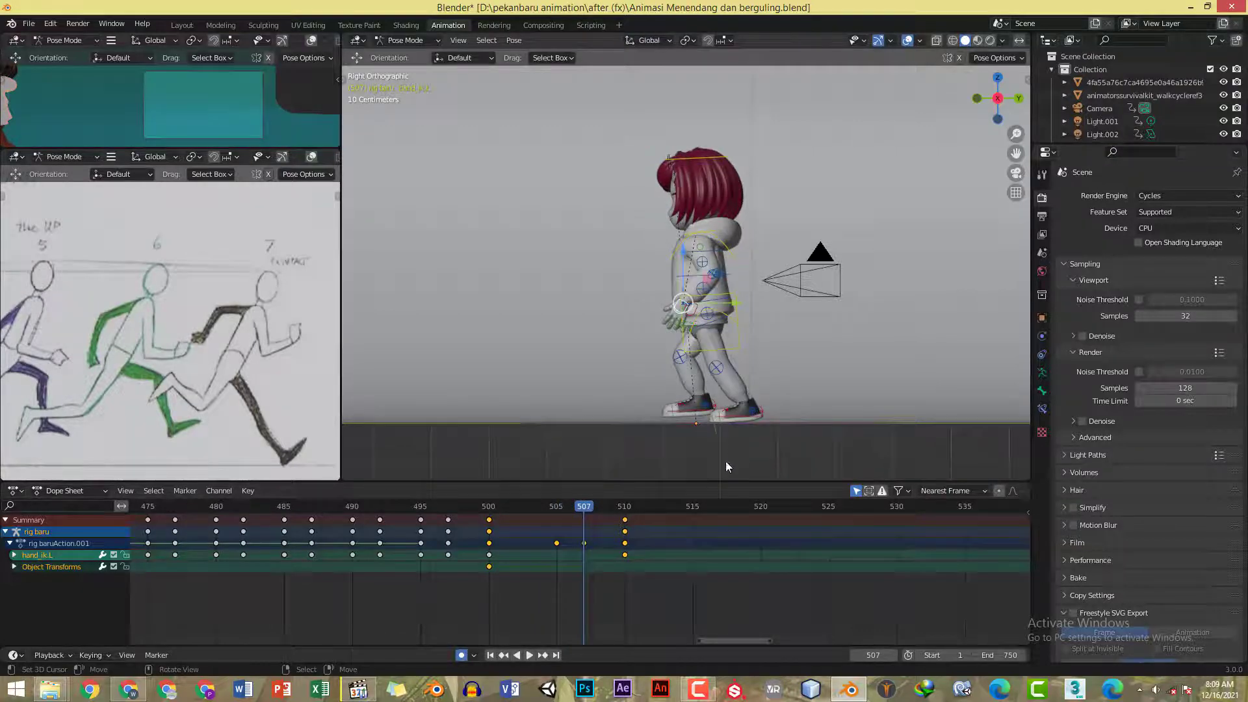
scroll(721, 410, "up", 1)
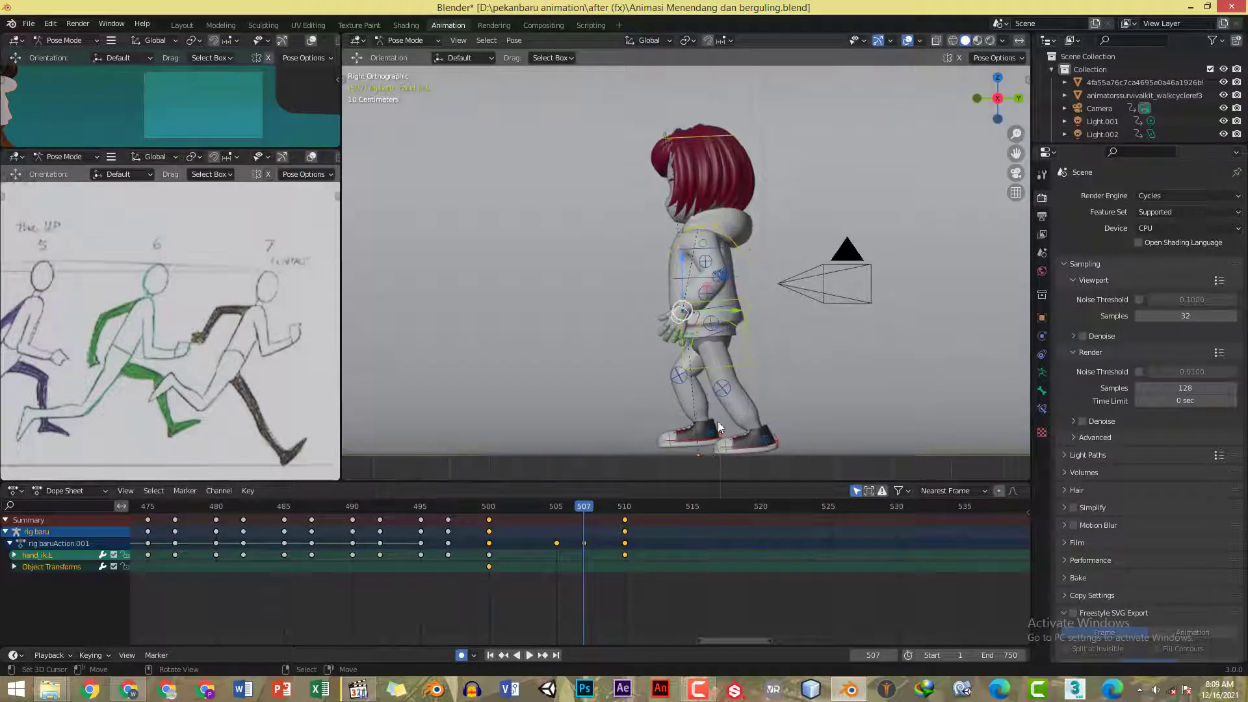
- Copy the right foot IK control's pose at frame 510 and paste it at frame 507
left_click(626, 507)
middle_click_drag(707, 396, 783, 407)
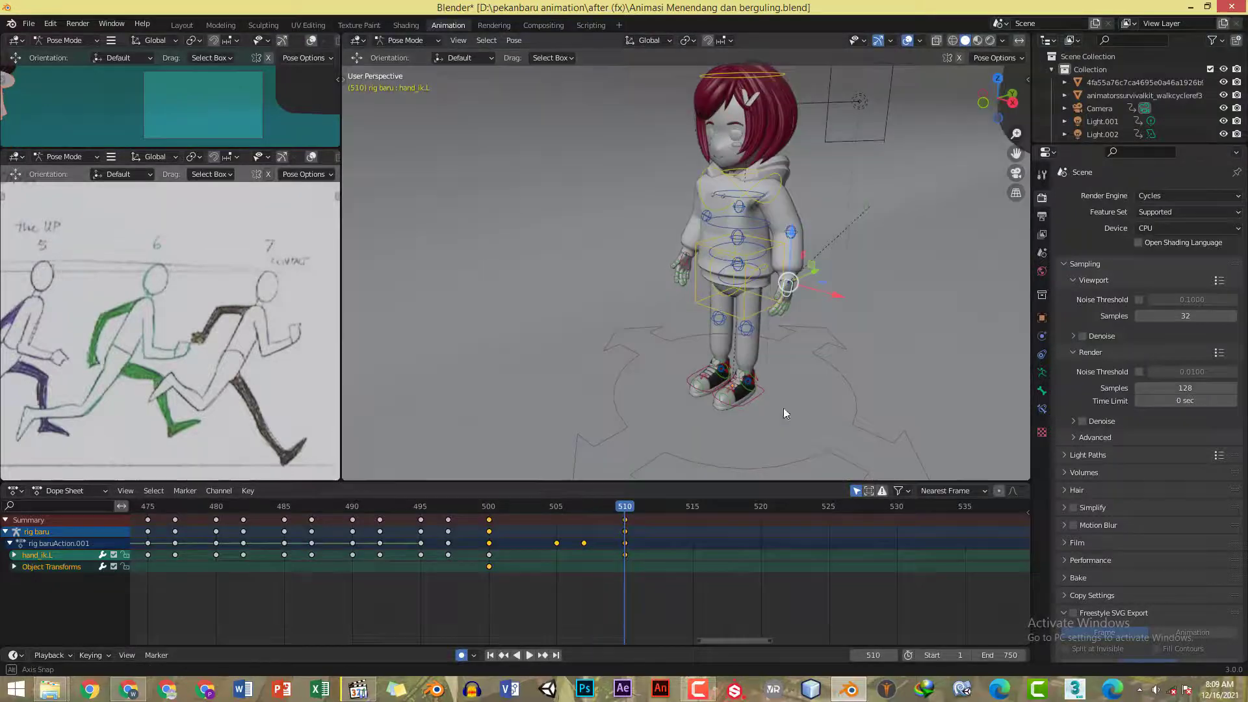
left_click(707, 393)
key("ctrl+c")
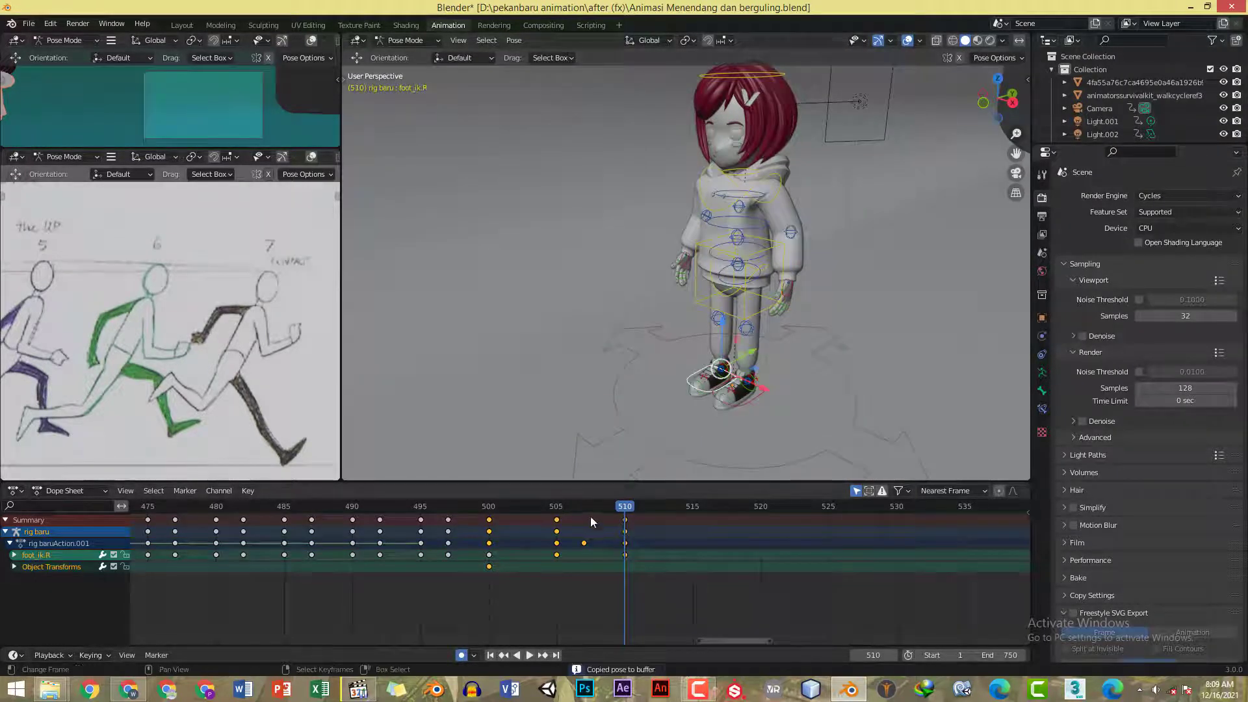
left_click(582, 505)
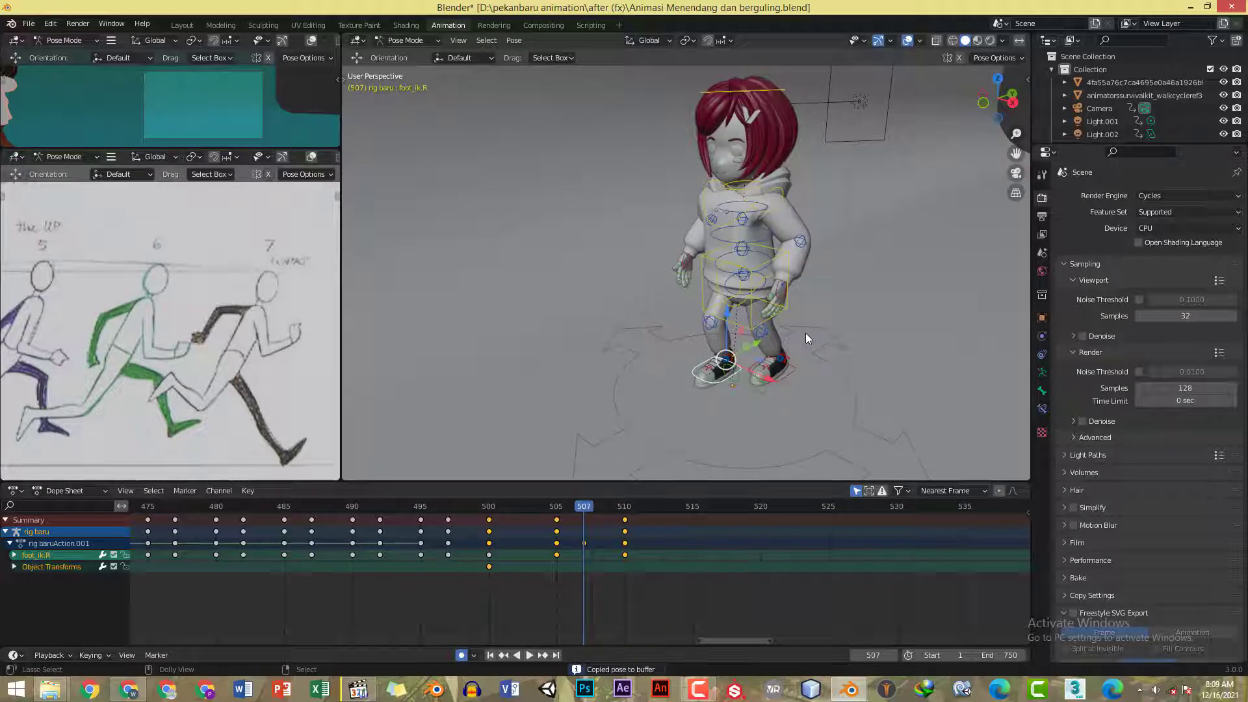
key("ctrl+v")
key("ctrl+z")
key("ctrl+v")
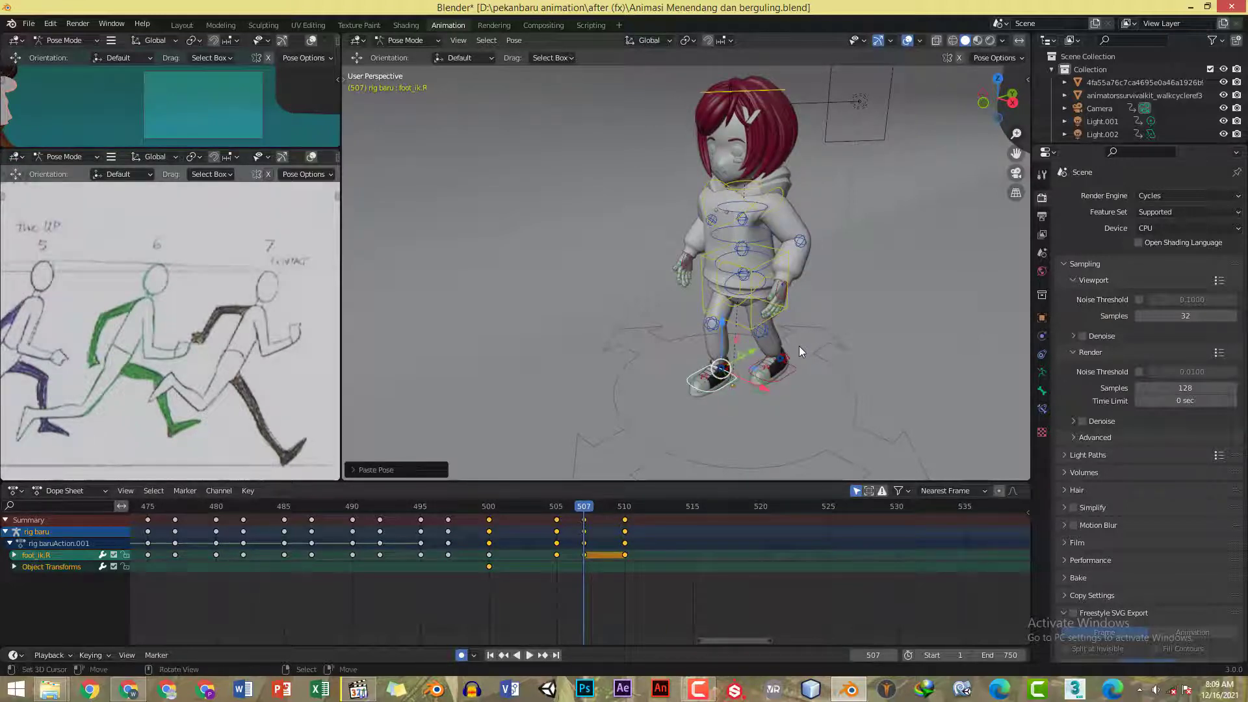
- Replay the animation from frame 500 in the right orthographic view to check the right foot's movement
middle_click_drag(798, 346, 726, 362)
key("KP_3")
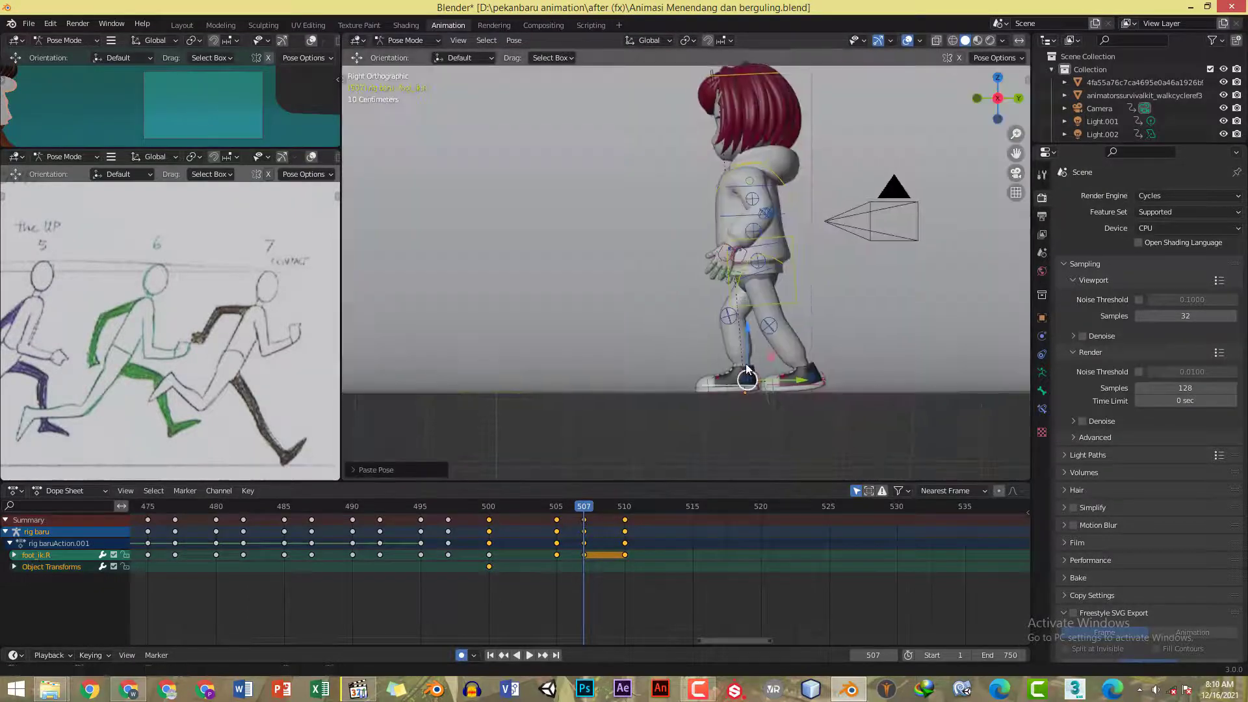
left_click(489, 510)
key("space")
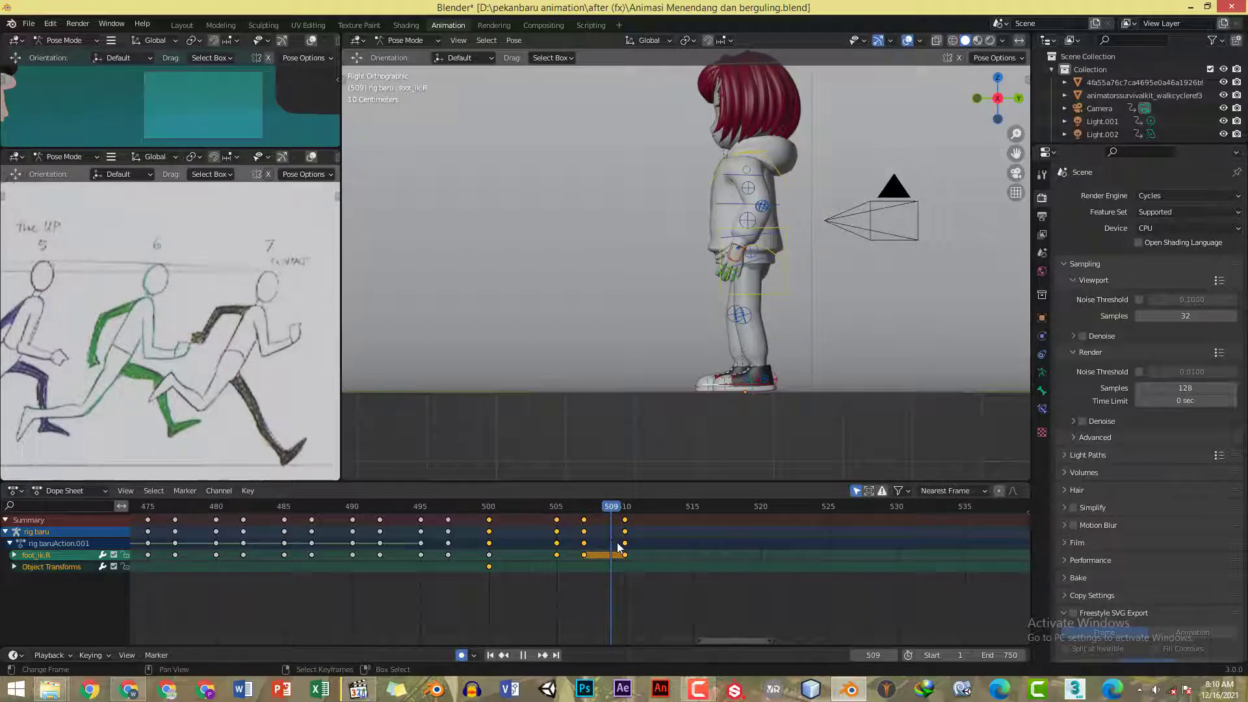
key("space")
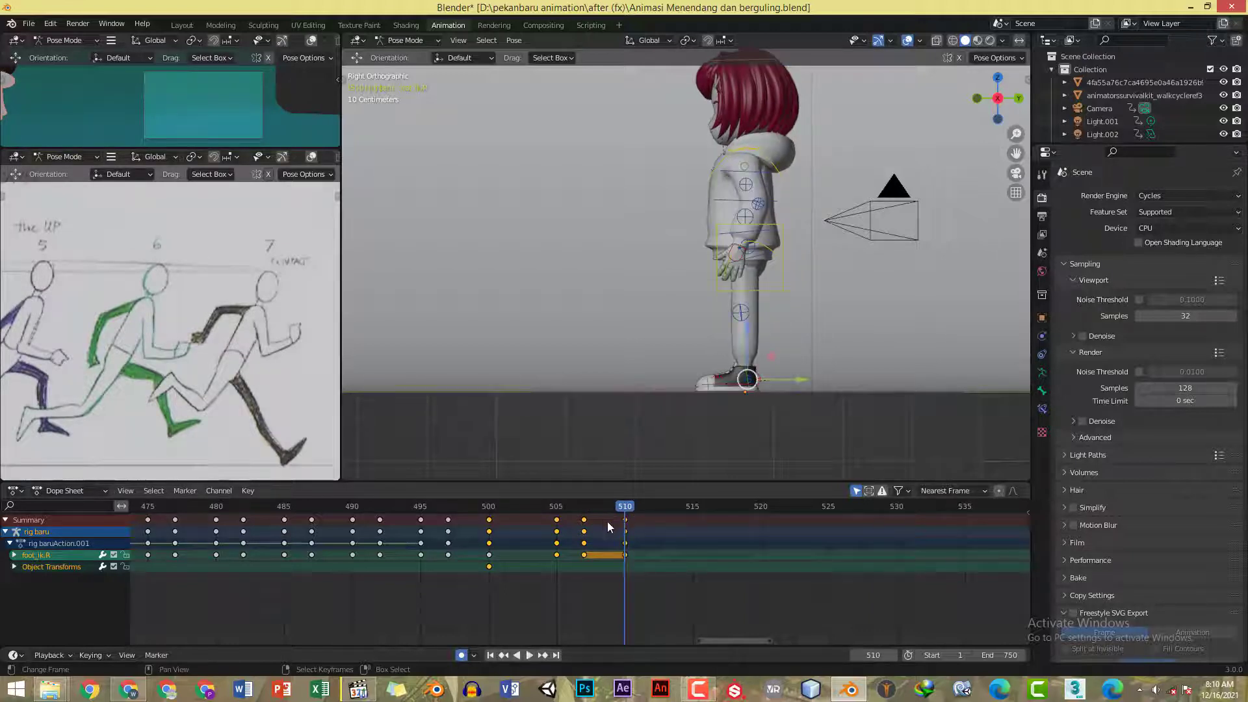
- Select the left foot IK control and step between frames 508 and 510 to examine how that foot moves into the standing pose
middle_click_drag(676, 423, 750, 394)
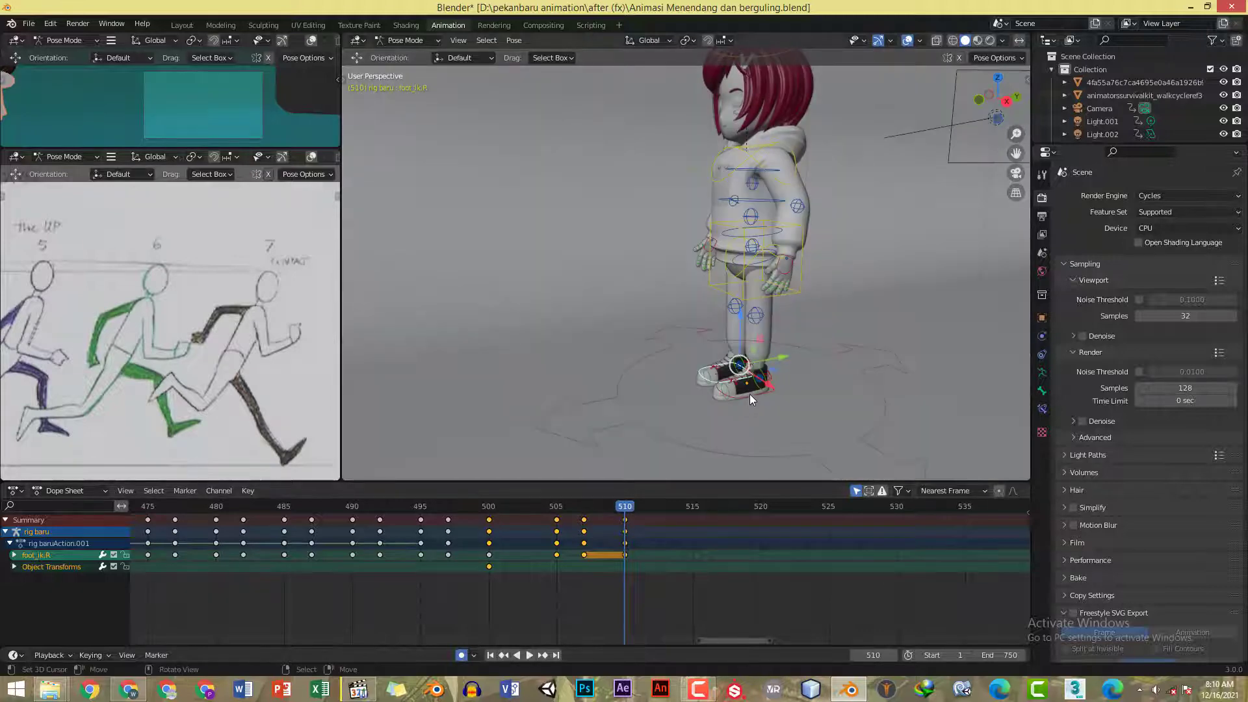
left_click(750, 392)
left_click(607, 508)
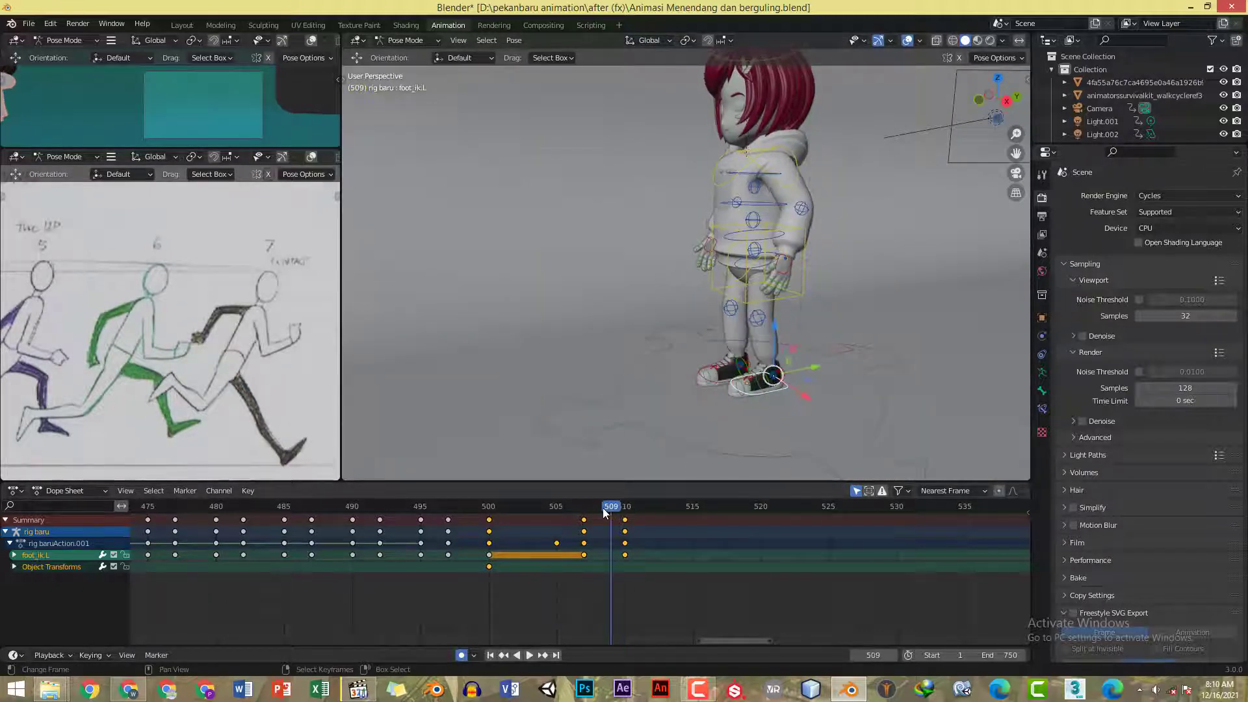
left_click(598, 508)
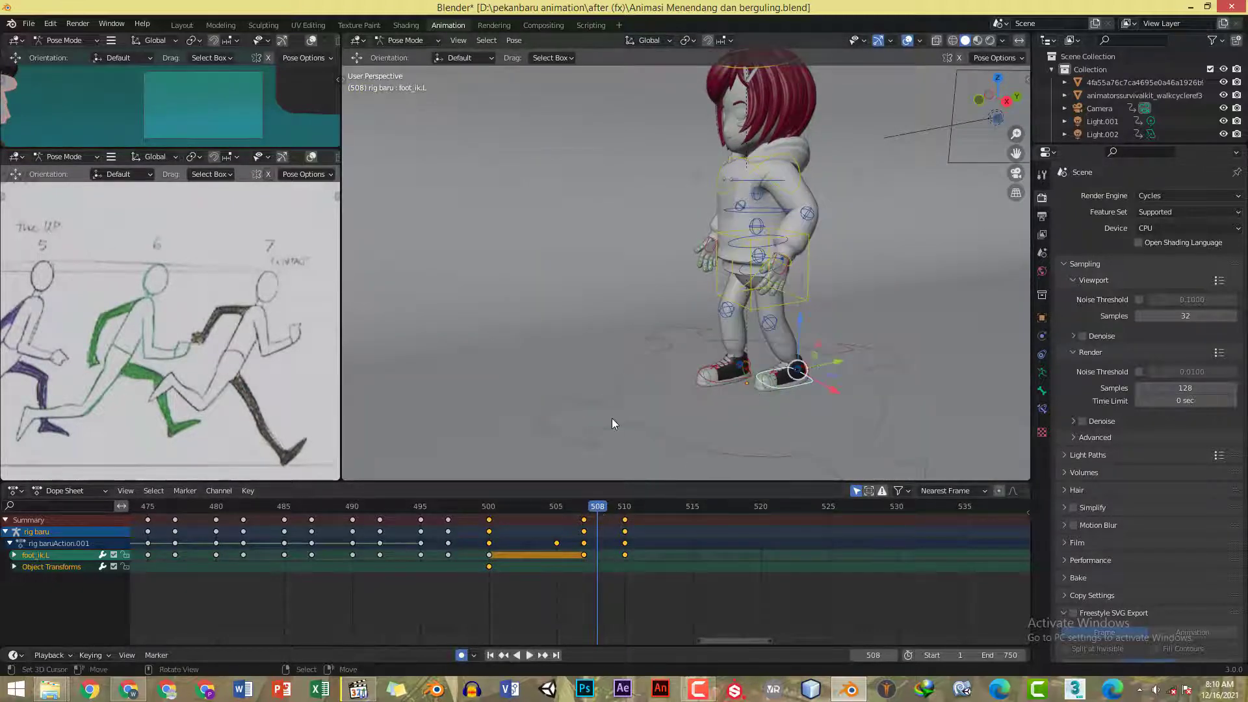
key("Right")
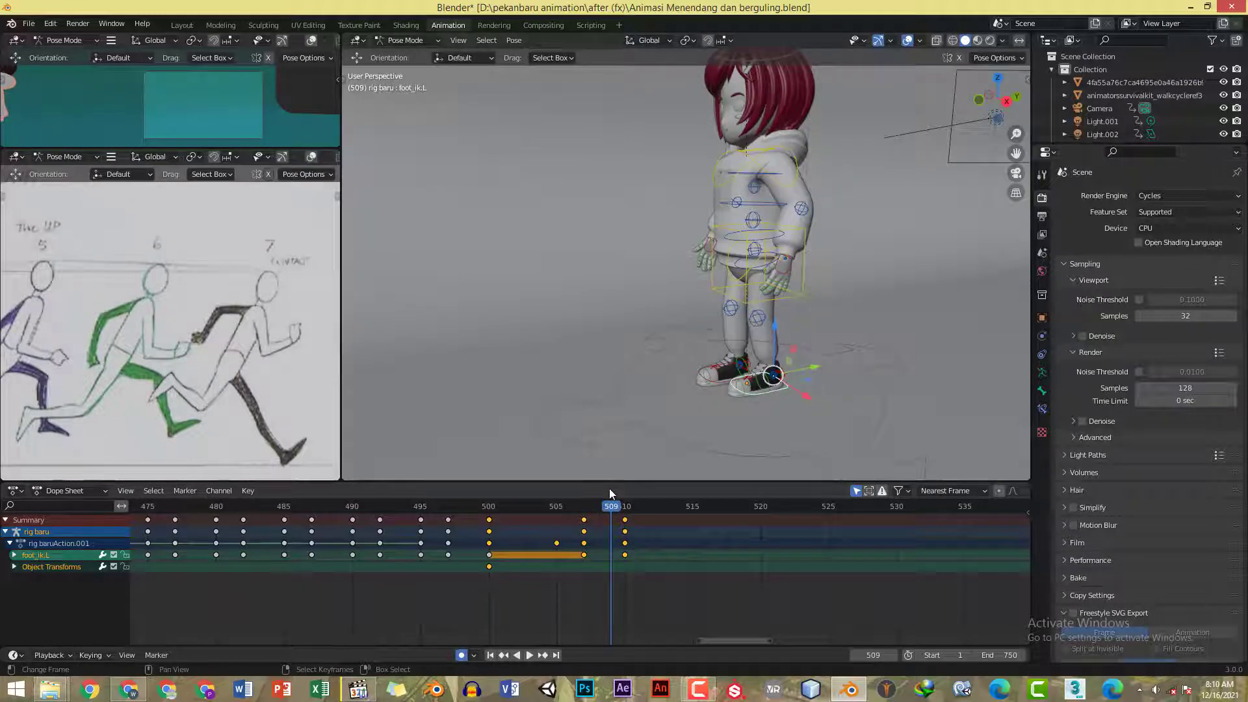
key("Left")
key("KP_3")
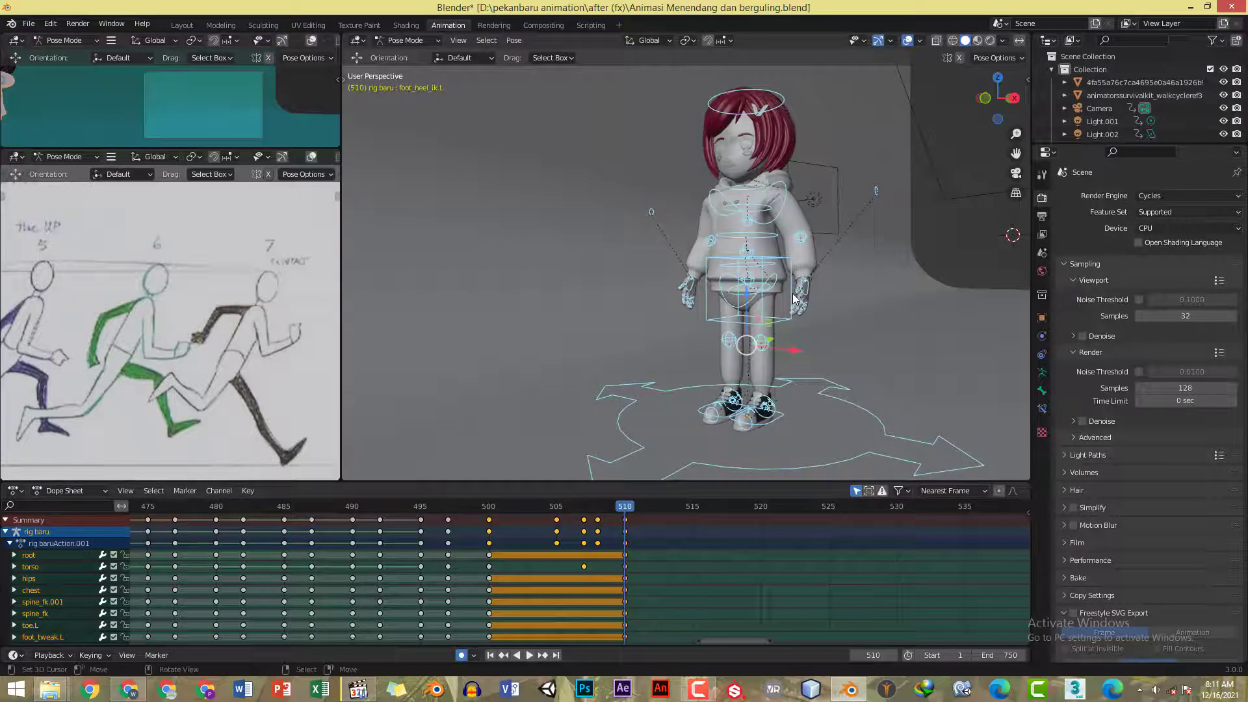
- Insert Location, Rotation & Scale keyframes on all the rig's controls at frame 510 and save the file
key("i")
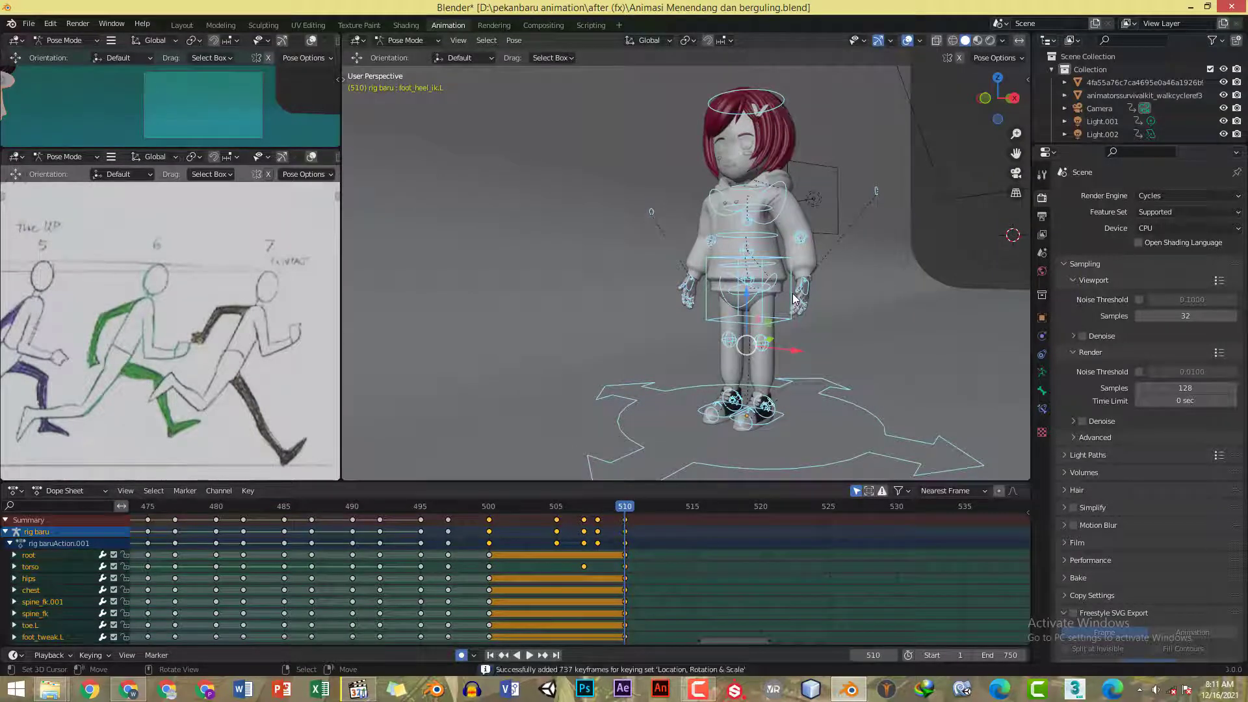
key("KP_3")
key("KP_1")
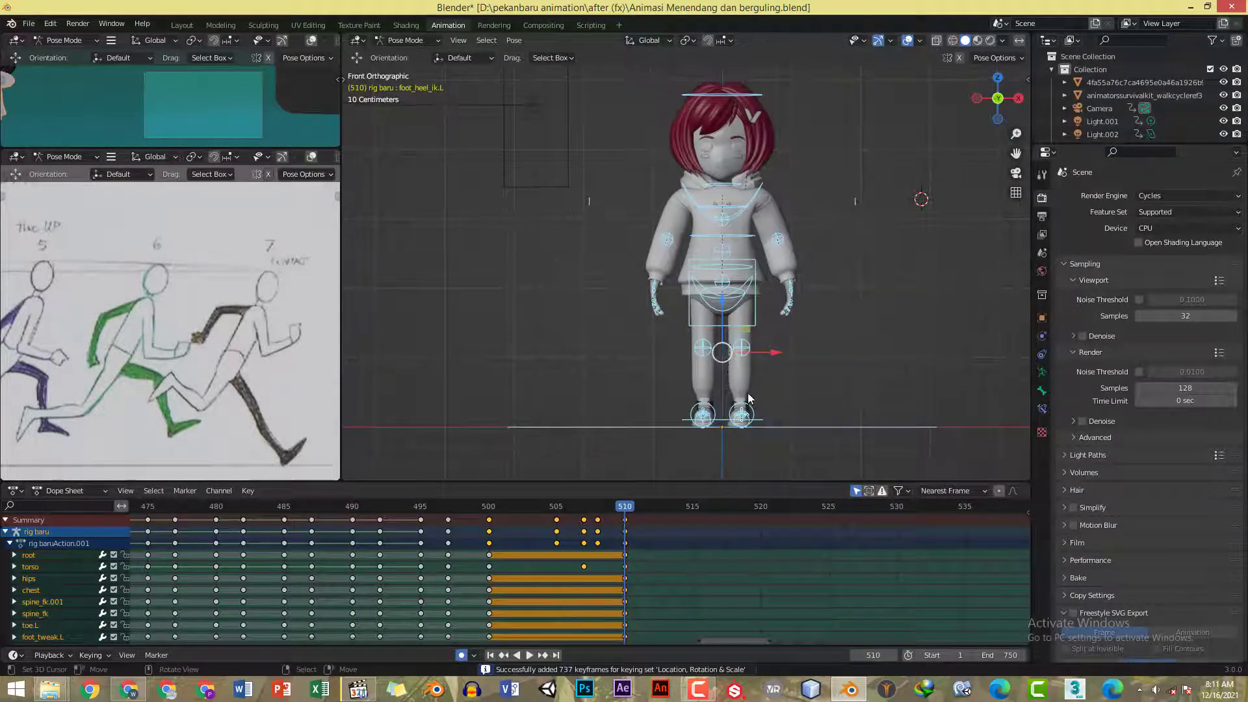
key("ctrl+s")
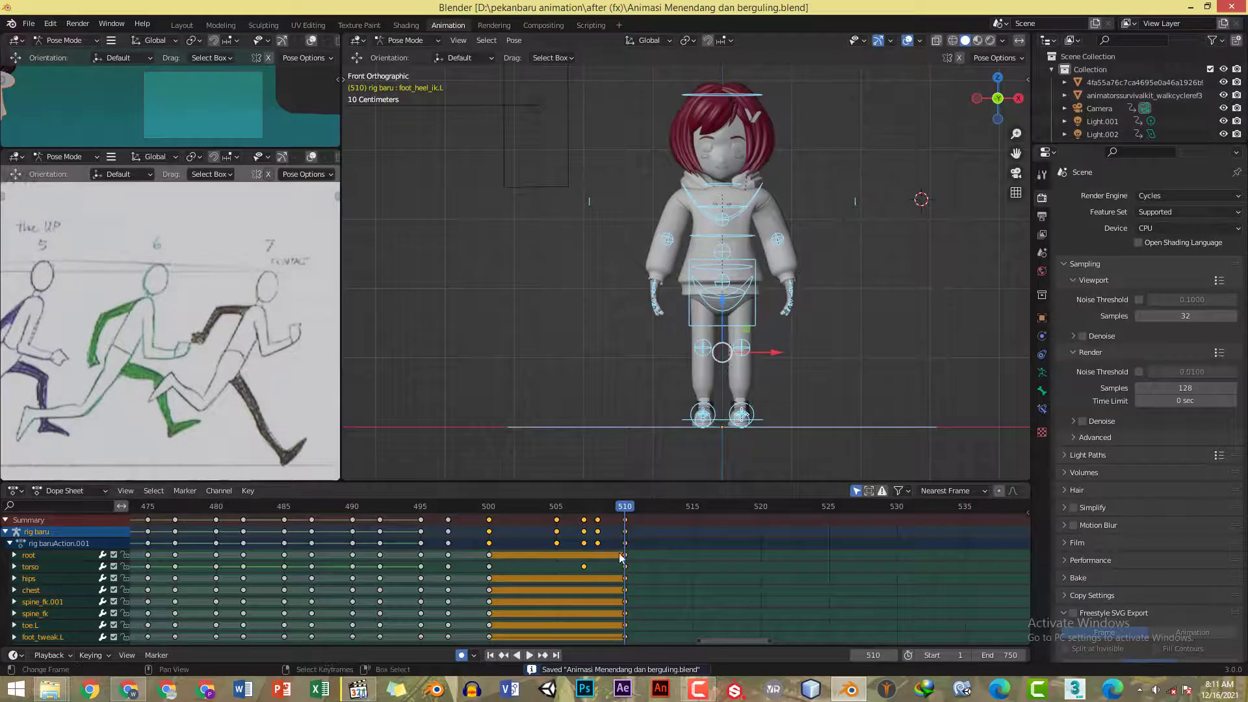
- Switch to the media player and play backflip.mp4, pausing around 00:03 where the arms swing up in front of the face
left_click(369, 691)
key("Right")
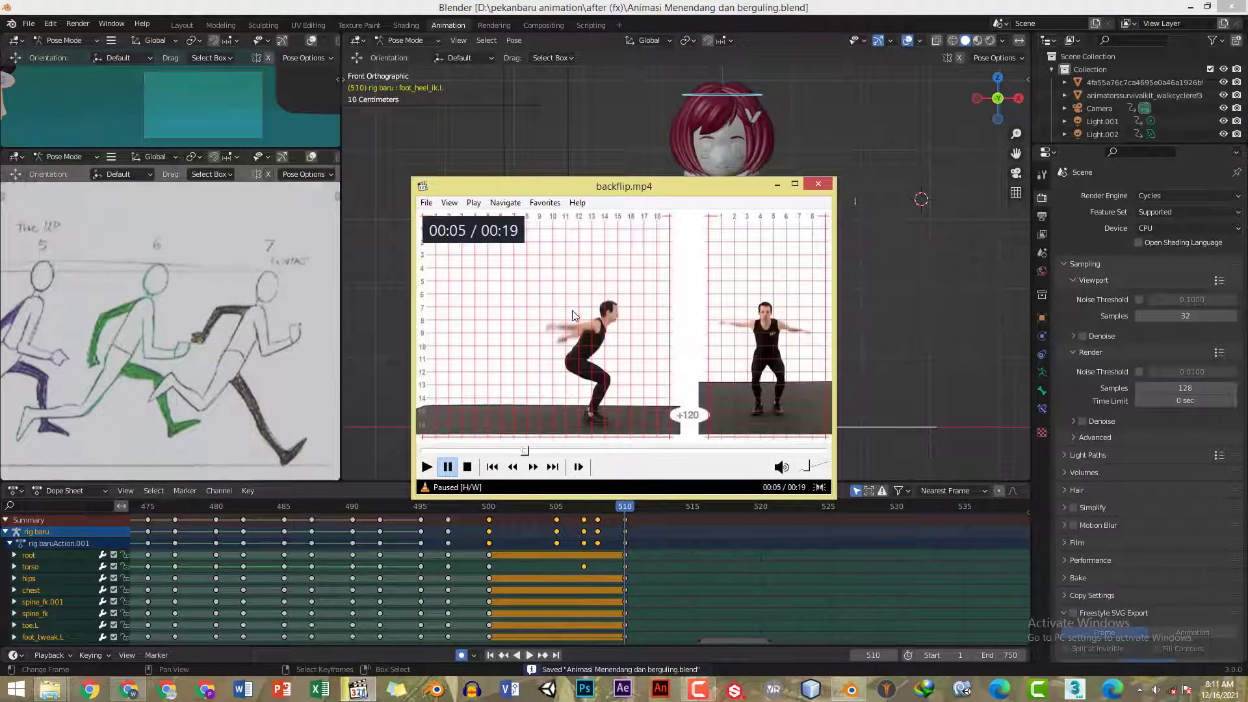
key("space")
key("Left")
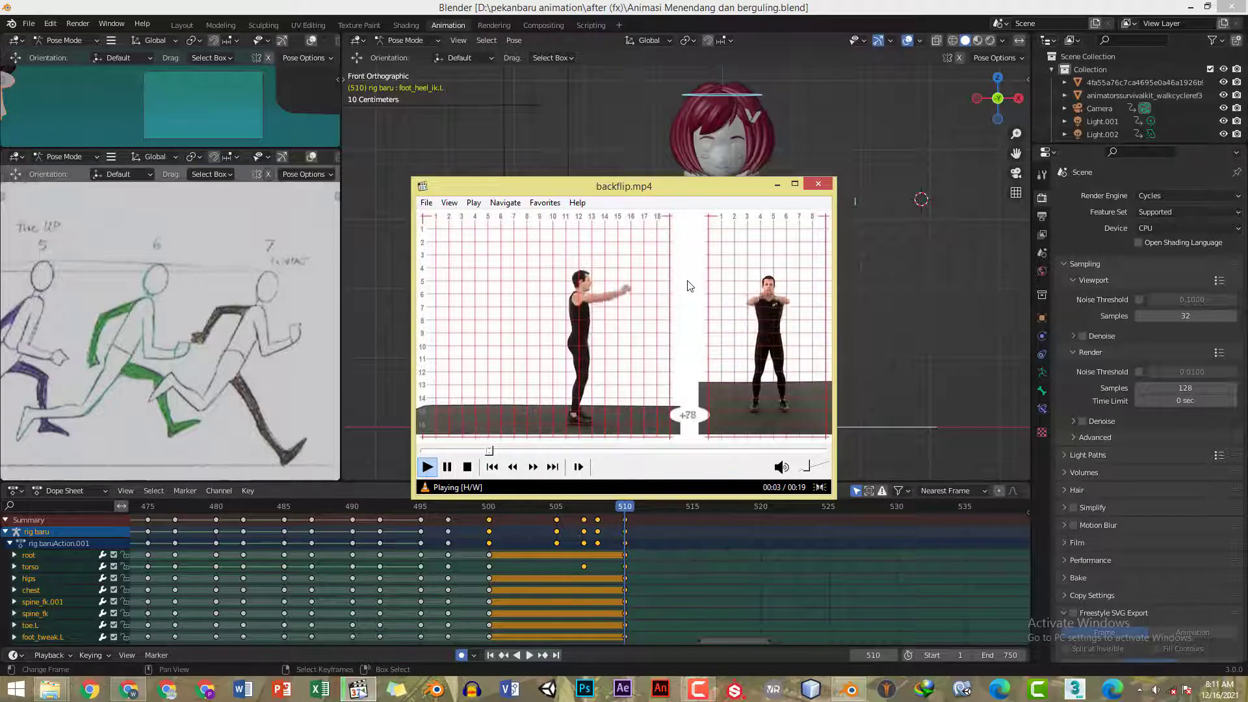
key("space")
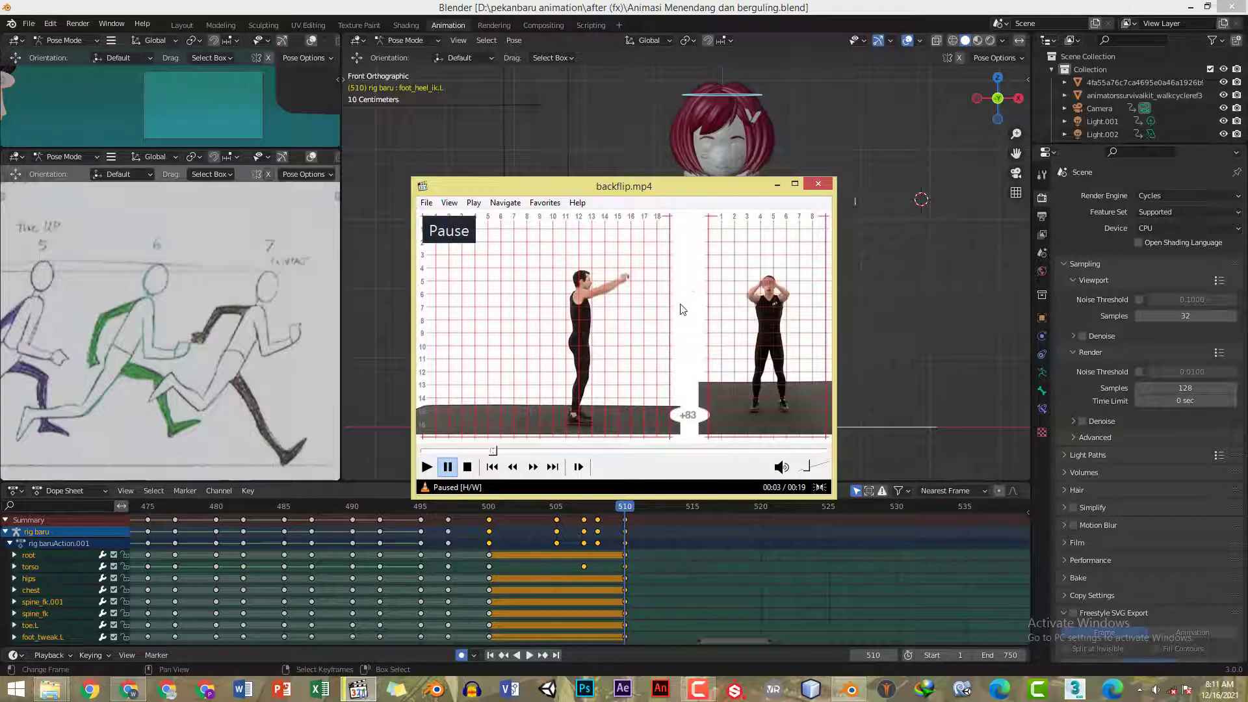
- Switch back to Blender and keyframe all the rig's controls in the standing pose at frame 515
left_click(799, 5)
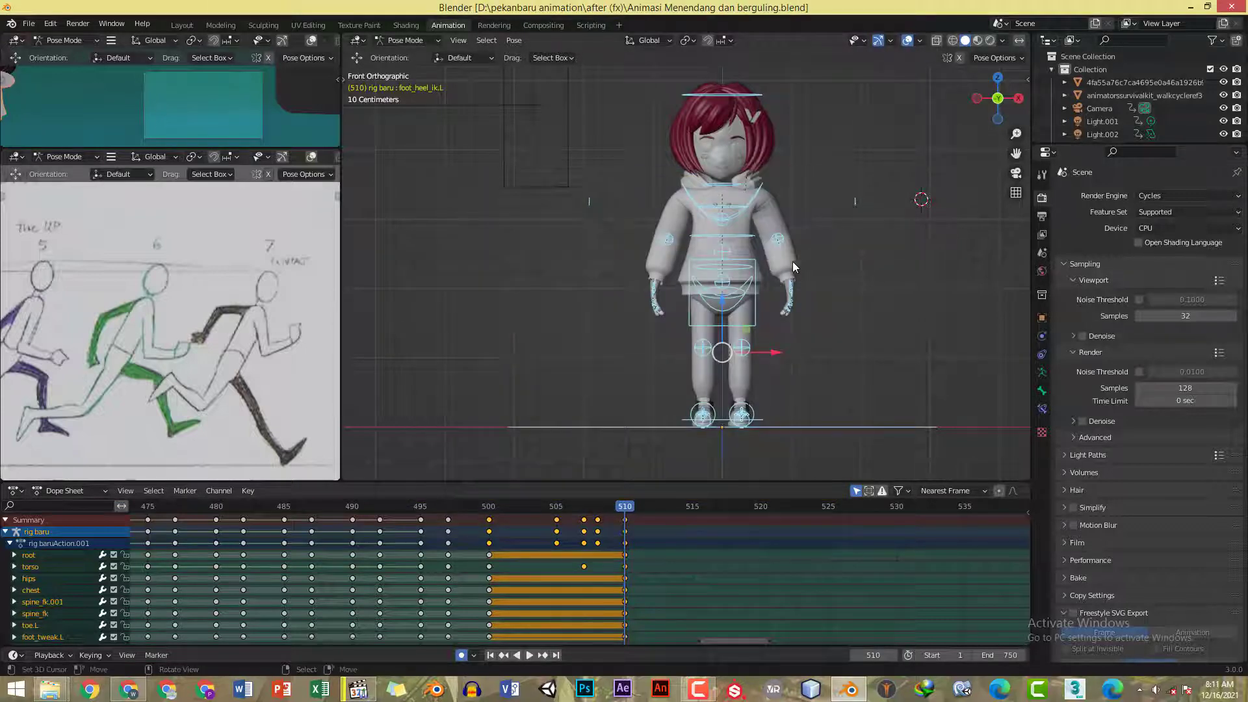
key("KP_3")
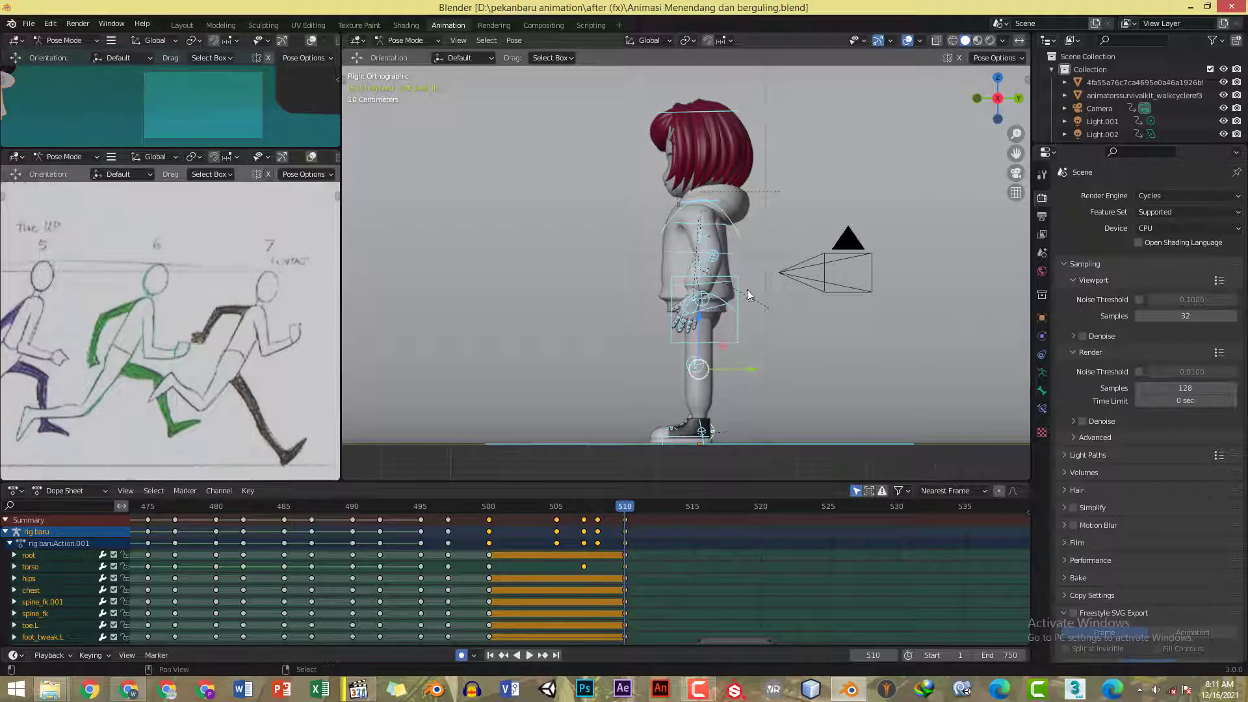
scroll(731, 567, "down", 2)
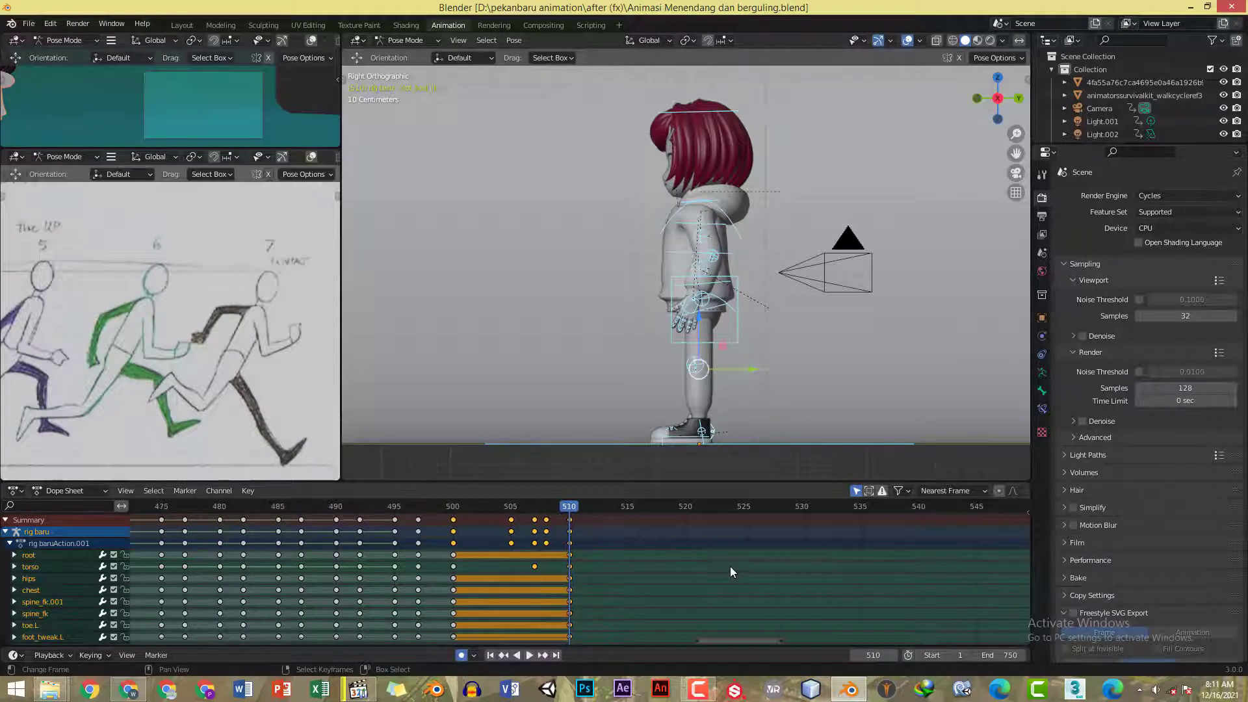
middle_click_drag(730, 567, 722, 566)
left_click(618, 504)
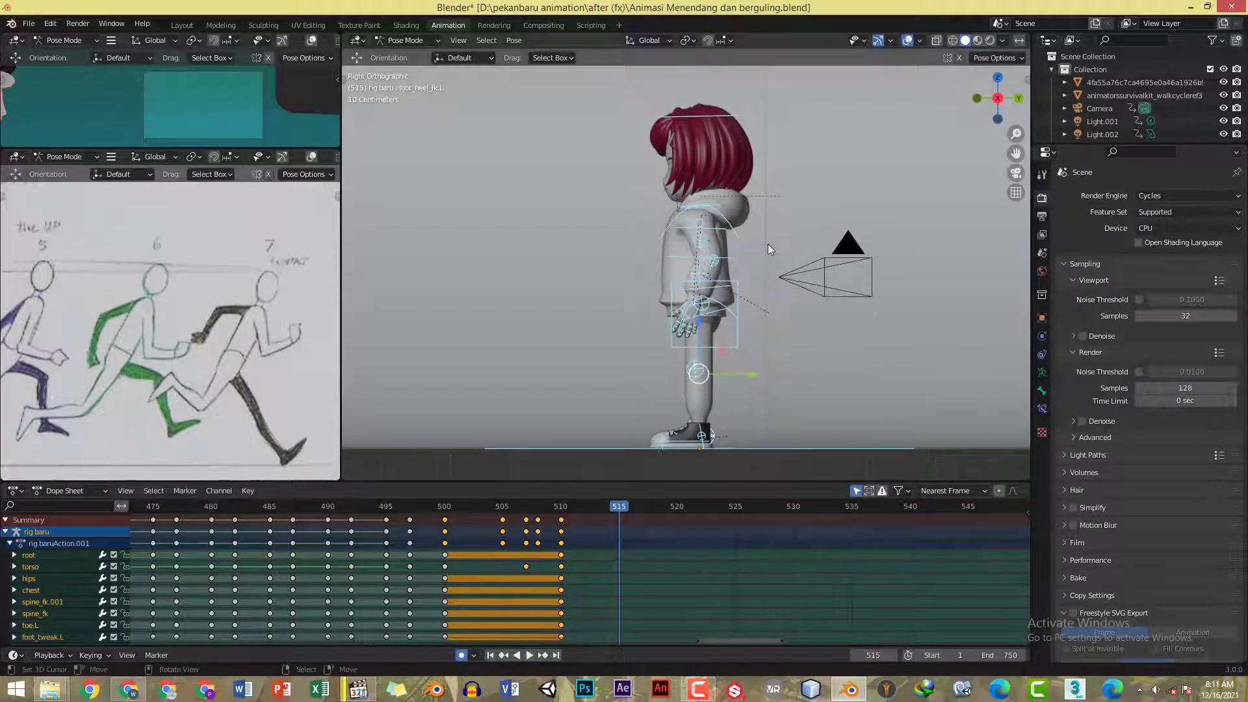
key("i")
middle_click_drag(767, 244, 821, 306, "shift")
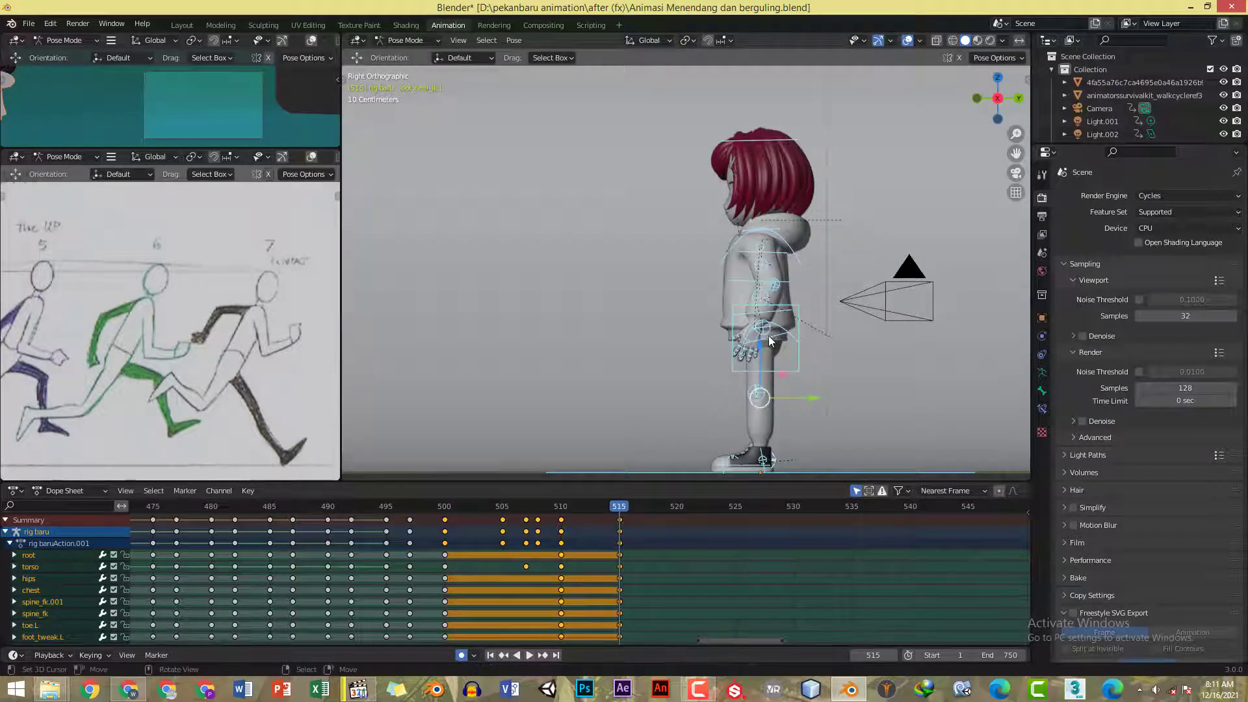
- Switch to the media player and replay the arm raise in backflip.mp4, pausing where the hands are above the head
key("alt+Tab")
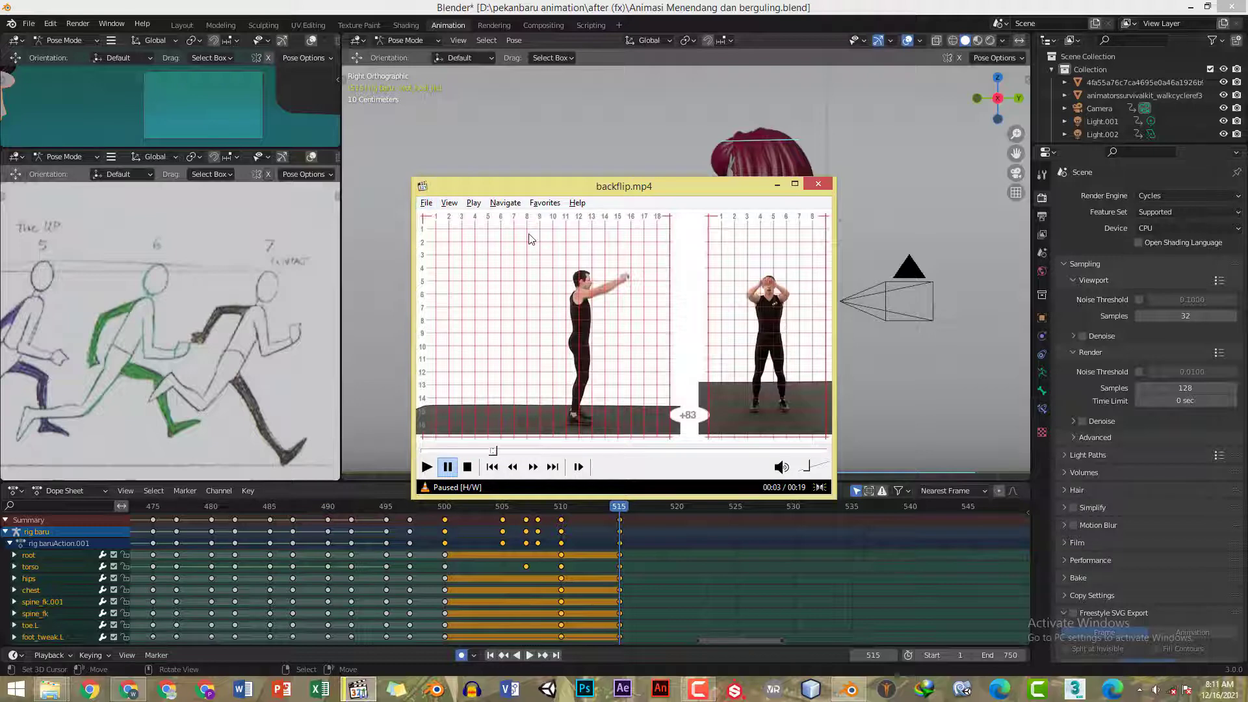
left_click(455, 452)
key("space")
key("space")
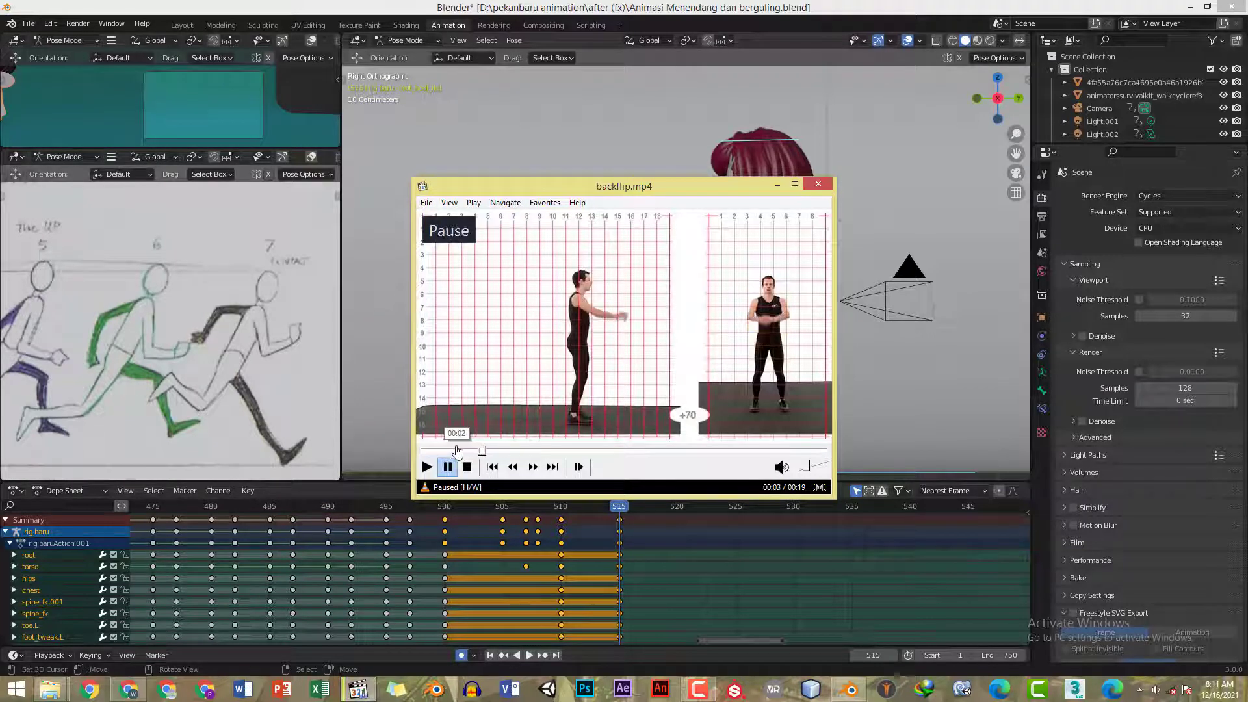
key("space")
key("space")
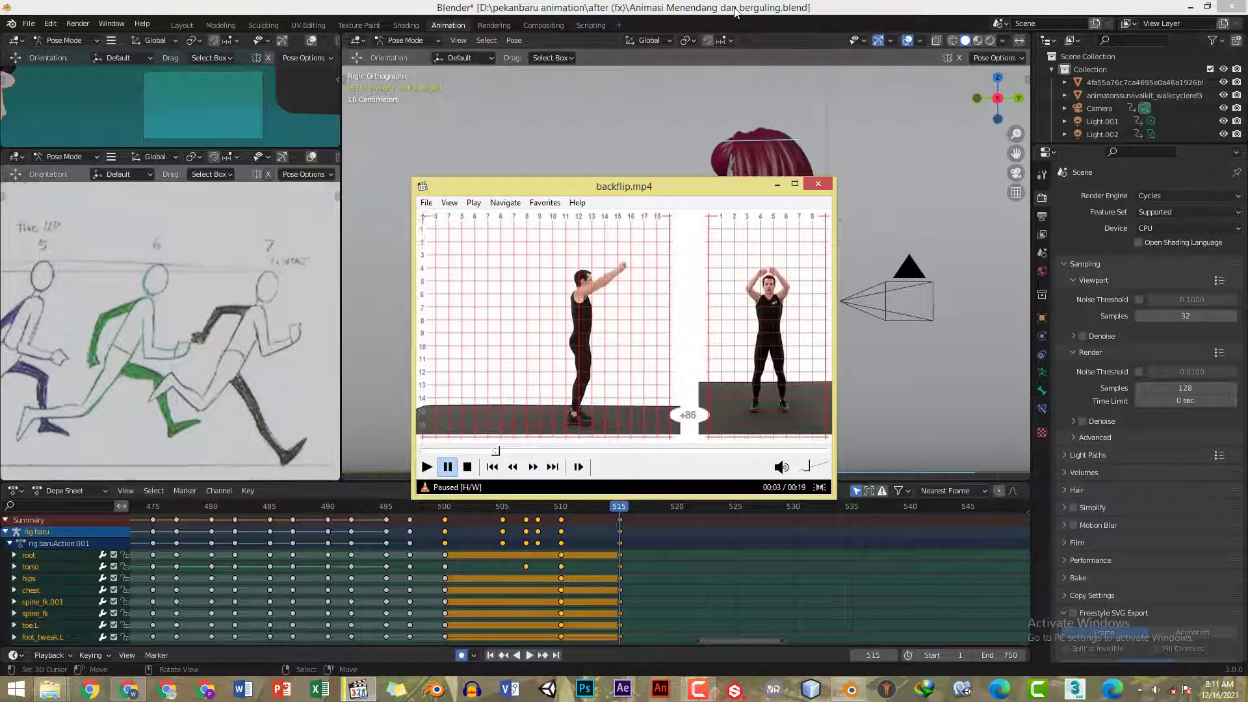
- Switch back to Blender and, at frame 515, move the left hand IK control forward in front of the torso and rotate the hand to point forward
left_click(808, 150)
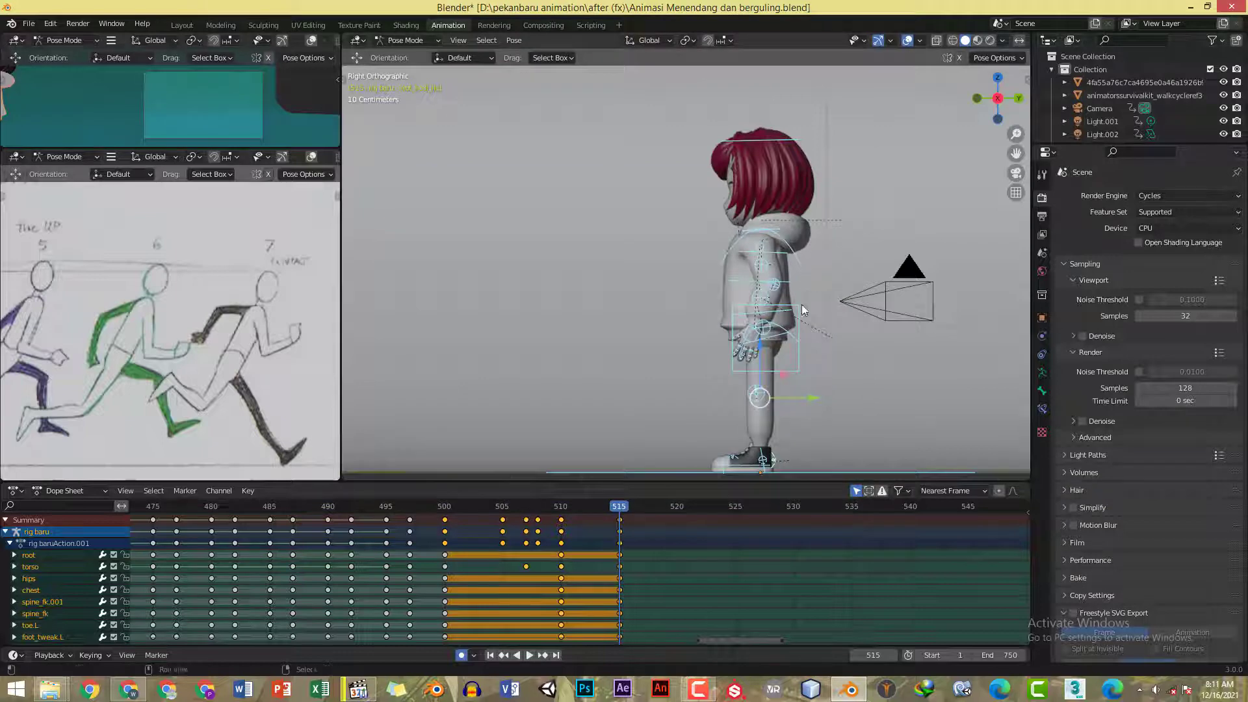
right_click(758, 337)
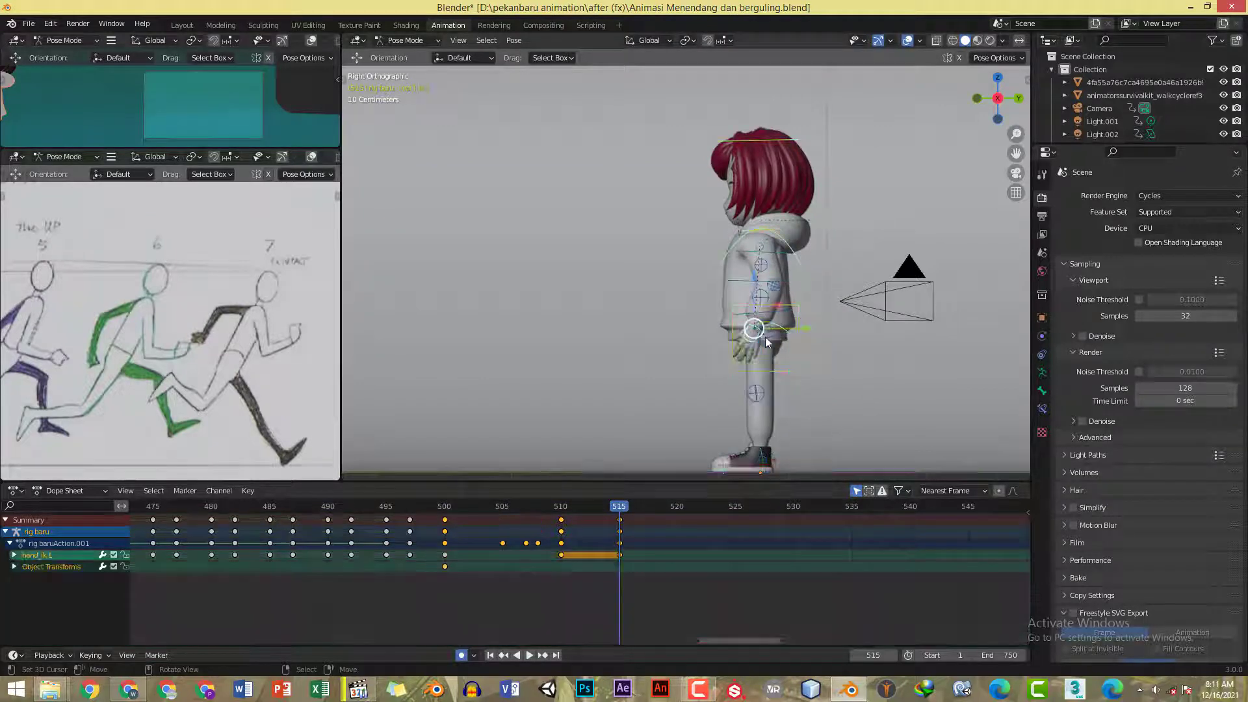
scroll(766, 337, "up", 4)
middle_click_drag(815, 348, 647, 275, "shift")
scroll(711, 323, "down", 3)
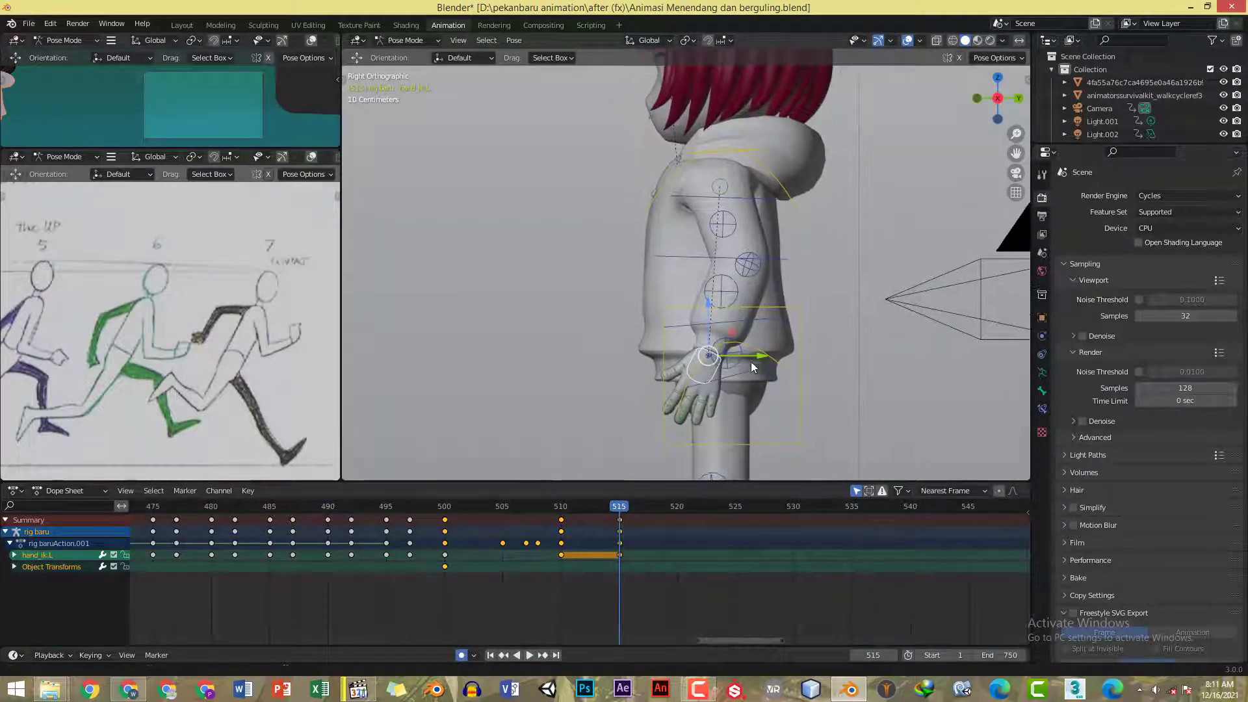
key("g")
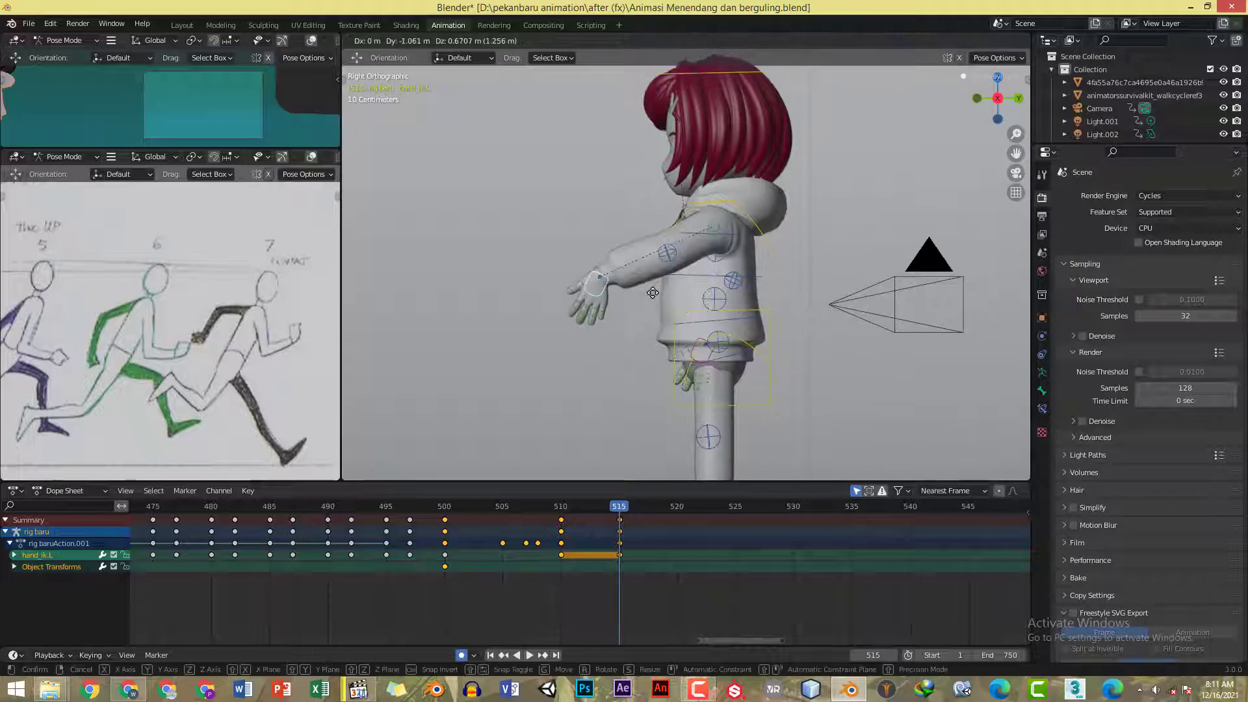
left_click(696, 309)
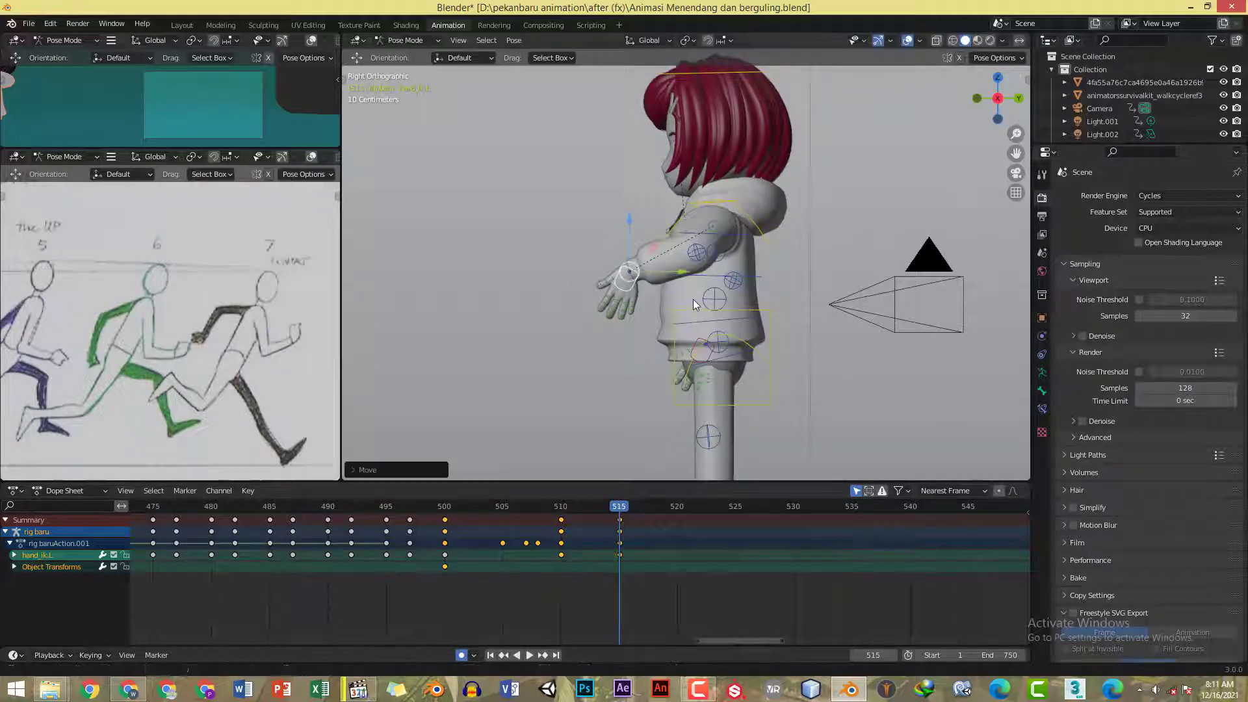
key("r")
left_click(687, 361)
- Compare with the paused reference, then raise the left hand IK control to face height and tilt the hand upward
key("alt+Tab")
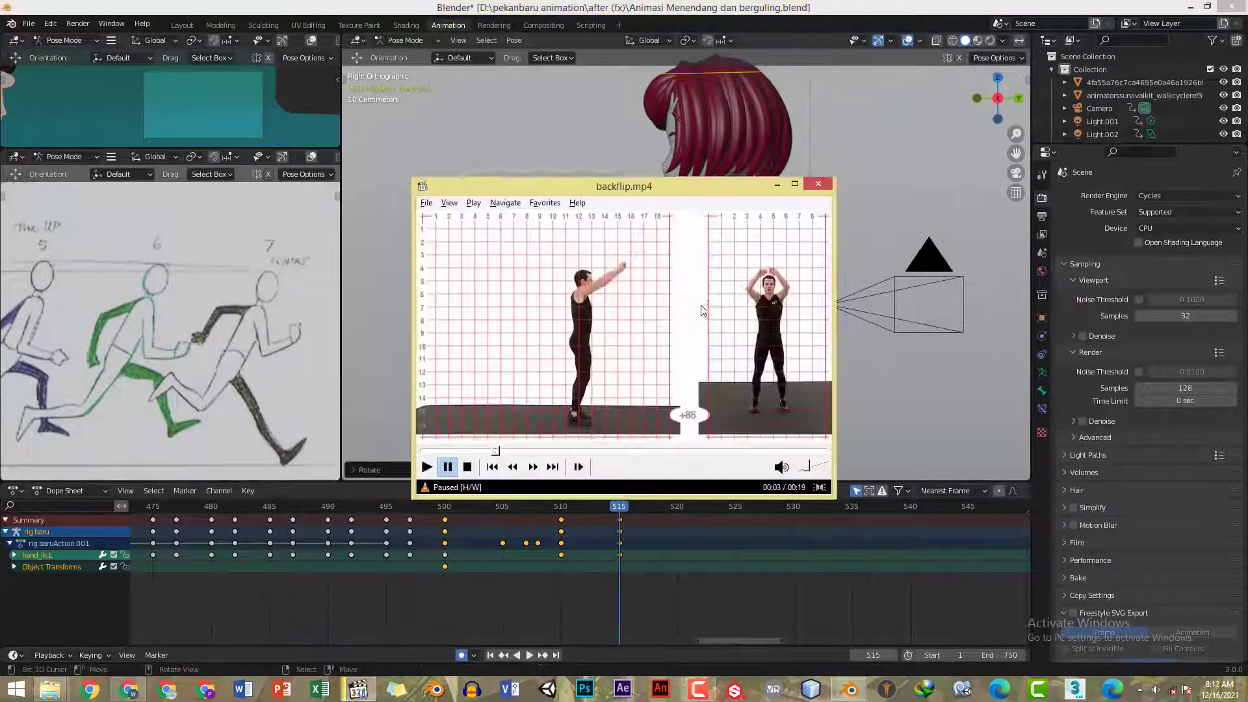
key("alt+Tab")
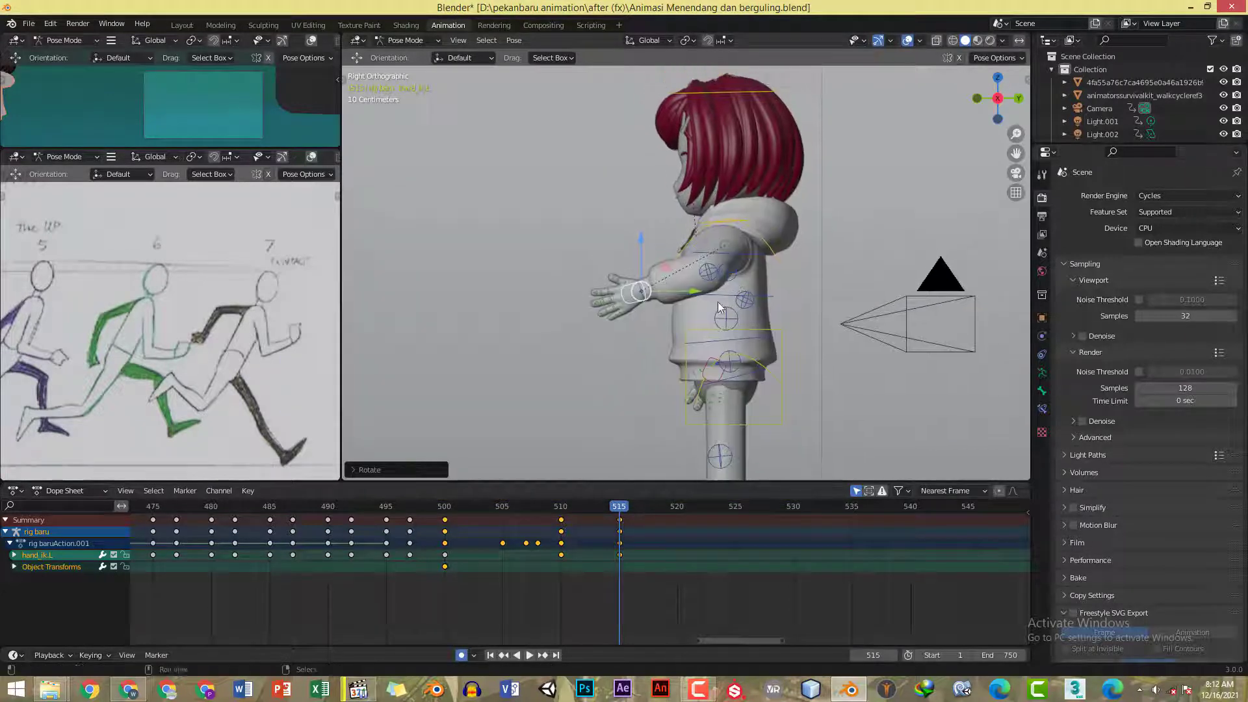
key("g")
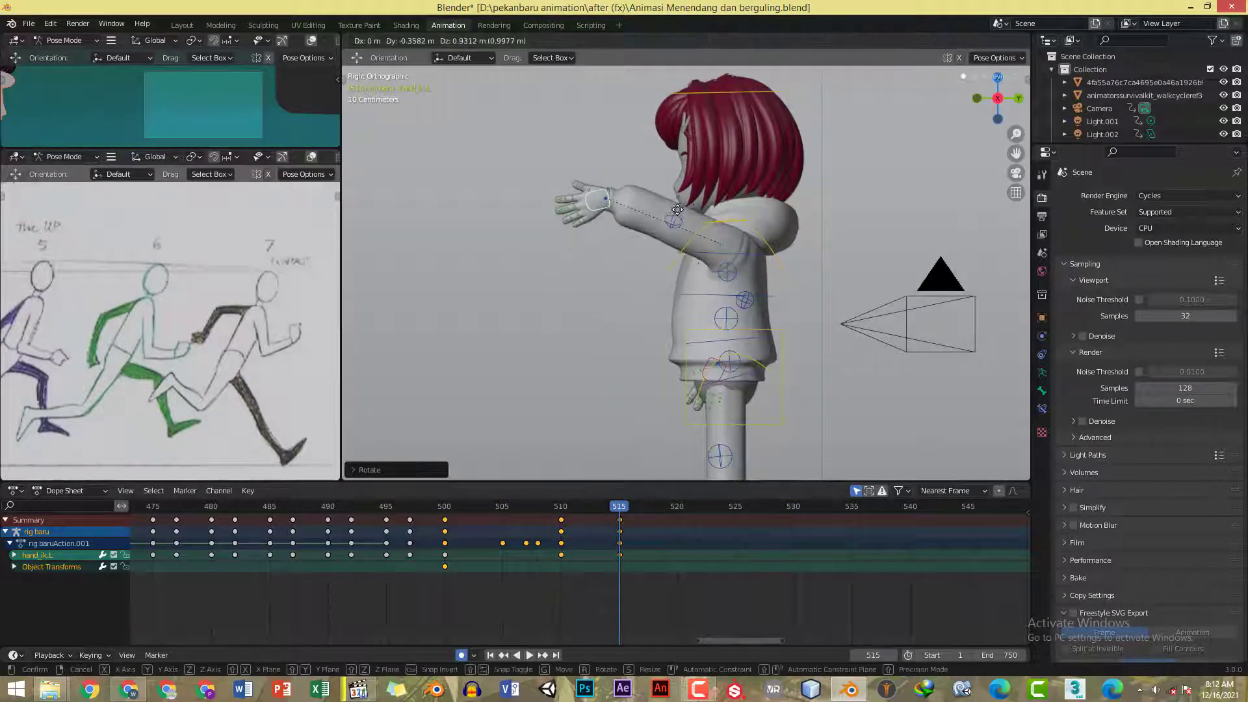
left_click(689, 206)
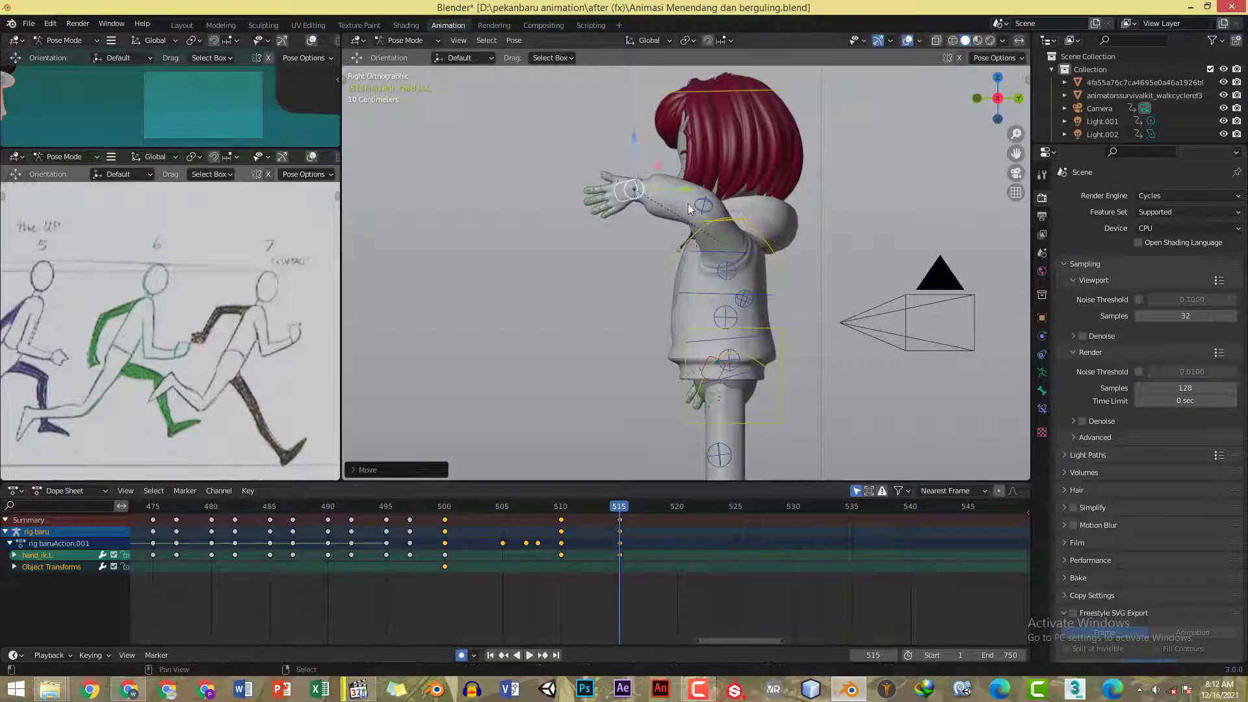
key("r")
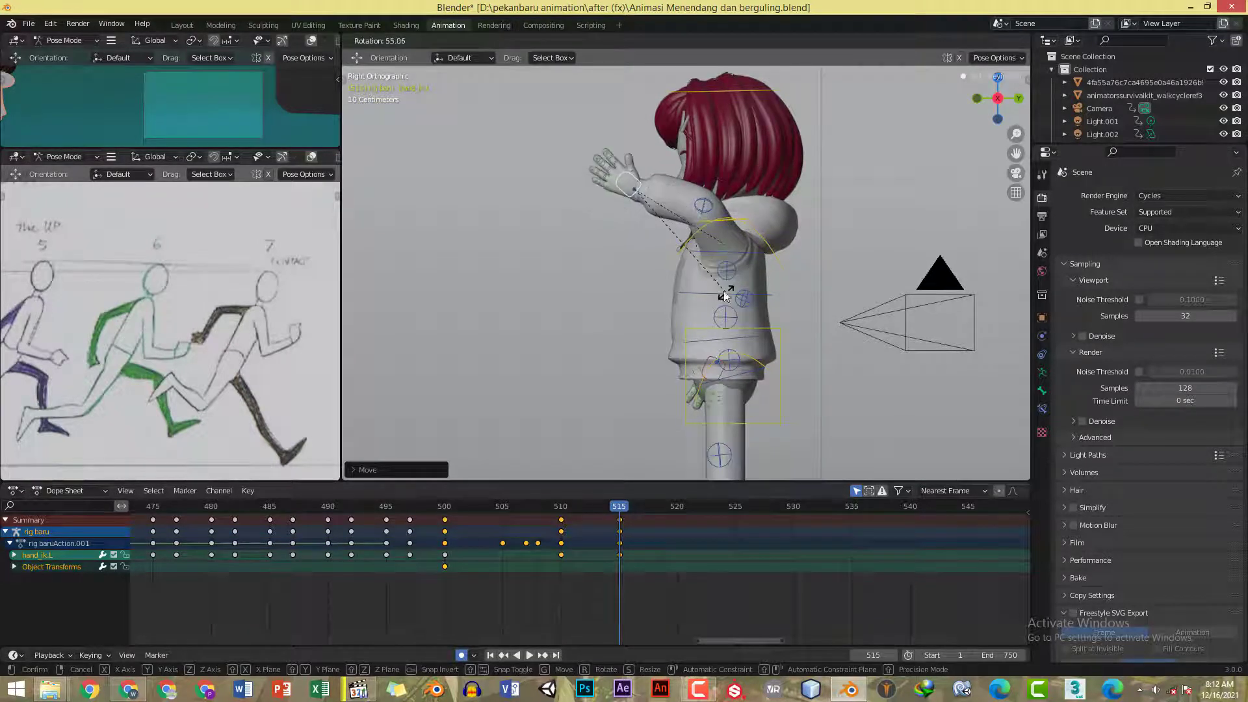
left_click(679, 256)
key("g")
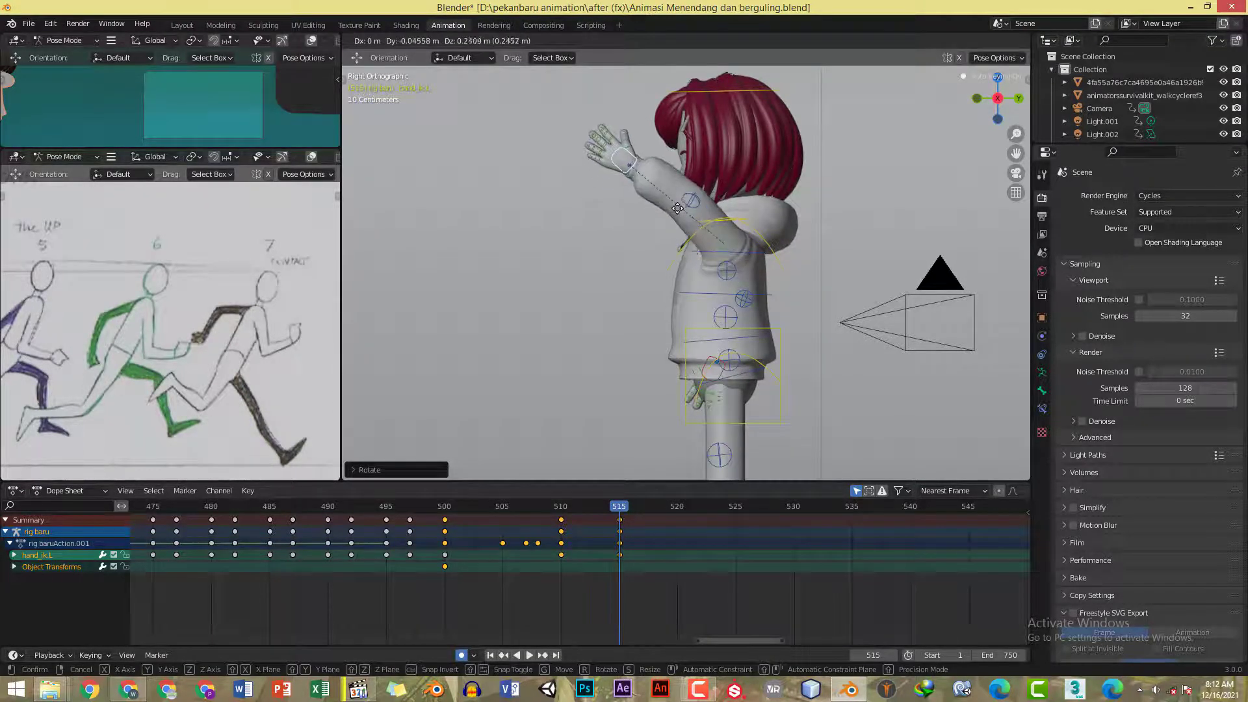
left_click(684, 202)
- Compare with the paused reference, then rotate the left hand IK control until the hand is edge-on in side view, tilted up and forward
key("alt+Tab")
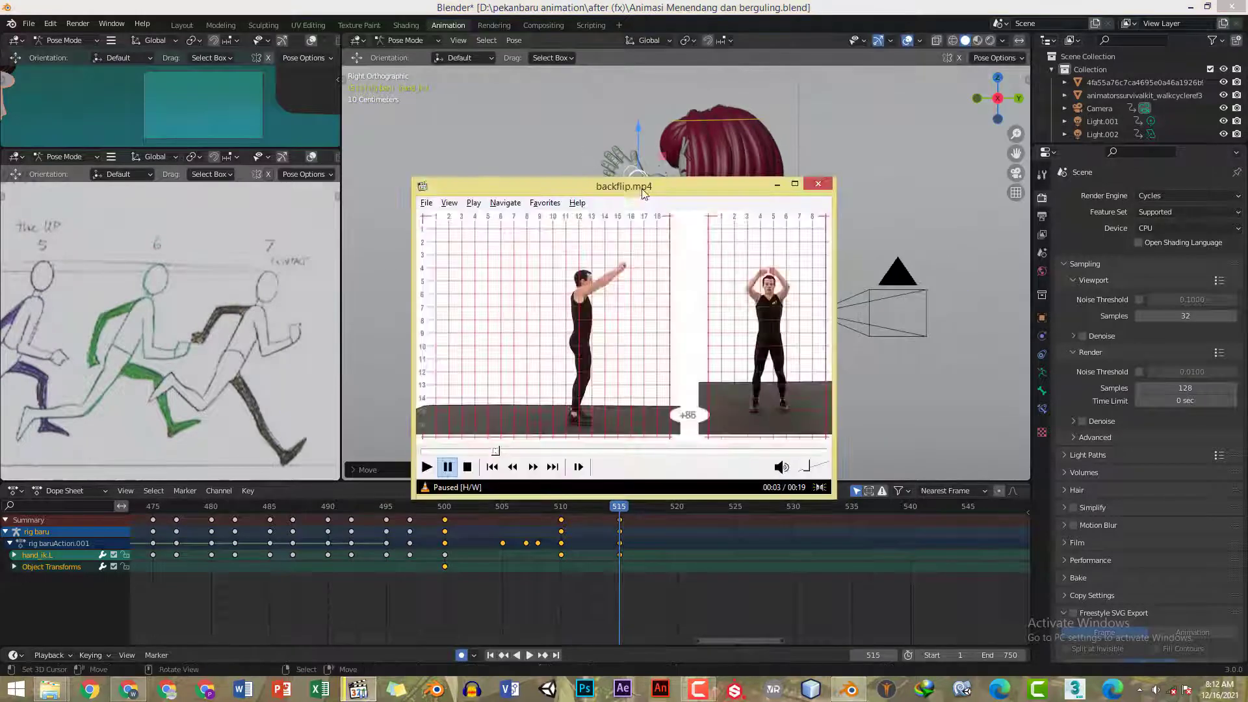
key("alt+Tab")
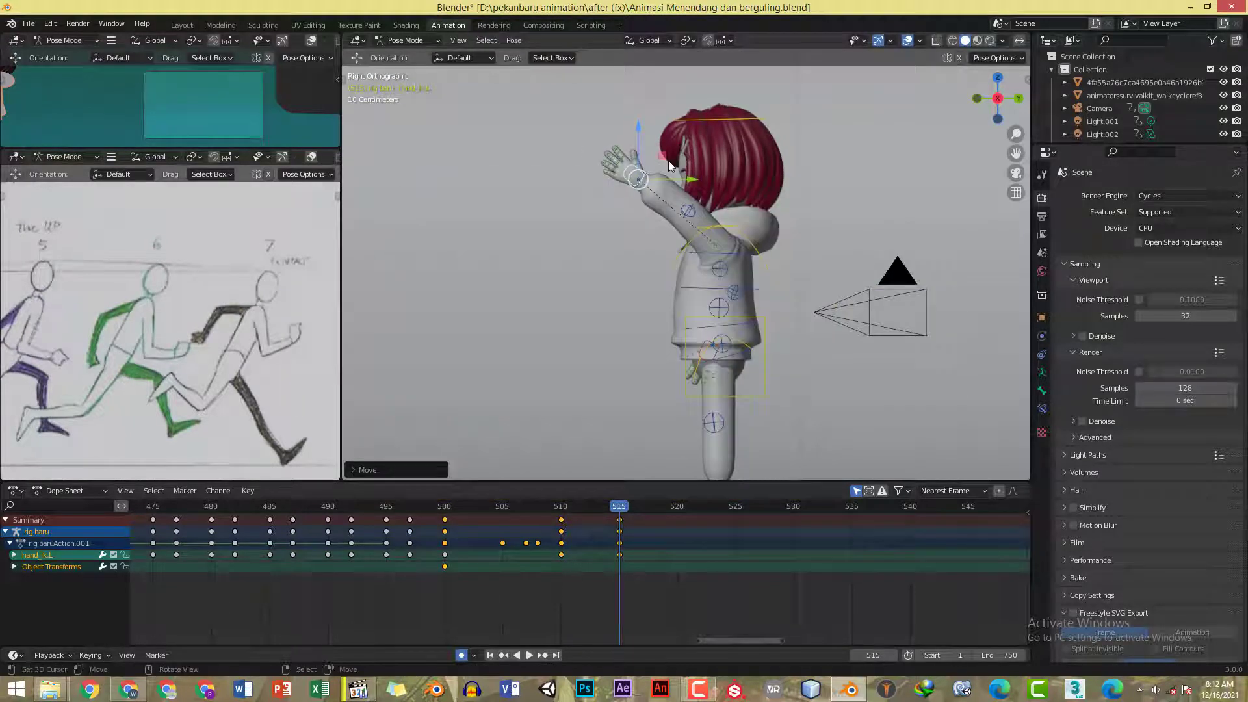
key("r")
key("r")
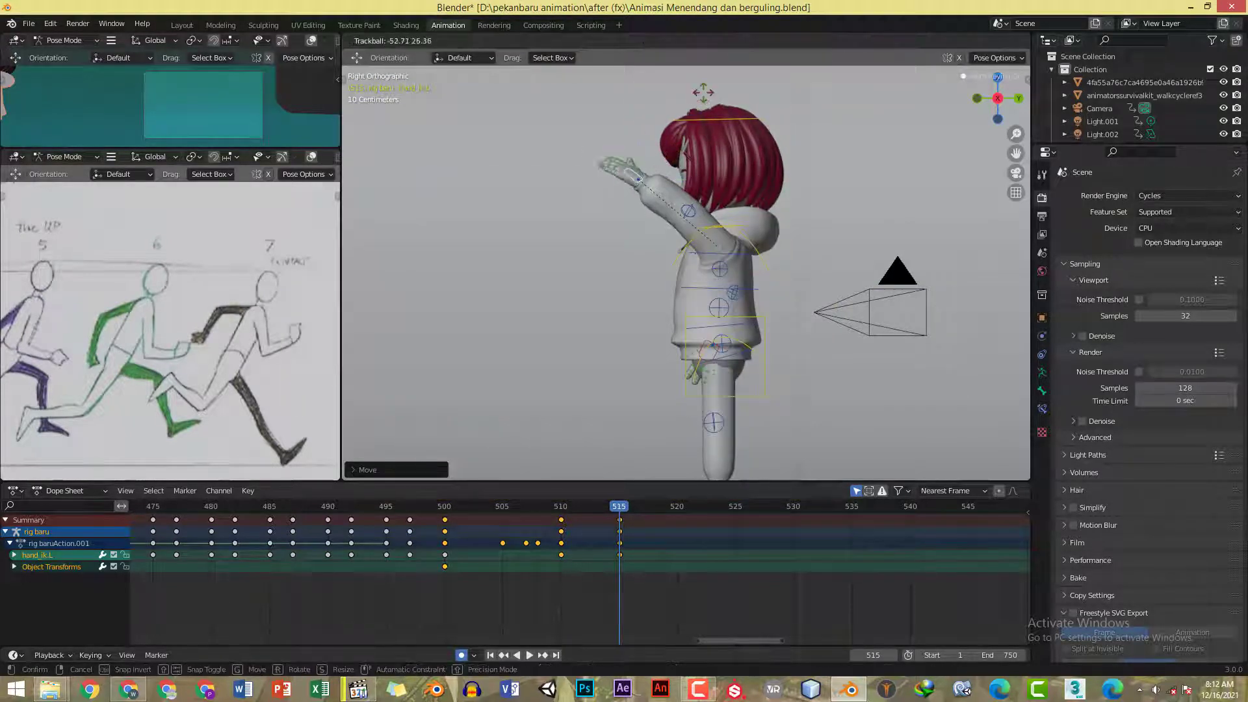
left_click(660, 187)
key("r")
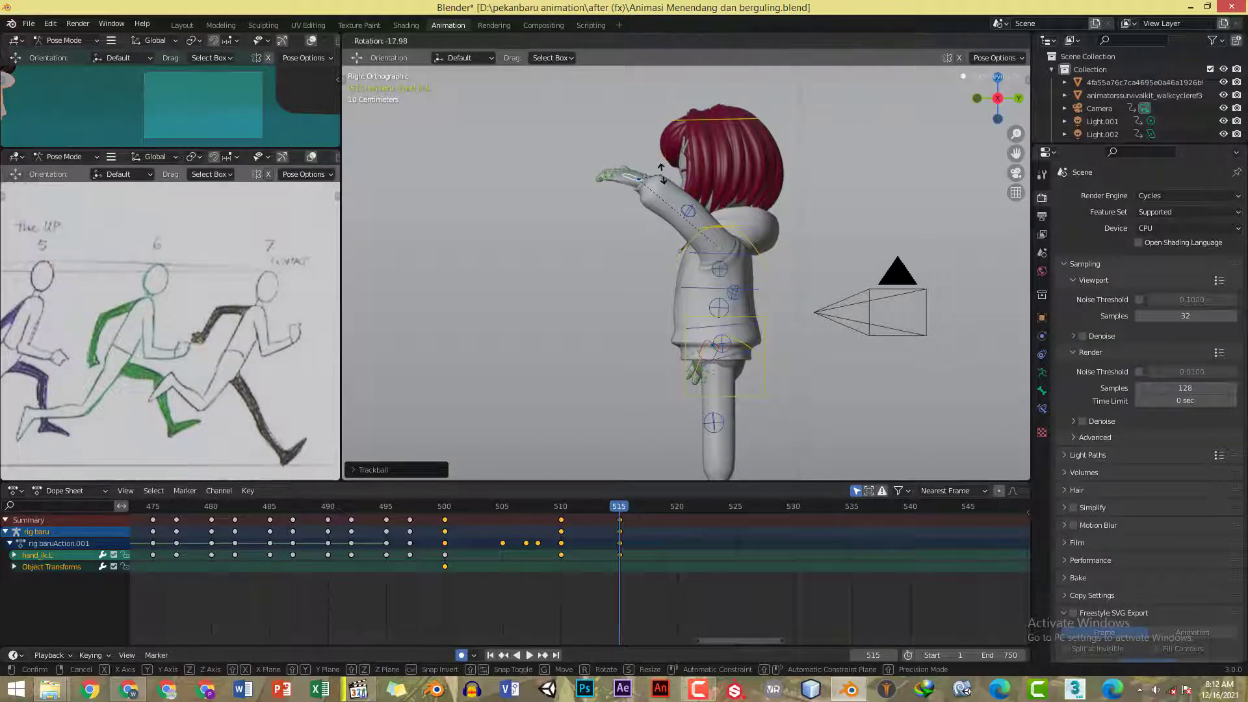
key("r")
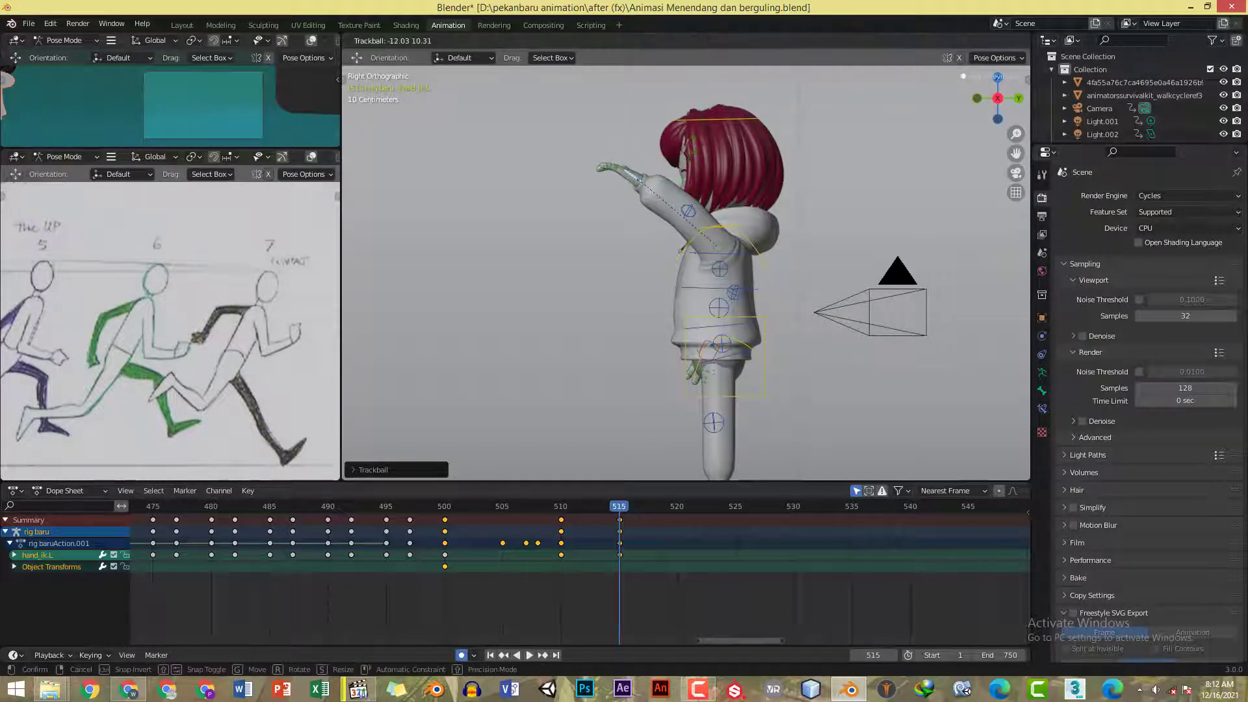
left_click(713, 139)
key("r")
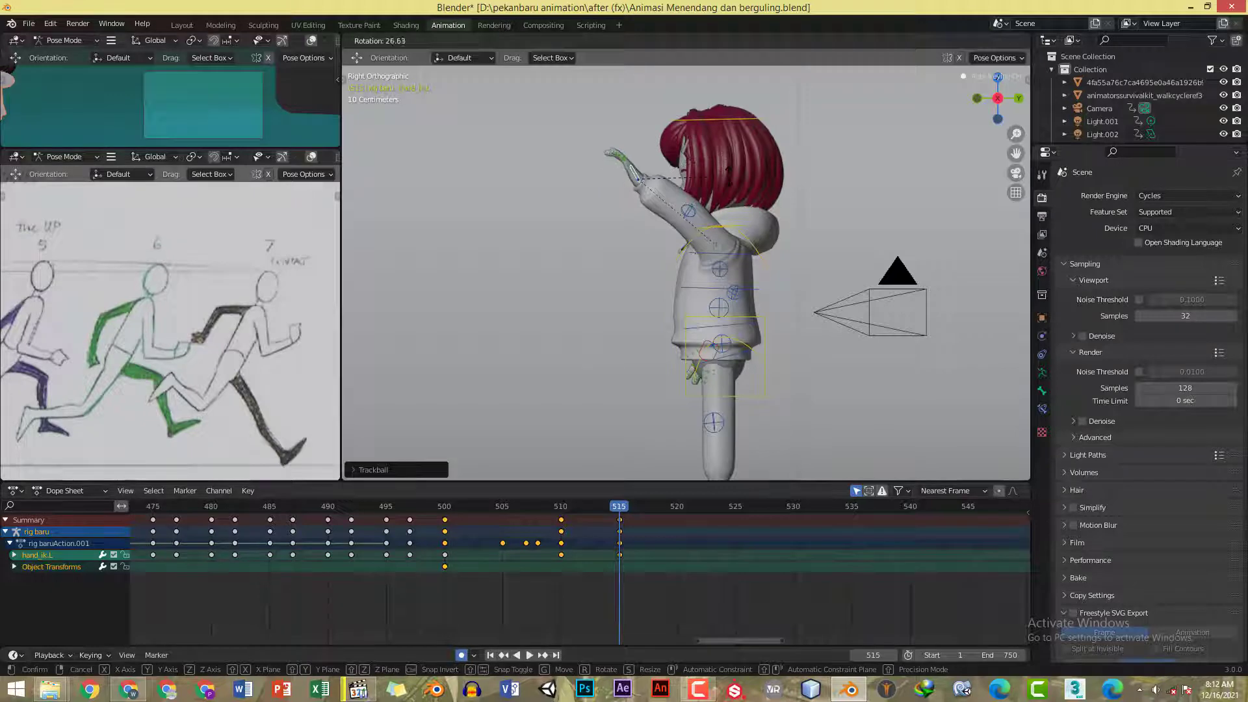
left_click(723, 162)
- Check the reference again, then move the left hand IK control slightly higher and closer to the head and fine-tune its rotation
key("alt+Tab")
key("alt+Tab")
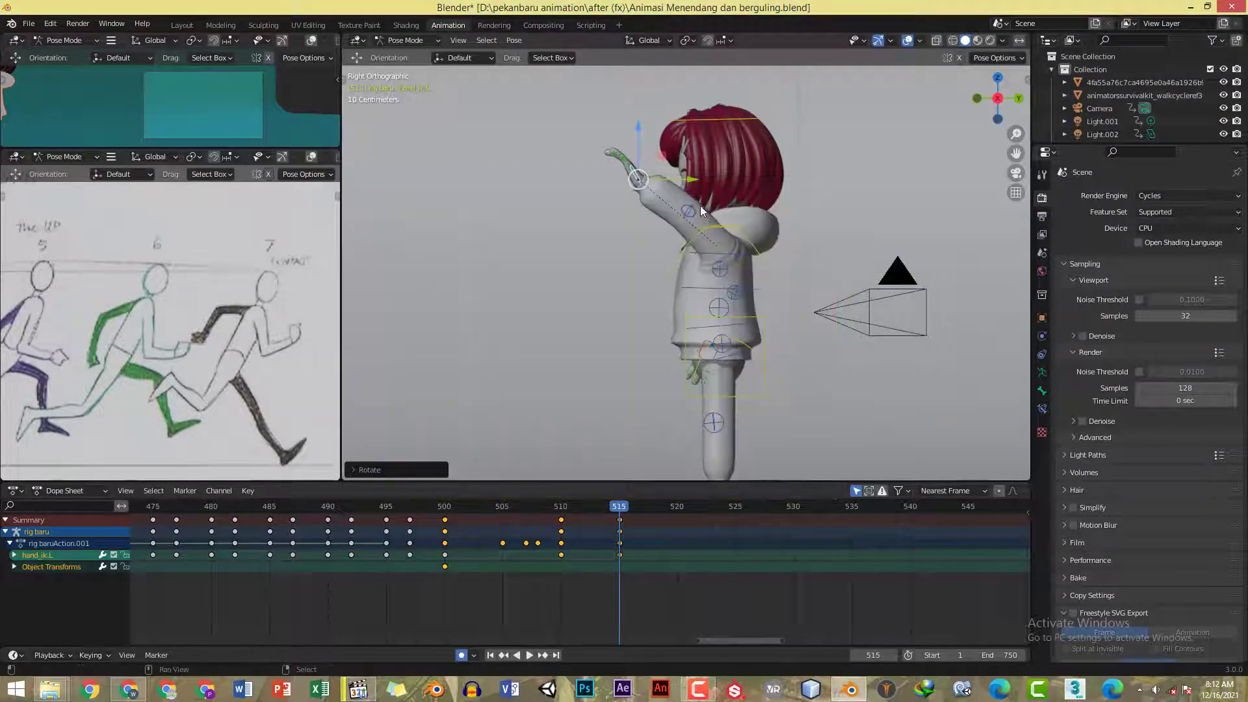
key("g")
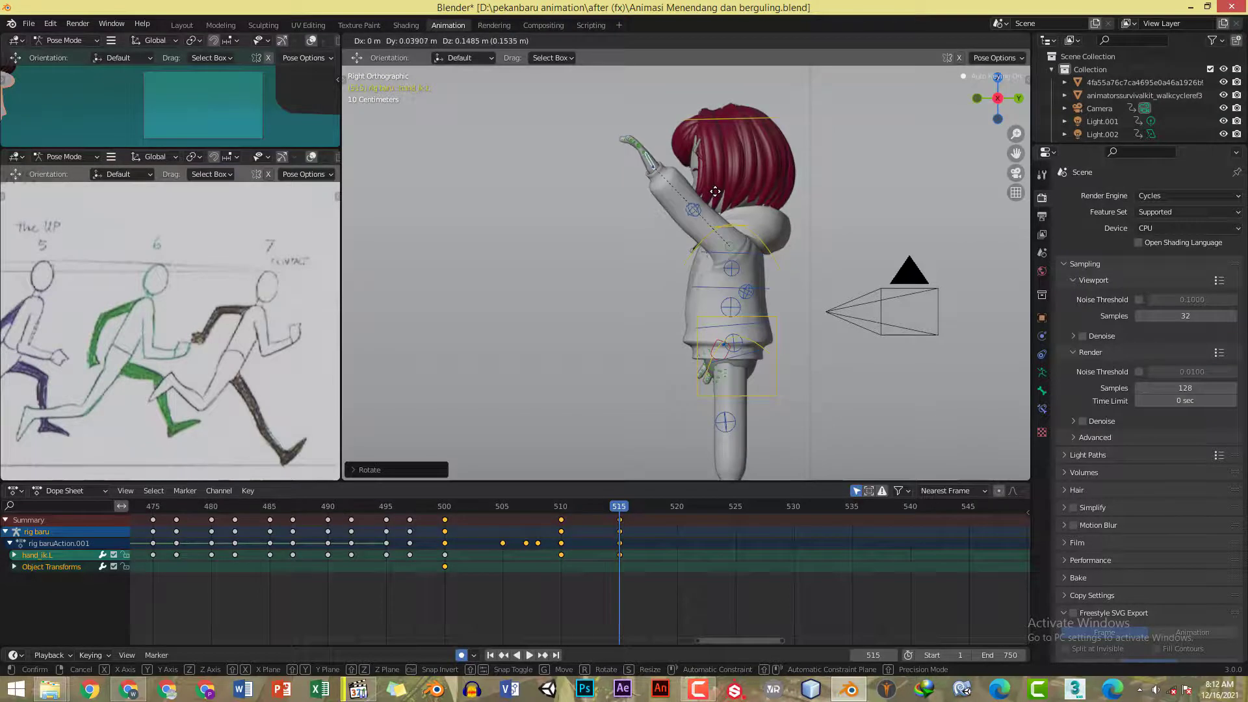
left_click(717, 198)
key("r")
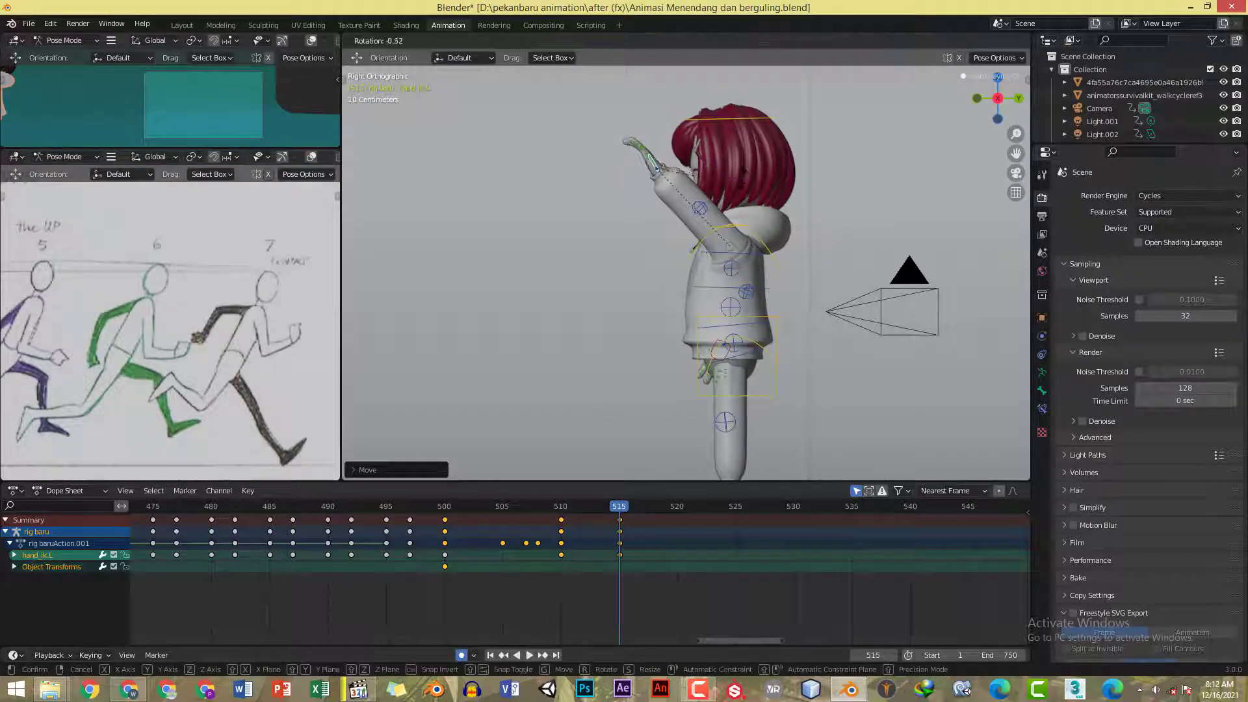
left_click(742, 169)
- Copy the left hand IK pose and paste it mirrored onto the right hand, then inspect both arms in front view
key("ctrl+c")
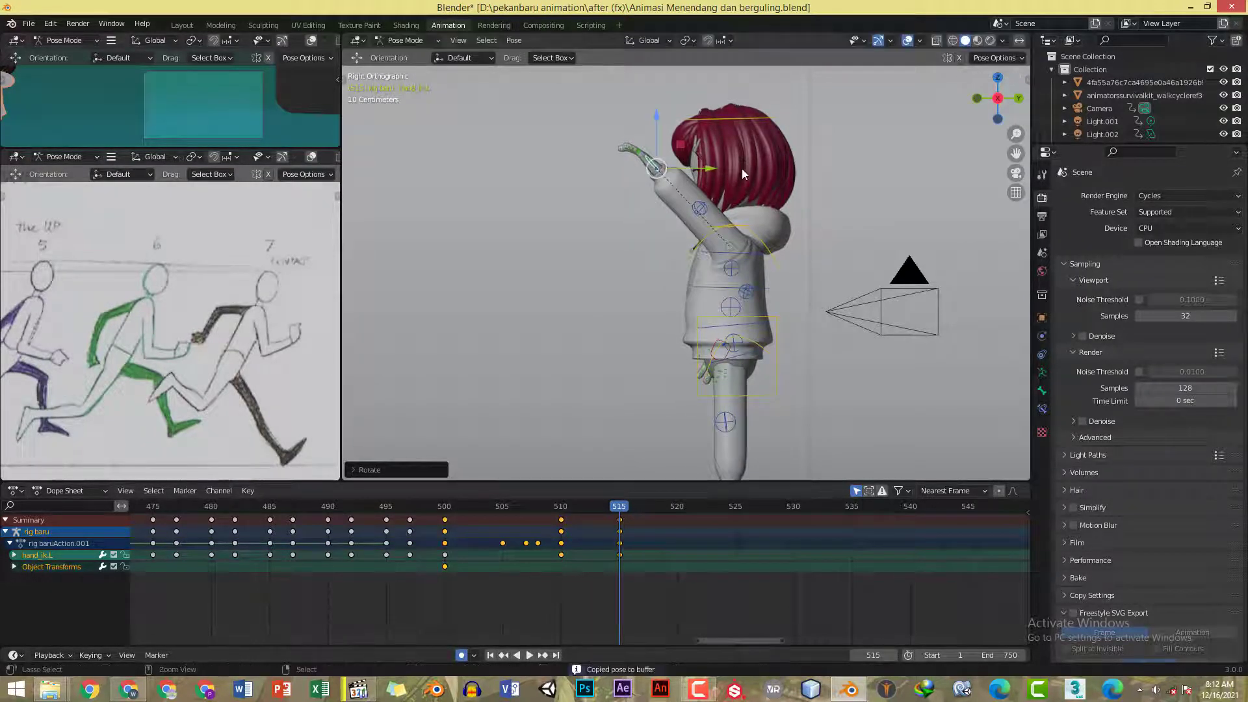
key("ctrl+shift+v")
middle_click_drag(727, 180, 833, 183)
key("KP_1")
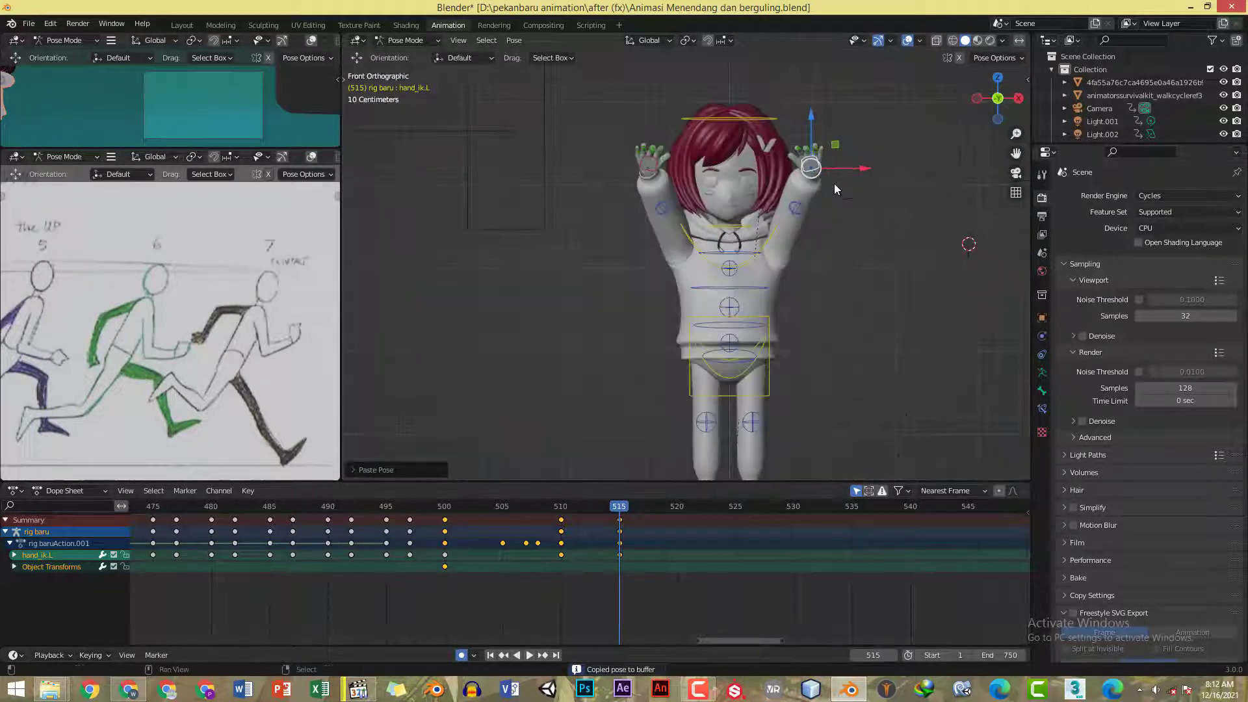
- Compare the front view with the paused reference, then try to move the left hand IK control inward toward the head
key("alt+Tab")
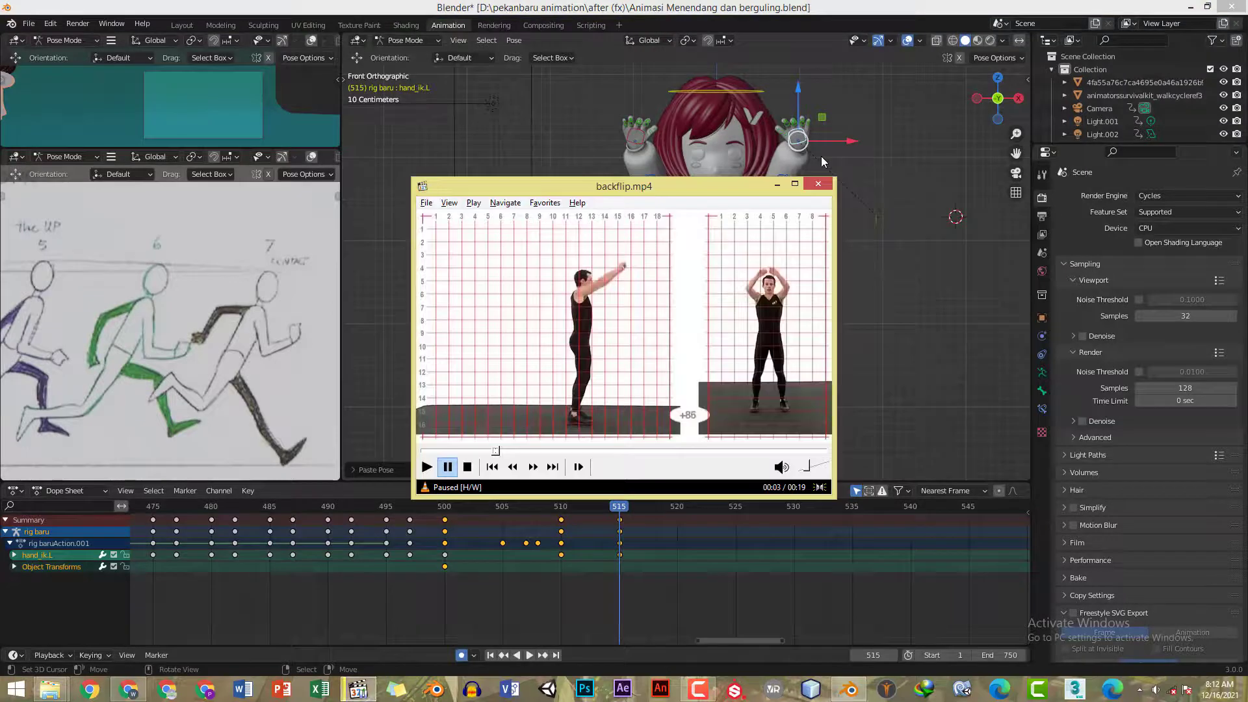
key("alt+Tab")
key("alt+Tab")
key("alt+Tab")
key("alt+Tab")
key("alt+Tab")
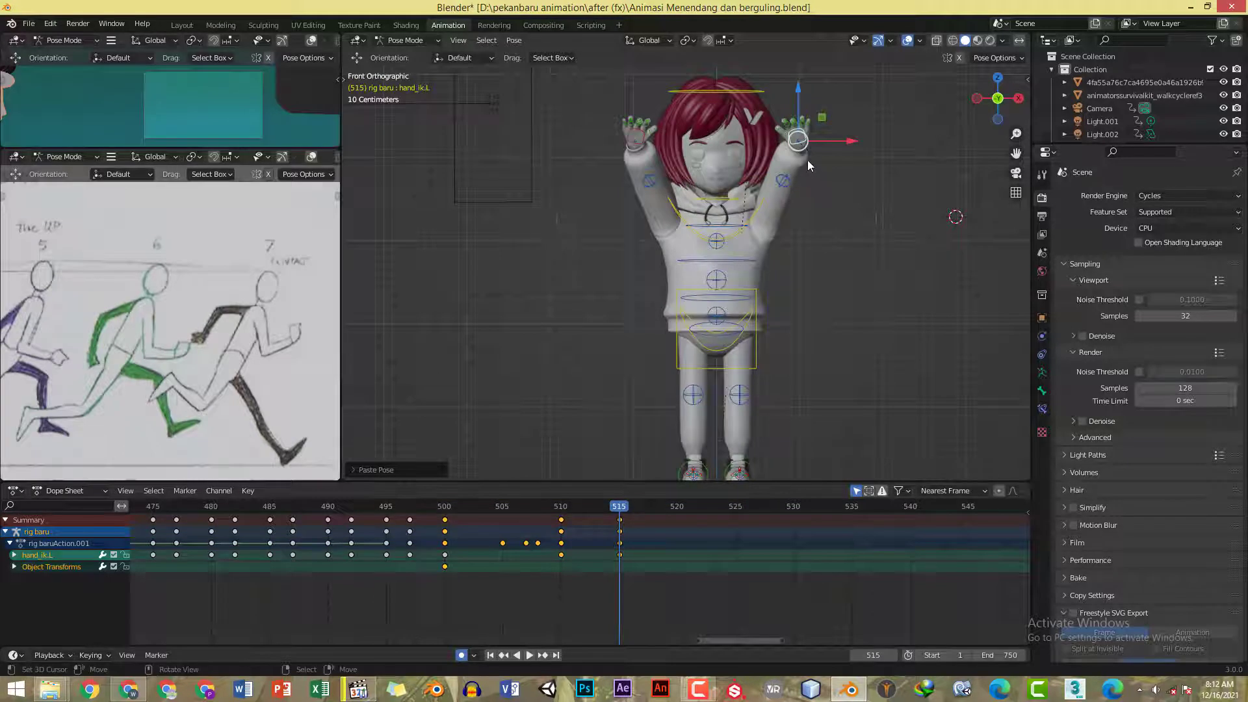
key("g")
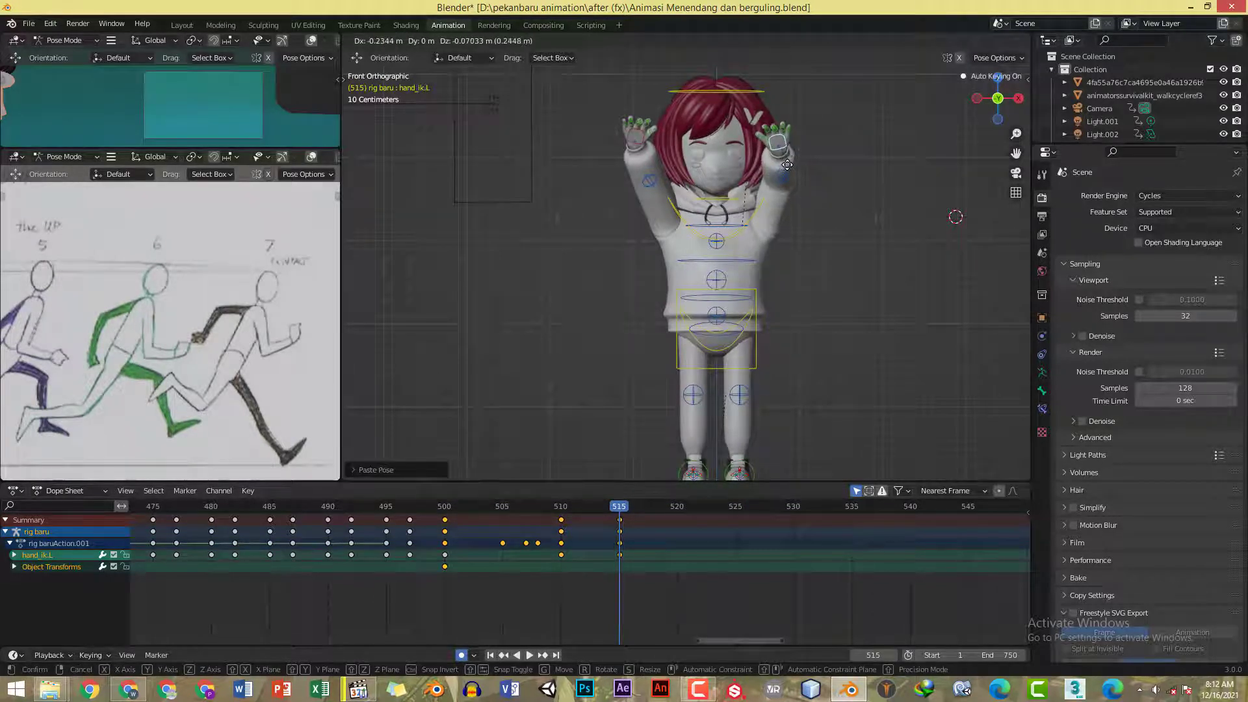
left_click(788, 168)
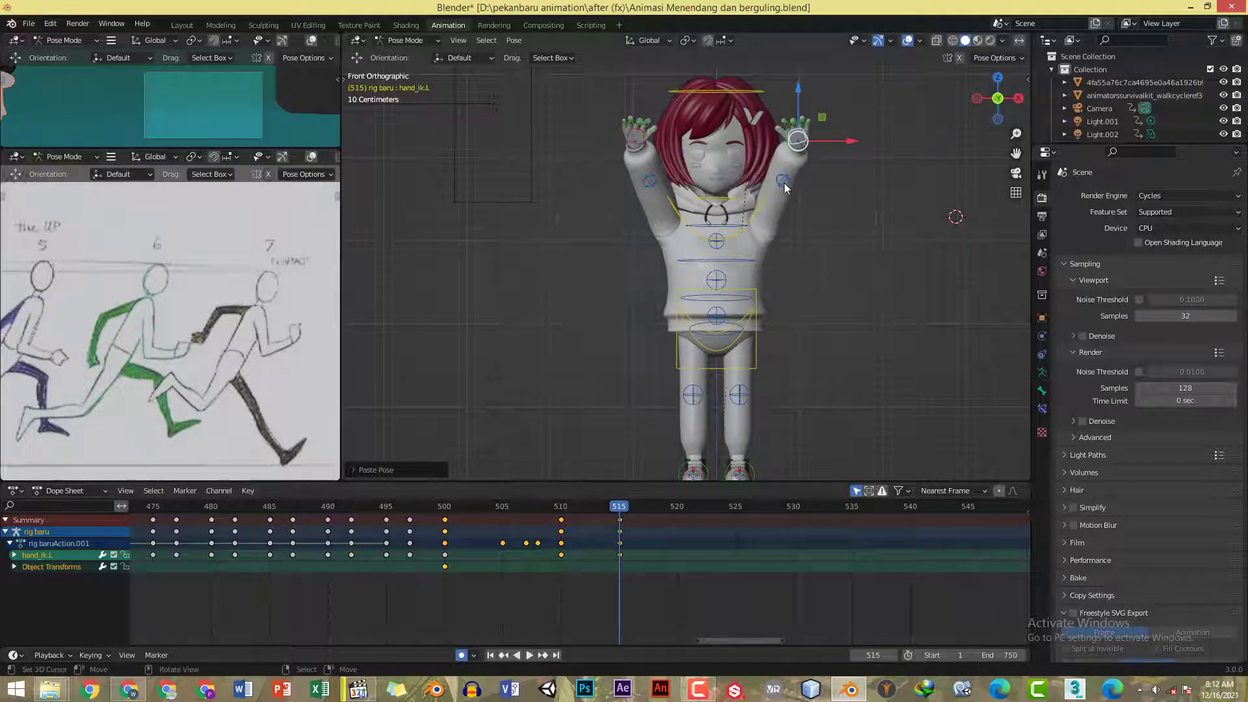
- Try to move the left hand IK control back beside the head in side view and compare it with the reference
left_click(784, 188)
key("KP_3")
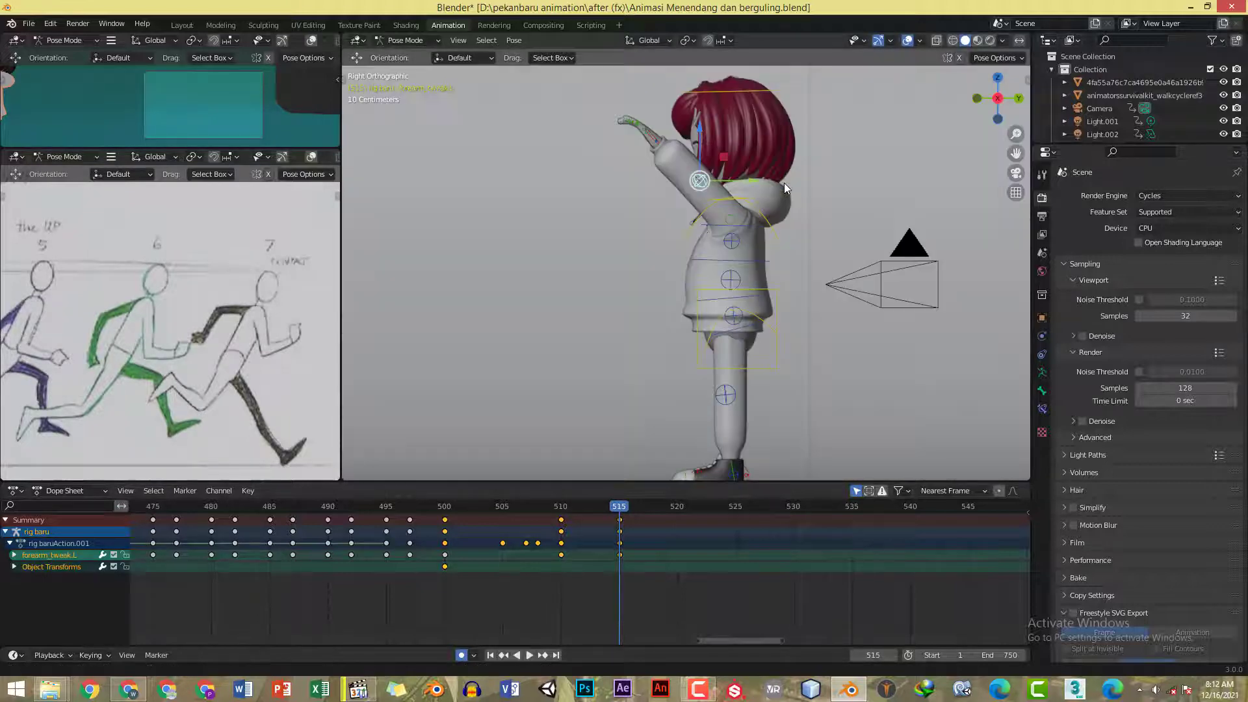
key("KP_1")
middle_click_drag(796, 162, 793, 172, "shift")
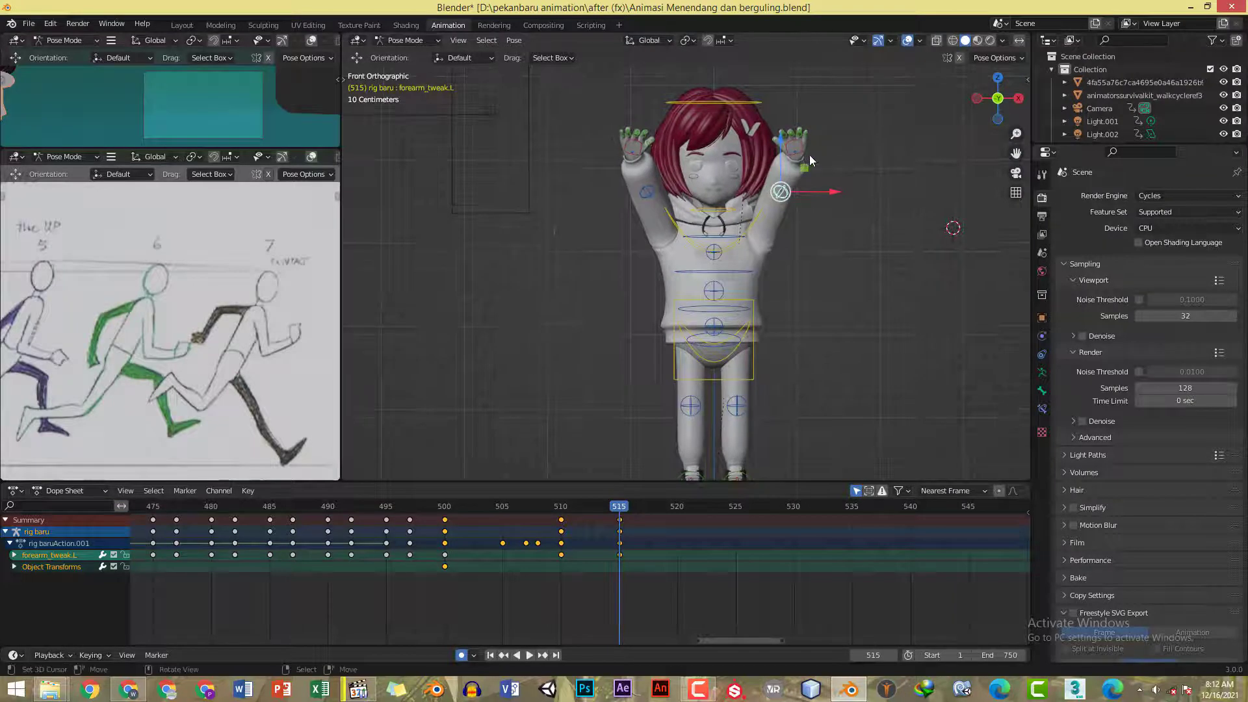
left_click(799, 145)
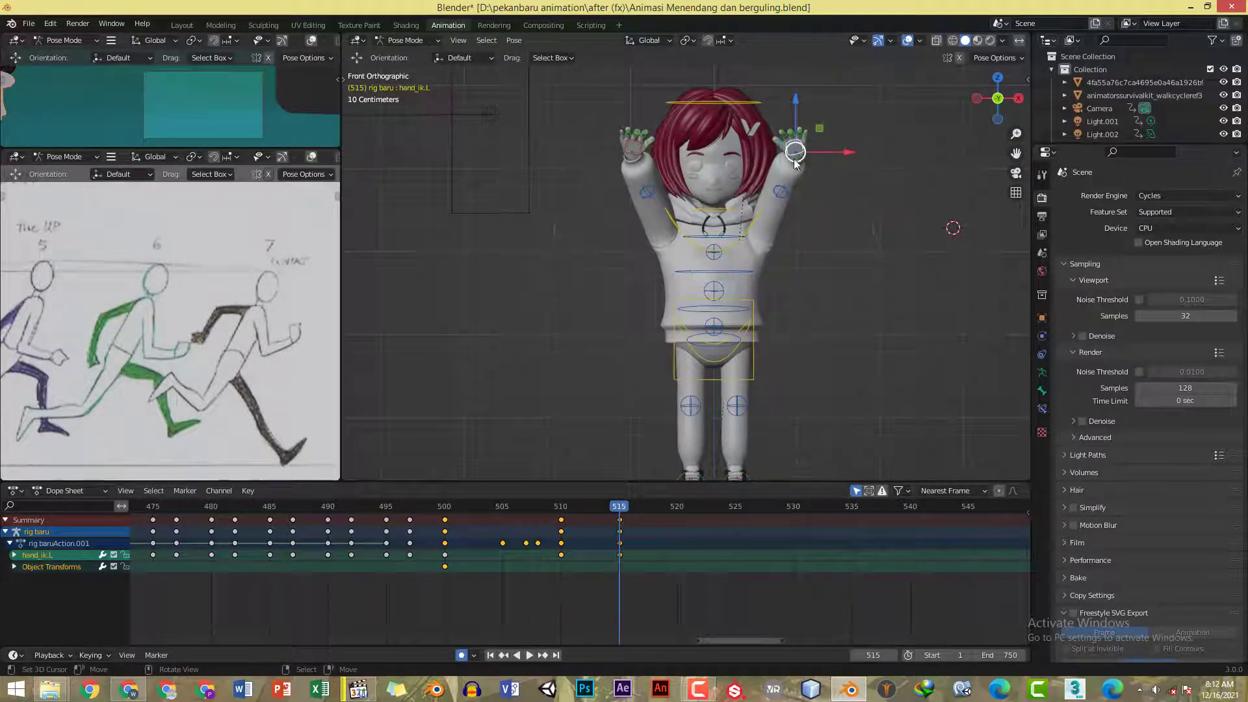
key("KP_3")
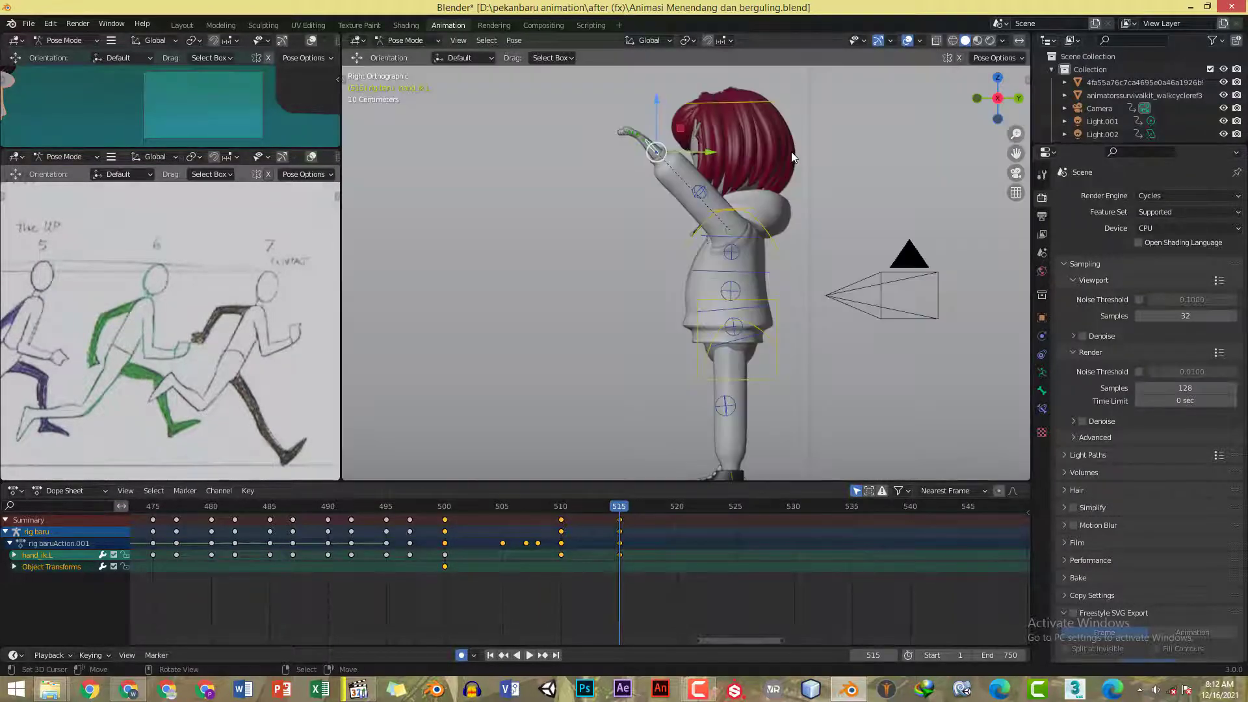
key("g")
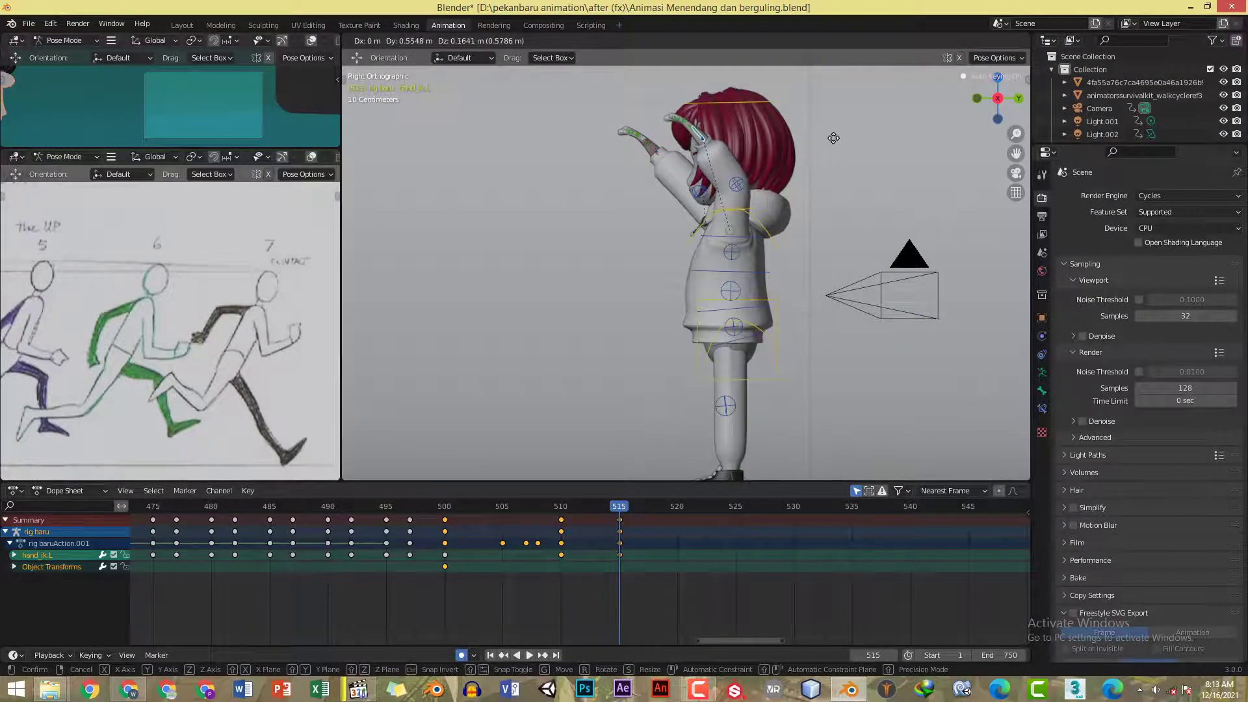
left_click(833, 138)
key("alt+Tab")
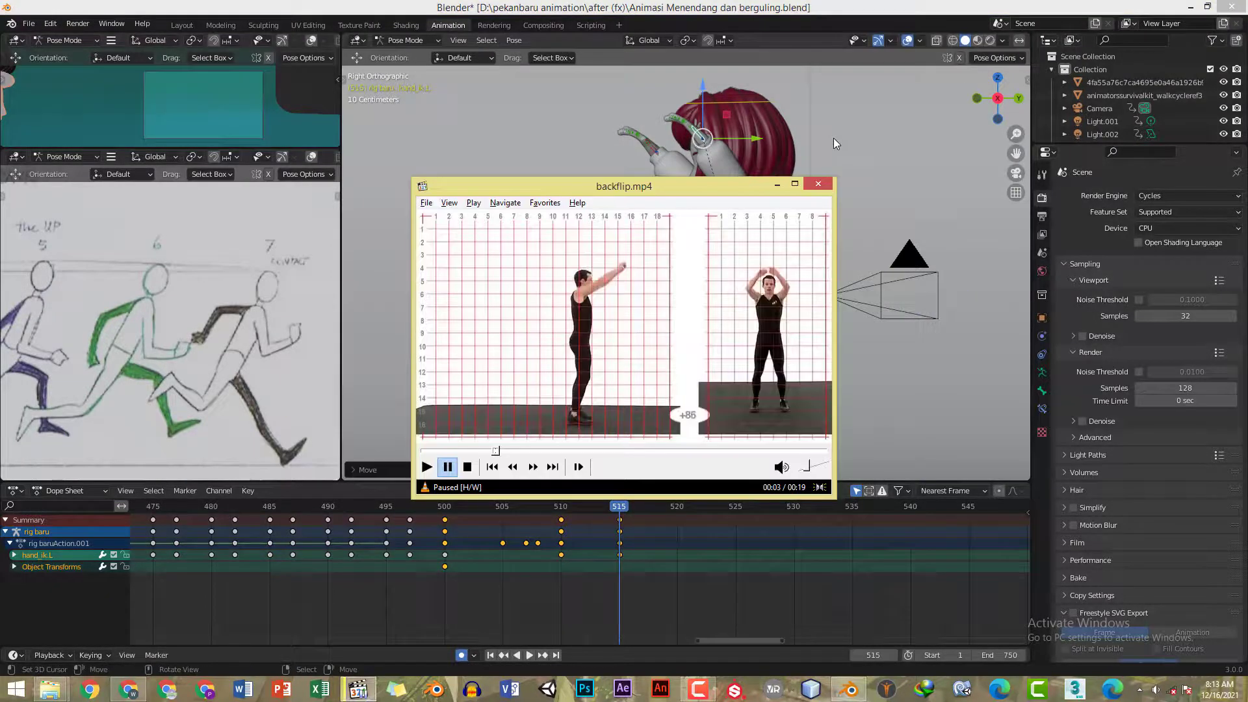
key("alt+Tab")
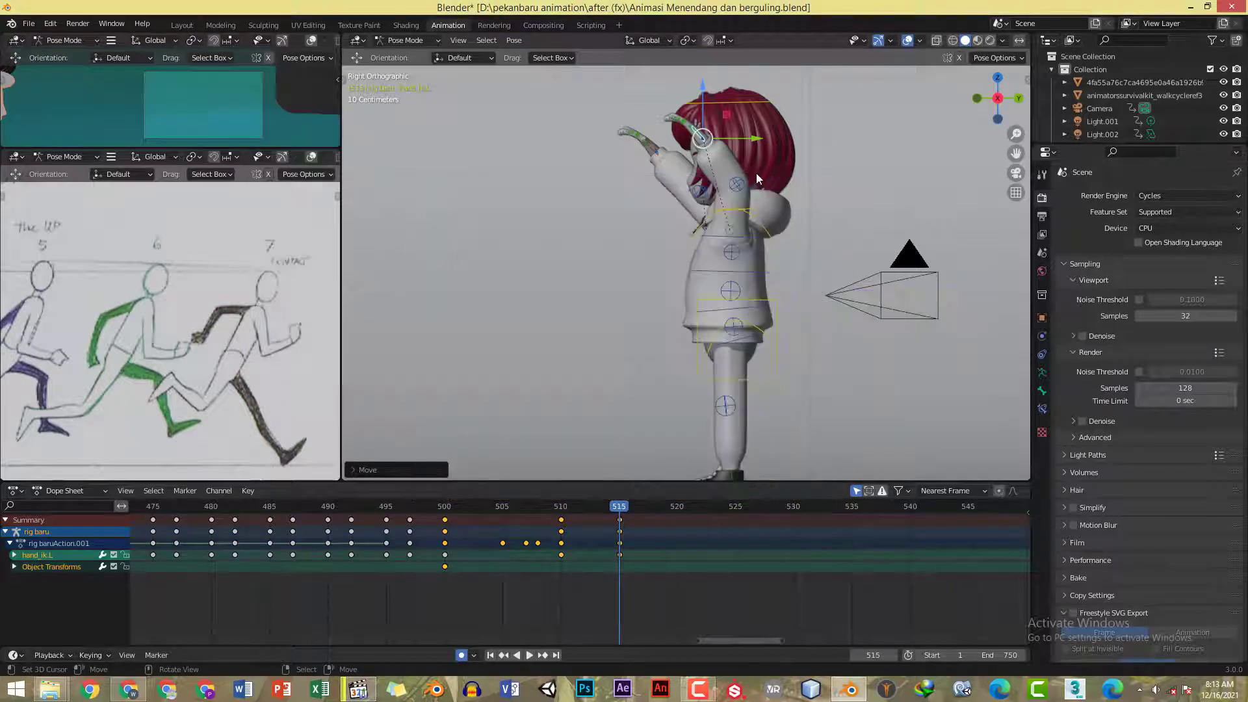
- Try to bring the left hand IK control forward and down to match the reference, then undo its recent moves
key("g")
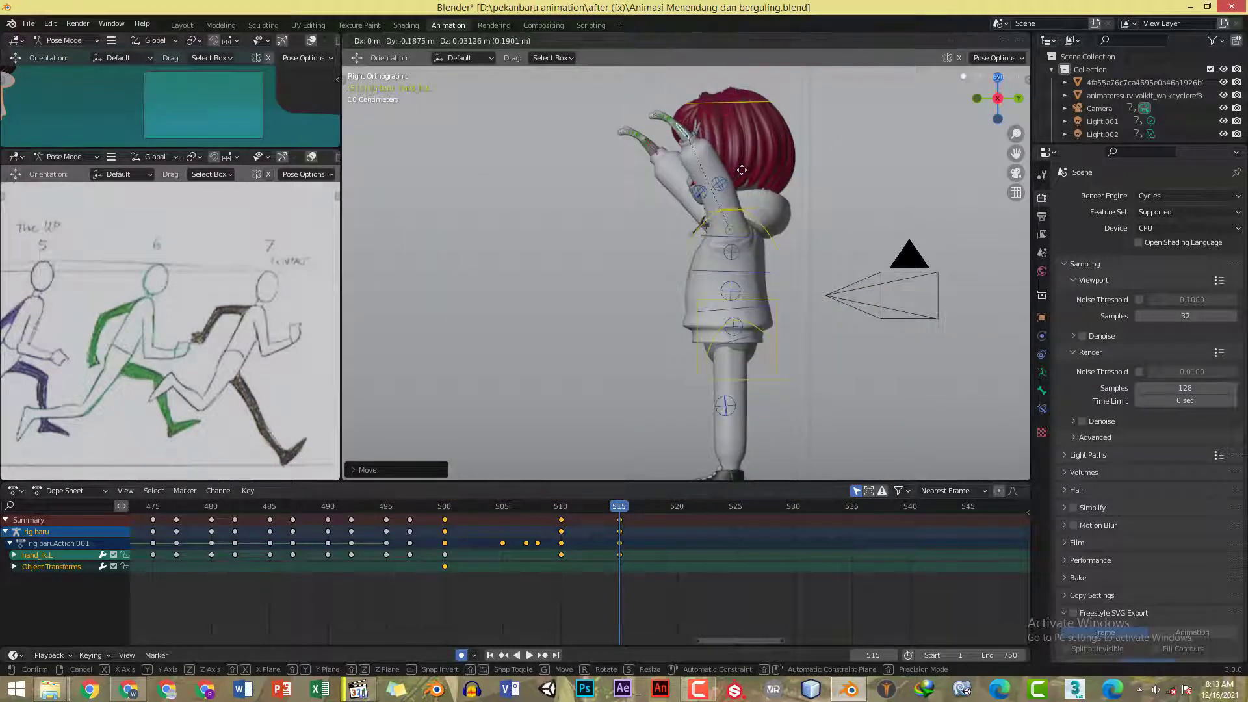
left_click(758, 163)
key("alt+Tab")
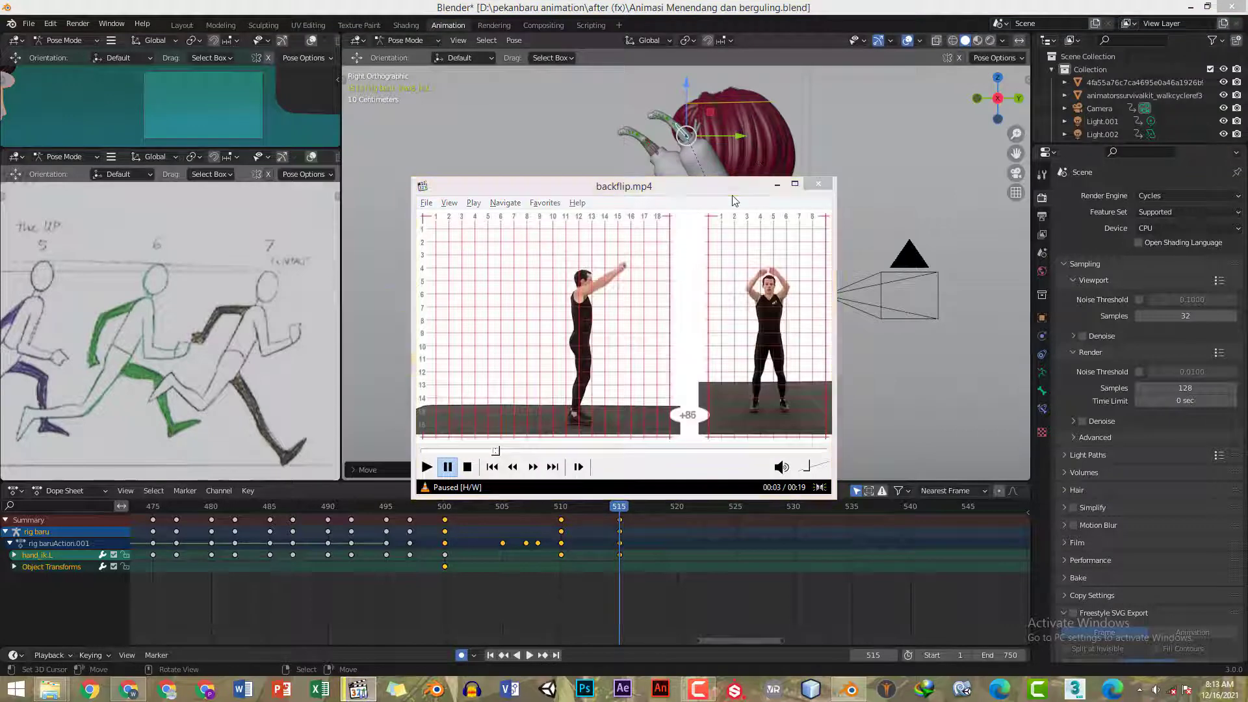
key("alt+Tab")
key("g")
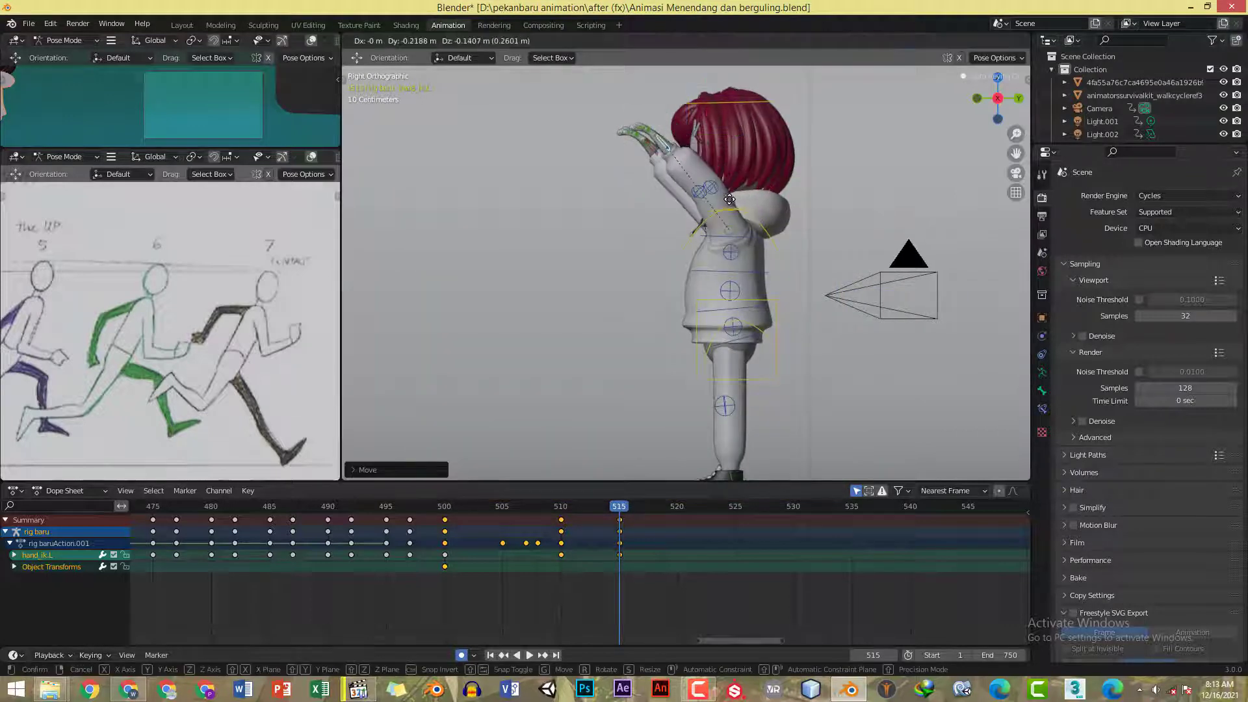
left_click(728, 197)
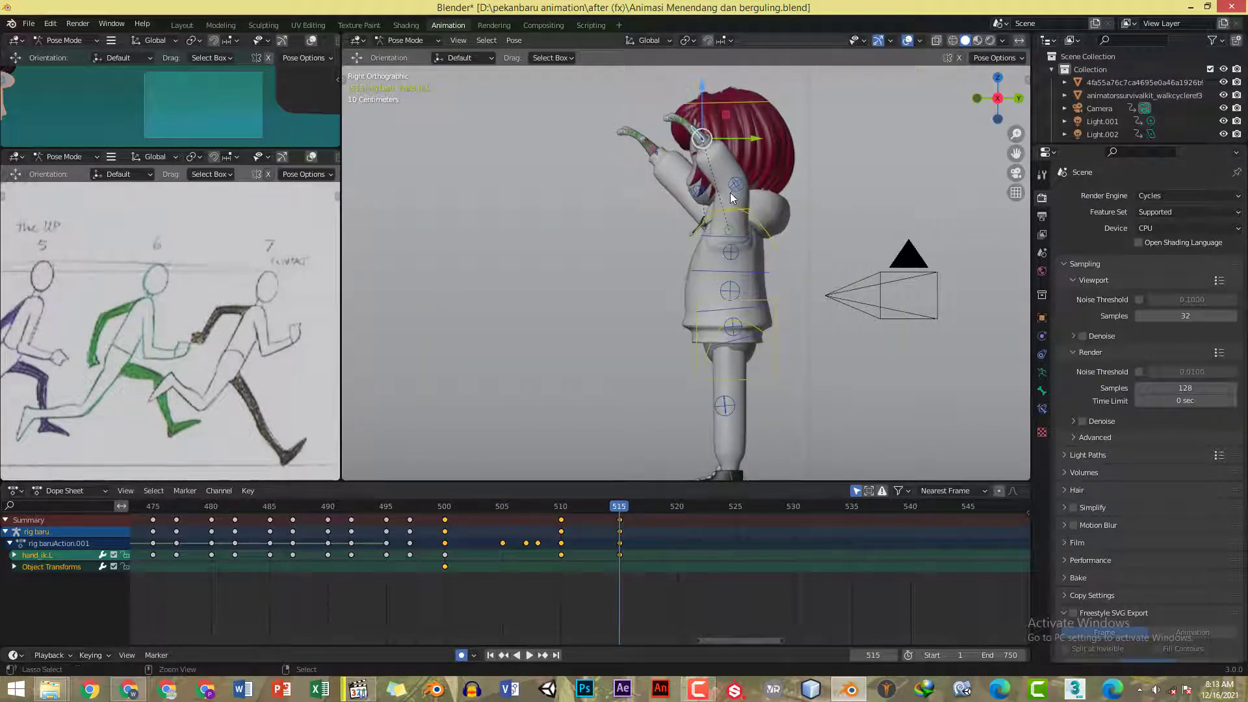
key("ctrl+z")
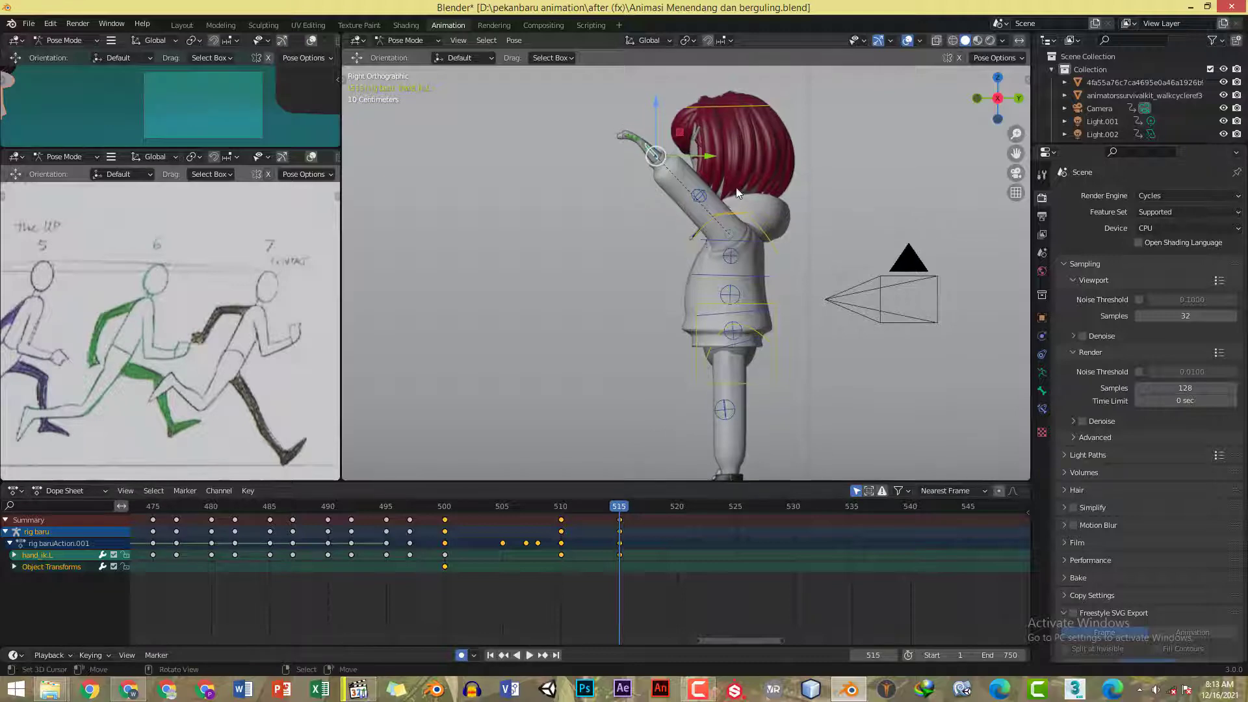
- Move the left forearm tweak control slightly outward in front view and paste its pose mirrored onto the right forearm
key("KP_1")
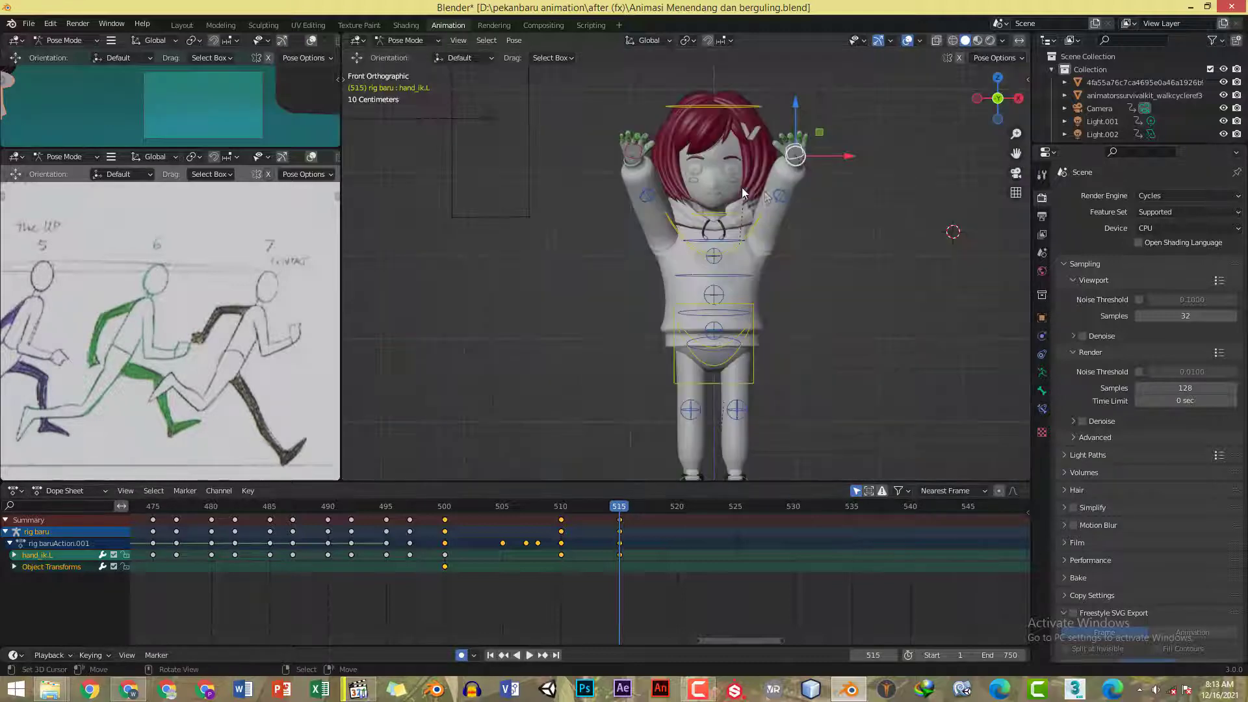
left_click(781, 193)
key("g")
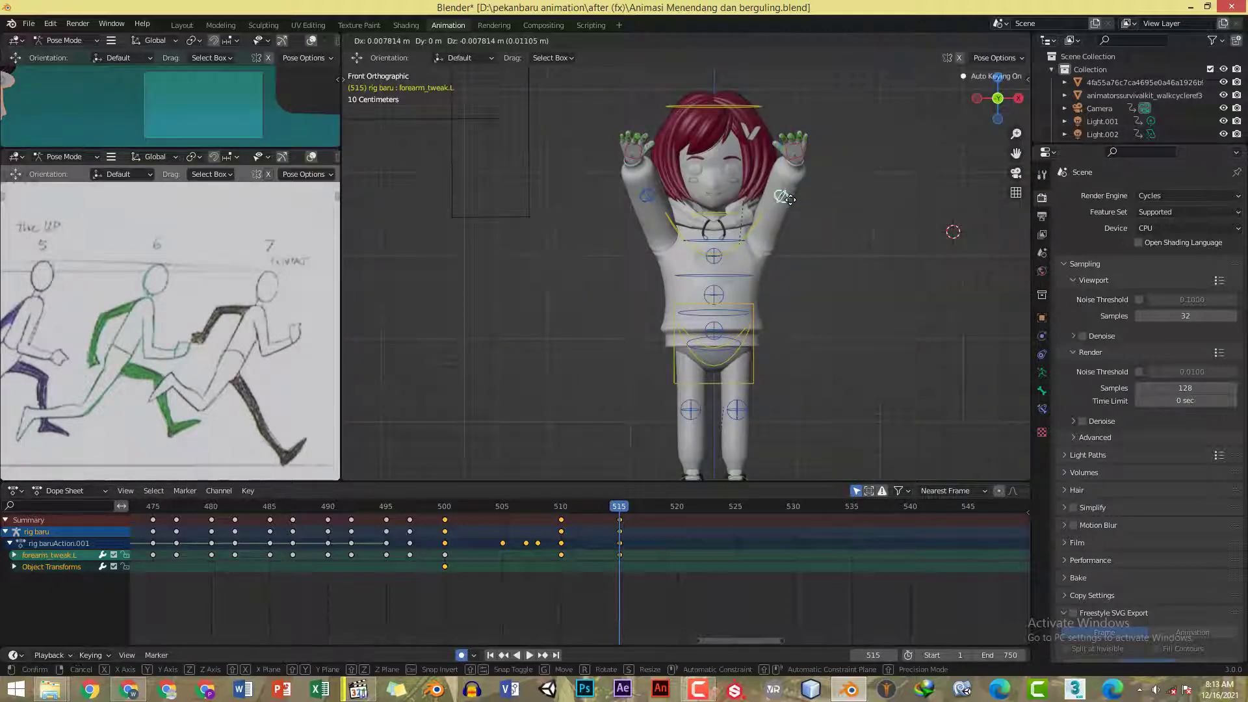
left_click(794, 202)
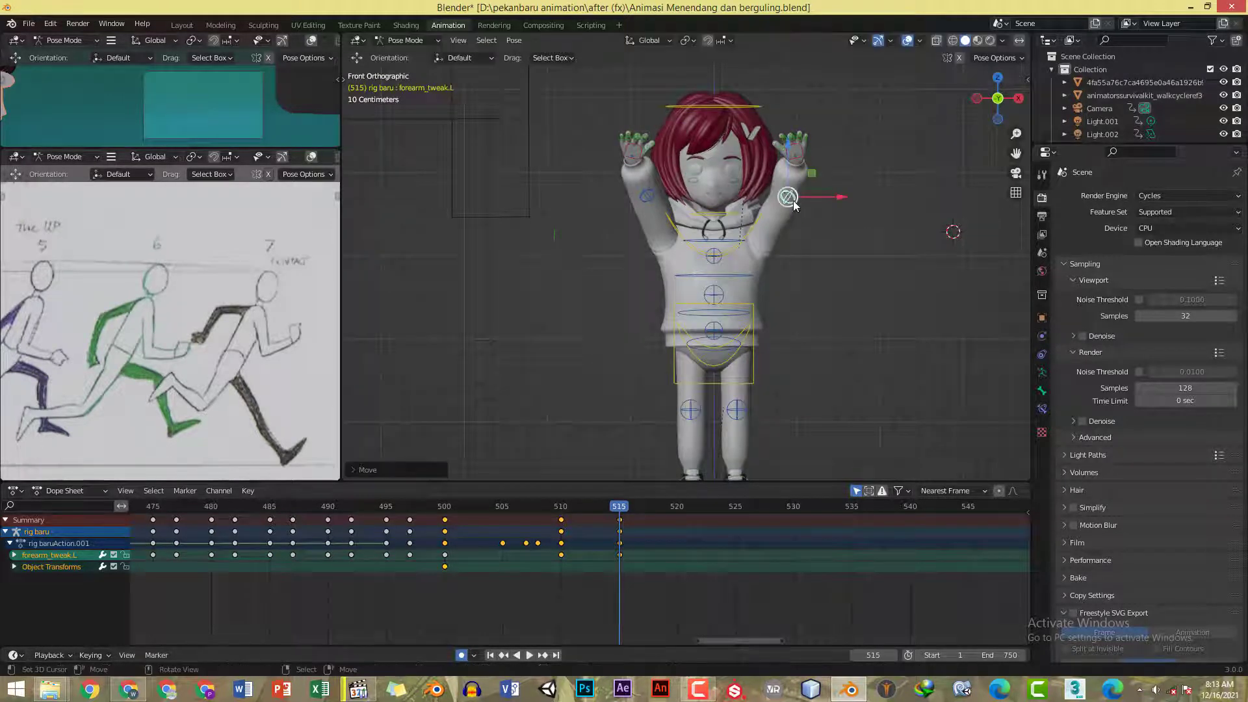
key("ctrl+c")
key("ctrl+shift+v")
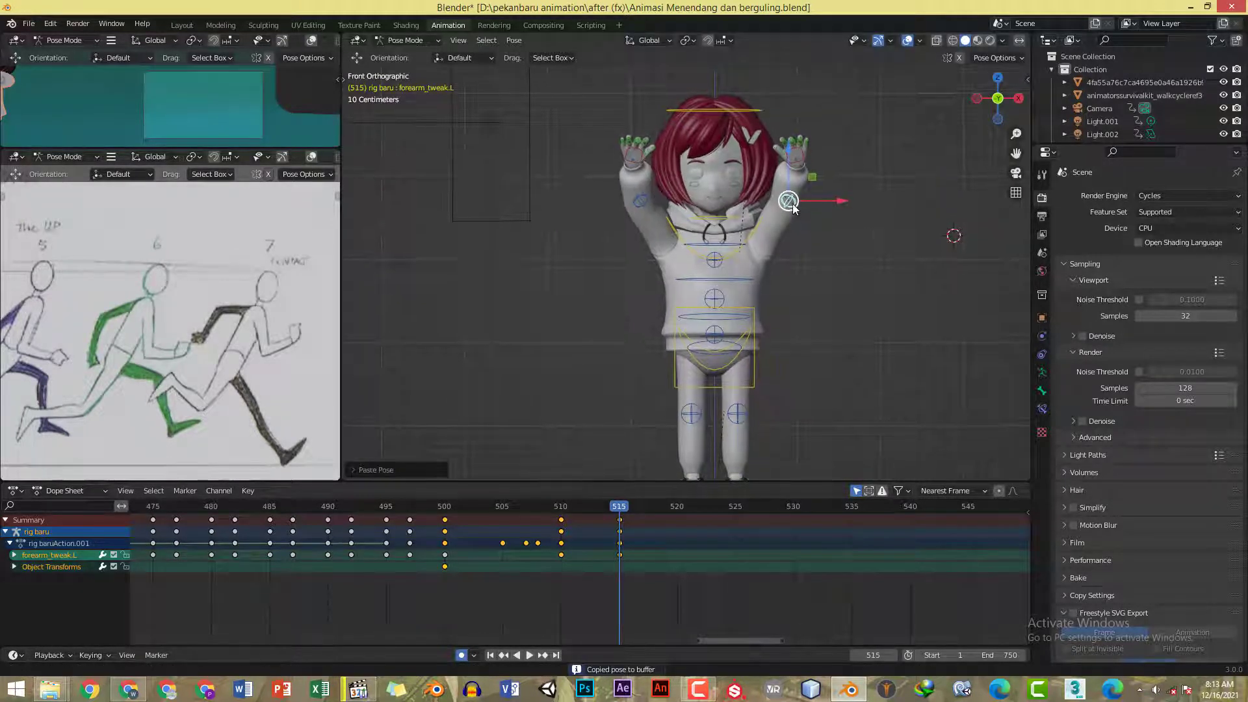
- Compare the raised-arm pose at frame 515 in front view with the paused backflip.mp4 reference
middle_click_drag(794, 203, 791, 203, "shift")
key("alt+Tab")
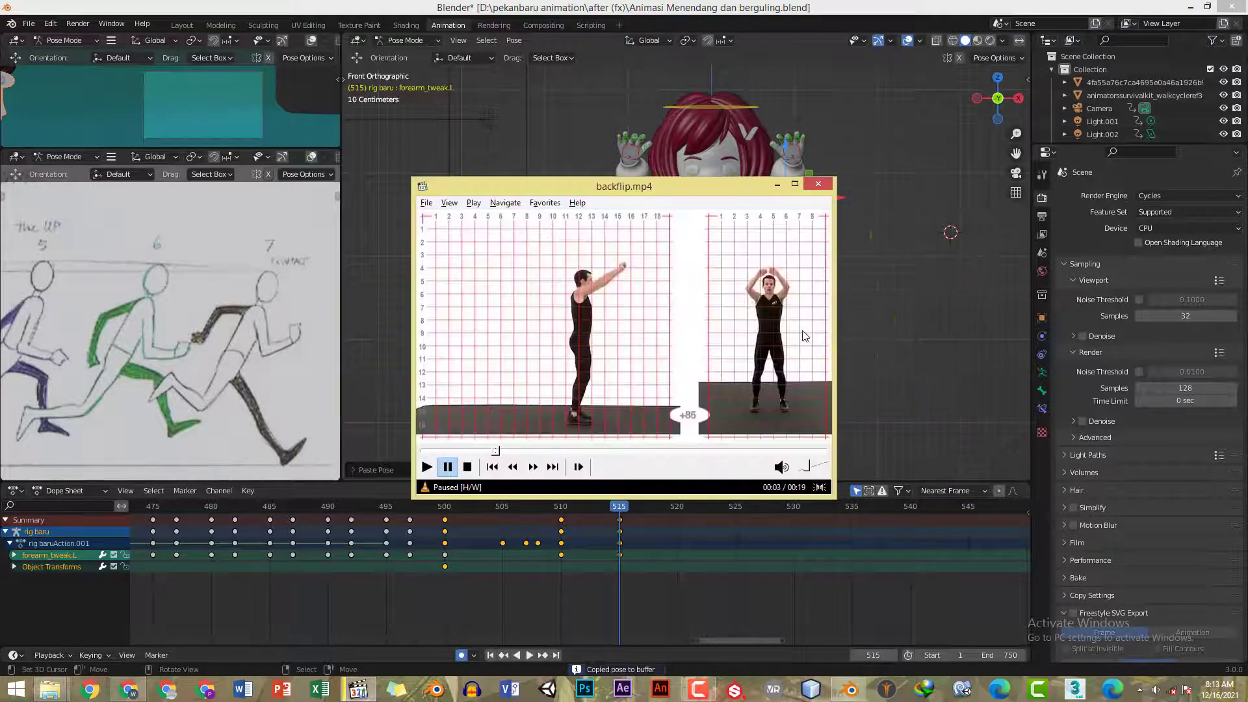
key("alt+Tab")
scroll(805, 315, "down", 2)
middle_click_drag(805, 315, 796, 265, "shift")
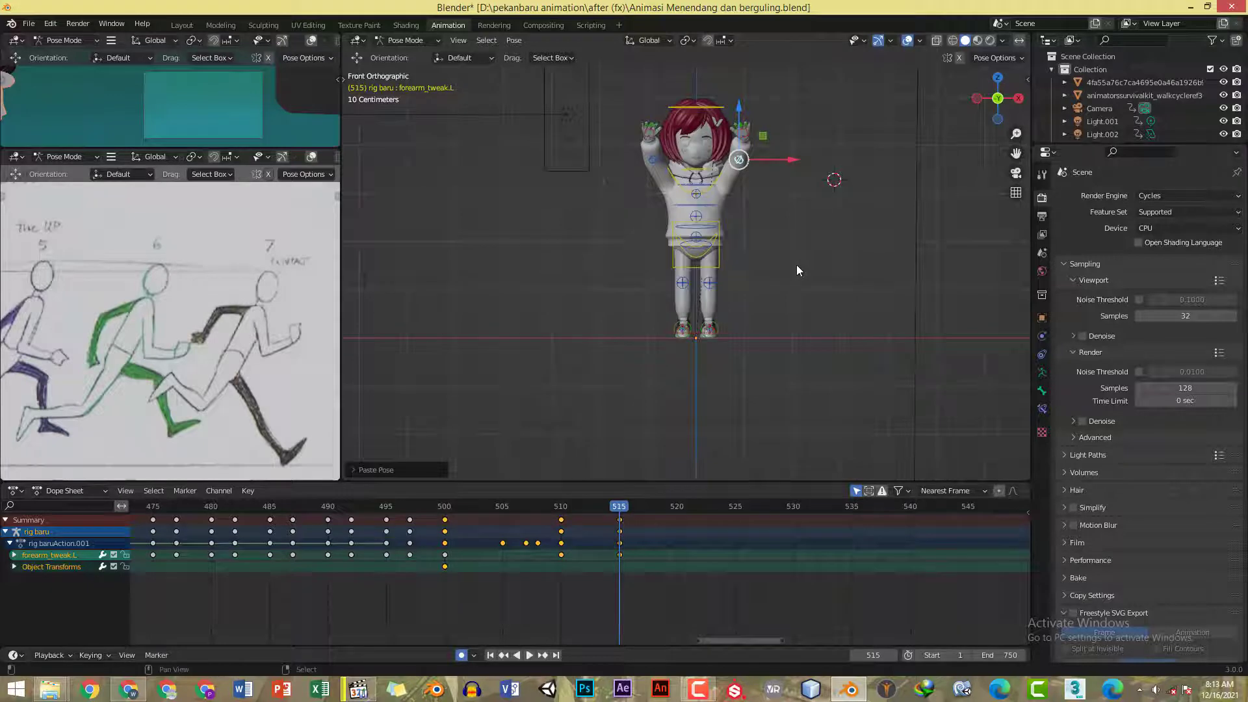
- Review the arm raise in side view around frames 512 and 513
key("KP_3")
scroll(781, 237, "up", 1)
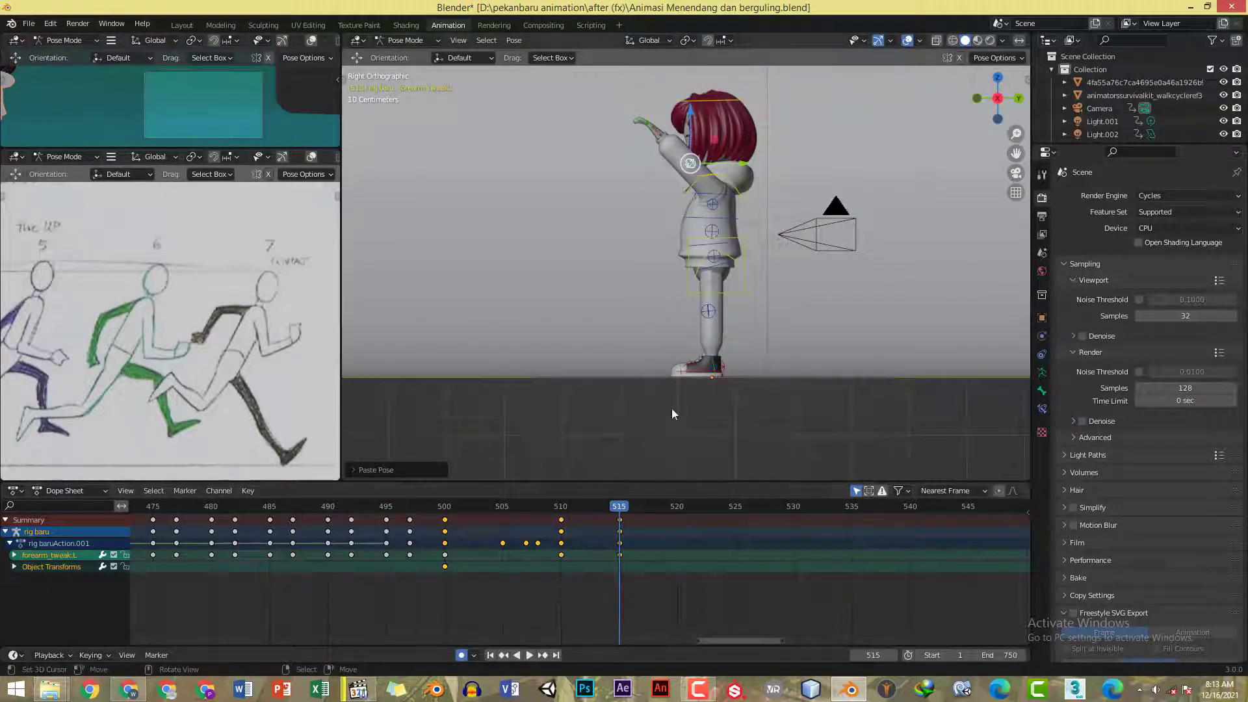
left_click(591, 508)
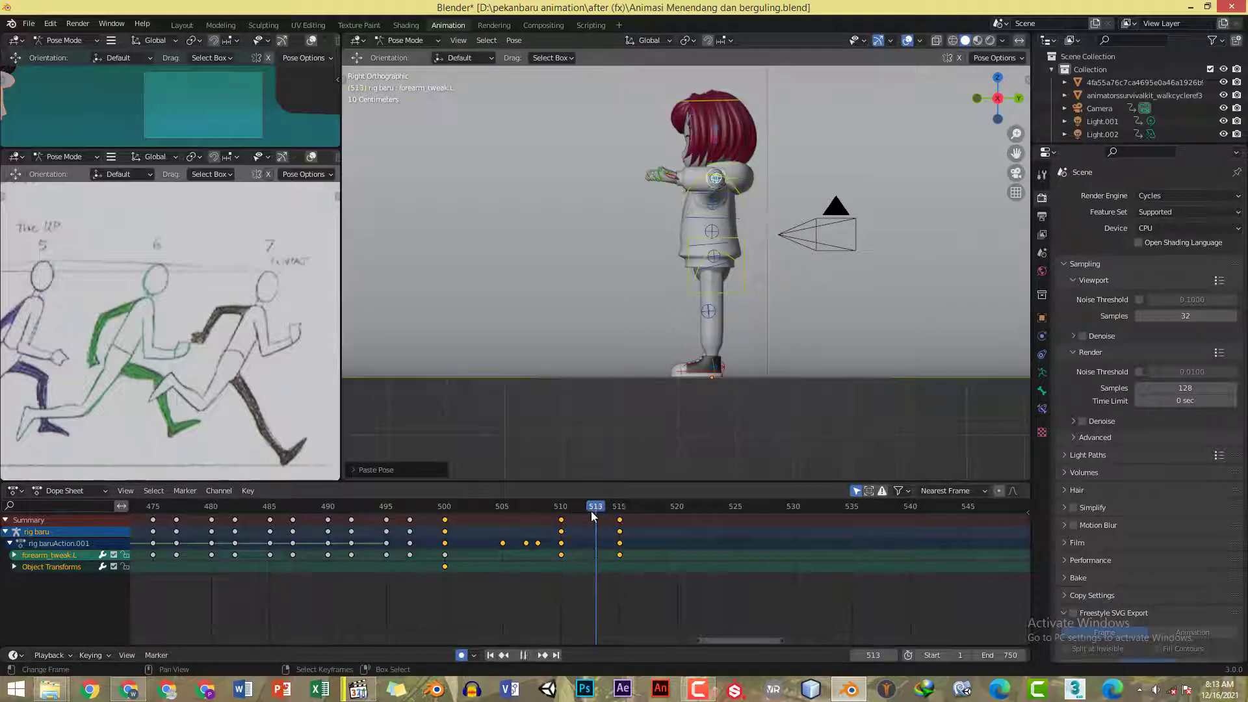
key("space")
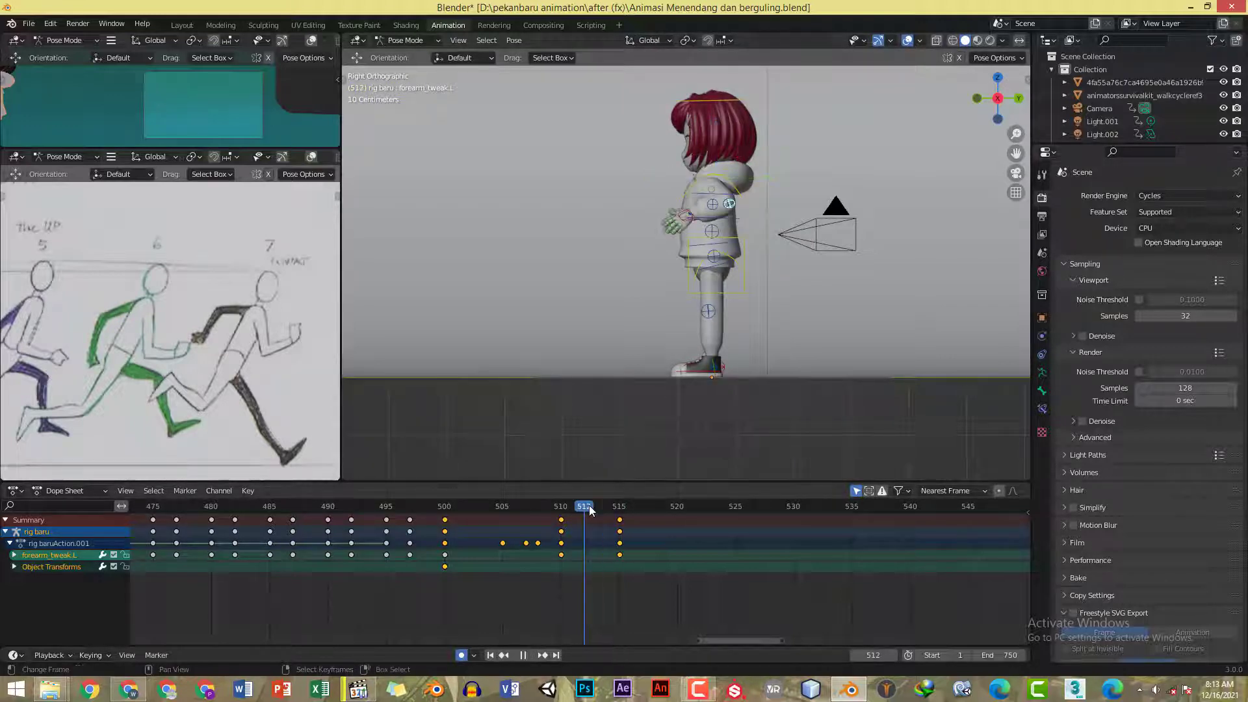
key("space")
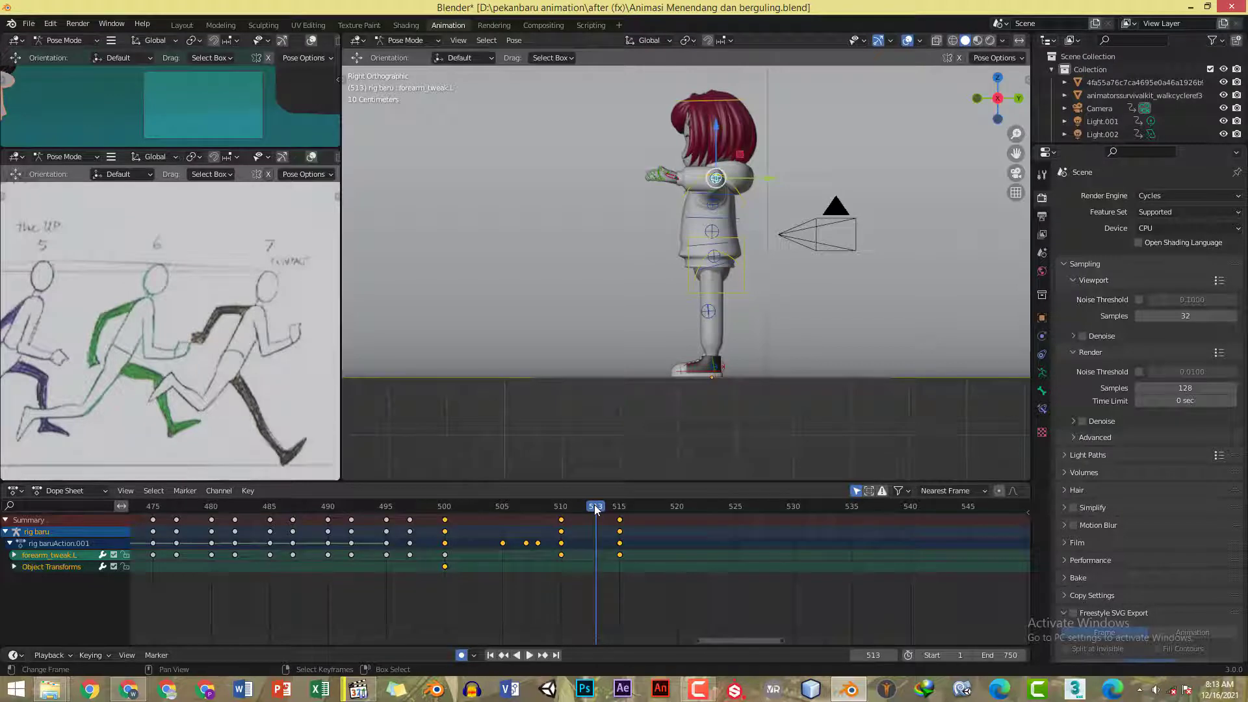
key("Left")
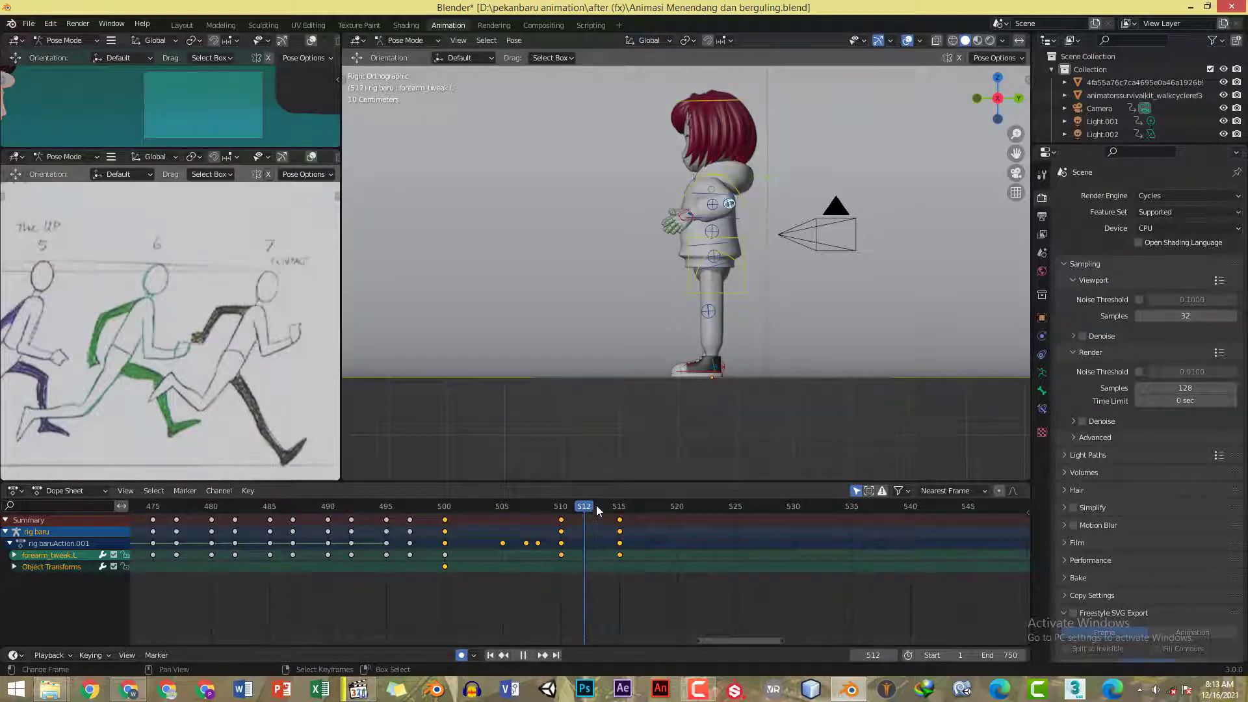
- Lower the torso control slightly at frame 512 to bend the knees, and check the motion between frames 510 and 515
left_click(739, 291)
scroll(740, 277, "up", 2)
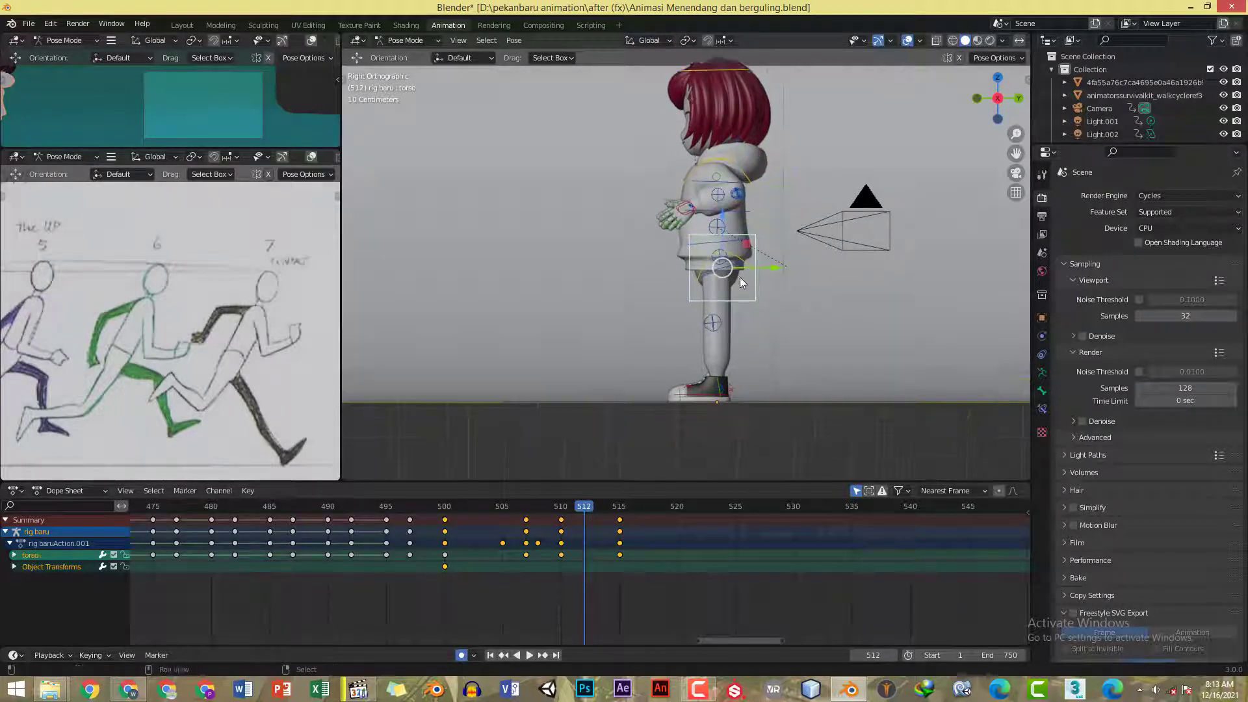
left_click_drag(723, 240, 720, 246)
left_click(578, 474)
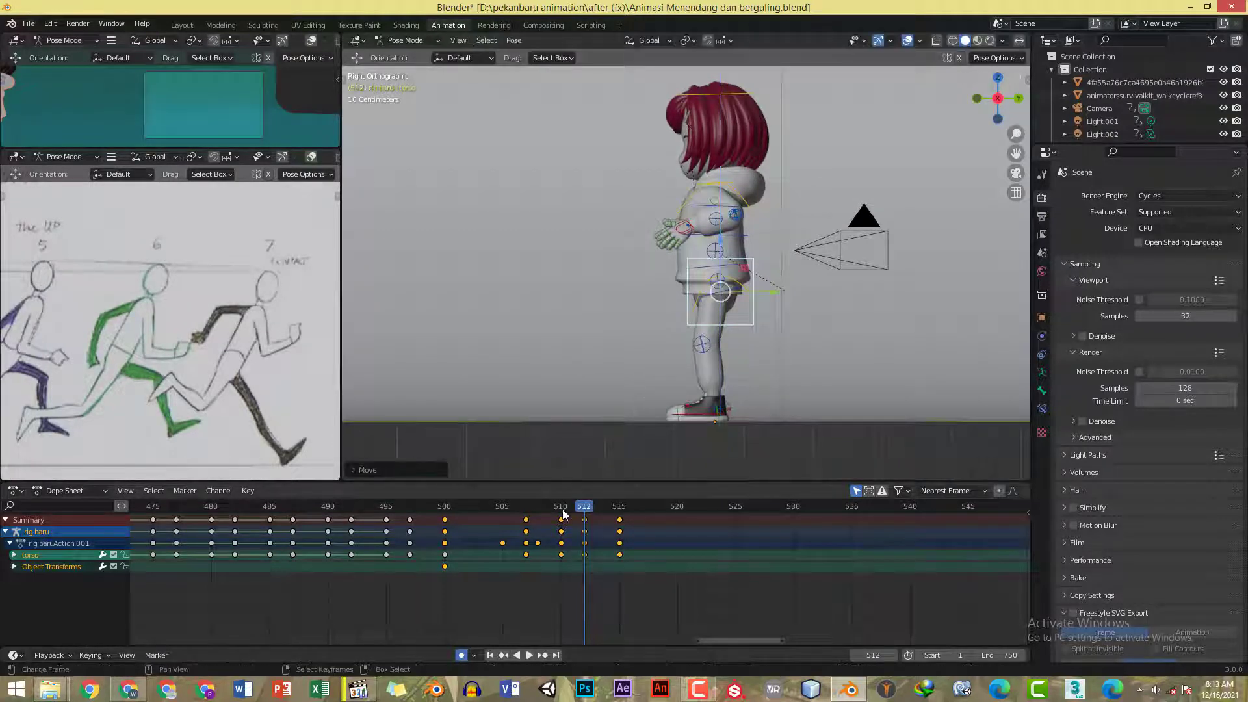
left_click_drag(562, 509, 614, 518)
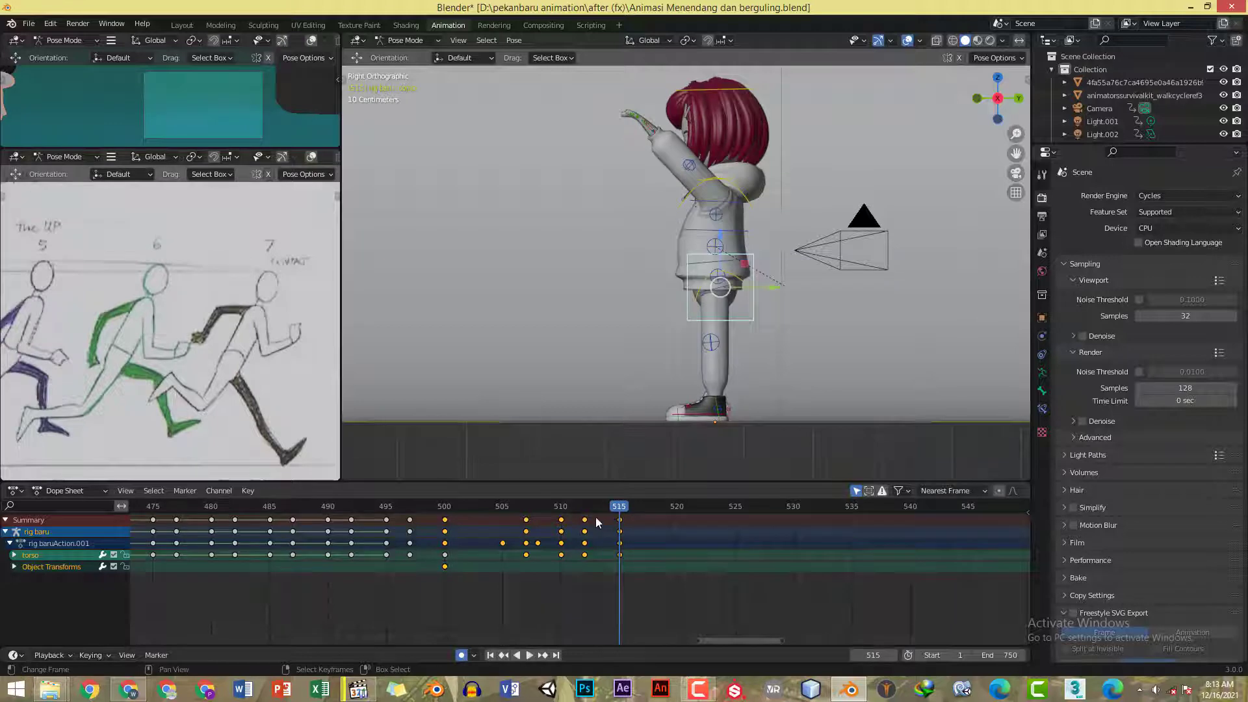
left_click(586, 511)
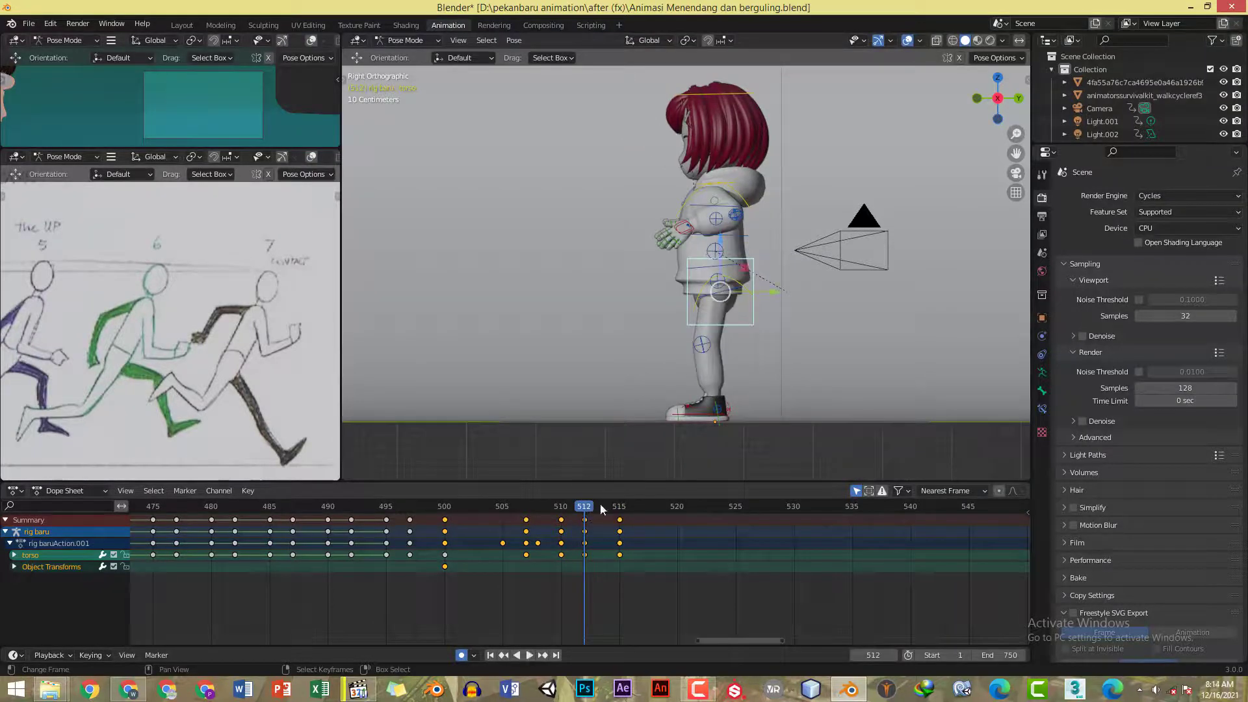
- Move the left forearm tweak control inward and down at frame 512, and paste its pose mirrored onto the right forearm
key("KP_1")
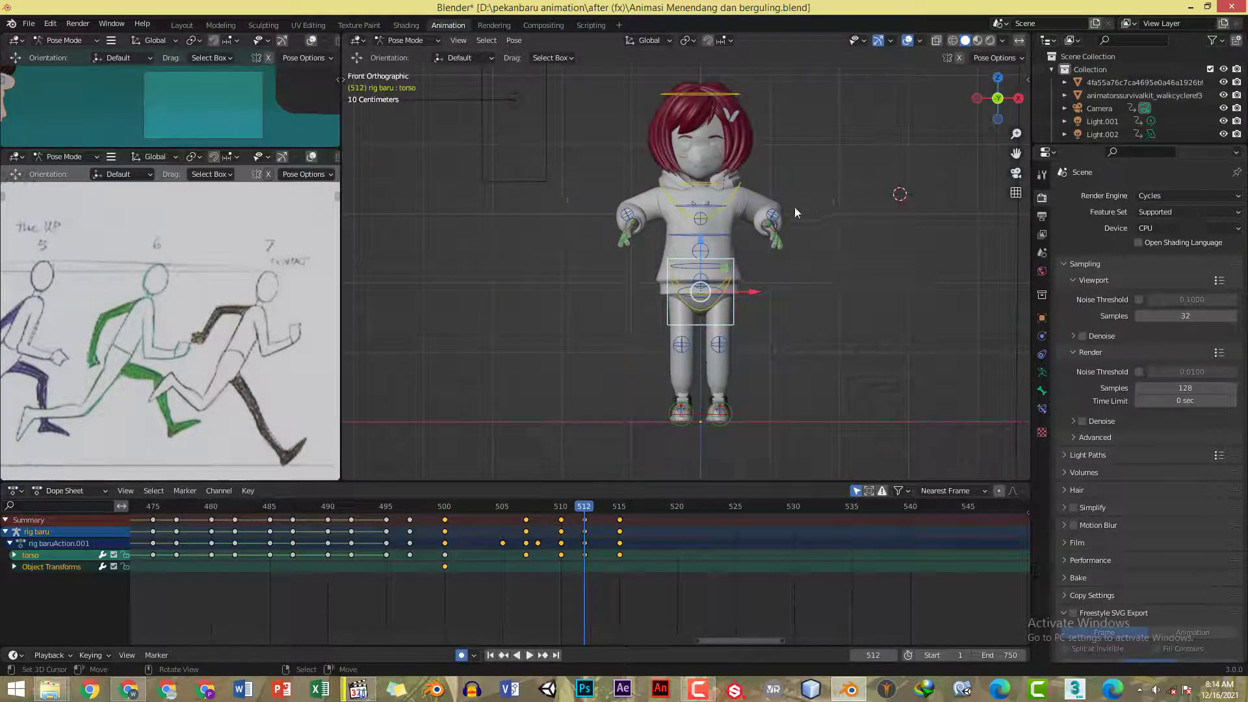
left_click(773, 214)
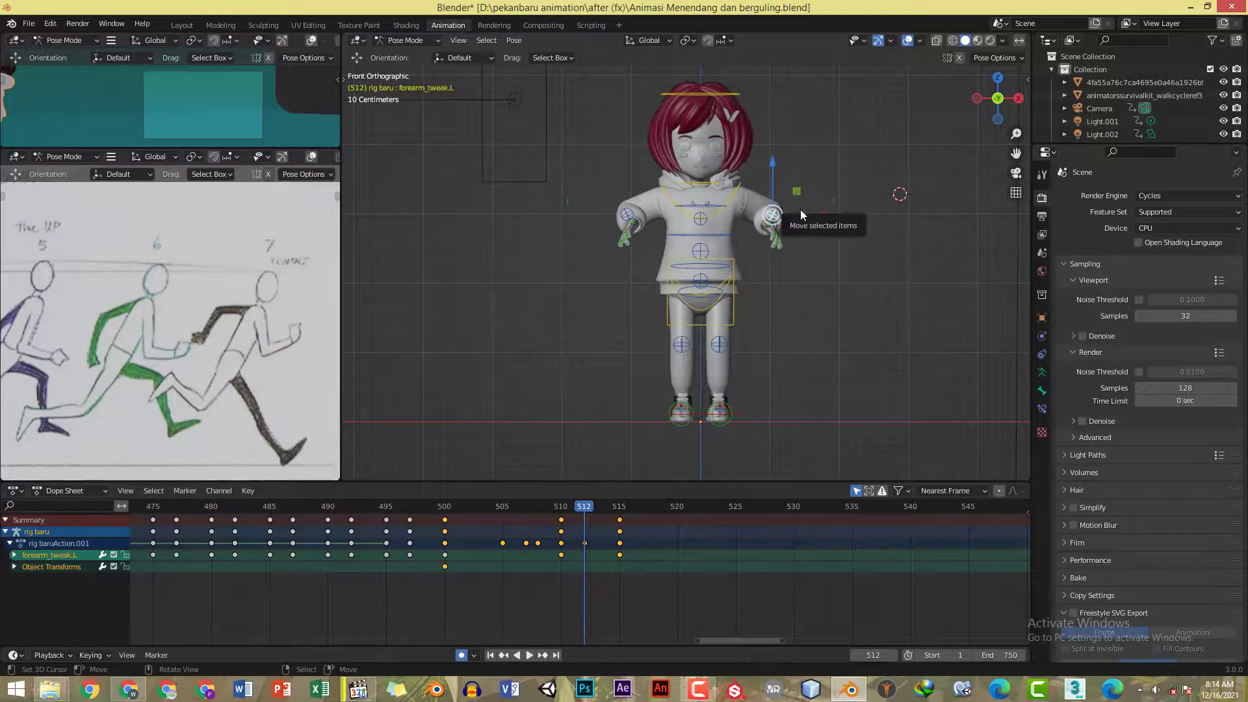
key("g")
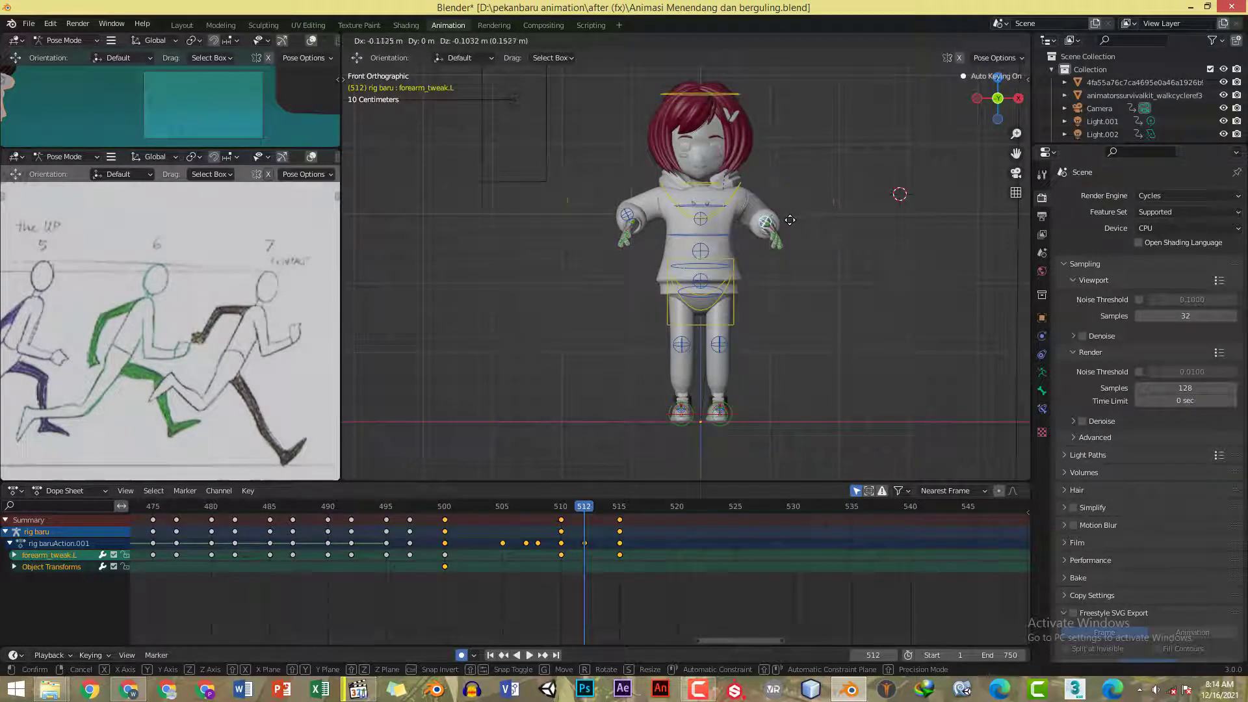
left_click(788, 222)
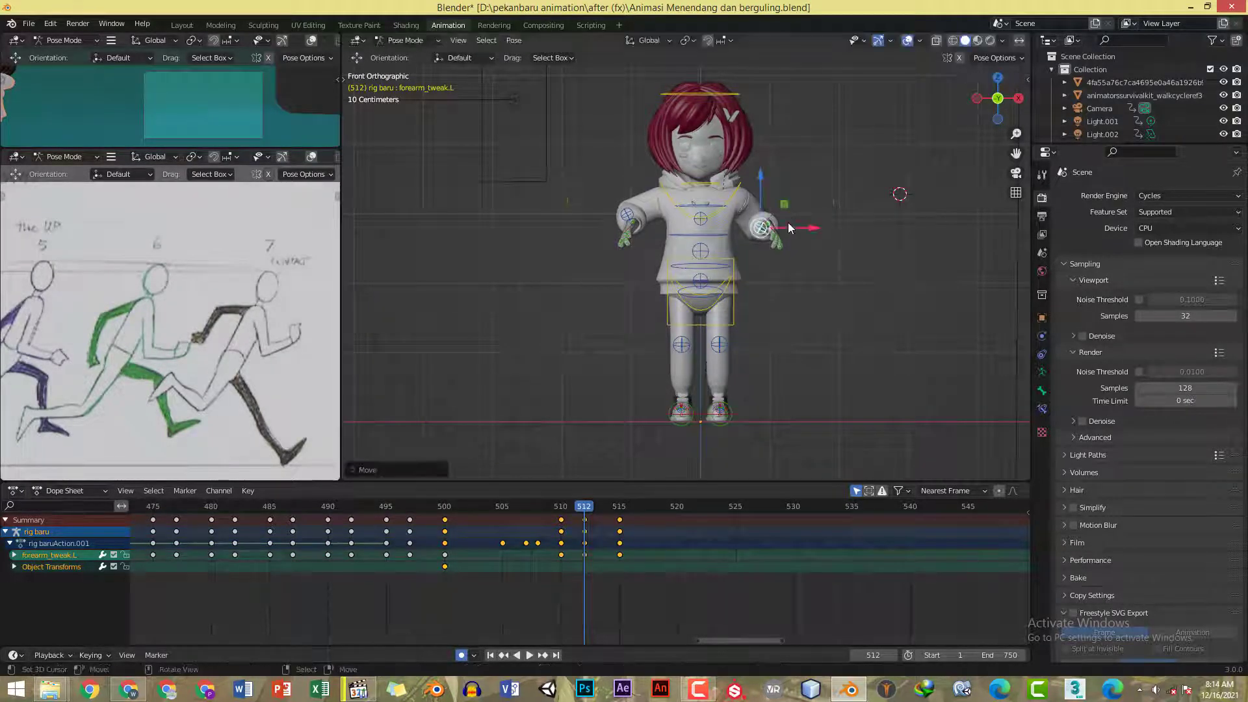
key("KP_3")
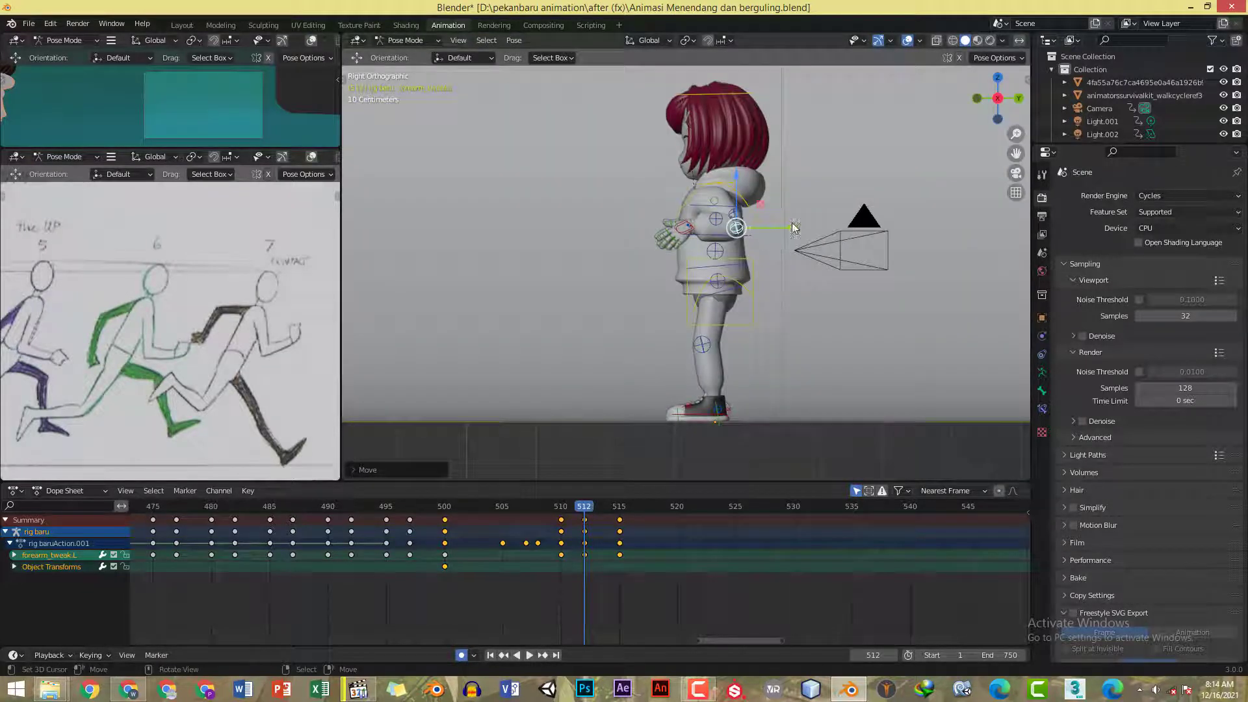
key("ctrl+c")
key("ctrl+v")
key("KP_1")
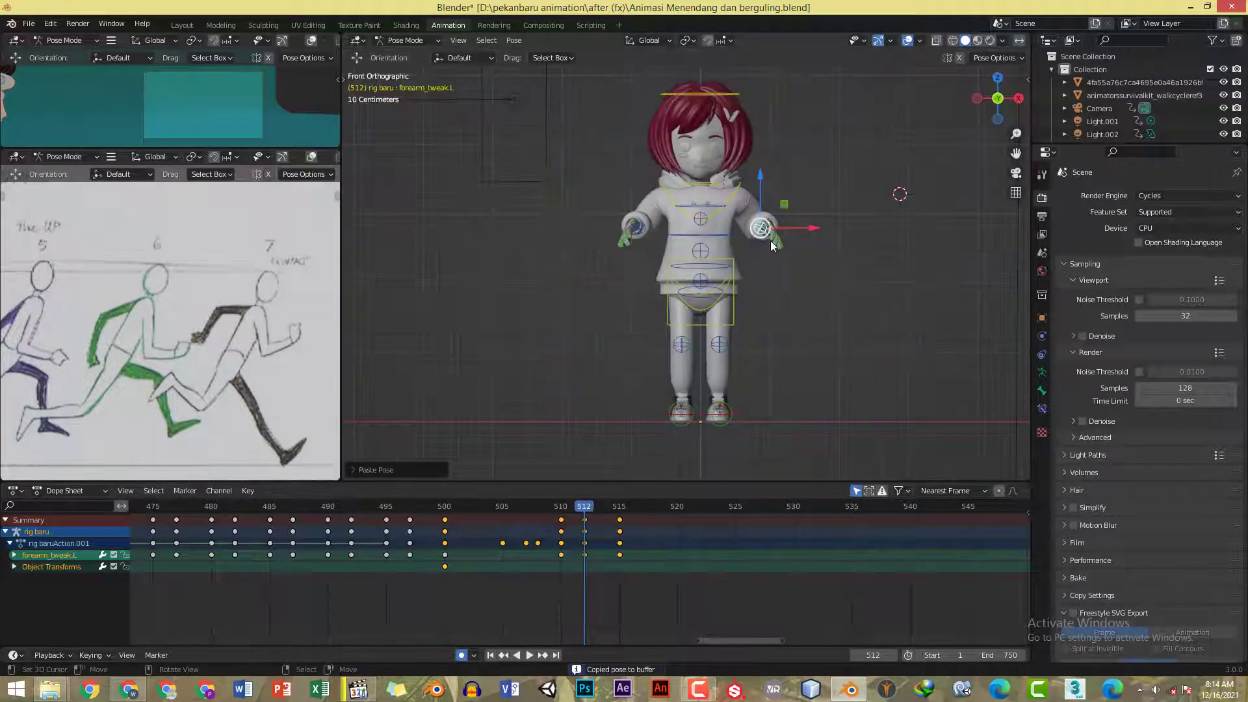
- Rotate the left hand IK control about 28 degrees in side view at frame 512 and paste its pose mirrored onto the right hand
key("KP_3")
scroll(795, 248, "up", 4)
middle_click_drag(726, 226, 740, 303, "shift")
left_click(751, 333)
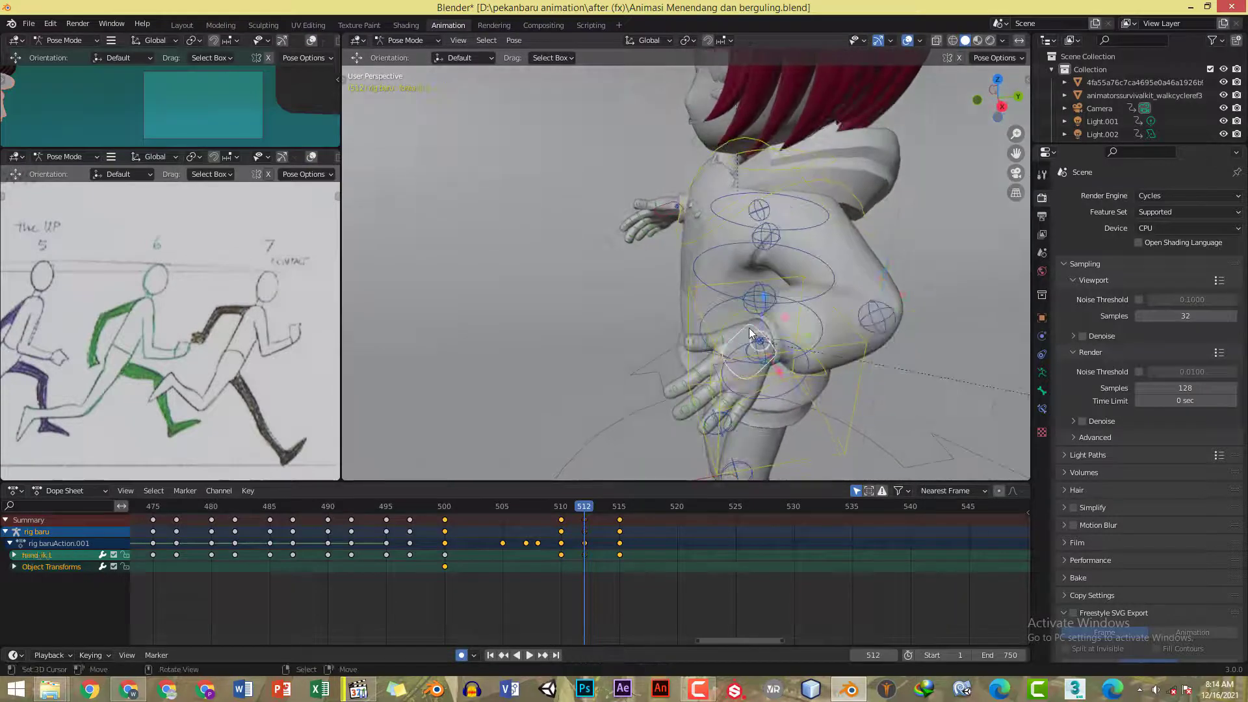
key("KP_3")
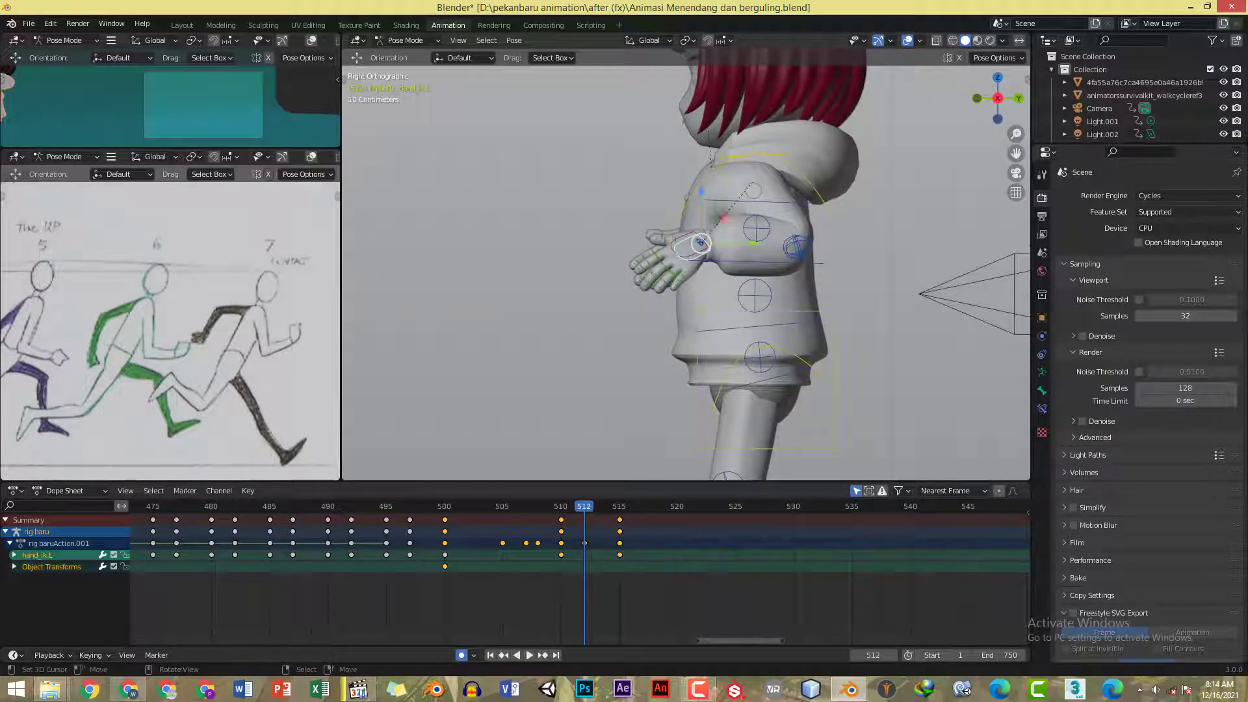
key("r")
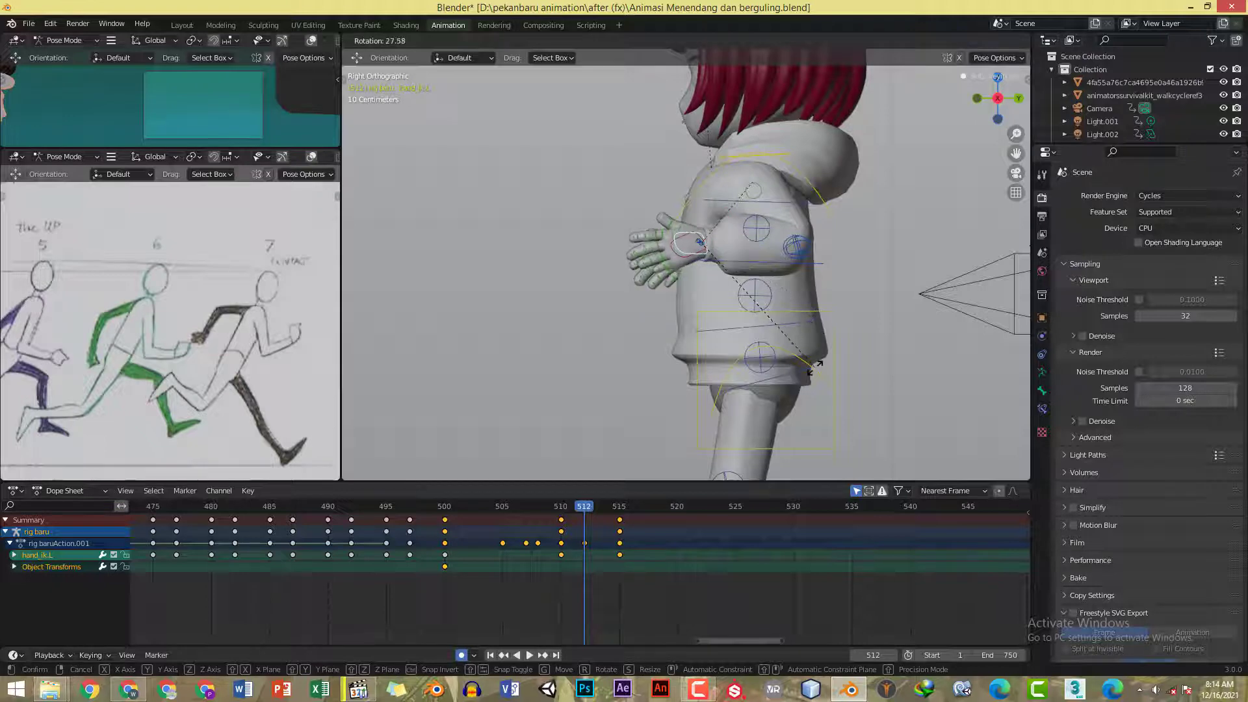
left_click(816, 372)
key("ctrl+c")
key("ctrl+v")
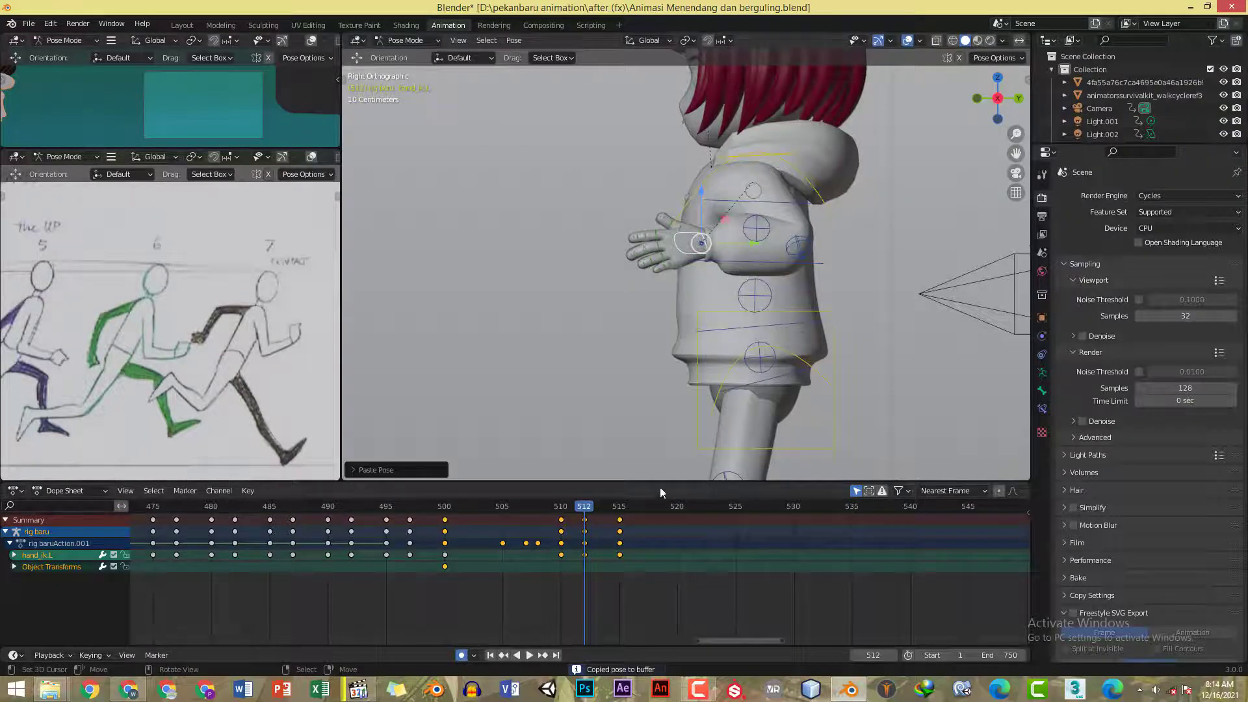
- Select all rig controls and examine the arm raise frame by frame between 510 and 515 in side view
left_click(619, 506)
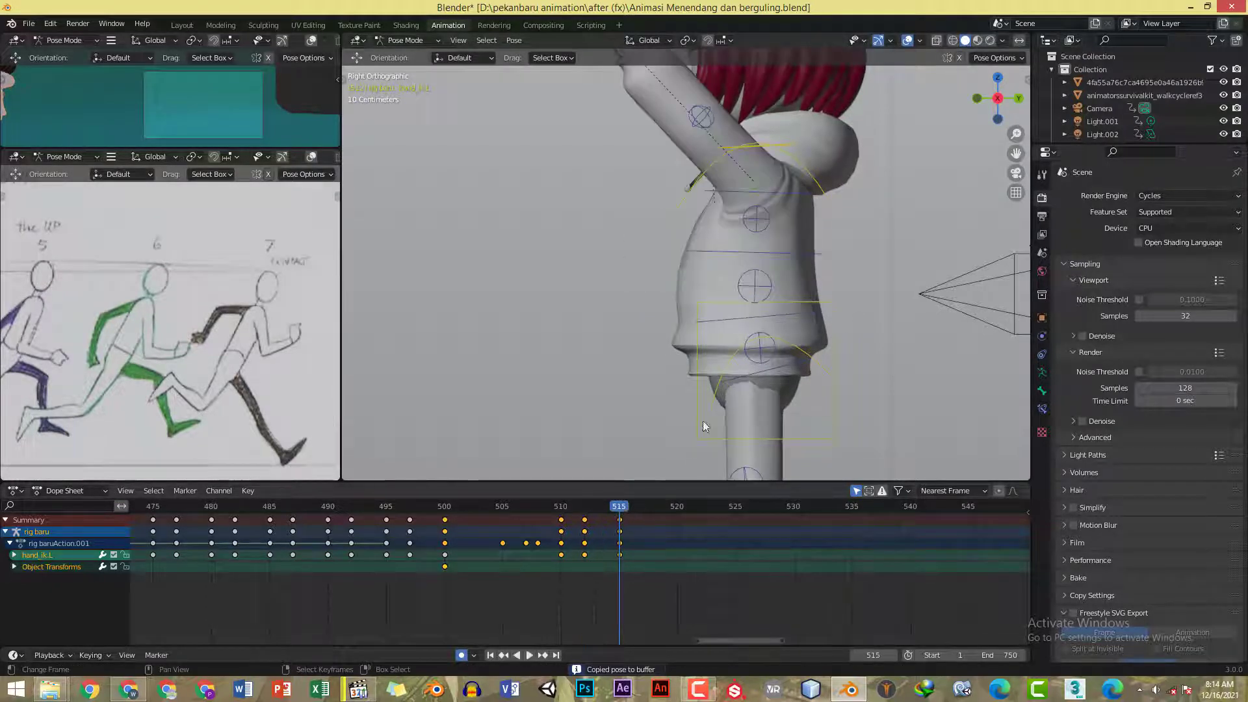
key("a")
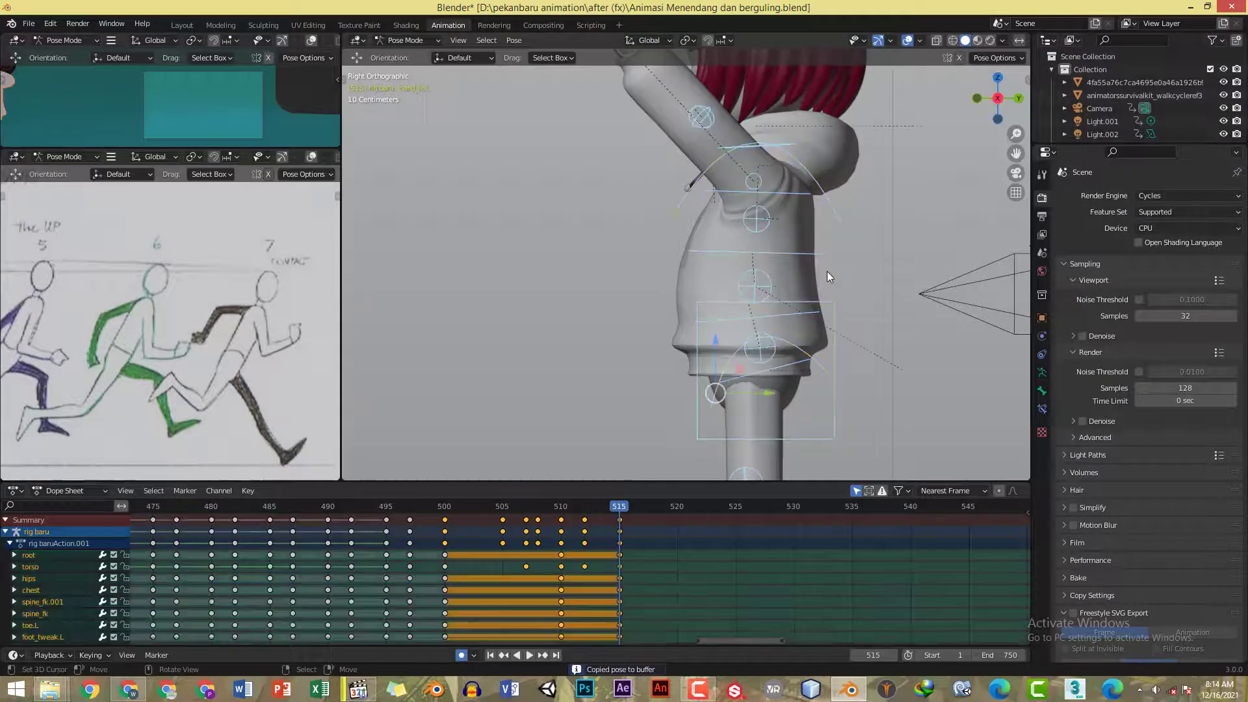
left_click(561, 505)
scroll(740, 280, "down", 2)
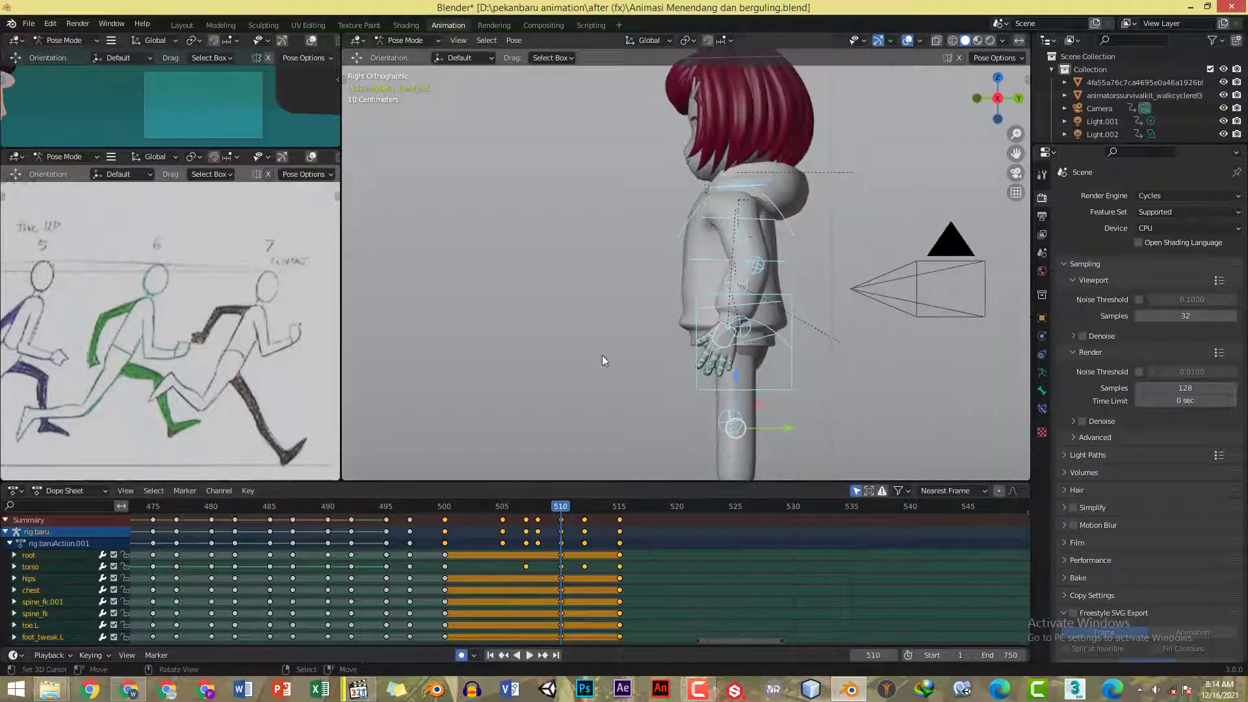
key("Right")
key("Right")
key("Right")
key("Right")
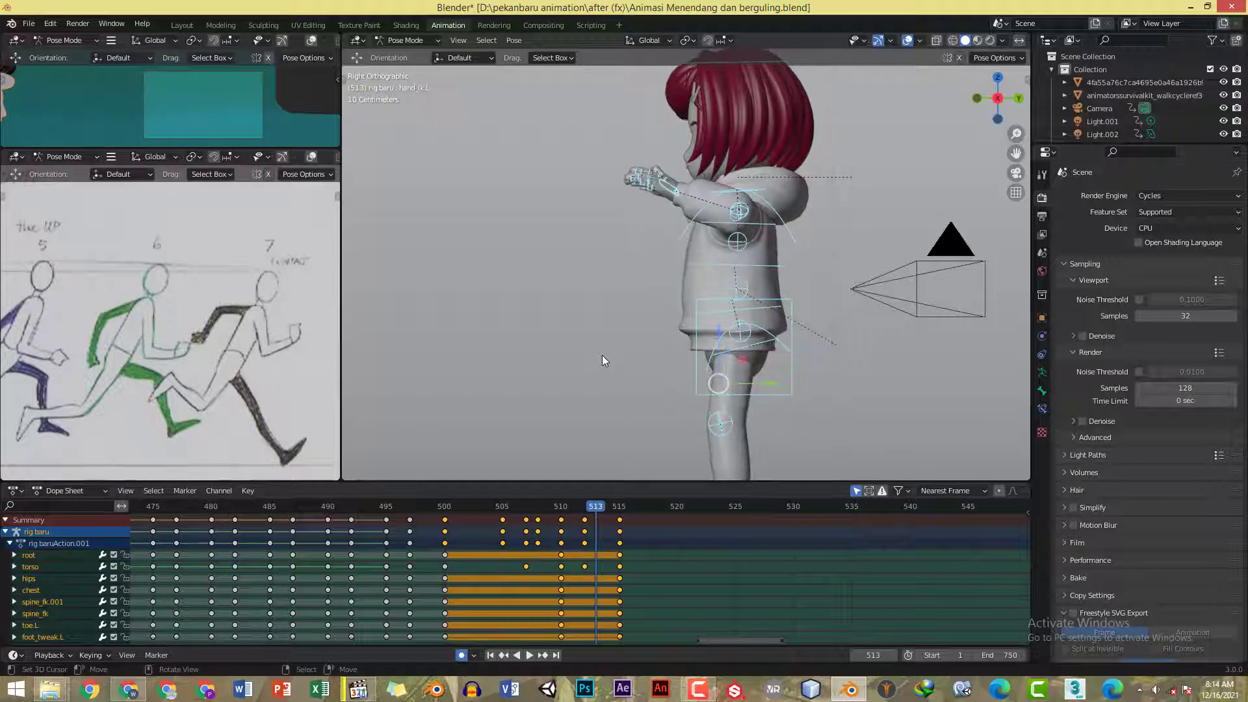
key("Right")
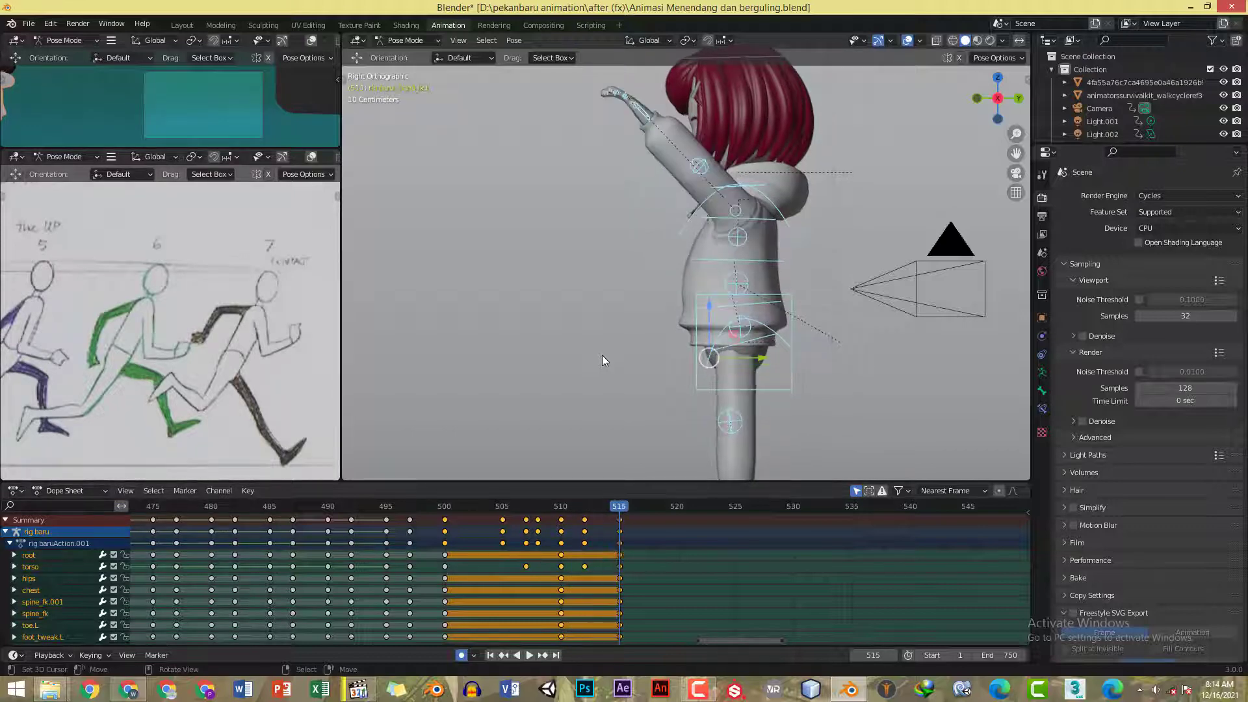
key("Left")
key("Left")
key("Left")
key("Left")
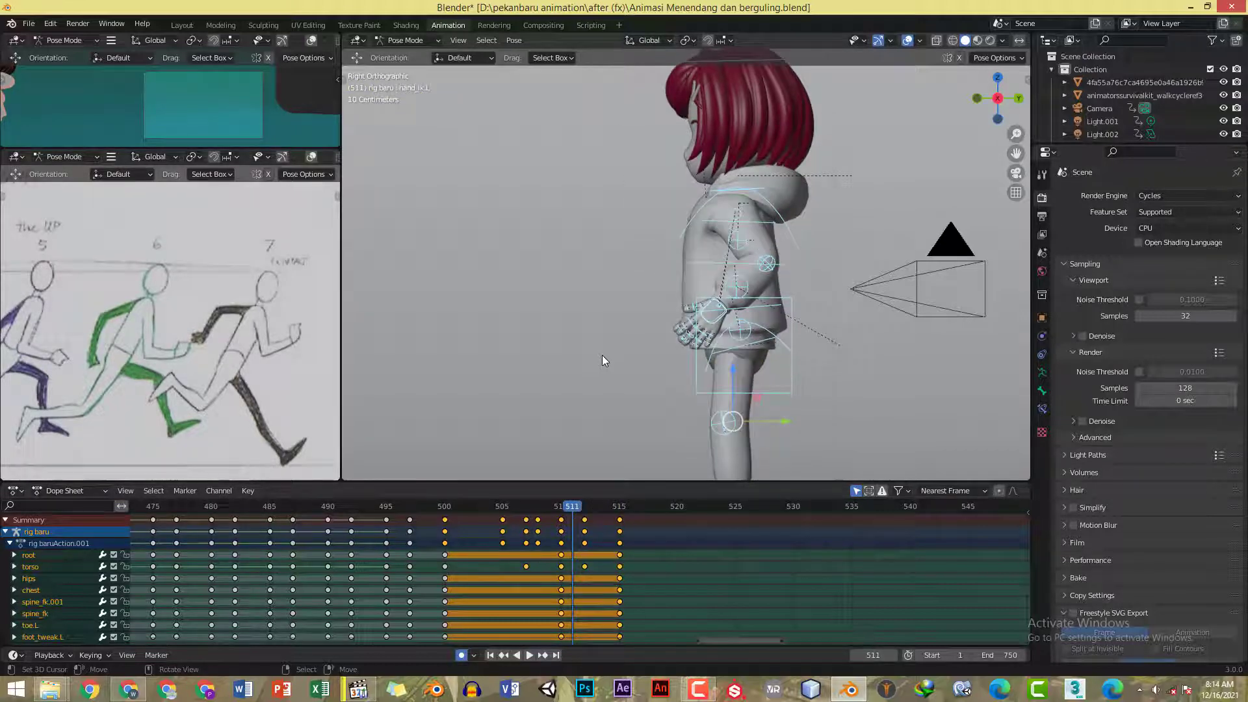
- Move the left forearm tweak control further inward and down at frame 512 in front view, and mirror its pose onto the right forearm
key("Right")
key("KP_1")
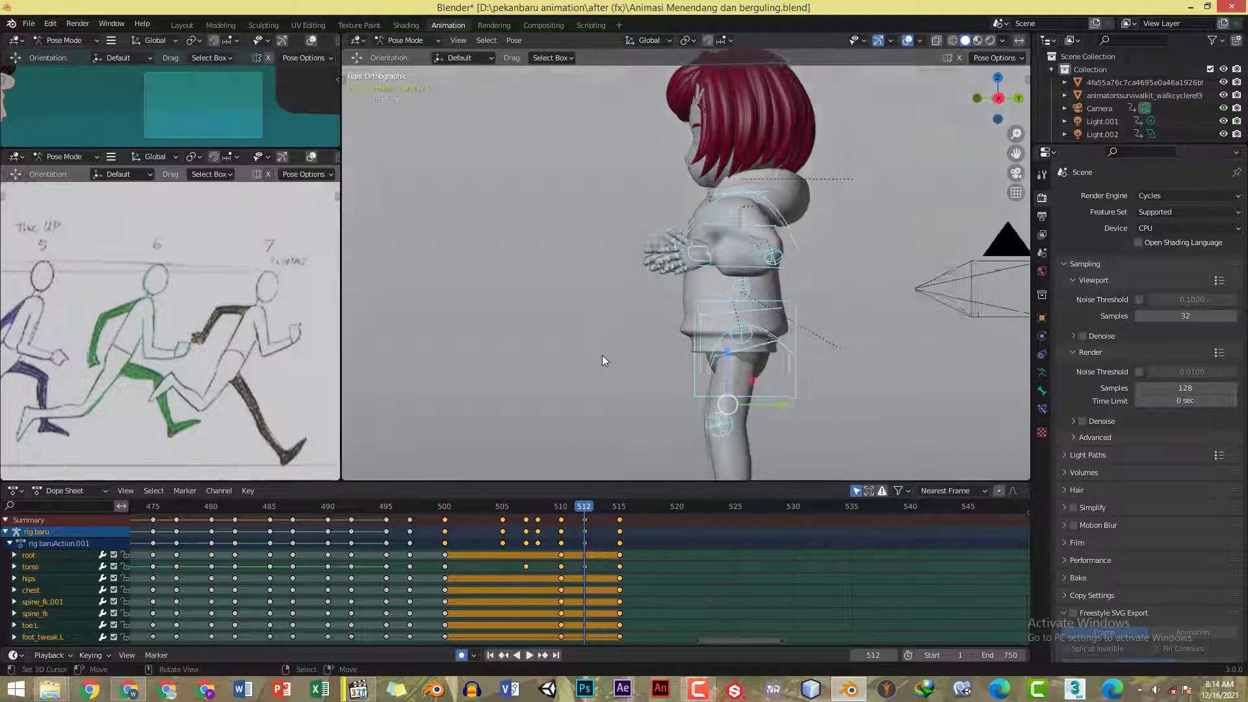
left_click(785, 258)
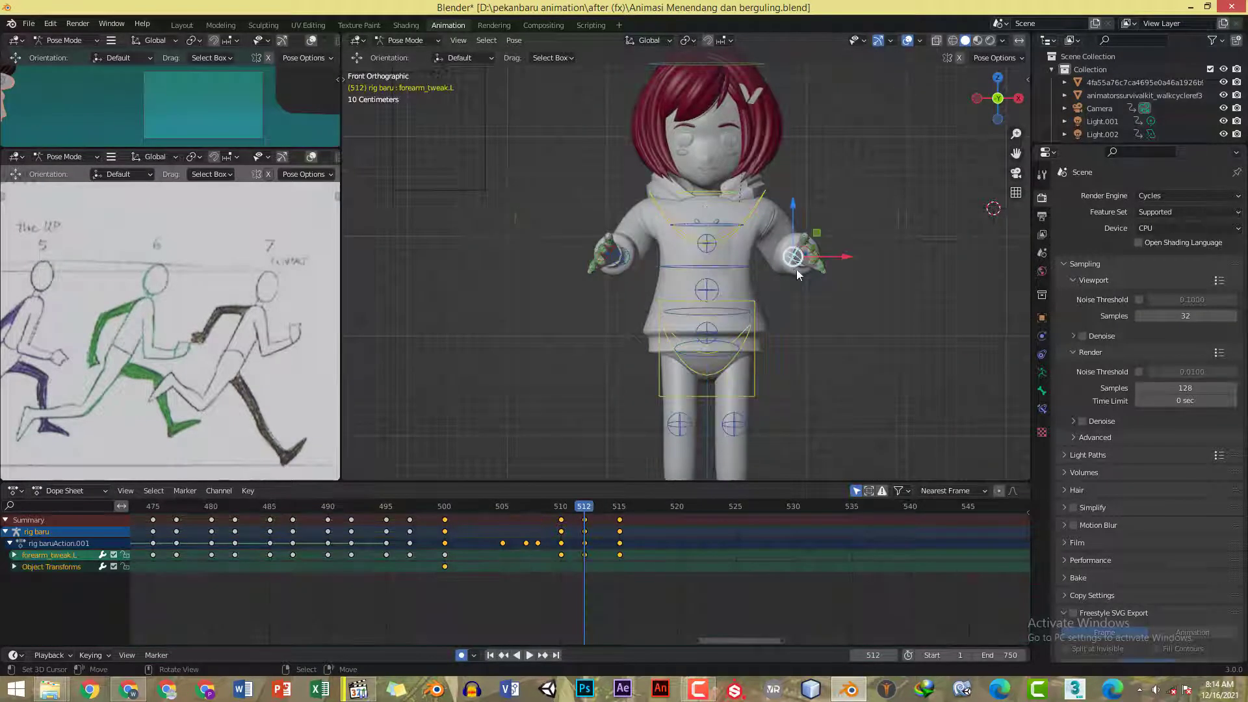
key("g")
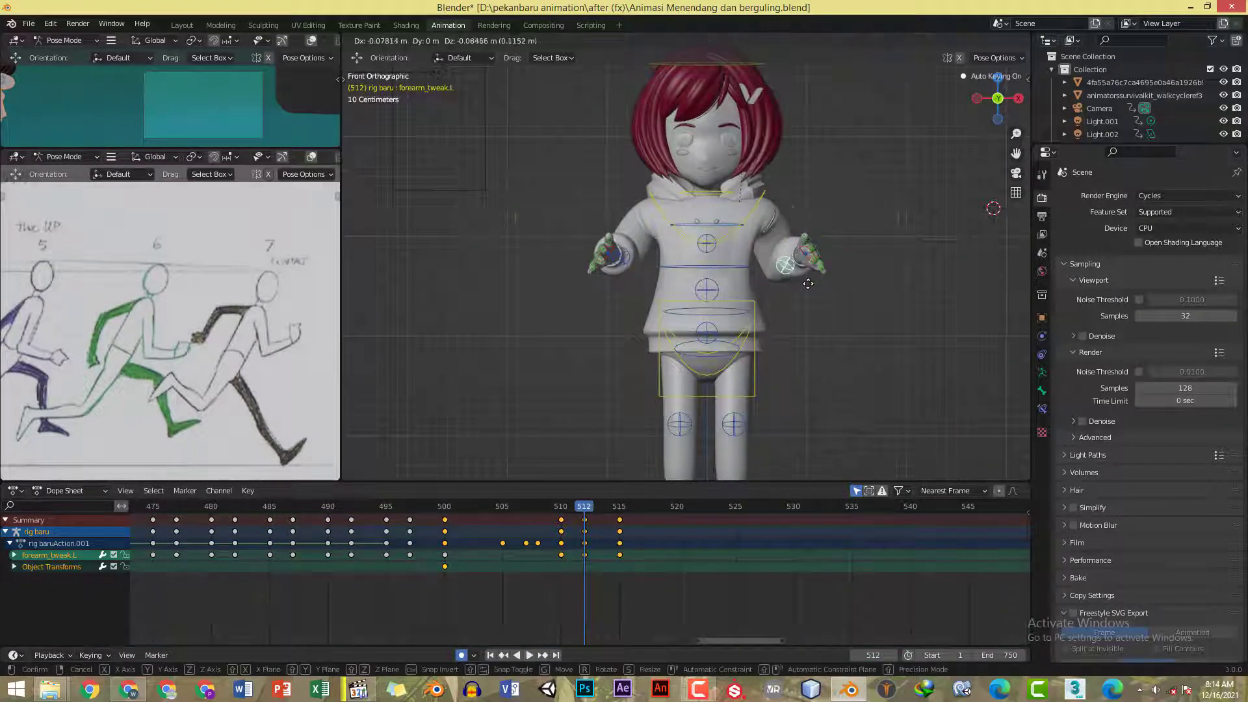
left_click(808, 284)
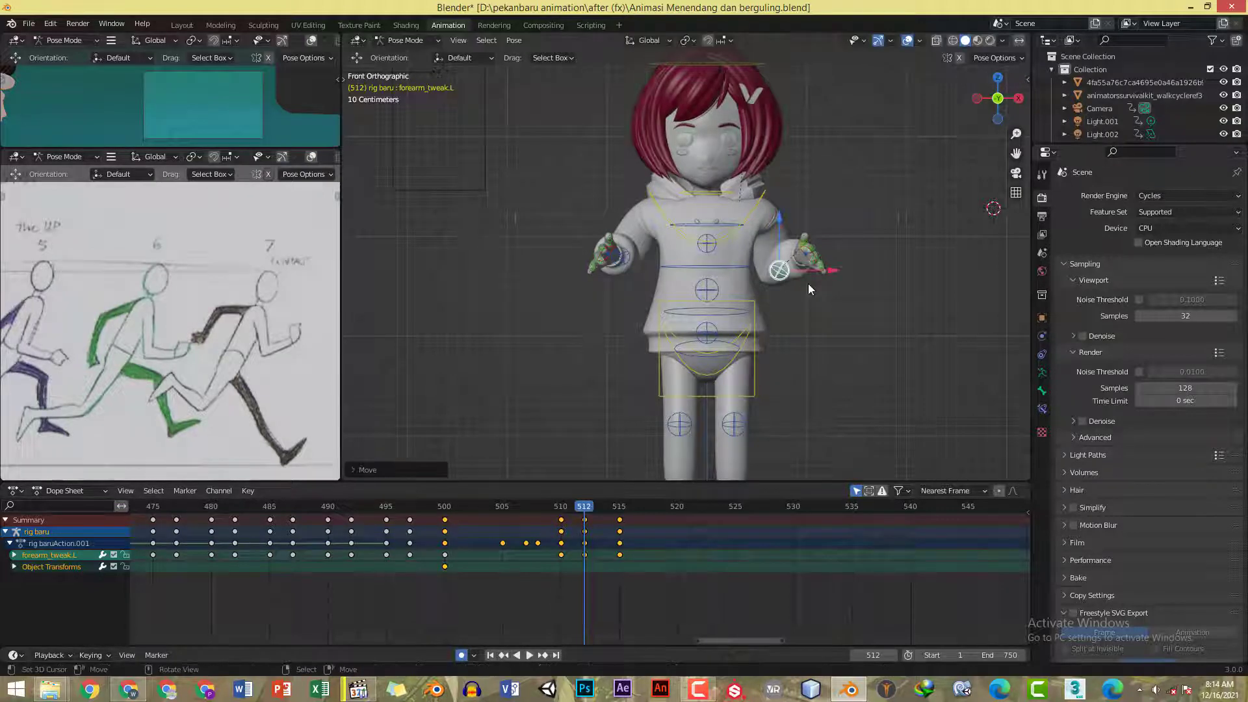
key("ctrl+c")
key("ctrl+shift+v")
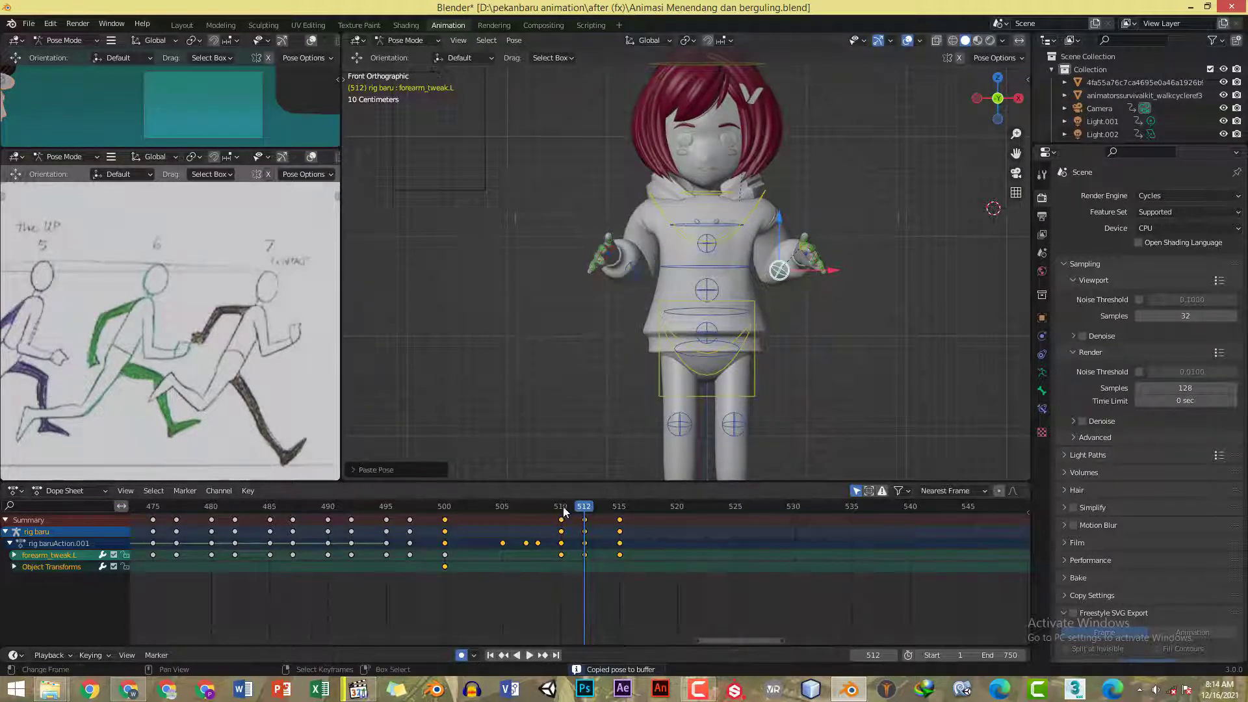
- Check the arm raise frame by frame from 510 to 515 in front view and inspect the raised pose in side view
left_click(562, 511)
key("Right")
key("Right")
key("Right")
key("Right")
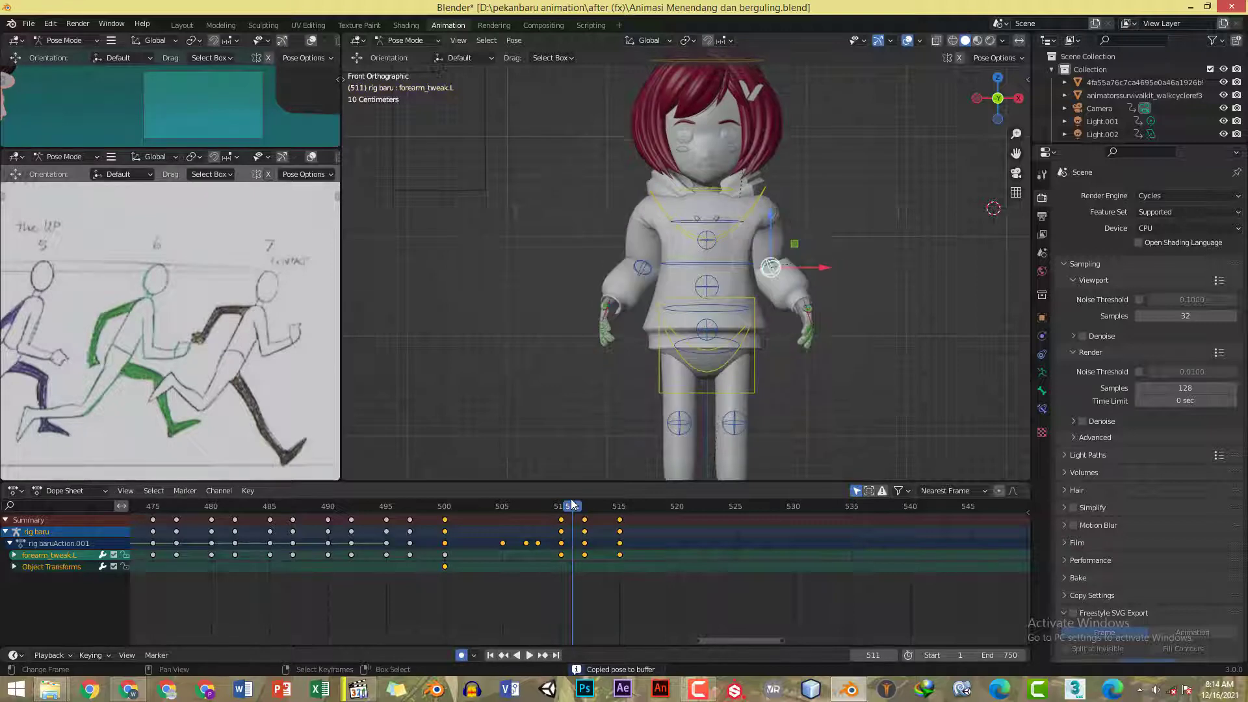
key("Right")
key("Right")
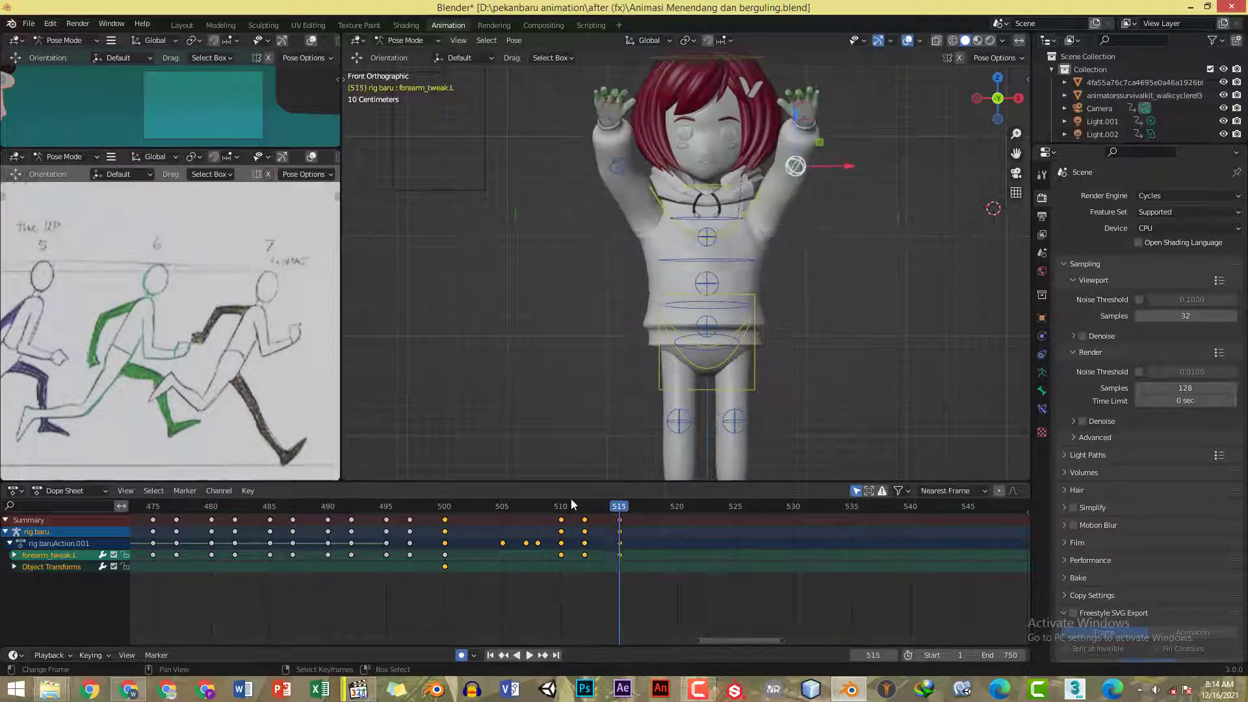
key("Left")
key("KP_3")
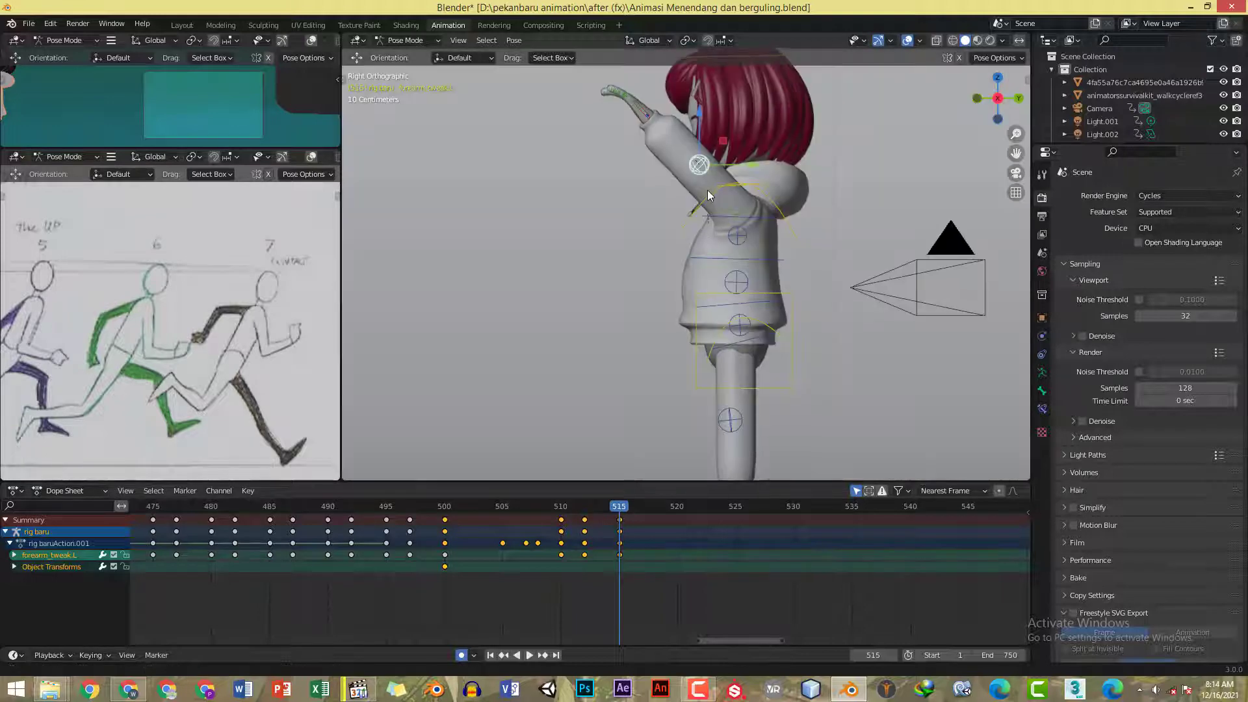
- Play back the arm raise from frame 510 to 515 in side view and compare the raised pose with the backflip.mp4 reference
left_click(559, 513)
scroll(669, 226, "down", 3)
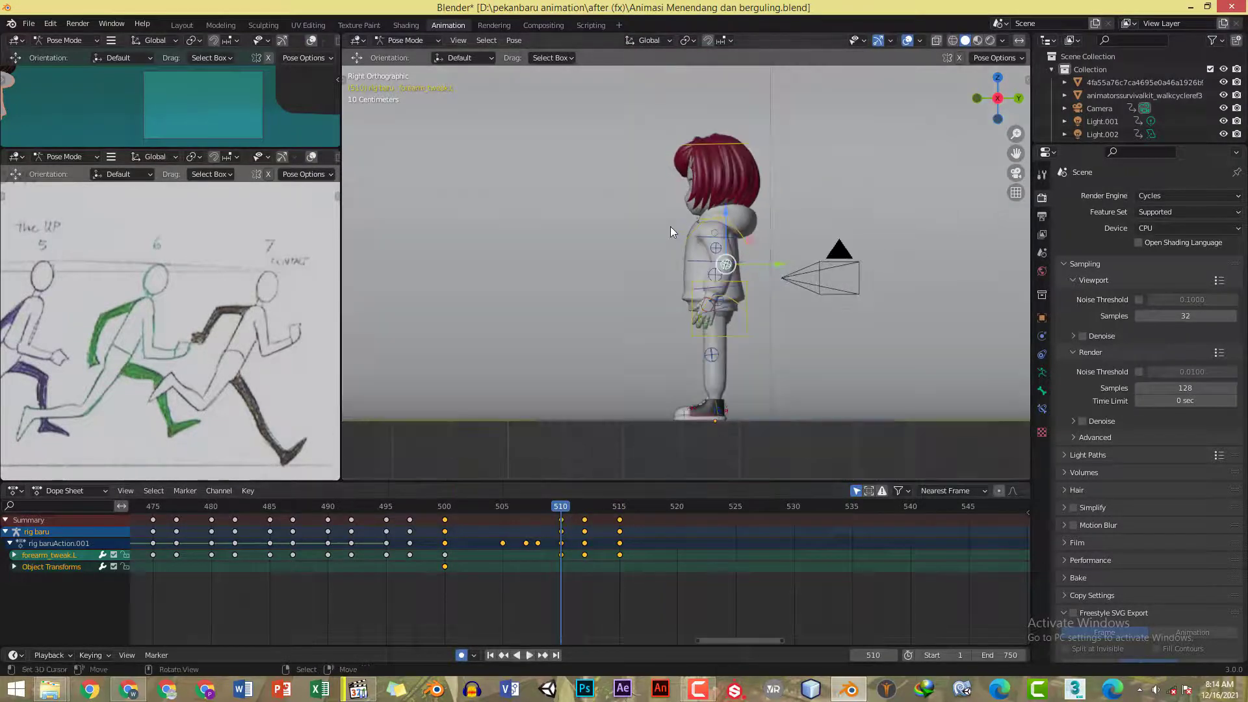
key("space")
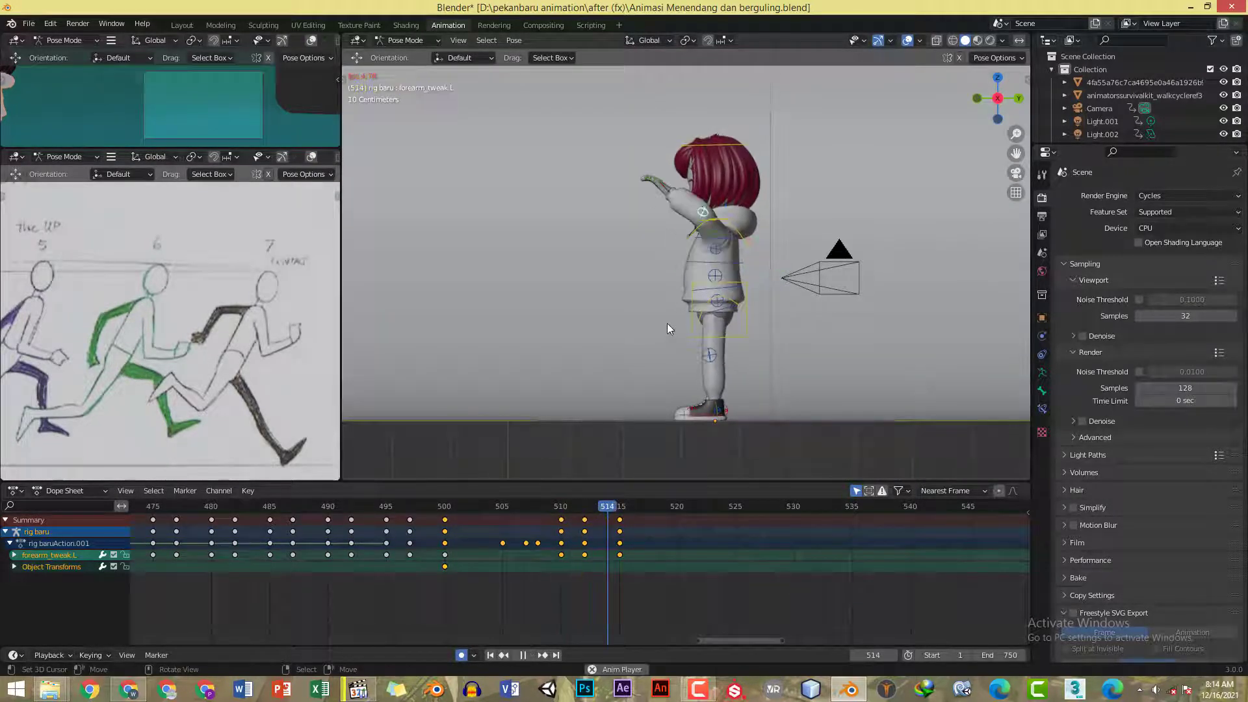
key("space")
left_click(618, 513)
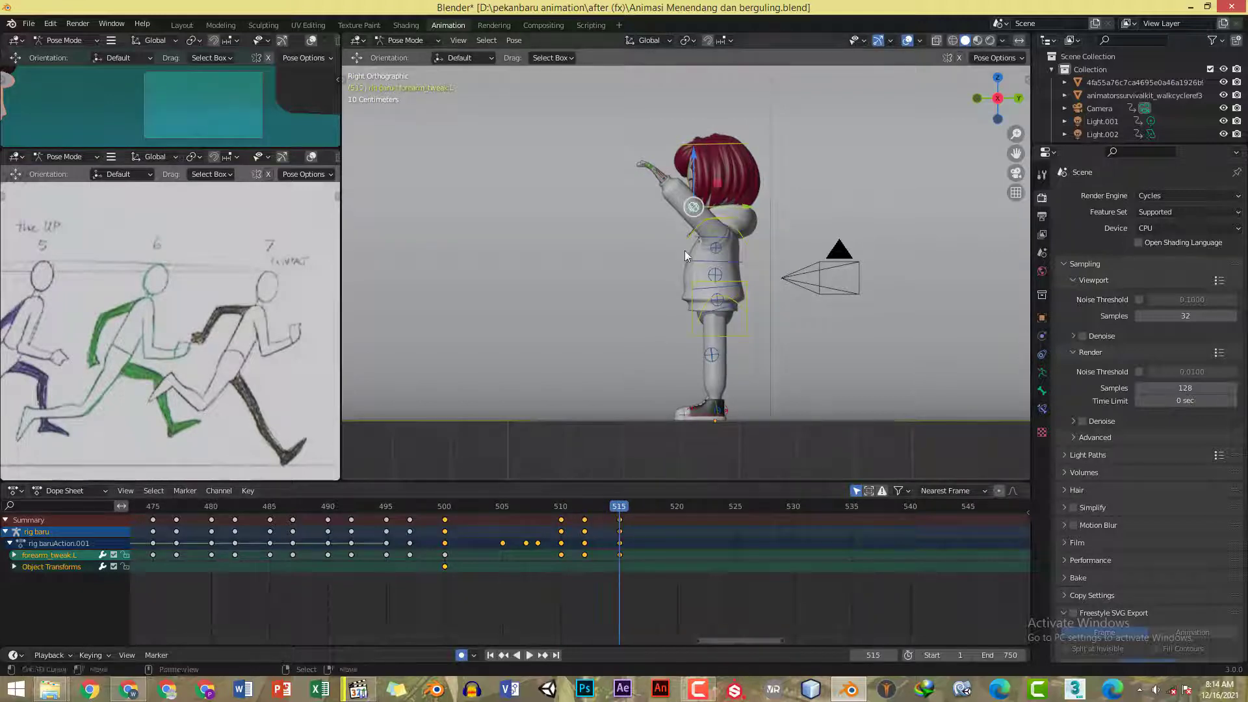
key("alt+Tab")
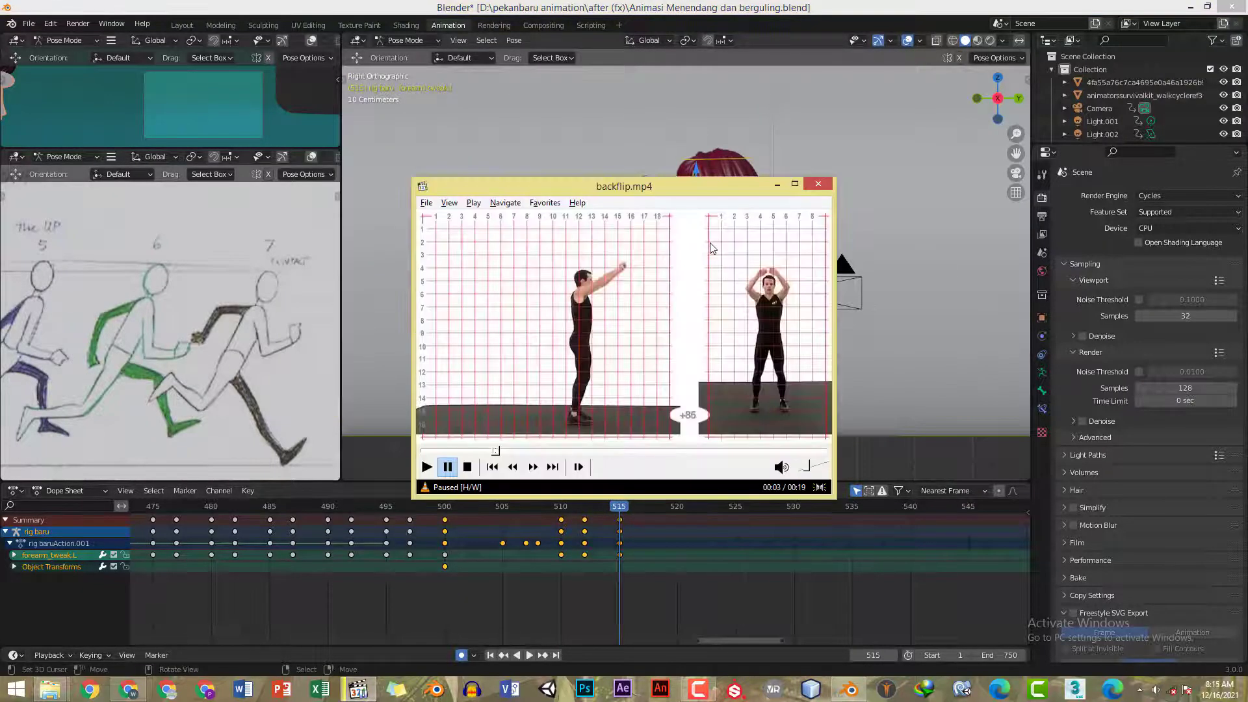
key("alt+Tab")
scroll(695, 197, "up", 2)
mouse_move(695, 195)
middle_mouse_down("shift")
mouse_move(697, 218)
mouse_move(692, 193)
middle_mouse_up("shift")
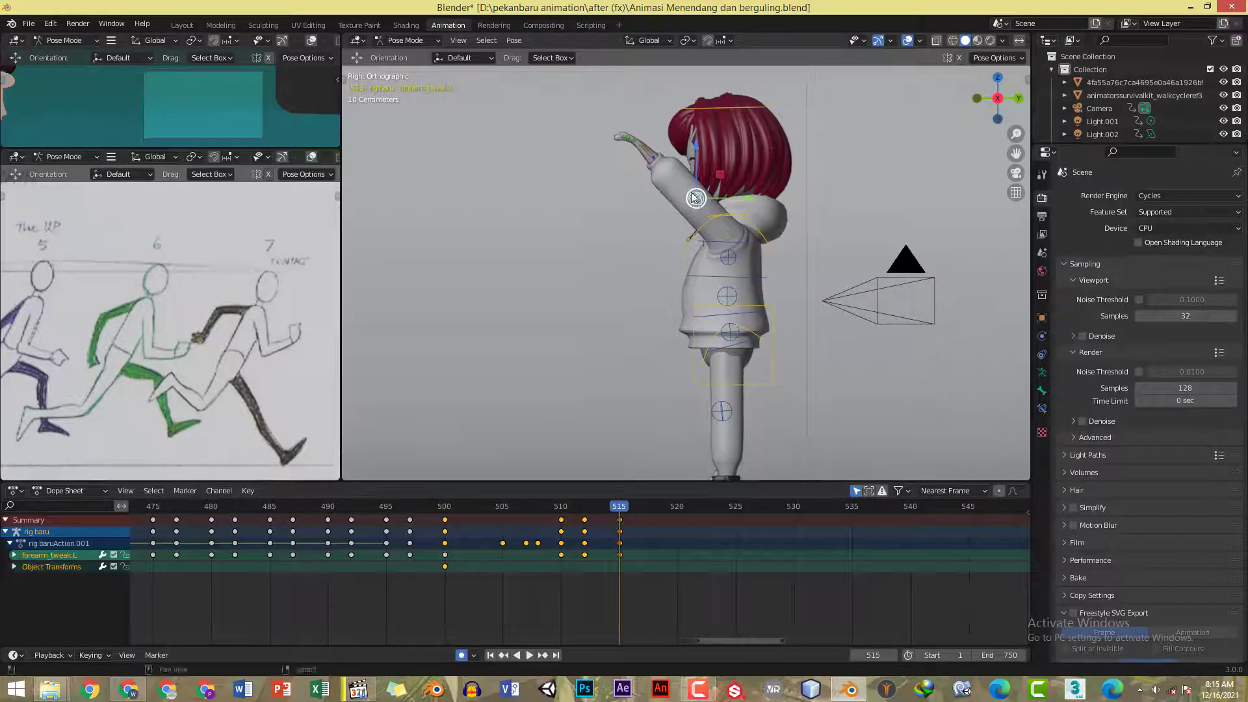
- Keyframe the location, rotation and scale of all rig controls at frame 515 and replay the arm raise from frame 512 in side view
key("a")
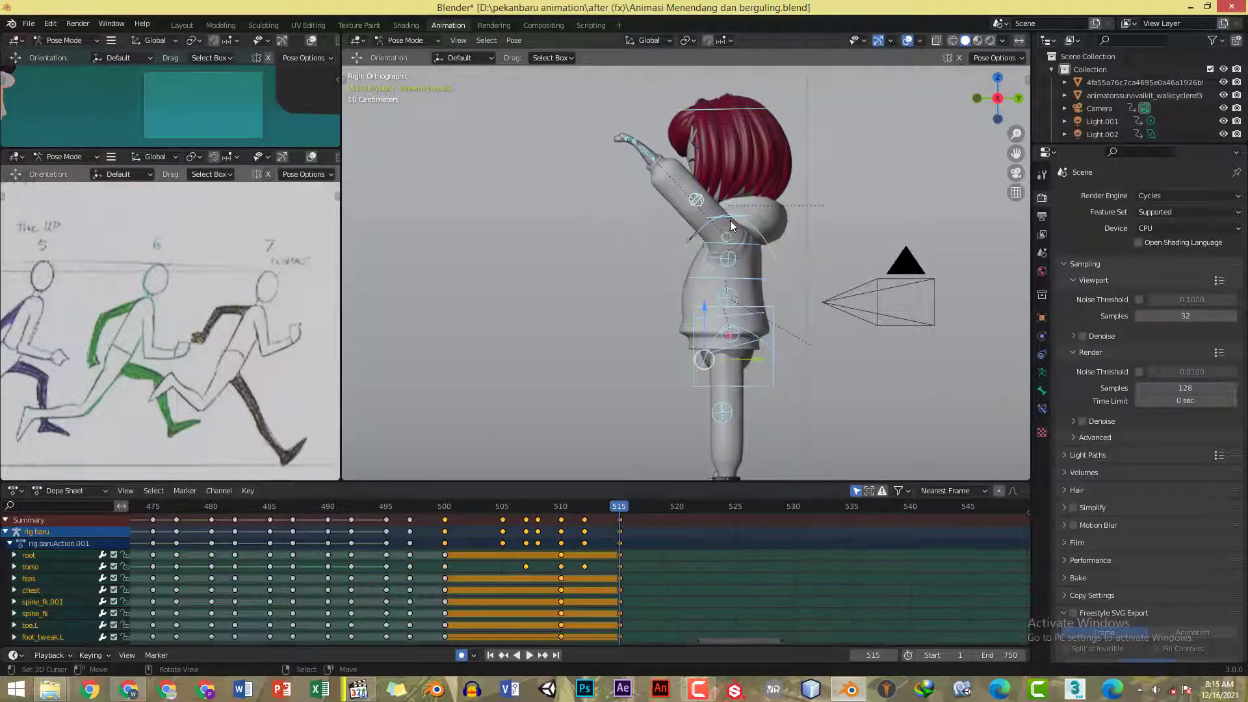
key("i")
left_click(583, 512)
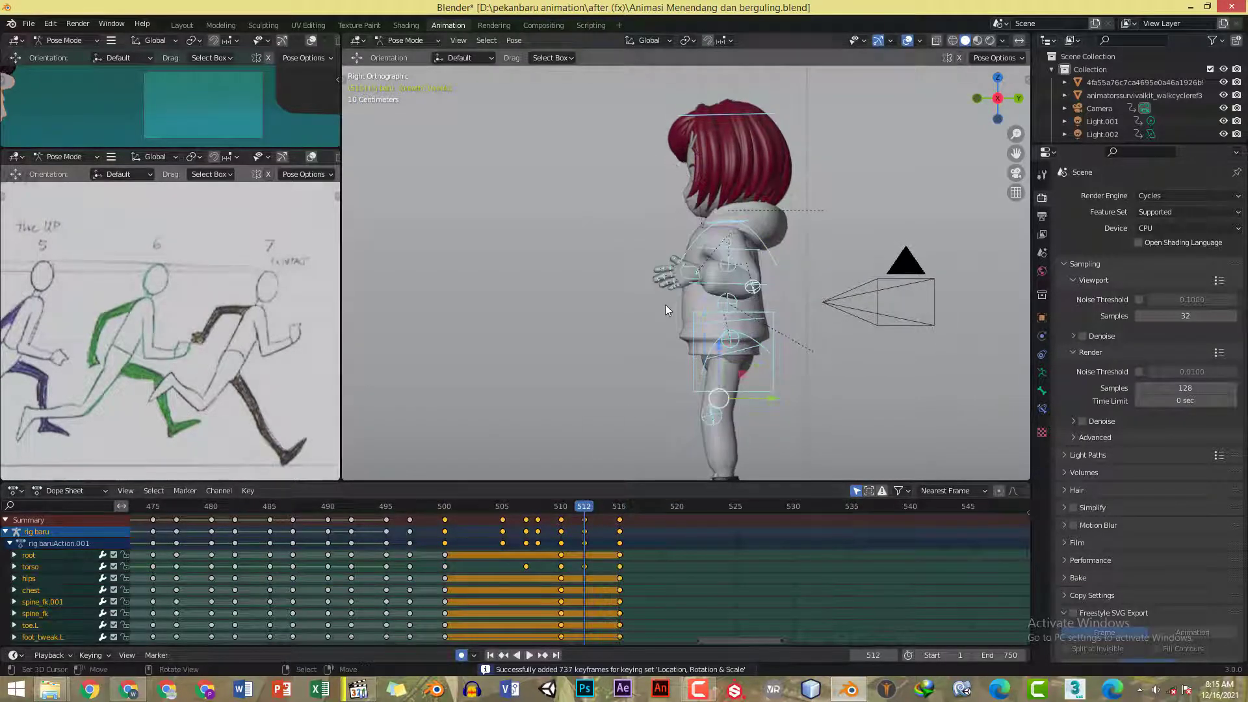
scroll(670, 329, "down", 2)
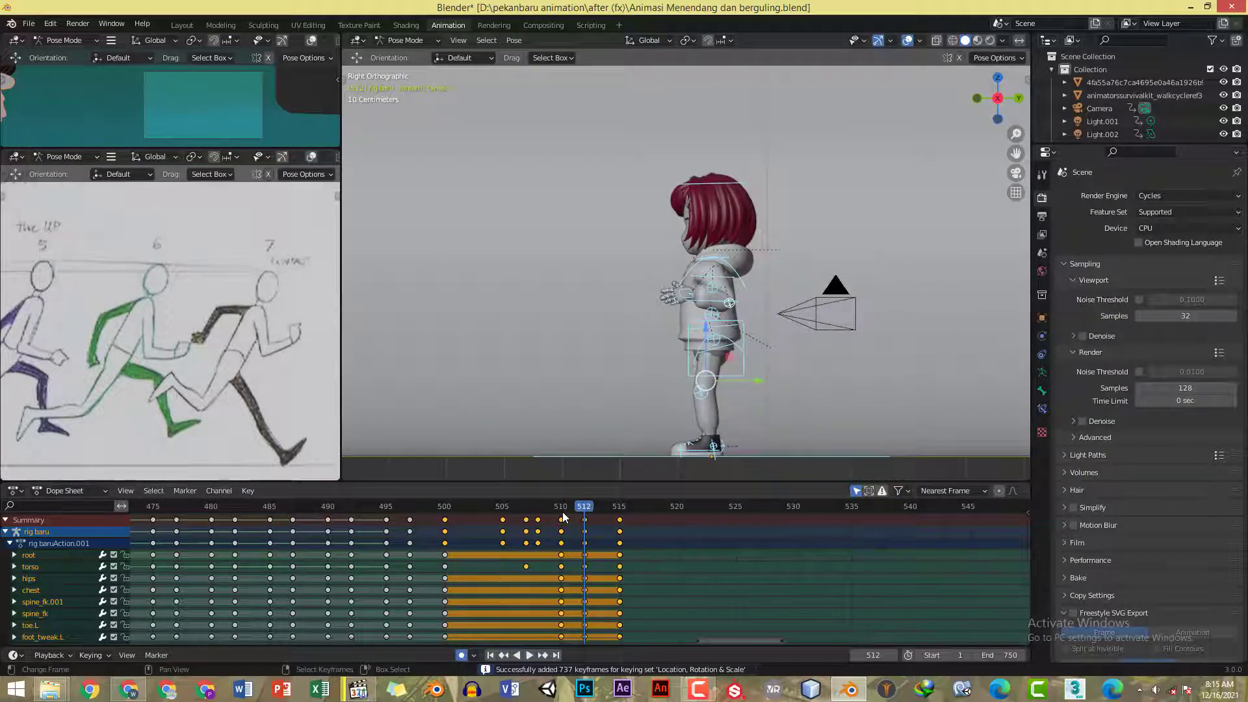
key("space")
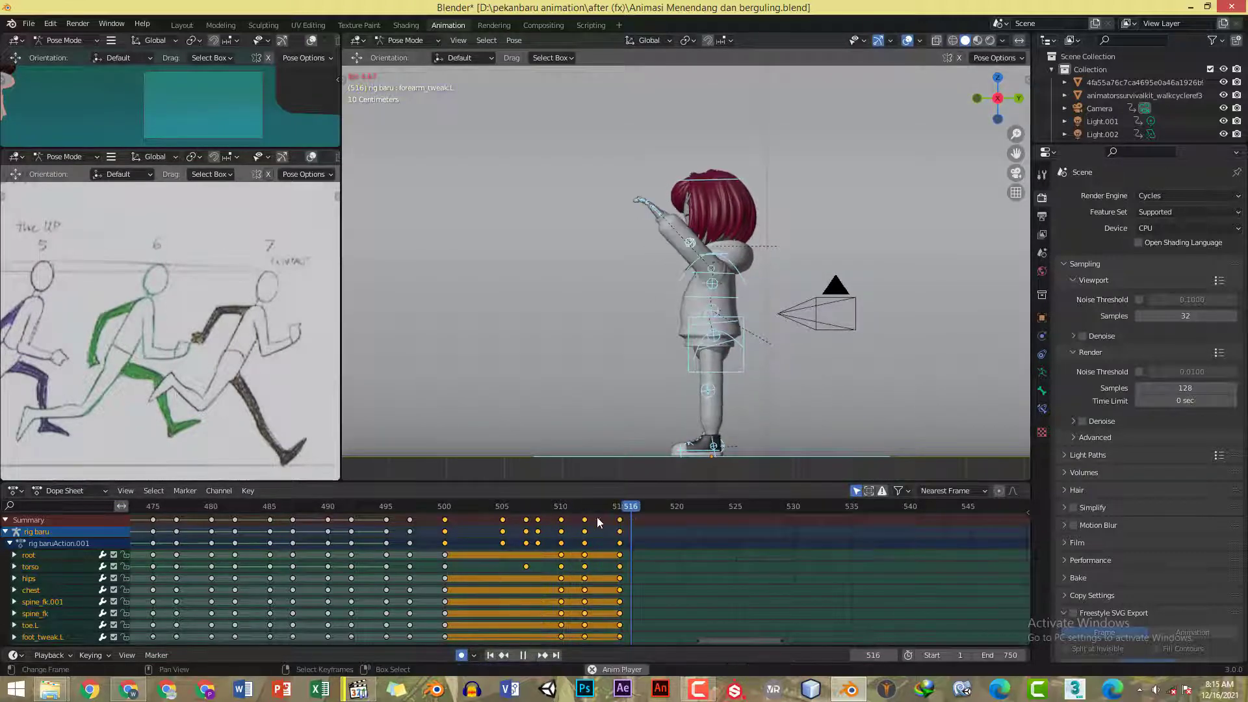
key("space")
key("Left")
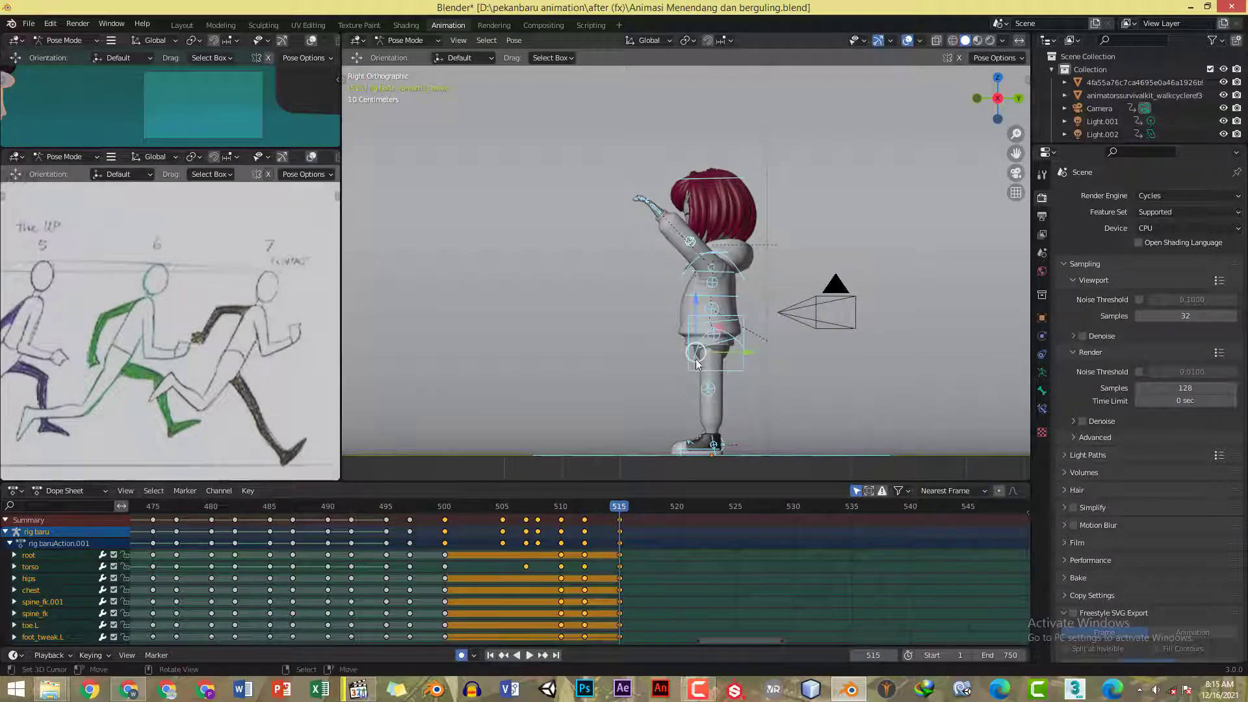
- Switch to the backflip.mp4 video, play it on to the pose with arms overhead and knees bent, and return to Blender
key("alt+Tab")
key("space")
key("space")
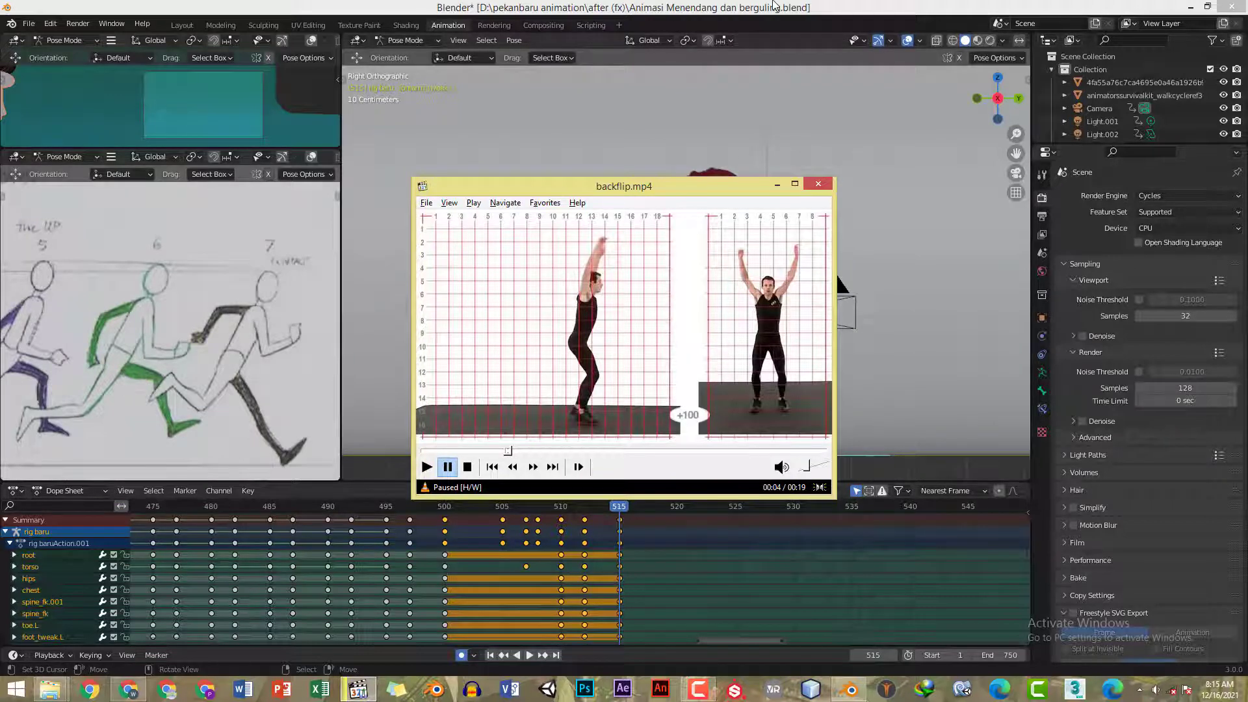
left_click(792, 5)
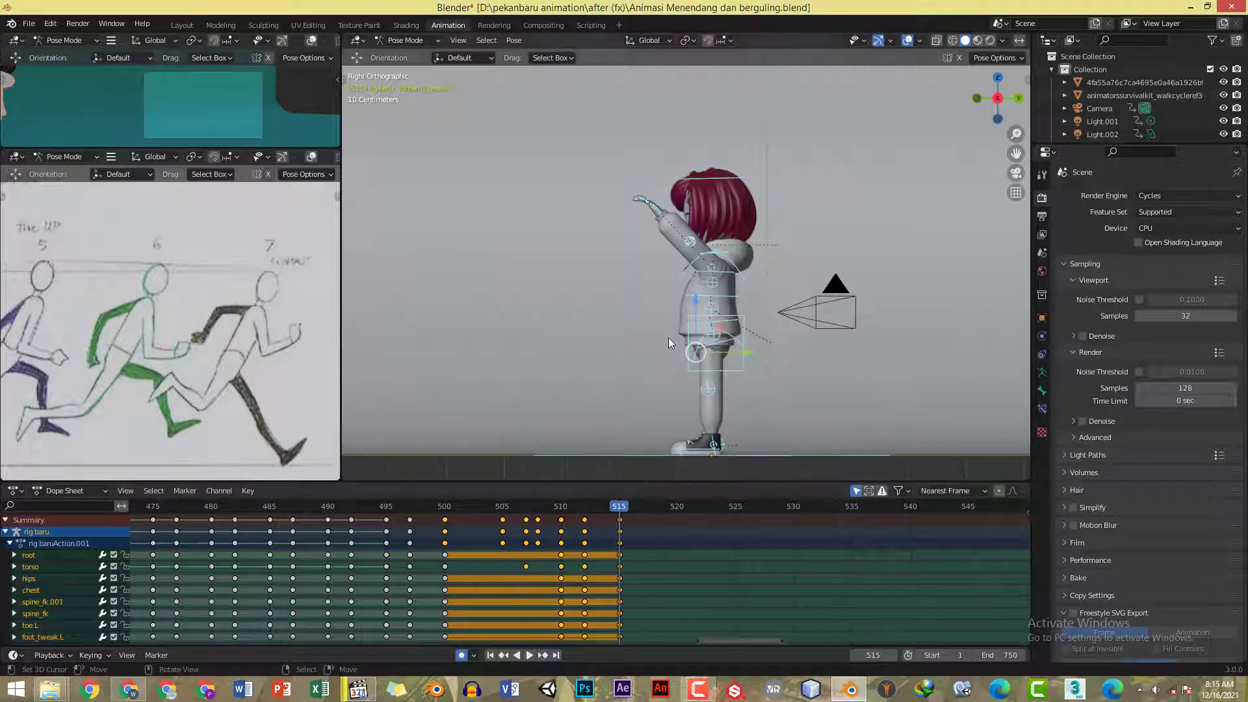
- Check the timing between frames 515 and 518 in side view and save the Blender file
left_click(646, 510)
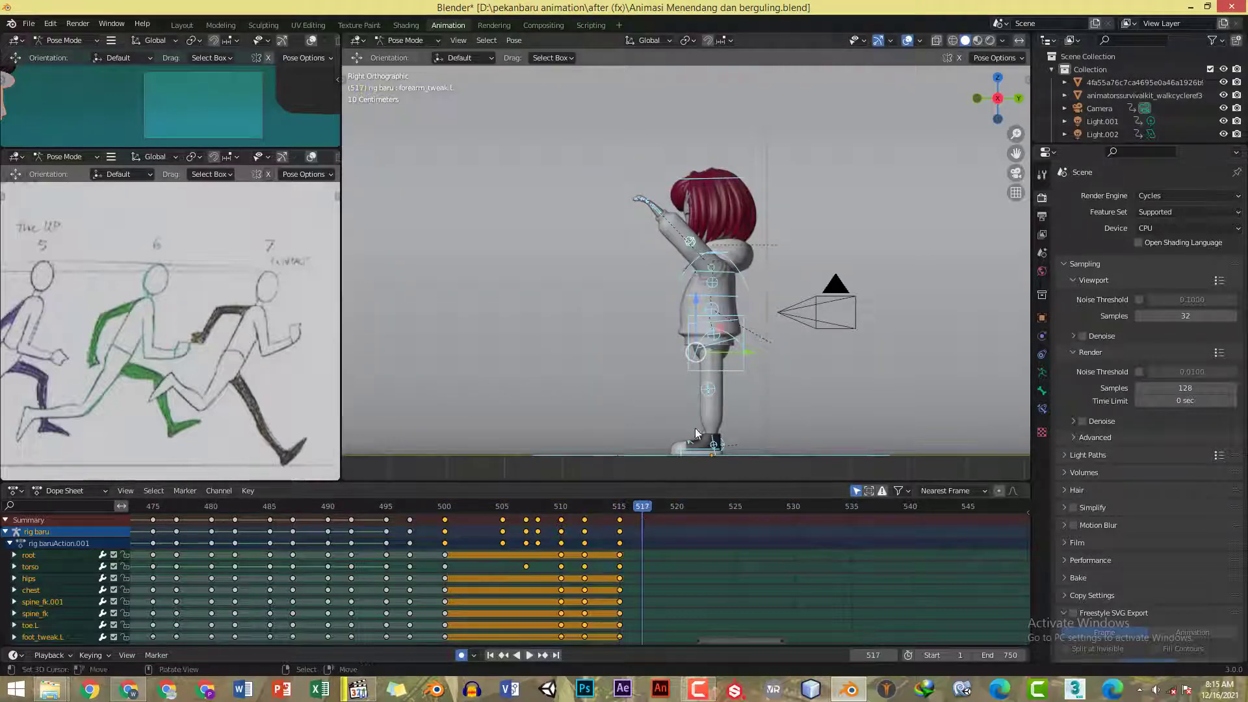
key("Right")
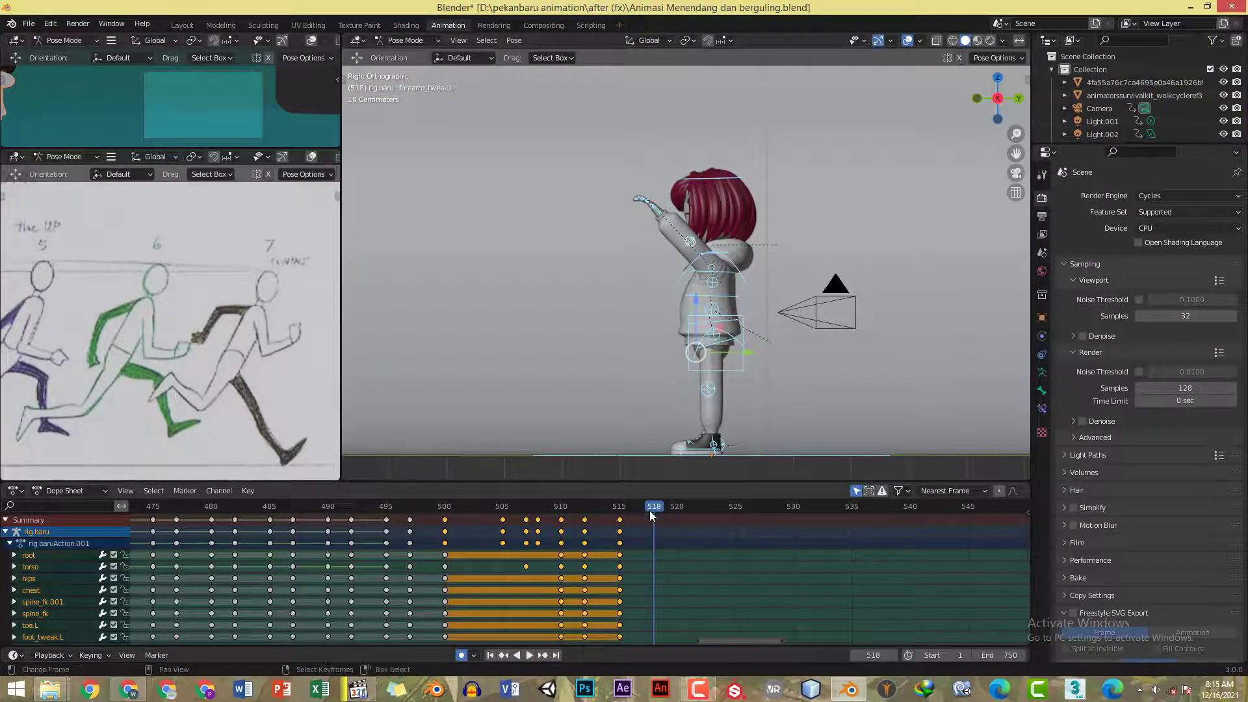
key("space")
key("Escape")
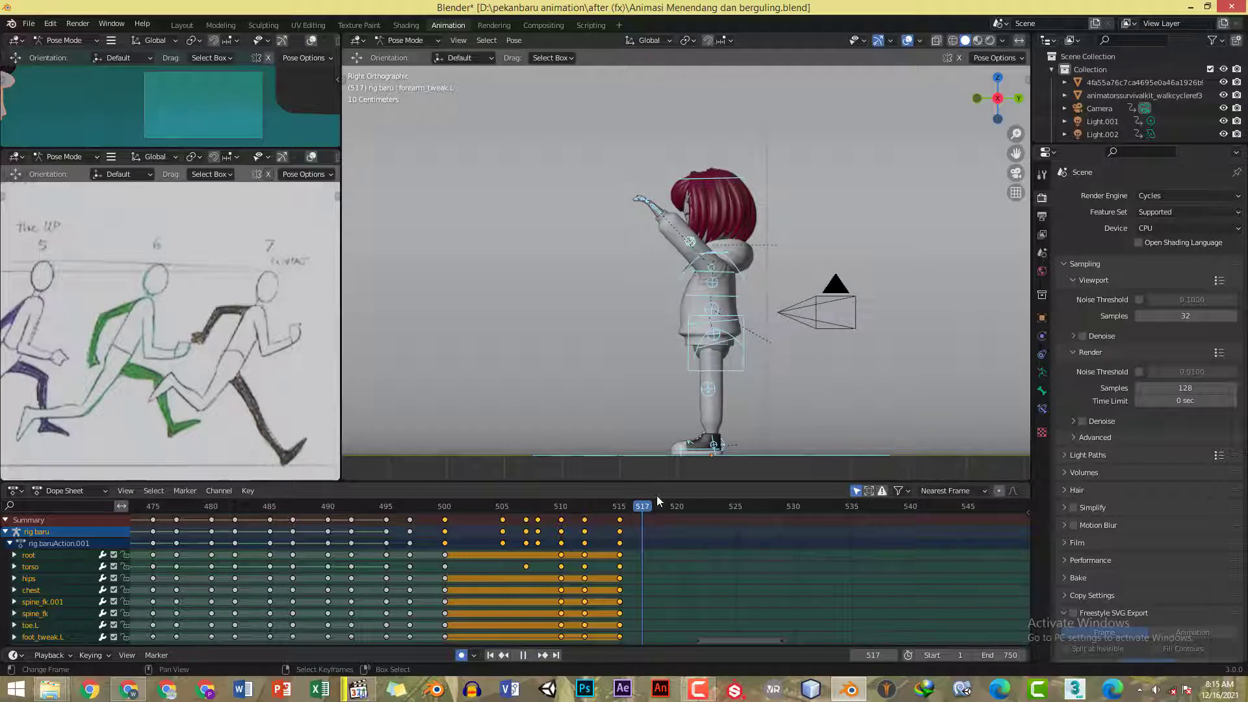
left_click(618, 506)
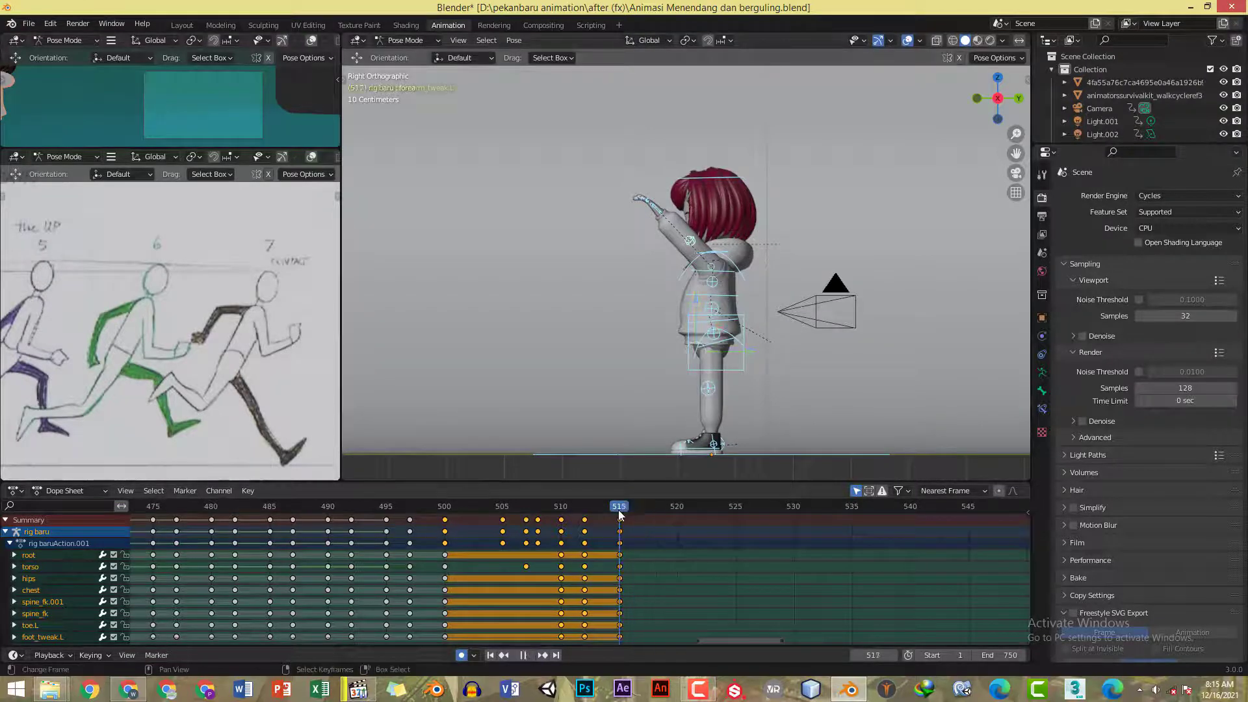
key("space")
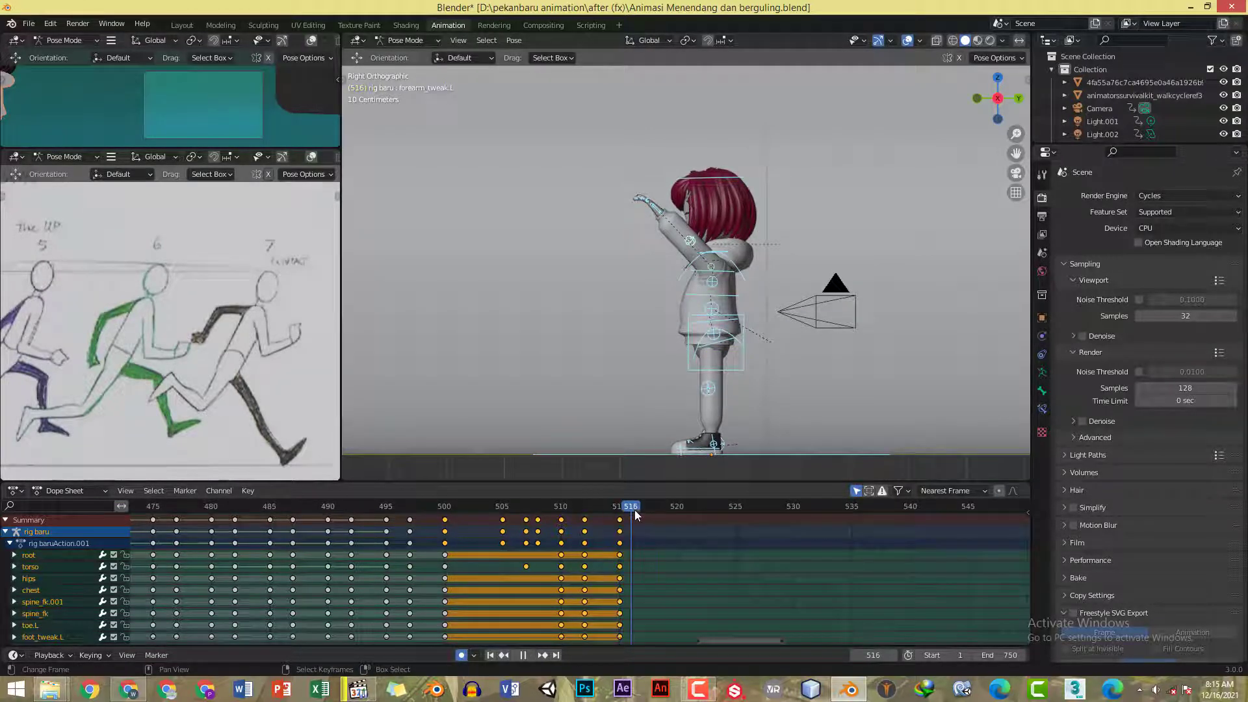
key("space")
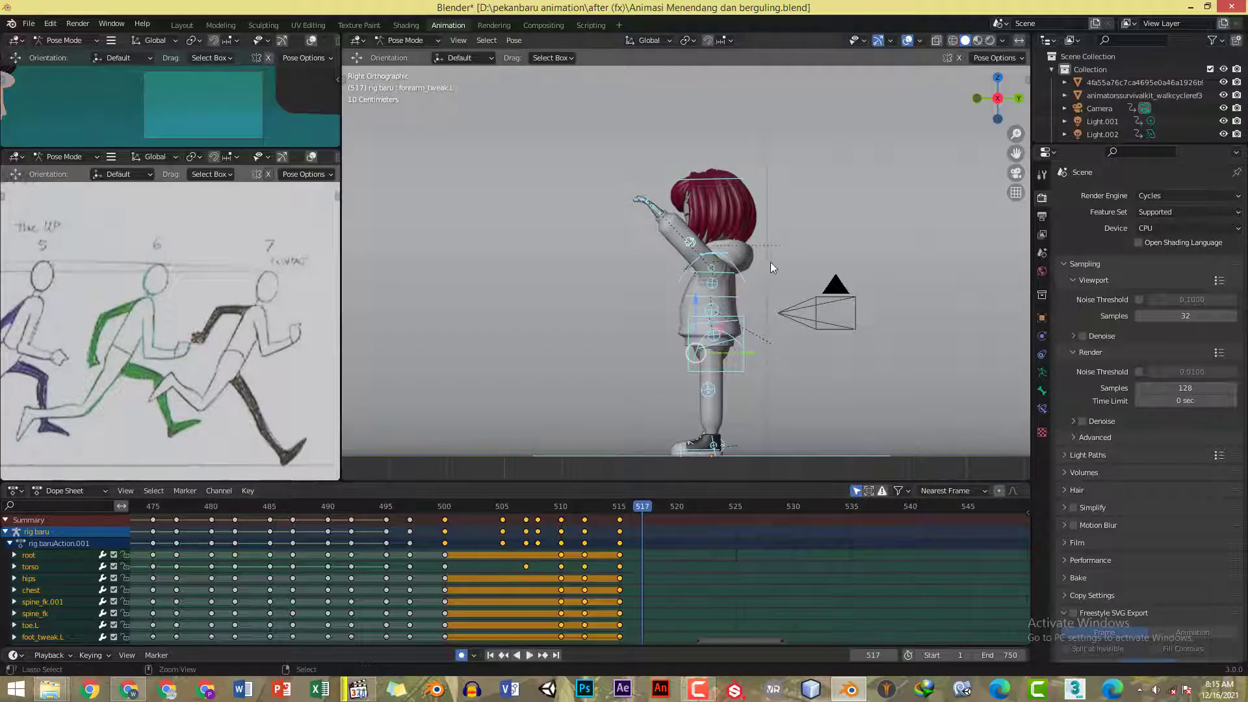
key("ctrl+s")
- Go to frame 520 and compare the character's side view with the arms-overhead, knees-bent pose in backflip.mp4
middle_click_drag(775, 269, 801, 251, "shift")
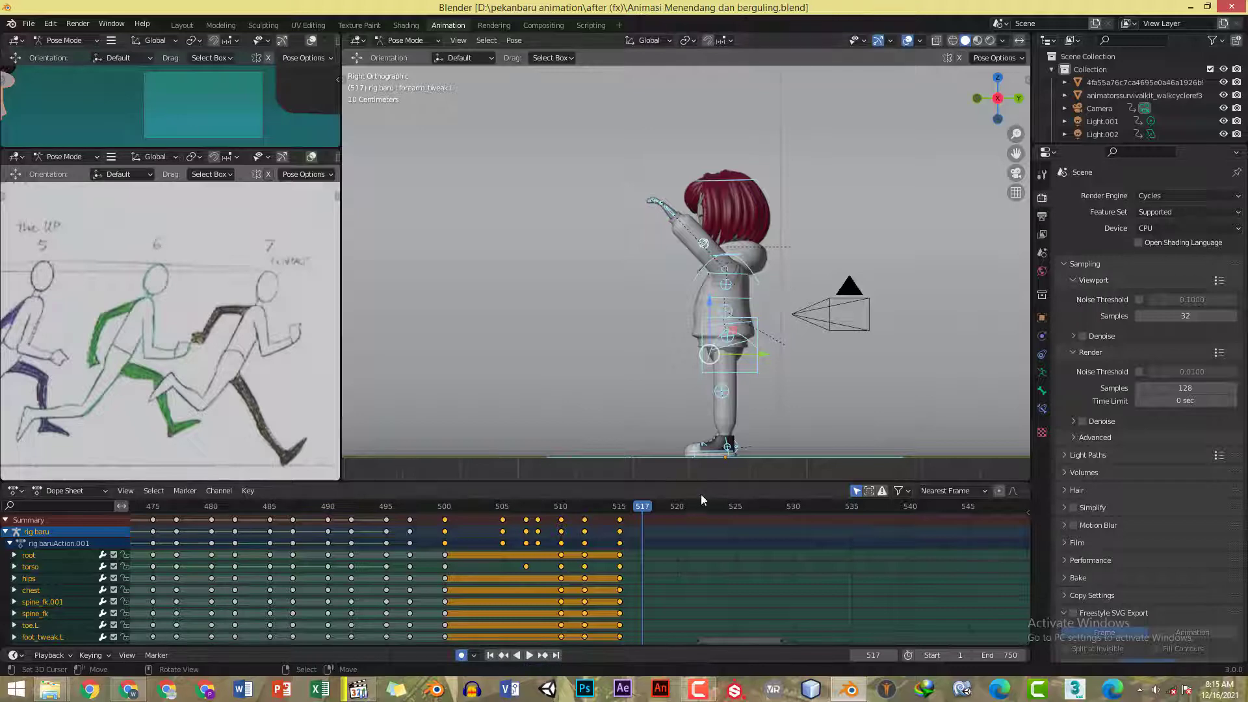
key("alt+Tab")
key("alt+Tab")
left_click(677, 506)
middle_click_drag(781, 229, 800, 202, "shift")
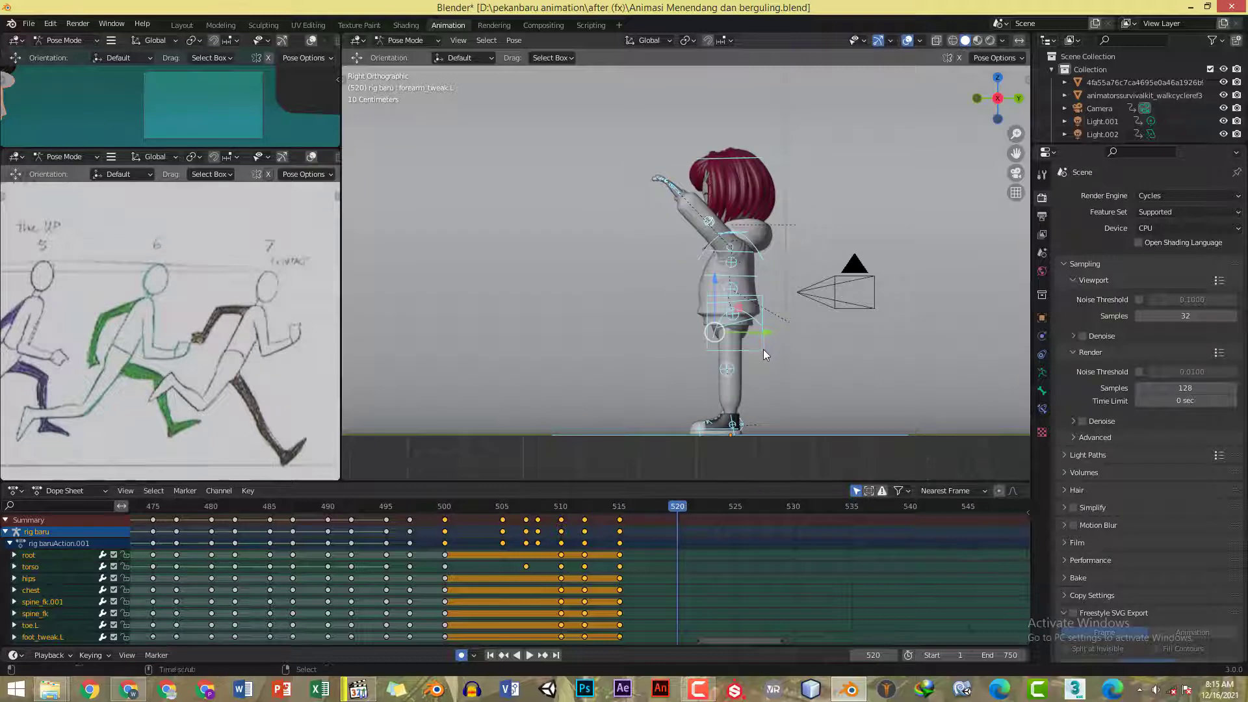
key("alt+Tab")
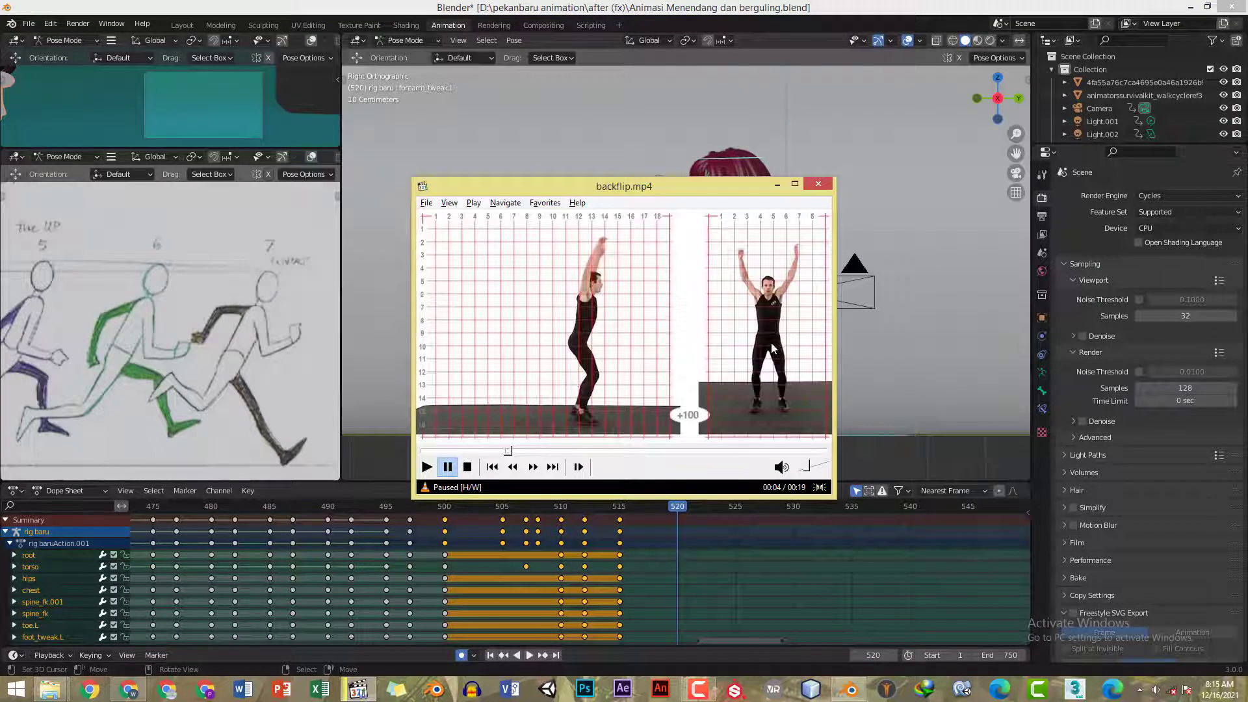
key("alt+Tab")
key("alt+Tab")
key("alt+Tab")
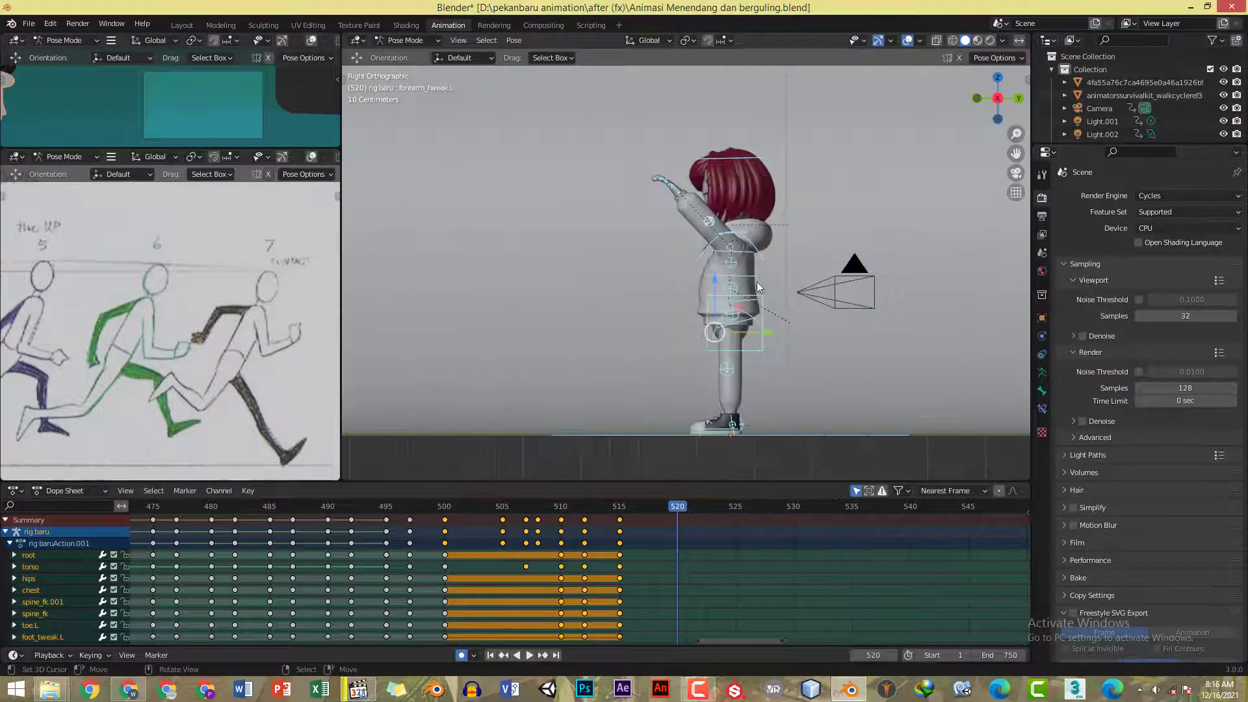
- Move the torso control and both hand IK controls down about 0.26 m together at frame 520 so the knees bend
left_click(763, 341)
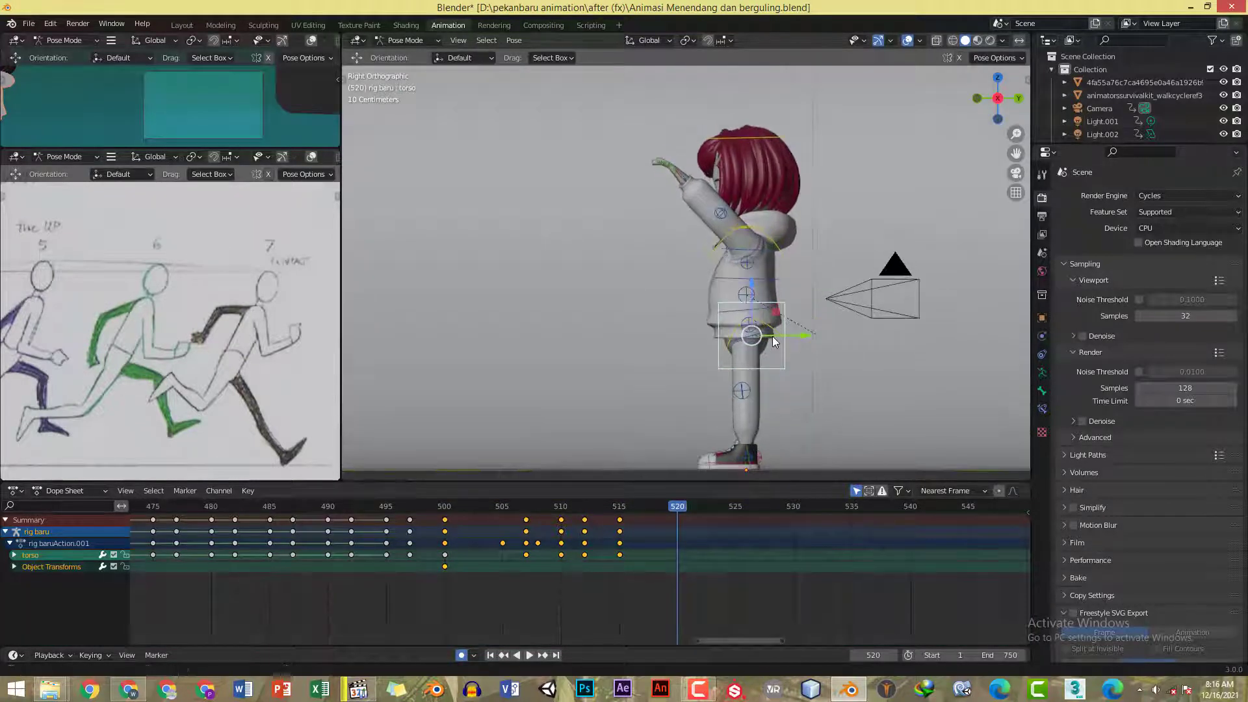
key("alt+Tab")
key("alt+Tab")
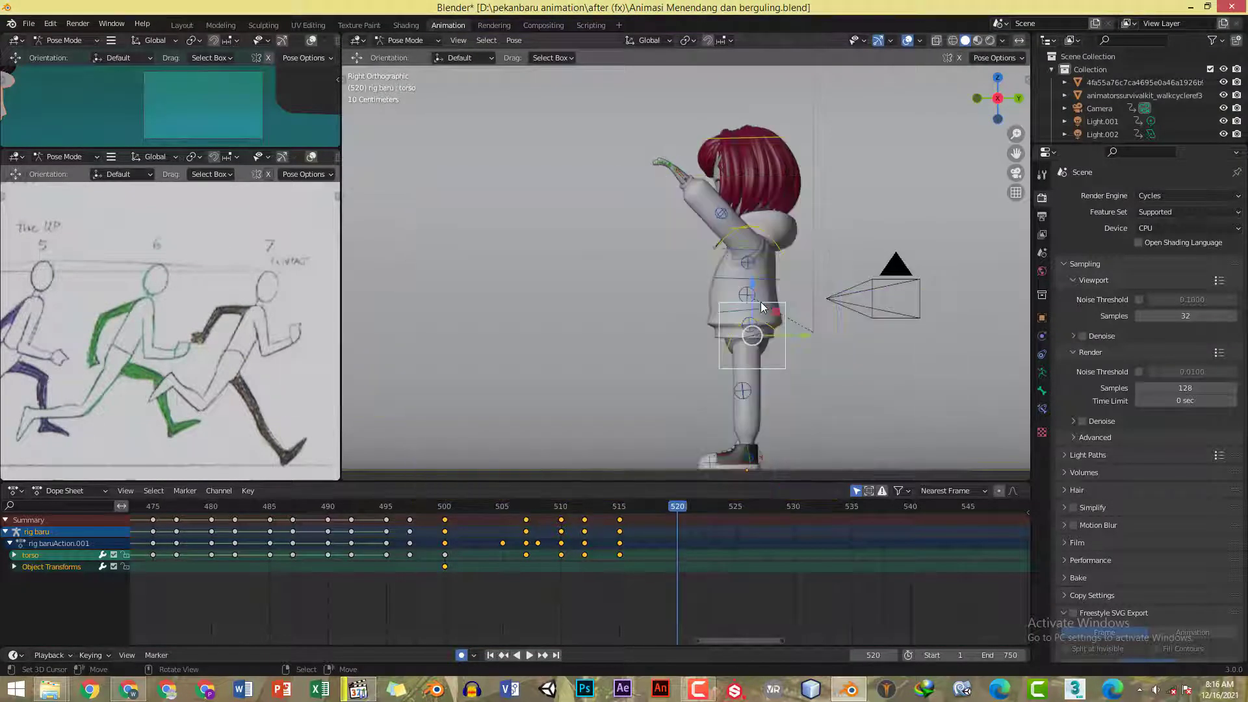
middle_click_drag(754, 291, 741, 228)
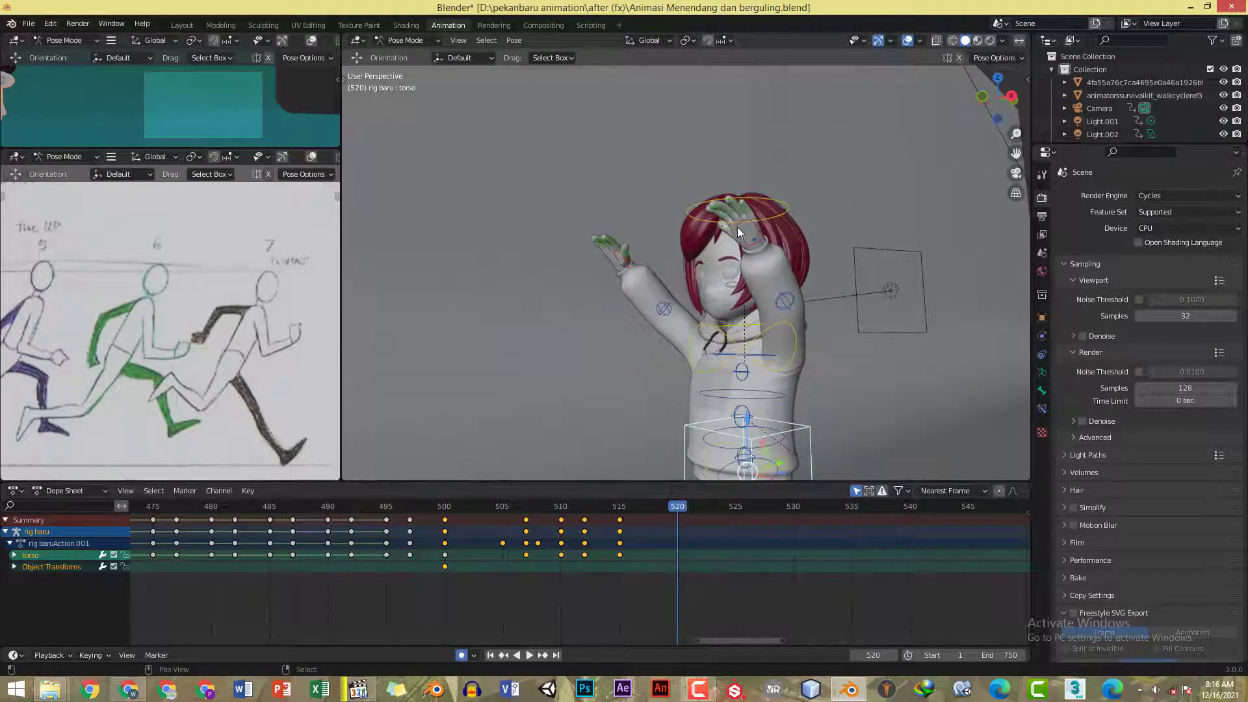
left_click(737, 228)
left_click(618, 256, "shift")
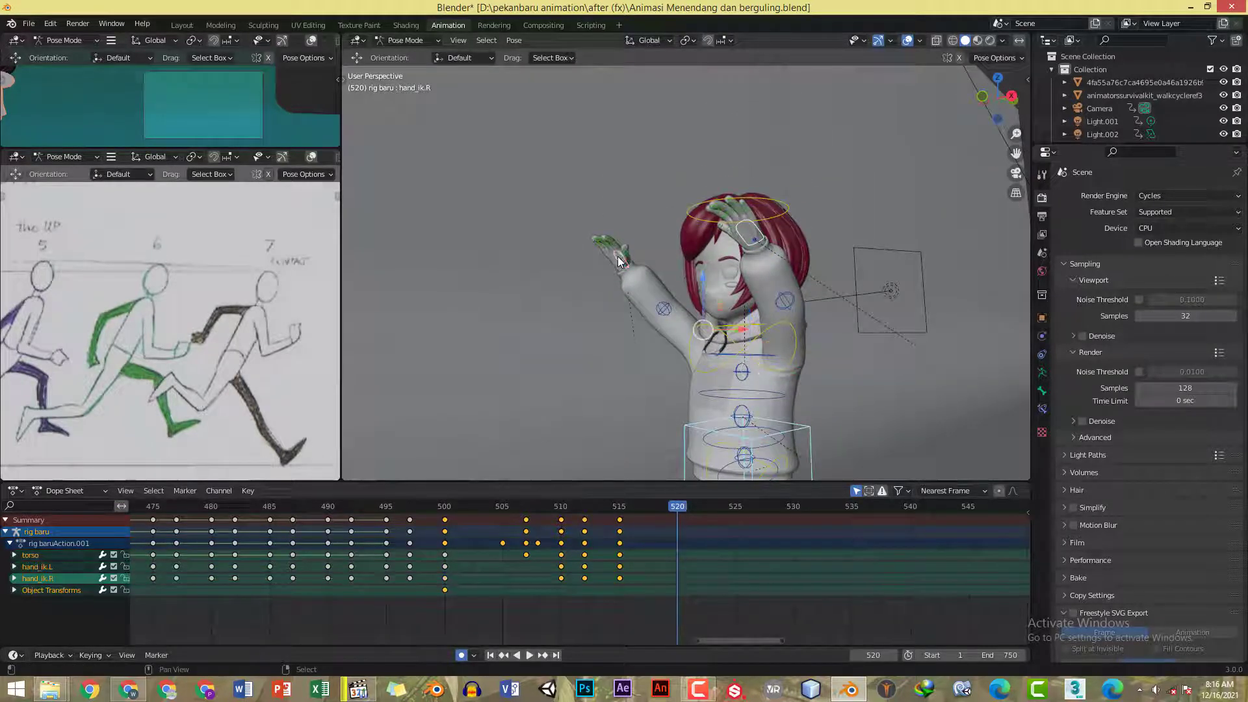
key("KP_3")
scroll(785, 244, "down", 2)
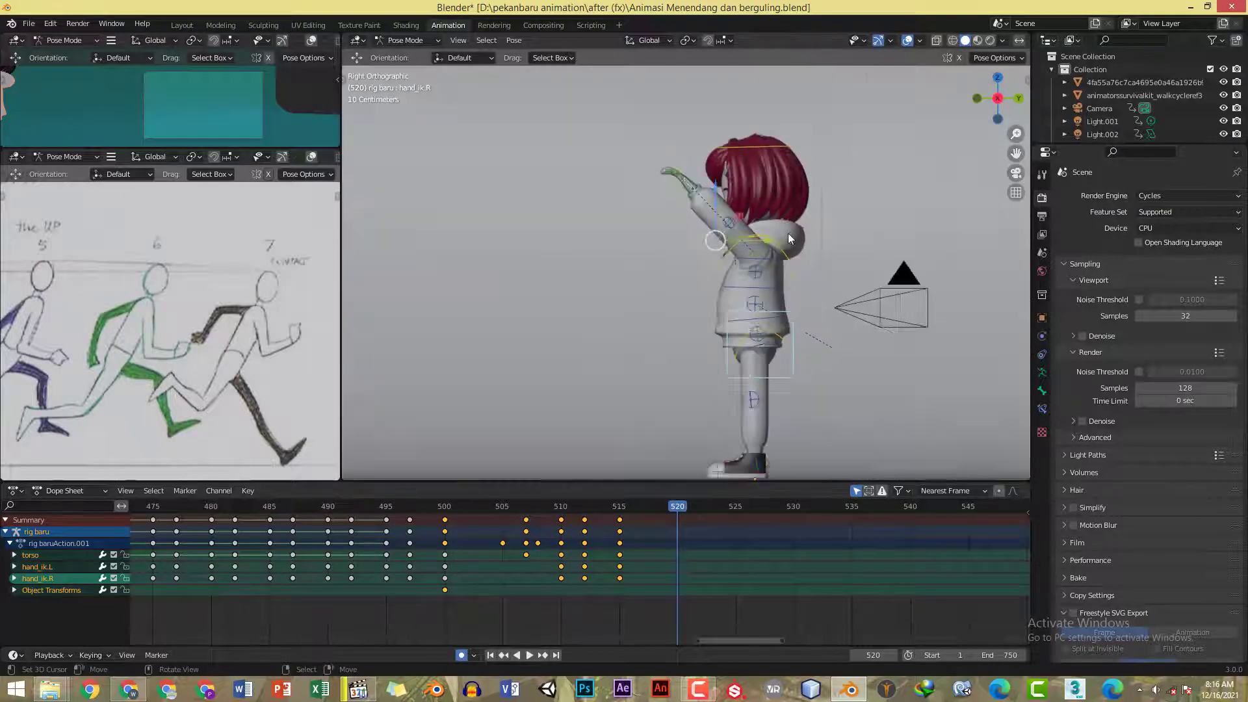
key("g")
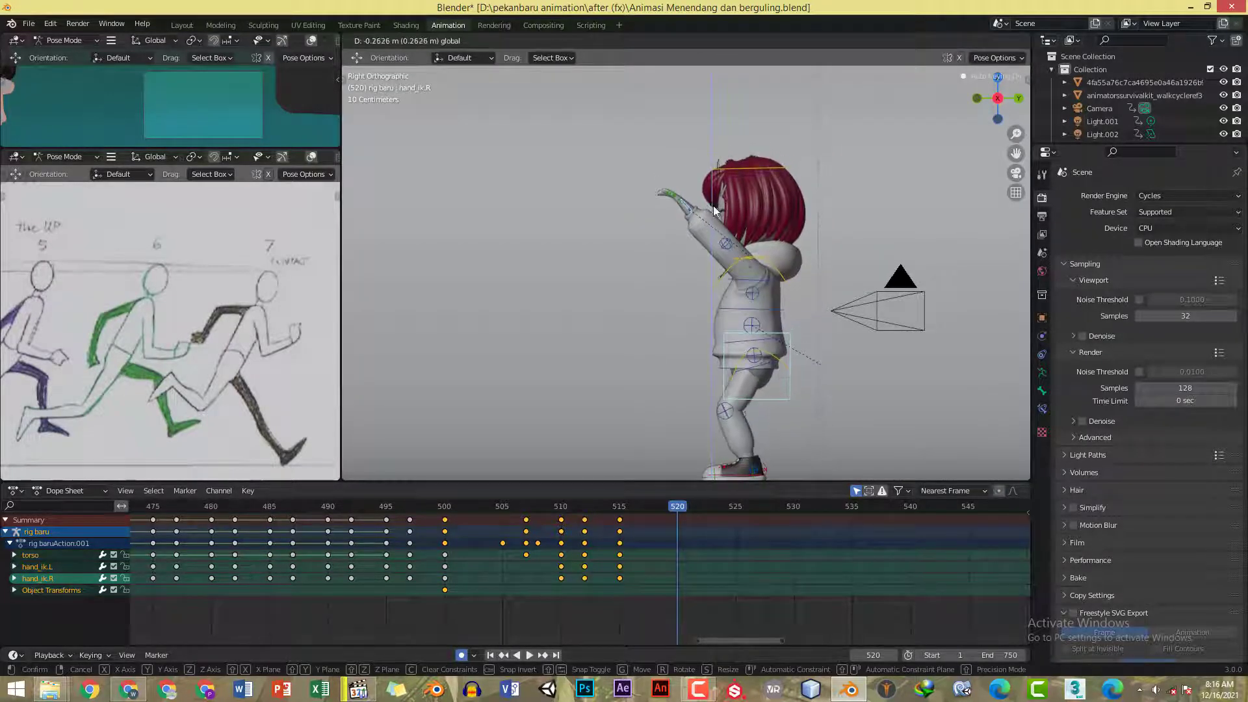
left_click(713, 206)
key("alt+Tab")
key("alt+Tab")
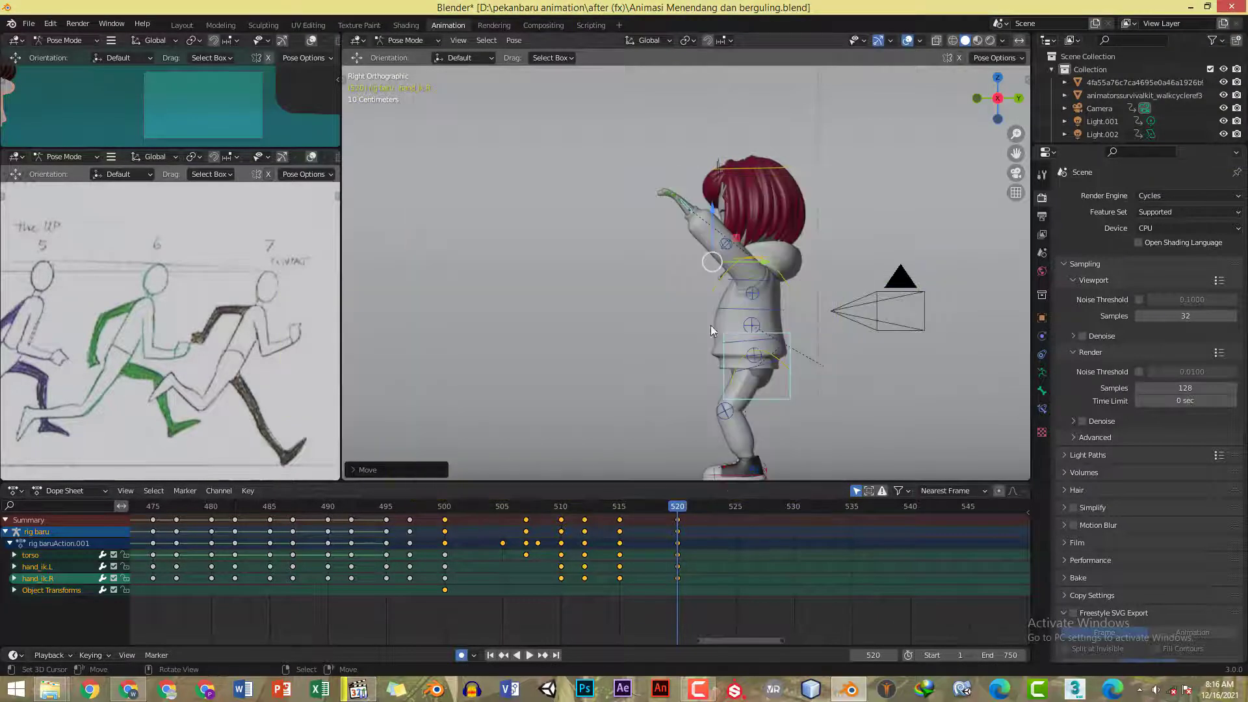
- Replay backflip.mp4 from second 2 to the arms-overhead pose at second 4, then inspect the character's legs and feet at frame 520
key("alt+Tab")
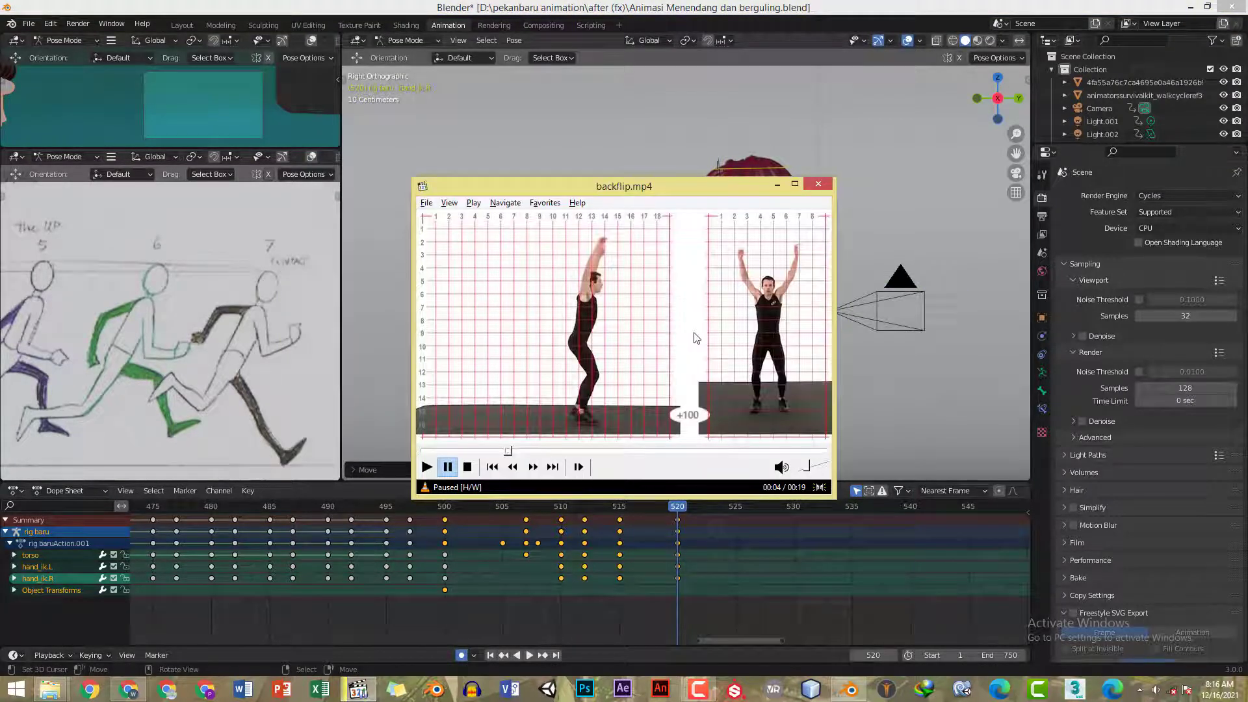
left_click(498, 452)
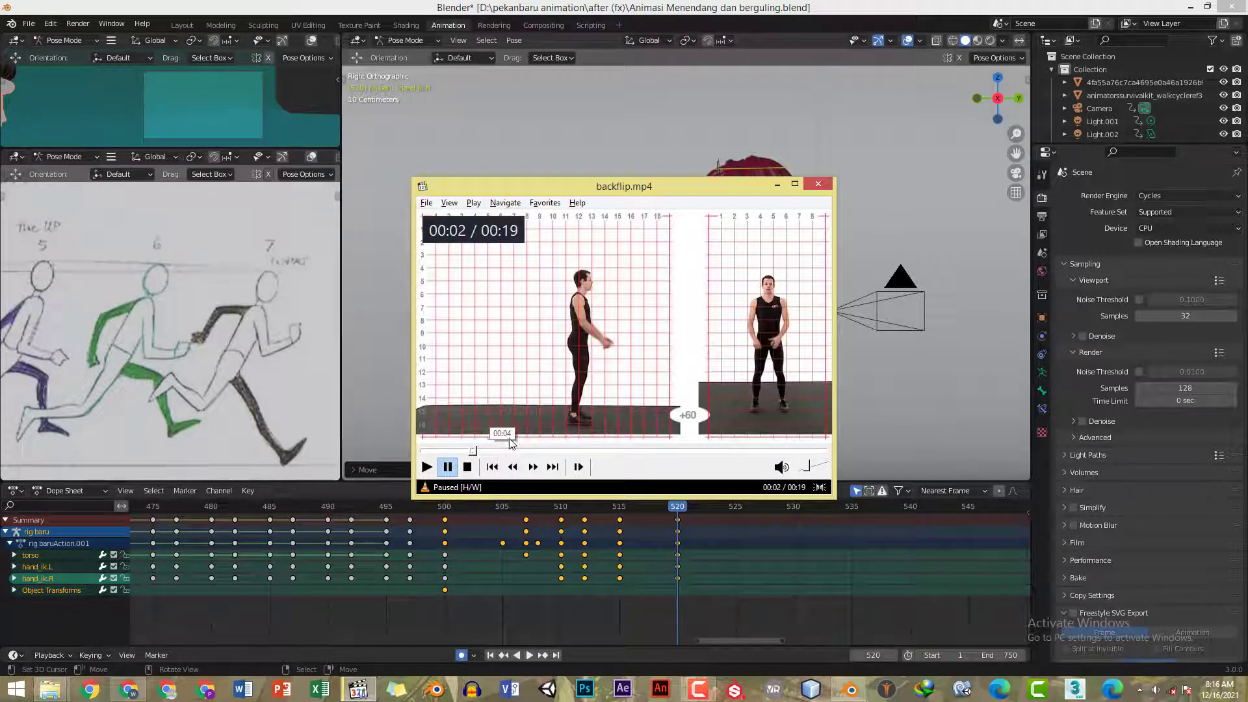
left_click(516, 434)
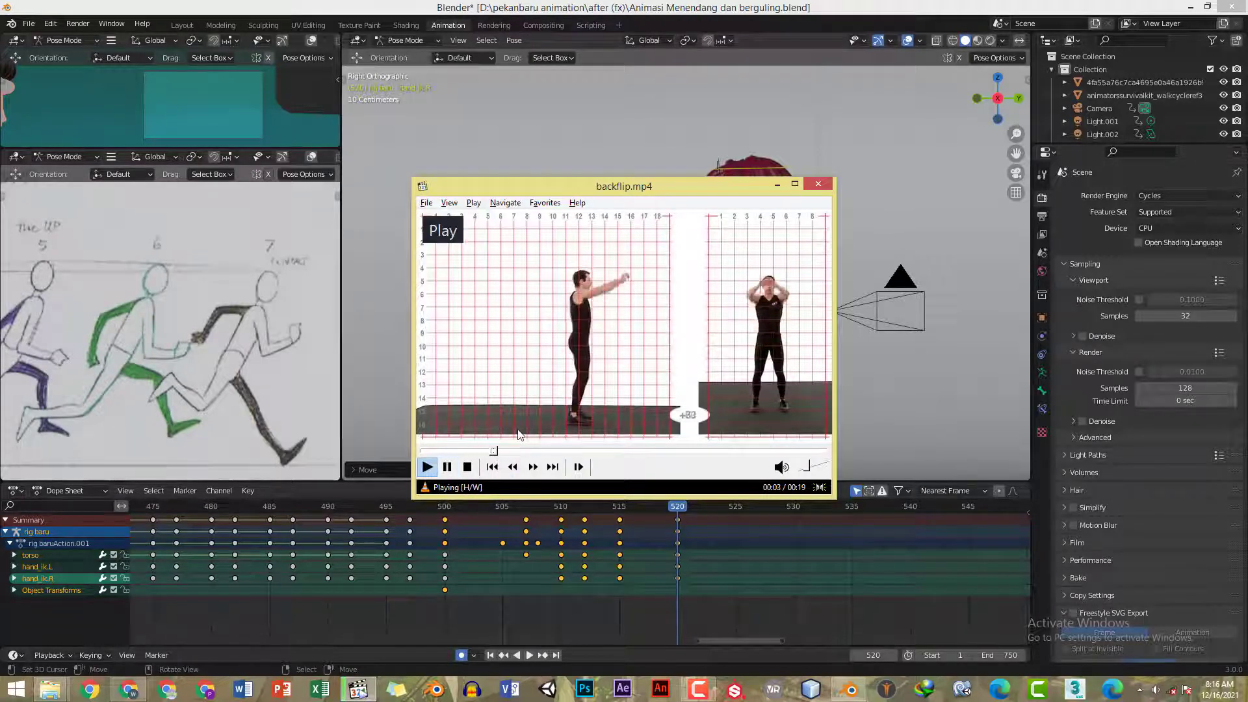
left_click(520, 434)
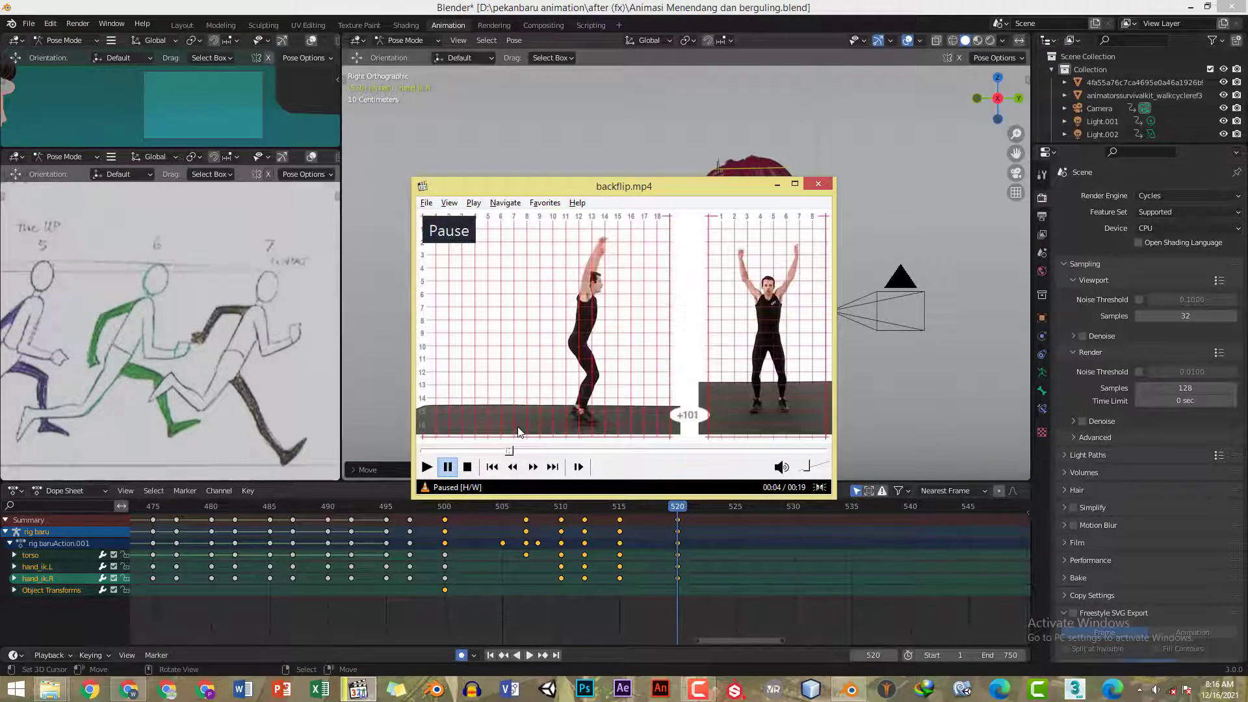
key("alt+Tab")
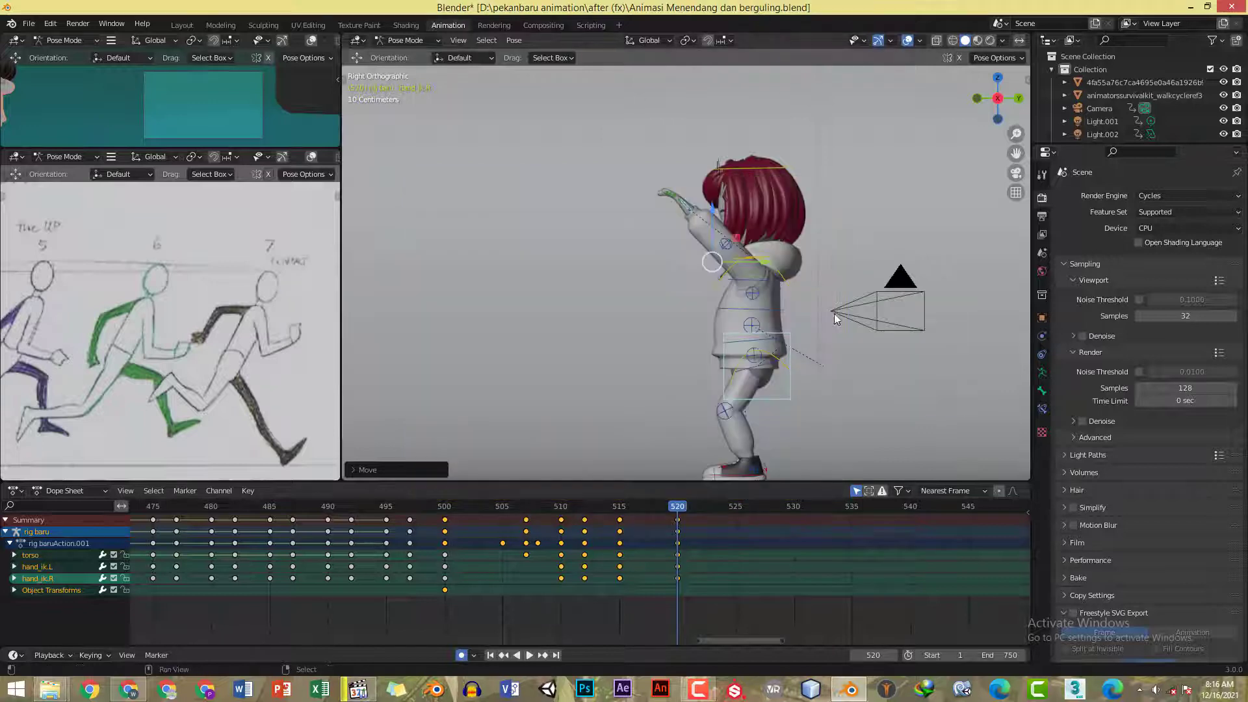
middle_click_drag(822, 375, 813, 247, "shift")
scroll(813, 250, "up", 2)
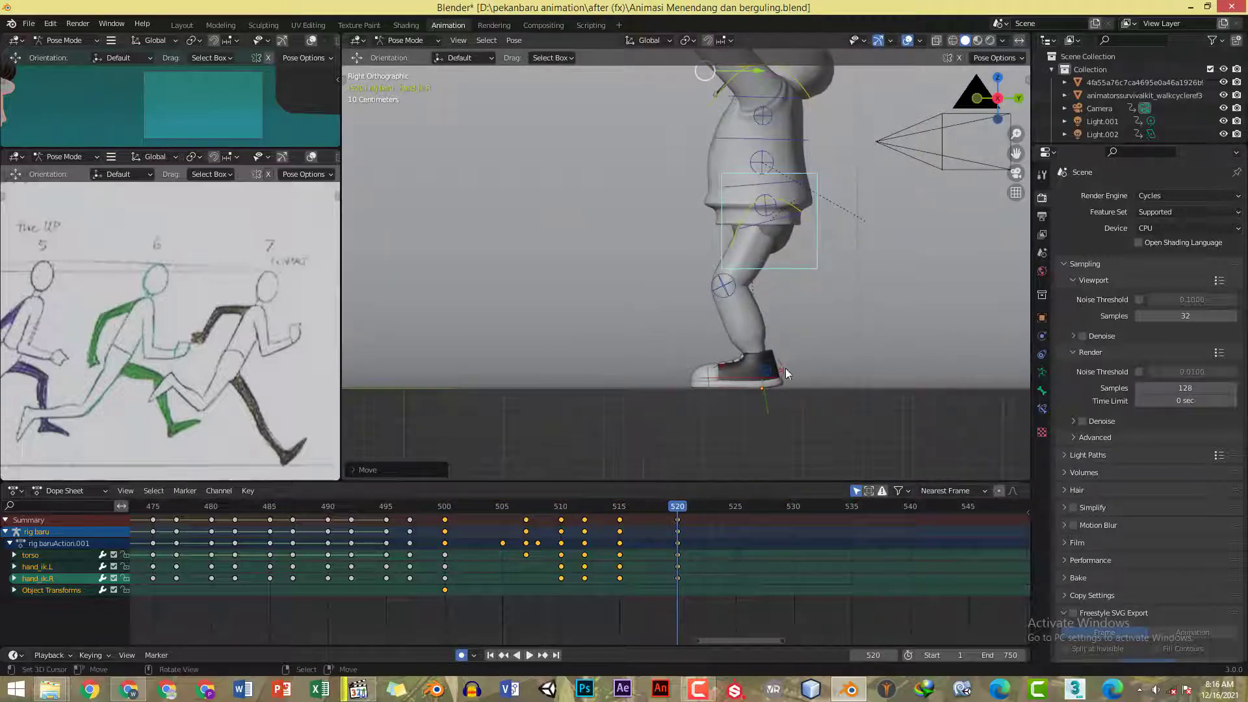
- Rotate the left heel control by about -15° at frame 520 and paste the mirrored pose onto the right heel
left_click(801, 357)
key("r")
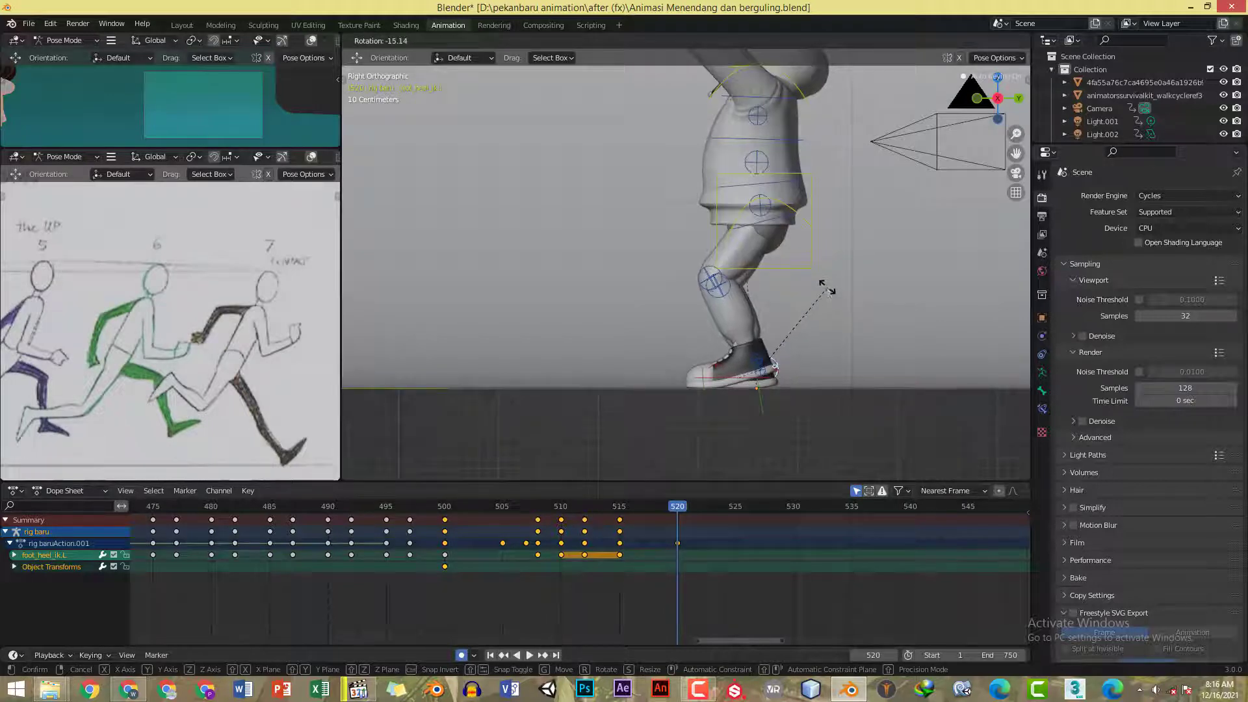
left_click(827, 291)
key("ctrl+c")
key("ctrl+v")
scroll(828, 286, "down", 3)
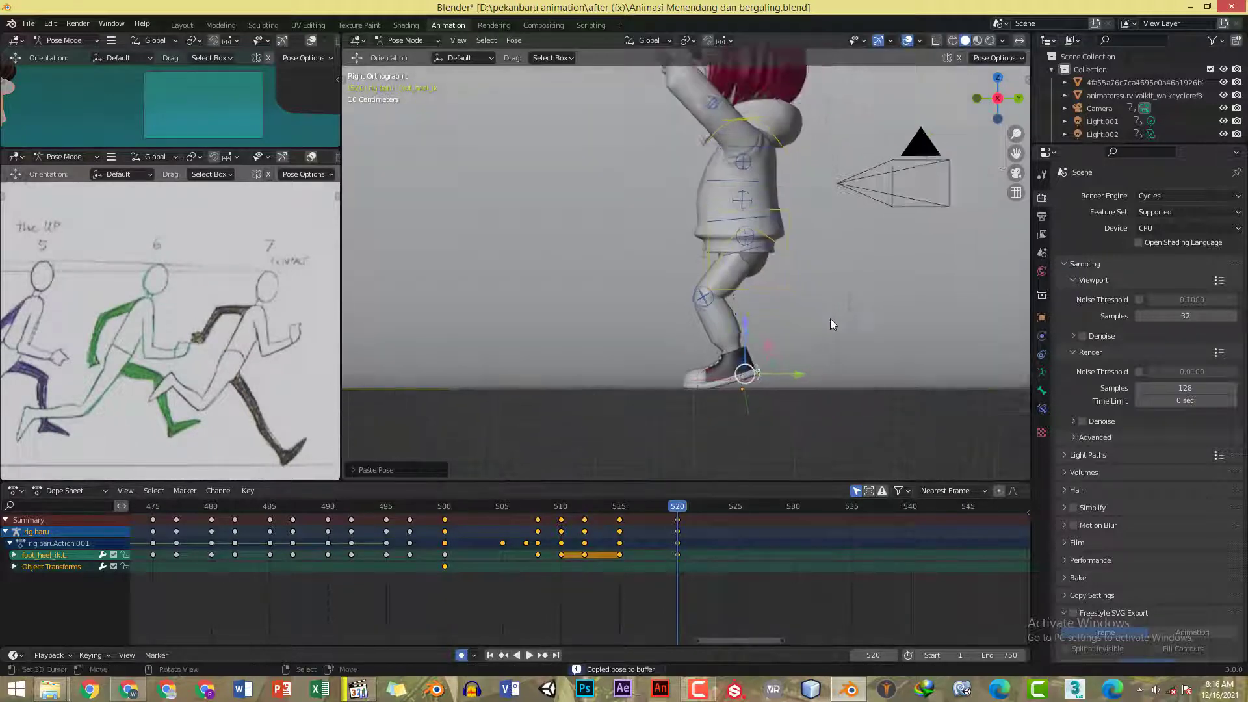
- Play and scrub frames 515 to 520 to check the transition into the bent-knee pose
left_click(621, 508)
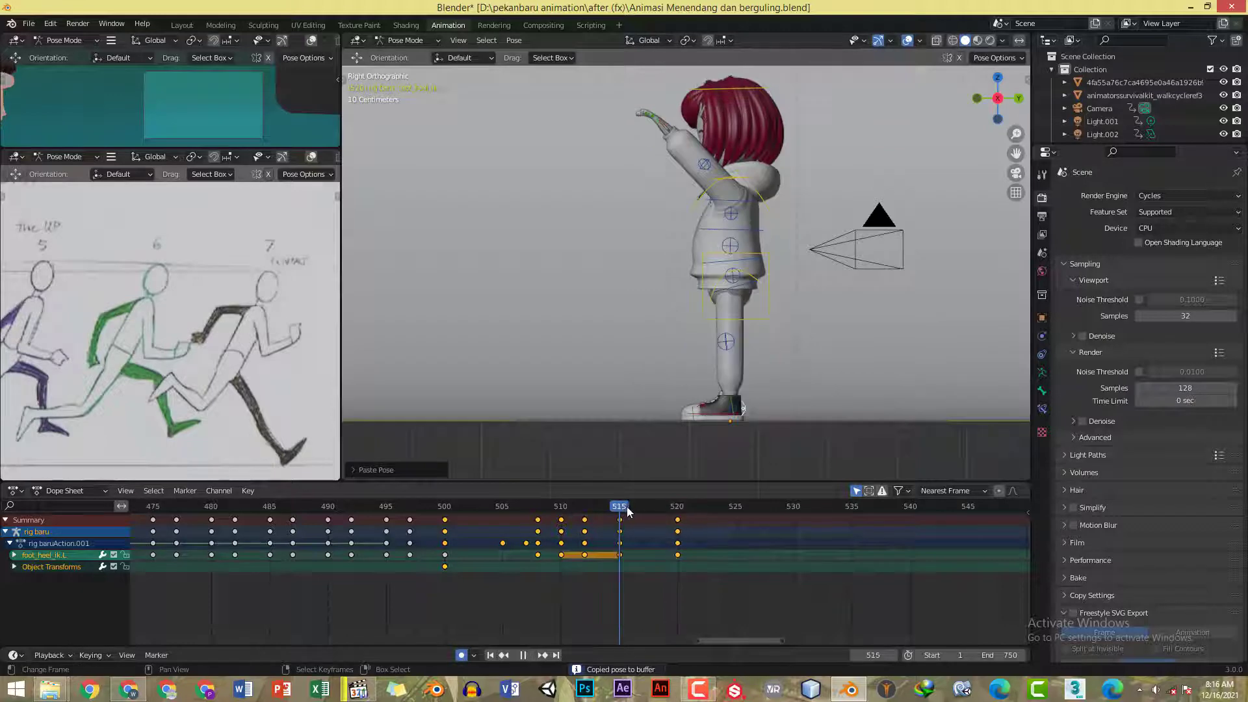
key("space")
left_click_drag(637, 504, 678, 512)
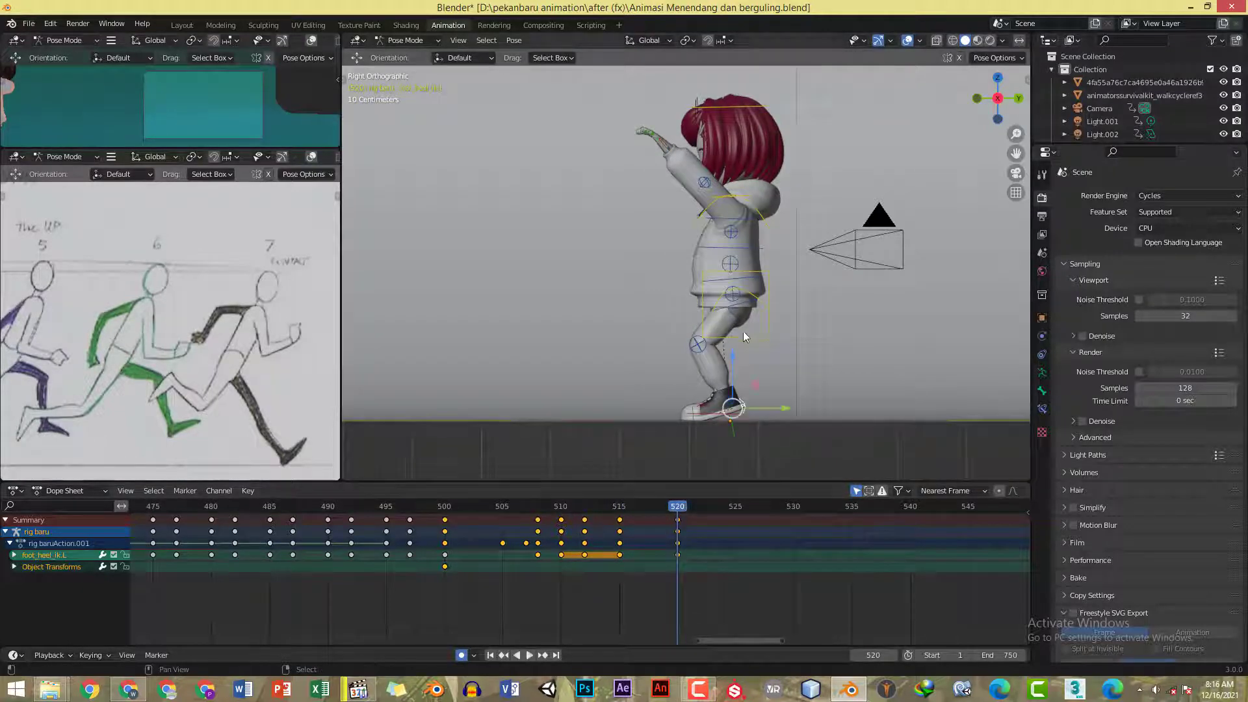
- Raise the torso, both hand IK and both foot IK controls together along Z at frame 520
left_click(752, 337)
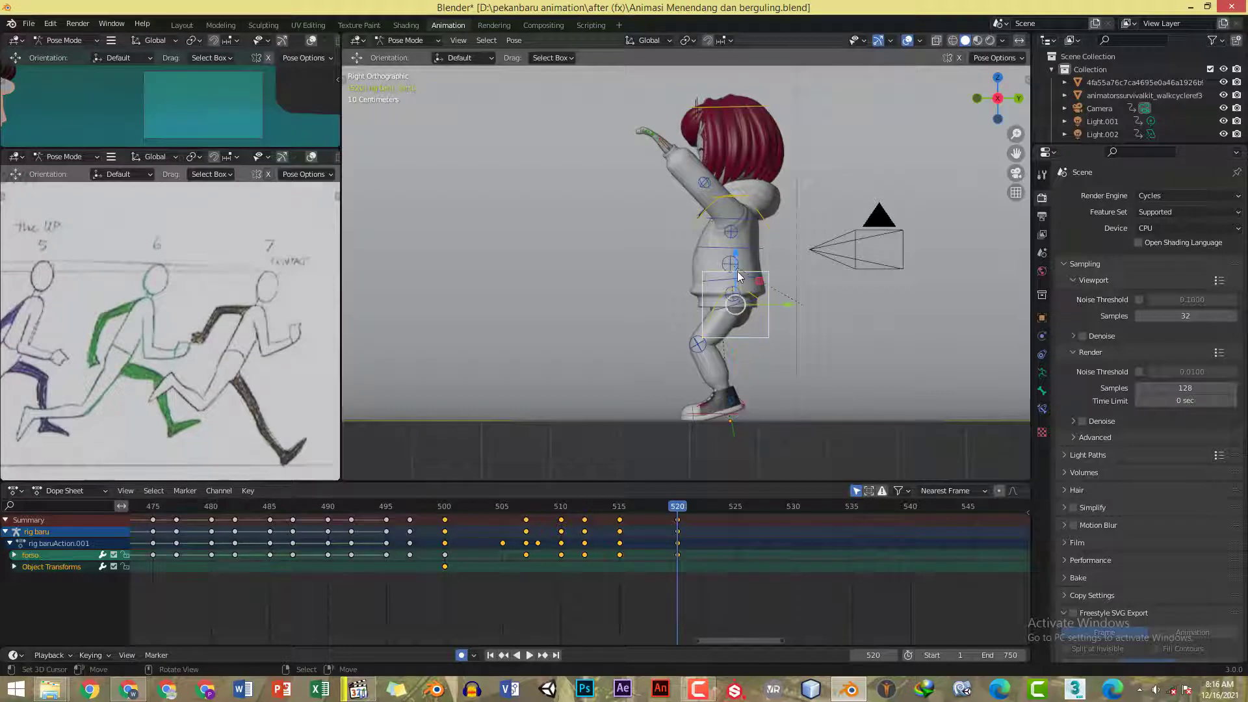
middle_click_drag(731, 262, 633, 151)
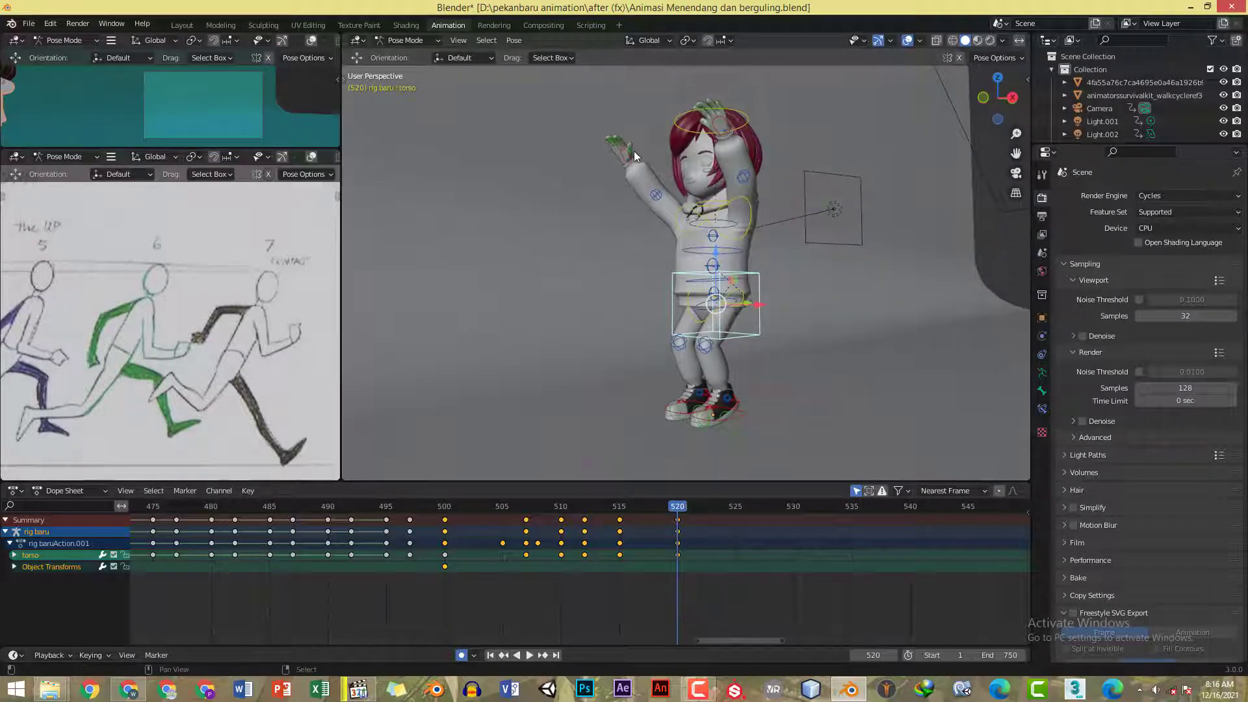
left_click(626, 155)
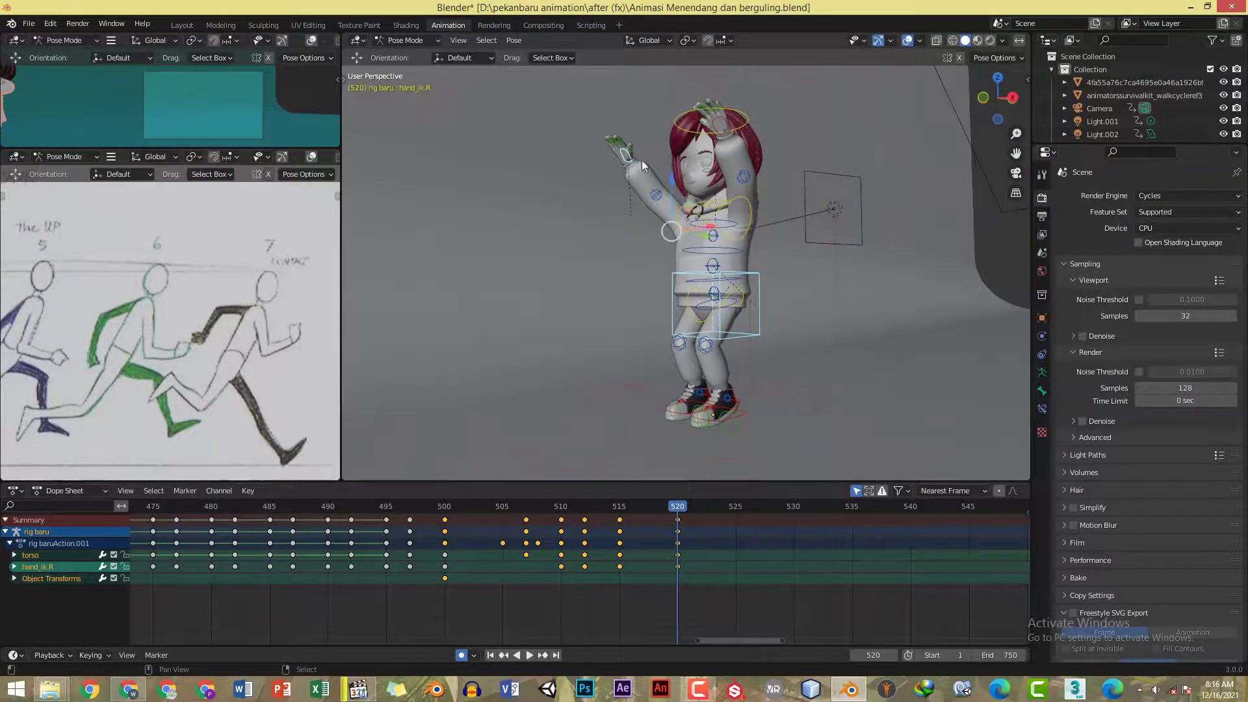
left_click(715, 122, "shift")
middle_click_drag(743, 363, 747, 263, "shift")
middle_click_drag(741, 306, 741, 327)
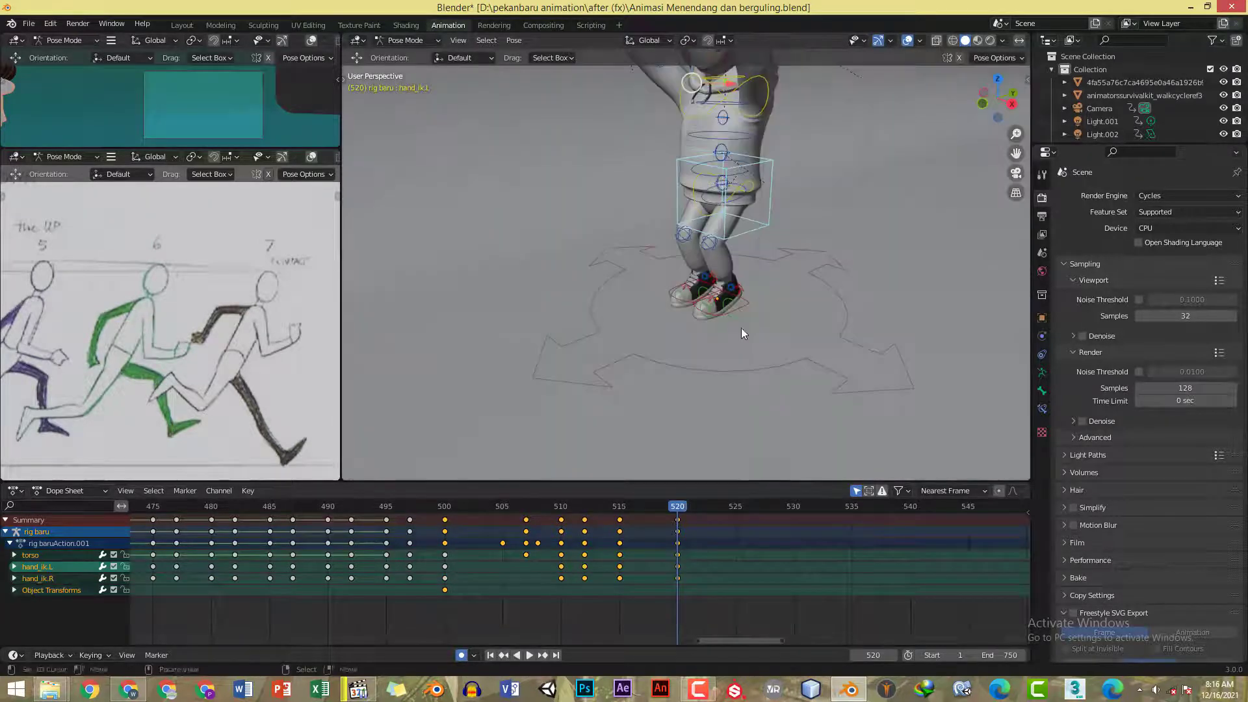
left_click(692, 314, "shift")
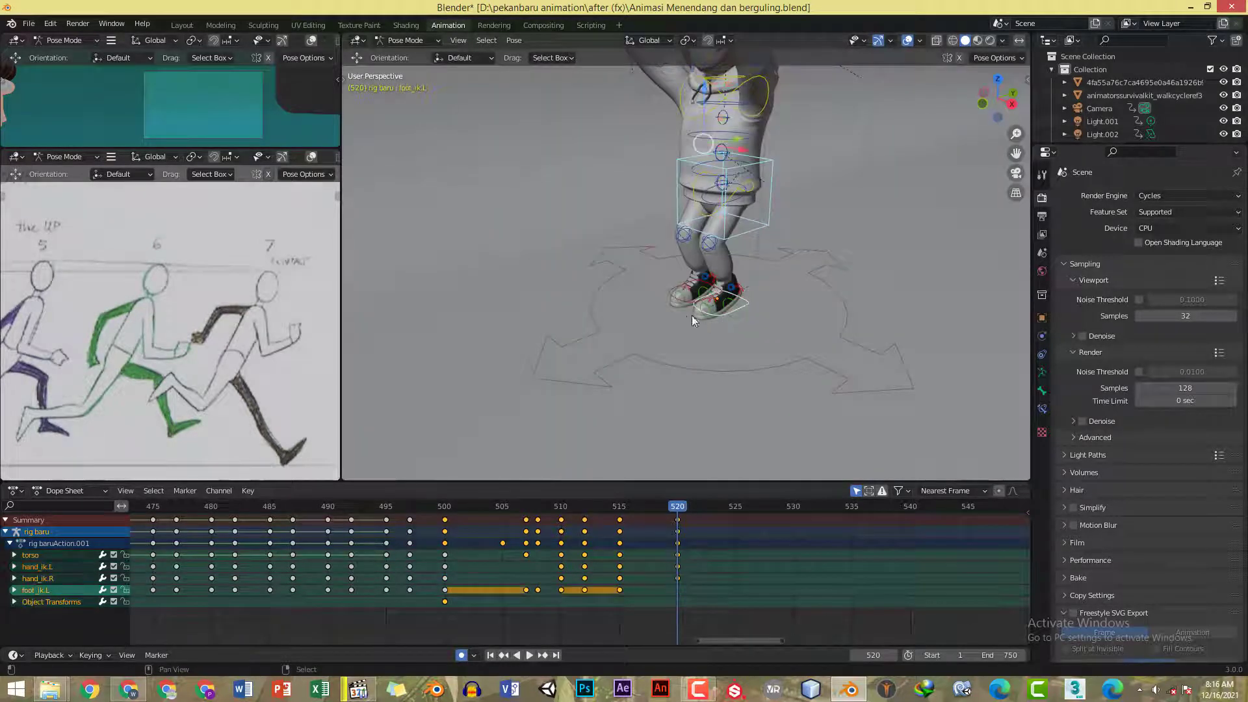
left_click(665, 287, "shift")
middle_click_drag(734, 260, 775, 297, "alt")
scroll(775, 298, "down", 2)
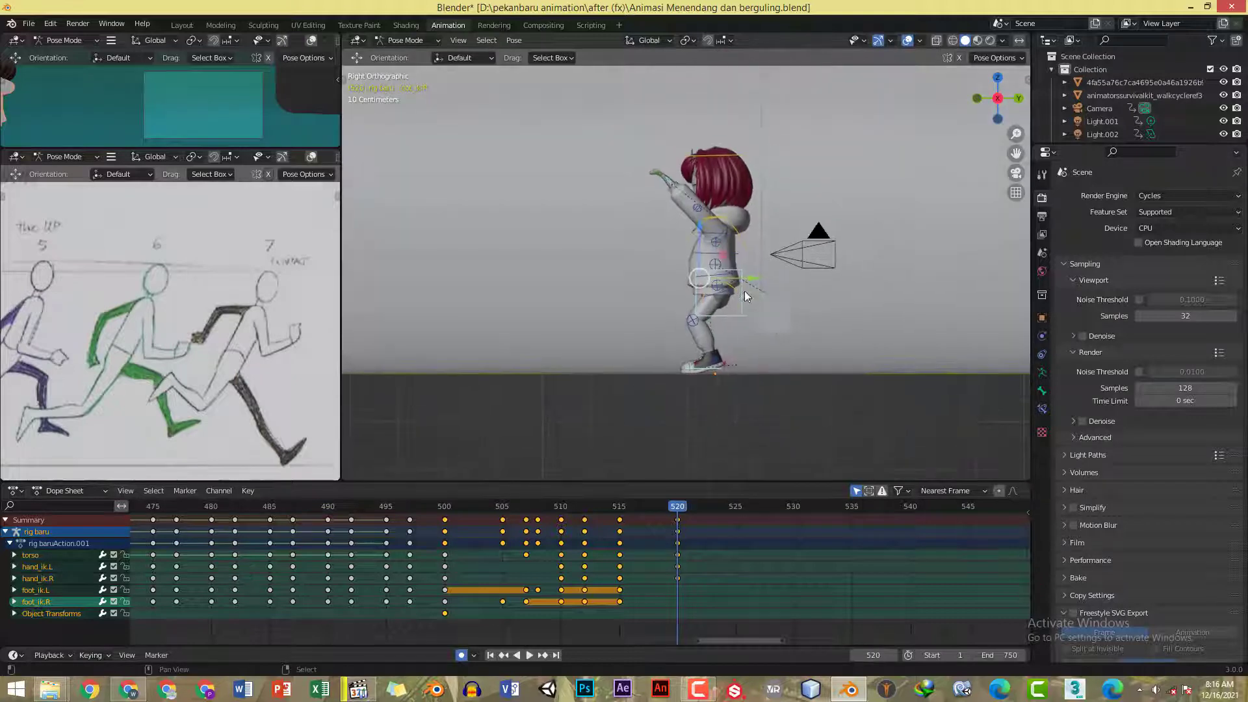
key("g")
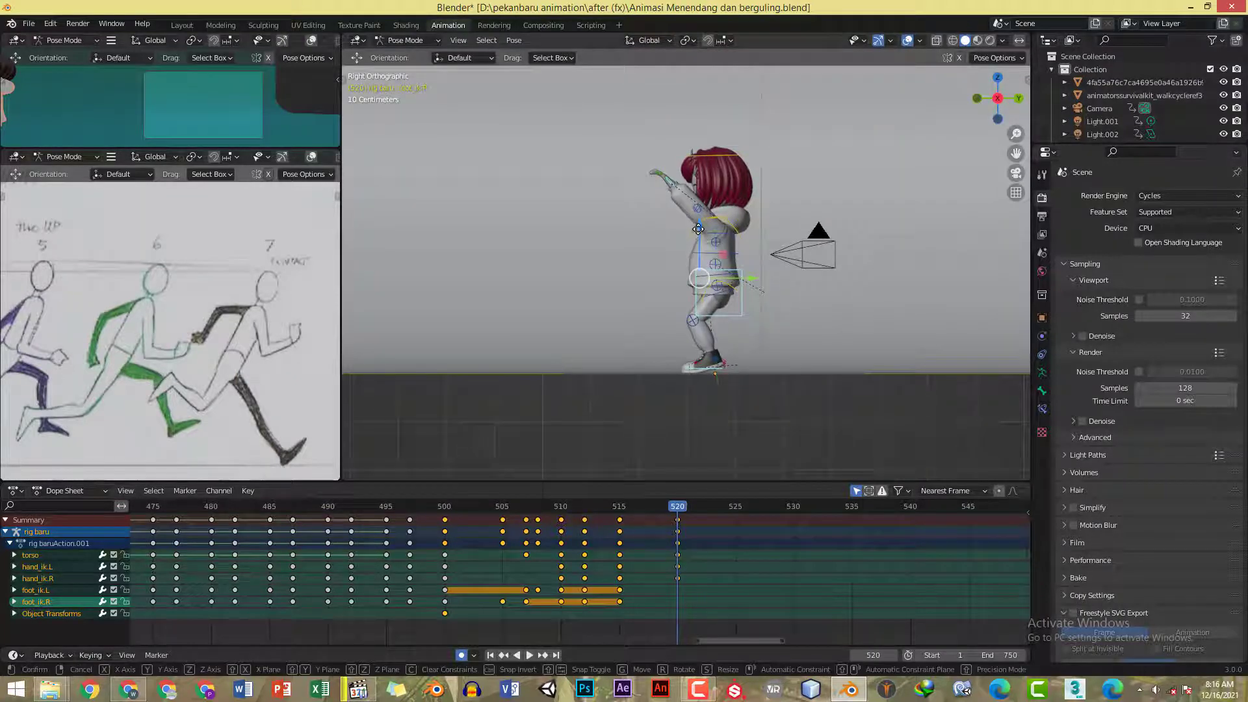
key("z")
left_click(698, 227)
- Lower the selected torso, hand and foot controls slightly along Z so the toes sit closer to the ground
scroll(720, 306, "up", 4)
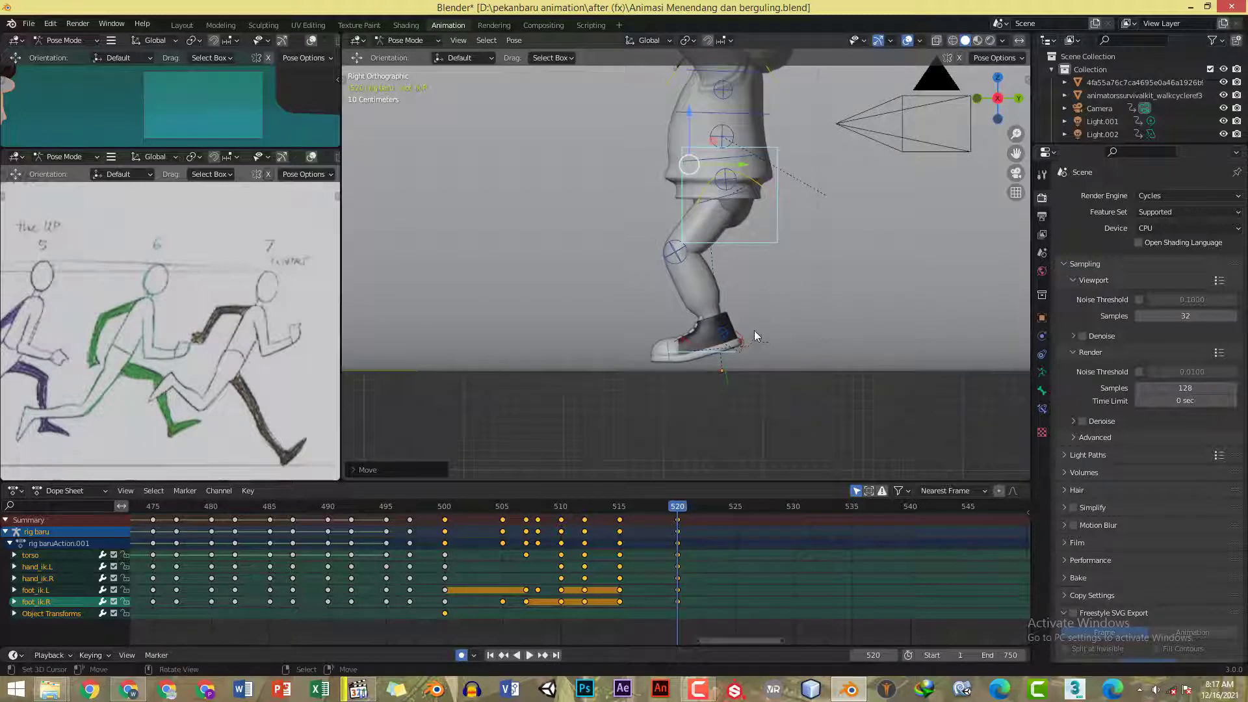
key("g")
key("z")
left_click(763, 327)
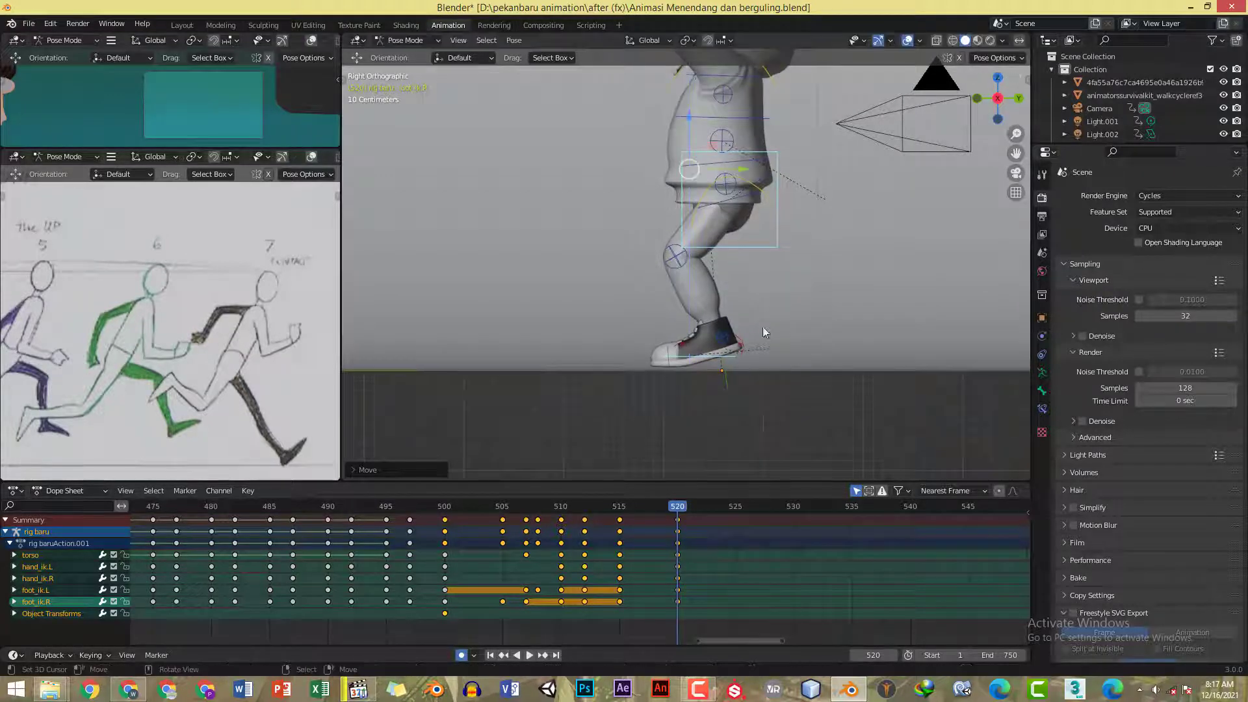
- Inspect the left foot and compare the side-view pose at frame 520 with the arms-overhead pose in backflip.mp4
left_click(725, 354)
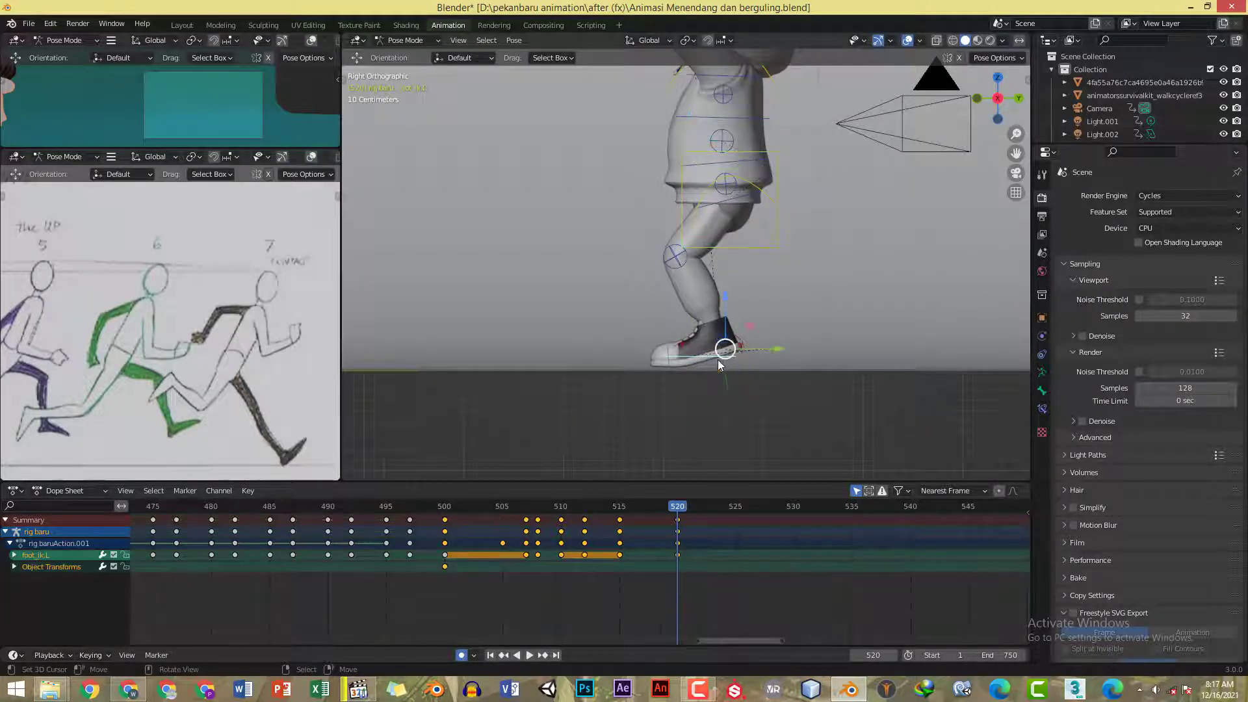
scroll(743, 212, "down", 3)
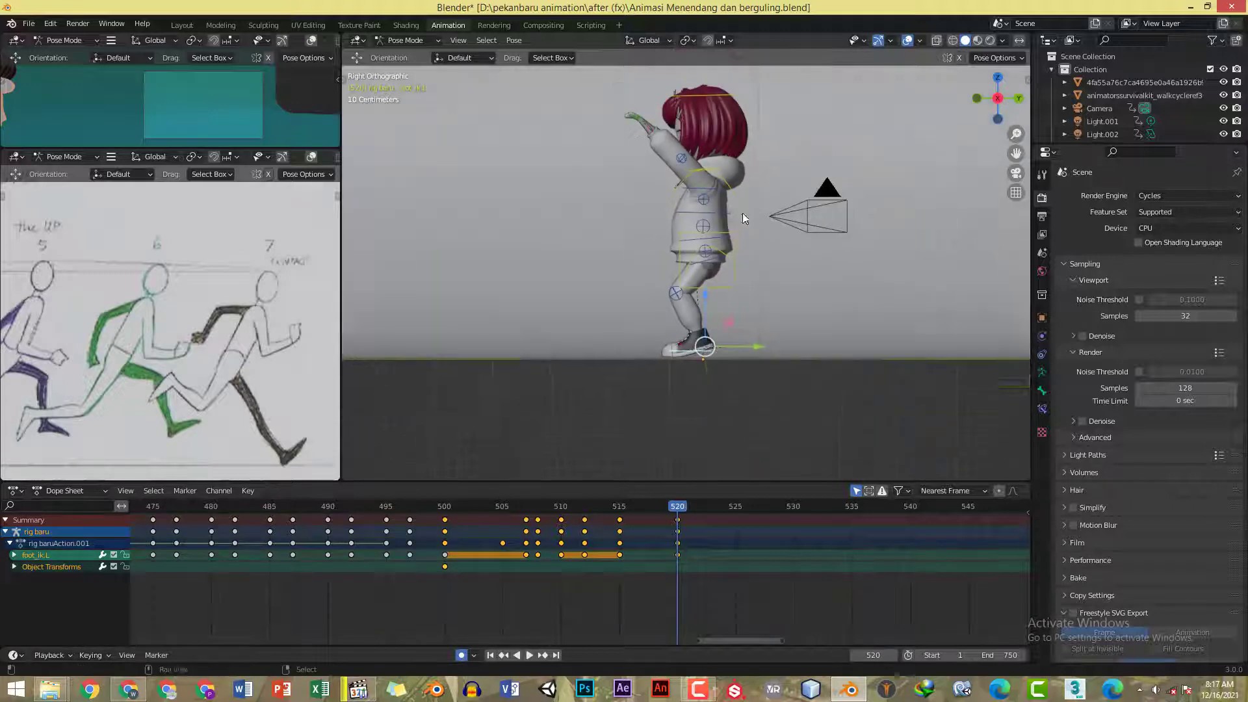
middle_click_drag(742, 212, 725, 257)
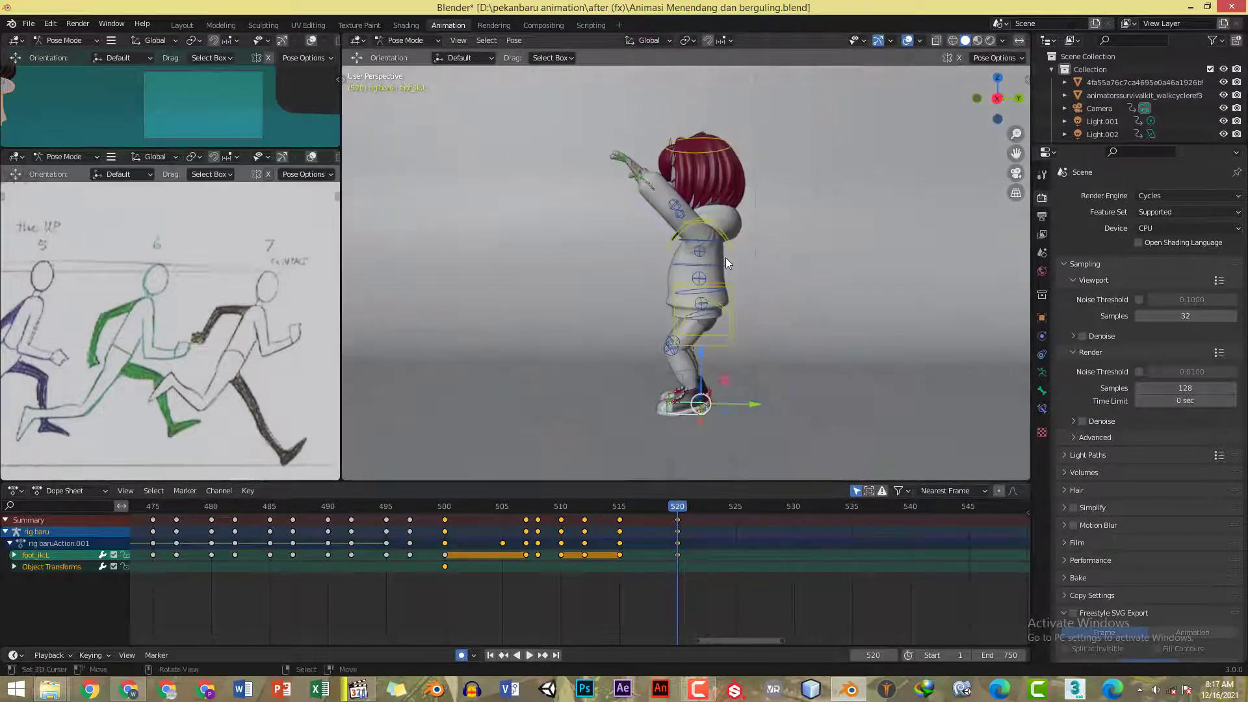
key("KP_3")
scroll(733, 263, "up", 2)
key("alt+Tab")
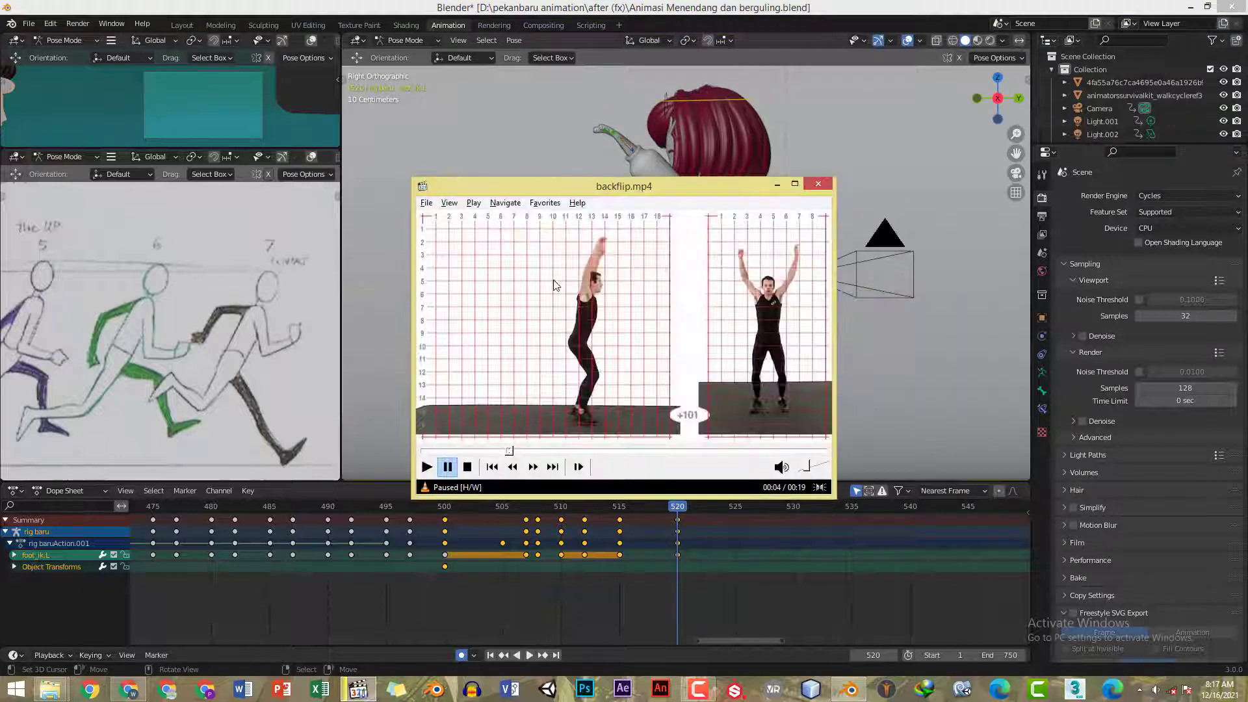
key("alt+Tab")
- Move the left hand IK control back beside the head at frame 520 and check it against backflip.mp4
middle_click_drag(747, 247, 750, 266, "shift")
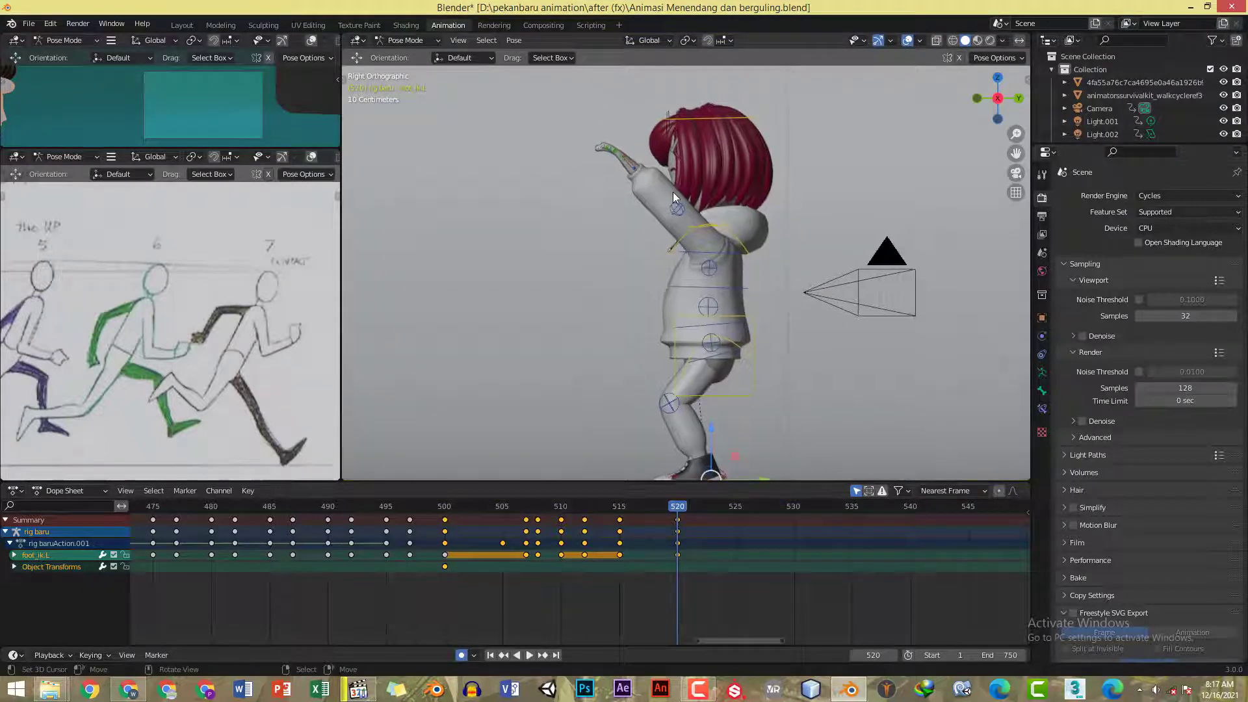
left_click(626, 161)
key("r")
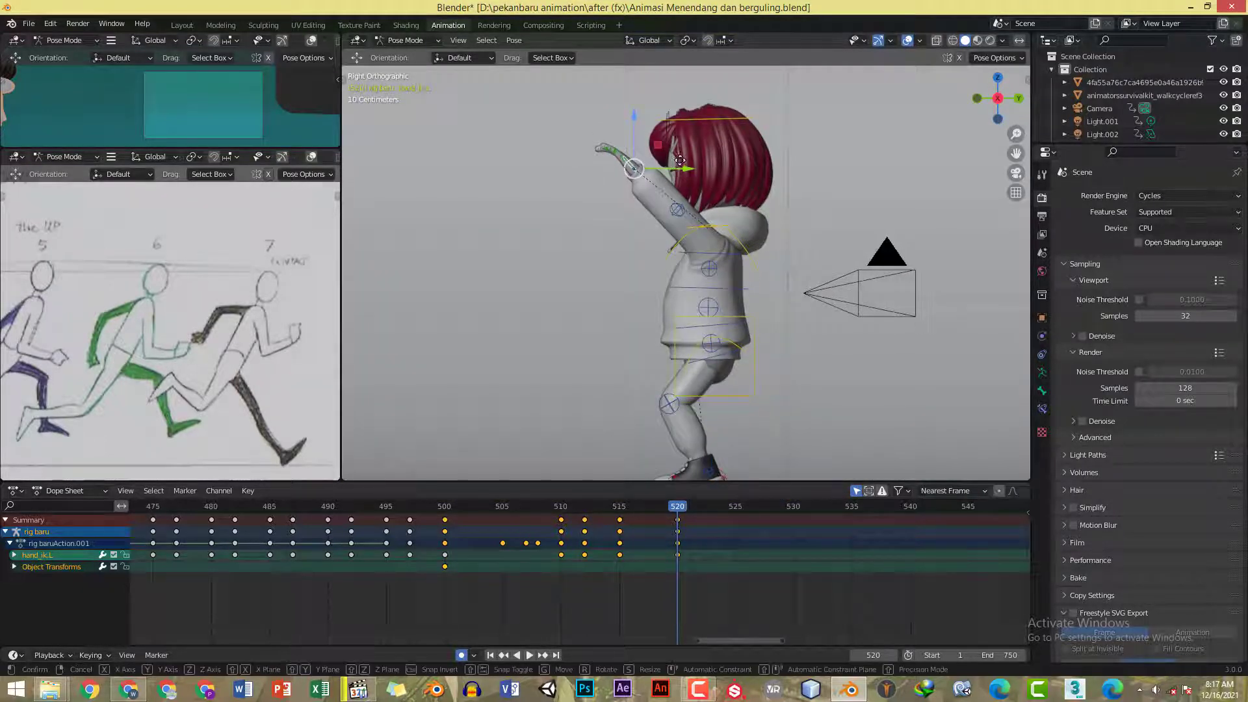
left_click(742, 147)
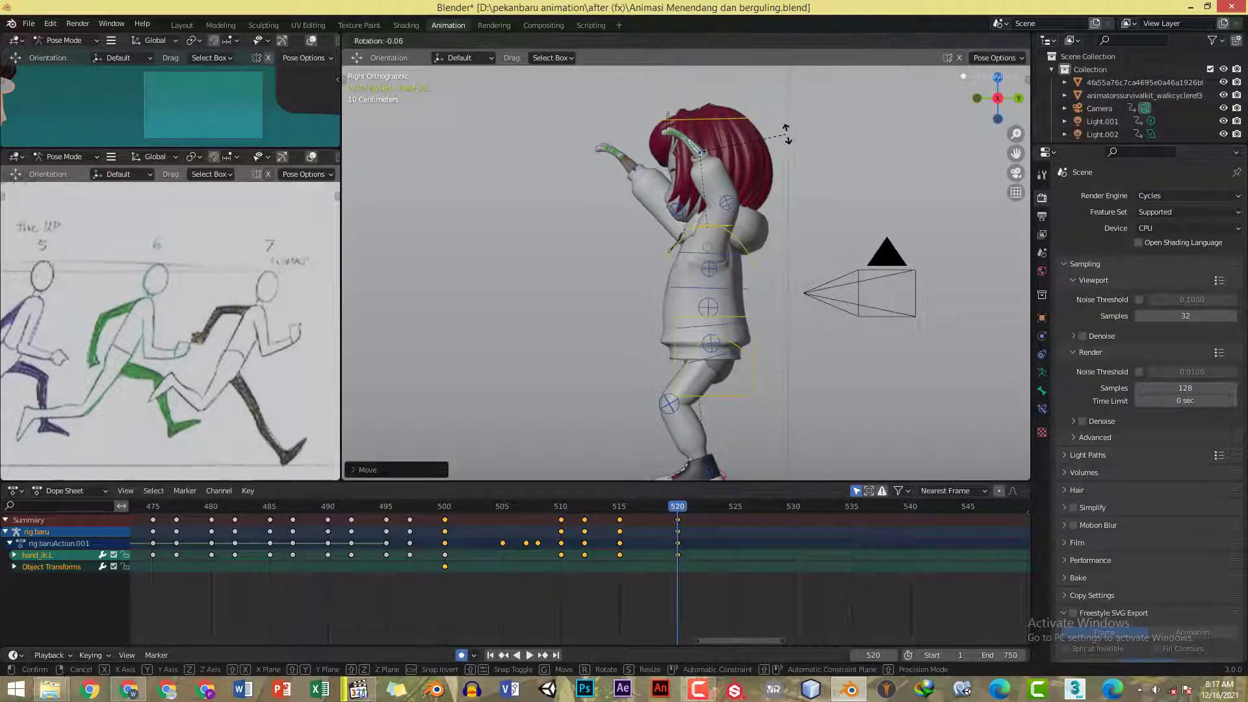
key("alt+Tab")
key("alt+Tab")
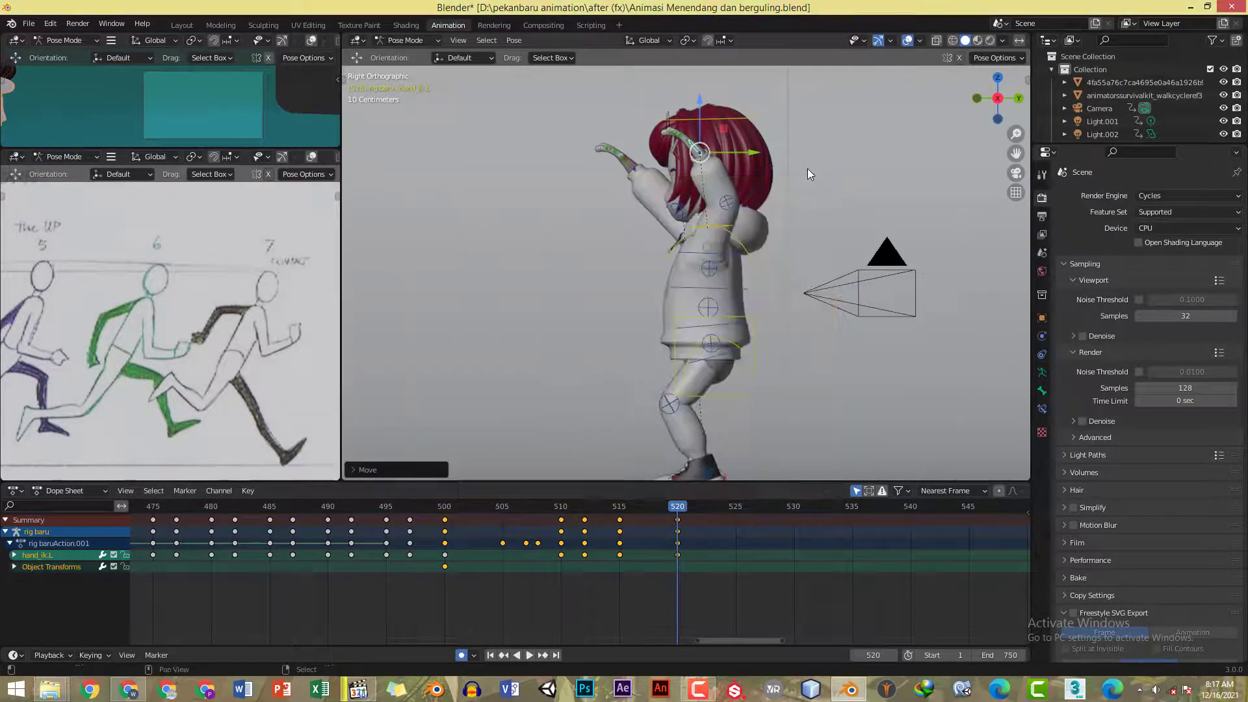
- Move the left hand IK control about 0.28 m up and back, rotate it about 44°, and compare with backflip.mp4
key("g")
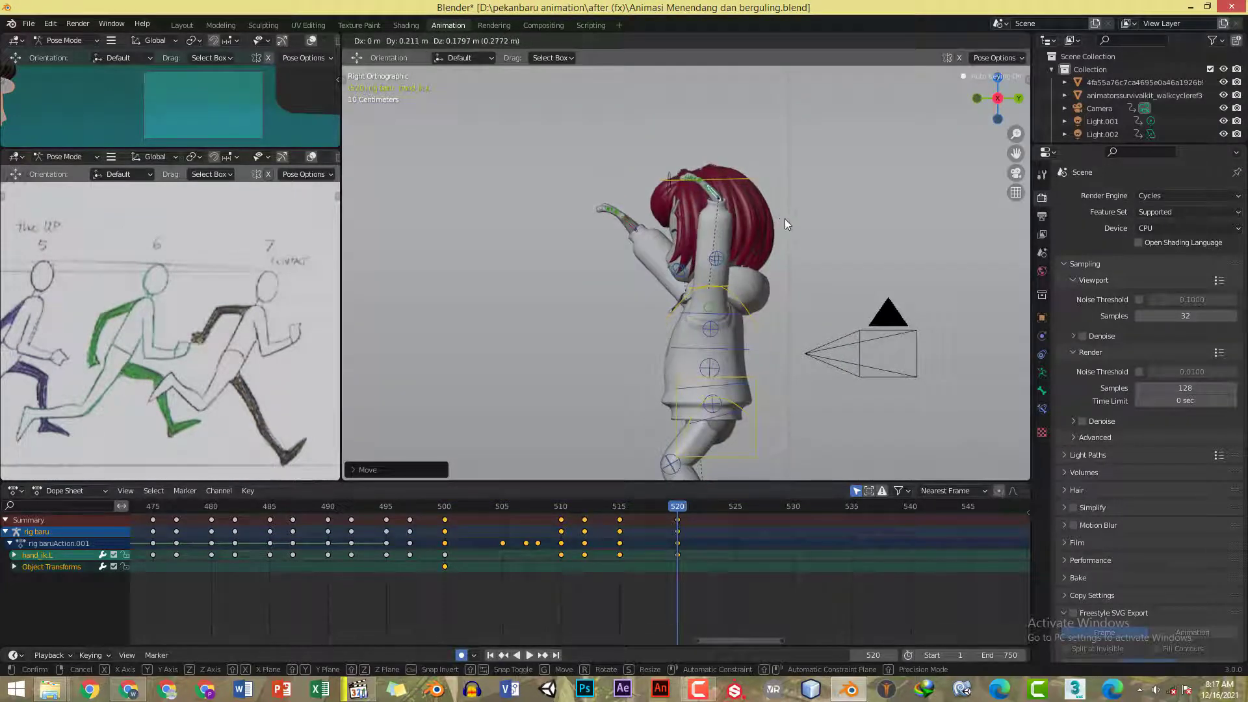
left_click(811, 204)
key("r")
left_click(809, 297)
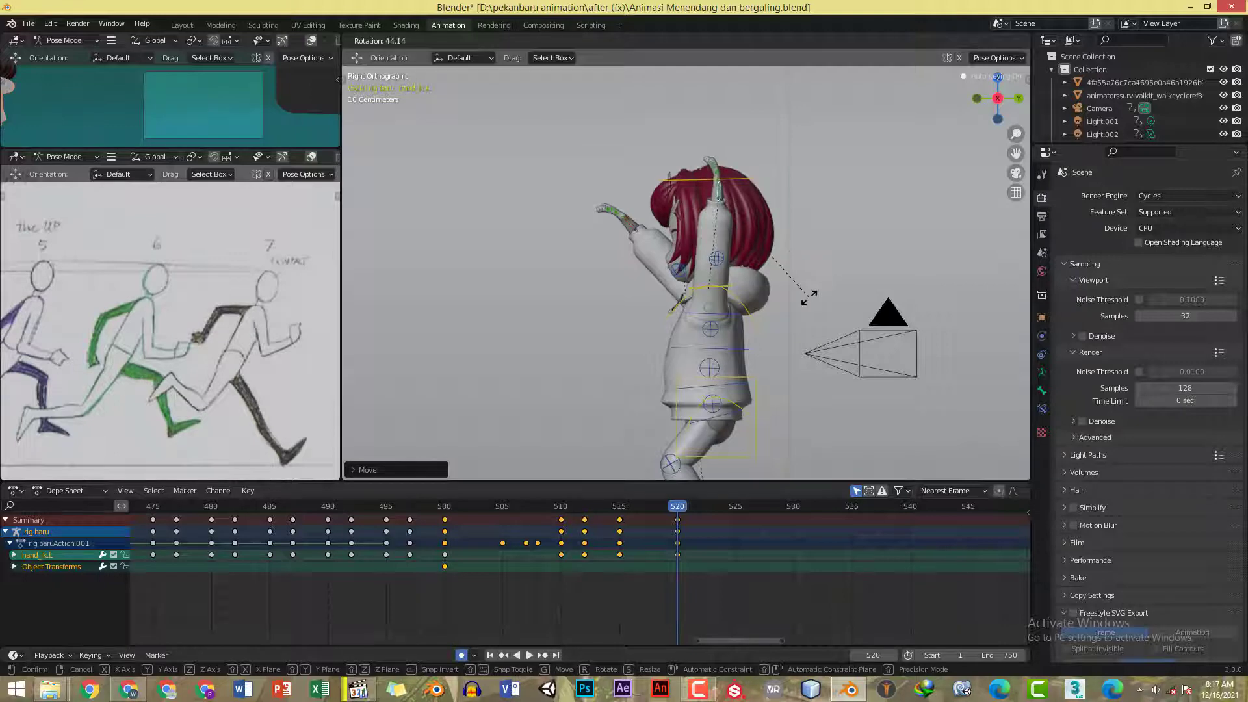
key("alt+Tab")
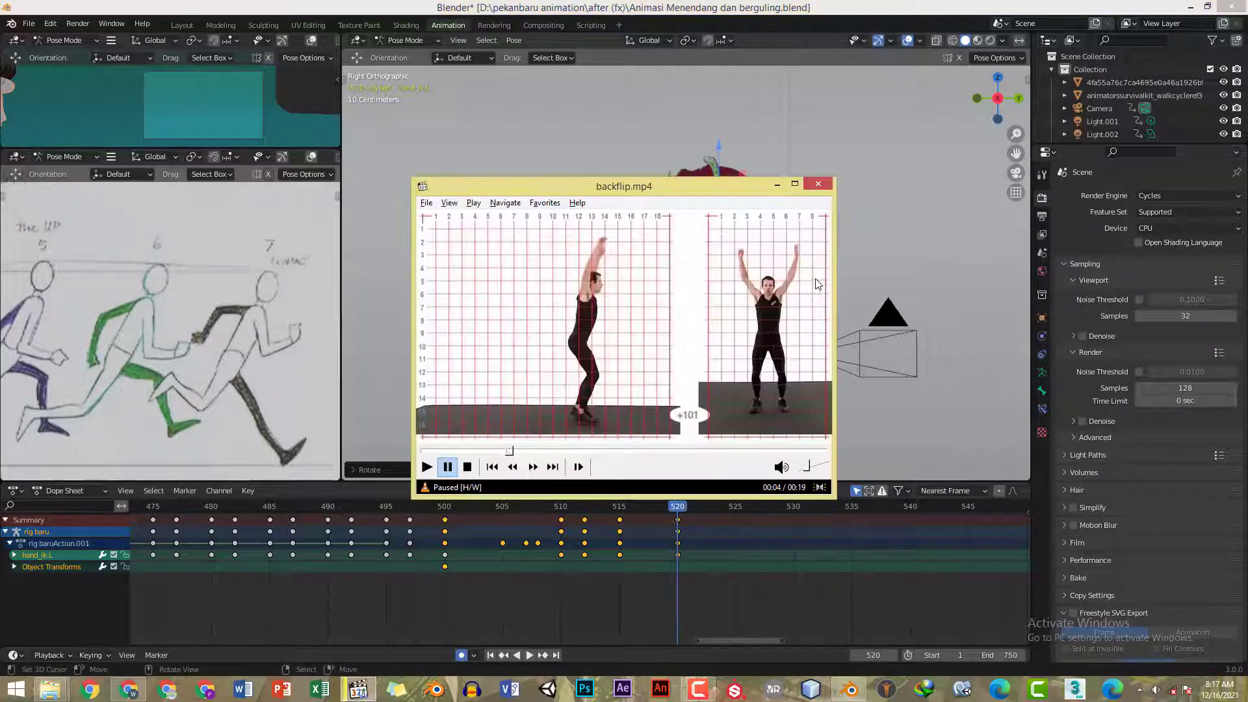
key("alt+Tab")
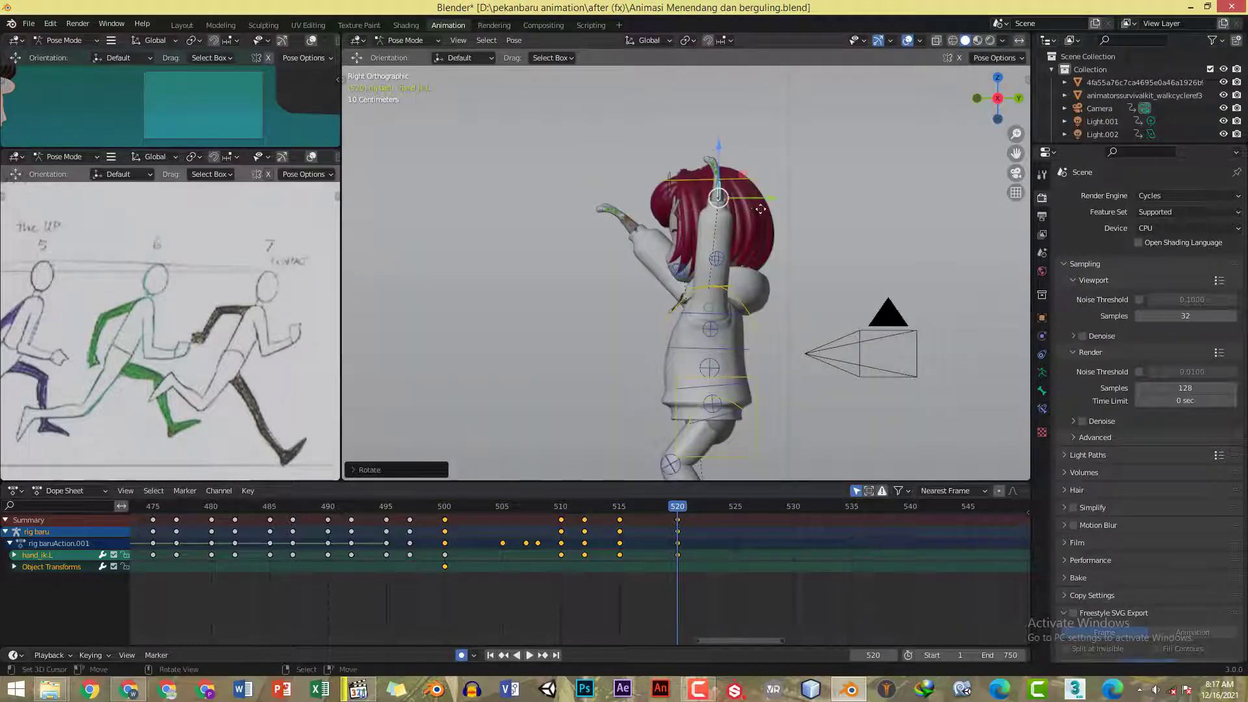
- Shift the left hand control forward about 0.22 m, rotate it about -12°, and paste the mirrored pose onto the right hand
key("g")
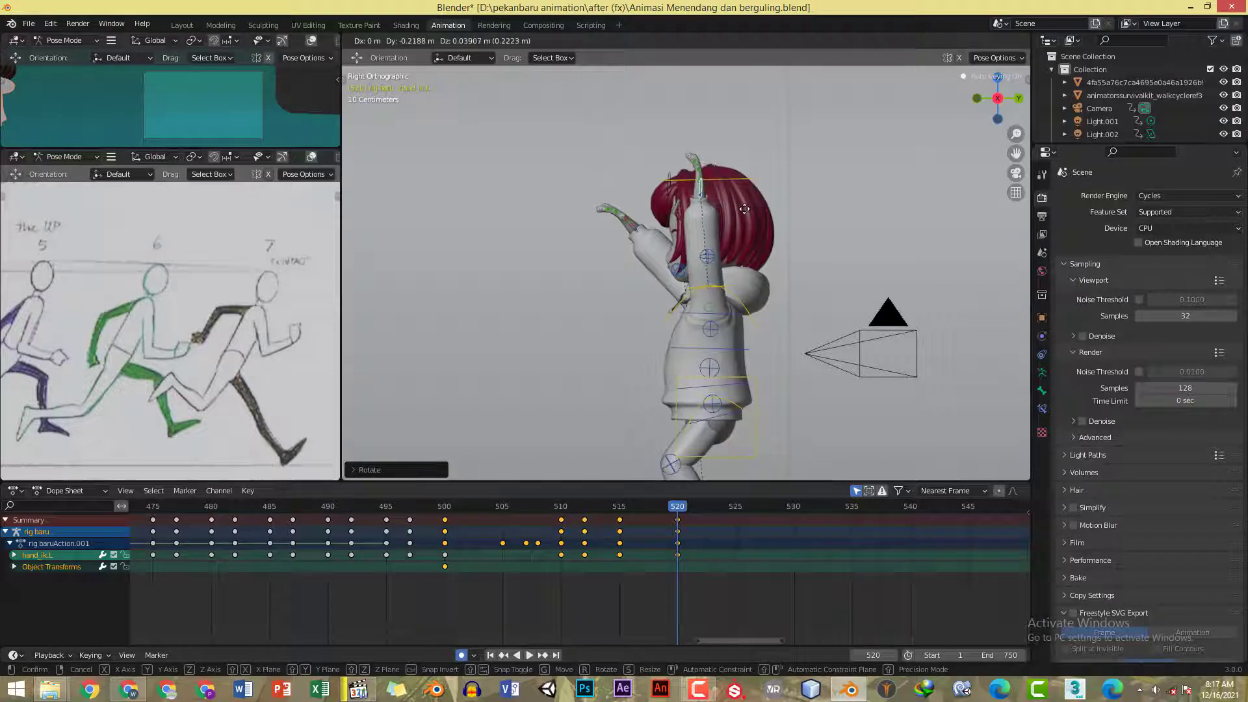
left_click(760, 208)
key("r")
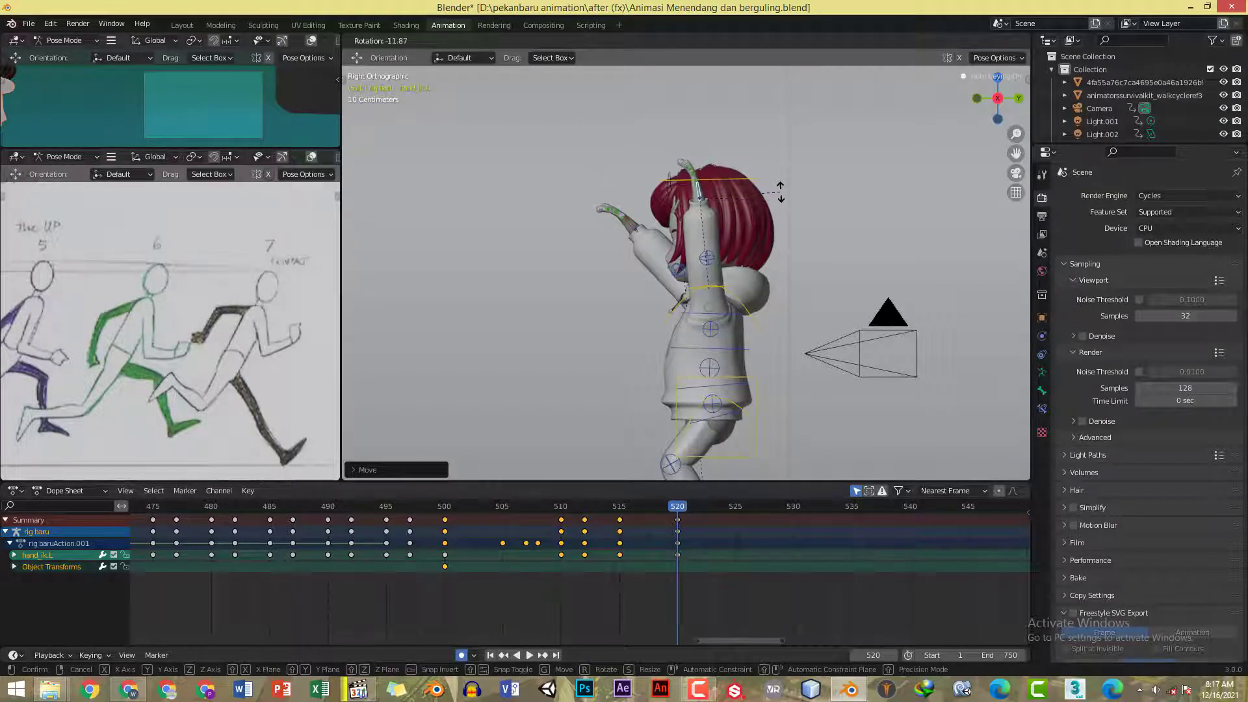
left_click(780, 194)
key("ctrl+c")
key("ctrl+v")
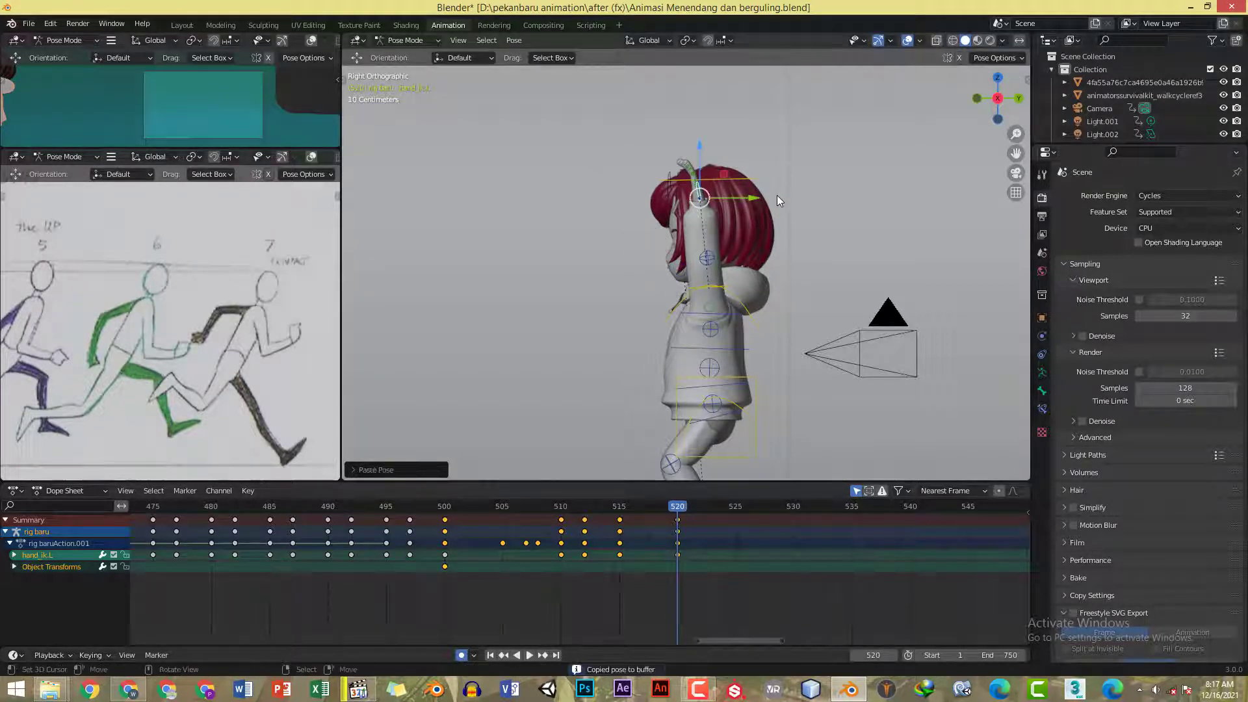
- Compare the arms in front view with backflip.mp4, then trackball-rotate the left hand control by about 4° and 38°
key("KP_1")
key("alt+Tab")
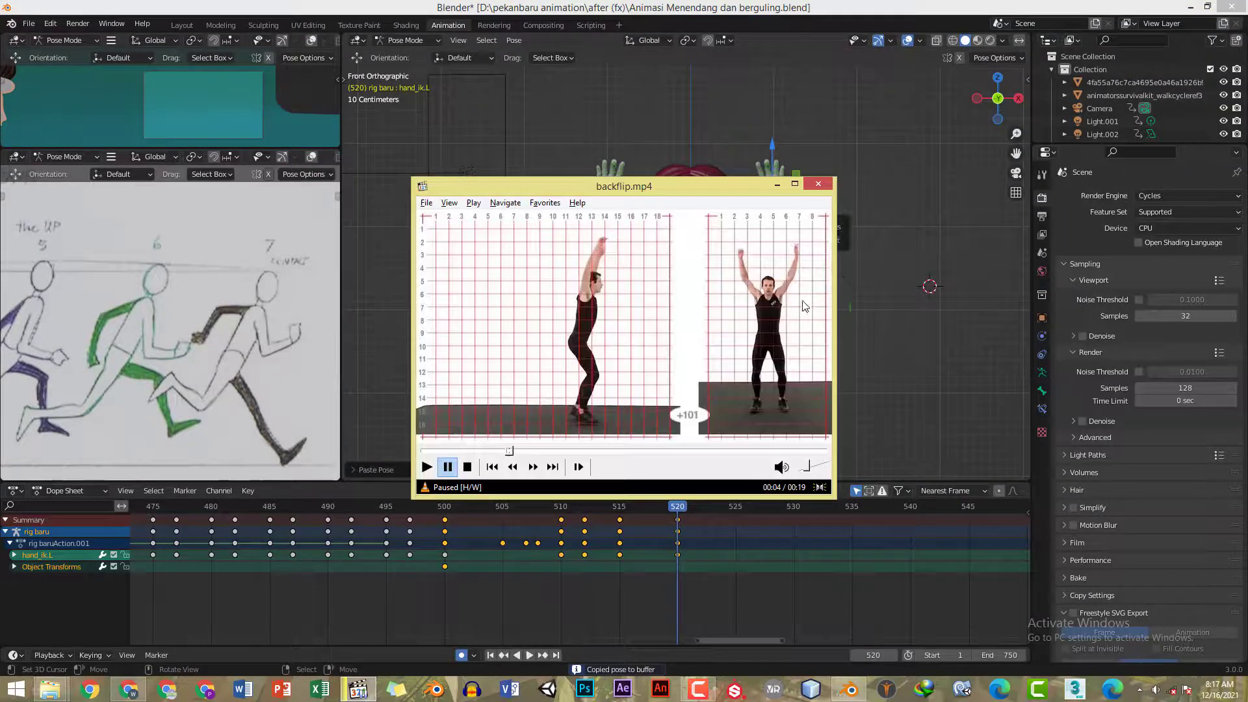
key("alt+Tab")
key("alt+Tab")
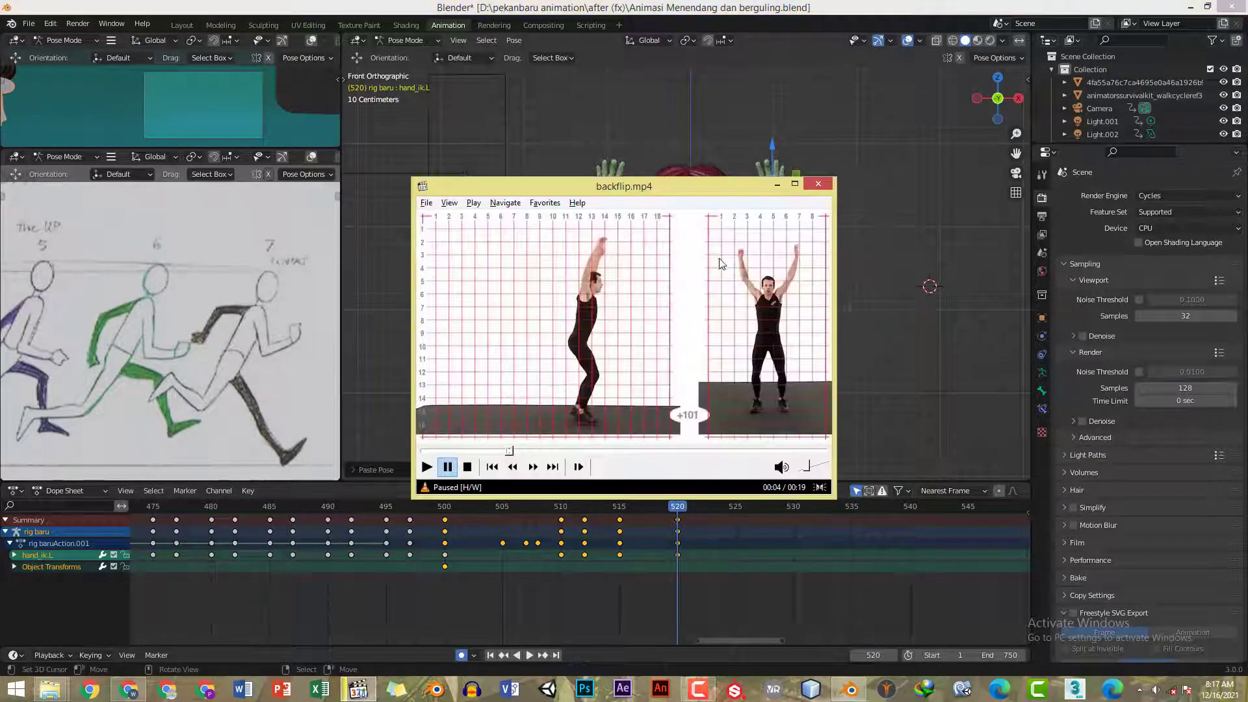
key("alt+Tab")
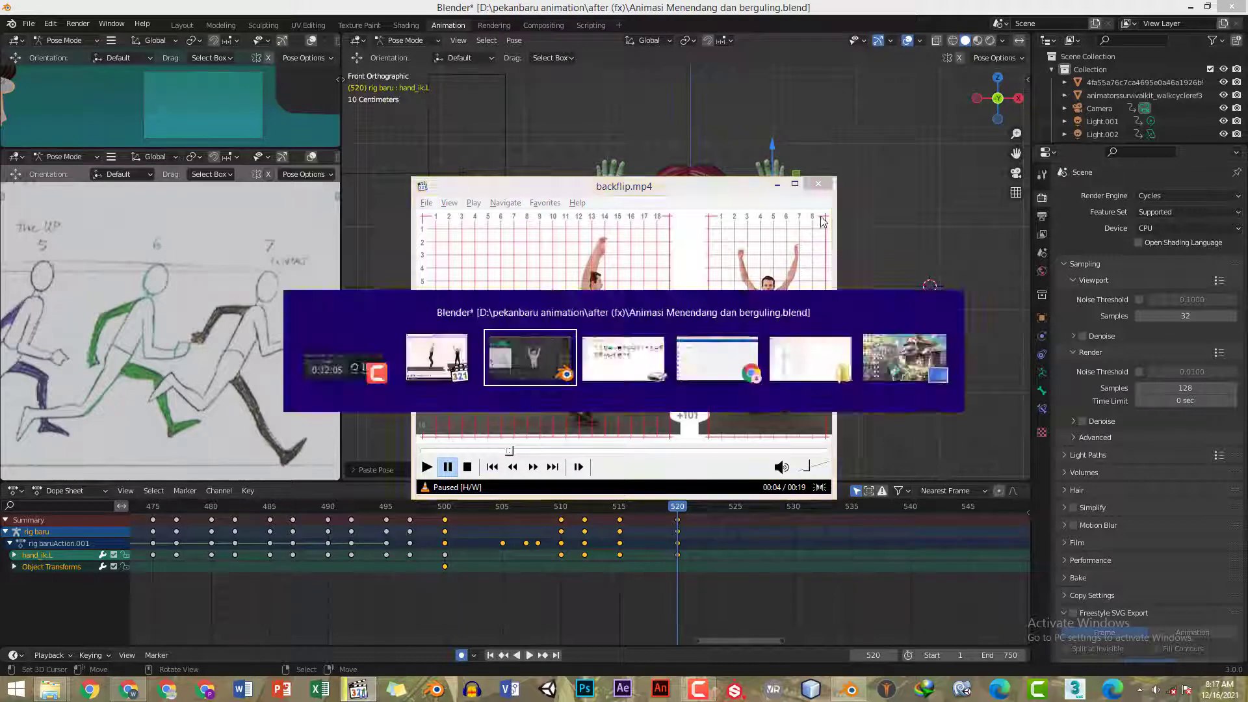
key("r")
key("r")
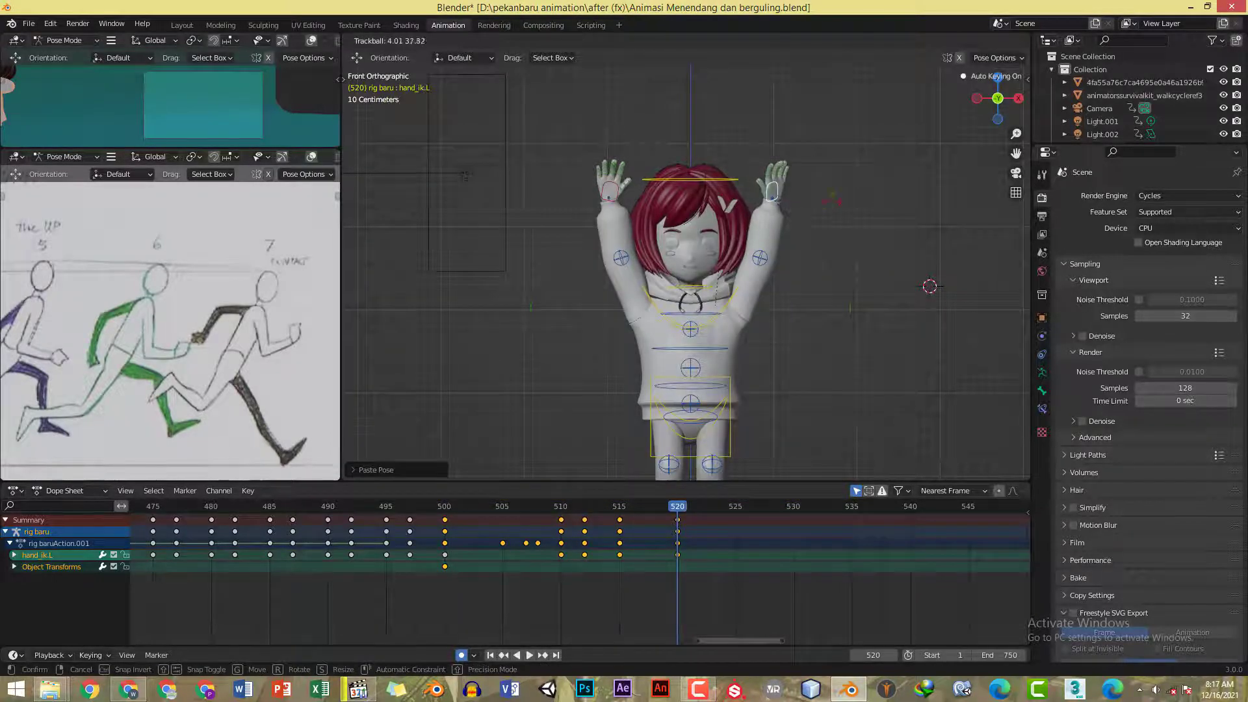
left_click(828, 201)
- Fine-tune the left hand's rotation in side view and paste its mirrored pose onto the right hand at frame 520
key("KP_3")
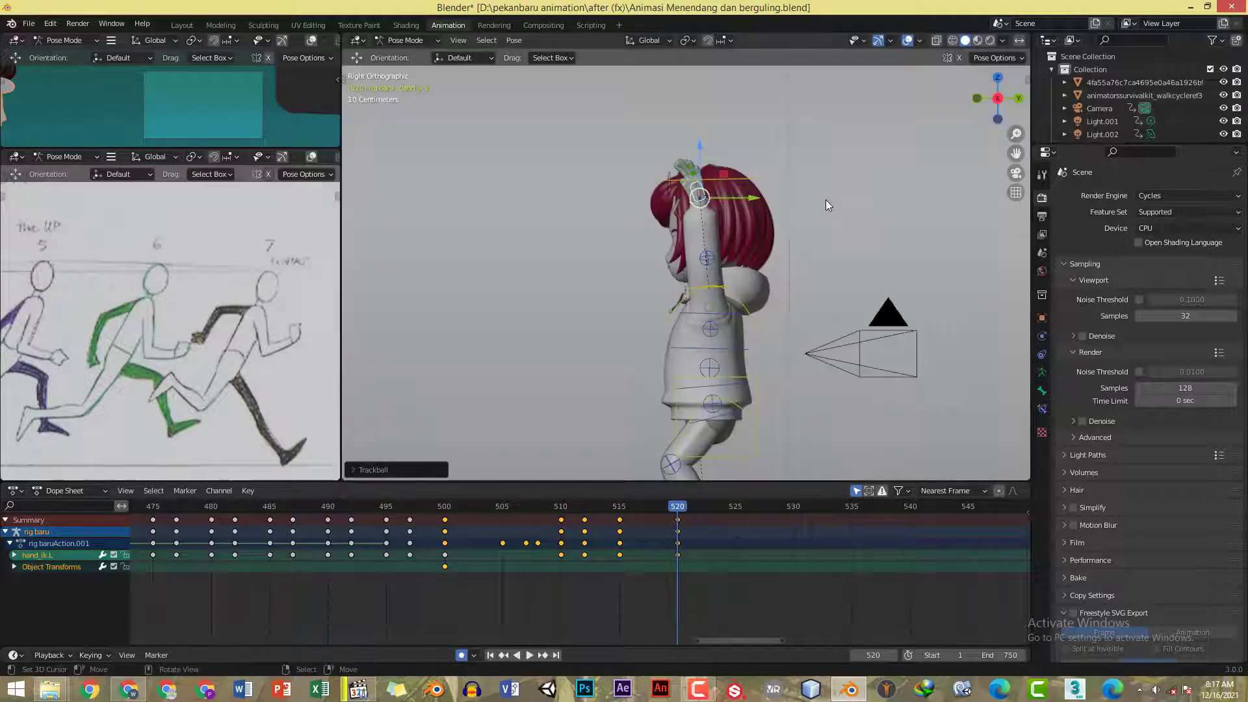
key("r")
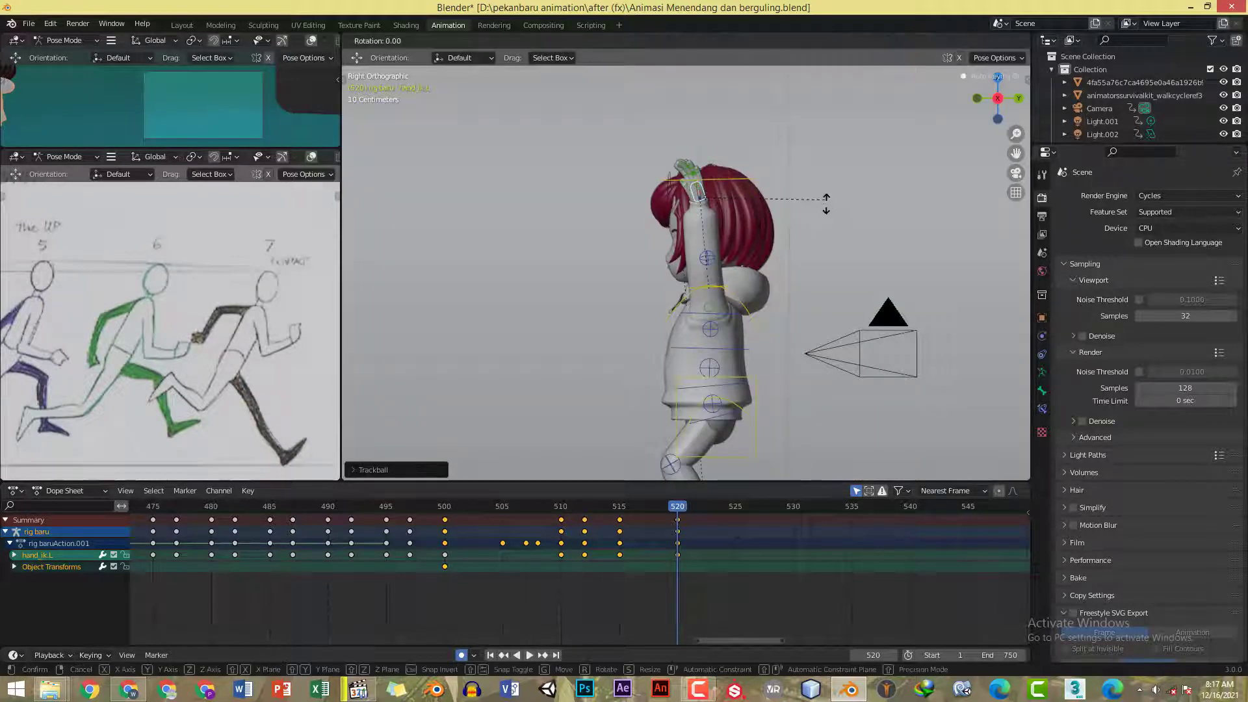
left_click(825, 204)
key("ctrl+c")
key("ctrl+shift+v")
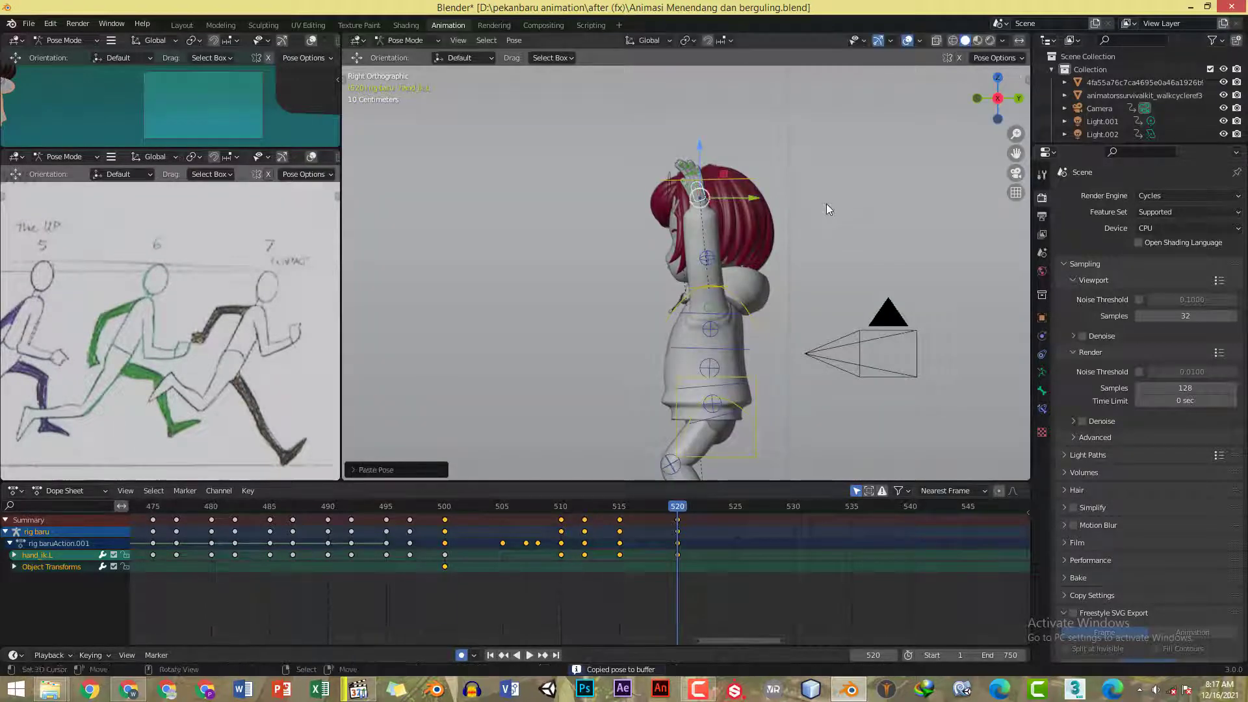
- Save the file and play back the raised-arm motion around frame 520 in front view
key("KP_1")
key("ctrl+s")
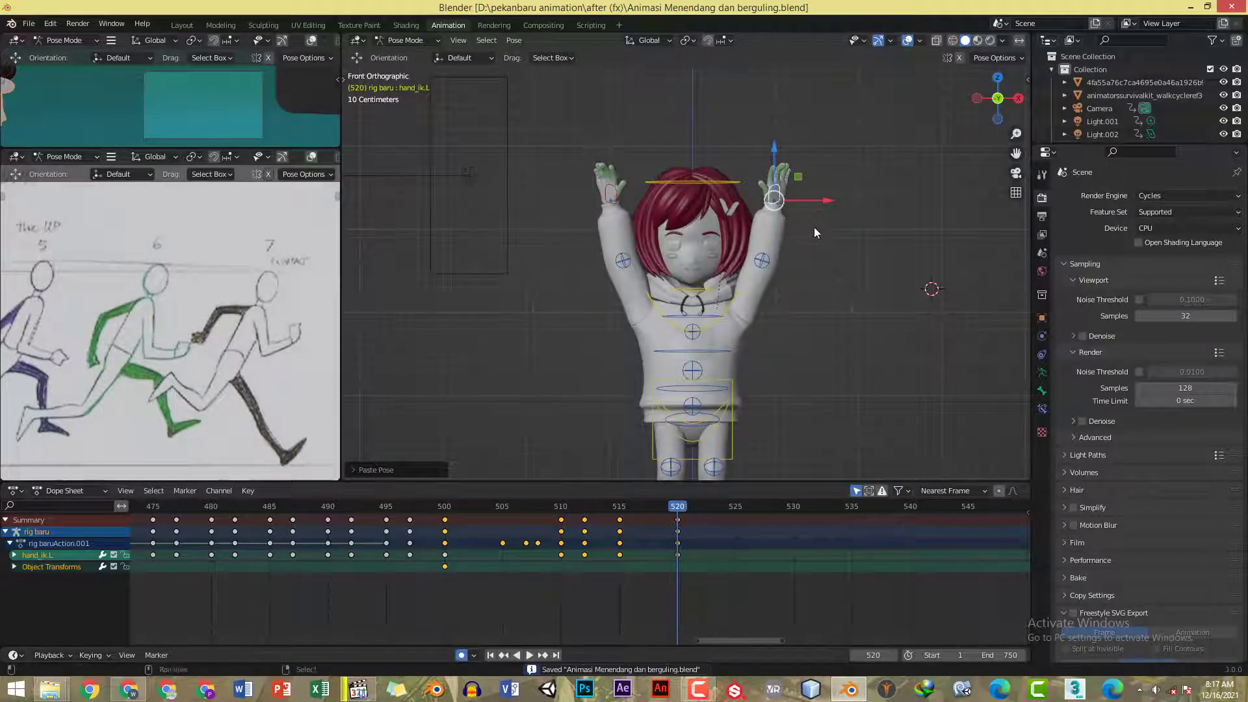
middle_click_drag(814, 227, 821, 196, "shift")
scroll(812, 243, "down", 2)
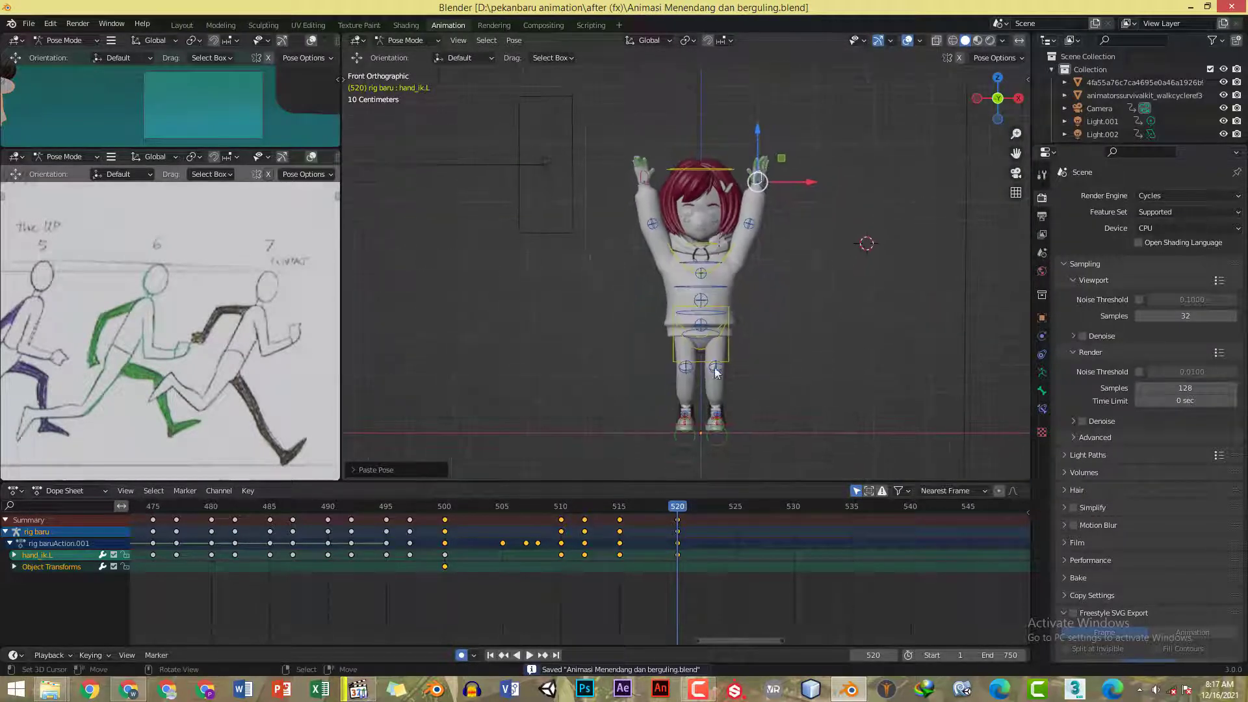
key("ctrl+shift+space")
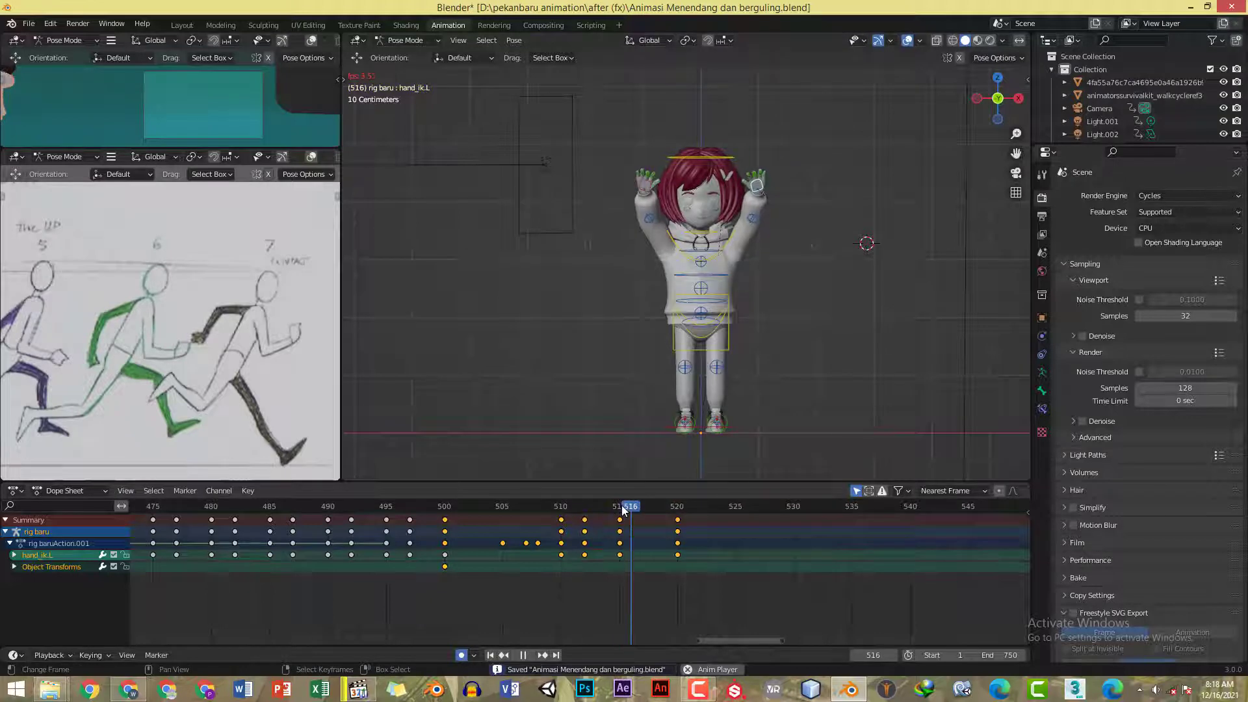
key("space")
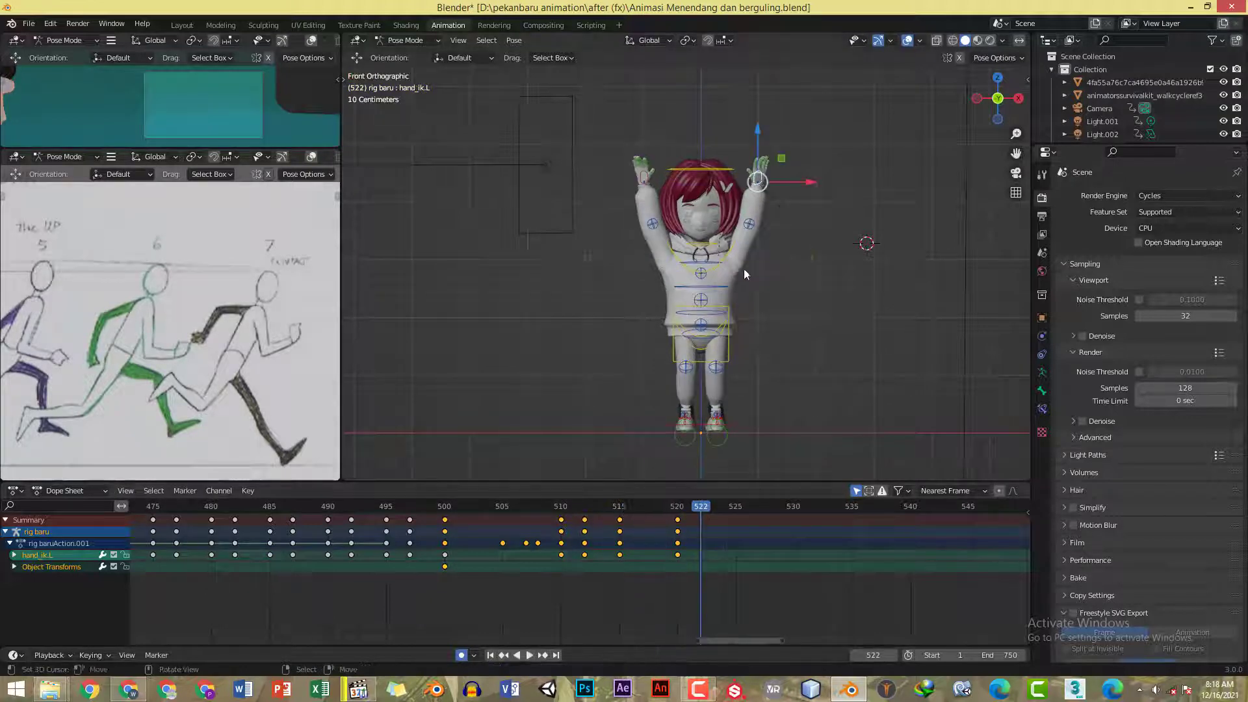
- Play the animation from frame 510 in side view and compare the pose with backflip.mp4
key("KP_3")
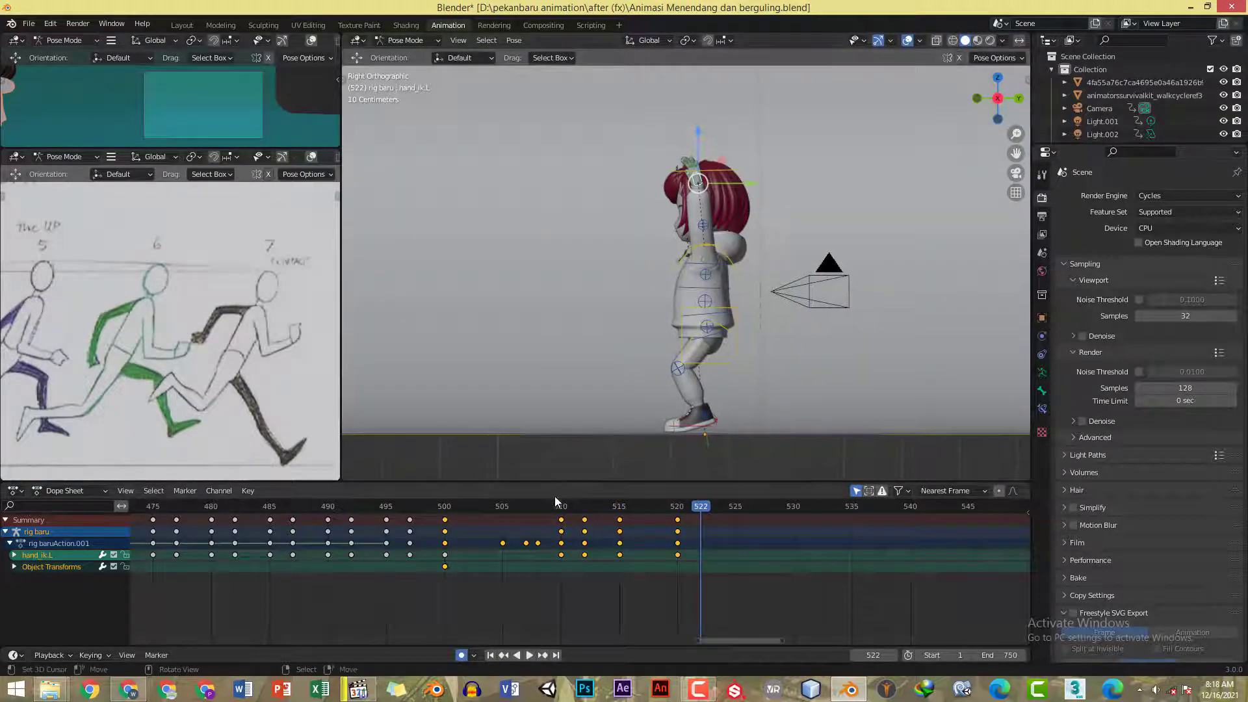
left_click(560, 508)
key("space")
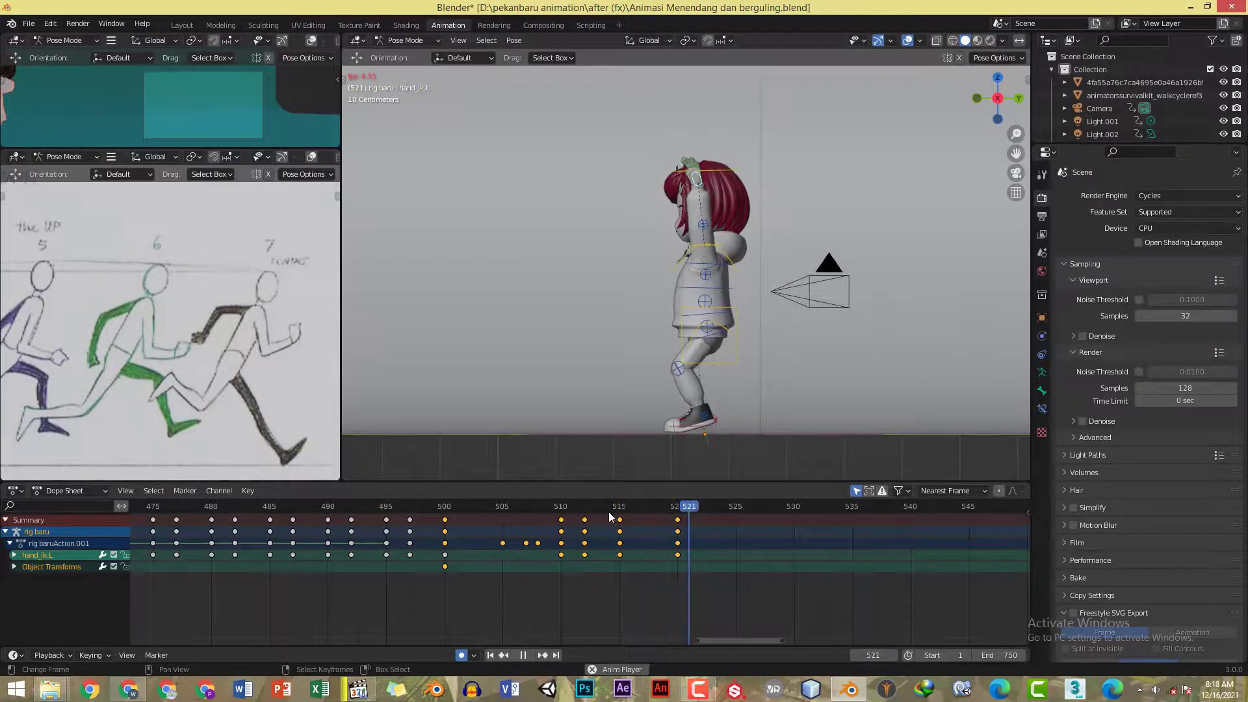
key("space")
key("alt+Tab")
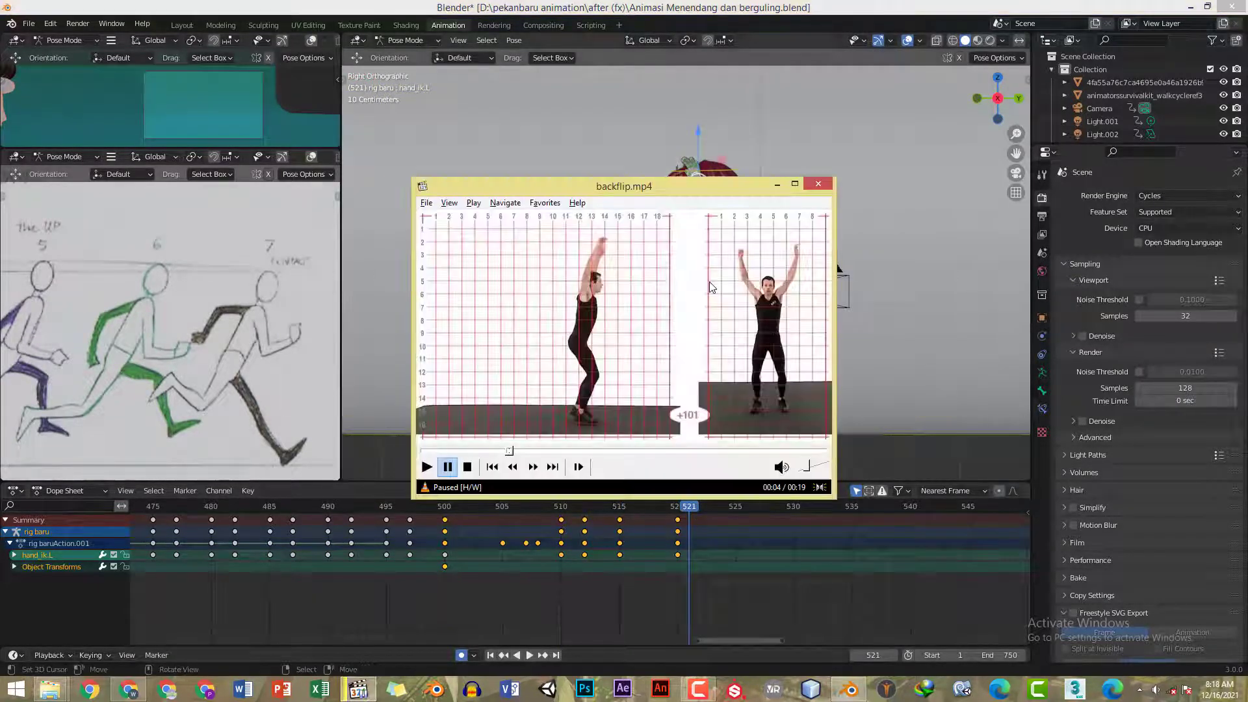
key("alt+Tab")
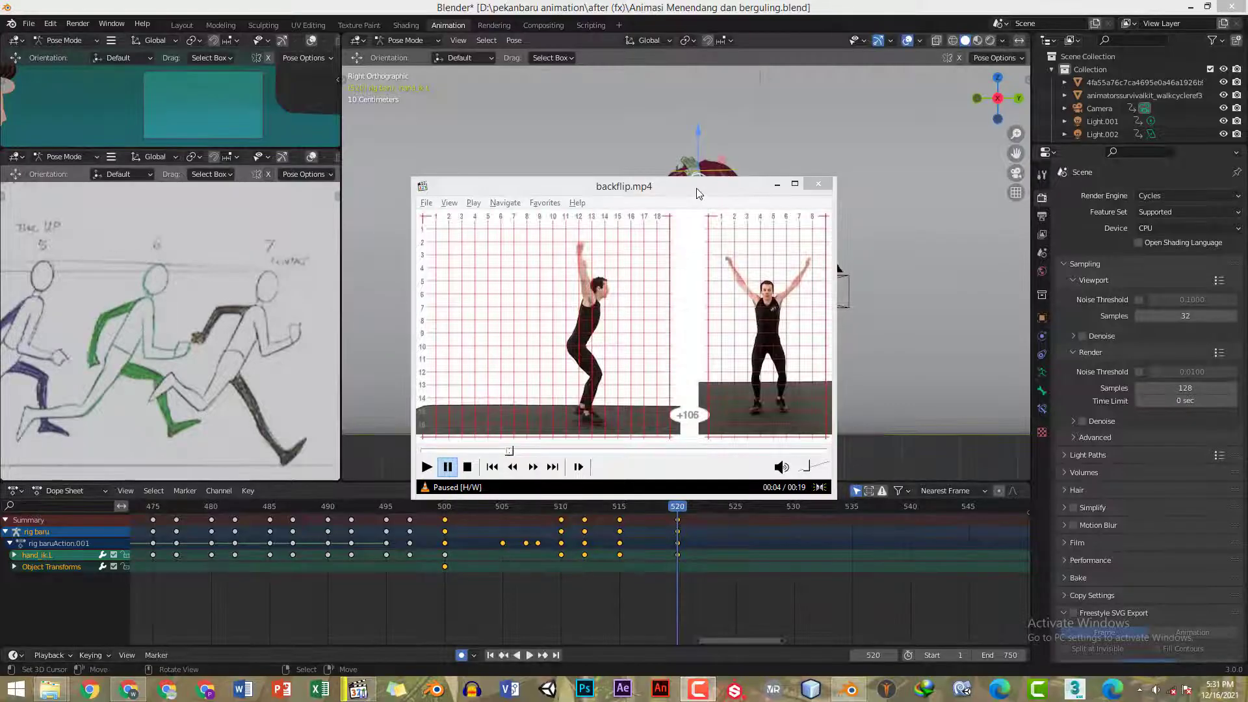
- Advance backflip.mp4 to the deep crouch with the arms swung back, pause there, and return to Blender
left_click(696, 187)
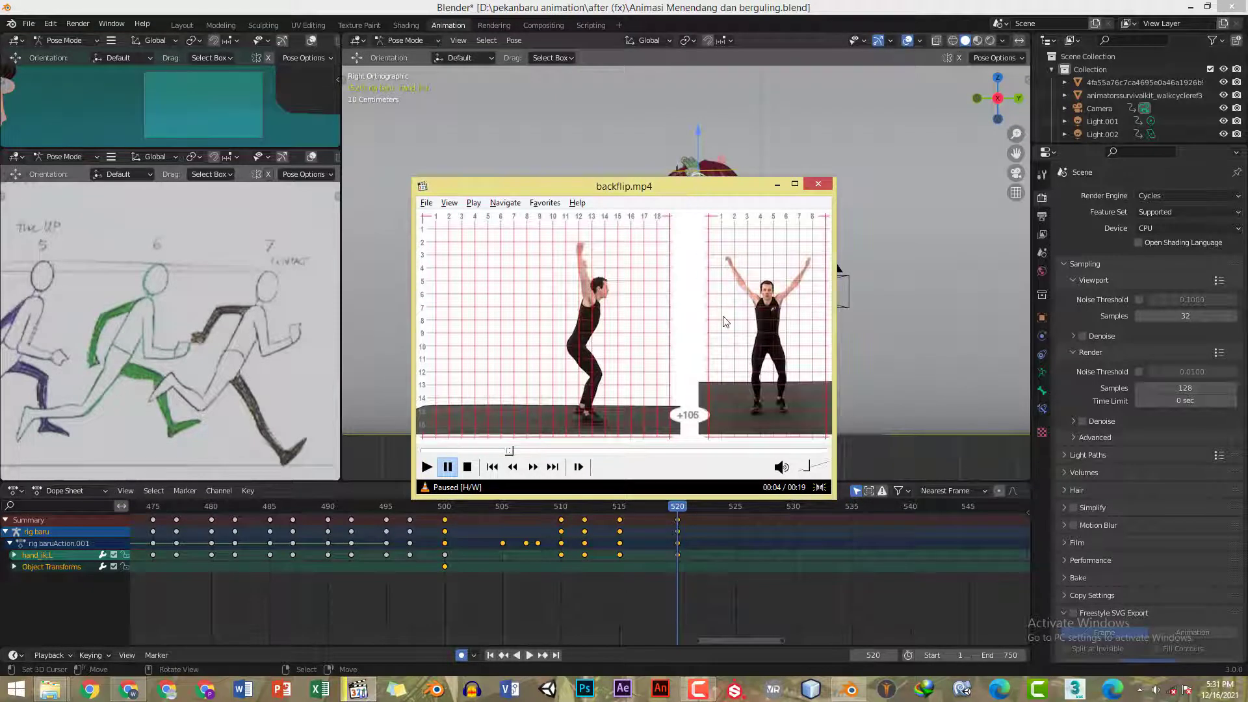
key("space")
key("space")
key("space")
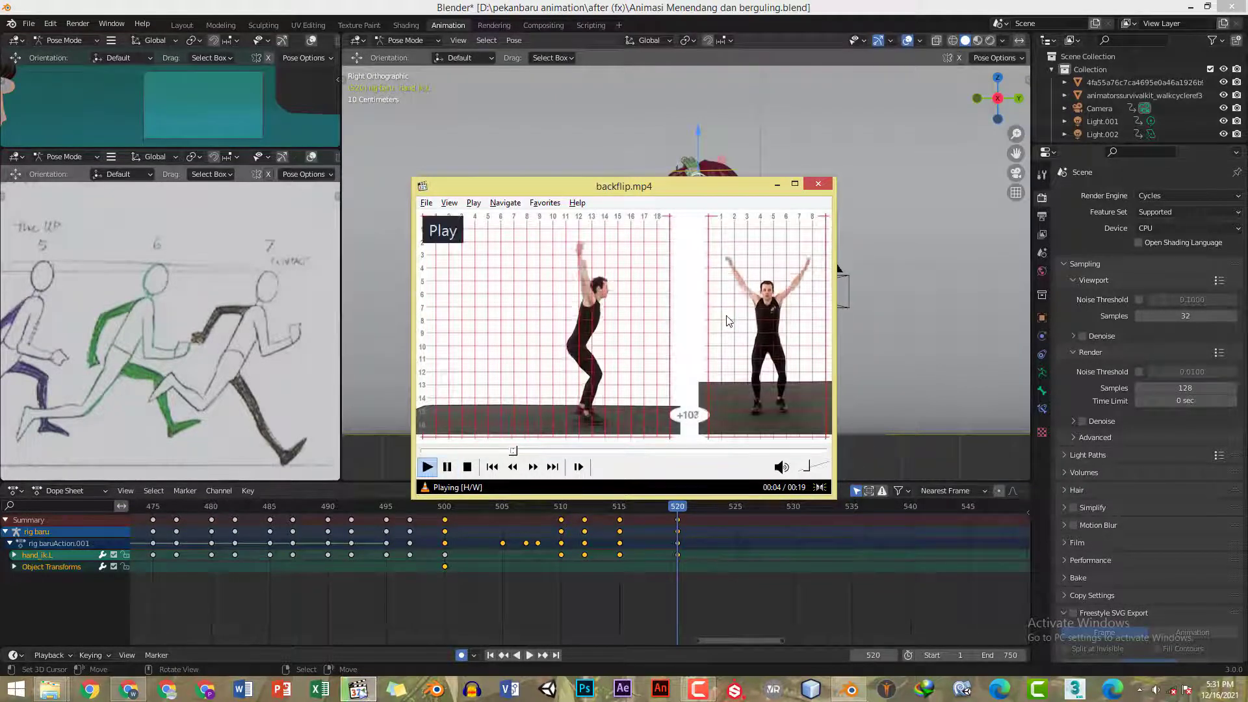
key("space")
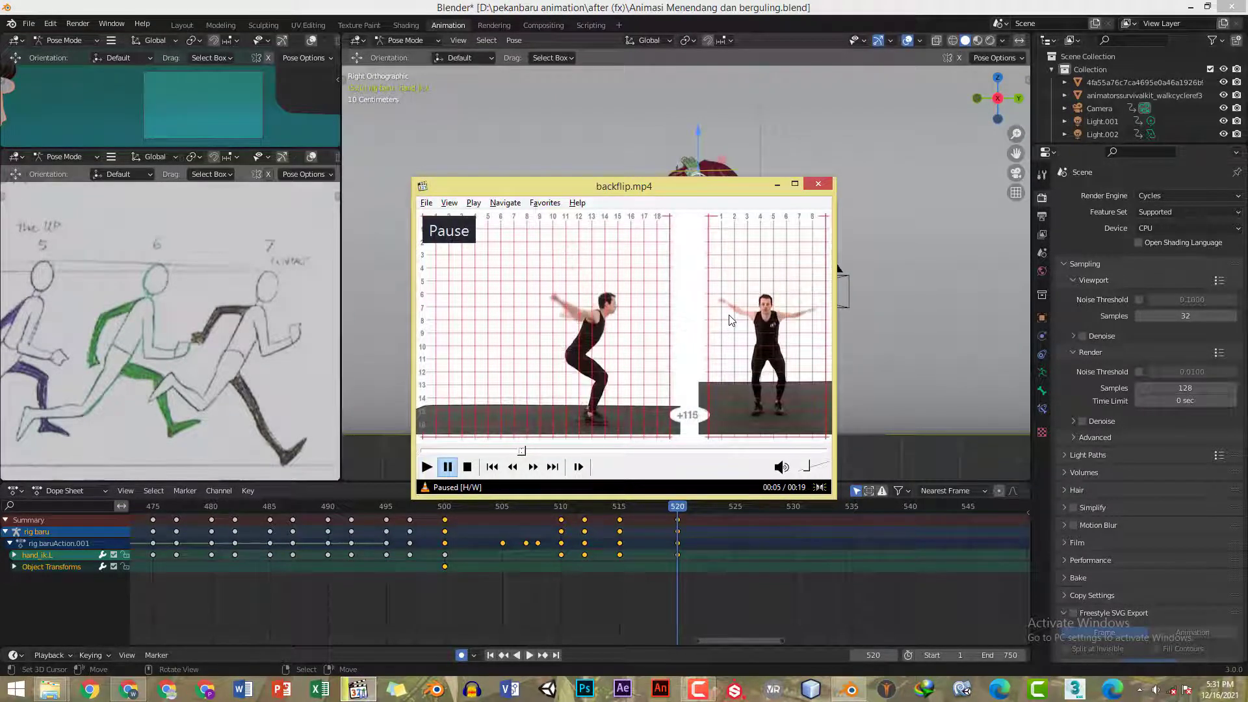
key("space")
key("space")
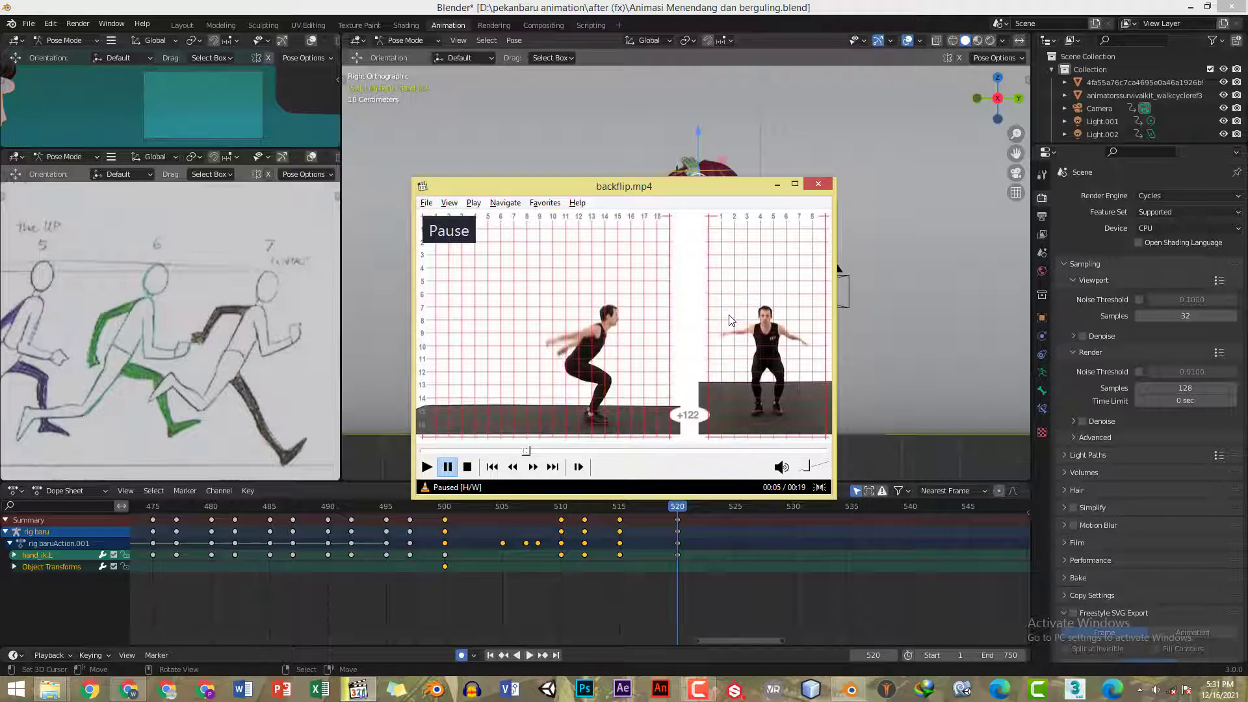
left_click(745, 6)
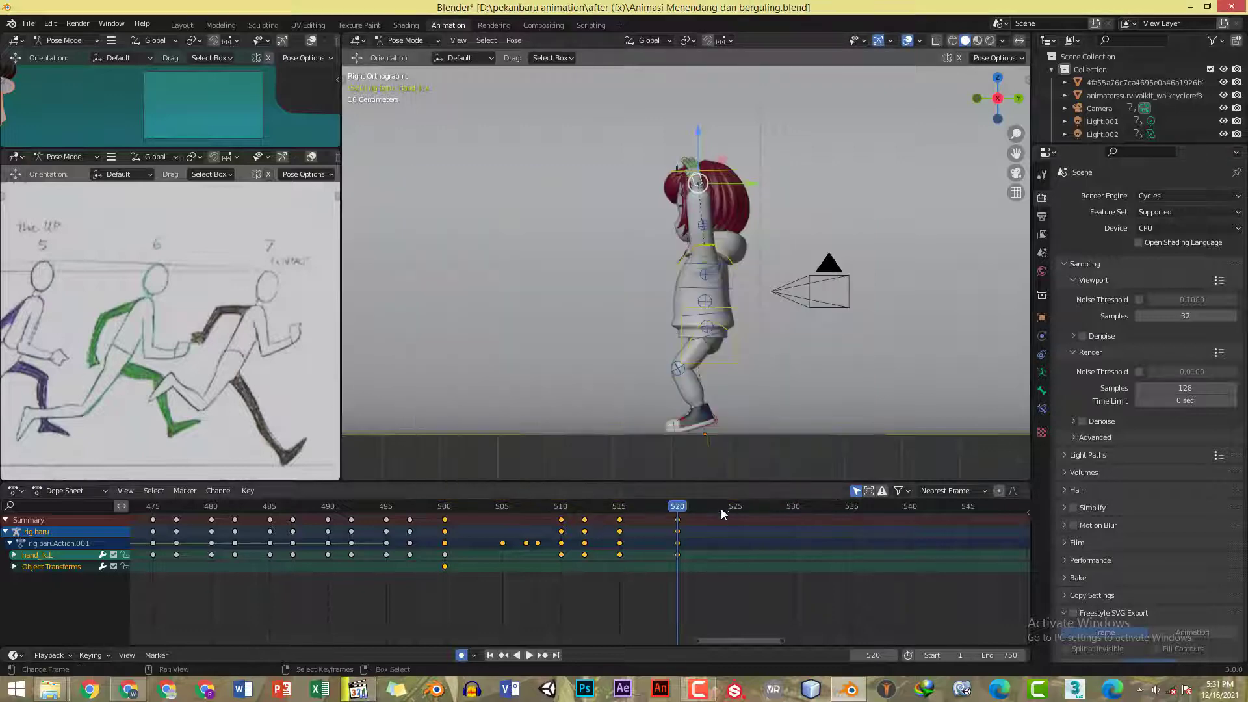
- Keyframe location, rotation and scale of all the rig's bones at frame 520, and recheck the crouch in backflip.mp4
left_click(738, 509)
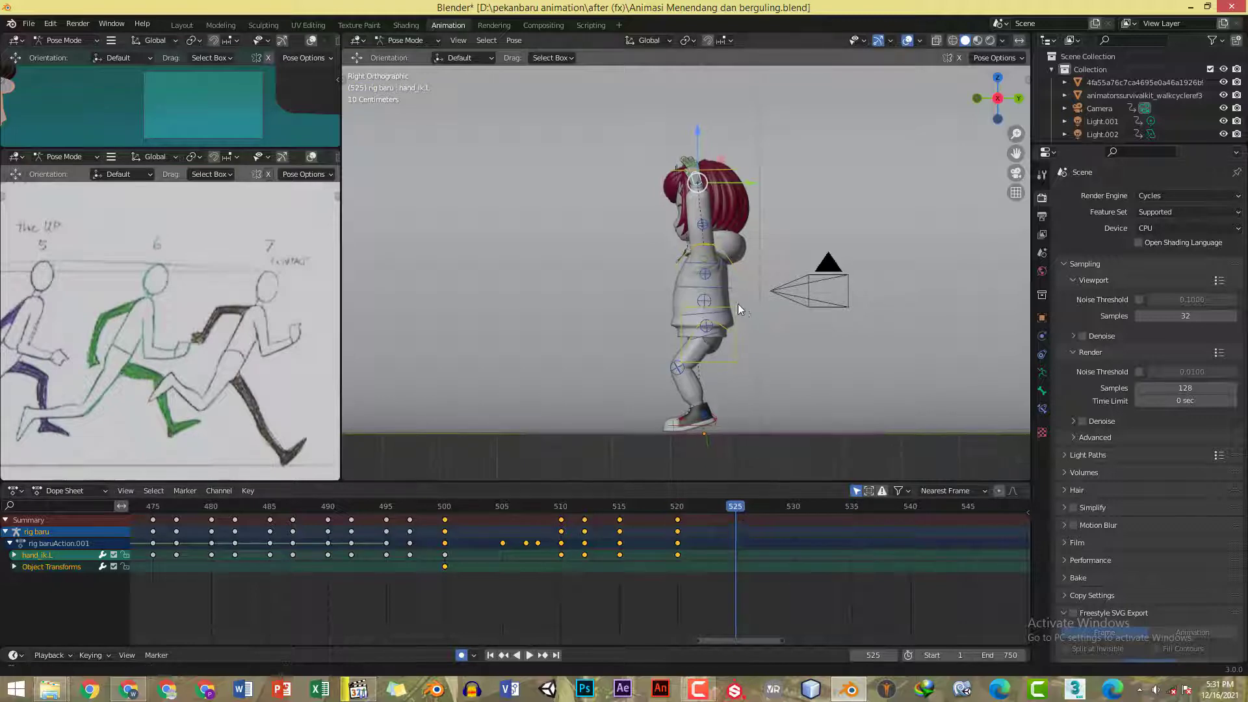
key("a")
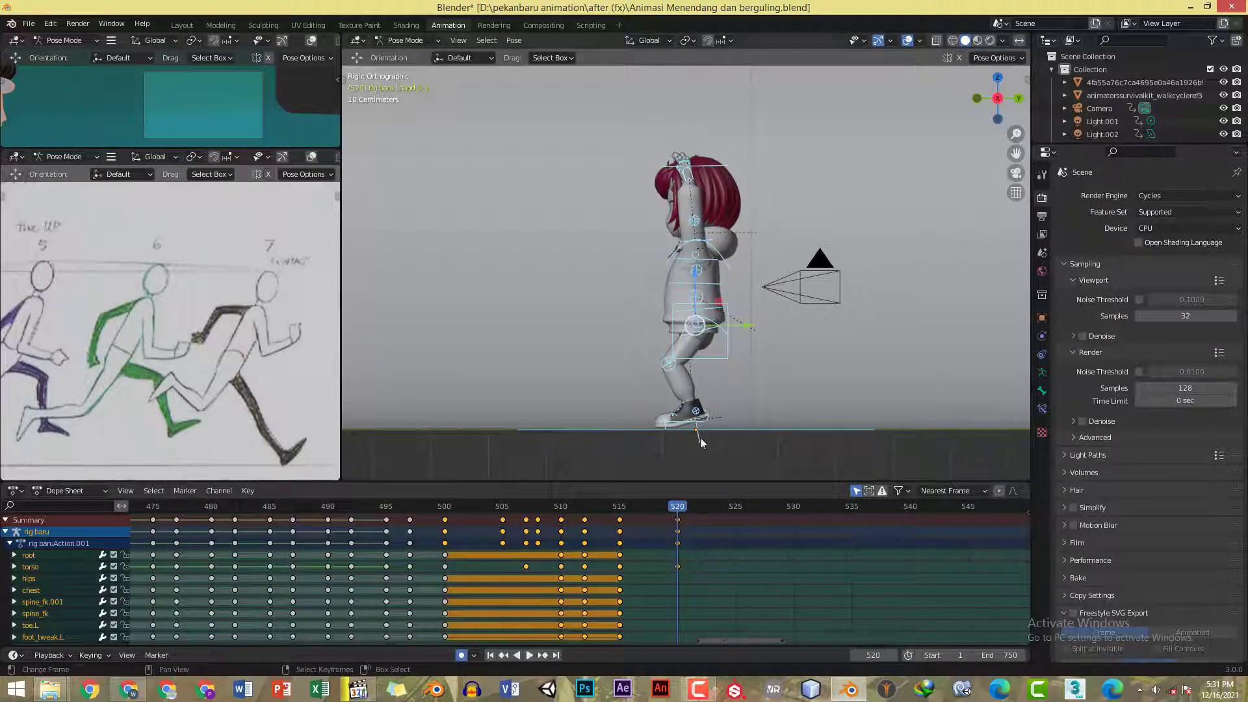
key("i")
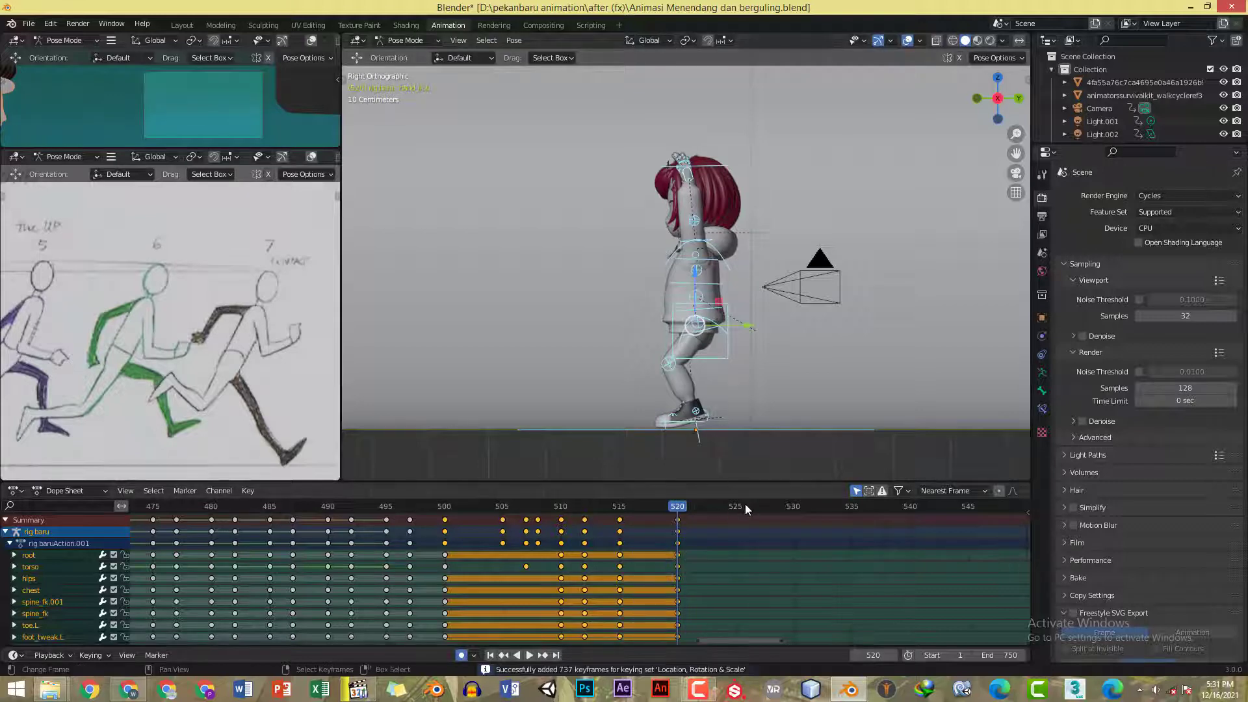
key("alt+Tab")
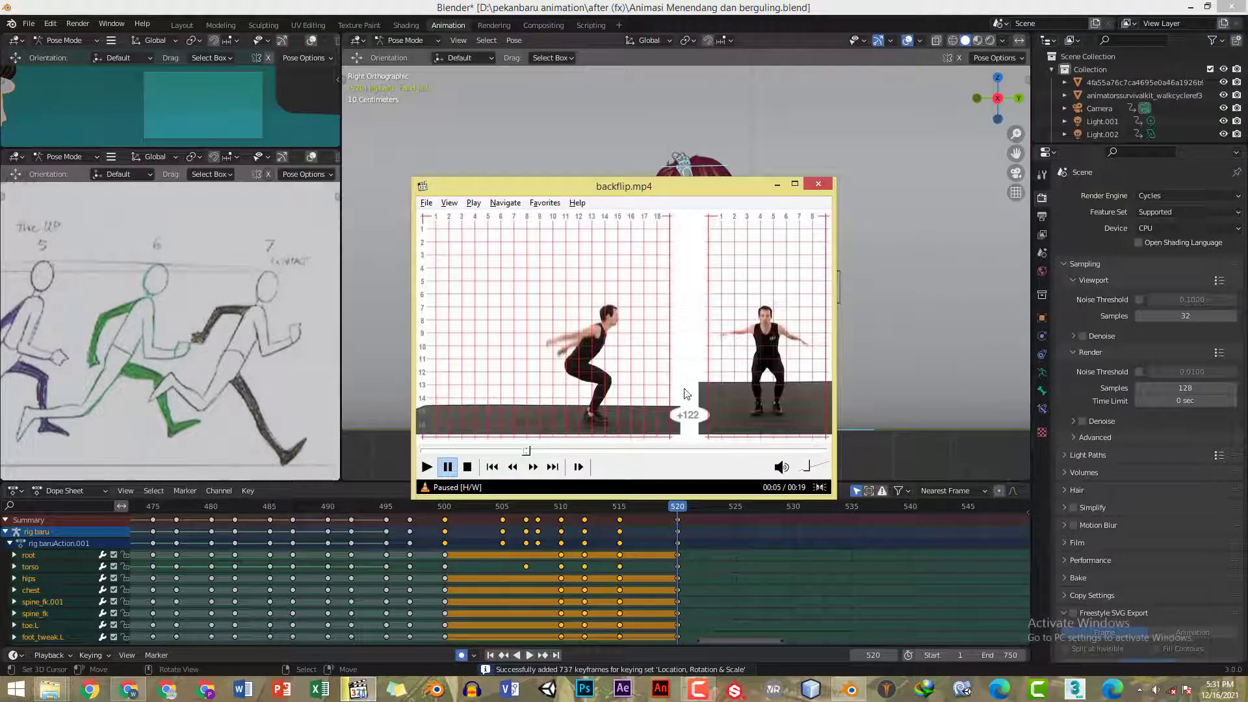
left_click(786, 6)
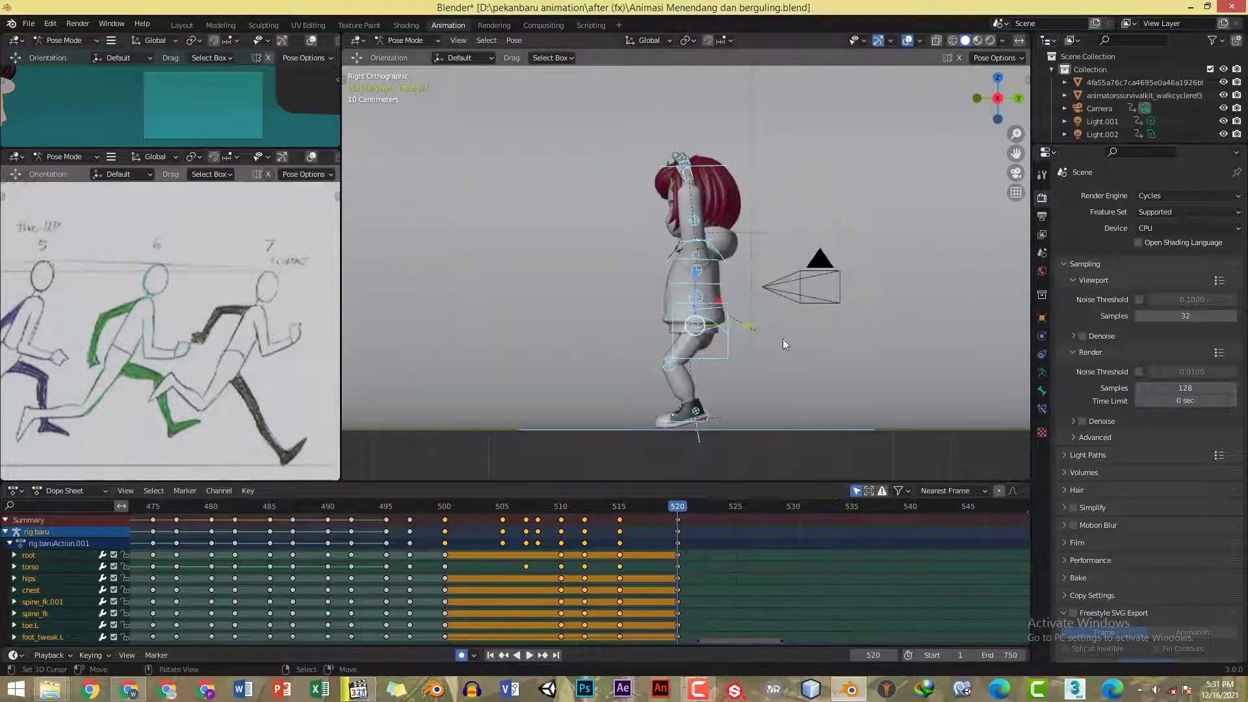
- Clear the rotation of the left foot's heel control at frame 525
left_click(736, 510)
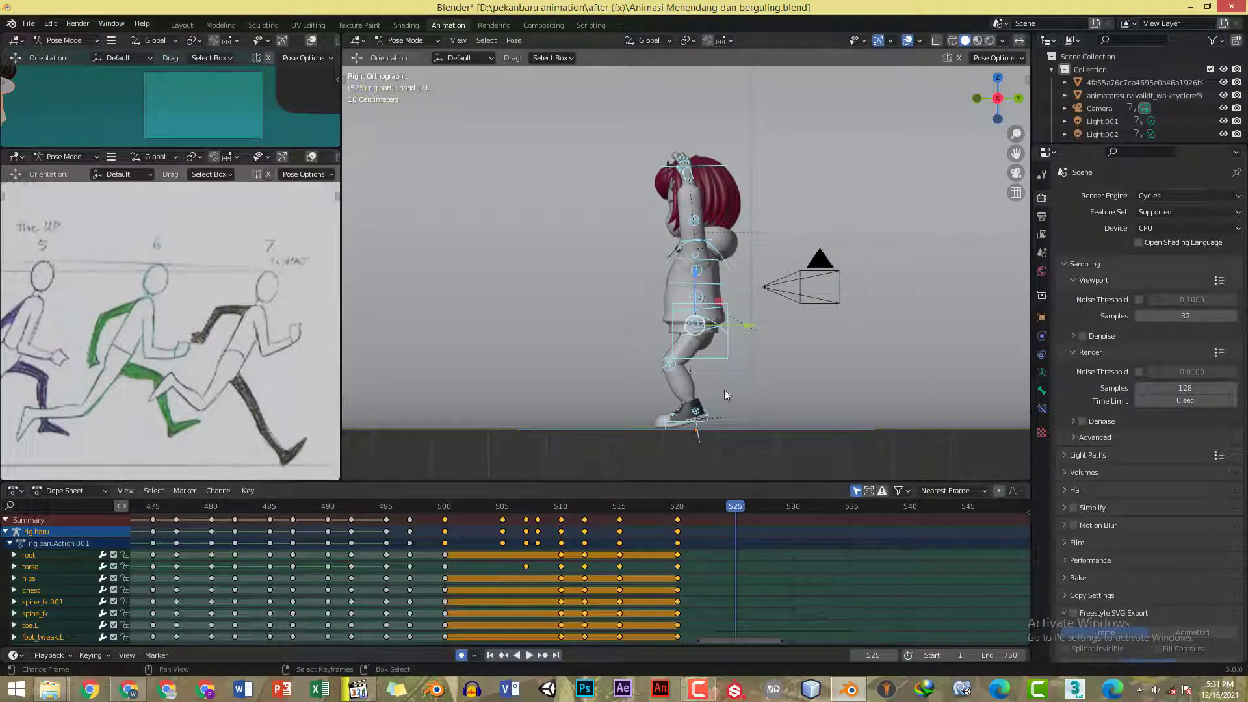
scroll(709, 265, "up", 1)
middle_click_drag(735, 325, 732, 300, "shift")
scroll(732, 303, "up", 1)
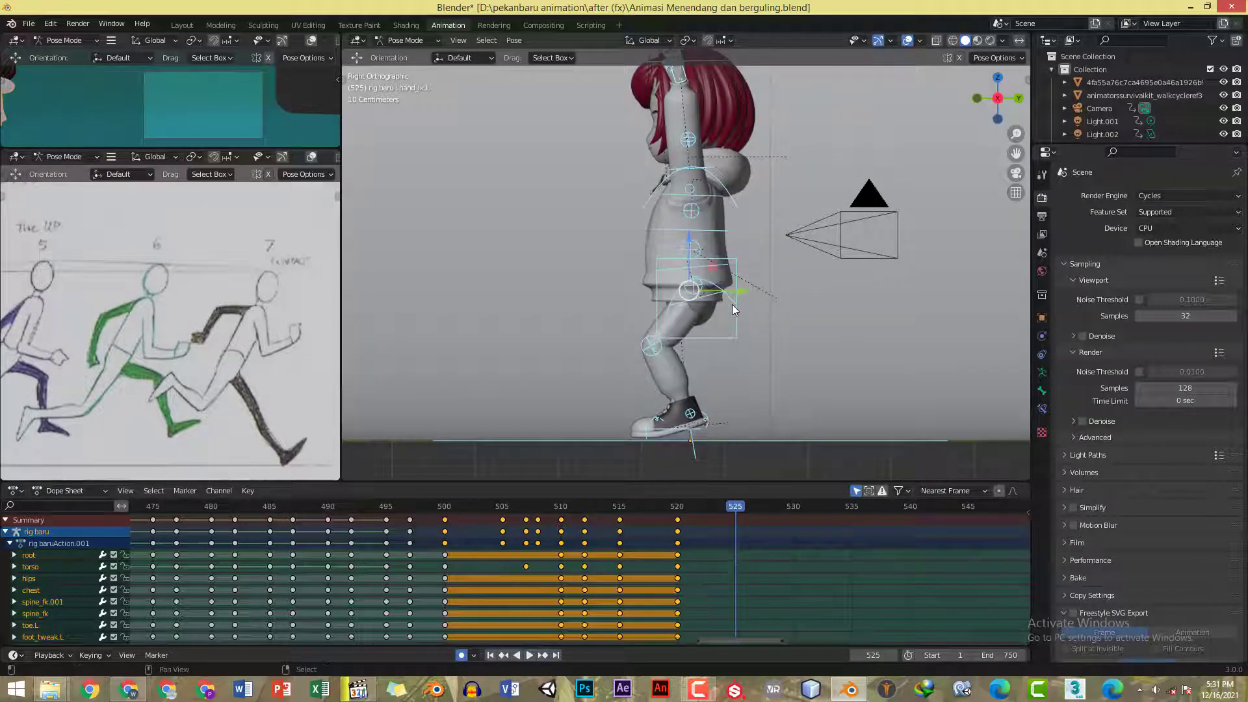
left_click(685, 430)
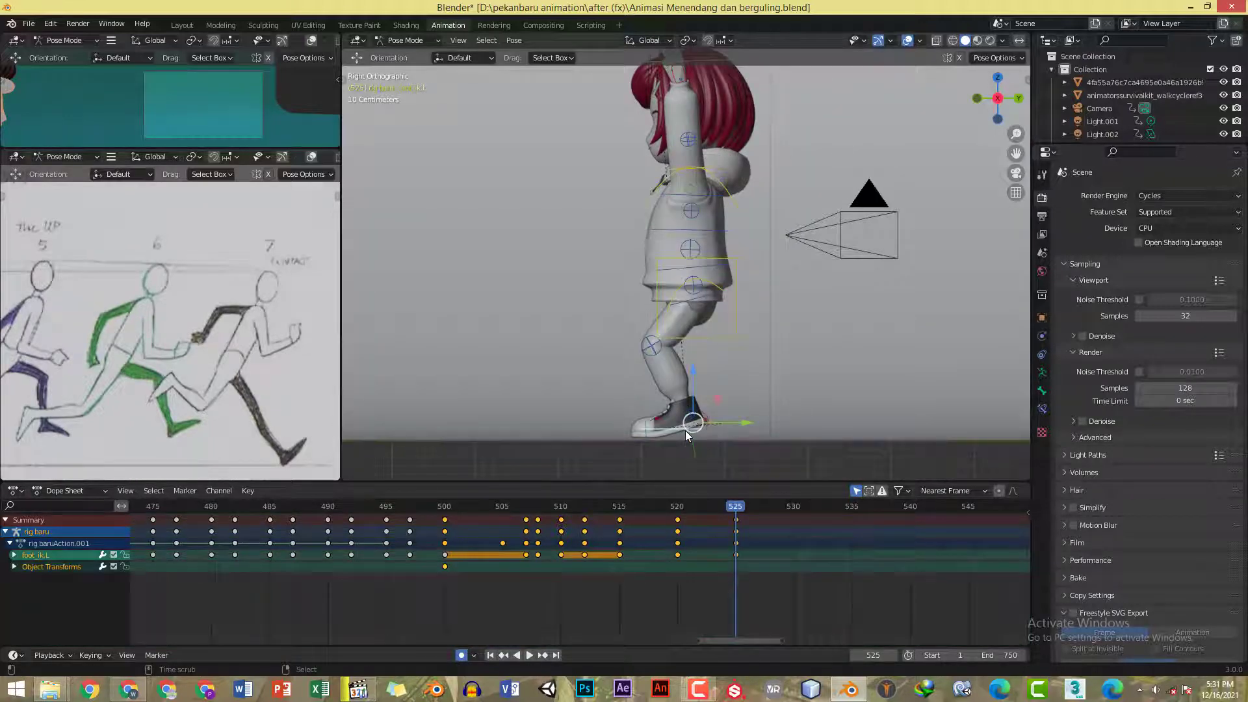
left_click(707, 416)
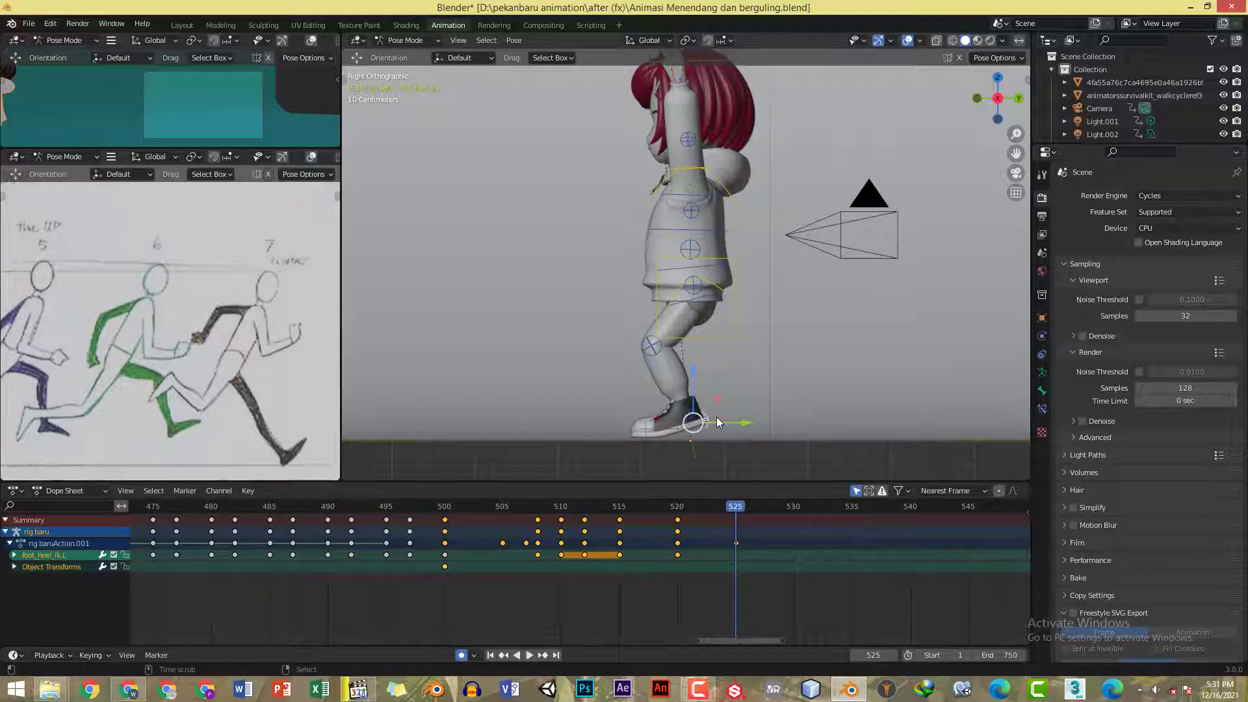
key("alt+r")
scroll(700, 372, "up", 2)
middle_click_drag(700, 371, 701, 264, "shift")
key("shift+z")
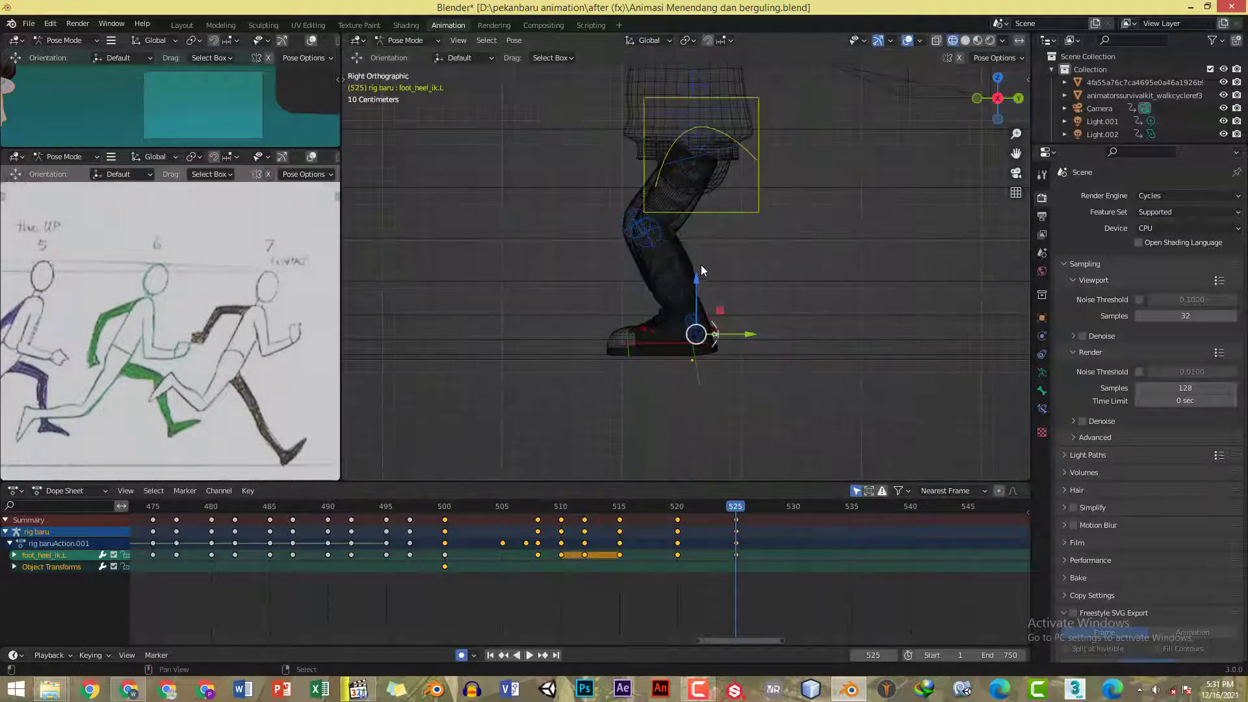
key("shift+z")
- Lower the left foot IK control slightly along Z so the shoe rests on the ground at frame 525
key("g")
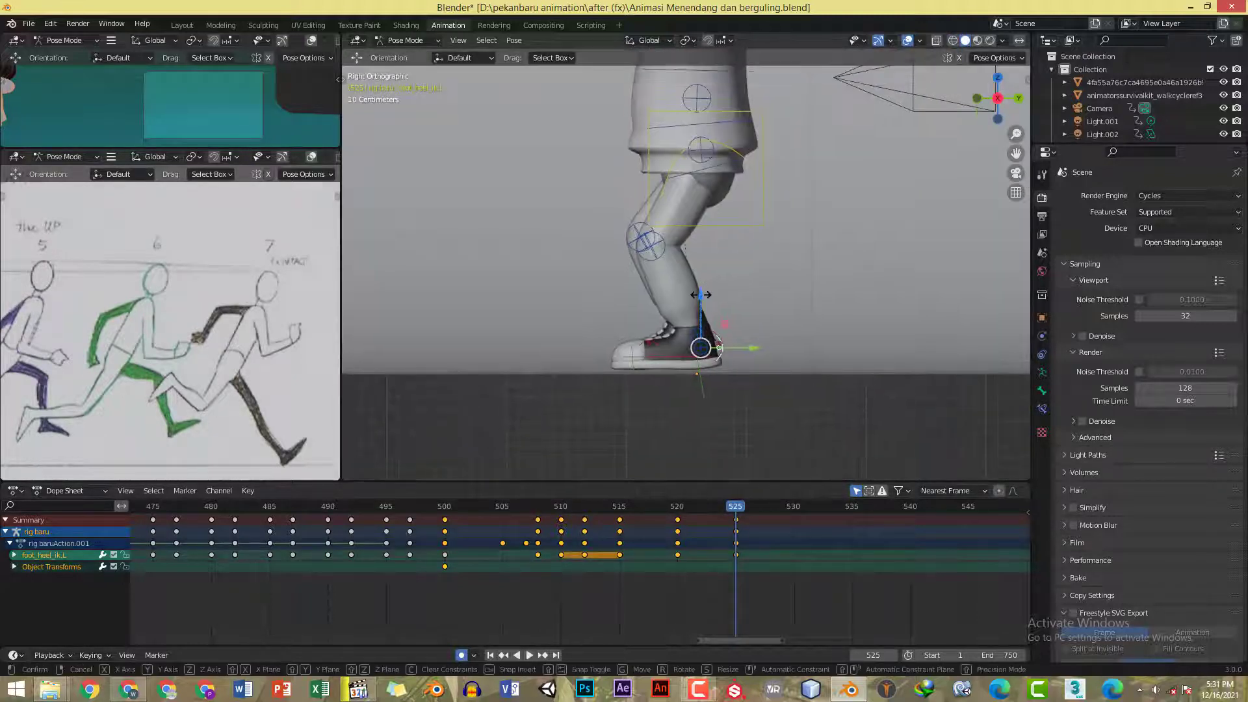
key("r")
left_click(704, 302)
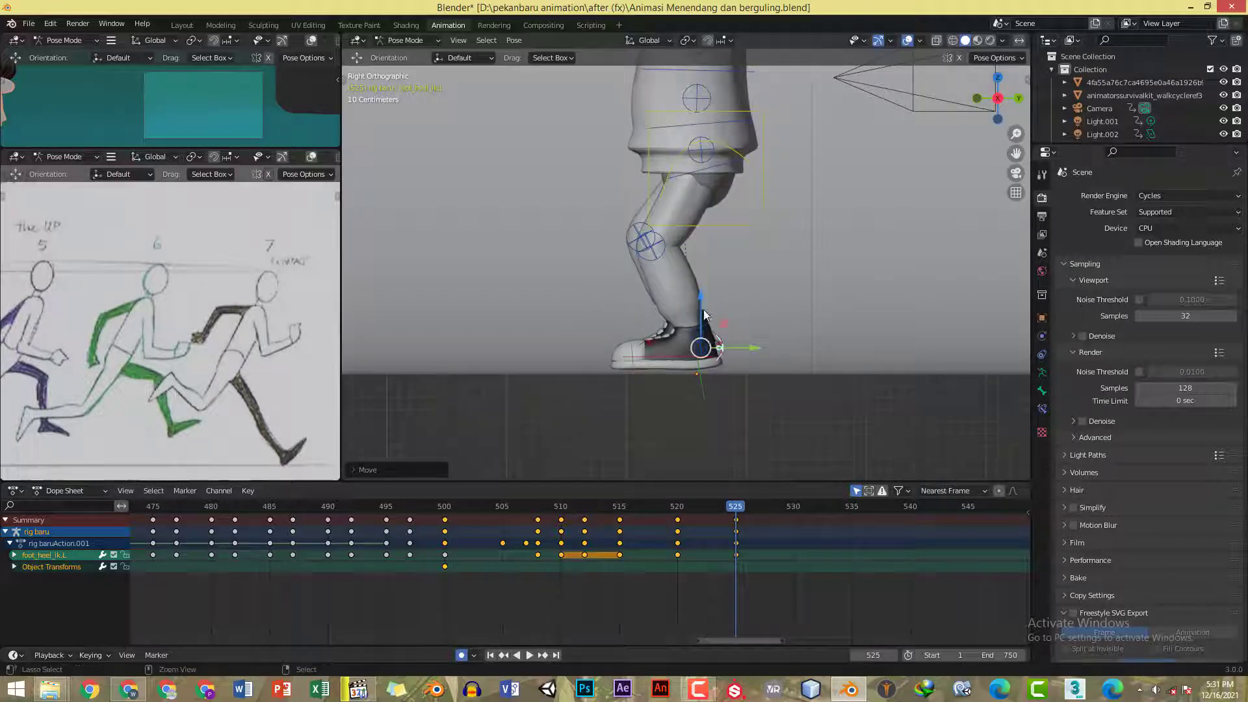
left_click(699, 361)
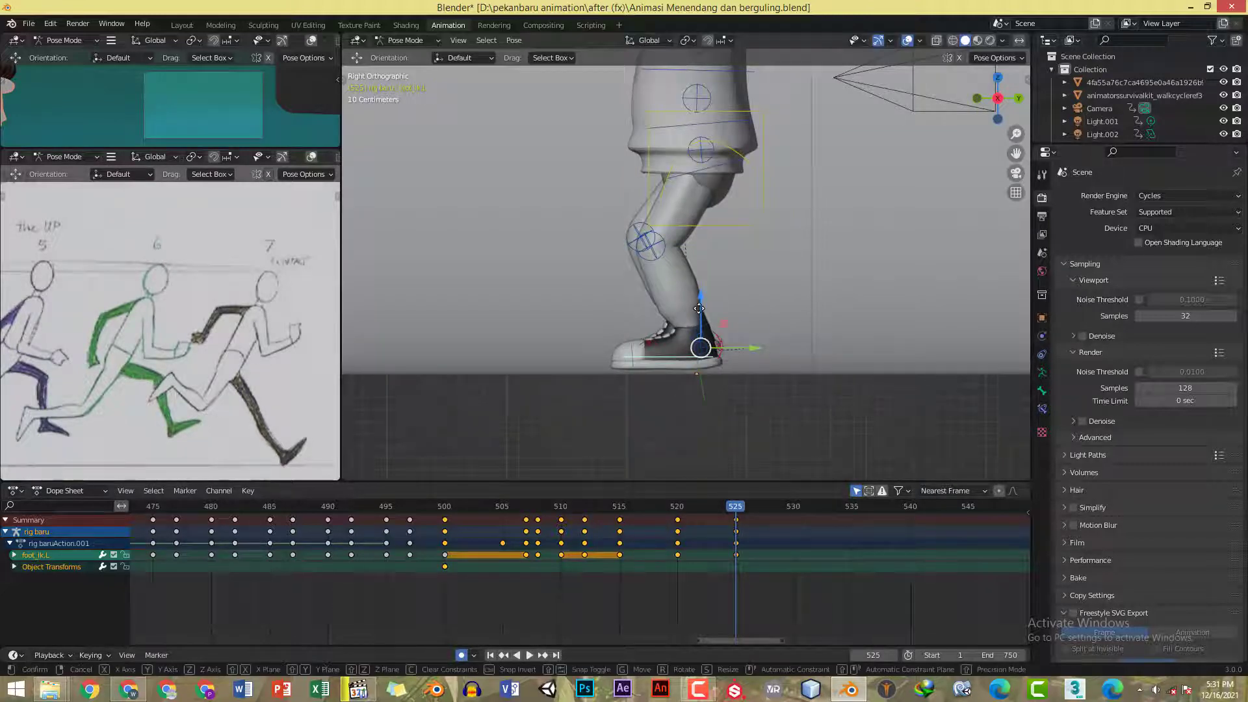
key("g")
key("z")
left_click_drag(699, 311, 700, 315)
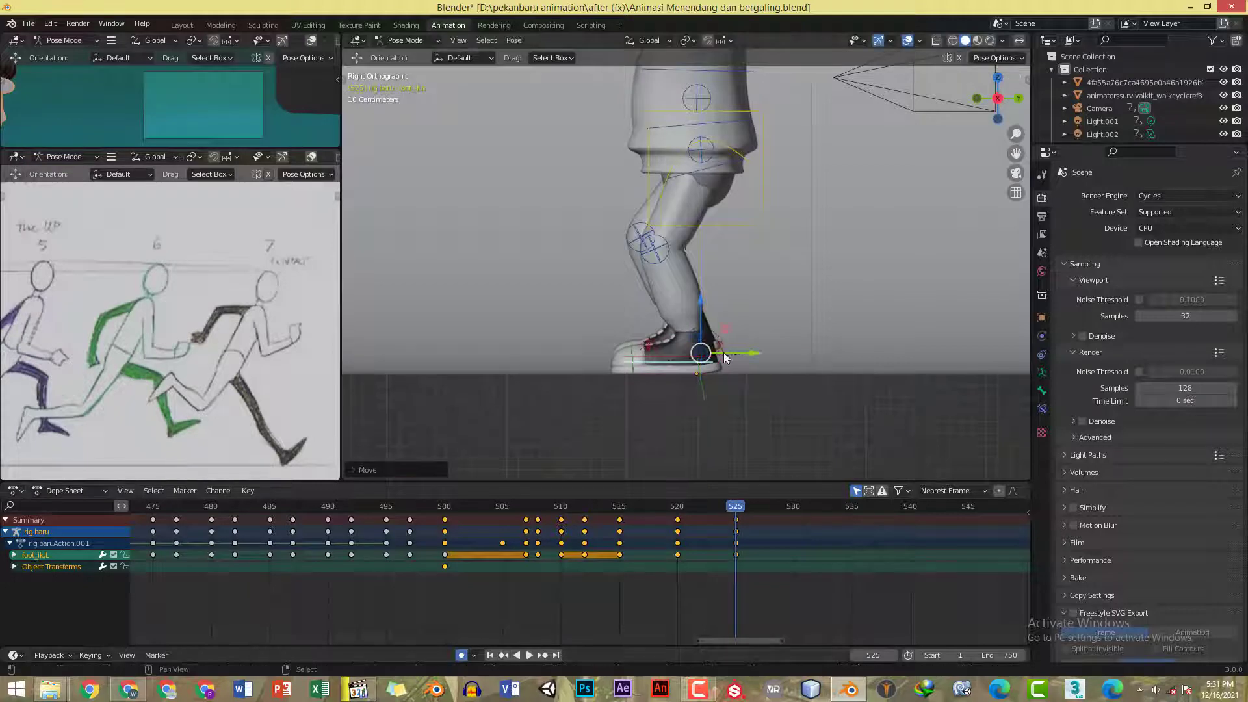
- Copy the left foot and heel controls' pose and paste it mirrored onto the right foot
left_click(723, 353, "shift")
key("ctrl+c")
key("ctrl+shift+v")
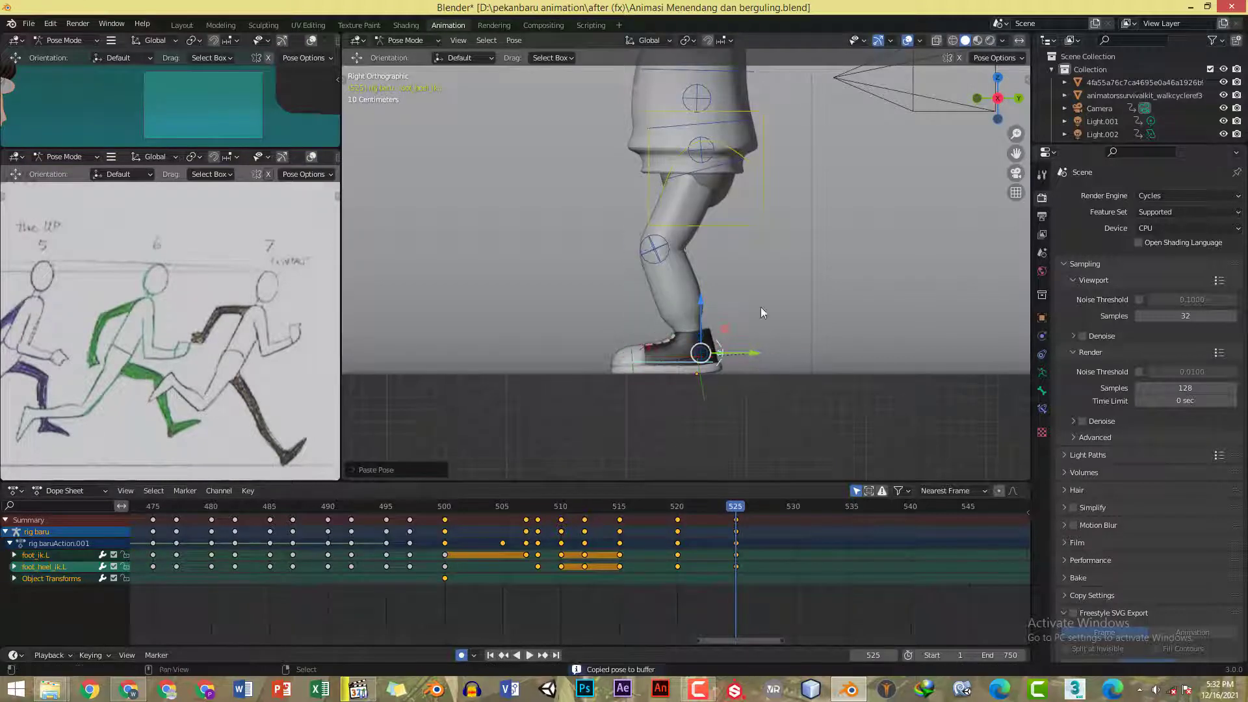
- Select the left and right hand IK controls together and return to side view
middle_click_drag(759, 300, 754, 345, "shift")
left_click(758, 234)
middle_click_drag(761, 290, 750, 364, "shift")
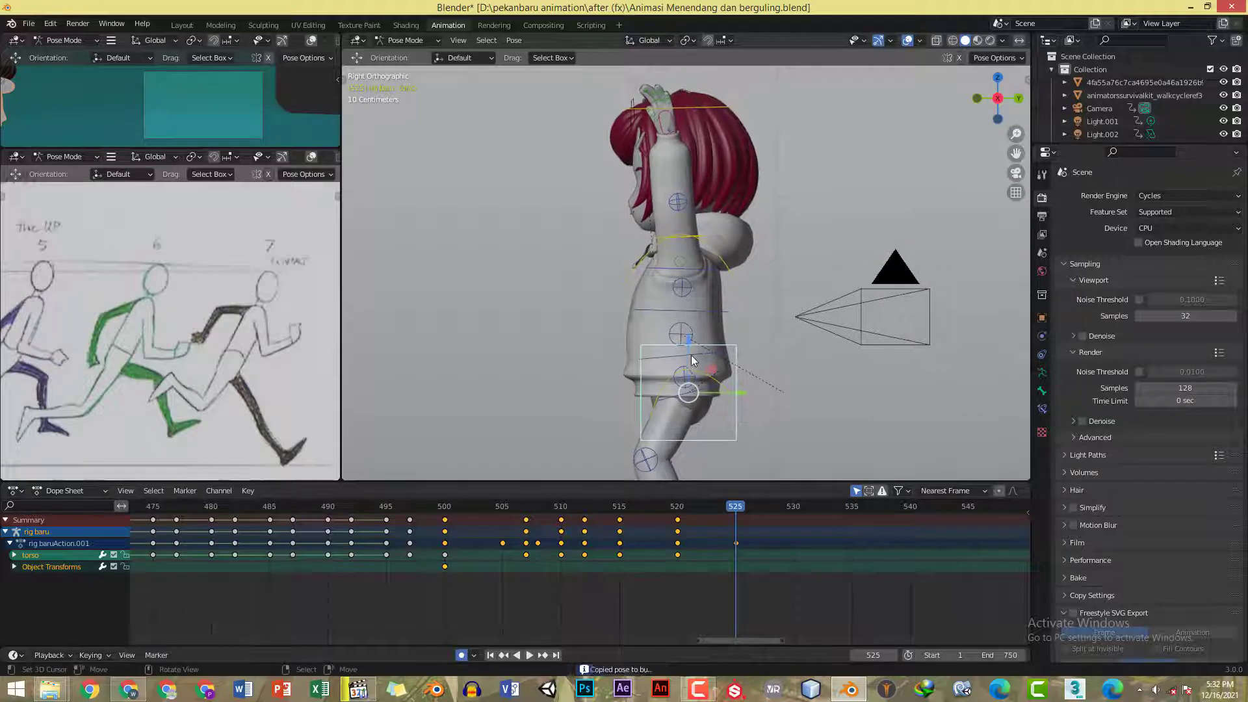
left_click(663, 120)
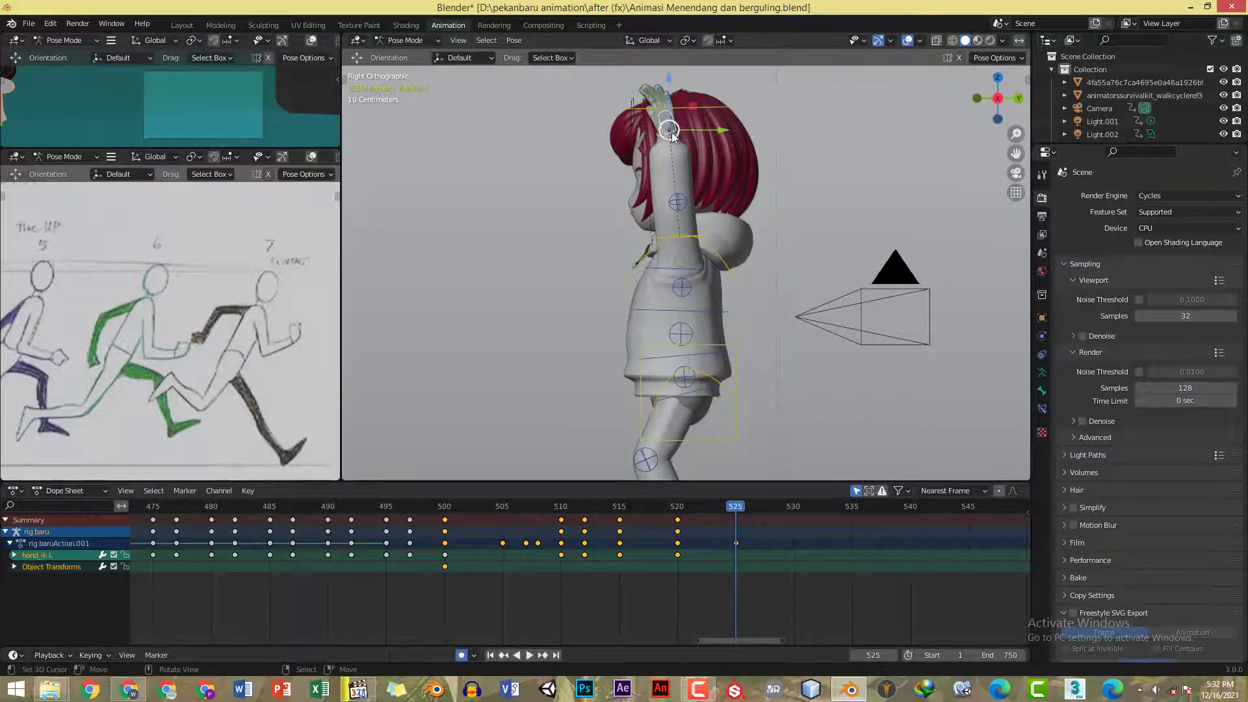
middle_click_drag(666, 130, 715, 134)
middle_click_drag(607, 118, 670, 115)
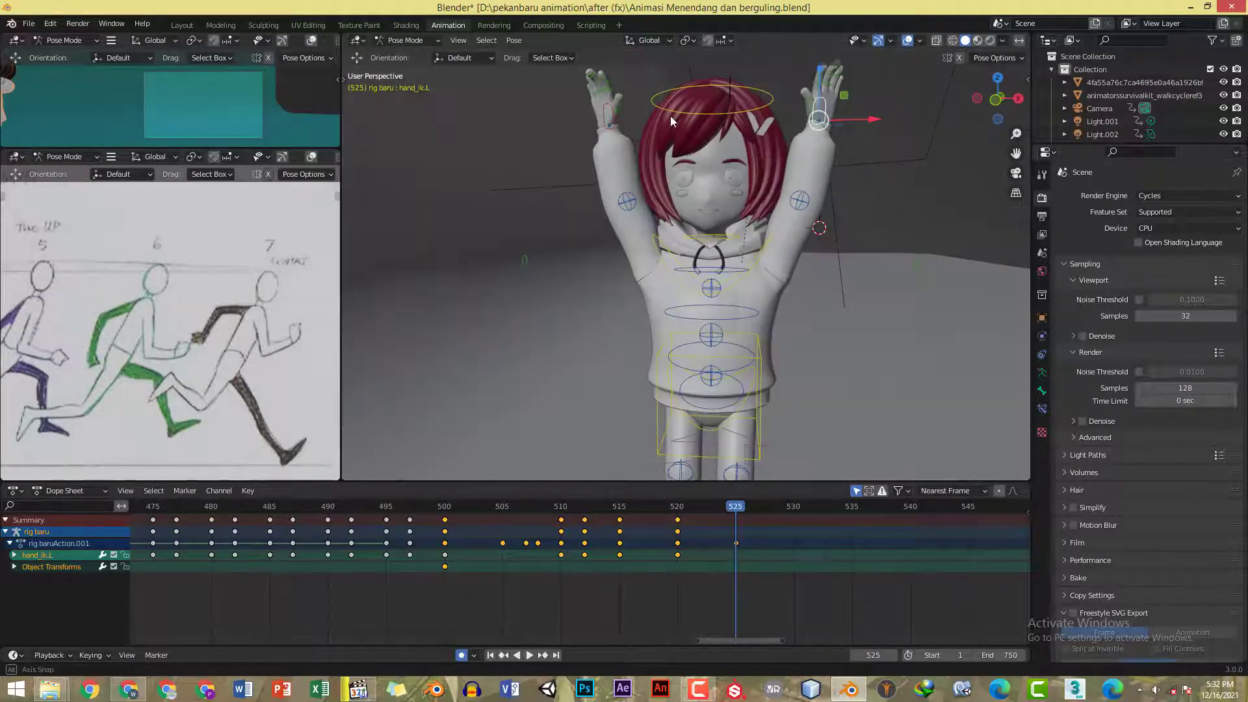
left_click(600, 112, "shift")
key("KP_3")
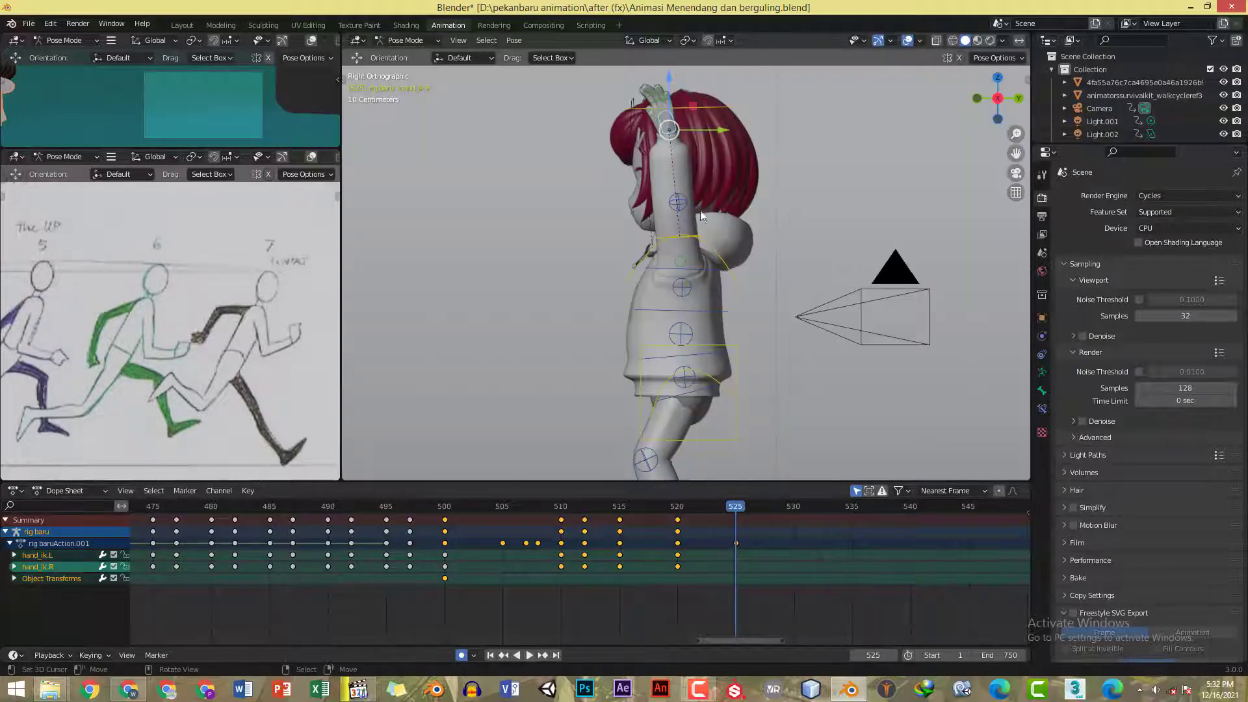
- Add the torso control to the selected hand controls, lower them together slightly at frame 525, and compare with backflip.mp4
scroll(718, 158, "down", 4)
left_click_drag(681, 137, 699, 166)
key("ctrl+z")
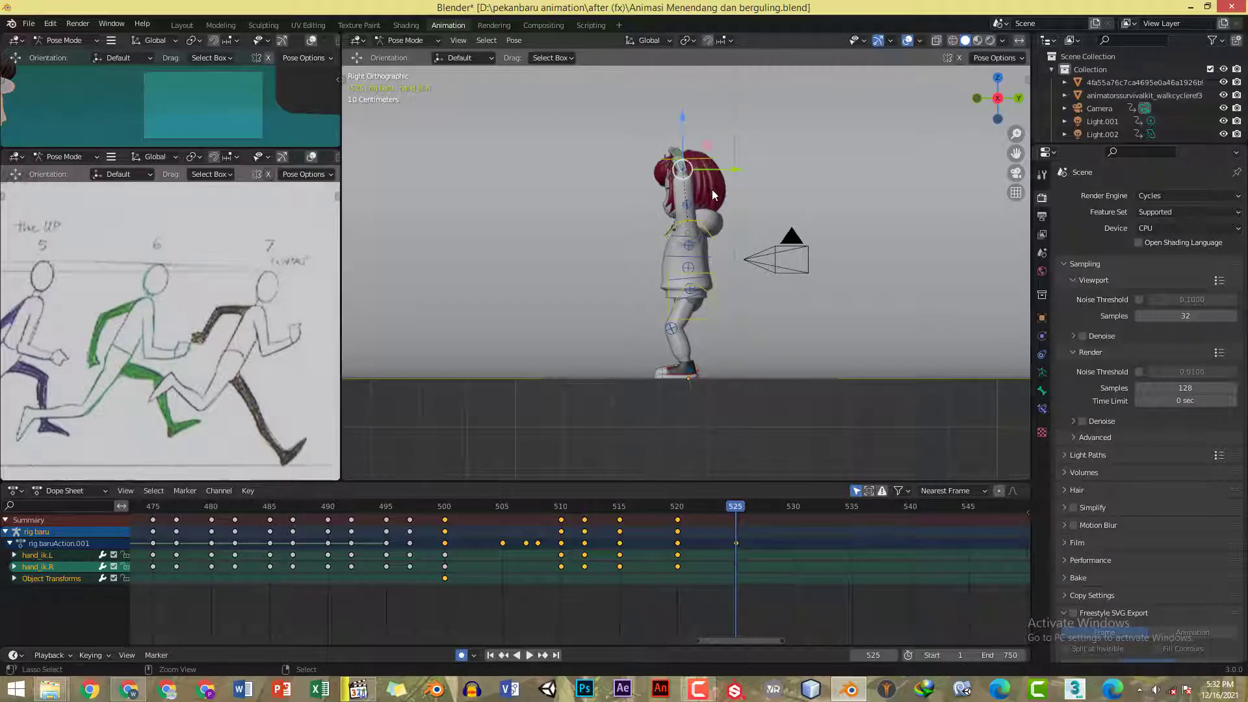
left_click(716, 289)
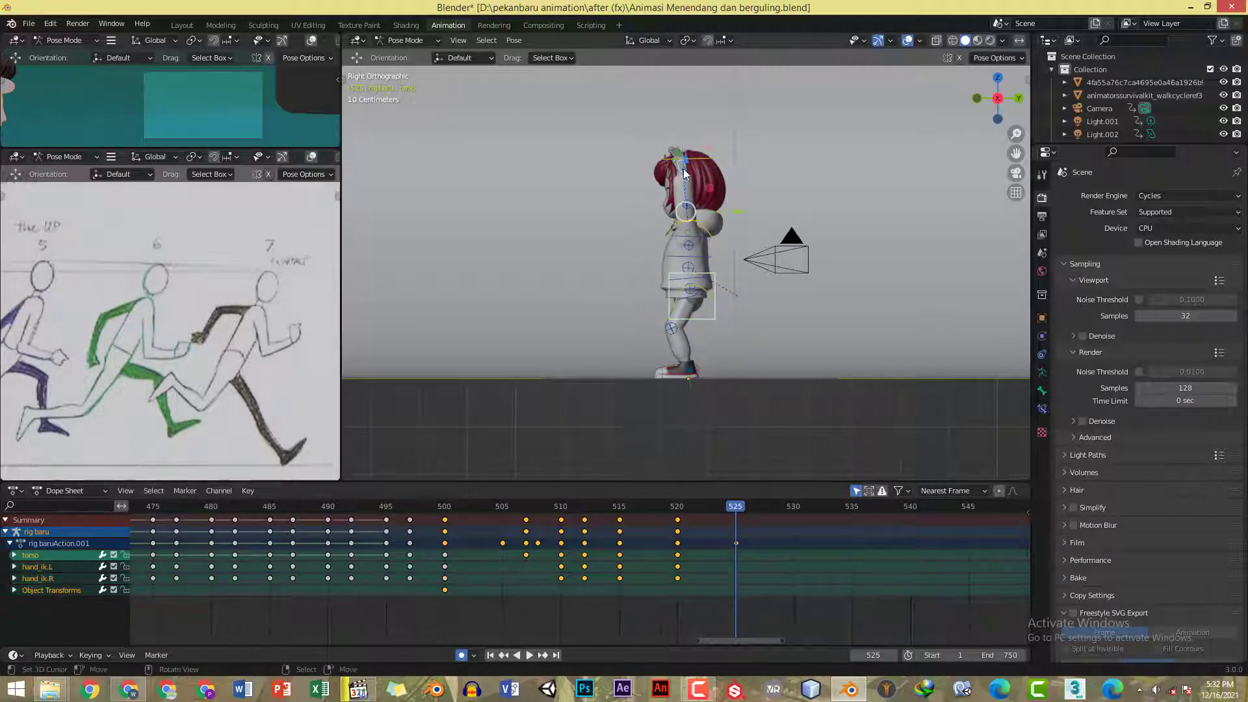
left_click_drag(687, 171, 691, 184)
key("alt+Tab")
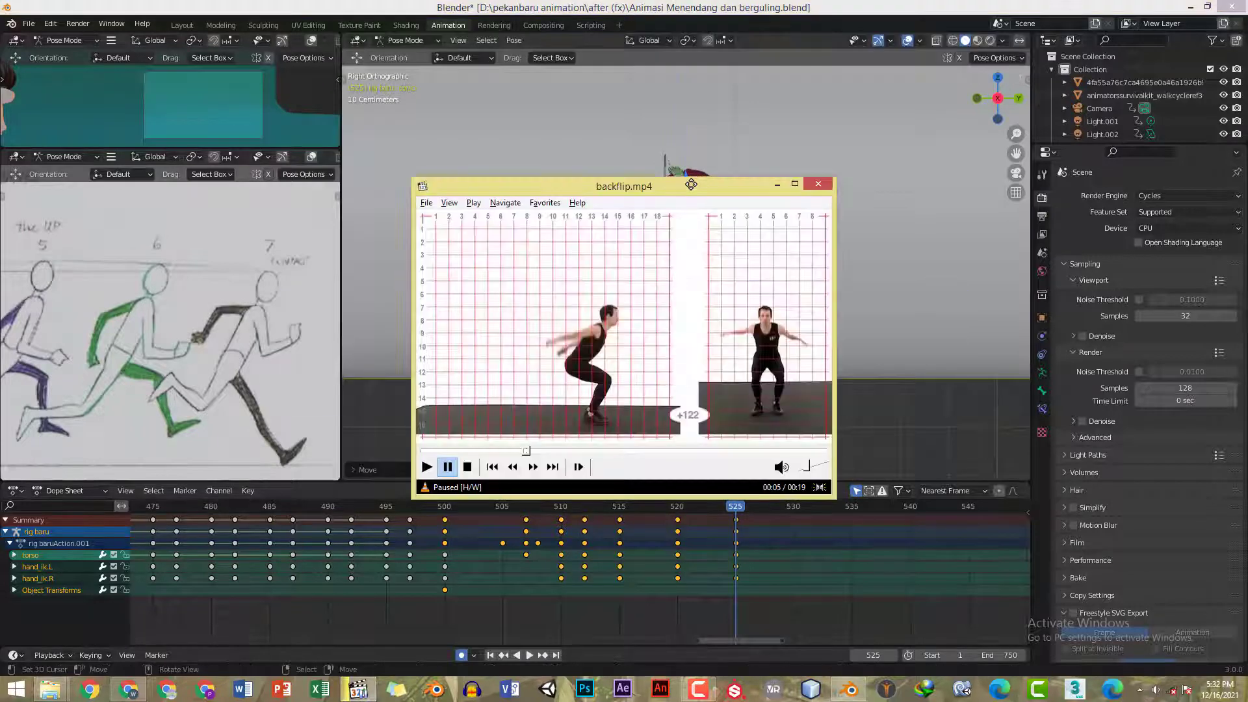
- Lower the torso and both hand IK controls further at frame 525 to deepen the crouch, checking against backflip.mp4
key("alt+Tab")
key("alt+Tab")
left_click(680, 2)
scroll(716, 260, "up", 2)
middle_click_drag(717, 236, 717, 211, "shift")
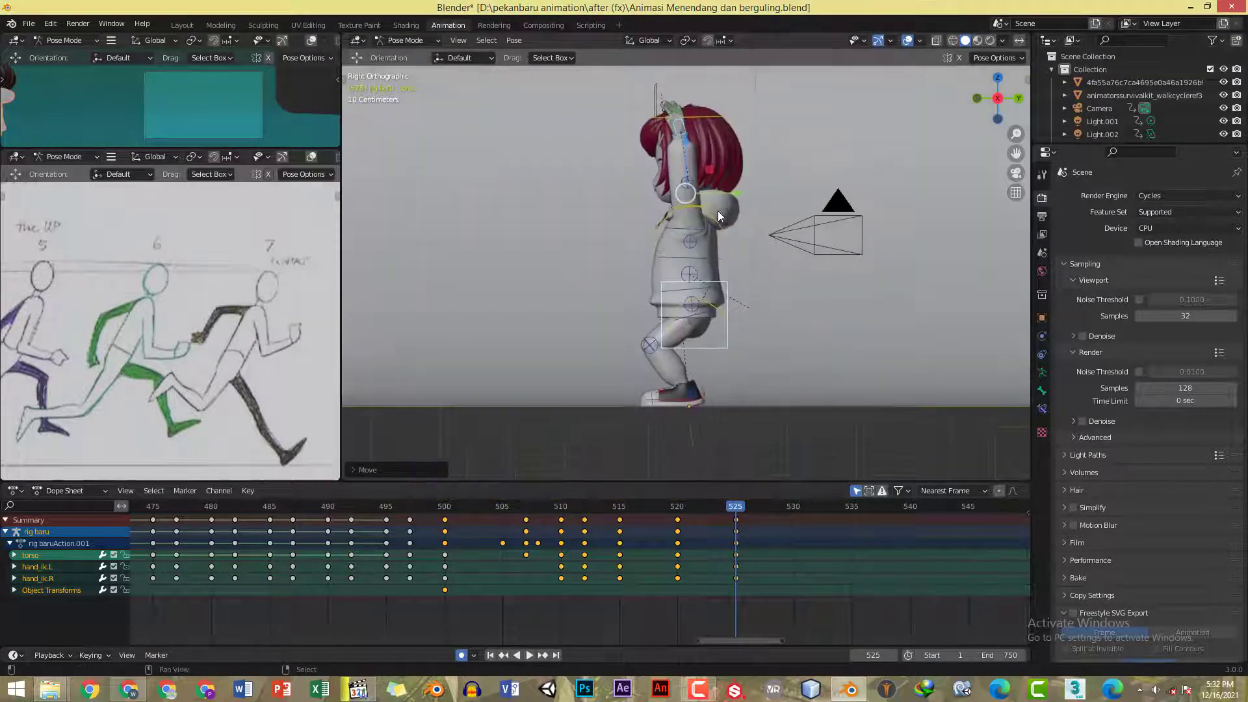
left_click_drag(687, 140, 693, 165)
key("alt+Tab")
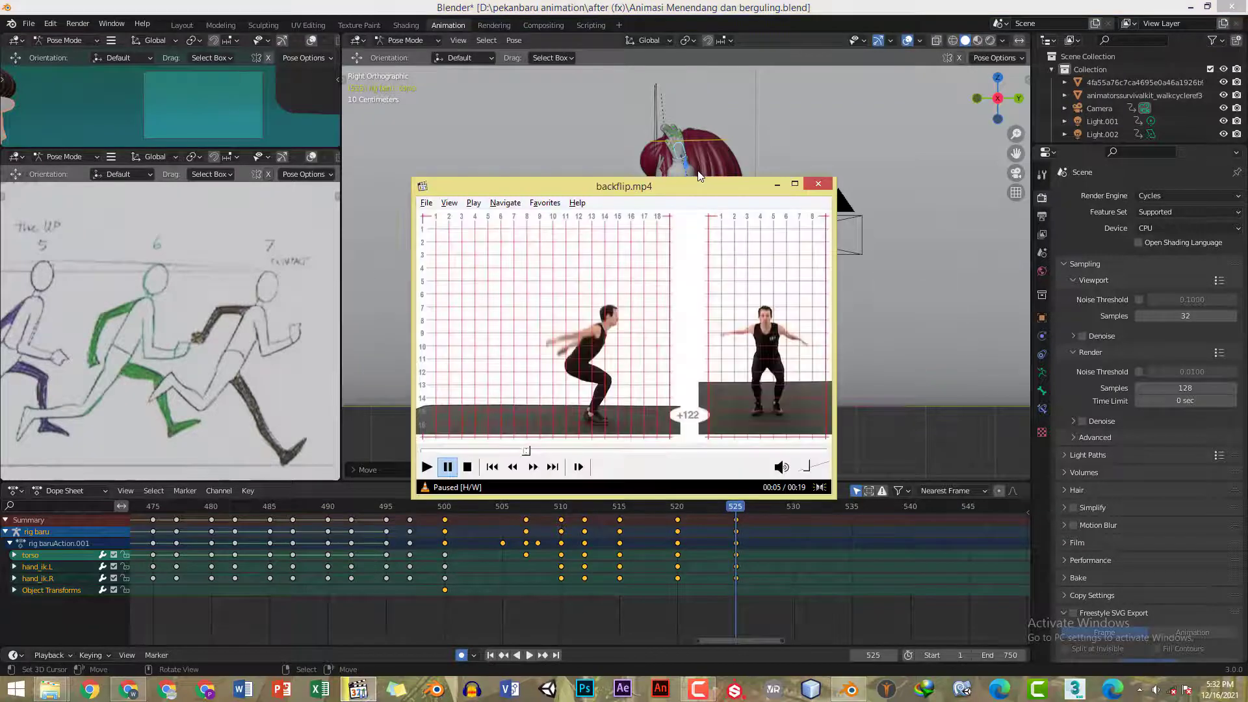
key("alt+Tab")
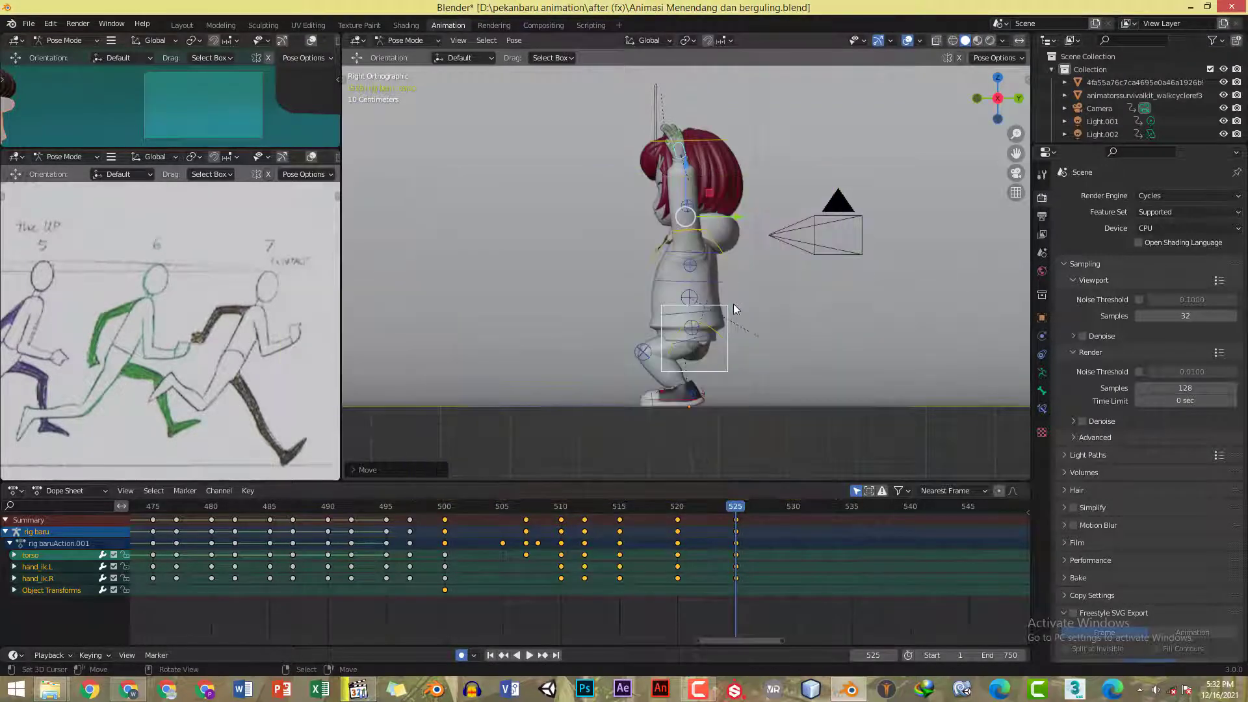
- Rotate the torso control alone in side view to lean the body forward at frame 525, and compare with backflip.mp4
left_click(733, 302)
middle_click_drag(754, 291, 743, 285, "shift")
key("r")
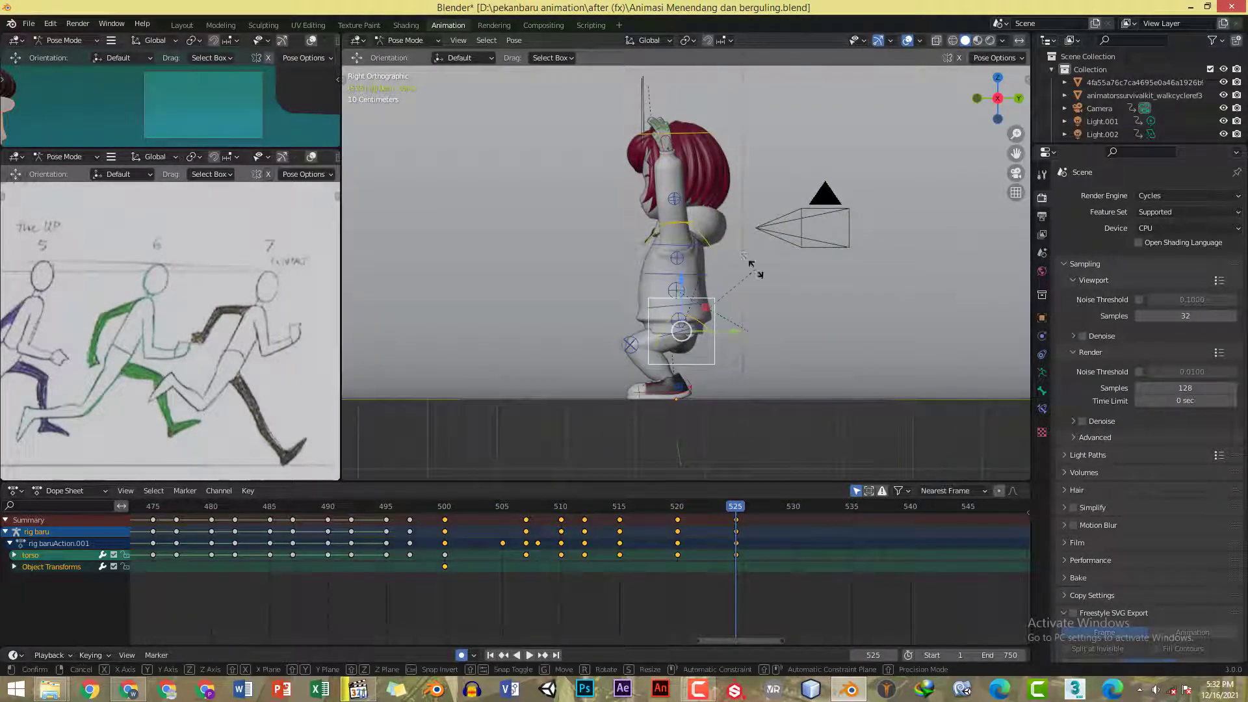
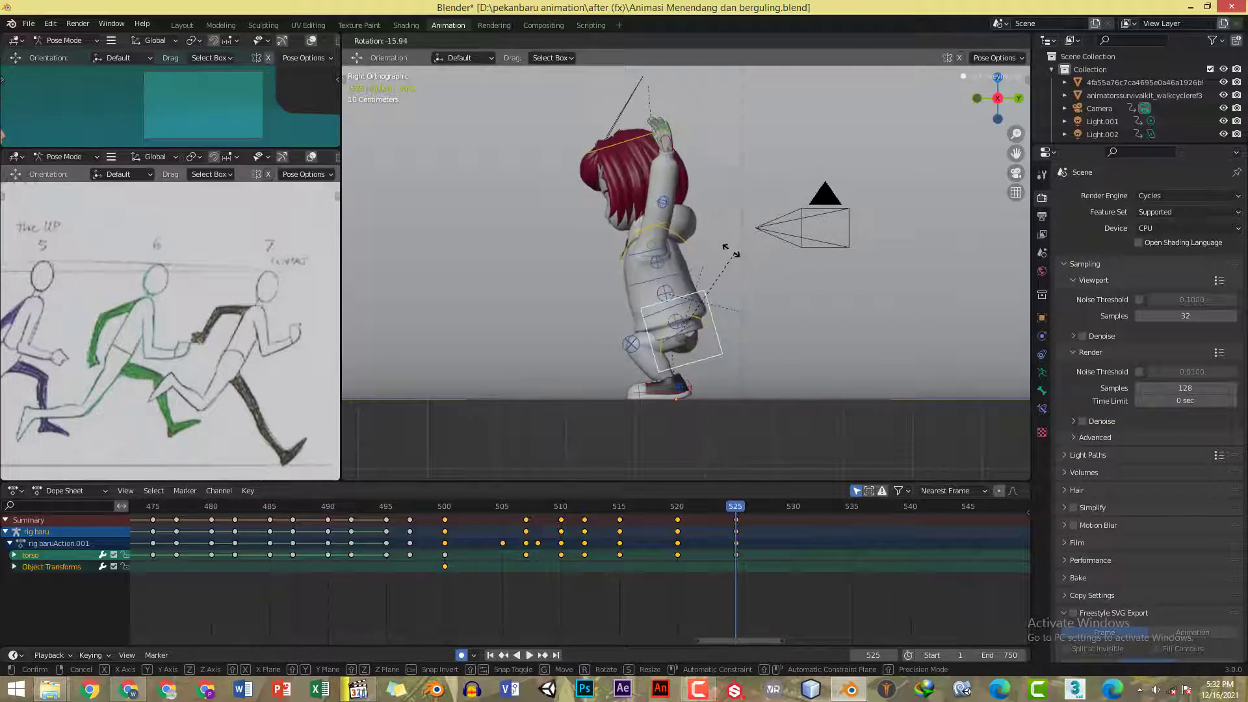
left_click(724, 243)
key("alt+Tab")
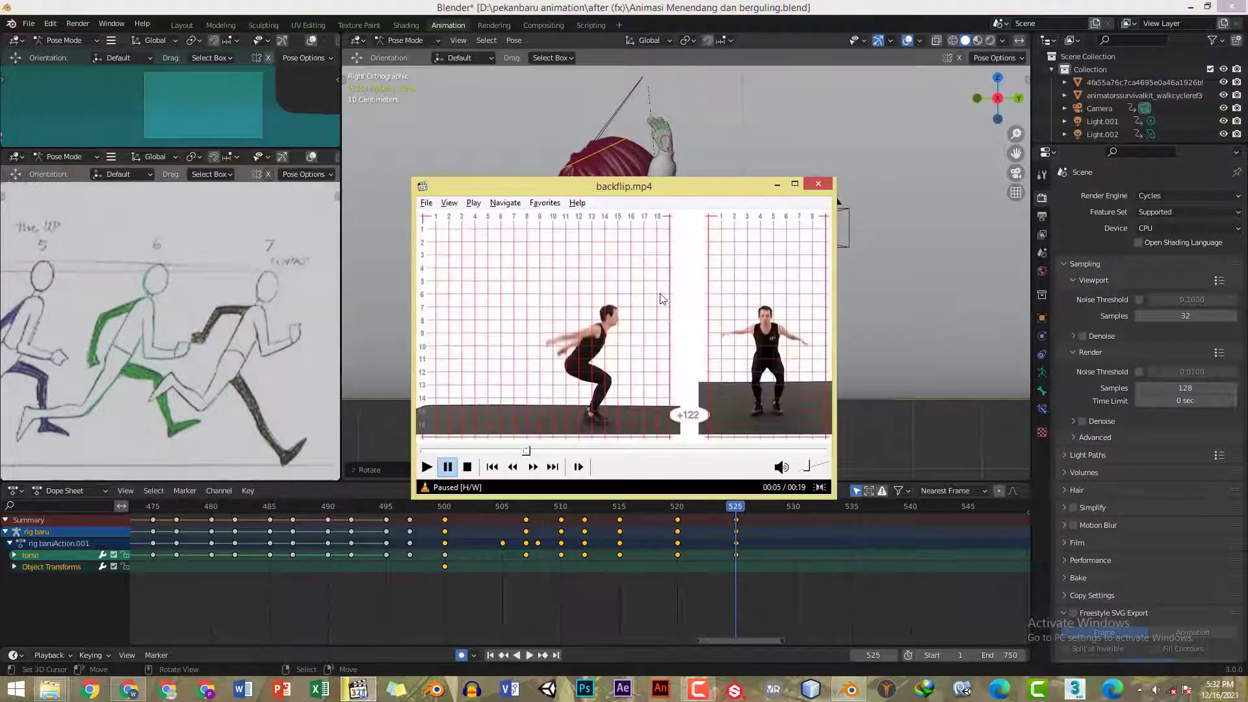
key("alt+Tab")
key("alt+Tab")
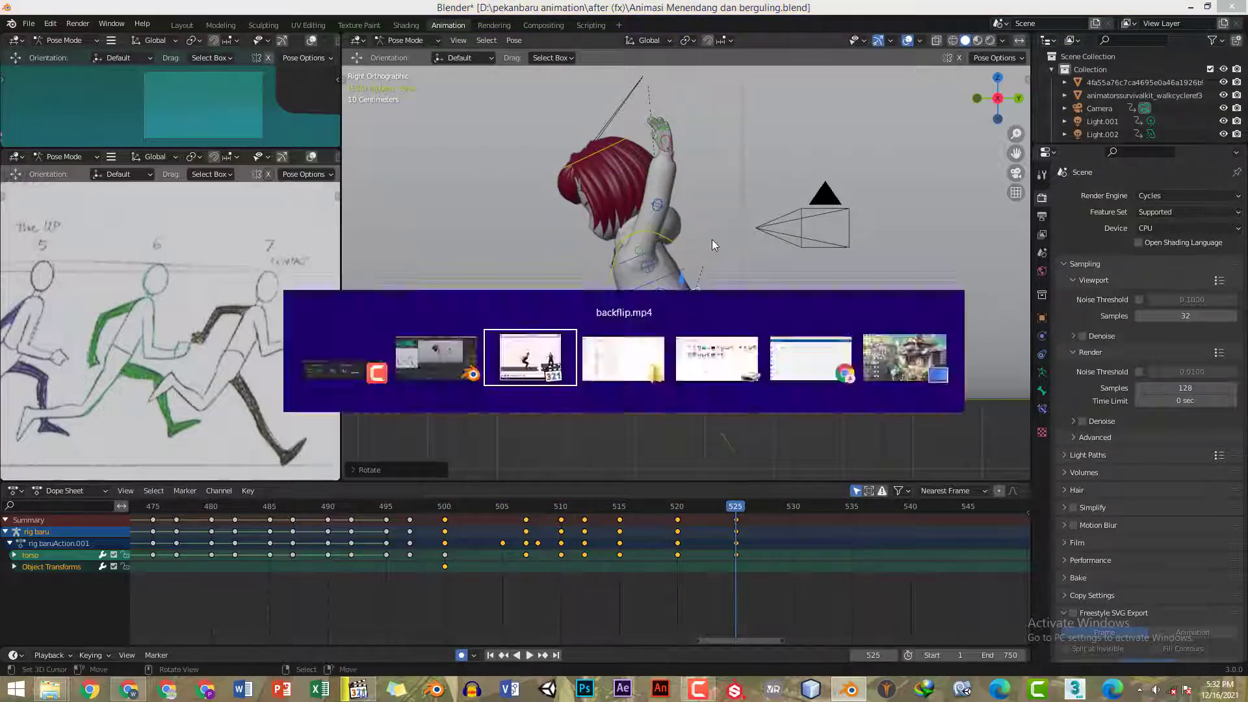
key("alt+Tab")
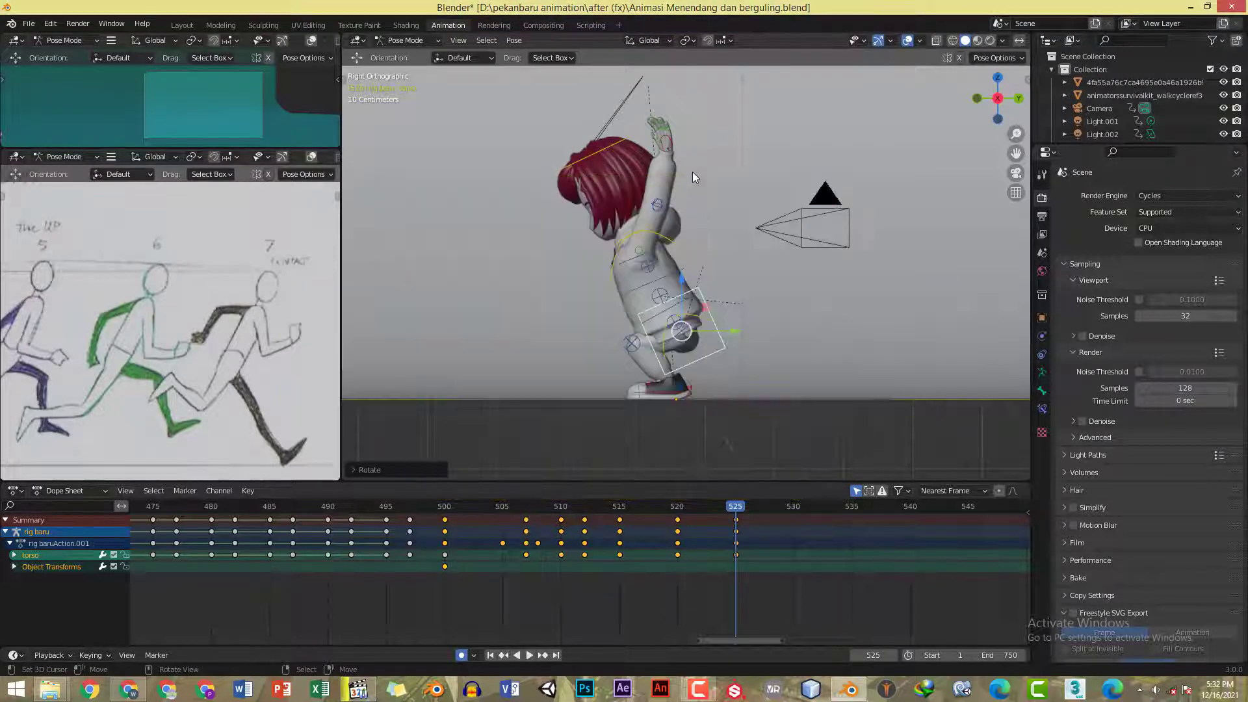
- Move the left hand IK control down and behind the body in side view, following the arm swing in backflip.mp4
left_click(670, 139)
middle_click_drag(692, 146, 680, 146, "shift")
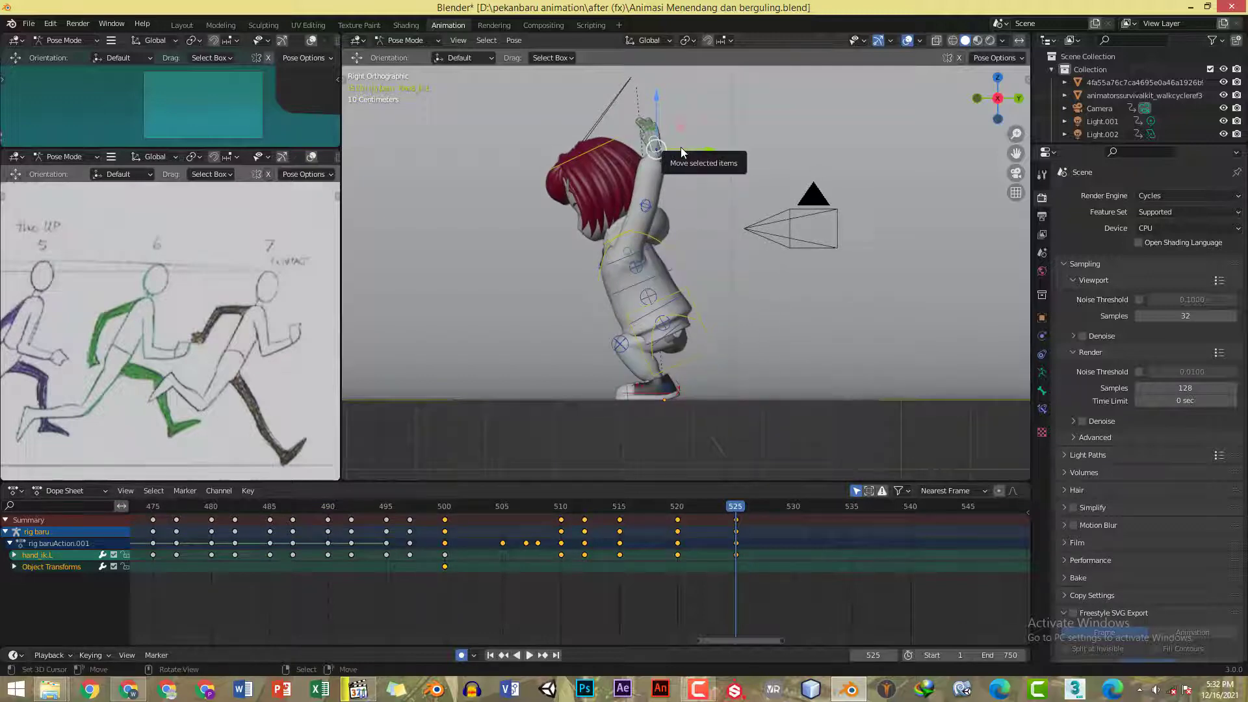
key("alt+Tab")
key("alt+Tab")
left_click_drag(686, 155, 739, 254)
key("alt+Tab")
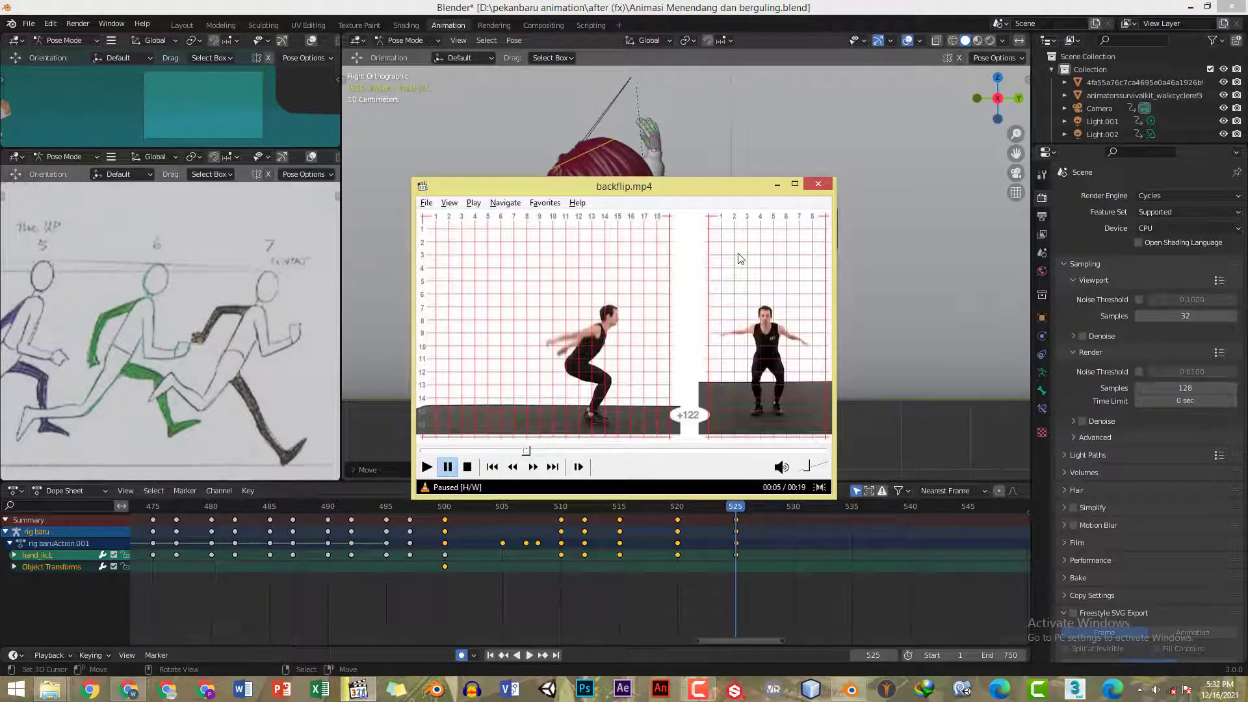
key("alt+Tab")
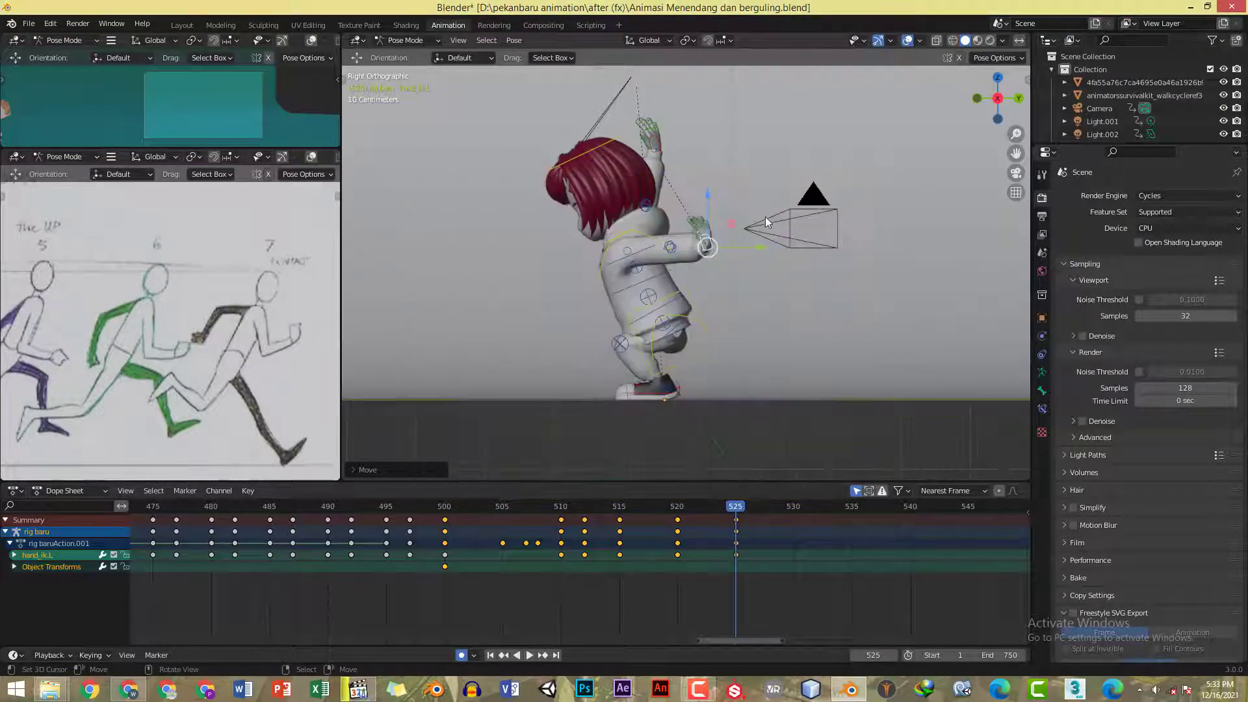
- Rotate the left hand IK control in top view, using trackball and plain rotation, so the hand points outward and back along the arm
key("KP_7")
scroll(799, 281, "up", 2)
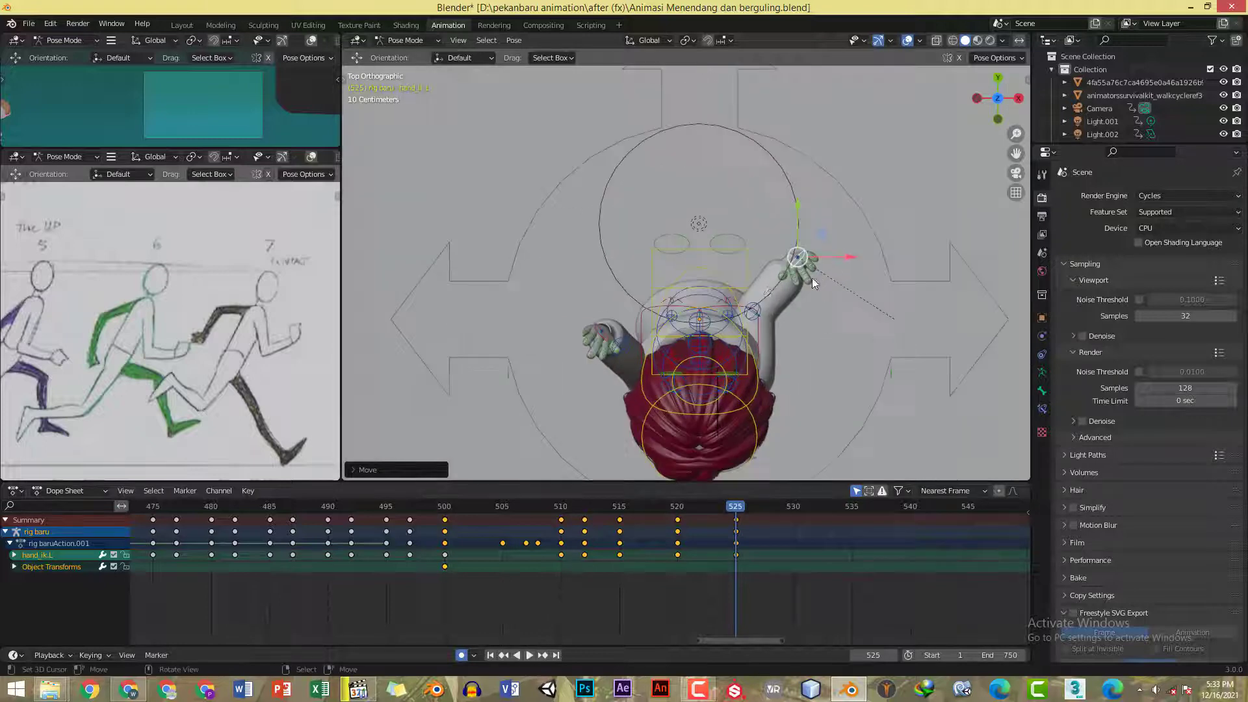
middle_click_drag(812, 279, 694, 298, "shift")
key("r")
key("r")
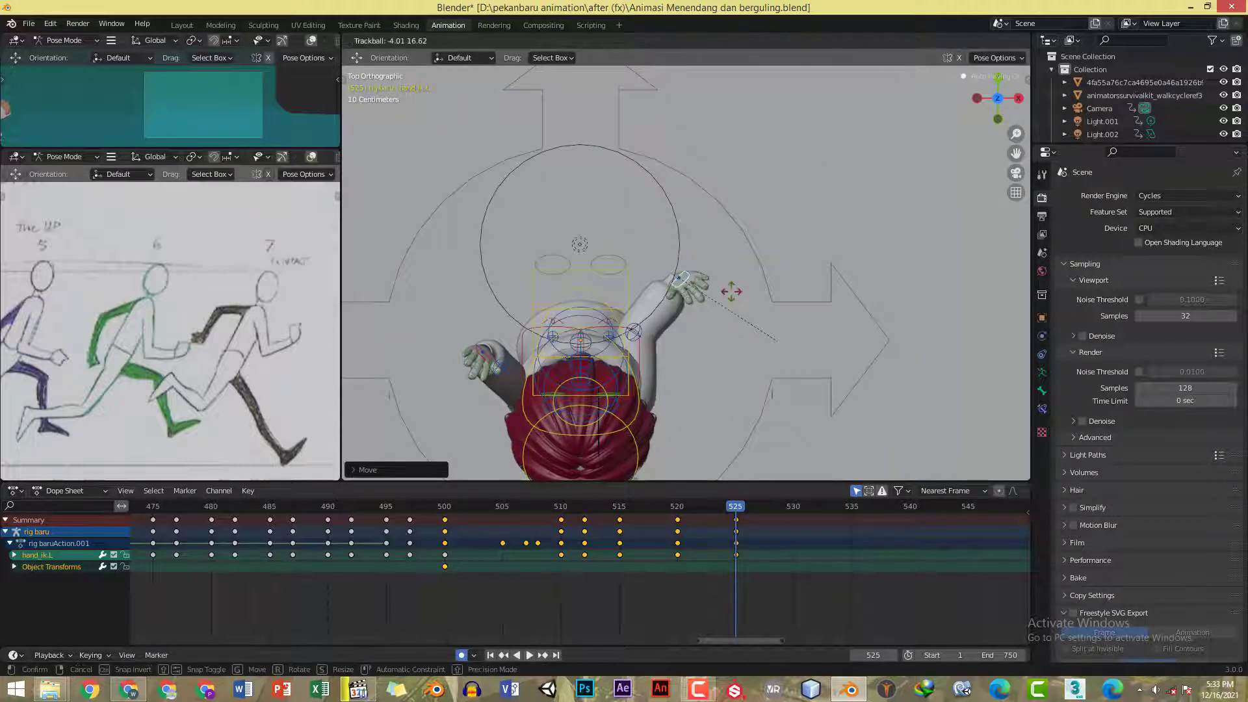
left_click(801, 271)
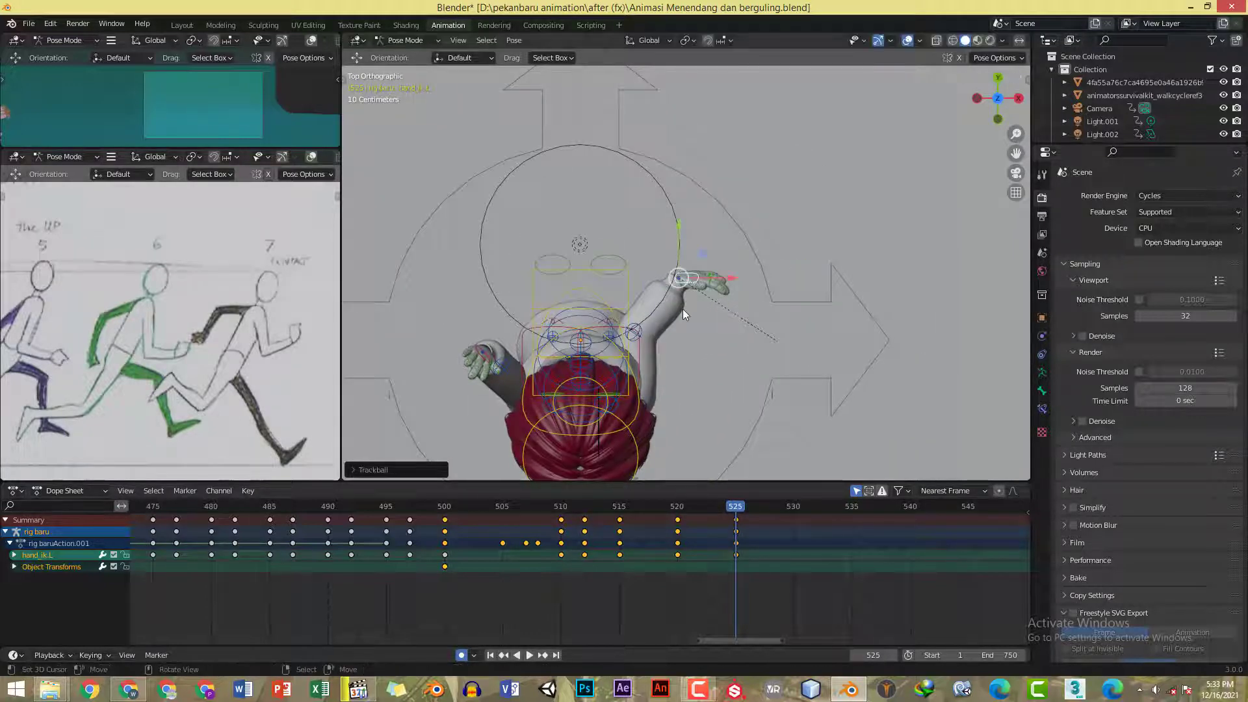
key("r")
key("r")
left_click(737, 317)
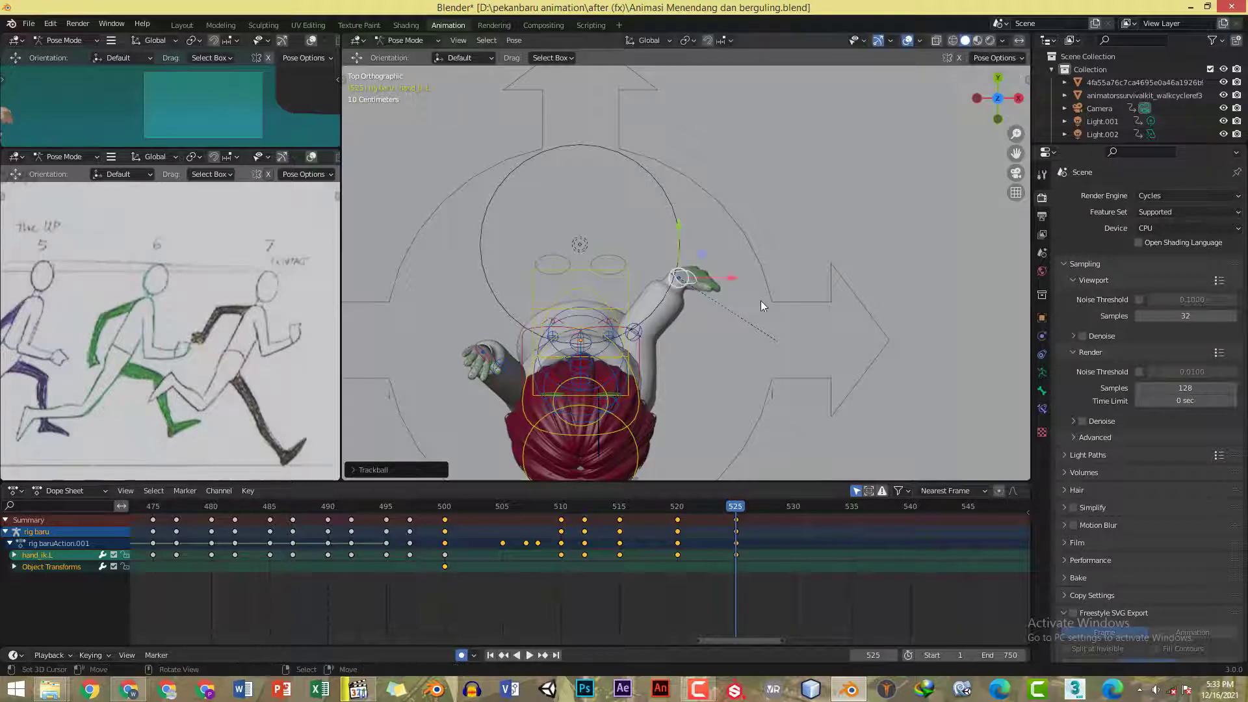
key("r")
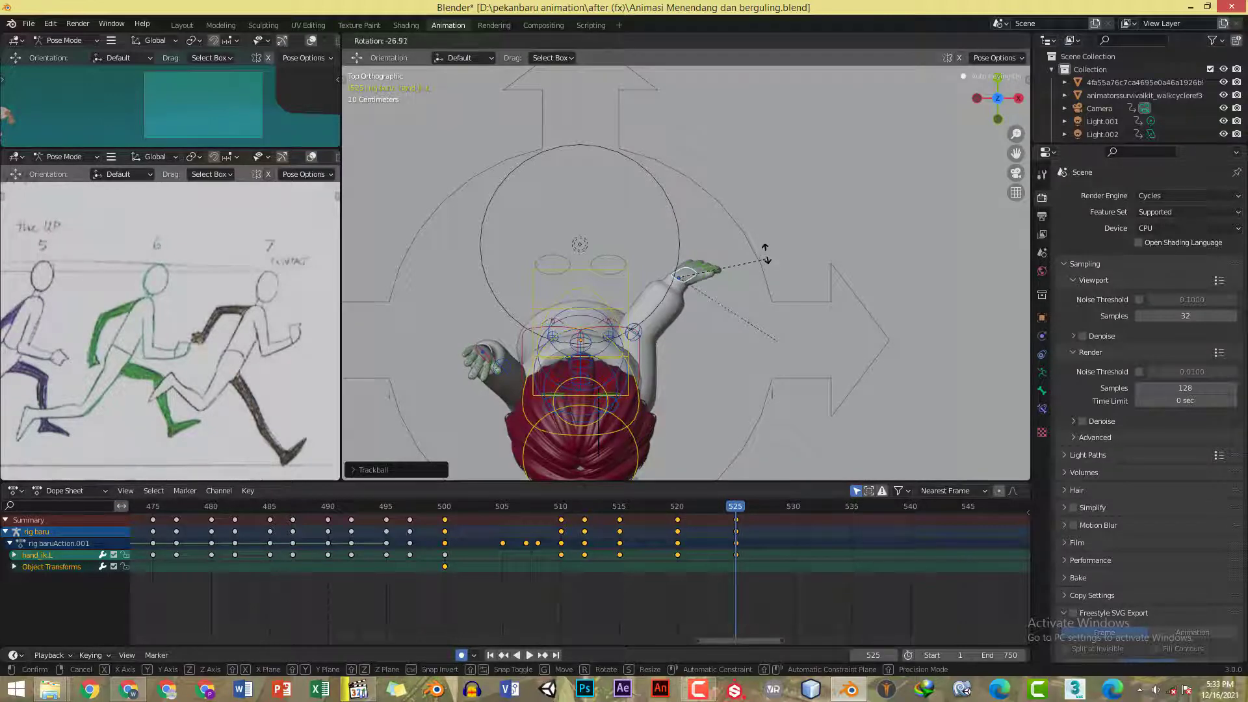
left_click(763, 224)
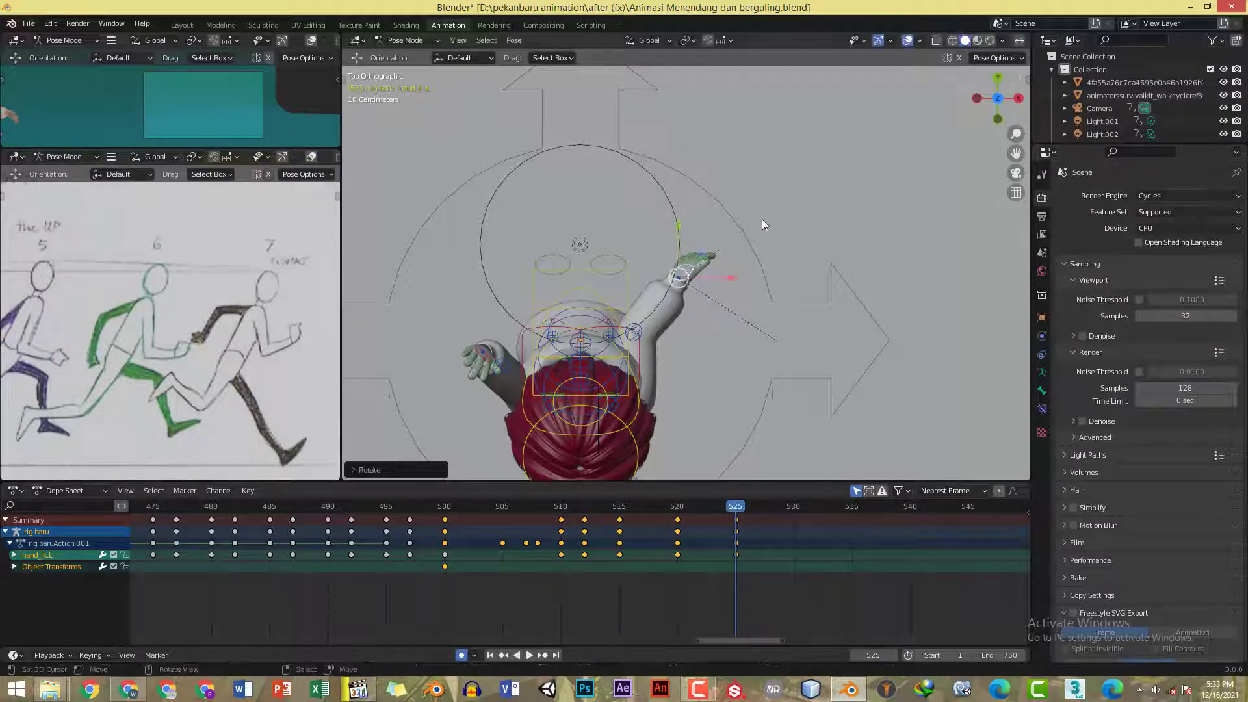
- Rotate the left hand about 39 degrees in side view to align it with the forearm, and check it against backflip.mp4 in front view
key("alt+Tab")
key("alt+Tab")
key("KP_1")
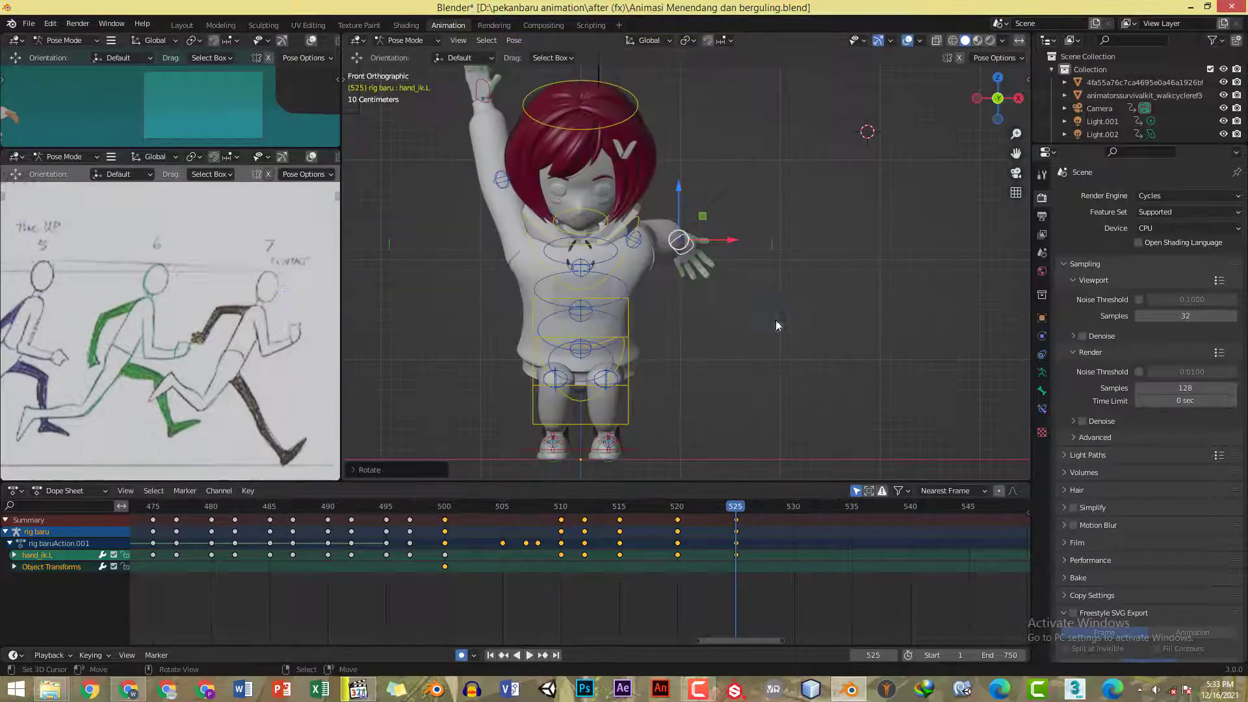
key("KP_3")
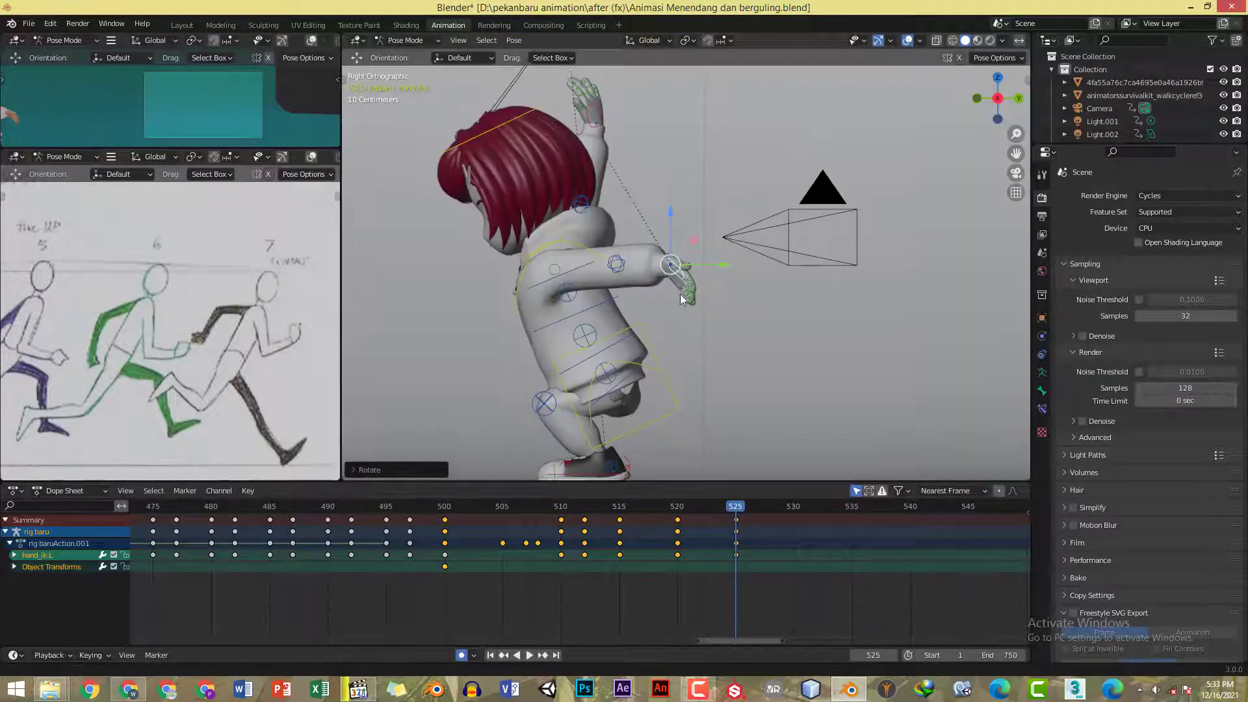
key("r")
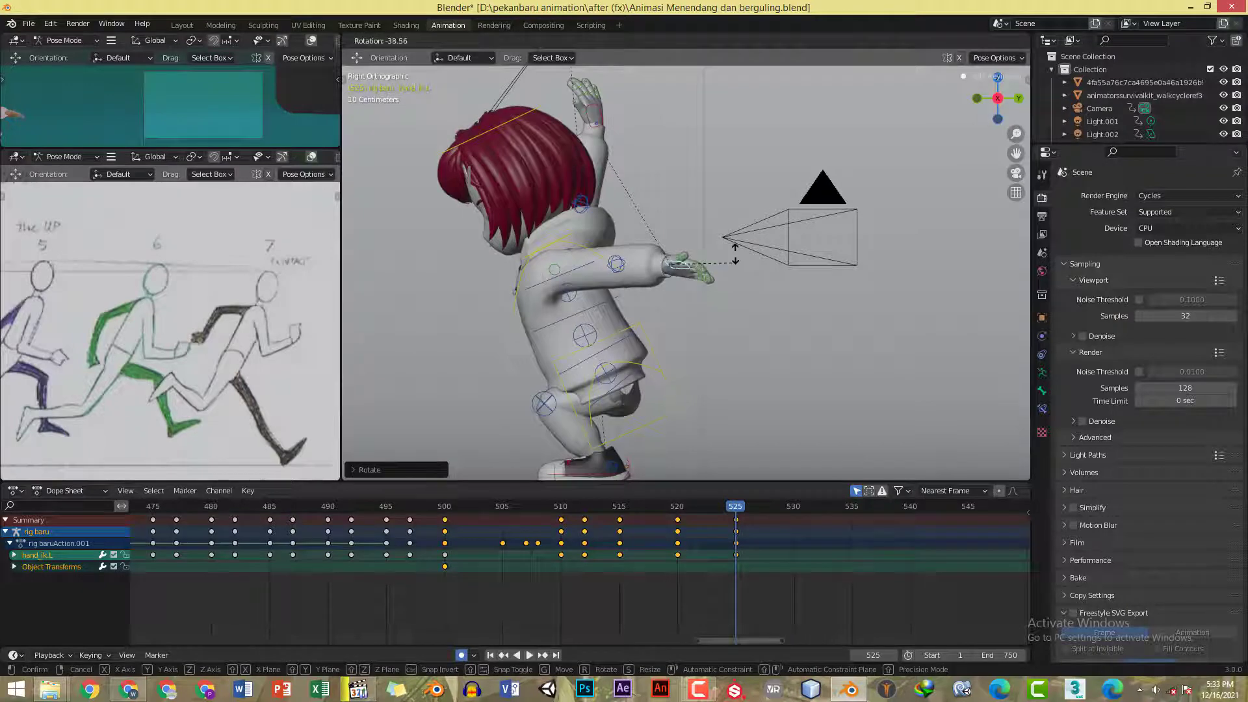
left_click(734, 259)
key("KP_1")
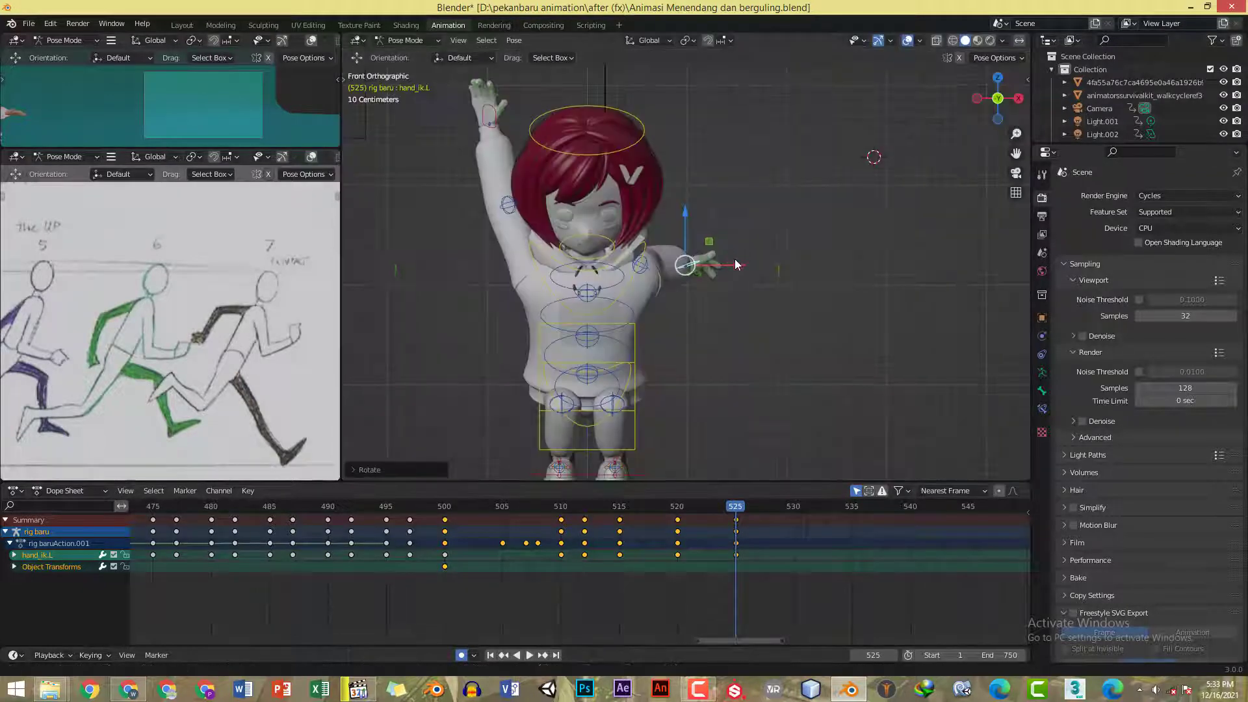
key("alt+Tab")
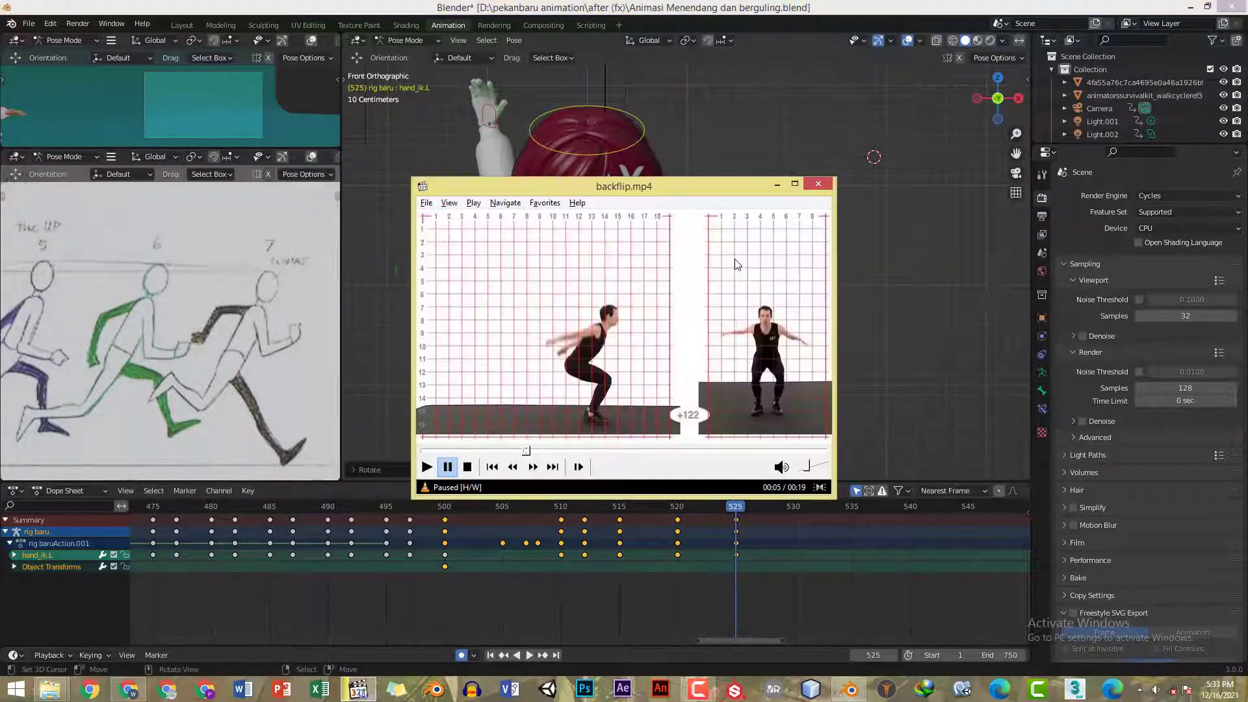
key("alt+Tab")
- Move the left hand IK control outward from the body in top view and rotate it slightly, comparing the front view with backflip.mp4
key("KP_7")
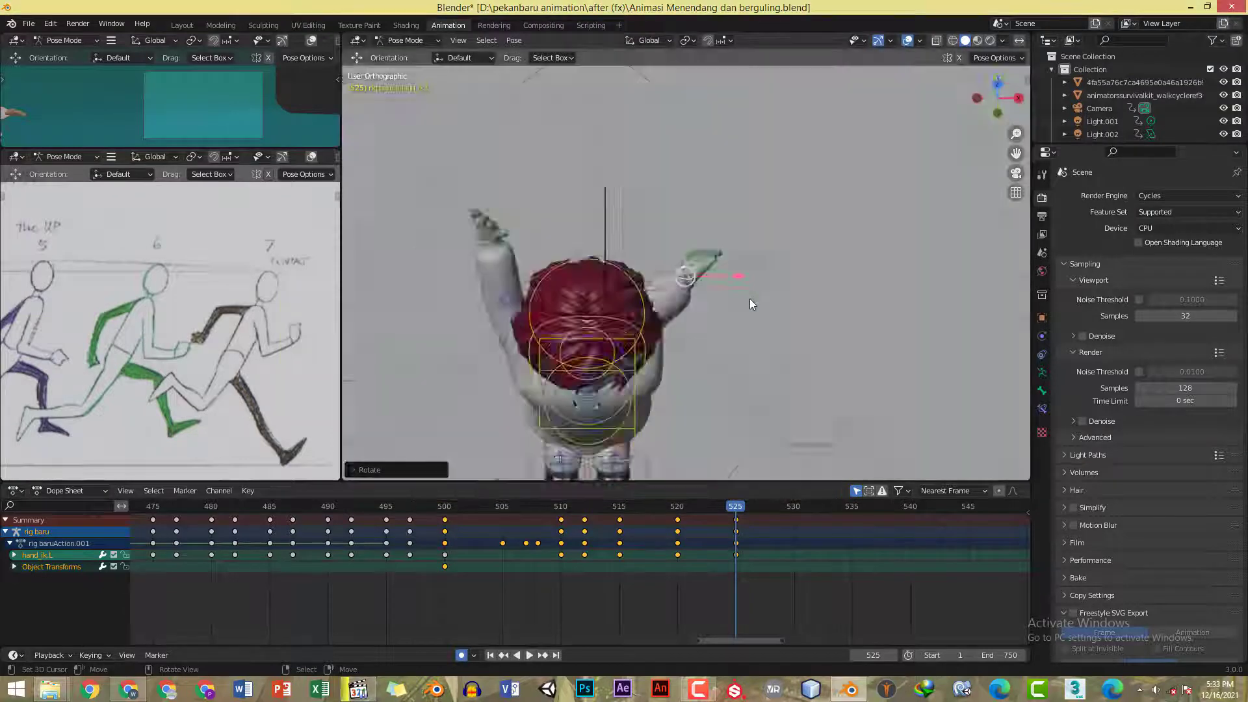
key("g")
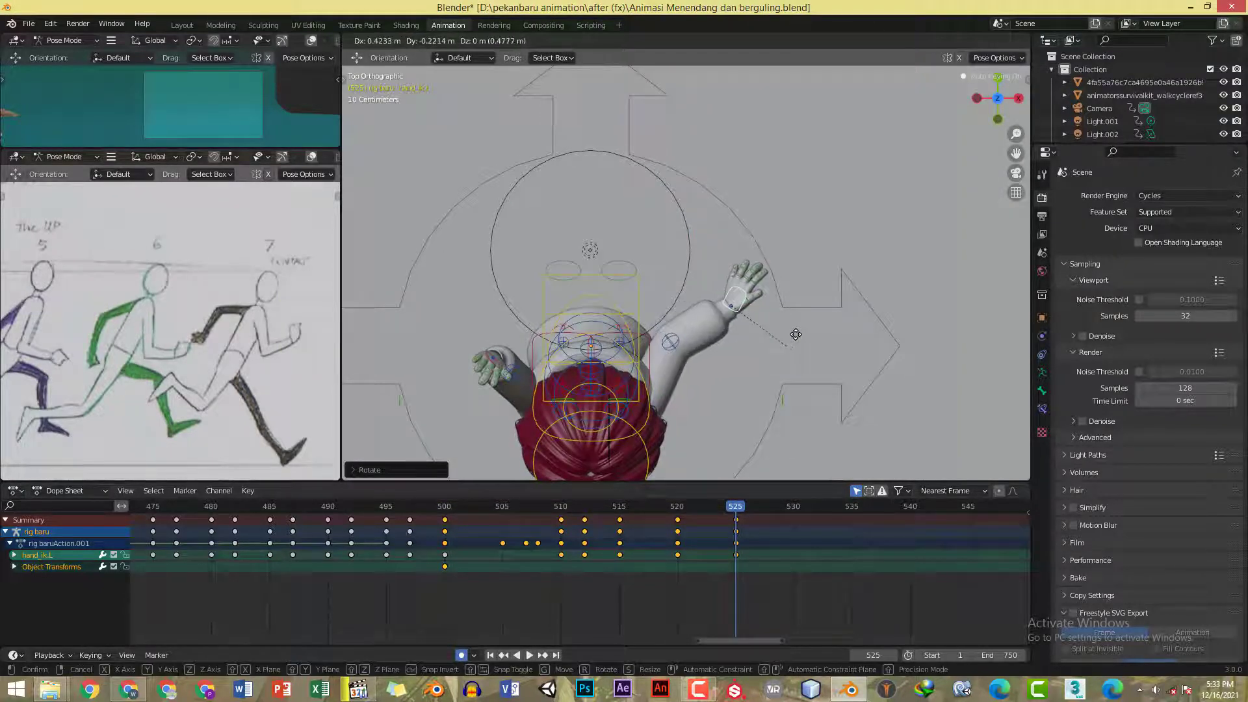
left_click(796, 306)
key("r")
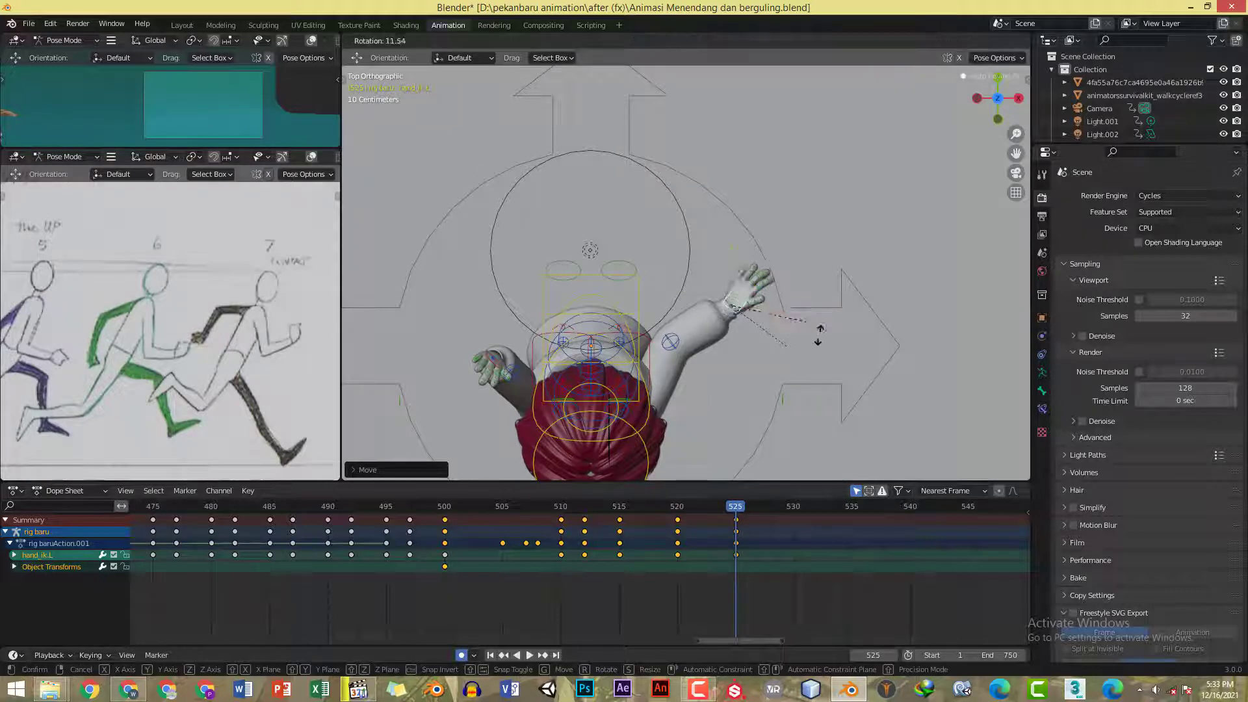
left_click(823, 342)
key("KP_1")
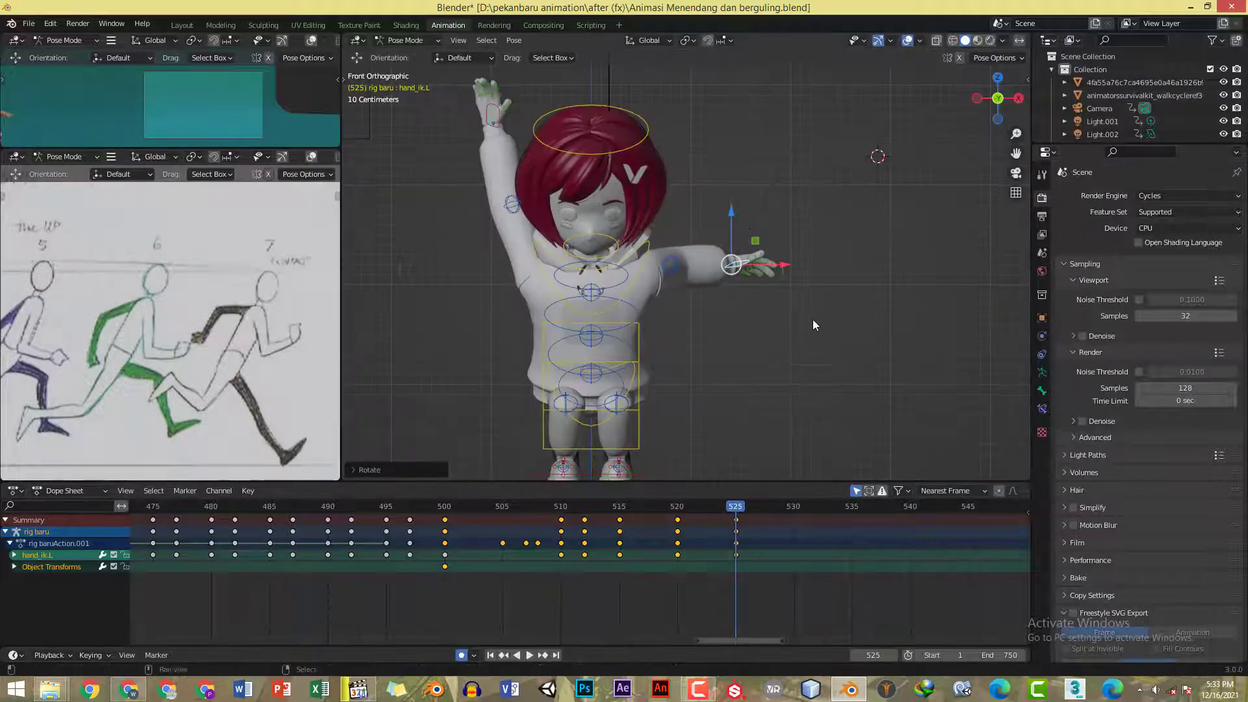
key("alt+Tab")
key("alt+Tab")
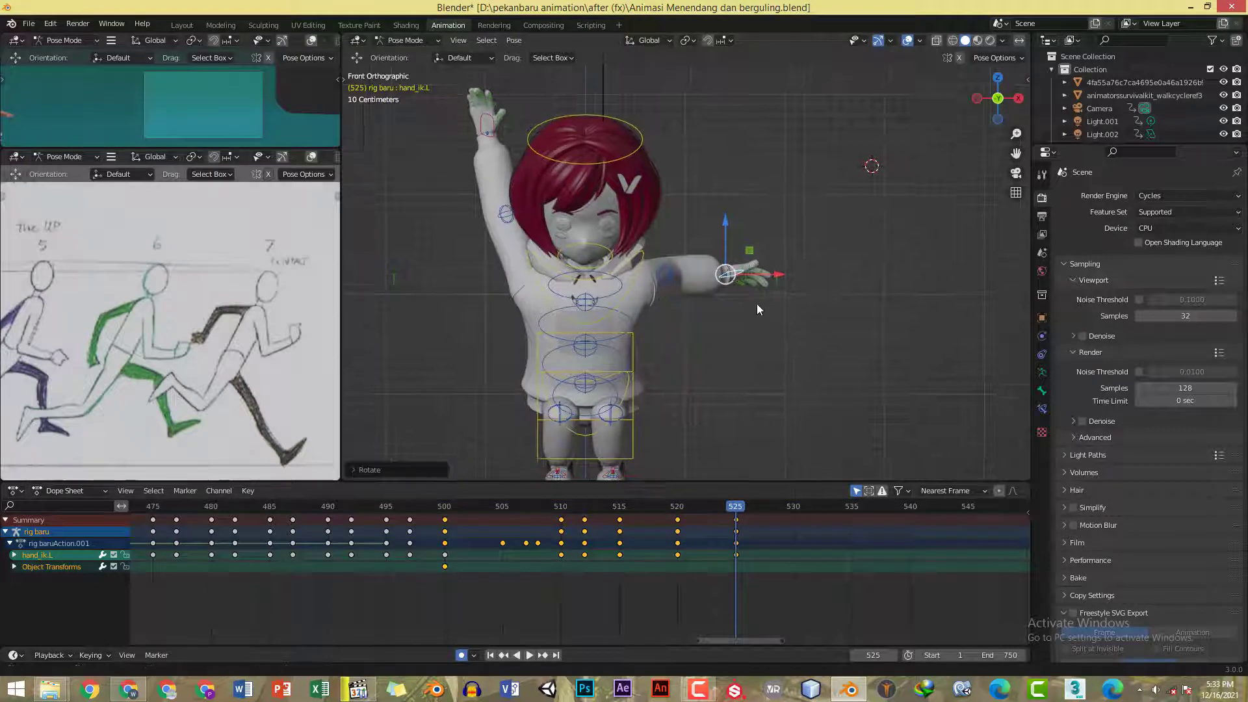
- Lower the left hand IK control about 0.42 m in front view, and check the arm from top and side against backflip.mp4
key("g")
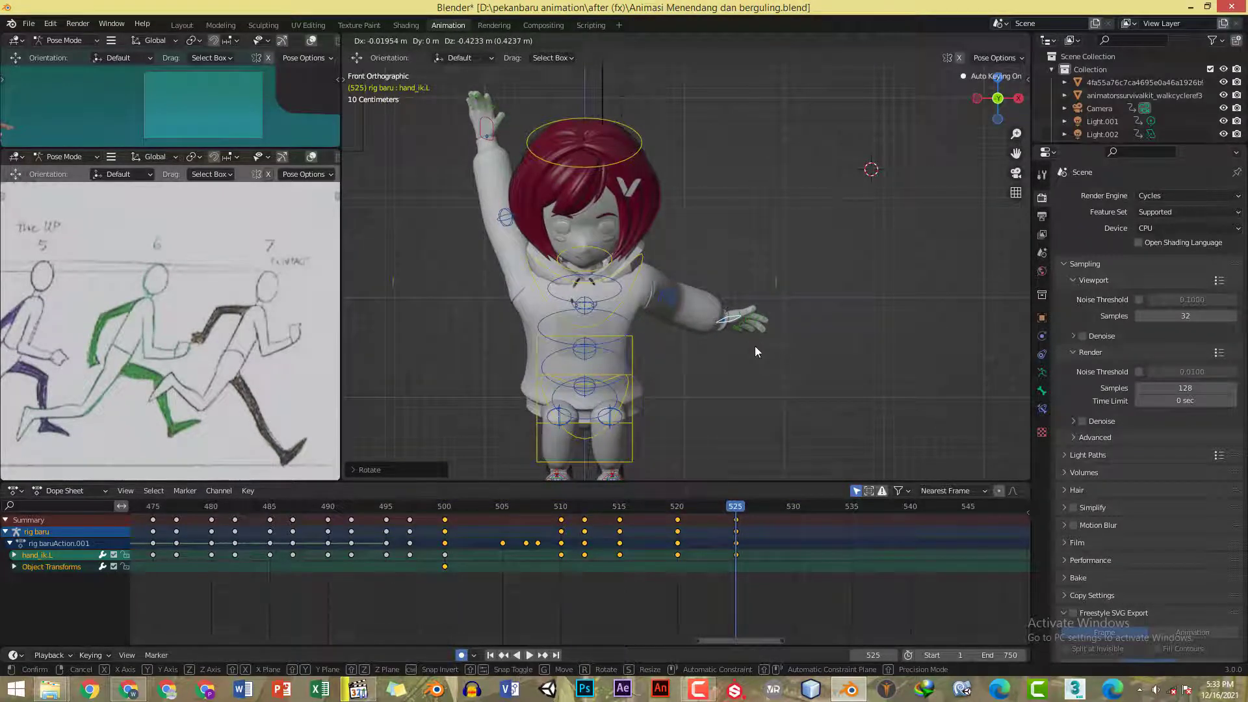
left_click(755, 346)
key("KP_7")
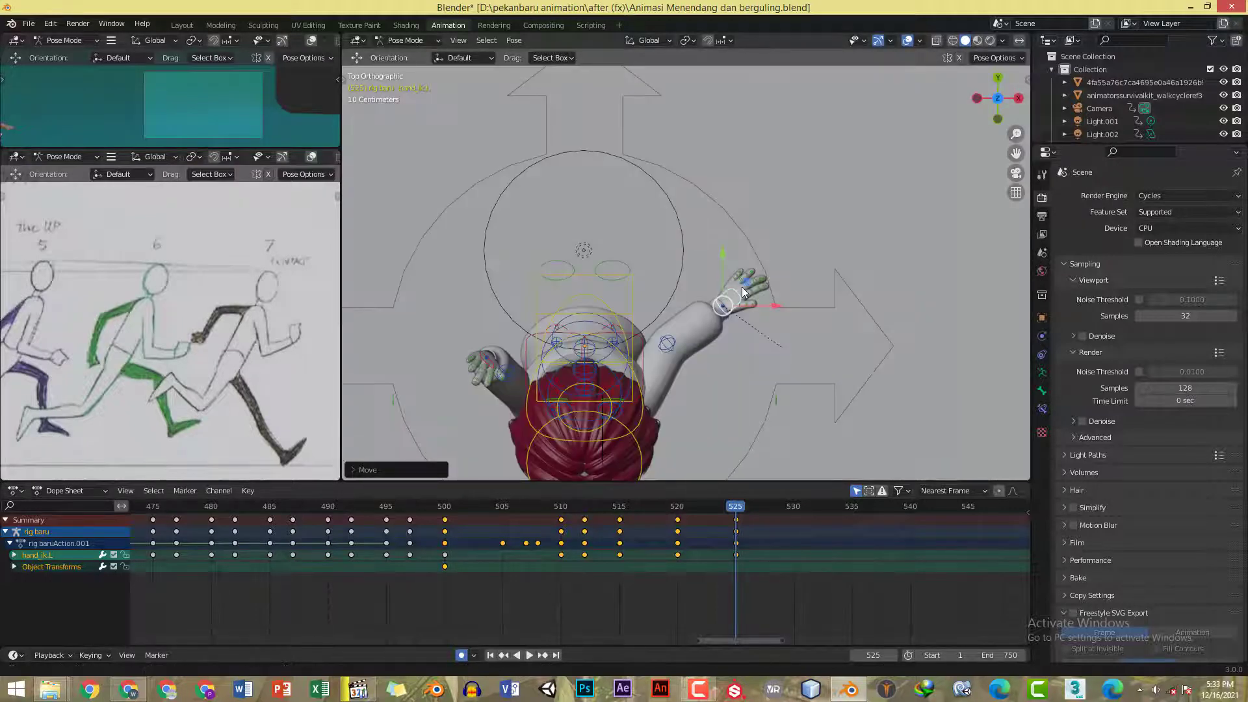
key("KP_3")
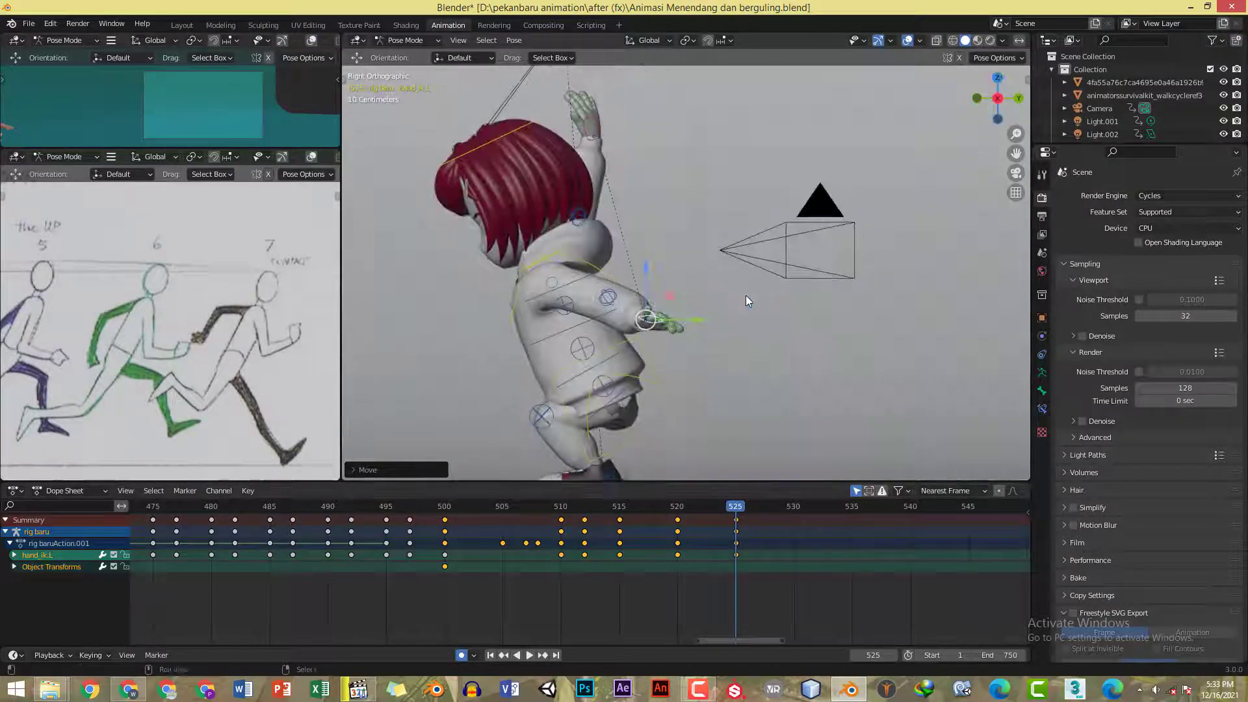
scroll(747, 279, "up", 5)
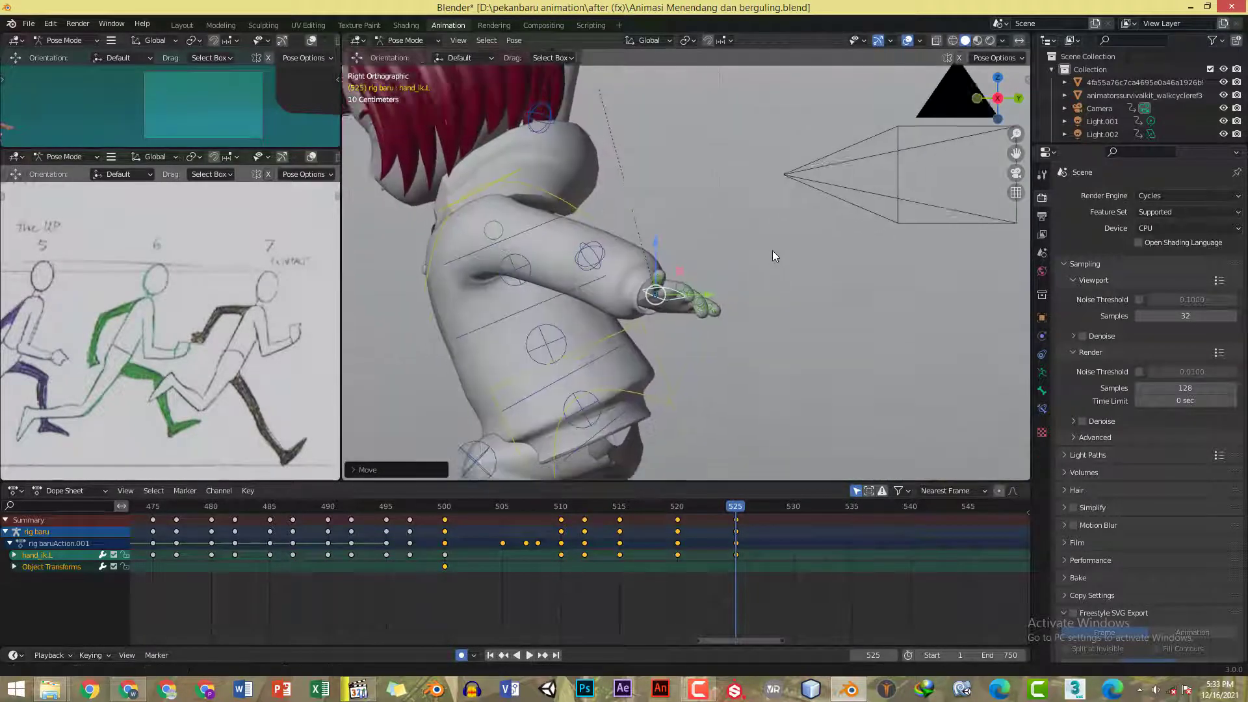
middle_click_drag(772, 251, 774, 251, "shift")
key("alt+Tab")
key("alt+Tab")
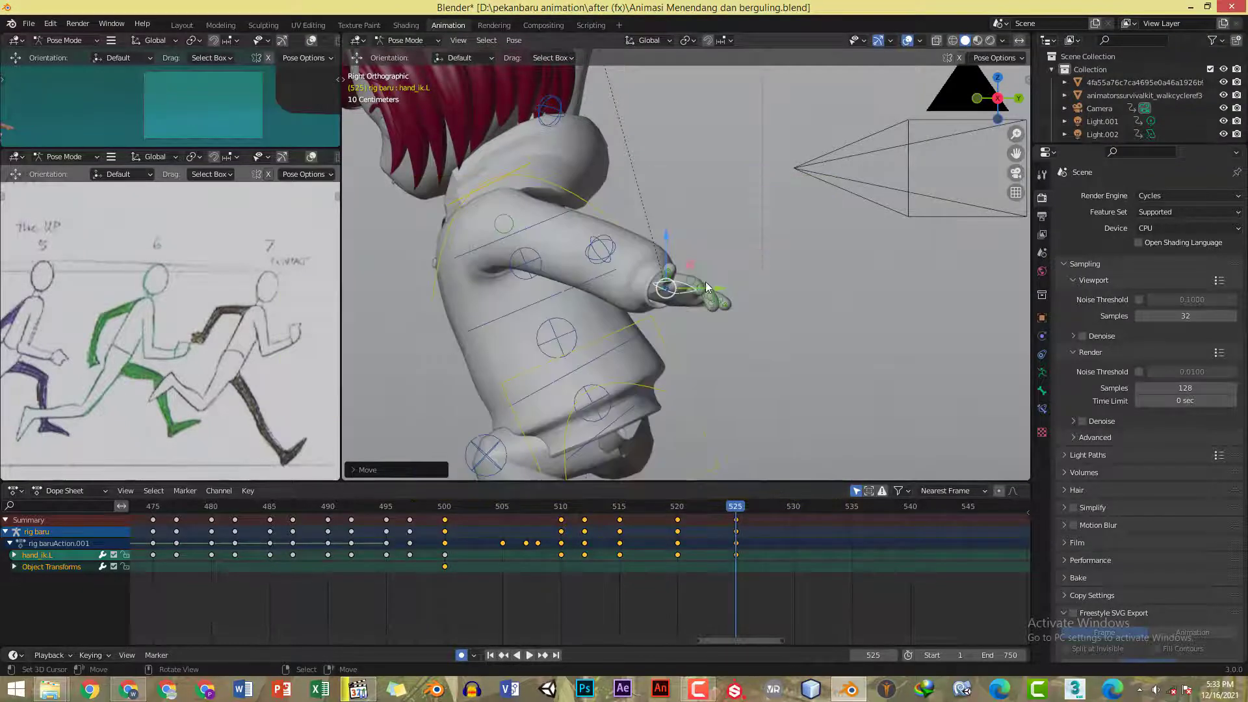
- Shift the left hand IK control about 0.18 m inward and 0.12 m backward in top view, and check it in front view
key("KP_7")
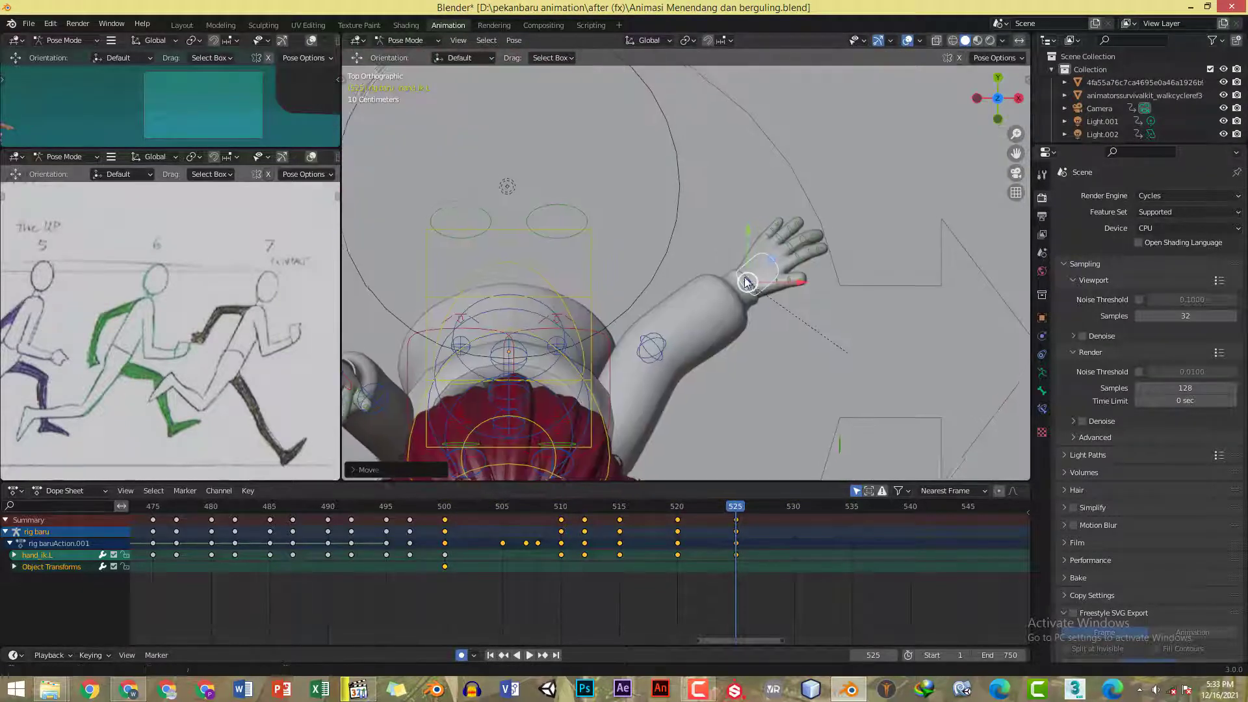
key("g")
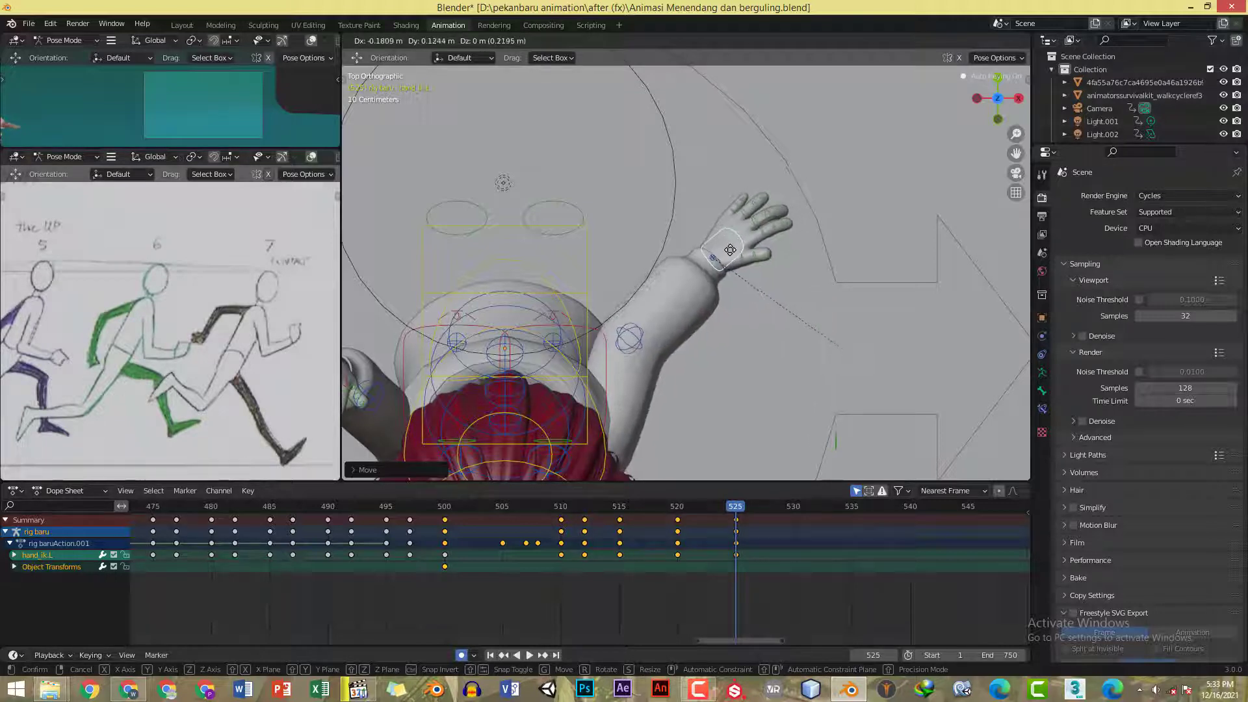
left_click(729, 254)
key("KP_1")
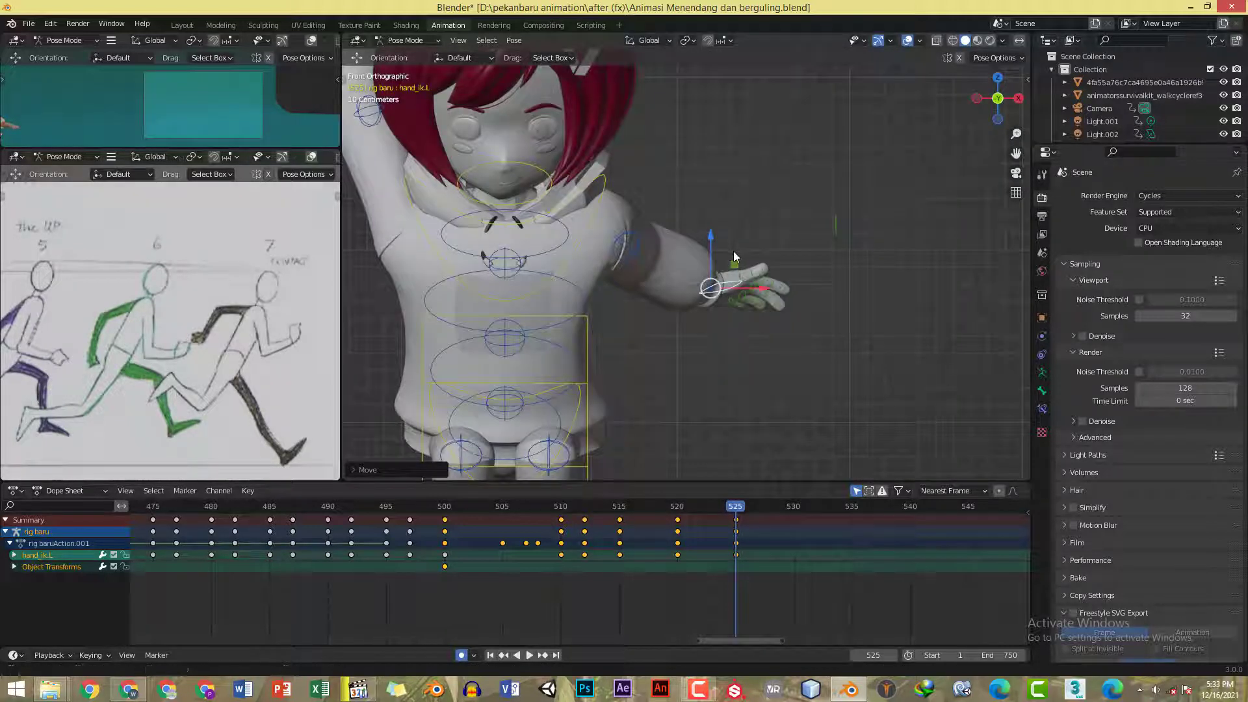
- Rotate the left hand about 27 degrees in front view, save the file, and compare the pose with backflip.mp4
key("r")
key("r")
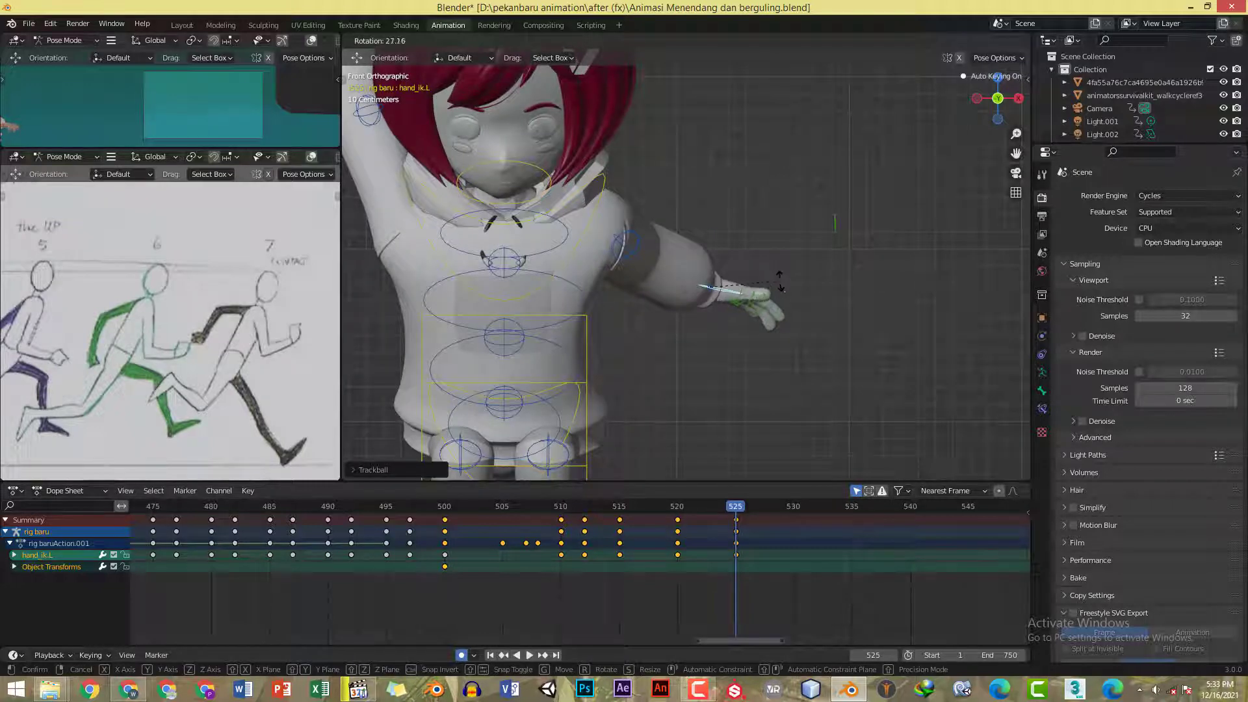
left_click(779, 281)
scroll(779, 281, "down", 2)
middle_click_drag(754, 253, 757, 253, "shift")
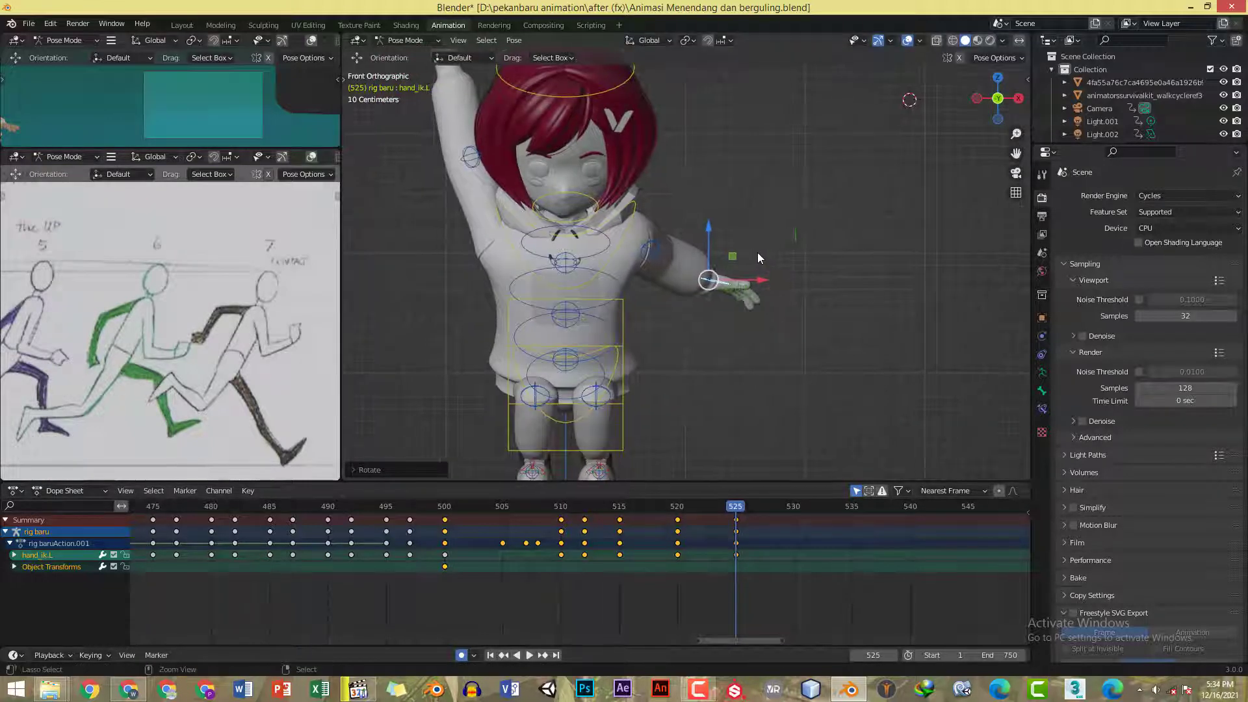
key("ctrl+s")
key("alt+Tab")
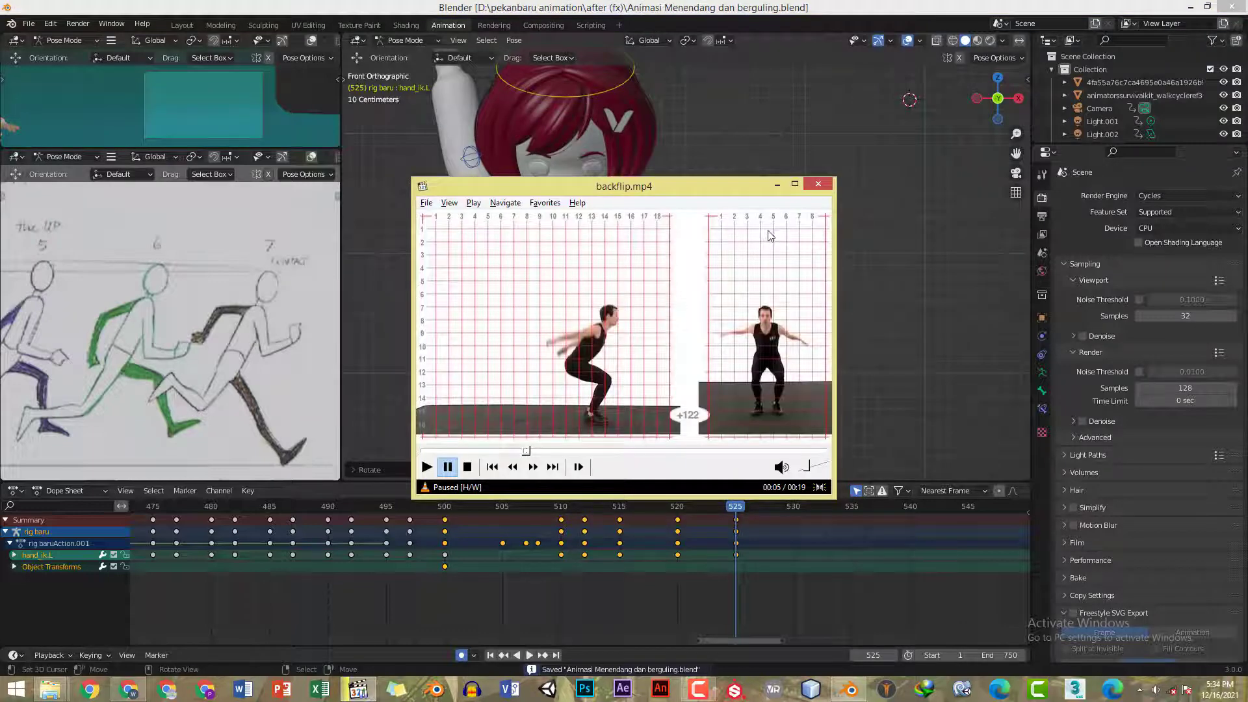
key("alt+Tab")
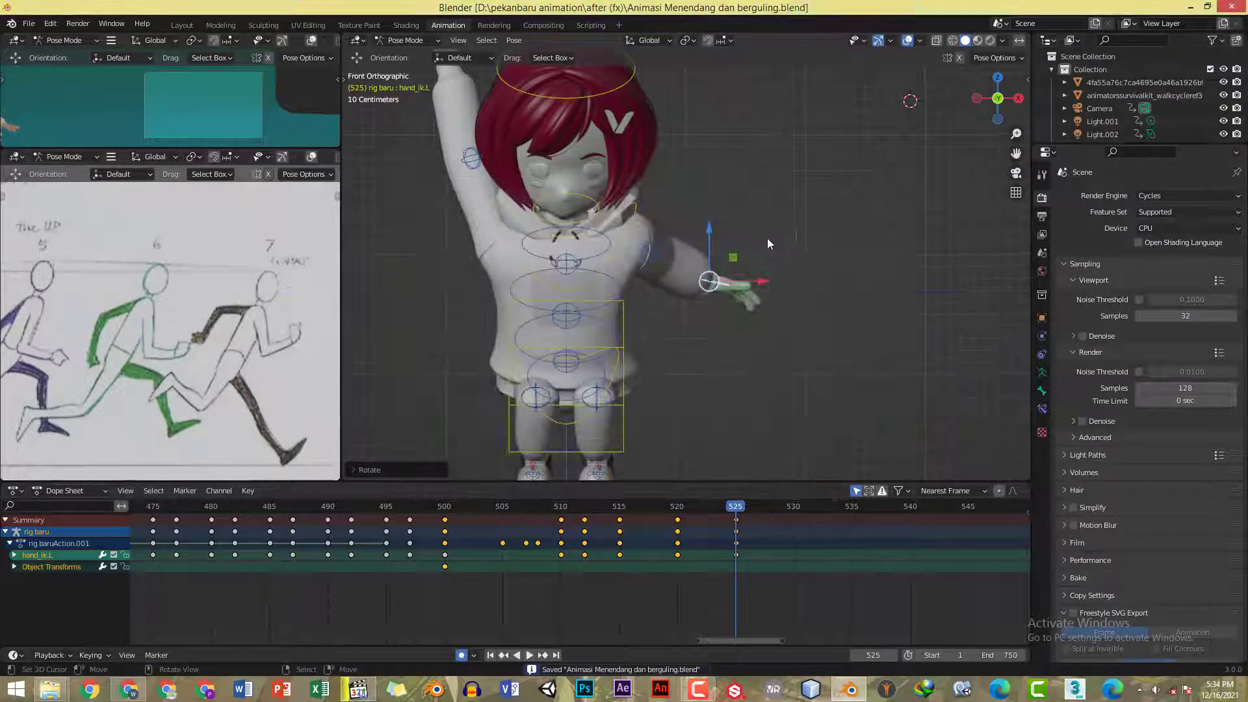
- Copy the left hand pose and paste it mirrored onto the right hand at frame 525, and compare with backflip.mp4
key("ctrl+c")
key("ctrl+v")
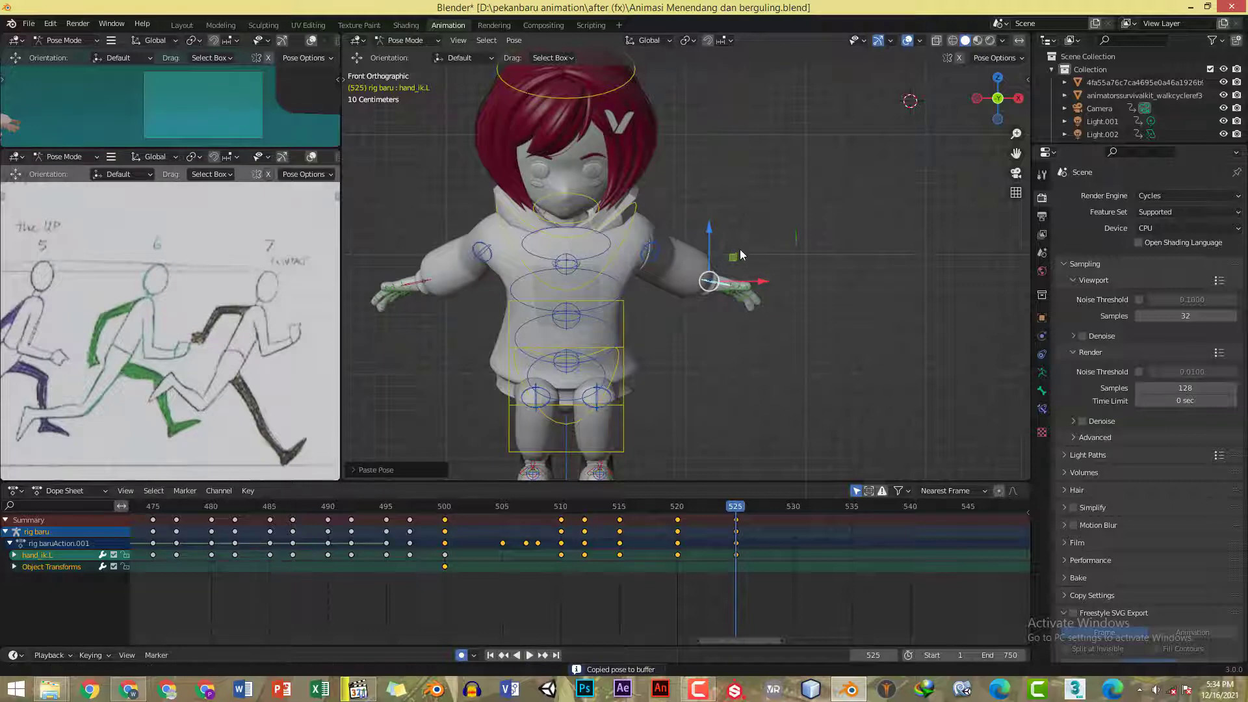
middle_click_drag(739, 248, 750, 241, "shift")
scroll(747, 252, "down", 2)
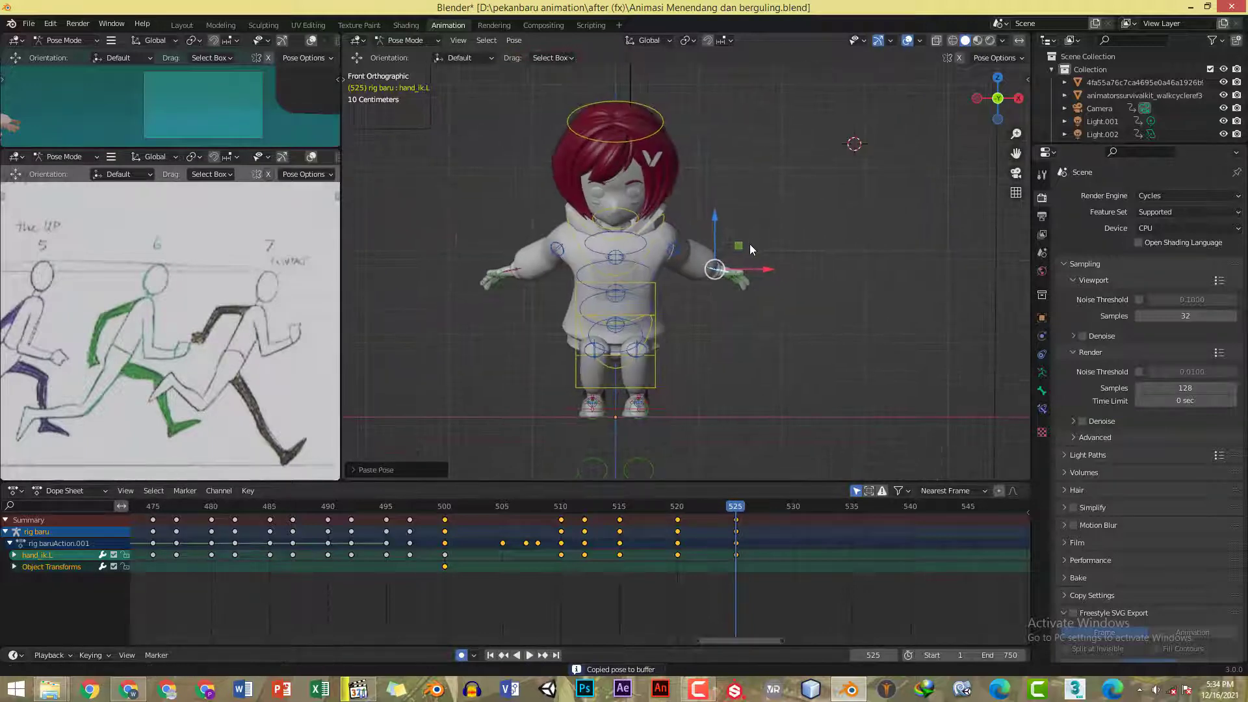
key("alt+Tab")
key("alt+Tab")
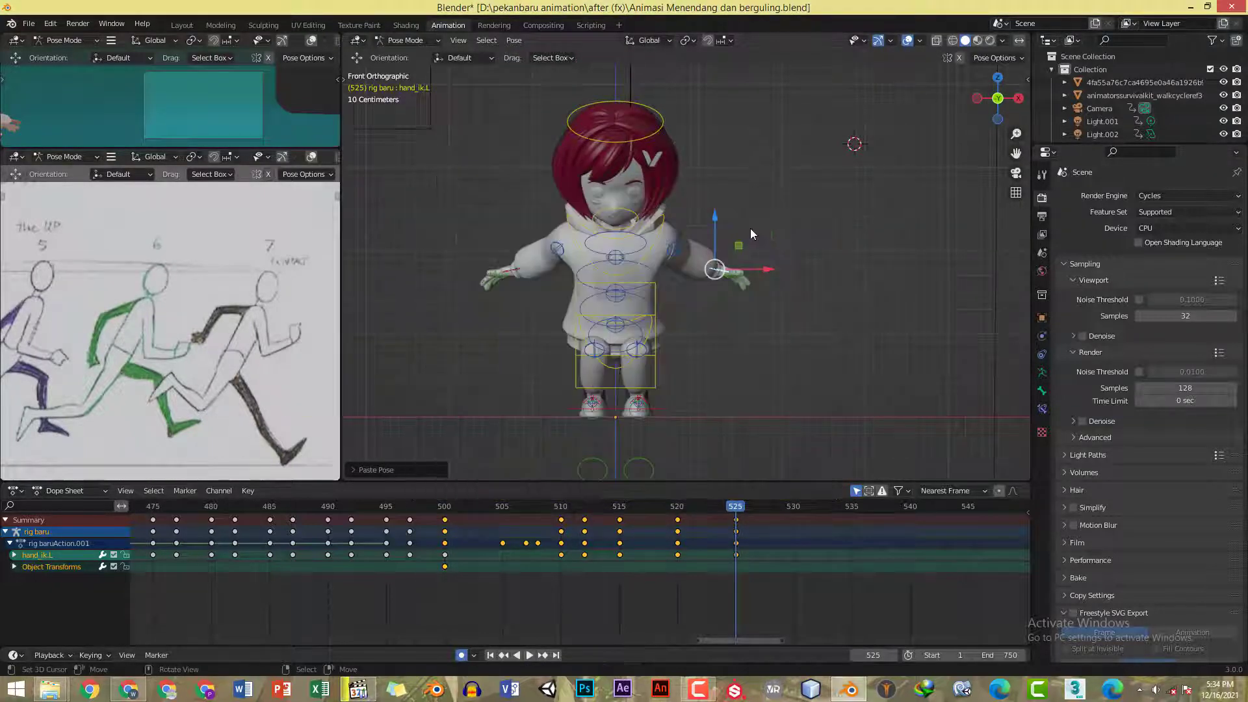
- Rotate the head up about 16 degrees in side view, check it from the front, and save the file
key("KP_3")
scroll(618, 219, "up", 2)
middle_click_drag(618, 219, 632, 247, "shift")
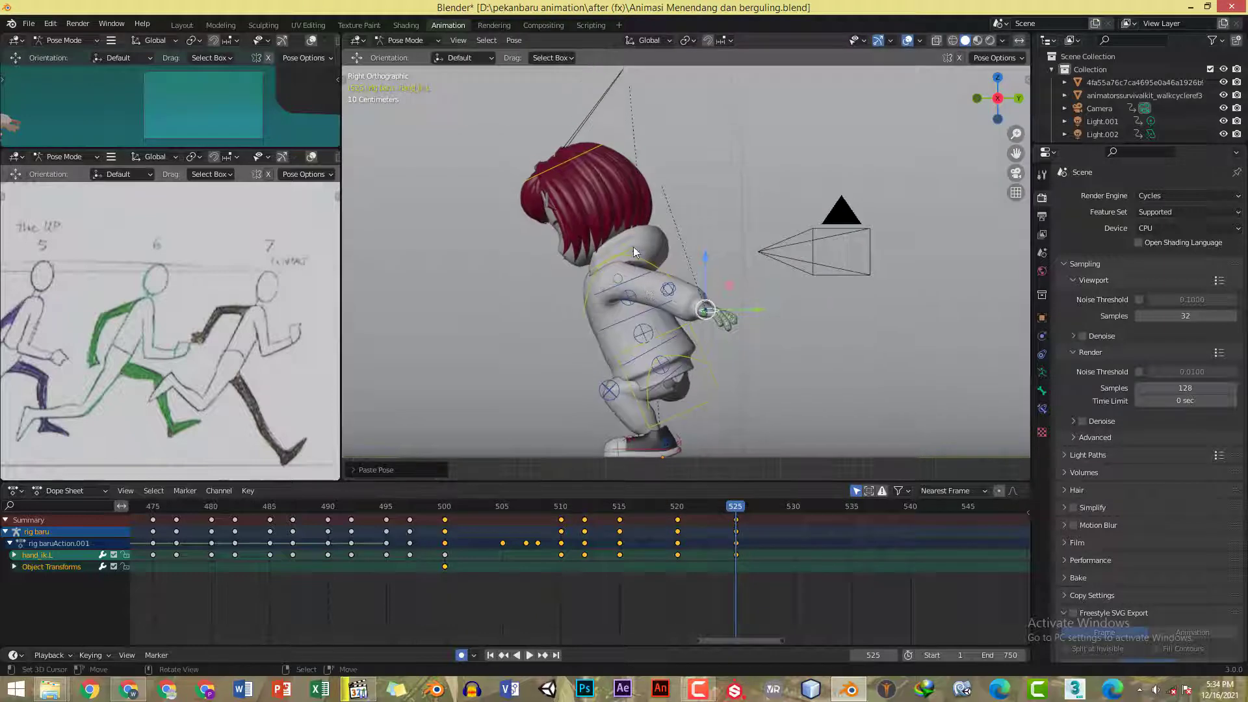
left_click(622, 161)
key("r")
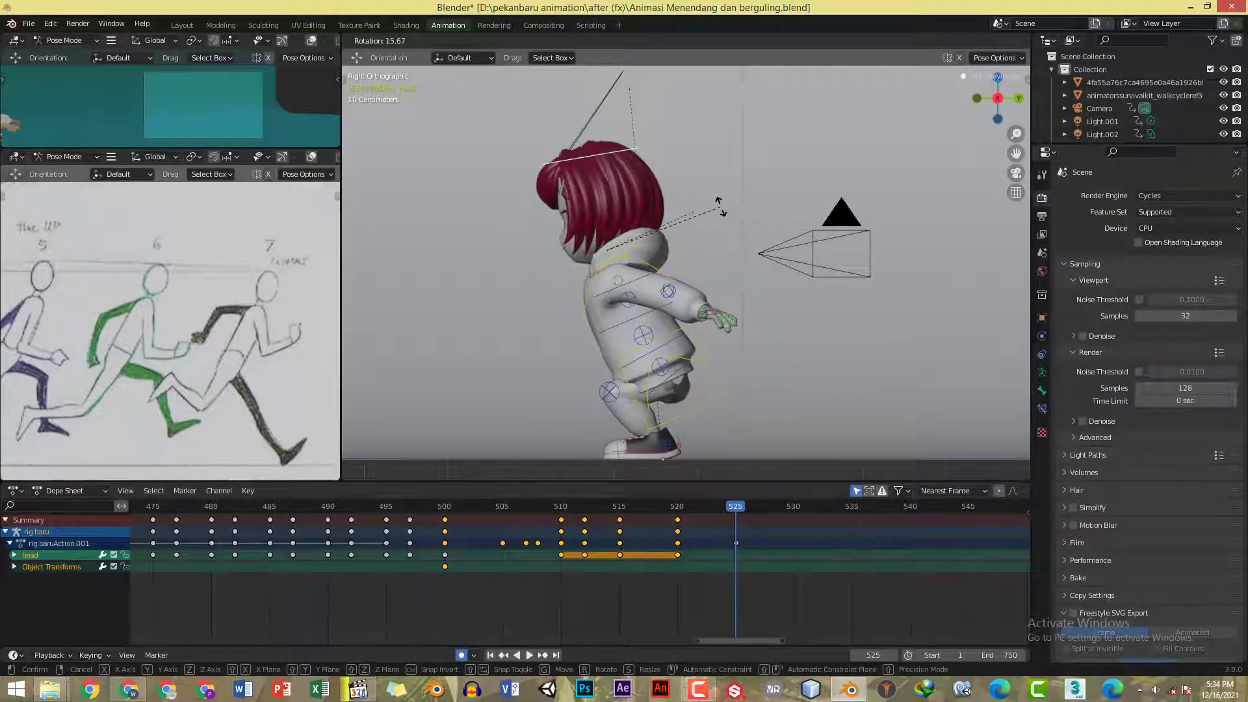
left_click(720, 207)
key("KP_1")
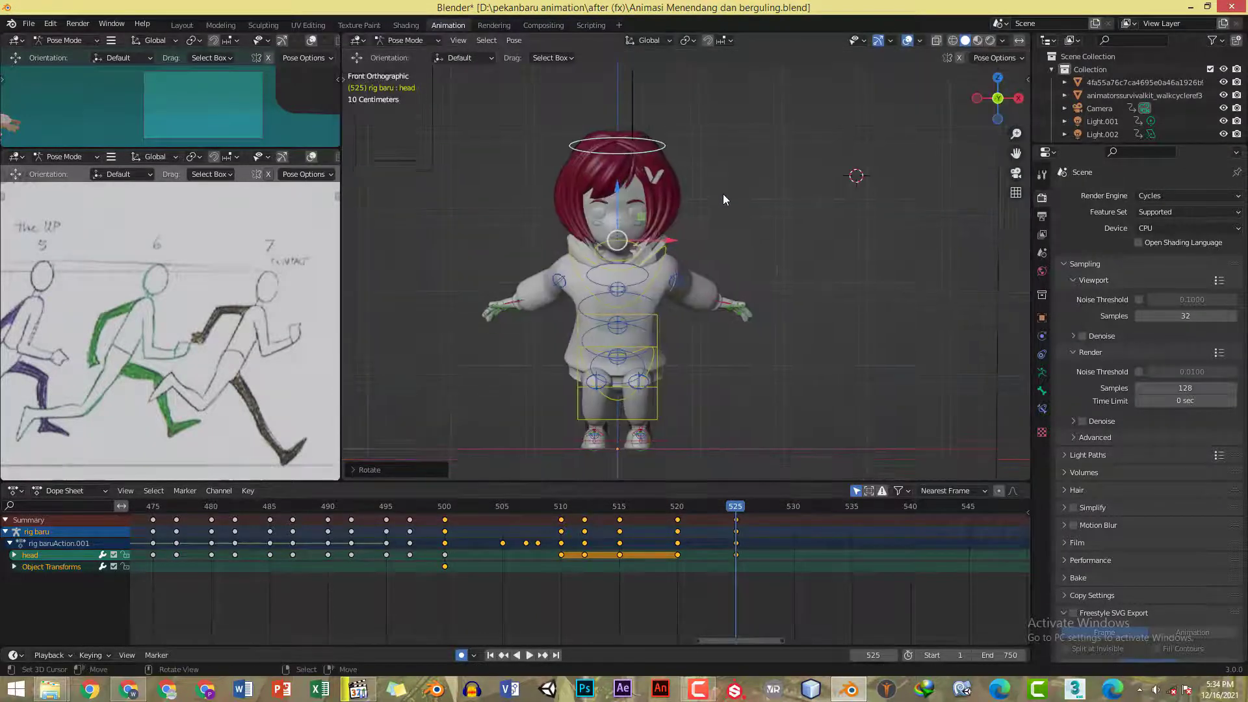
key("ctrl+s")
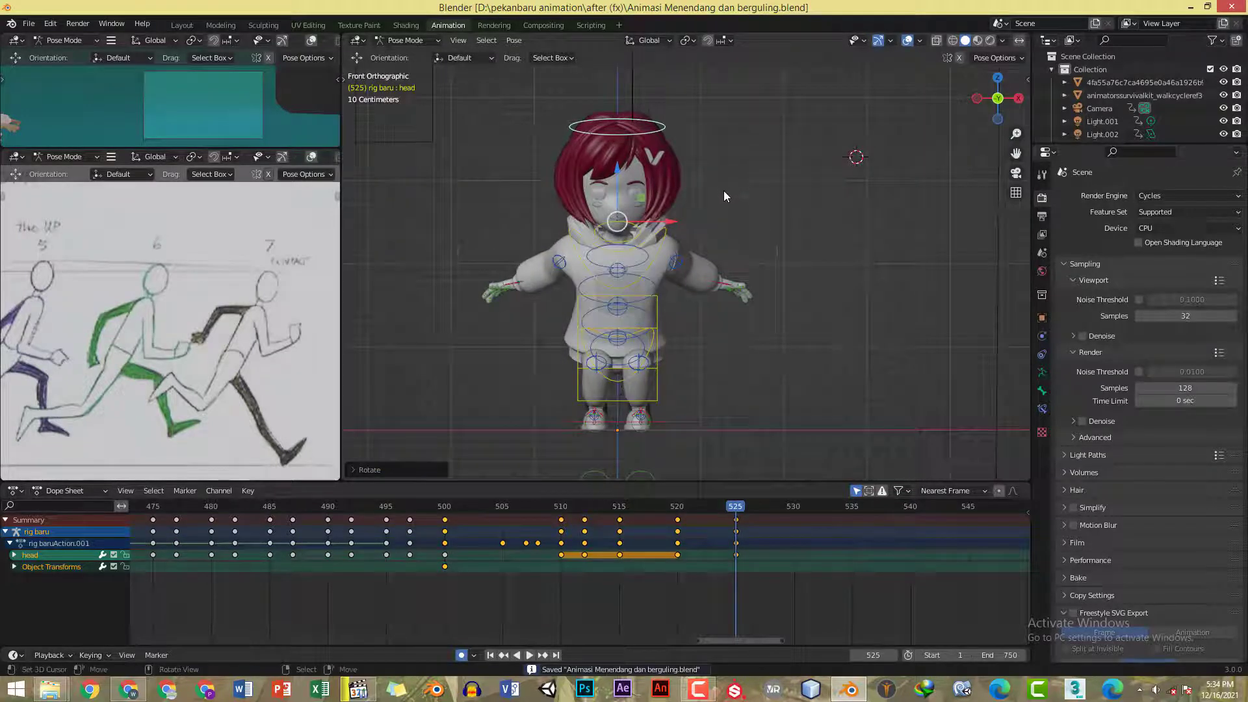
- Play the animation twice from frame 510 in side view, looking at the playback sync modes in between, and return to frame 525
key("KP_3")
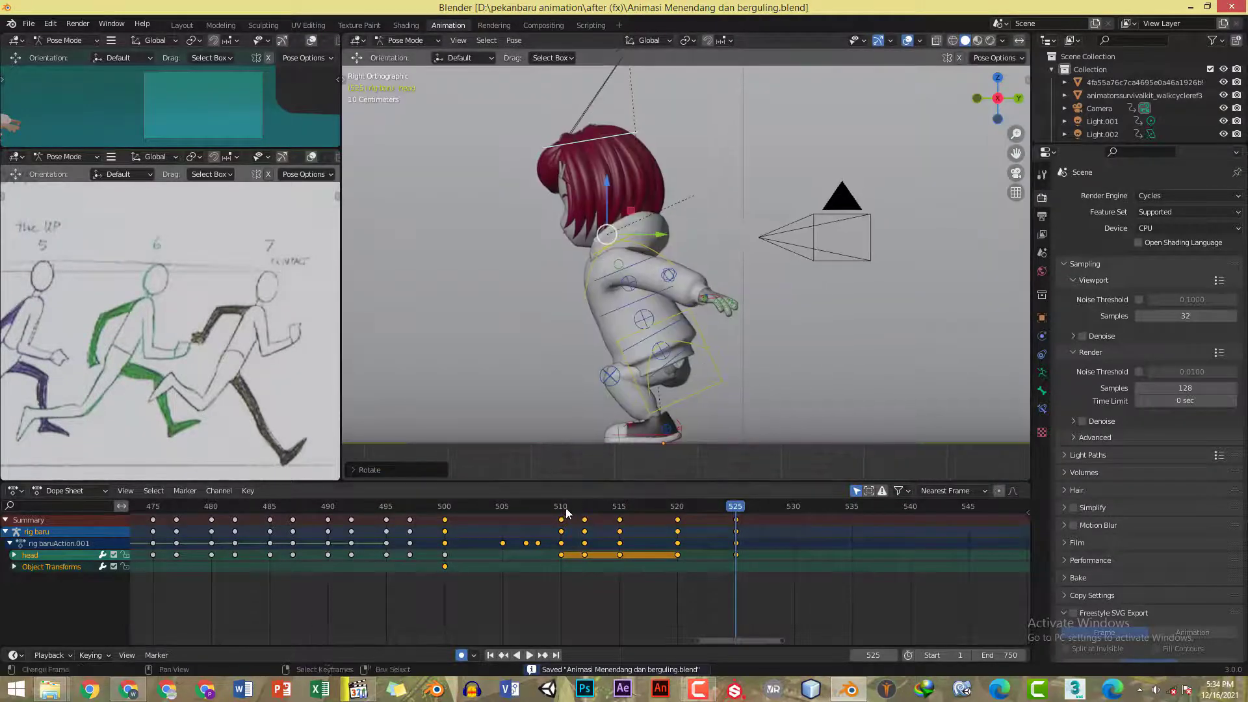
left_click(559, 511)
key("space")
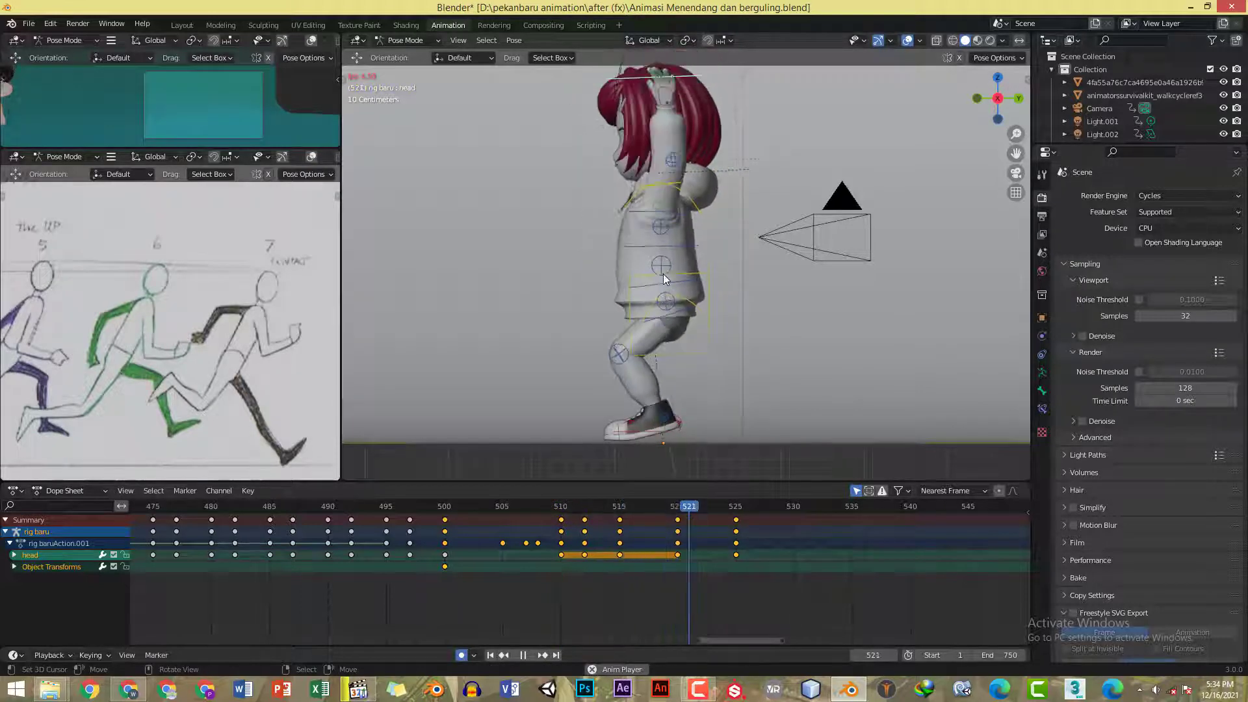
key("space")
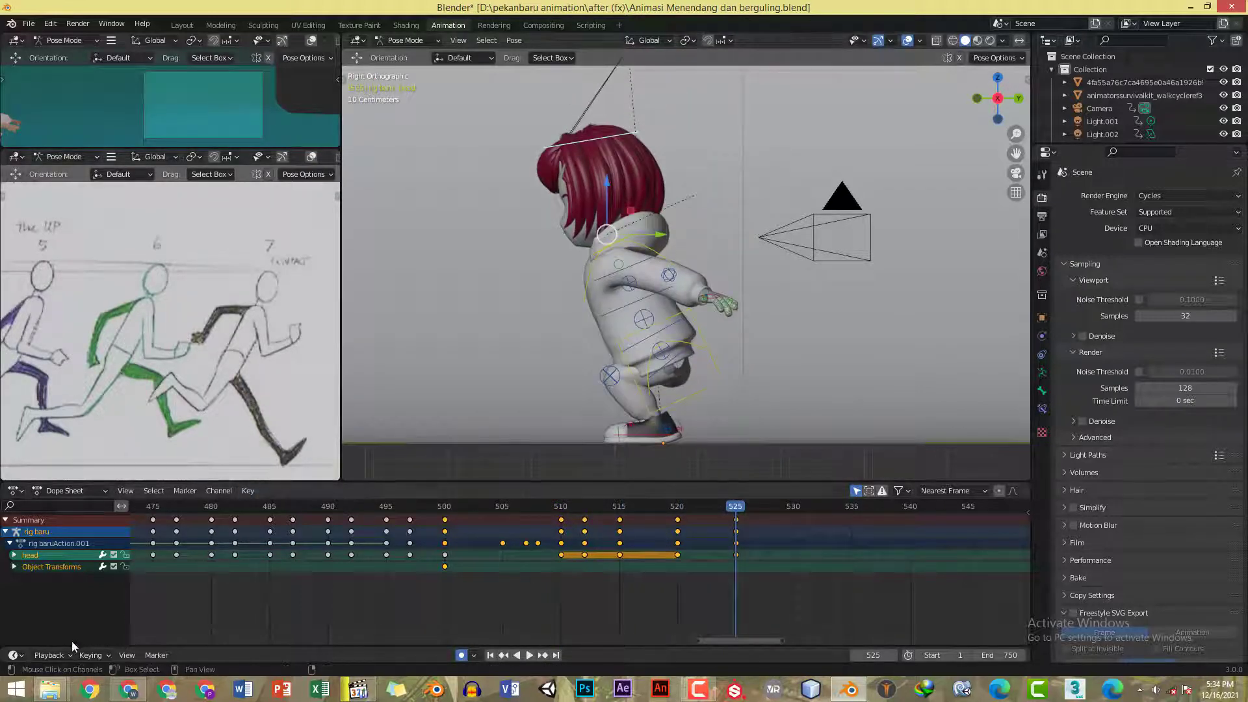
left_click(58, 655)
left_click(134, 412)
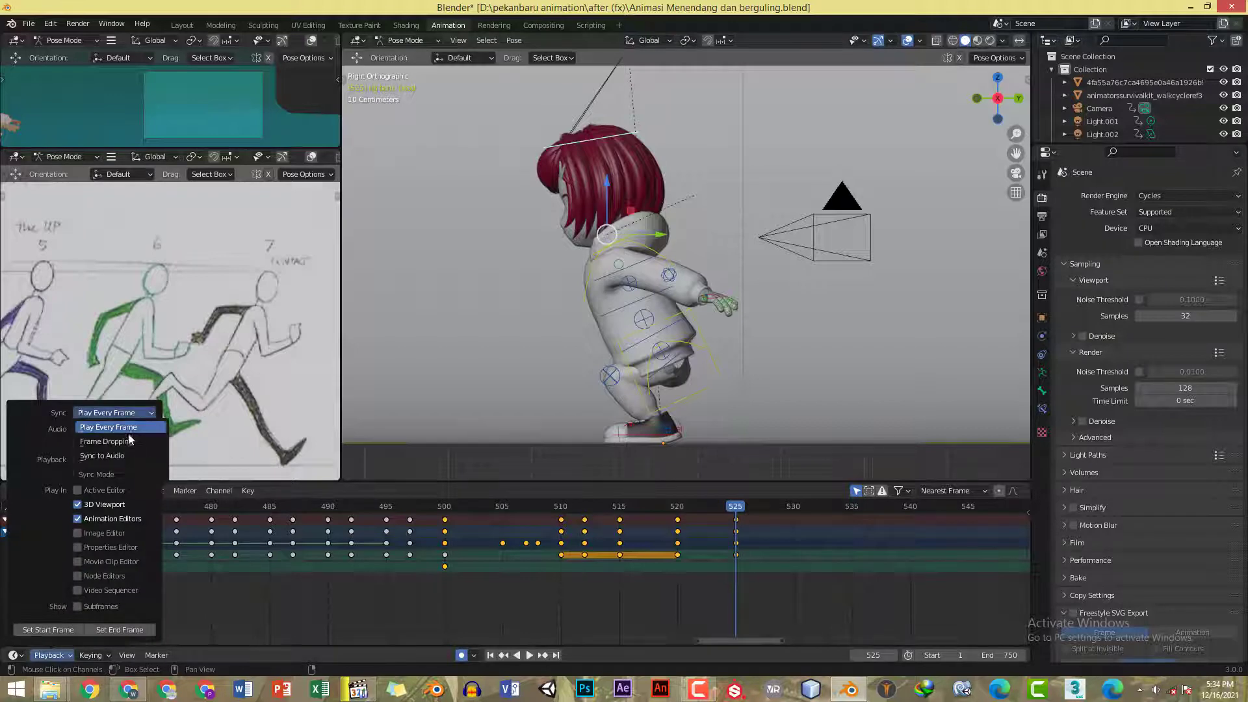
left_click(558, 505)
key("space")
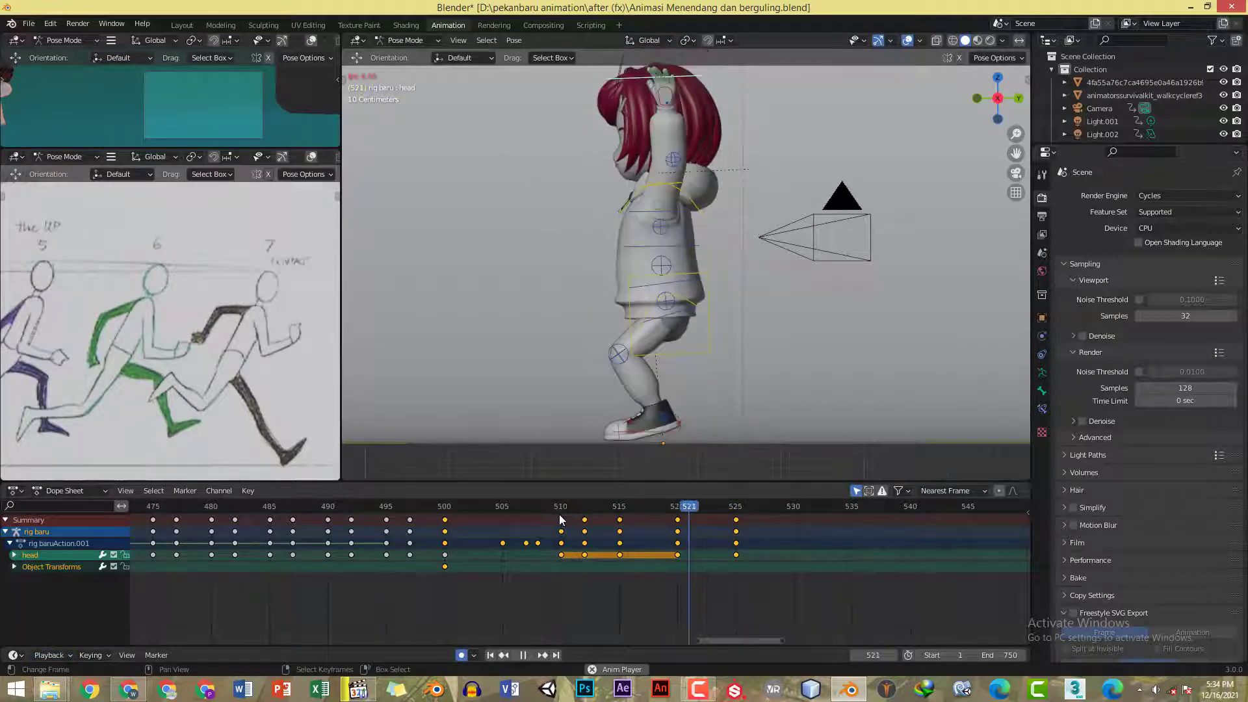
key("space")
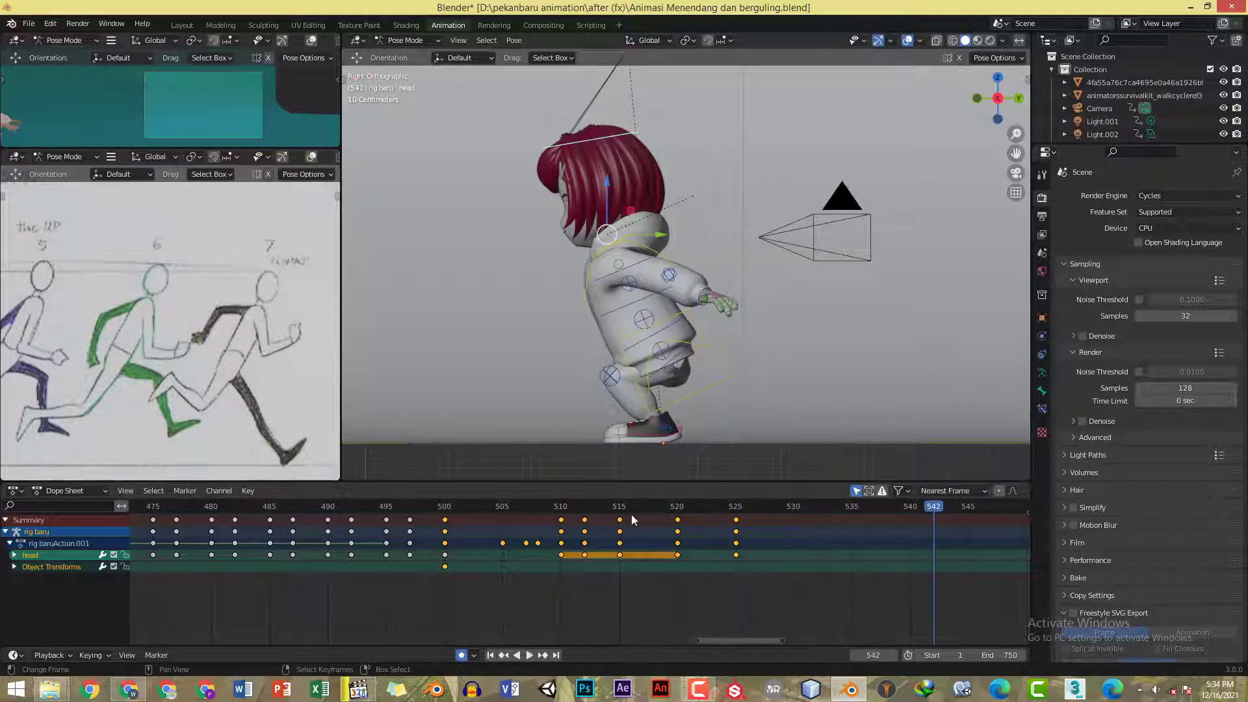
left_click(736, 510)
middle_click_drag(705, 372, 703, 369, "shift")
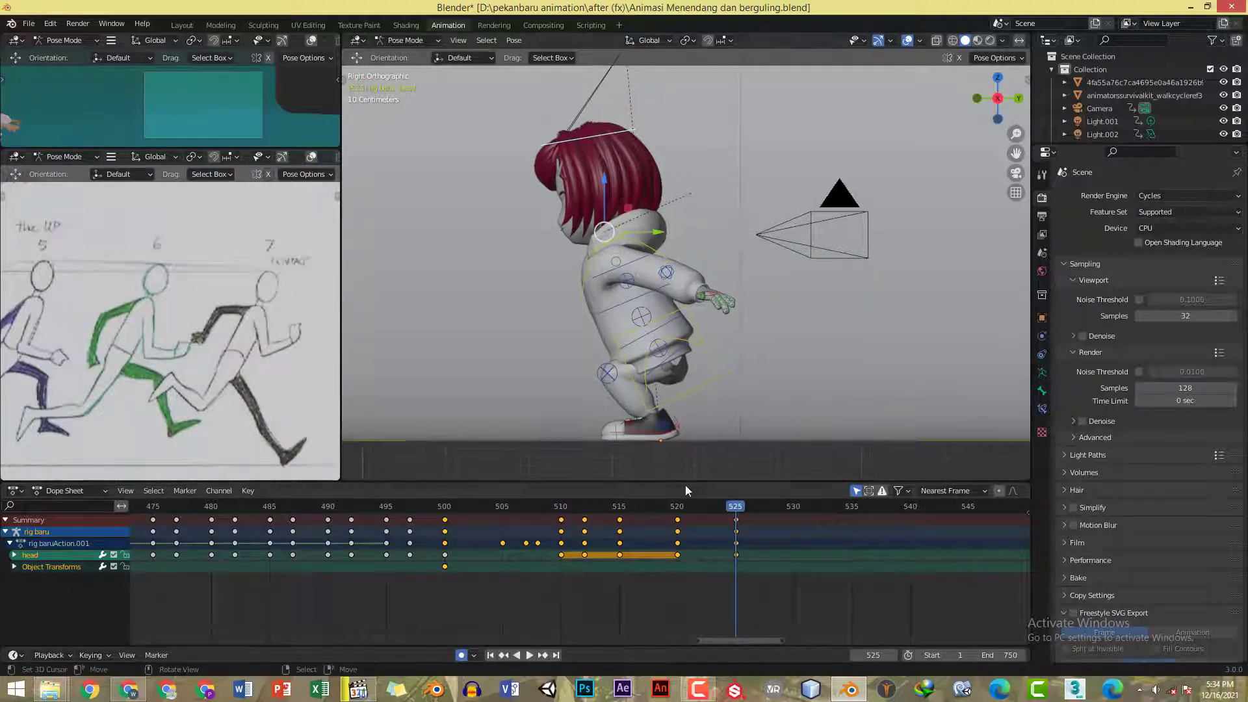
- Go to frame 517 and seek backflip.mp4 back to the standing pose with both arms extended forward
left_click(647, 510)
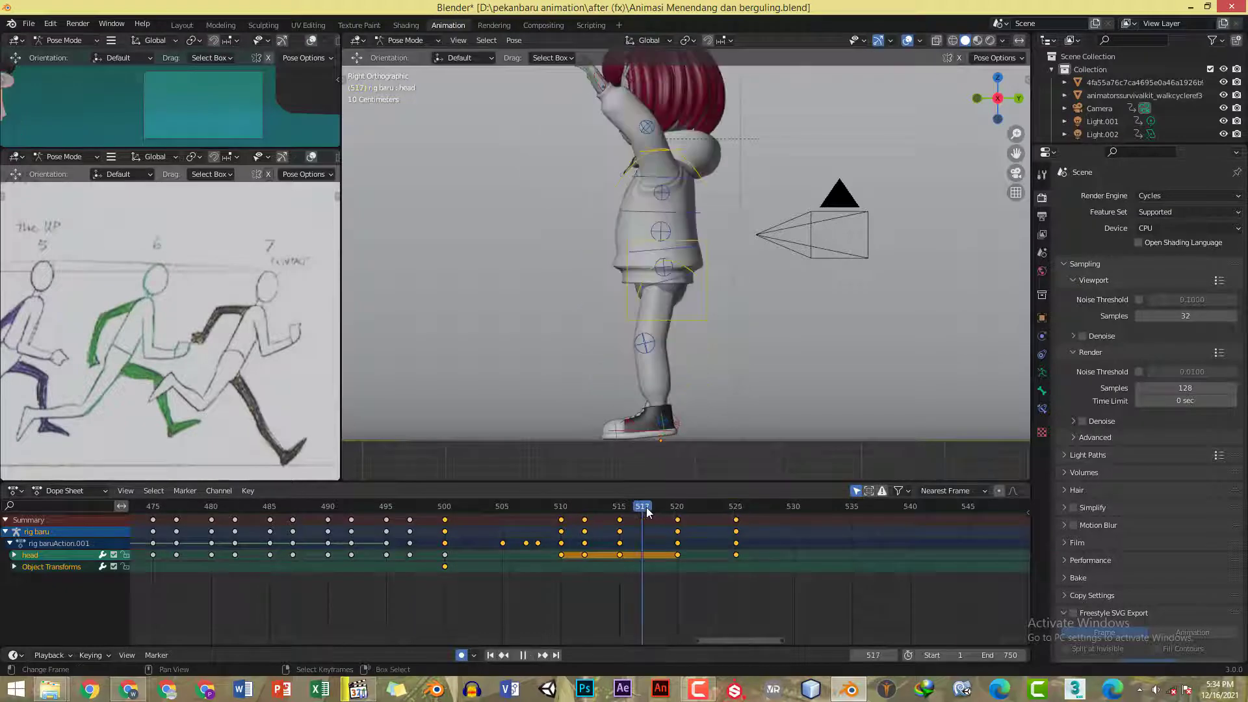
left_click(356, 689)
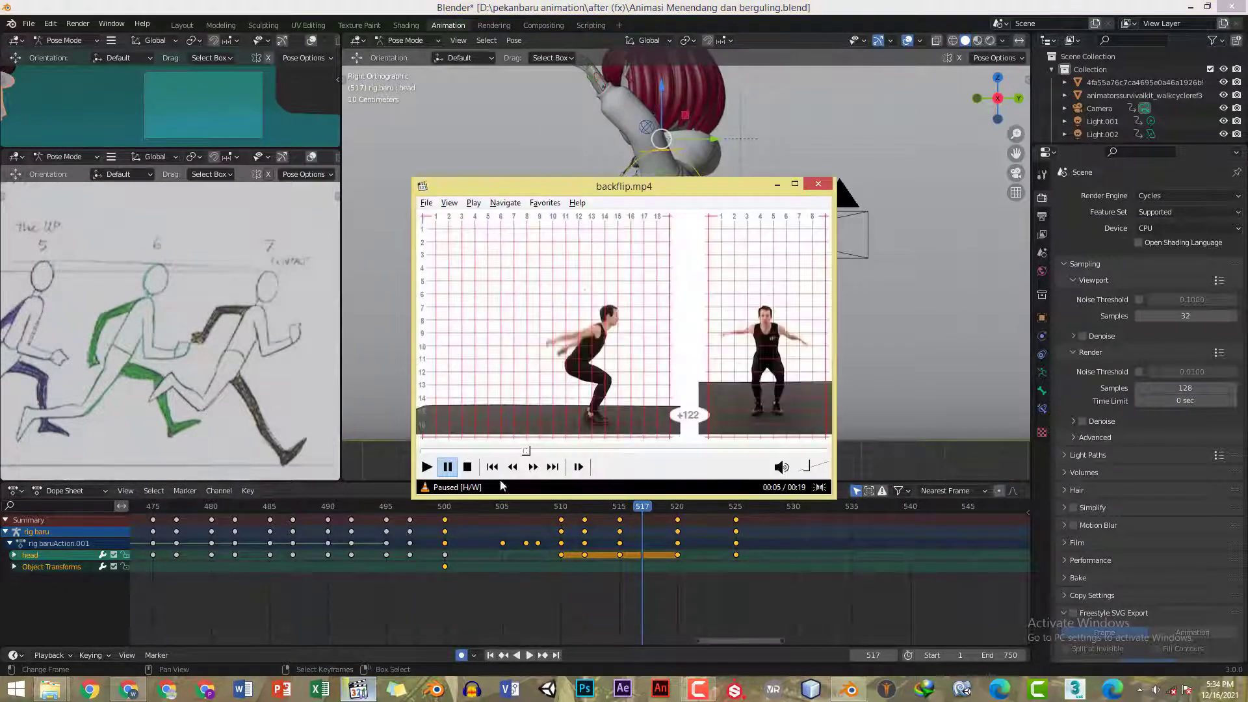
left_click(476, 450)
left_click(567, 317)
left_click(570, 311)
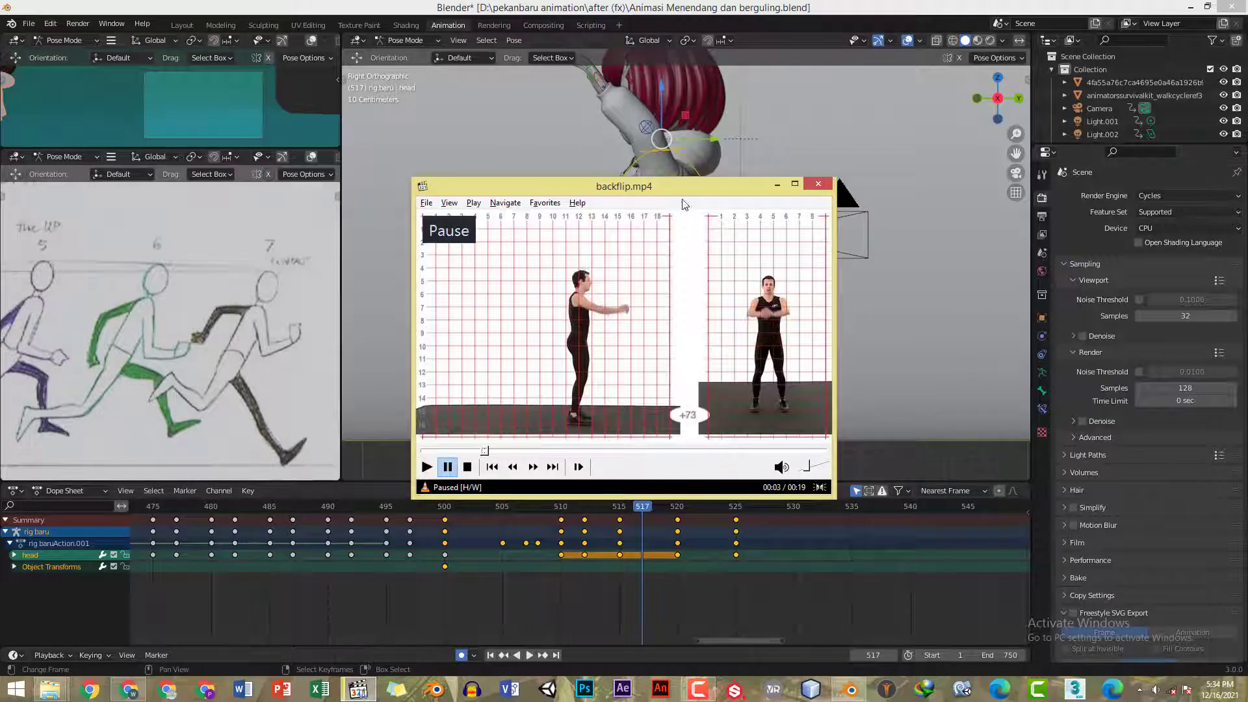
left_click(700, 156)
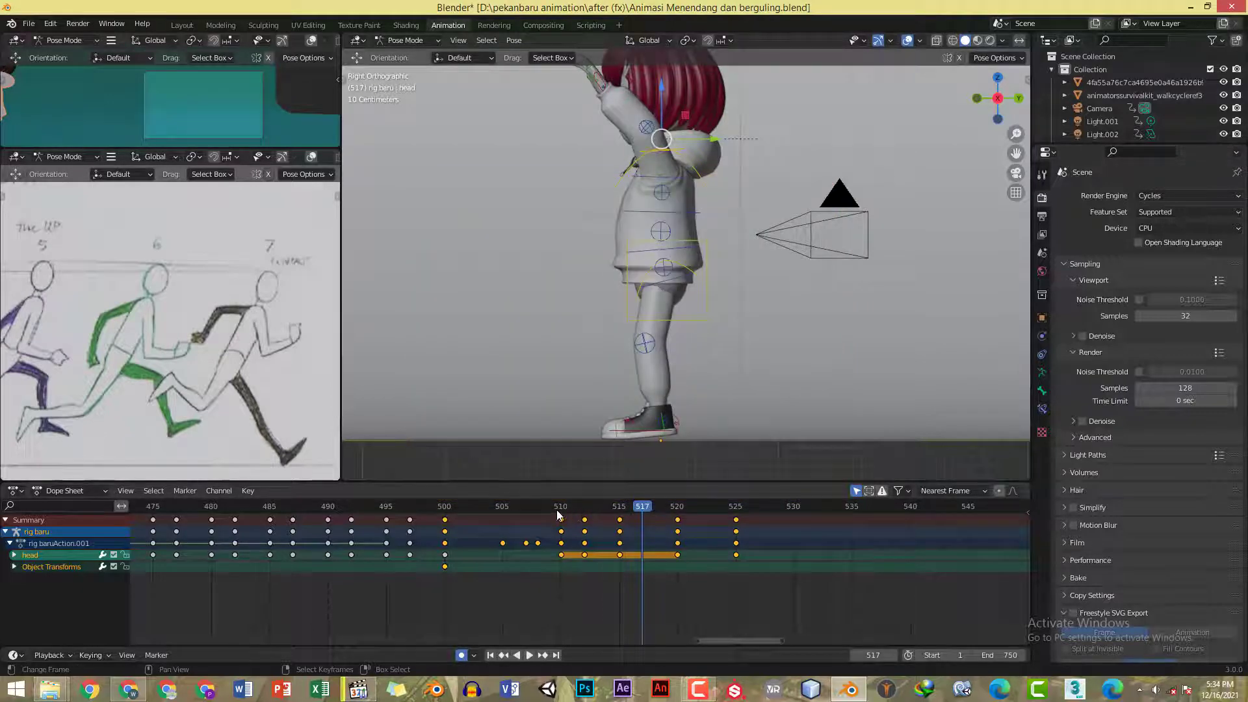
- At frame 512, move the left hand IK control about 0.66 m forward and 0.28 m up in side view, following backflip.mp4
left_click_drag(556, 509, 584, 513)
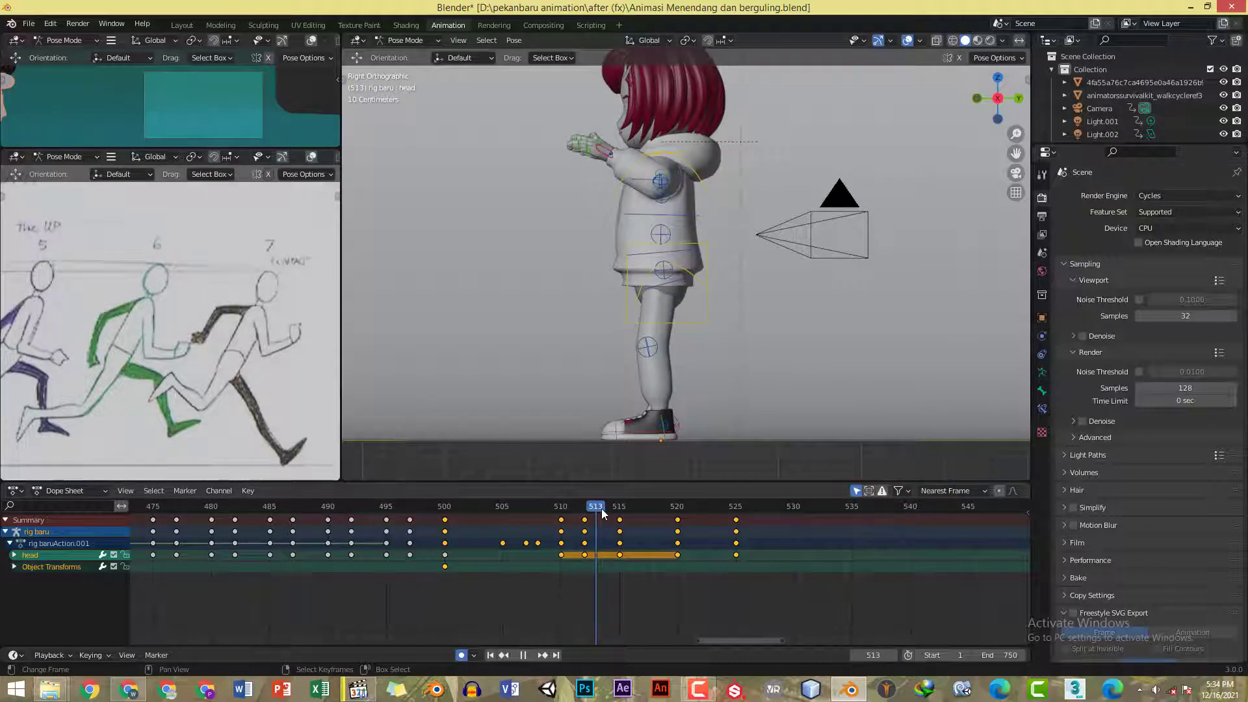
left_click(585, 509)
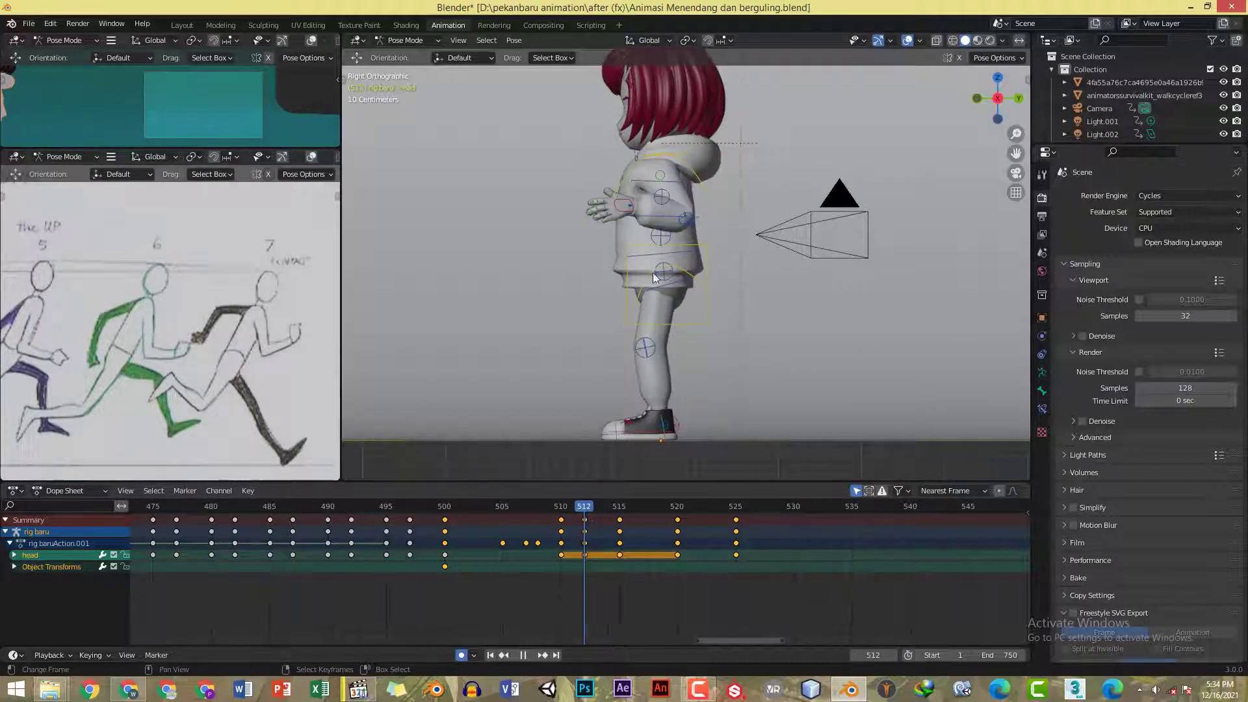
key("alt+Tab")
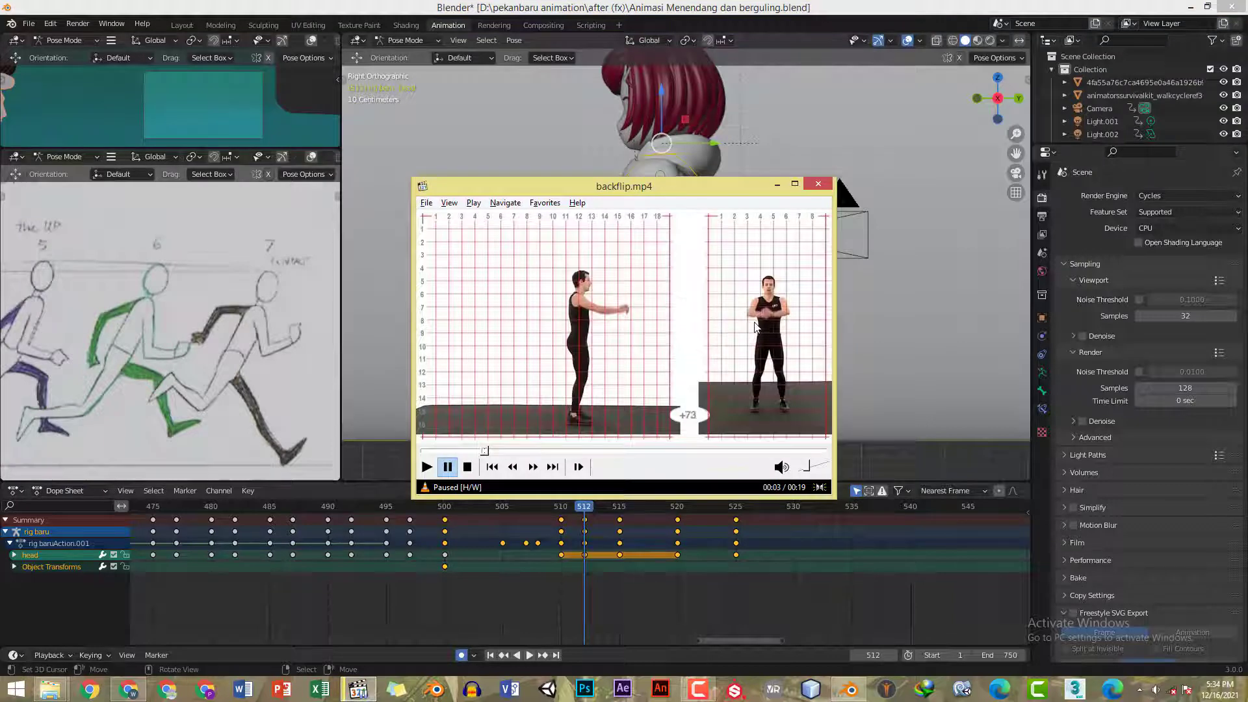
key("alt+Tab")
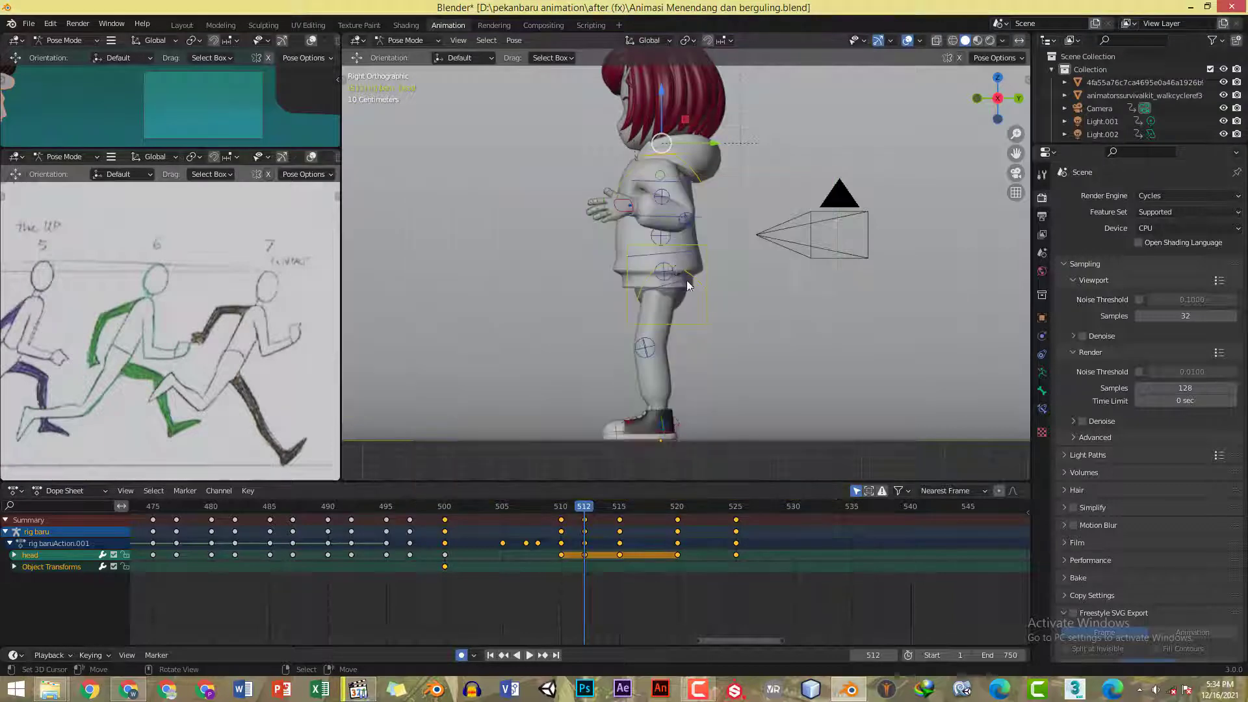
left_click(625, 211)
key("g")
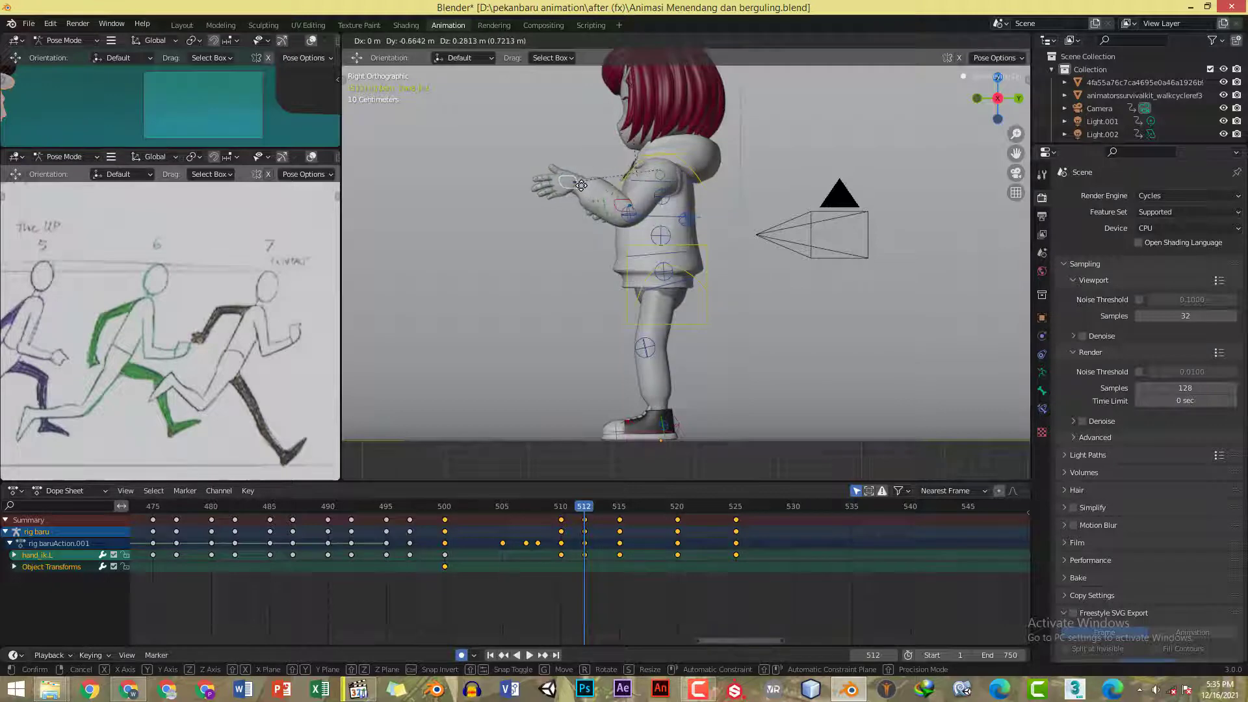
left_click(580, 186)
key("alt+Tab")
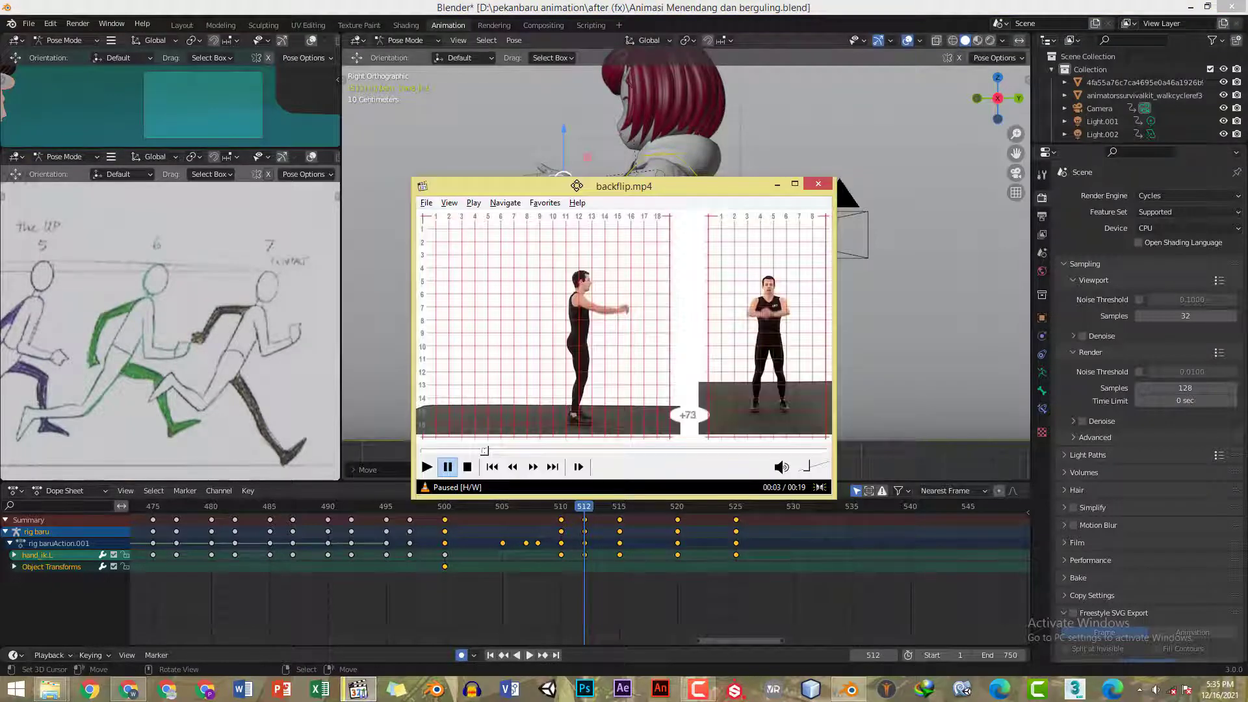
key("alt+Tab")
- Shift the left hand IK control about 0.15 m inward and 0.15 m forward in top view, and rotate the hand in line with the forearm
key("KP_7")
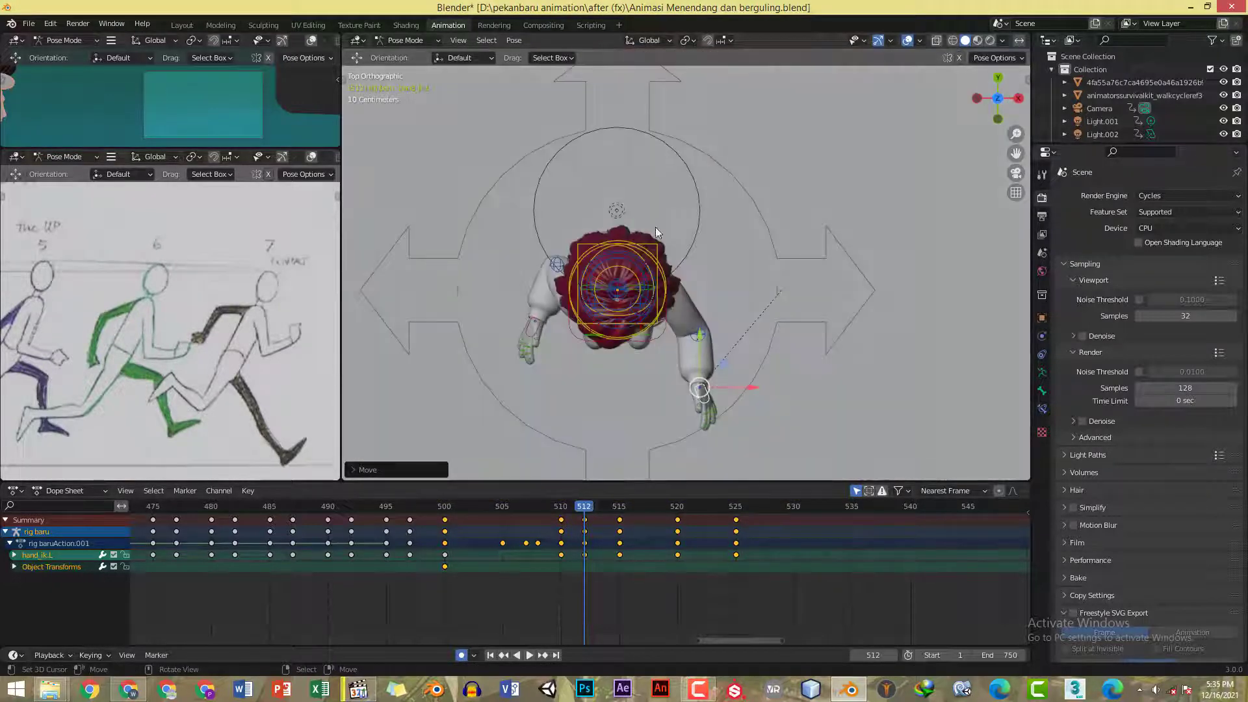
middle_click_drag(686, 262, 674, 235, "shift")
key("g")
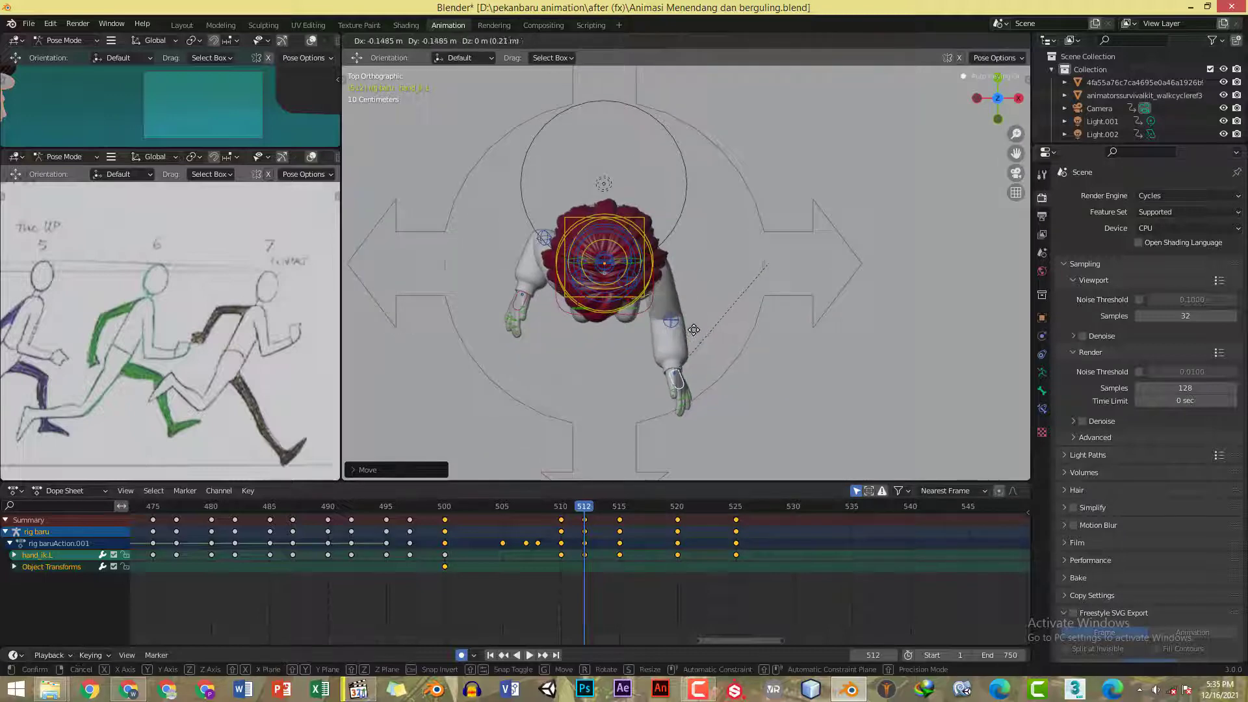
key("r")
key("r")
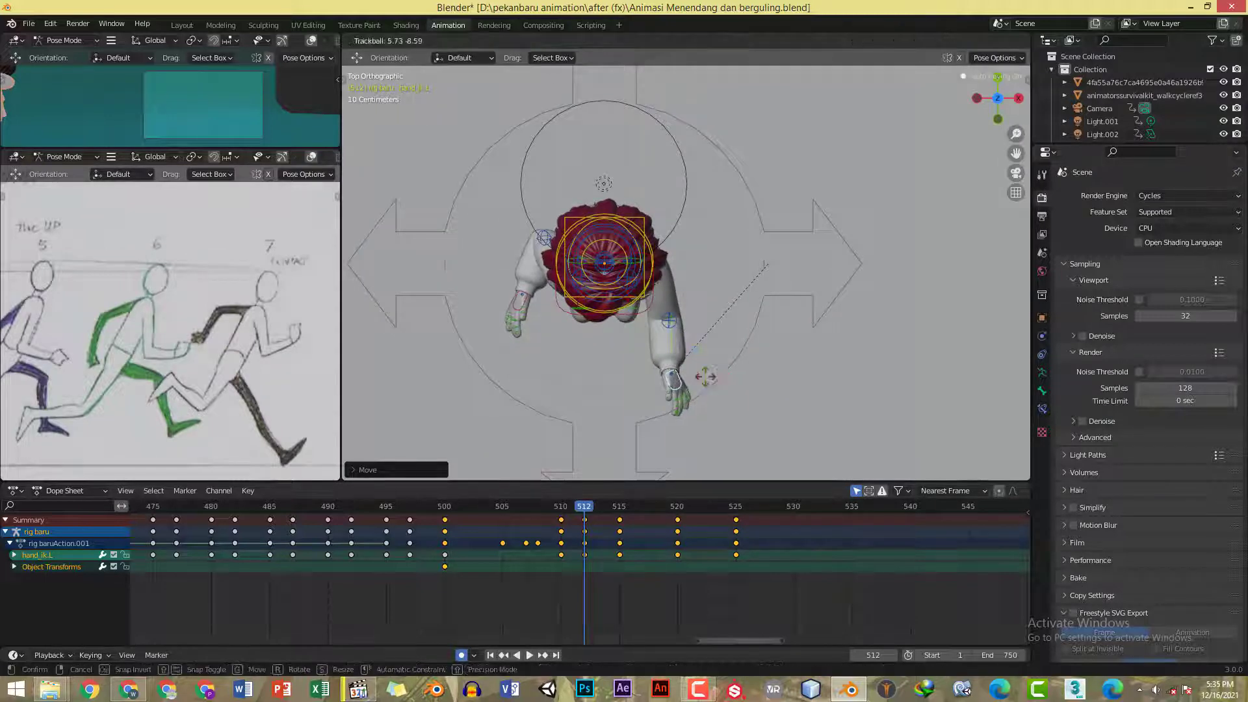
left_click(752, 349)
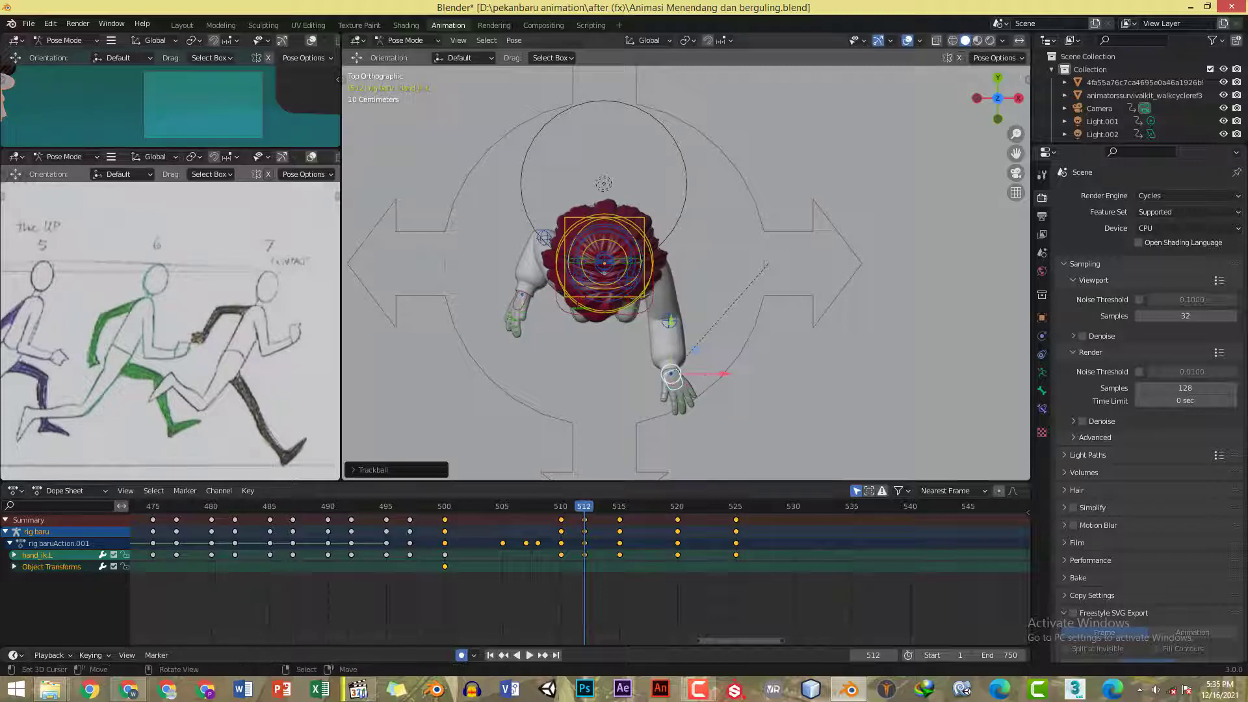
key("r")
left_click(761, 388)
- Copy the left hand pose and paste it mirrored onto the right hand at frame 512, and check it in side view
key("ctrl+c")
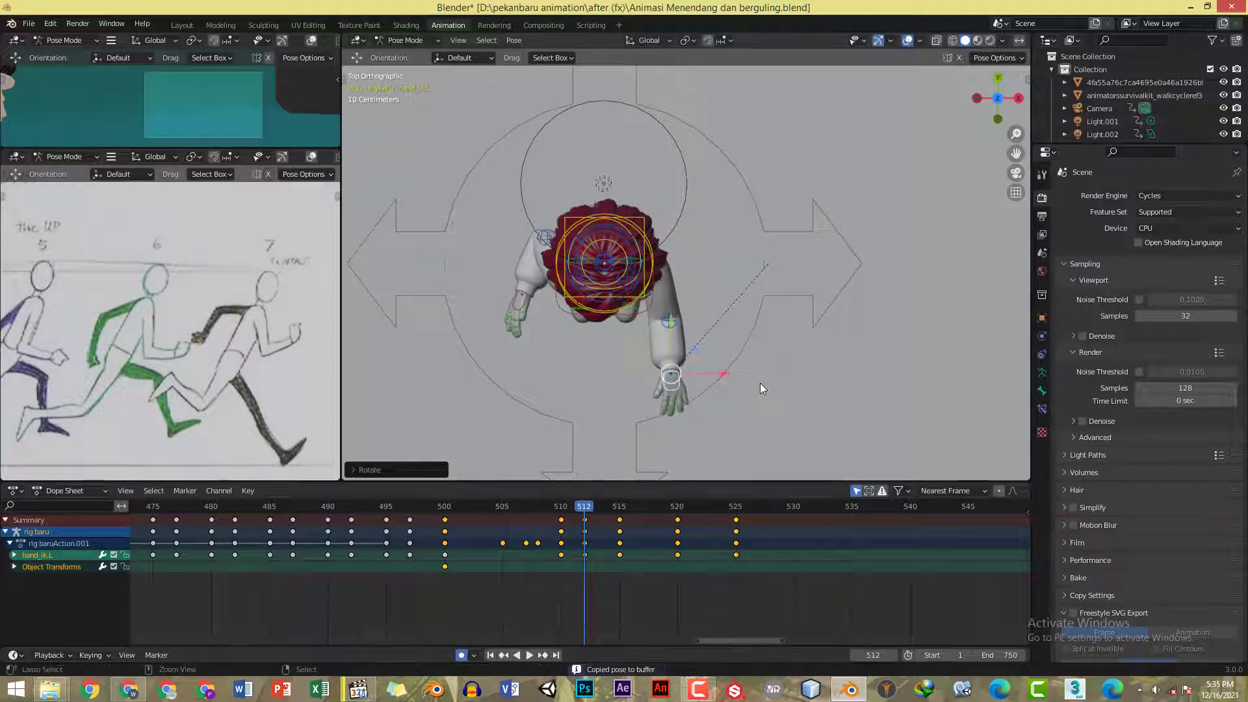
key("ctrl+shift+v")
key("KP_3")
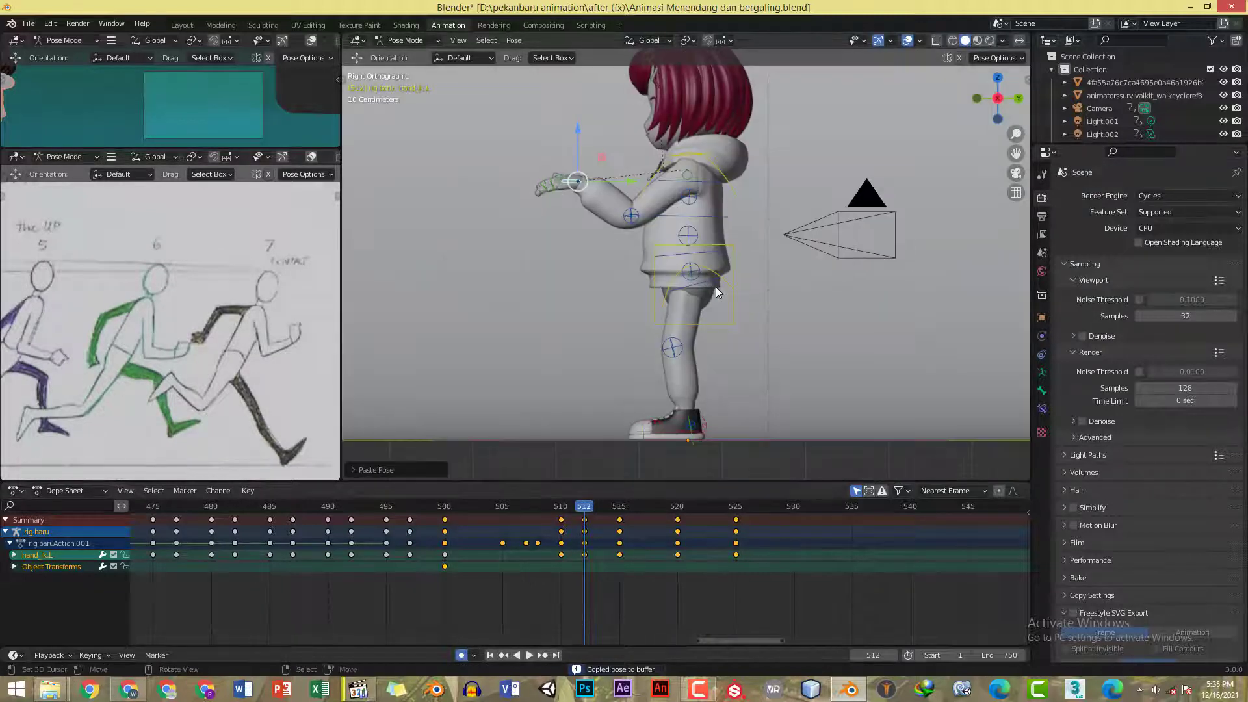
middle_click_drag(715, 287, 728, 301, "shift")
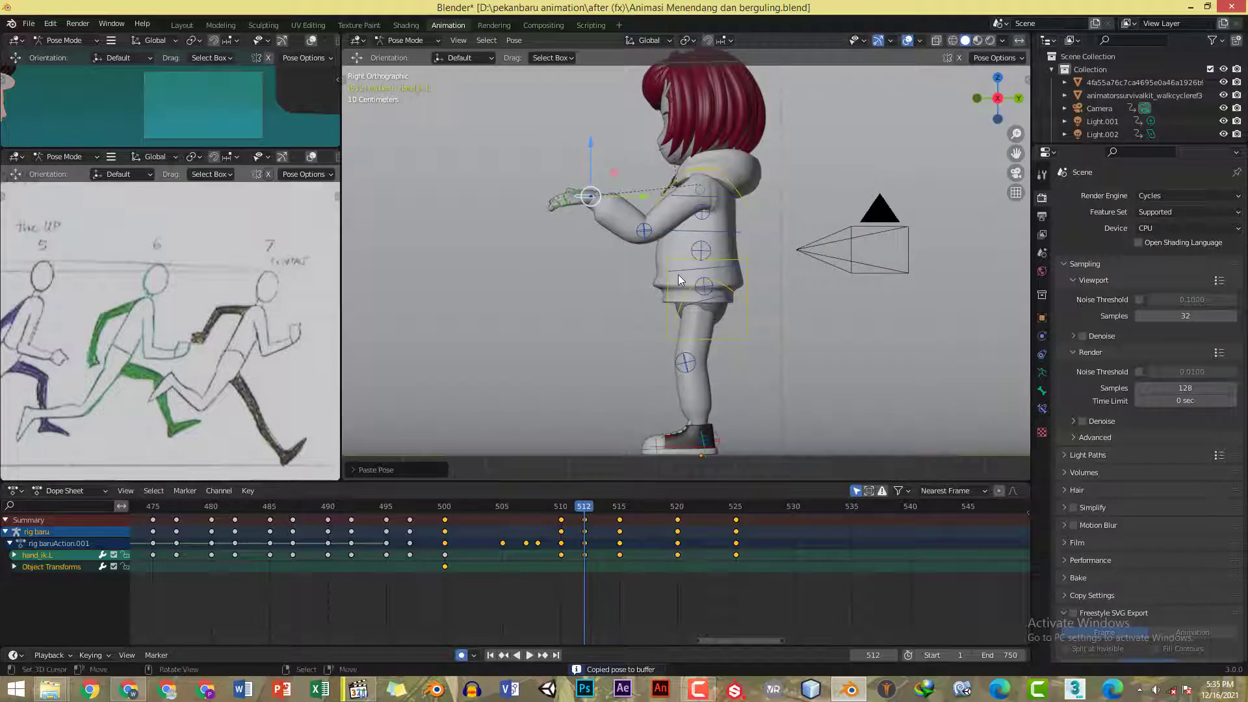
- At frame 512, move the left forearm tweak control about 0.31 m up and 0.07 m back in side view
key("g")
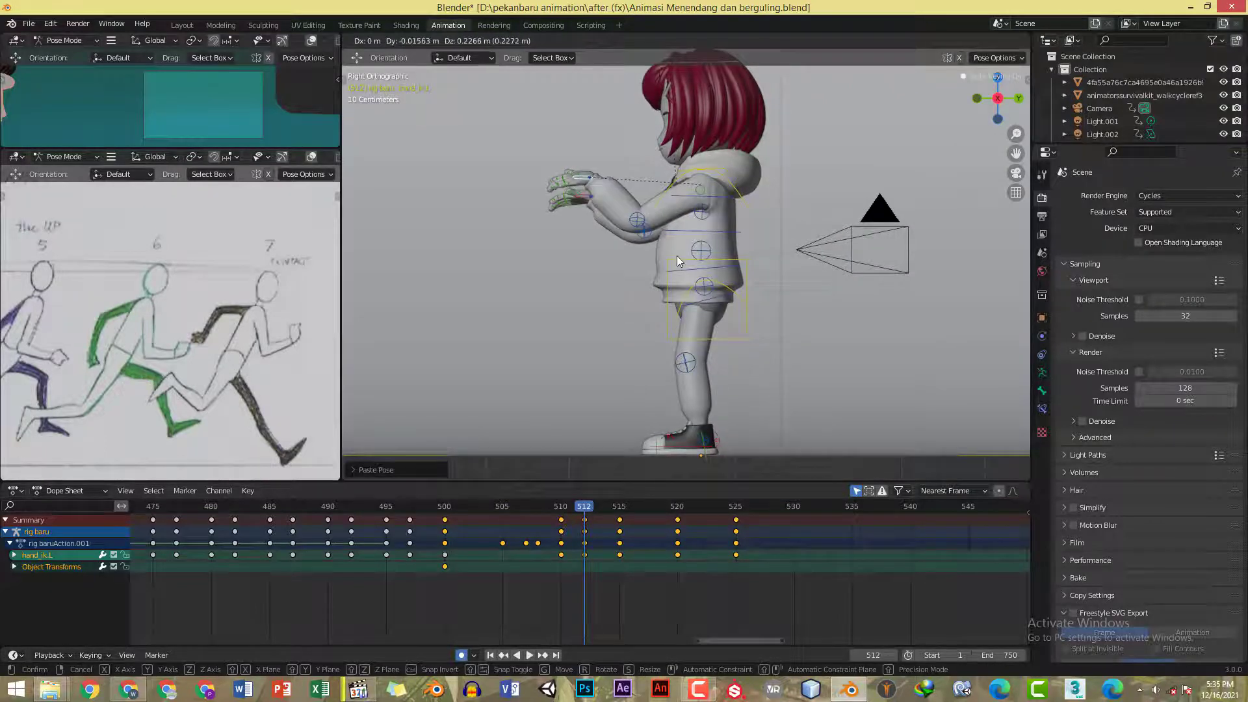
right_click(650, 232)
left_click(644, 231)
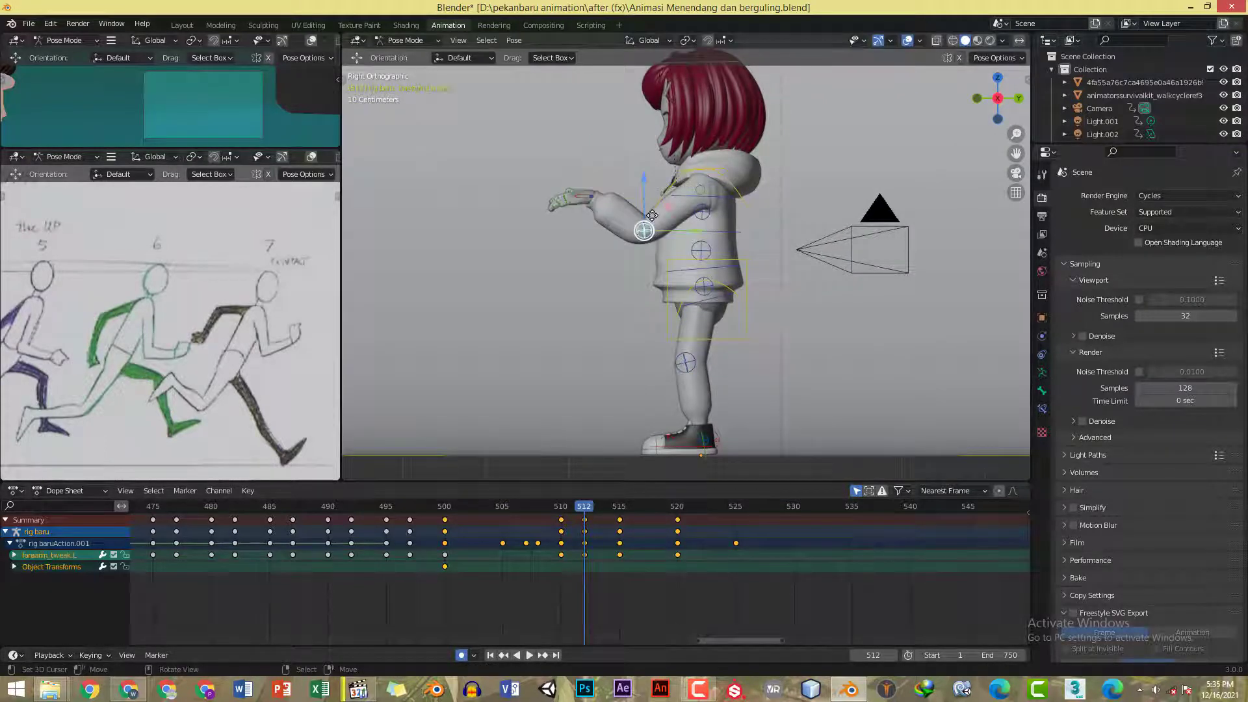
key("g")
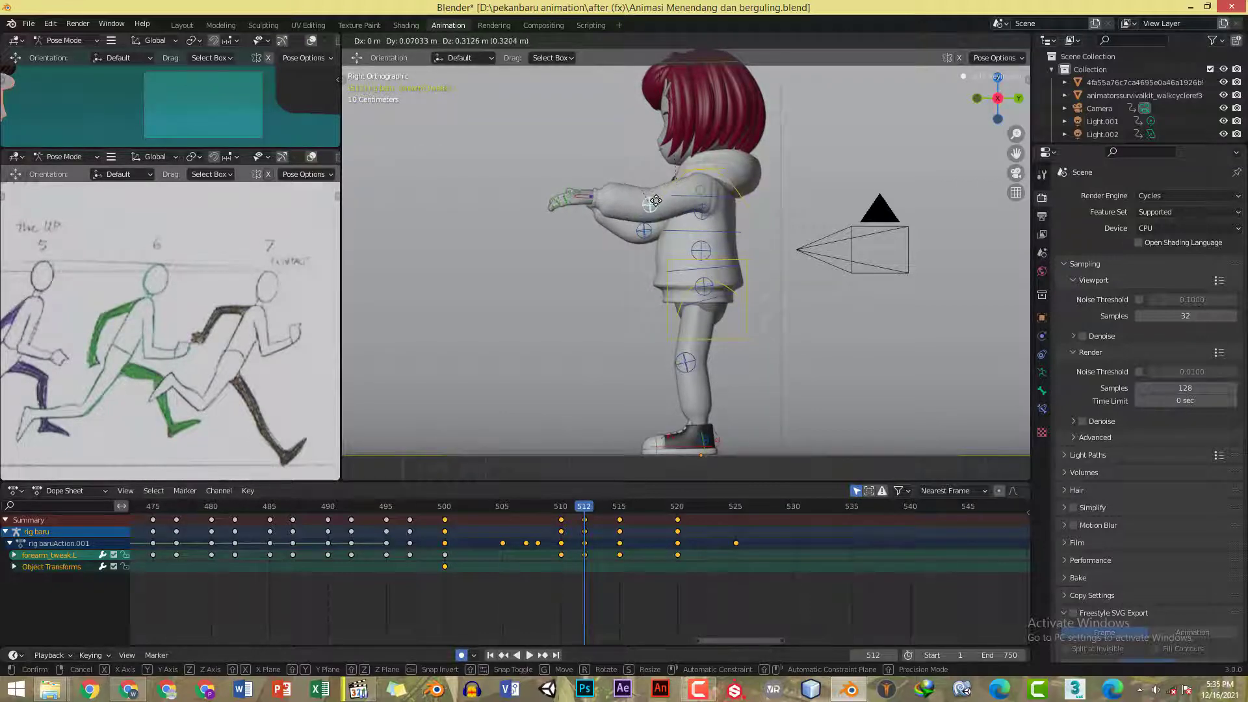
left_click(657, 205)
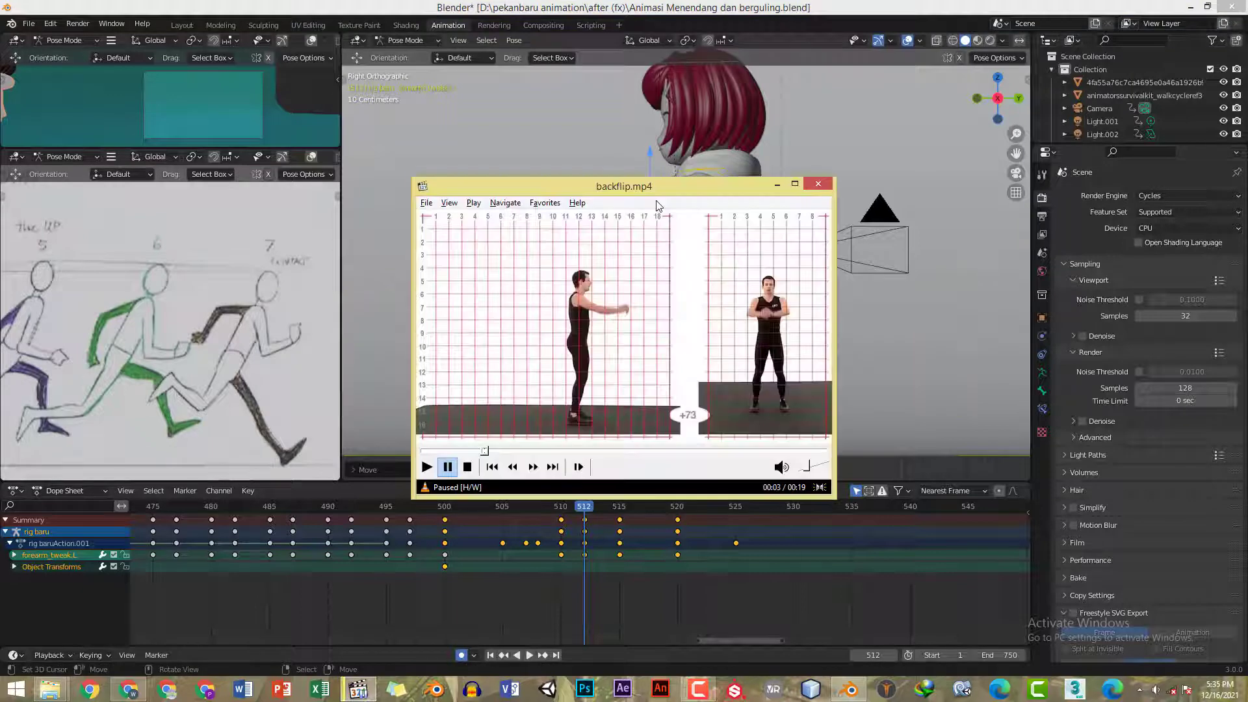
- Lower the left hand IK control about 0.09 m in side view at frame 512 to match backflip.mp4
left_click(578, 194)
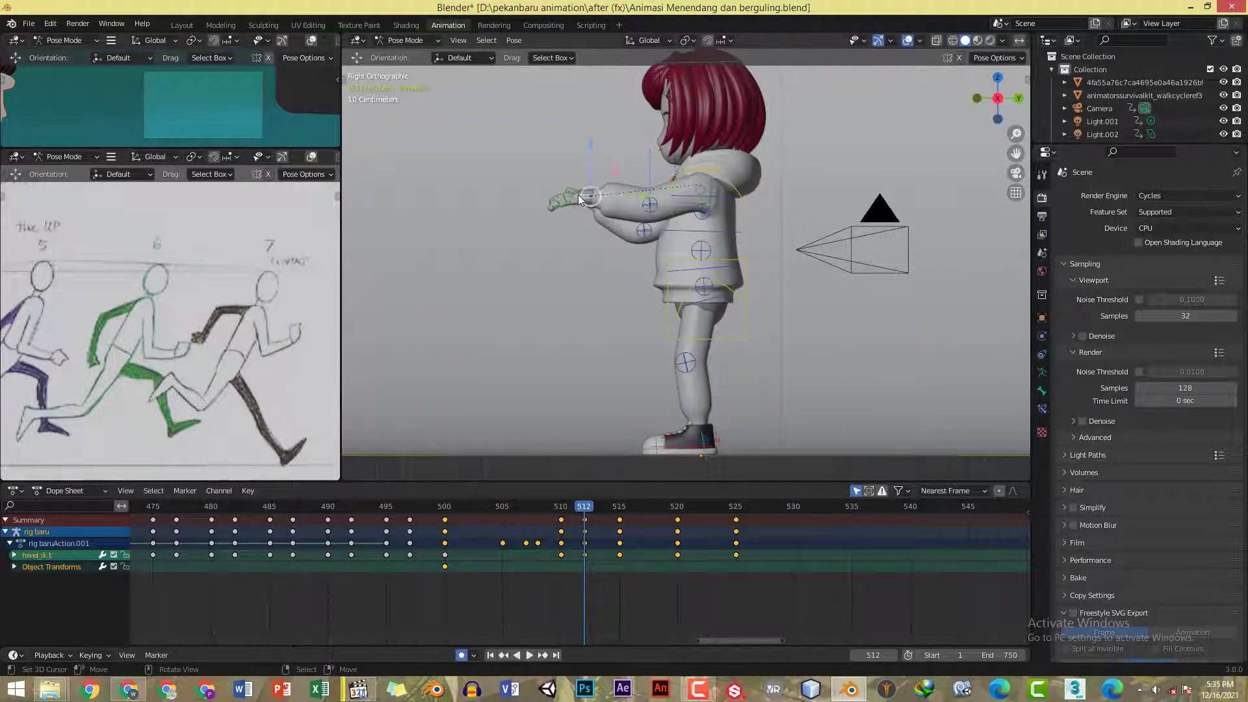
key("g")
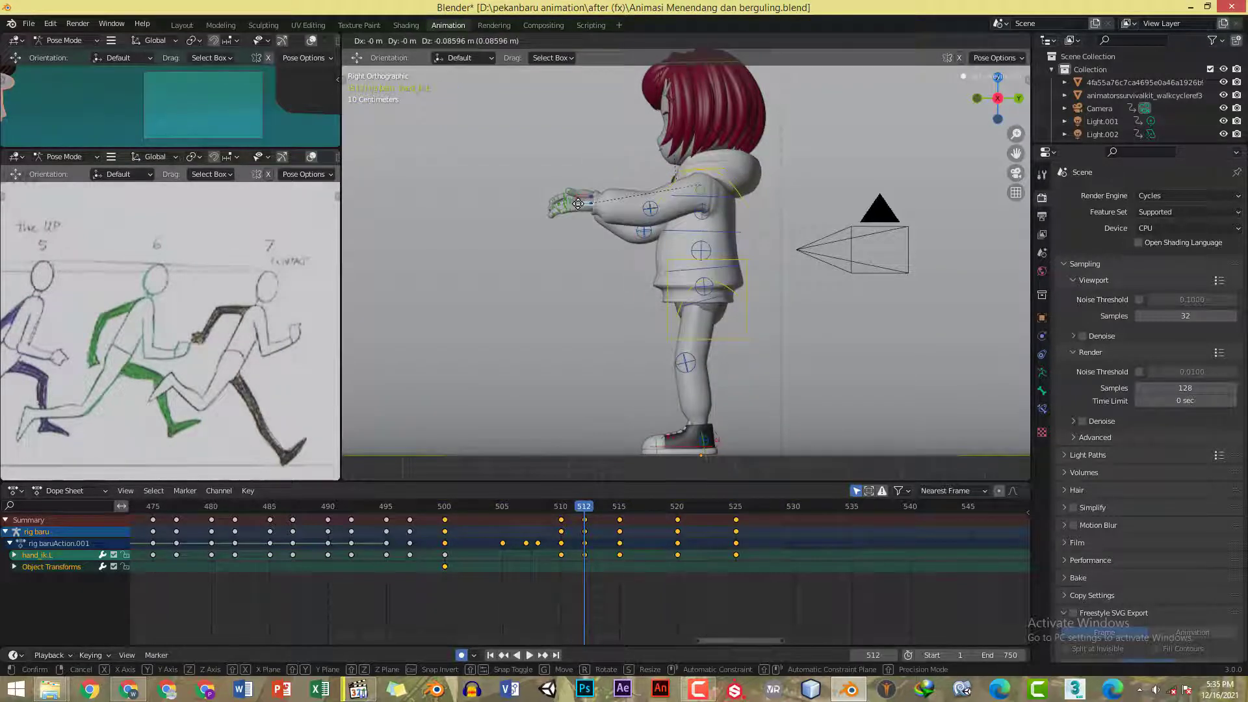
left_click(580, 204)
- Copy the left hand and forearm tweak pose, paste it mirrored onto the right arm, and scrub forward from frame 510 to check the motion
left_click(650, 211, "shift")
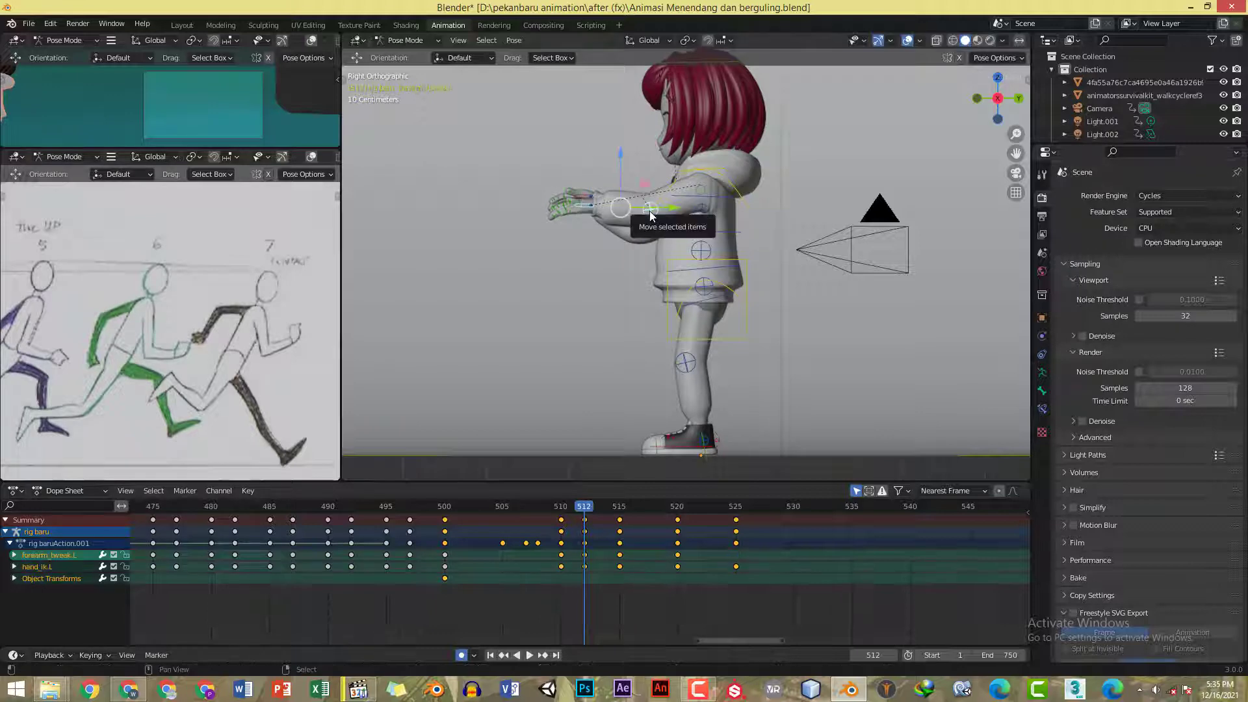
key("ctrl+c")
key("ctrl+v")
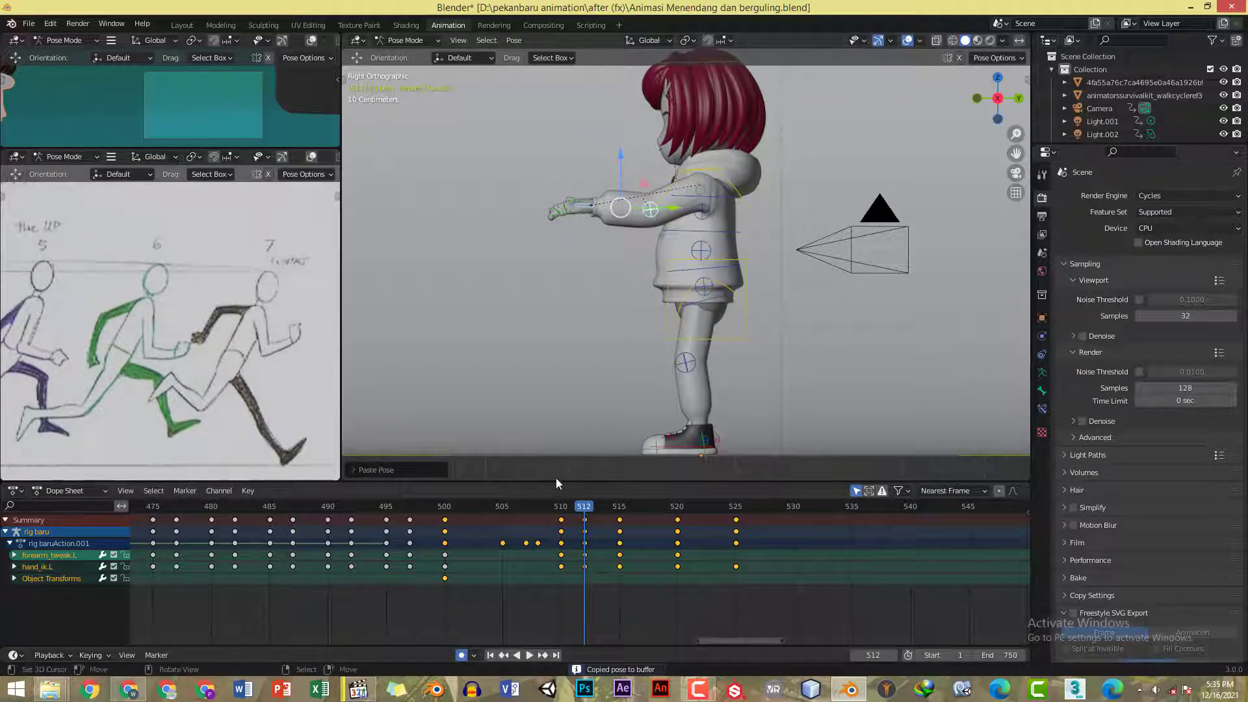
left_click(560, 509)
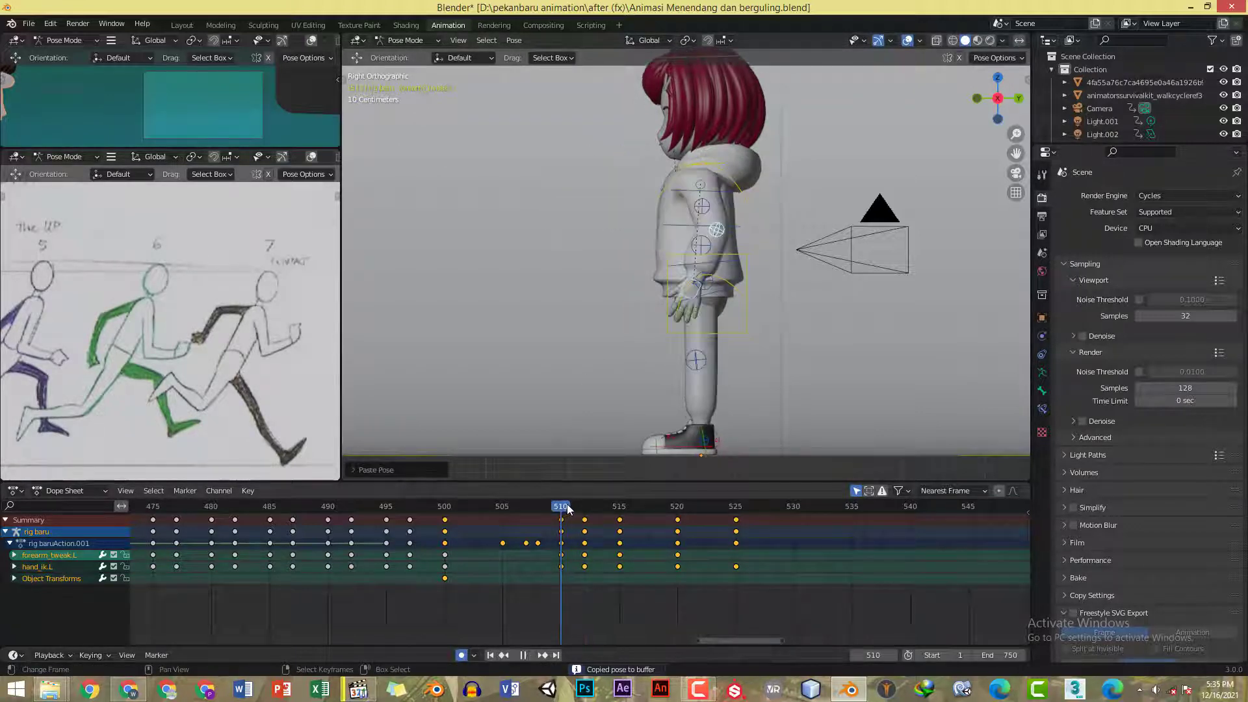
left_click_drag(567, 508, 603, 505)
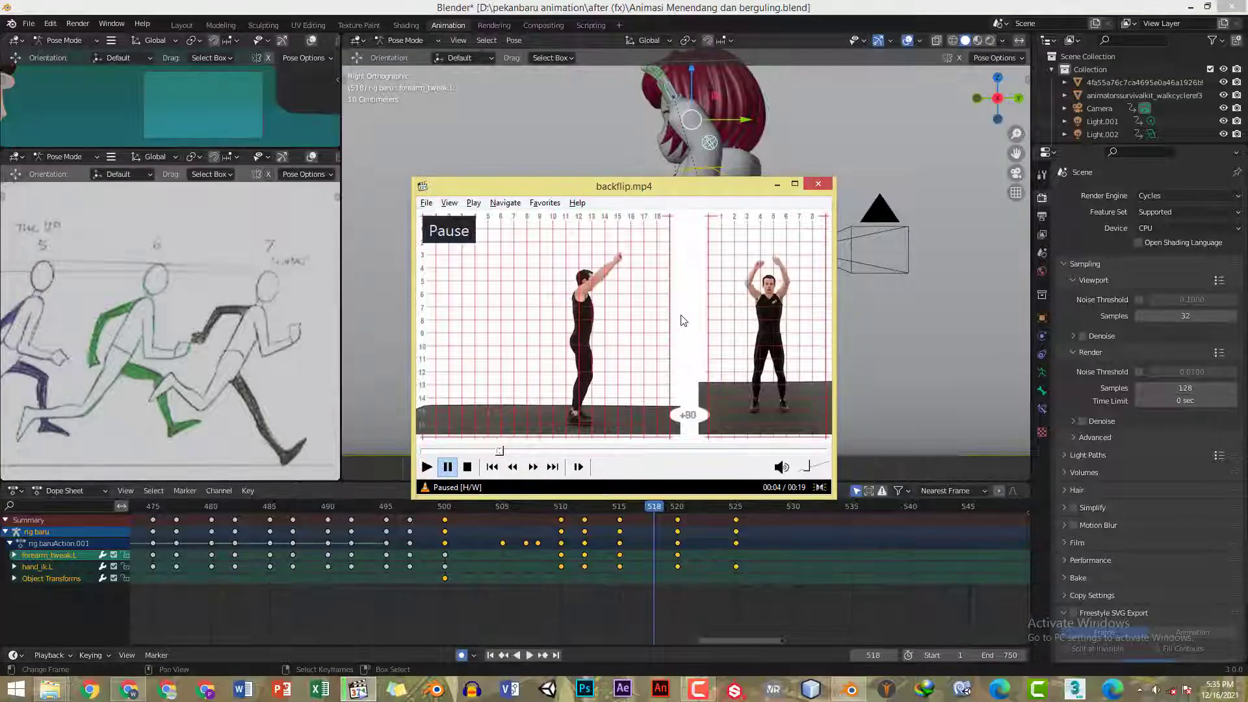
- Advance the backflip reference video to the crouch with raised arms and compare it with the character's pose around frames 515 to 520
key("space")
key("space")
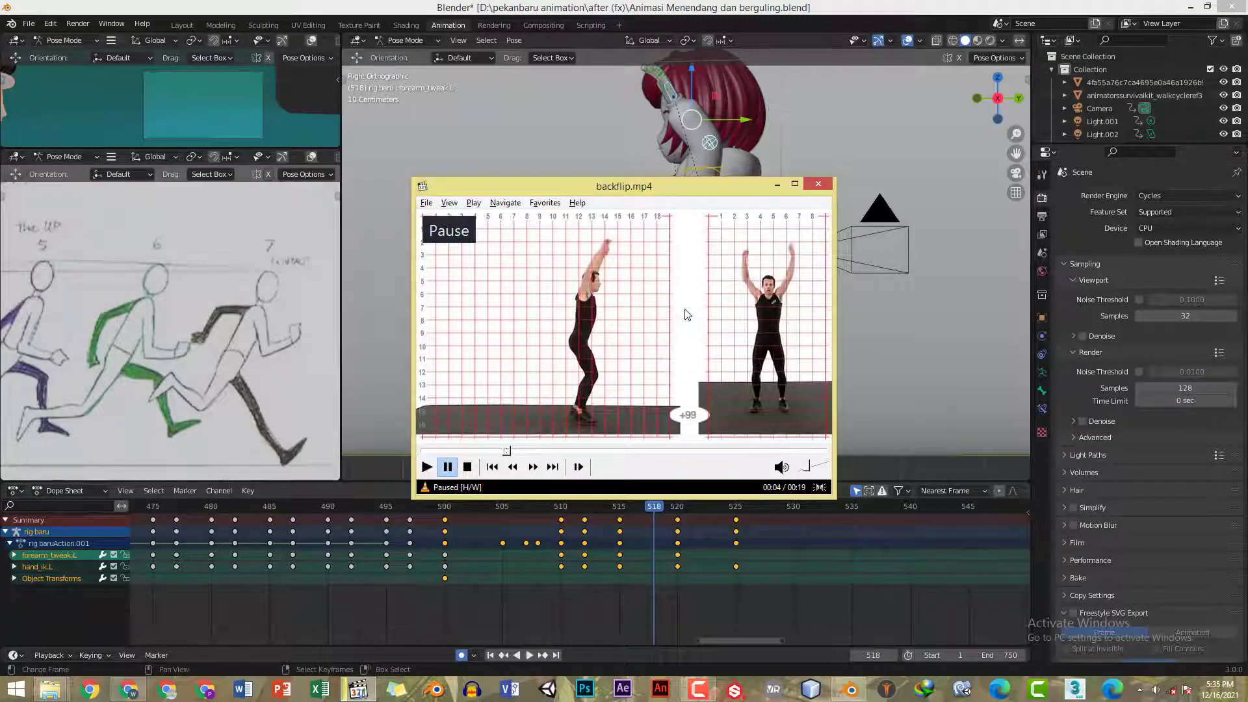
left_click(697, 8)
key("alt+Tab")
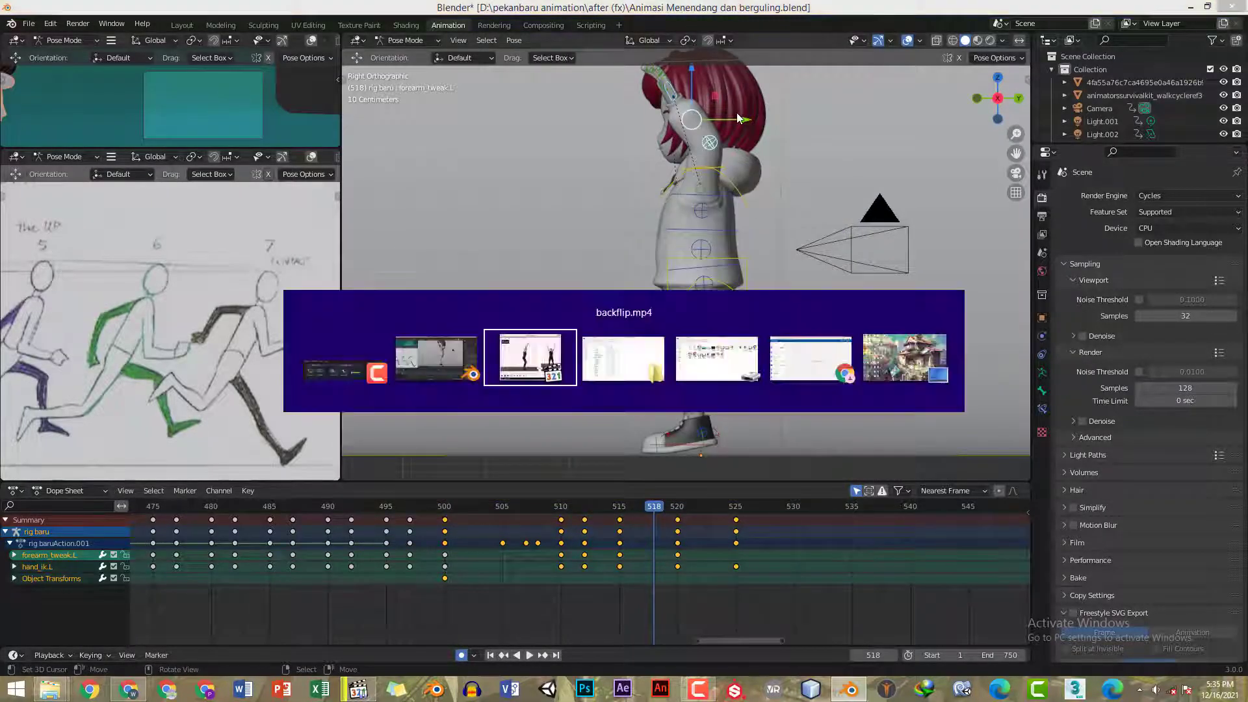
key("alt+Tab")
left_click(681, 512)
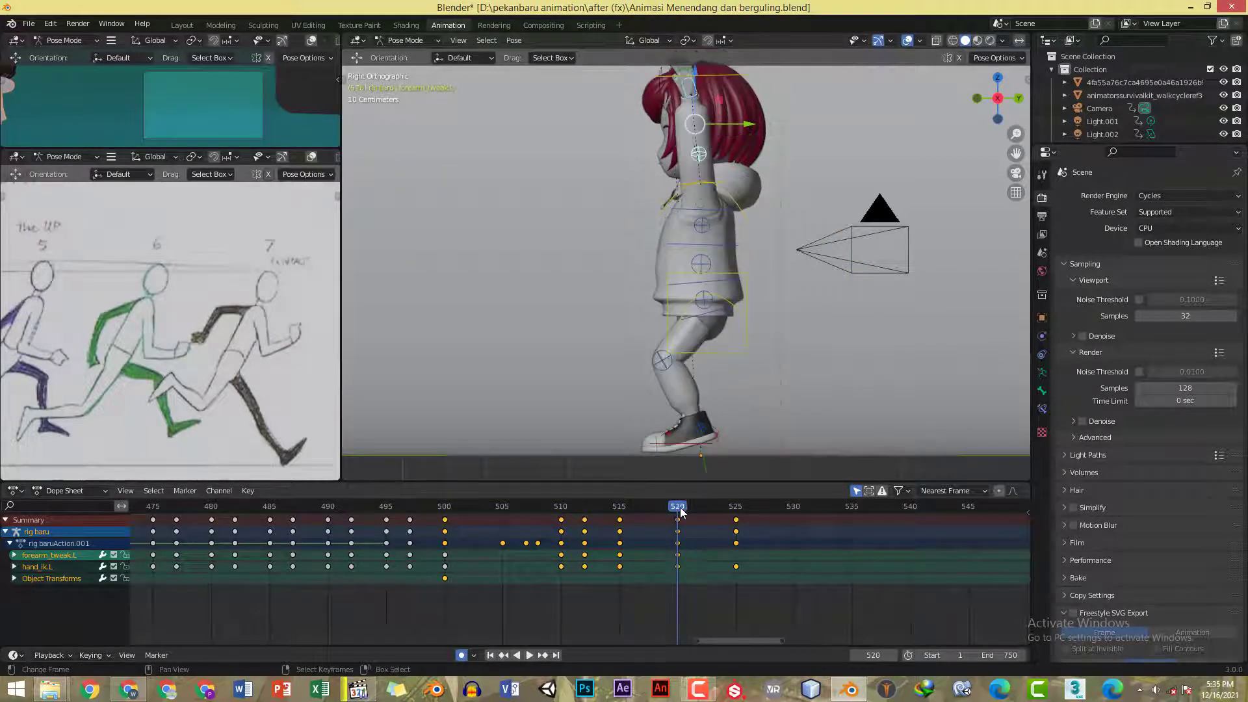
left_click(649, 505)
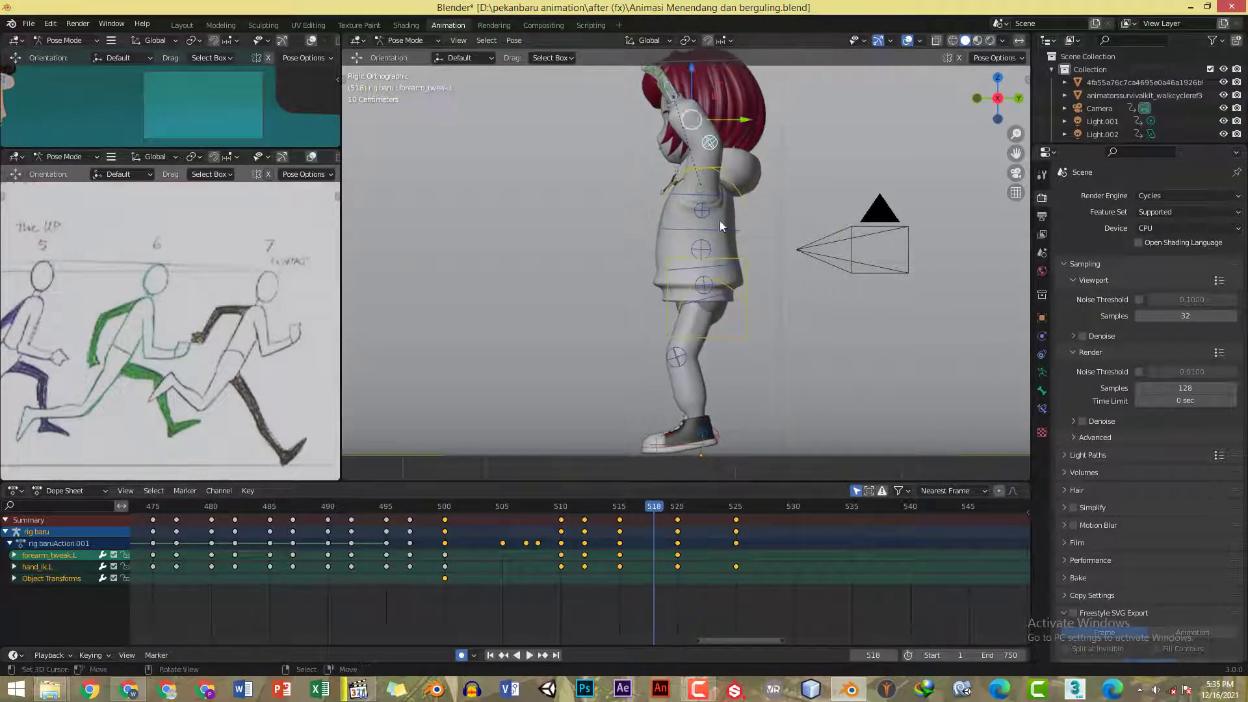
key("alt+Tab")
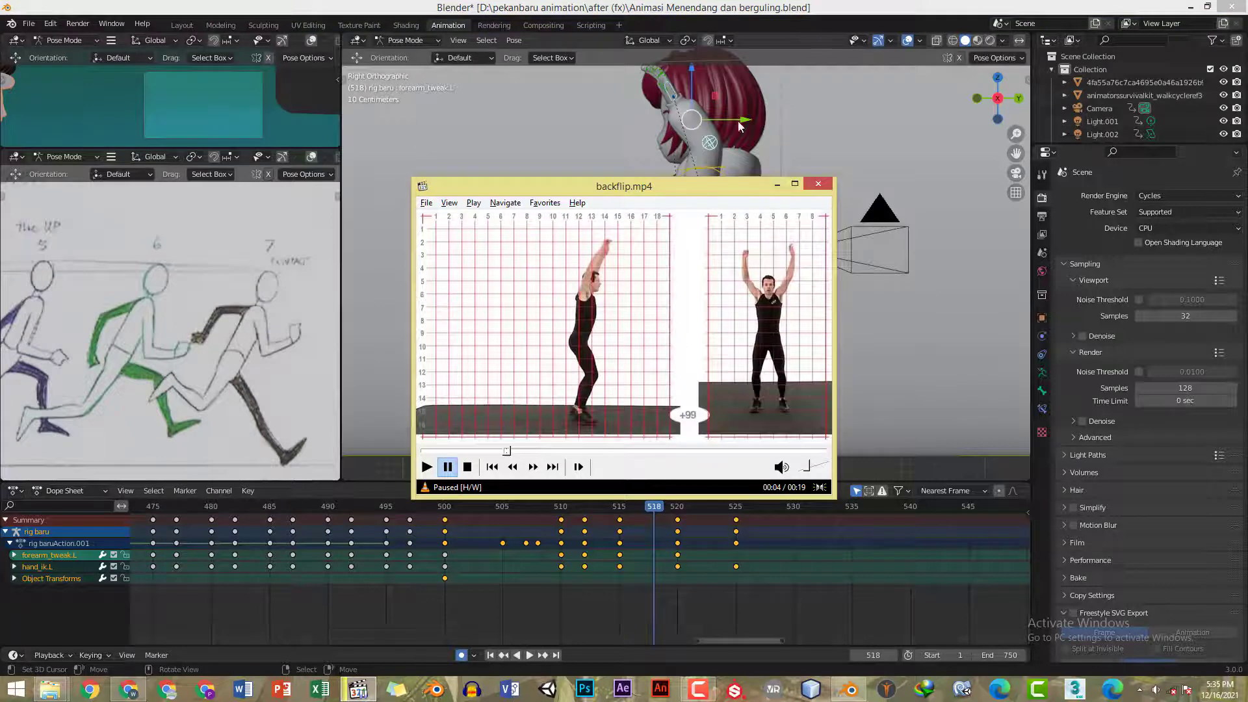
left_click(802, 7)
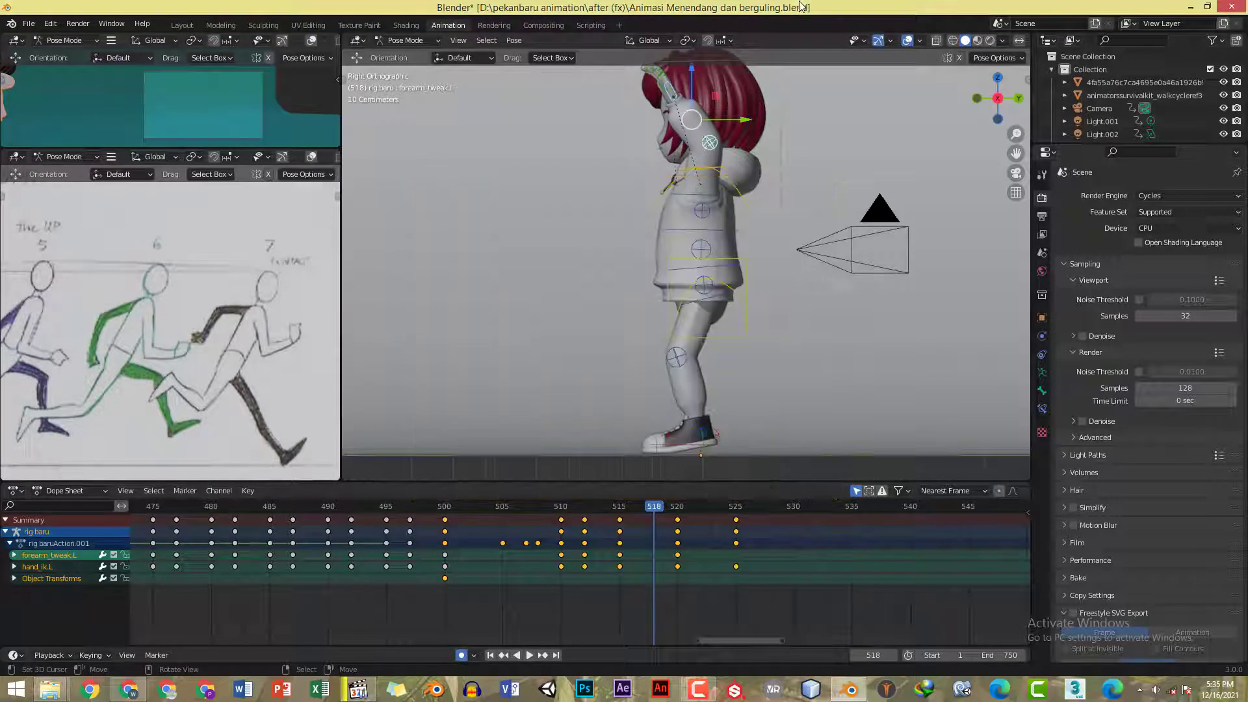
left_click(620, 516)
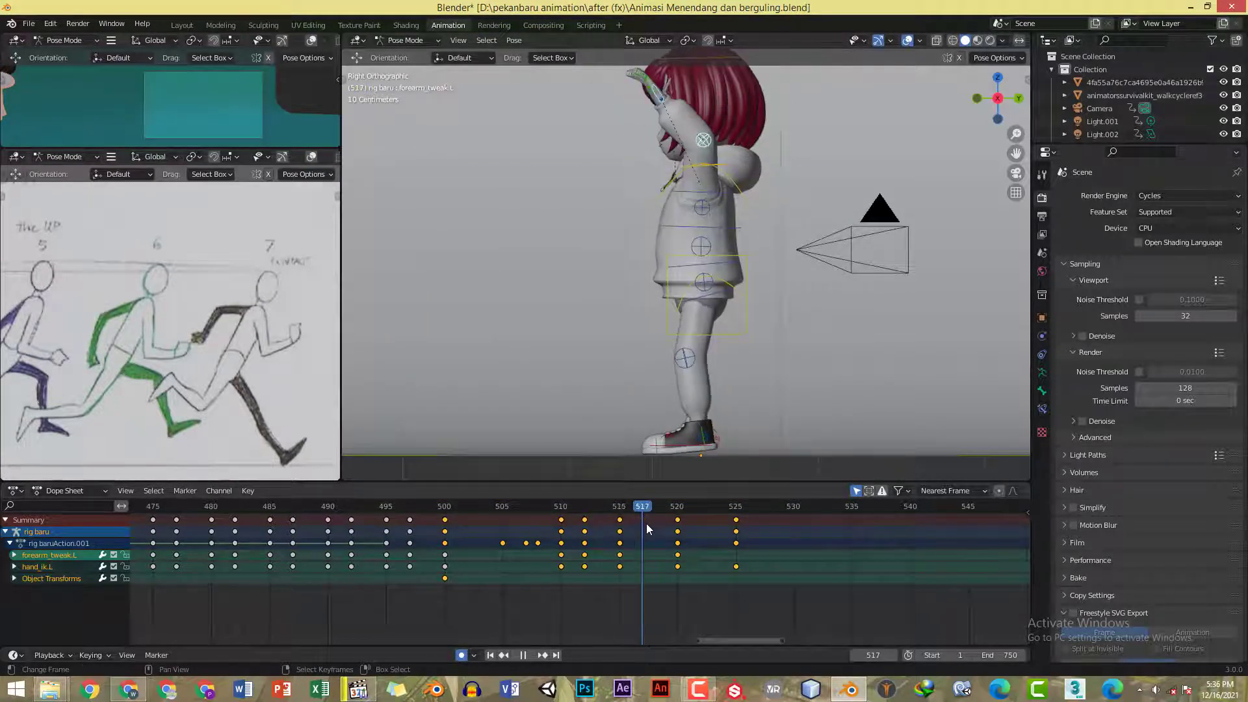
left_click(652, 547)
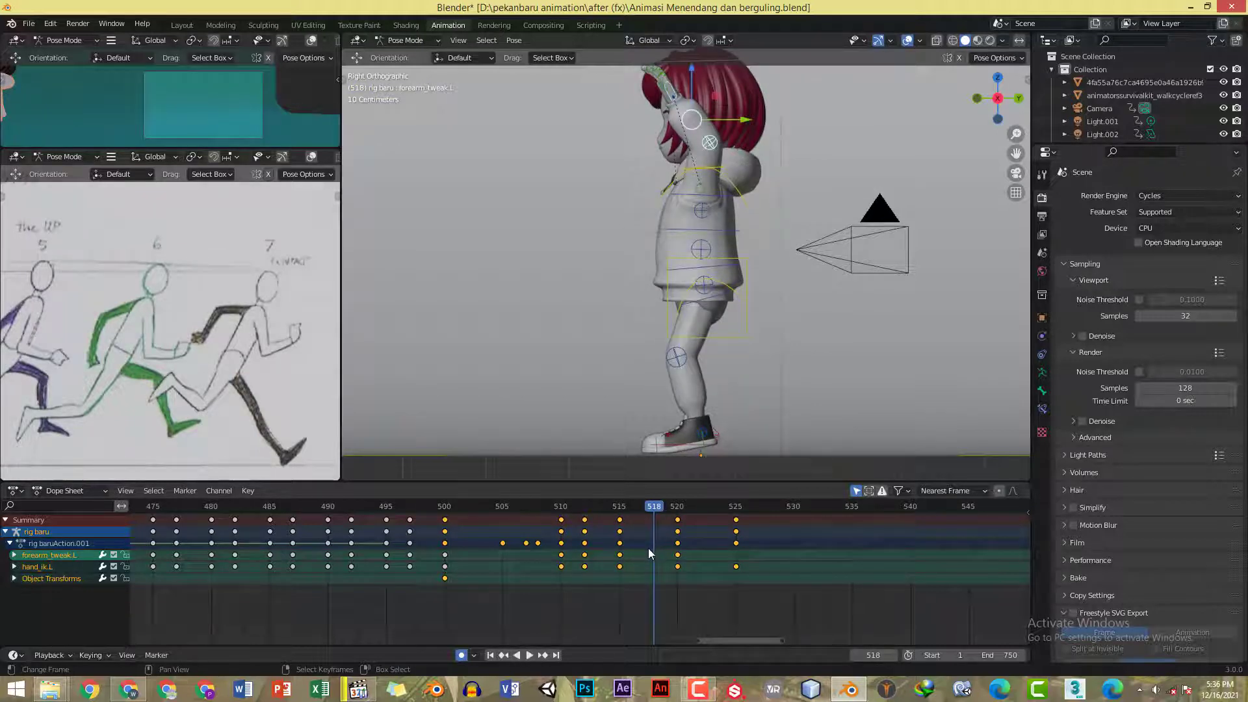
- At frame 517, select the torso and both foot IK controls together and nudge them to key their pose
left_click(649, 548)
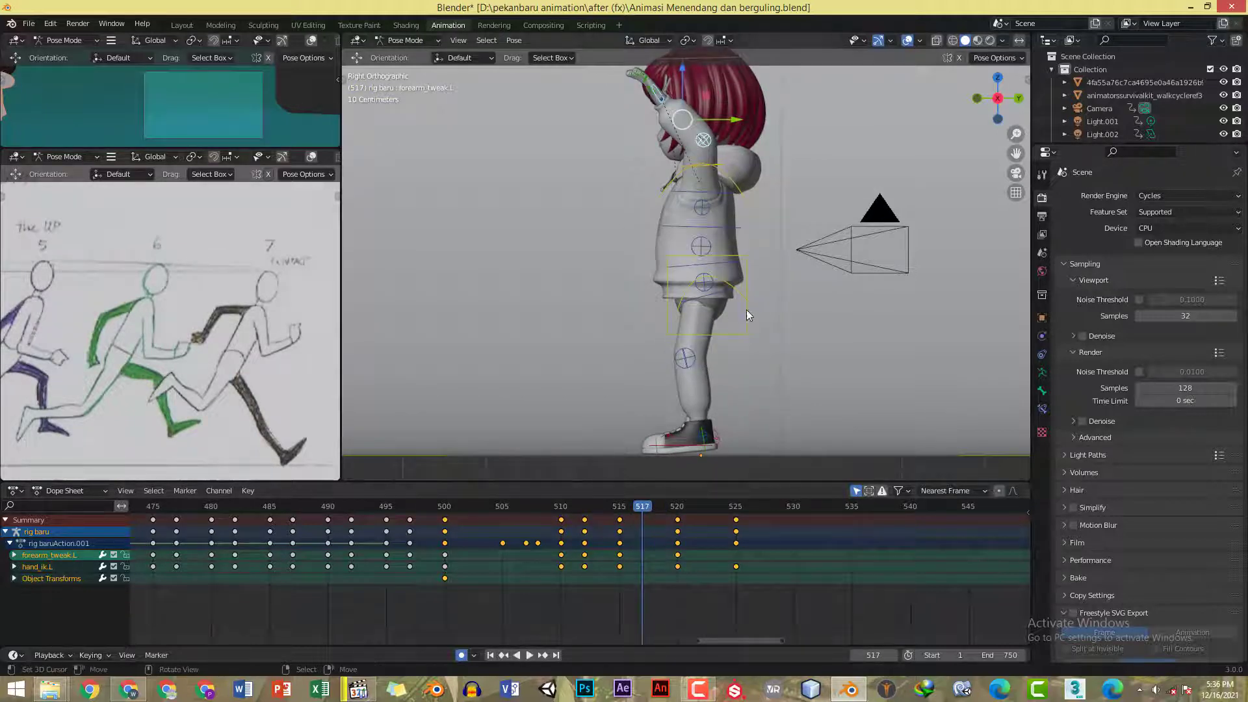
middle_click_drag(750, 327, 761, 288, "shift")
left_click(761, 289)
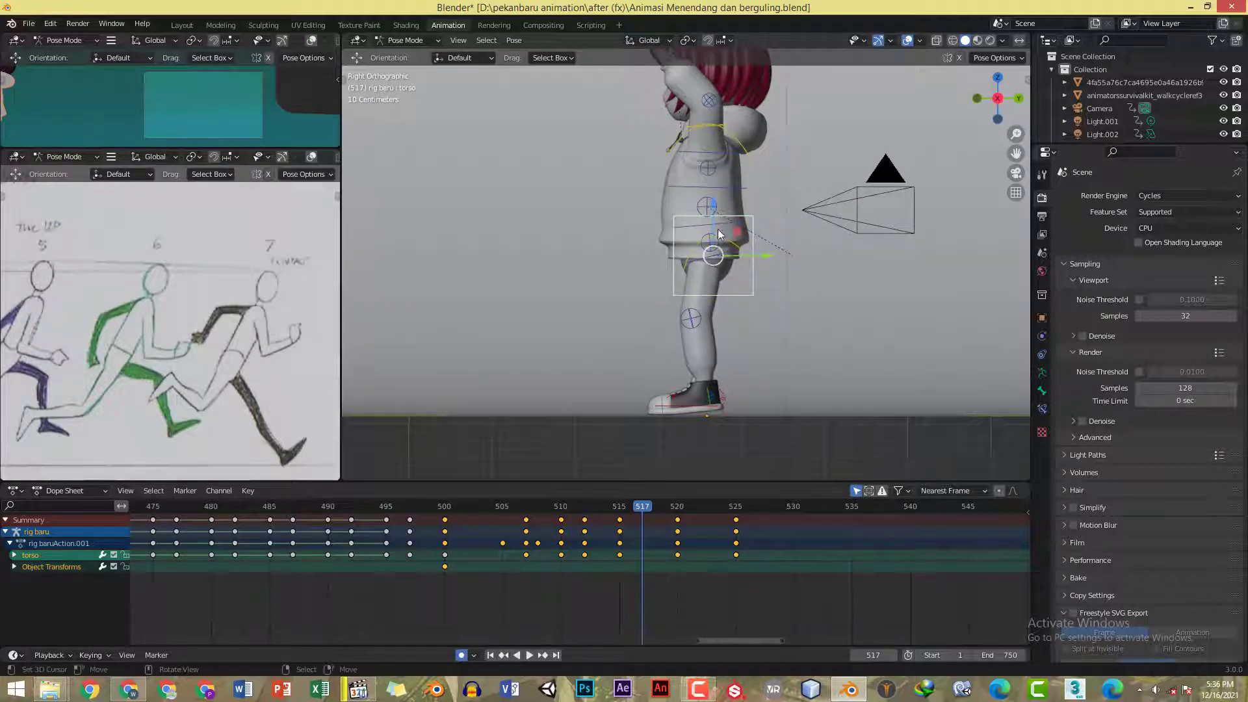
left_click(692, 400)
middle_click_drag(691, 400, 740, 422)
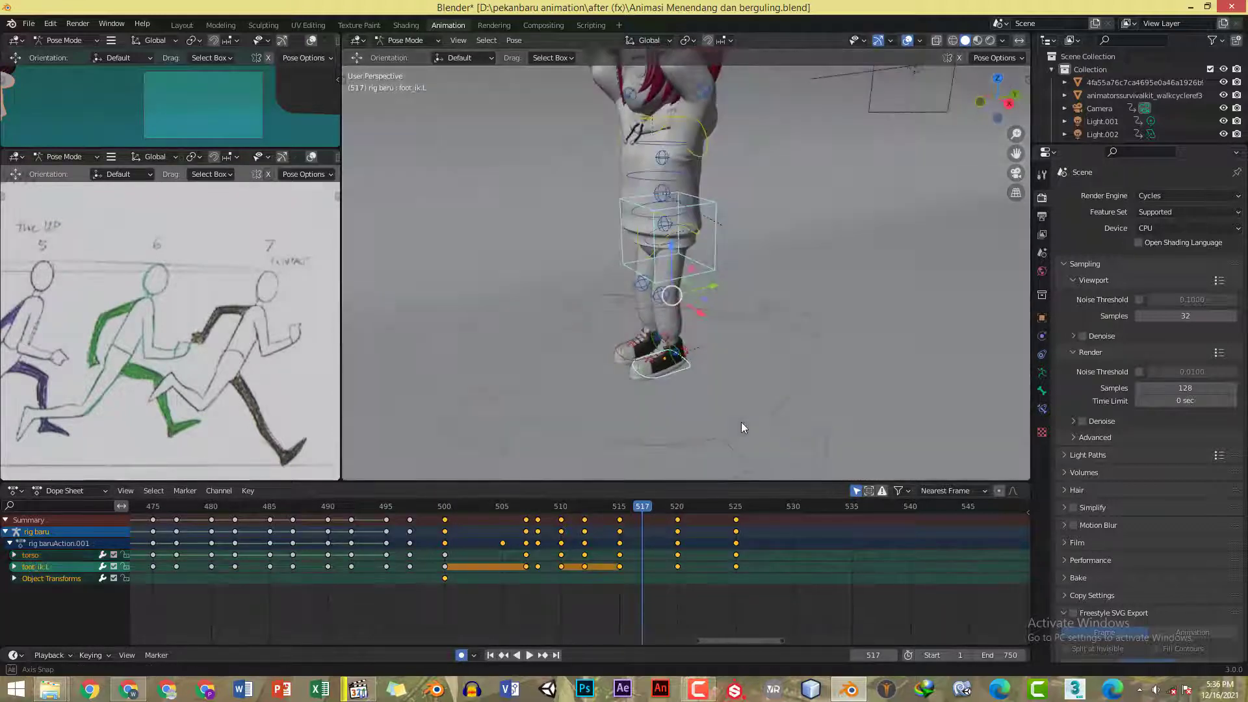
right_click(633, 360, "shift")
middle_click_drag(642, 355, 665, 380, "shift")
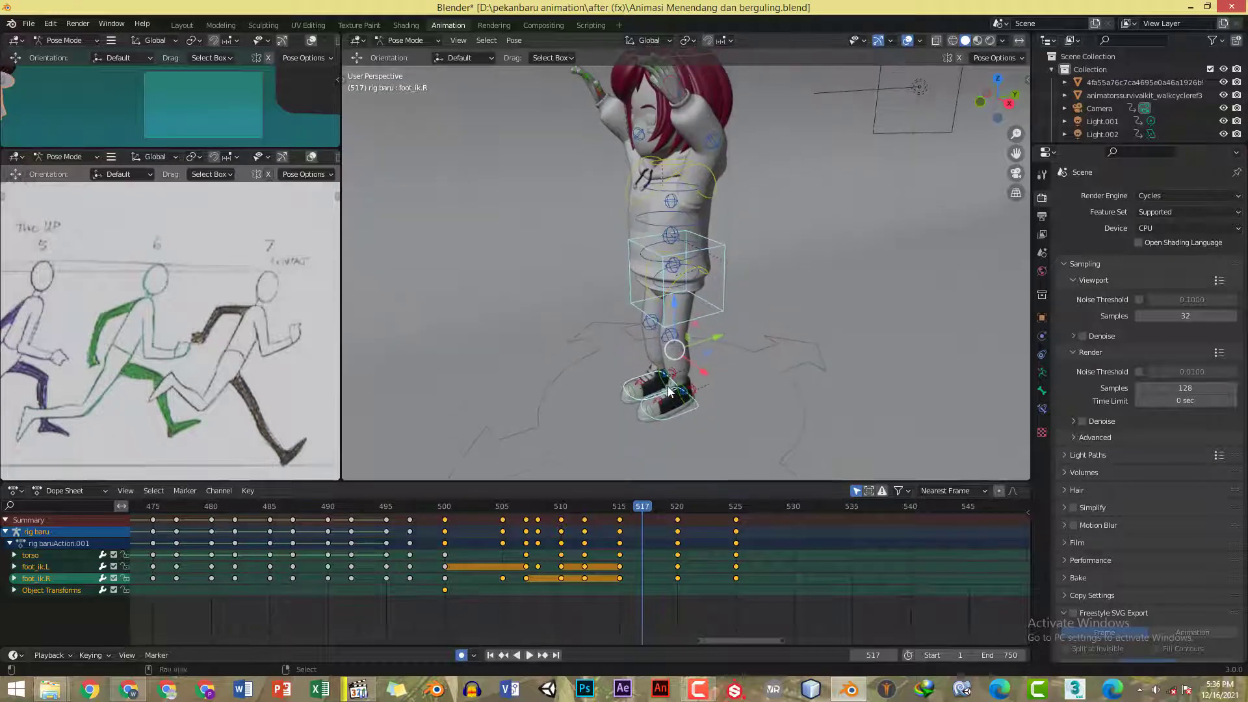
key("KP_3")
middle_click_drag(712, 265, 726, 304, "shift")
middle_click_drag(730, 360, 729, 270, "shift")
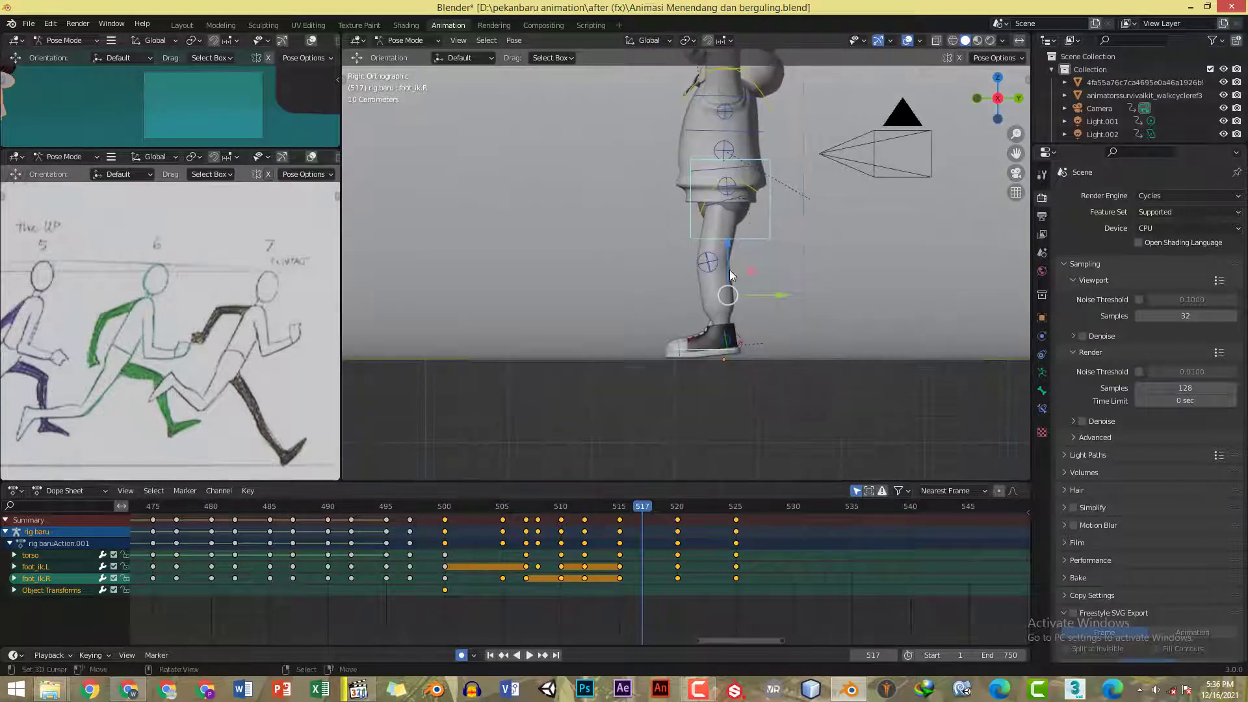
key("g")
left_click_drag(730, 256, 731, 258)
- Insert keyframes for the left and right foot heel IK controls at frame 517
left_click(742, 341)
middle_click_drag(741, 331, 754, 324)
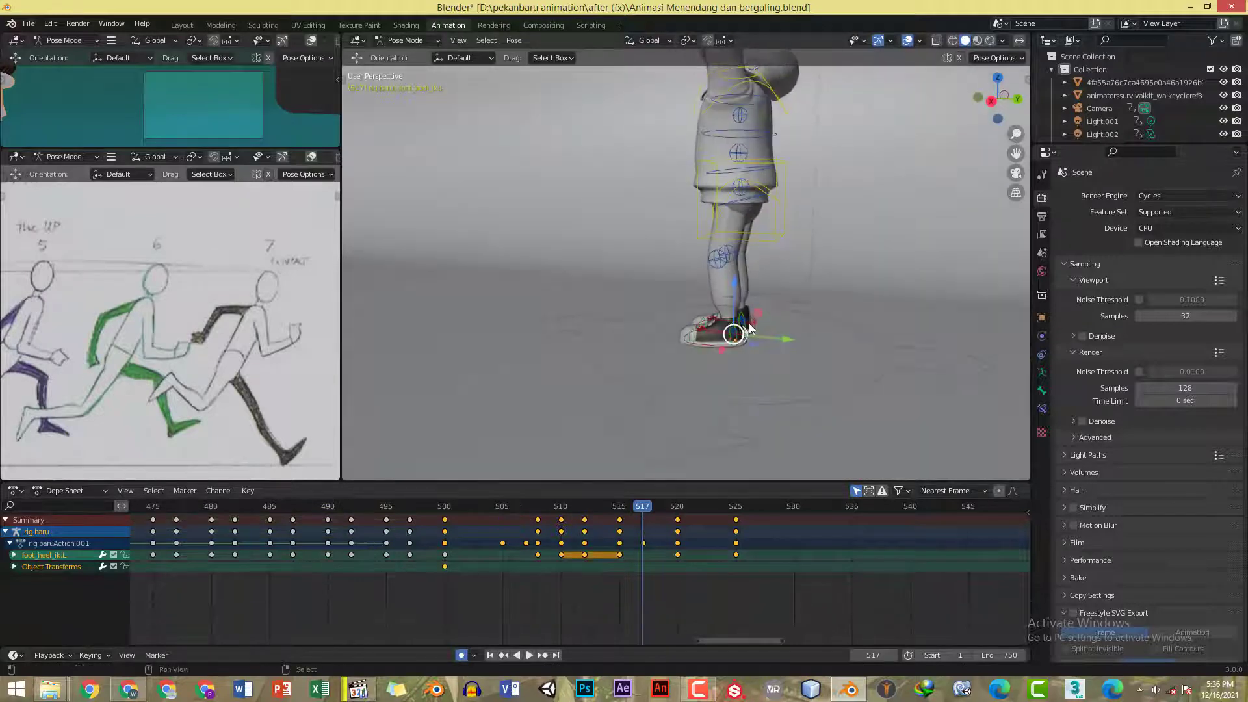
left_click(755, 323, "shift")
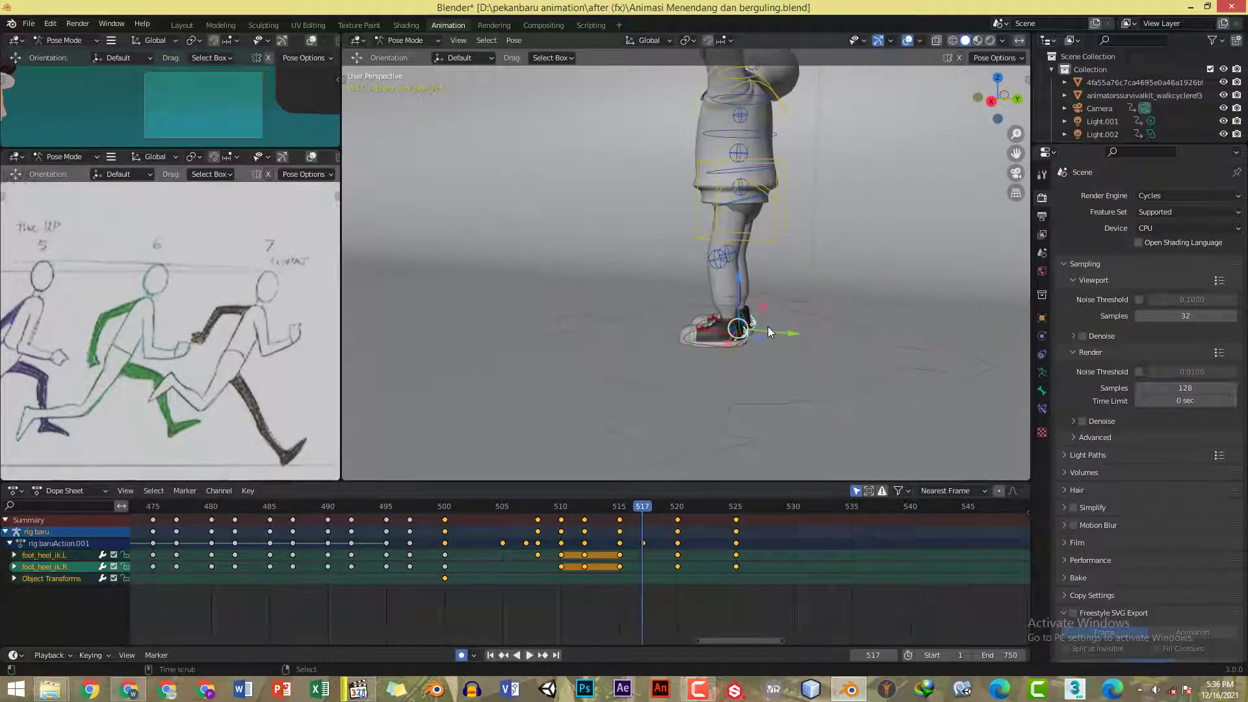
key("i")
- Lower the torso control vertically by about 0.10 m at frame 517 to bend the knees like the backflip reference
key("KP_1")
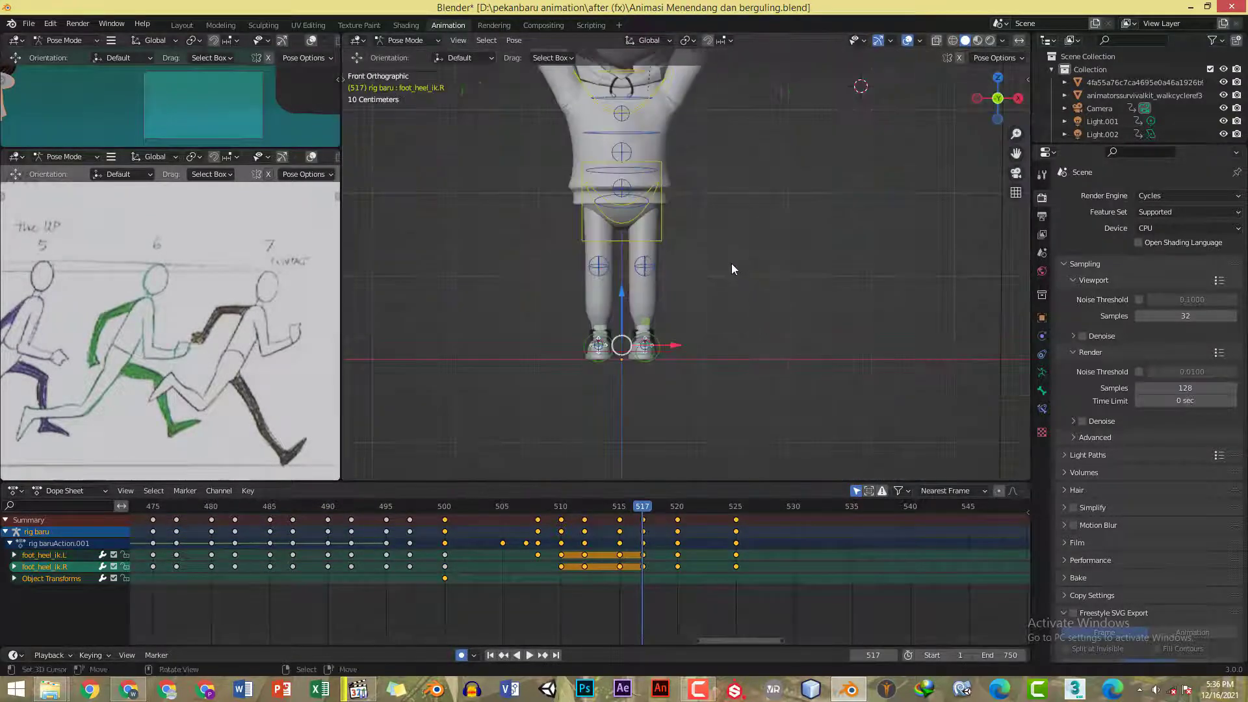
key("KP_3")
scroll(727, 285, "up", 3)
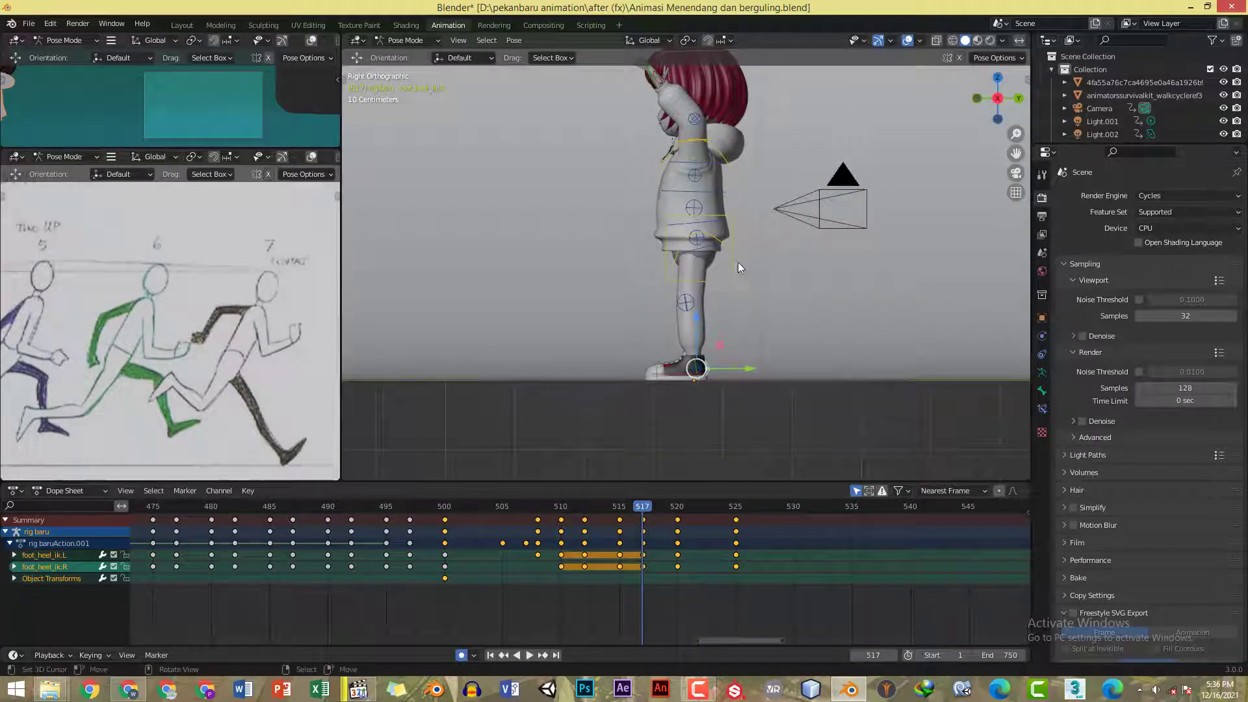
key("alt+Tab")
key("alt+Tab")
left_click(730, 265)
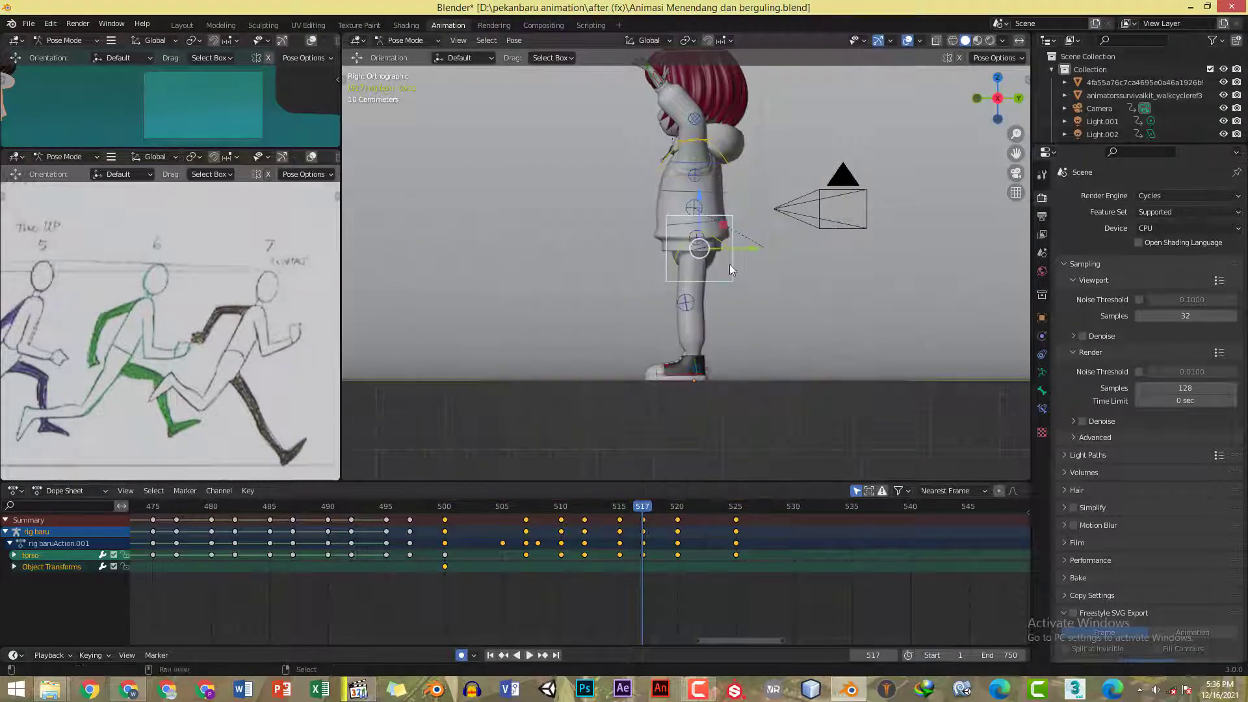
middle_click_drag(729, 264, 720, 305, "shift")
key("g")
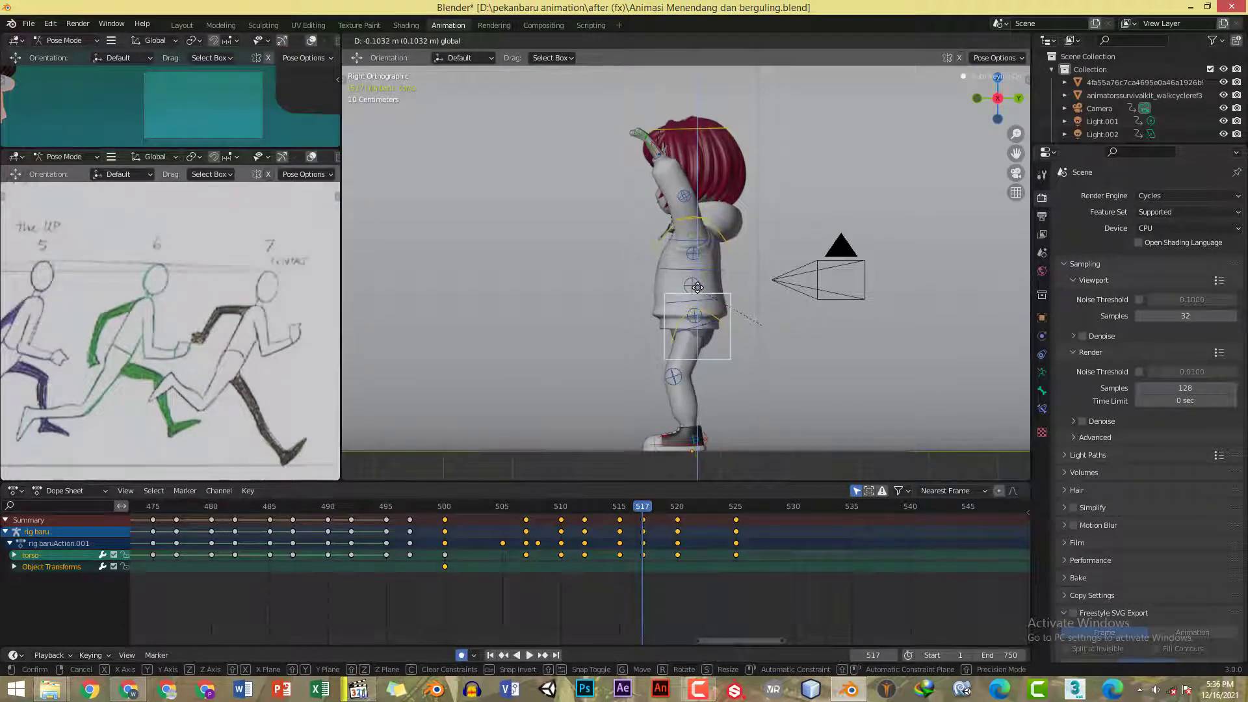
left_click(697, 287)
- Rotate the left hand IK control about 28° in the side view at frame 517, following the reference video
key("alt+Tab")
key("alt+Tab")
middle_click_drag(703, 161, 699, 212, "shift")
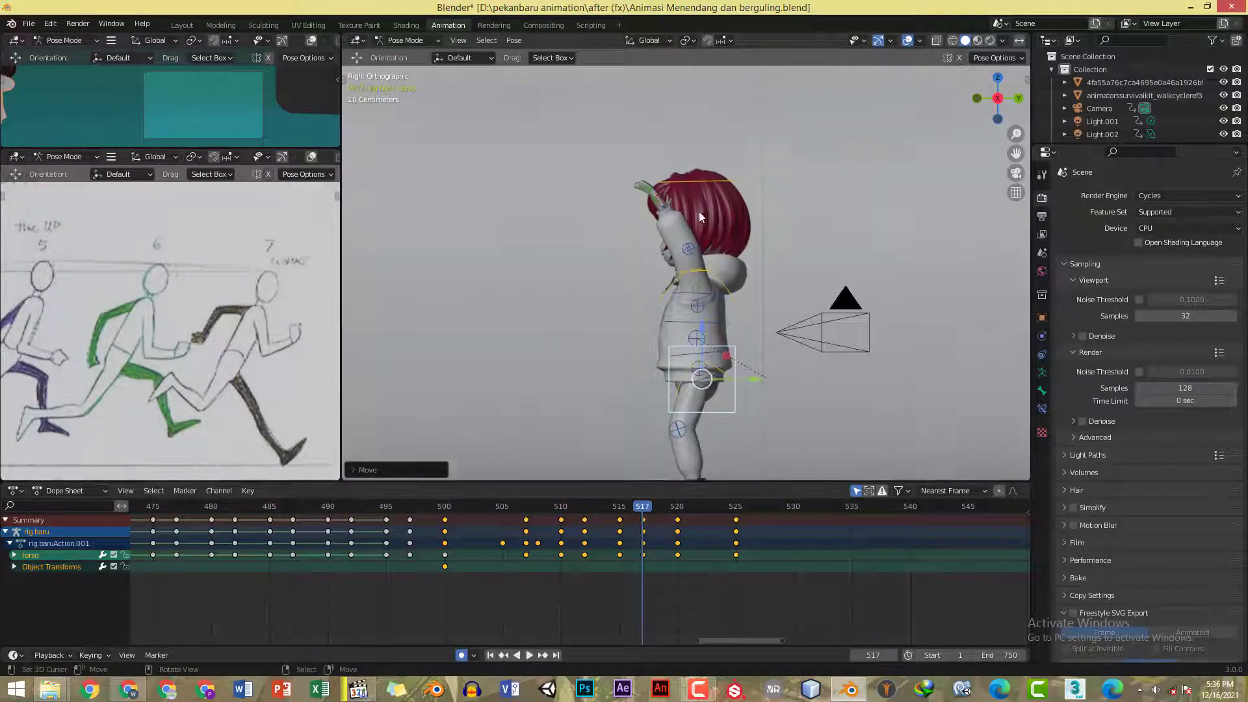
scroll(693, 208, "up", 1)
left_click(667, 186)
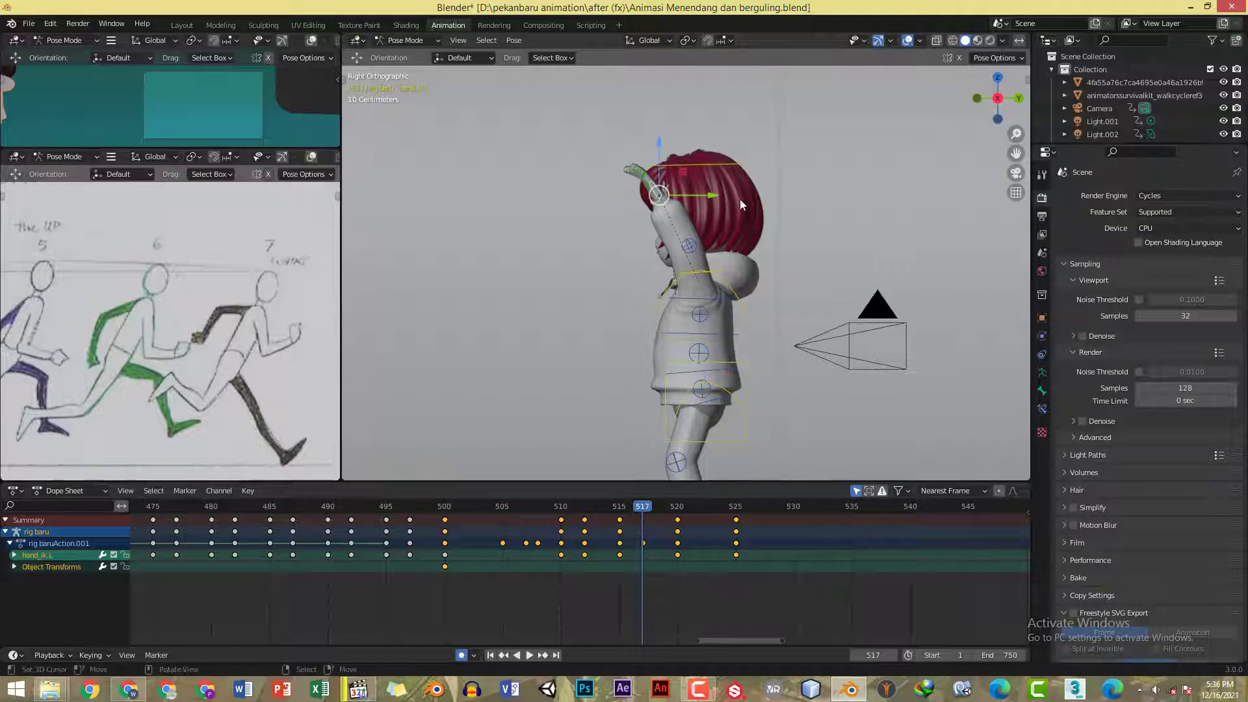
key("r")
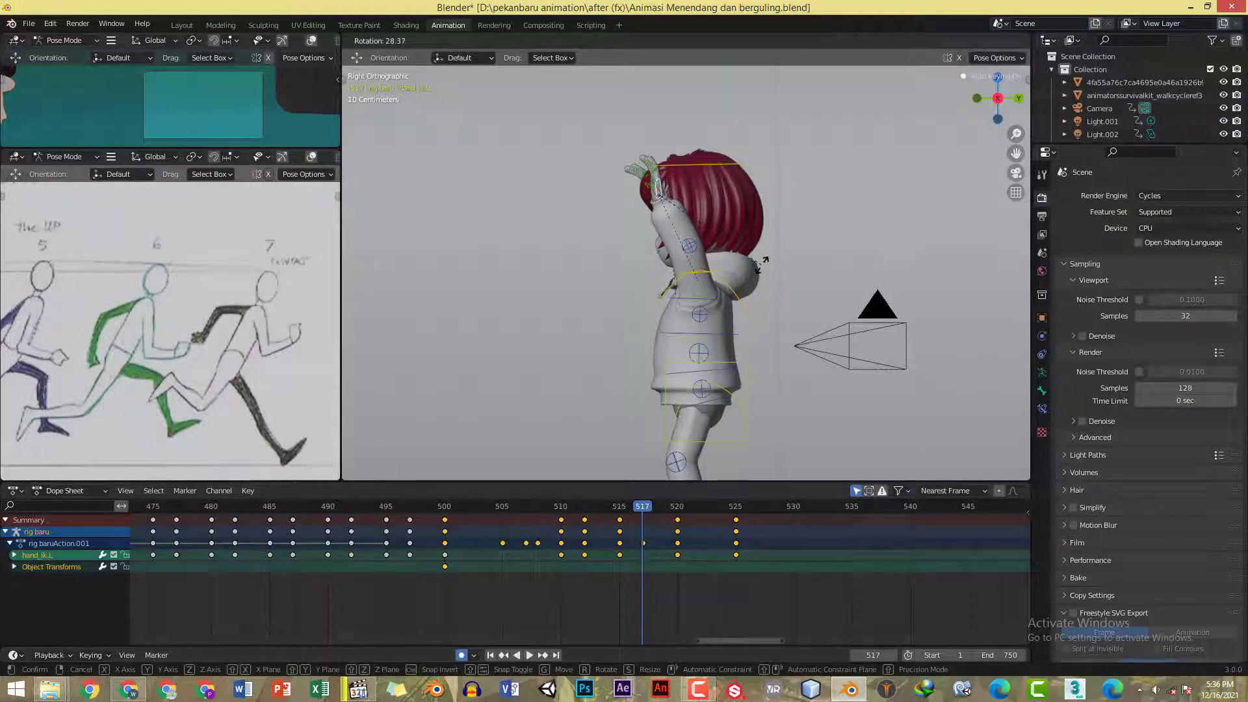
left_click(761, 264)
- Check the hands against the reference video, copy the left hand control's pose, and save the file
key("alt+Tab")
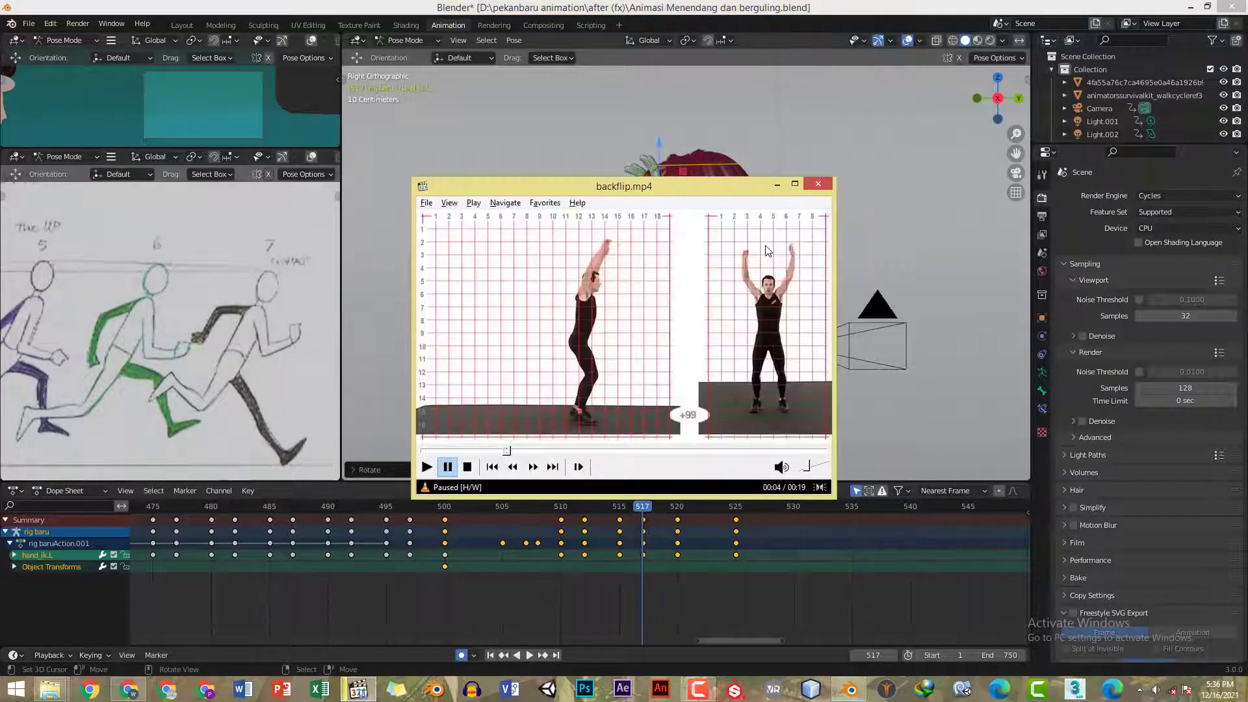
key("alt+Tab")
key("ctrl+c")
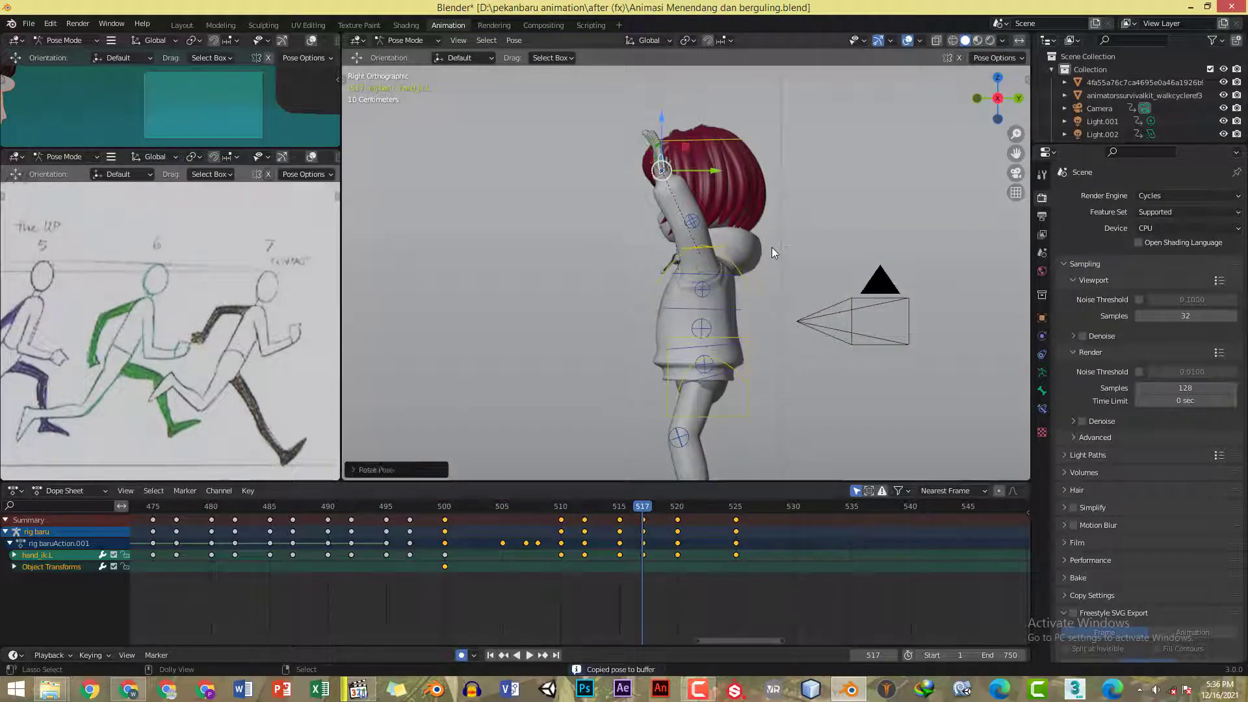
scroll(771, 247, "down", 2)
key("ctrl+s")
- Play and scrub the animation from frame 510 to about frame 520 to review the arm raise and knee bend
left_click(560, 509)
key("space")
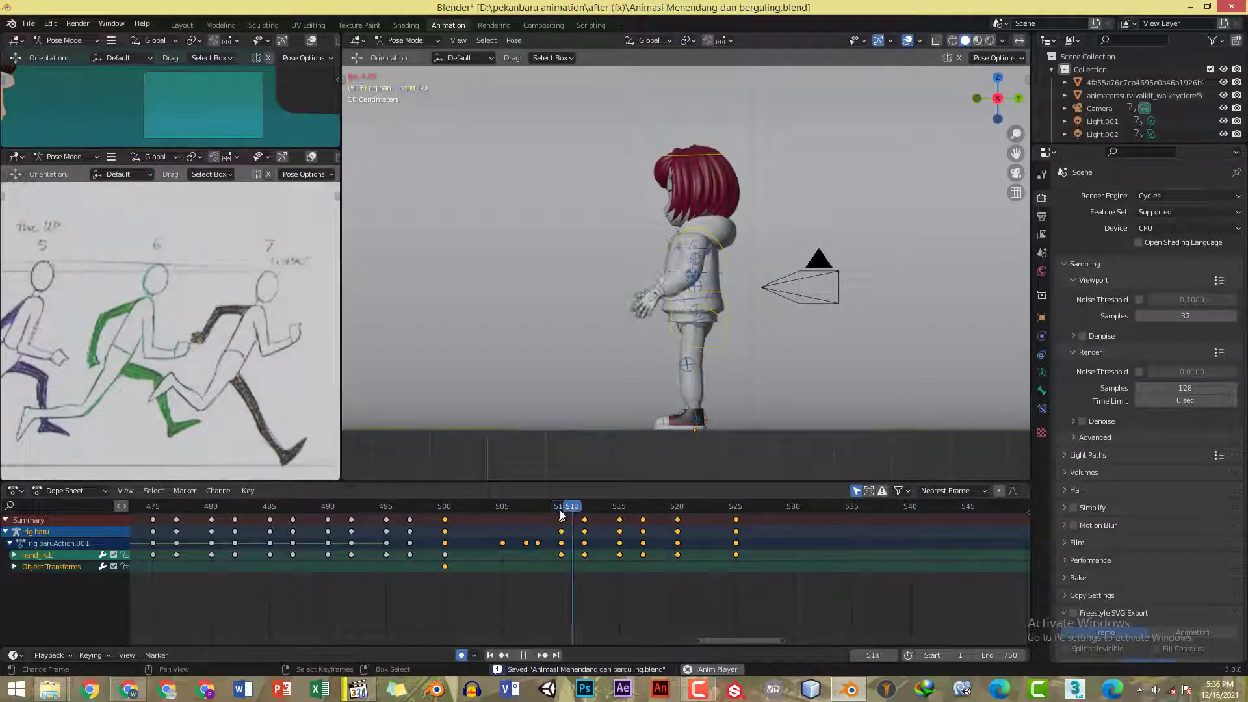
key("space")
left_click(645, 514)
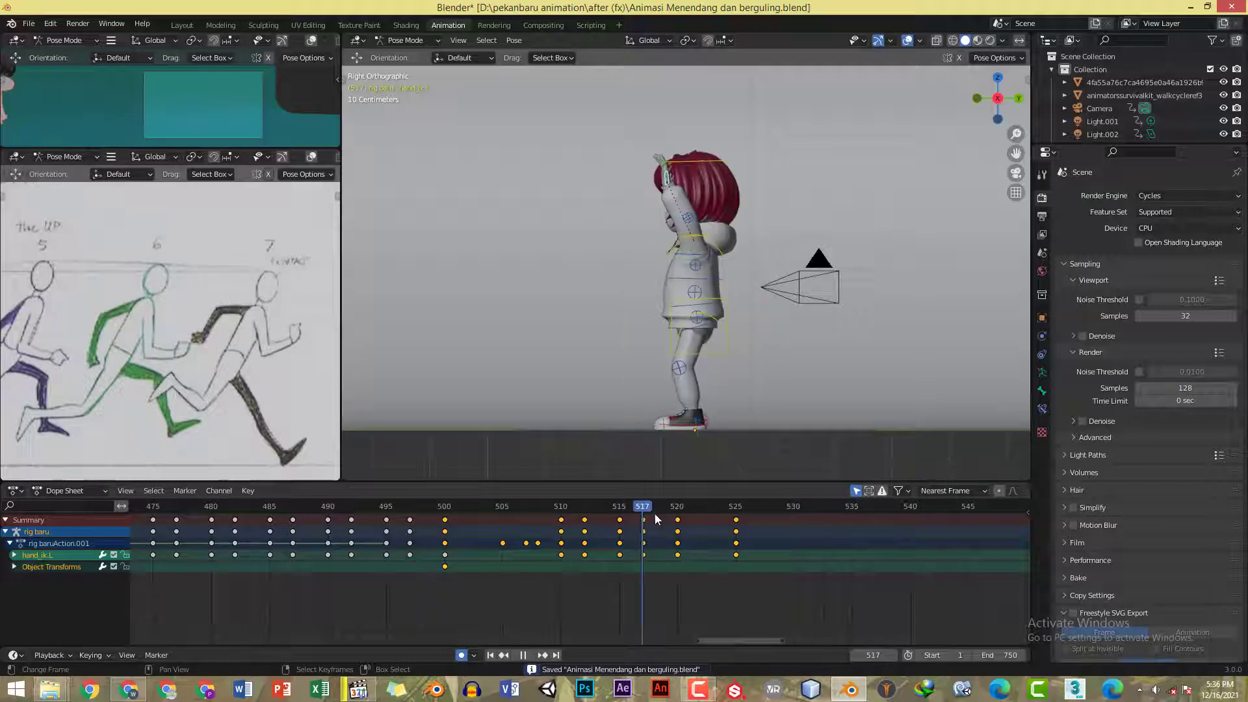
left_click_drag(654, 513, 681, 542)
left_click(645, 515)
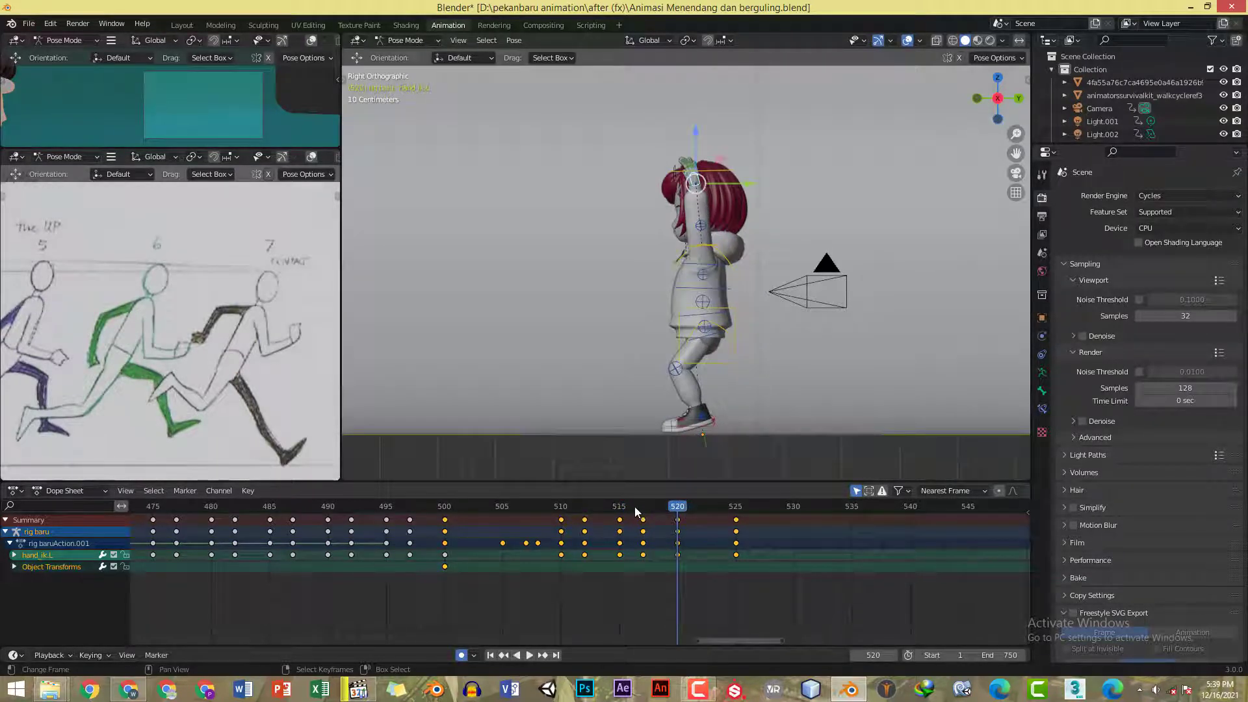
- At frame 520, raise the torso, both foot IK and both hand IK controls together by about 0.094 m and play the result
left_click_drag(634, 506, 681, 509)
right_click(743, 369)
middle_click_drag(745, 371, 668, 364, "shift")
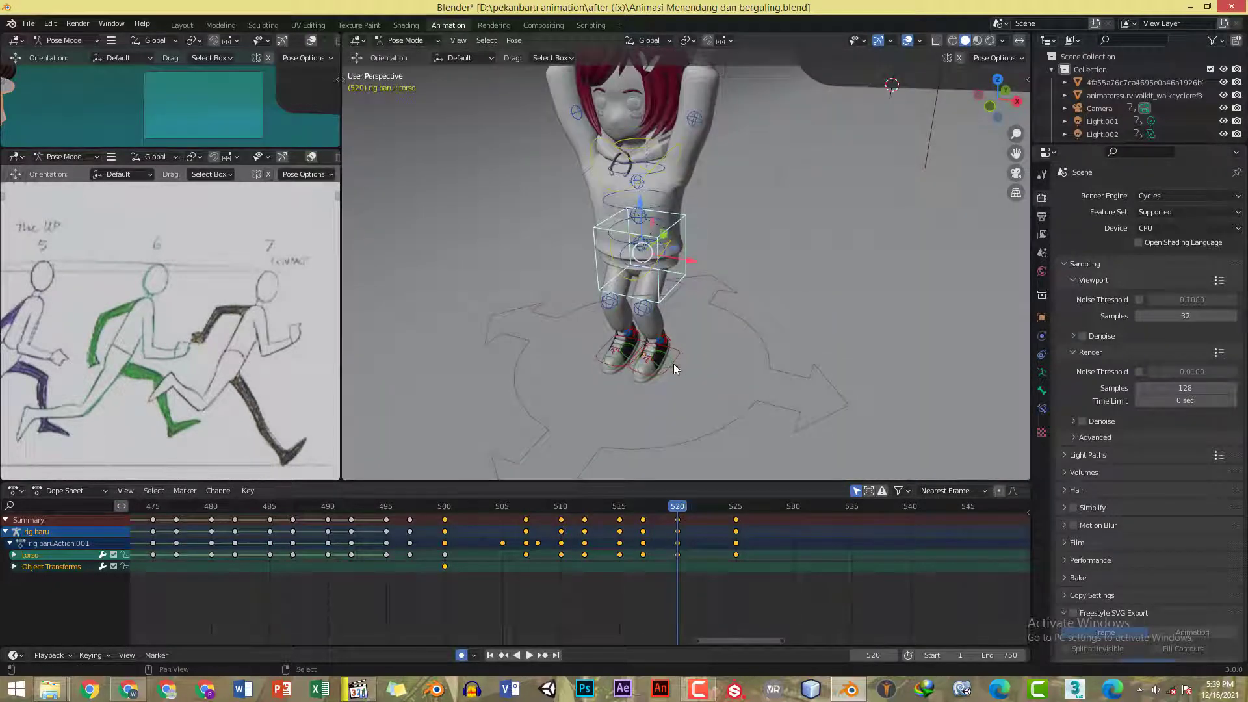
right_click(682, 353)
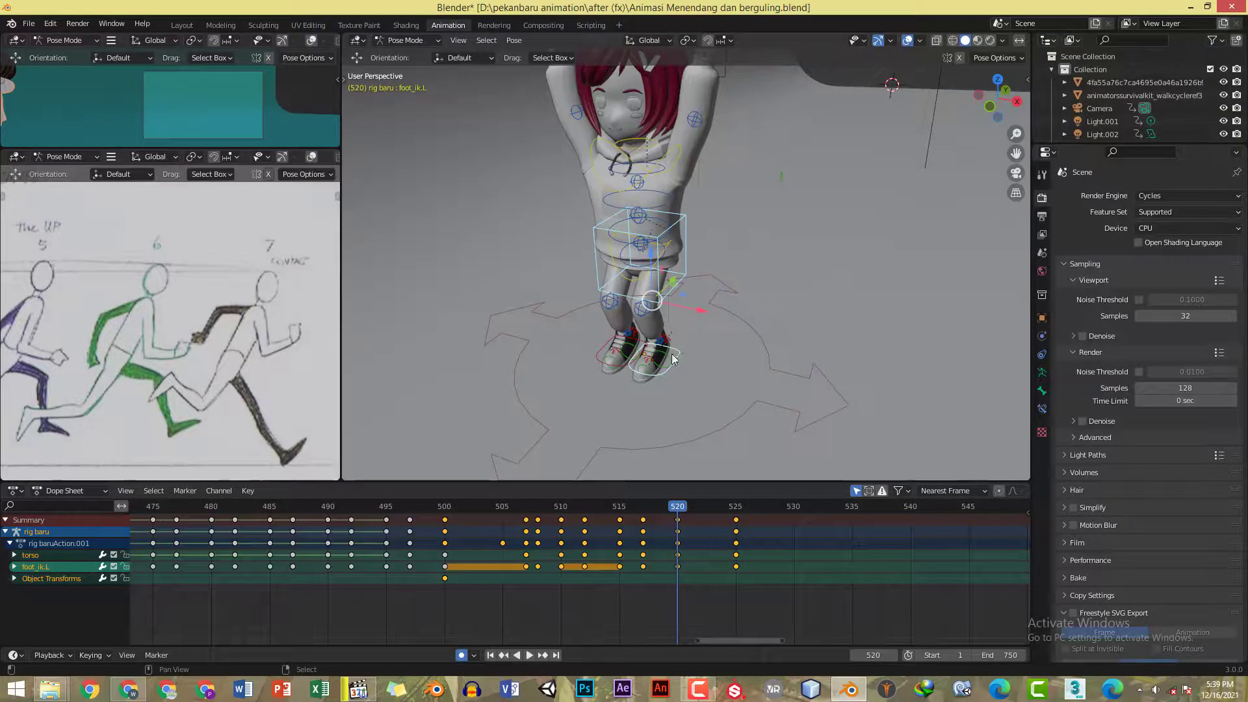
right_click(603, 350, "shift")
middle_click_drag(602, 350, 558, 125)
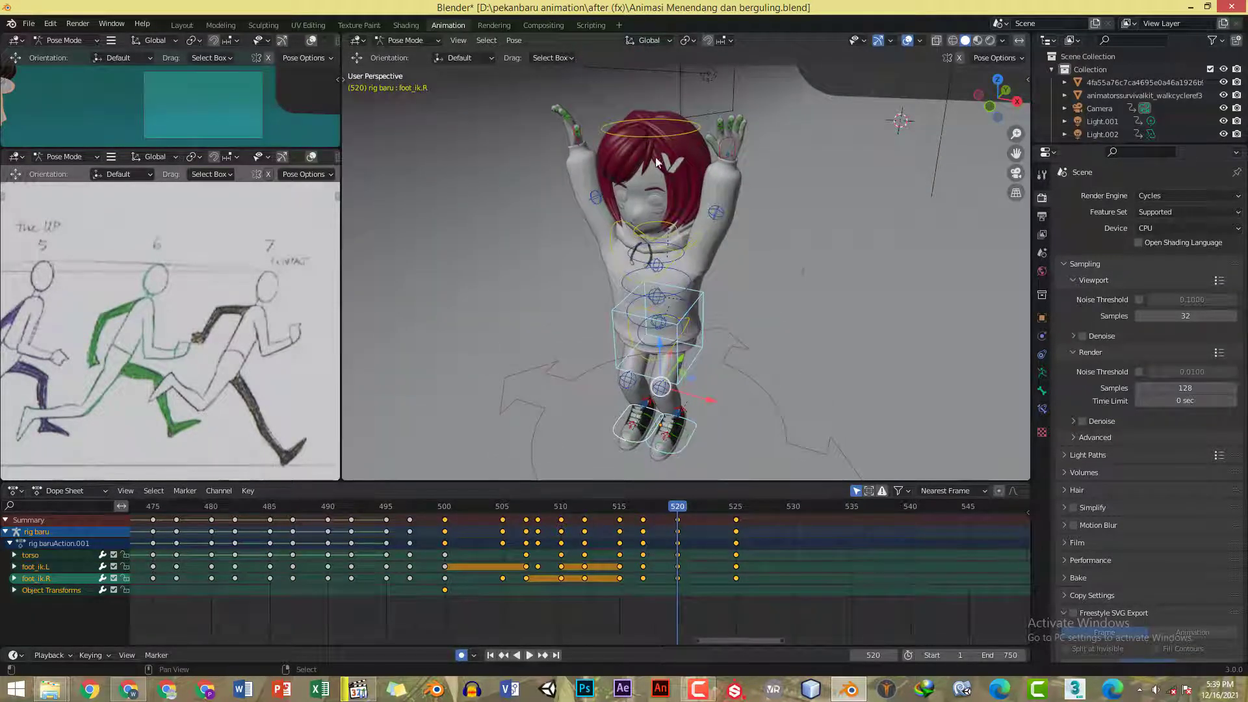
right_click(596, 206, "shift")
middle_click_drag(597, 205, 685, 163)
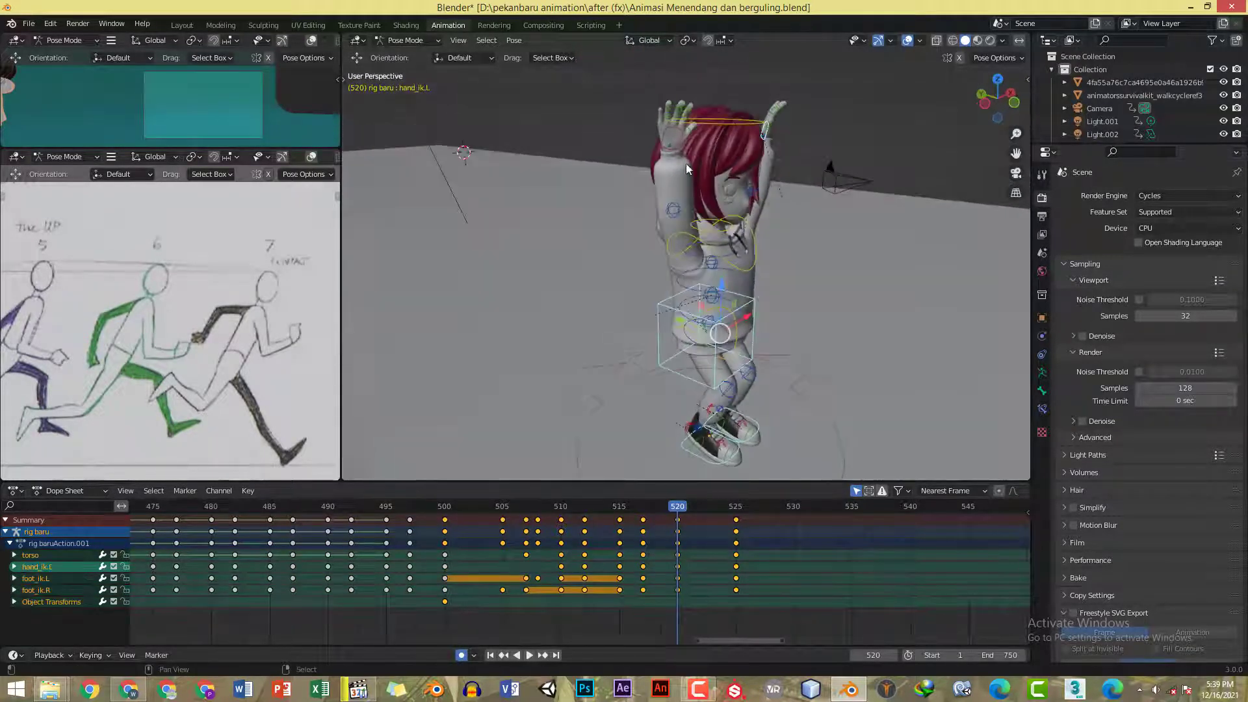
right_click(666, 135, "shift")
key("KP_3")
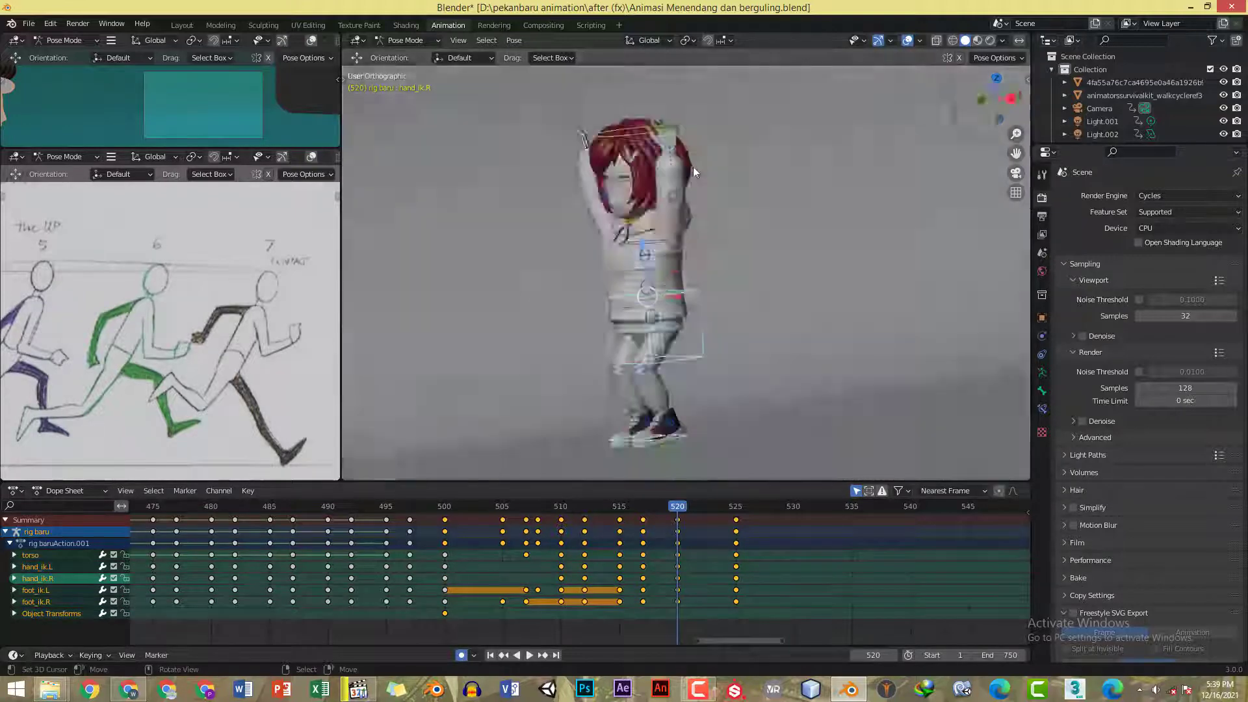
middle_click_drag(702, 160, 707, 149, "shift")
key("z")
key("z")
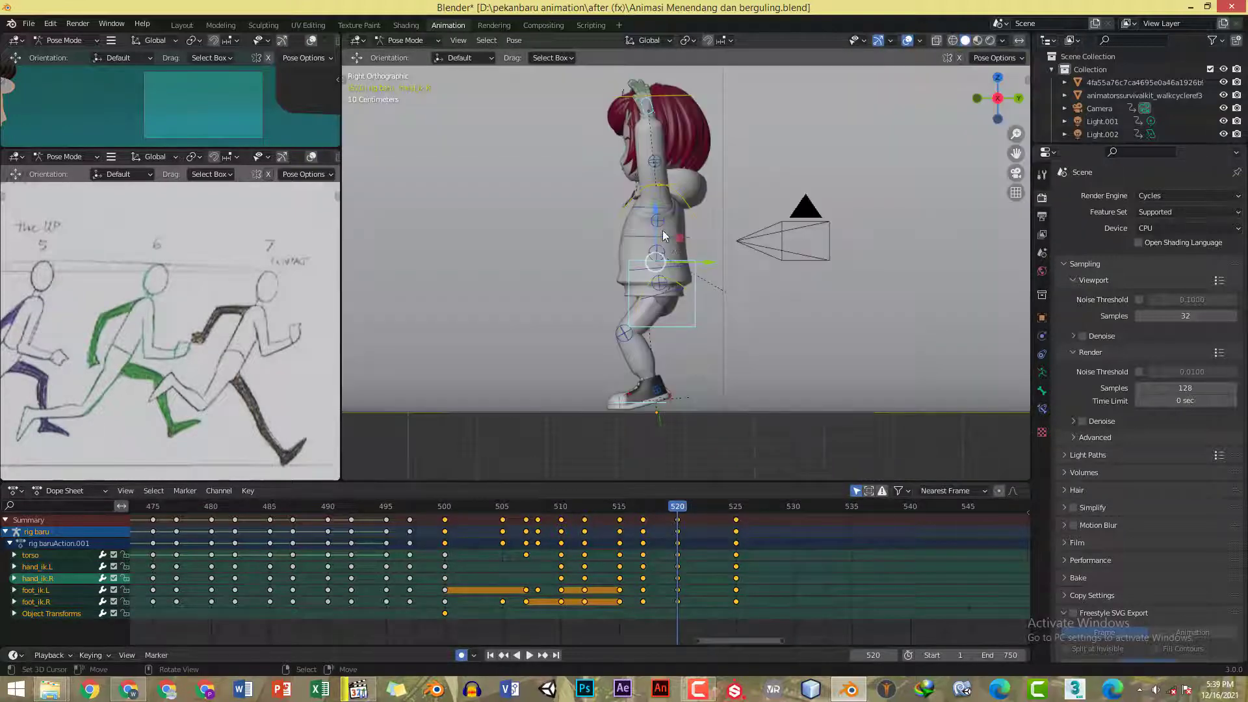
key("g")
left_click(658, 223)
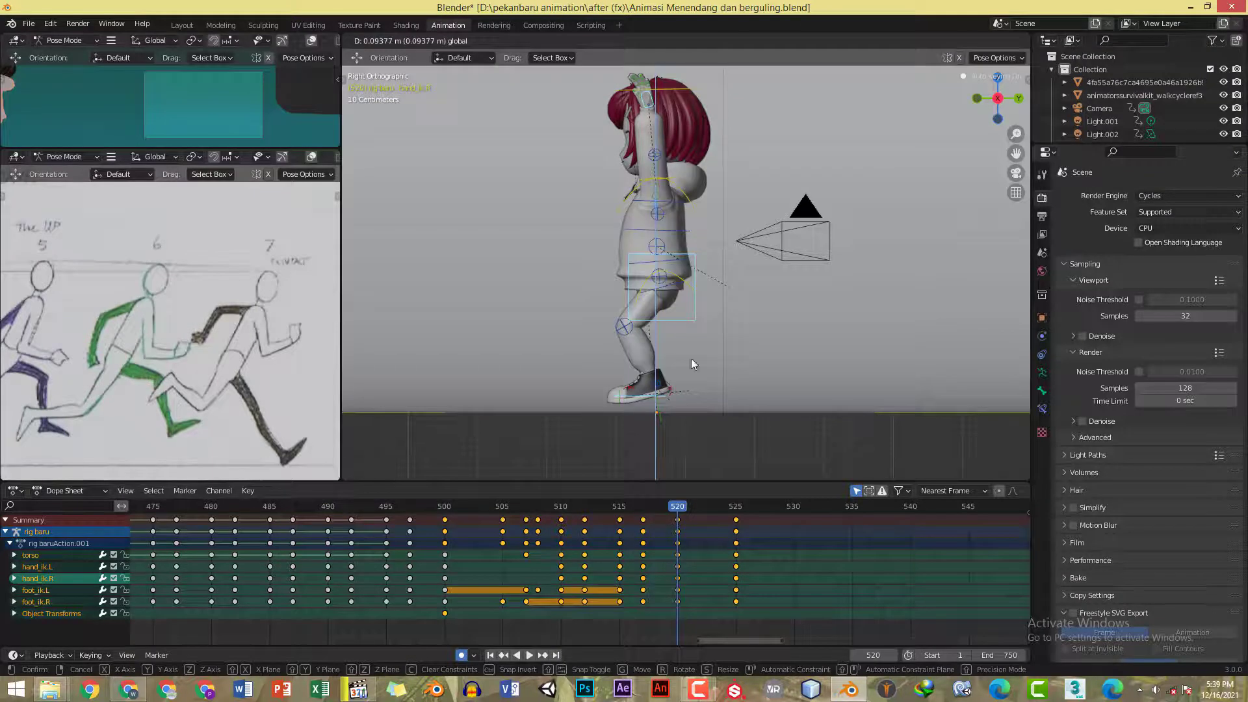
key("space")
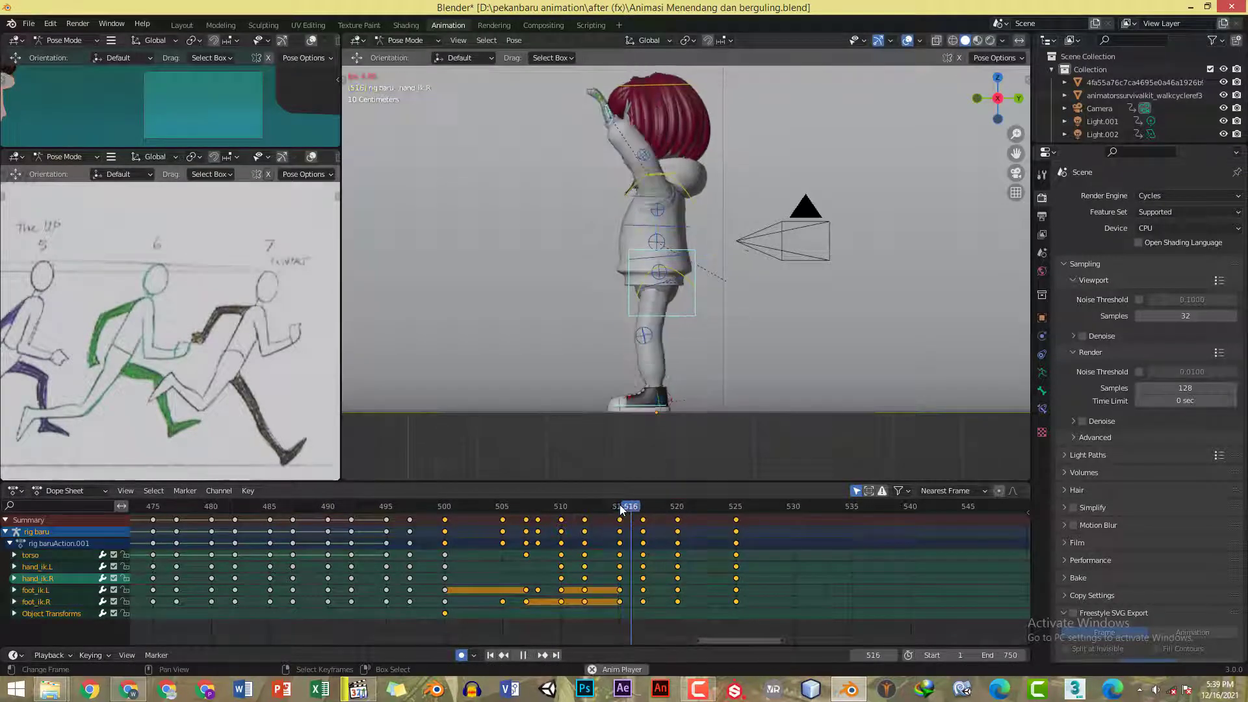
- At frame 520, lower the selected torso, foot IK and hand IK controls together by about 0.075 m
key("space")
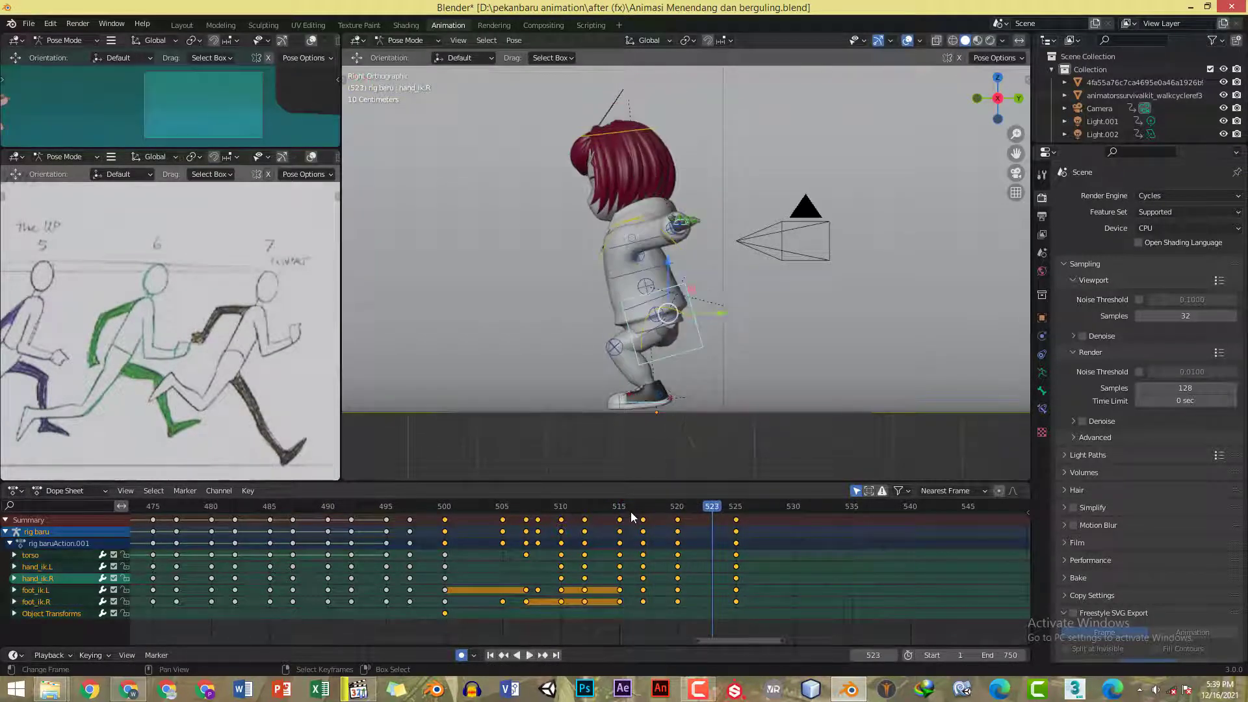
left_click_drag(630, 508, 642, 511)
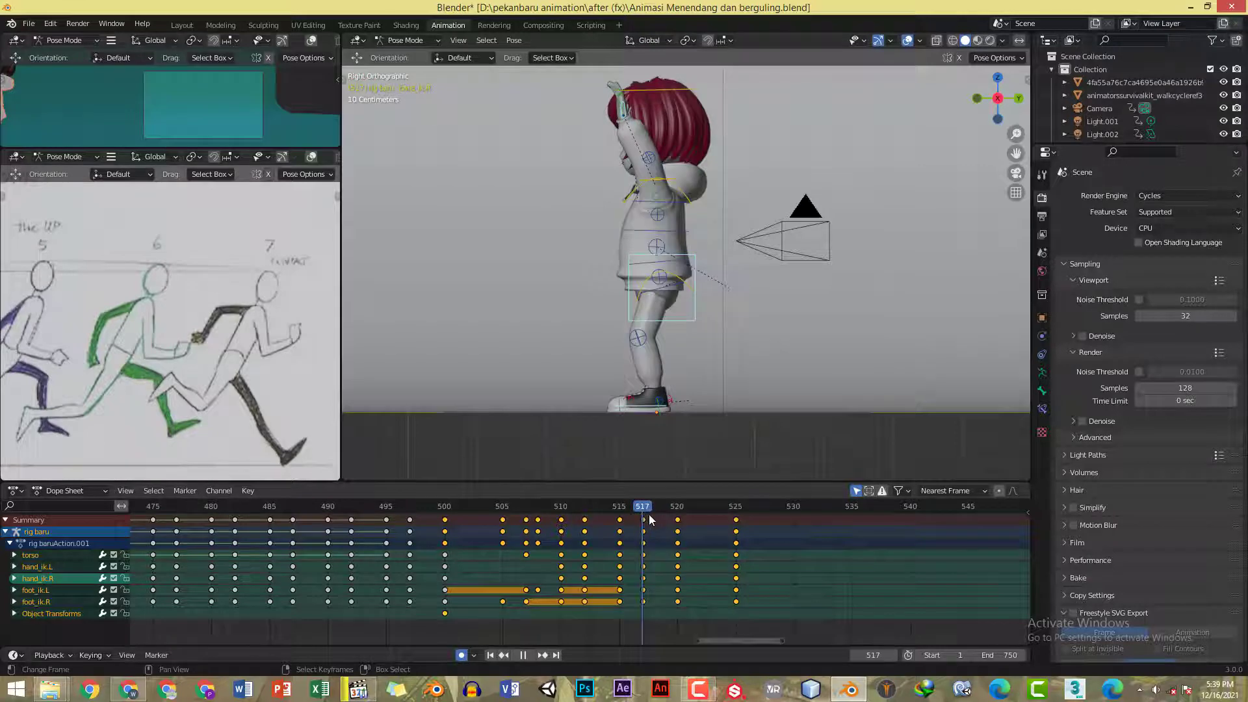
key("Right")
key("Right")
key("Right")
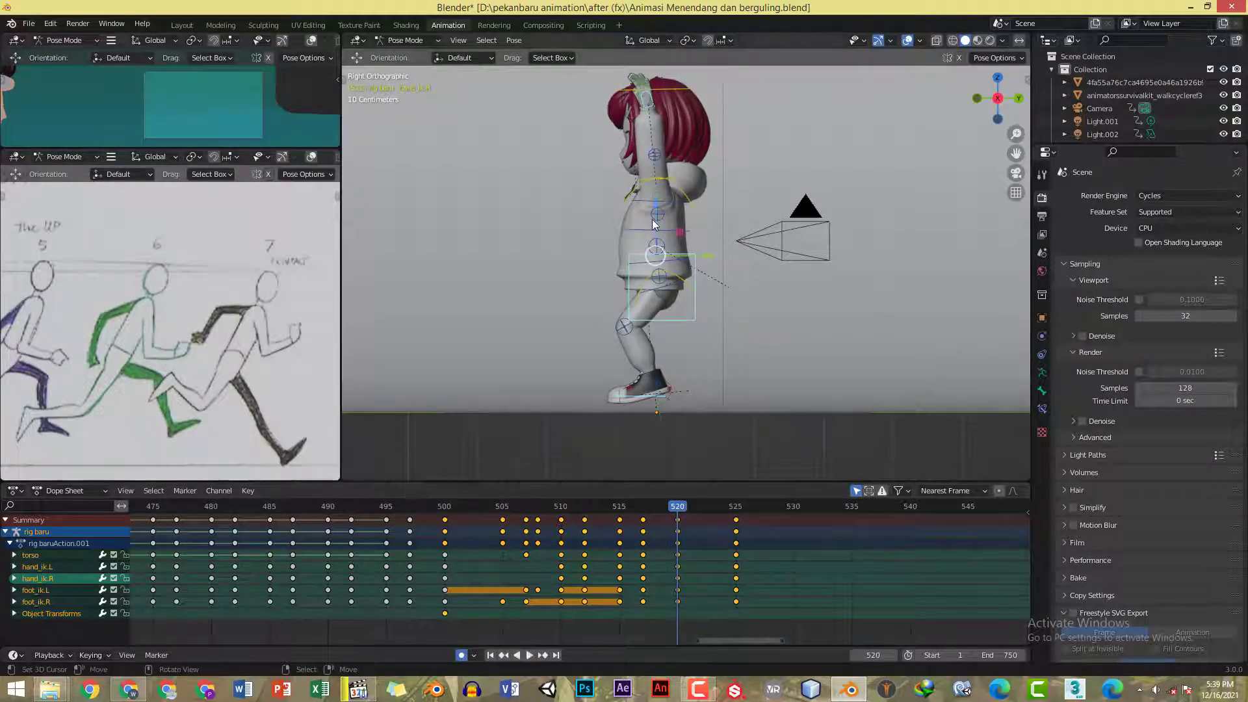
left_click_drag(654, 224, 656, 225)
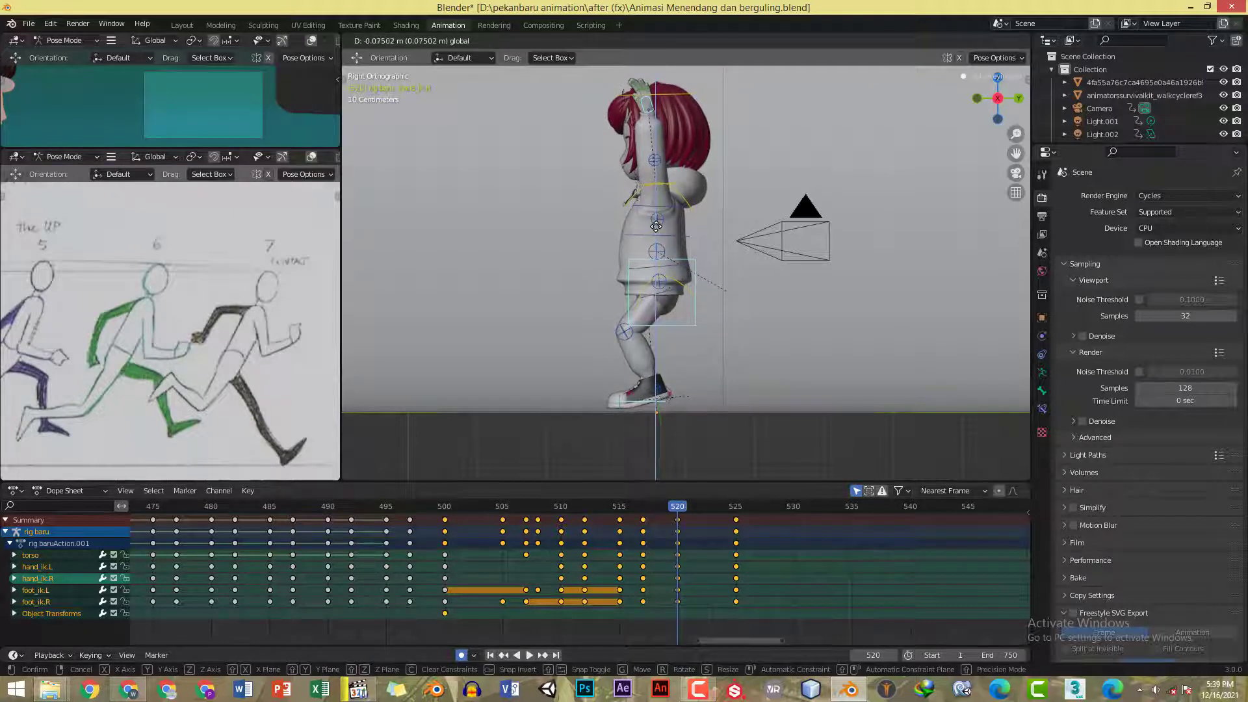
left_click_drag(681, 267, 695, 279)
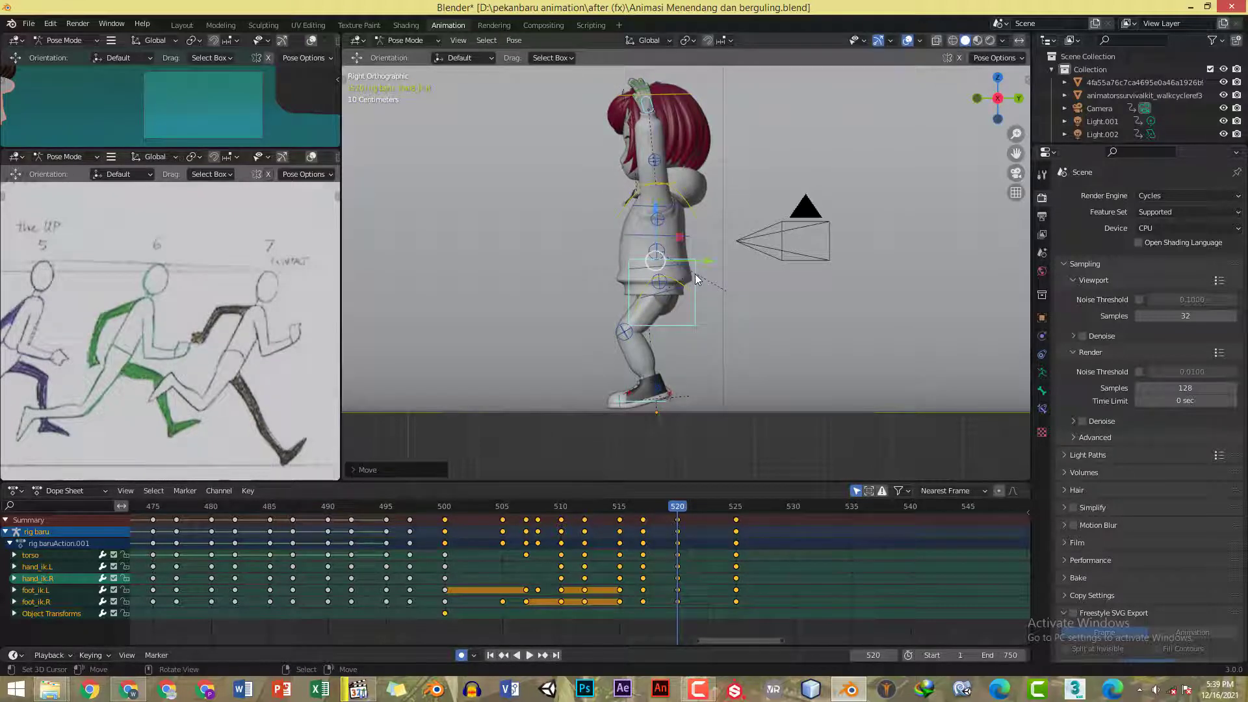
- At frame 520, select only the torso and both hand IK controls and raise them in two moves, the second about 0.13 m
left_click(695, 274)
middle_click_drag(693, 257, 720, 161)
left_click(740, 122)
left_click(641, 119, "shift")
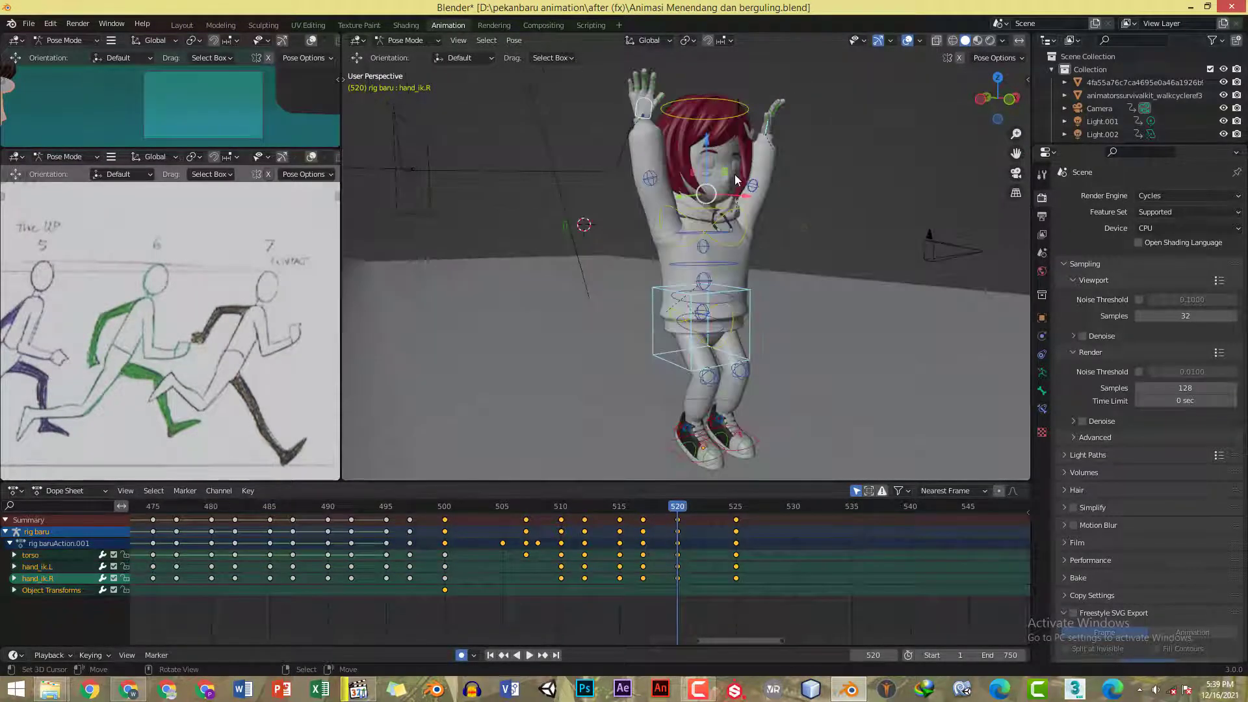
key("KP_3")
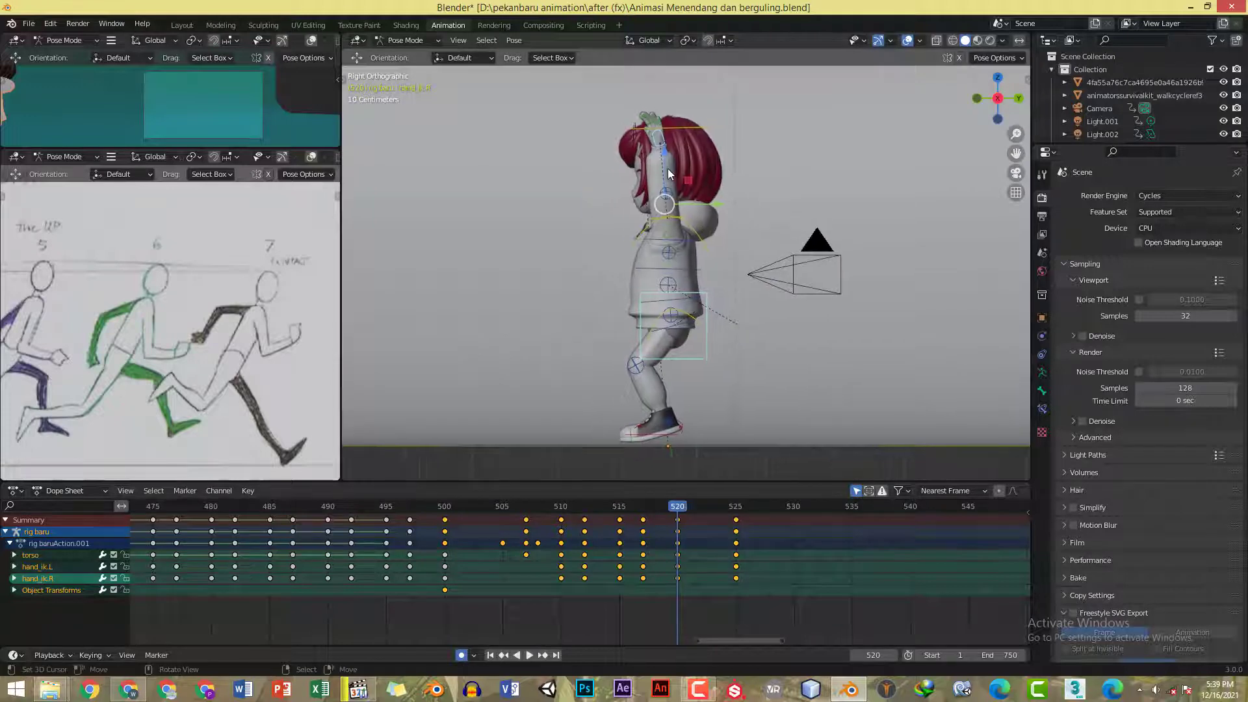
key("g")
left_click(664, 154)
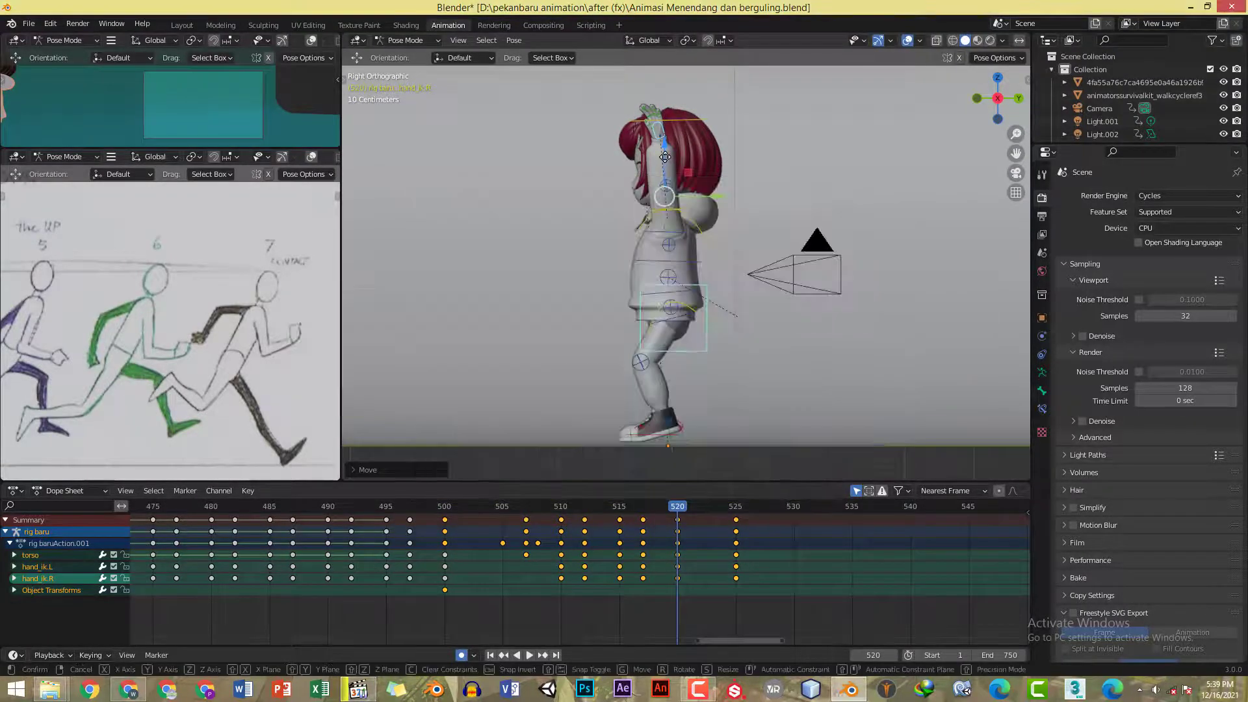
key("g")
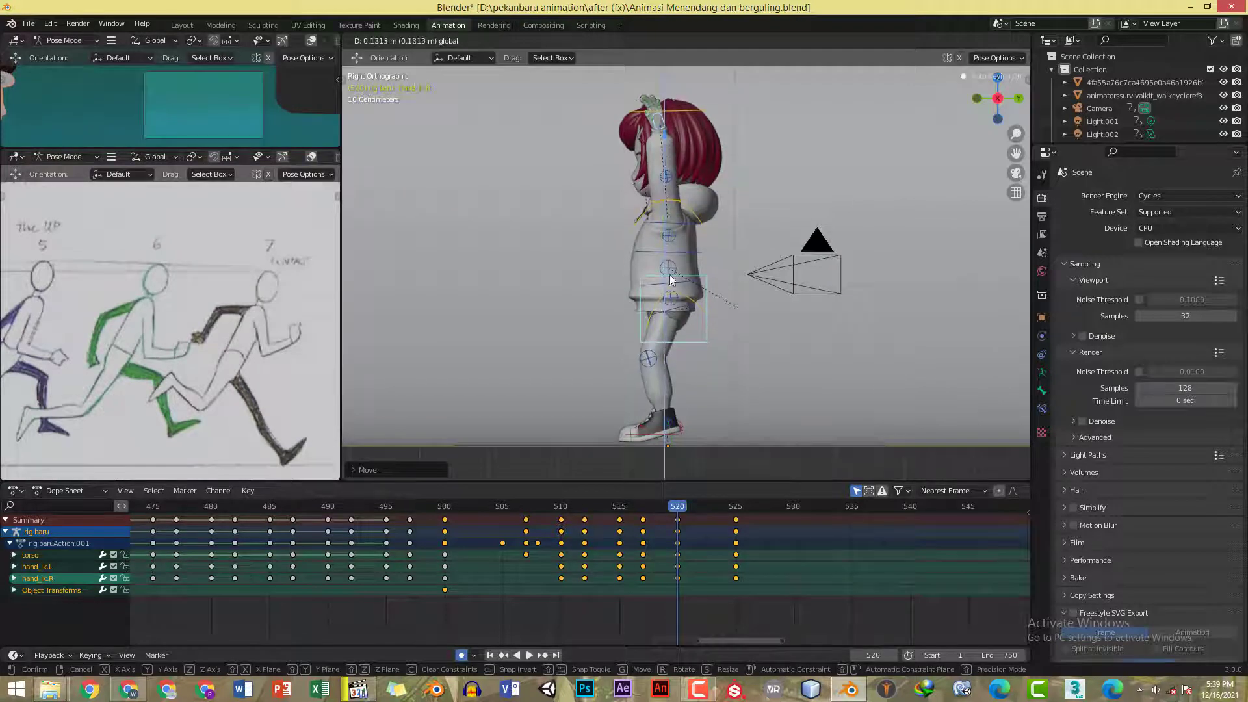
left_click(669, 274)
- Compare the poses at frames 517 and 520, and play the animation from frame 510 onward to review the rise and drop
left_click(645, 509)
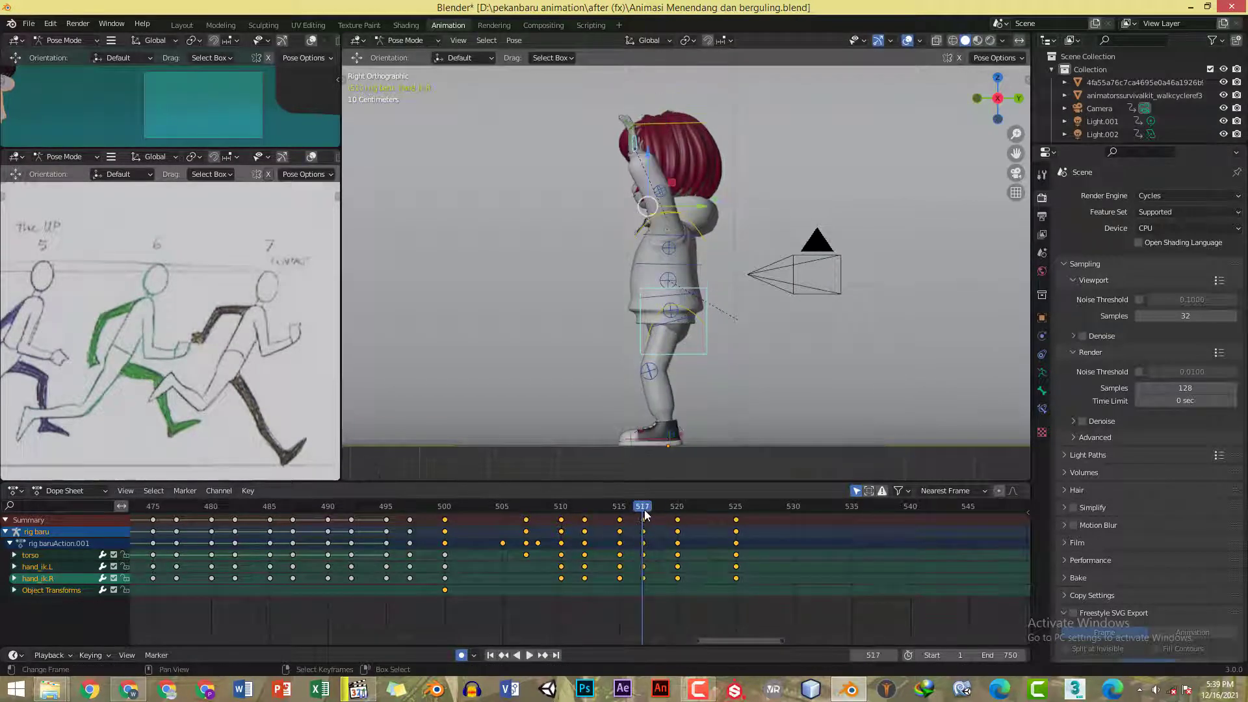
left_click(677, 511)
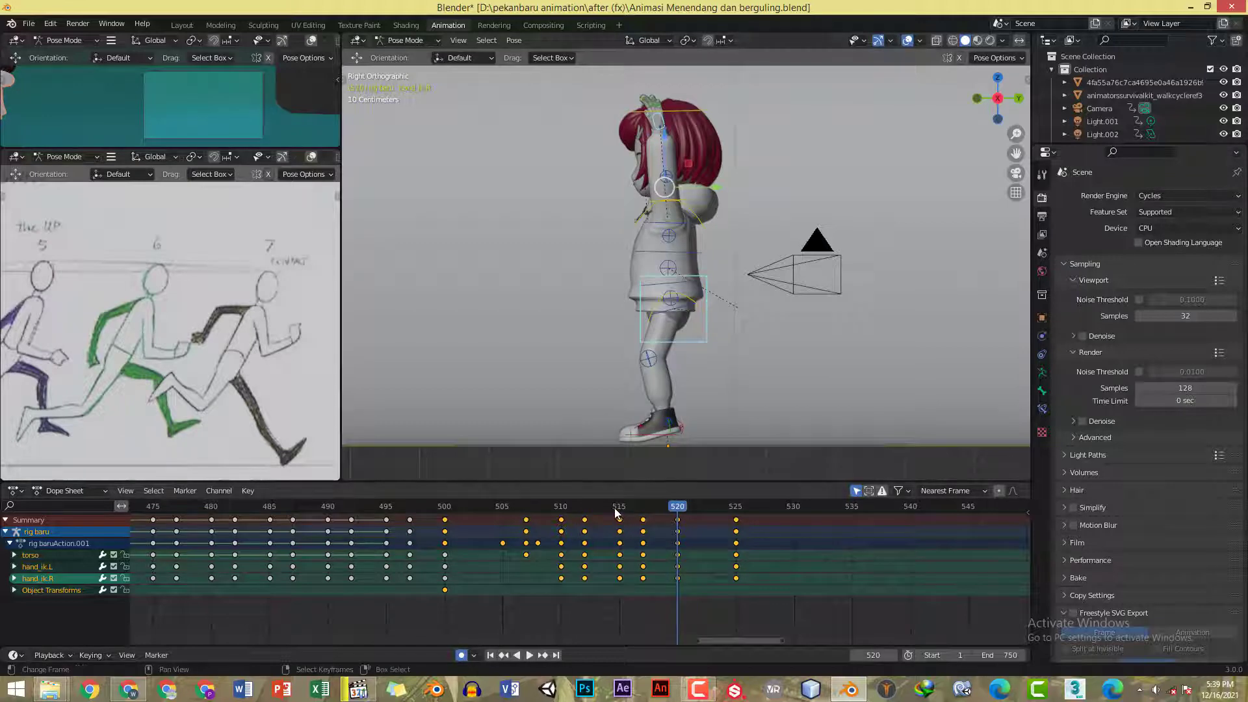
key("space")
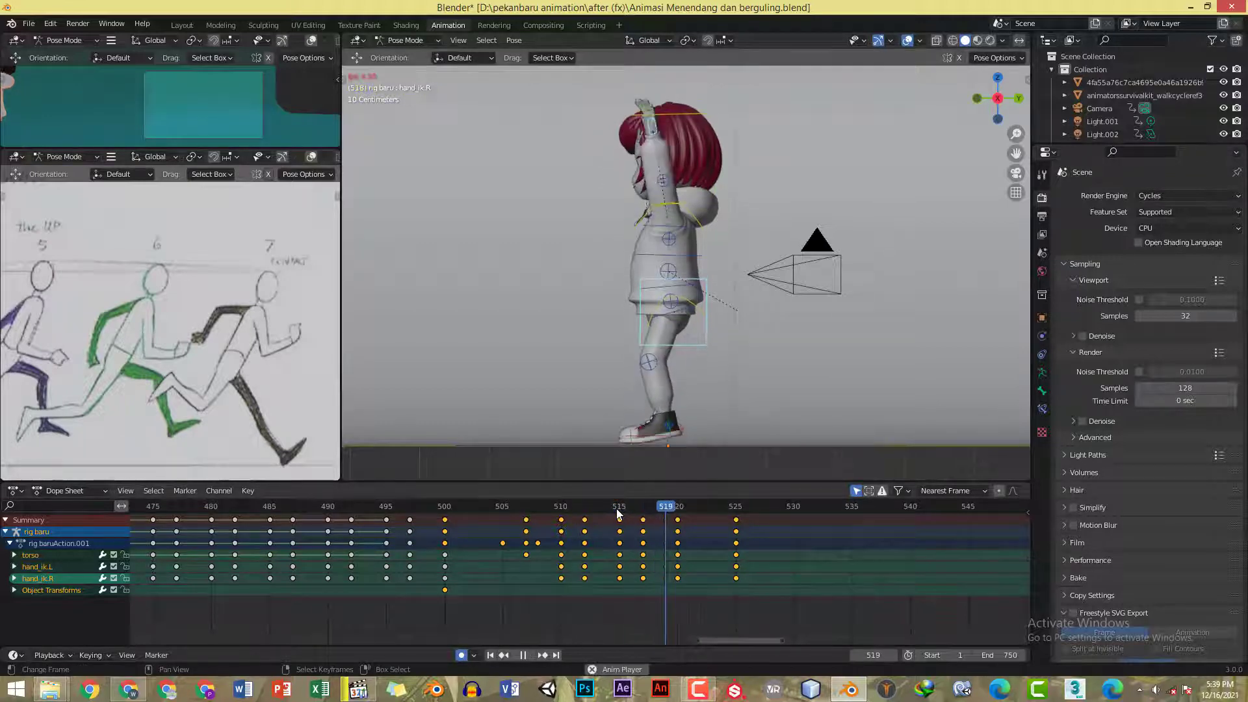
key("space")
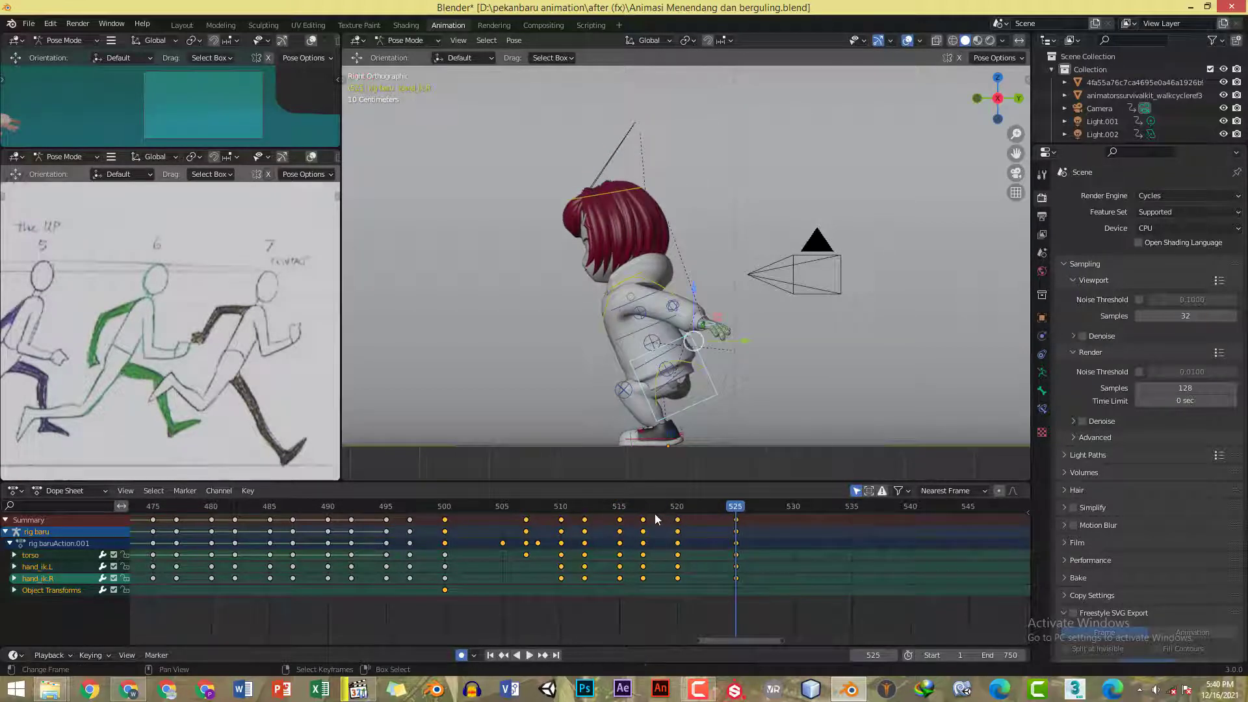
left_click(561, 511)
key("space")
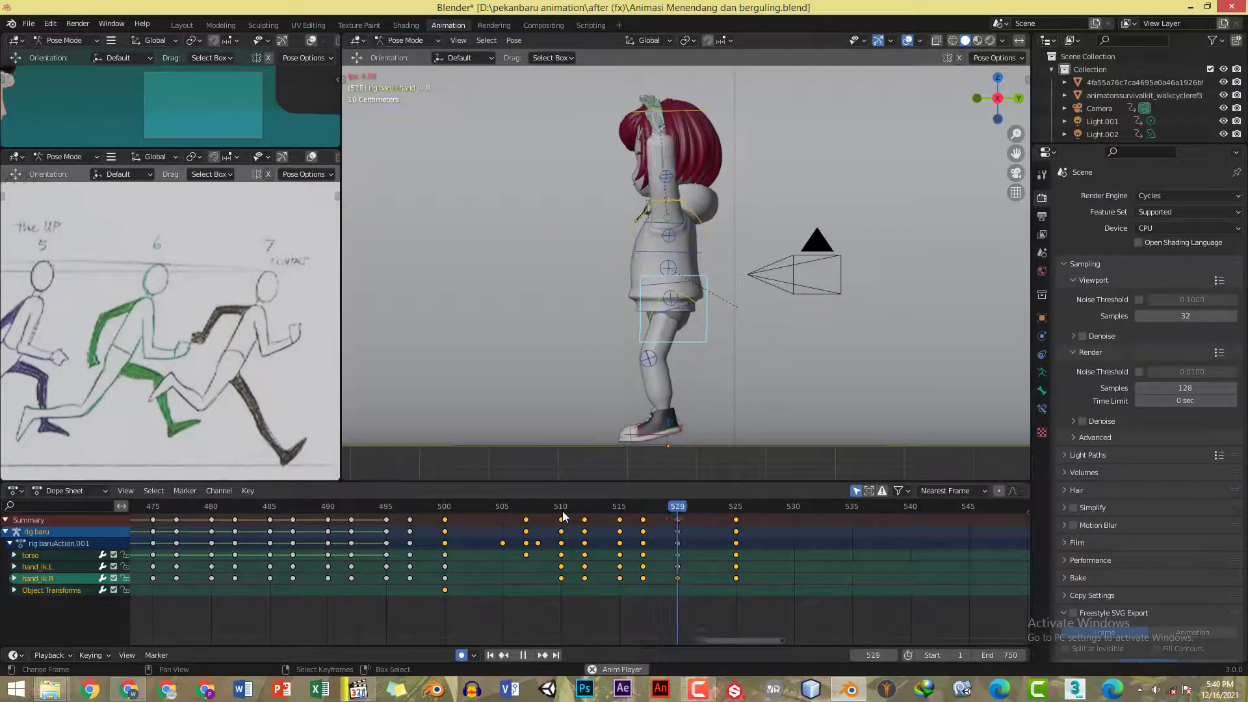
key("space")
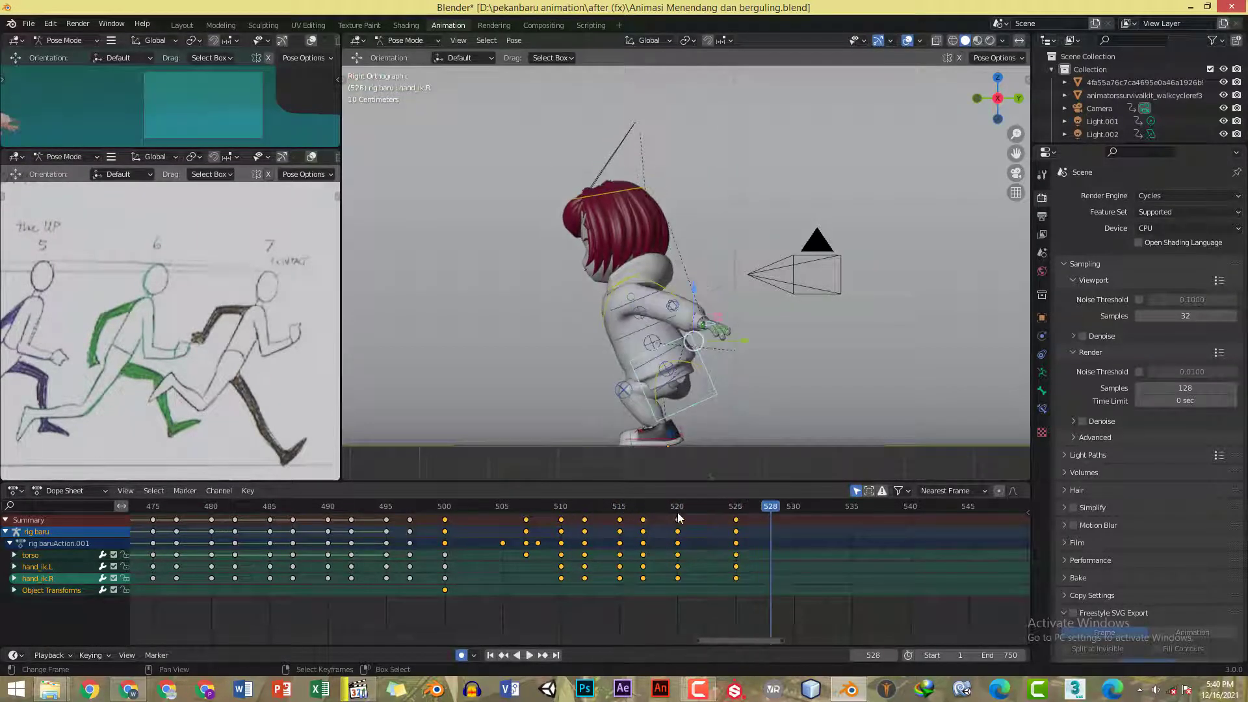
left_click(678, 511)
key("space")
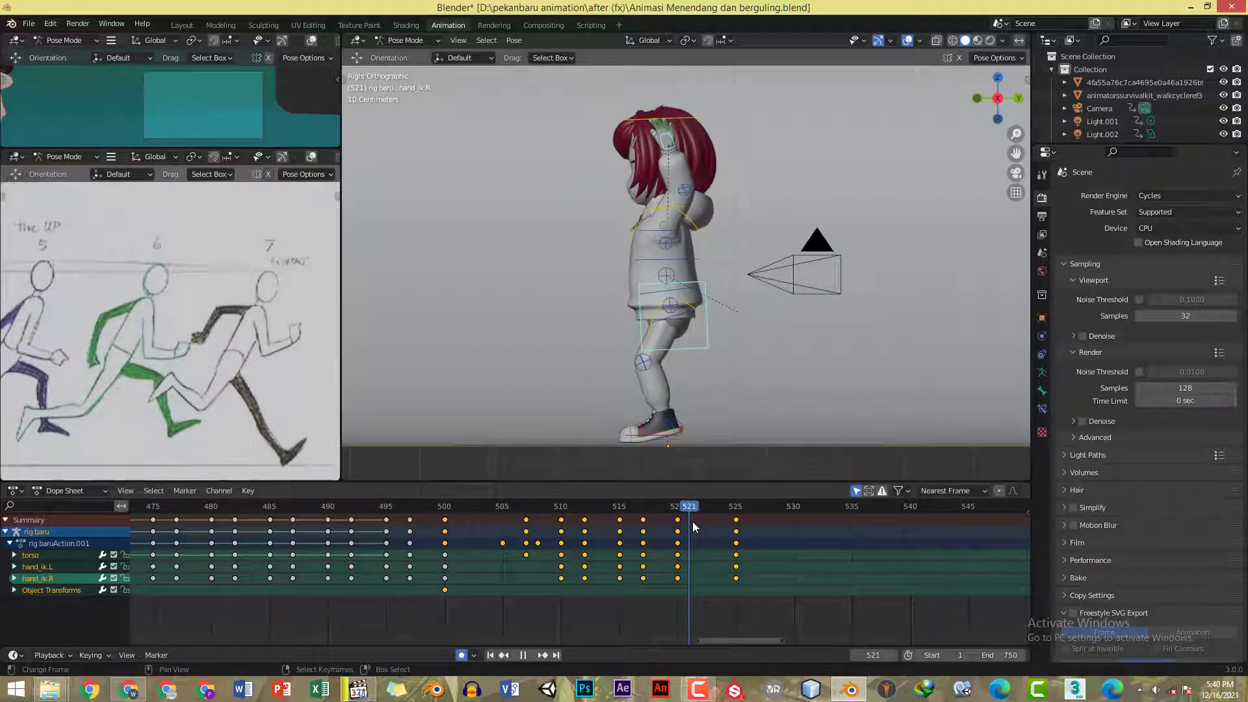
- Copy the pose of both foot IK controls from frame 525 and paste it at frame 522
mouse_move(692, 521)
left_mouse_down()
mouse_move(644, 518)
mouse_move(700, 537)
left_mouse_up()
key("Escape")
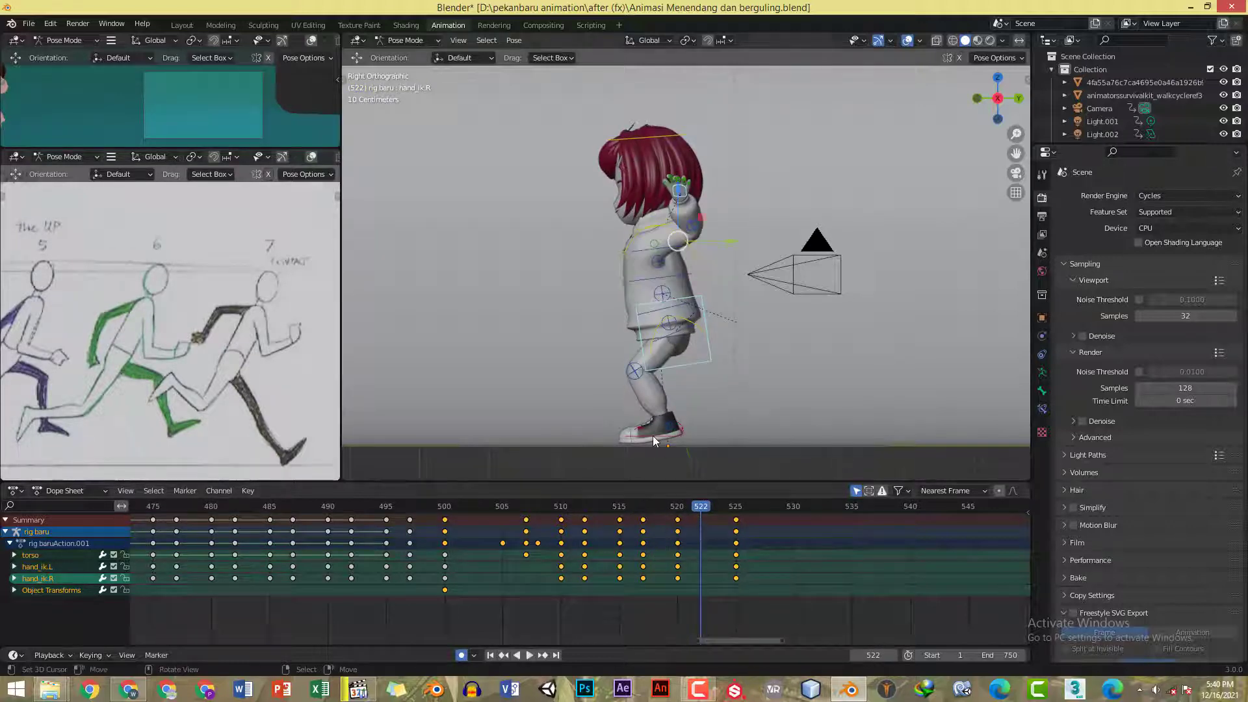
left_click(652, 435)
mouse_move(653, 435)
middle_mouse_down()
mouse_move(709, 468)
mouse_move(642, 432)
middle_mouse_up()
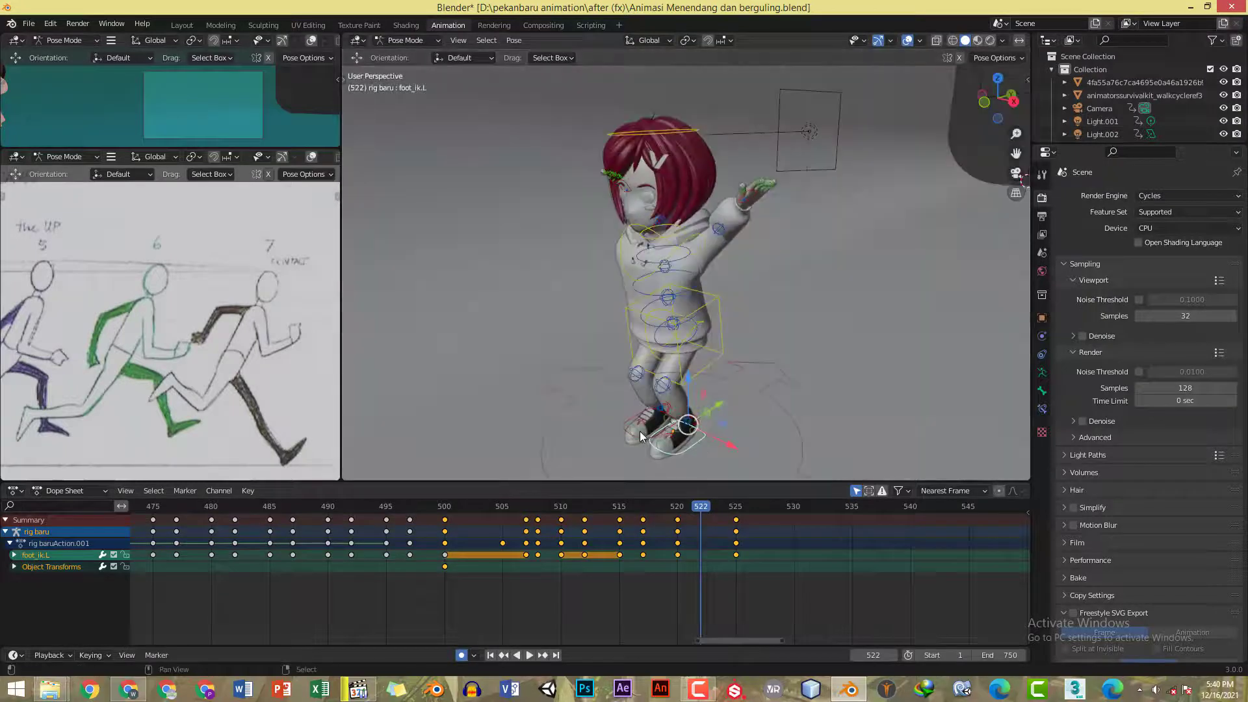
left_click(641, 438, "shift")
key("KP_3")
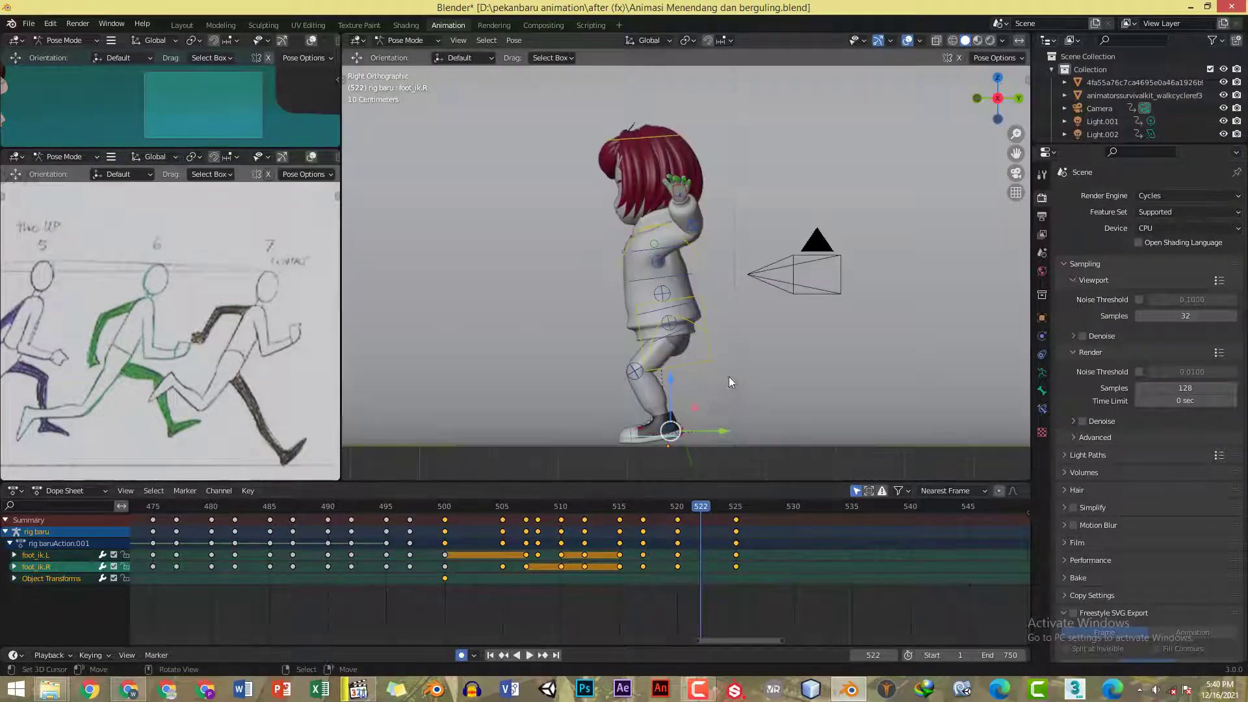
scroll(727, 376, "up", 5)
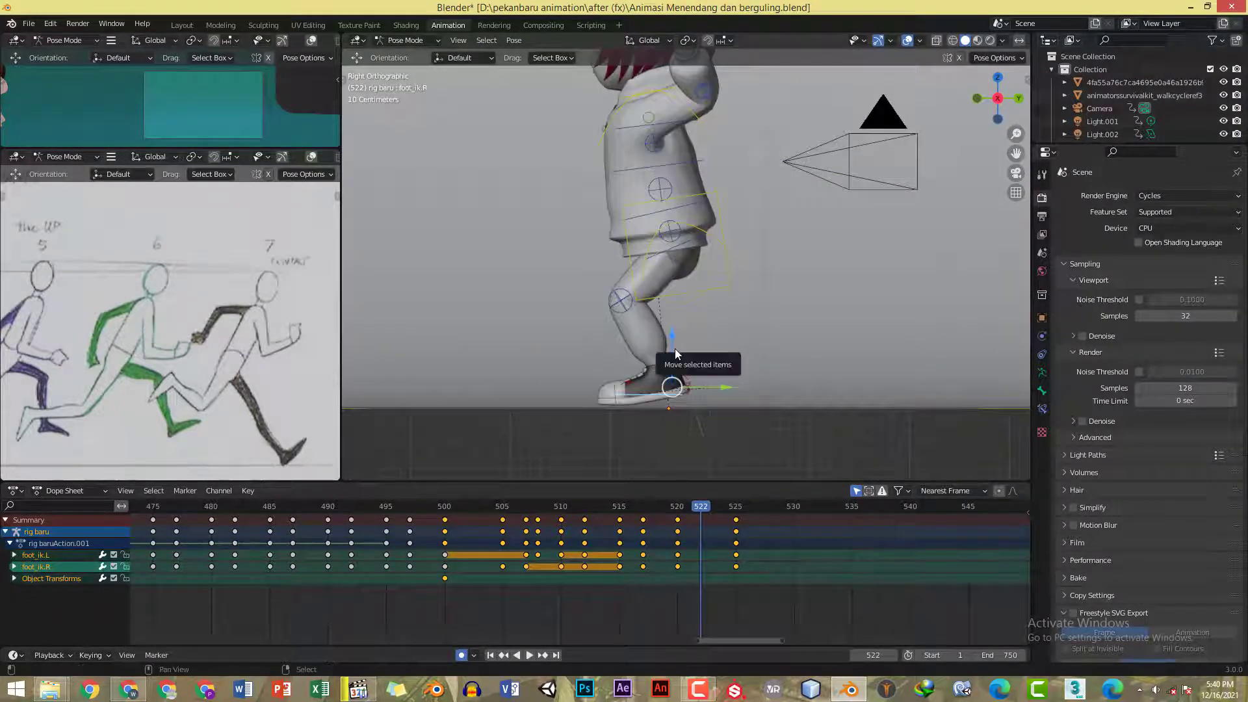
left_click(737, 508)
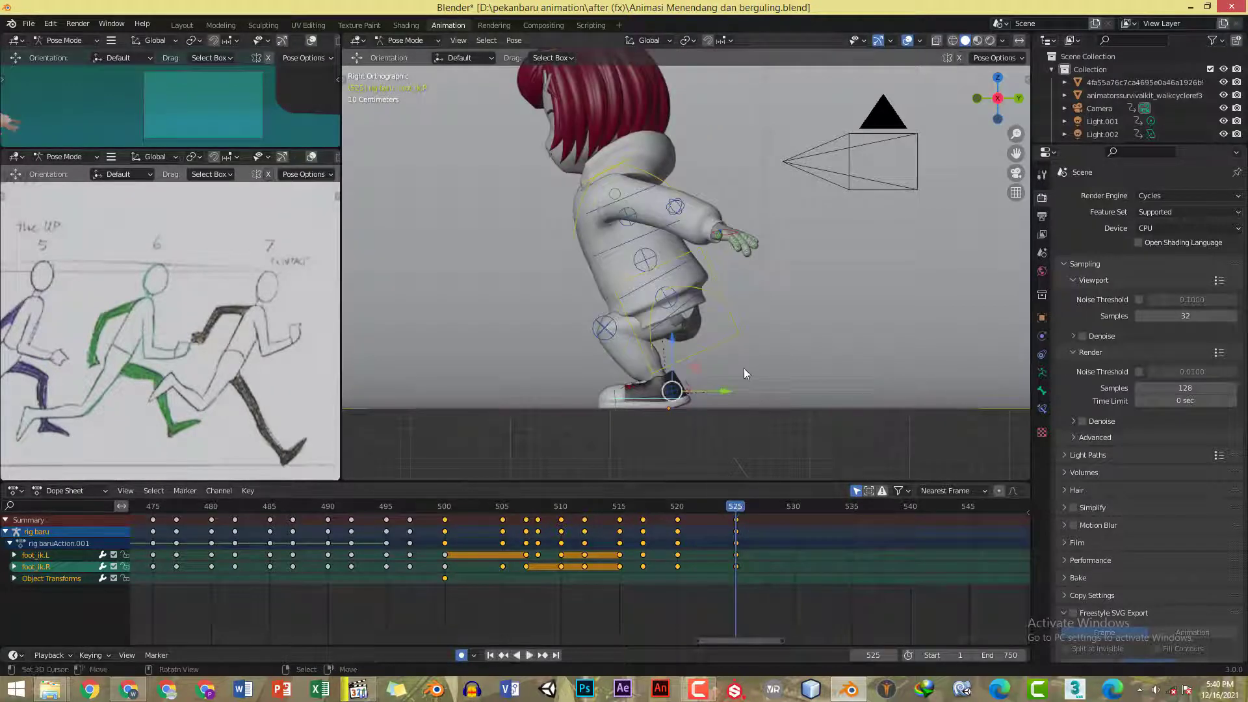
key("ctrl+c")
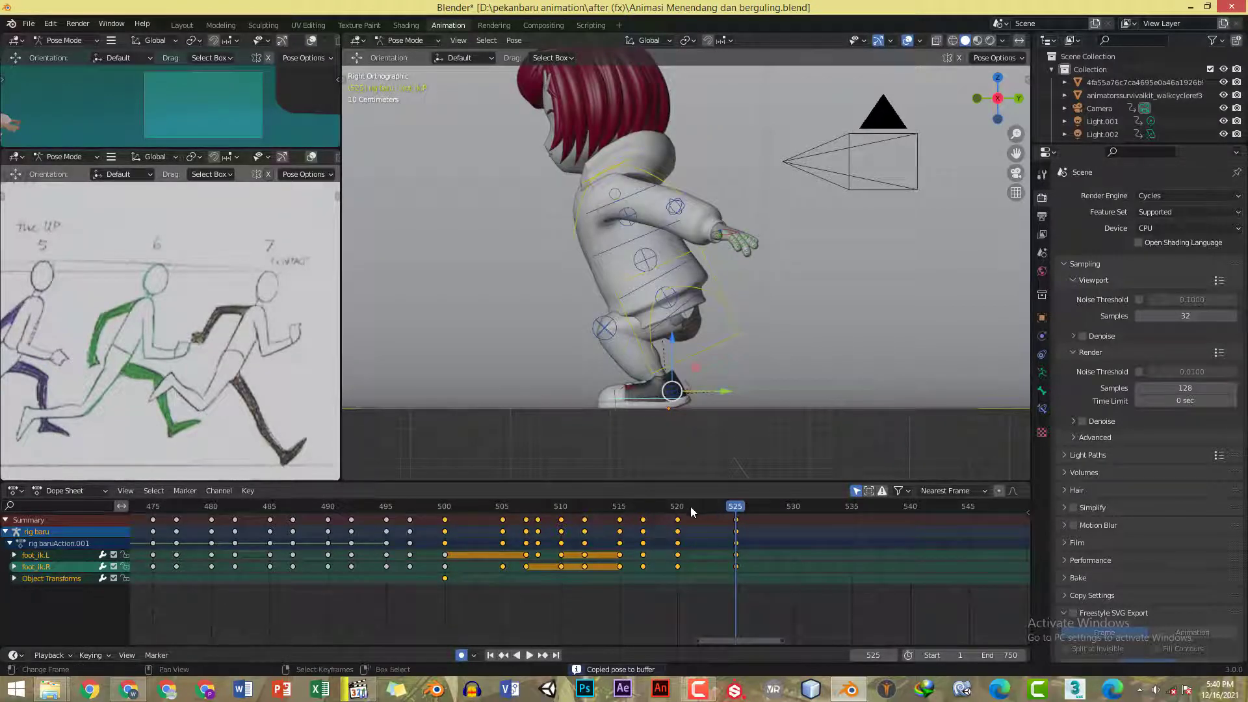
left_click(690, 507)
left_click_drag(694, 520, 698, 517)
key("ctrl+v")
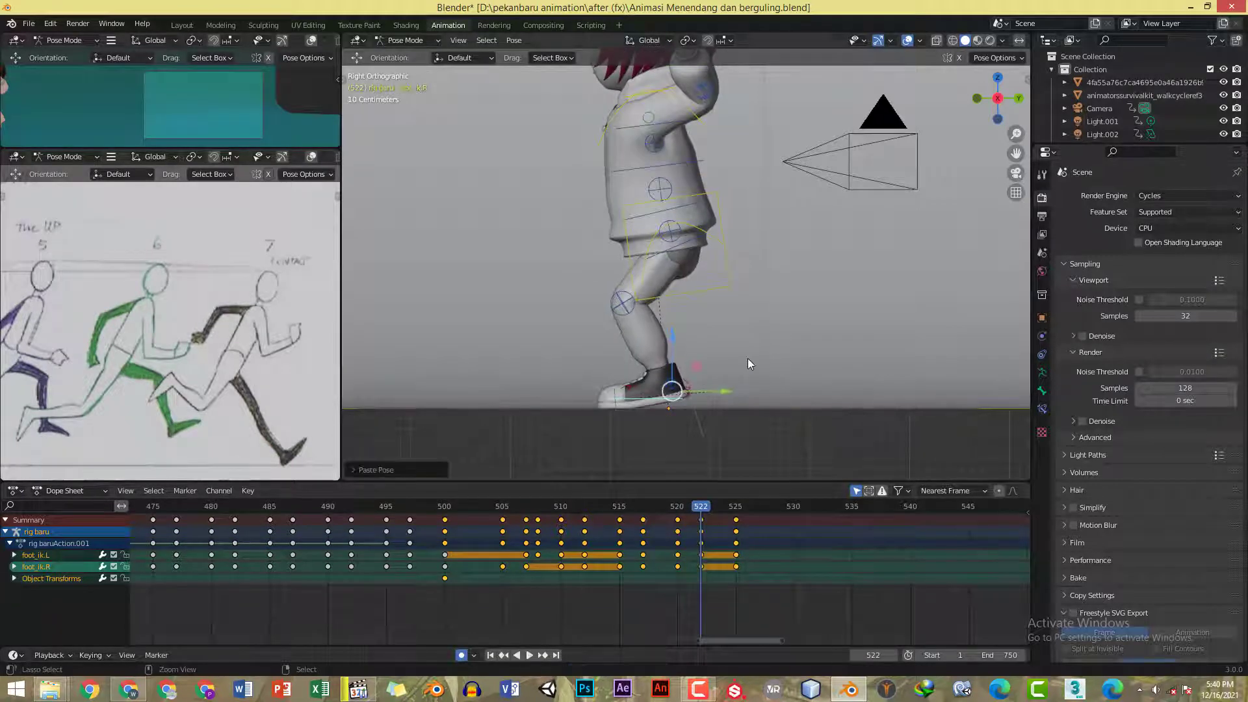
- Play the animation repeatedly from frames 515 and 505 to about frame 525 to review the foot landing and crouch
left_click(621, 507)
key("space")
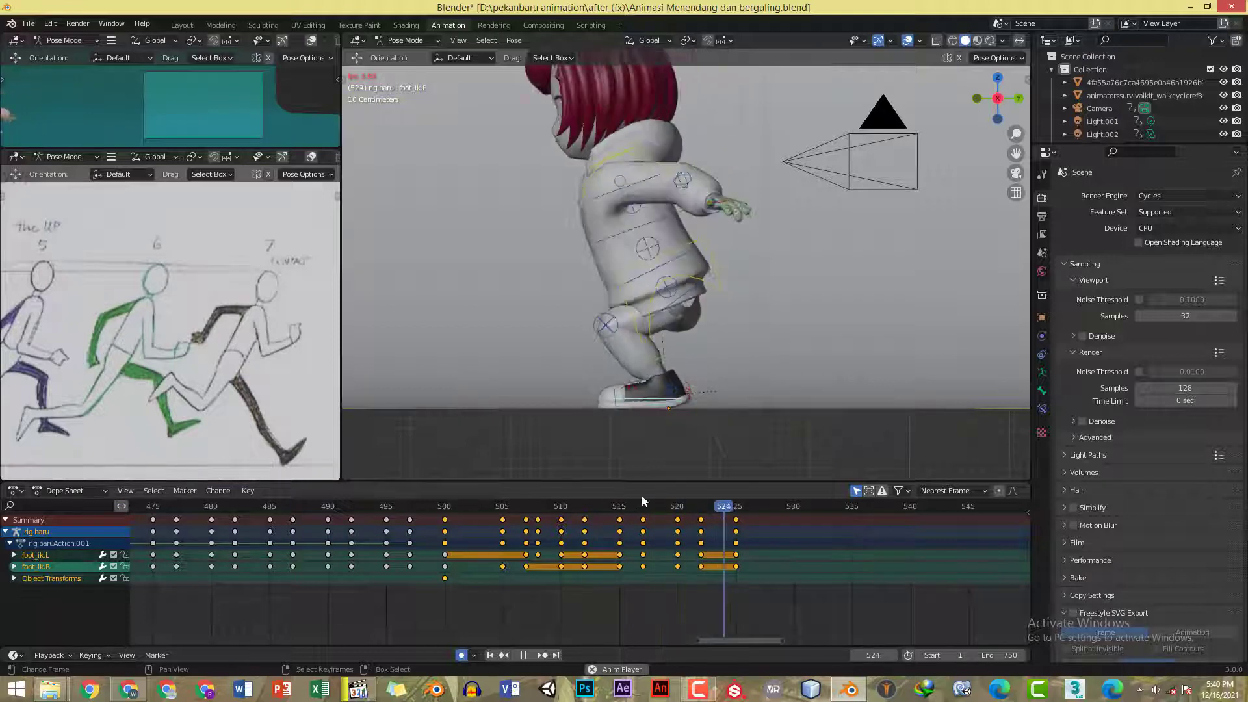
key("space")
scroll(709, 351, "down", 3)
left_click(621, 512)
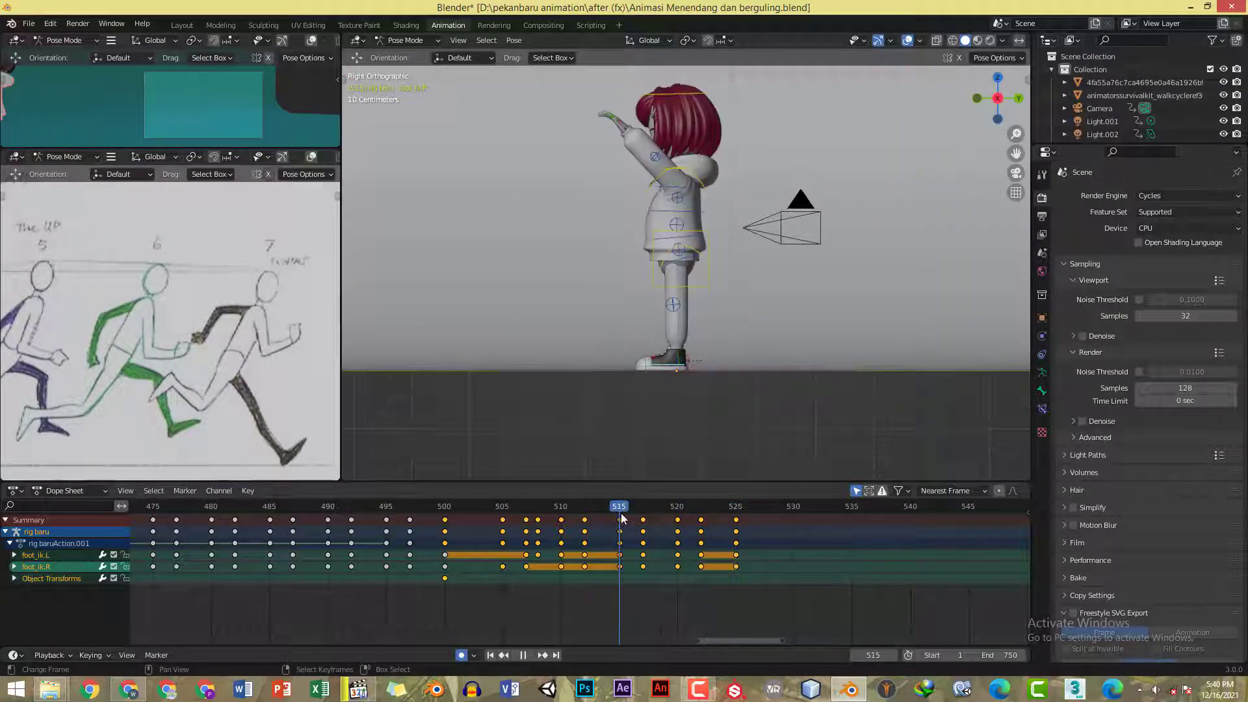
key("space")
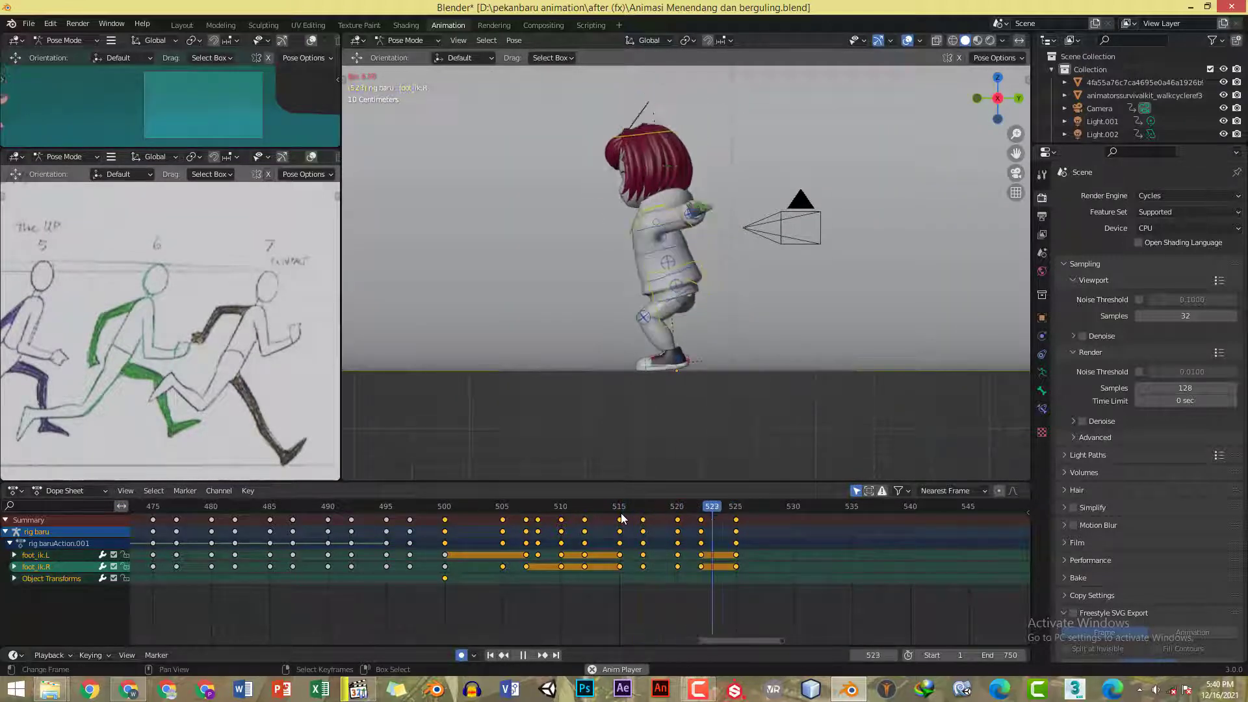
key("space")
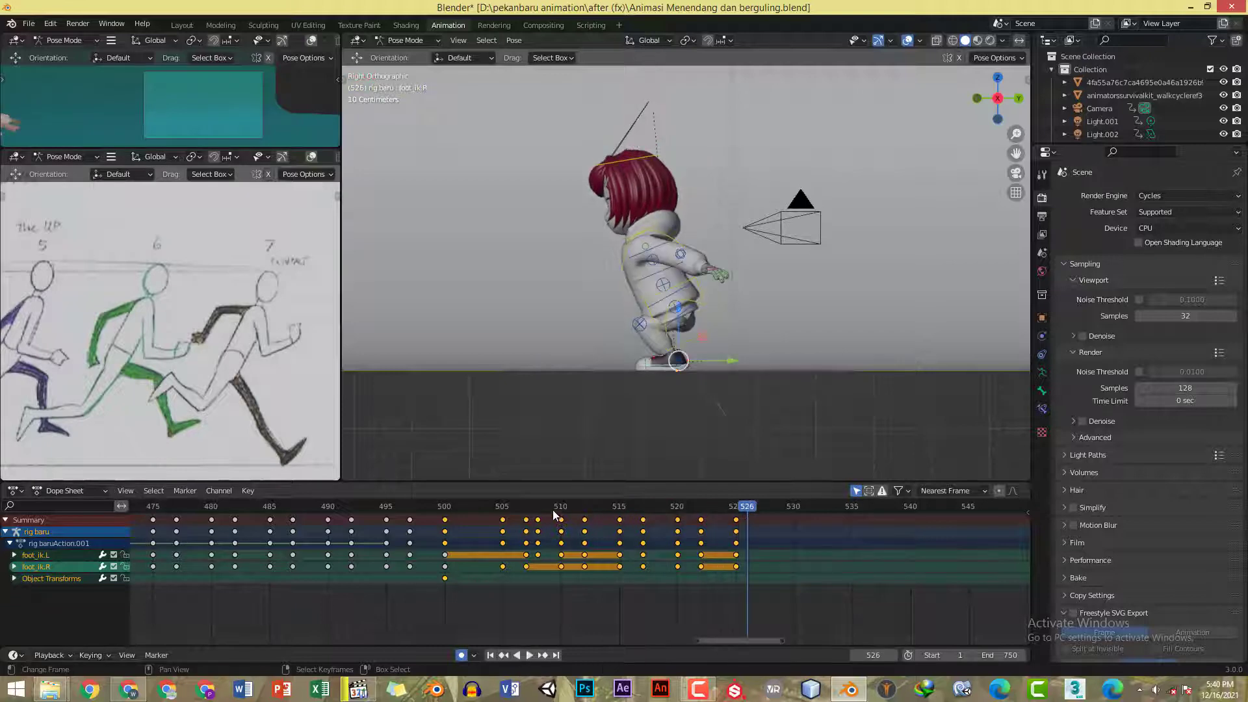
left_click(500, 504)
key("space")
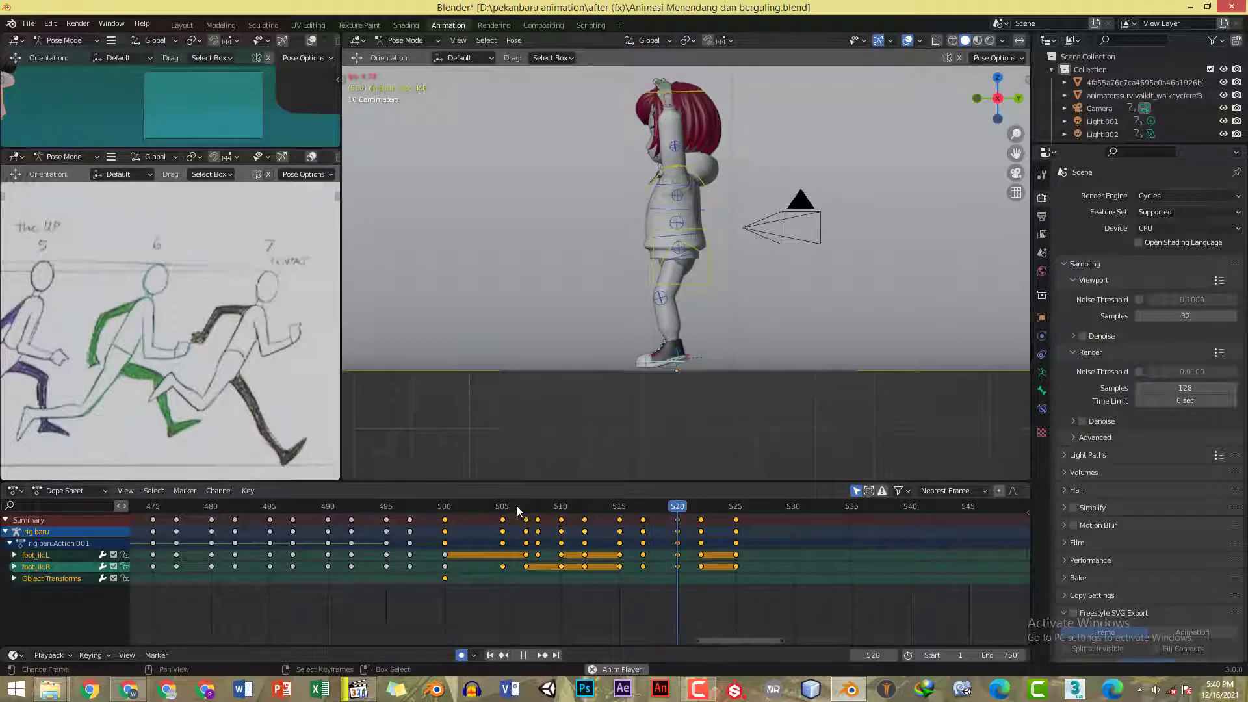
key("space")
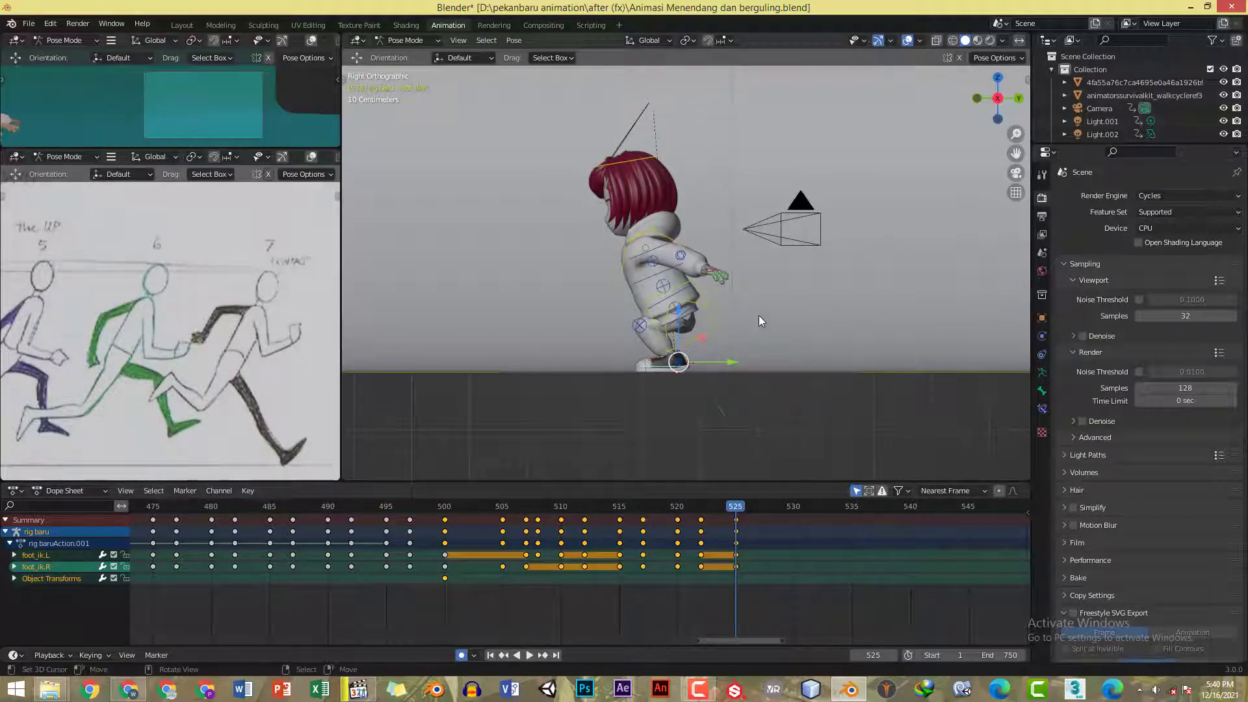
- Select all rig controls and insert Location, Rotation & Scale keyframes at frames 517, 522 and 525
key("a")
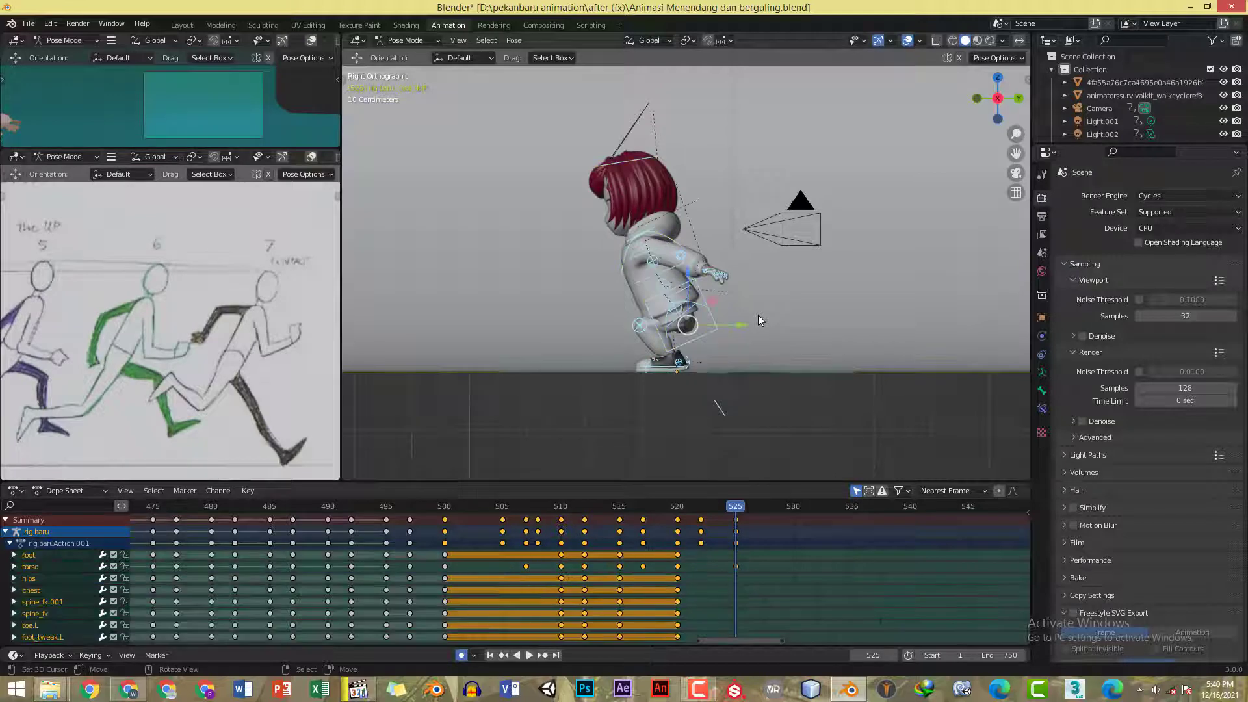
left_click(642, 513)
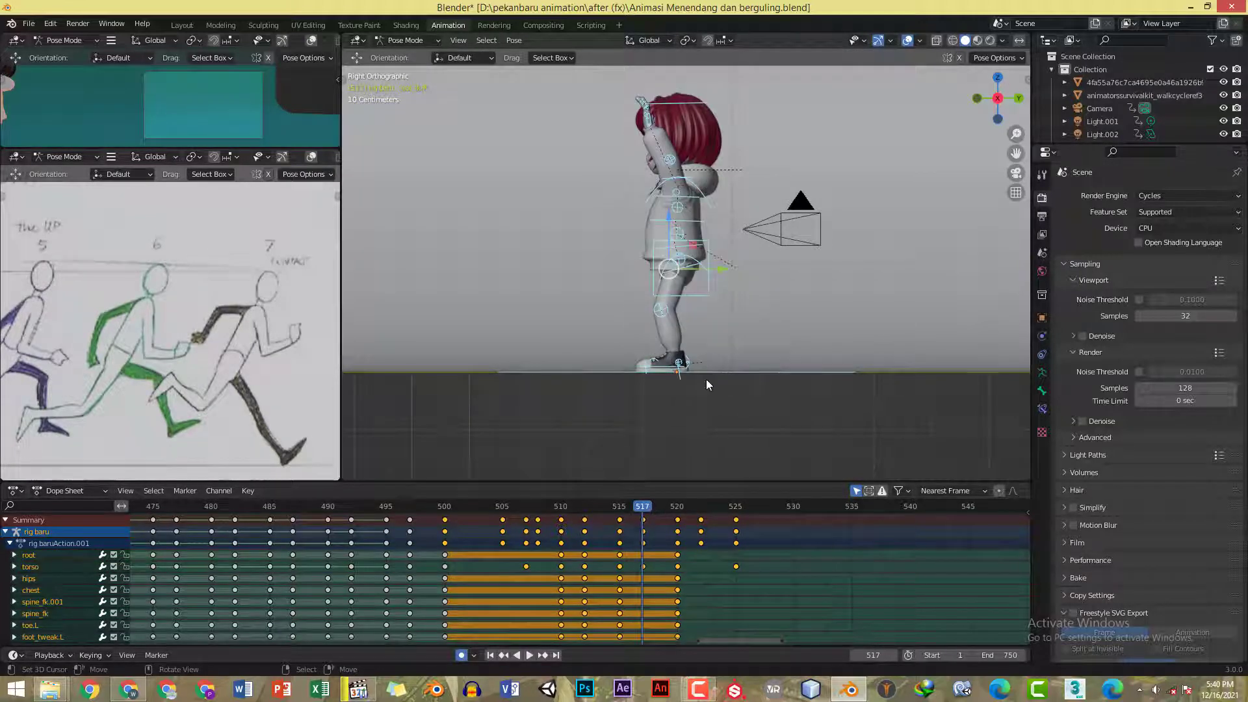
key("i")
left_click(700, 511)
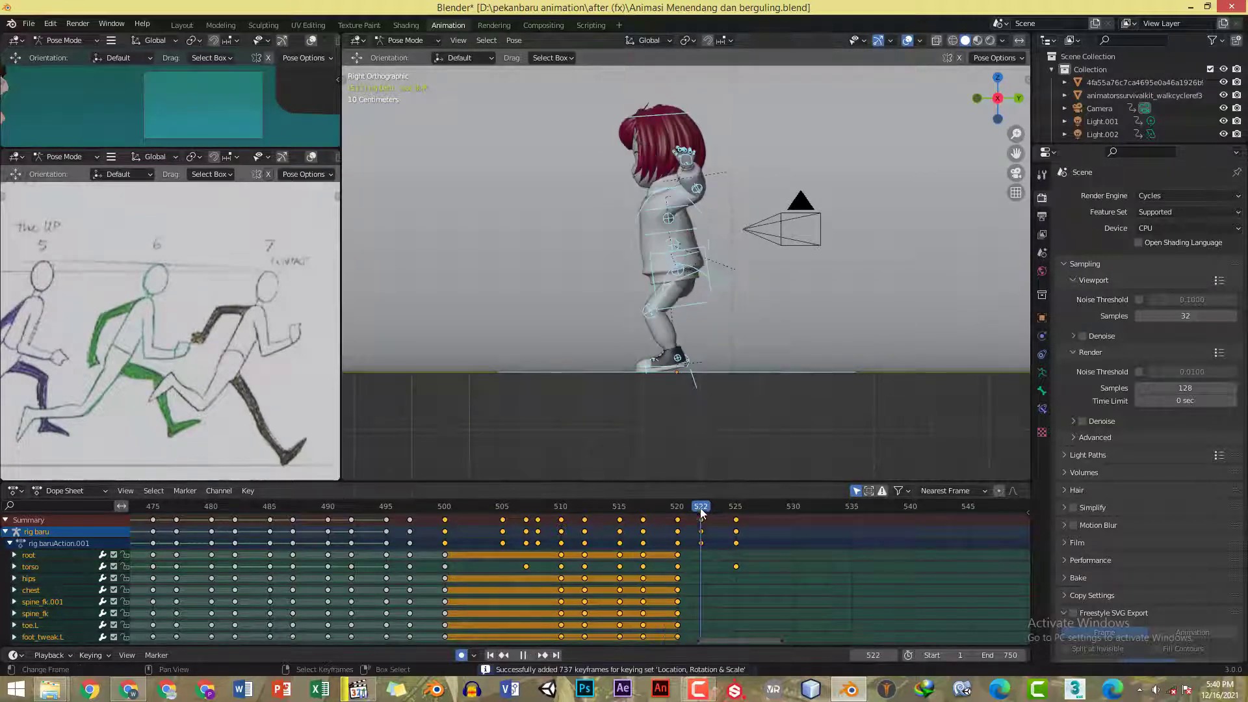
key("i")
left_click(735, 507)
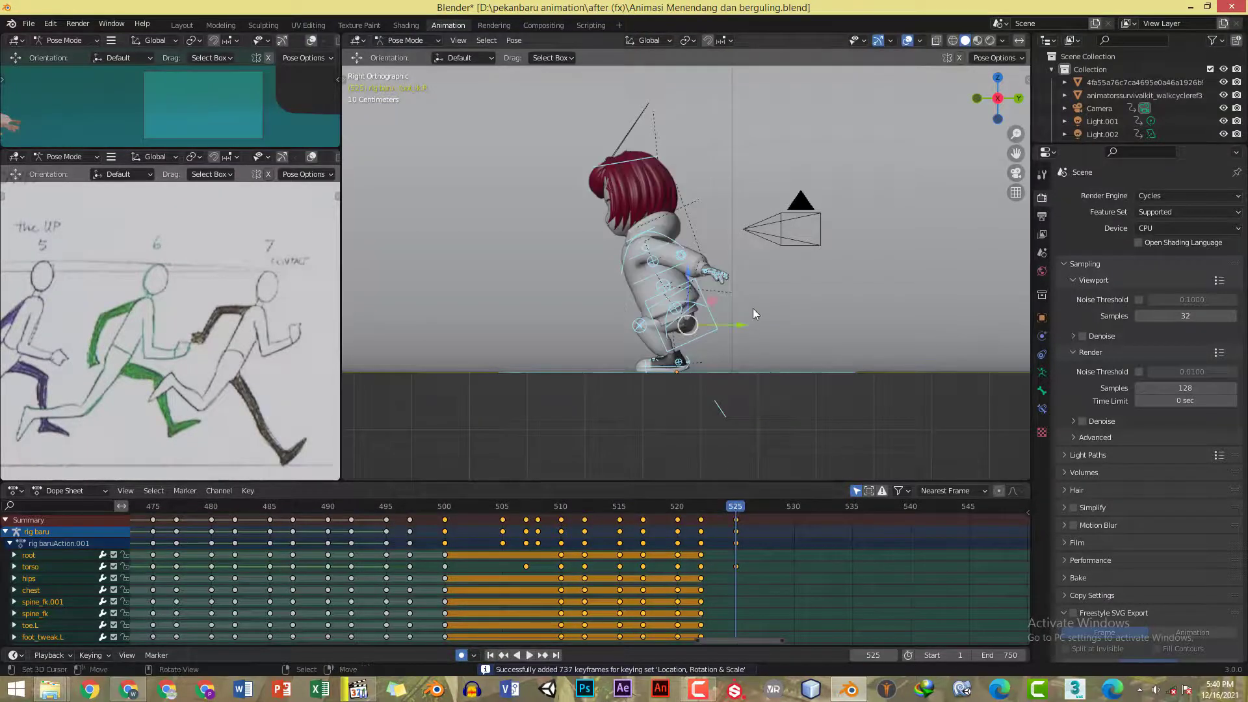
key("i")
- Go to frame 530, save the file, and switch to the media player to play the backflip.mp4 reference
left_click(794, 507)
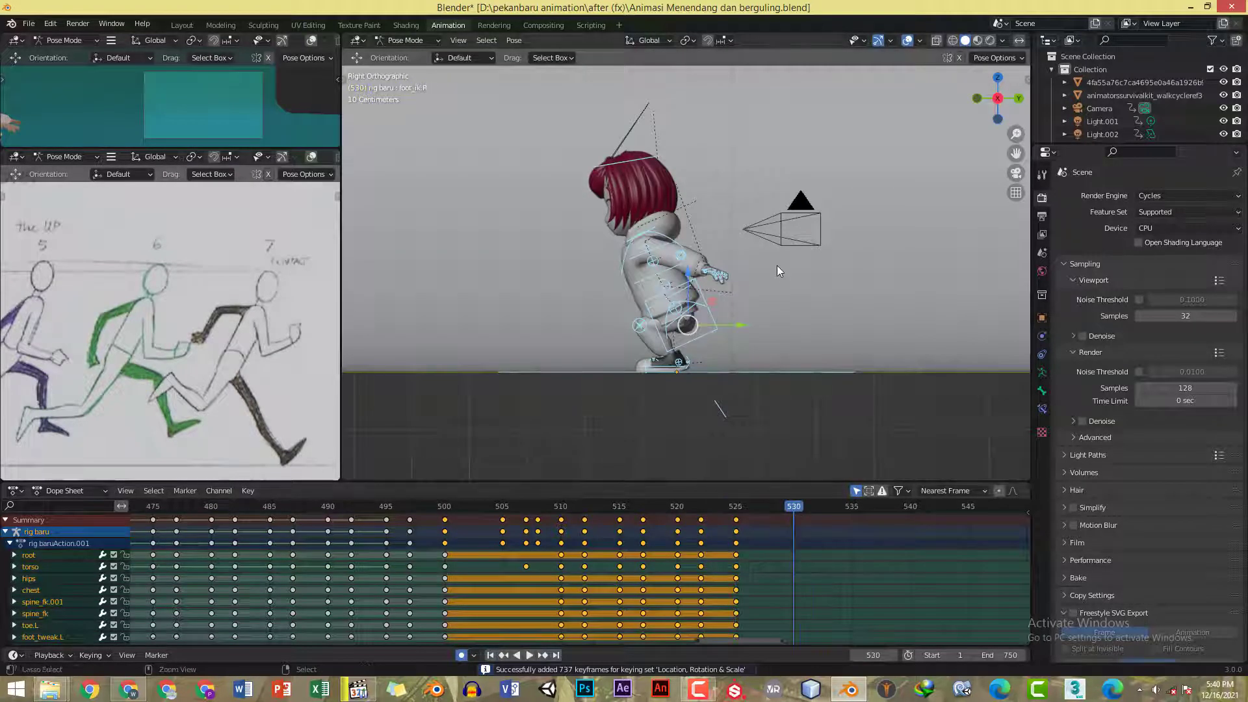
key("ctrl+s")
key("alt+Tab")
left_click(743, 338)
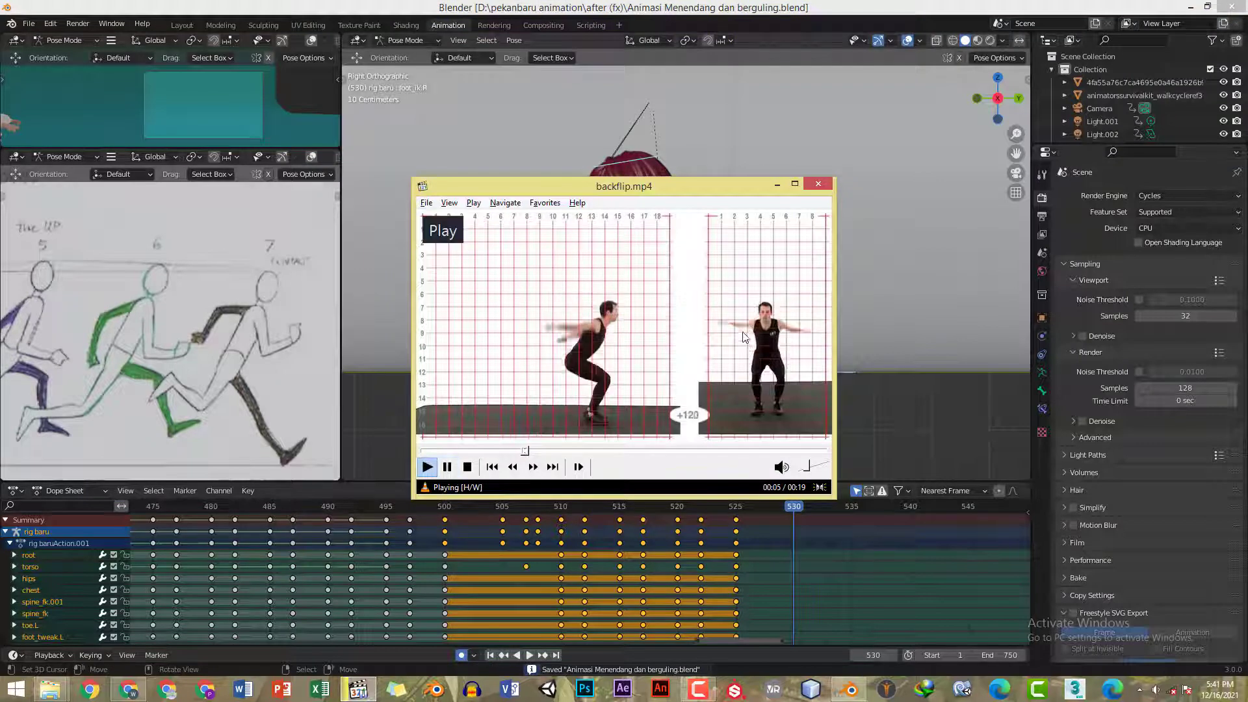
- Pause the backflip reference at the crouch and compare it with the character's pose at frame 525 in front and side views
left_click(743, 332)
key("alt+Tab")
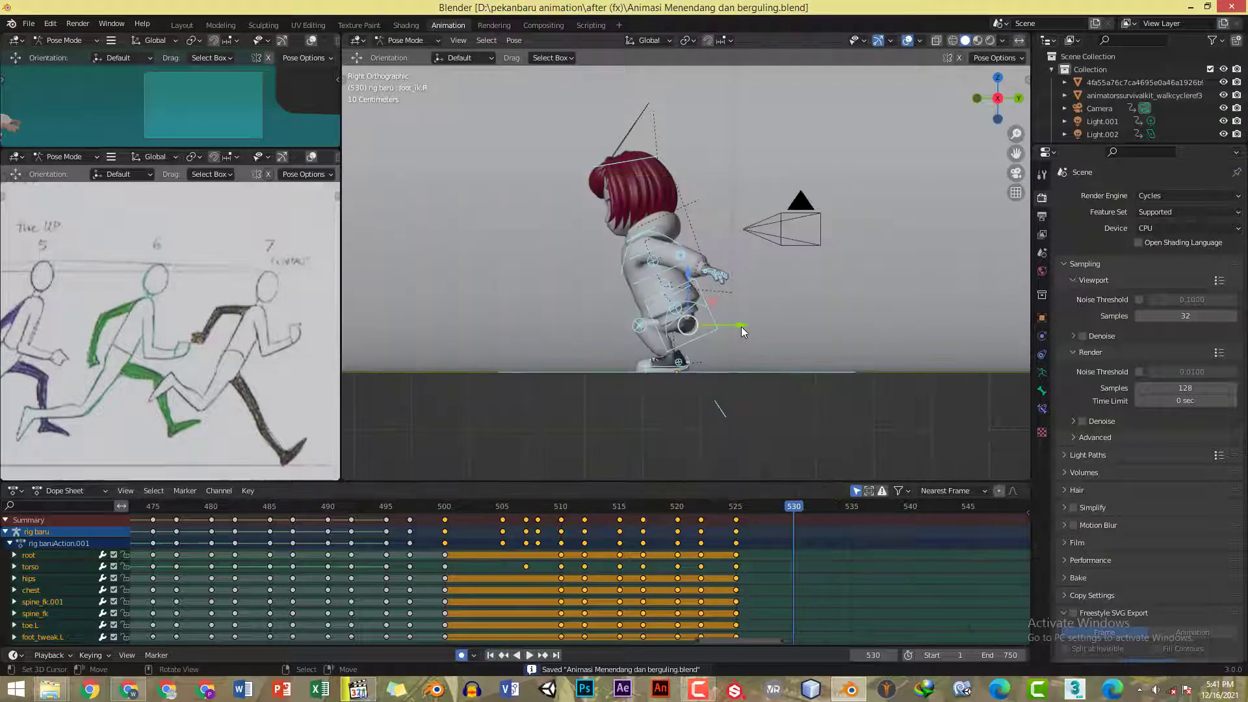
left_click(735, 507)
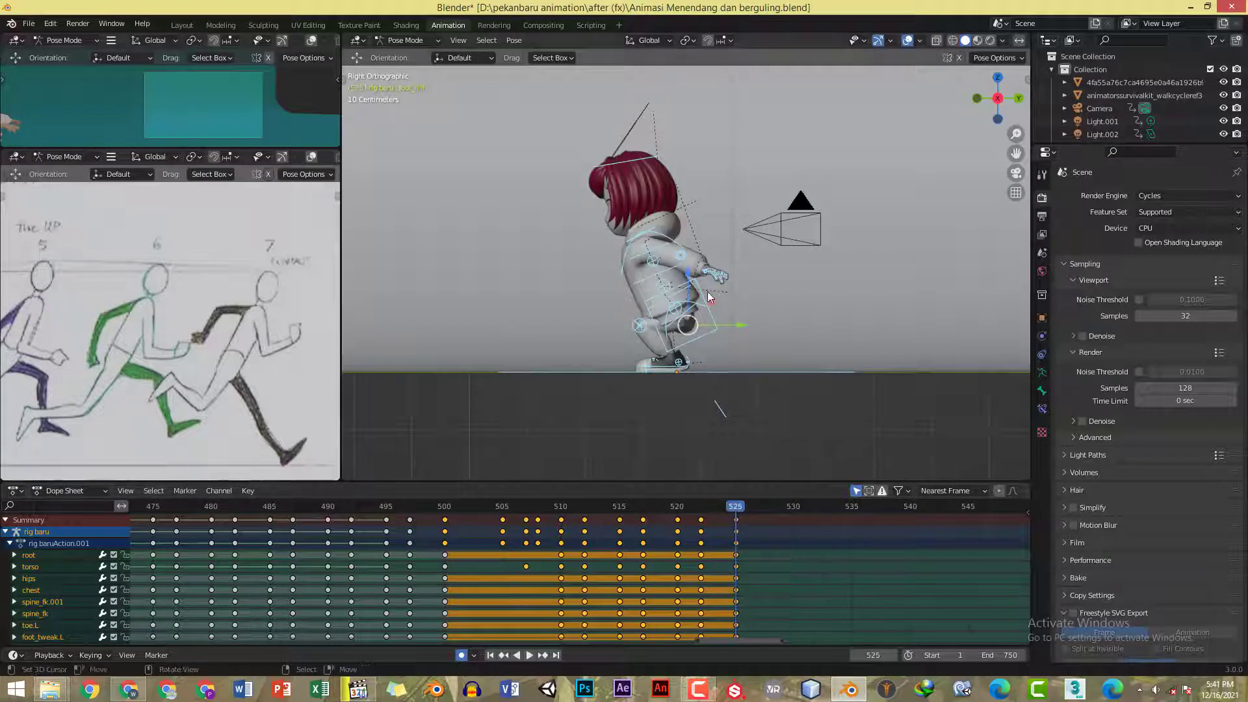
mouse_move(708, 291)
middle_mouse_down()
mouse_move(747, 299)
mouse_move(705, 280)
middle_mouse_up()
key("KP_1")
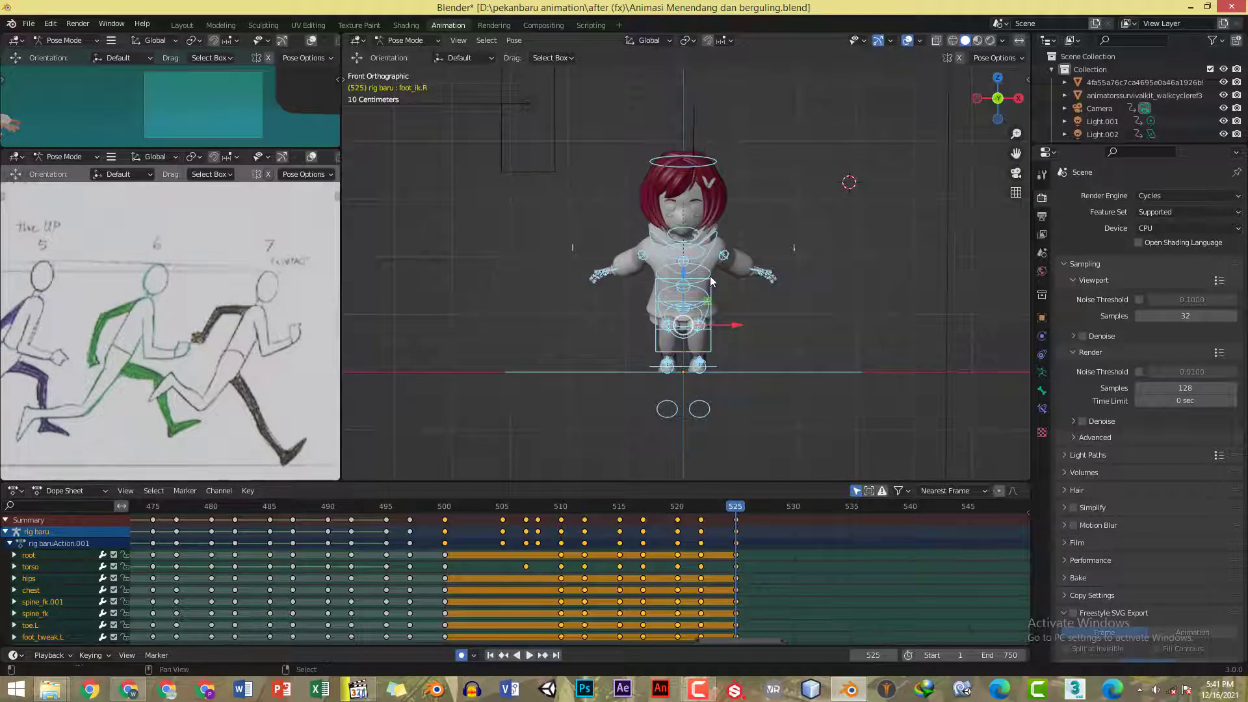
key("KP_3")
key("alt+Tab")
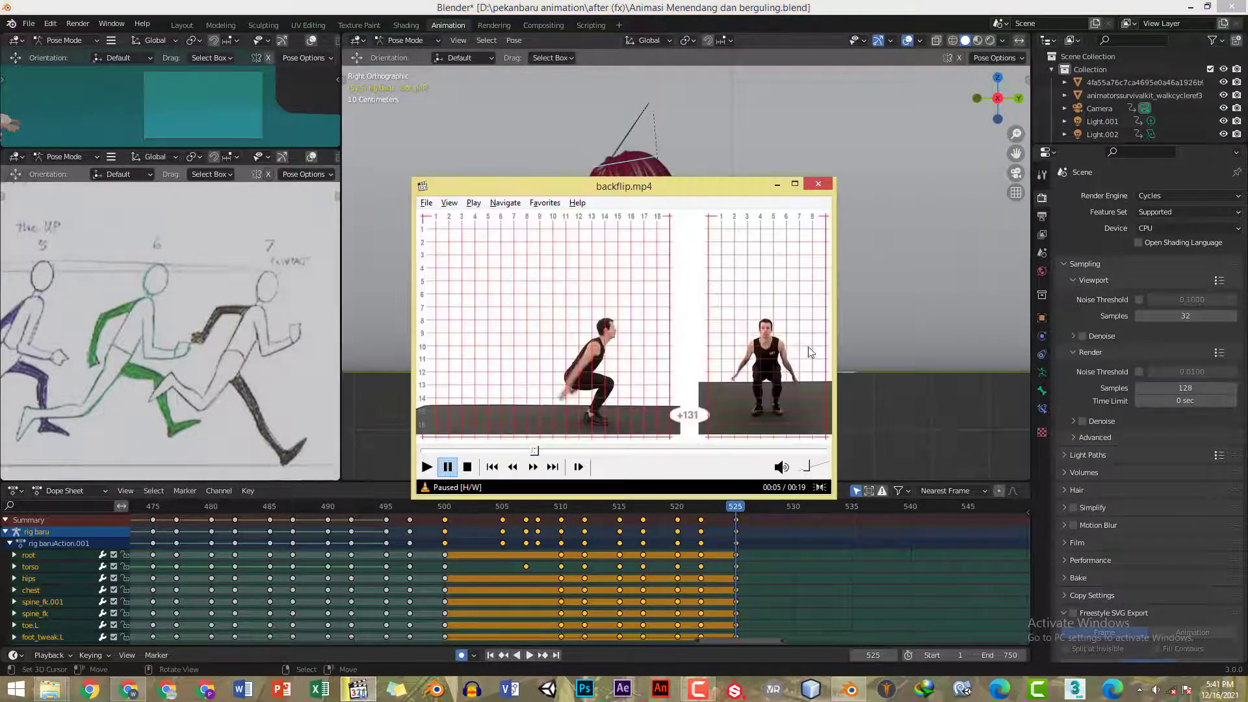
key("alt+Tab")
- At frame 525, lower the left hand IK control and move it in toward the hips in side view
middle_click_drag(778, 290, 790, 384)
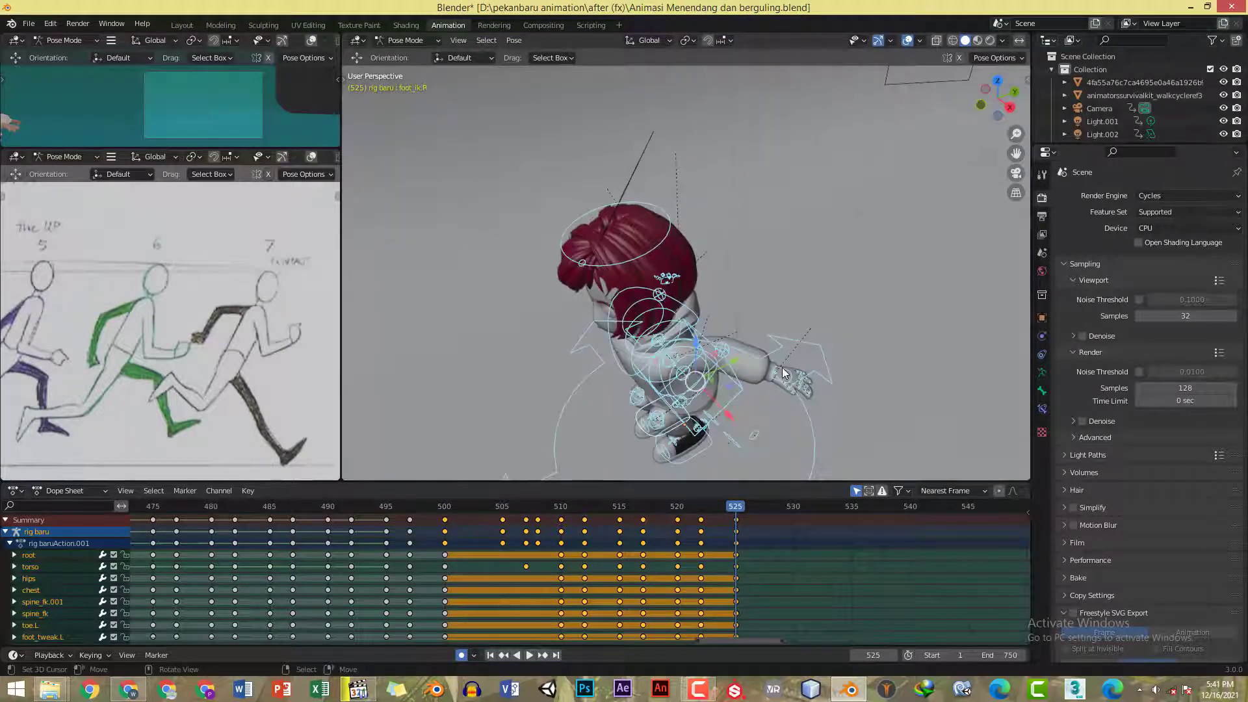
left_click(786, 371)
key("KP_3")
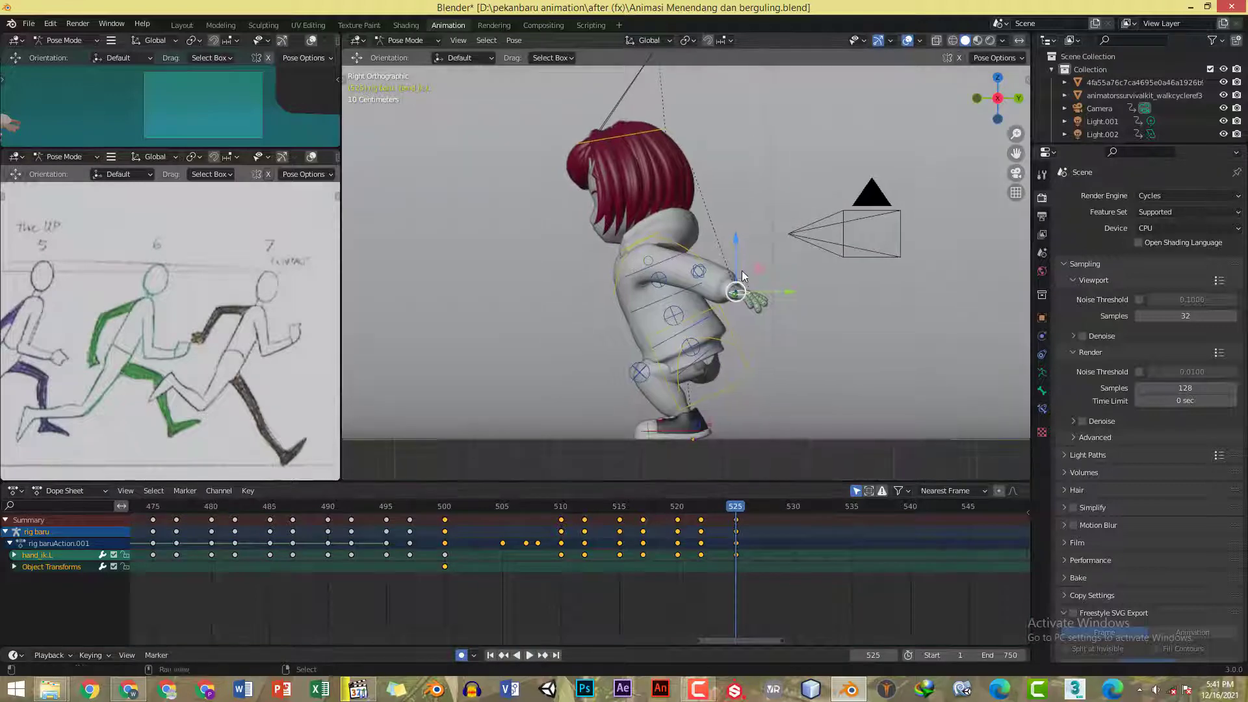
key("g")
key("z")
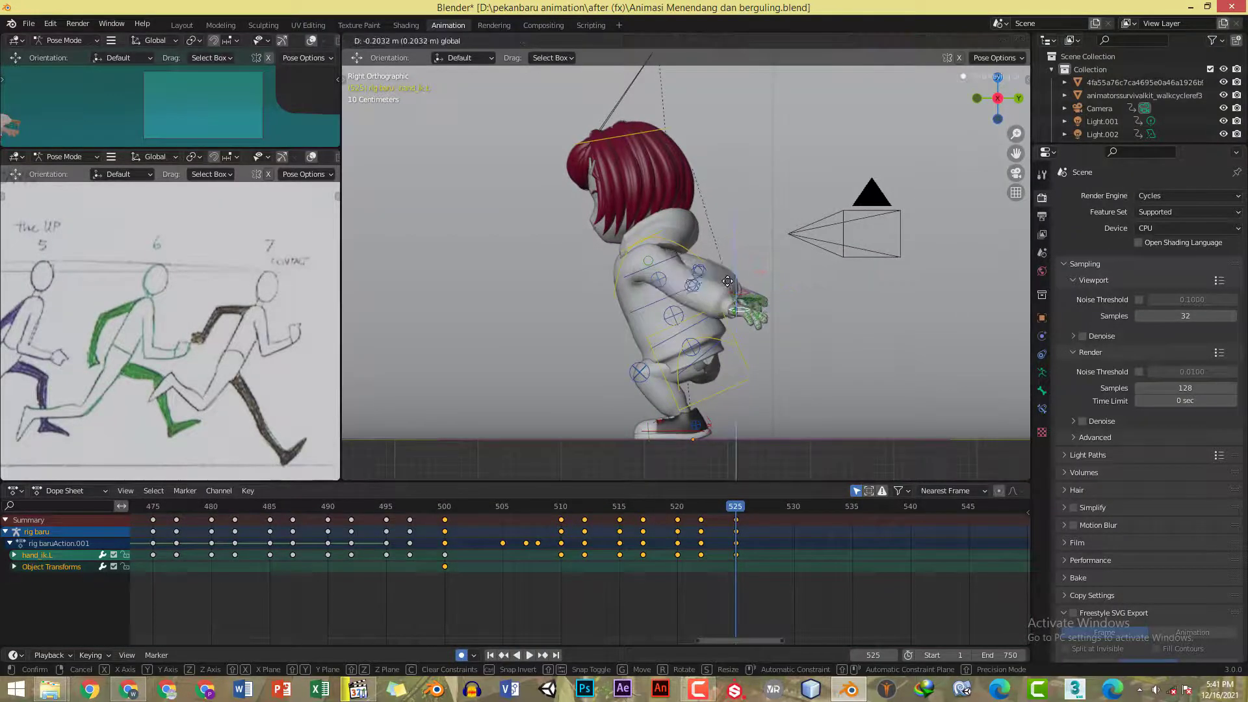
left_click(761, 336)
key("g")
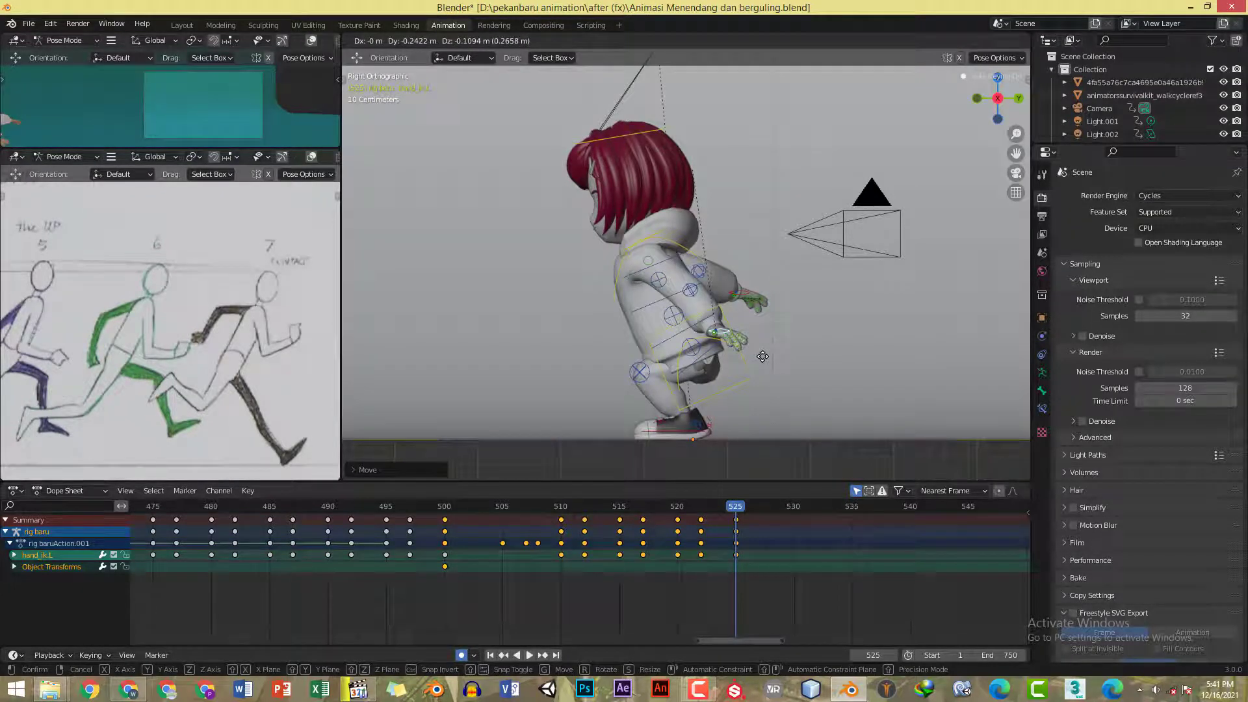
left_click(764, 357)
- In front view, rotate the left hand IK control so the hand points downward and move it slightly toward the body
key("KP_1")
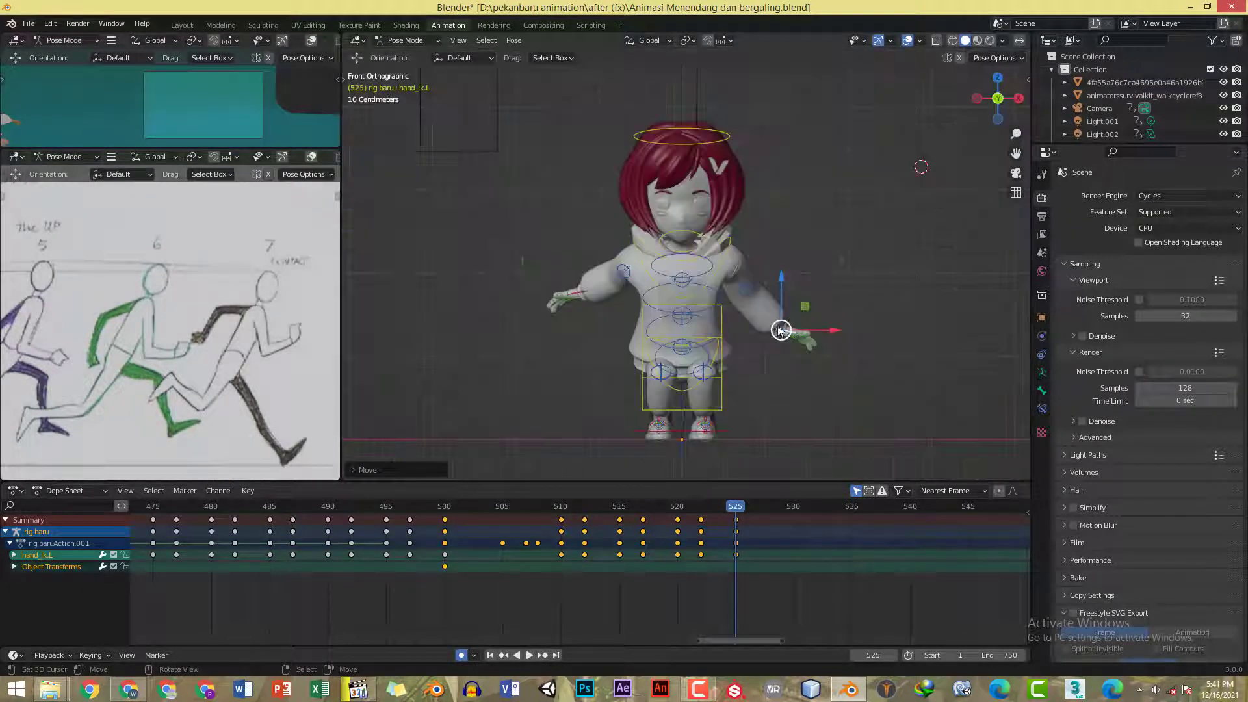
key("r")
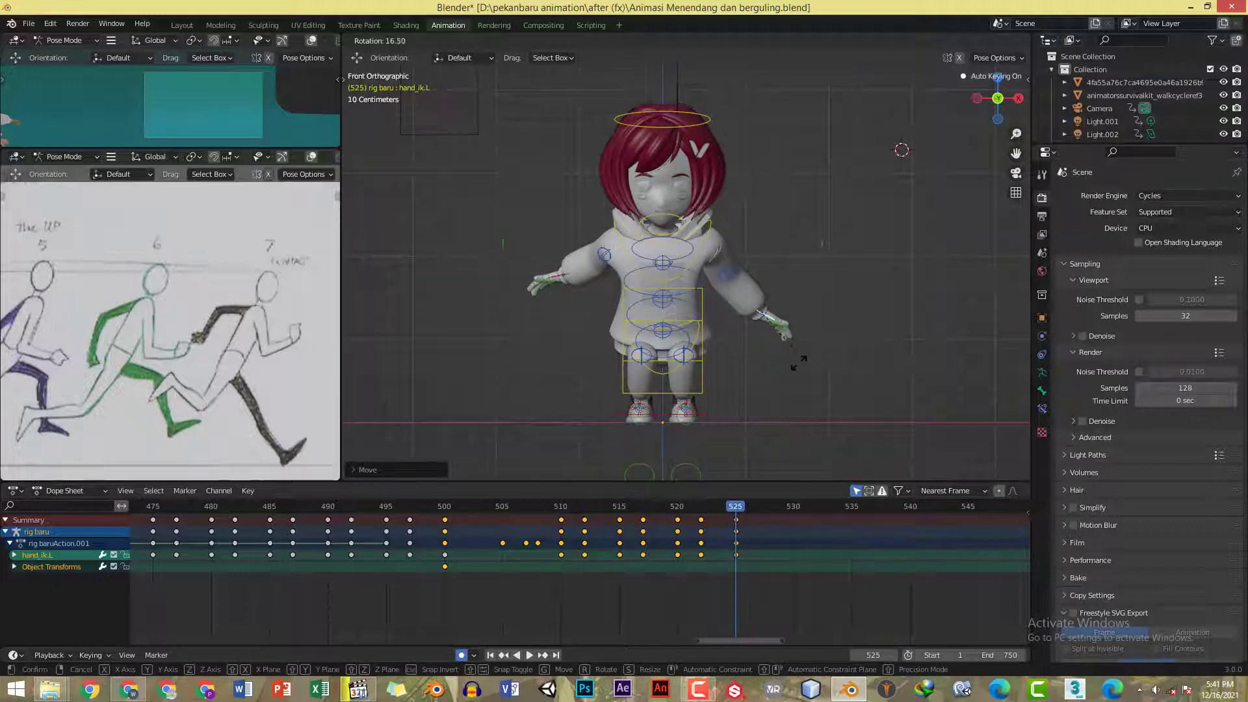
left_click(796, 369)
key("g")
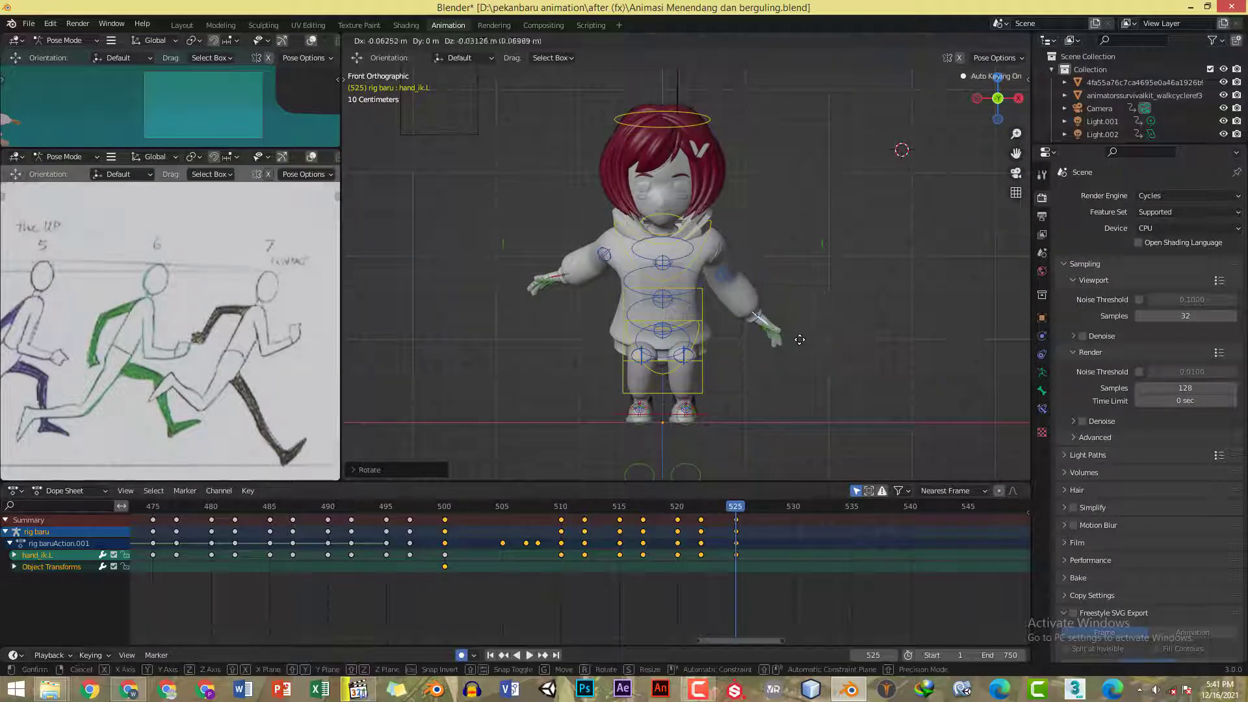
left_click(796, 342)
- Check the arm position against the backflip.mp4 reference, fine-tune the left hand IK control's placement, and save the file
key("alt+Tab")
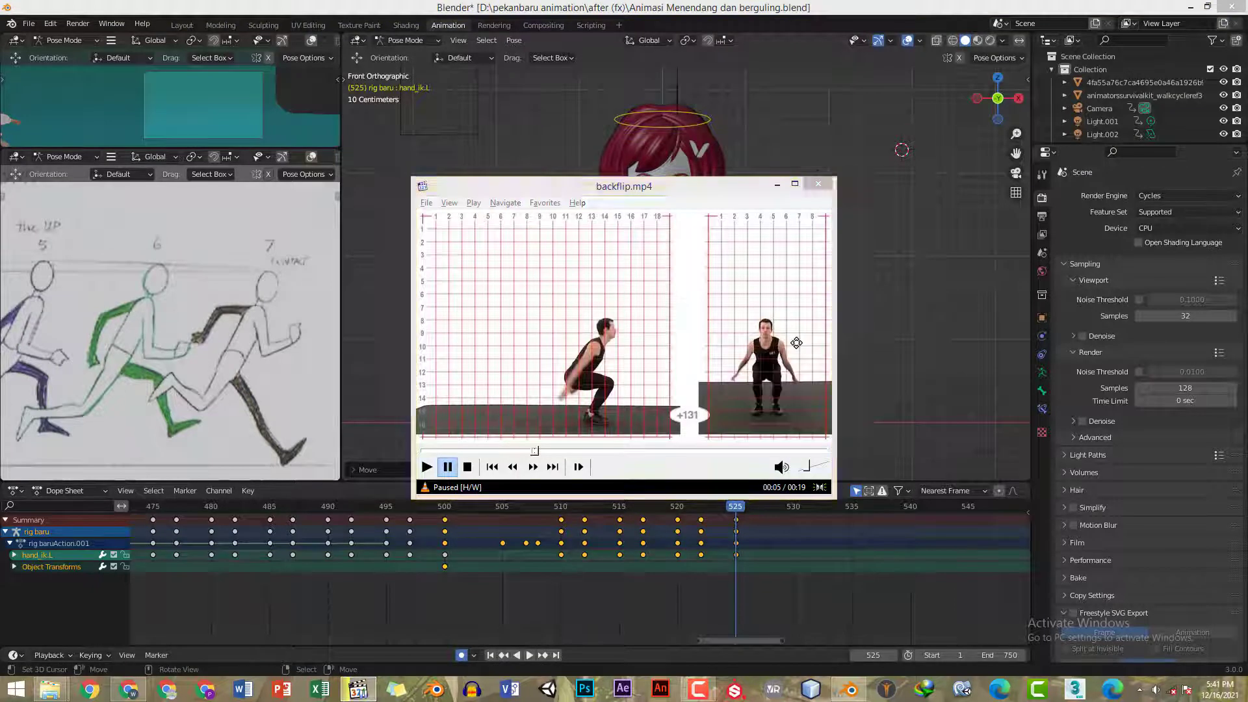
key("alt+Tab")
middle_click_drag(796, 342, 794, 349, "shift")
key("g")
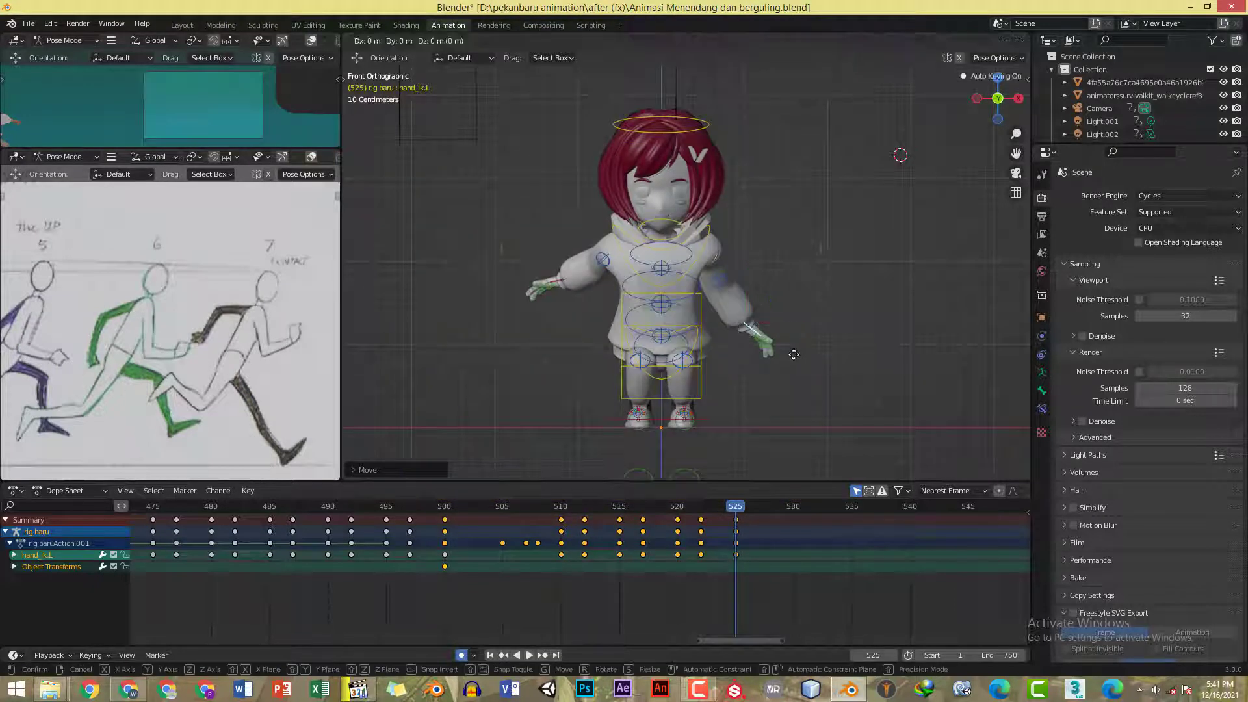
left_click(793, 354)
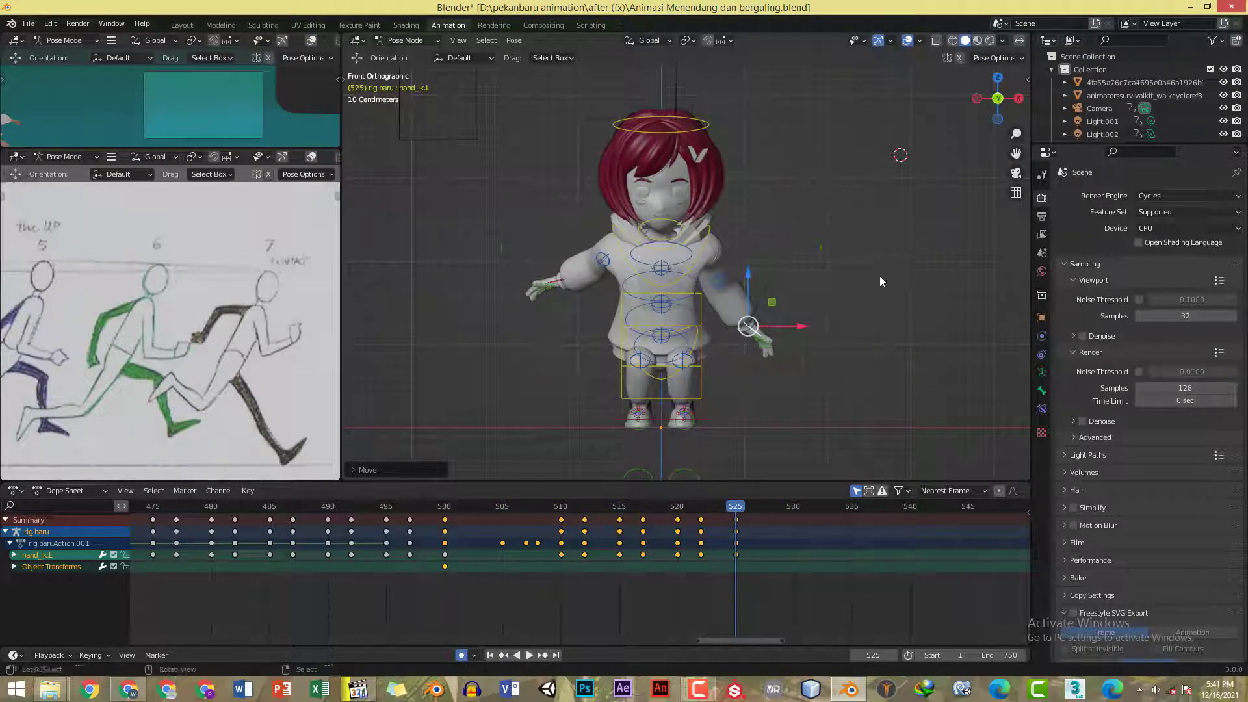
key("ctrl+s")
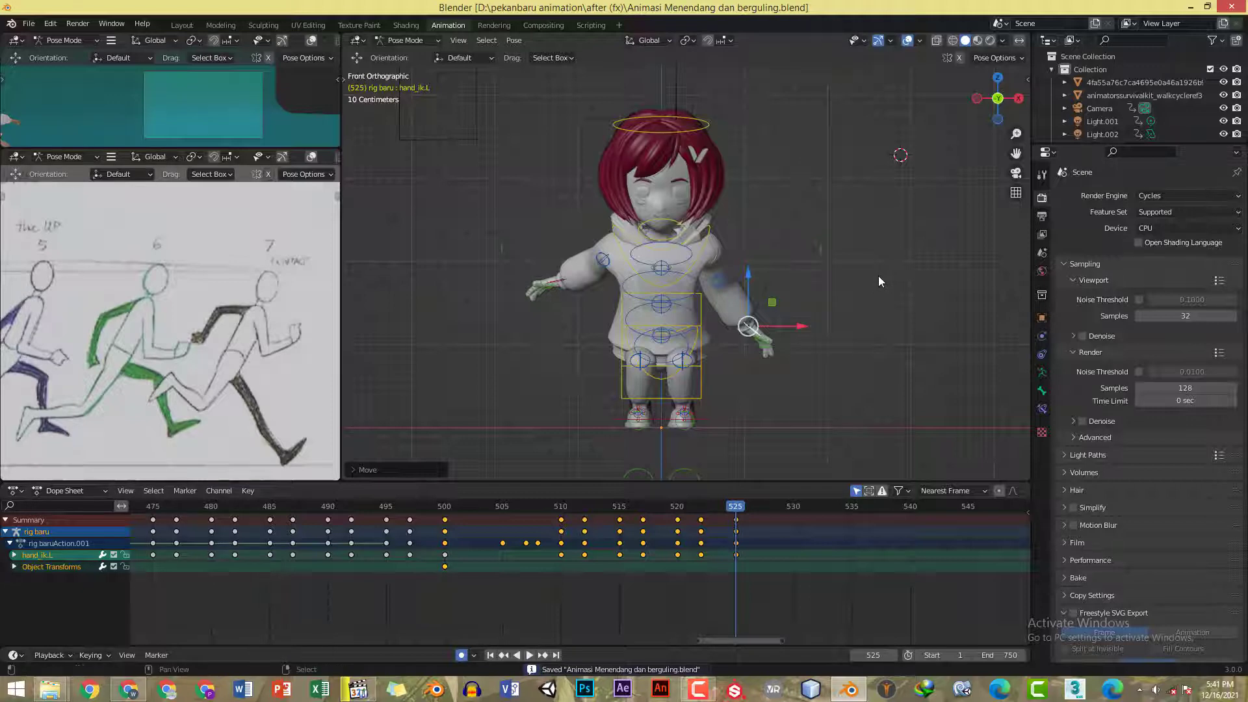
- Move the left hand IK control slightly inward and paste its pose mirrored onto the right hand at frame 525
key("g")
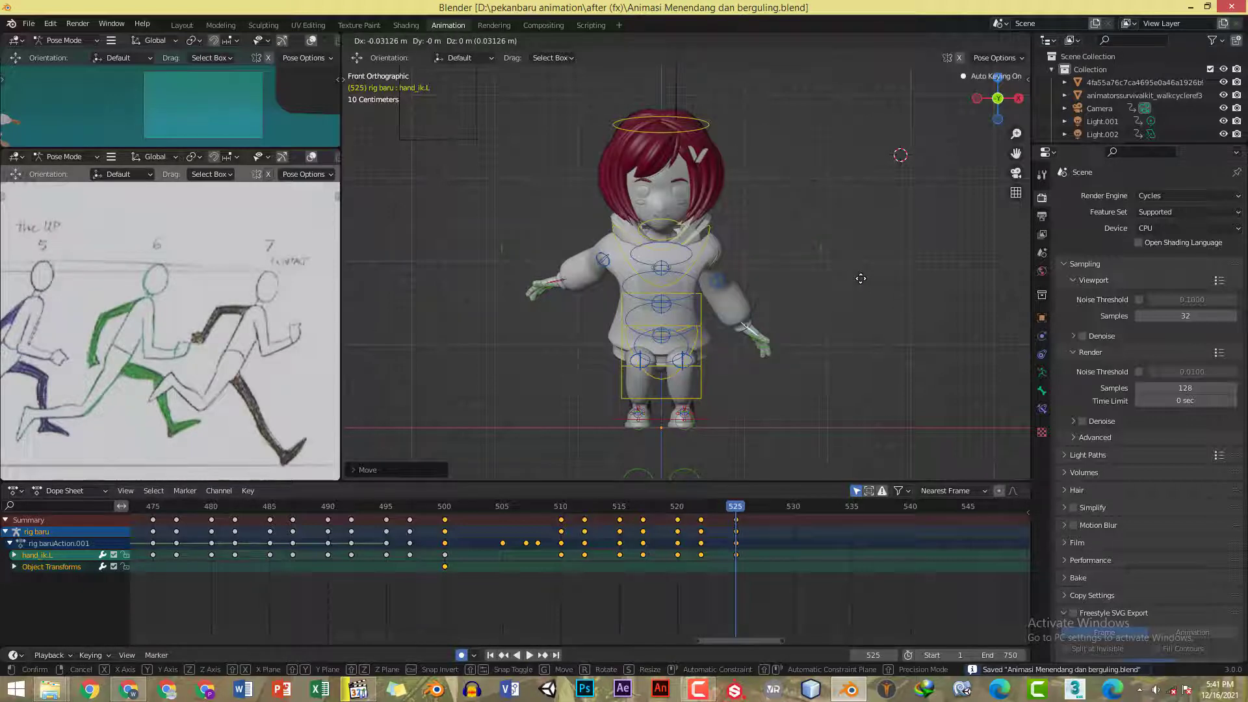
left_click(861, 278)
key("ctrl+c")
key("ctrl+shift+v")
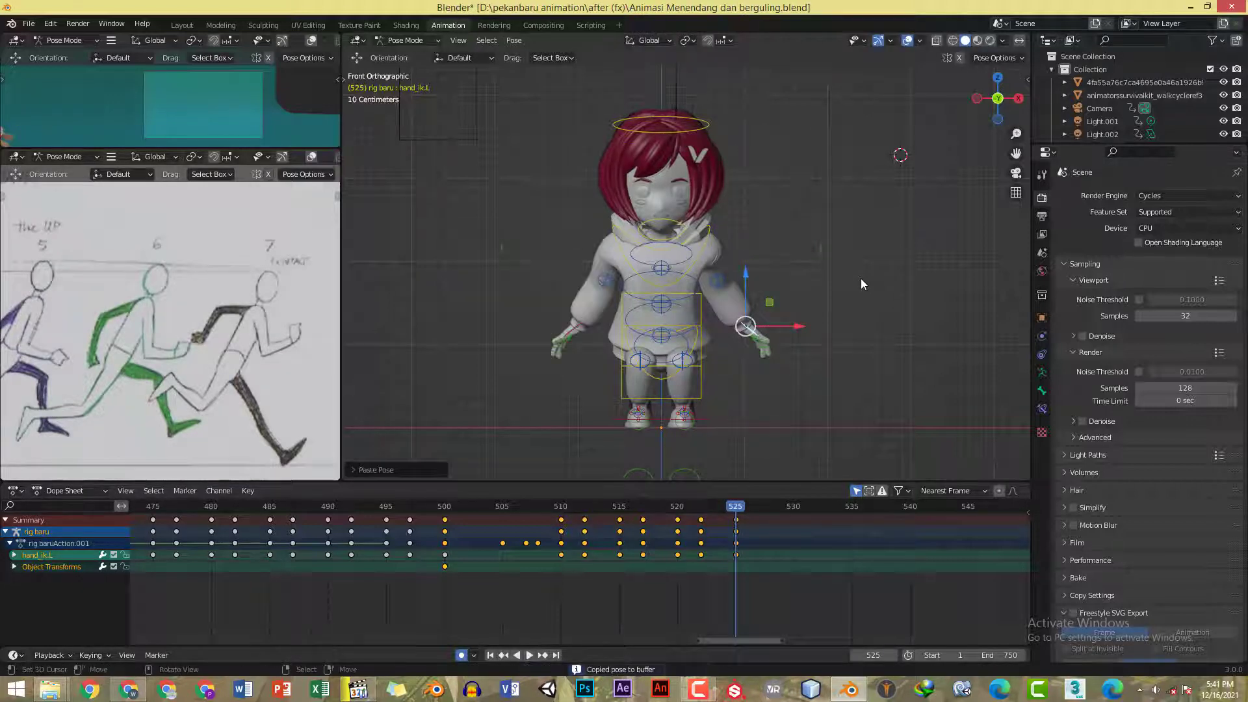
key("KP_3")
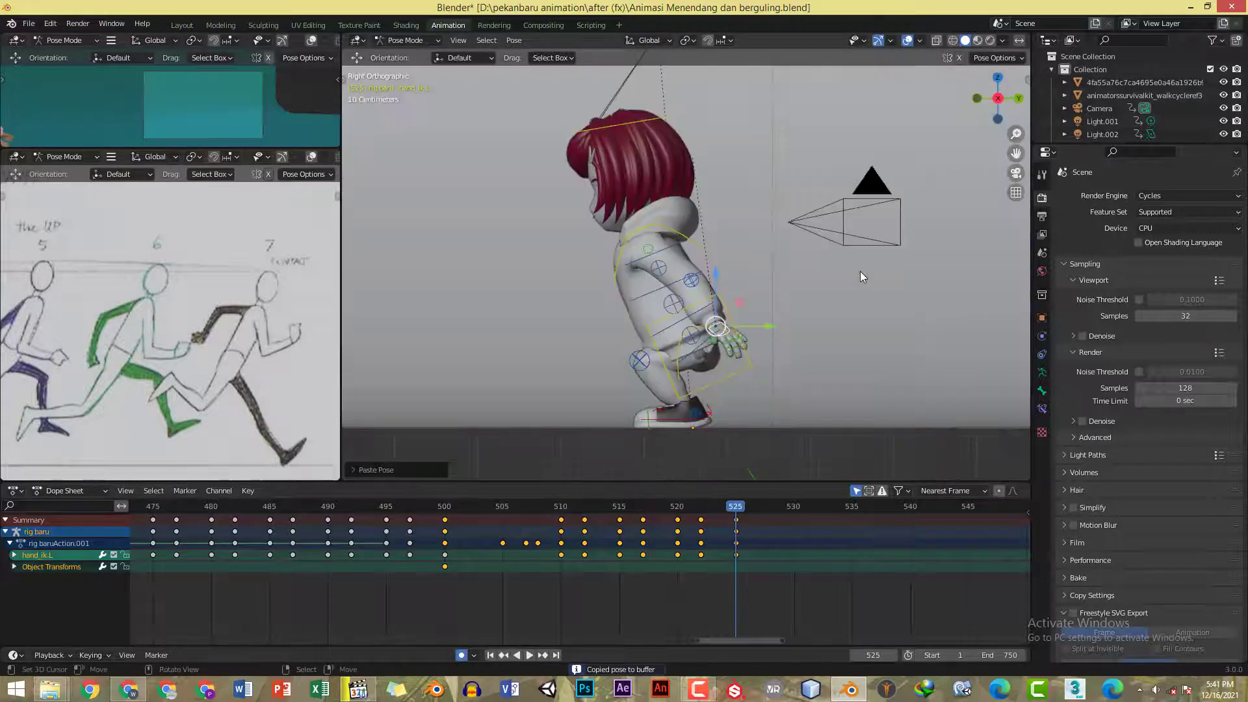
- Play the animation from frames 520 and 517 to past frame 525 to review the arms swinging down into the crouch
left_click(677, 512)
key("space")
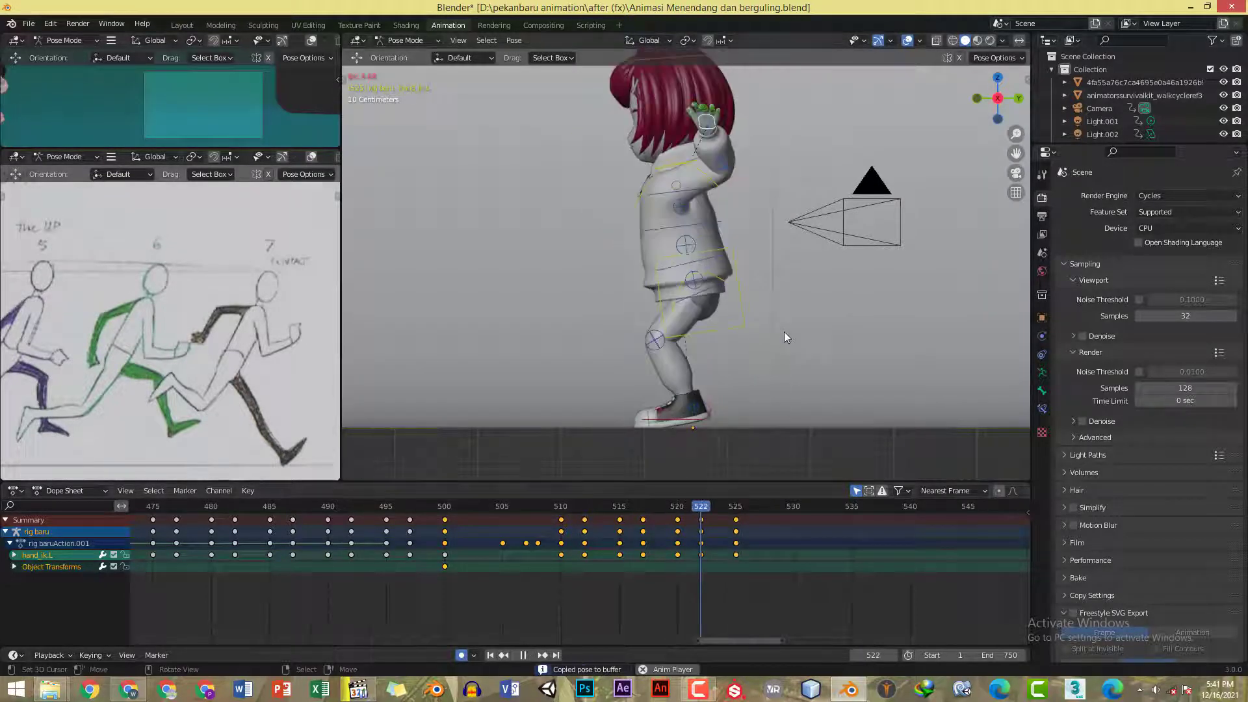
key("space")
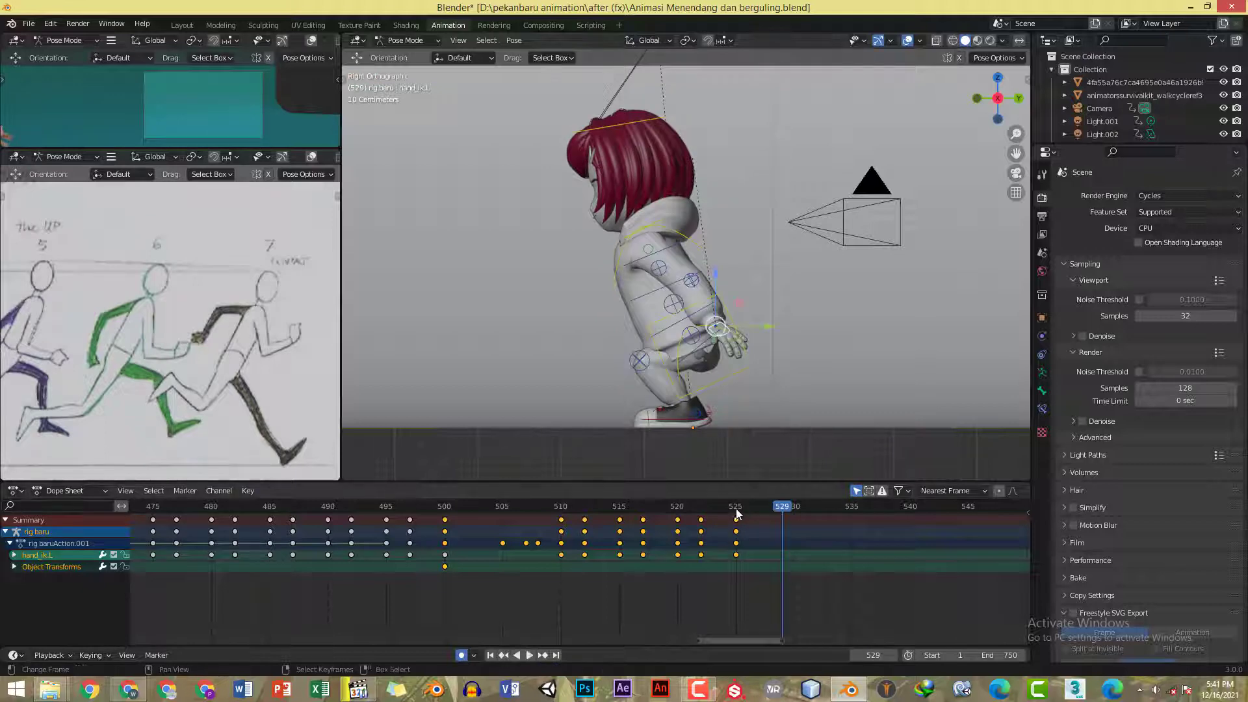
left_click(735, 511)
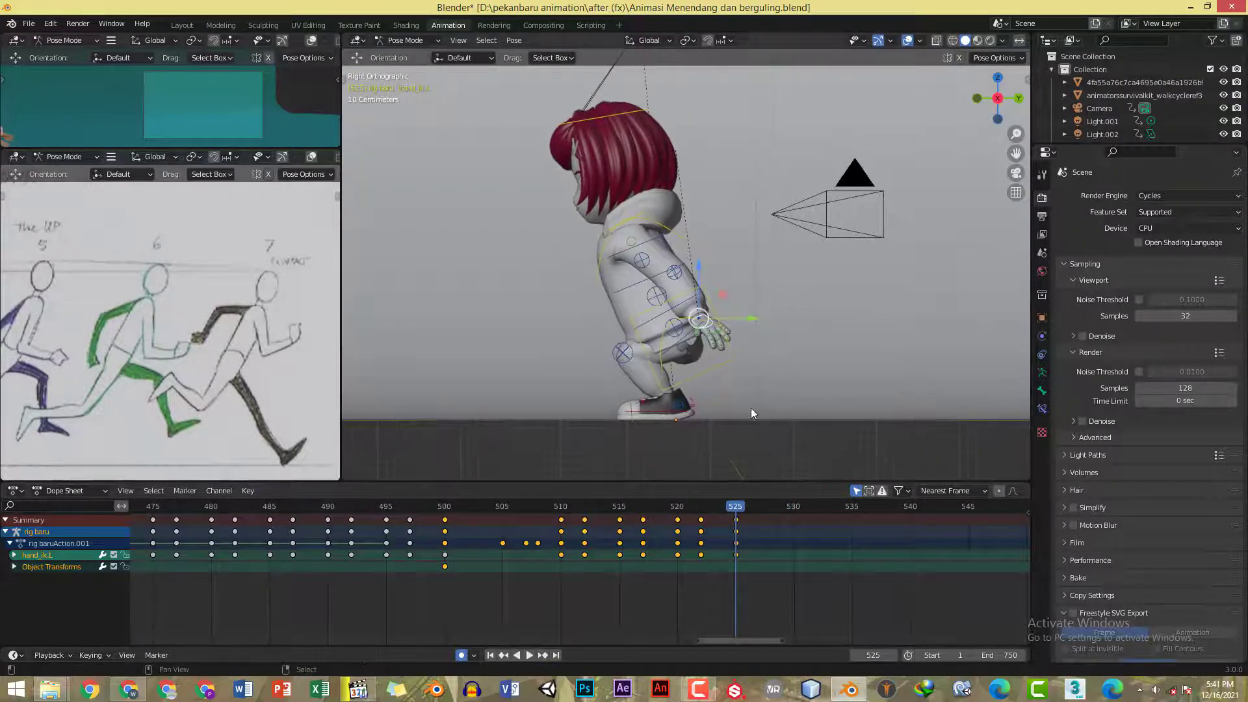
left_click(677, 511)
key("space")
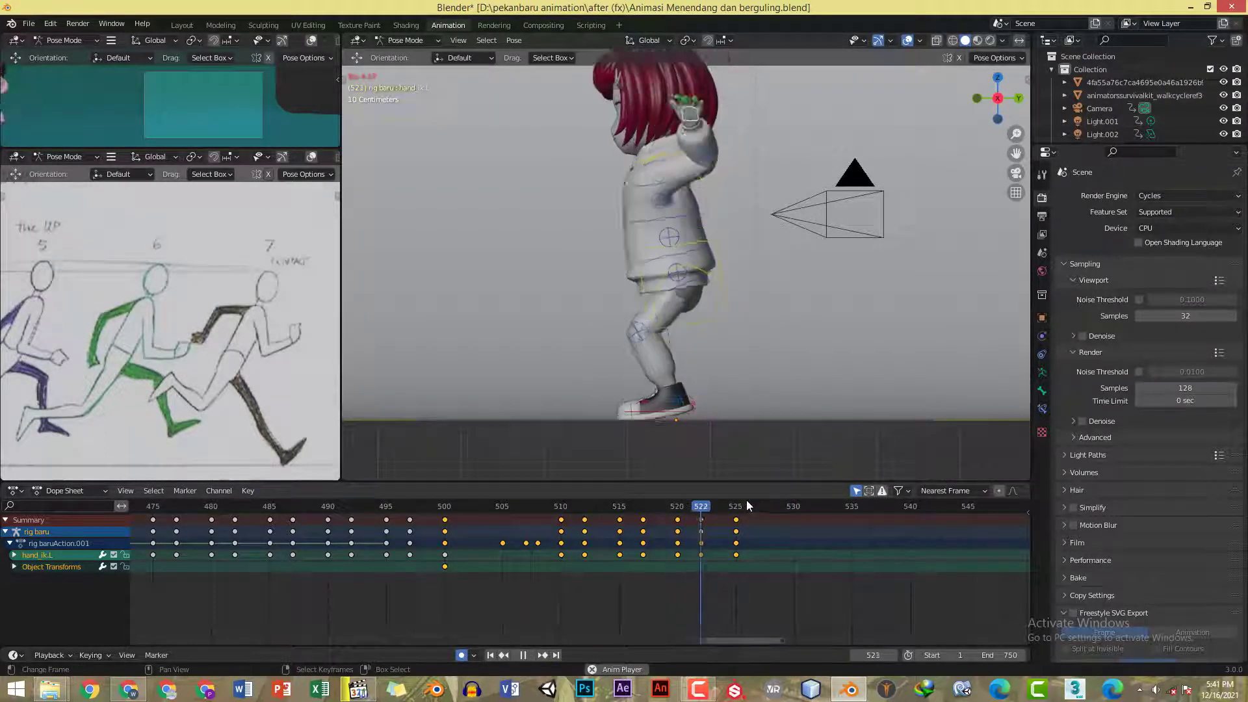
key("space")
left_click(643, 505)
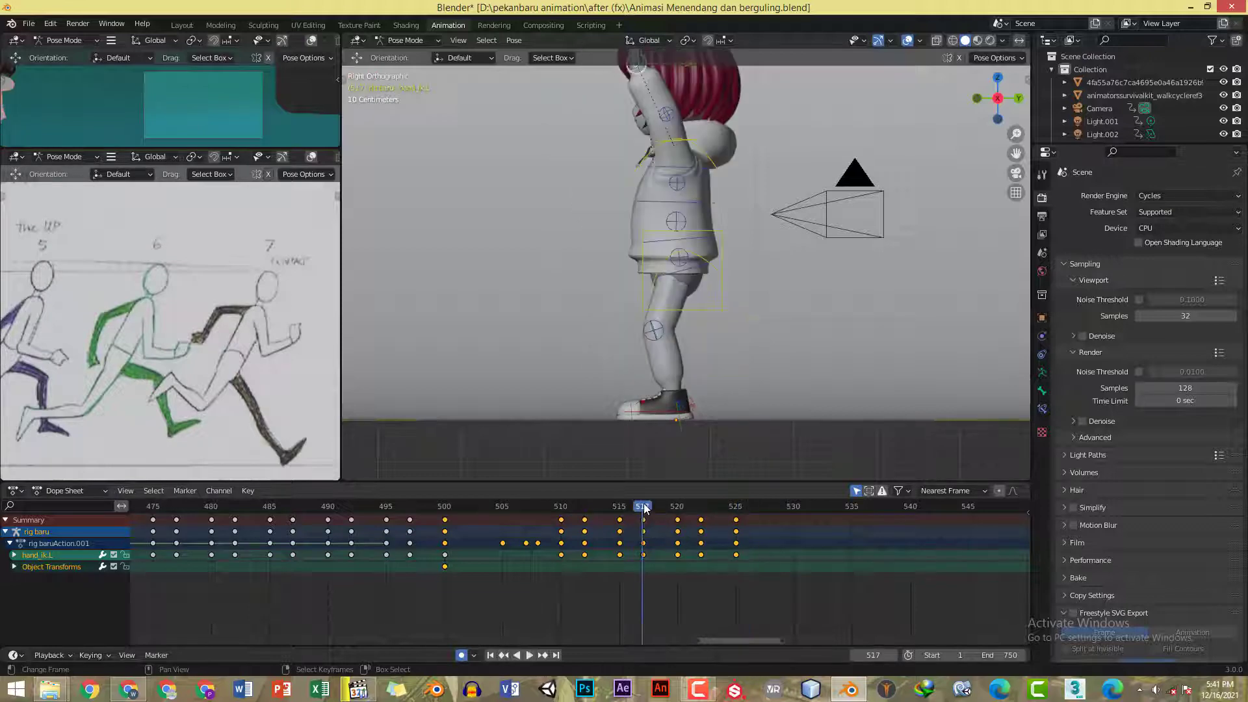
key("space")
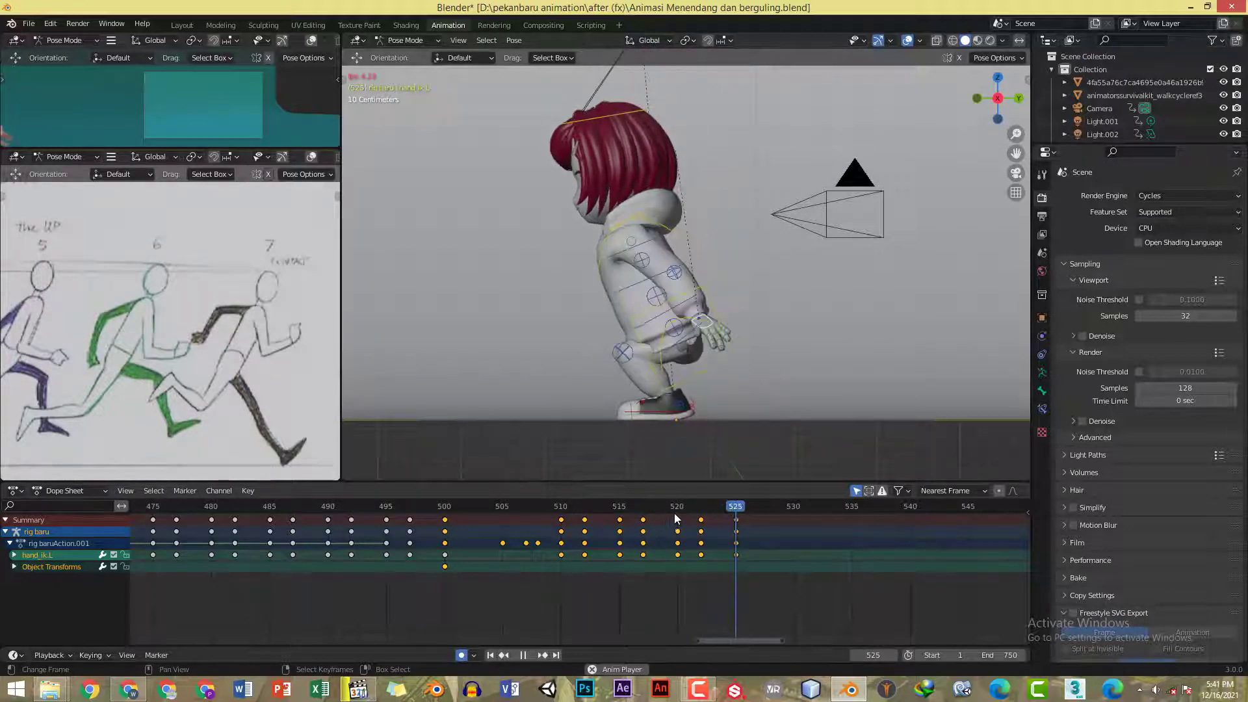
key("space")
- At frame 520, raise the left foot IK control slightly and copy its pose for mirroring to the right foot
left_click(677, 511)
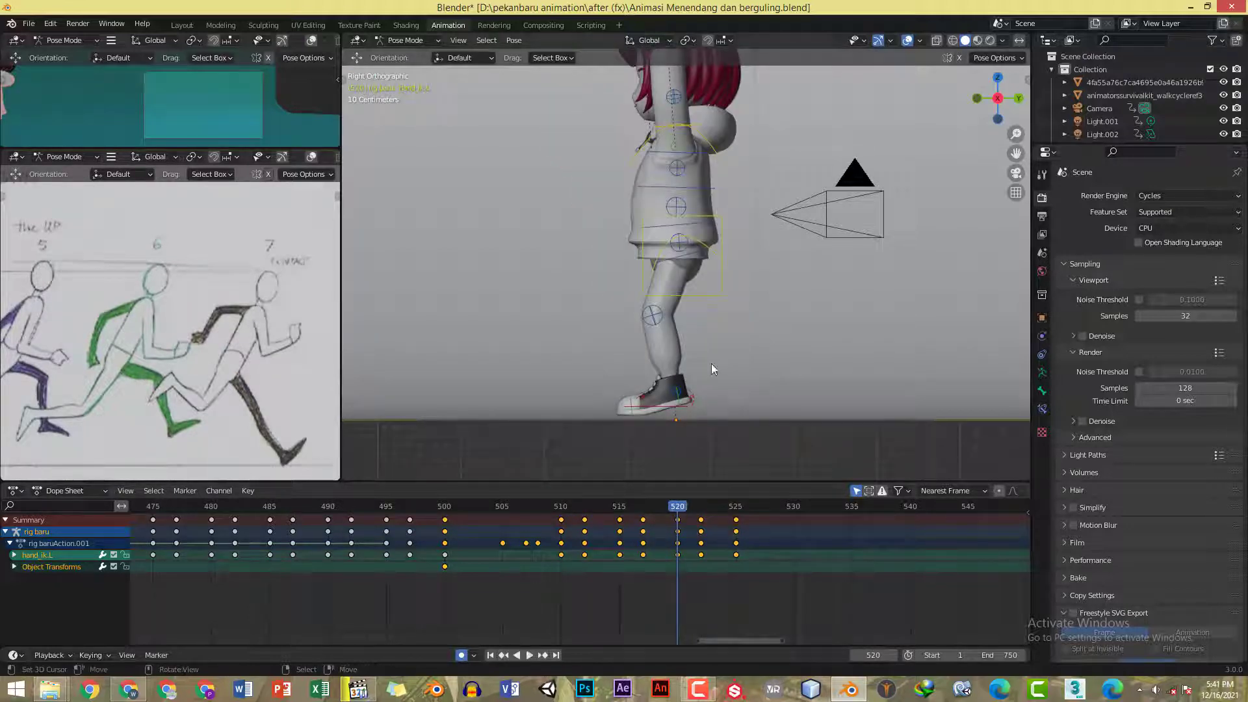
left_click(679, 403)
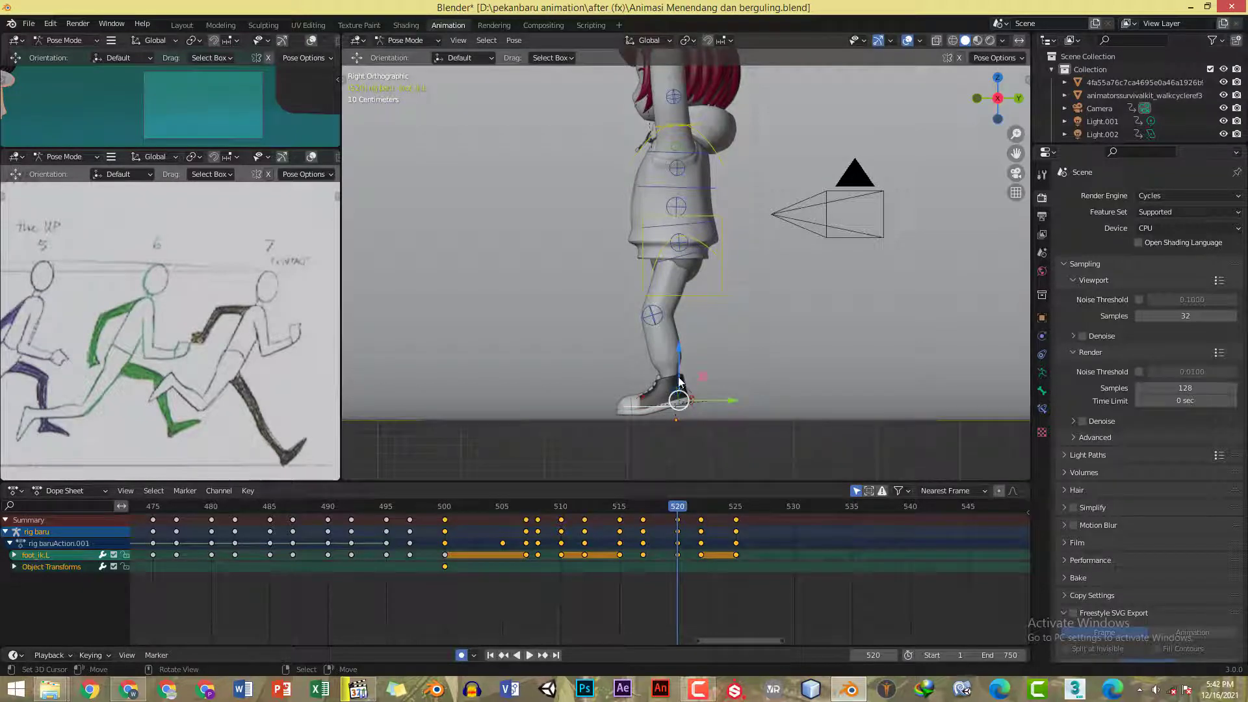
left_click_drag(680, 382, 678, 371)
key("ctrl+c")
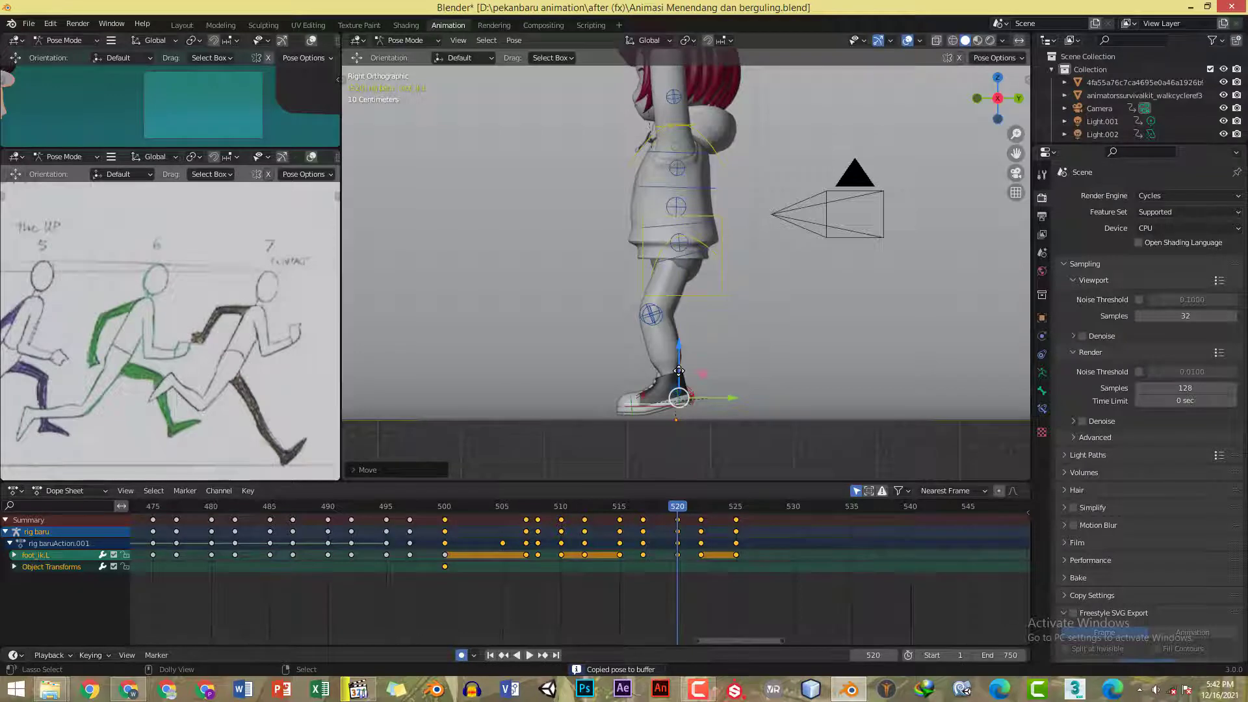
- Play the animation from about frames 514 and 507 through frame 524 to review the foot landing
left_click(611, 503)
key("space")
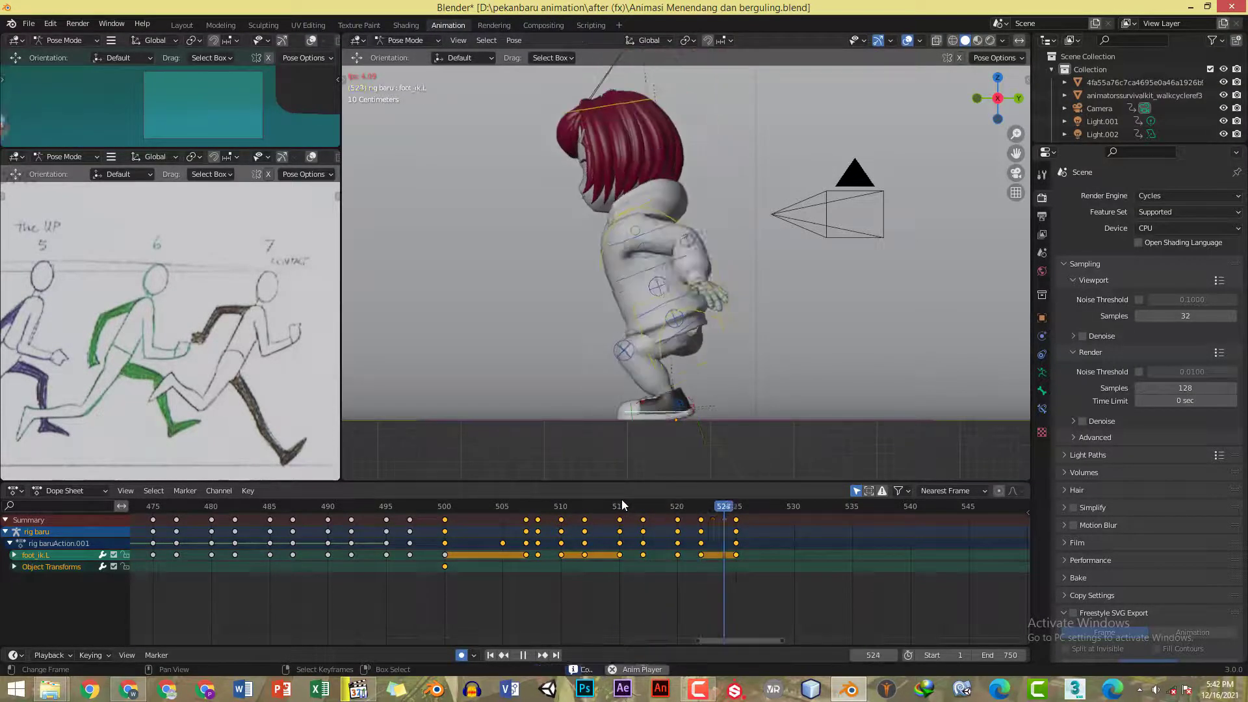
key("space")
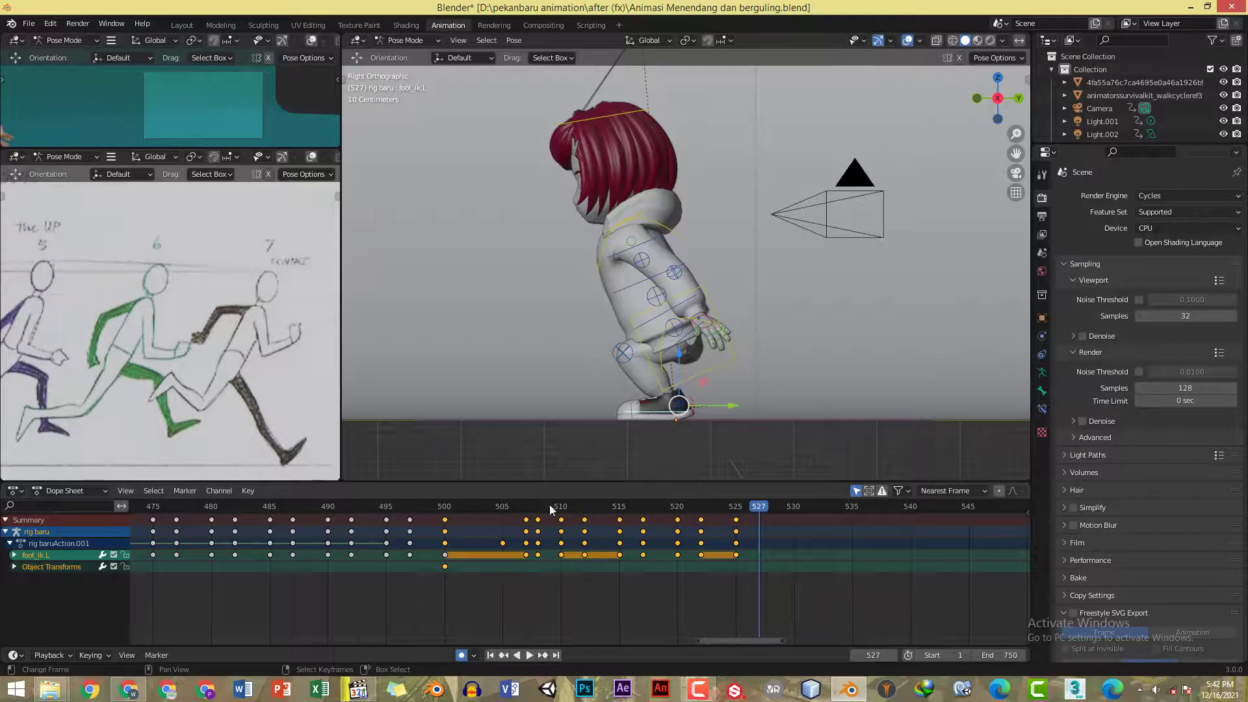
left_click(529, 508)
key("space")
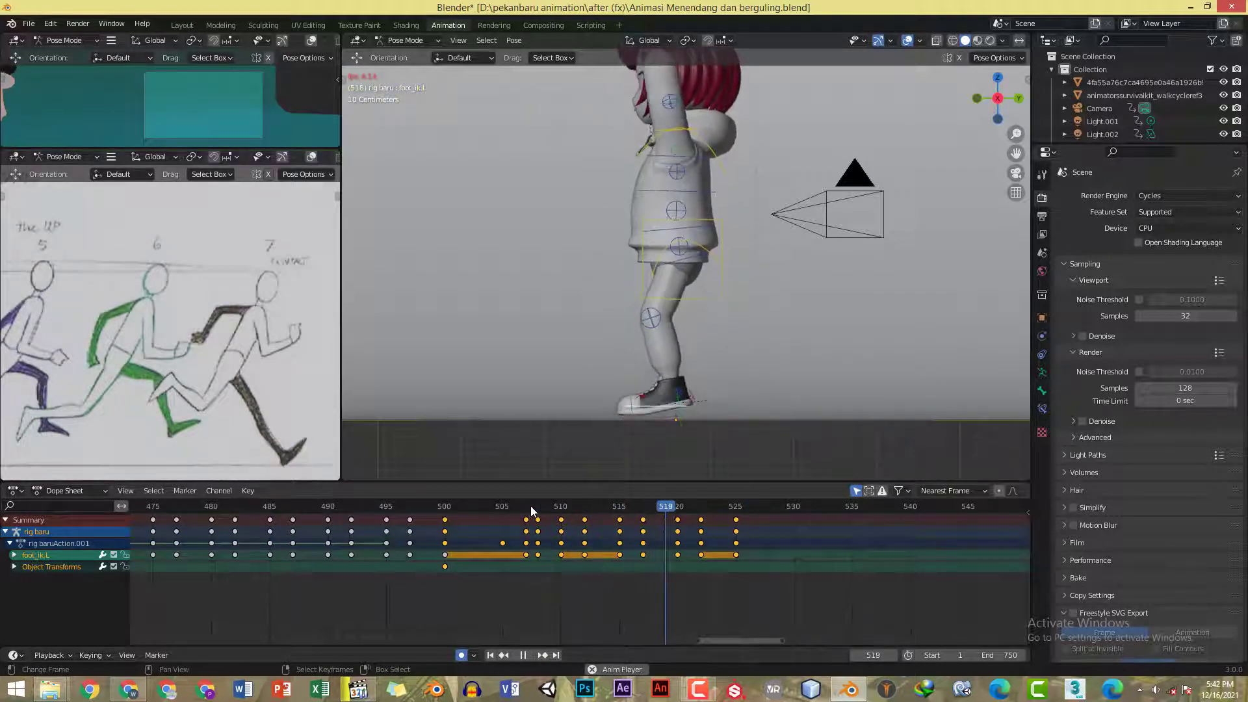
key("space")
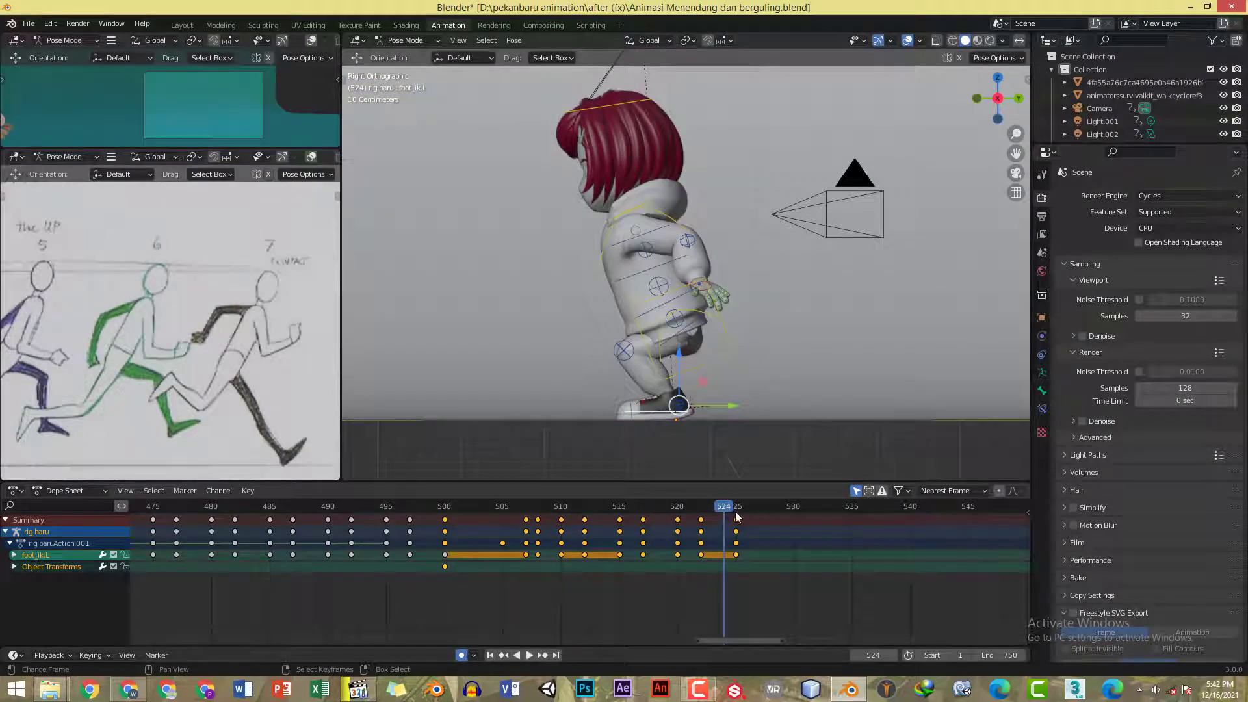
- Return to frame 525, save the file, select all rig controls, and play the backflip.mp4 reference further to study the next pose
left_click(736, 514)
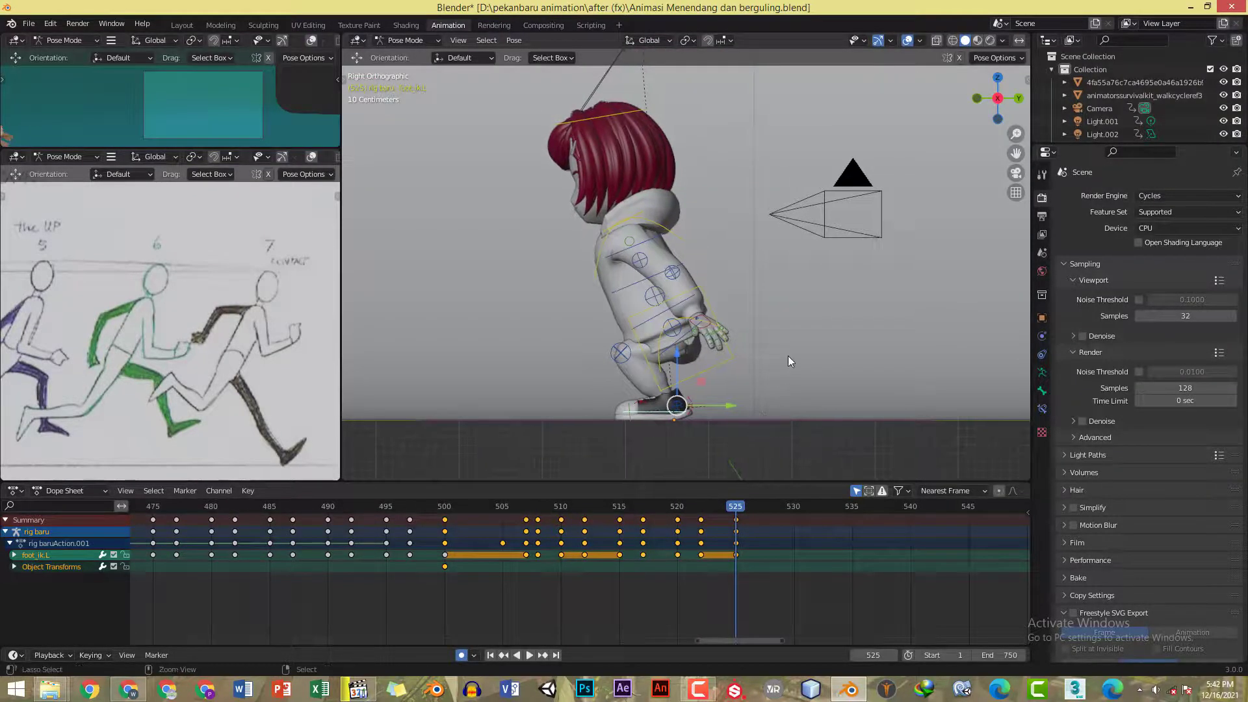
key("ctrl+s")
key("a")
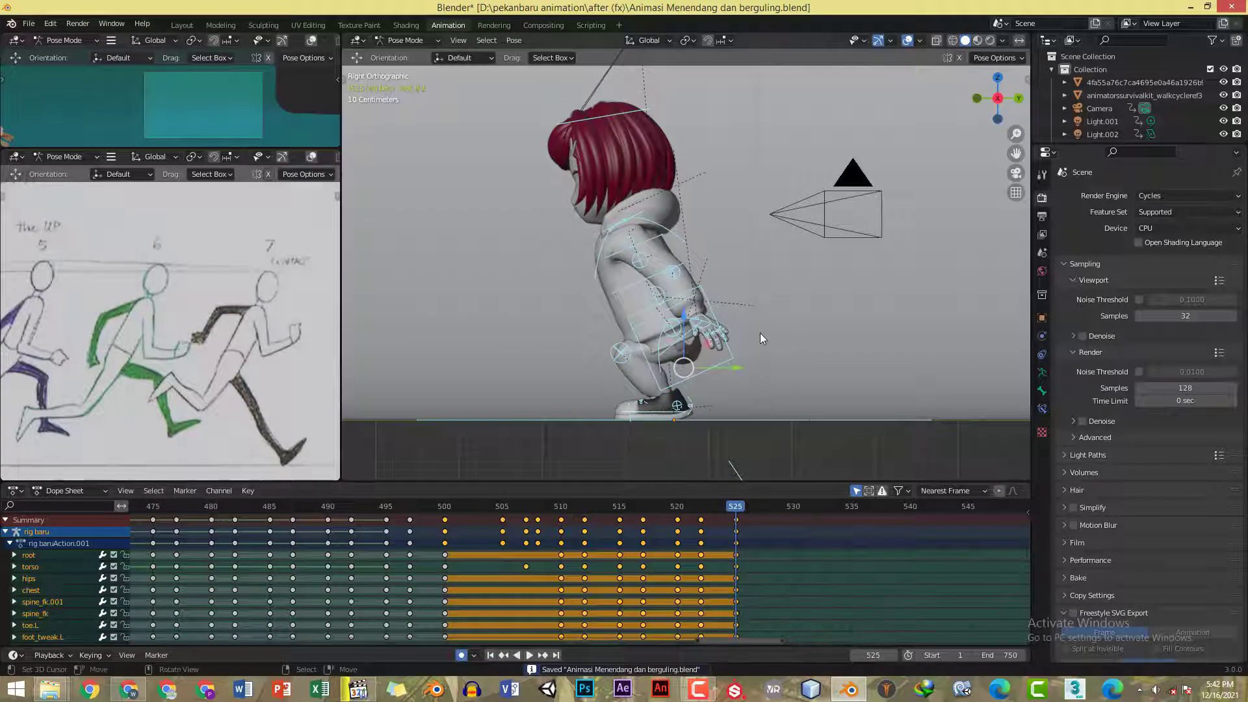
key("alt+Tab")
key("space")
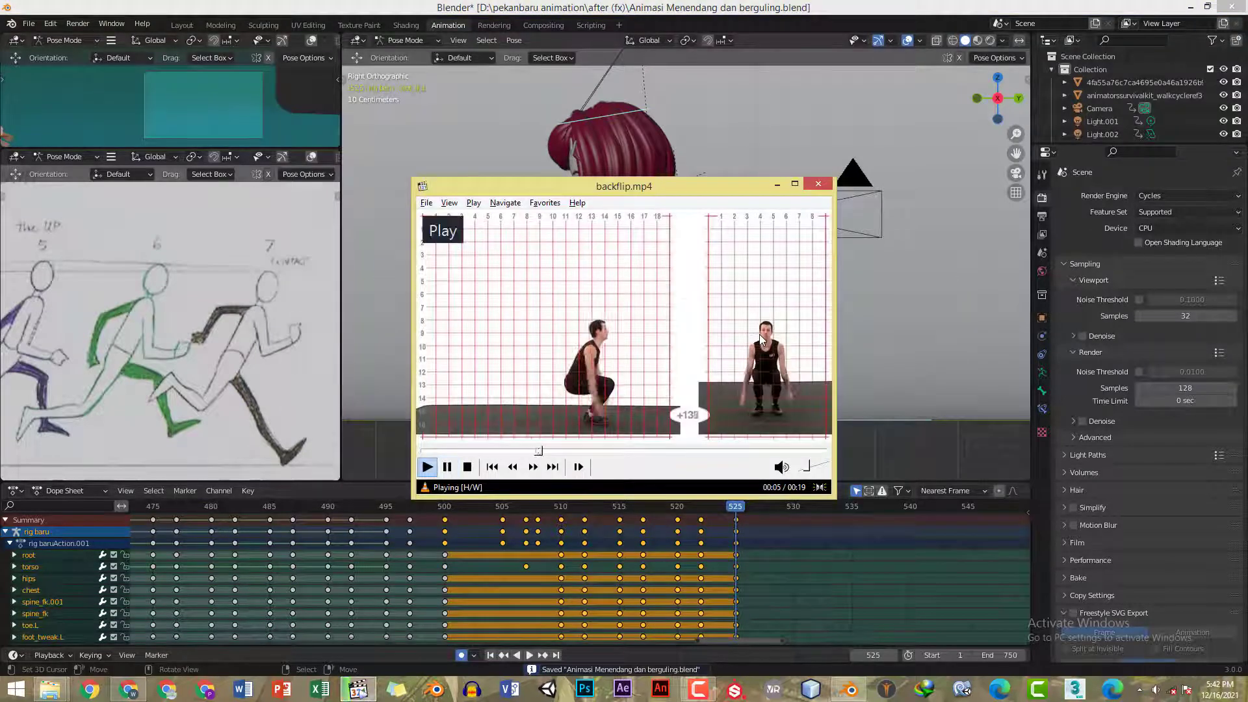
key("space")
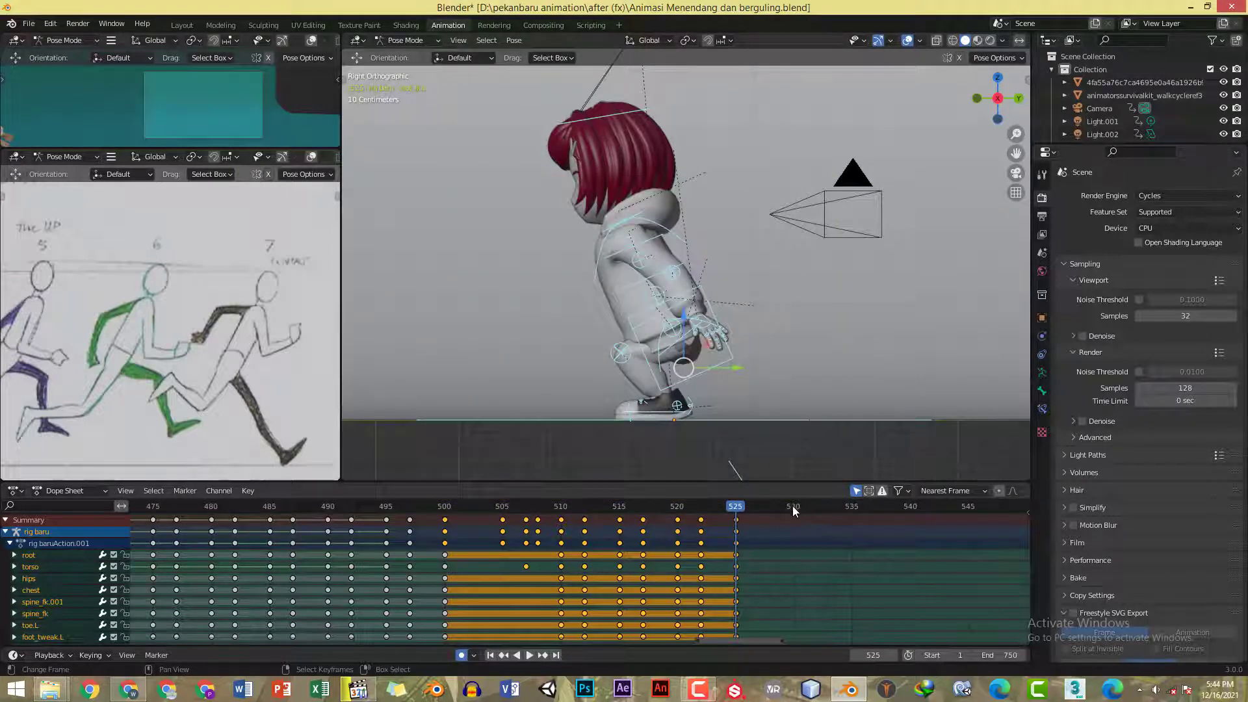
- At frame 530, rotate the torso control to a more upright crouch, comparing the pose with the paused backflip.mp4 reference
left_click(793, 508)
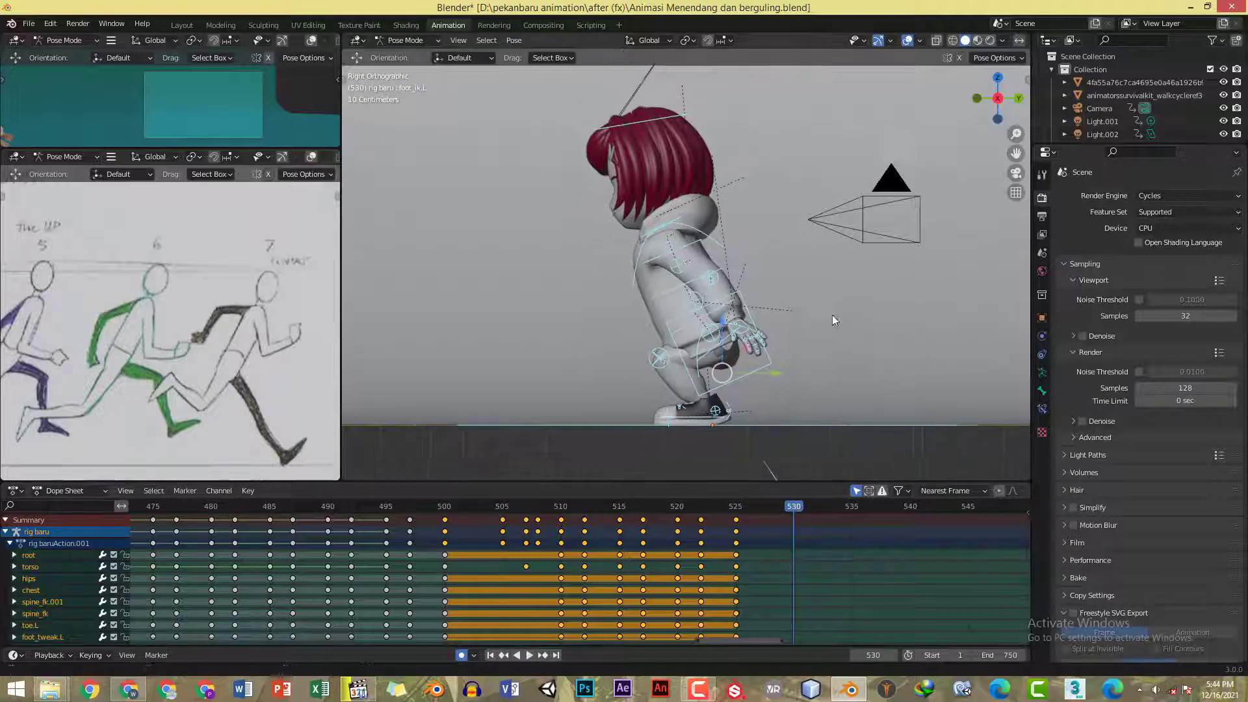
key("alt+Tab")
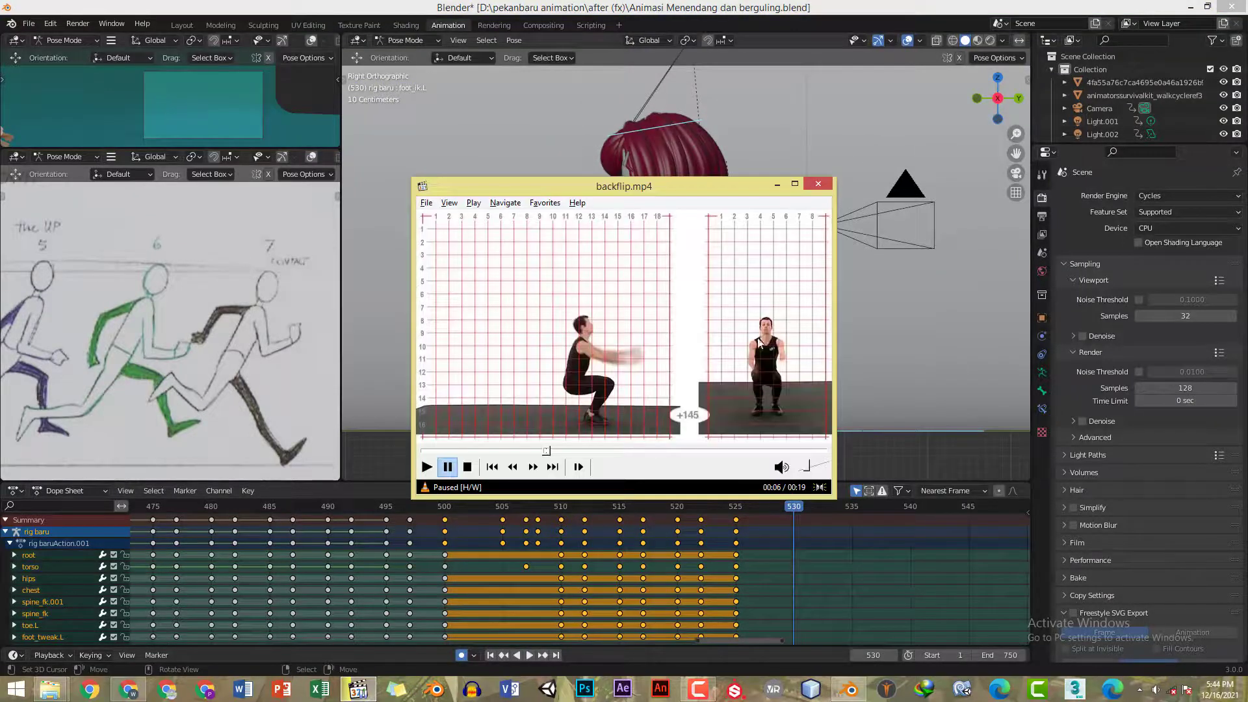
key("alt+Tab")
left_click(765, 305)
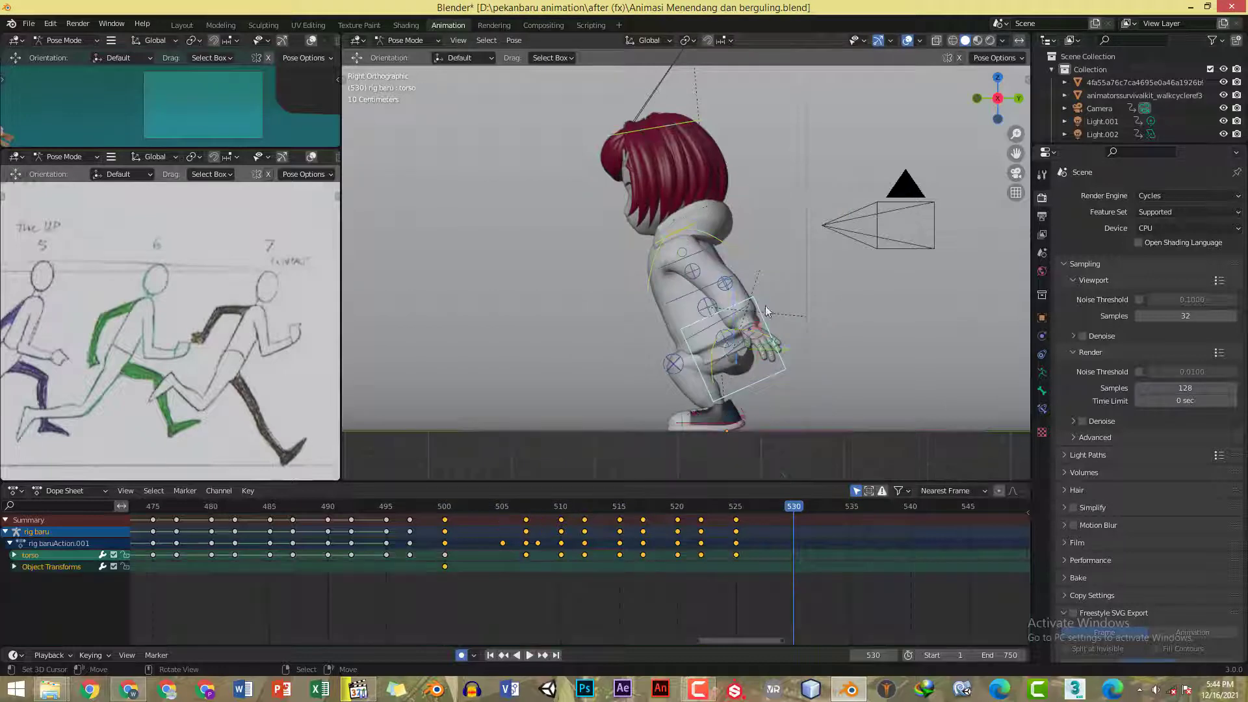
key("r")
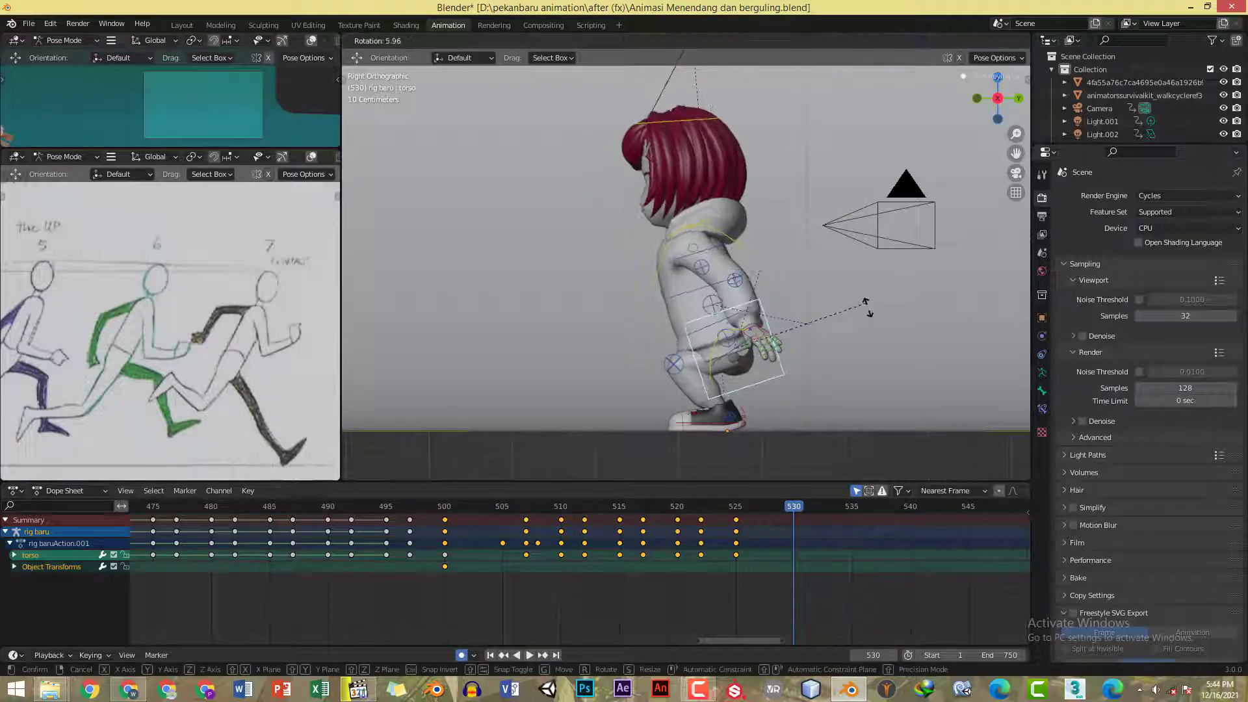
left_click(871, 317)
key("alt+Tab")
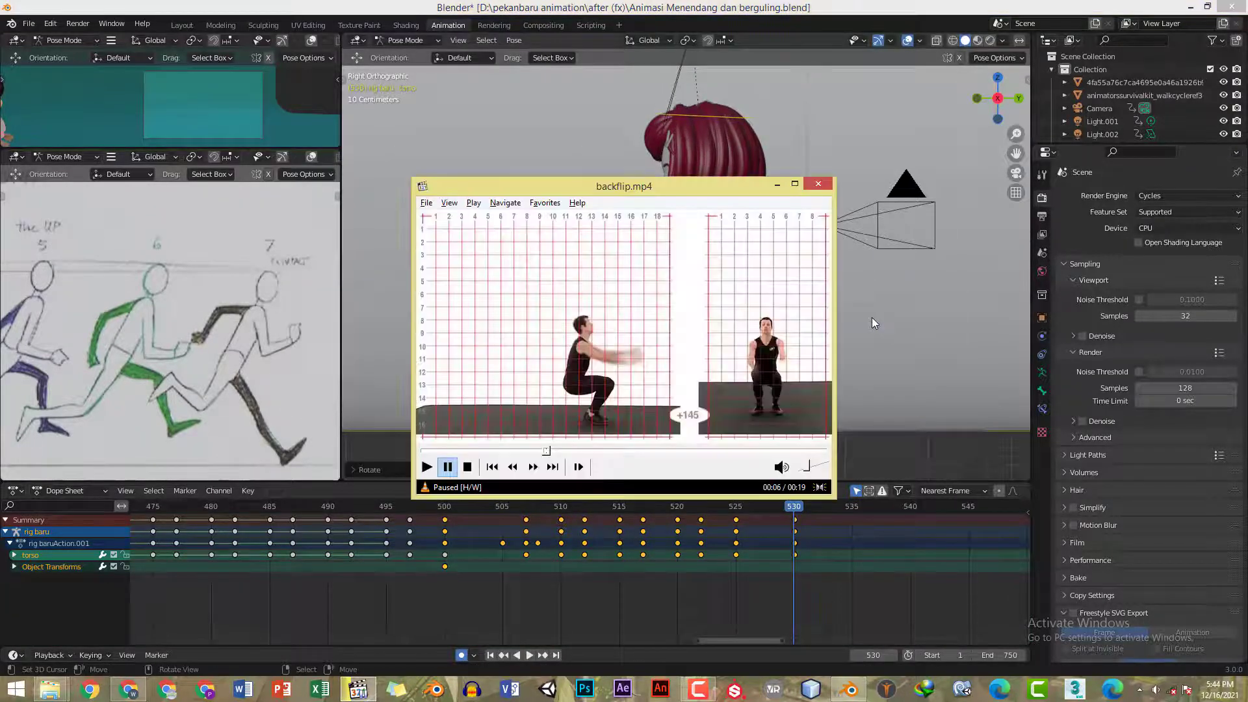
key("alt+Tab")
middle_click_drag(813, 333, 810, 334, "shift")
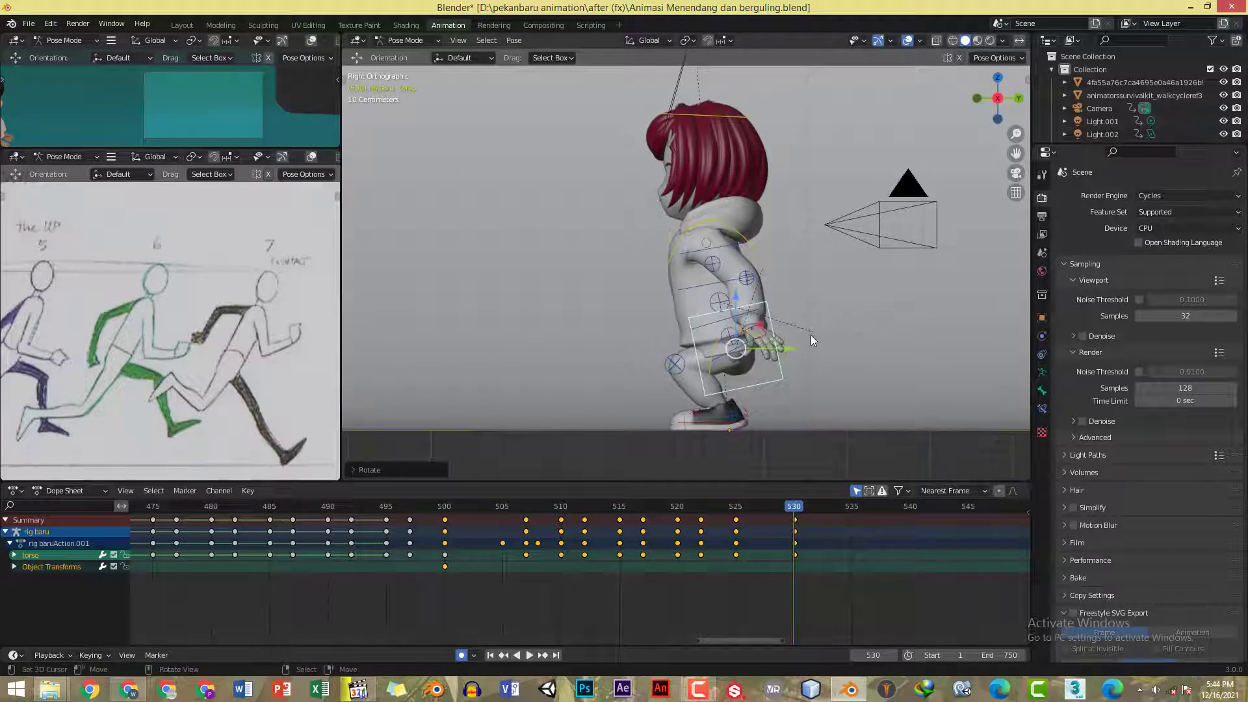
key("alt+Tab")
key("alt+Tab")
- From the top view, move the left hand IK control in front of the body and rotate it so the fingers point forward
left_click(759, 341)
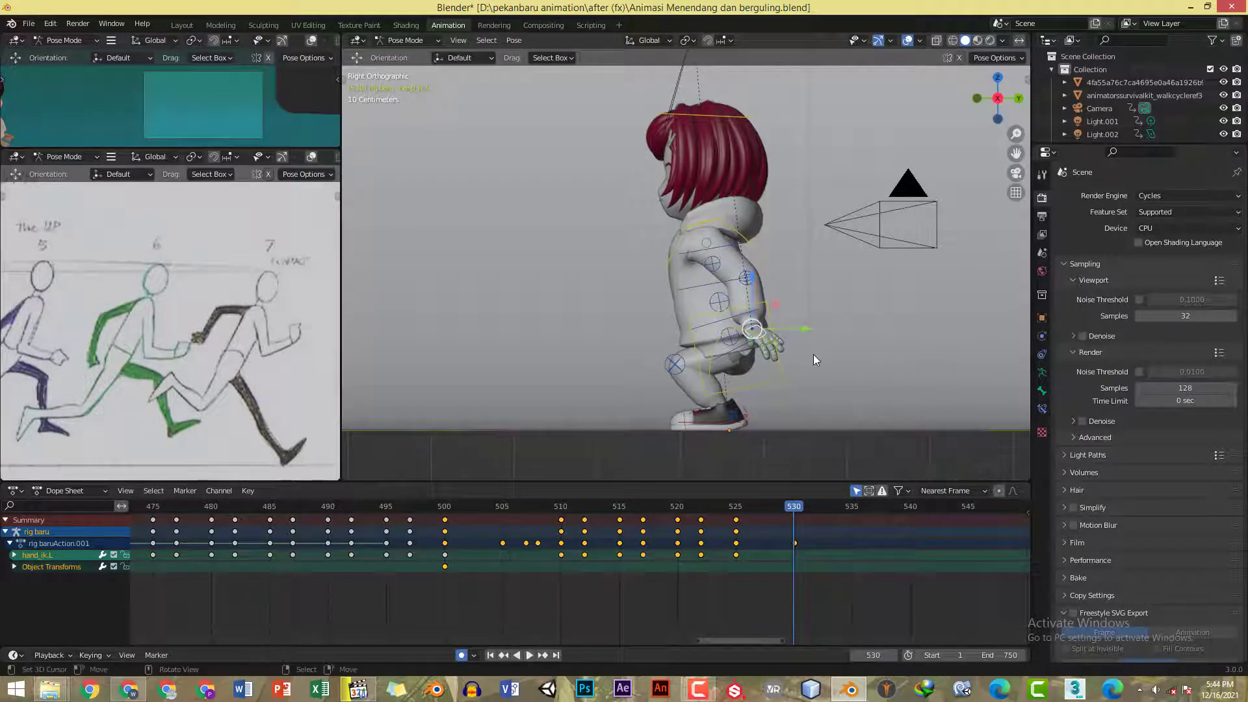
key("KP_7")
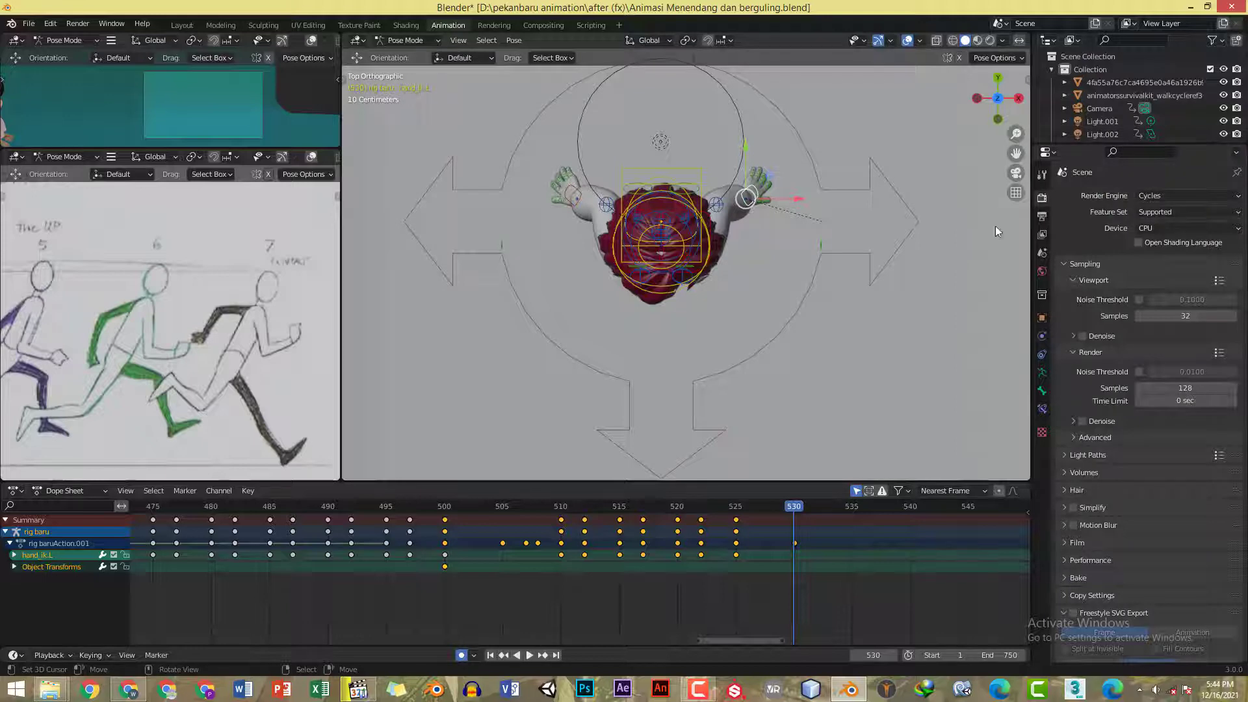
key("r")
left_click(789, 252)
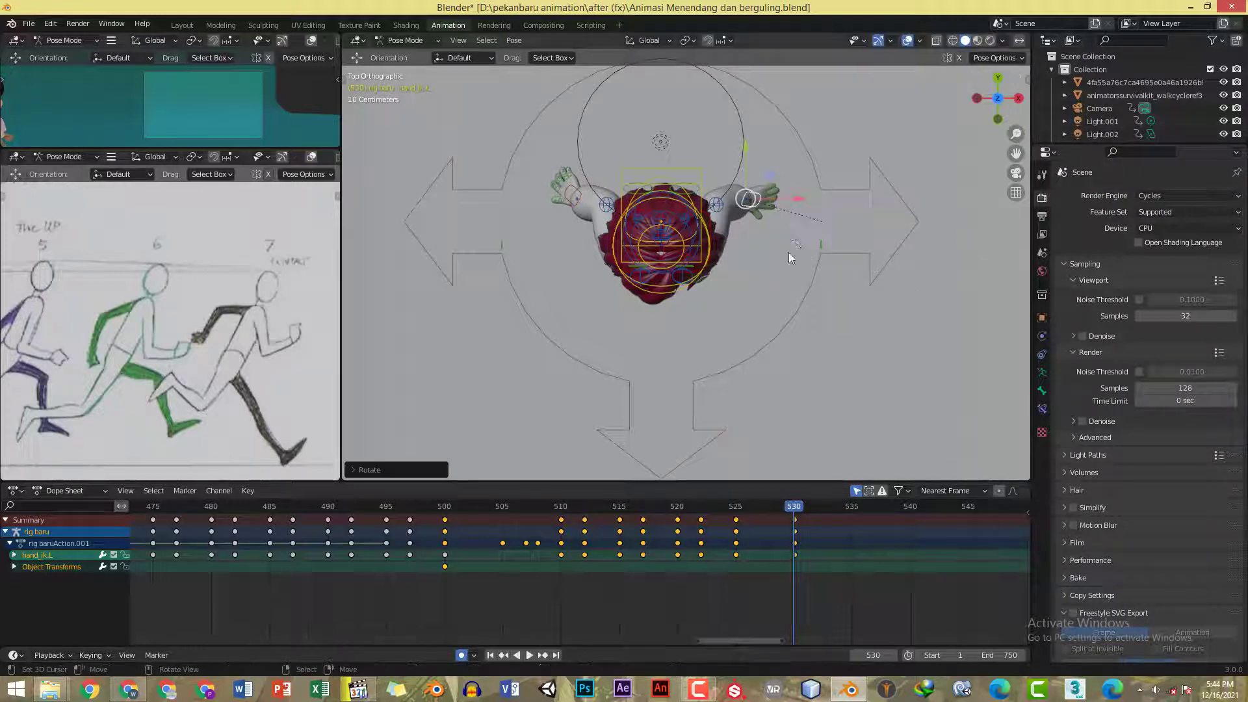
key("g")
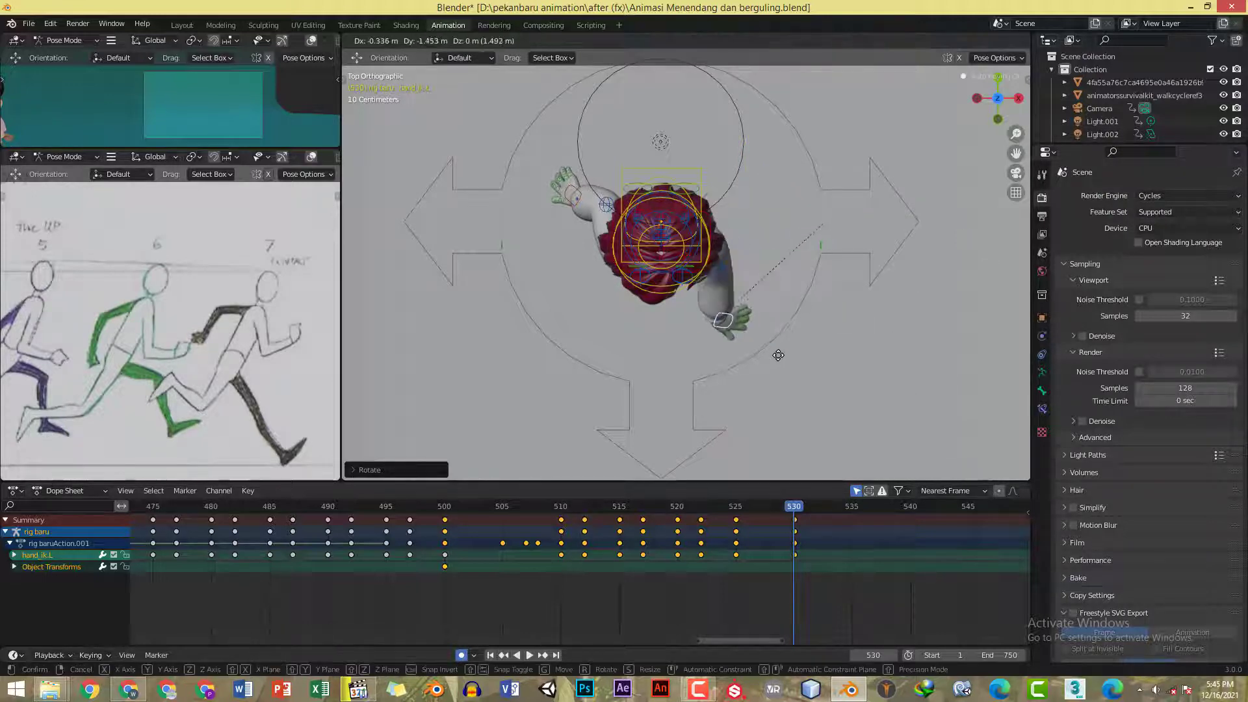
left_click(770, 365)
key("r")
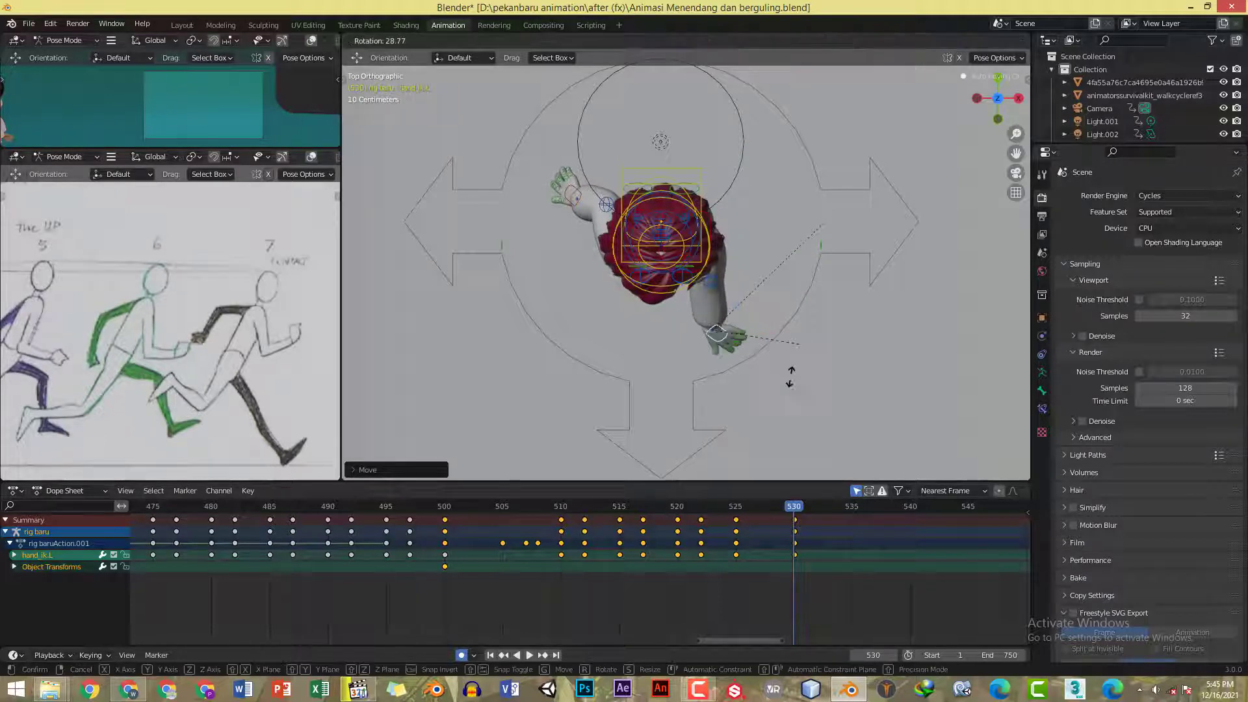
left_click(772, 383)
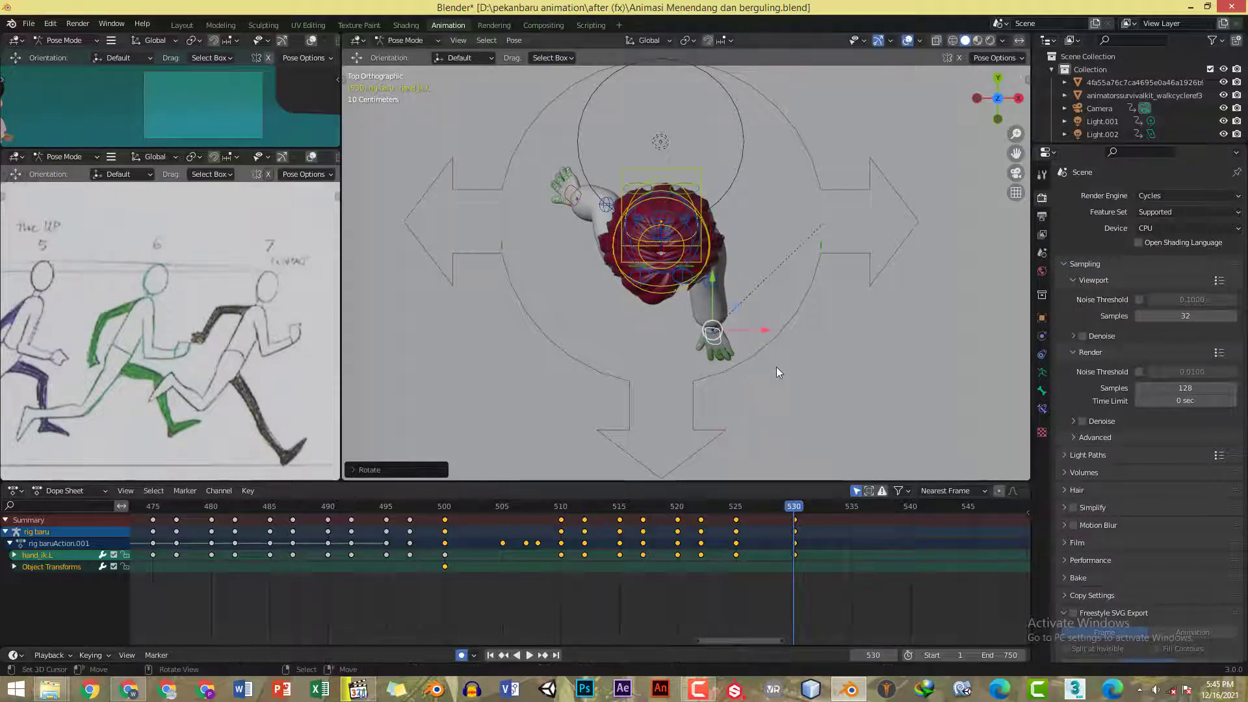
key("r")
key("r")
left_click(796, 368)
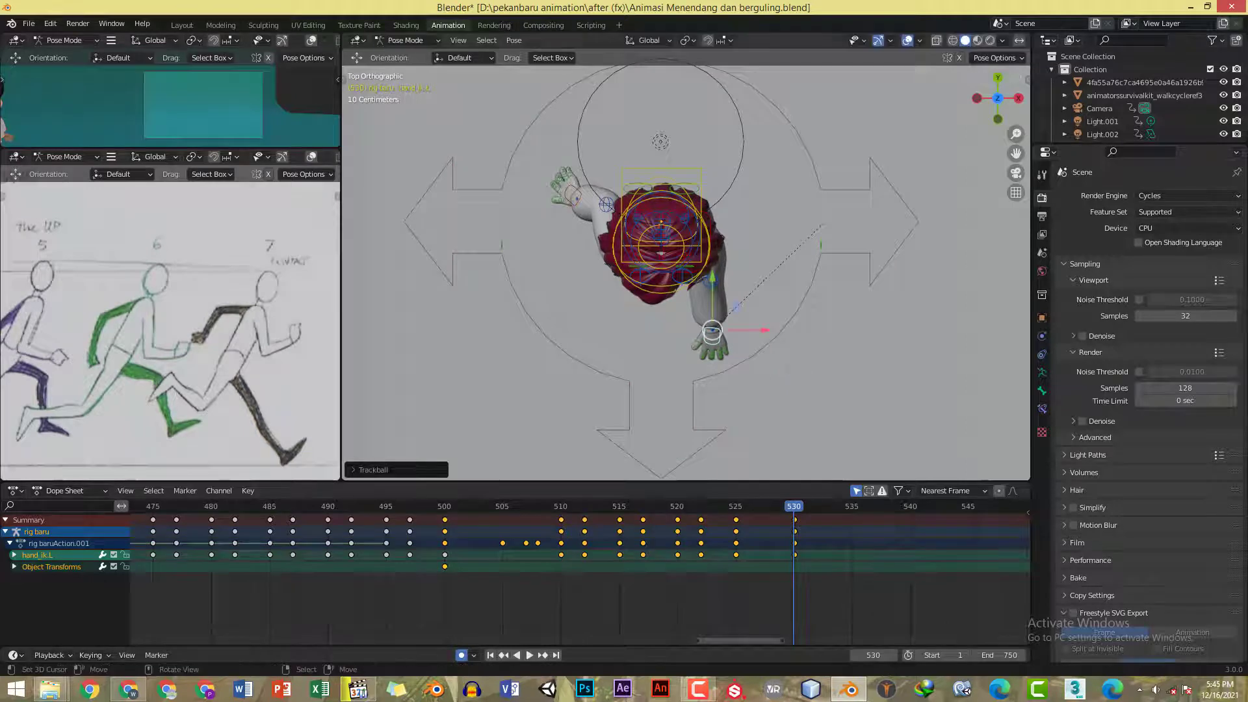
- From the side view, raise the left hand IK control forward and compare the arm height with the backflip.mp4 reference
key("KP_3")
middle_click_drag(740, 317, 765, 337, "shift")
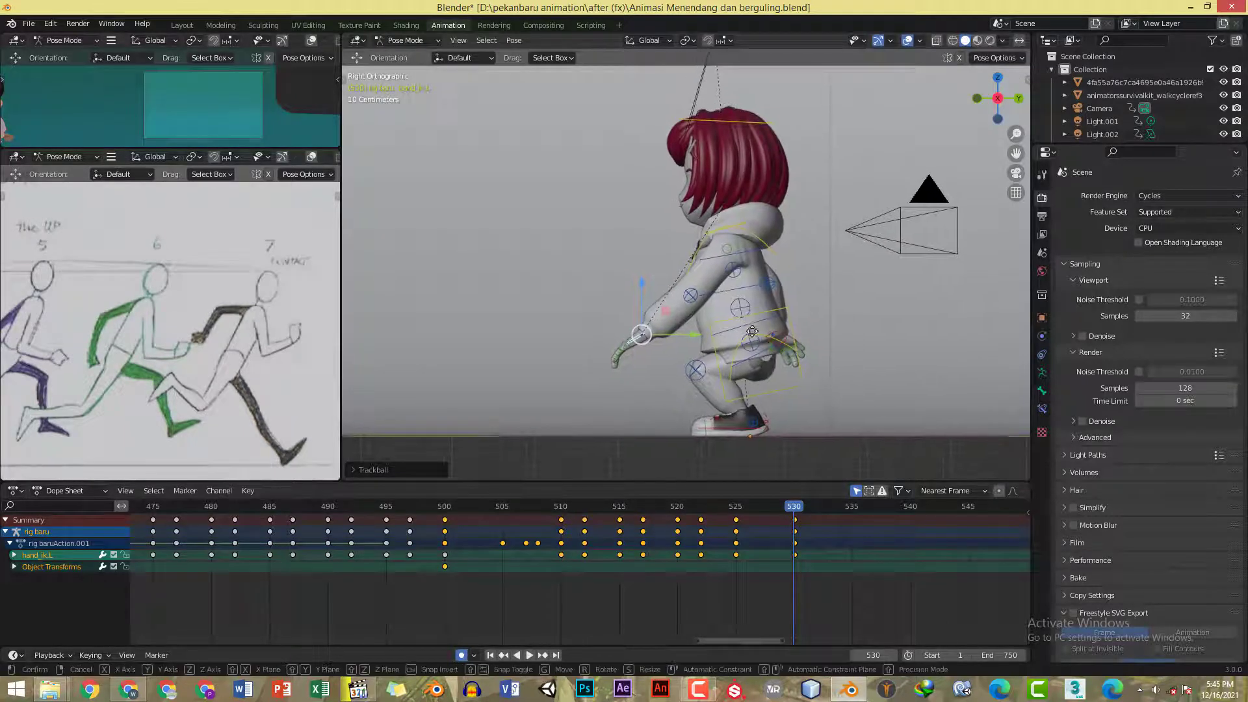
key("g")
left_click(740, 309)
key("alt+Tab")
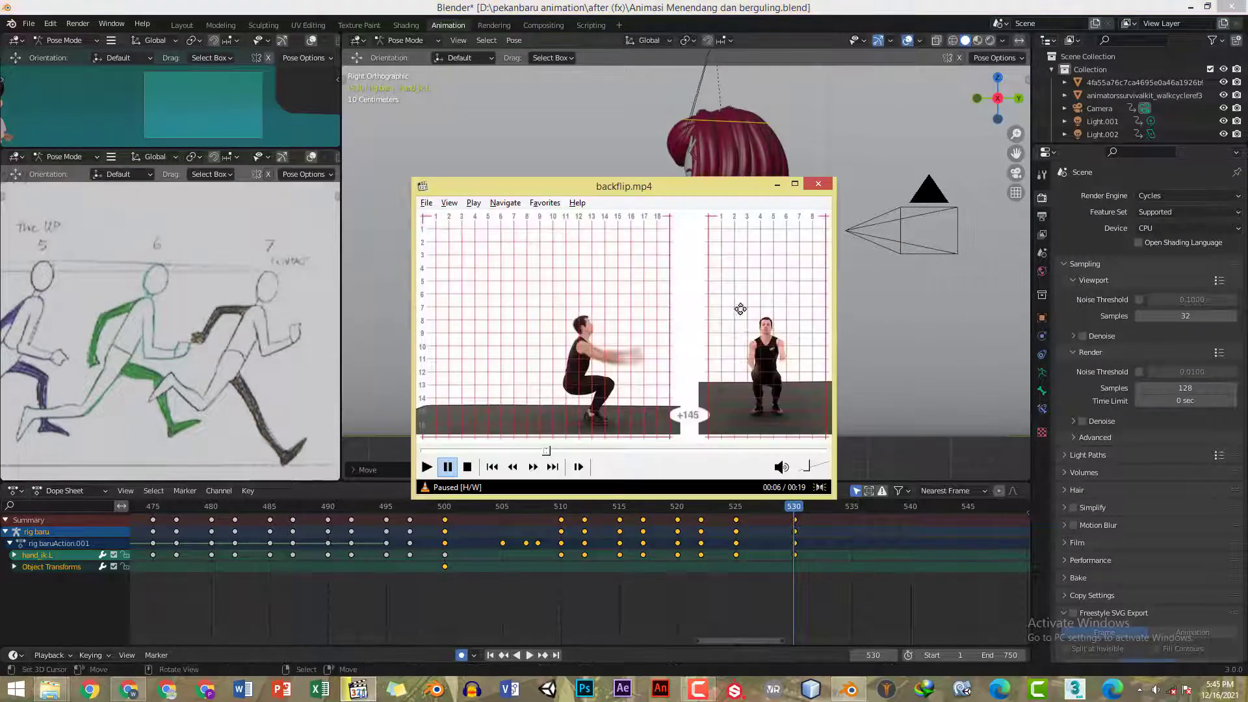
key("alt+Tab")
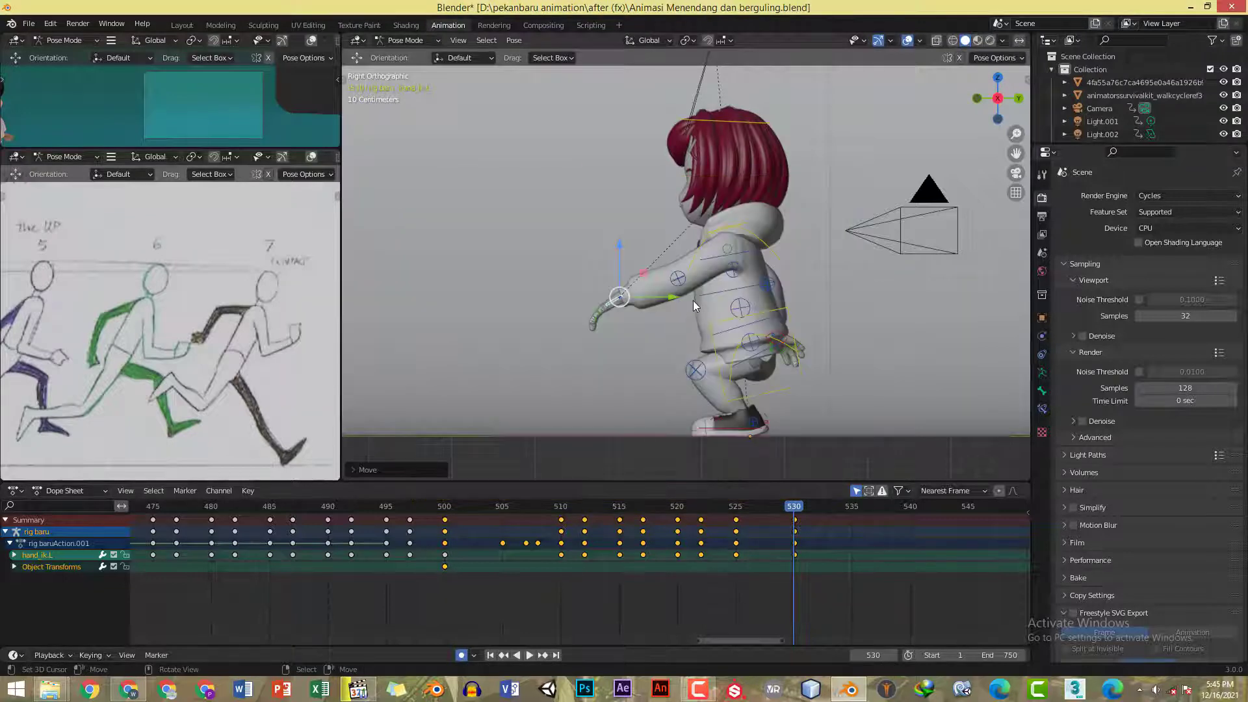
- Rotate the left hand nearly level, raise it slightly more, and check the reaching arm against the backflip.mp4 reference
key("r")
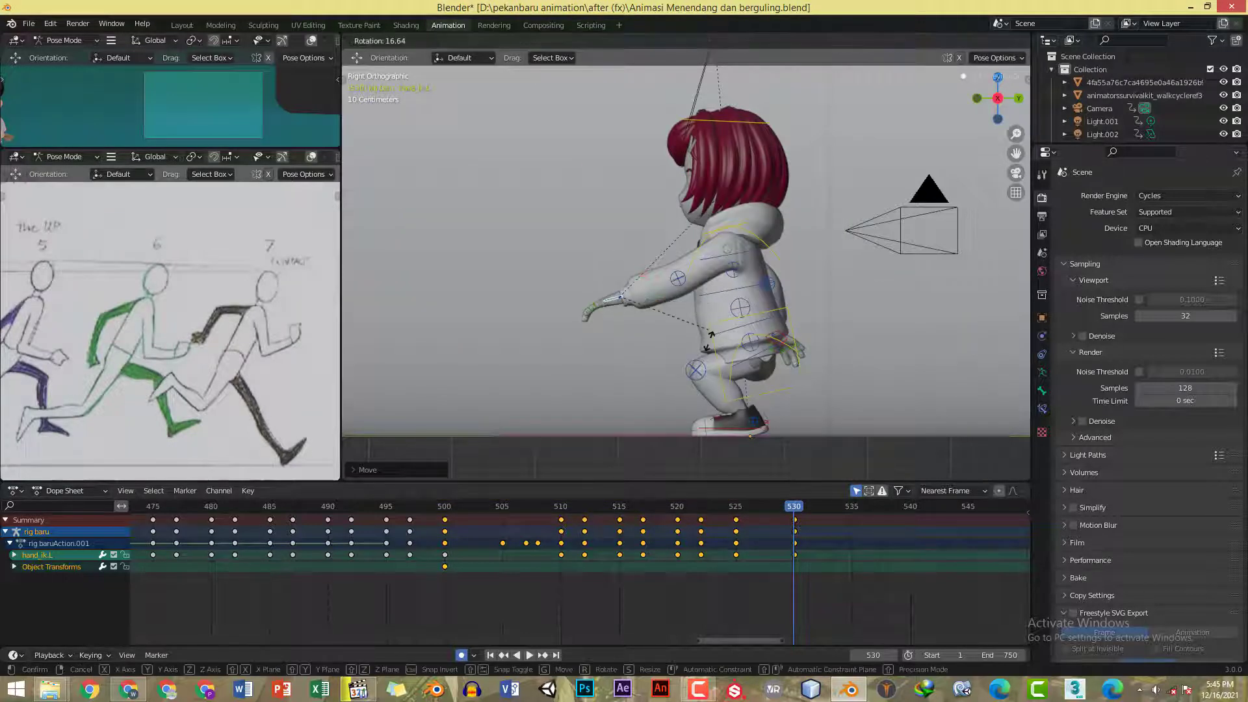
left_click(708, 357)
key("g")
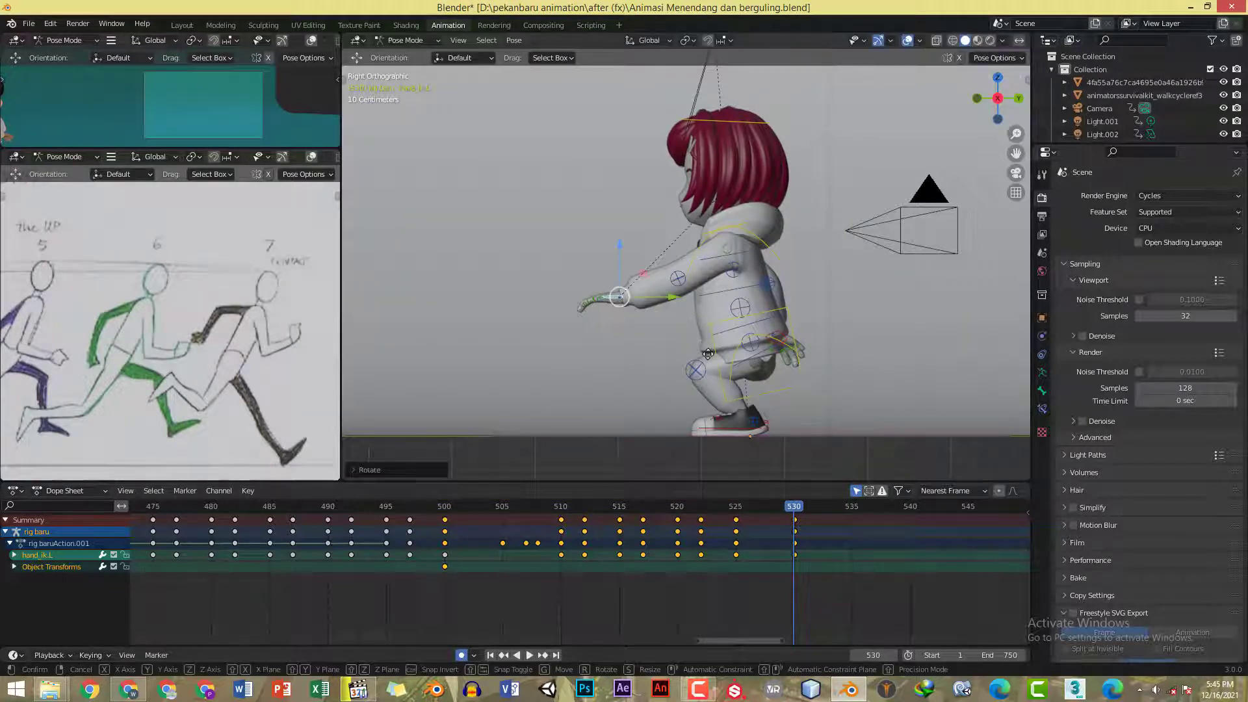
left_click(705, 338)
key("alt+Tab")
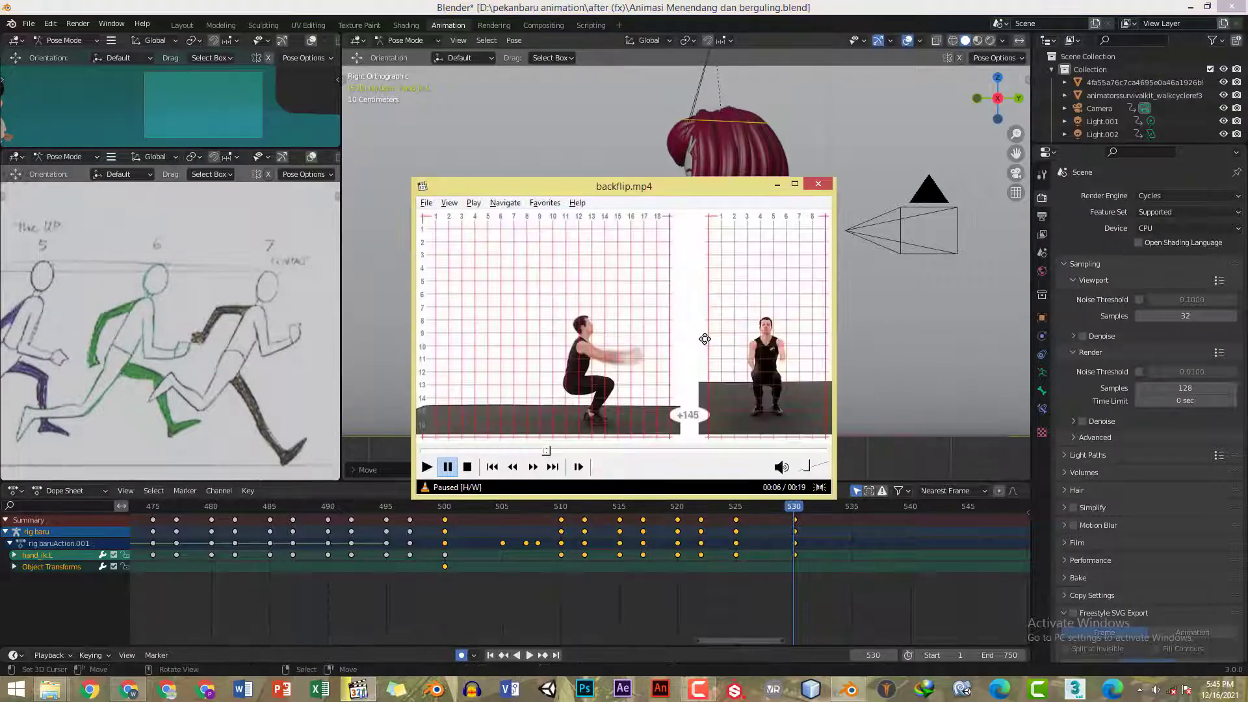
key("alt+Tab")
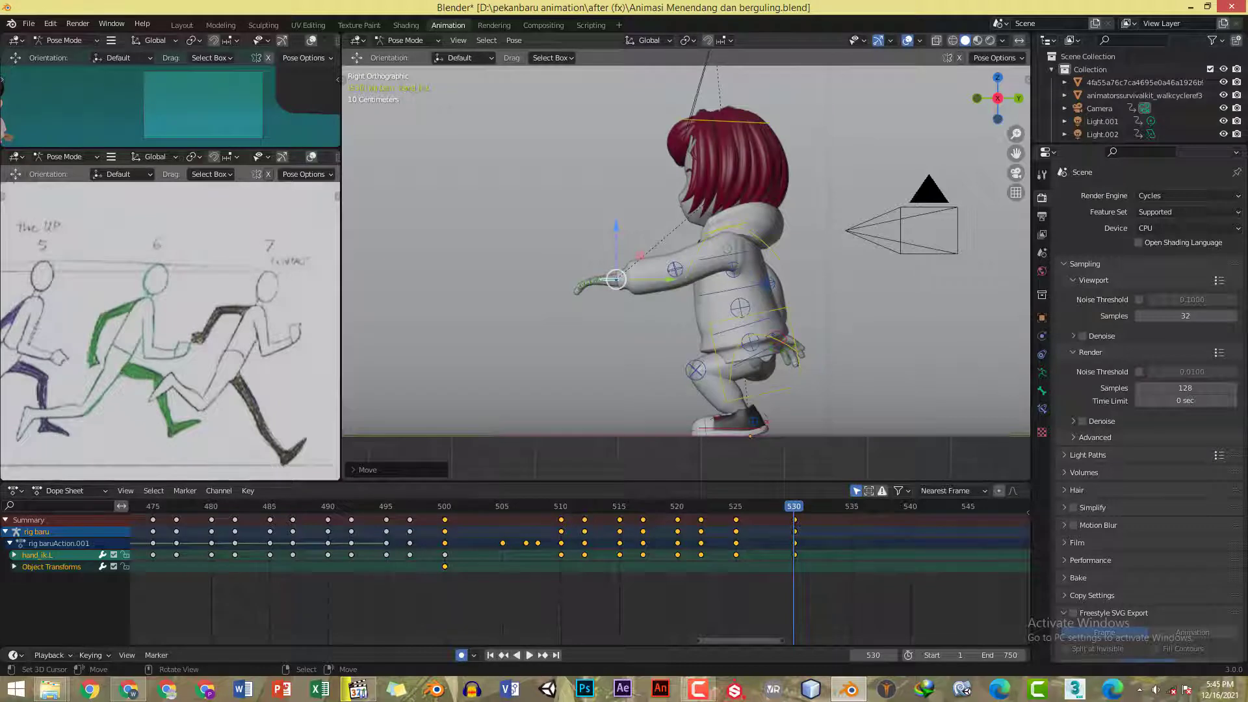
- Tilt the left hand slightly downward and paste its pose mirrored onto the right hand at frame 530
key("r")
left_click(754, 255)
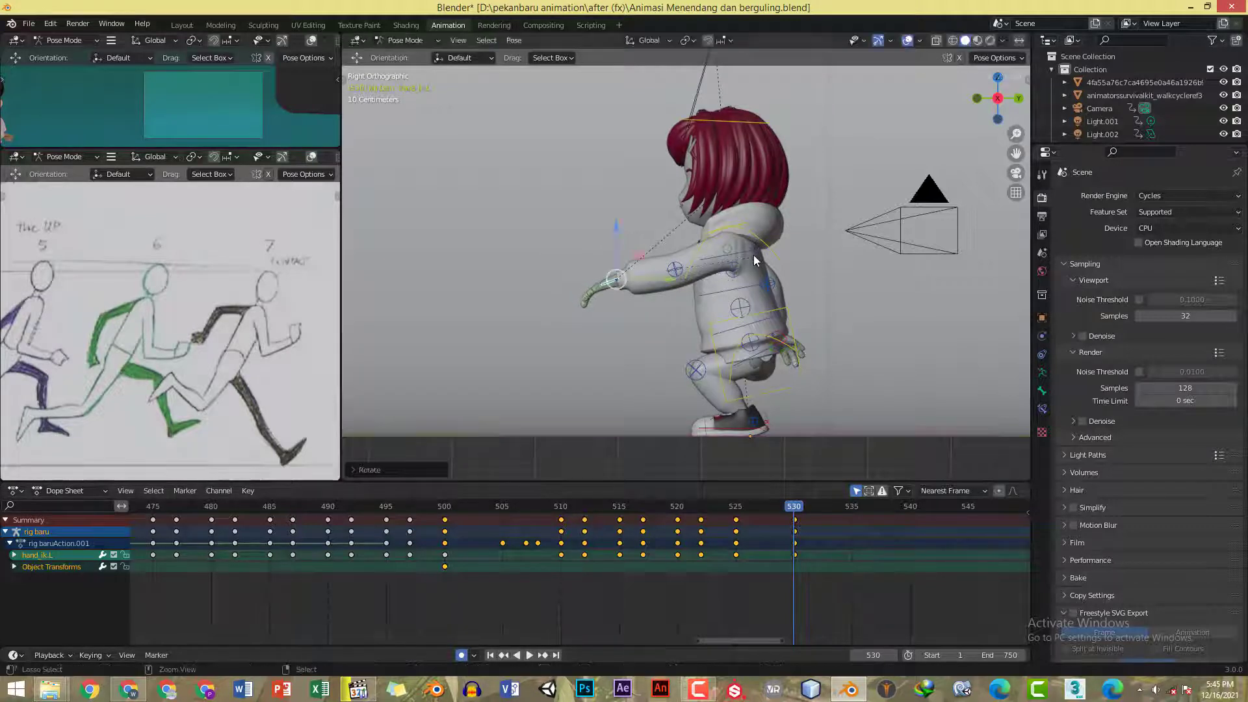
key("ctrl+c")
key("ctrl+shift+v")
middle_click_drag(751, 258, 727, 280)
key("KP_3")
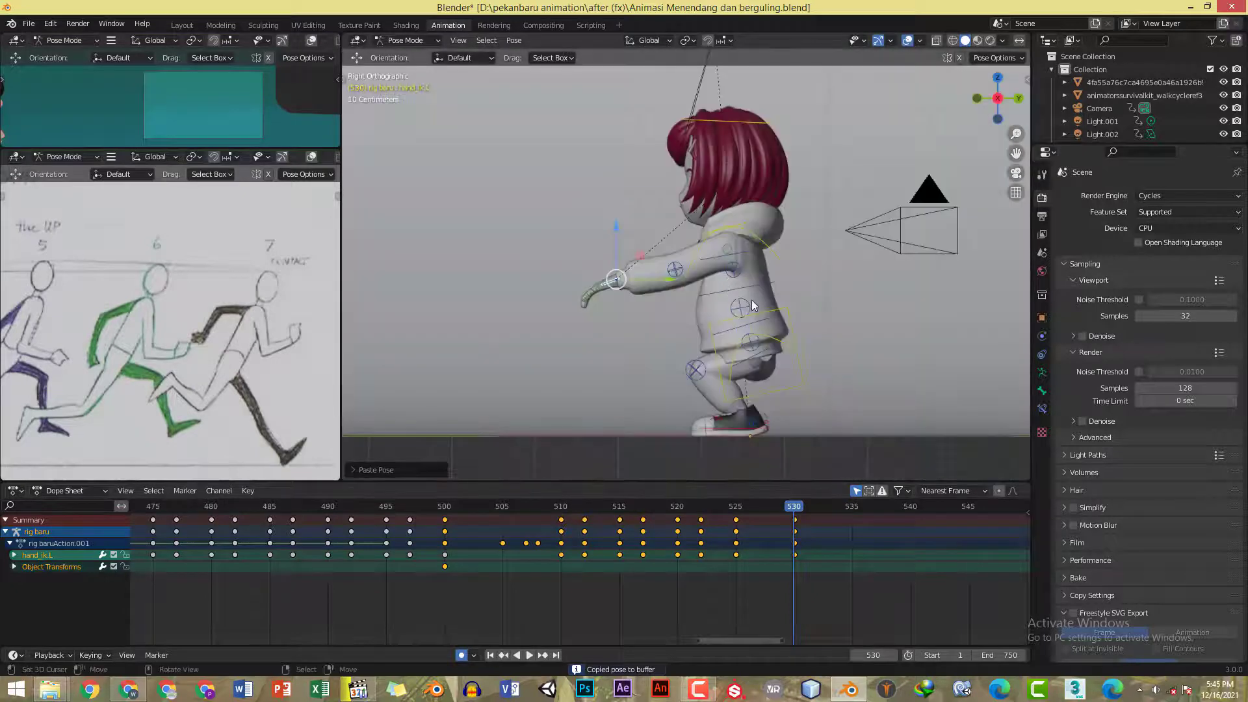
- Play the animation from frame 525 to past frame 530 to review the arms swinging forward, and return to frame 530
left_click(737, 511)
key("space")
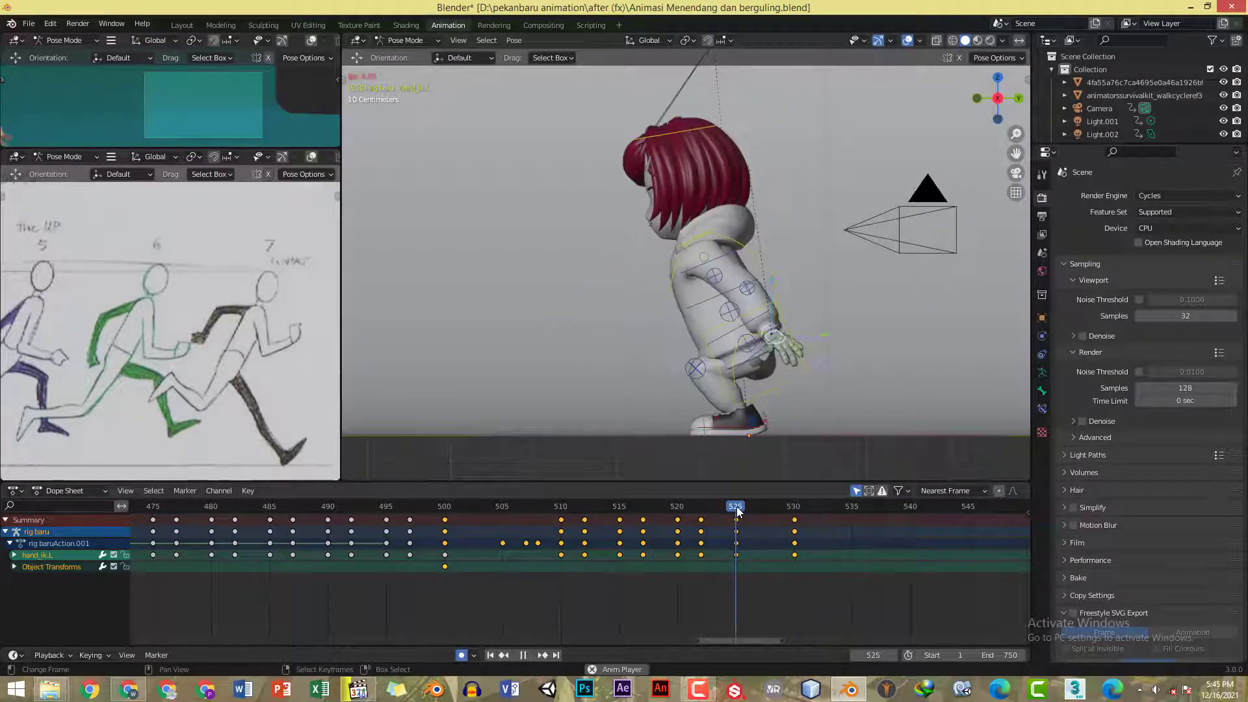
key("space")
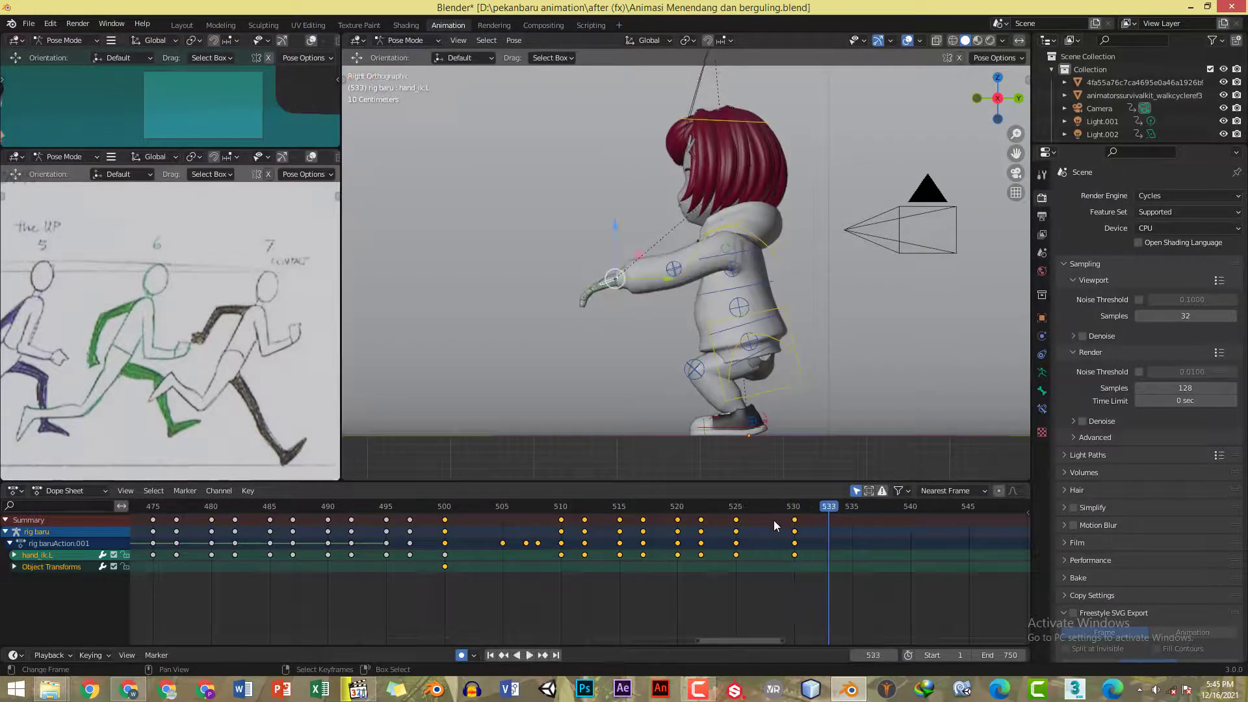
left_click(793, 513)
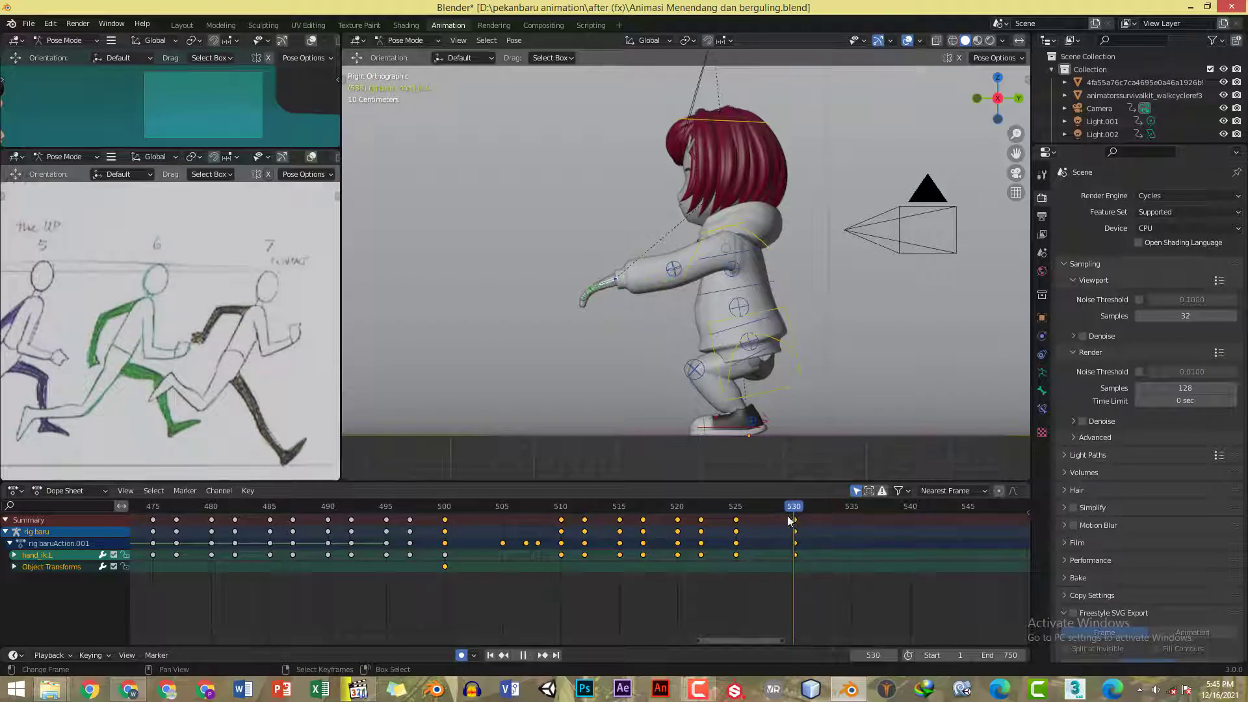
- Nudge the torso control vertically by a tiny amount at frame 530 and replay the motion from frame 525
left_click(793, 318)
left_click_drag(750, 302, 757, 306)
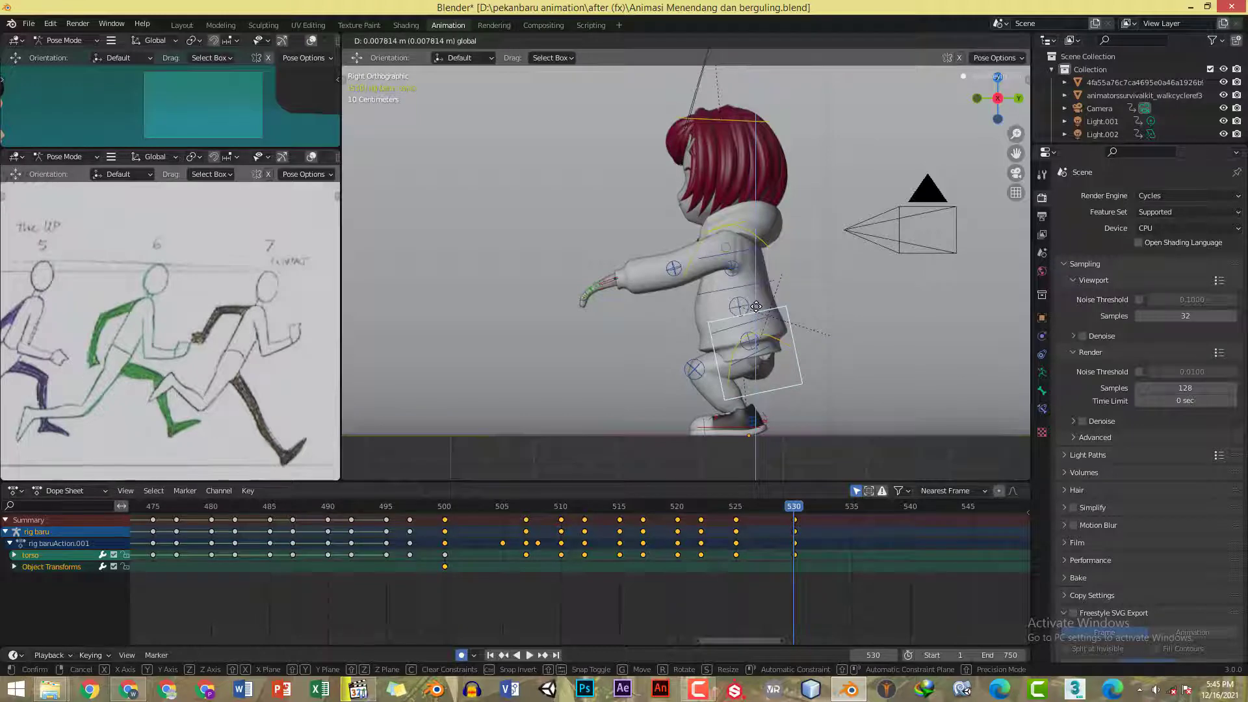
left_click_drag(756, 305, 756, 307)
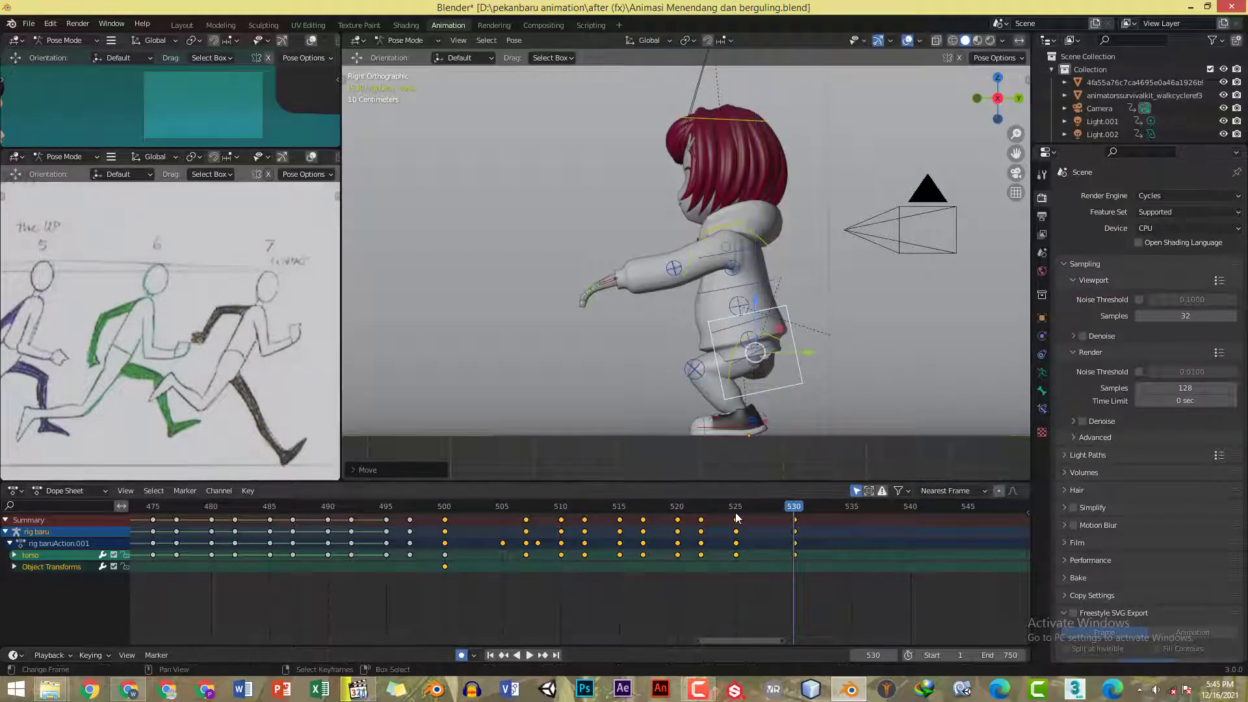
left_click(735, 512)
key("space")
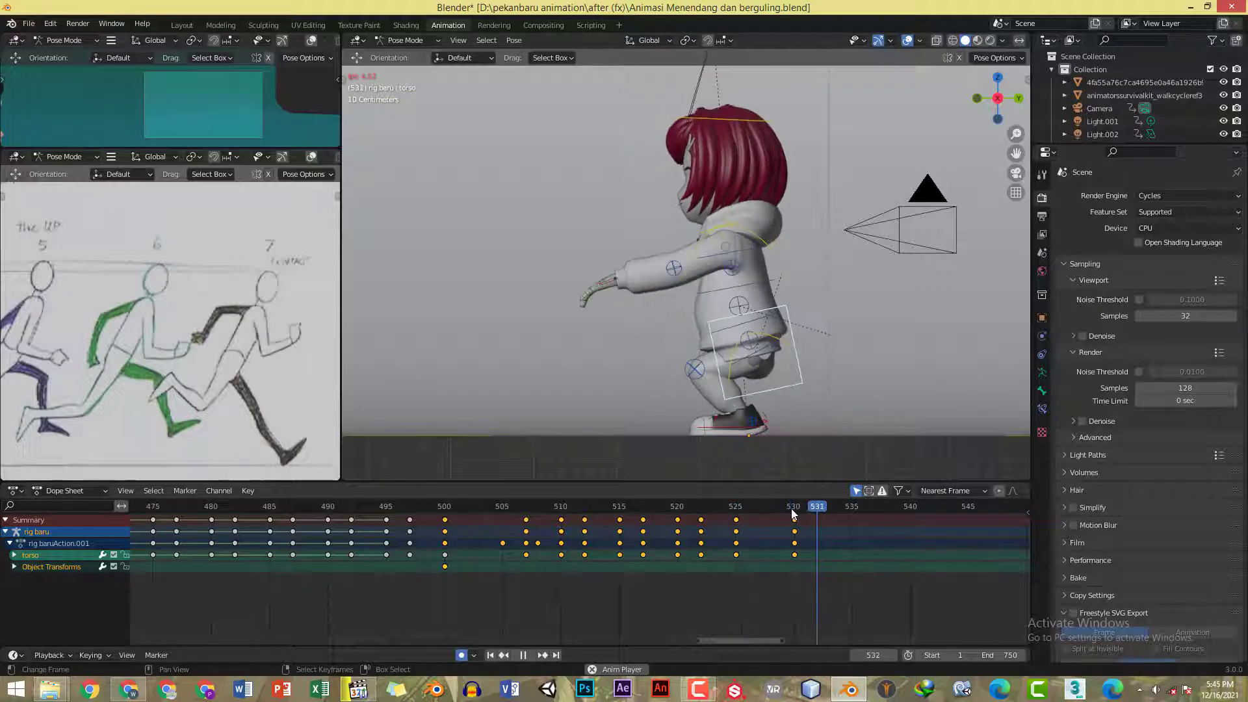
key("space")
- Raise the torso control slightly at frame 530 and replay backflip.mp4 around 00:06 to compare the crouch
scroll(829, 517, "up", 6)
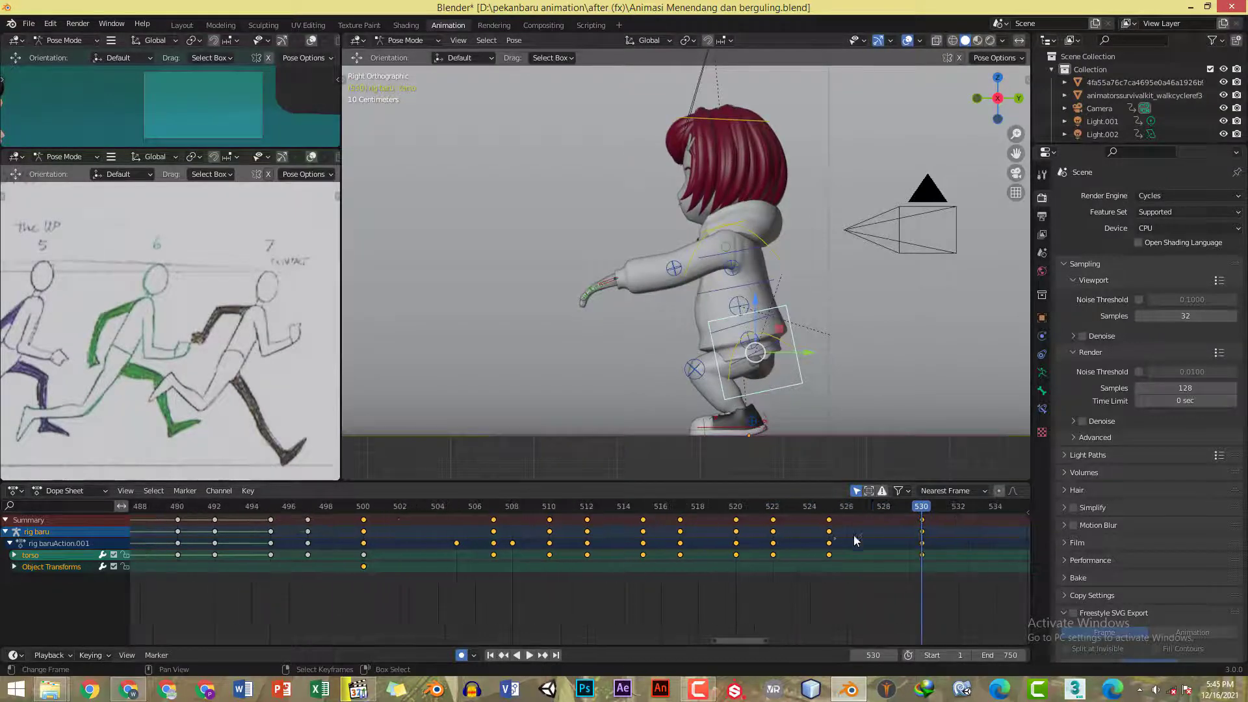
middle_click_drag(855, 535, 733, 571)
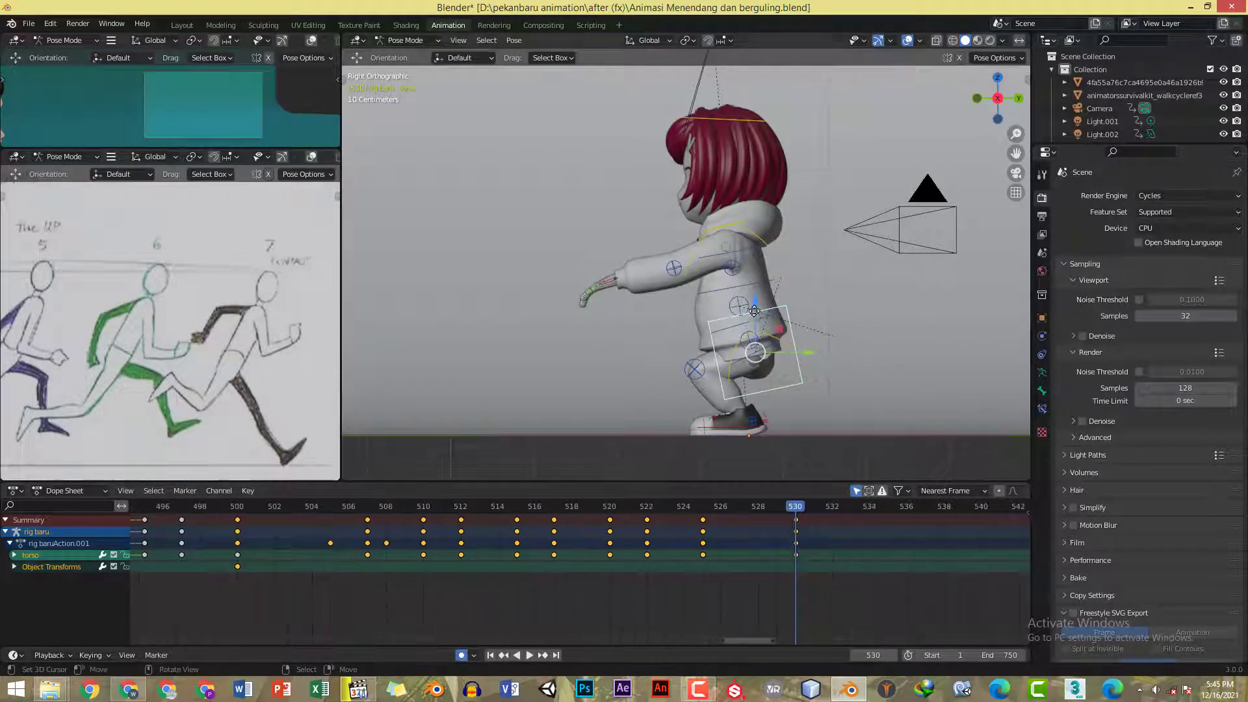
left_click_drag(754, 311, 756, 304)
key("alt+Tab")
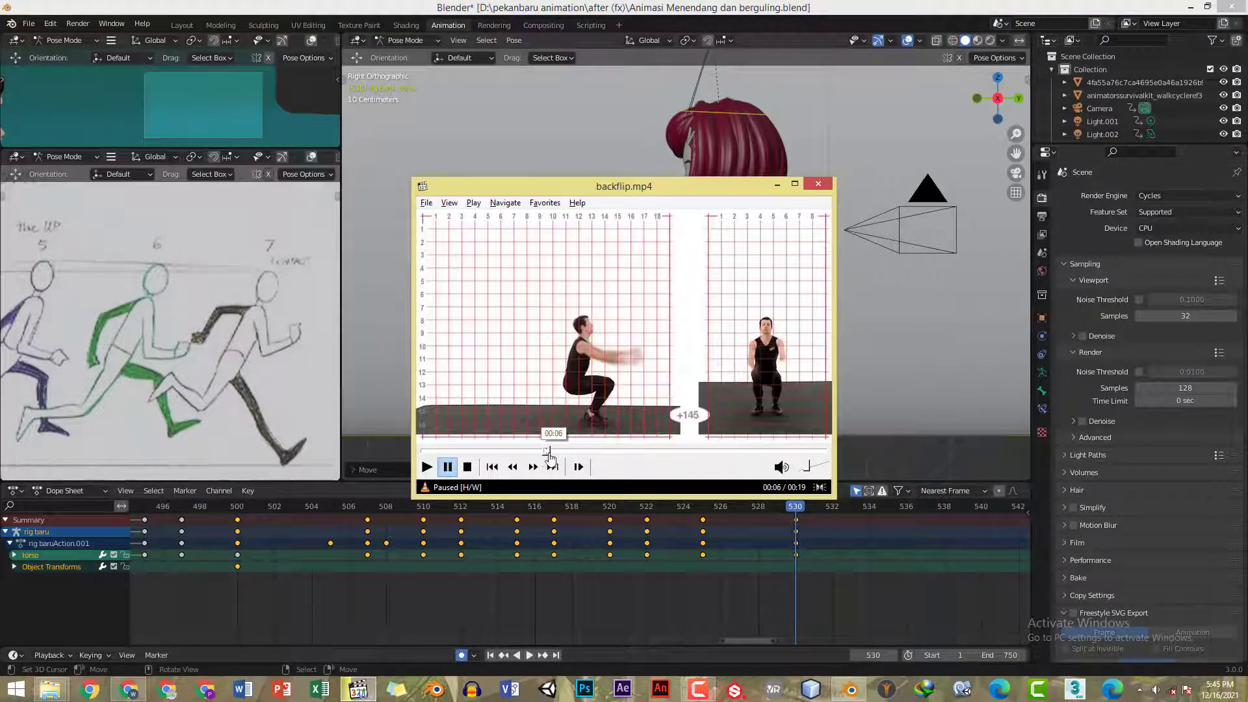
left_click(525, 451)
key("space")
key("space")
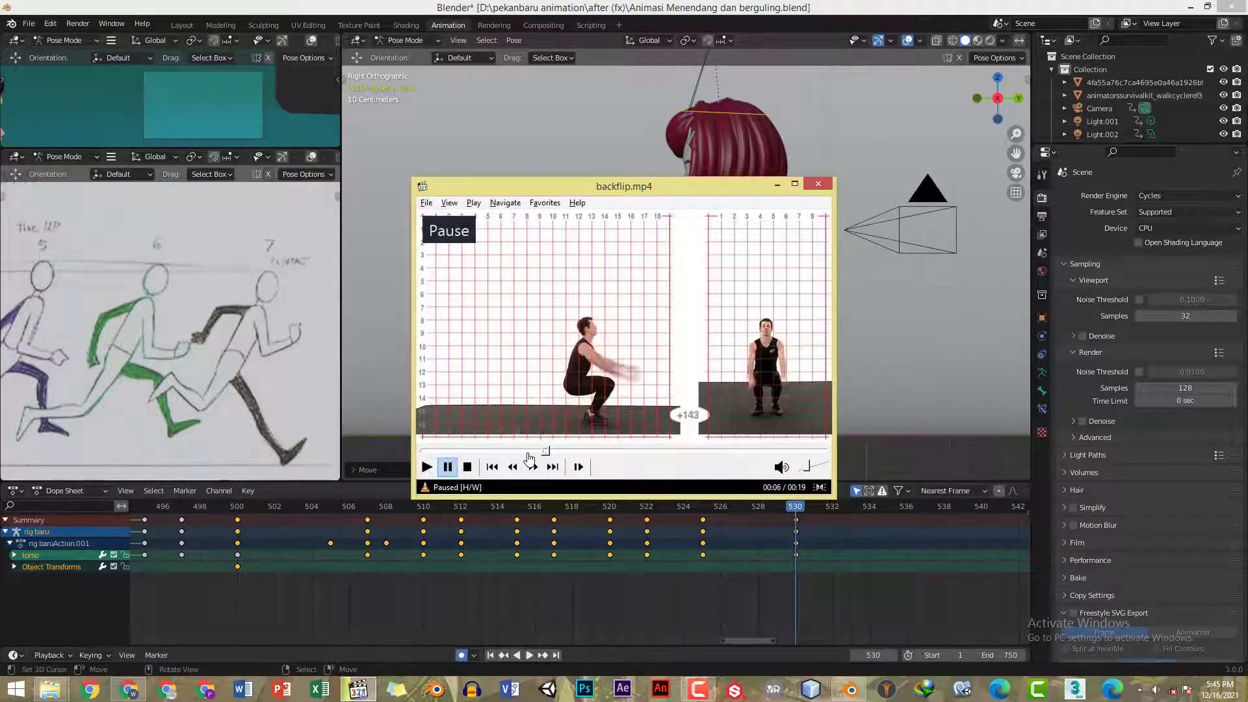
key("alt+Tab")
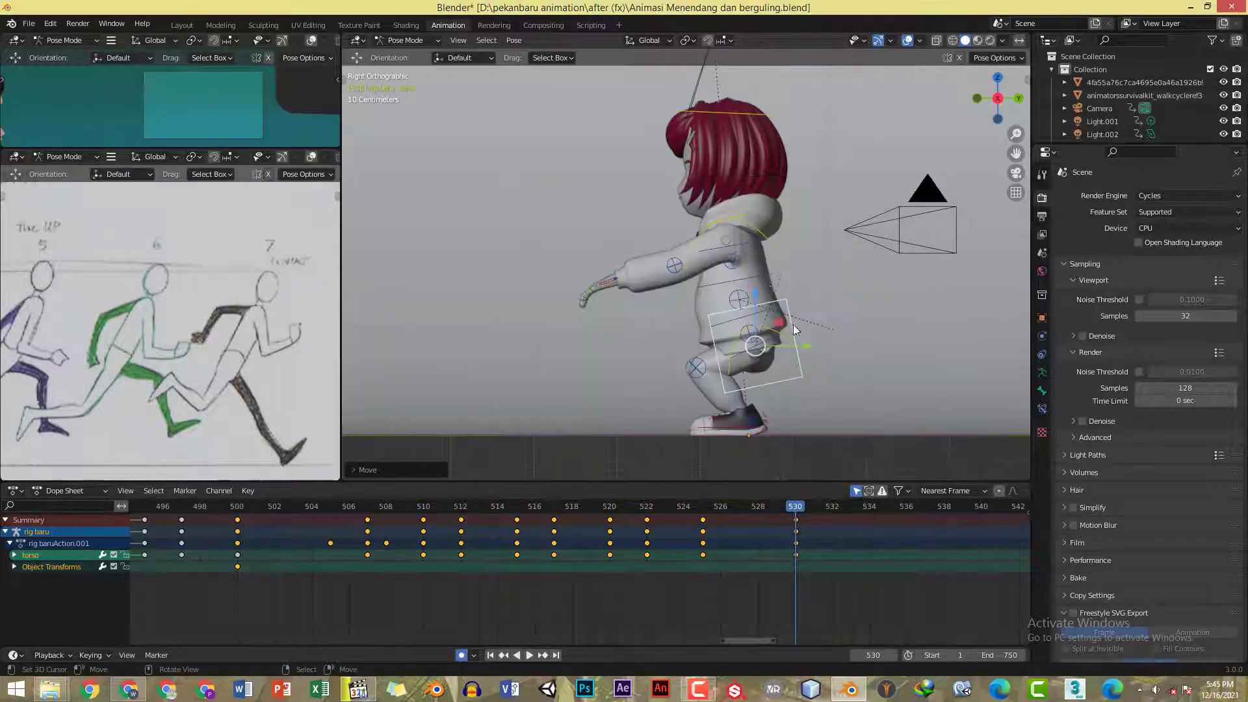
- Select the head control and rotate it slightly at frame 530 to adjust the character's gaze
middle_click_drag(765, 239, 781, 299, "shift")
left_click(778, 173)
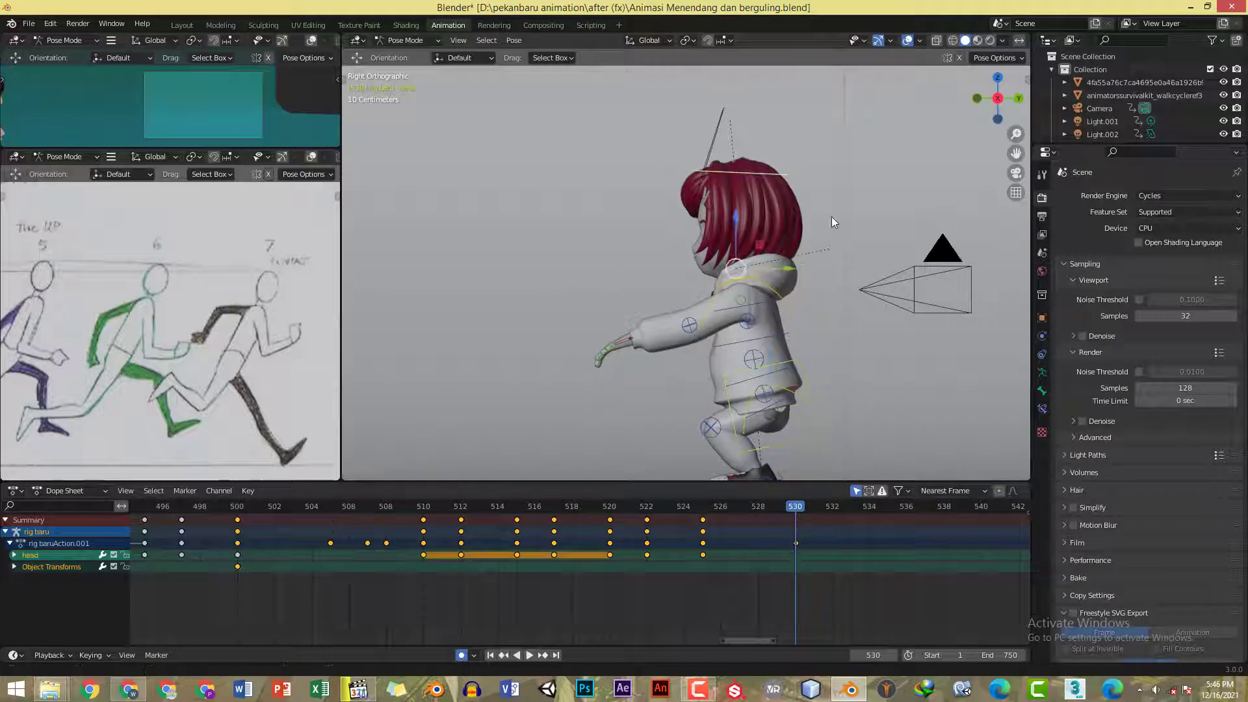
key("r")
left_click(841, 257)
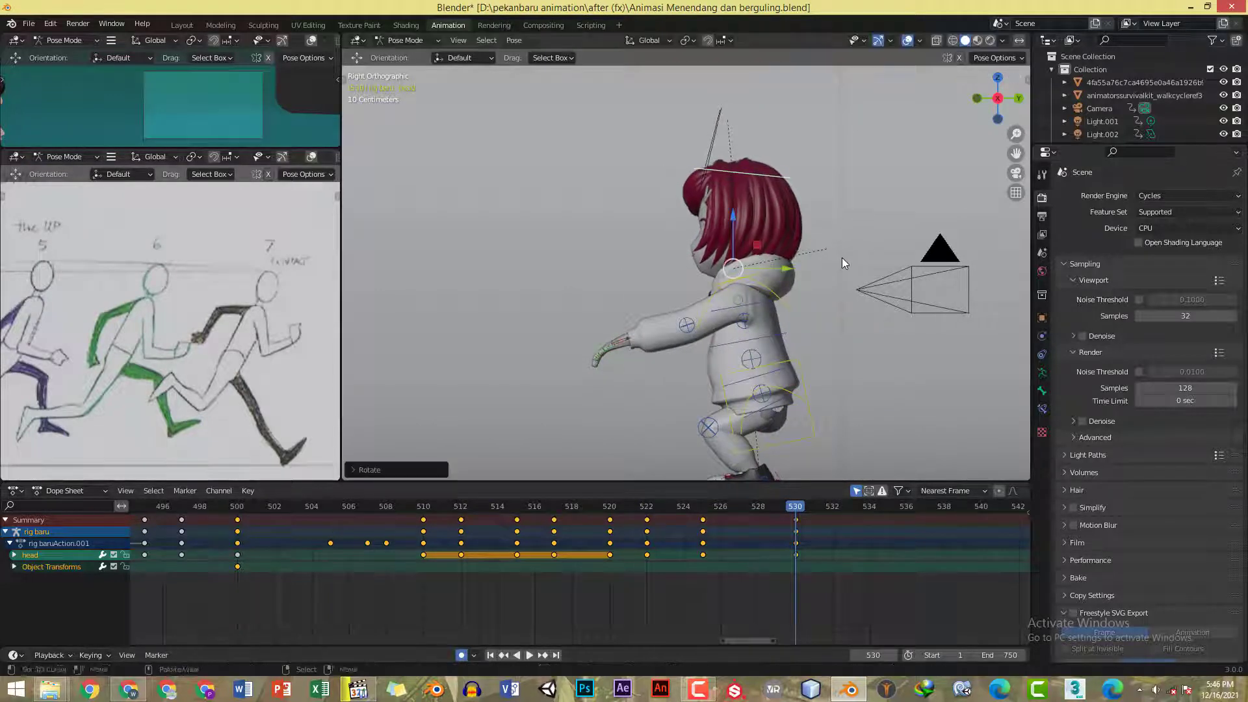
- Replay the motion from frame 525 to frame 530 to review the head and arm movement from the side
middle_click_drag(825, 309, 838, 252, "shift")
left_click(705, 507)
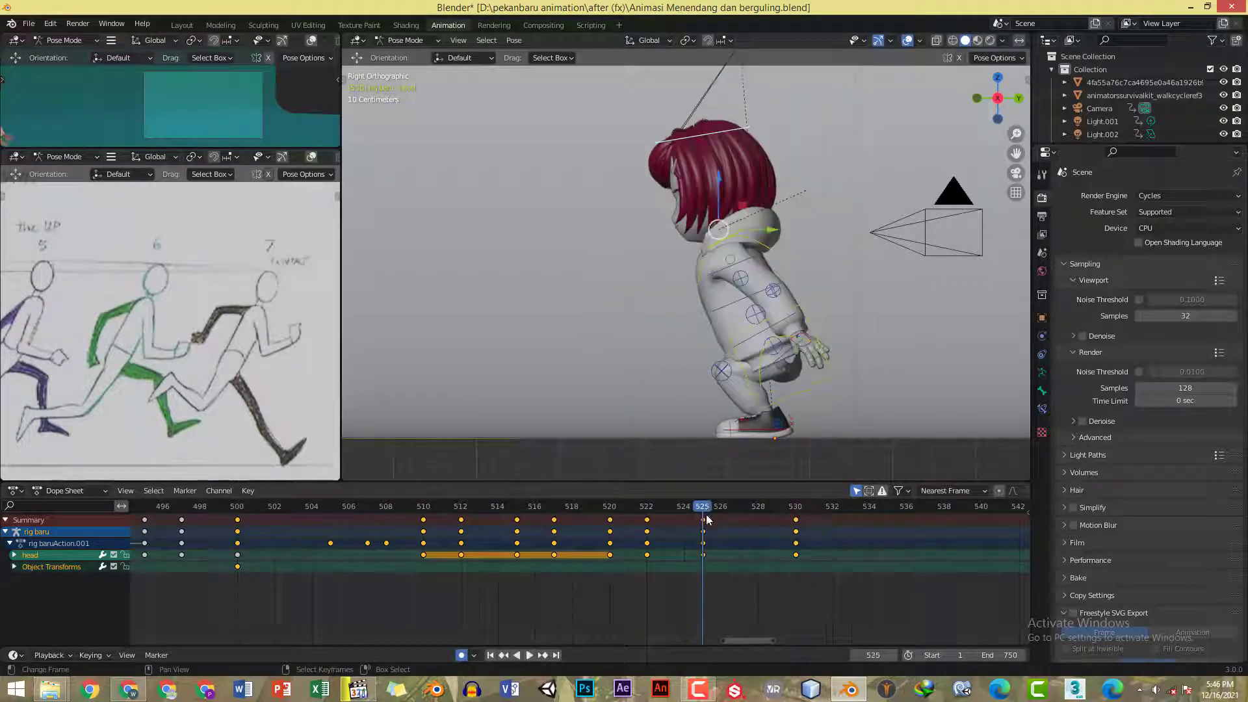
scroll(718, 542, "down", 2)
key("space")
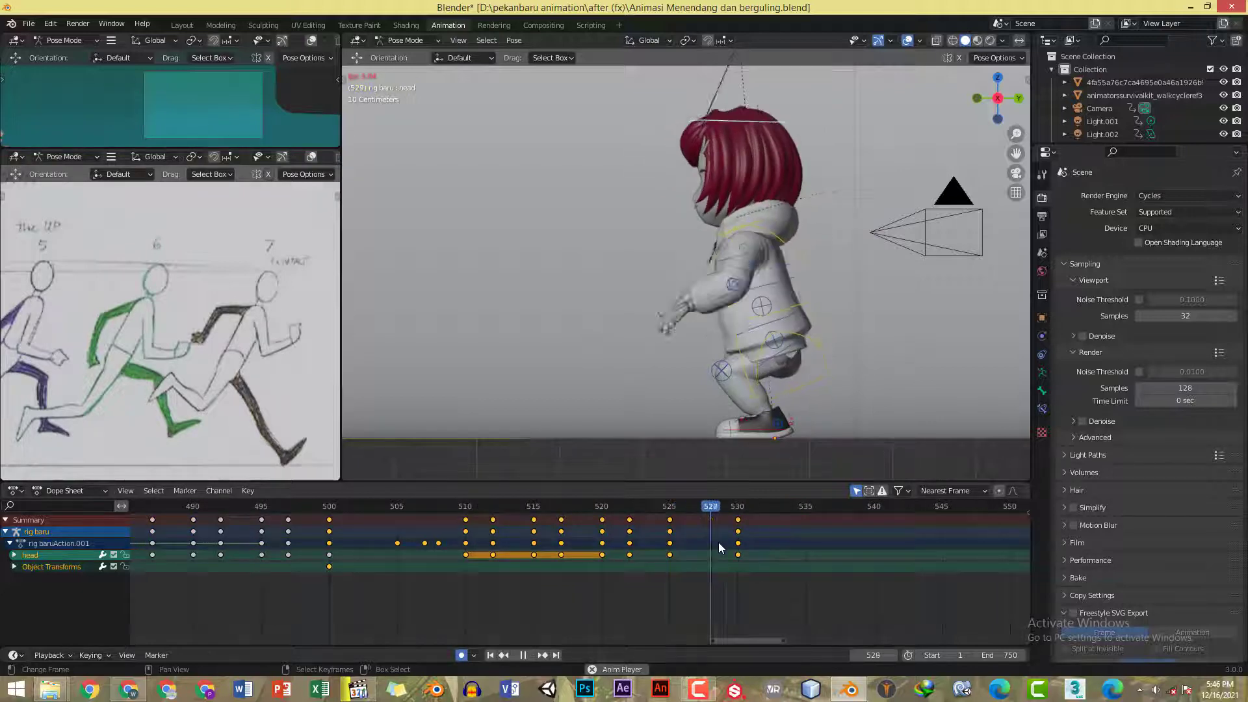
key("space")
left_click(669, 510)
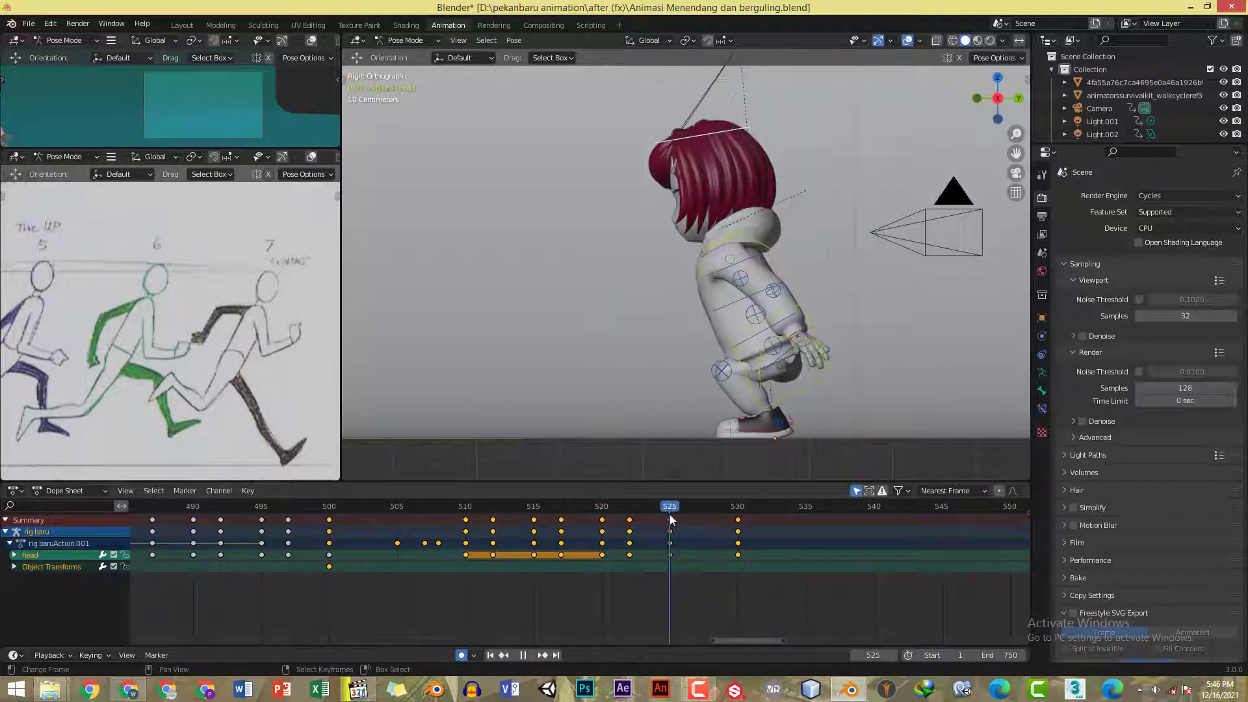
key("space")
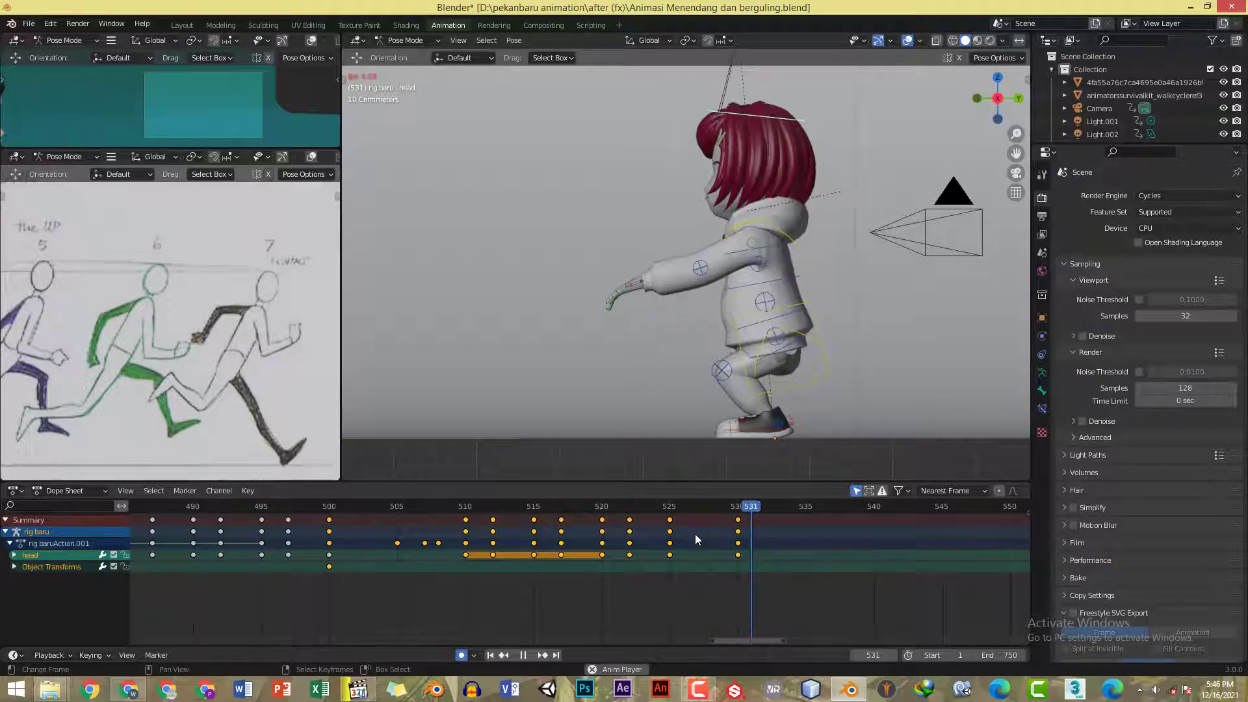
key("space")
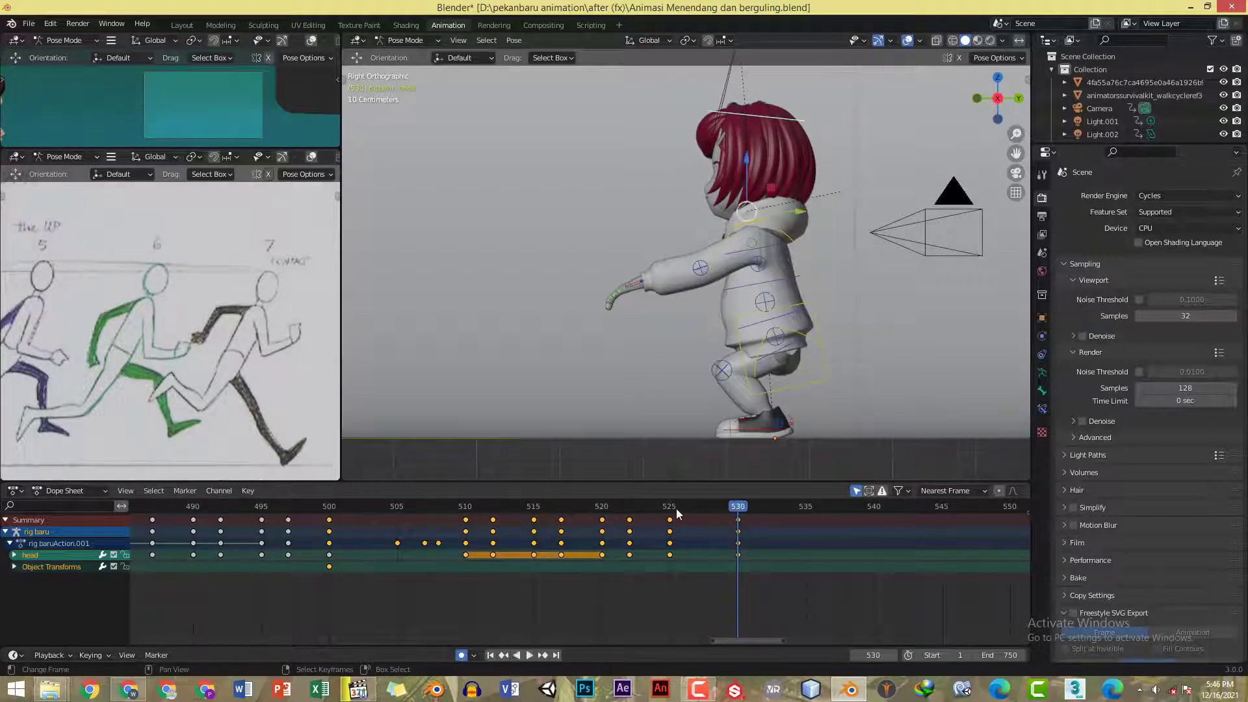
left_click(670, 511)
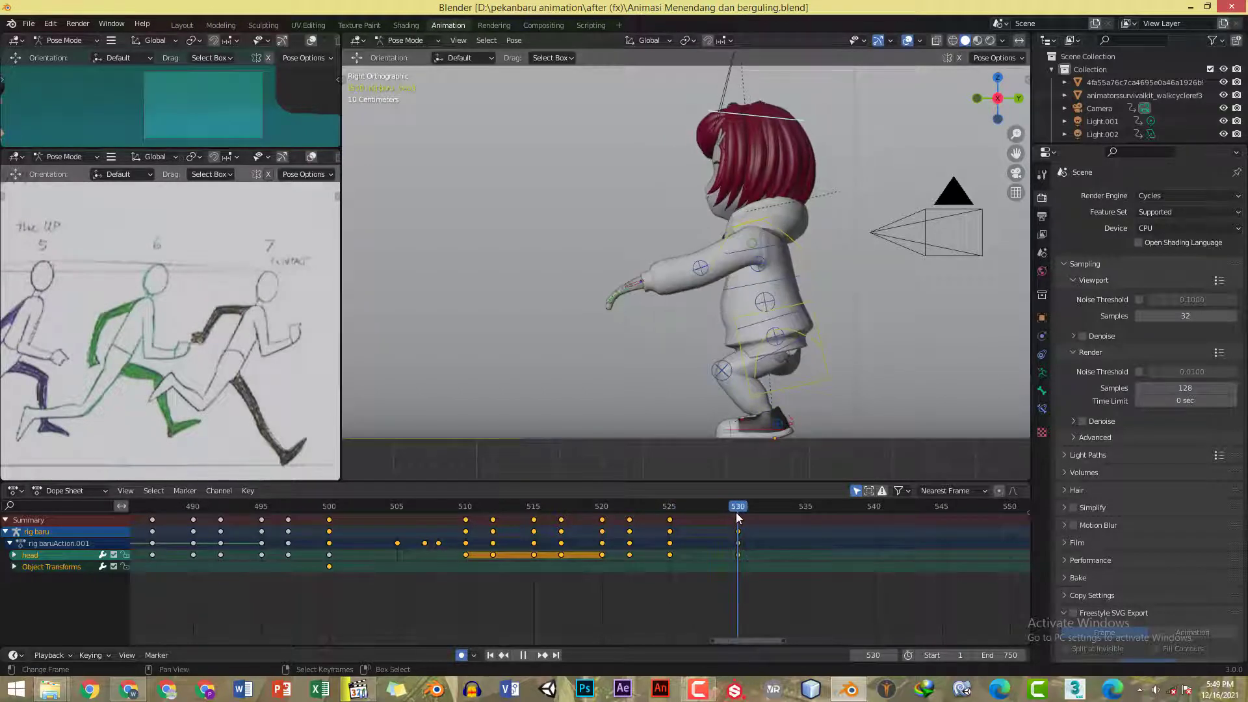
key("space")
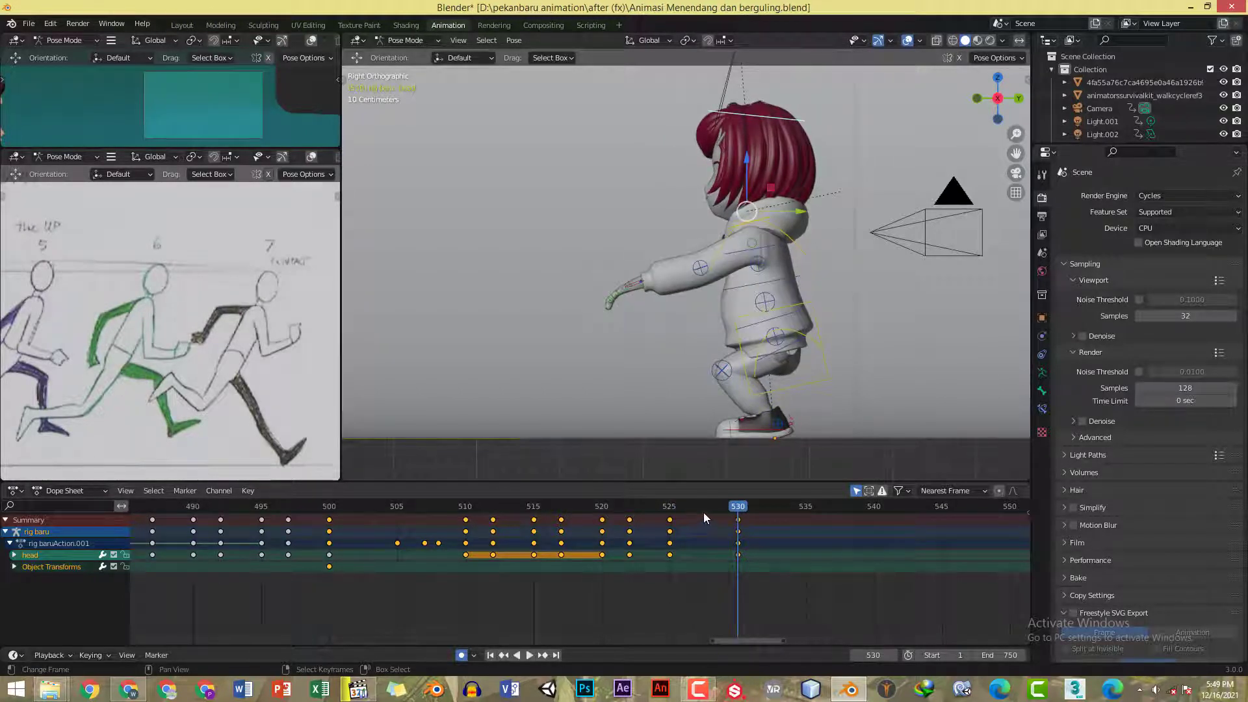
- Switch to backflip.mp4 and replay it from 00:05 to 00:06 to study the arm swing and crouch, and return to Blender
key("alt+Tab")
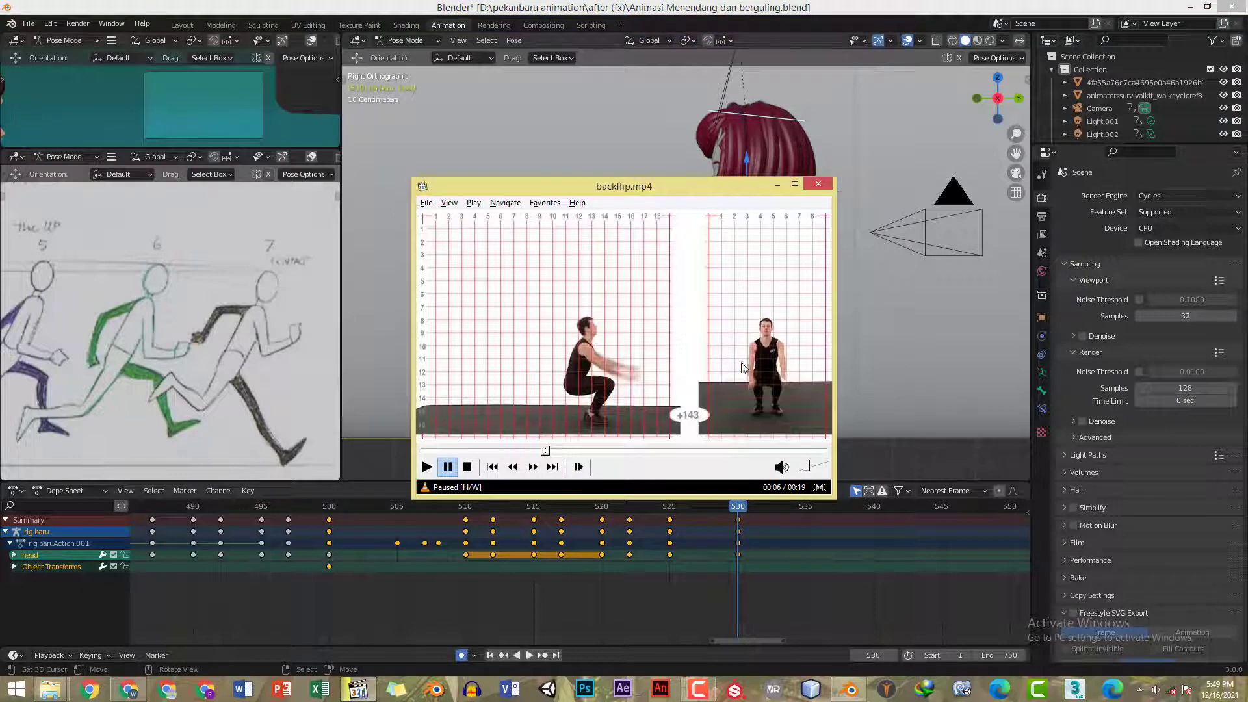
left_click(534, 451)
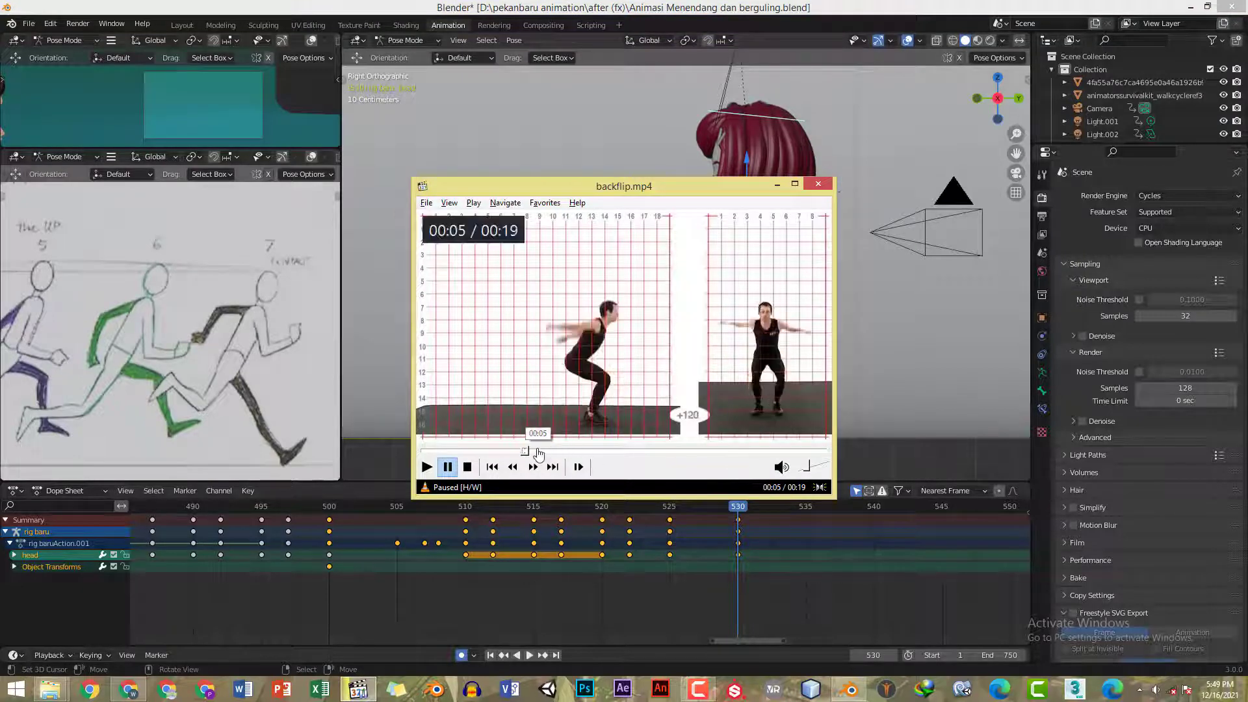
left_click(689, 361)
left_click(737, 316)
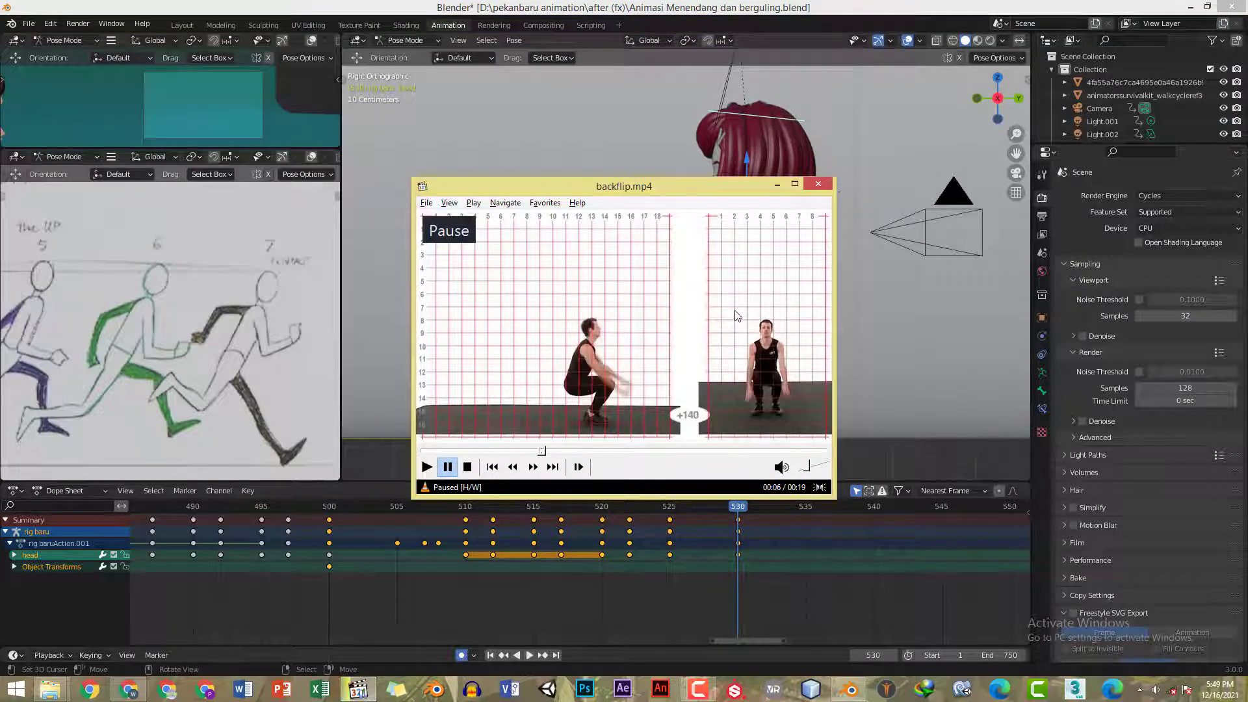
left_click(738, 316)
left_click(737, 316)
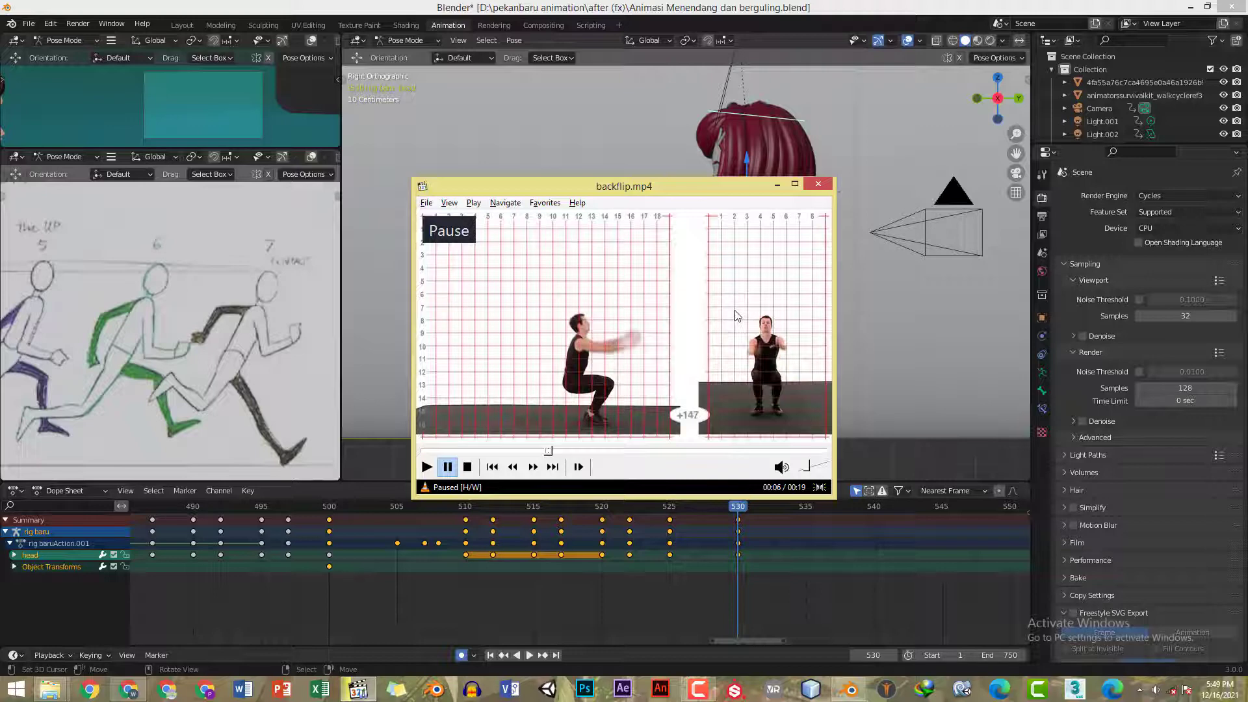
left_click(795, 5)
key("alt+Tab")
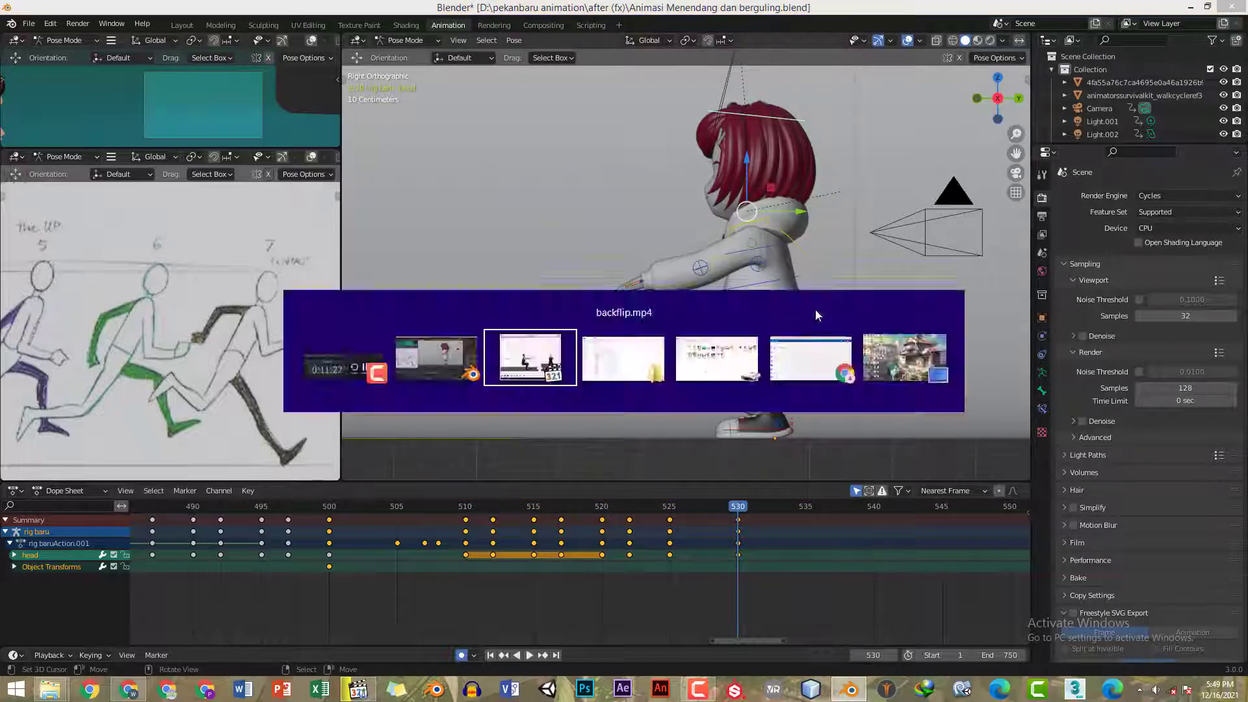
key("alt+Tab")
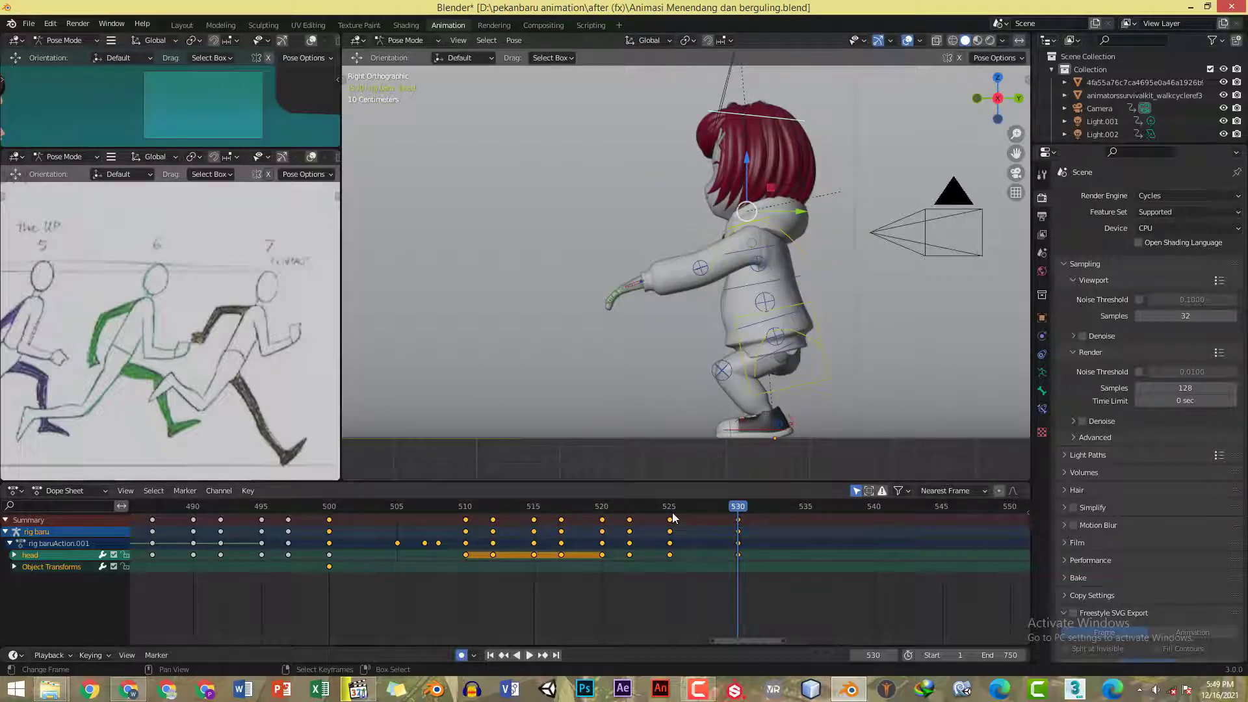
- At frame 527, lower the torso control slightly along the Z axis and replay the motion from frame 525
left_click_drag(672, 512, 695, 512)
left_click(809, 304)
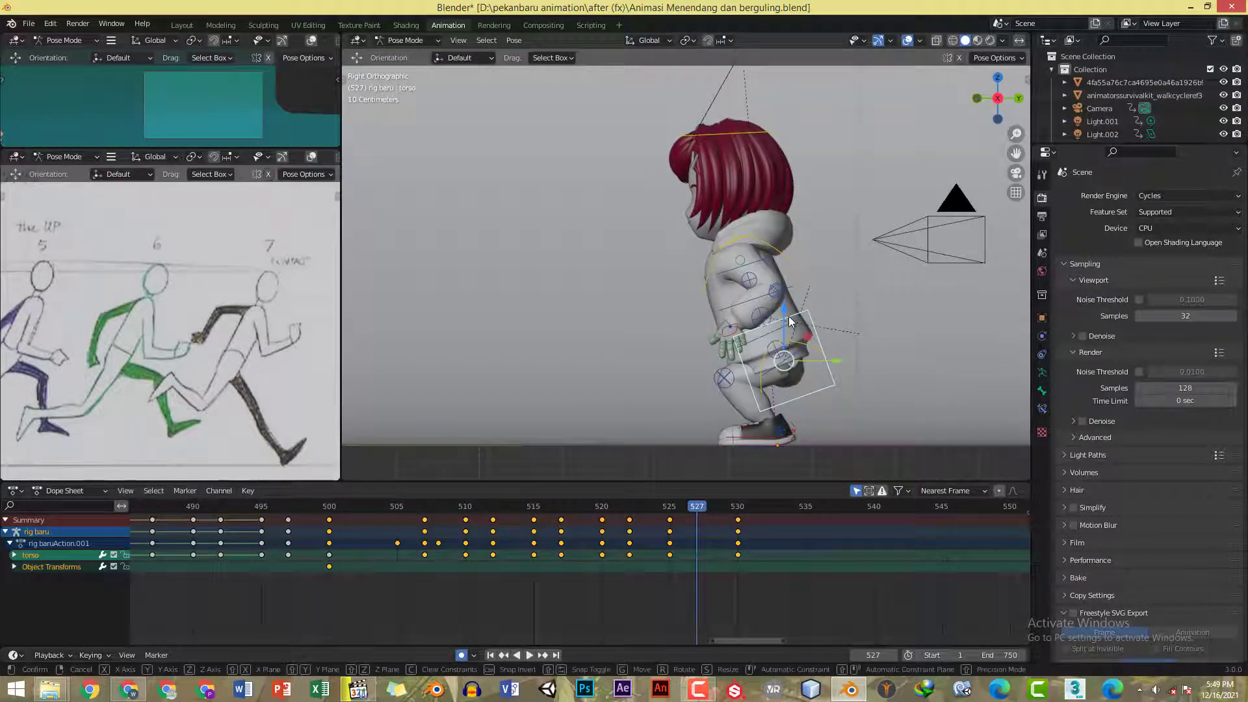
key("g")
key("z")
left_click(819, 320)
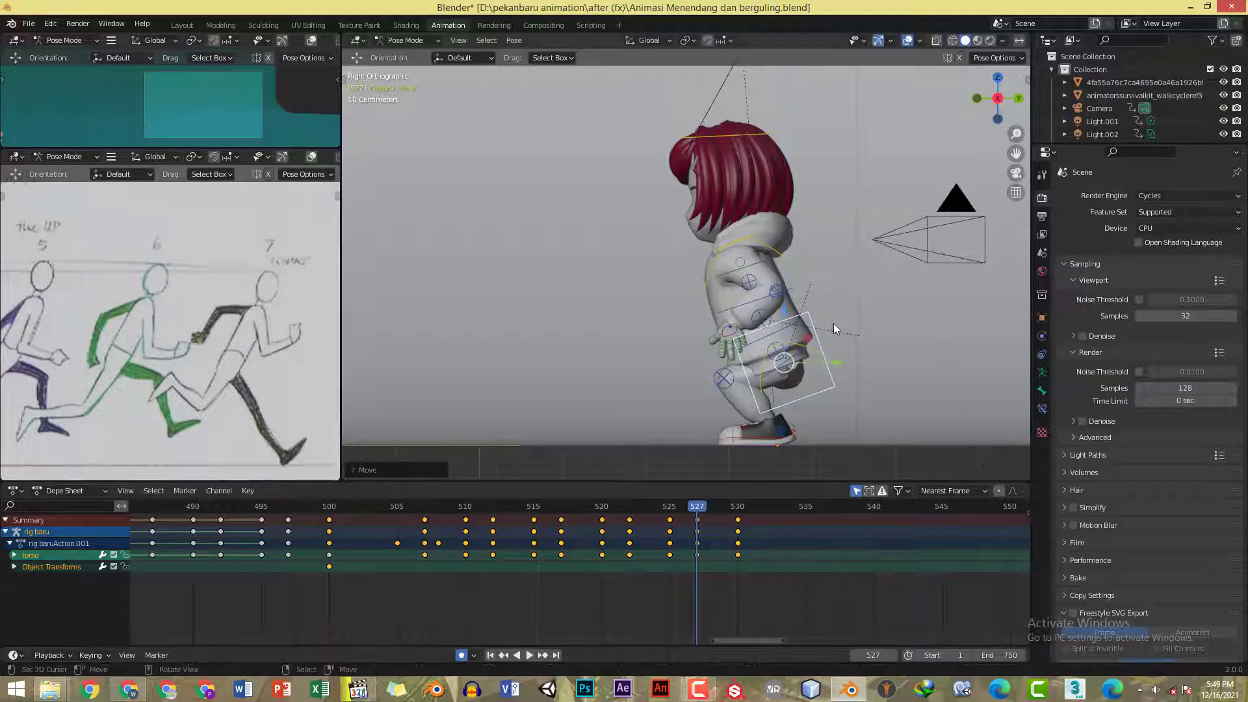
left_click(672, 507)
key("space")
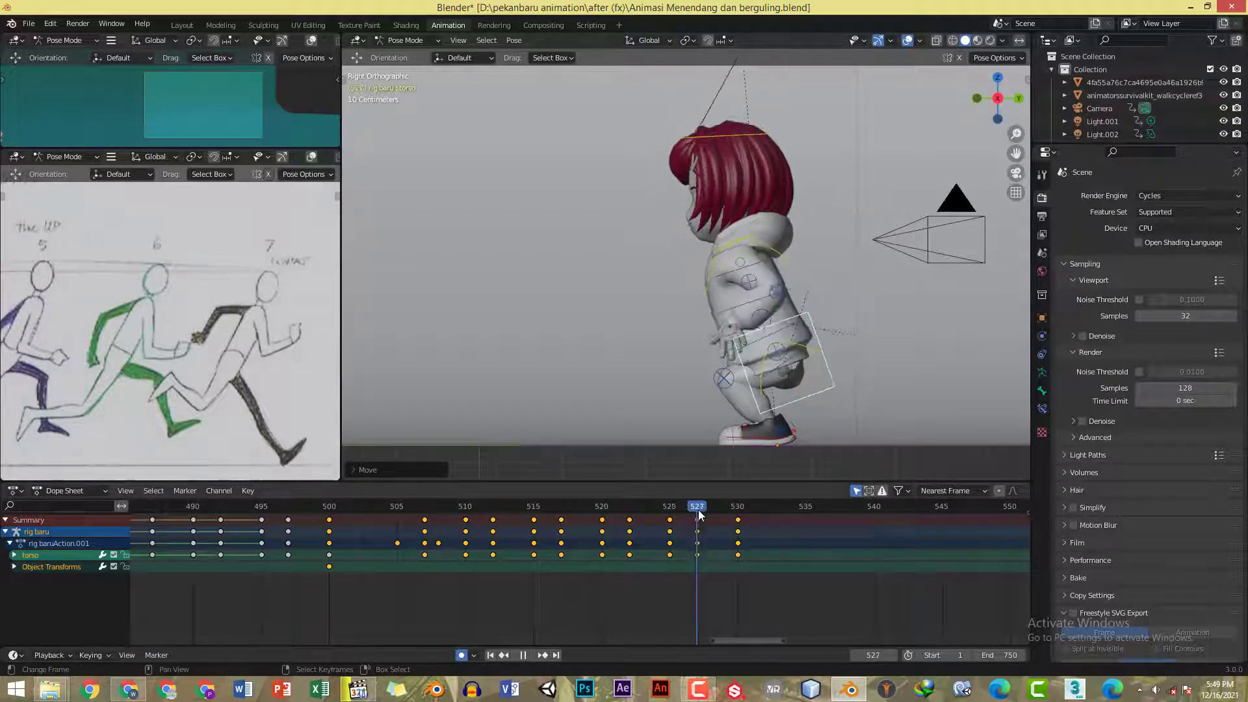
key("space")
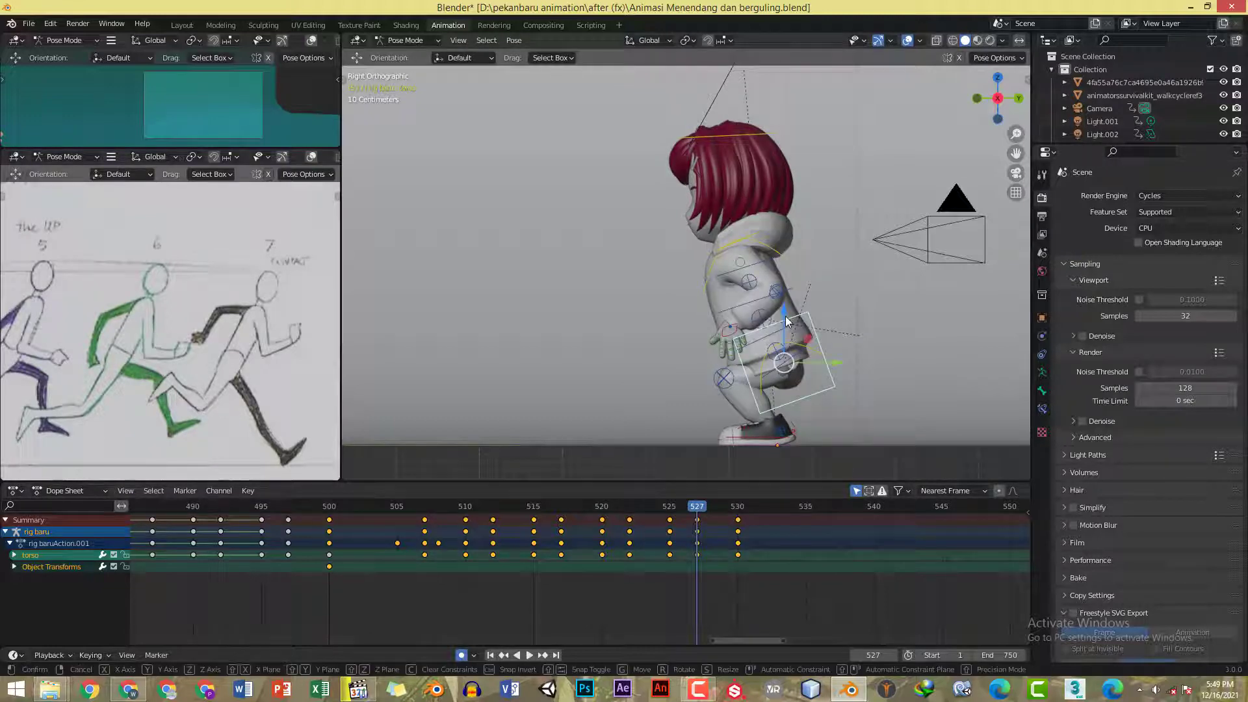
- Lower the torso control a little further at frame 527 and check the crouch between frames 525 and 530
left_click_drag(788, 323, 785, 319)
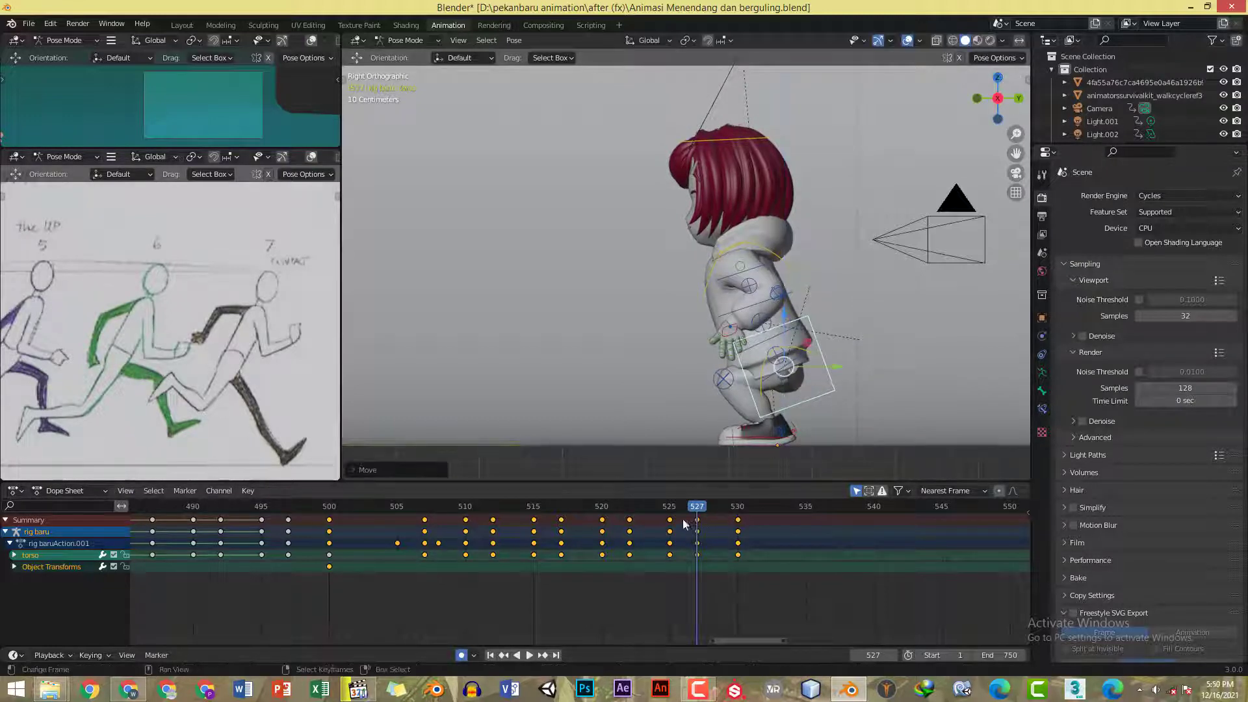
left_click(672, 507)
key("space")
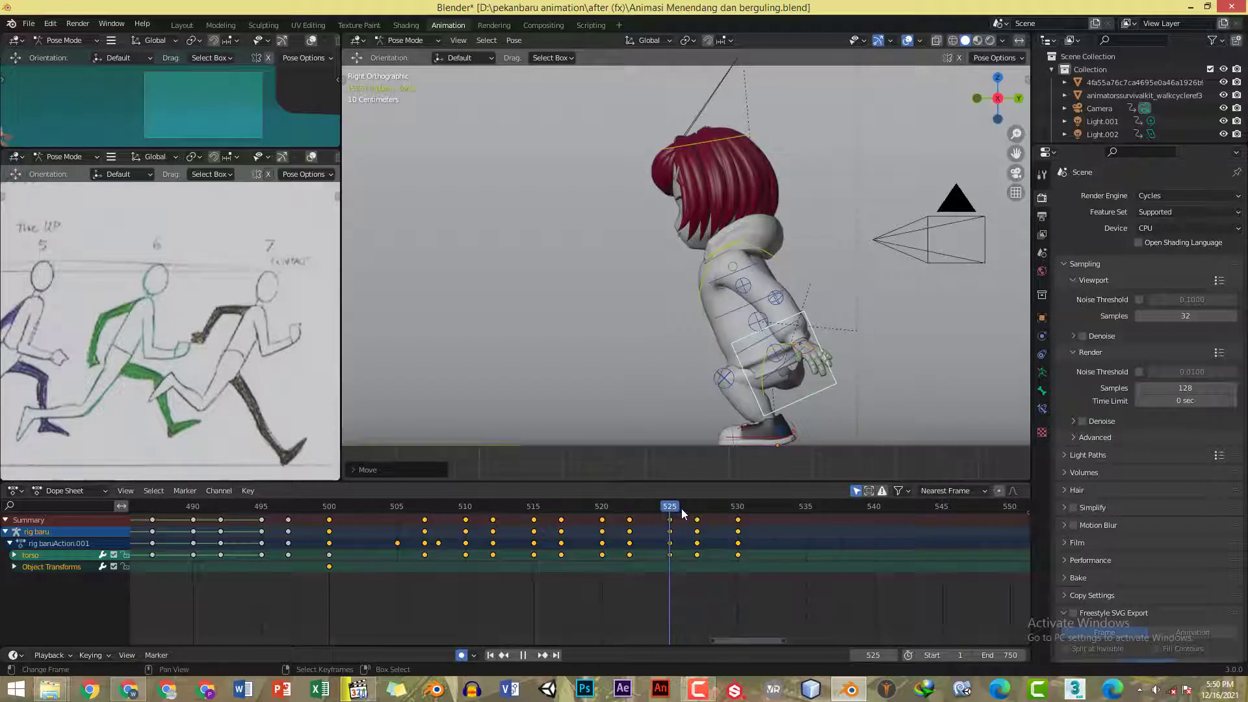
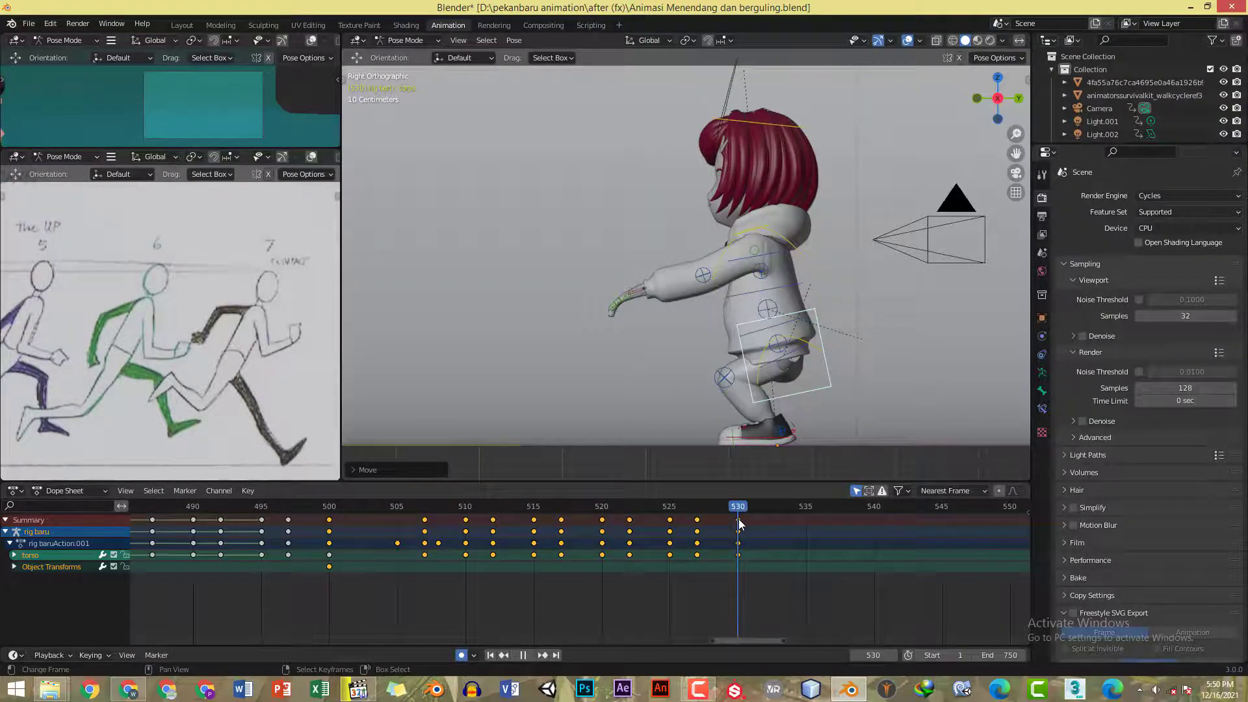
left_click_drag(739, 519, 738, 519)
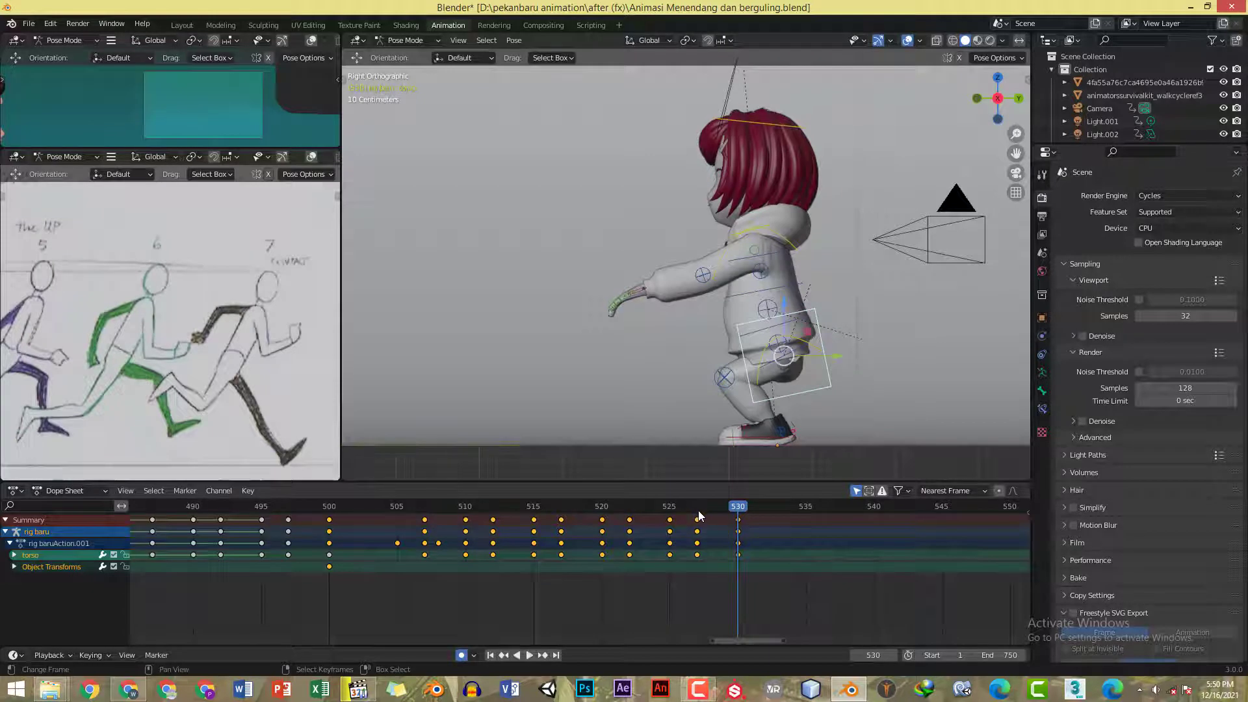
- At frame 527, rotate the left hand control about 40 degrees in front view and move it about 0.27 m outward and 0.41 m down
left_click(698, 509)
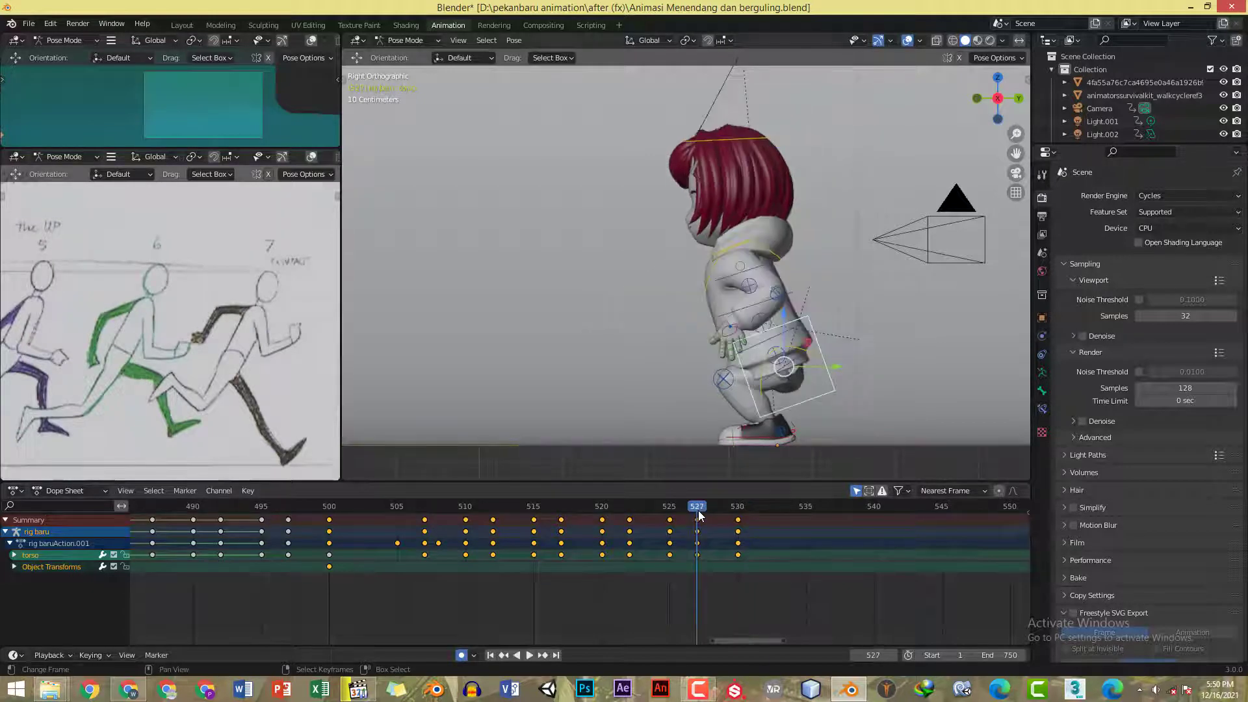
left_click(734, 332)
key("KP_1")
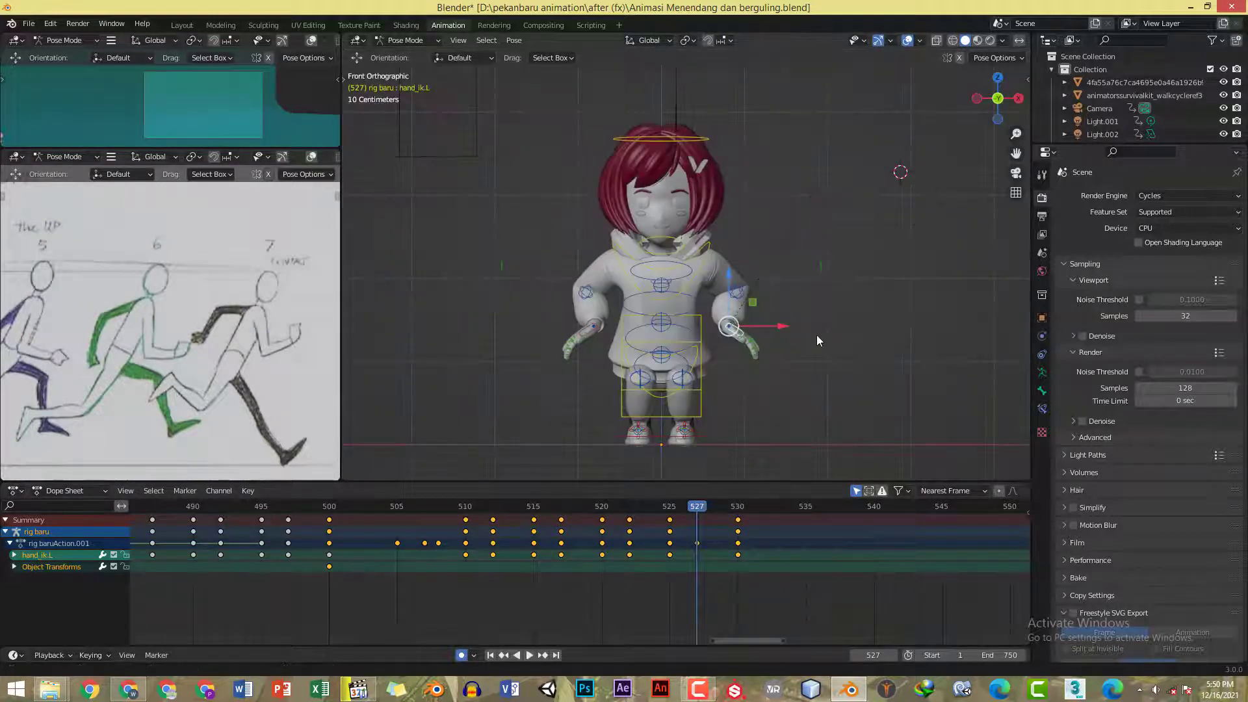
key("r")
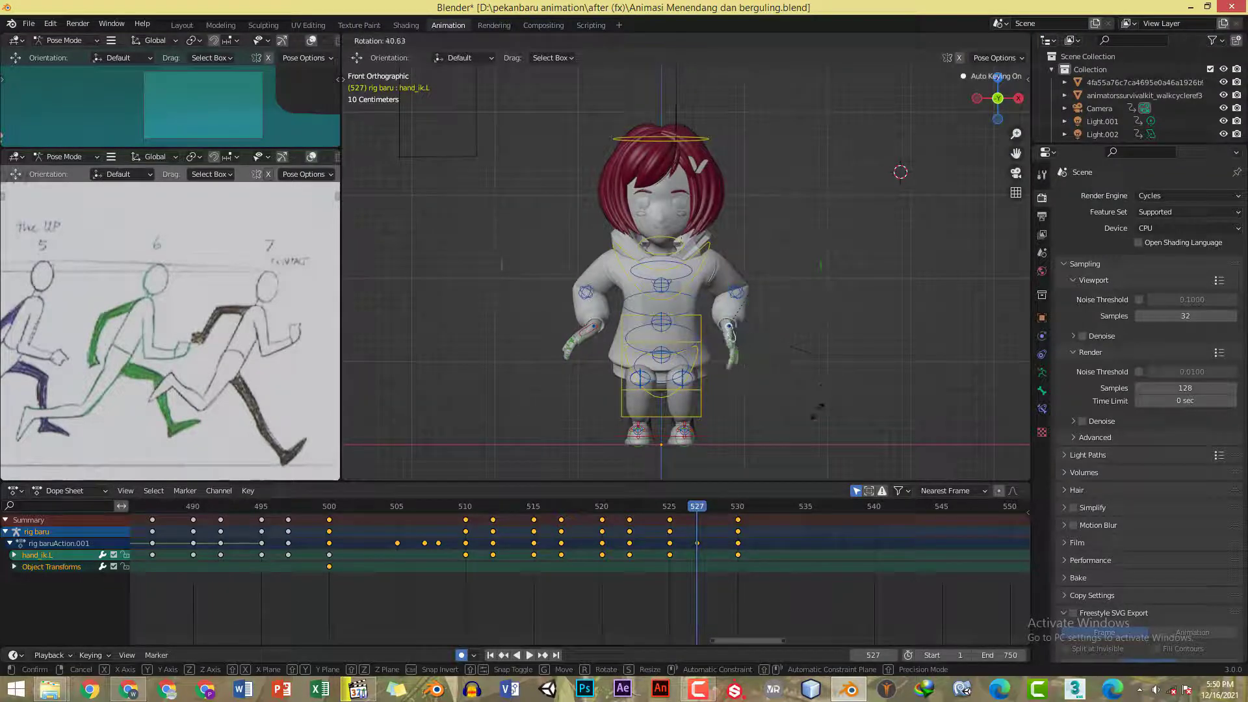
left_click(809, 377)
key("g")
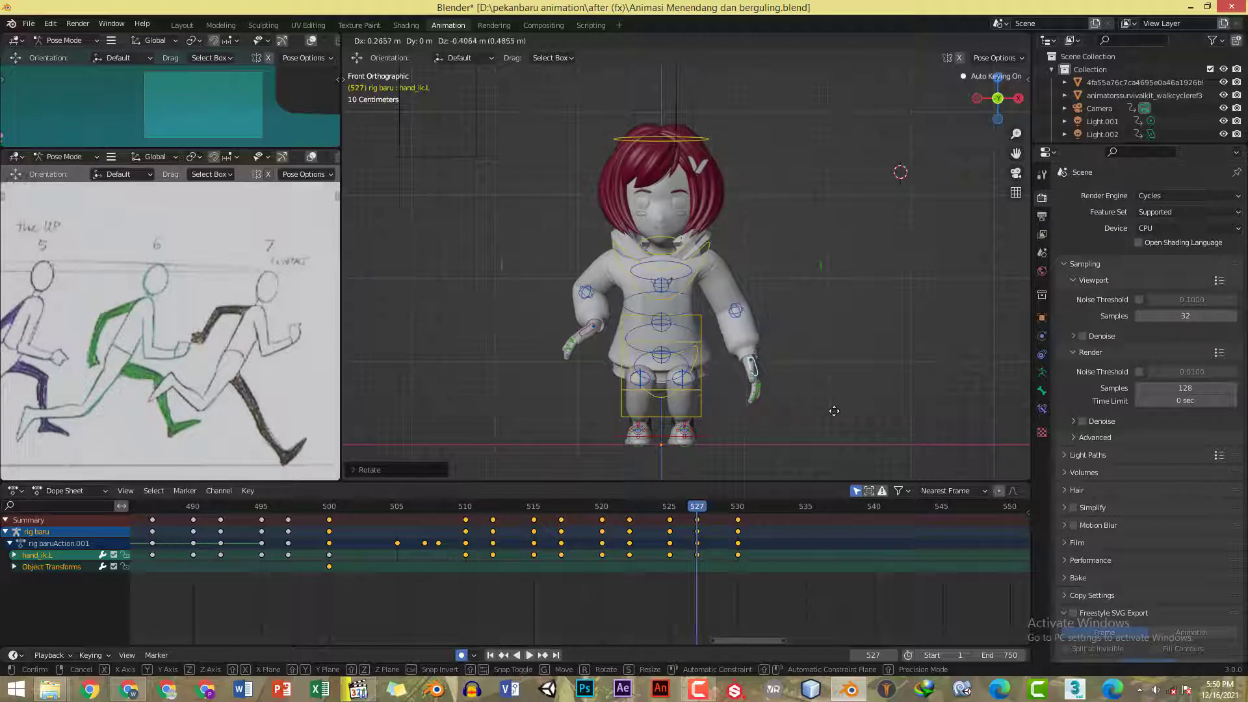
left_click(833, 411)
- In side view, lower the left hand control slightly at frame 527, and copy and paste its pose
key("KP_3")
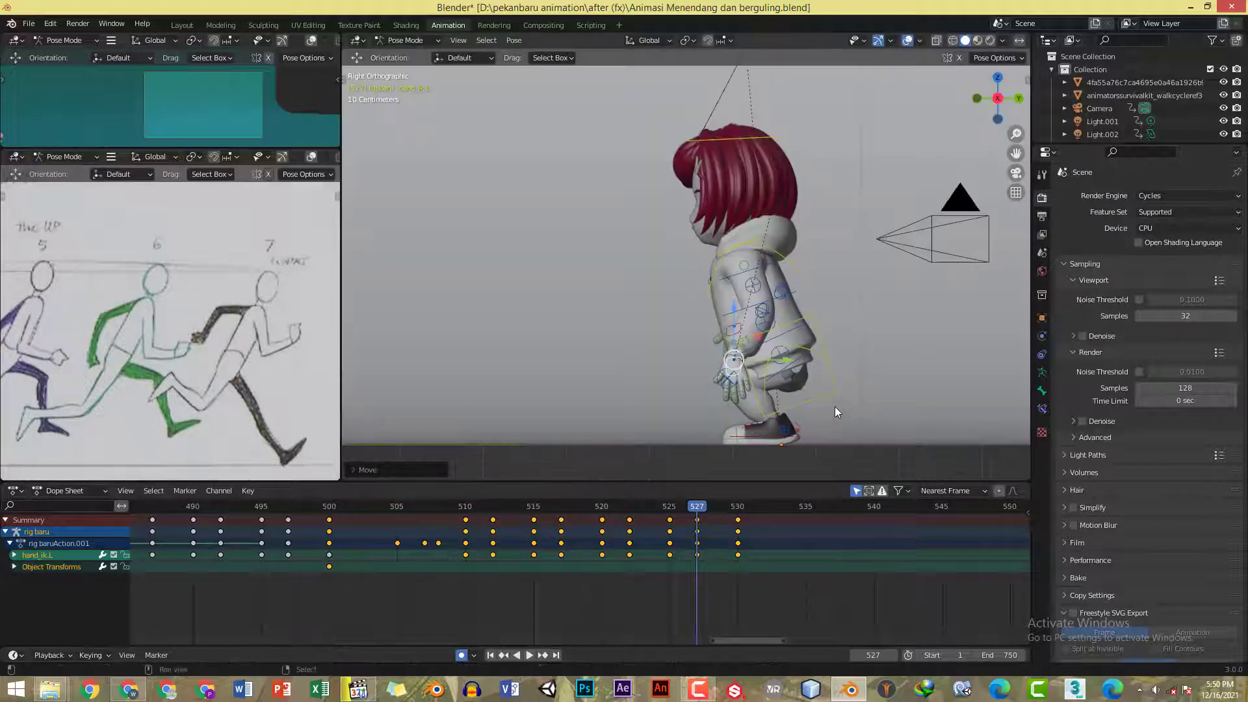
key("g")
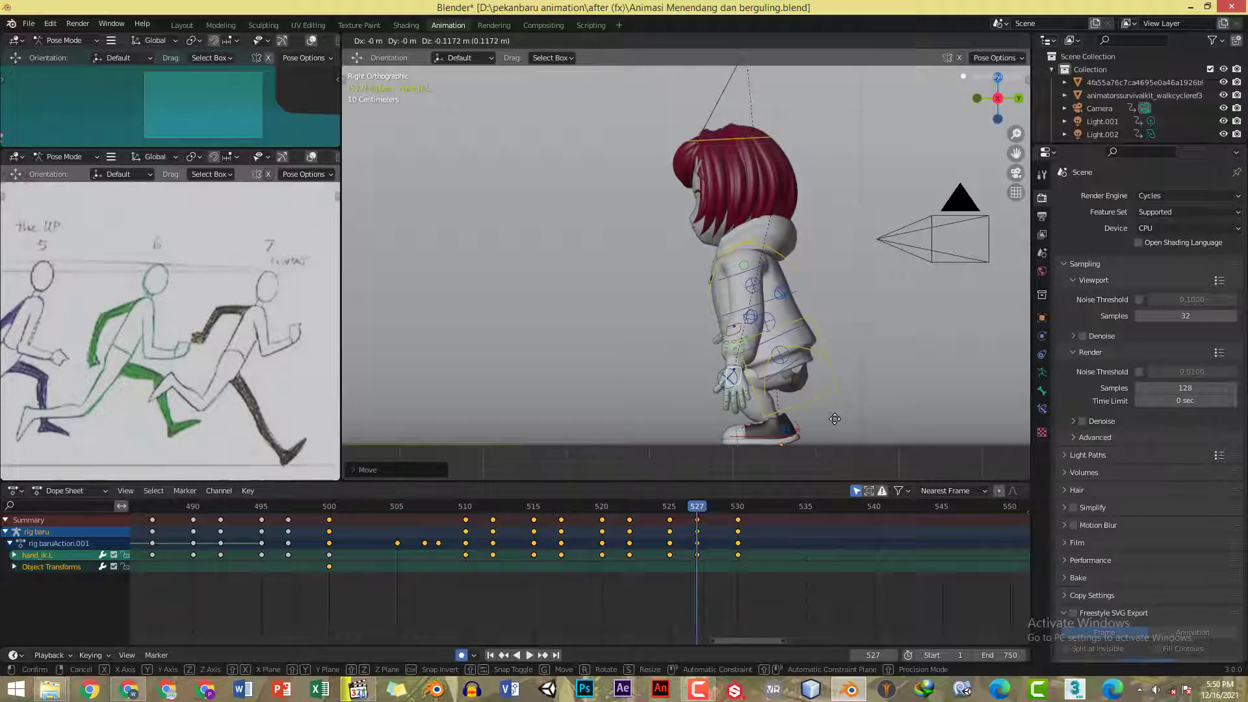
left_click(834, 425)
key("ctrl+c")
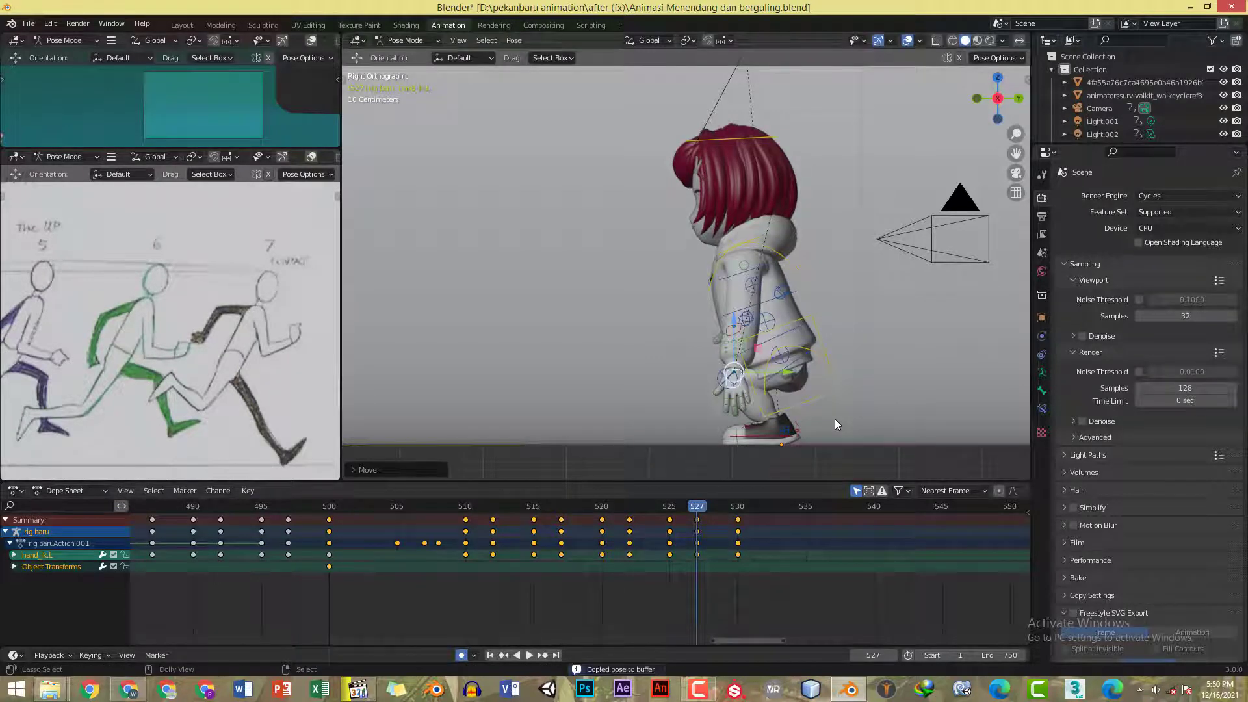
key("ctrl+v")
- Scrub between frames 525 and 530 to review the arm swing, ending on frame 530
left_click_drag(672, 514, 741, 515)
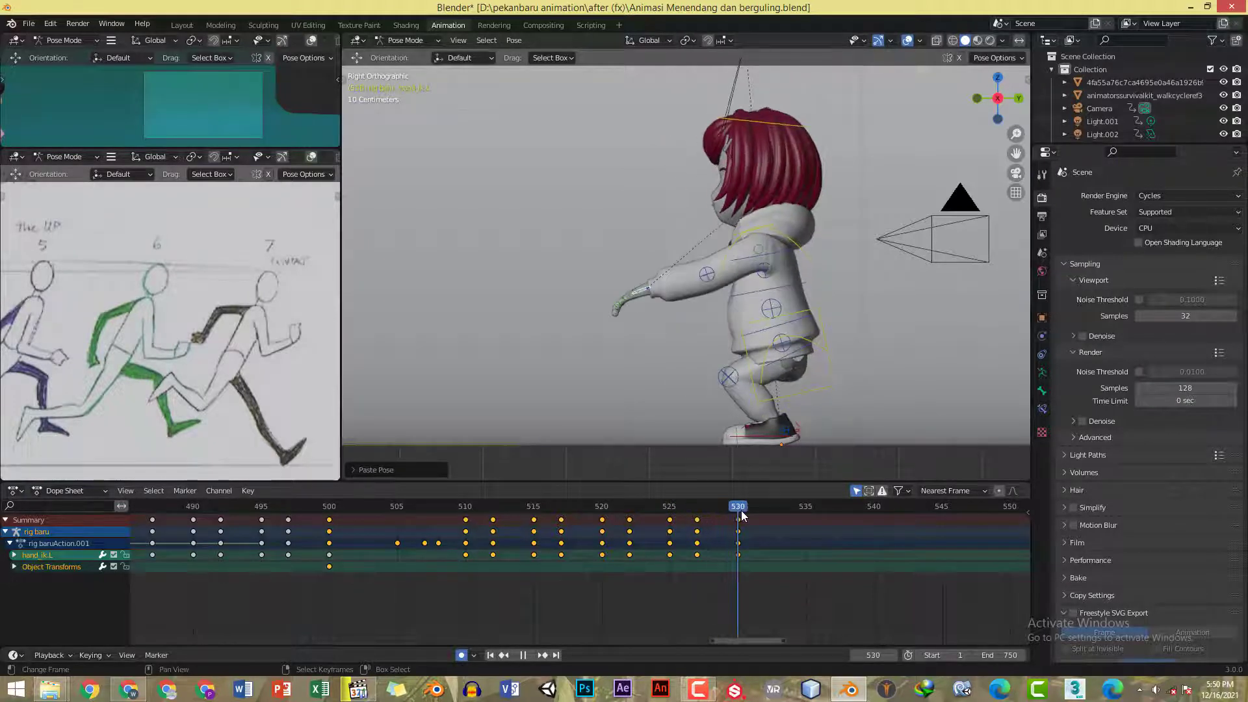
left_click(669, 509)
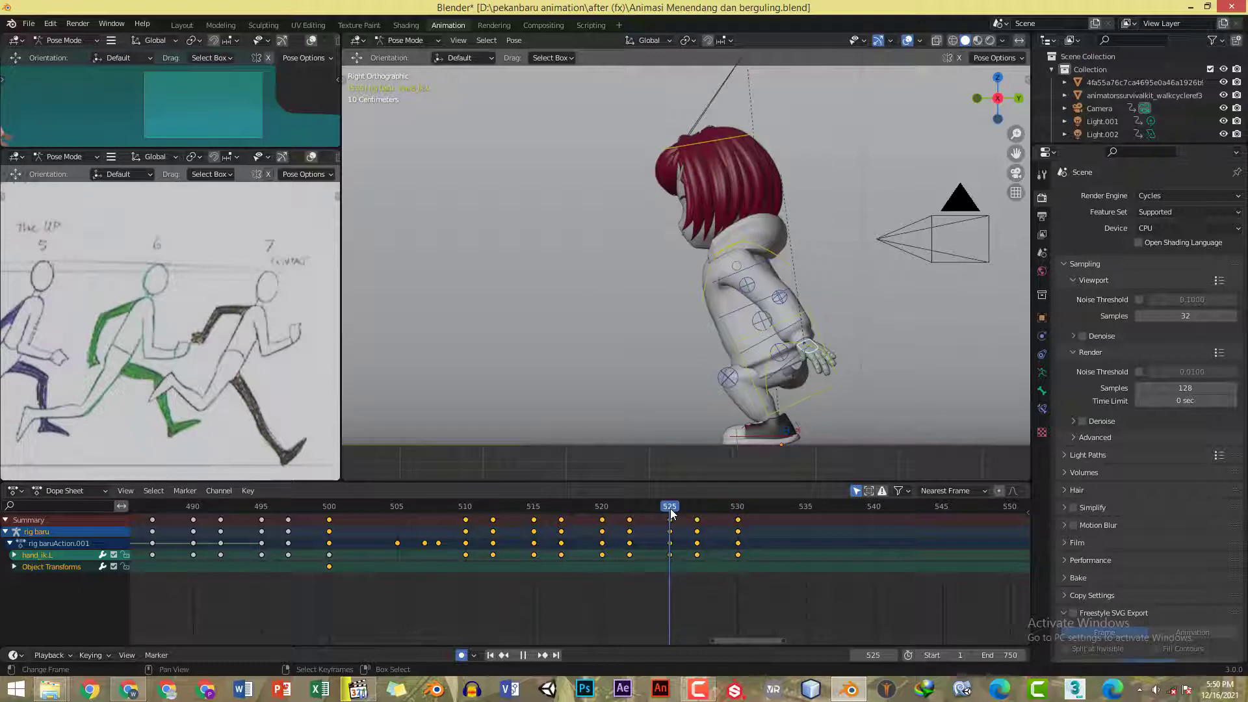
left_click(738, 510)
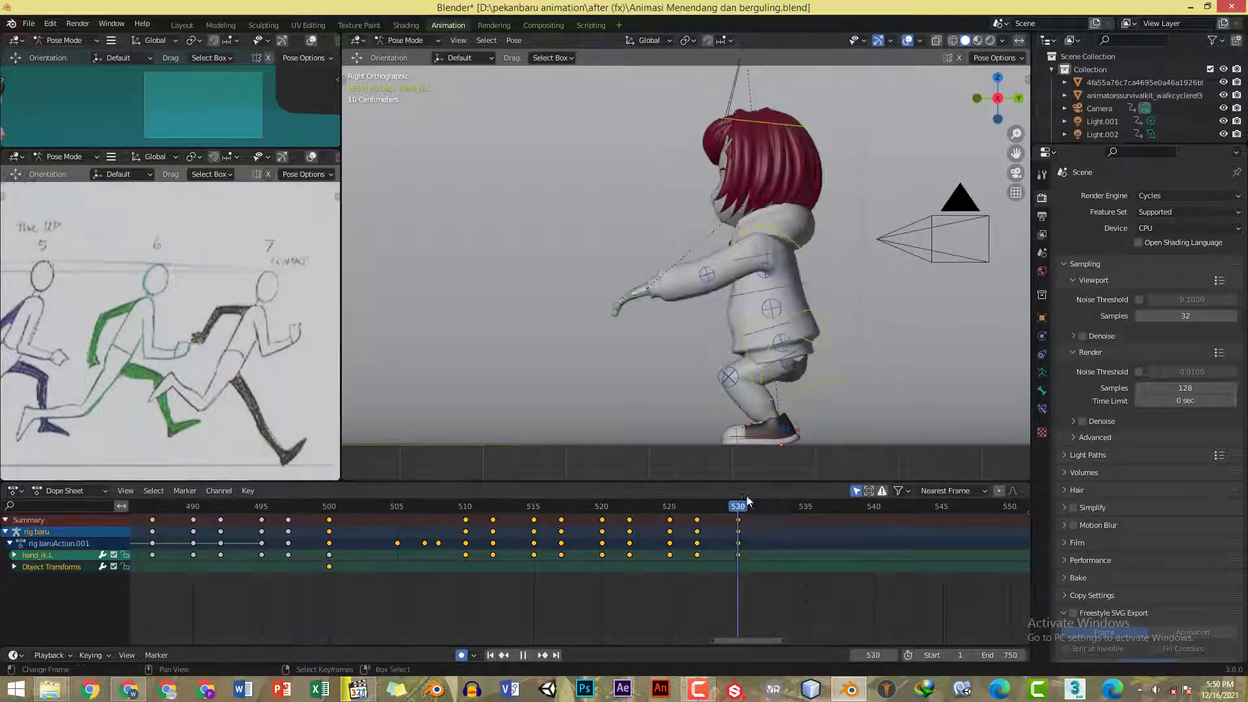
- Rotate the neck control slightly backward at frame 530
left_click(778, 124)
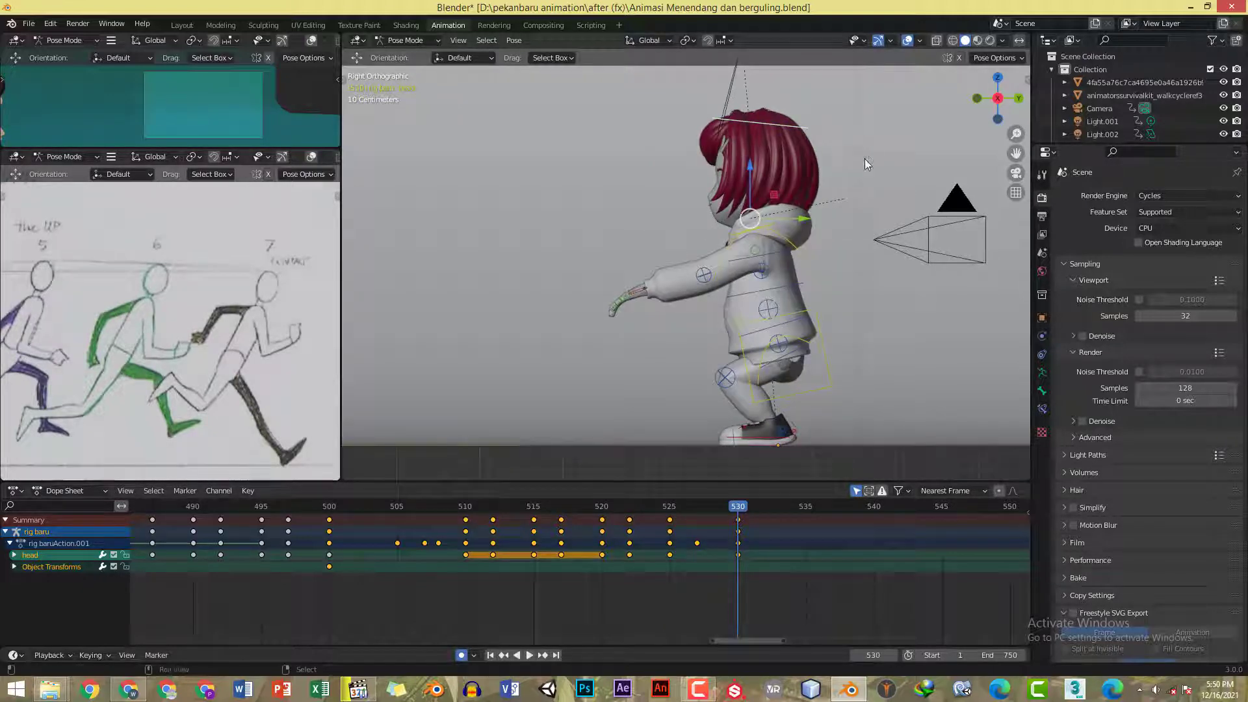
left_click(776, 216)
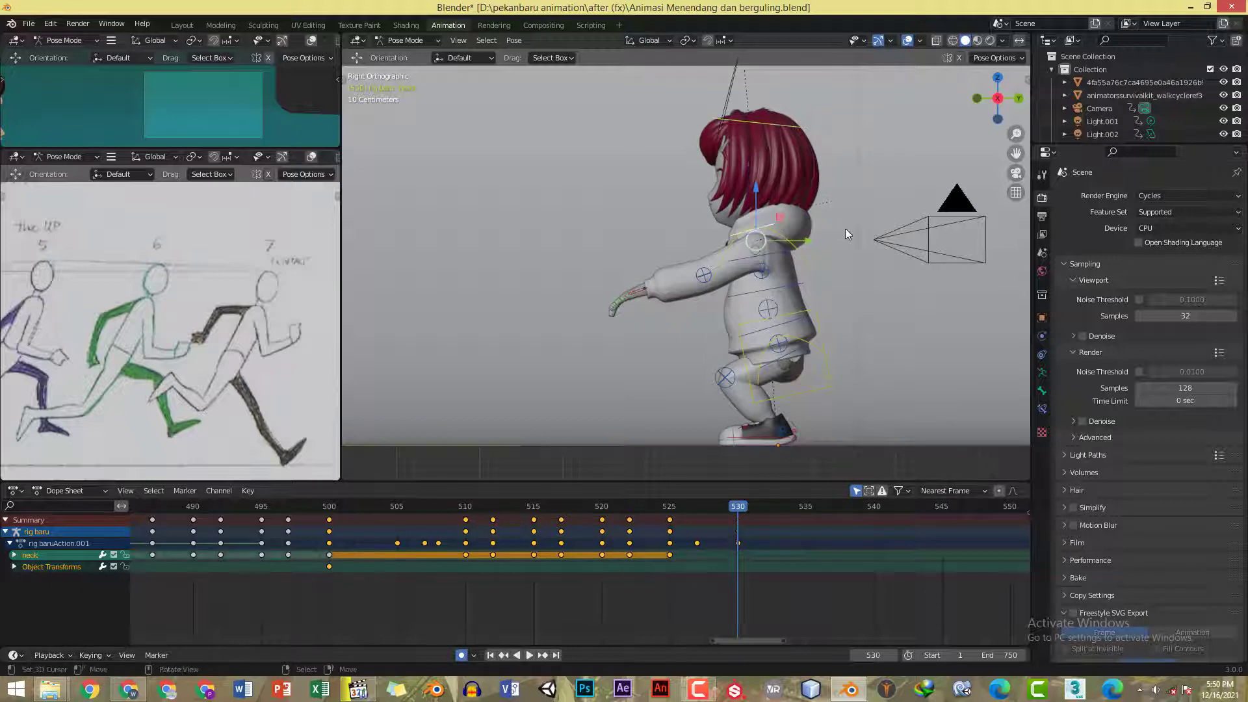
key("r")
left_click(800, 139)
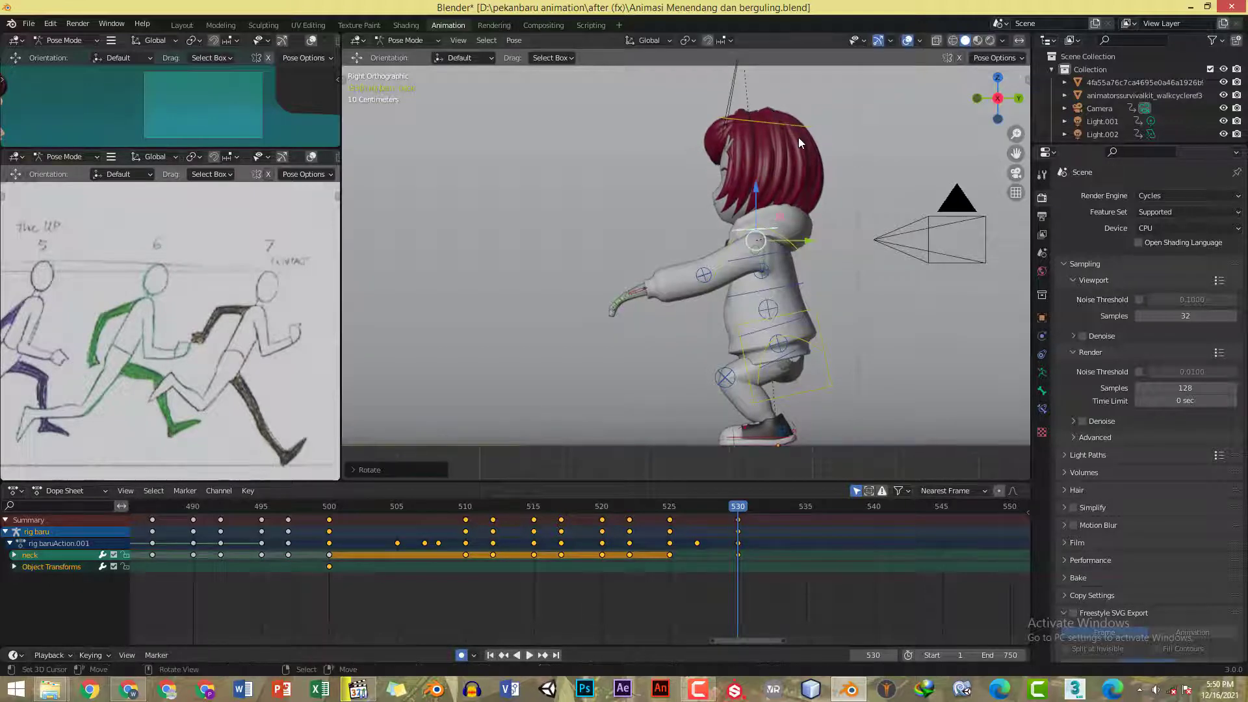
- Rotate the head control about 3 degrees backward at frame 530 and play the motion from frame 525
right_click(799, 125)
key("r")
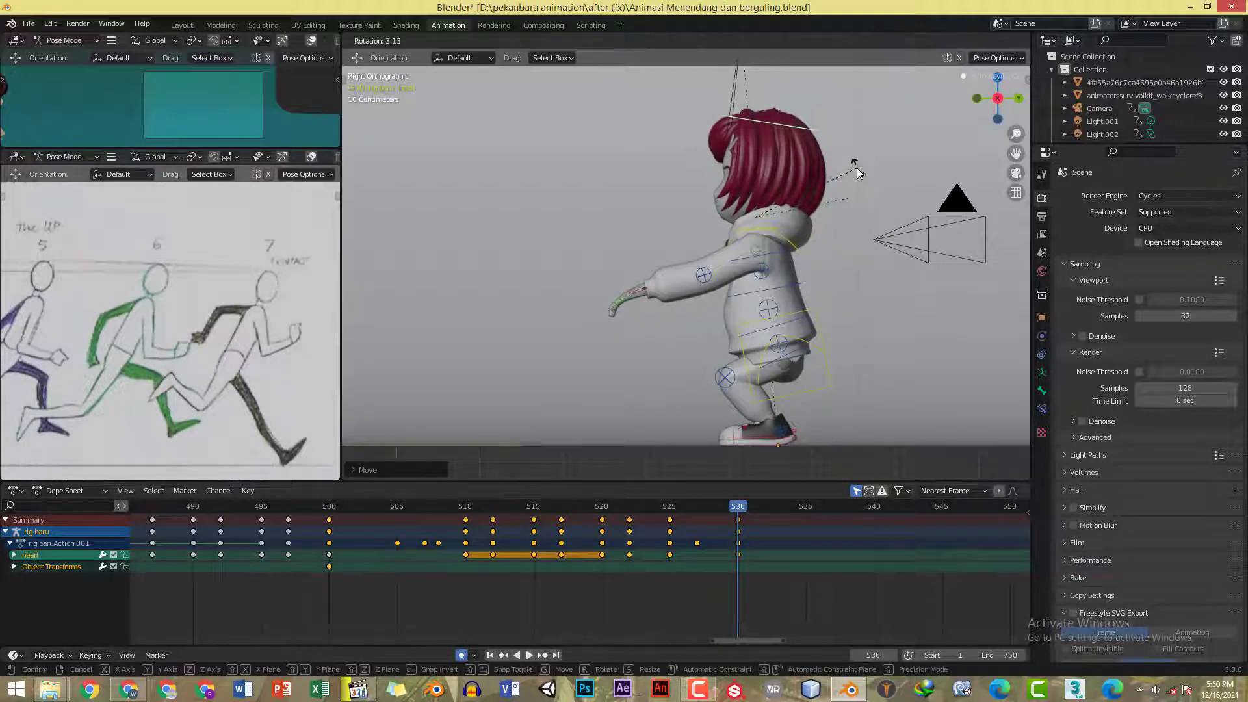
left_click(857, 167)
left_click(669, 506)
key("space")
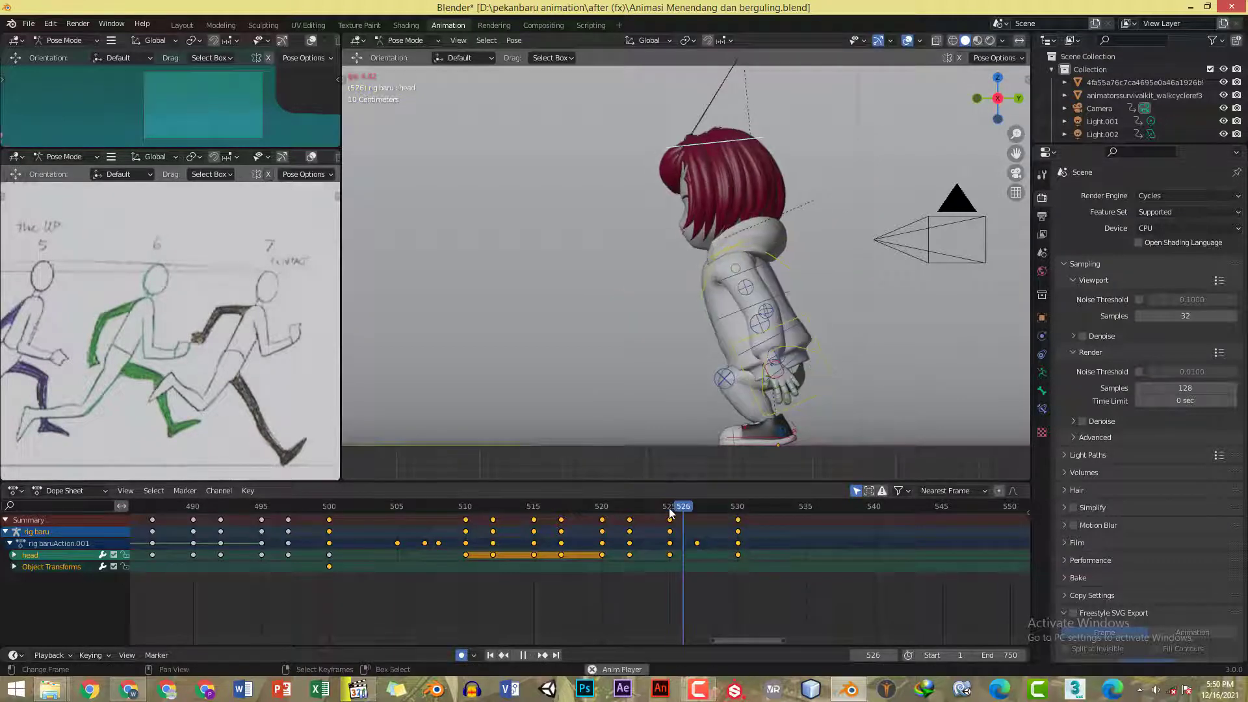
key("space")
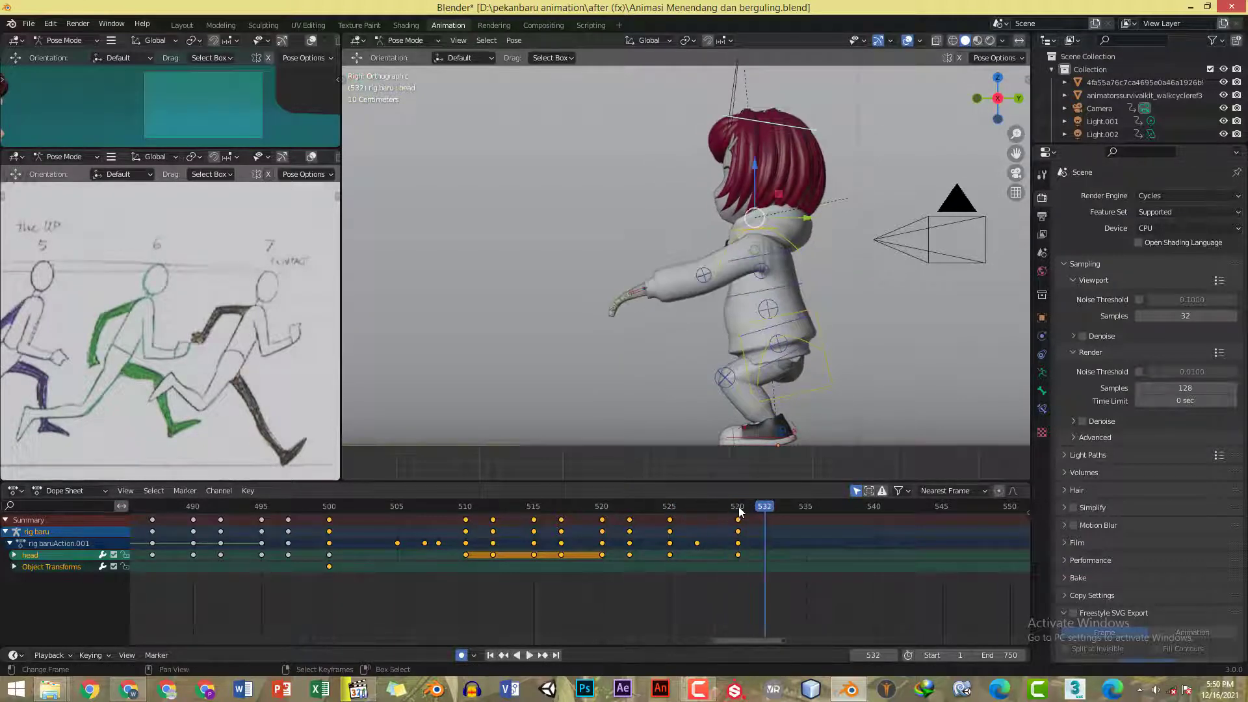
- Insert keyframes for all the rig controls at frames 530 and 527
left_click(739, 506)
key("a")
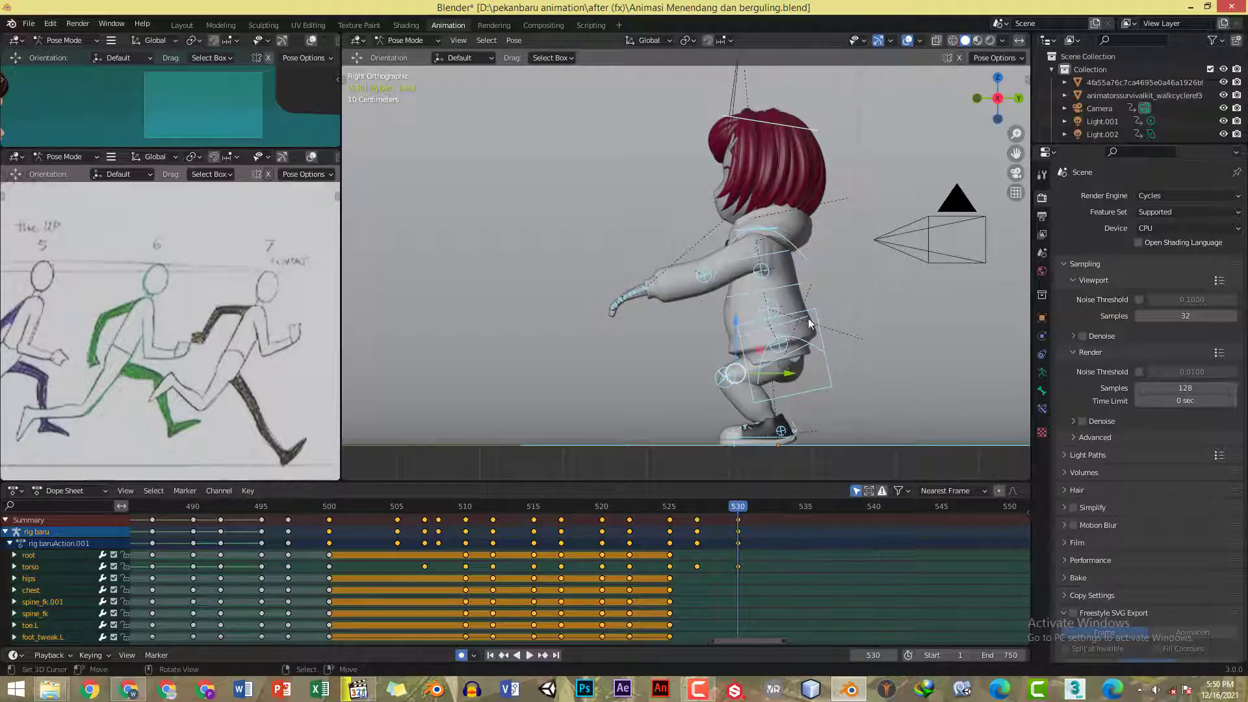
key("i")
left_click(695, 508)
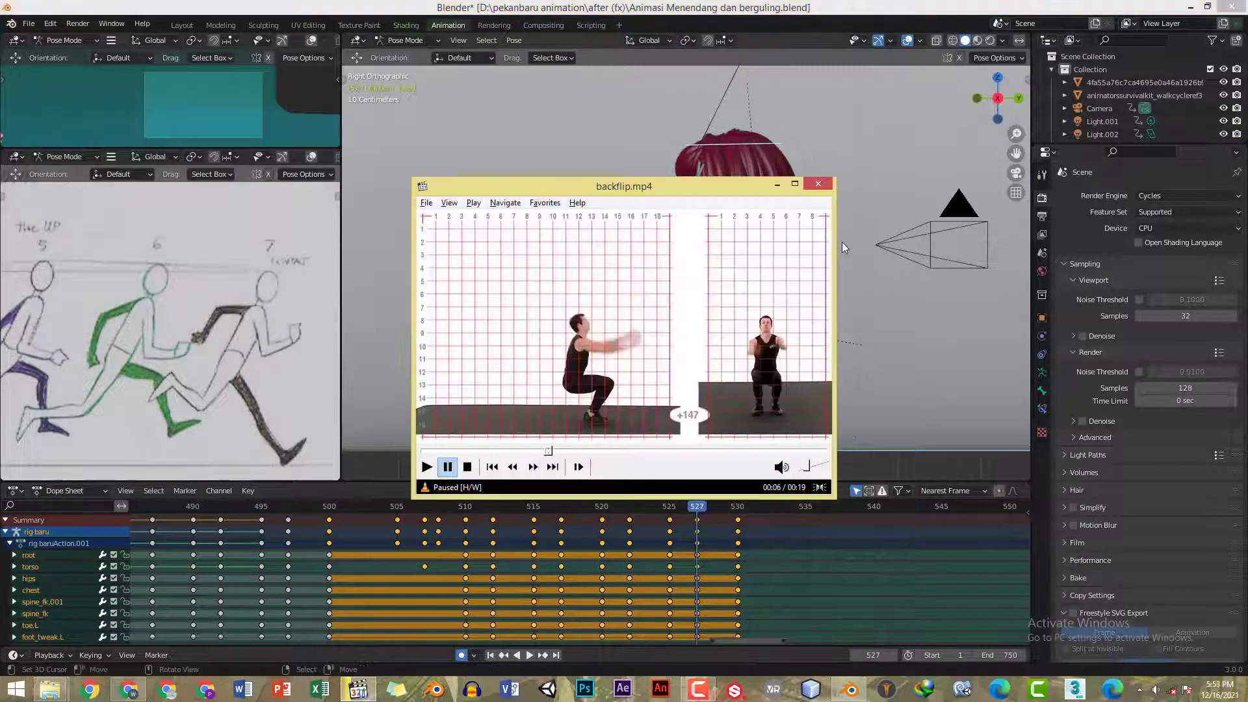
- Return from the backflip.mp4 reference to Blender and play the arm swing from frame 525
left_click(741, 318)
left_click(741, 317)
left_click(733, 5)
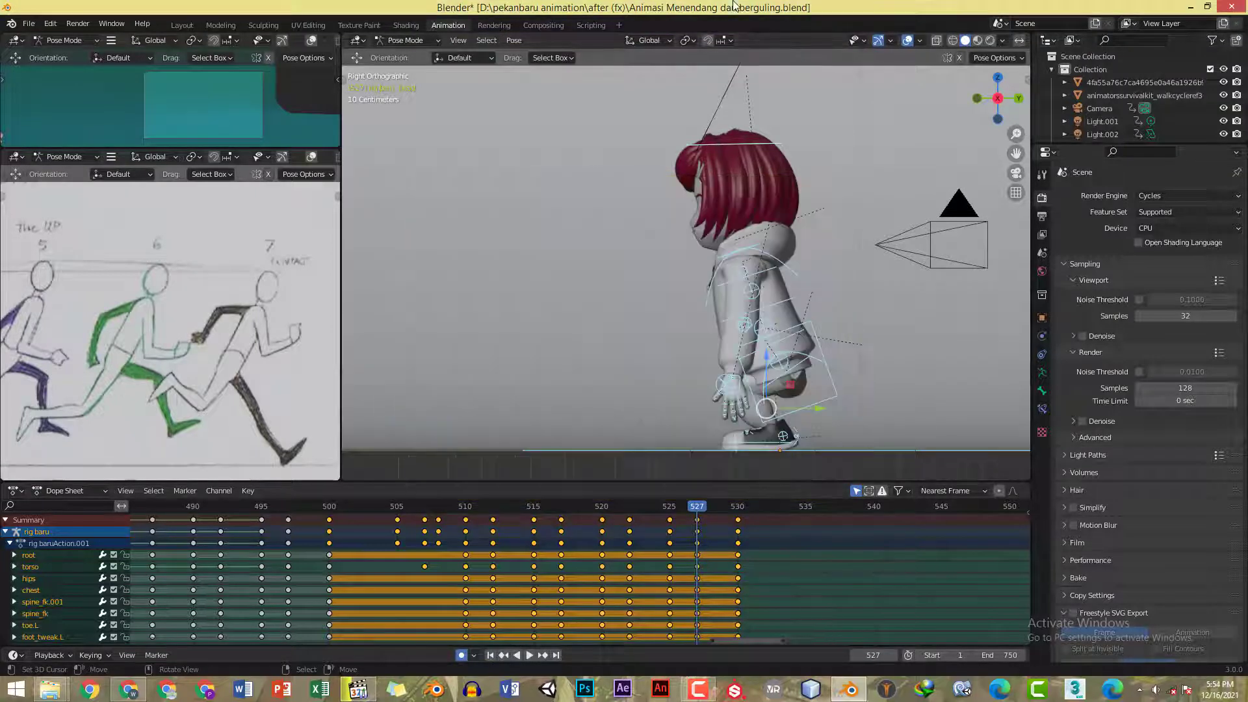
middle_click_drag(748, 455, 718, 403, "shift")
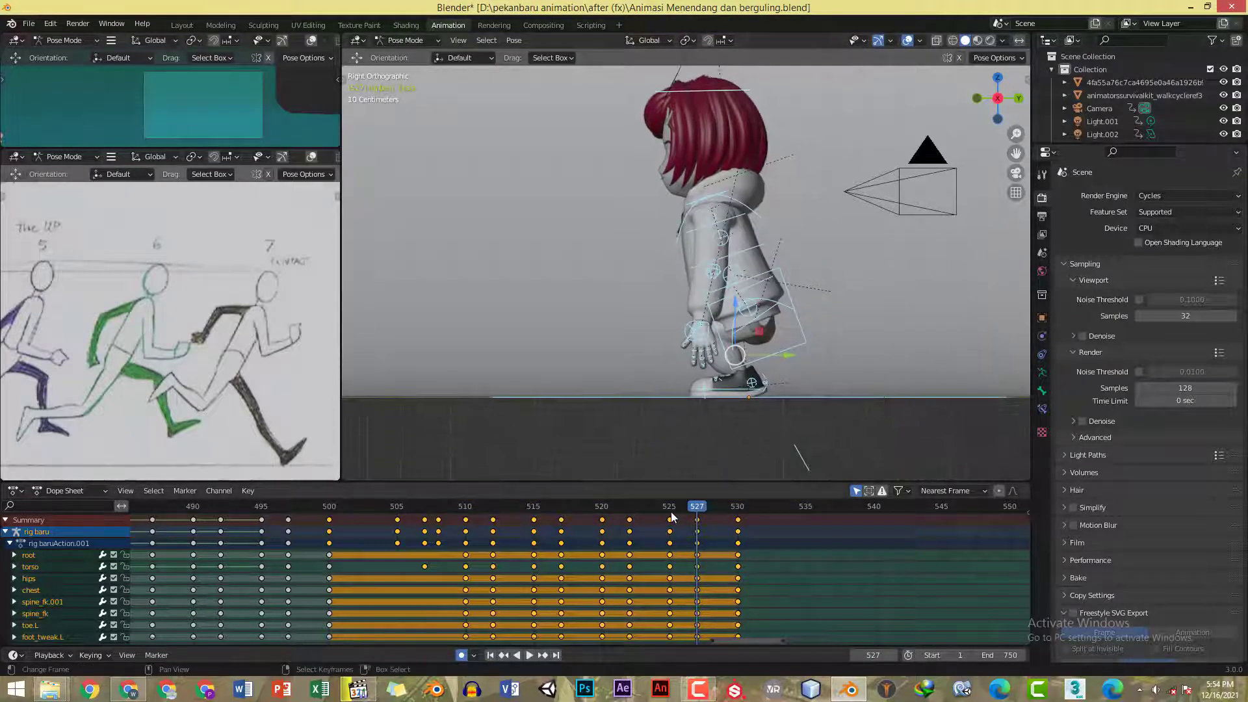
left_click(671, 512)
key("space")
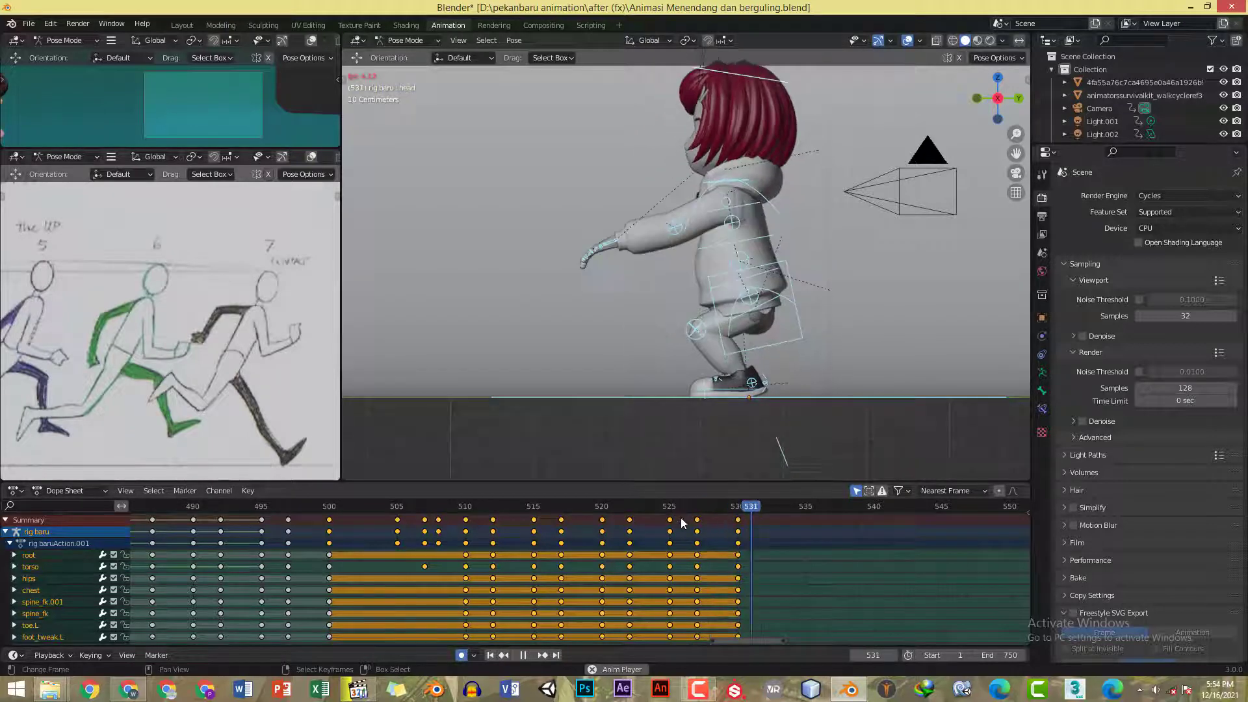
key("space")
- Go to frame 535 and check the matching raised-arms pose in the backflip.mp4 reference
left_click(805, 509)
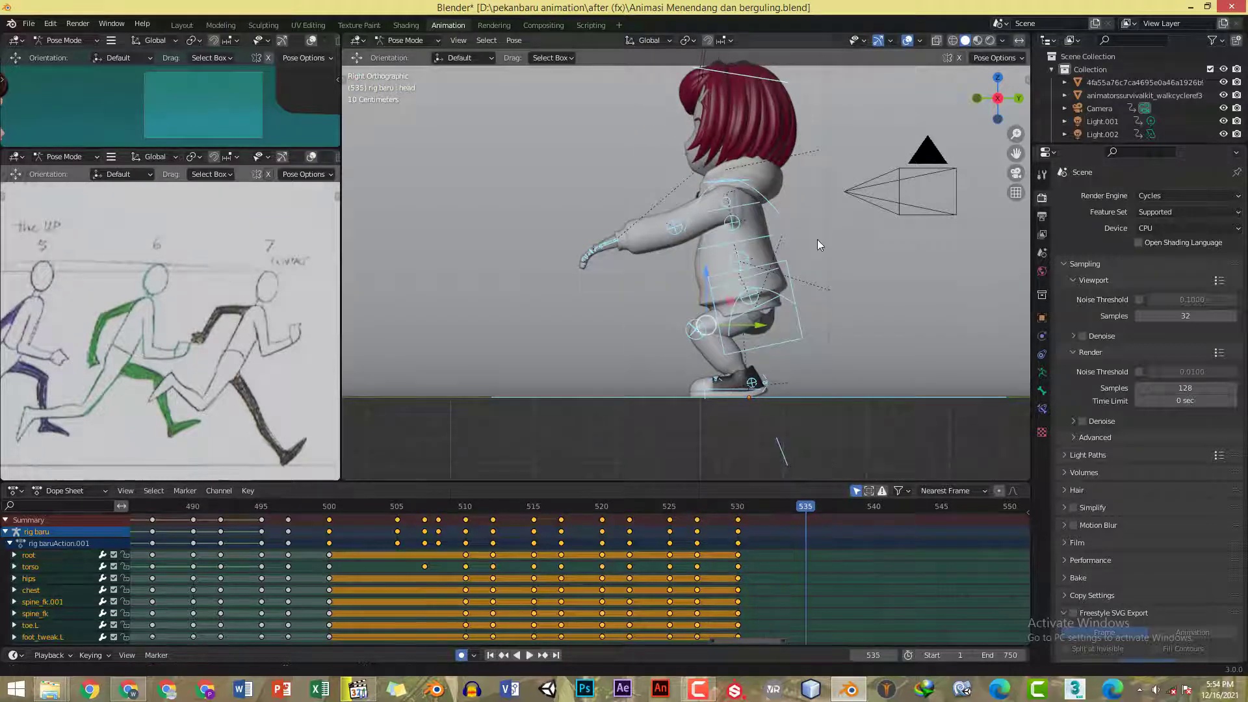
middle_click_drag(817, 240, 814, 283, "shift")
key("alt+Tab")
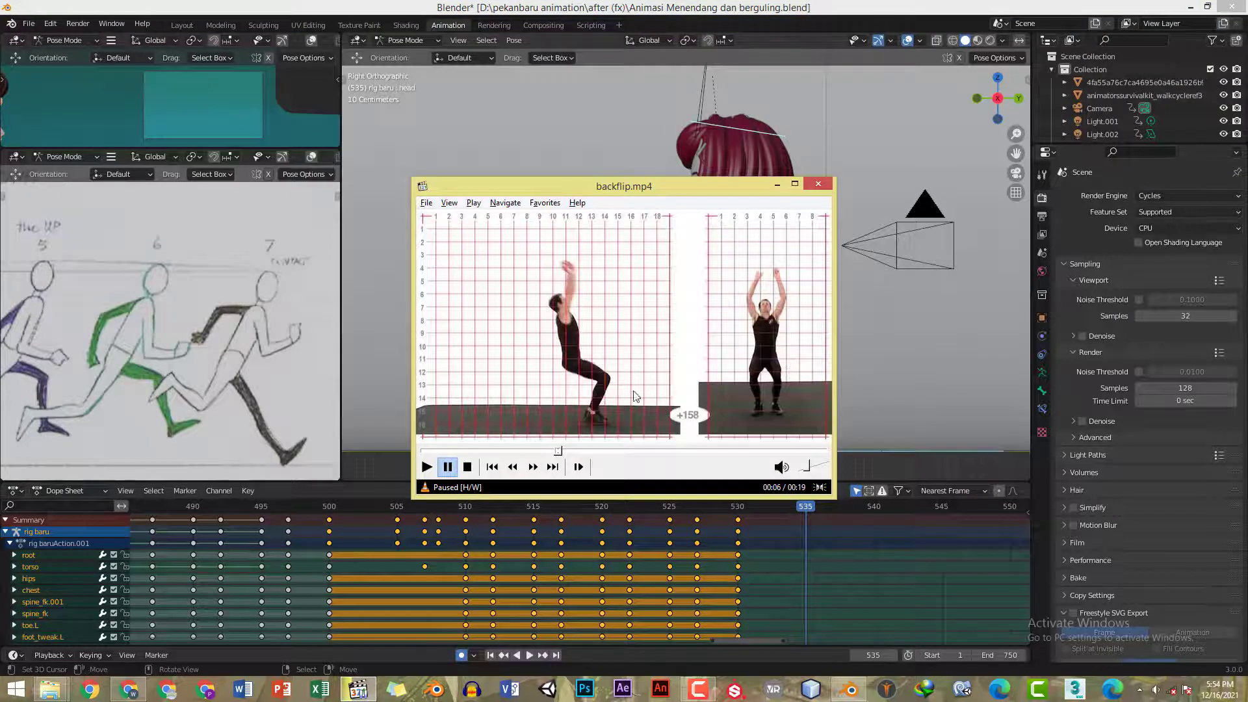
key("alt+Tab")
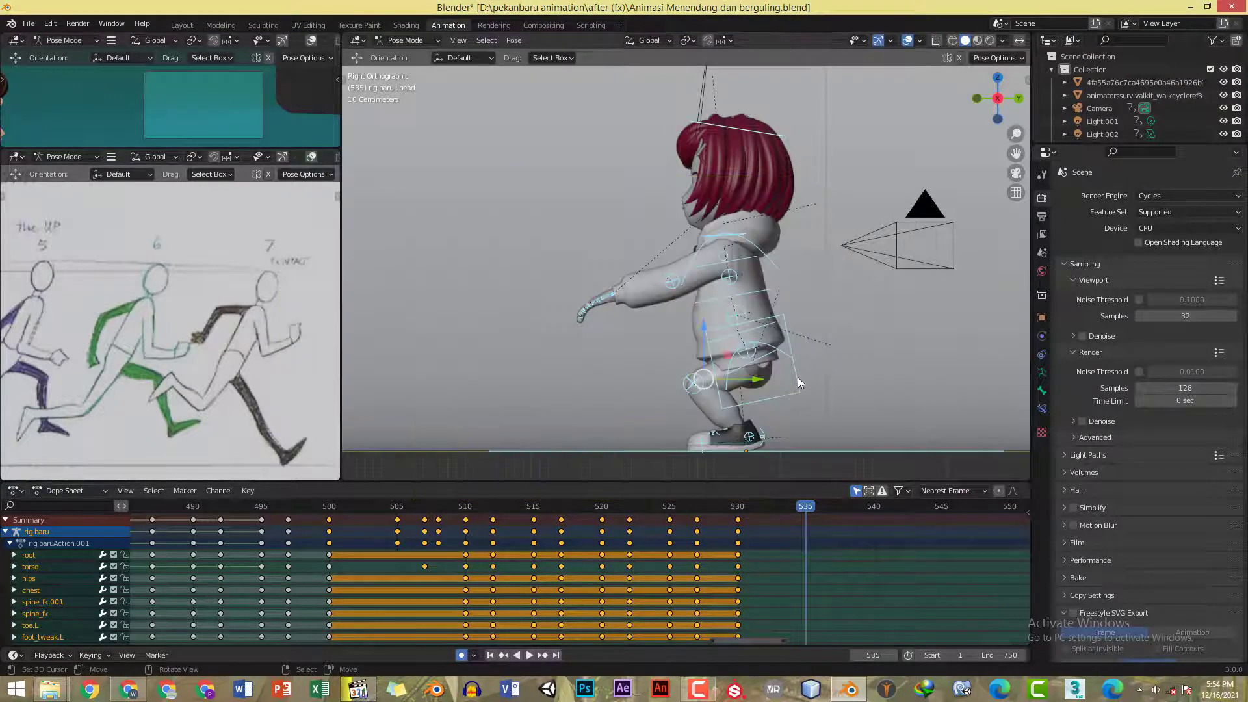
- Select the torso and both hand IK controls and raise them slightly in side view at frame 535
left_click(798, 377)
middle_click_drag(623, 302, 637, 328)
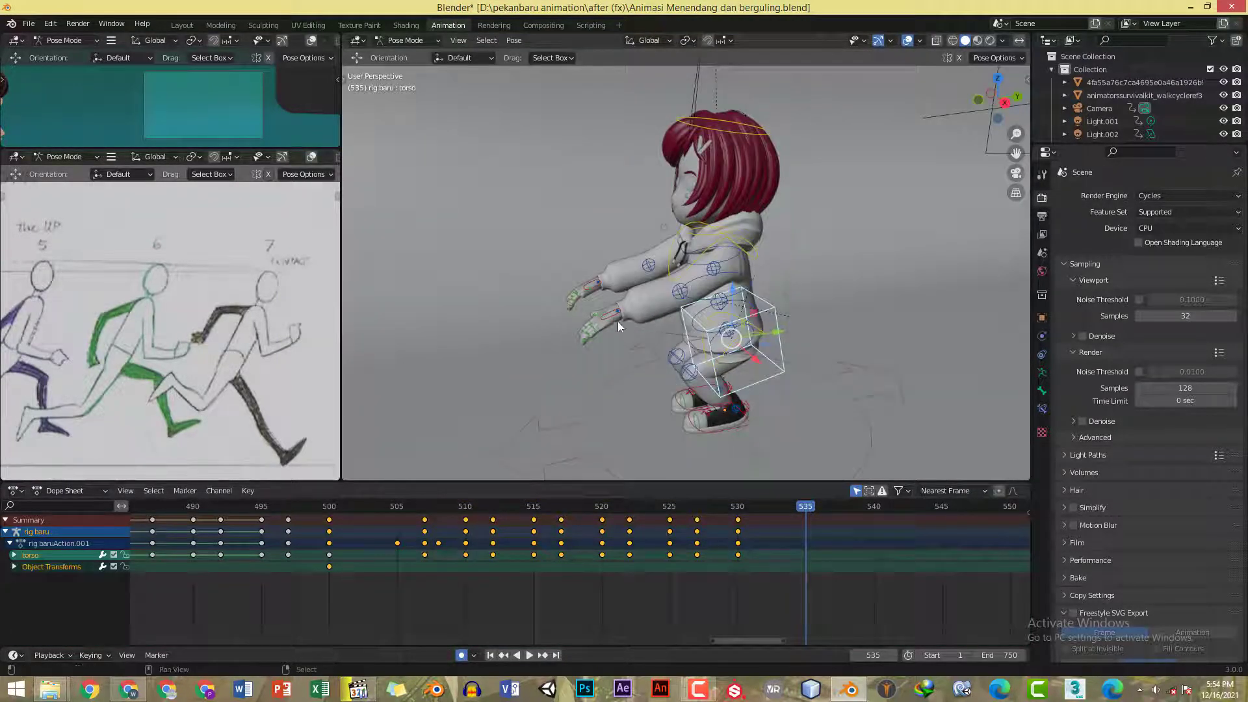
left_click(614, 318, "shift")
right_click(590, 284, "shift")
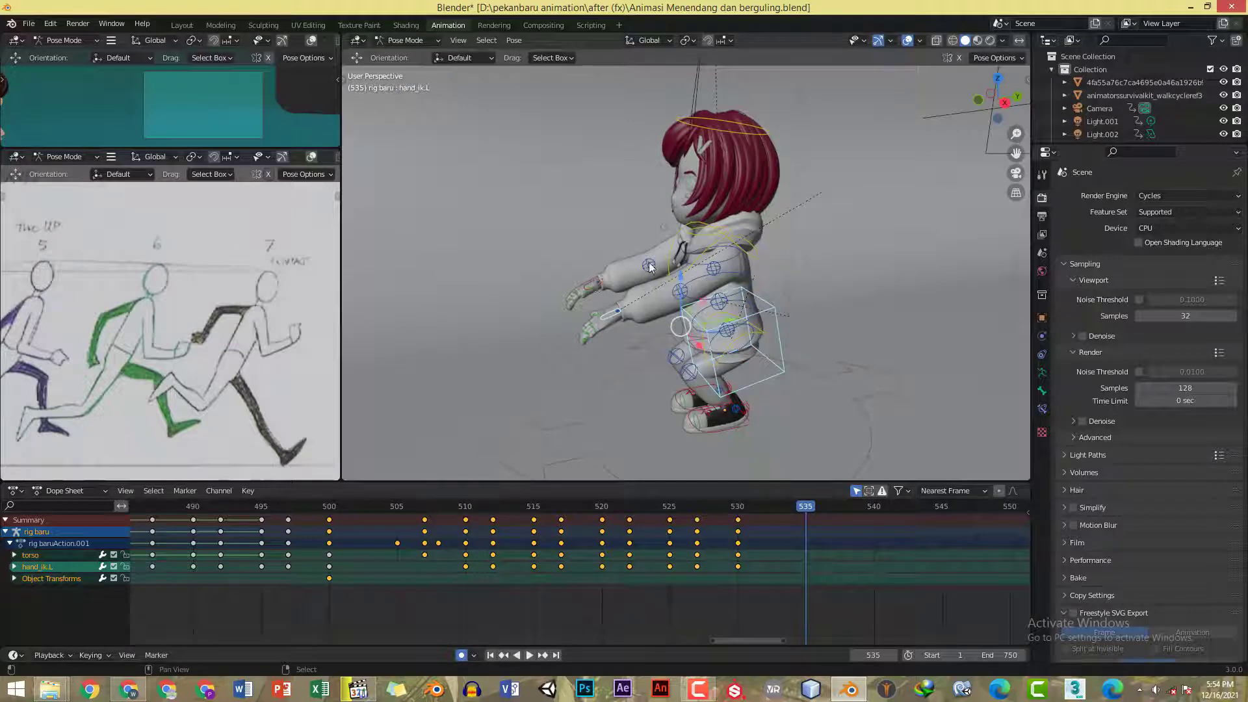
middle_click_drag(648, 262, 661, 252)
key("KP_1")
key("KP_3")
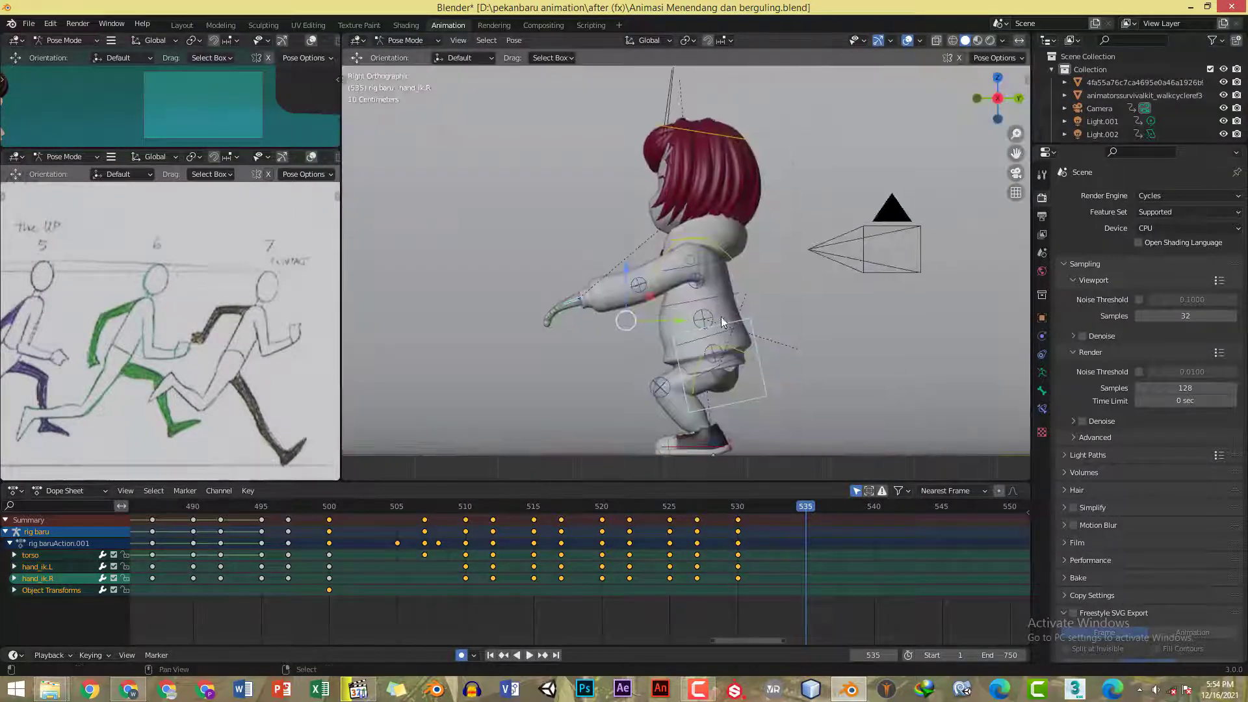
middle_click_drag(739, 285, 709, 288, "shift")
key("g")
left_click_drag(629, 269, 630, 254)
- Check the backflip.mp4 pose and move the torso and both hand controls about 0.2 m backward along the Y axis
key("alt+Tab")
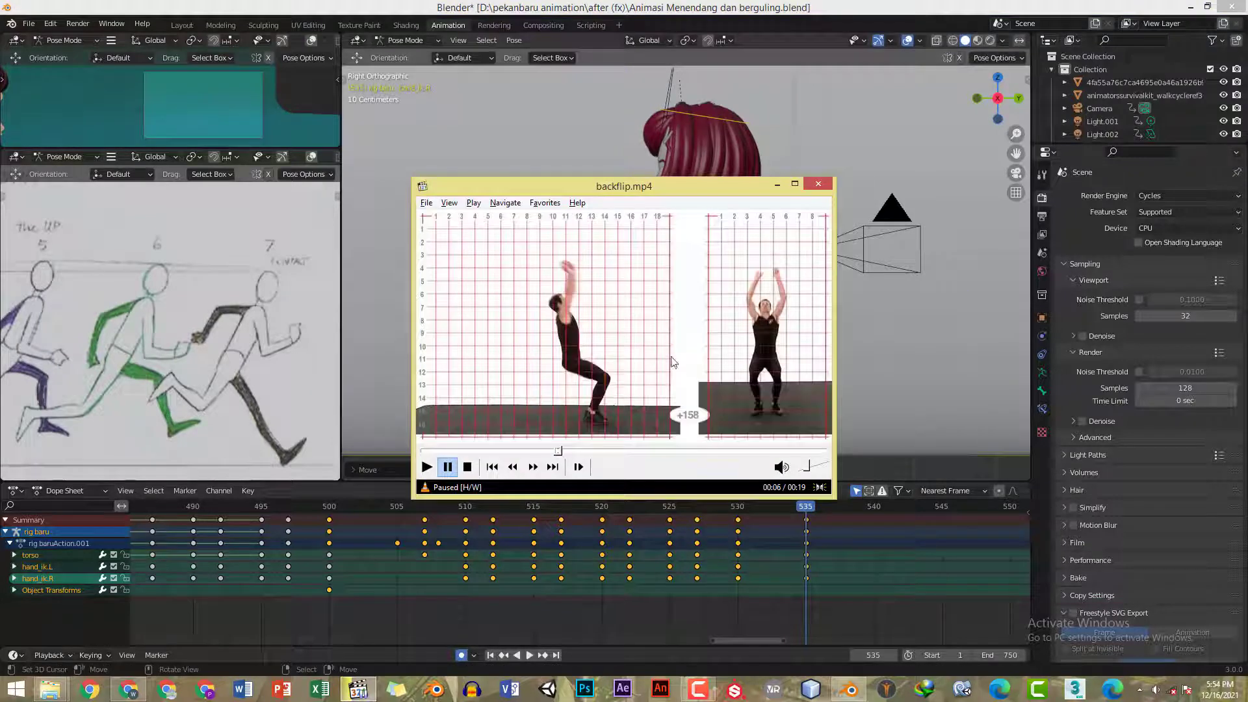
key("alt+Tab")
key("g")
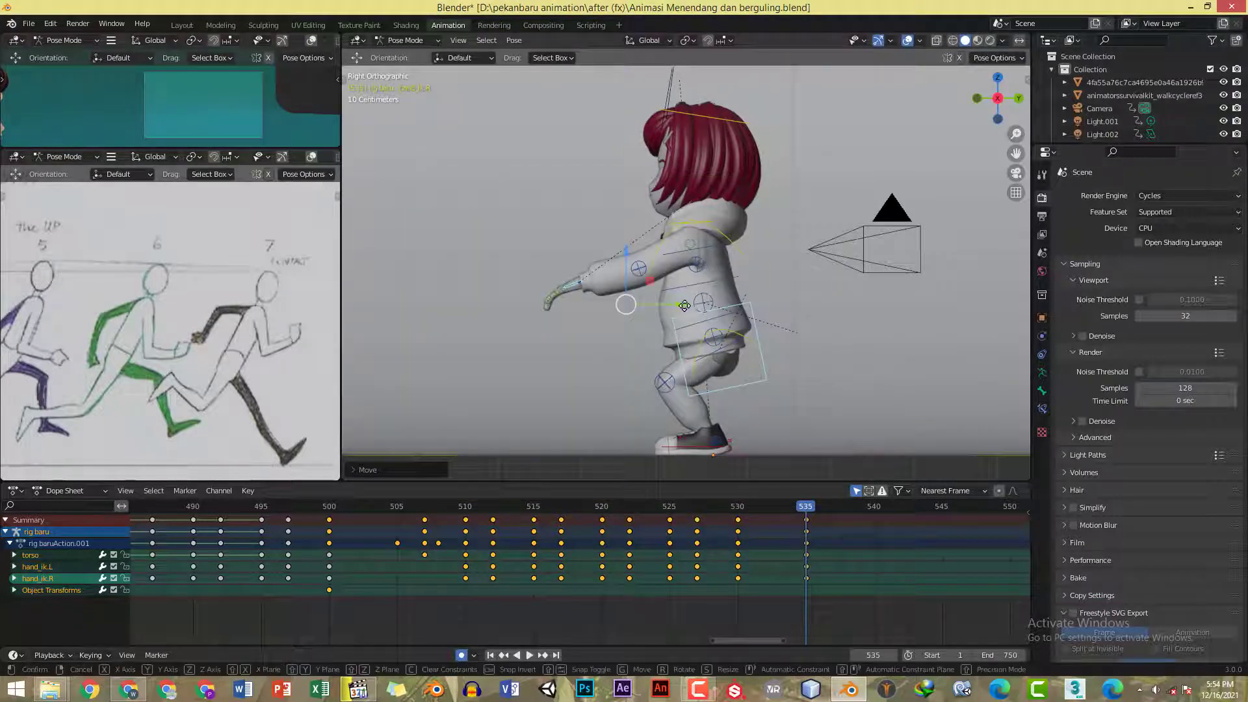
key("y")
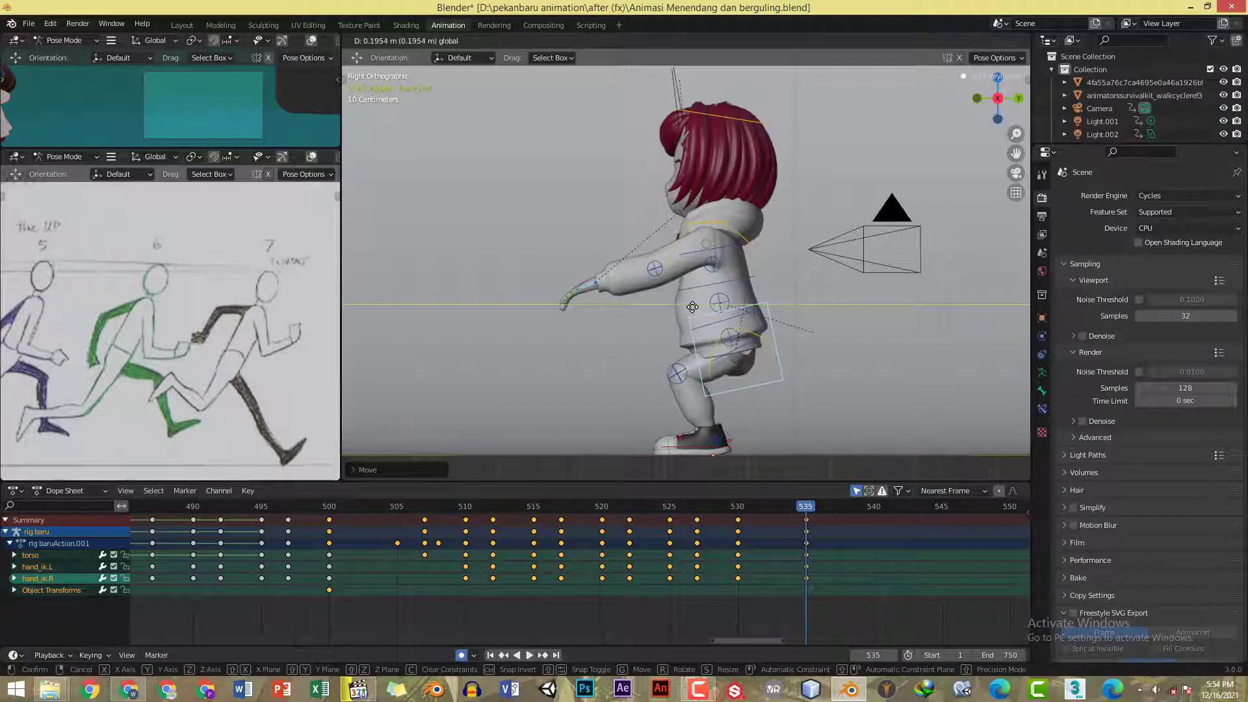
left_click(694, 308)
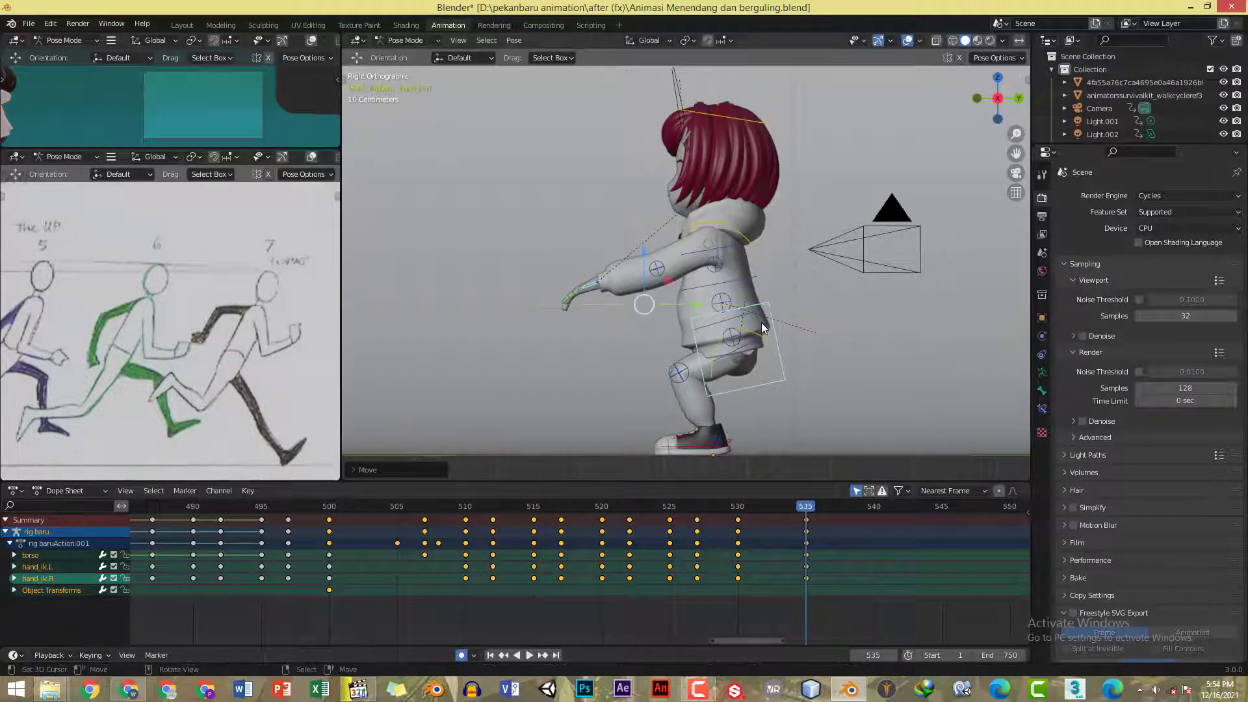
- Compare with the reference again, reselect the torso and both hand IK controls, and raise them slightly along the Z axis
key("alt+Tab")
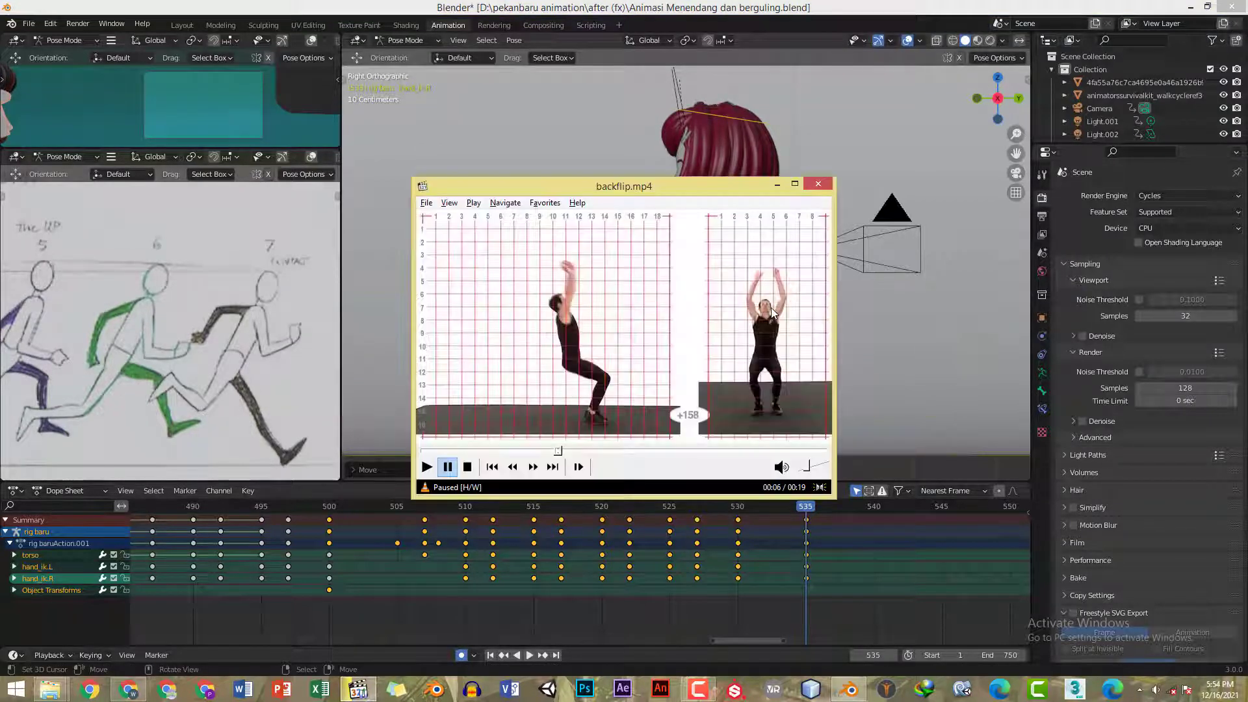
key("alt+Tab")
left_click(771, 306)
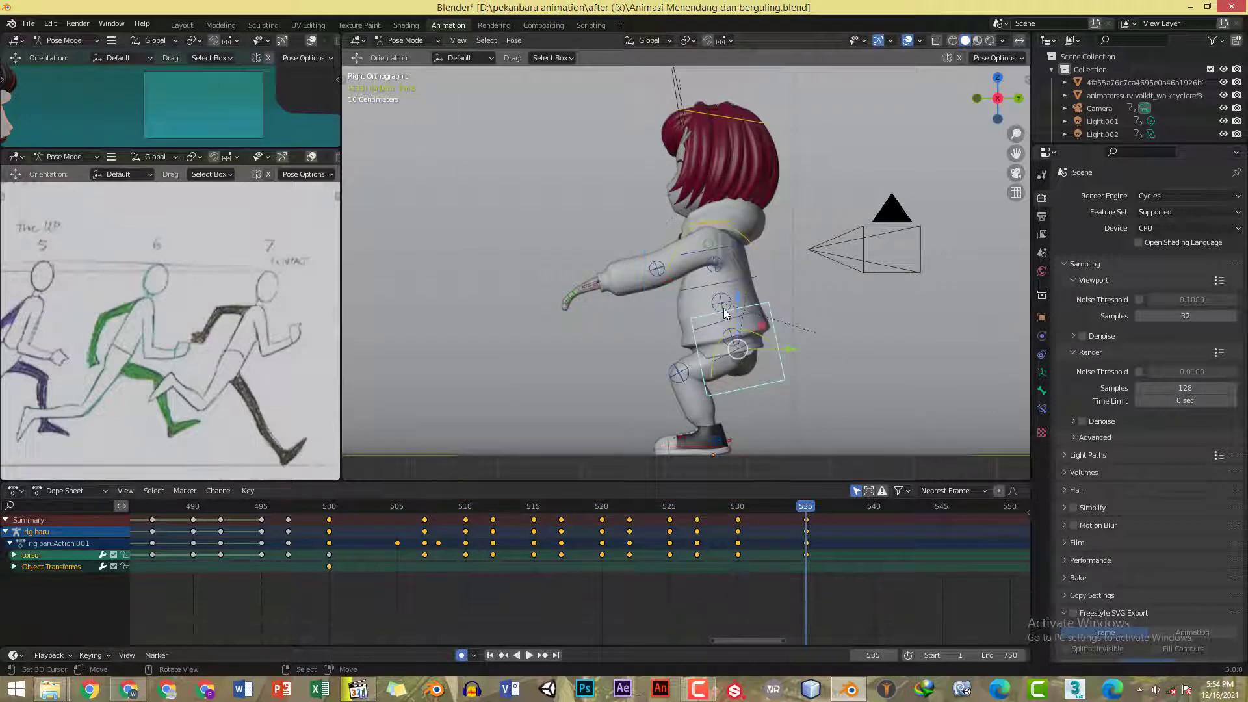
middle_click_drag(768, 307, 635, 295)
left_click(599, 297, "shift")
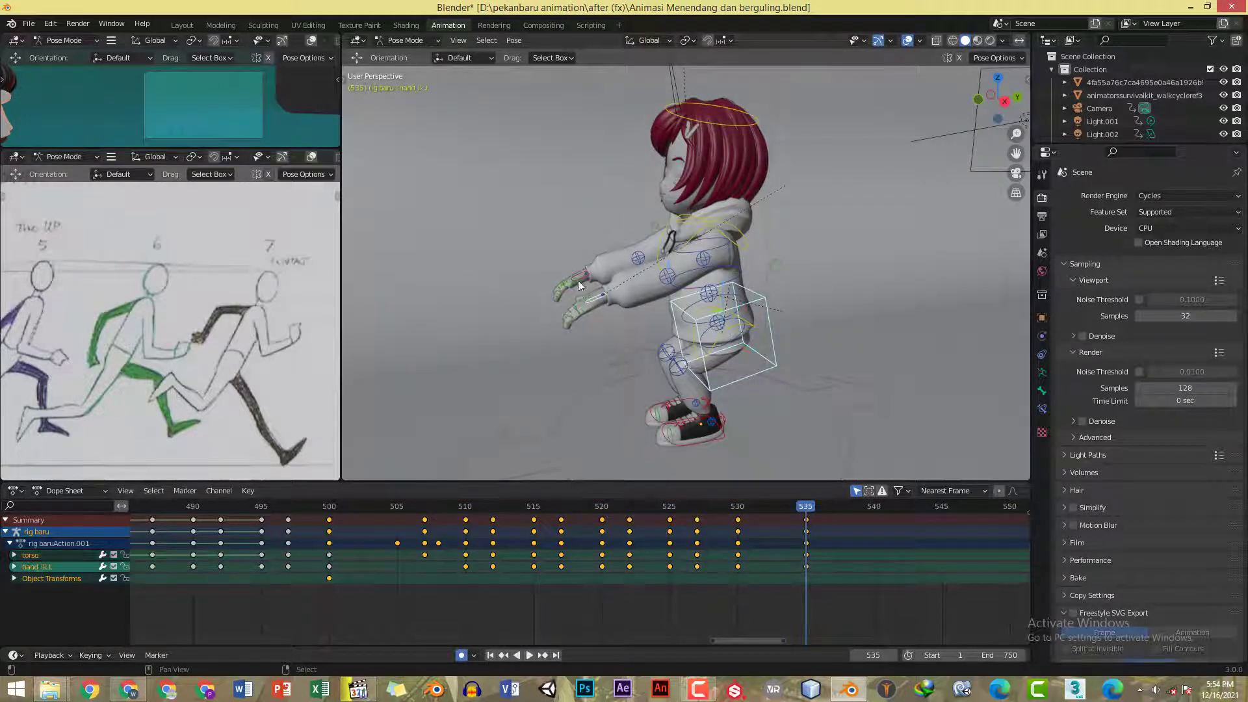
left_click(573, 274, "shift")
key("KP_3")
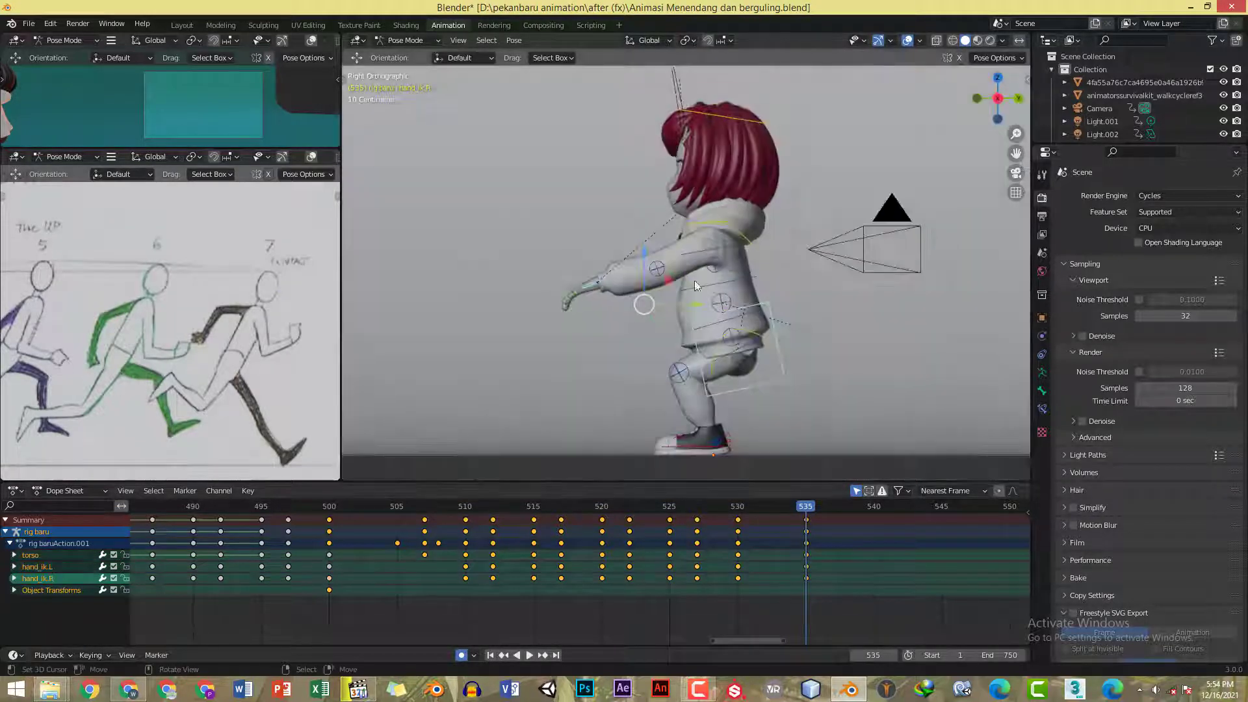
key("g")
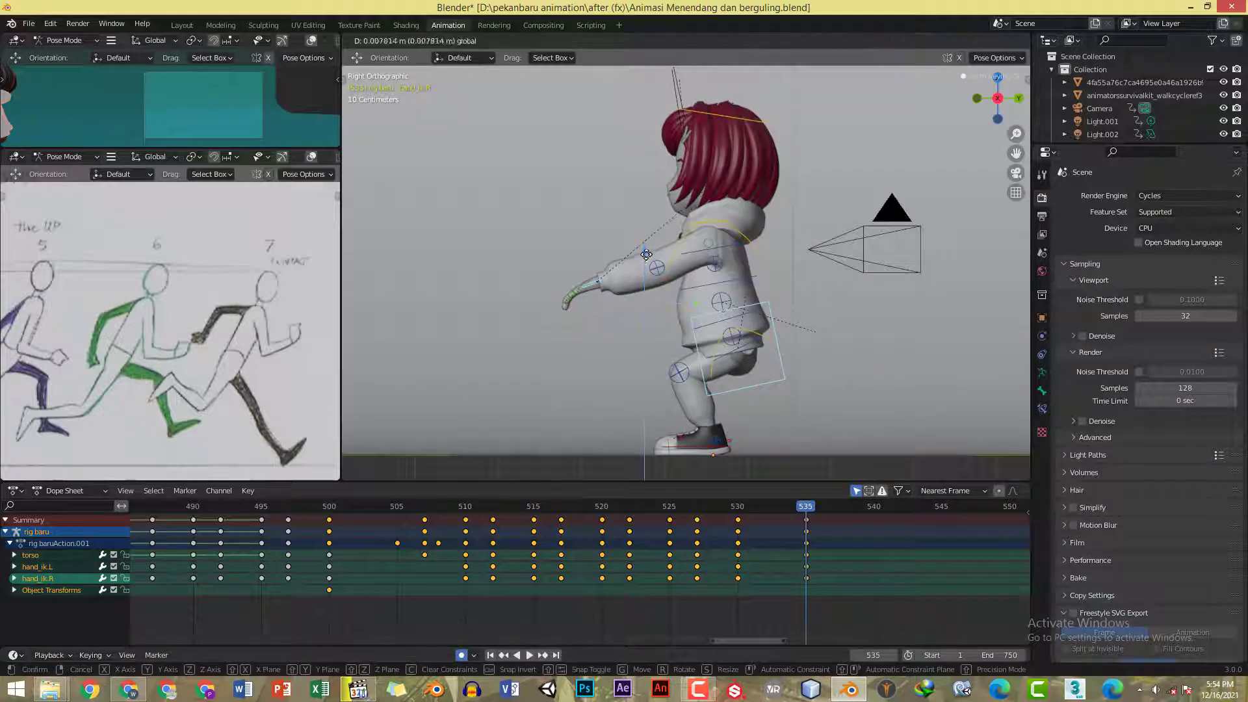
left_click(777, 327)
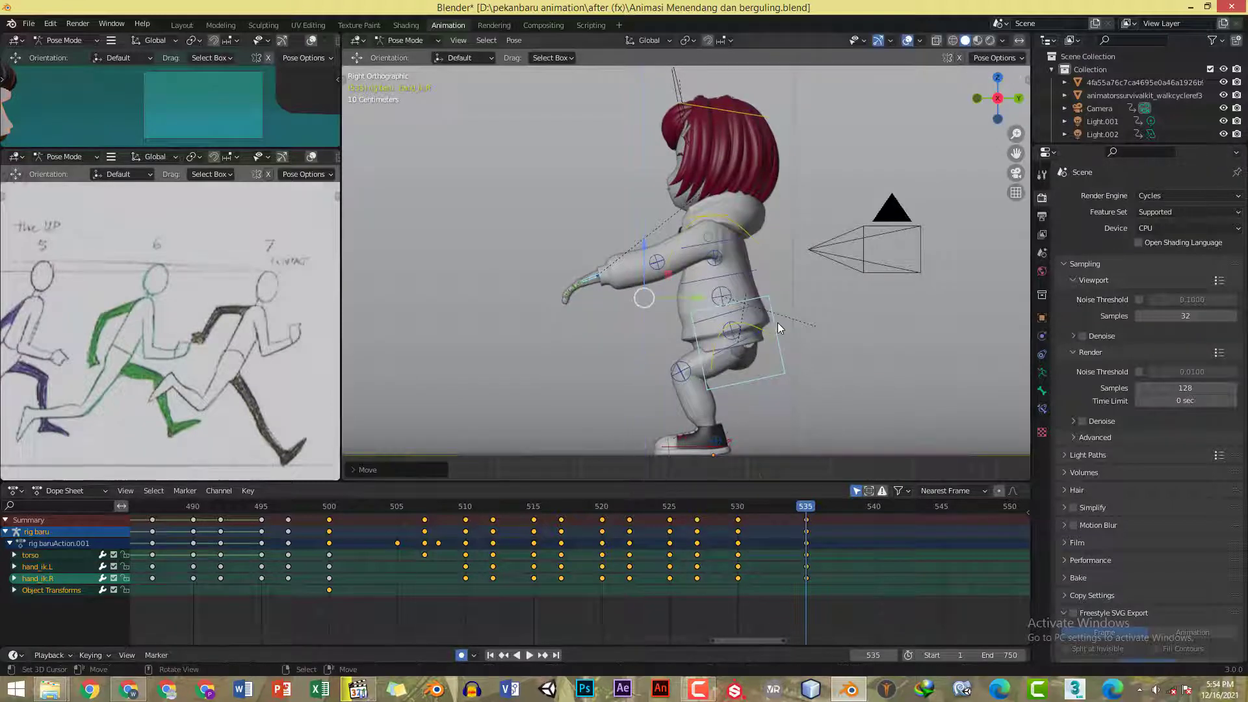
- Rotate the torso and both hand controls about 15 degrees backward at frame 535 and check against the reference video
key("r")
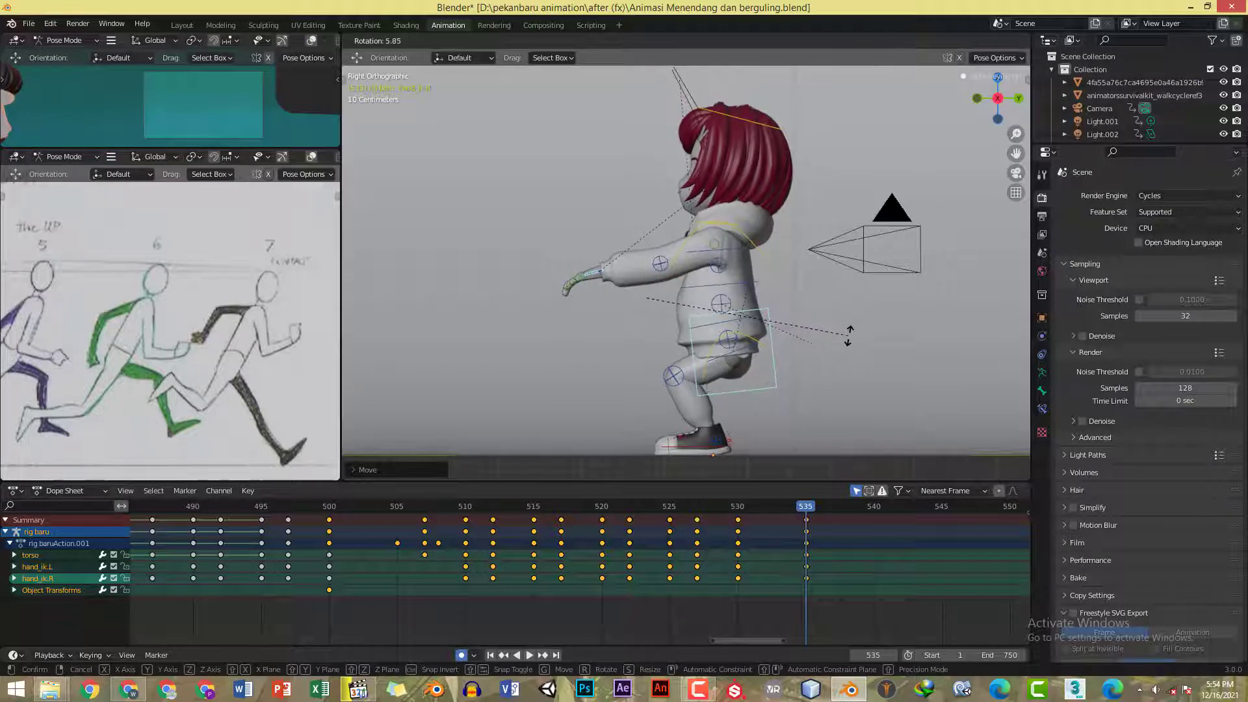
left_click(715, 330)
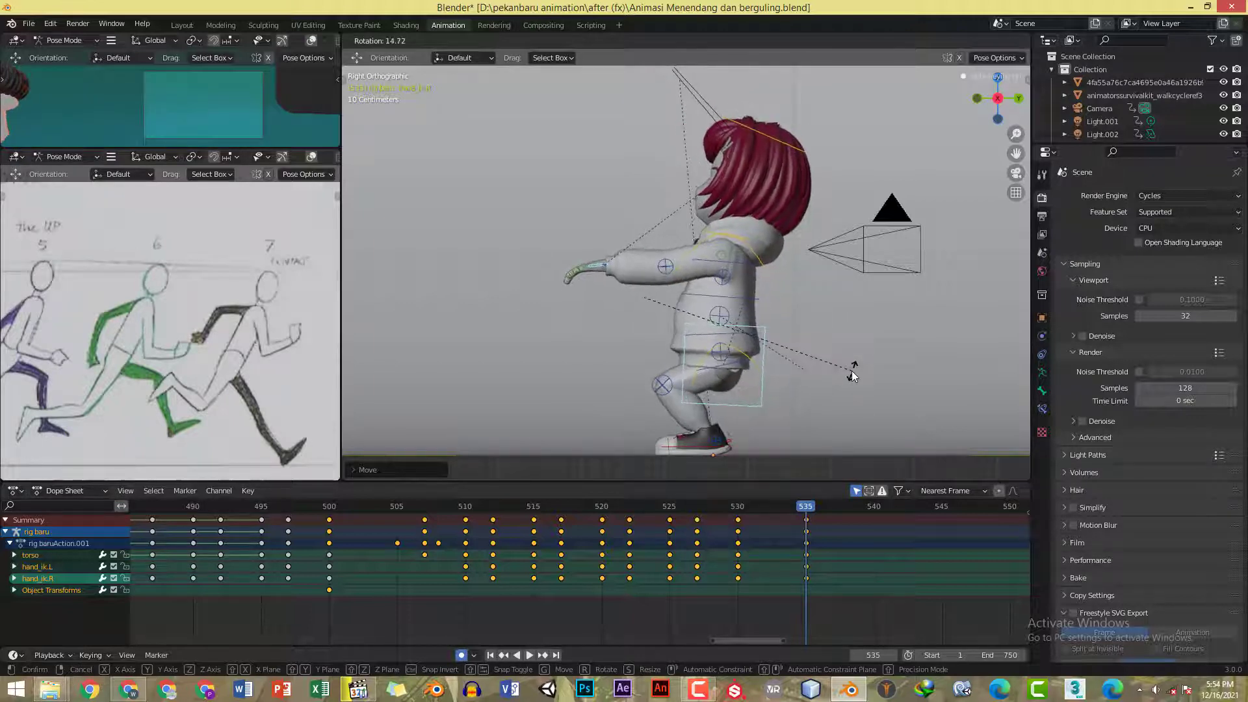
key("alt+Tab")
key("alt+Tab")
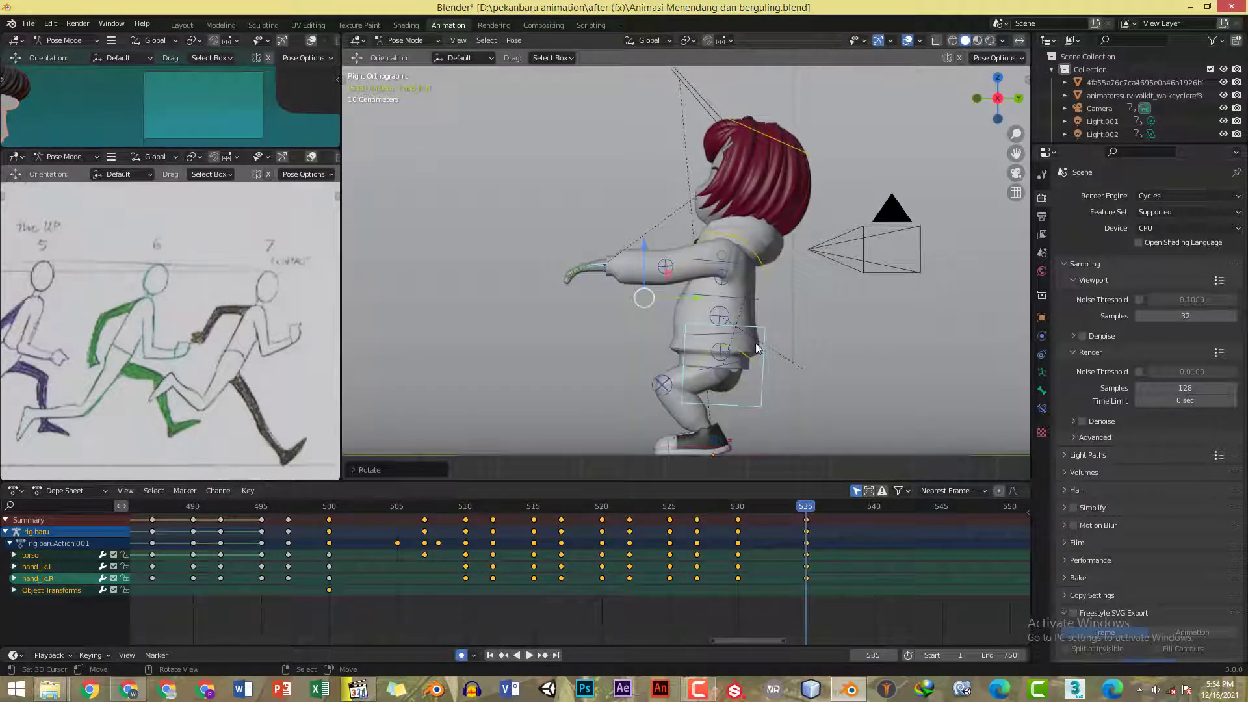
- Shift the torso and both hand controls further backward and upward at frame 535, and compare the pose with backflip.mp4
key("g")
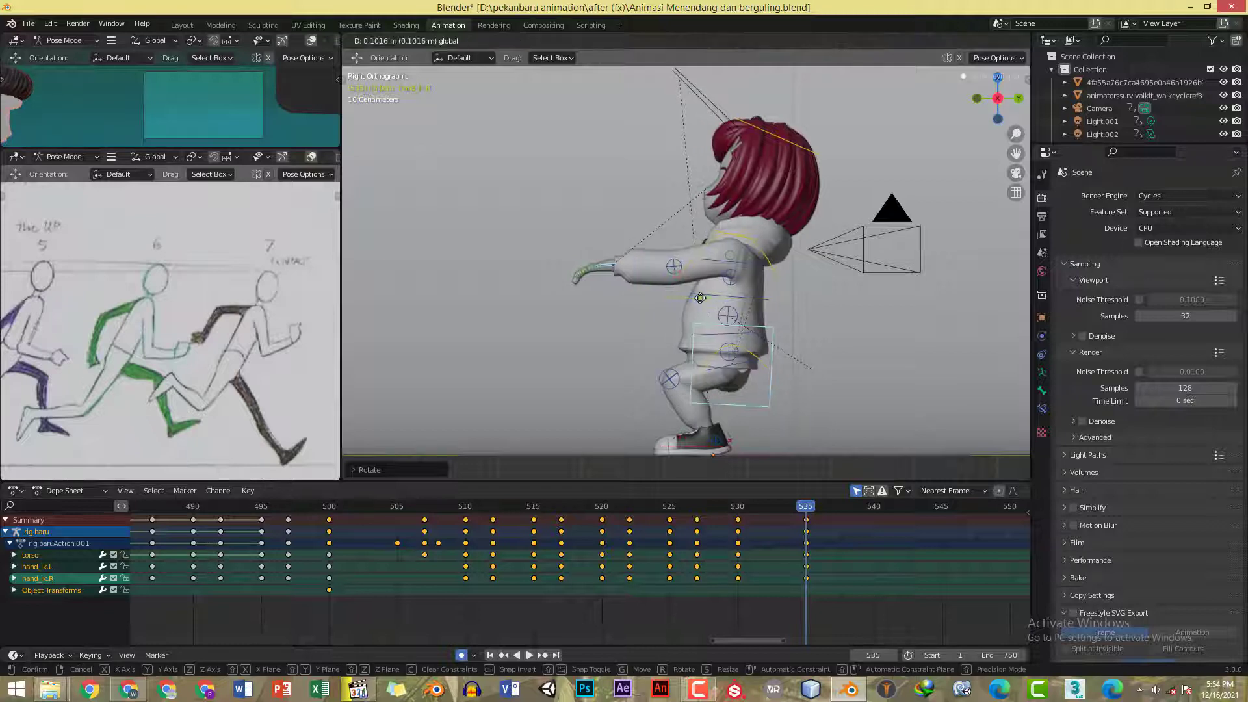
left_click(695, 281)
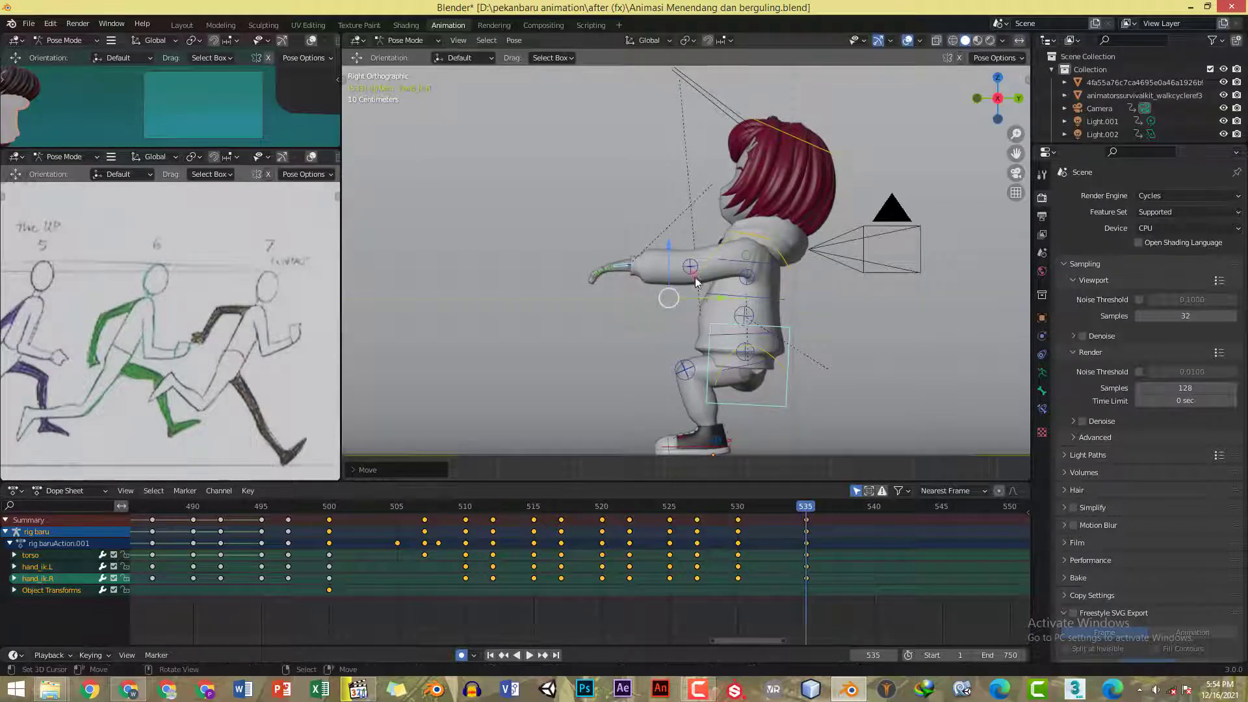
key("g")
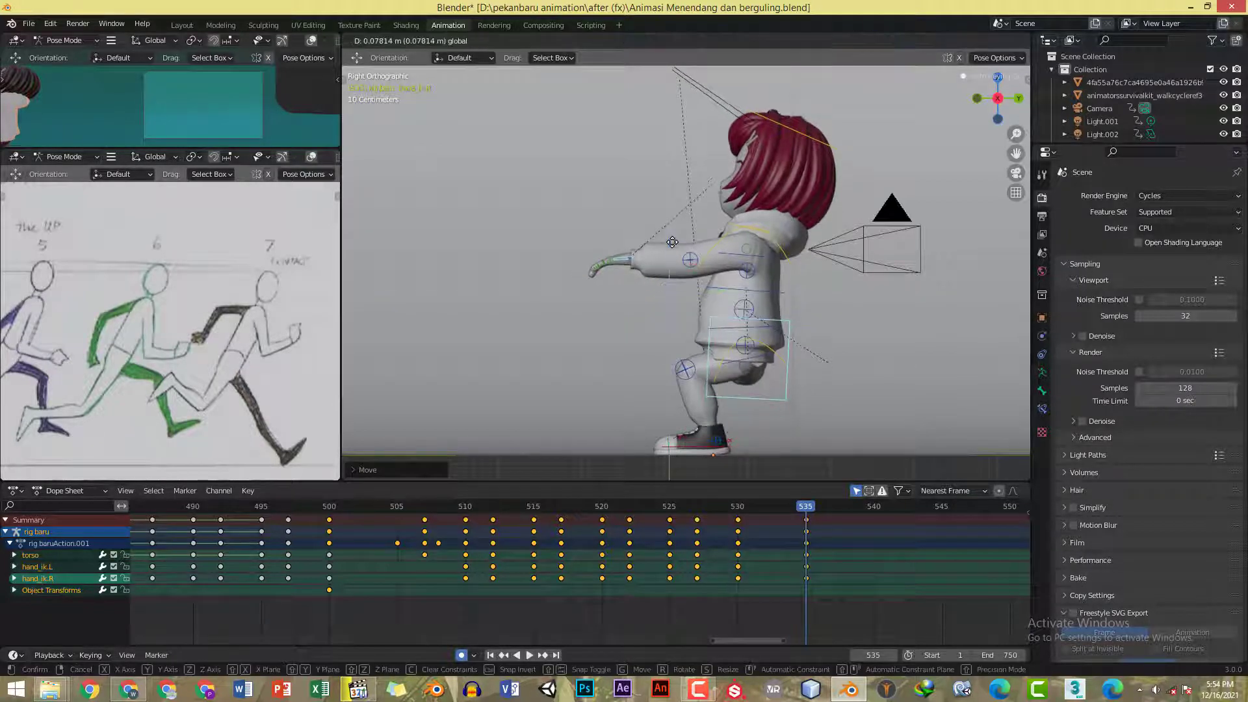
left_click(703, 262)
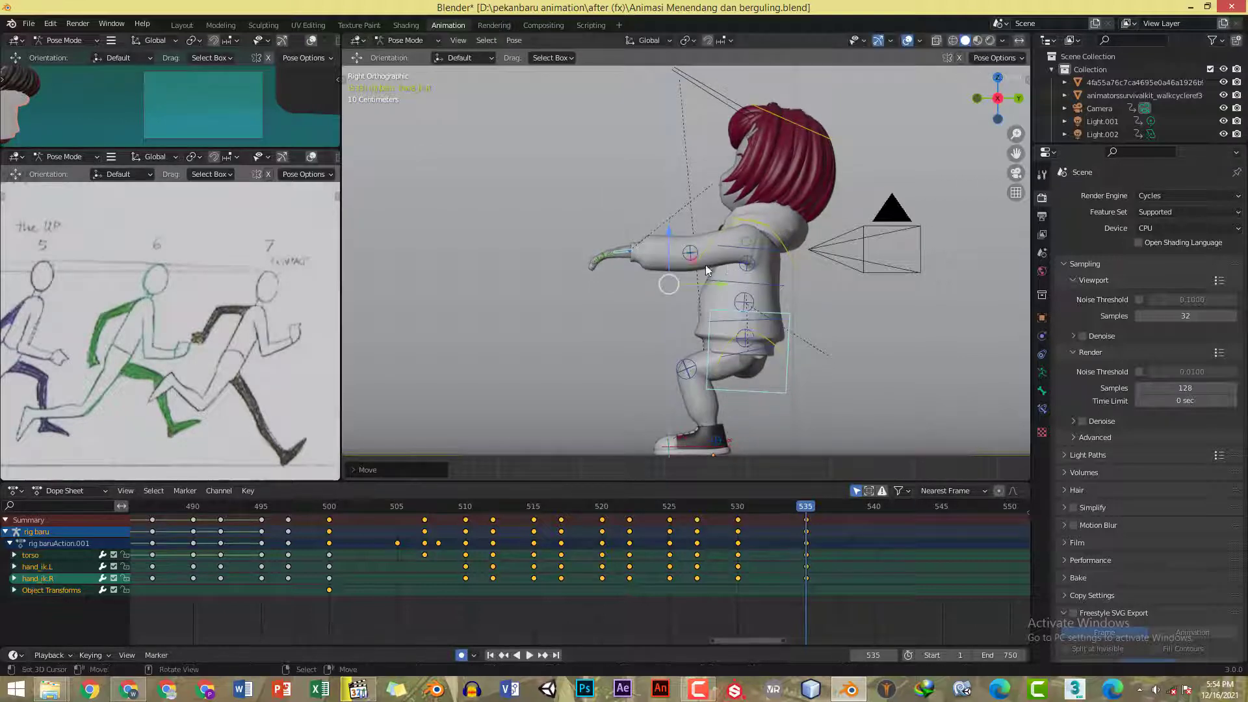
key("g")
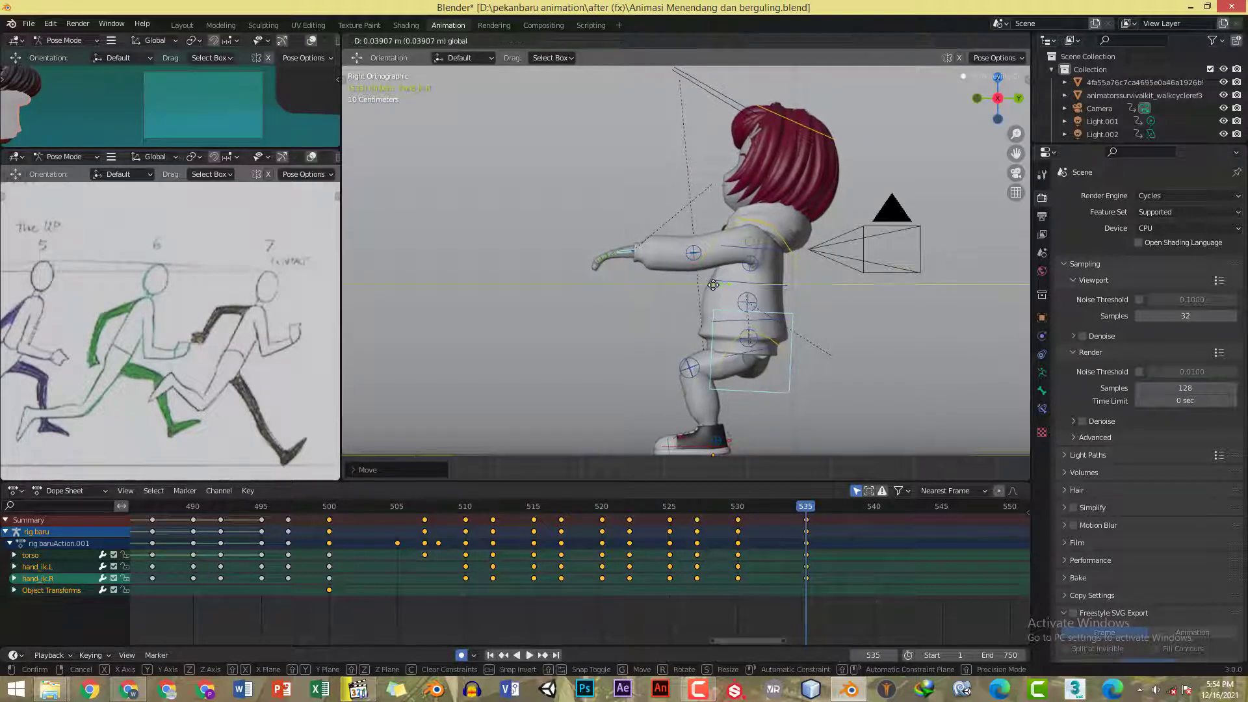
left_click(785, 246)
key("alt+Tab")
key("alt+Tab")
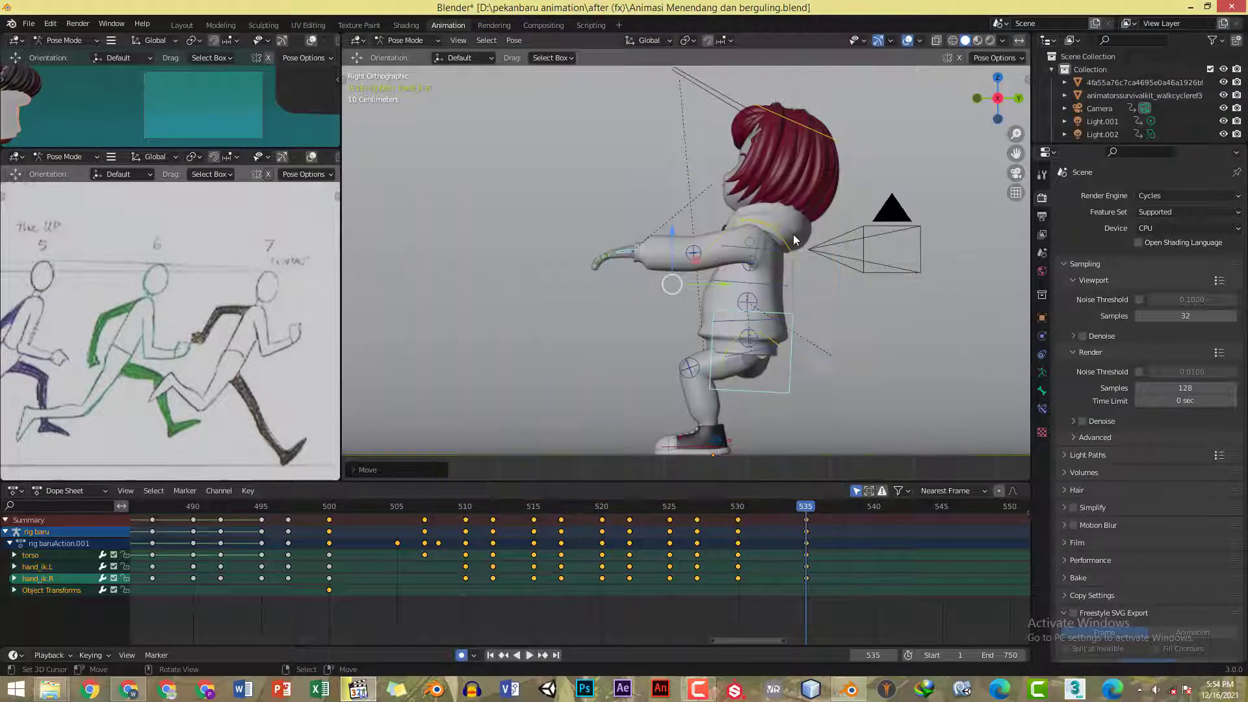
middle_click_drag(792, 238, 796, 259, "shift")
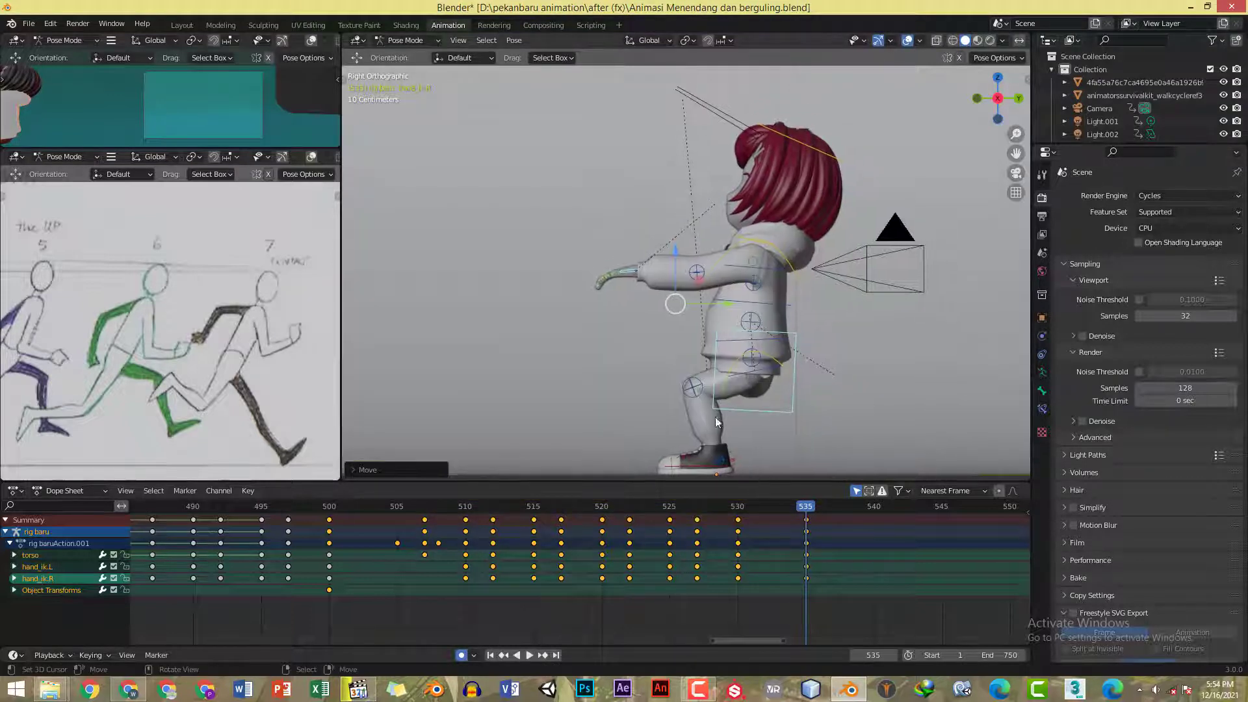
middle_click_drag(716, 421, 728, 437, "shift")
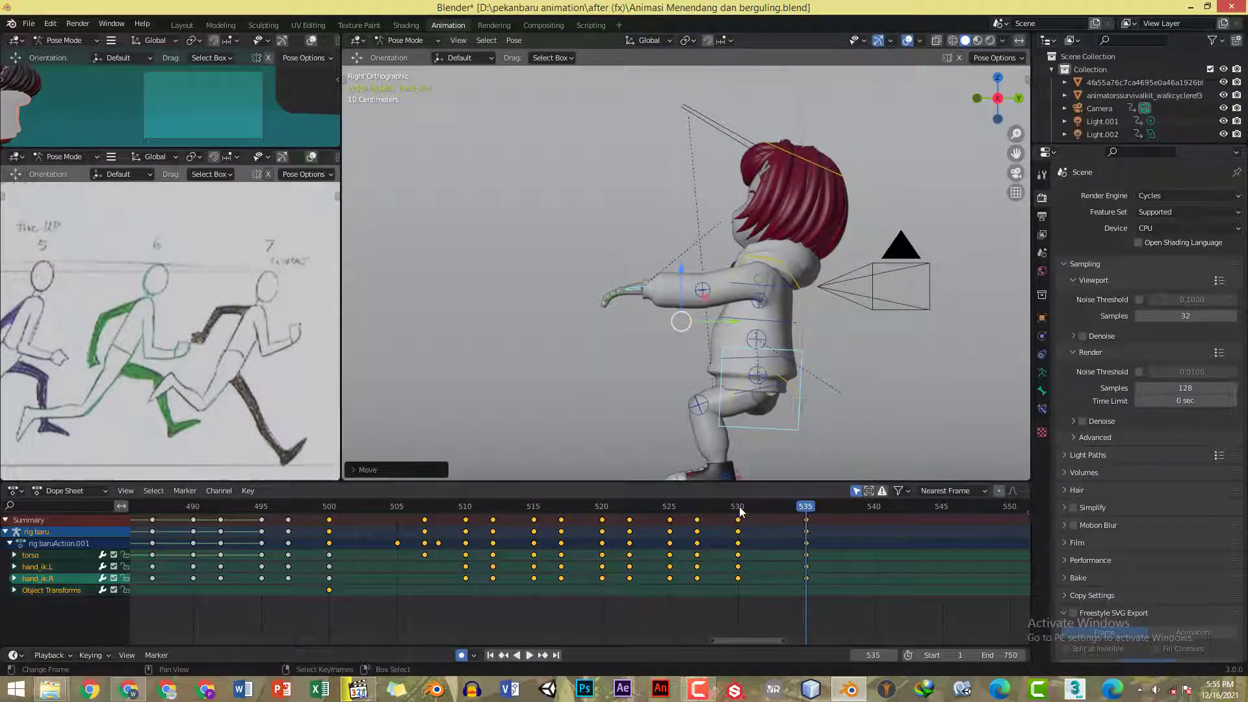
- Compare frame 535 with the backflip.mp4 reference and rotate the neck about 10 degrees and the head about 14 degrees backward
left_click_drag(739, 508, 807, 516)
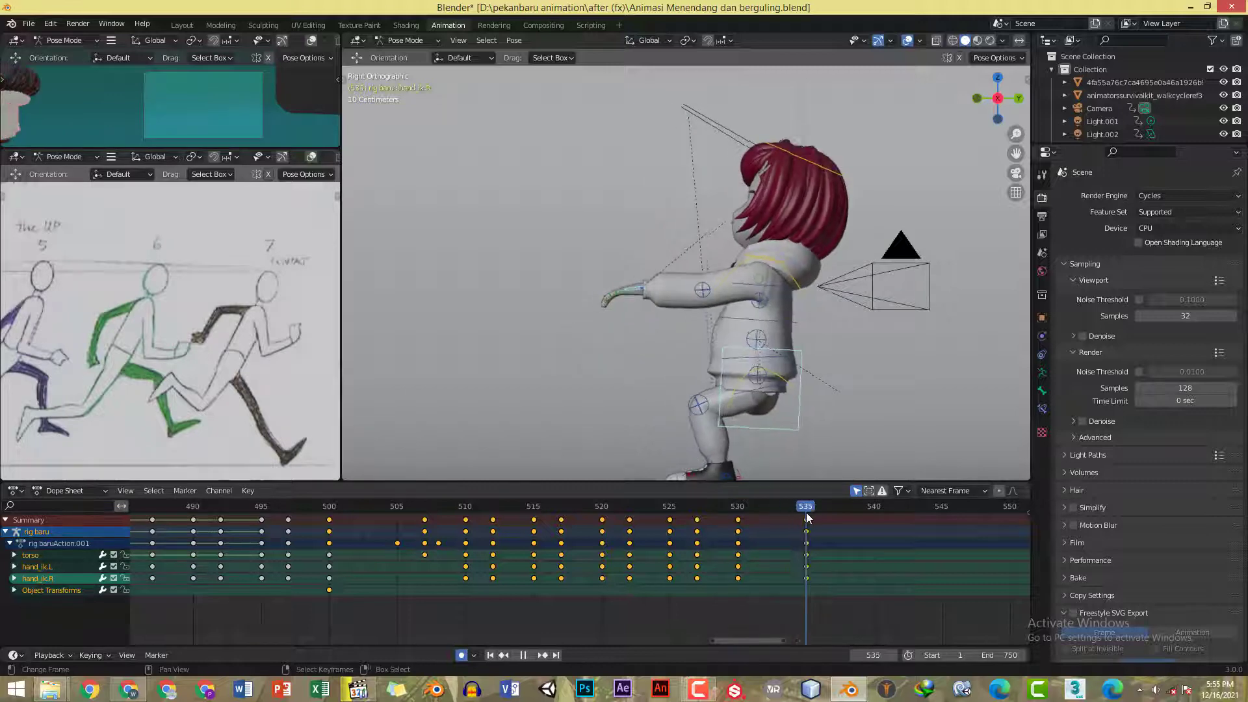
middle_click_drag(665, 275, 676, 290, "shift")
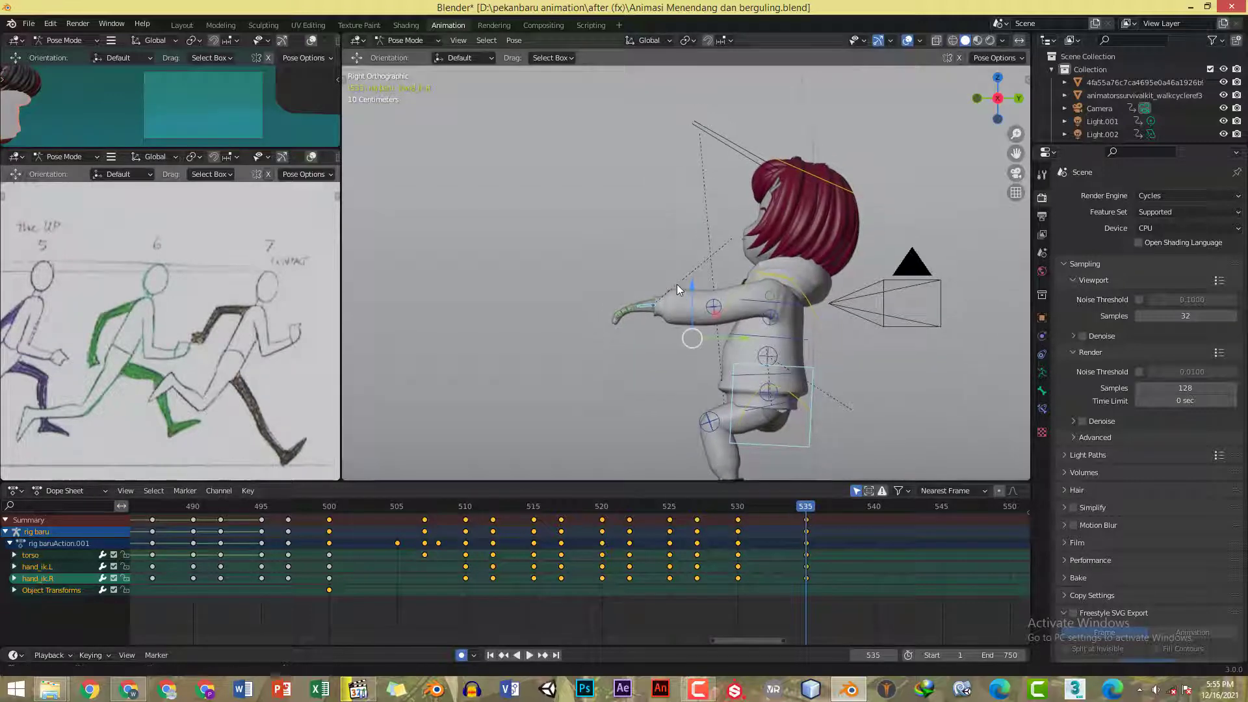
key("alt+Tab")
key("alt+Tab")
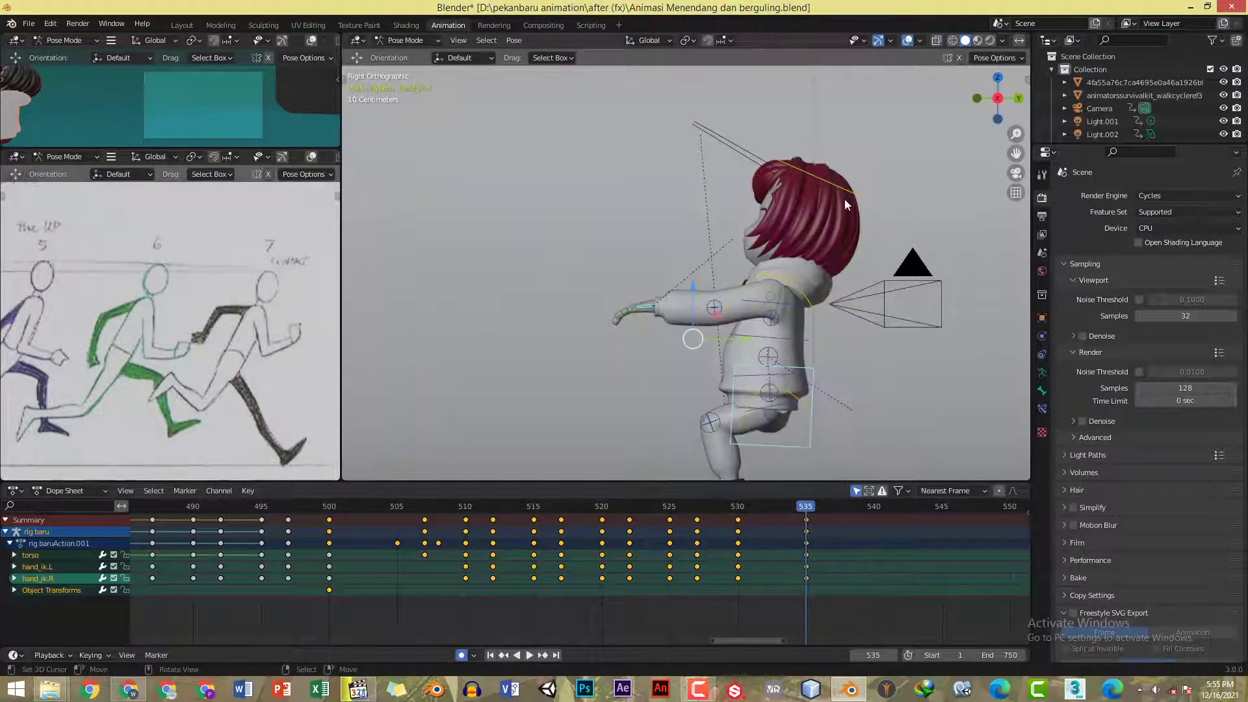
left_click(798, 279)
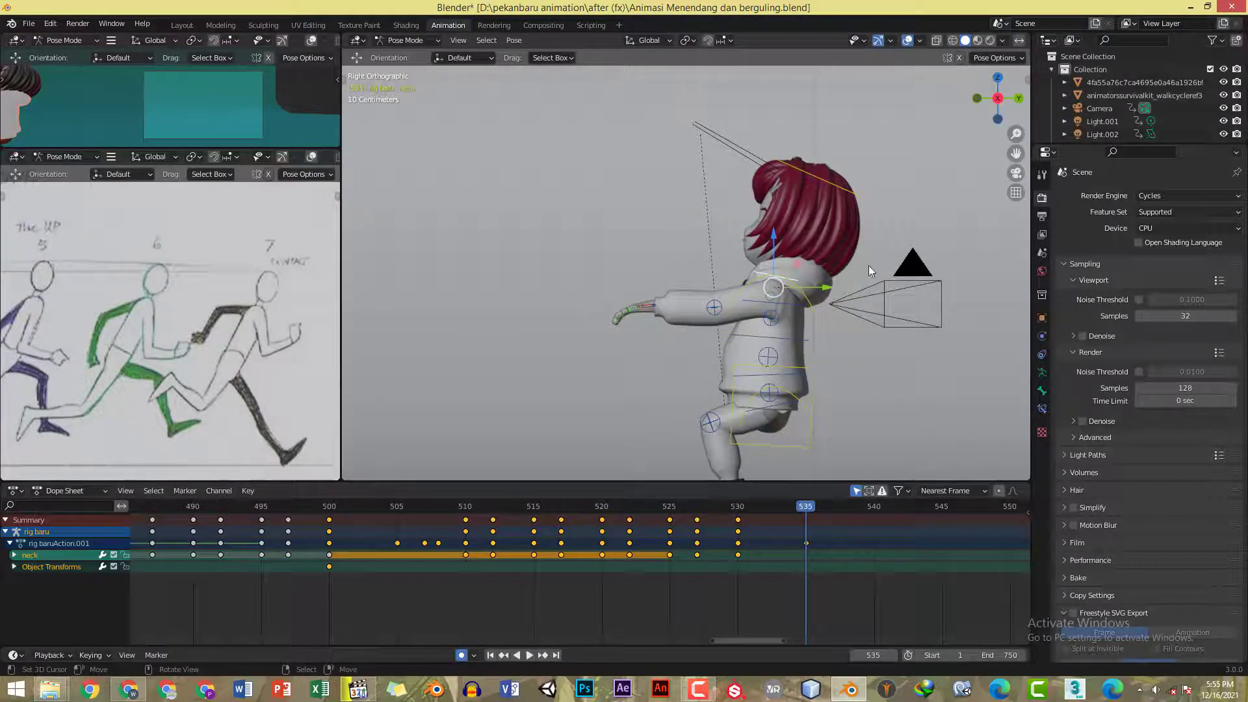
key("r")
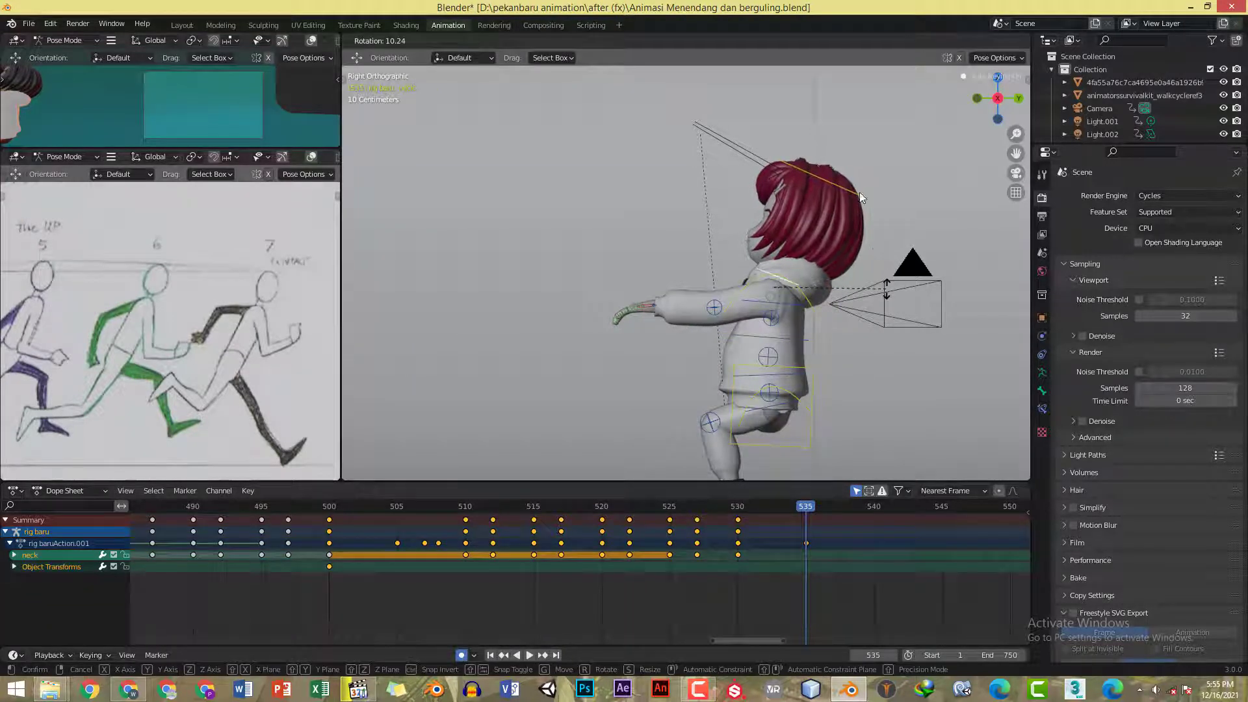
left_click(858, 193)
left_click(852, 197)
key("r")
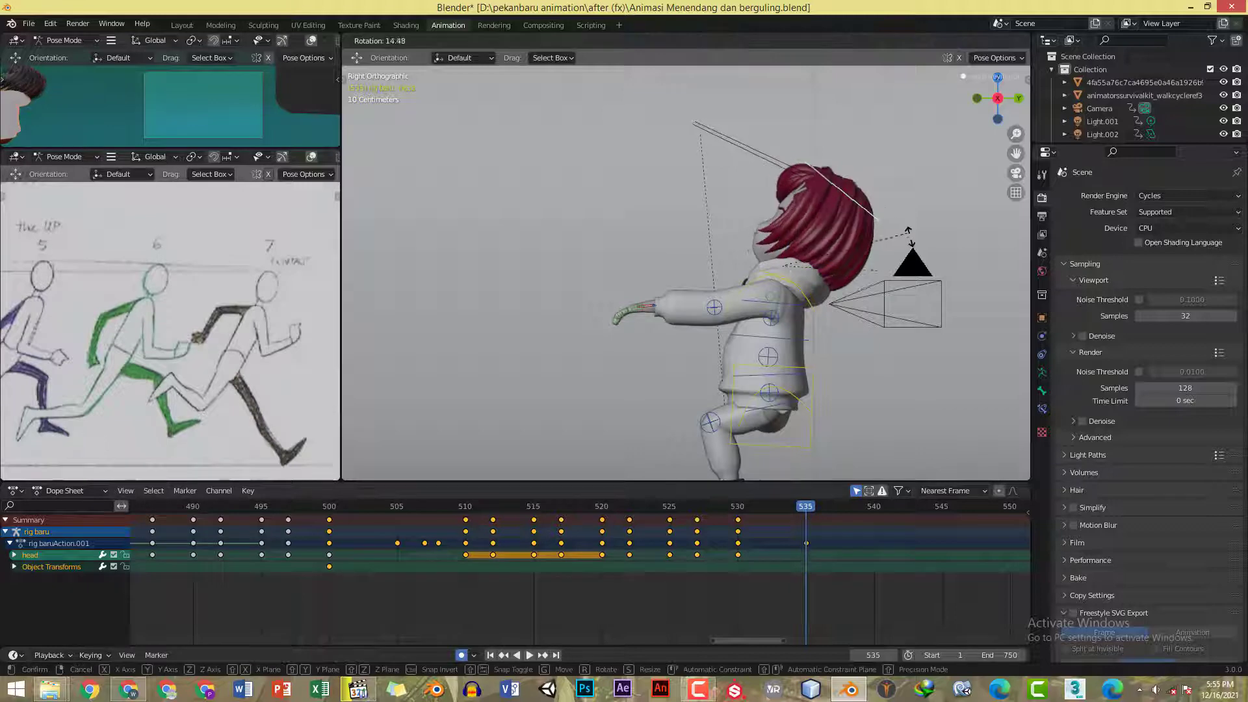
left_click(910, 228)
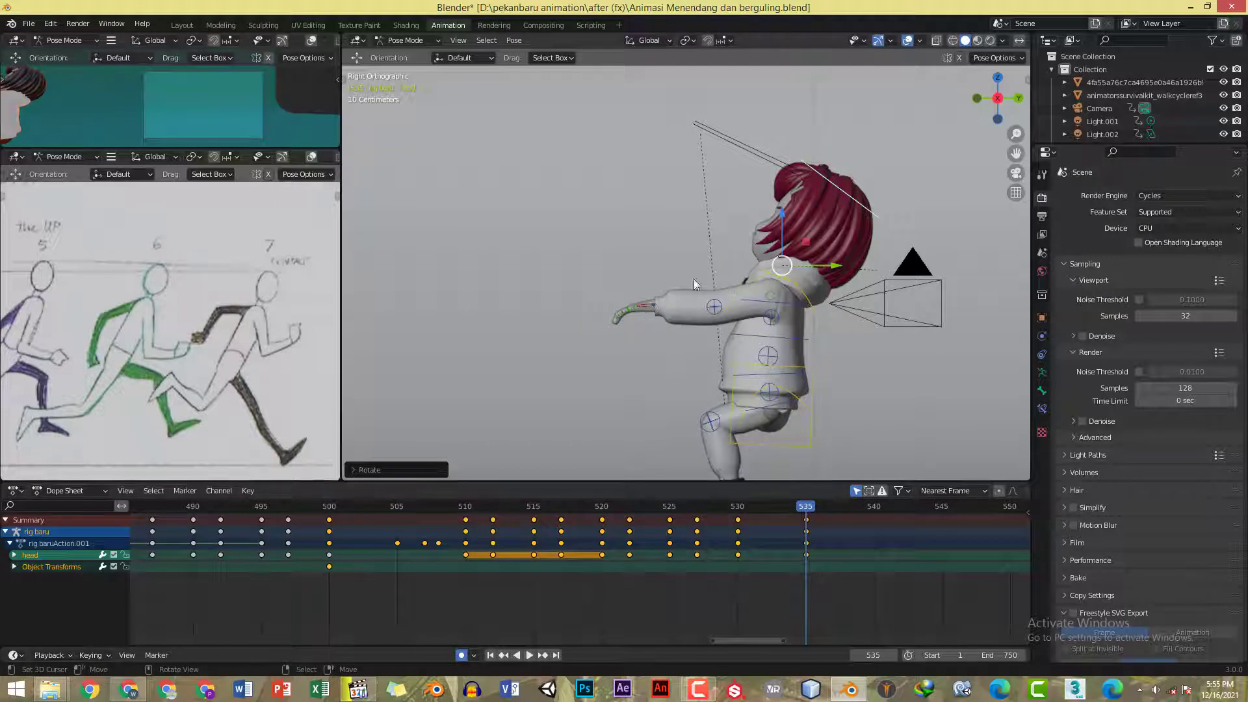
- Rotate the left hand IK control about 46 degrees, raise it beside the head at frame 535, and check against backflip.mp4
left_click(649, 302)
key("r")
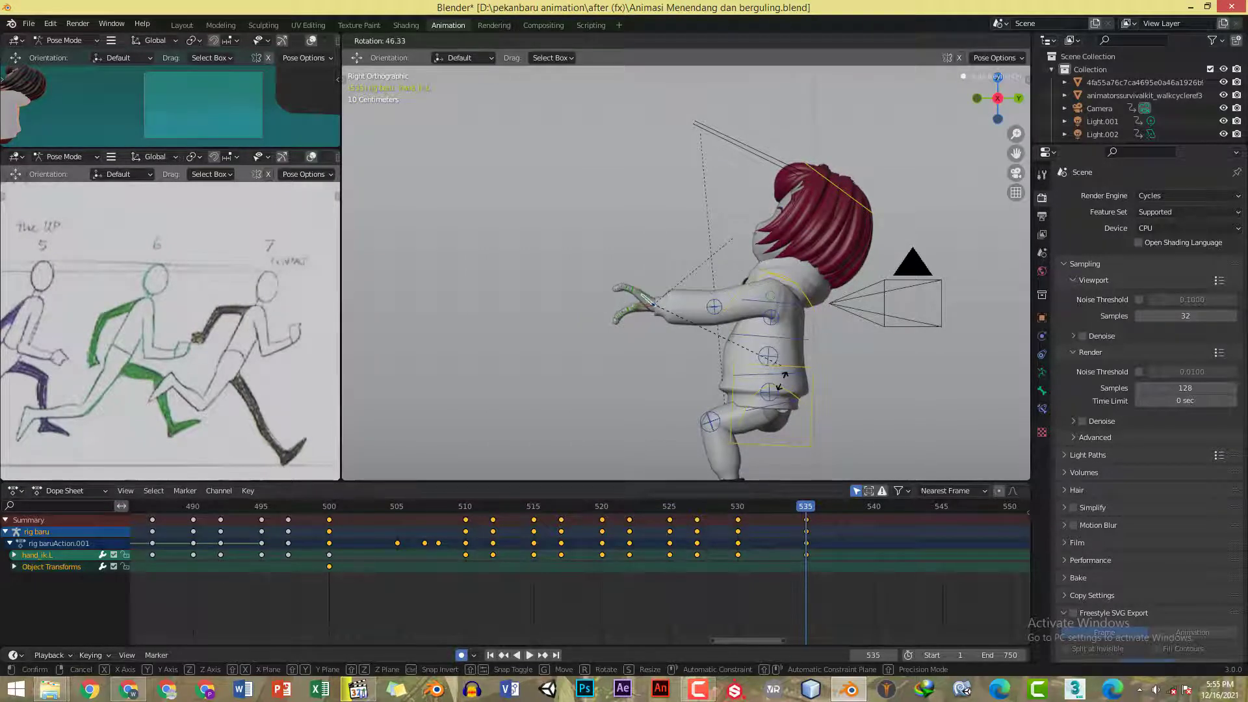
left_click(782, 382)
key("g")
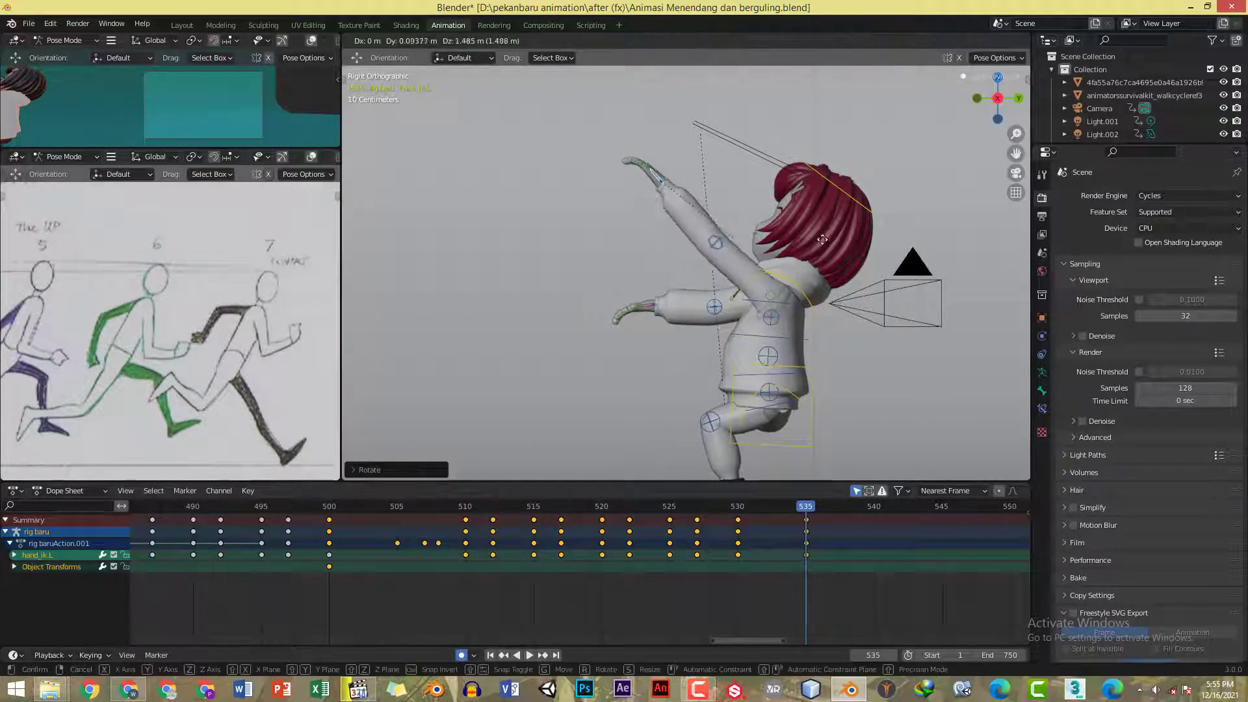
left_click(908, 241)
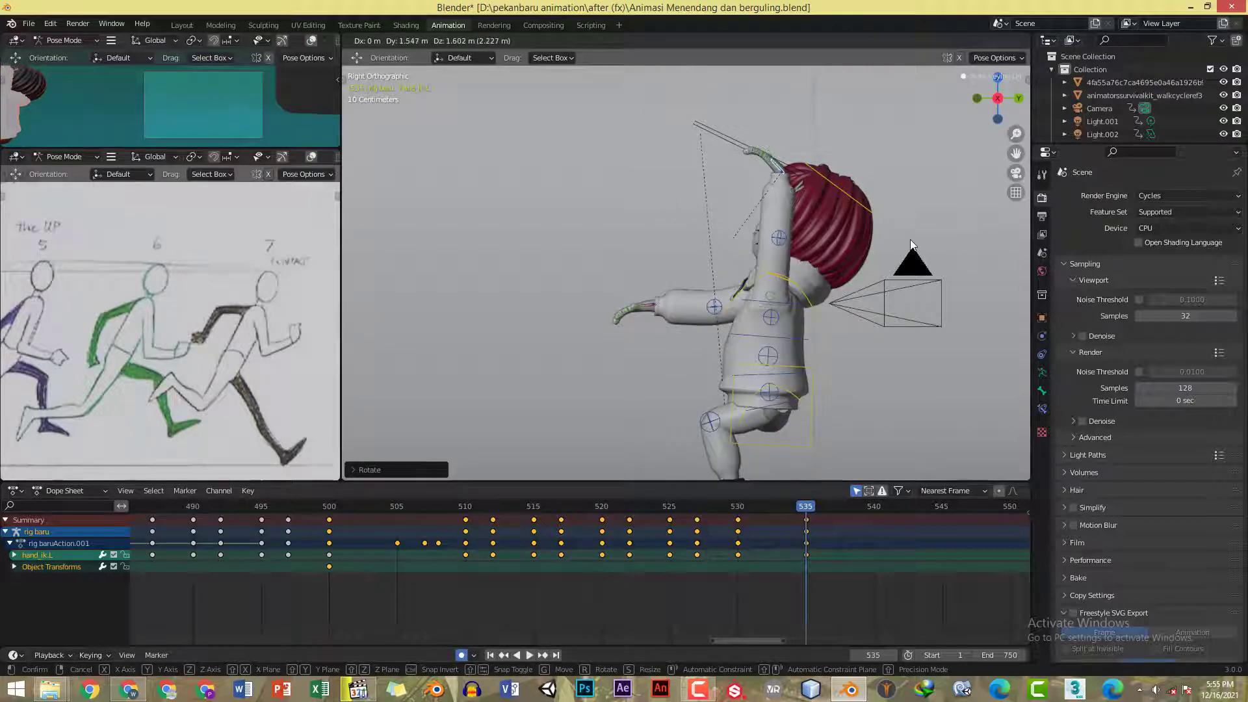
key("alt+Tab")
key("alt+Tab")
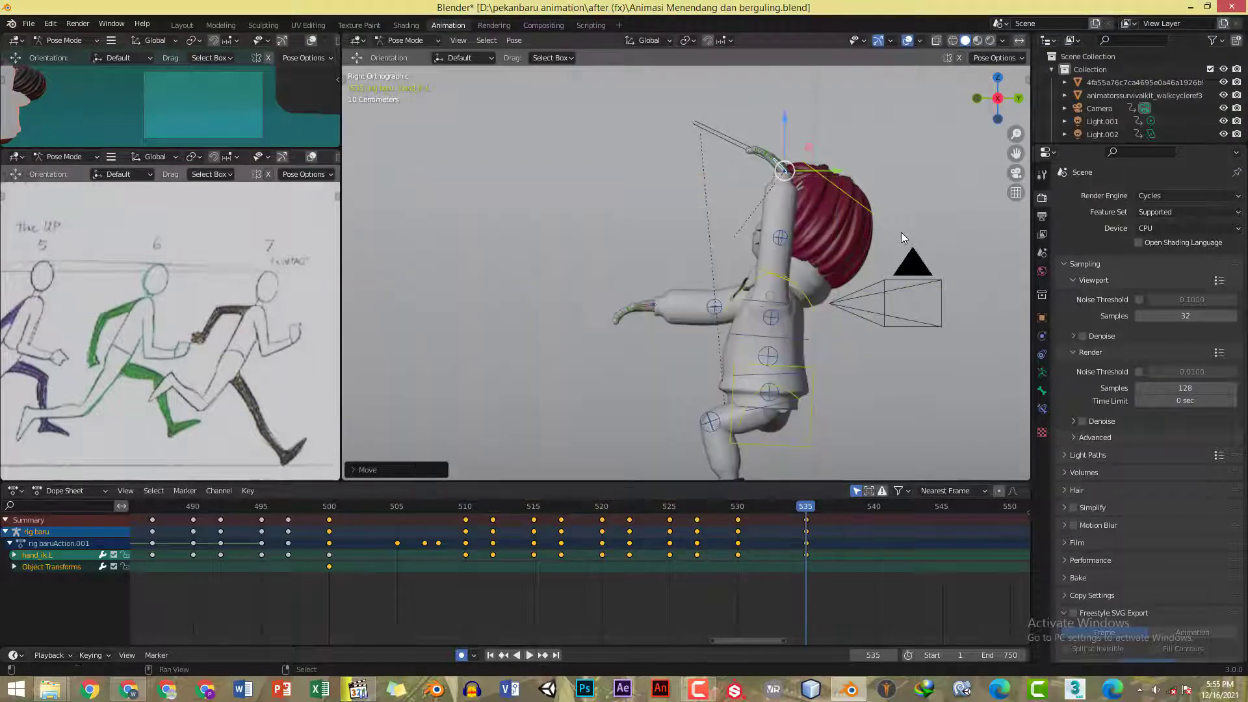
key("r")
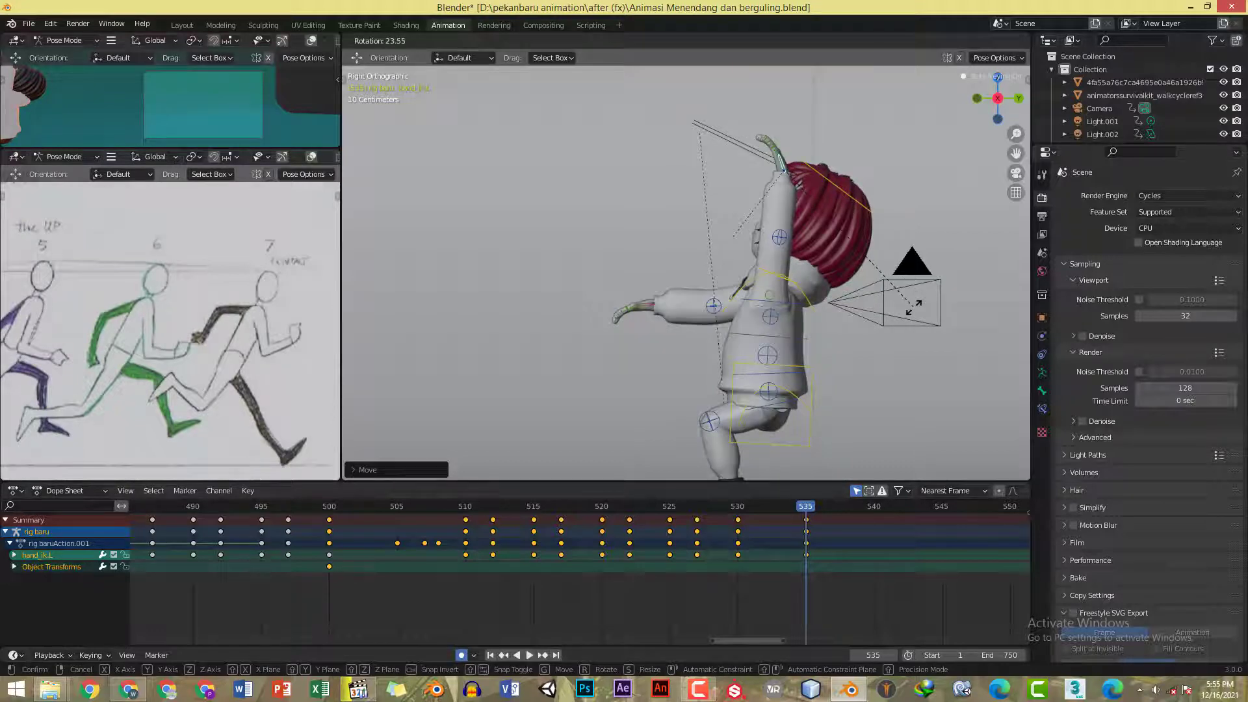
key("alt+Tab")
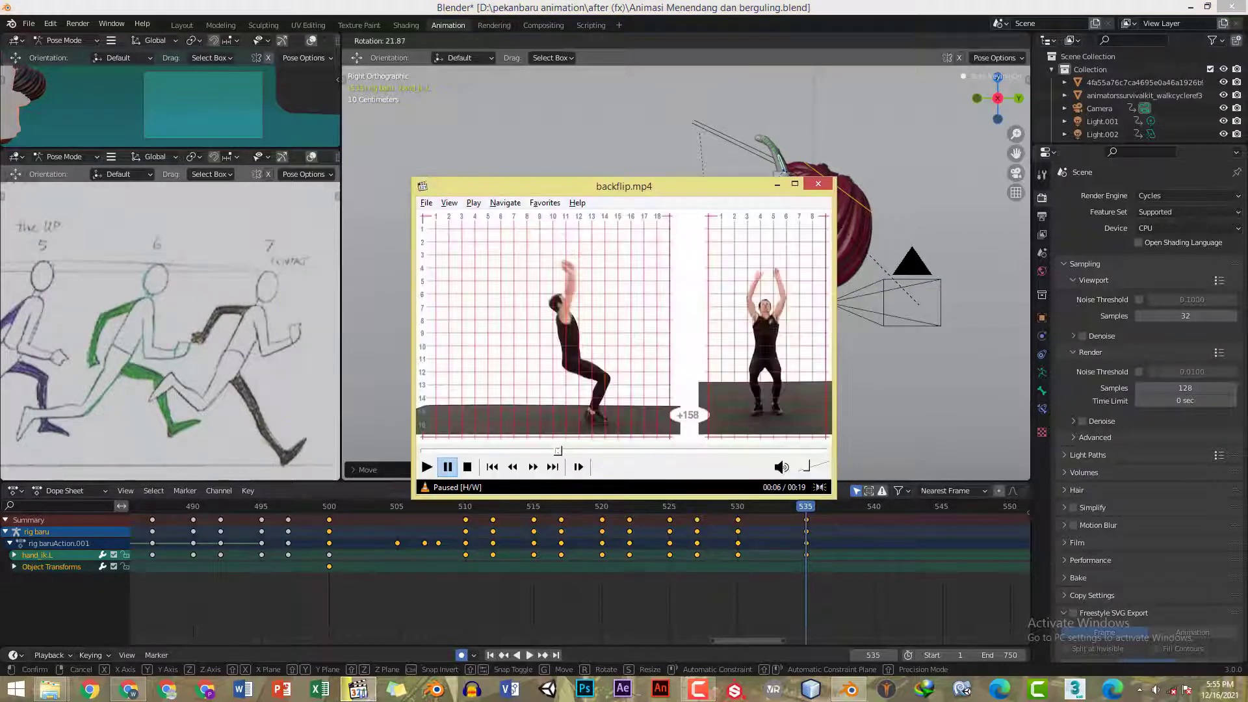
key("alt")
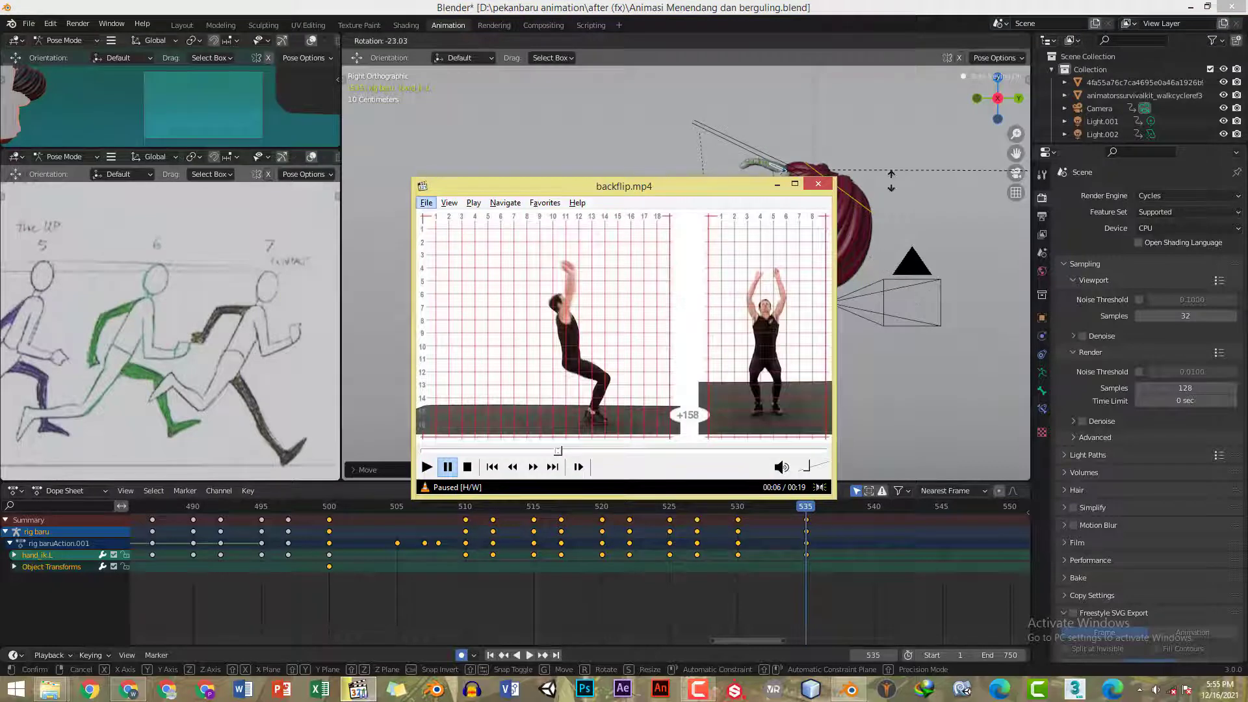
key("alt+Tab")
left_click(896, 186)
- In the front view at frame 535, move the raised left hand control slightly outward along X and paste its pose mirrored onto the right hand
key("KP_1")
middle_click_drag(816, 193, 851, 224, "shift")
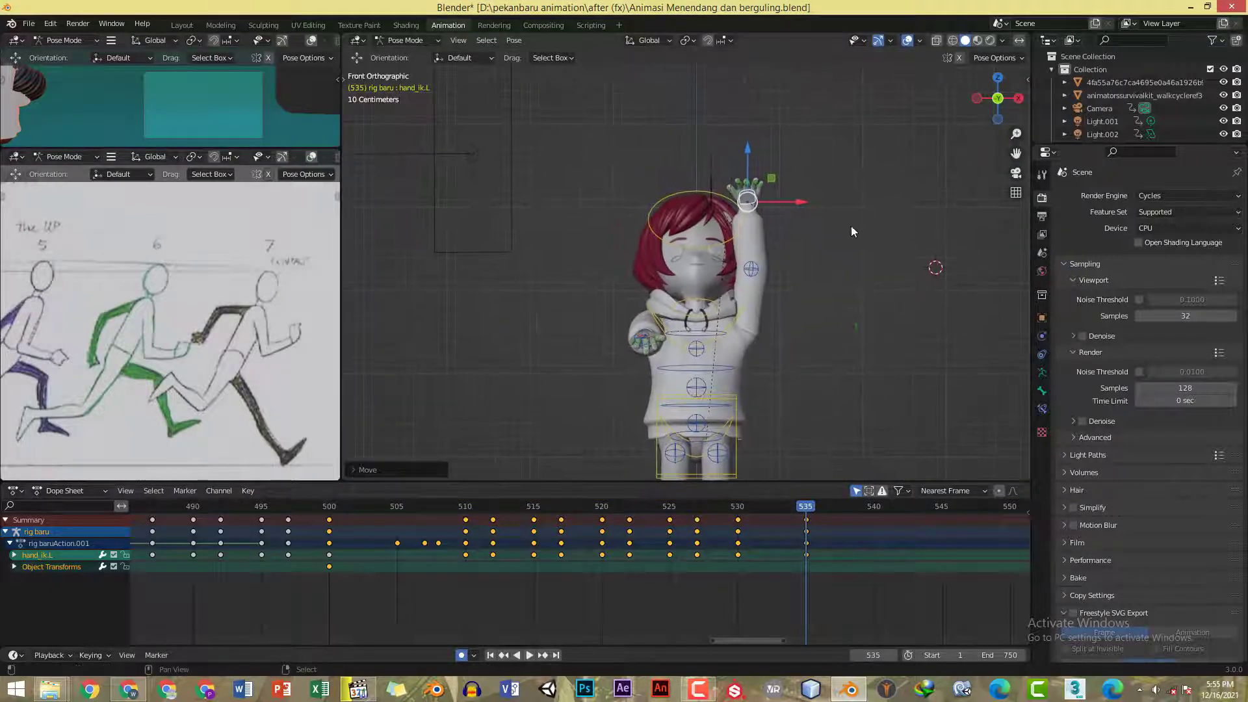
middle_click_drag(738, 175, 737, 168)
key("KP_1")
scroll(755, 188, "up", 3)
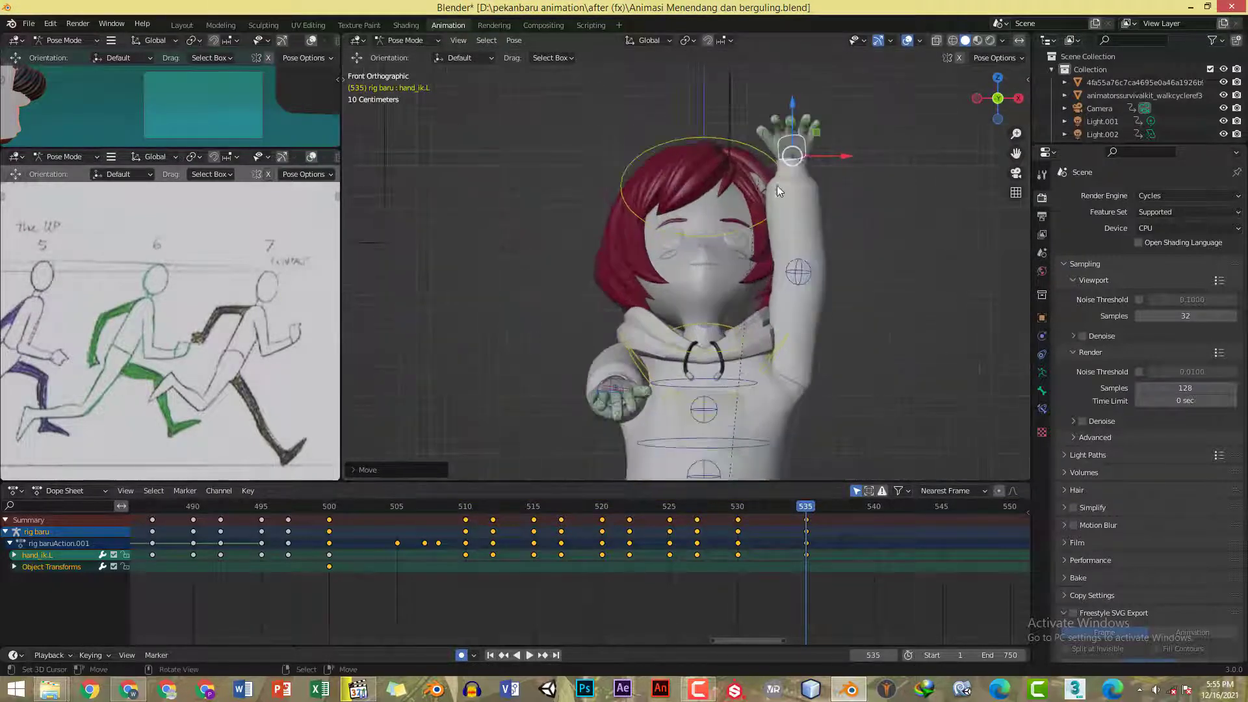
scroll(816, 184, "down", 2)
scroll(820, 198, "down", 2)
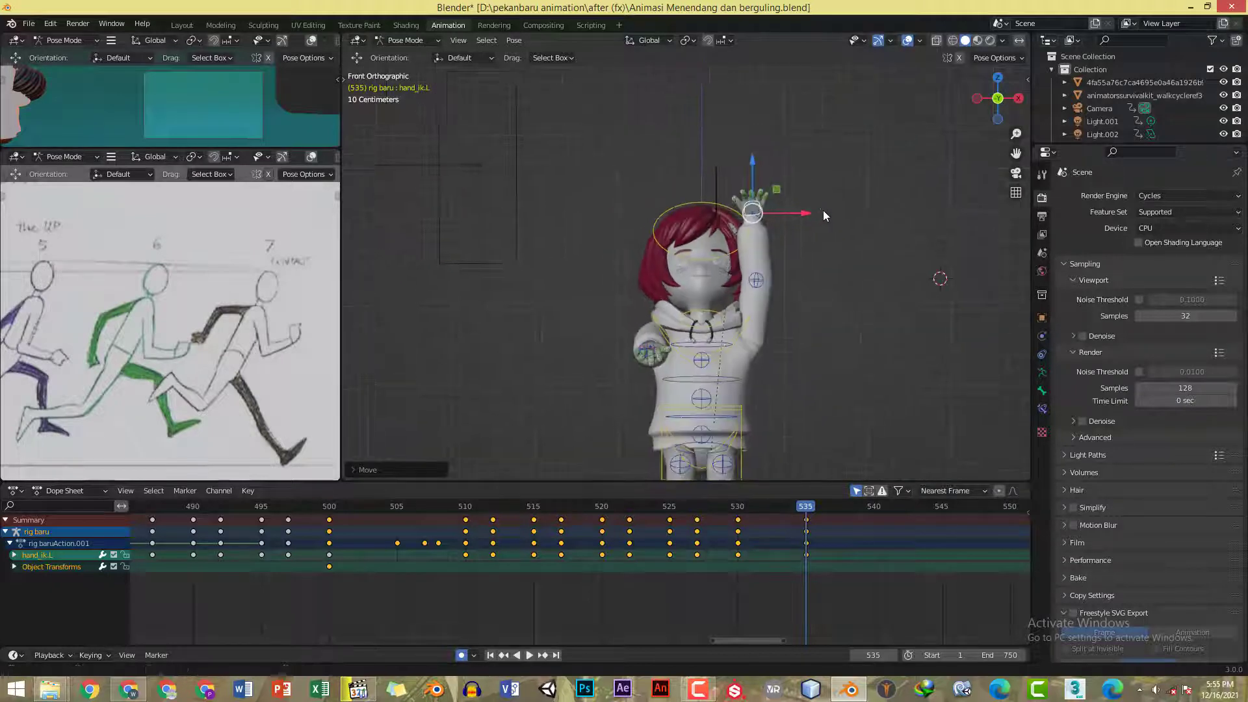
left_click_drag(813, 212, 824, 217)
key("ctrl+c")
key("ctrl+shift+v")
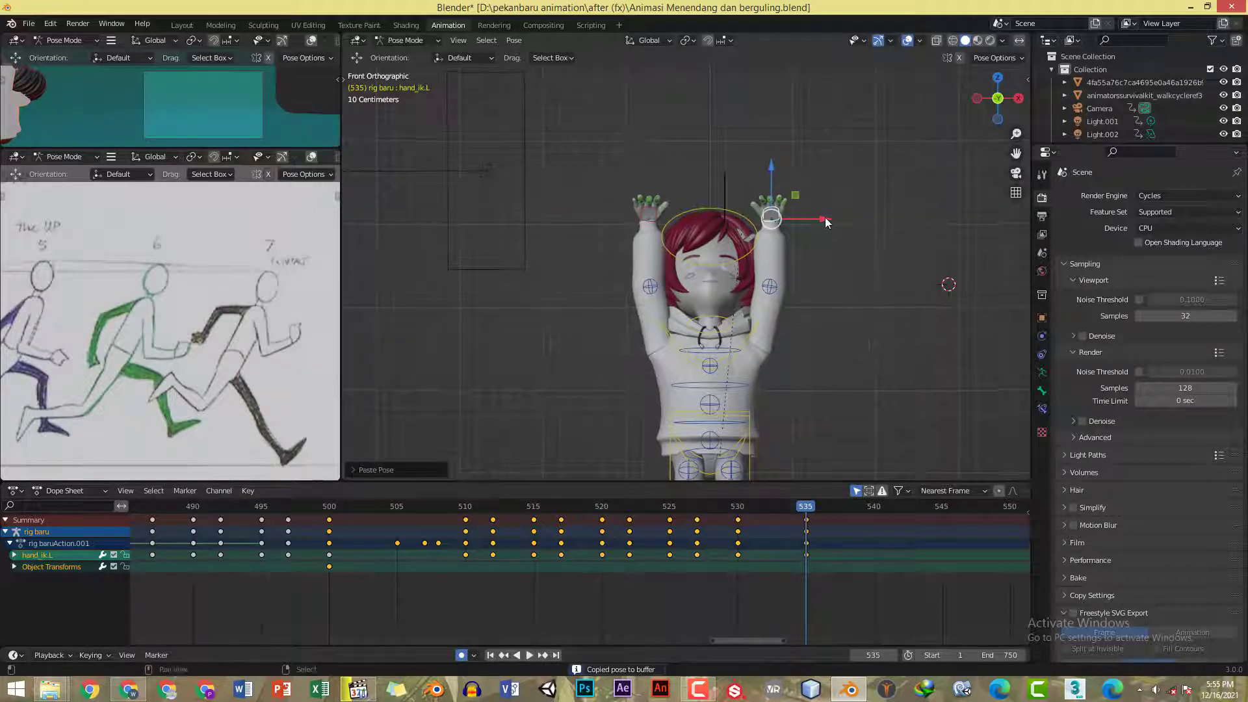
- Play back the arm swing from frame 530 in the right side view
key("KP_3")
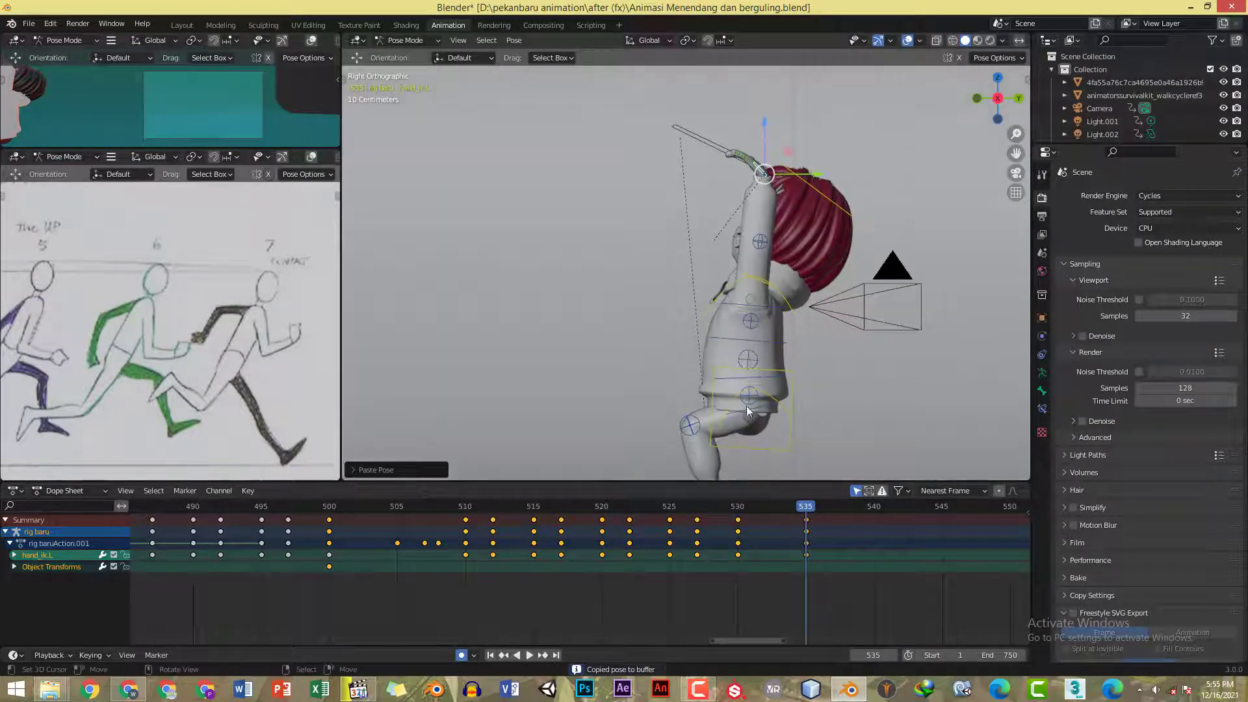
left_click(739, 510)
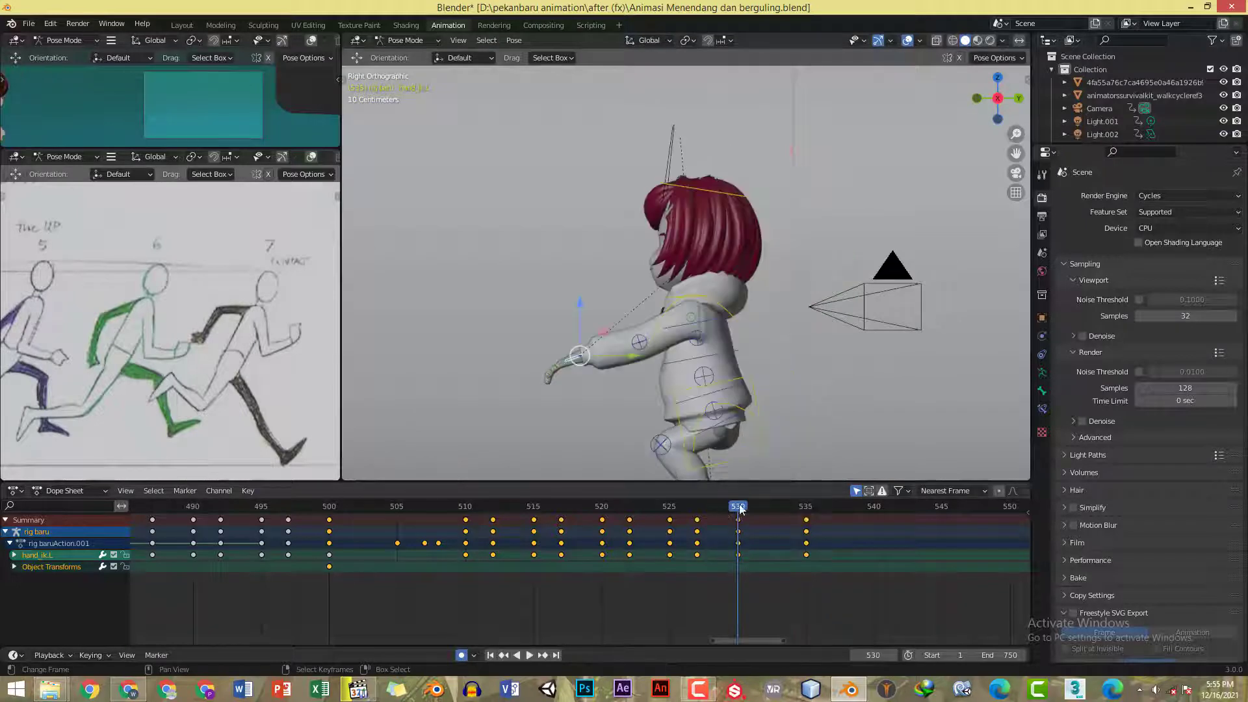
key("space")
key("space")
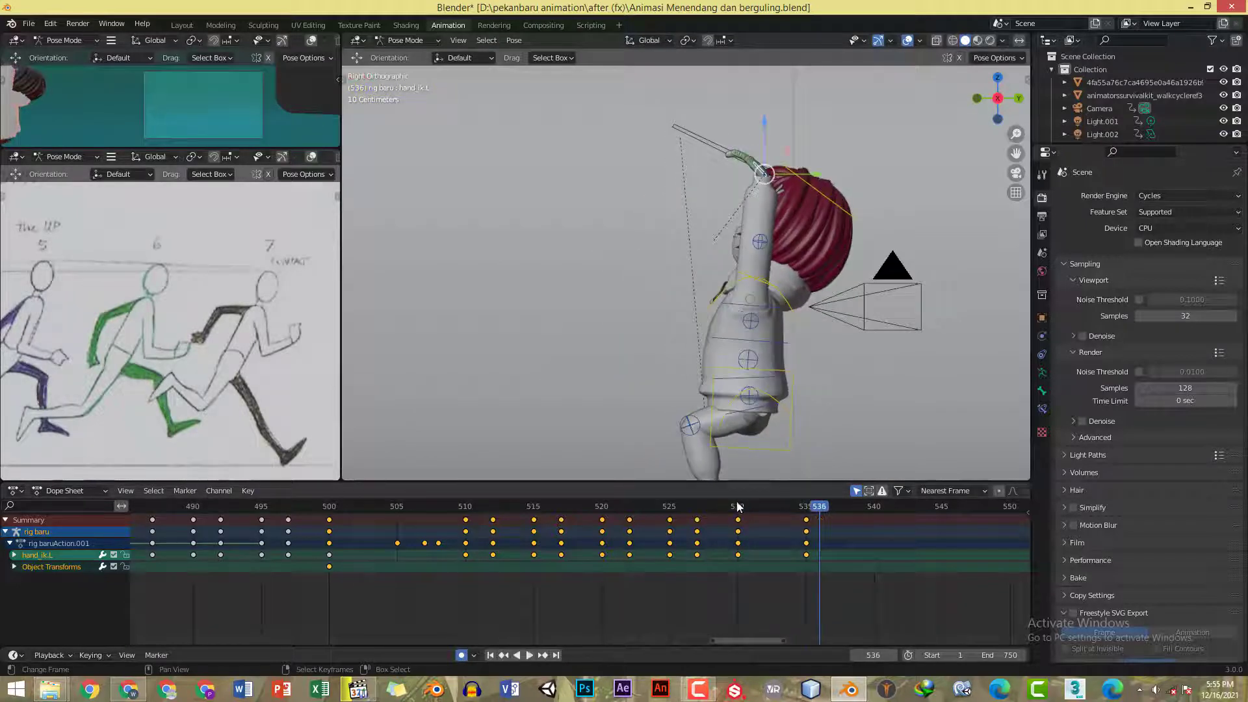
- At frame 532, rotate the left hand IK control about 15 degrees and move it slightly forward and up
left_click(738, 506)
left_click_drag(755, 505, 771, 499)
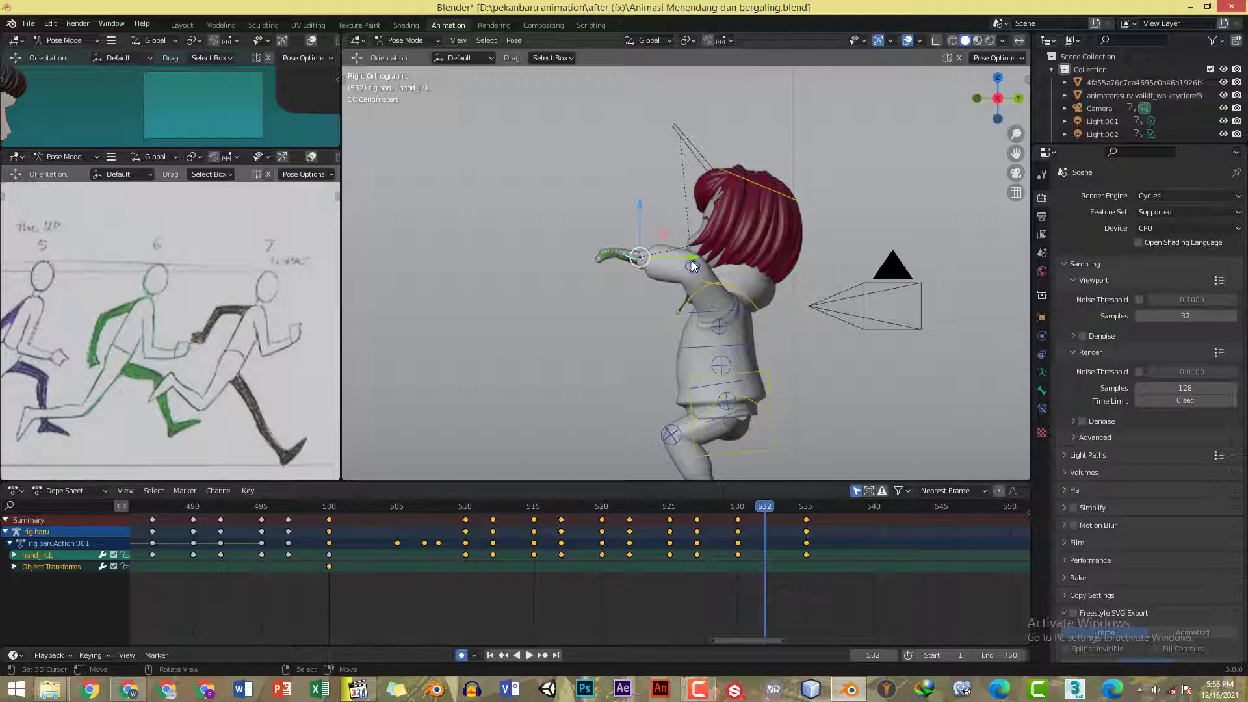
key("r")
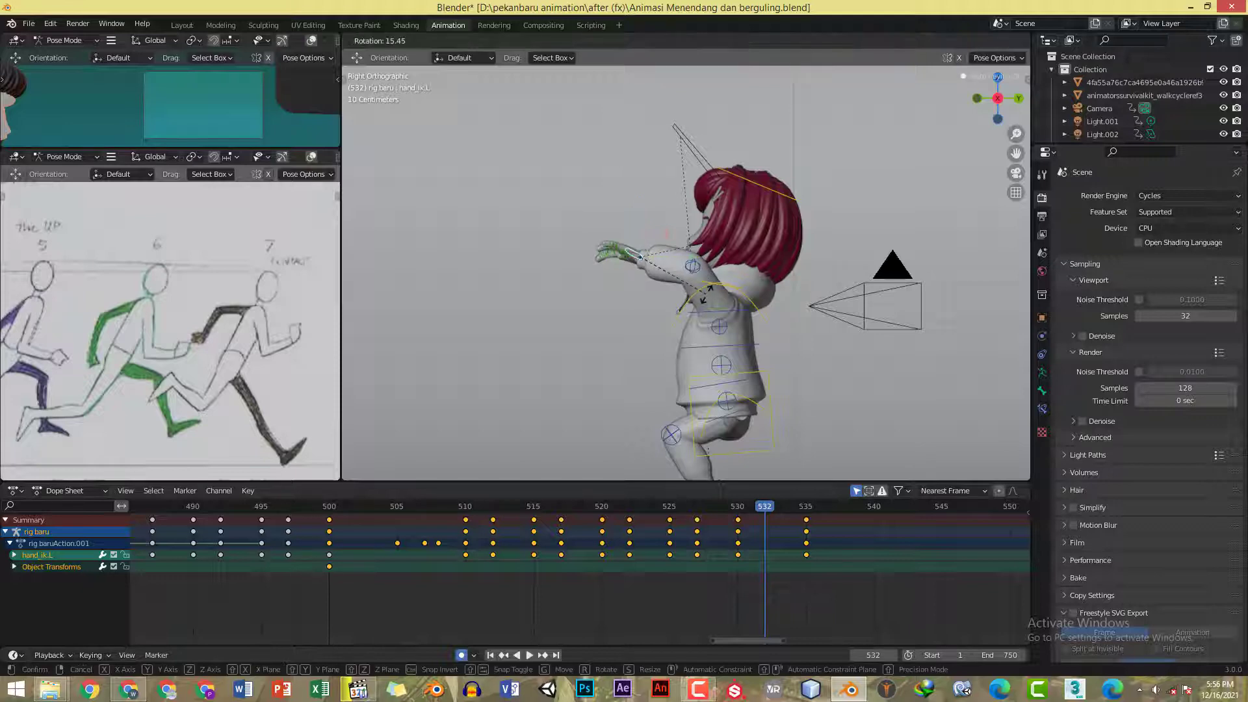
left_click(707, 299)
key("g")
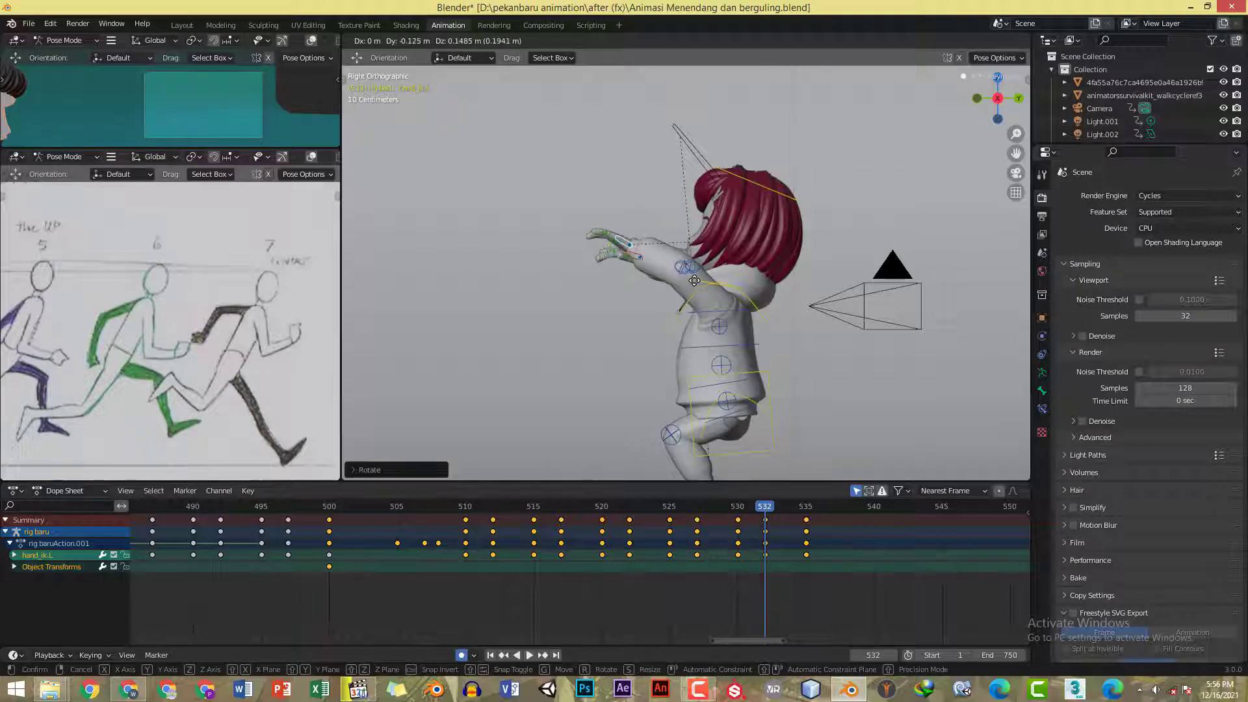
left_click(719, 263)
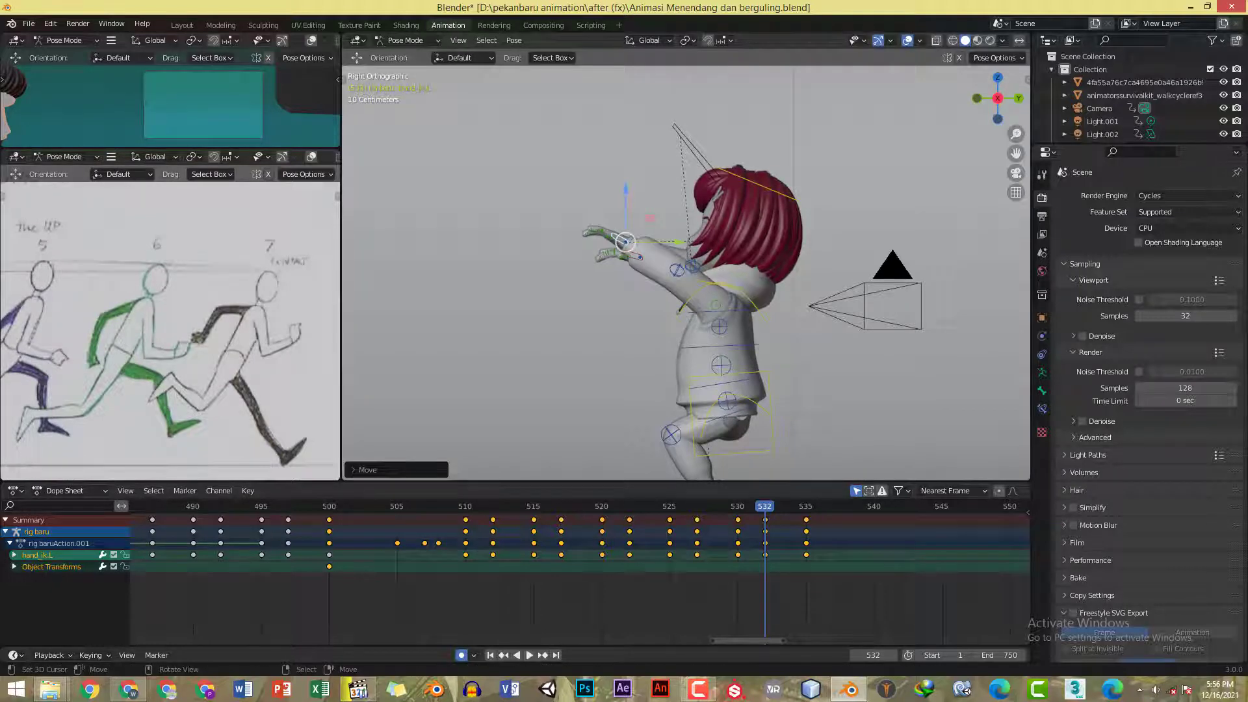
- Fine-tune the left hand's rotation and position at frame 532, and paste its pose mirrored onto the right hand
key("r")
left_click(729, 301)
key("g")
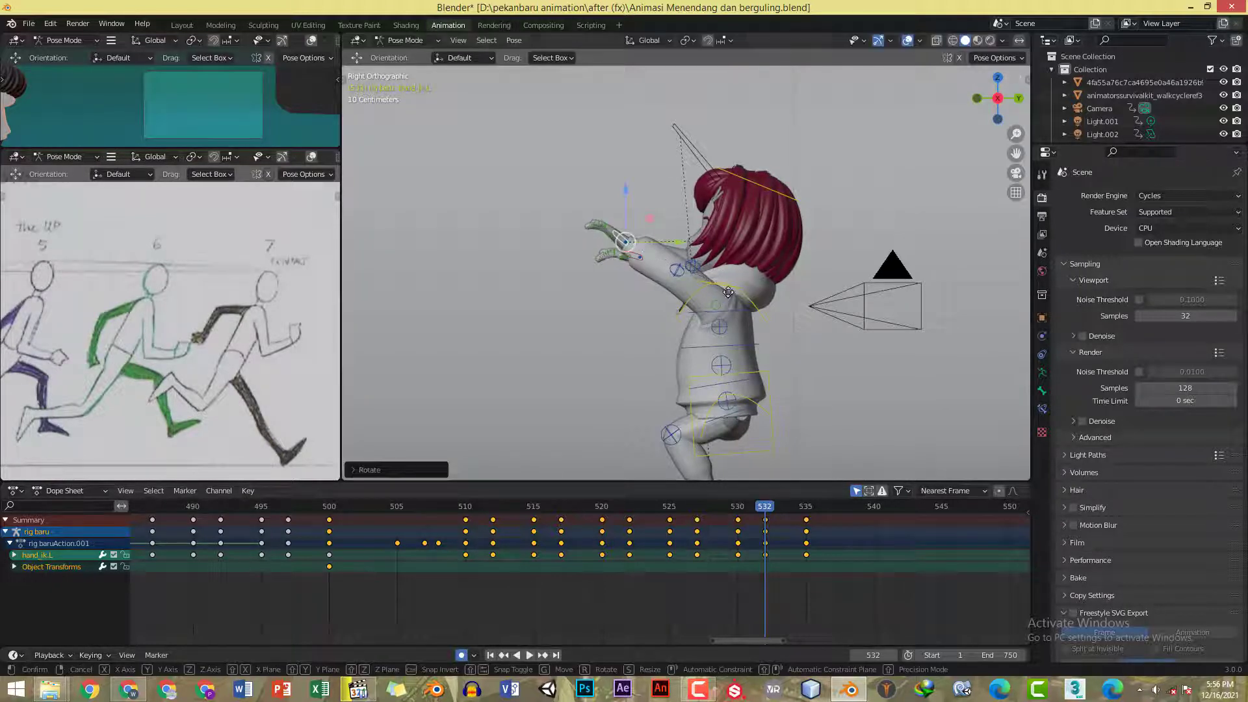
left_click(739, 384)
key("ctrl+c")
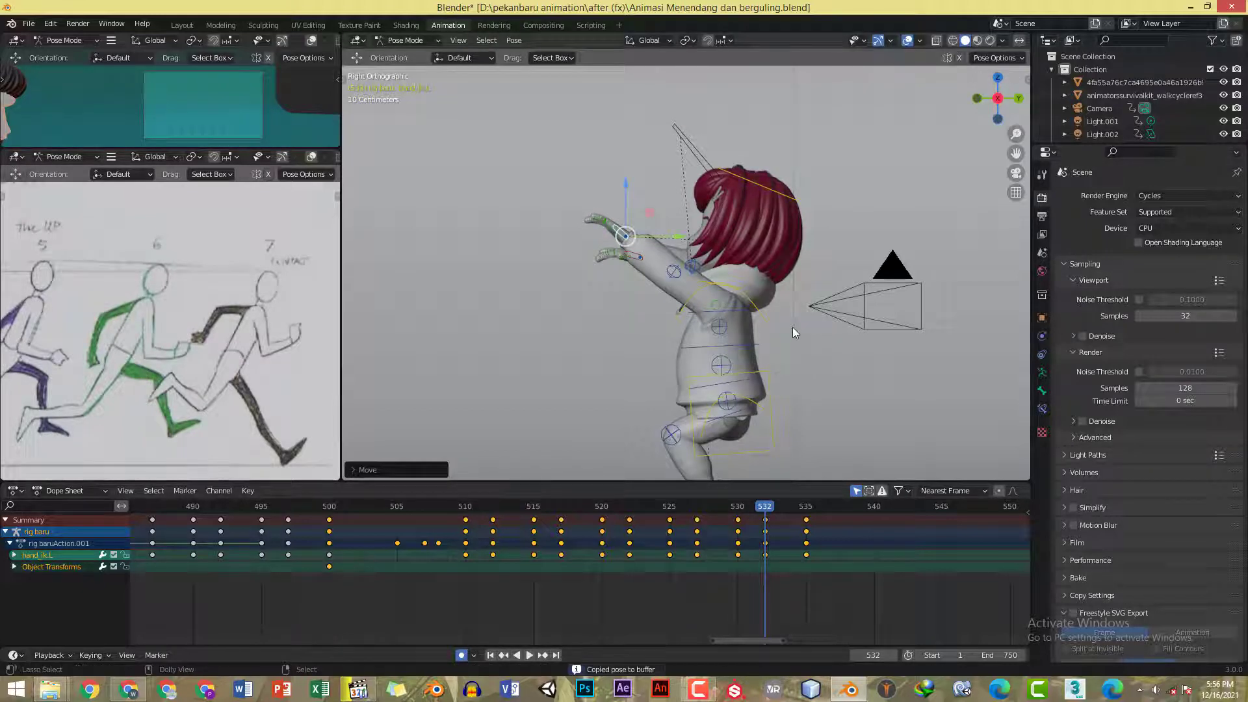
key("ctrl+v")
- Play back the arm swing from frame 530 again and inspect the hand pose at frame 532
left_click(738, 522)
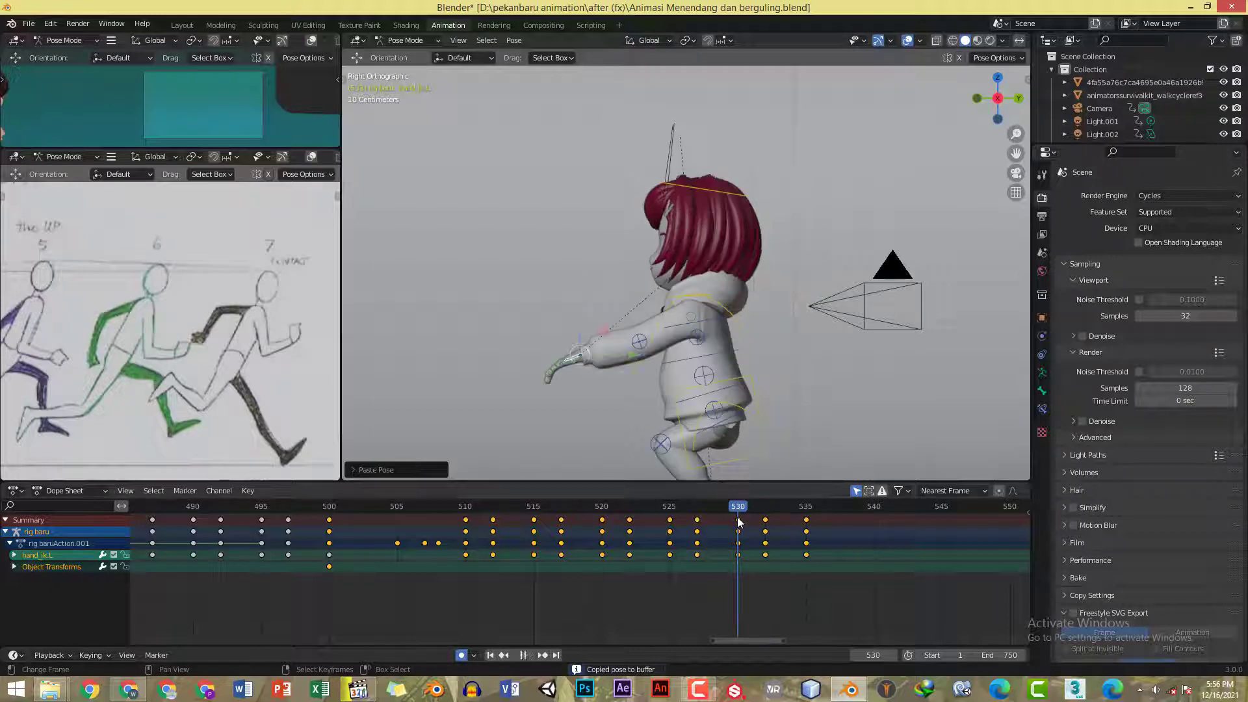
key("space")
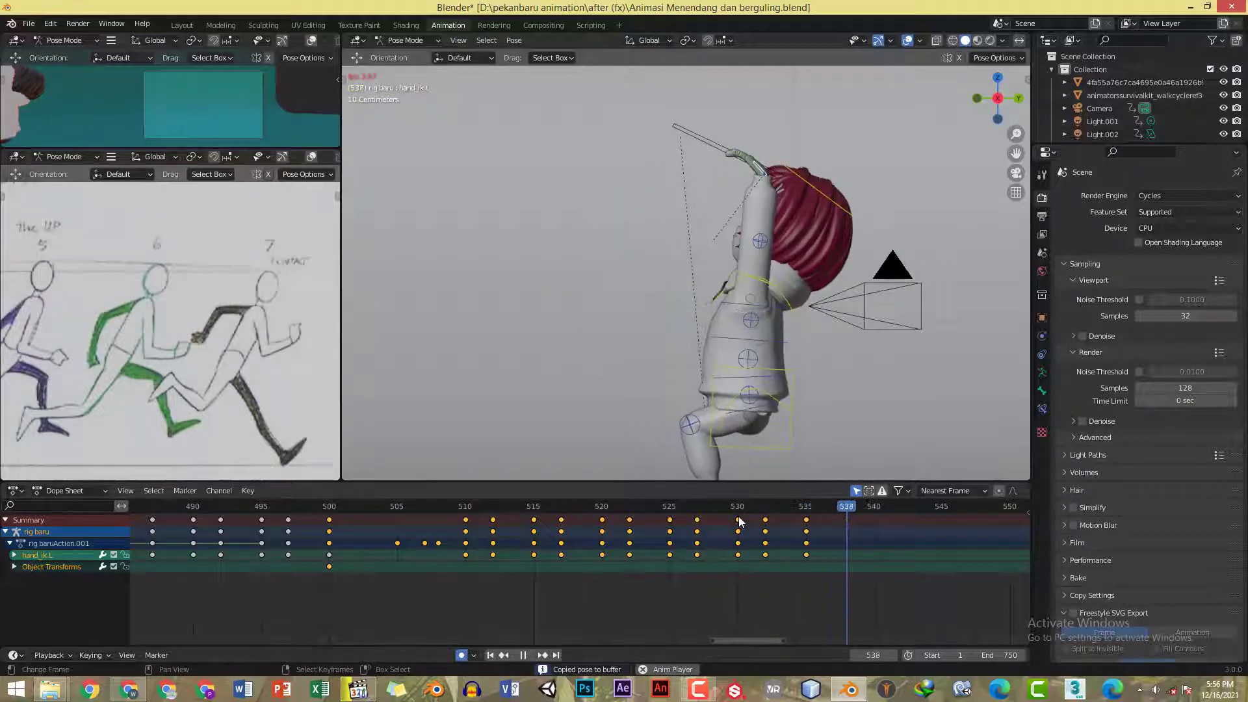
key("space")
left_click(764, 516)
key("space")
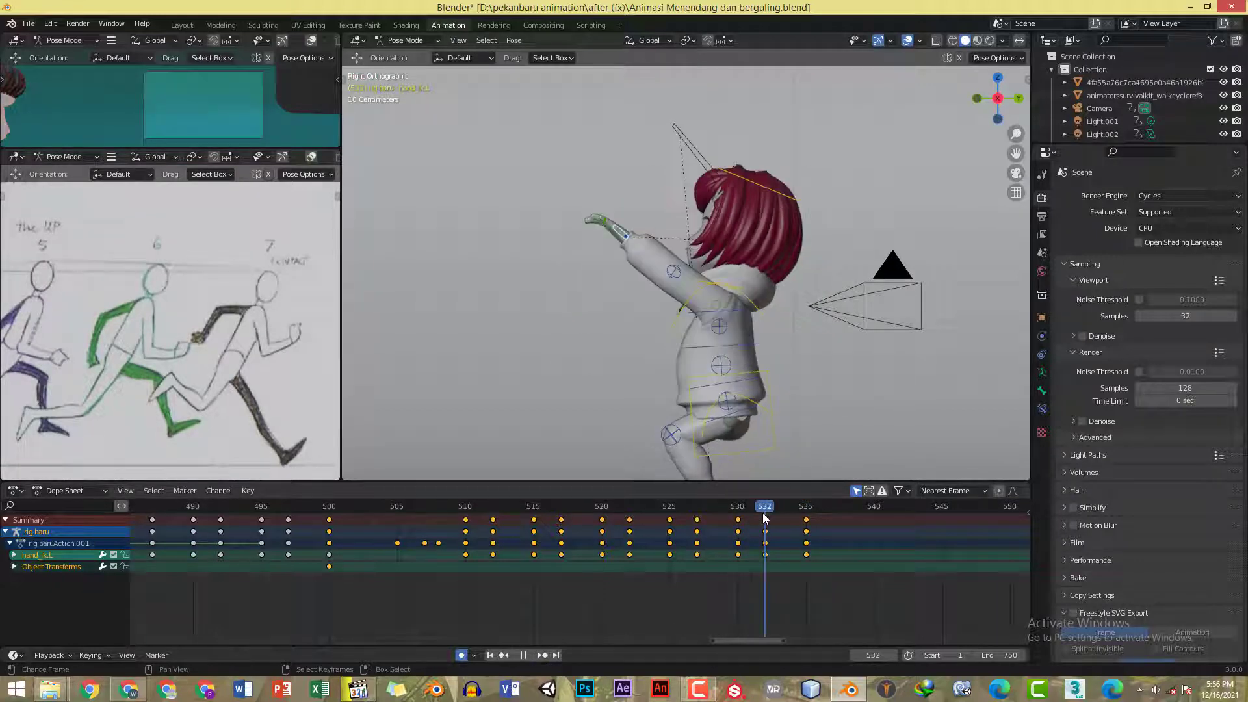
- Rotate the left hand control downward at frame 532 and paste its pose mirrored onto the right hand
mouse_move(759, 512)
left_mouse_down()
mouse_move(738, 508)
mouse_move(763, 507)
left_mouse_up()
key("r")
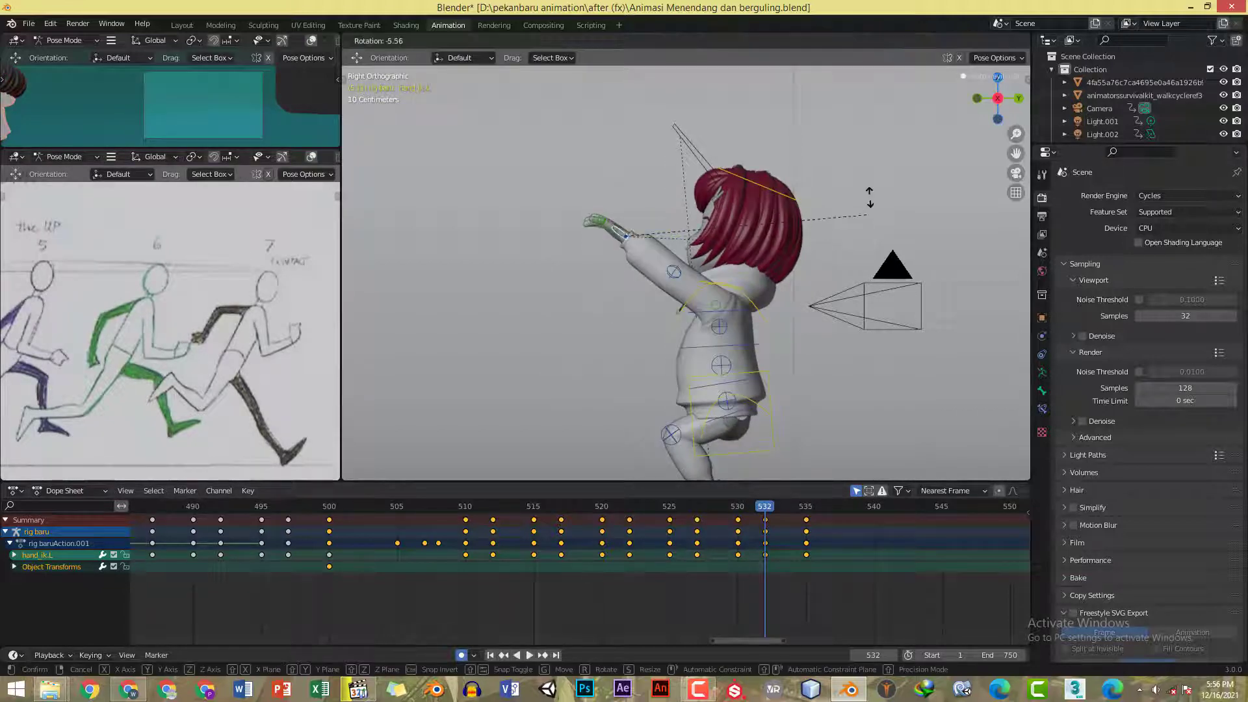
left_click(863, 143)
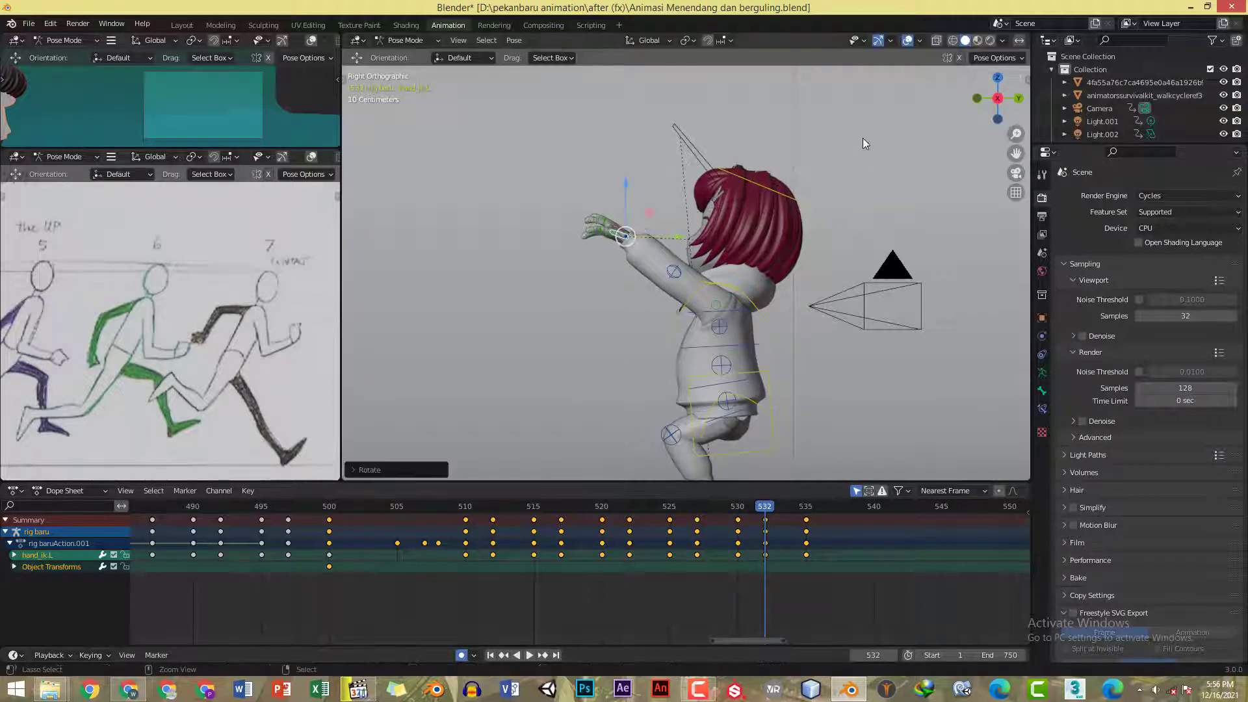
key("ctrl+c")
key("ctrl+v")
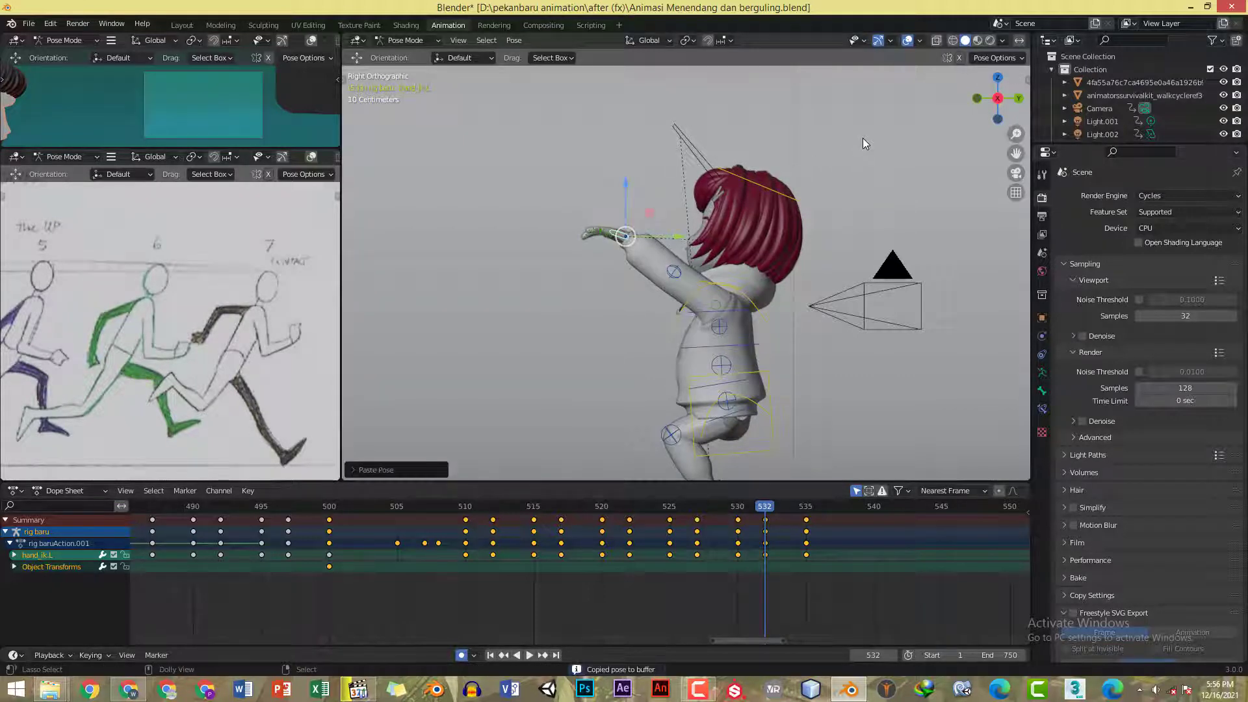
- At frame 535, rotate the left hand control upward until the hand points up, and paste its pose mirrored onto the right hand
left_click_drag(741, 511, 809, 519)
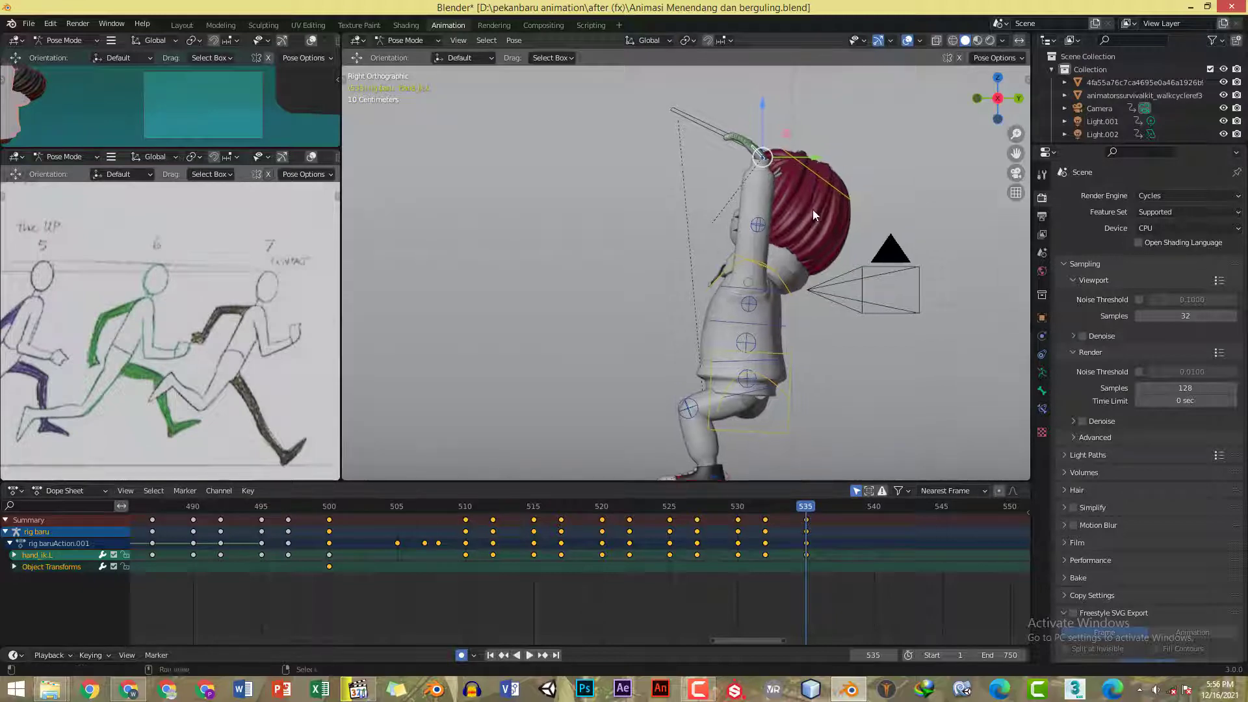
key("Escape")
key("r")
right_click(856, 239)
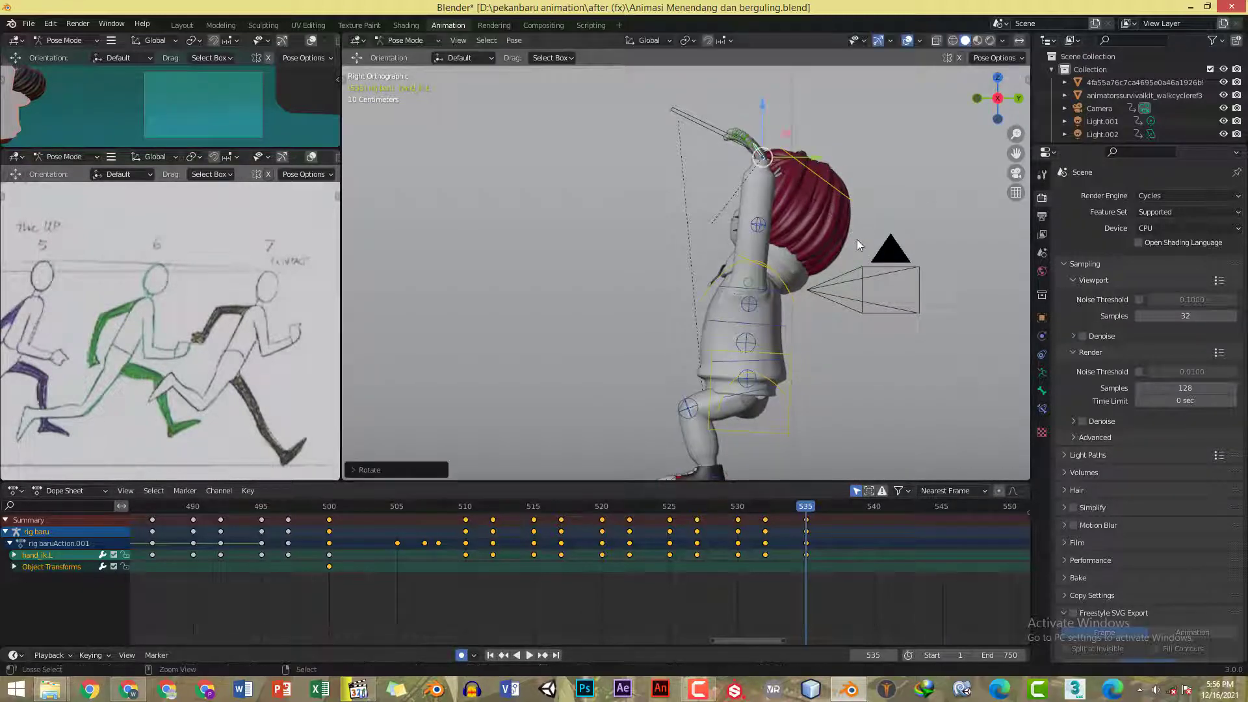
key("ctrl+c")
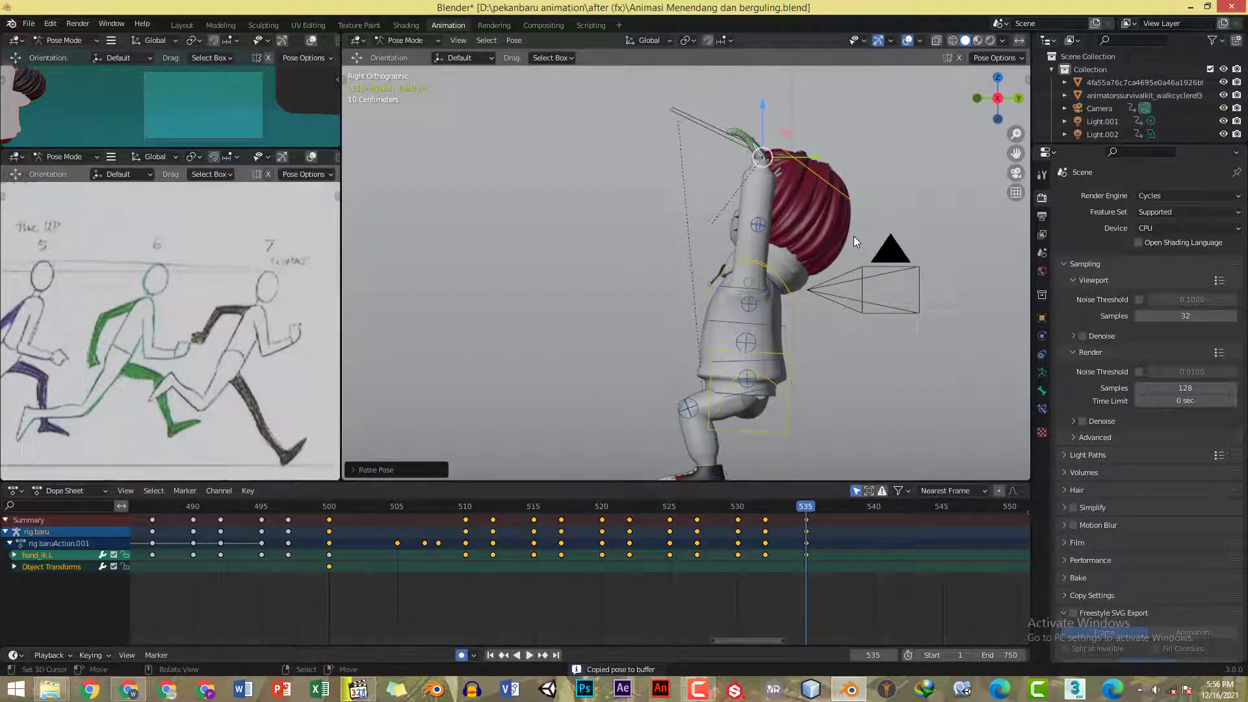
middle_click_drag(844, 215, 831, 219, "shift")
key("r")
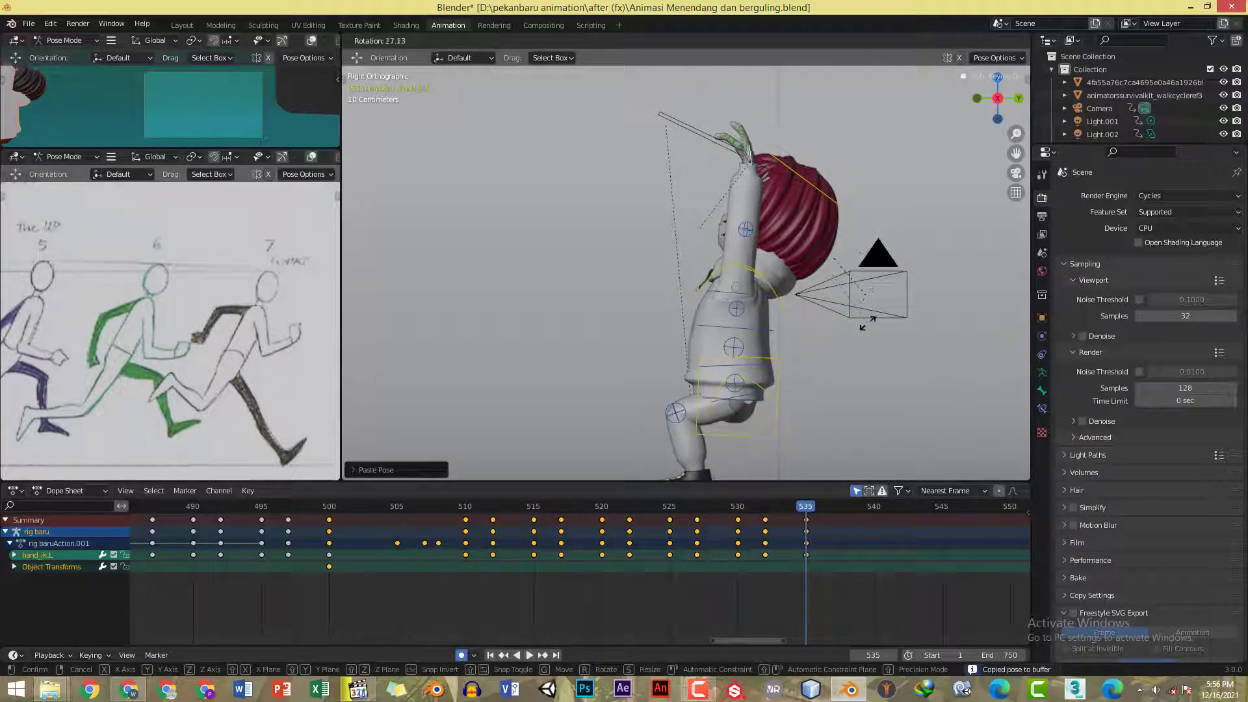
right_click(822, 409)
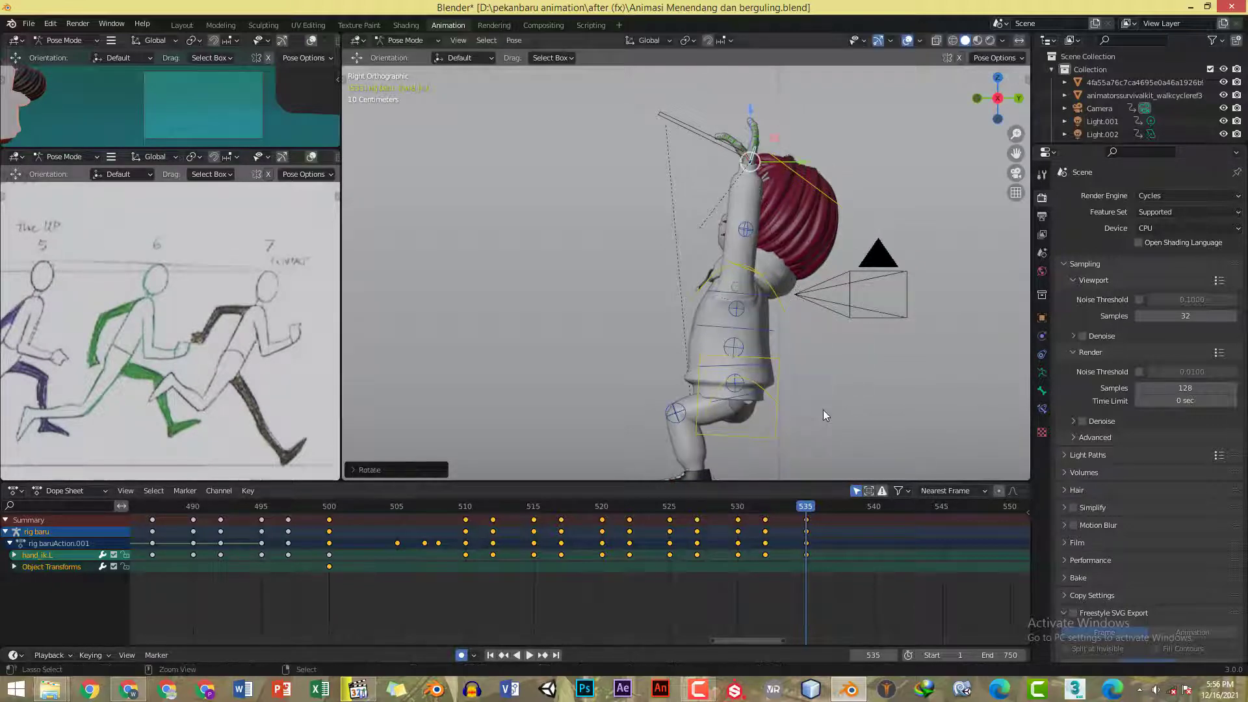
- Play back the arm swing from frame 530 and scrub through to frame 533 to check the hand rotation
left_click(739, 505)
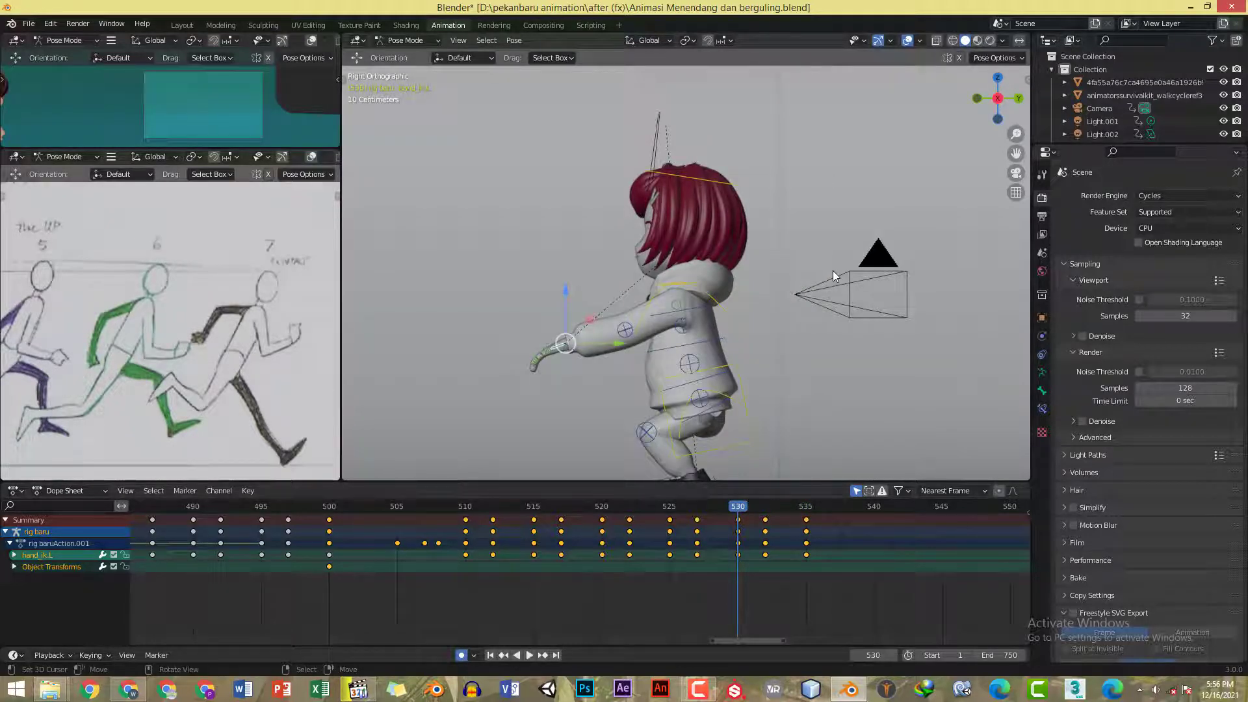
key("space")
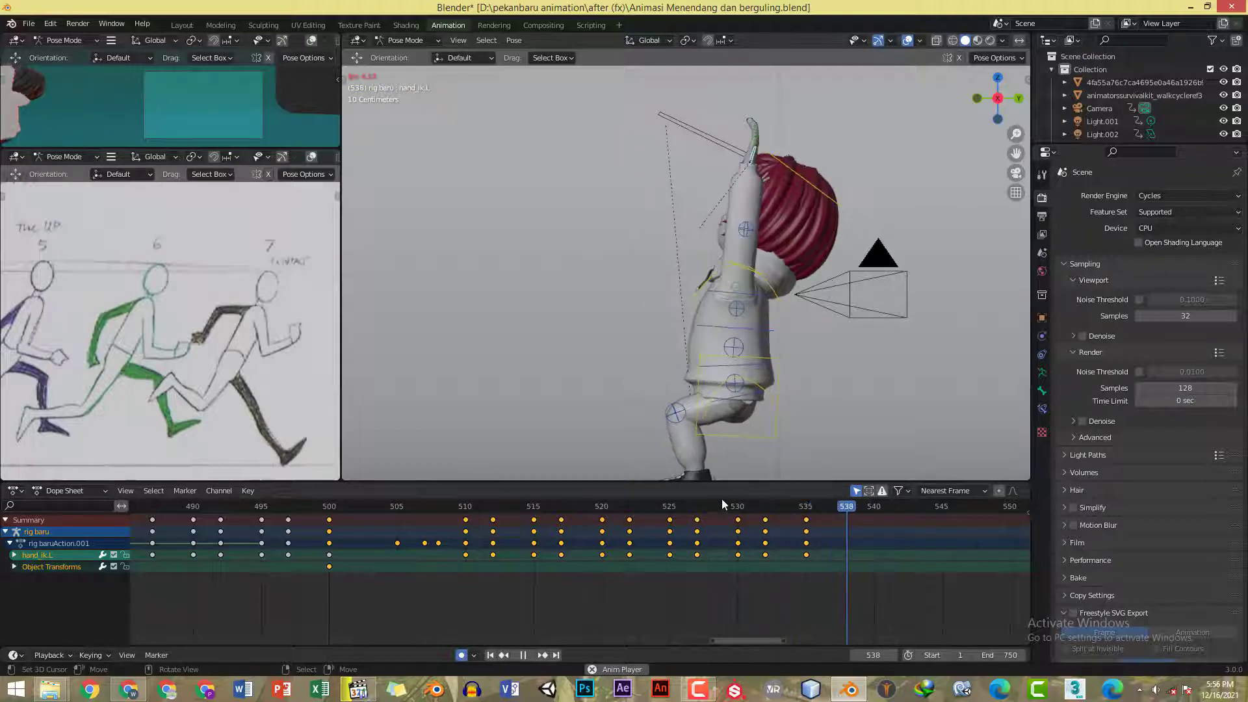
key("space")
left_click_drag(736, 512, 778, 515)
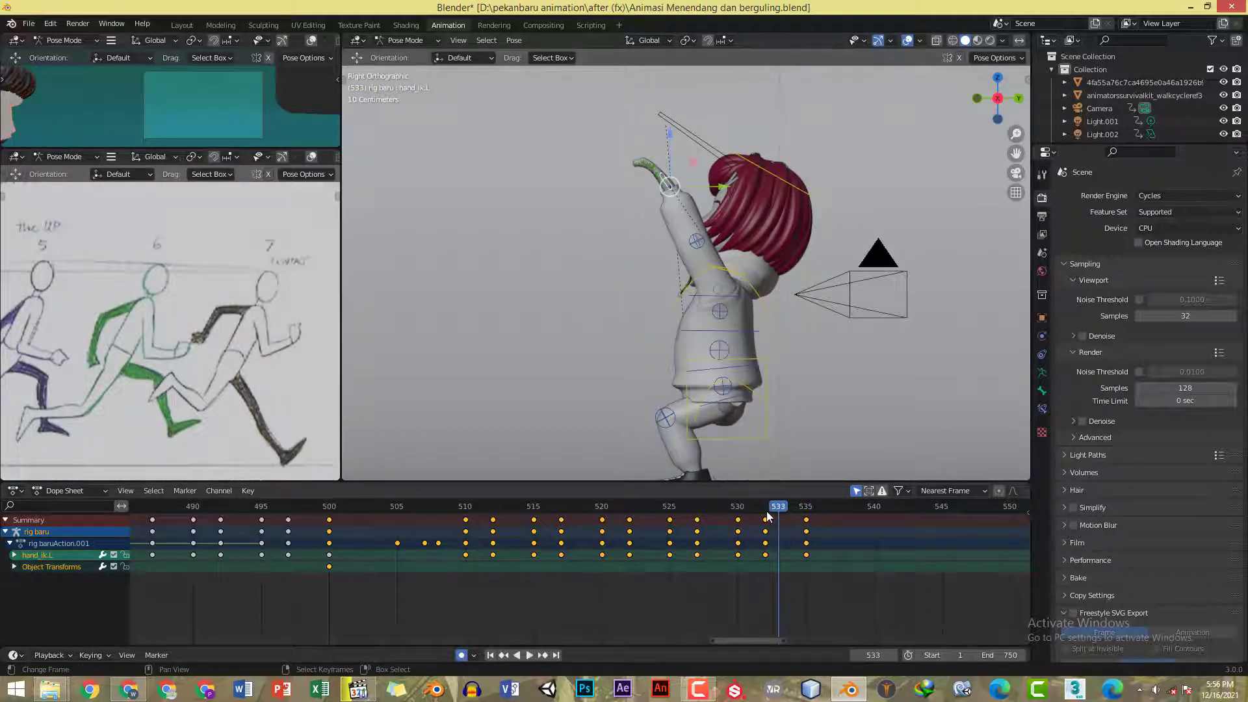
- At frame 532, rotate the left hand control about -7 degrees and paste its pose mirrored onto the right hand
left_click(768, 517)
key("r")
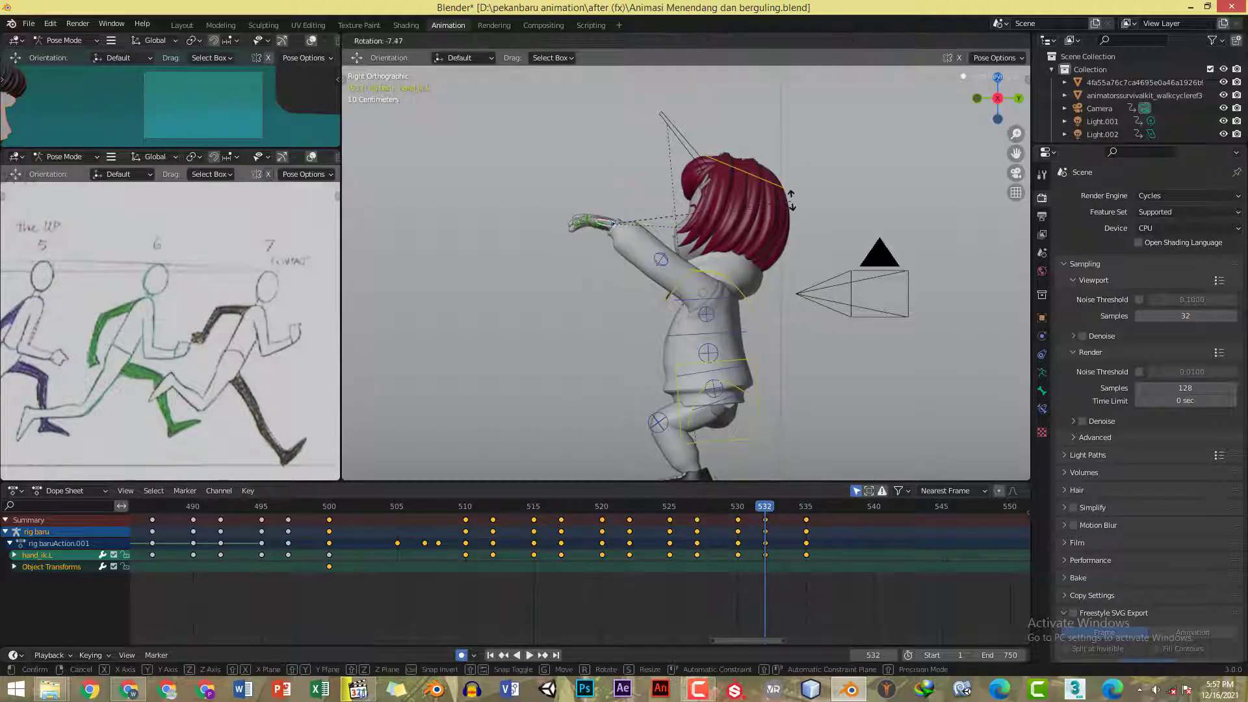
left_click(790, 197)
key("ctrl+c")
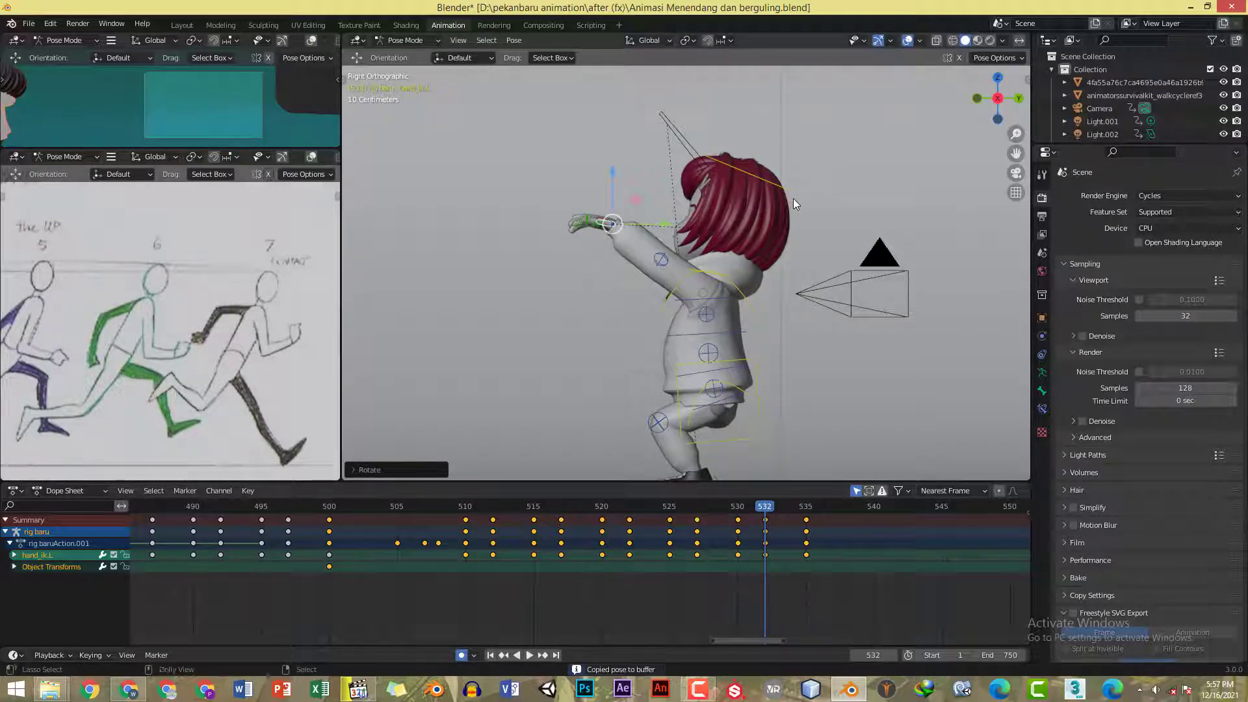
key("ctrl+v")
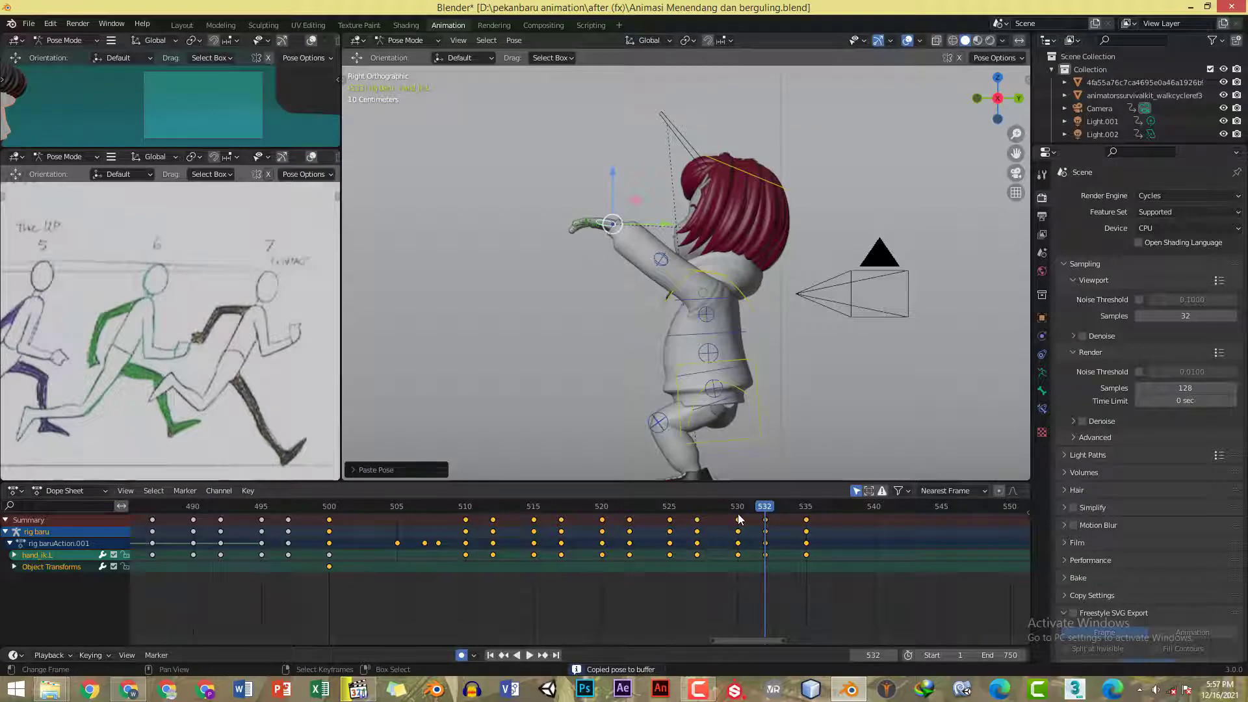
- Play back the arm swing from frame 530 and again from frame 525 to check the hand motion
key("space")
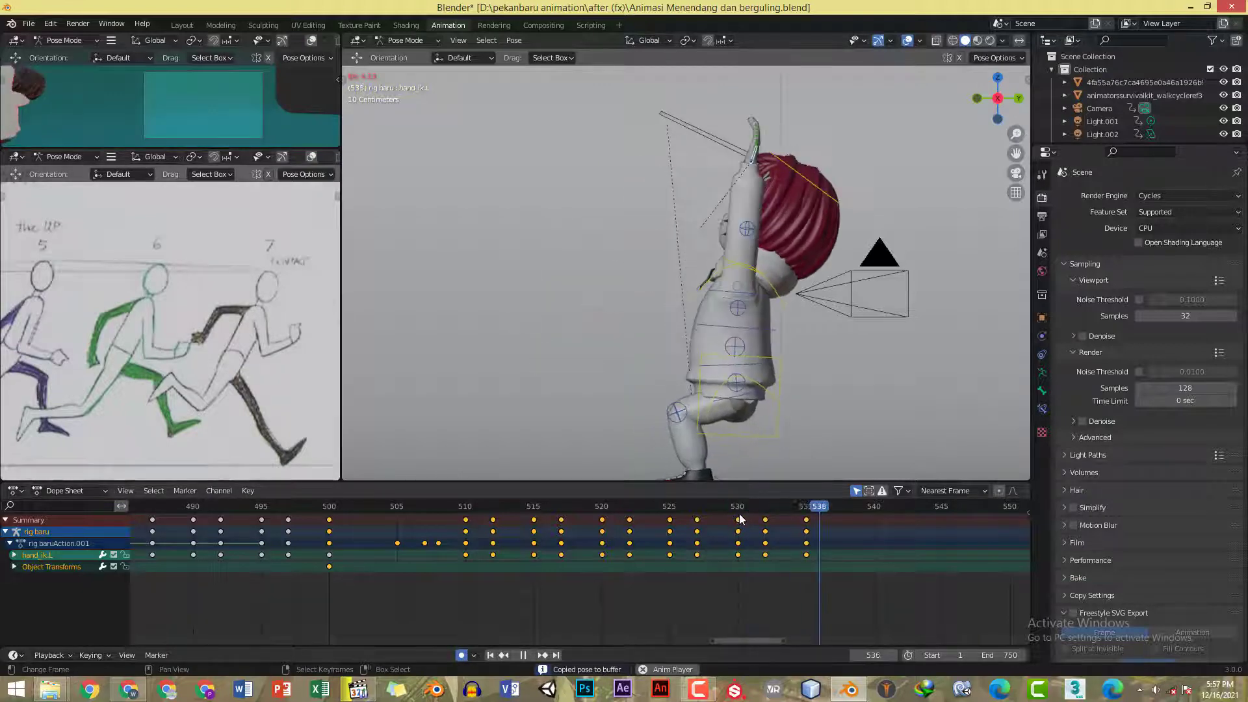
key("space")
left_click(737, 507)
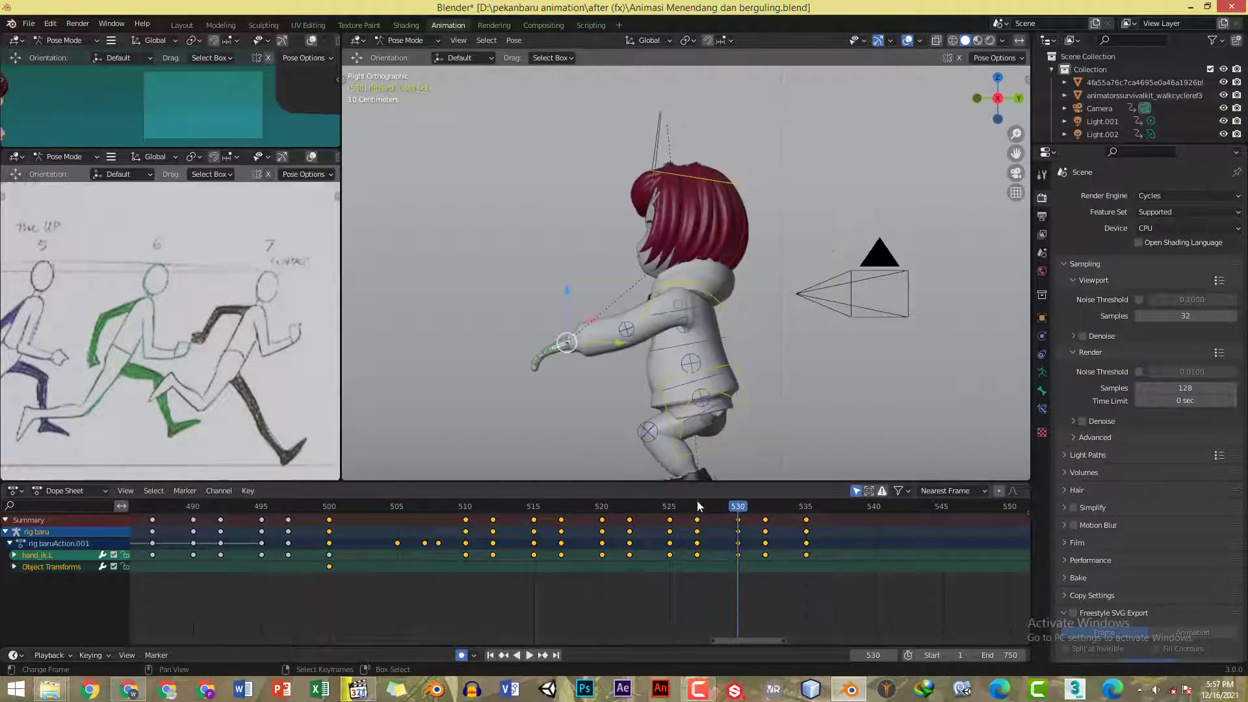
left_click(666, 510)
key("space")
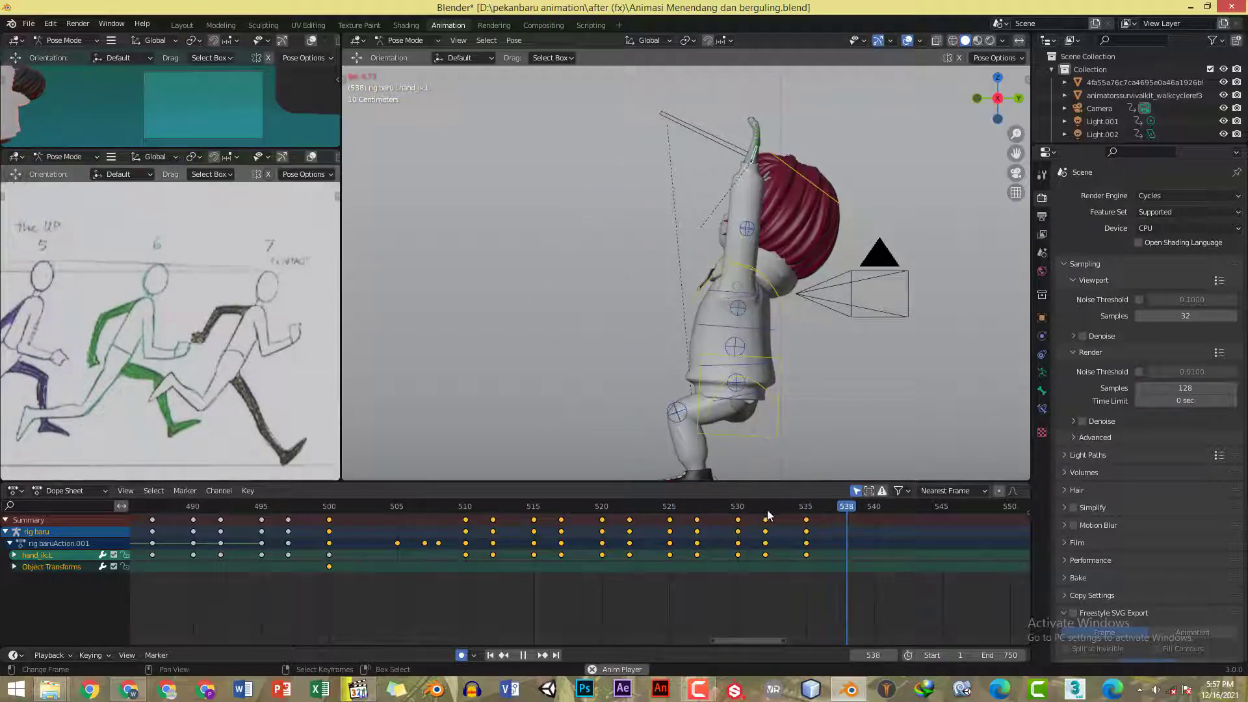
key("space")
- Insert Location, Rotation & Scale keyframes for all rig controls at frame 535, and save the file from frame 532
left_click(805, 508)
key("a")
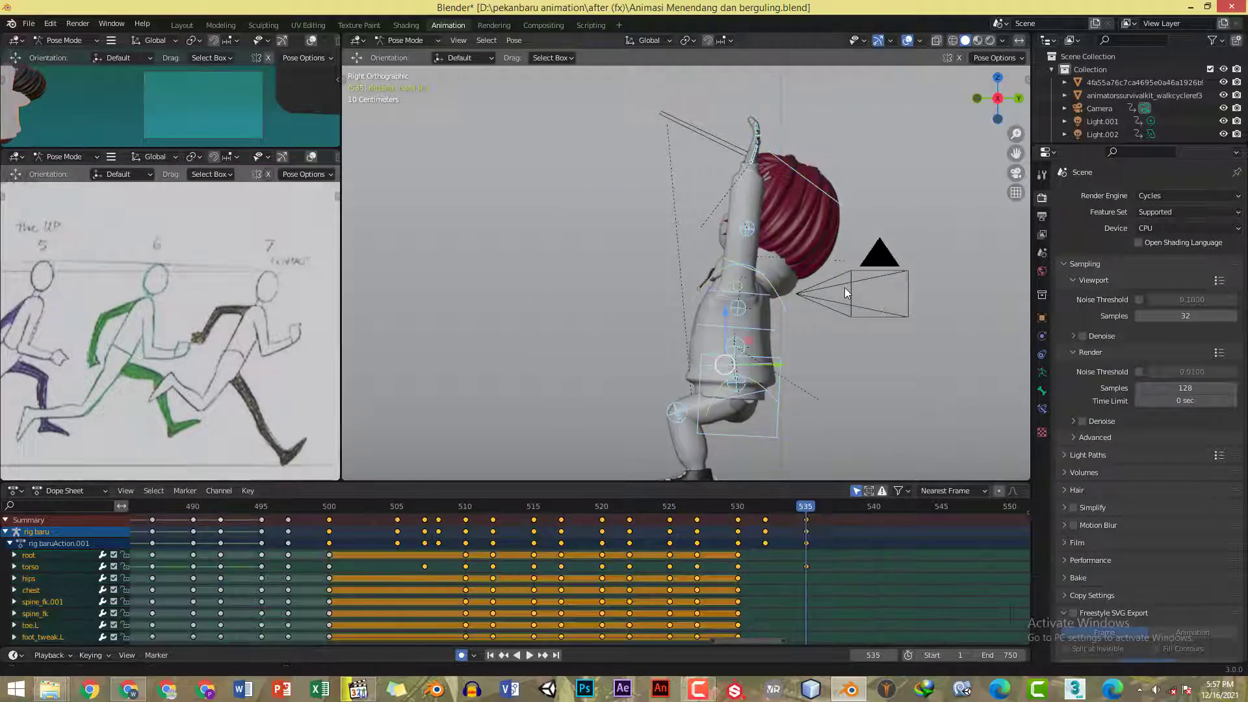
key("i")
middle_click_drag(828, 311, 818, 271, "shift")
left_click(766, 510)
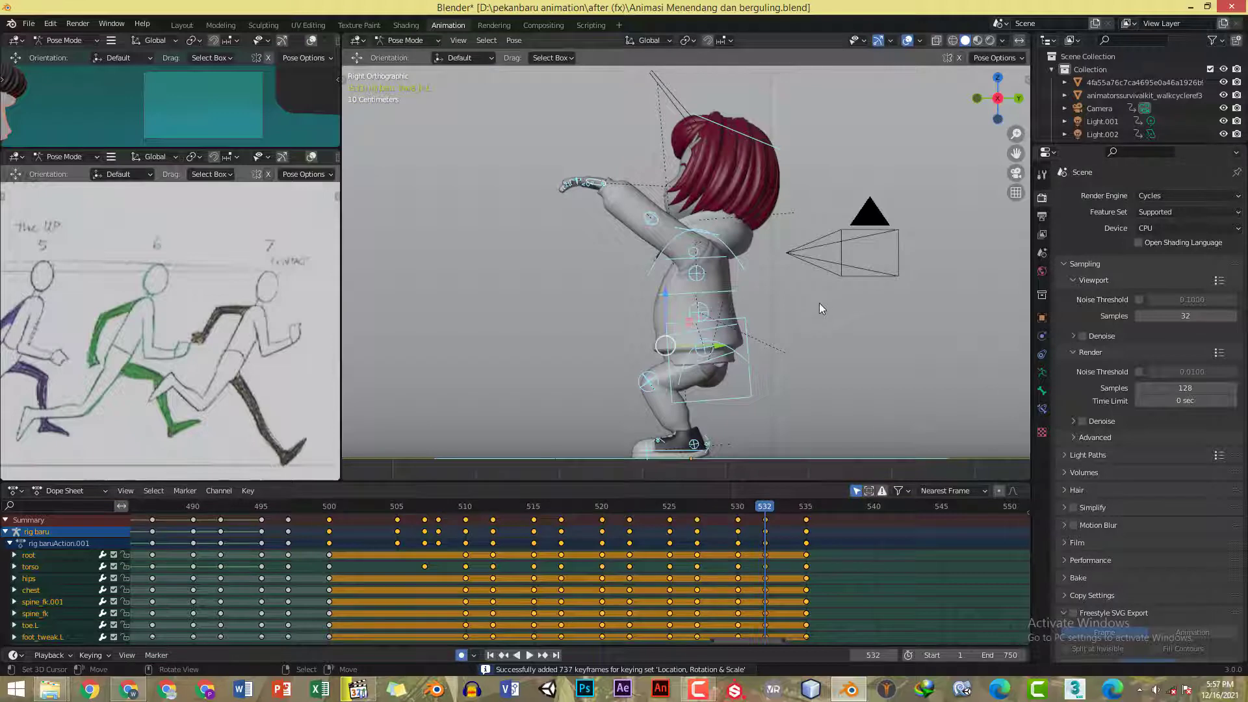
middle_click_drag(825, 318, 809, 316, "shift")
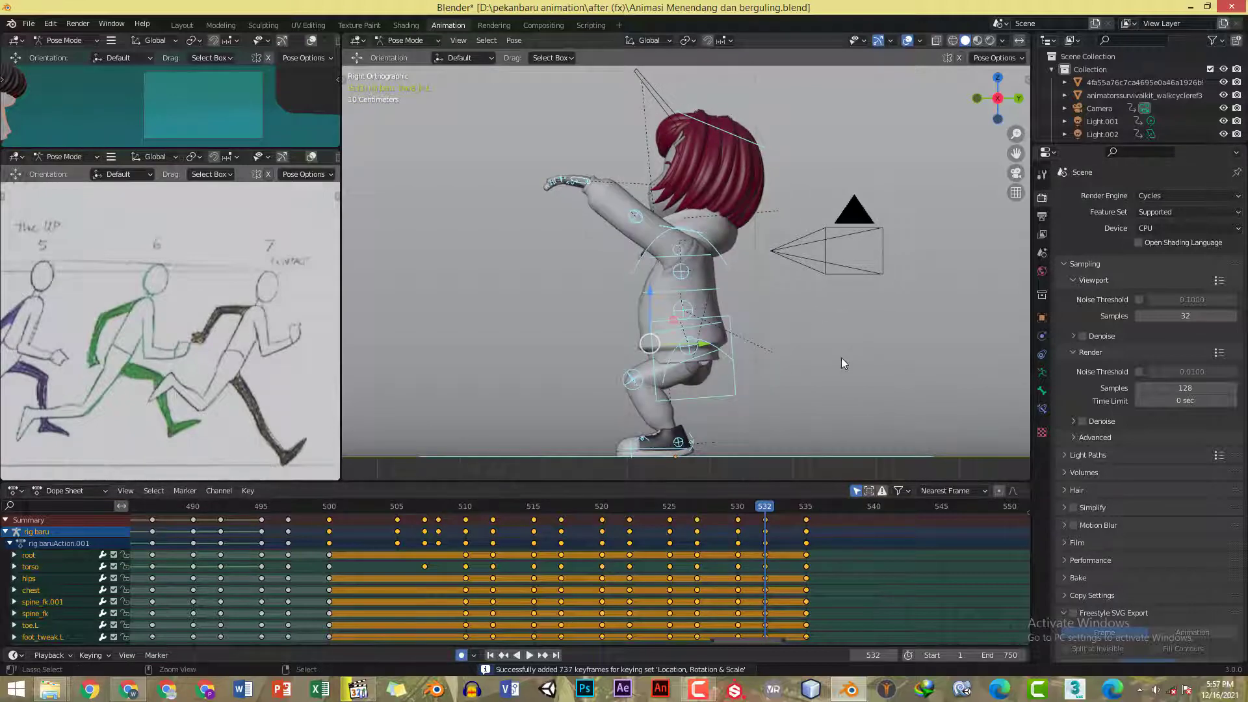
key("ctrl+s")
- Switch to the backflip.mp4 reference video and replay the take-off in short bursts, studying the crouch and raised-arm poses
left_click(365, 693)
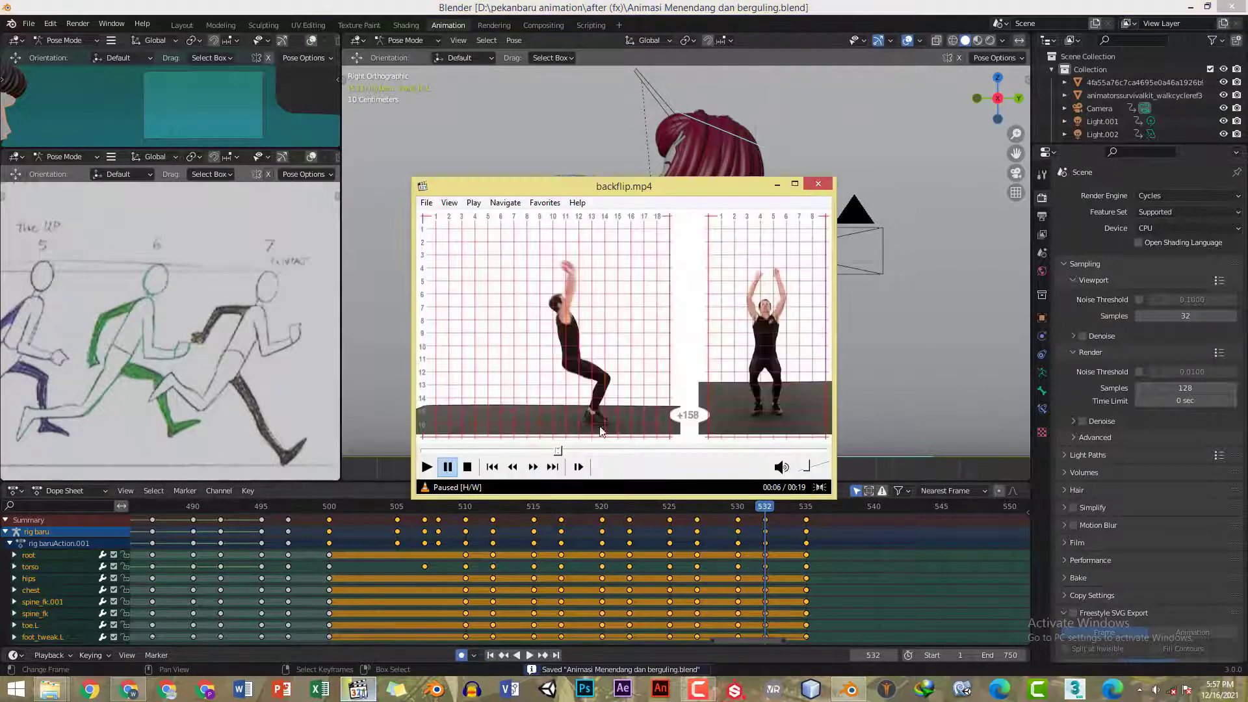
left_click(700, 321)
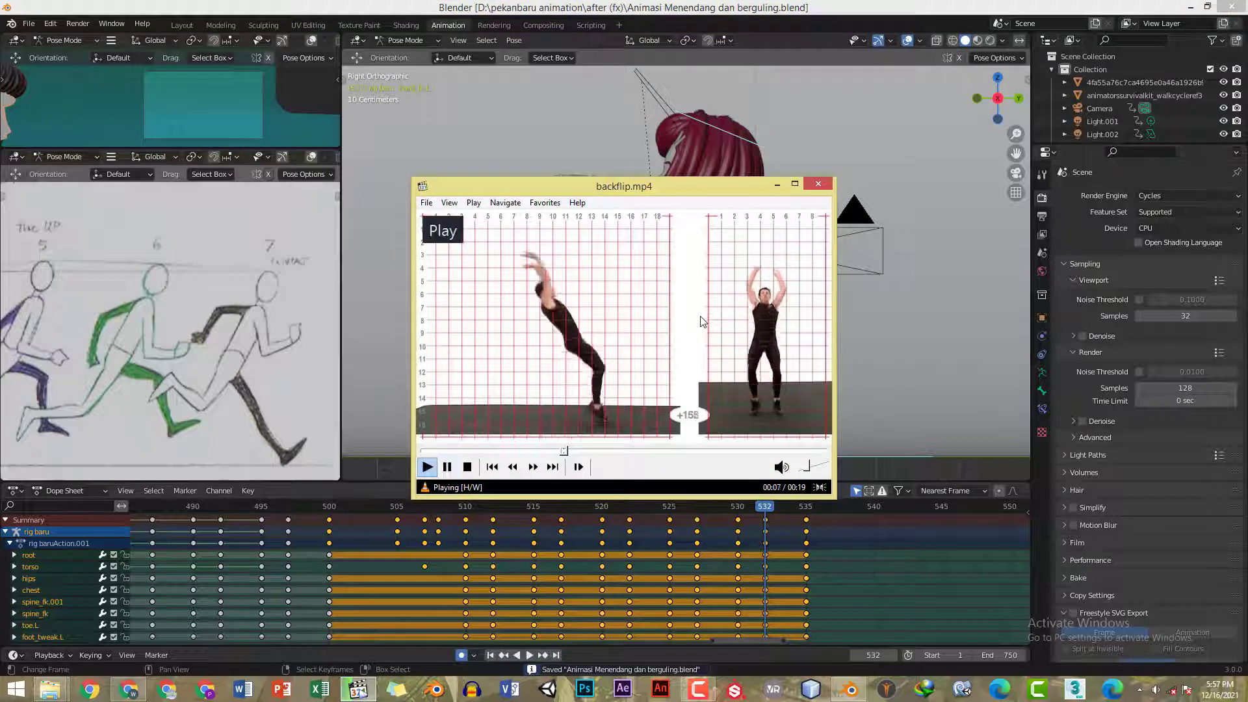
left_click(700, 321)
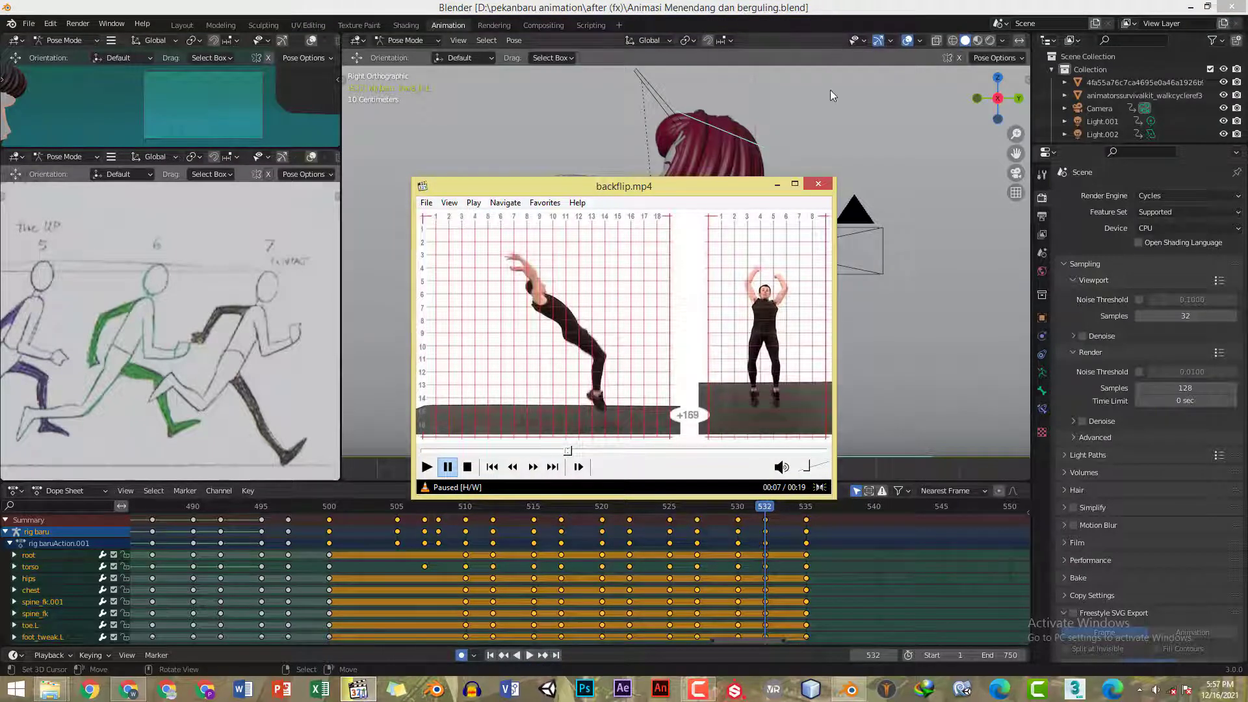
left_click(560, 452)
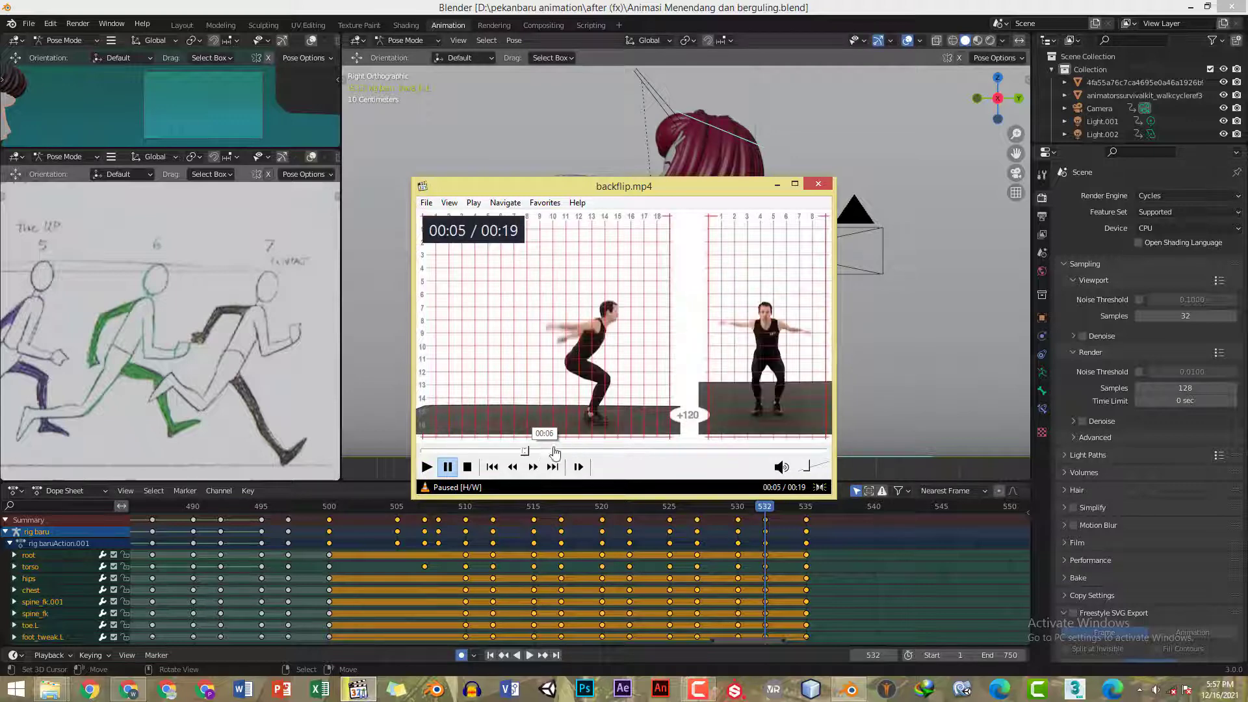
left_click(714, 358)
left_click(722, 353)
left_click(723, 352)
left_click(723, 353)
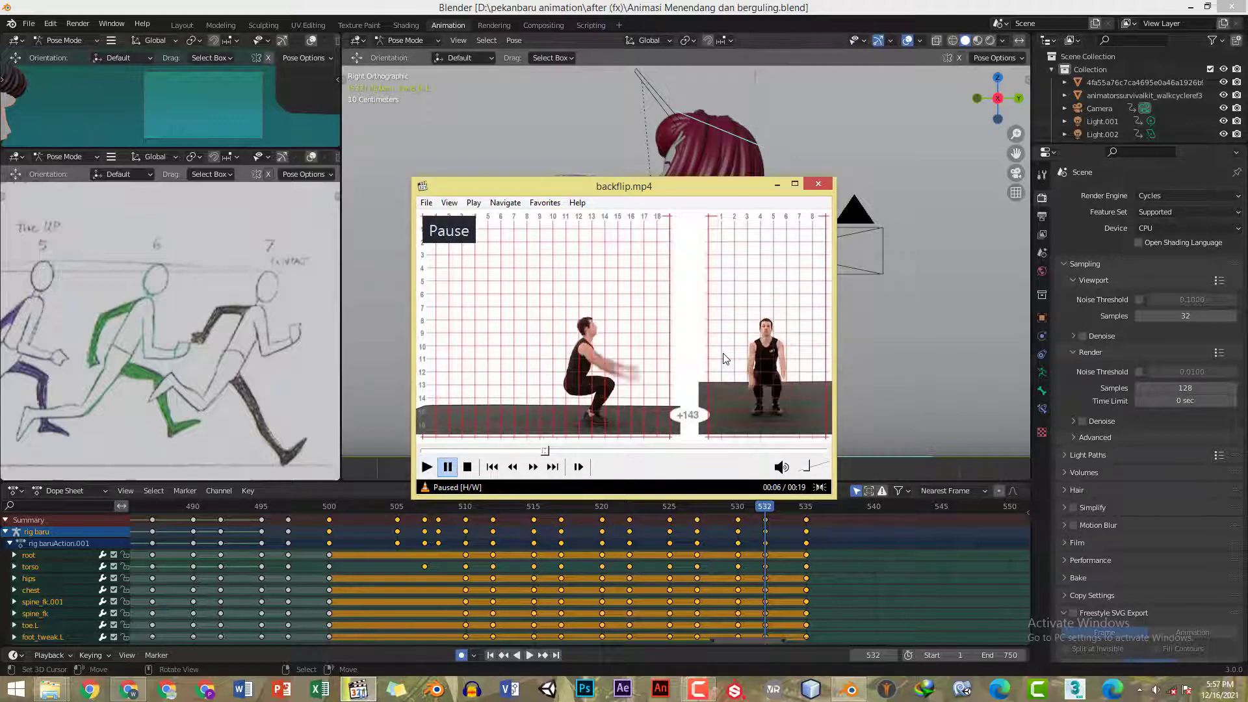
left_click(723, 353)
left_click(723, 353)
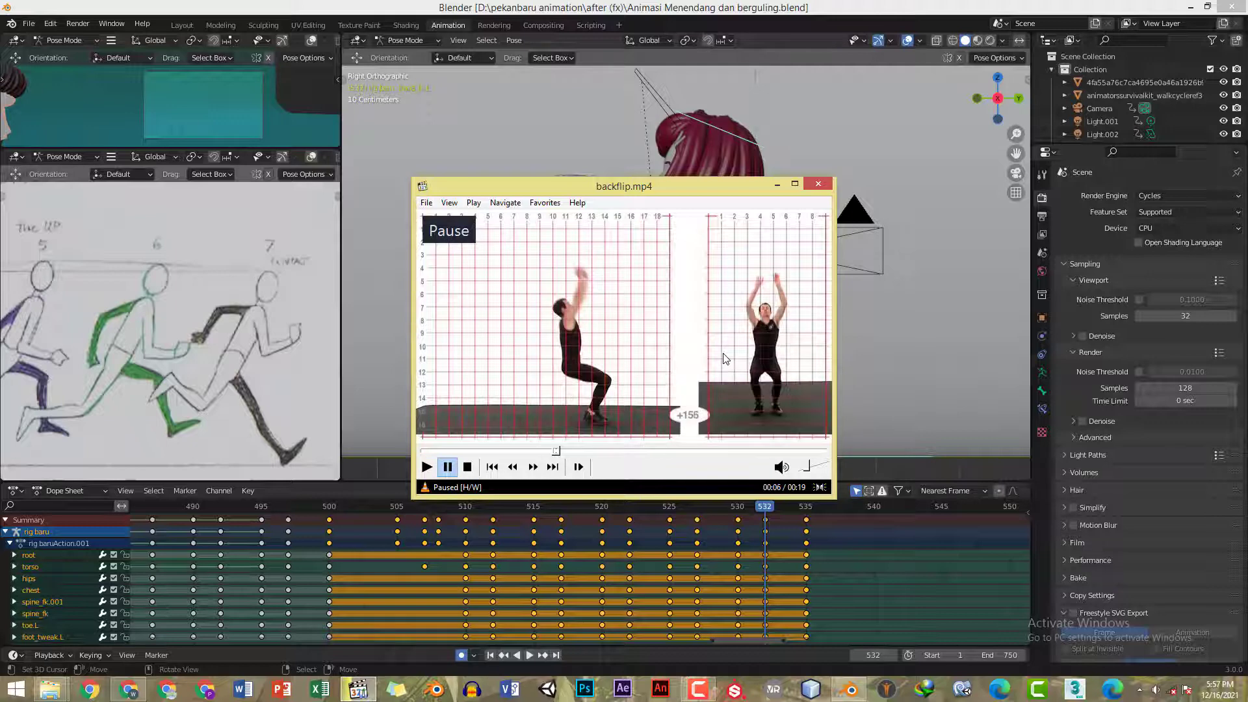
- Compare the character's pose at frame 530 in Blender with the reference video's crouch and arm swing from 00:05 to 00:06
left_click(791, 6)
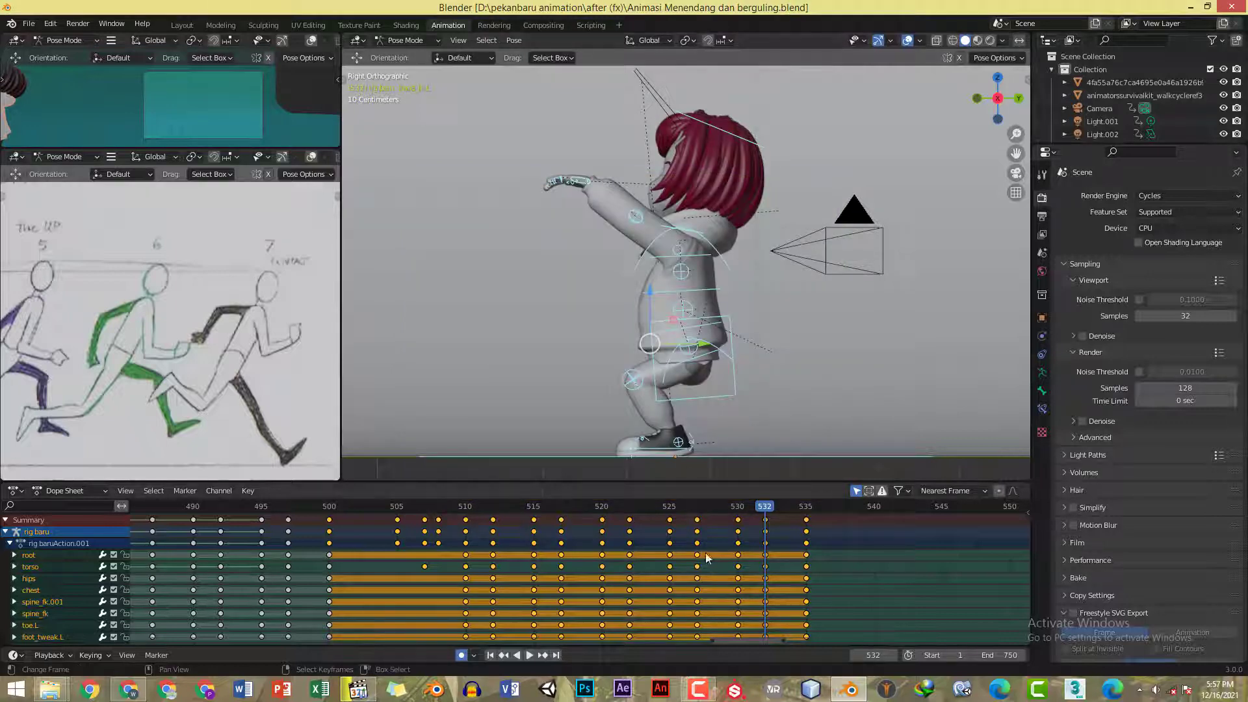
left_click(740, 510)
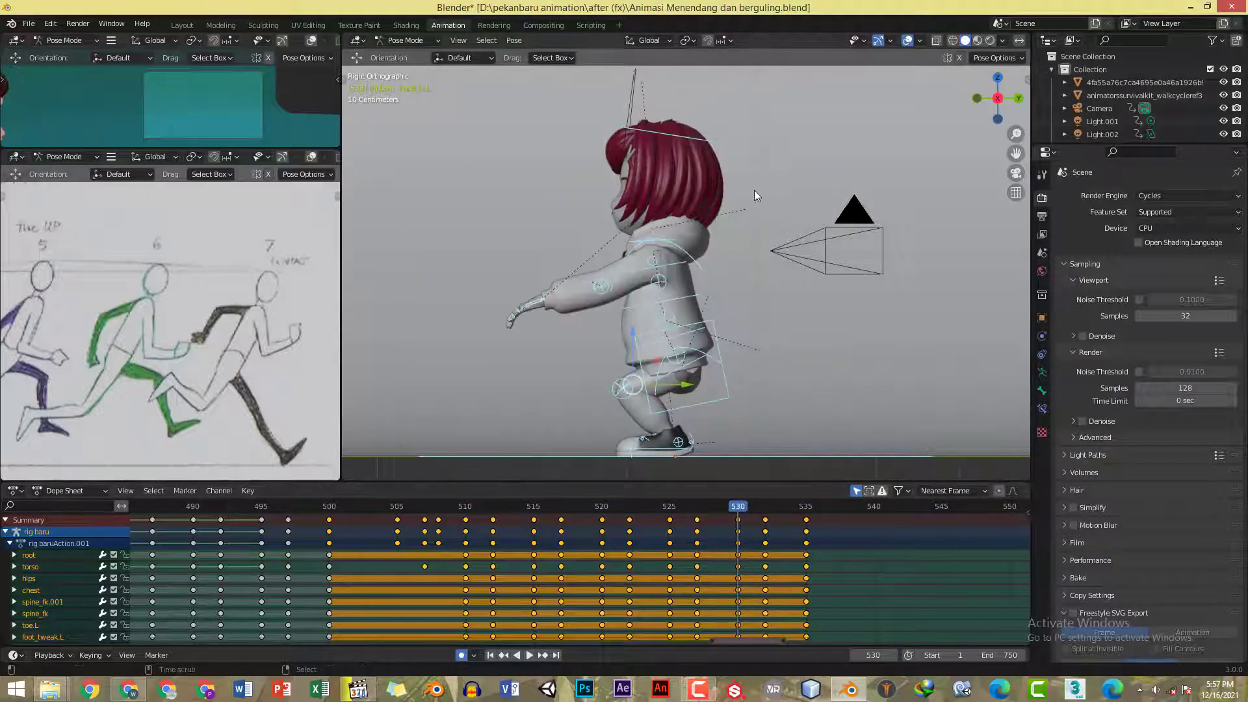
key("alt+Tab")
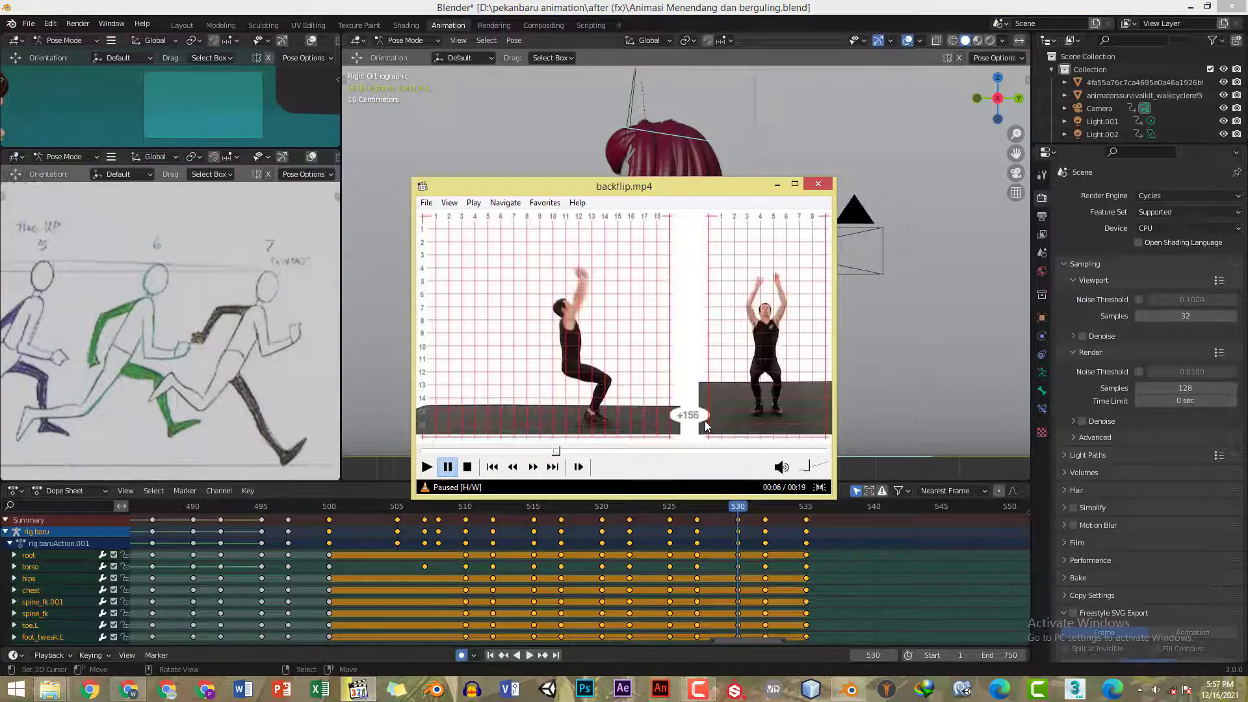
left_click(534, 450)
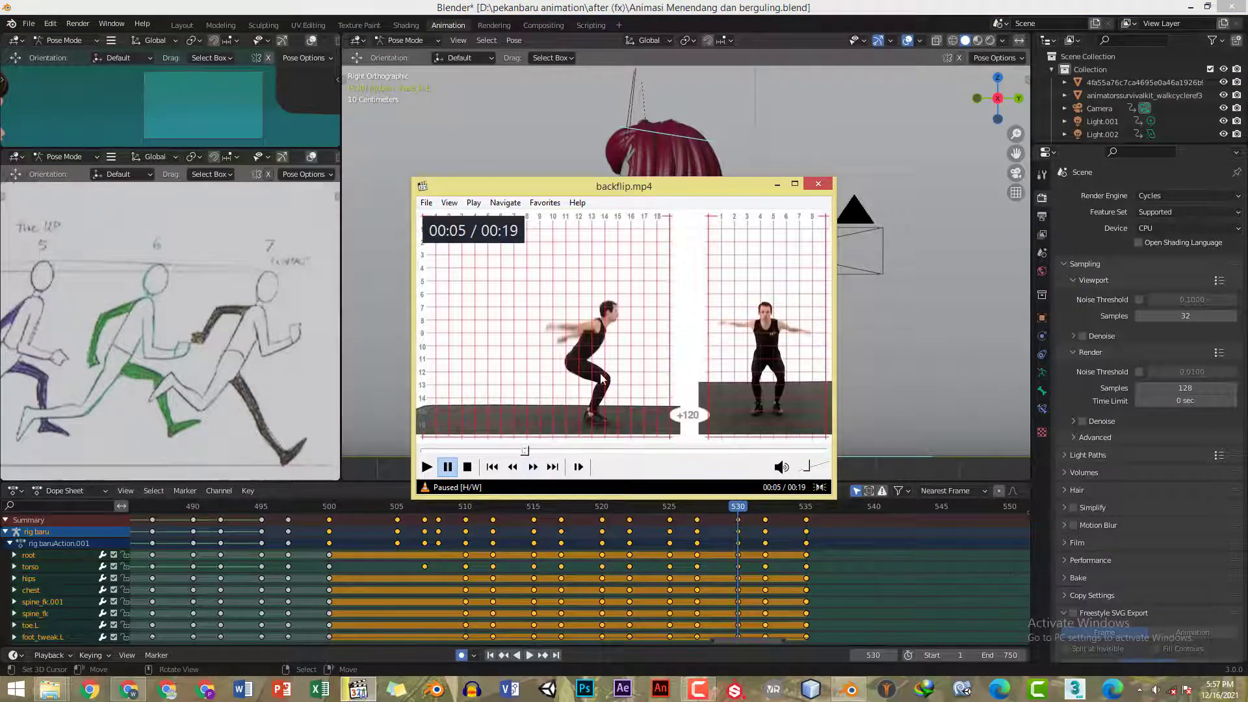
left_click(611, 356)
left_click(610, 355)
left_click(609, 354)
left_click(609, 355)
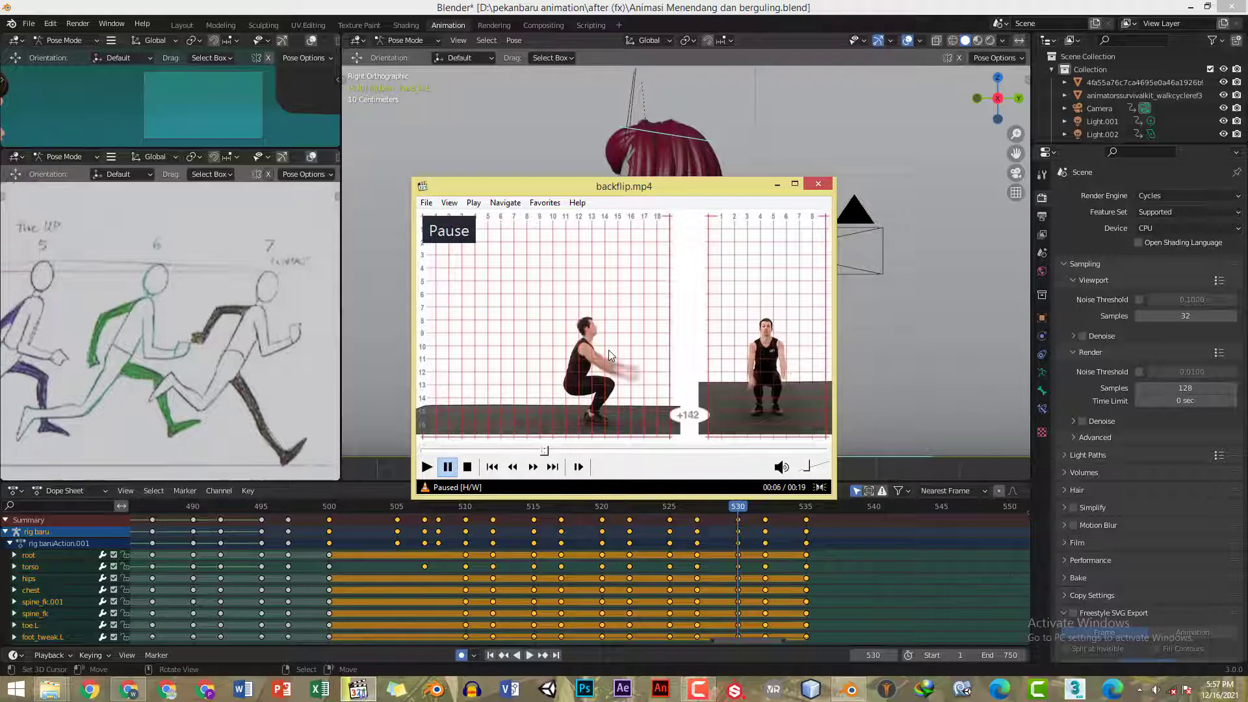
left_click(610, 353)
left_click(609, 354)
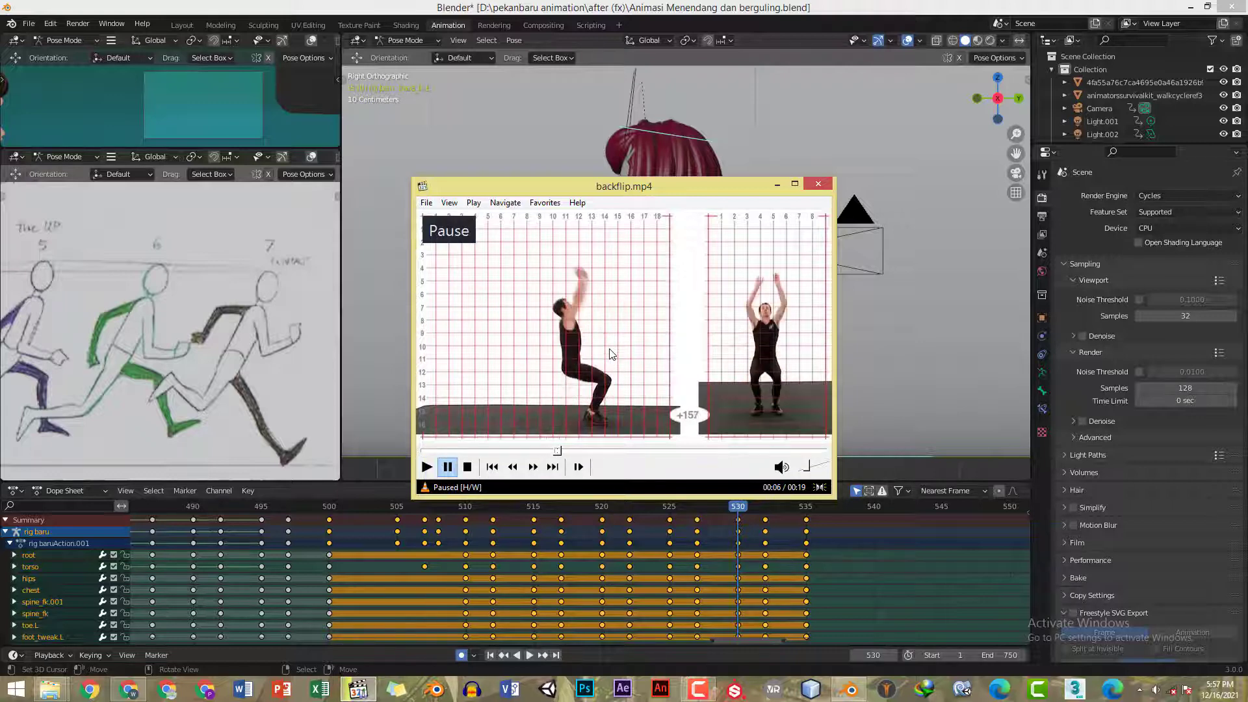
- Compare the character's pose at frame 535 with the reference, advancing the video to the backward-leaning take-off pose and examining the feet
left_click(751, 6)
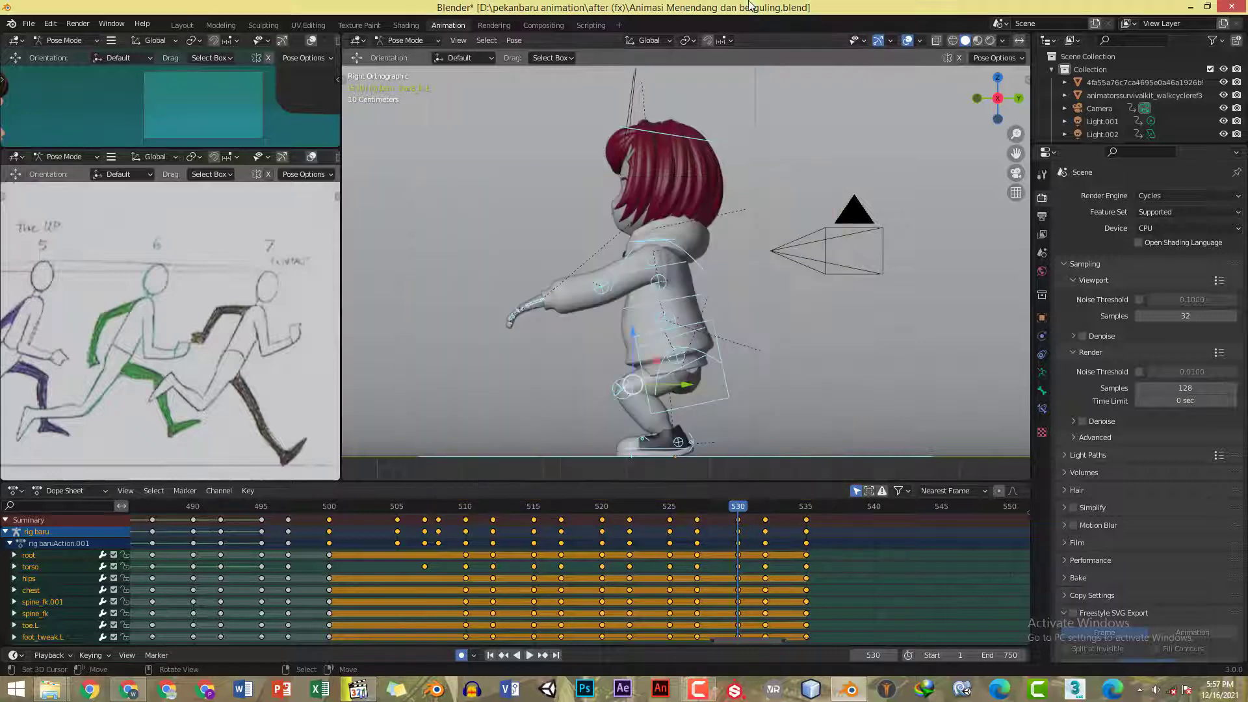
left_click(809, 509)
key("alt+Tab")
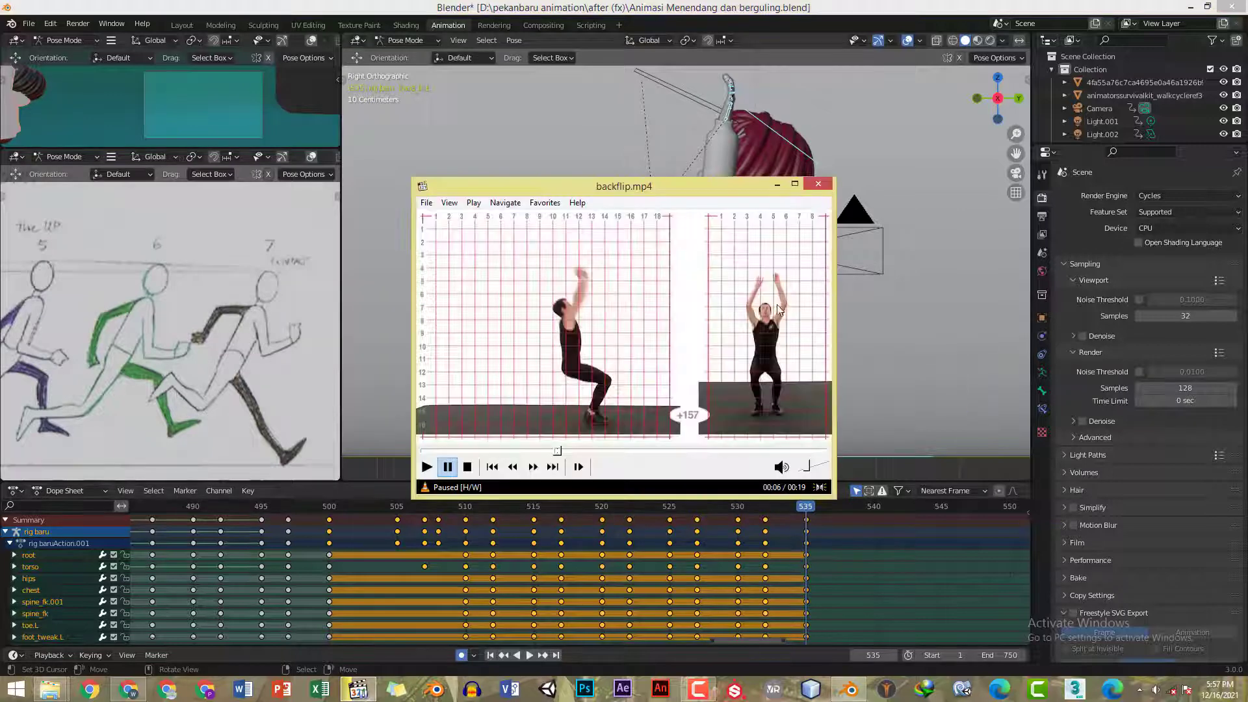
key("space")
key("space")
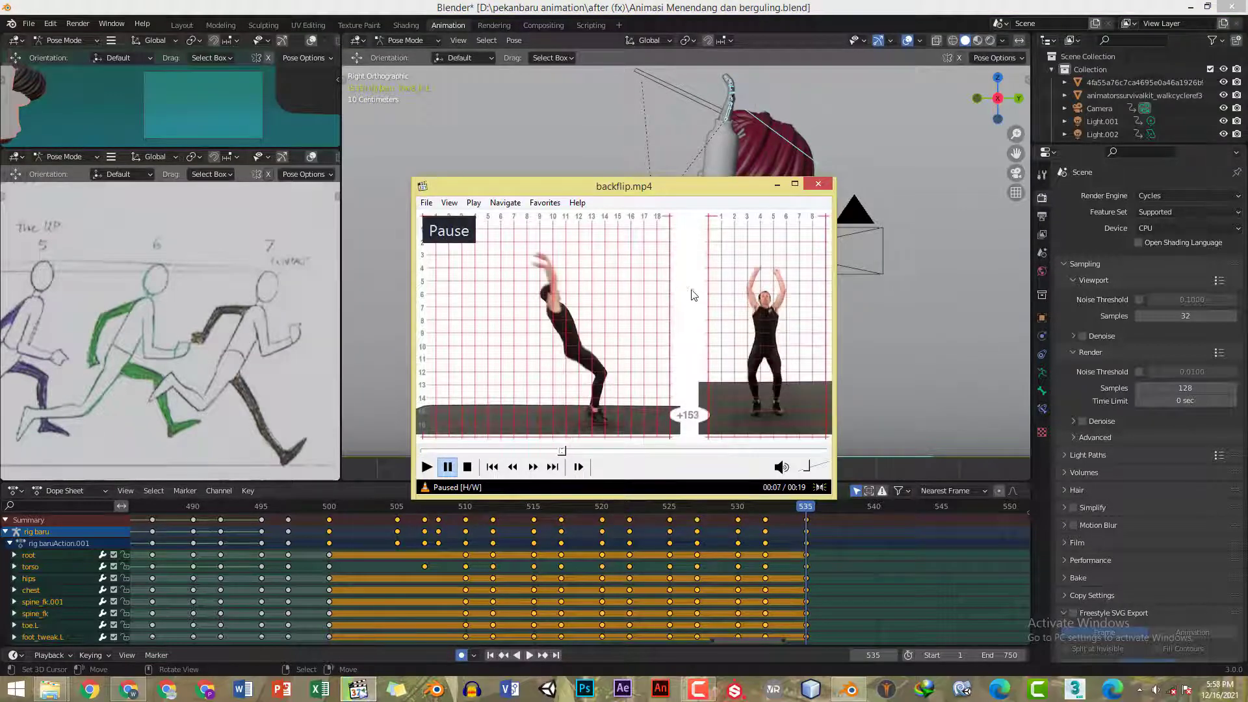
left_click(803, 5)
key("alt+Tab")
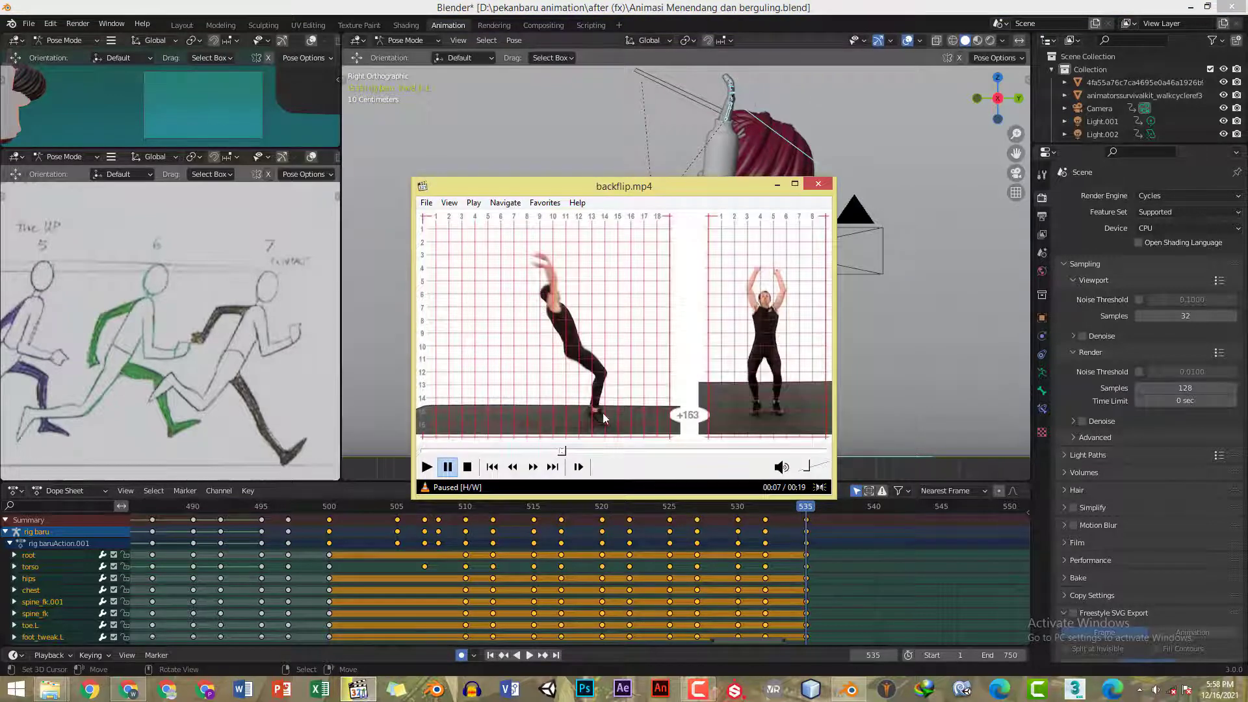
- Switch to Blender, go to frame 540 and rotate the left heel control about -22° so the heel lifts off the ground
left_click(853, 6)
scroll(819, 214, "up", 3)
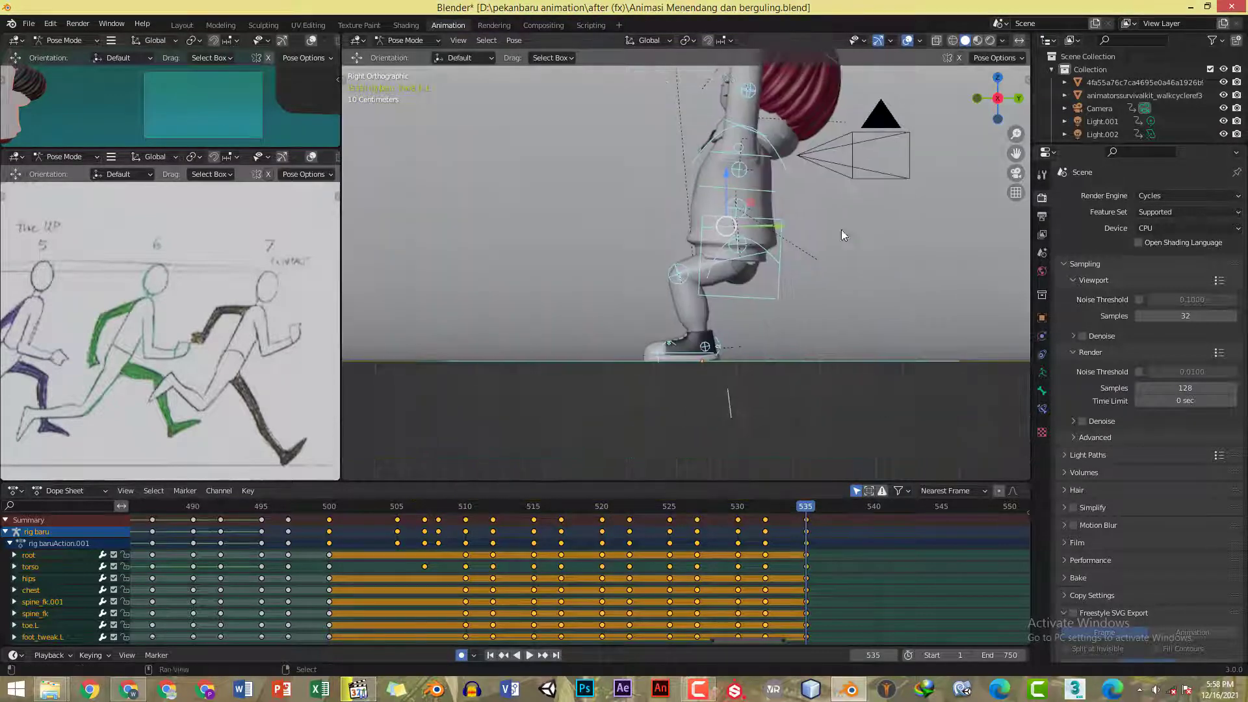
left_click(724, 347)
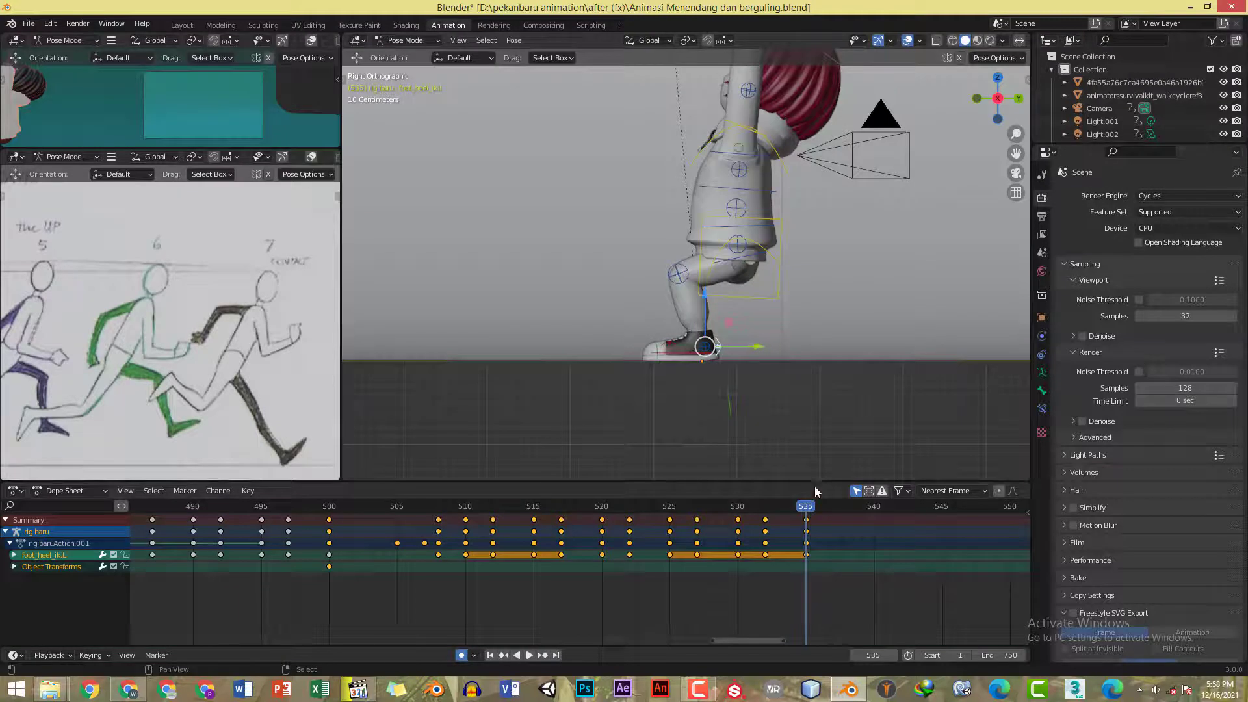
key("a")
left_click(738, 512)
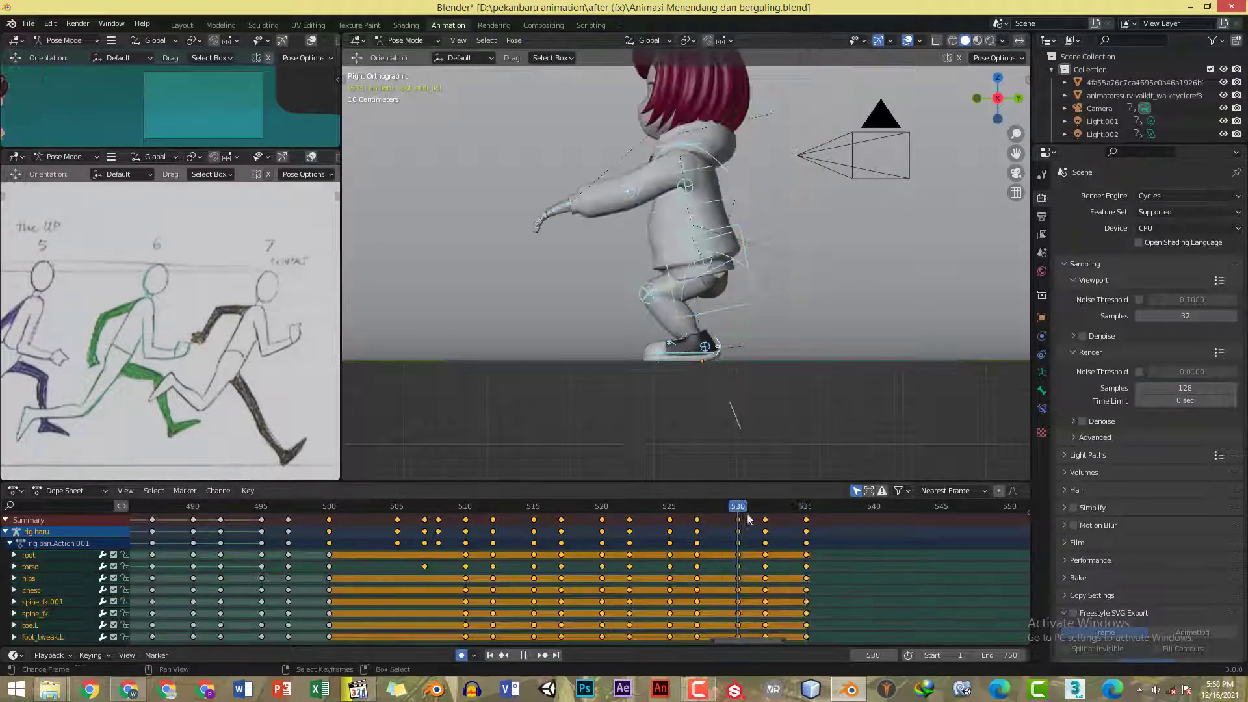
left_click(872, 509)
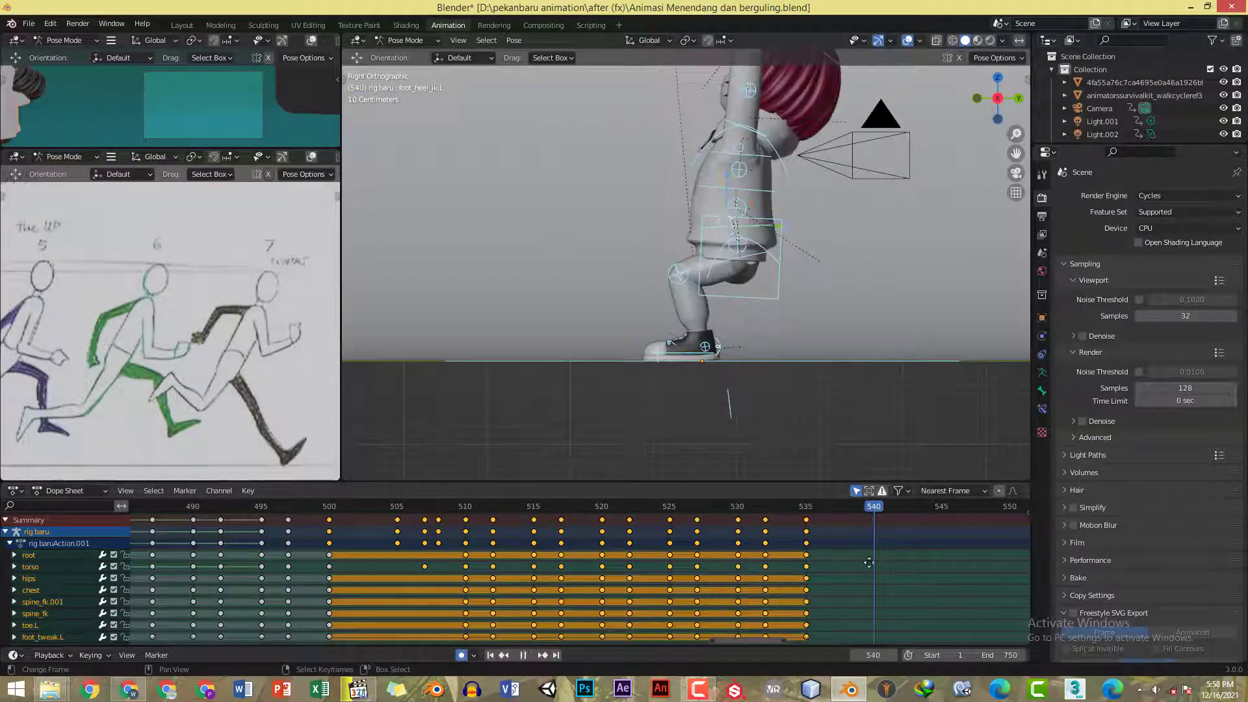
middle_click_drag(893, 592, 741, 598)
middle_click_drag(807, 280, 805, 341, "shift")
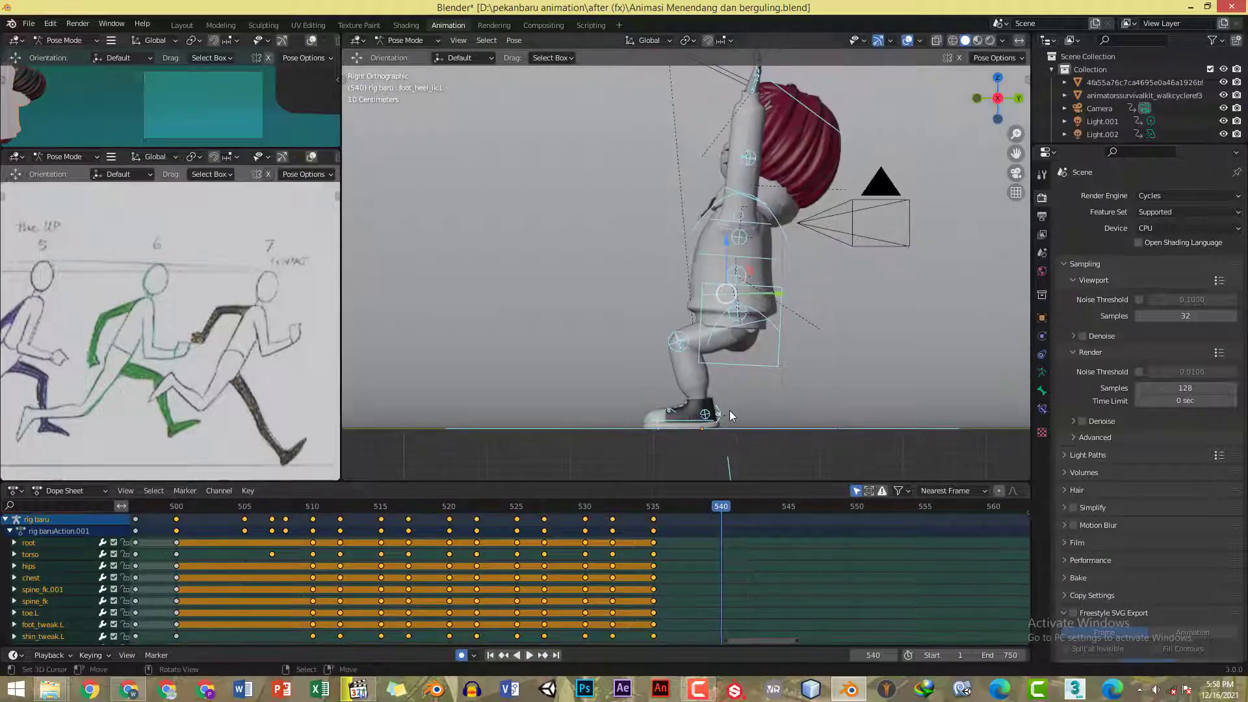
left_click(706, 415)
key("r")
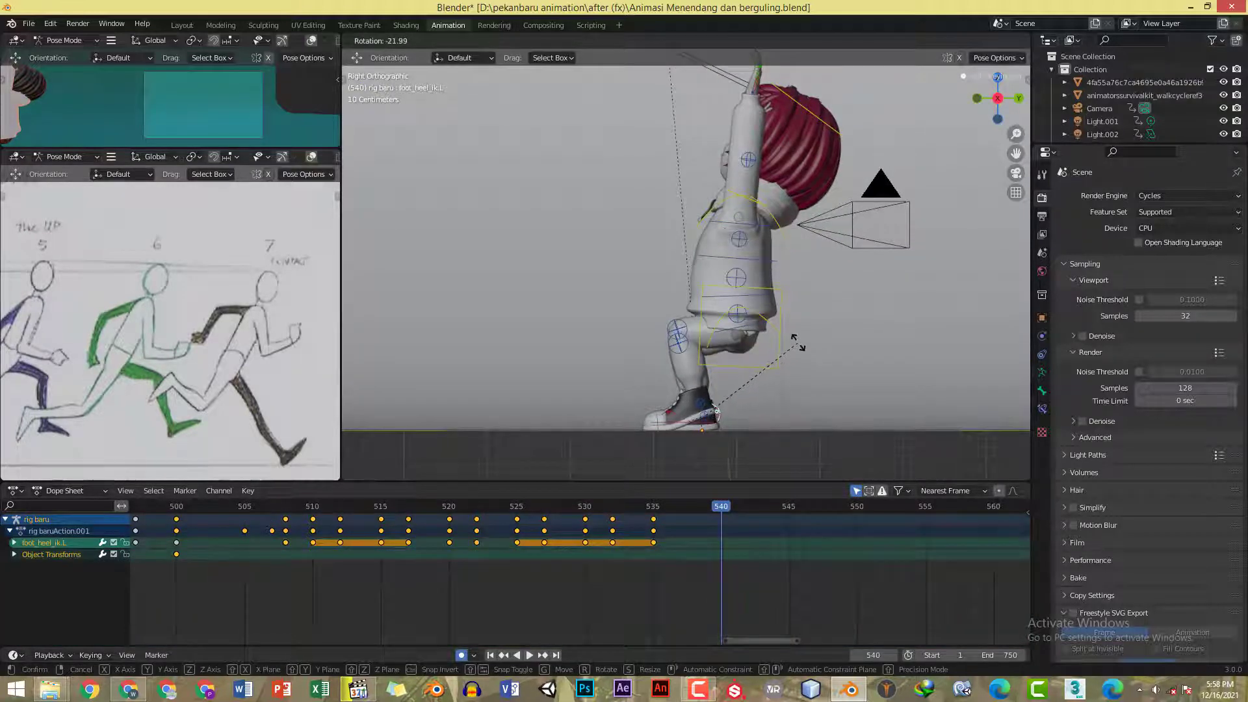
left_click(799, 340)
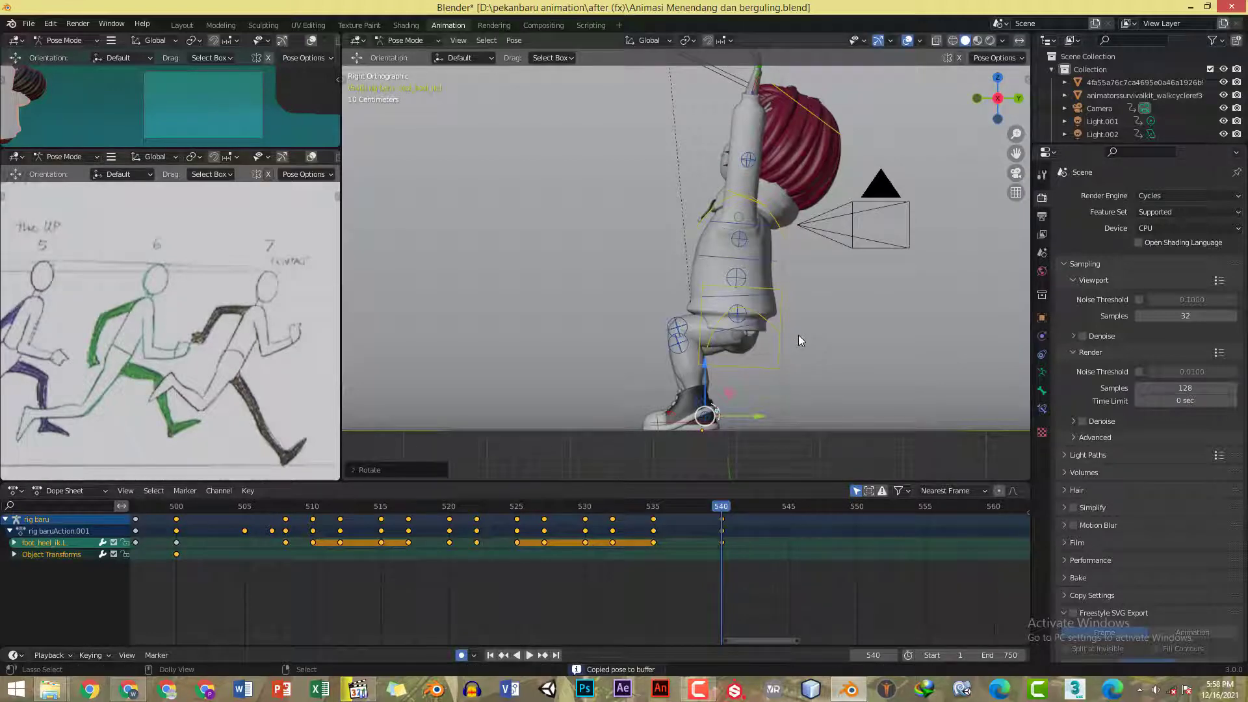
- Paste the copied left heel pose mirrored onto the right heel at frame 540, and save the file
key("ctrl+v")
middle_click_drag(798, 337, 801, 347)
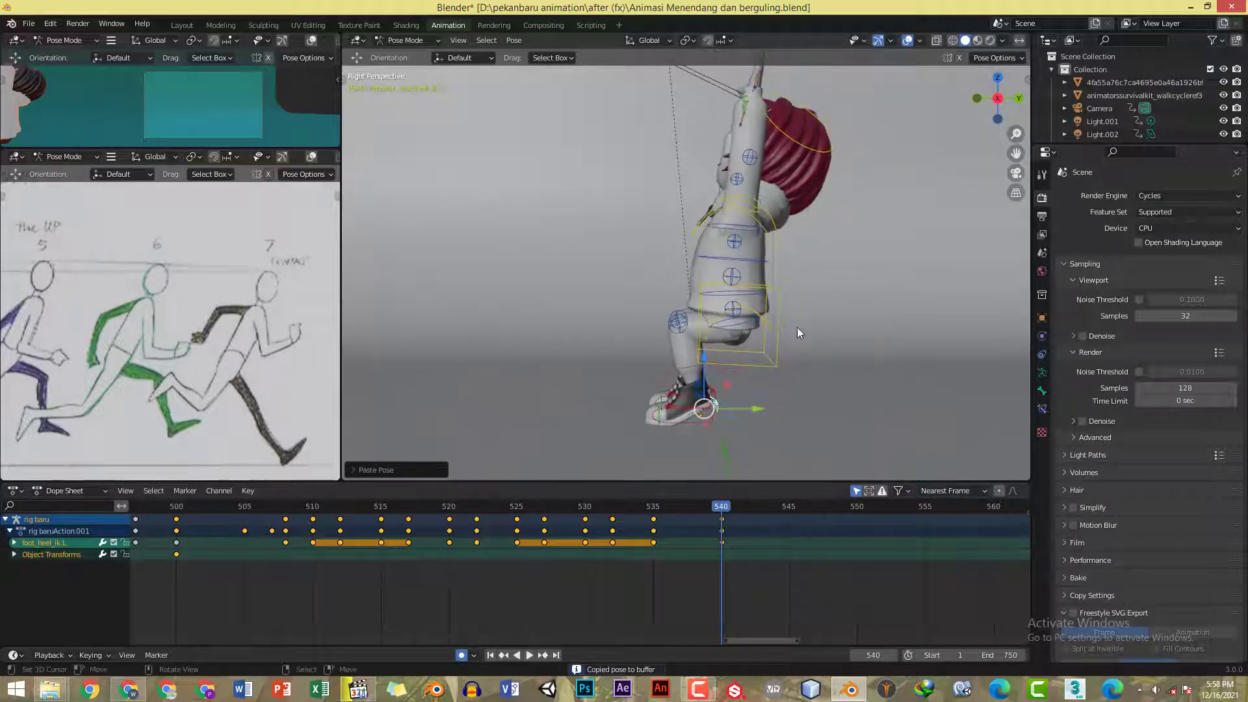
key("KP_3")
middle_click_drag(829, 230, 825, 208, "shift")
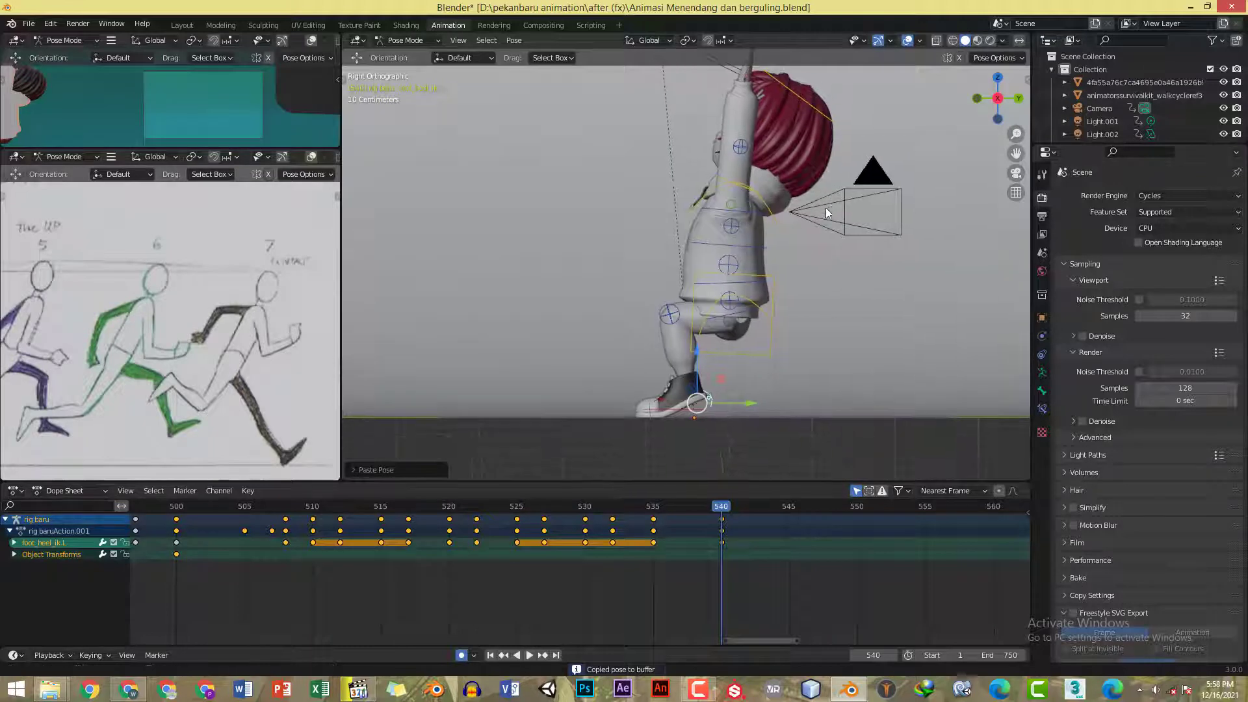
key("ctrl+s")
- Select the torso and both hand controls and move them upward at frame 540 to start straightening the body
key("alt+Tab")
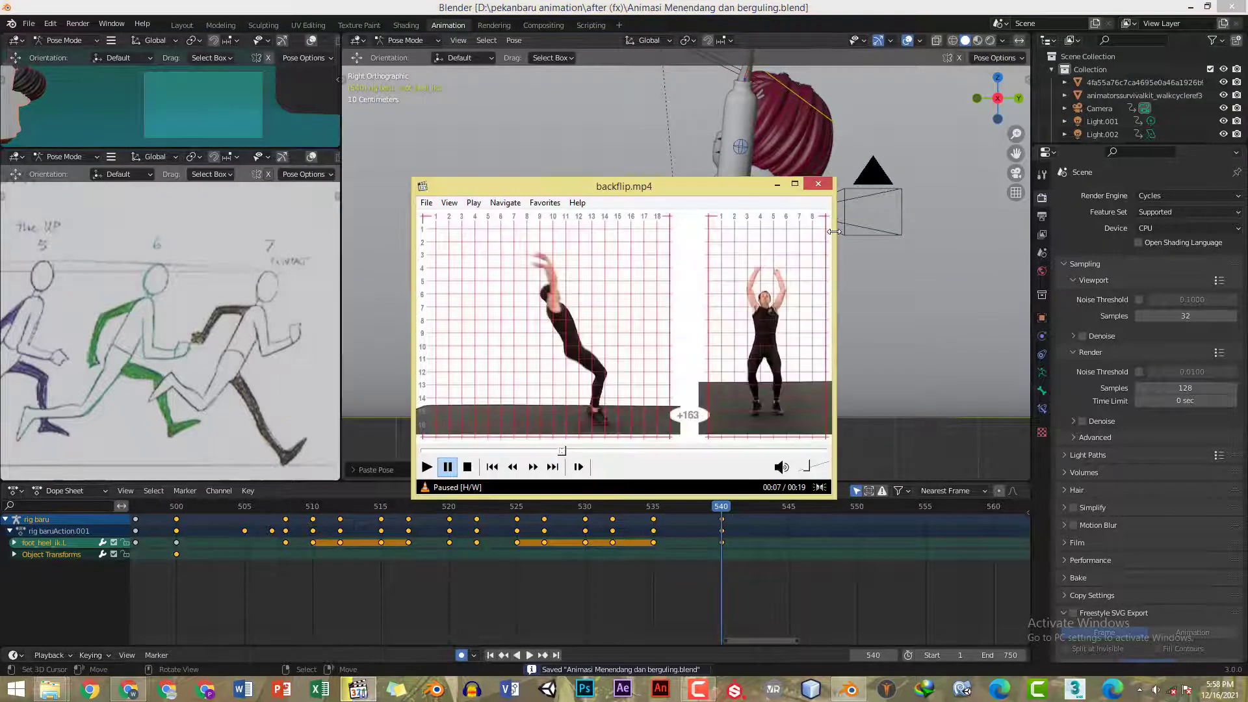
key("alt+Tab")
left_click(773, 304)
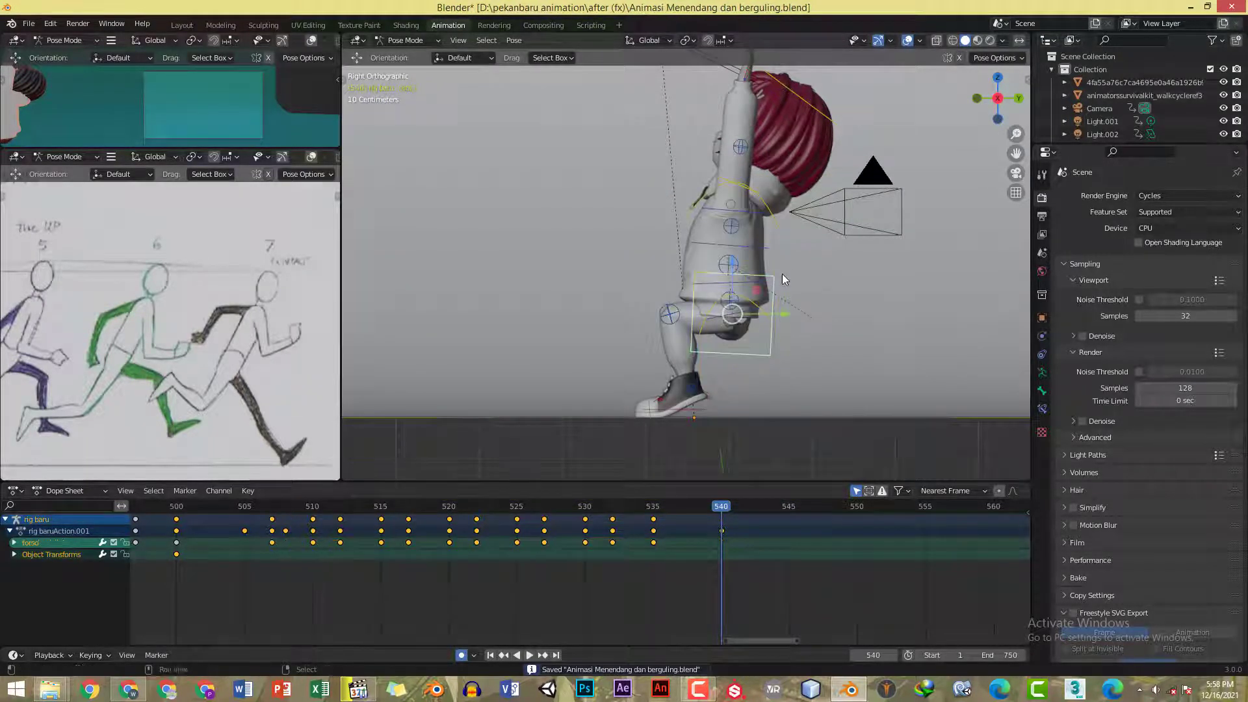
middle_click_drag(782, 274, 780, 150)
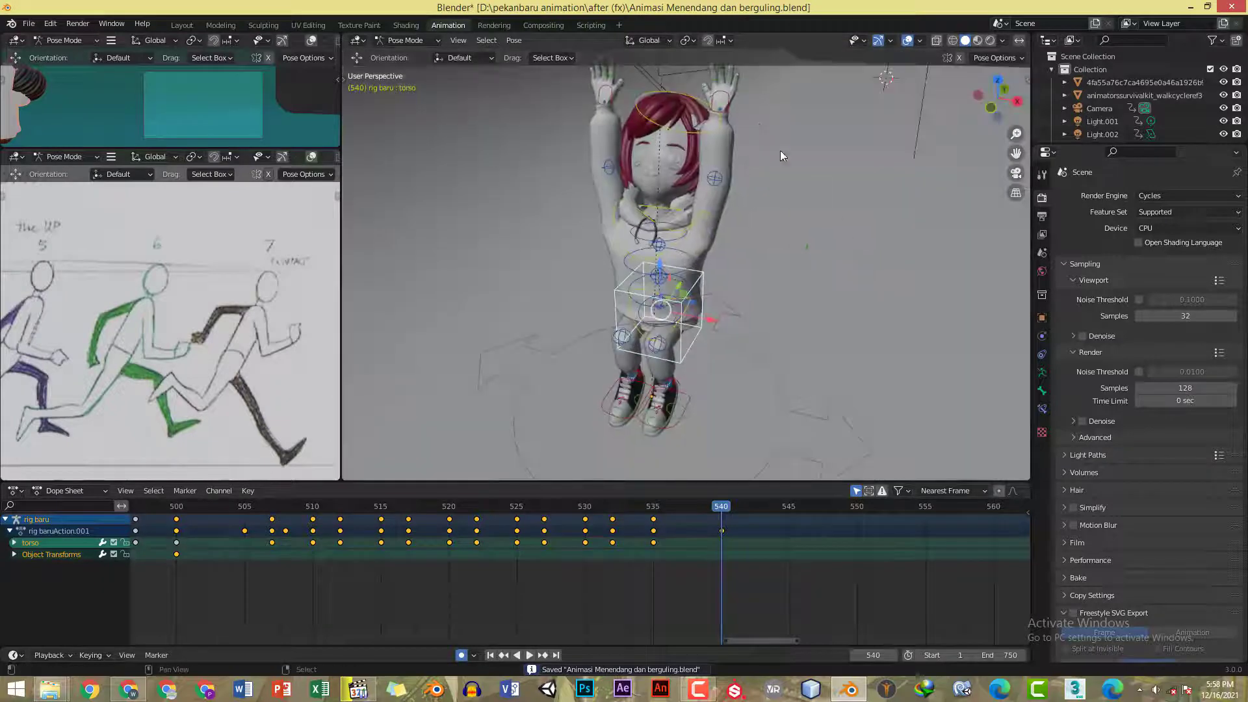
left_click(715, 96, "shift")
left_click(608, 89, "shift")
key("KP_3")
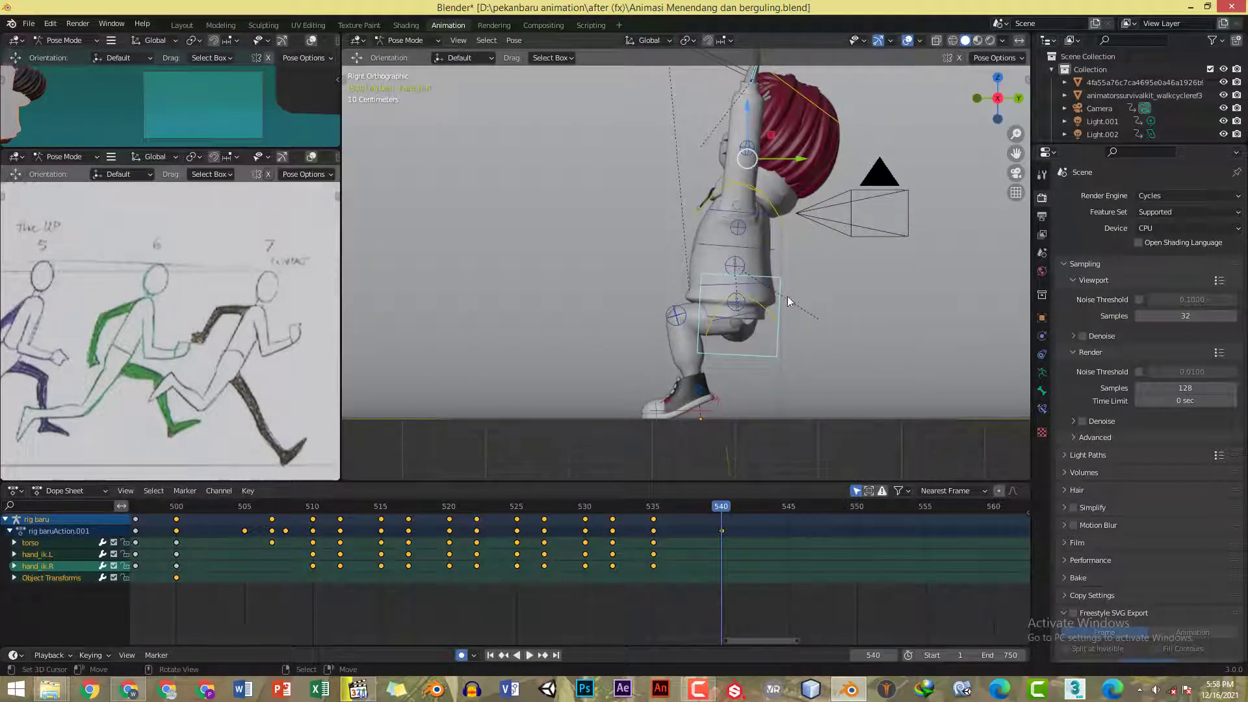
middle_click_drag(772, 224, 785, 259, "shift")
key("g")
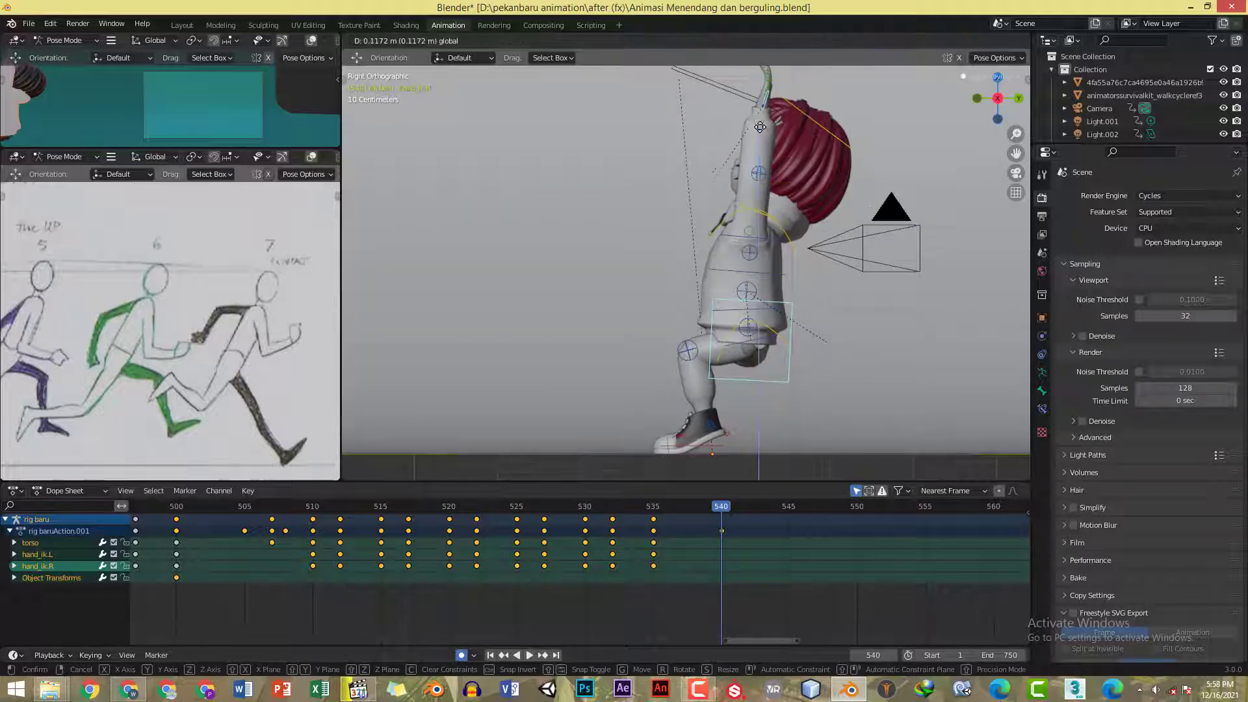
left_click(761, 117)
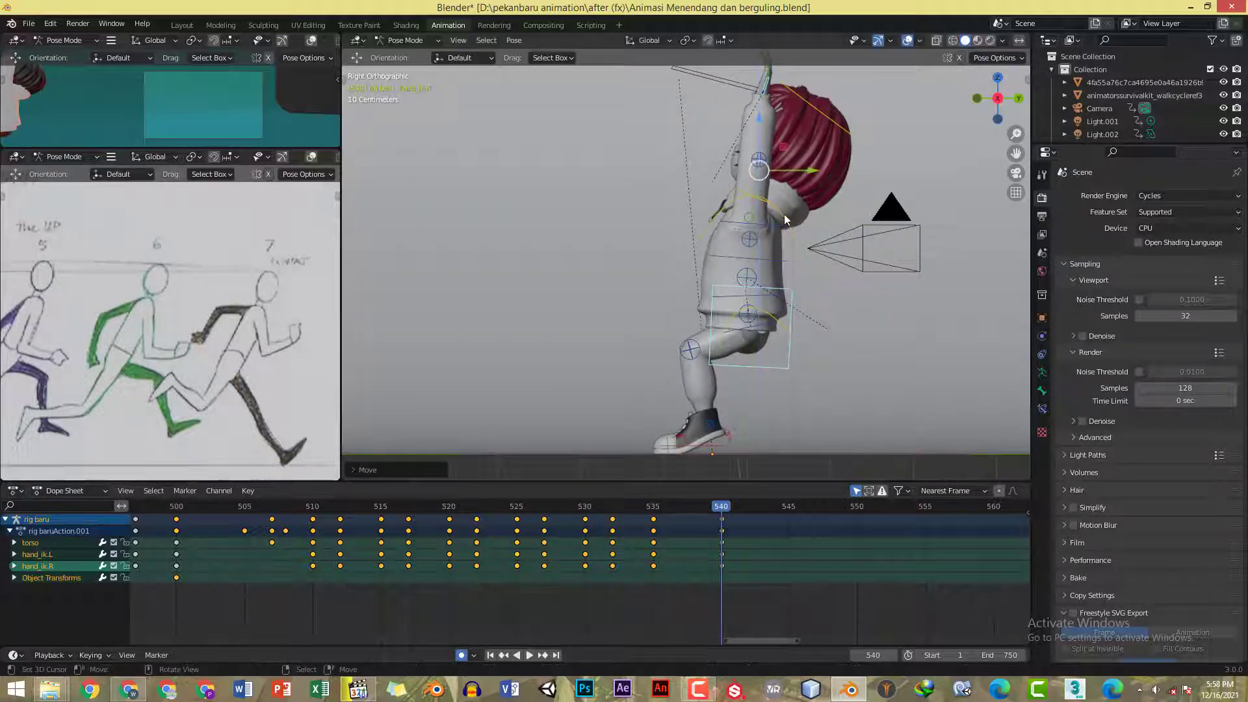
- Compare with the backflip reference and raise the torso and both hands about 0.13 m more at frame 540
key("alt+Tab")
key("alt+Tab")
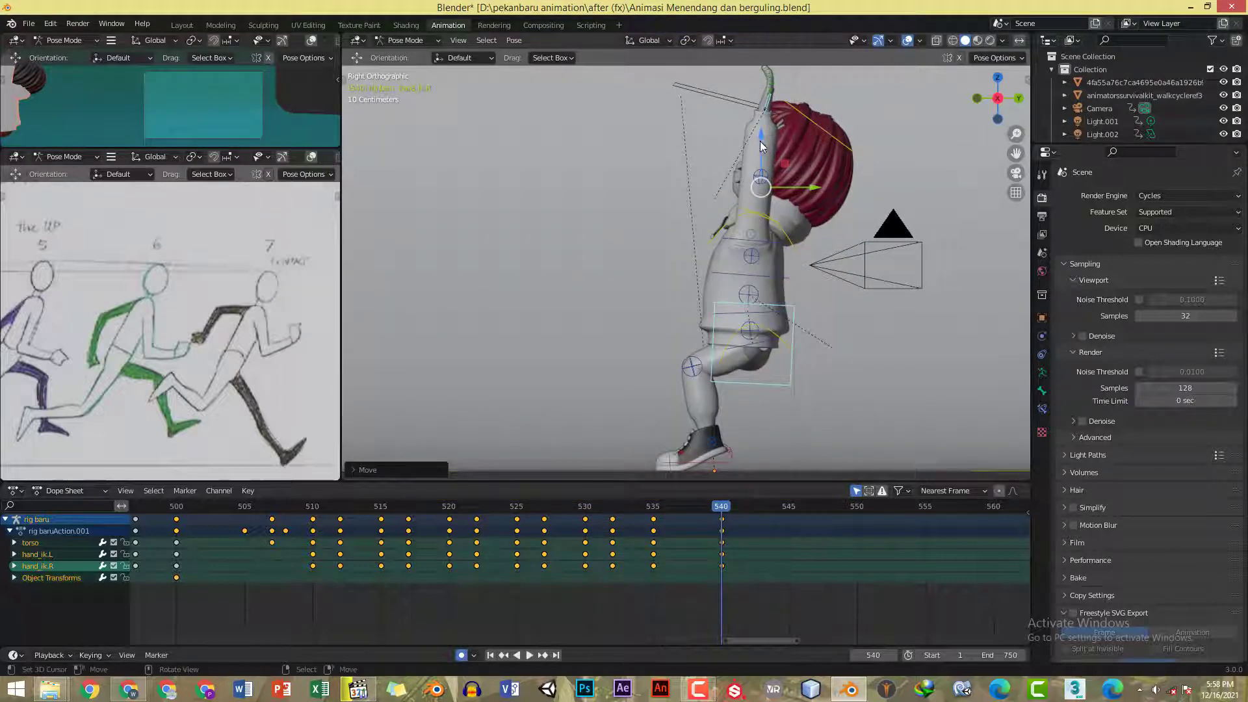
key("g")
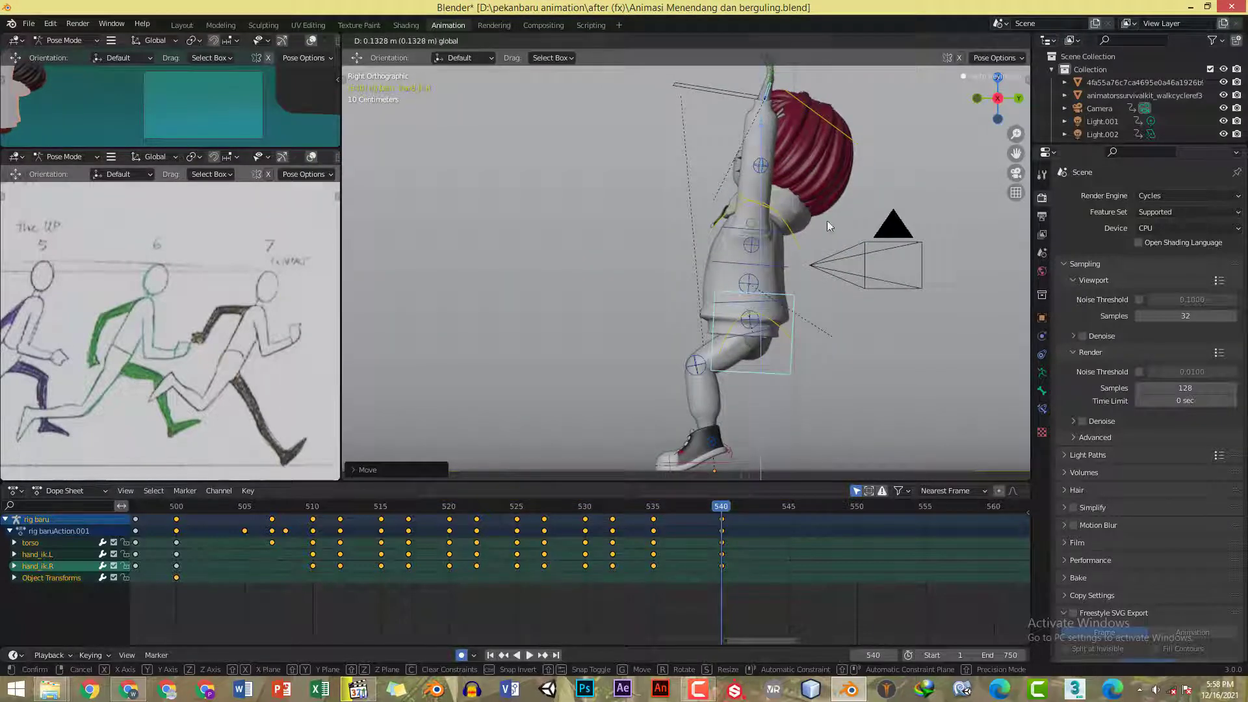
left_click(828, 222)
scroll(868, 278, "down", 2)
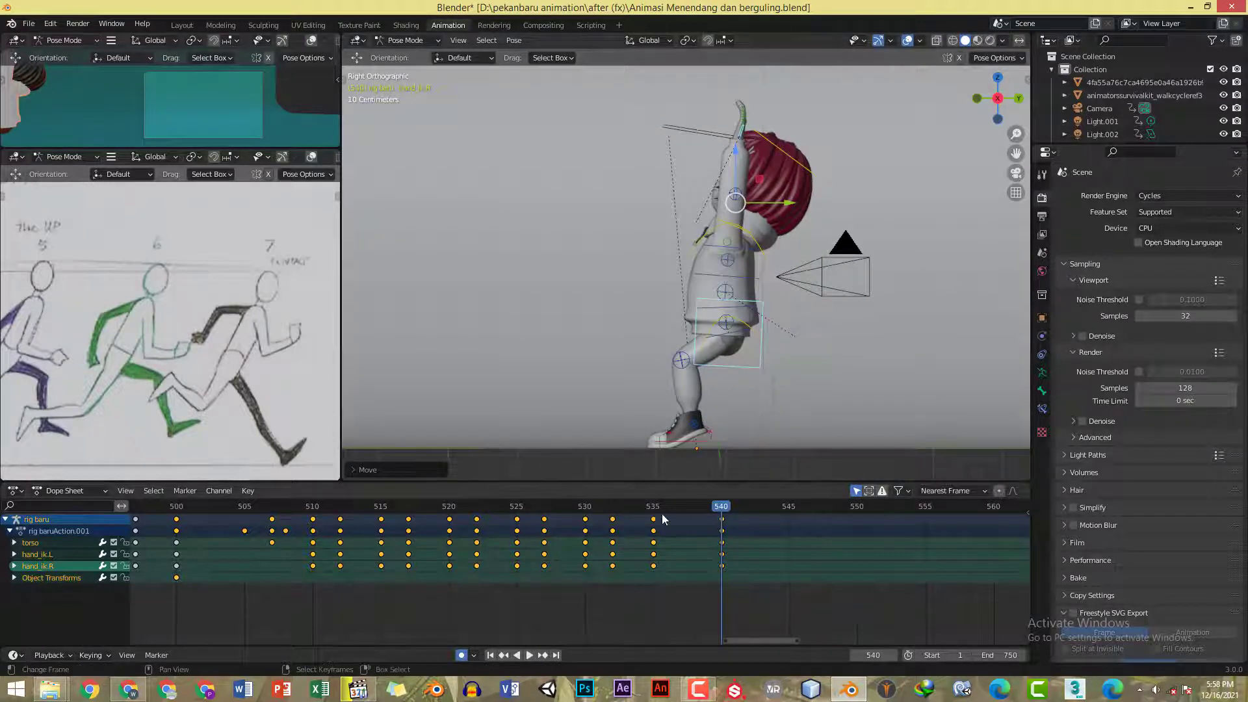
- Check the motion from frame 535 to 540 against the reference, and shift the torso and hands slightly backward along Y
left_click_drag(653, 517, 708, 518)
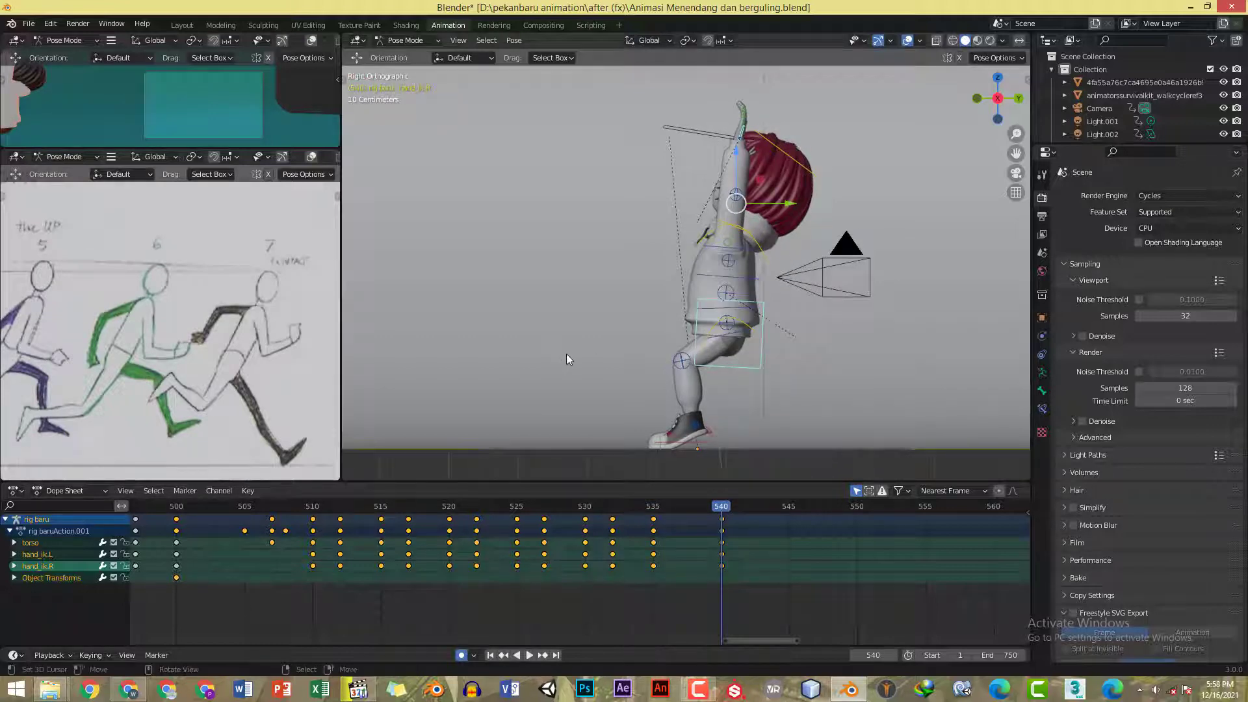
key("alt+Tab")
key("alt+Tab")
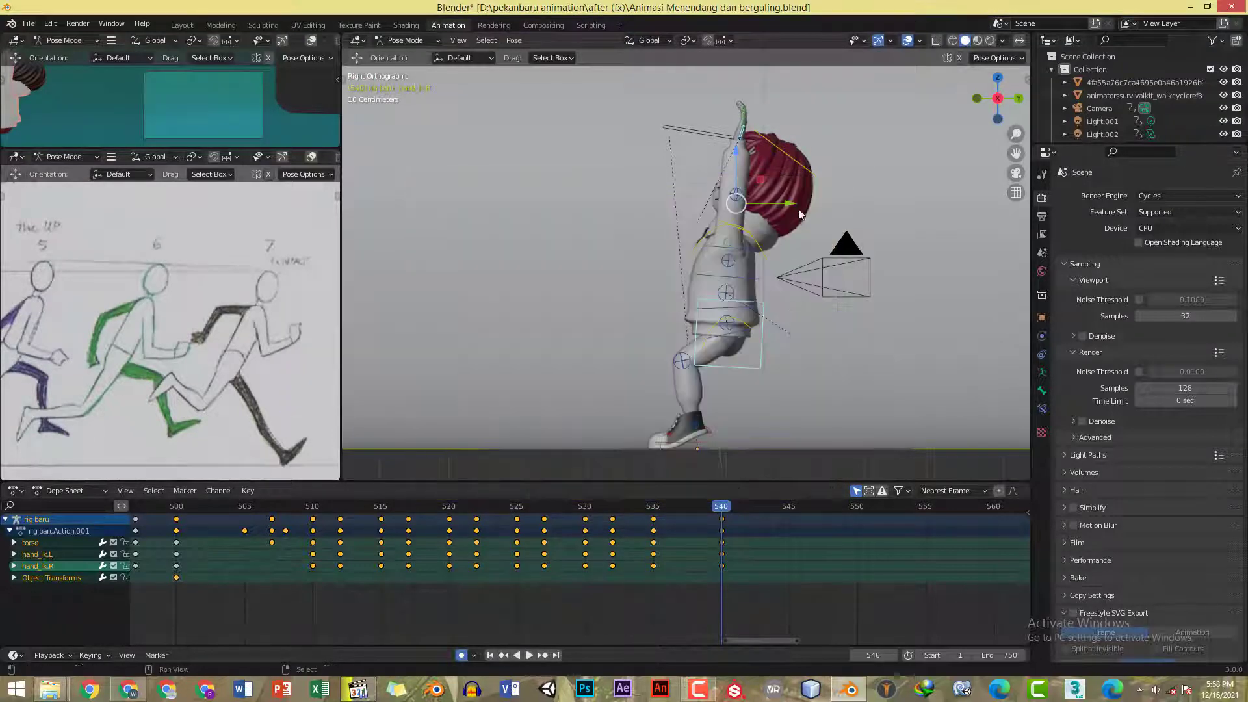
left_click_drag(789, 207, 798, 210)
- Check the reference's backward lean and rotate the torso control about 6.6° backward at frame 540
key("alt+Tab")
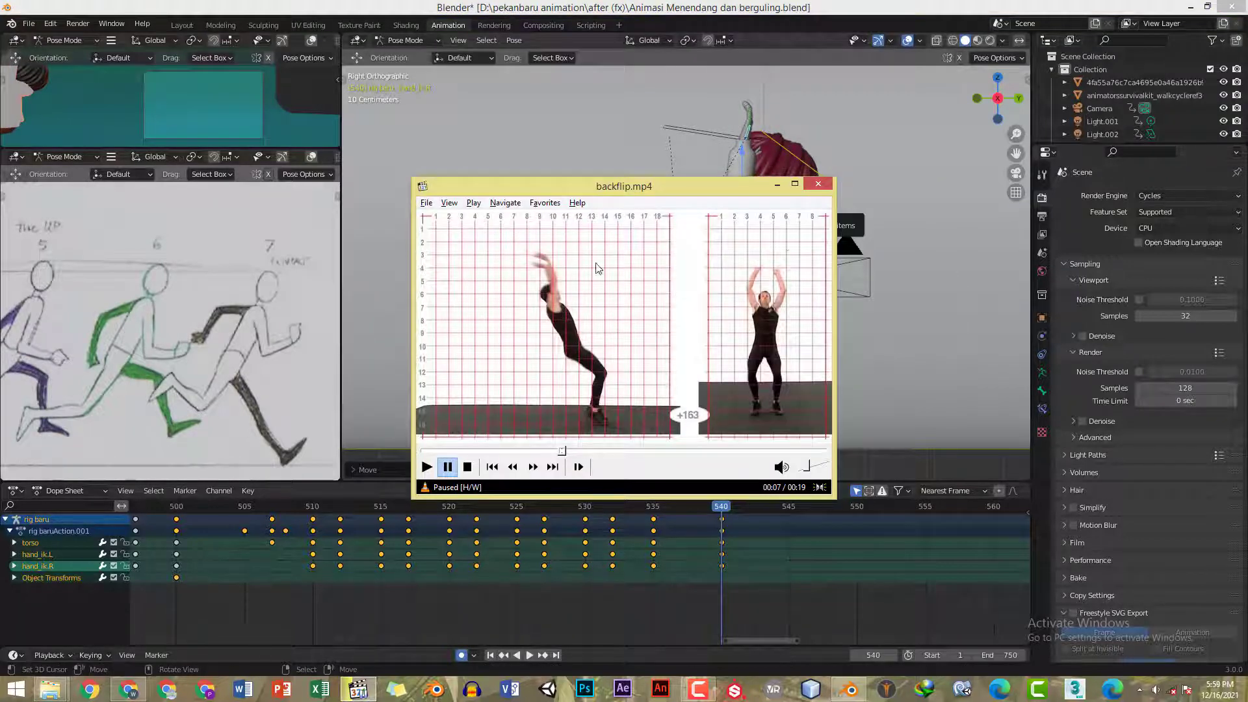
key("alt+Tab")
left_click(767, 301)
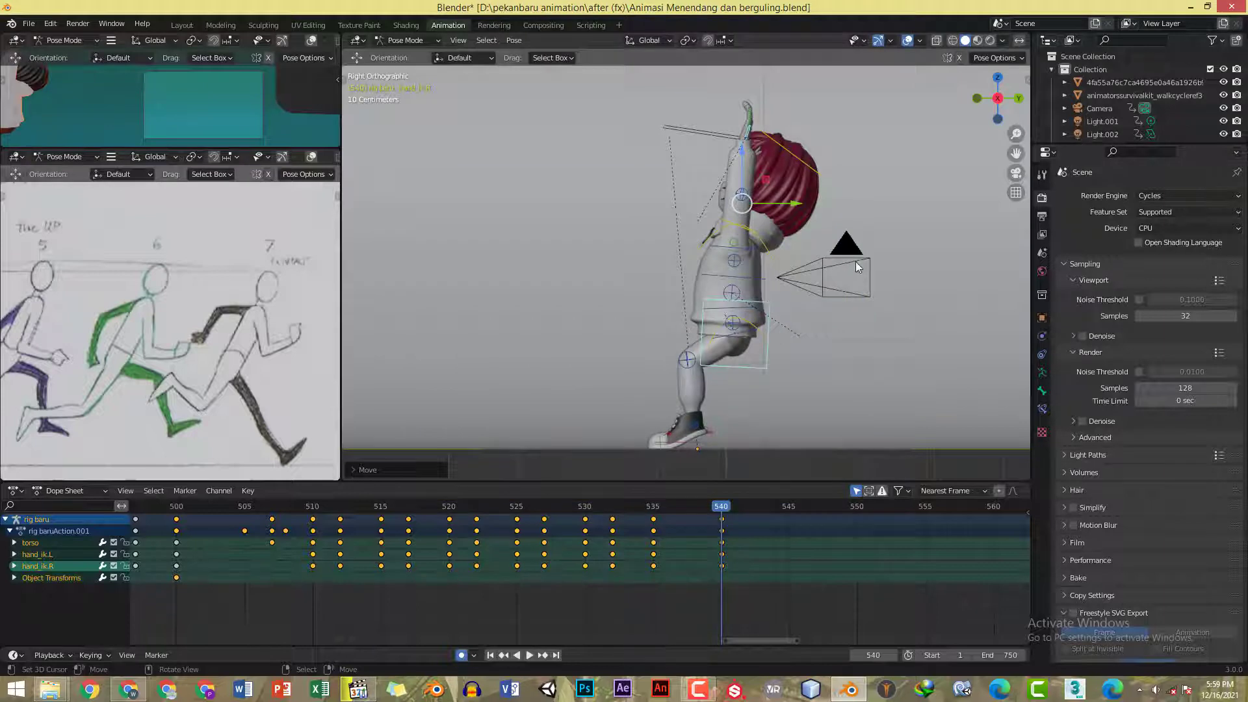
key("r")
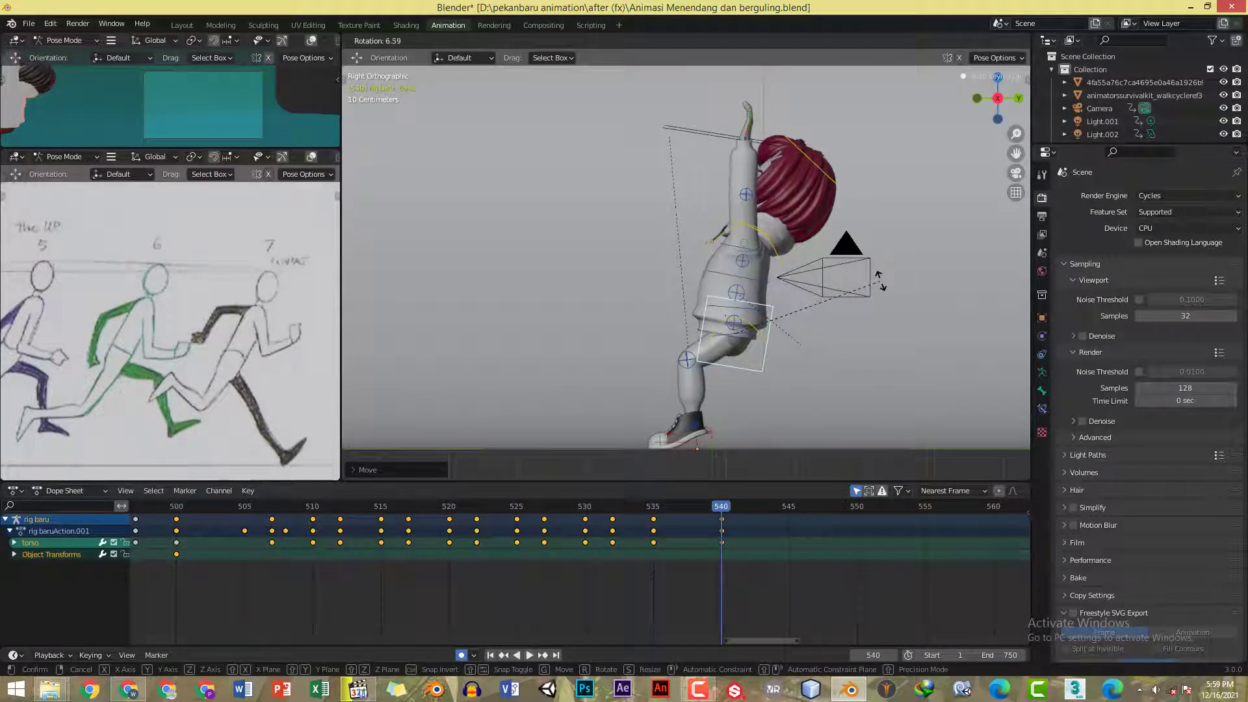
left_click(880, 281)
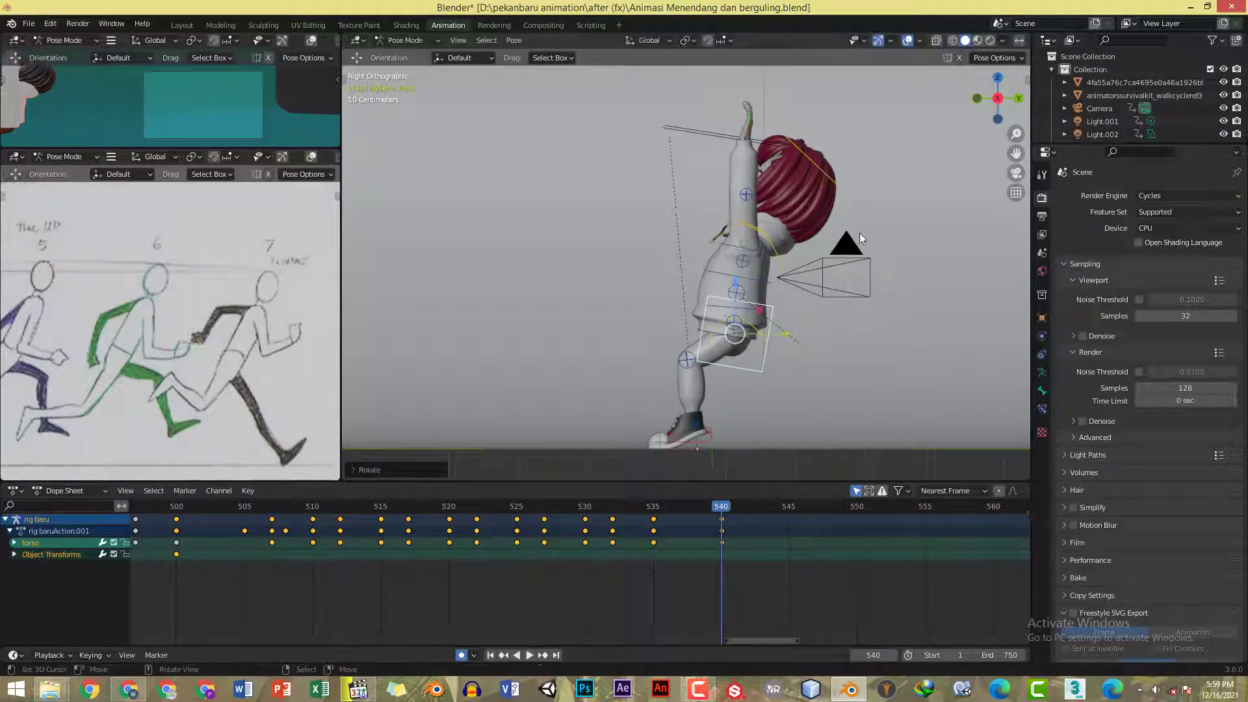
- Tilt the head back about 5.7° at frame 540, and compare the pose with the reference video's raised arms
left_click(845, 189)
key("r")
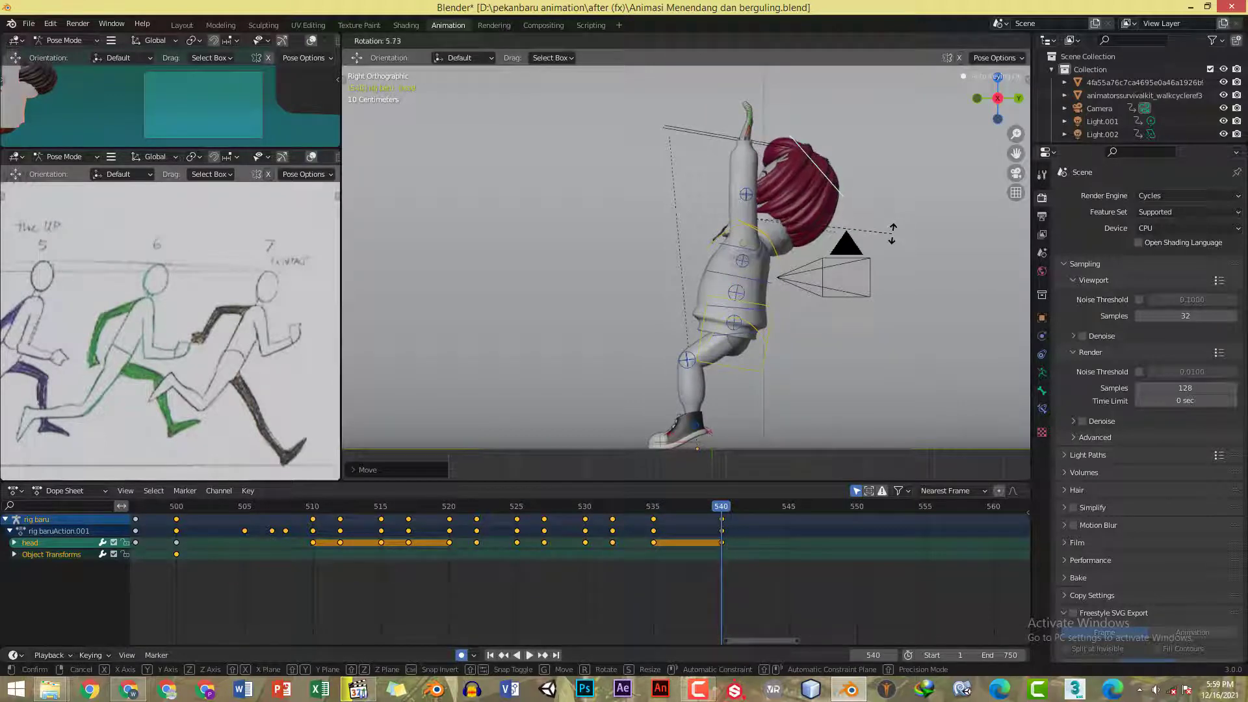
left_click(892, 233)
key("alt+Tab")
key("alt+Tab")
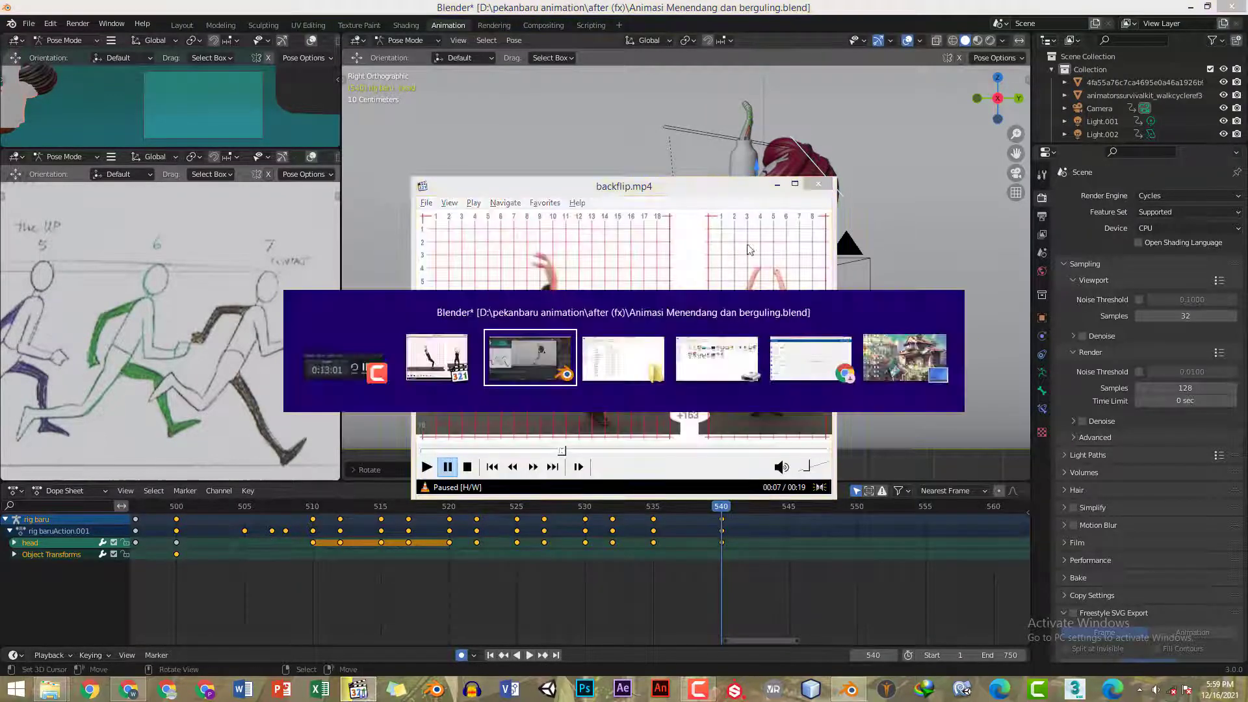
key("alt+Tab")
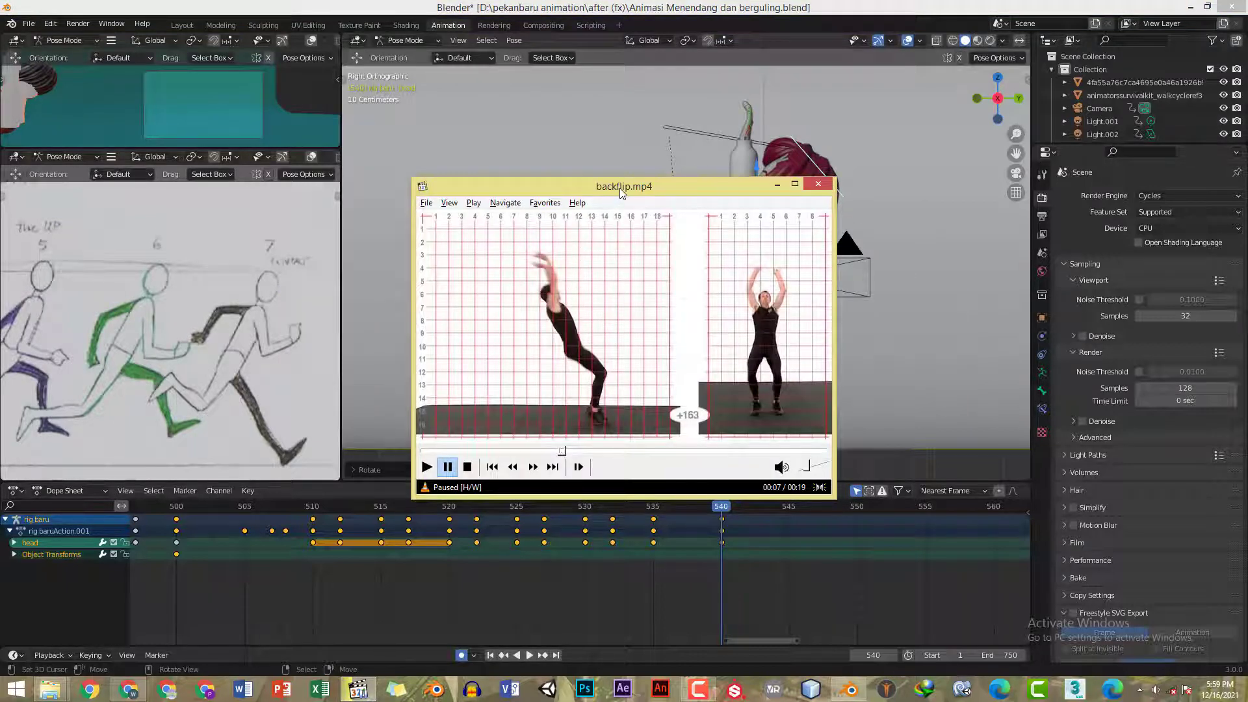
key("alt+Tab")
key("alt+Tab")
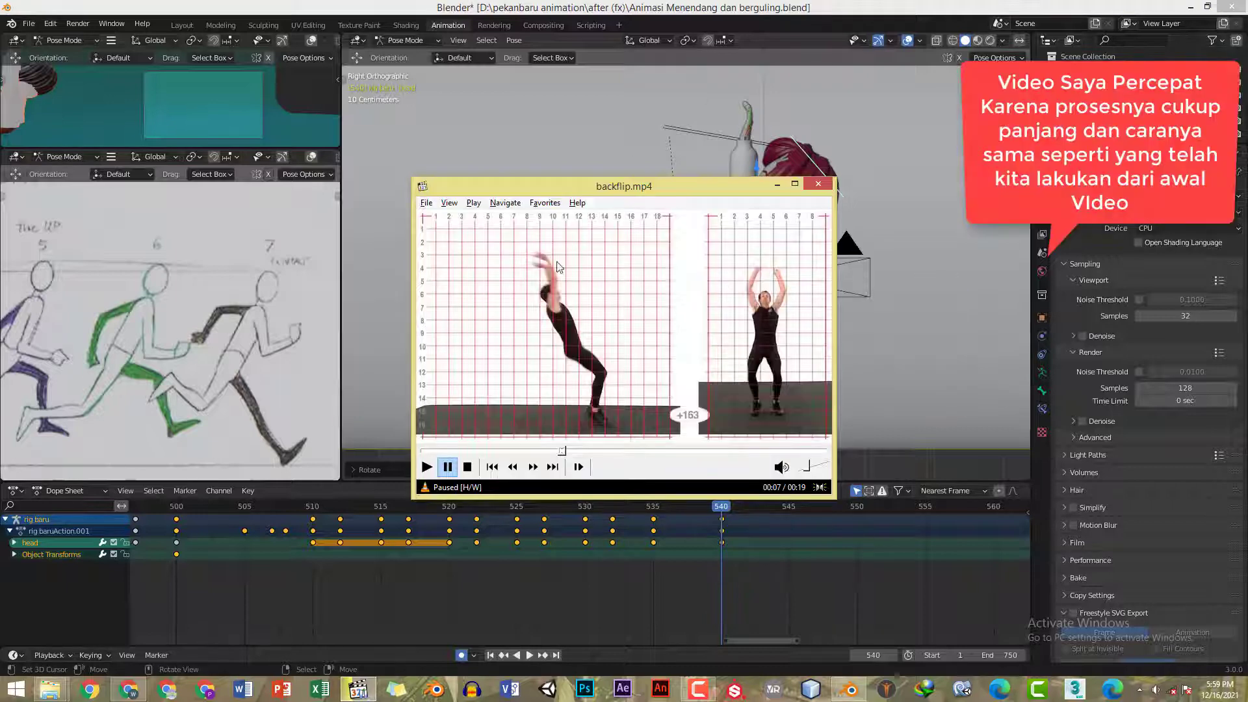
- Move the left hand control back behind the head at frame 540 and rotate it about 37.5°
key("alt+Tab")
middle_click_drag(682, 105, 742, 123)
right_click(742, 122)
key("KP_3")
left_click_drag(812, 137, 857, 138)
left_click_drag(802, 94, 803, 118)
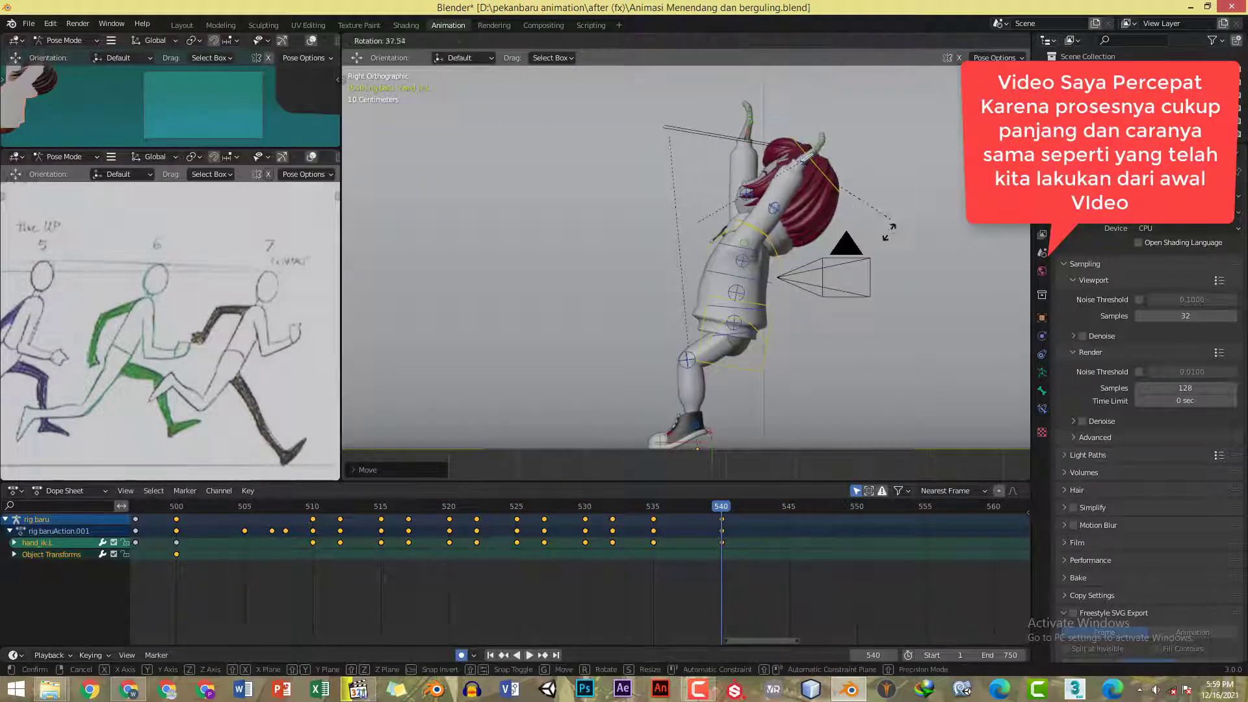
- Copy the left hand's pose, paste it mirrored onto the right hand, and play back the take-off
key("ctrl+c")
key("ctrl+v")
key("alt+Tab")
key("alt+Tab")
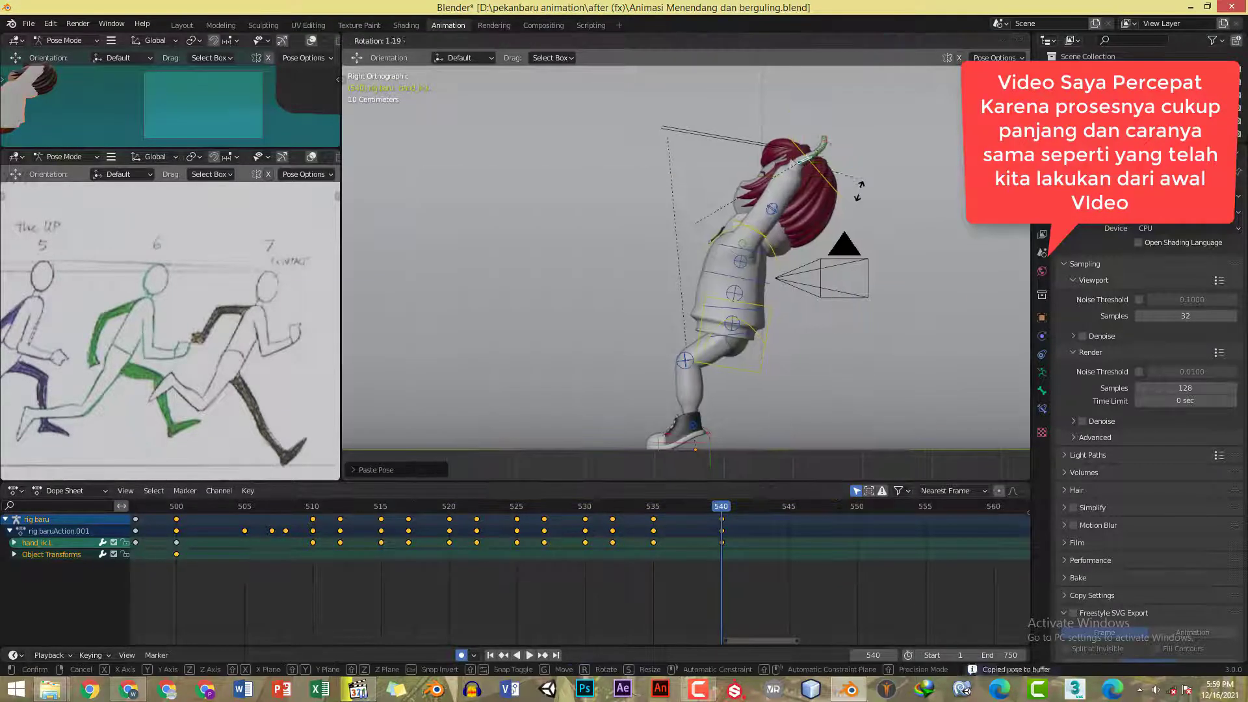
key("space")
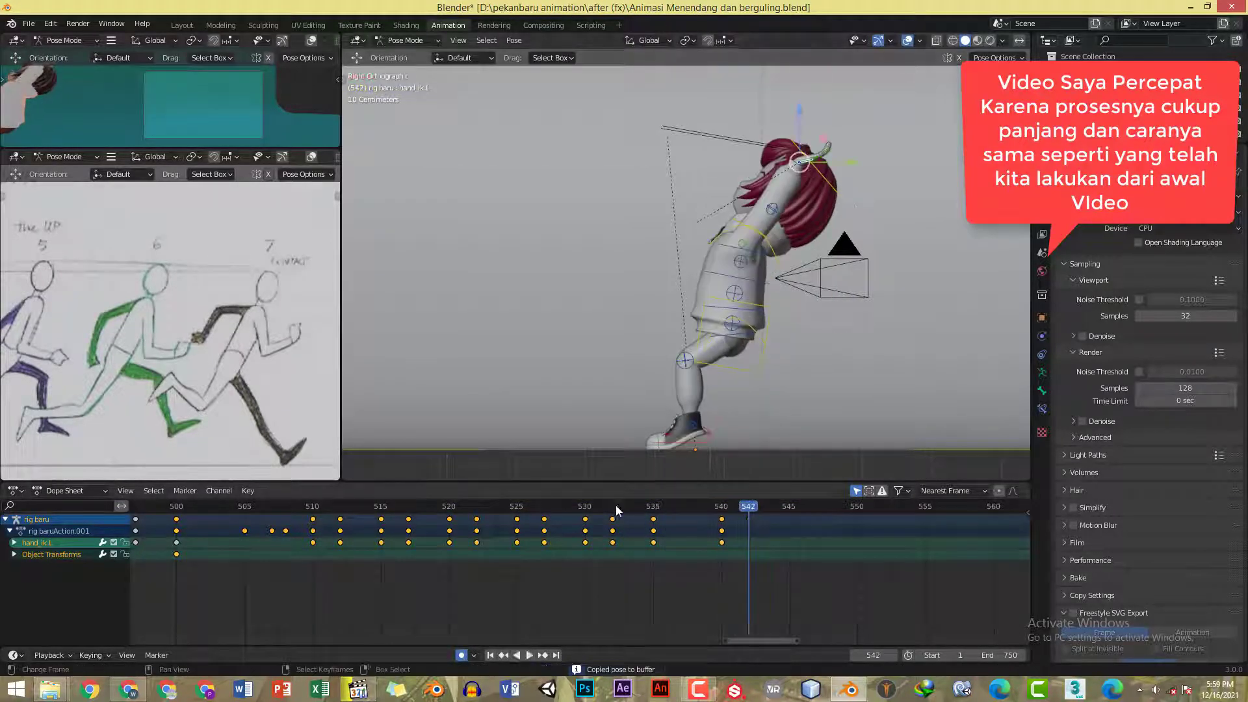
left_click(592, 509)
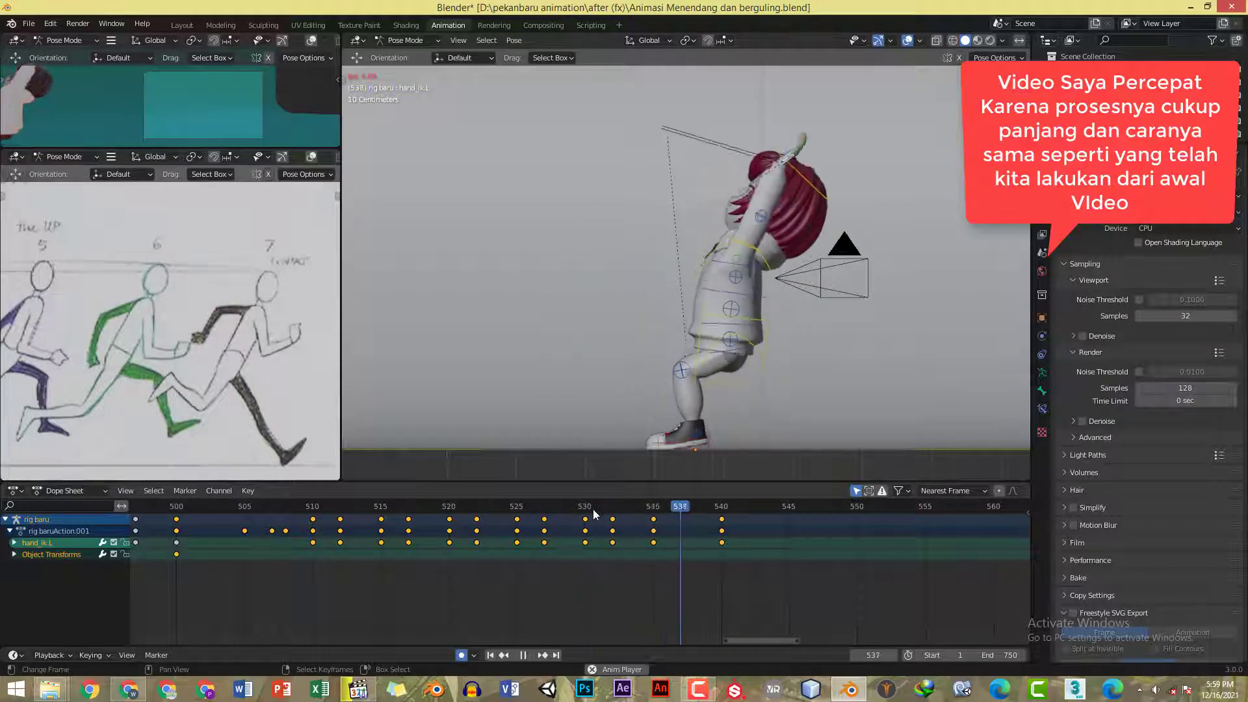
key("space")
- At frame 535, raise the torso and both hand controls slightly, and replay the motion from frame 530
left_click_drag(593, 509, 659, 527)
right_click(761, 361)
middle_click_drag(779, 362, 855, 384)
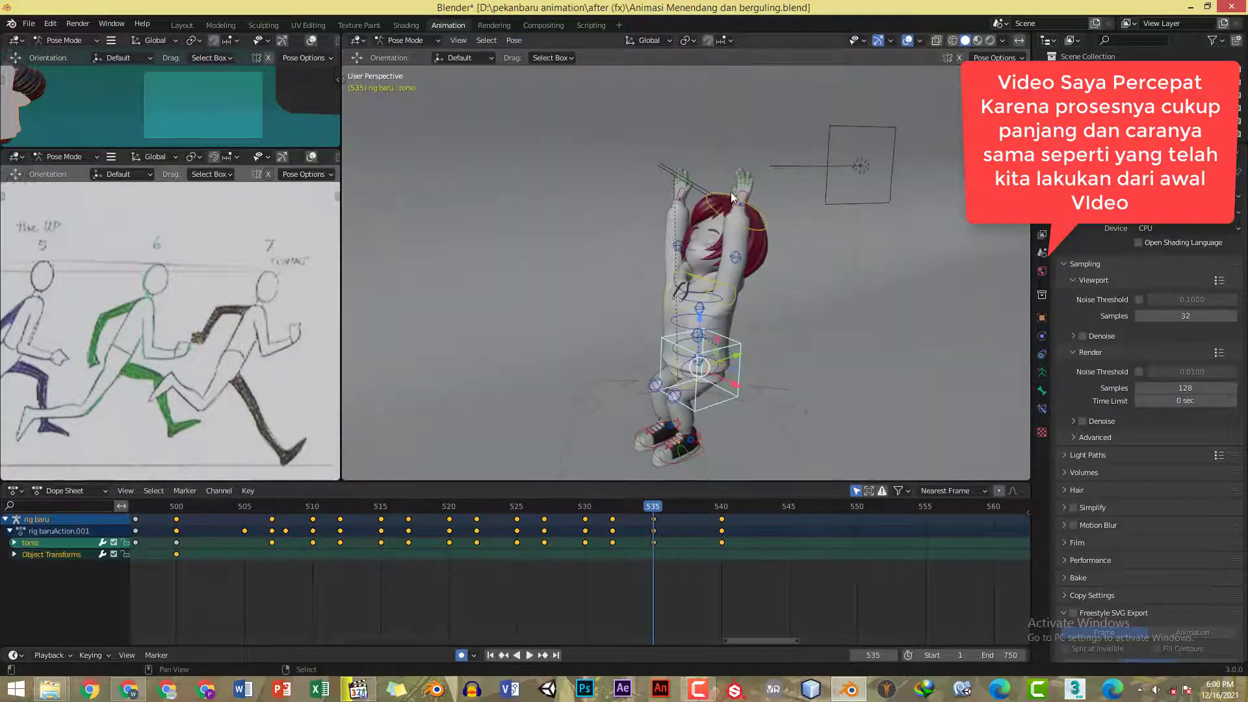
right_click(737, 195, "shift")
right_click(677, 194, "shift")
key("KP_3")
left_click_drag(739, 215, 739, 205)
left_click(584, 508)
key("space")
key("space")
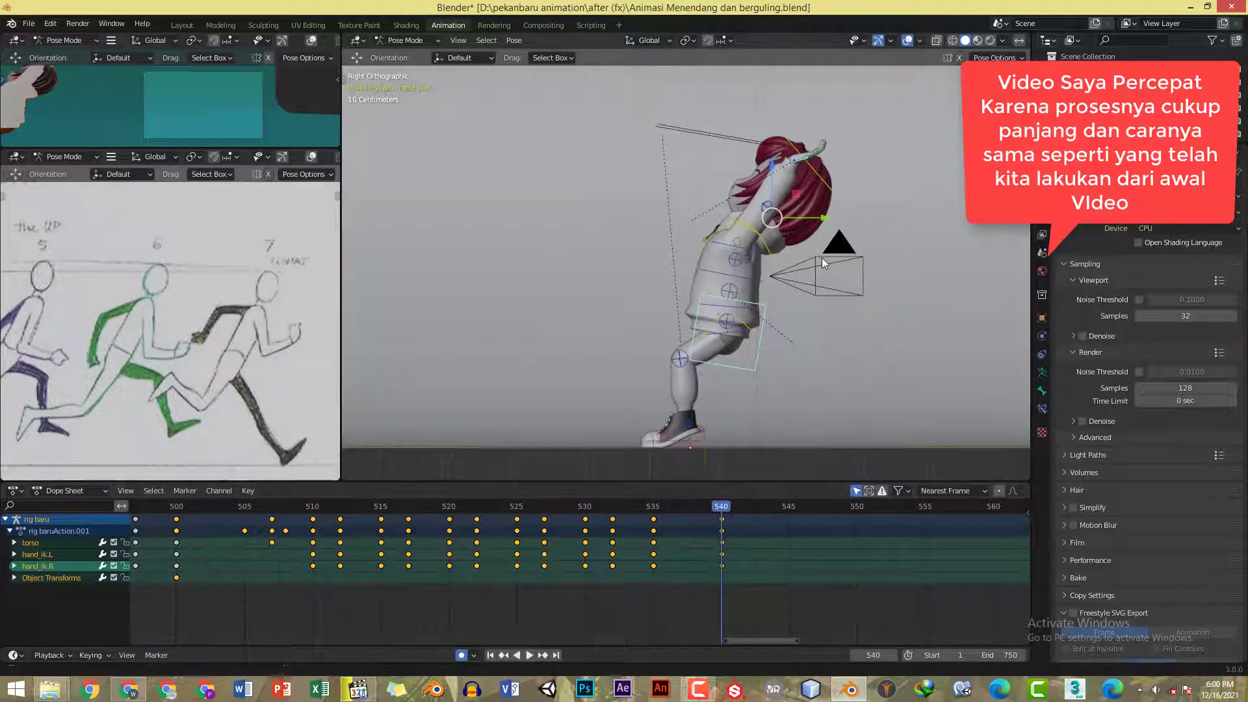
- Adjust the playback sync mode, replaying the take-off from frame 530, and set it to Frame Dropping
left_click(54, 654)
left_click(108, 411)
left_click(129, 445)
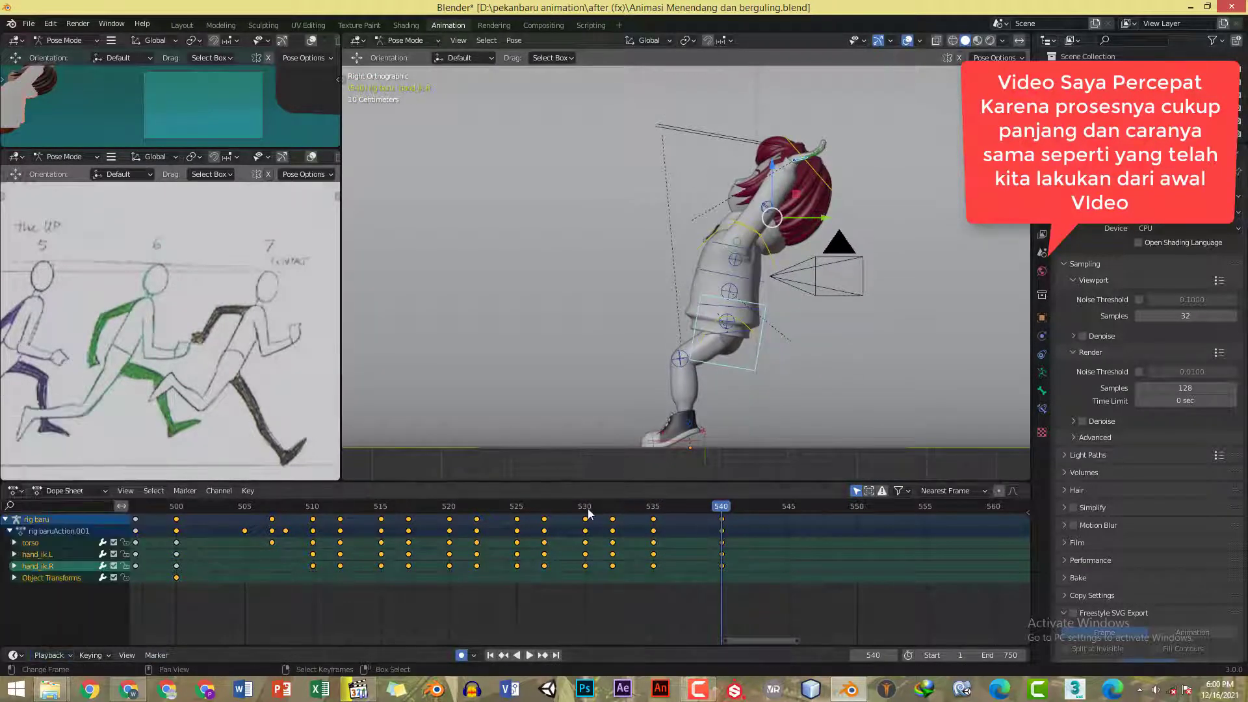
left_click(587, 509)
key("space")
key("Escape")
left_click(49, 654)
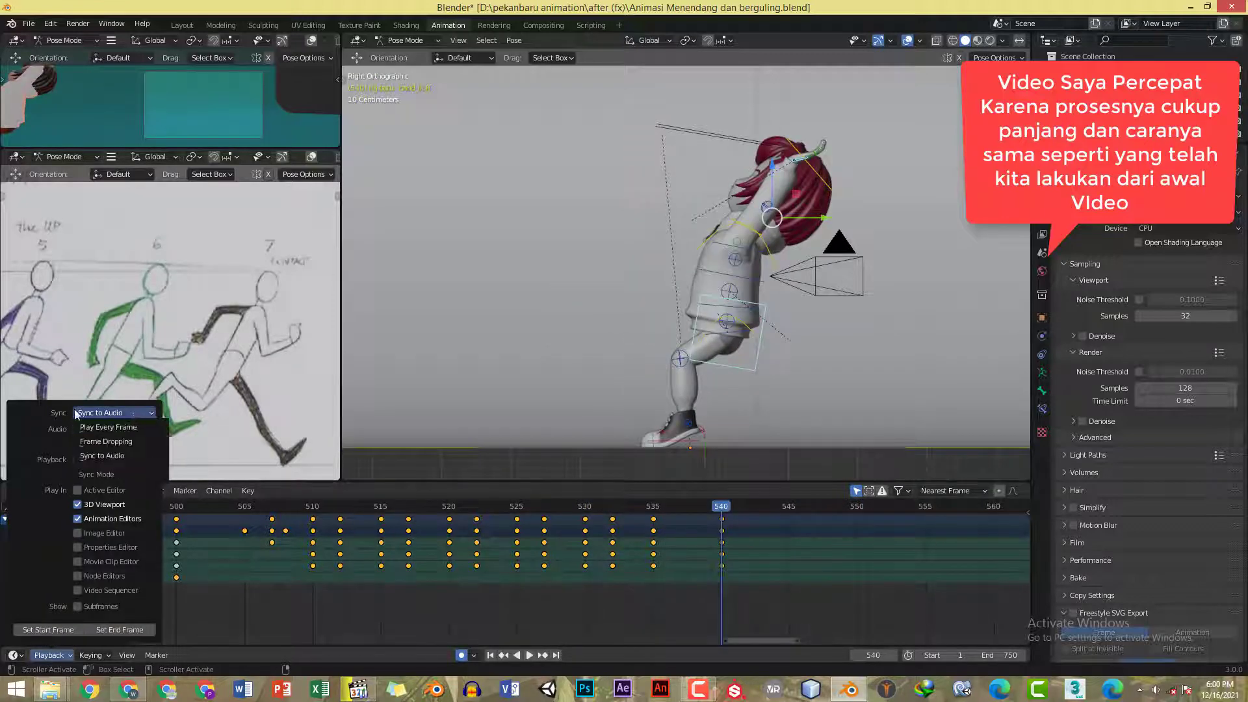
left_click(148, 441)
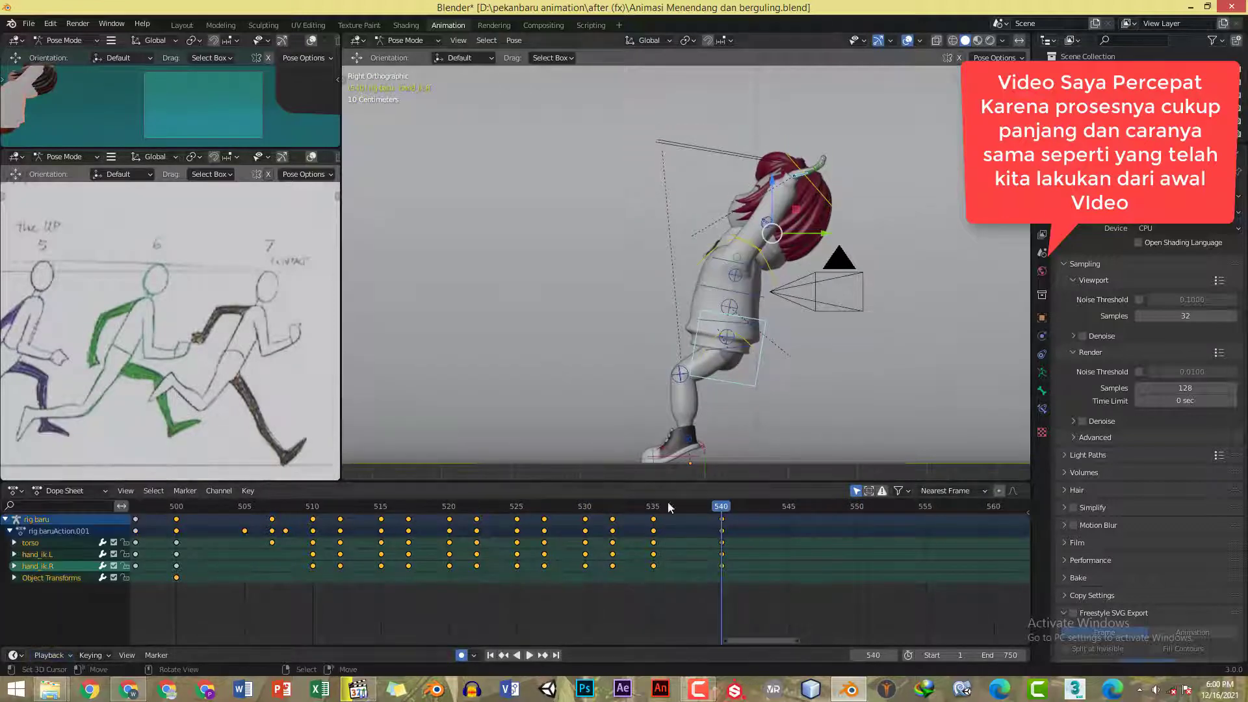
- Insert a keyframe for all of the rig's bones at frame 540
left_click_drag(656, 509, 722, 517)
key("a")
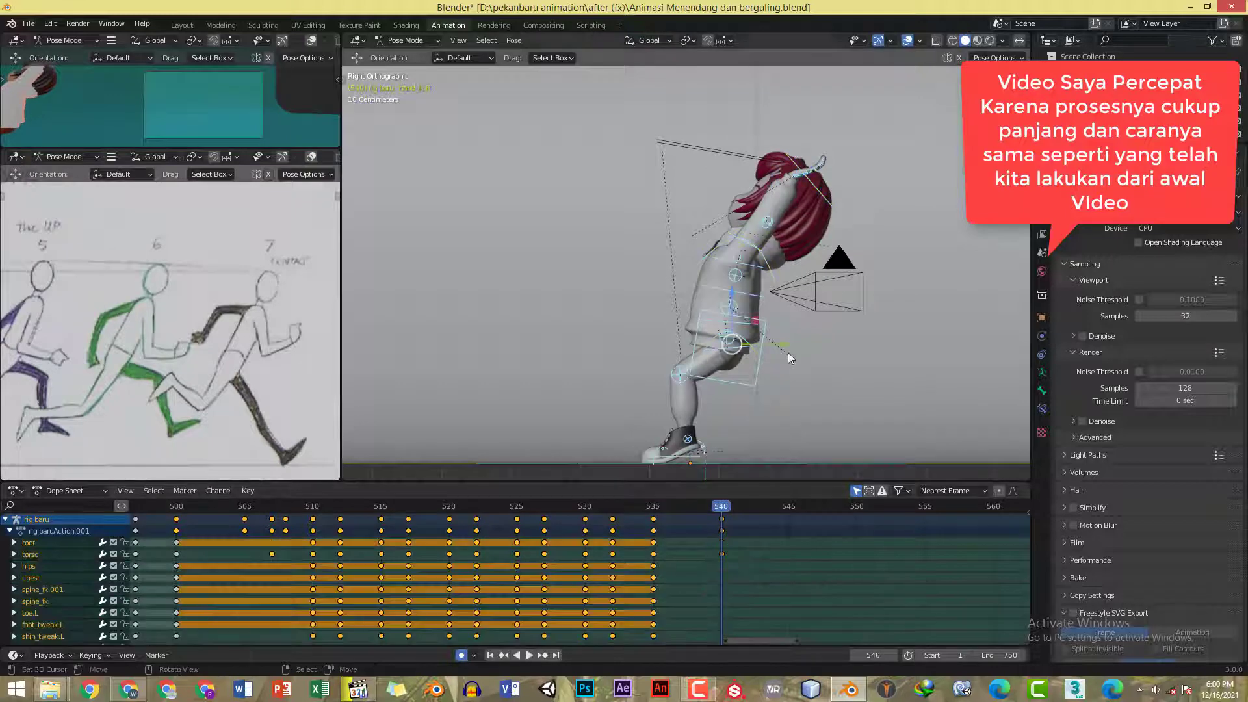
key("i")
- Set the current frame to 545 and save the file
left_click(791, 510)
middle_click_drag(806, 383, 767, 373, "shift")
middle_click_drag(777, 585, 644, 582)
middle_click_drag(708, 289, 735, 266, "shift")
key("ctrl+s")
- Switch to backflip.mp4 and play through the jump's takeoff to study the body pose as the feet leave the ground
key("alt+Tab")
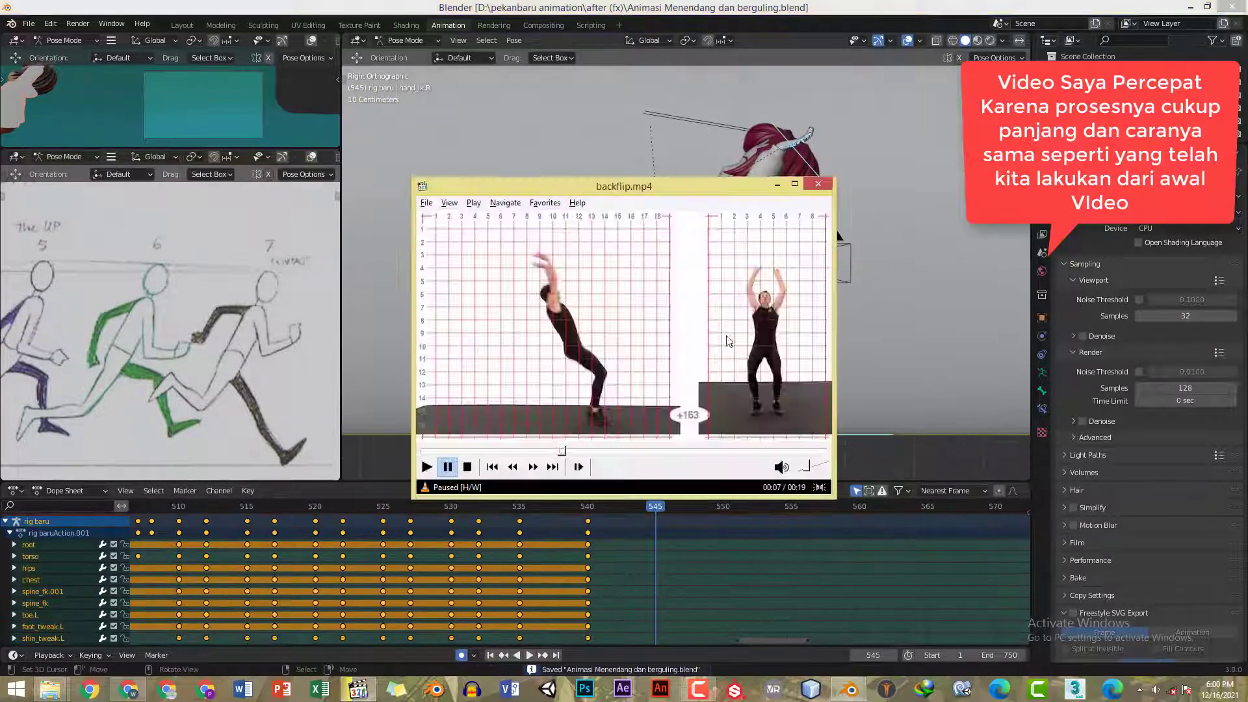
left_click(729, 341)
left_click(715, 342)
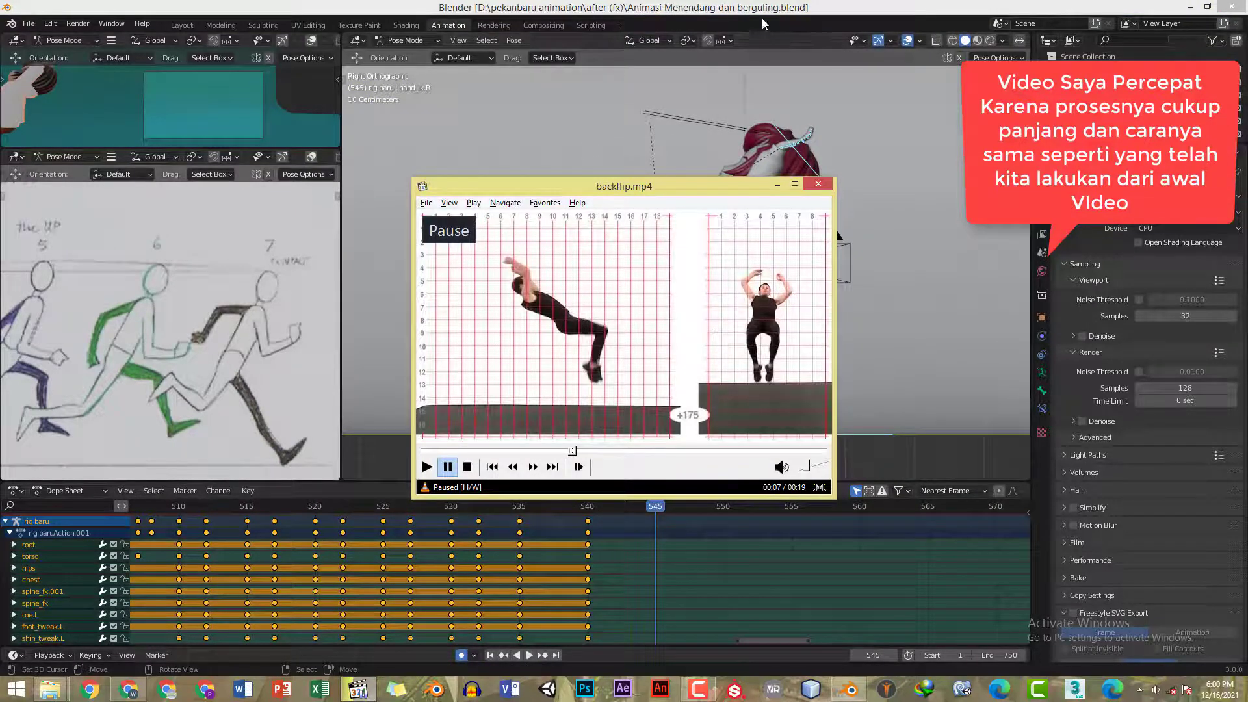
left_click(788, 3)
middle_click_drag(830, 281, 833, 282, "shift")
key("alt+Tab")
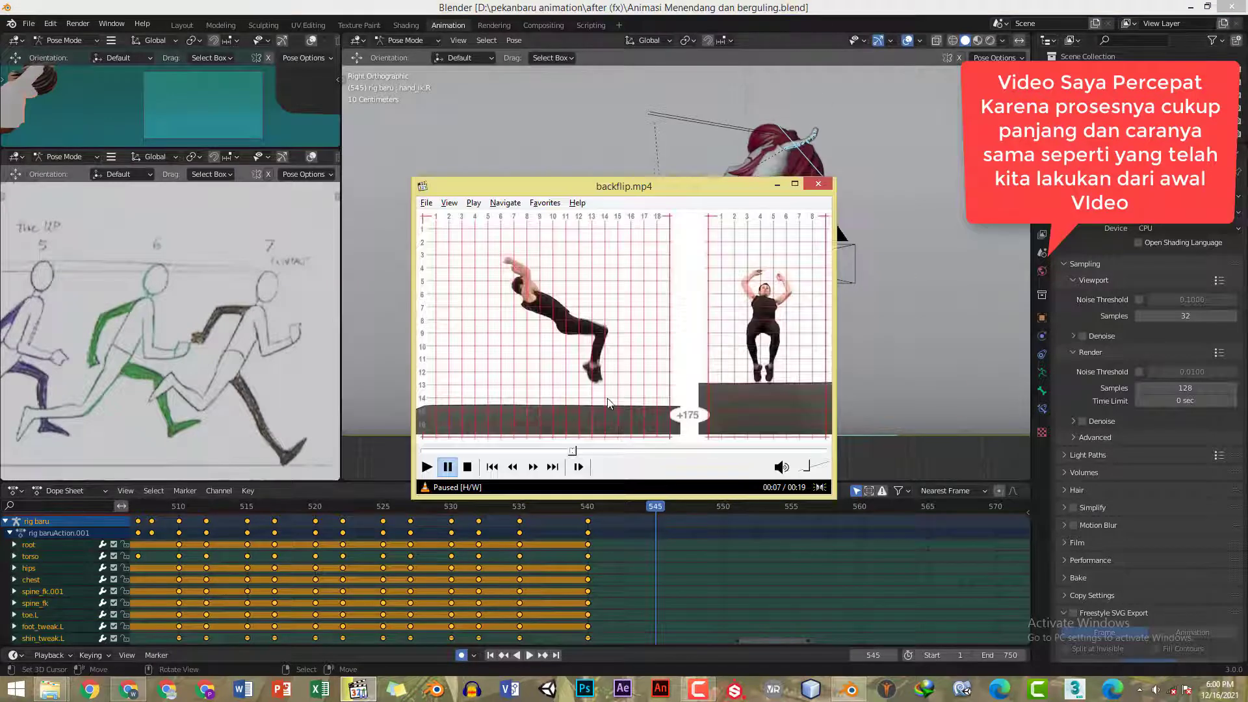
left_click_drag(573, 451, 531, 452)
left_click(687, 329)
left_click(686, 329)
left_click(690, 332)
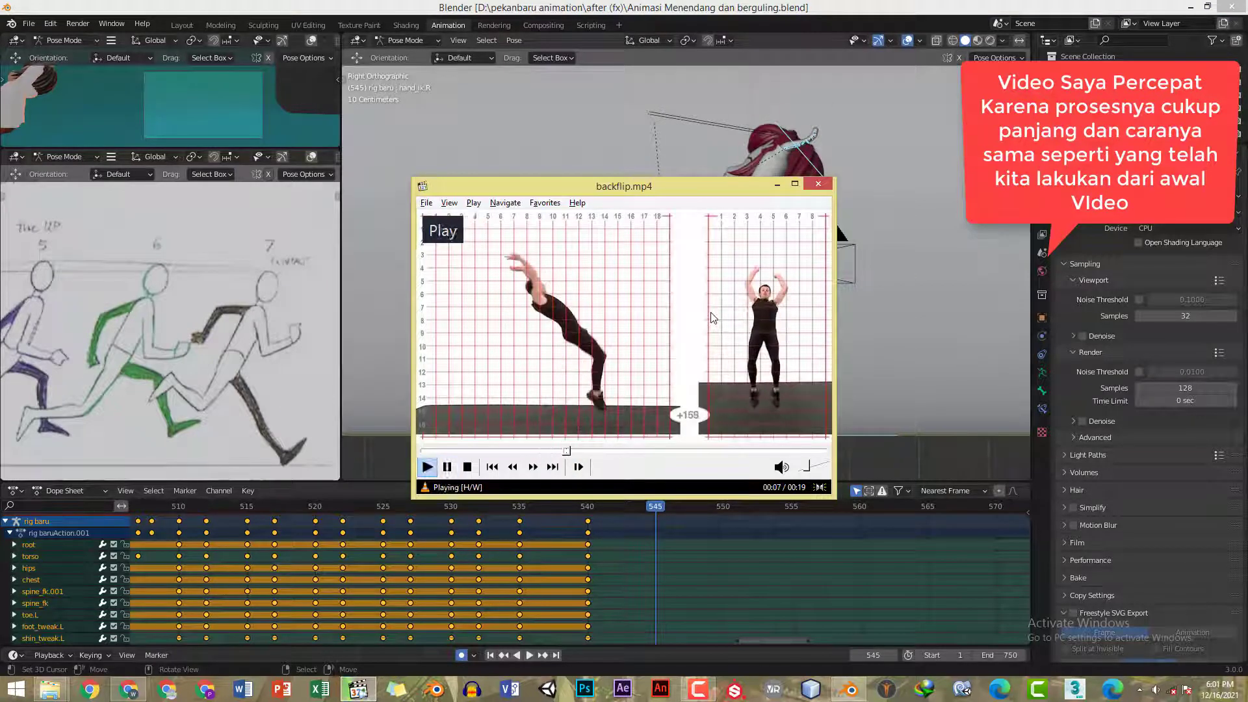
left_click(806, 56)
- Select all bones and lift the whole rig slightly off the ground at frame 545 in the right side view
middle_click_drag(751, 359, 793, 423)
key("KP_3")
right_click(748, 407, "shift")
key("KP_3")
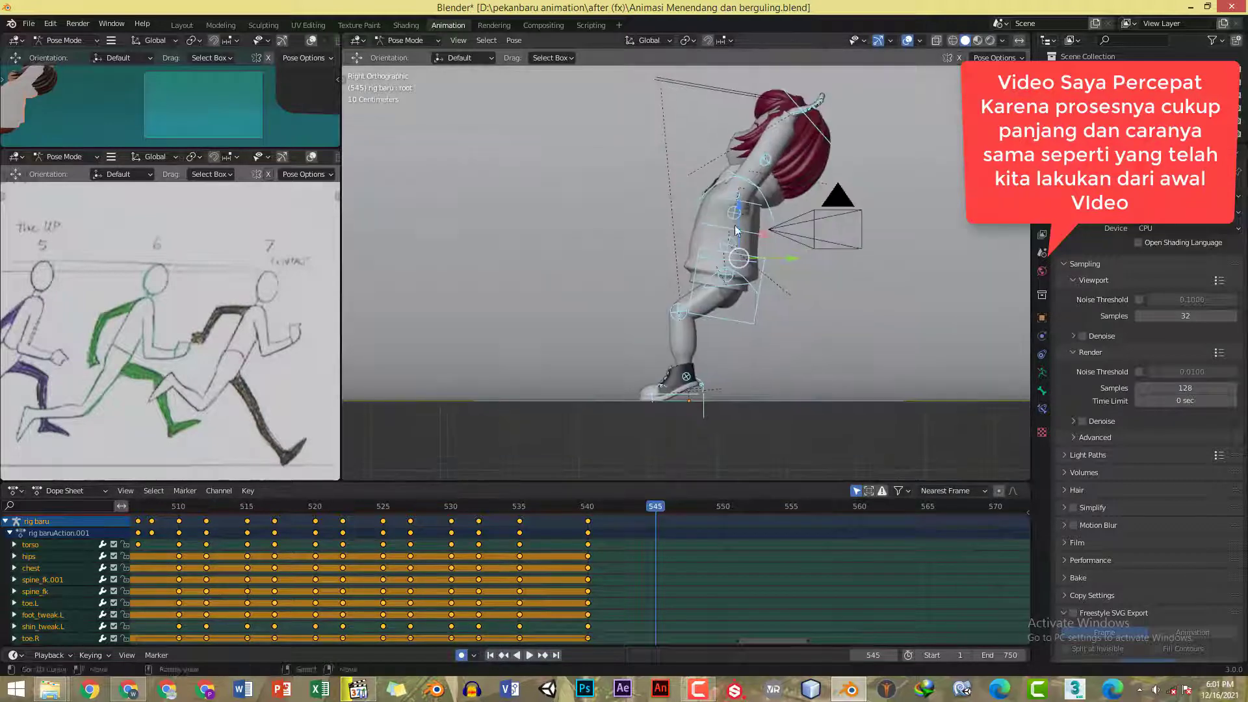
key("g")
left_click(774, 308)
left_click(358, 688)
key("alt+Tab")
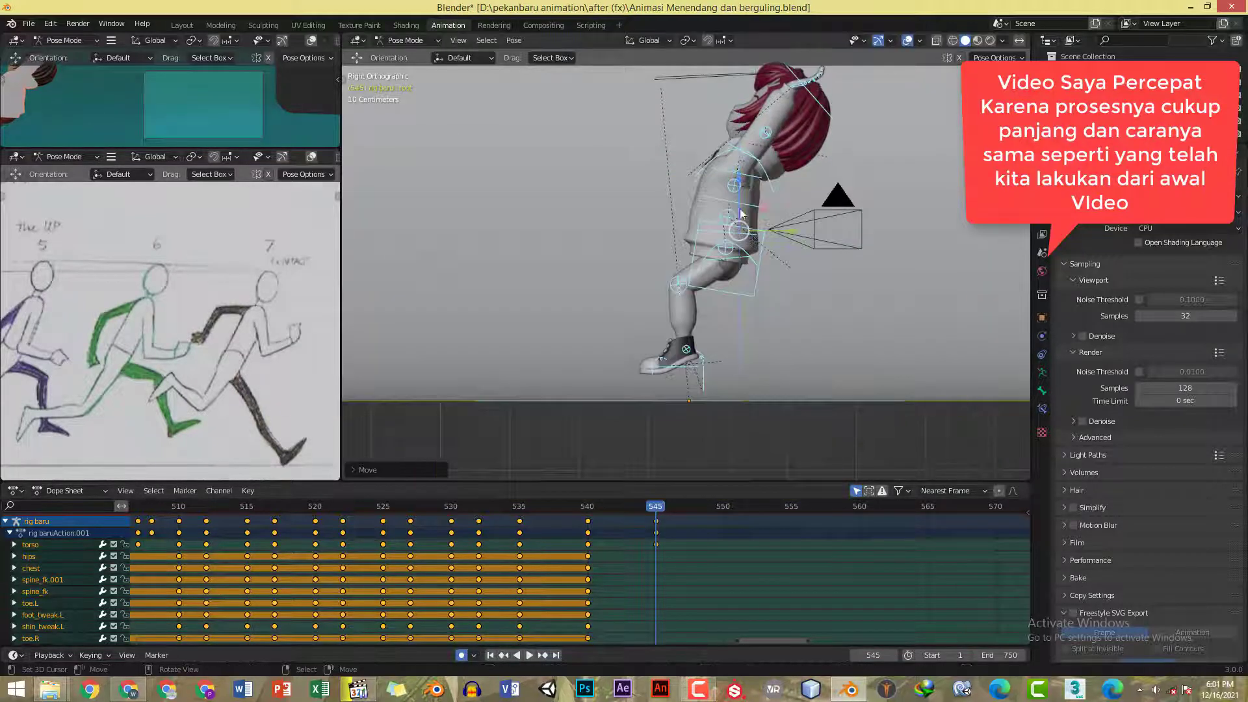
key("g")
left_click(712, 280)
- Rotate the left foot control so the toes point down, and paste its mirrored pose onto the right foot
middle_click_drag(690, 380, 703, 315, "shift")
left_click(703, 309)
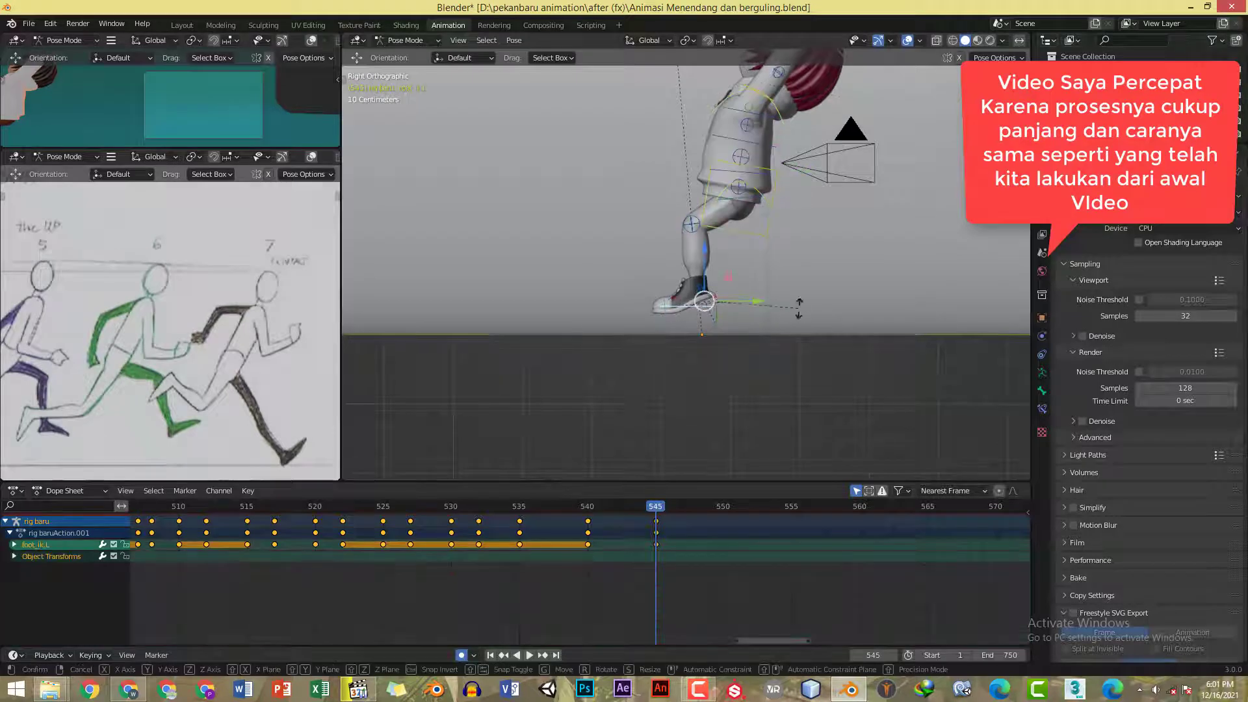
key("r")
left_click(801, 284)
key("ctrl+c")
key("ctrl+shift+v")
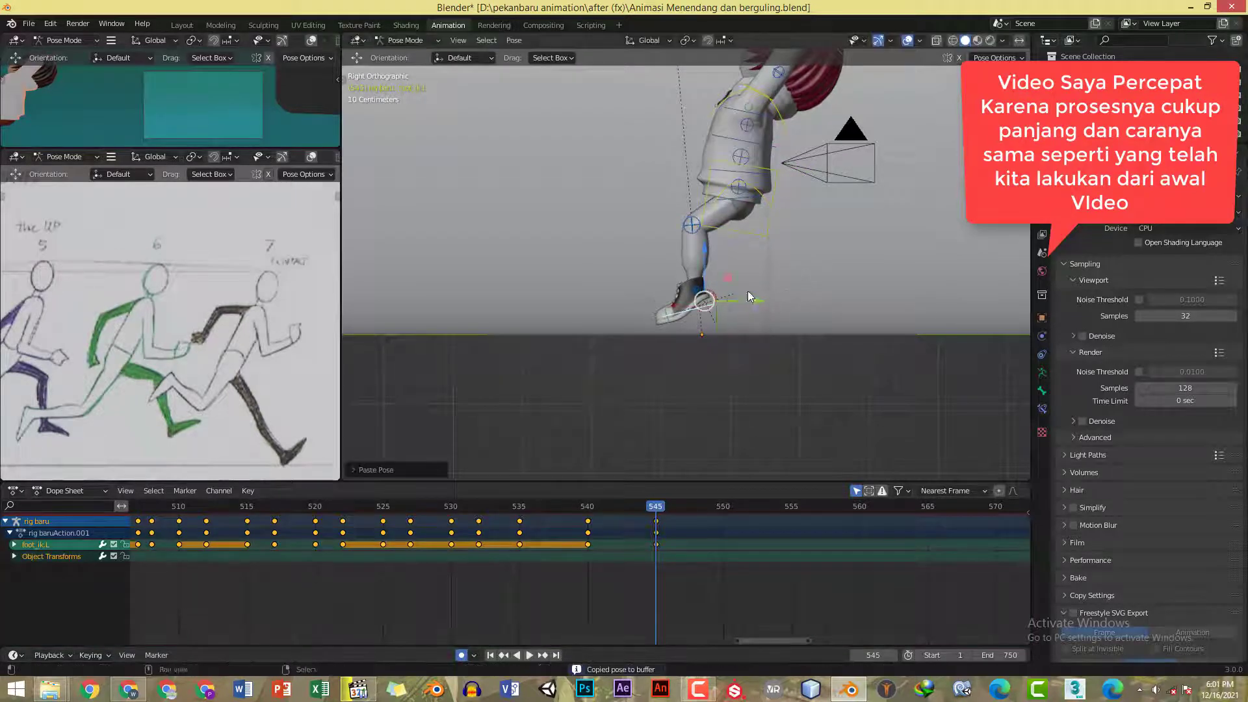
key("alt+Tab")
key("alt+Tab")
- Tilt the torso control backward and lower it slightly to match the reference's leaning takeoff pose
middle_click_drag(776, 247, 743, 327, "shift")
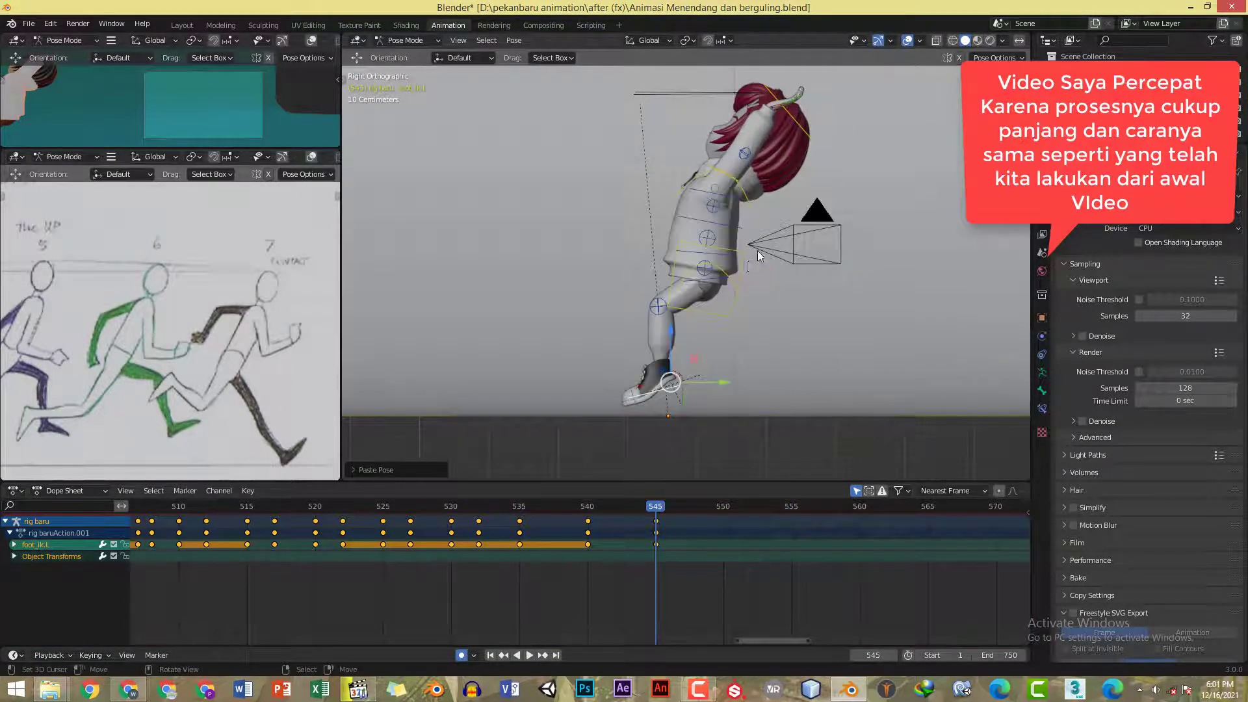
left_click(739, 258)
key("r")
left_click(847, 251)
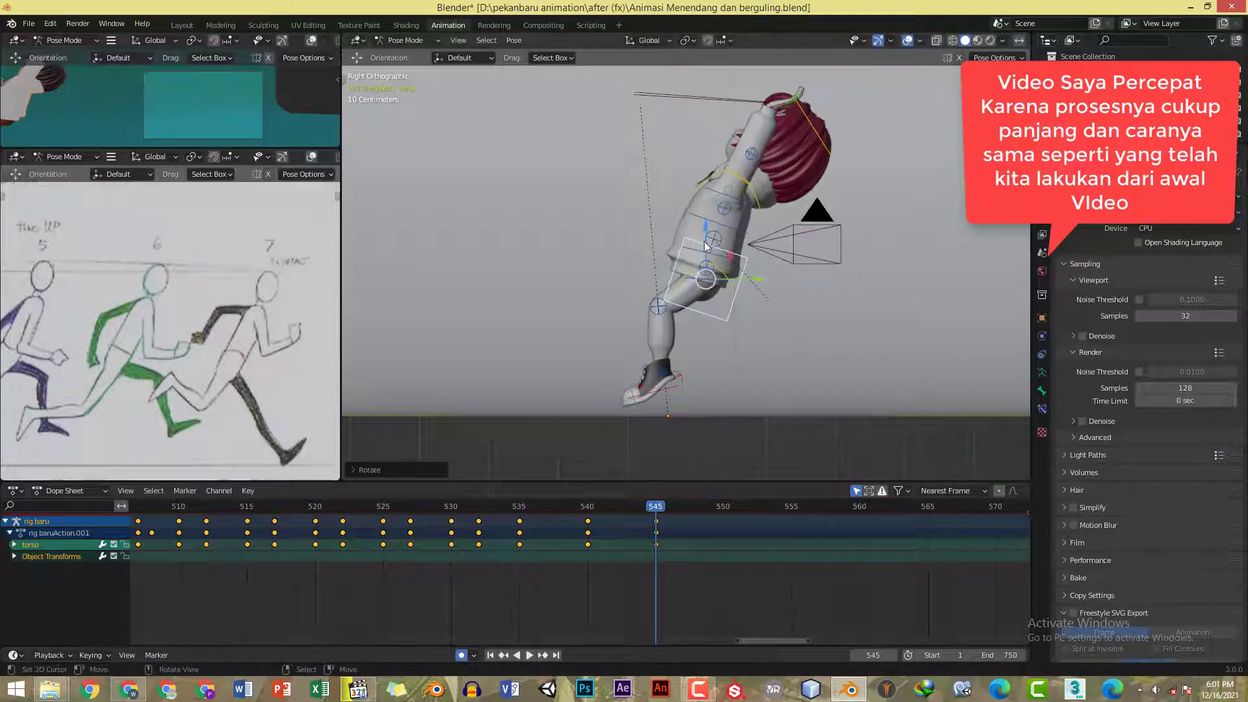
key("g")
left_click_drag(713, 240, 713, 238)
key("alt+Tab")
key("alt+Tab")
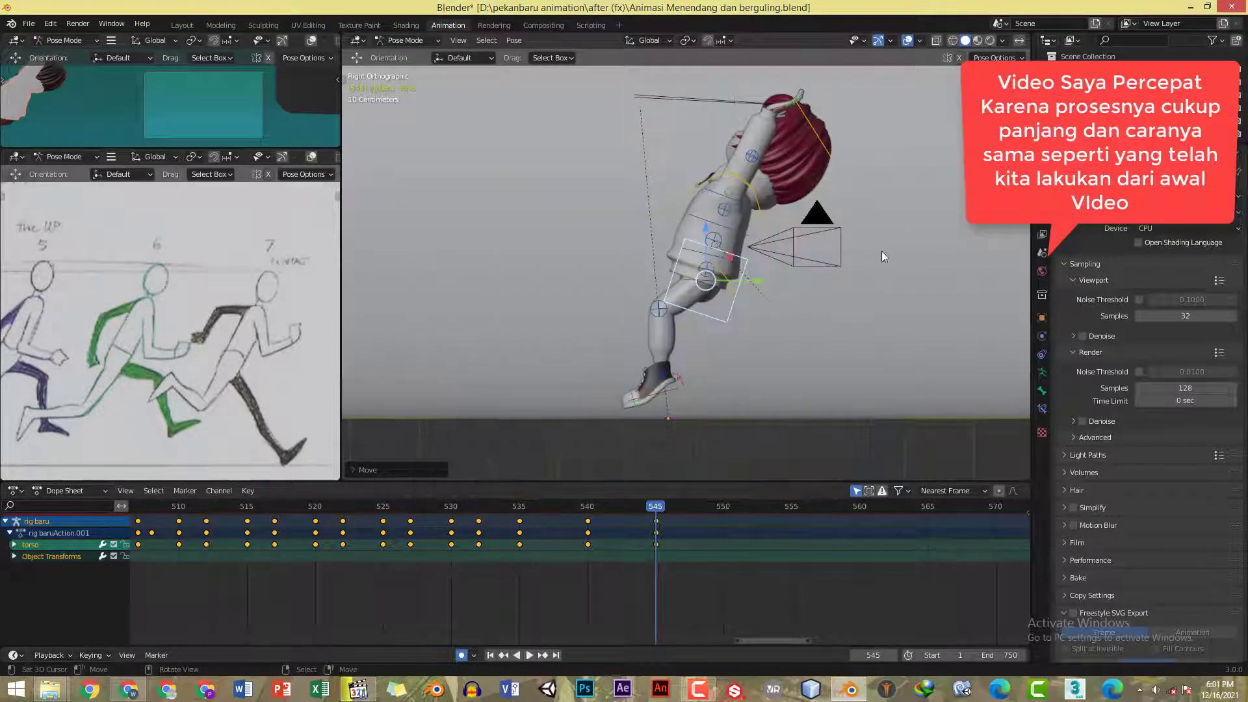
key("r")
left_click(910, 299)
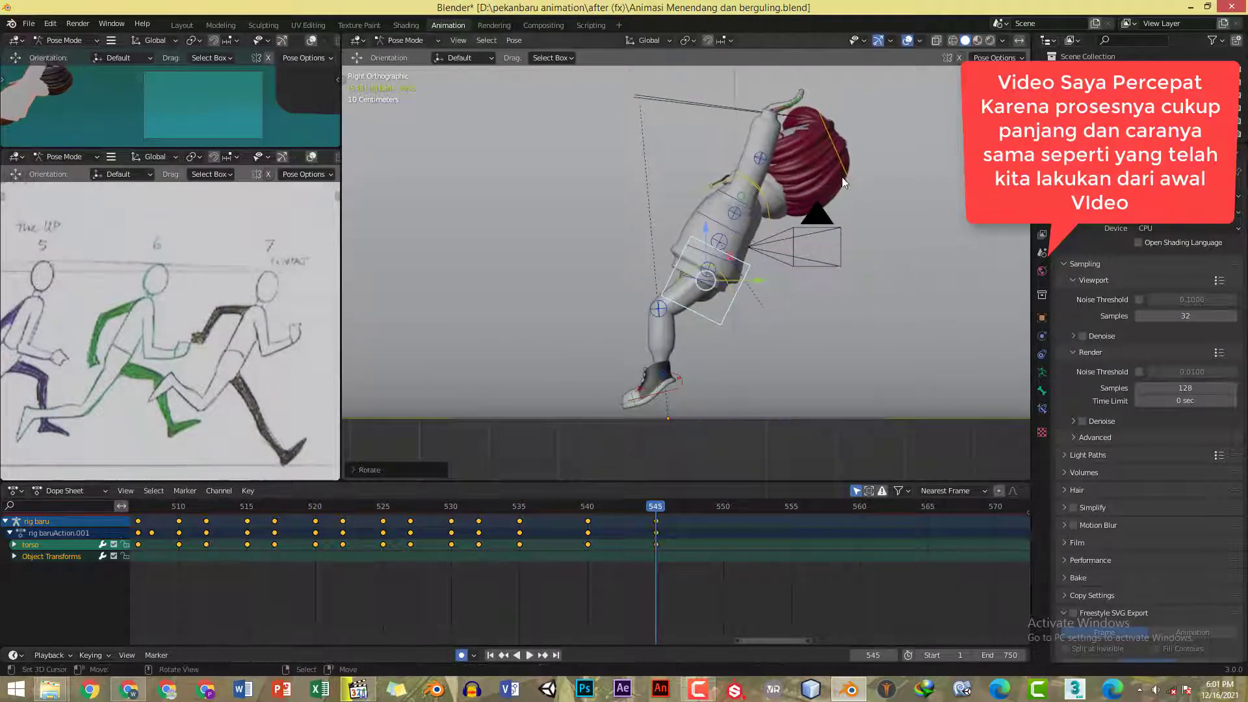
- Rotate the head control further backward, following the reference video
left_click(841, 177)
key("r")
left_click(892, 223)
key("alt+Tab")
key("alt+Tab")
- Move the left hand control back and down beside the head, and paste its mirrored pose onto the right hand
middle_click_drag(798, 249, 796, 292, "shift")
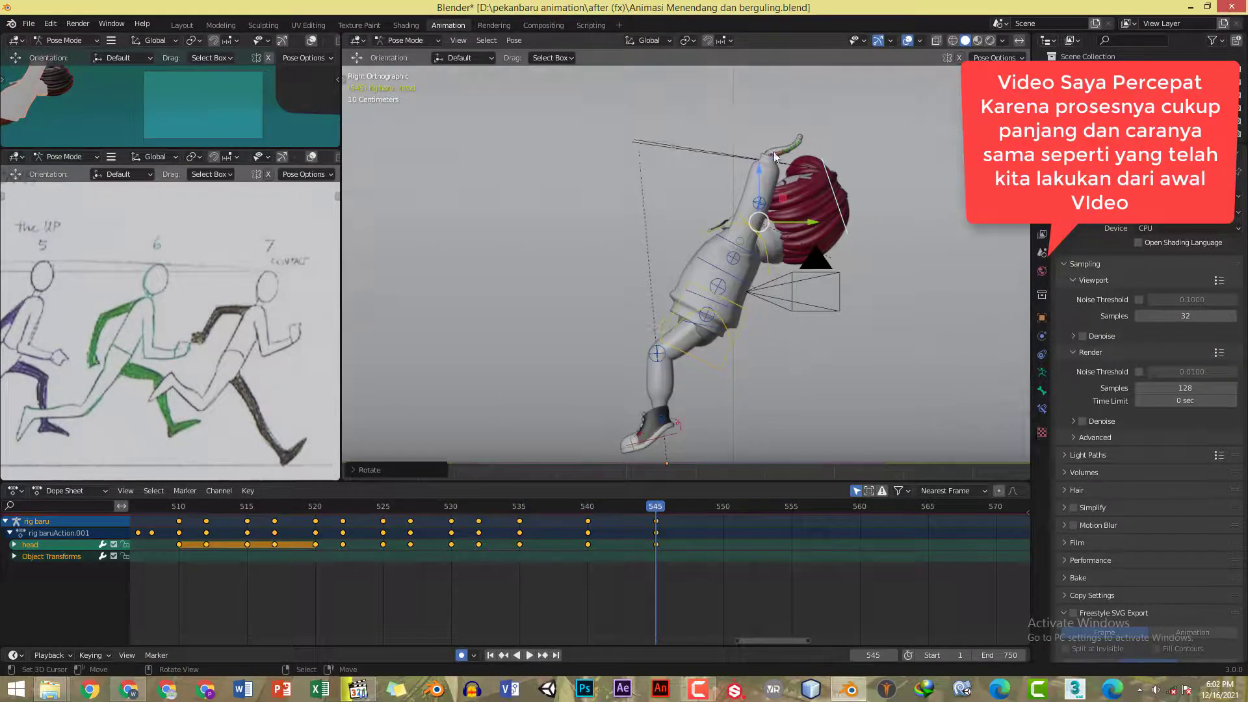
key("alt+Tab")
key("alt+Tab")
left_click(778, 158)
key("g")
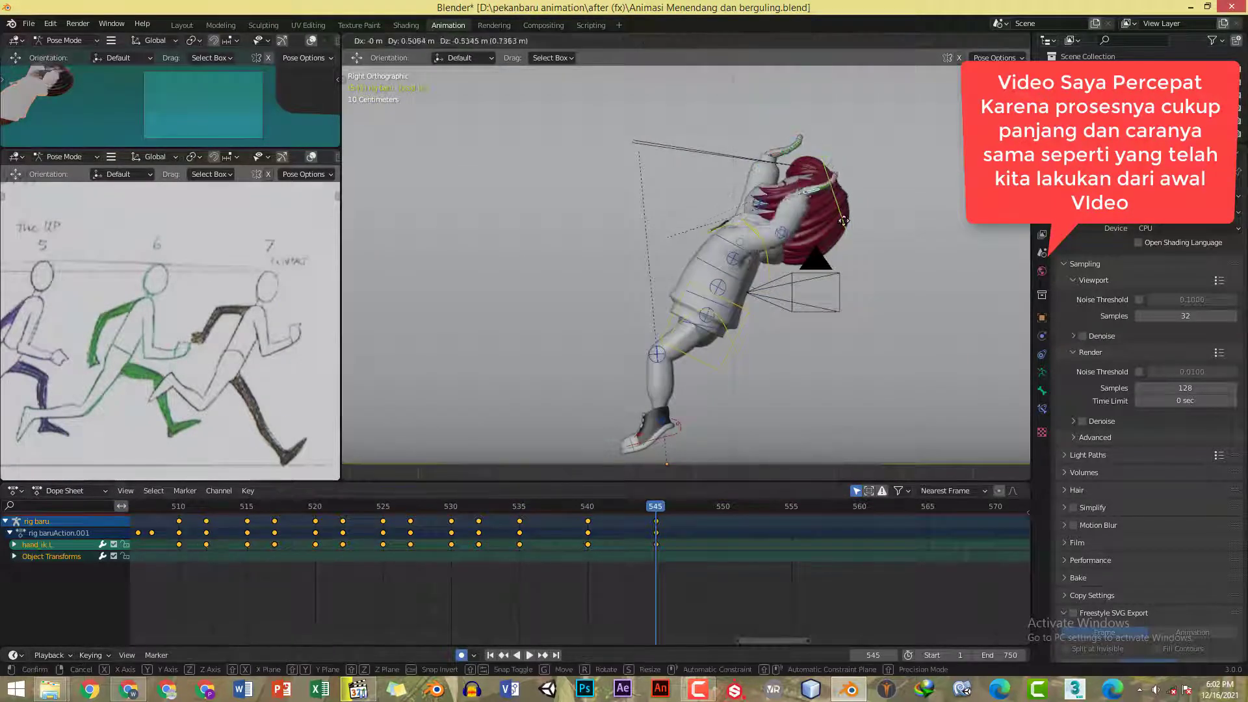
left_click(849, 210)
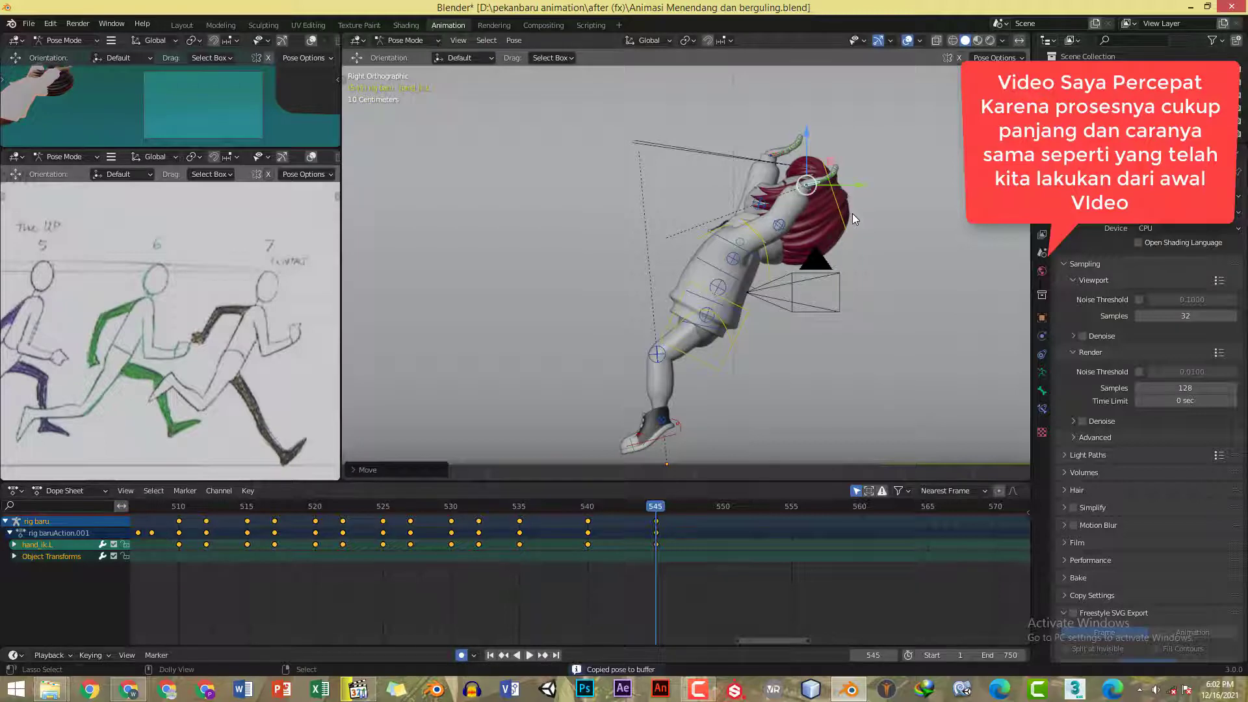
key("ctrl+shift+v")
- Save the file and keyframe all bones at frame 545, with the window reduced beside the reference video
left_click(1207, 7)
key("ctrl+s")
key("a")
key("i")
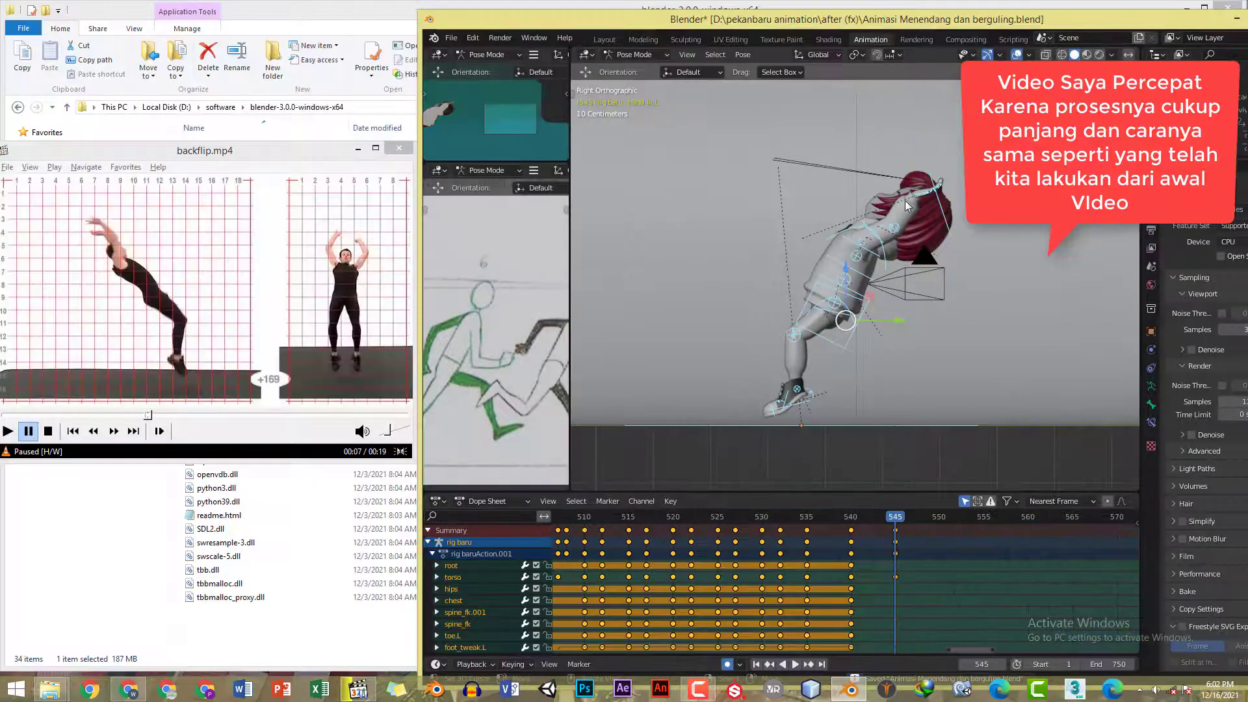
- Move the torso control slightly and rotate it further backward at frame 545
left_click(870, 299)
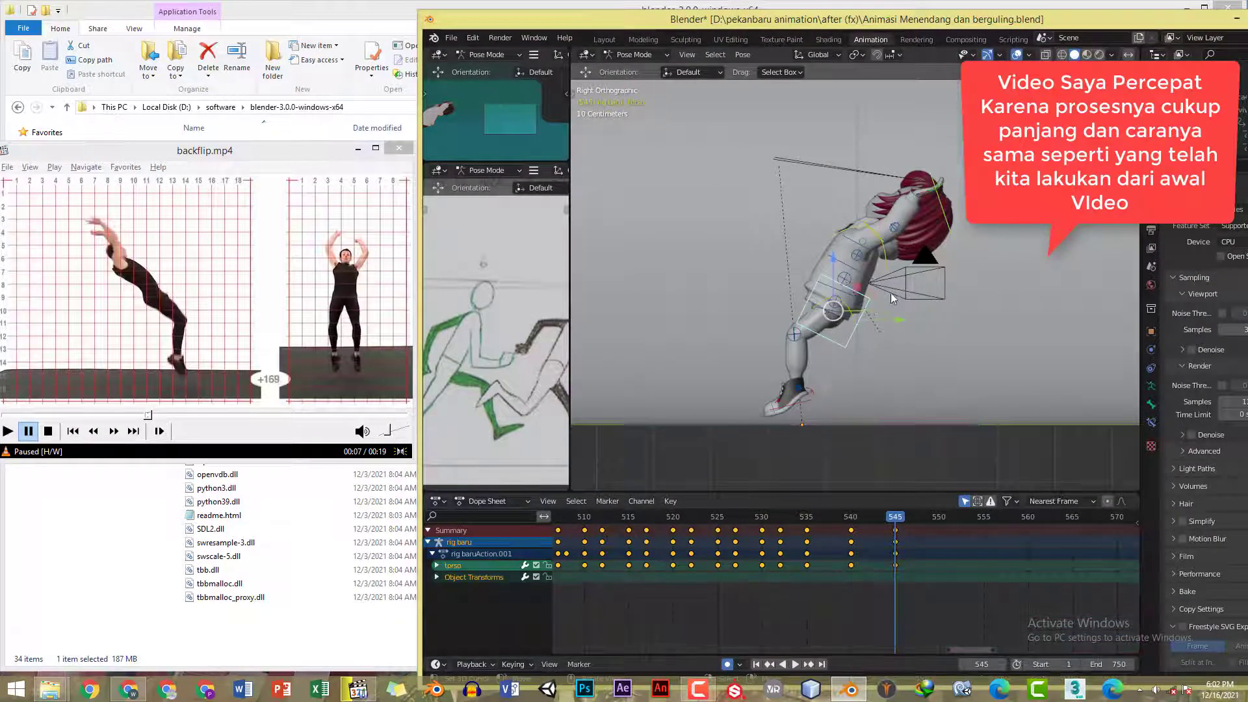
key("g")
left_click(946, 279)
key("r")
left_click(951, 278)
middle_click_drag(950, 276, 937, 280, "shift")
scroll(938, 283, "up", 3)
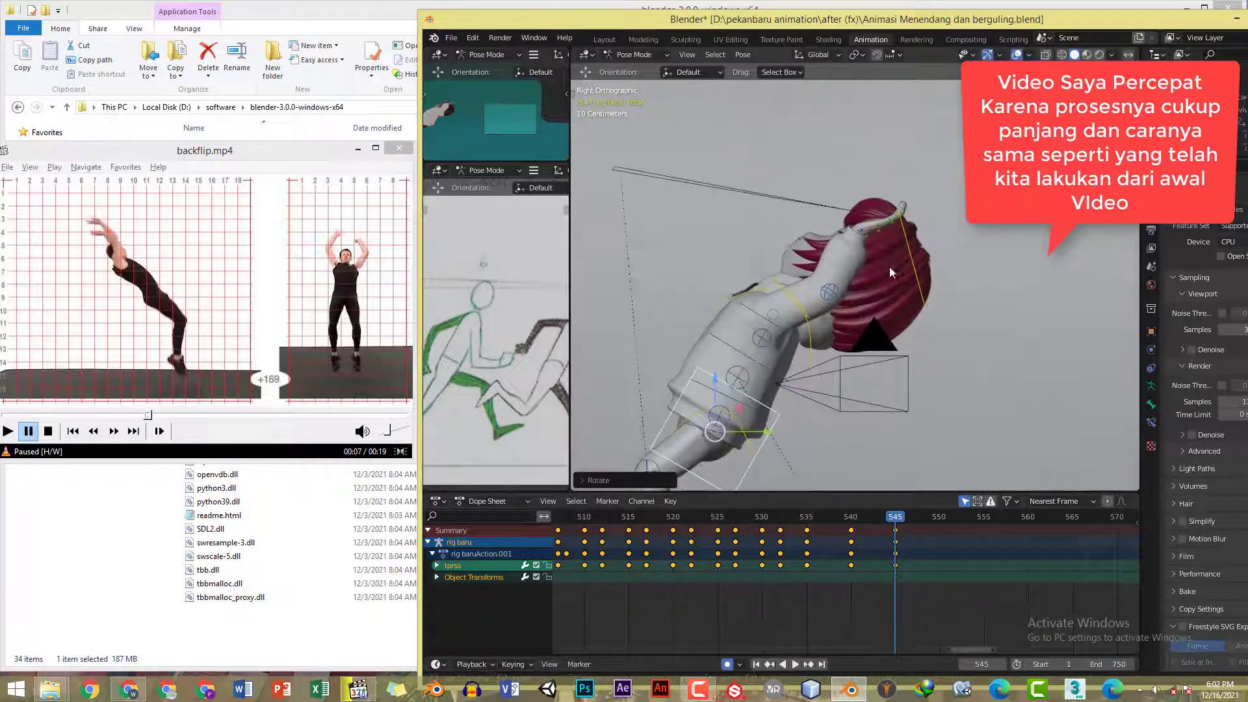
- Shift the left hand control slightly further back, paste its mirrored pose onto the right hand, and save the file
left_click(898, 236)
key("g")
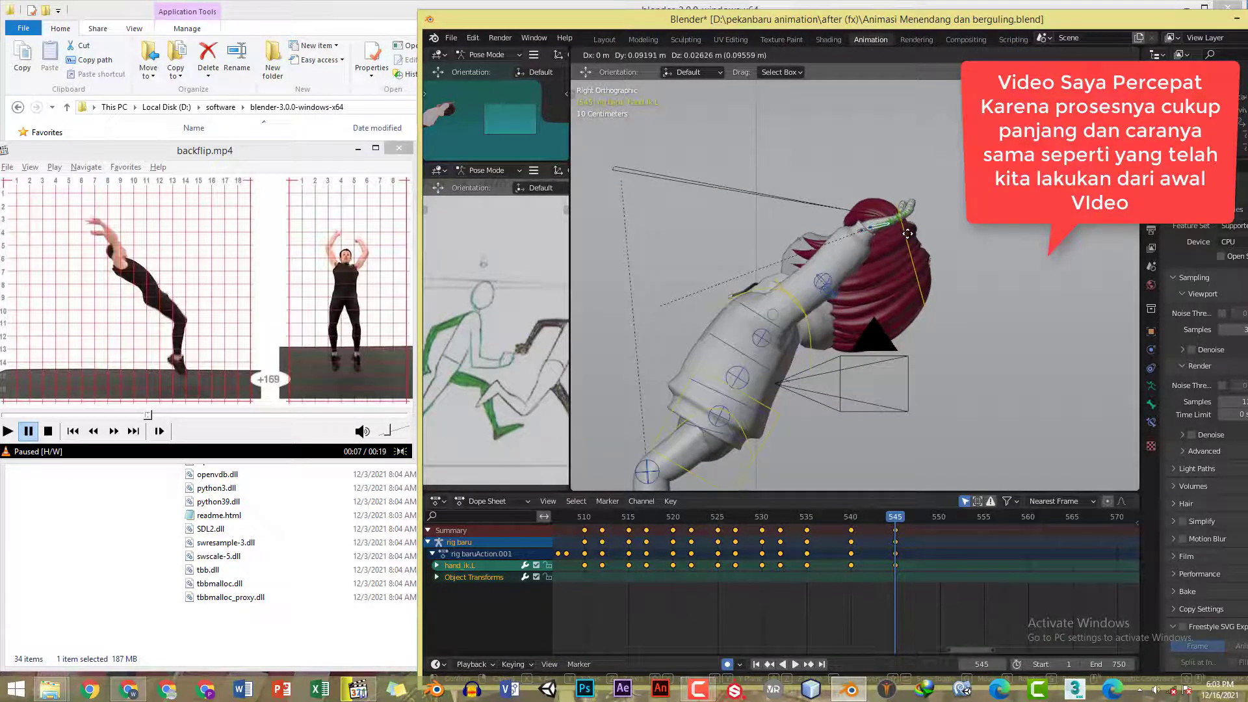
left_click(912, 235)
key("ctrl+c")
key("ctrl+shift+v")
middle_click_drag(914, 238, 906, 161, "shift")
scroll(920, 215, "down", 2)
key("ctrl+s")
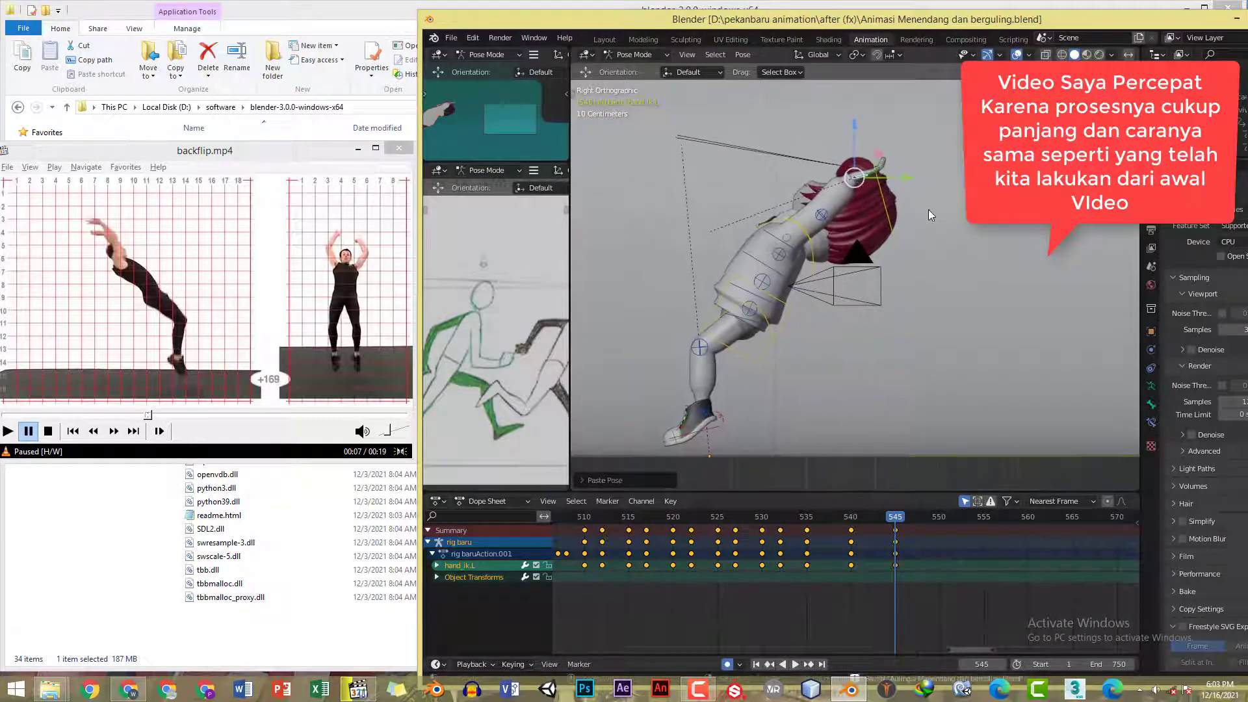
key("a")
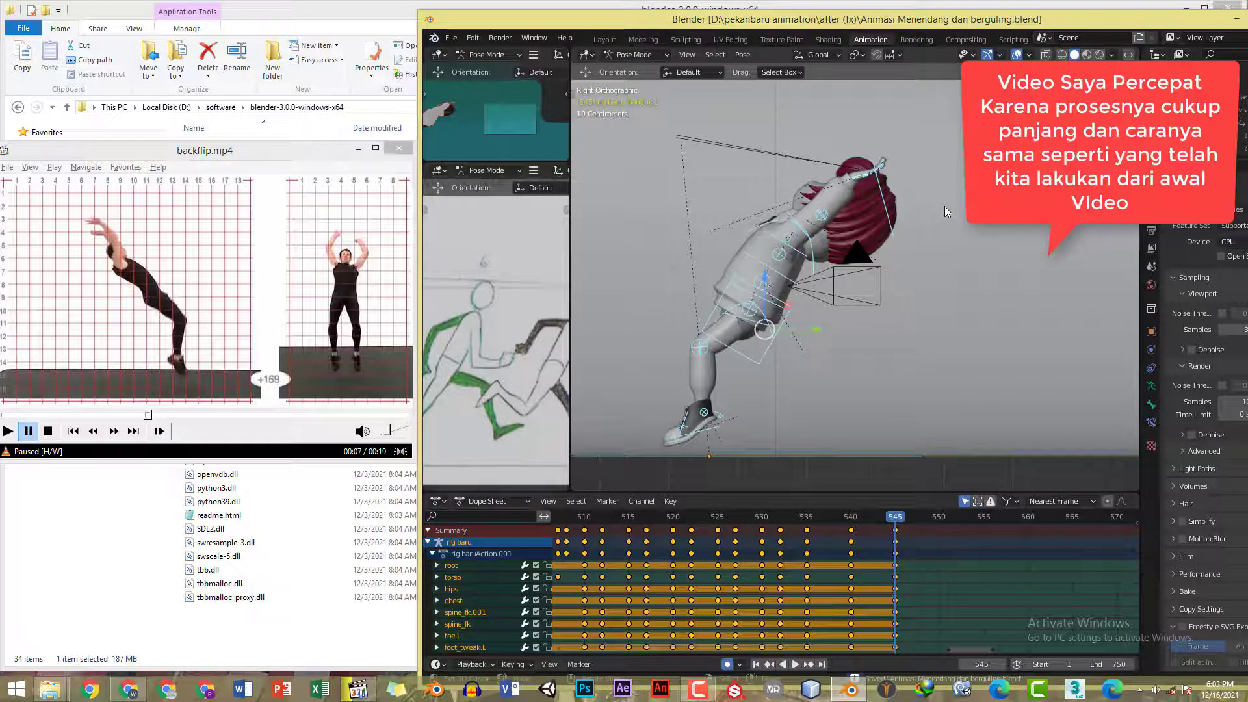
- Step through backflip.mp4 from takeoff to the airborne tuck to study how the legs and arms move
left_click_drag(328, 151, 331, 151)
key("space")
key("space")
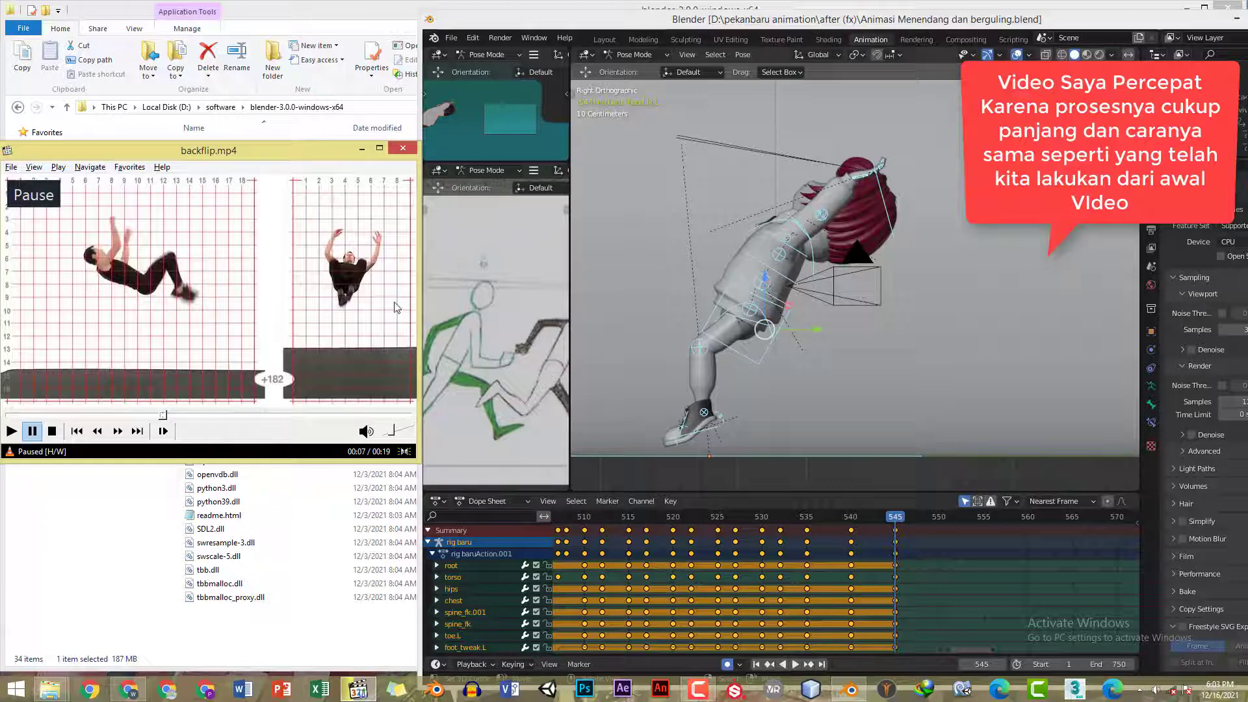
left_click(126, 414)
key("space")
key("space")
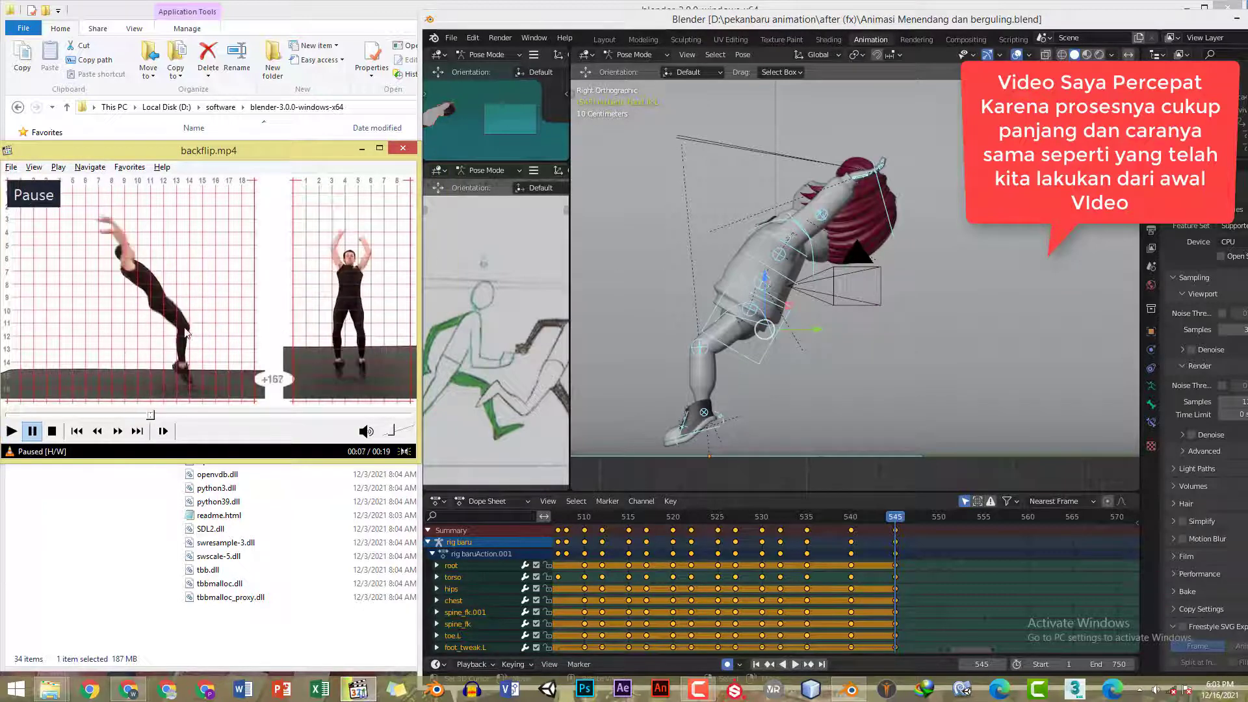
key("space")
key("space")
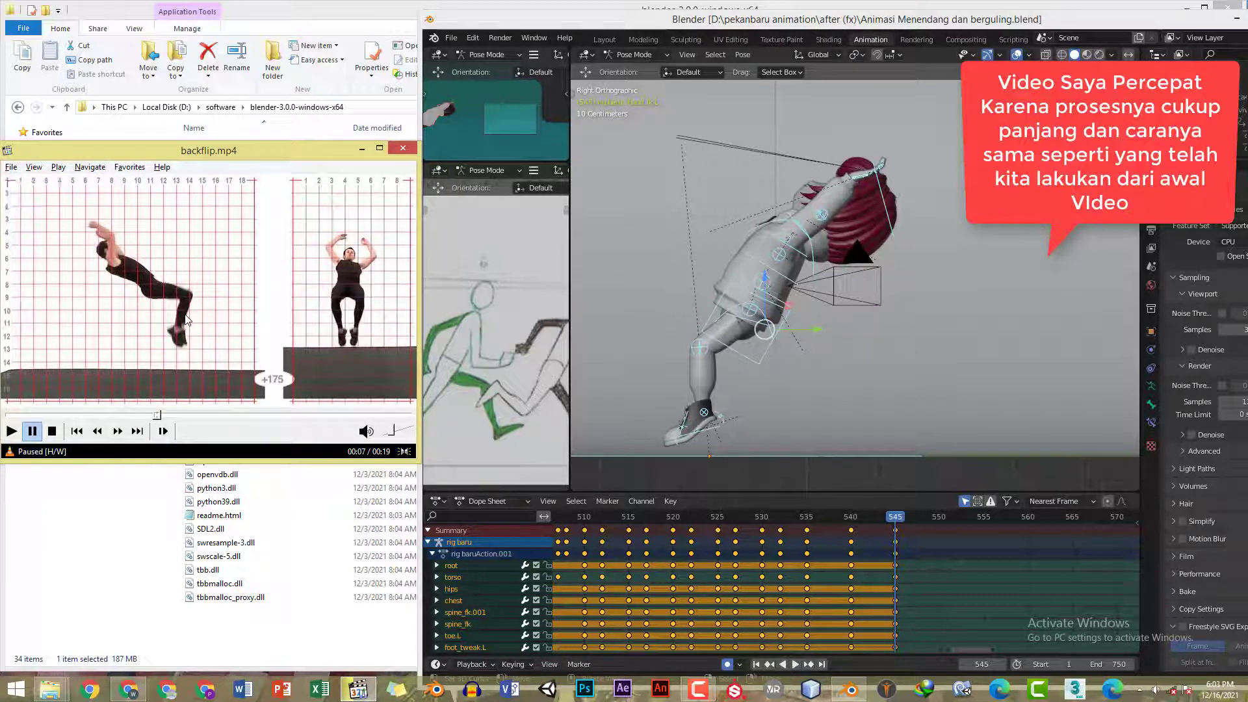
key("space")
key("space")
- Raise the torso control and shift it slightly backward at frame 545, and compare the pose with frame 540
left_click(781, 364)
left_click_drag(748, 274, 749, 260)
left_click_drag(795, 310, 807, 312)
left_click(852, 522)
left_click(894, 523)
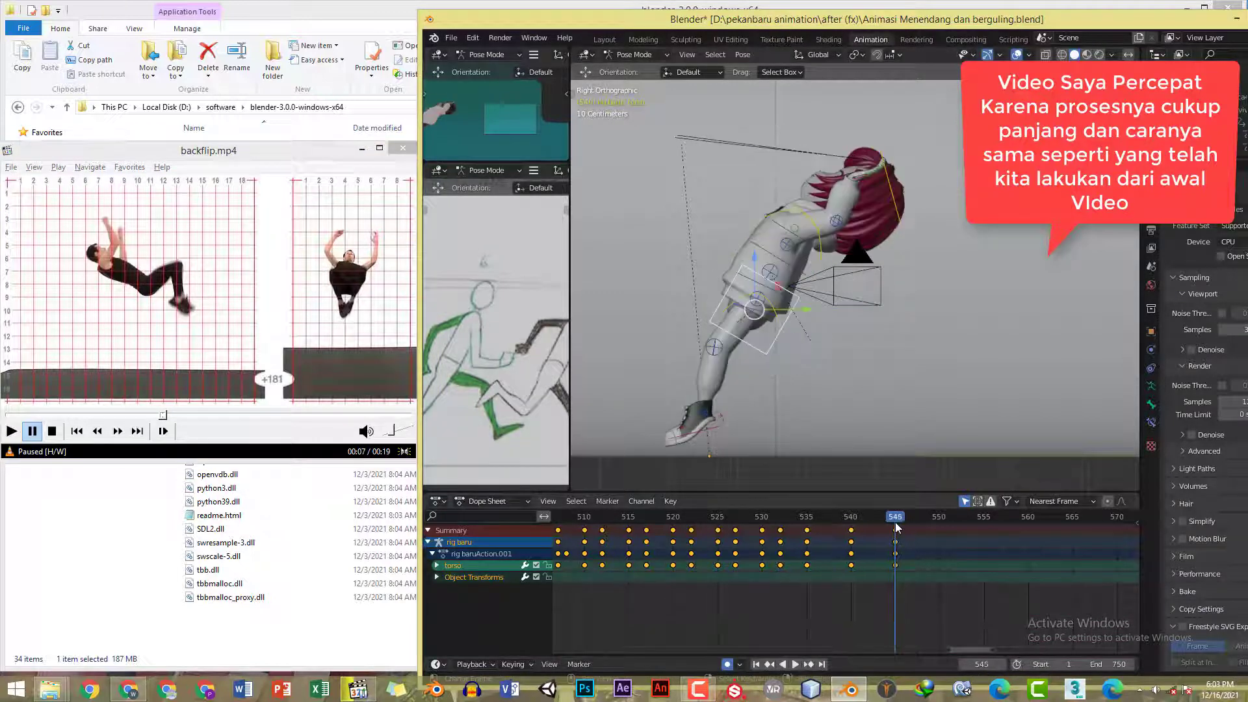
- Raise the left foot control about 0.96 m and paste its mirrored pose onto the right foot
left_click(729, 402)
key("g")
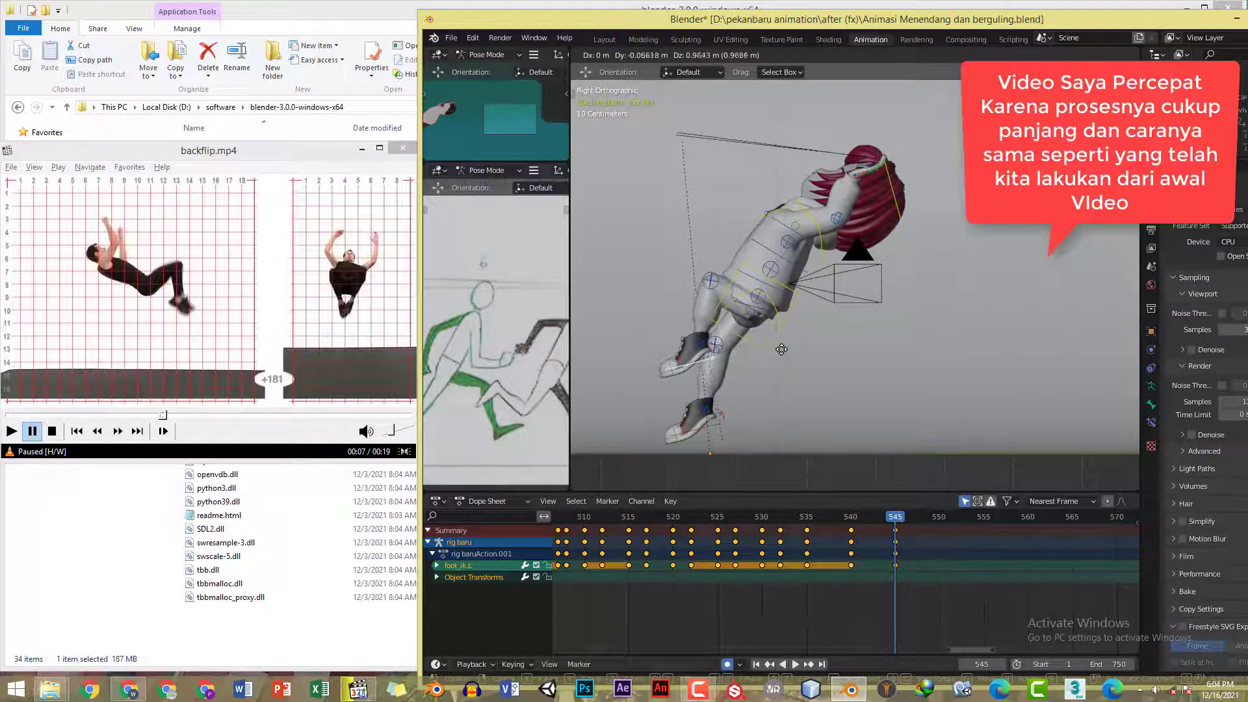
left_click(786, 349)
key("ctrl+c")
key("ctrl+shift+v")
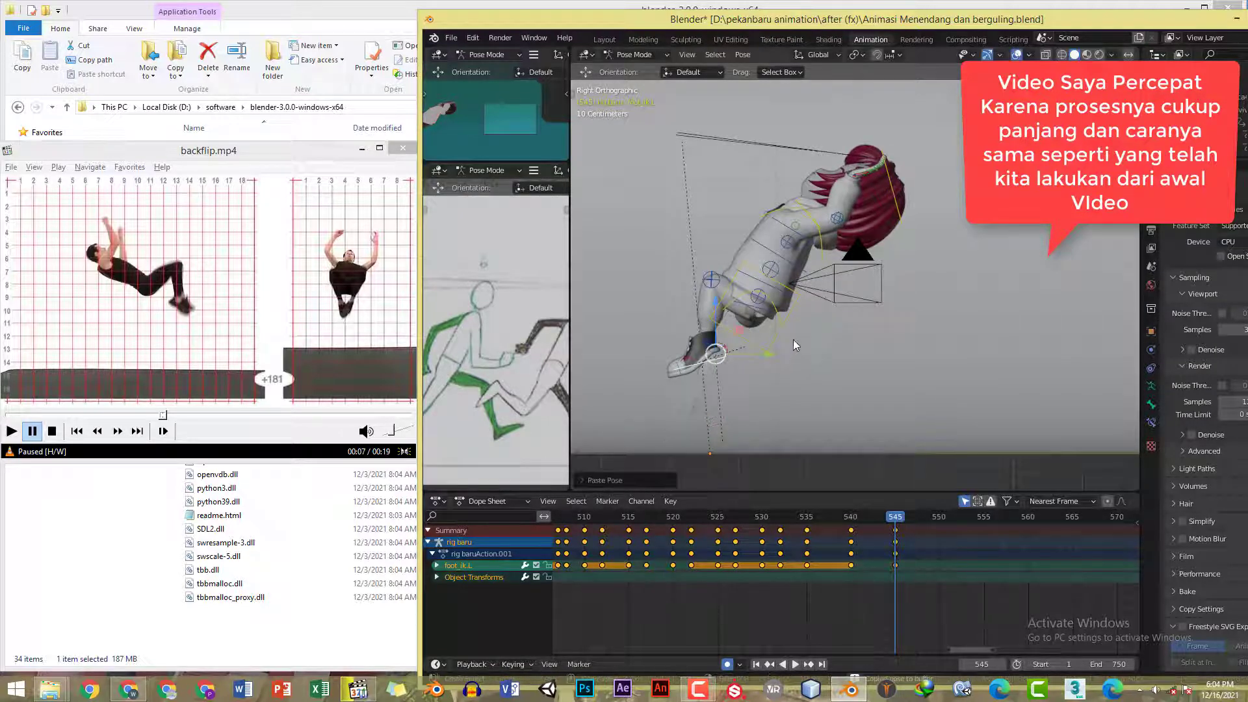
- Select the left hand control and move it about 1.9 m toward the character's front in the top view
middle_click_drag(865, 182, 865, 186, "shift")
left_click(863, 187)
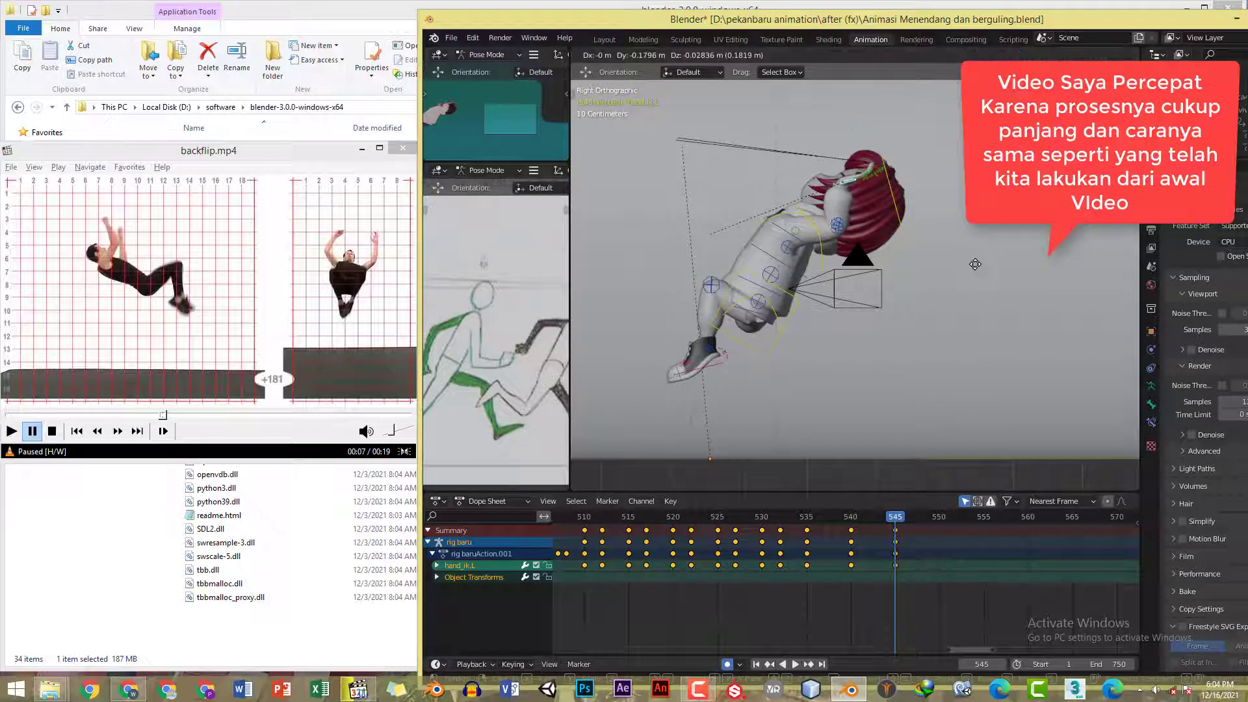
key("space")
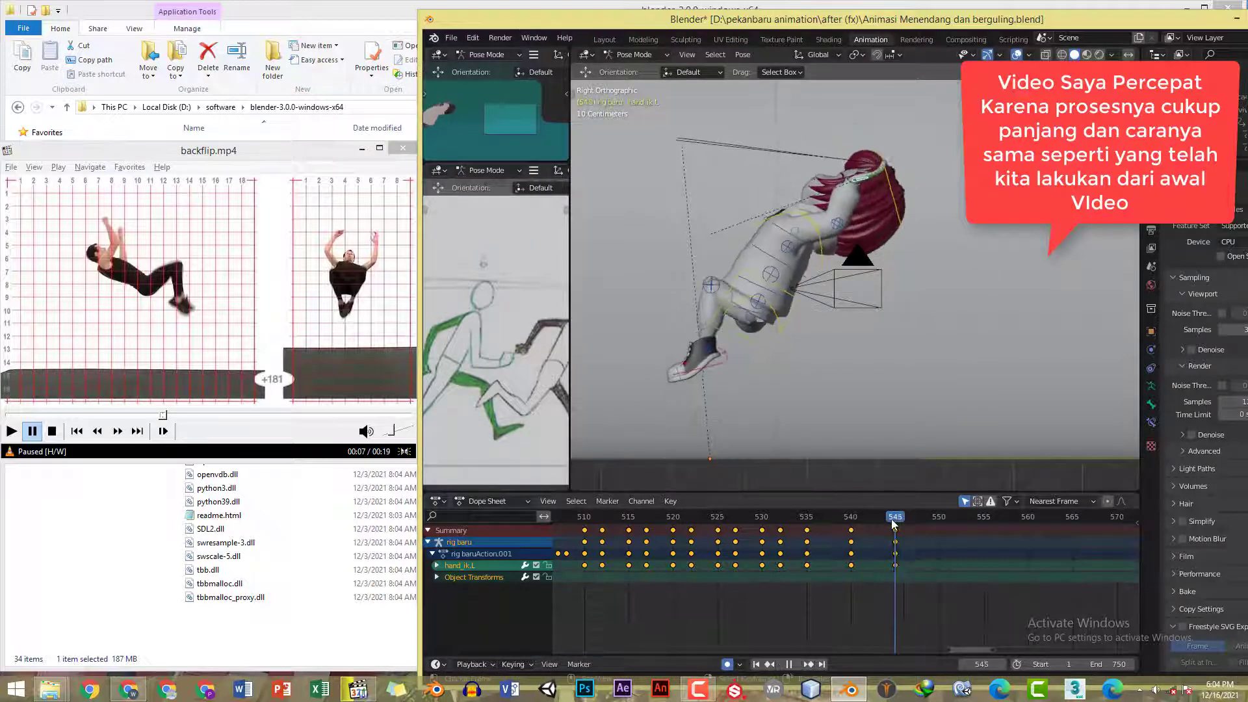
key("g")
right_click(755, 208)
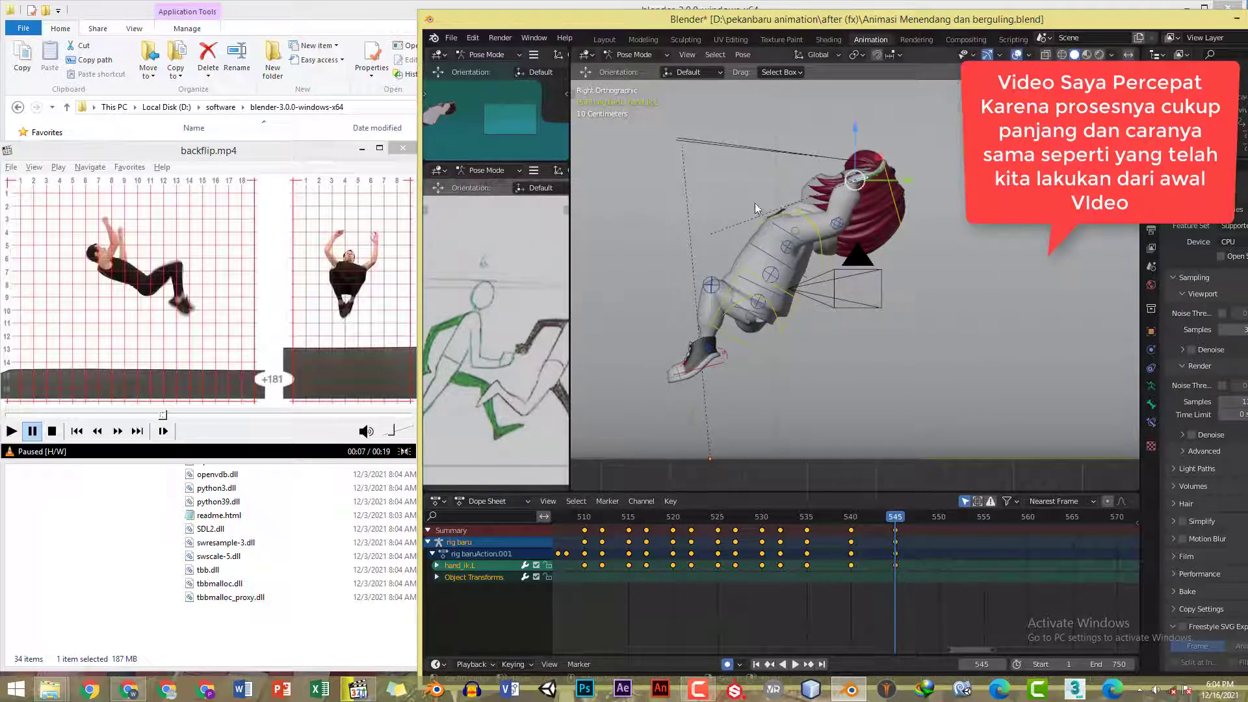
key("KP_7")
key("g")
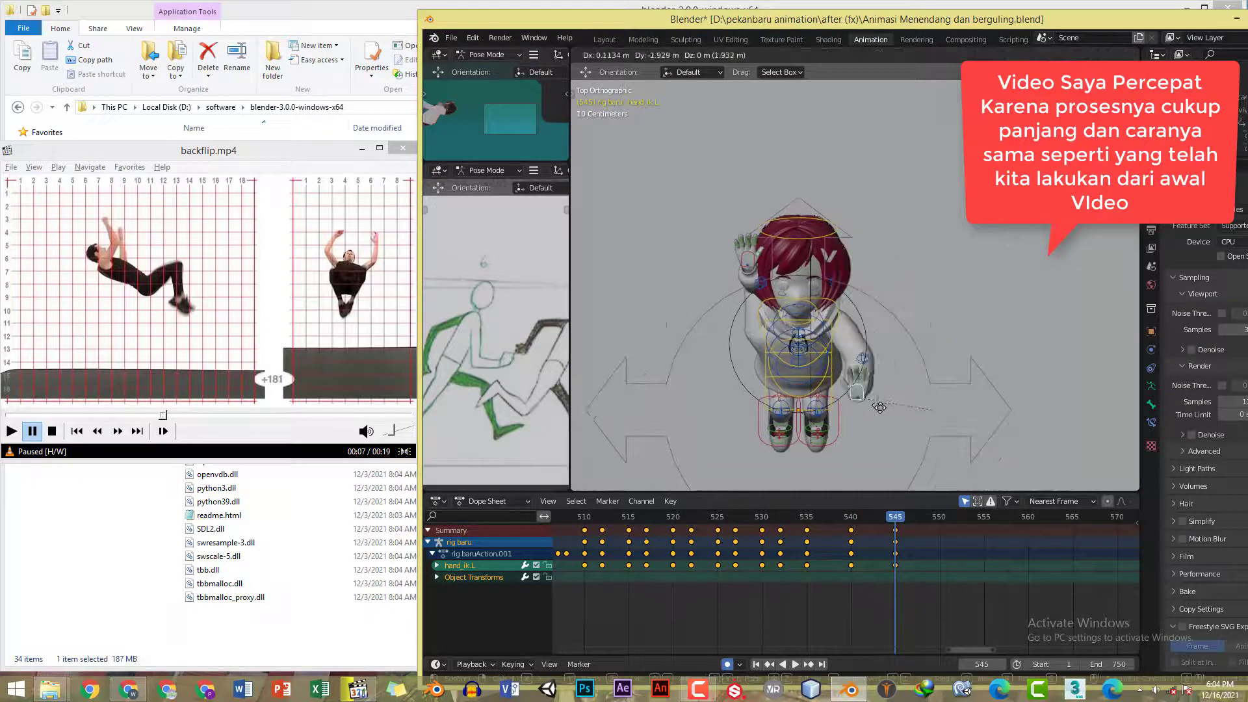
left_click(869, 406)
key("KP_3")
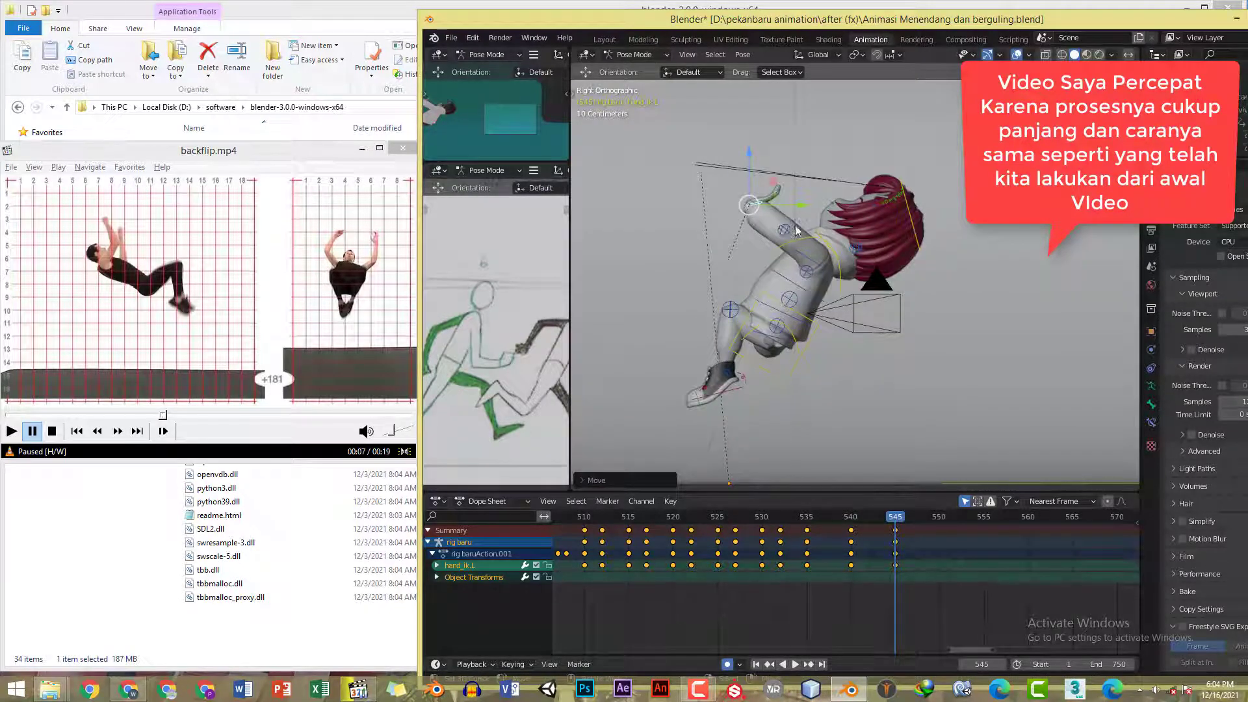
- Shift the left hand control sideways along the X axis
key("g")
key("x")
left_click(766, 244)
middle_click_drag(782, 218, 805, 222, "shift")
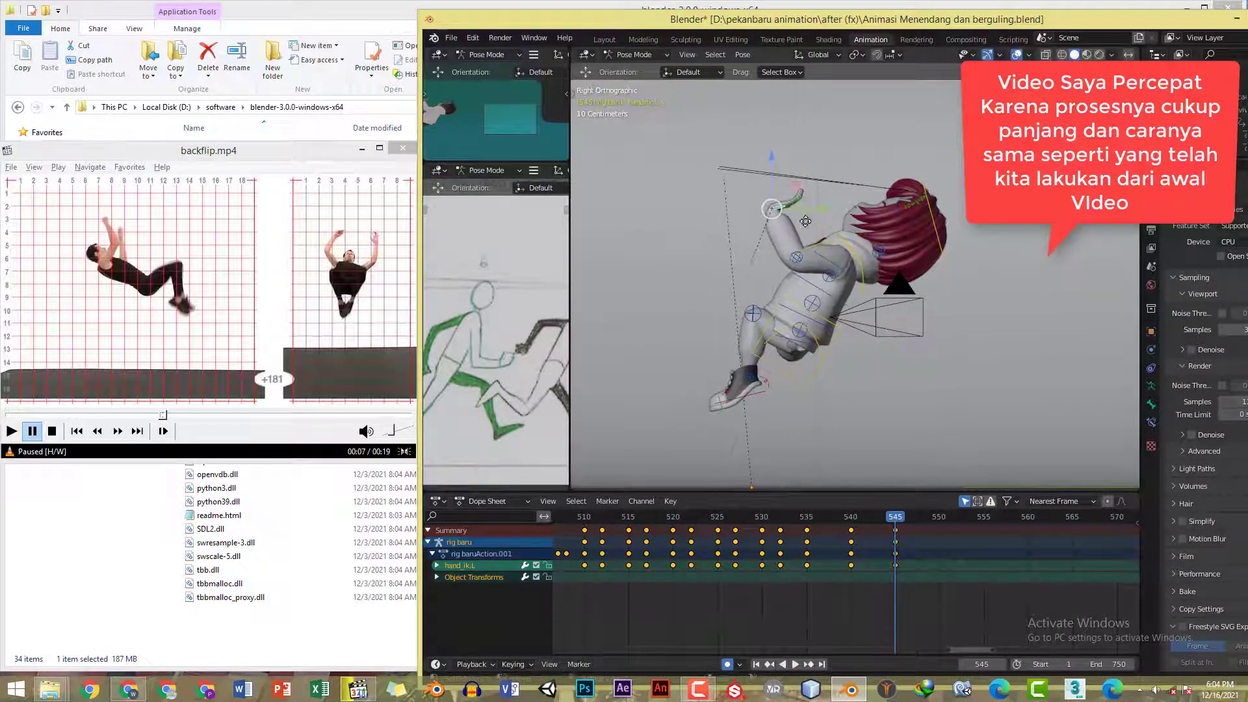
- Move the left hand control back toward the body and rotate it so the fingers point upward
key("g")
left_click(845, 229)
key("r")
left_click(837, 124)
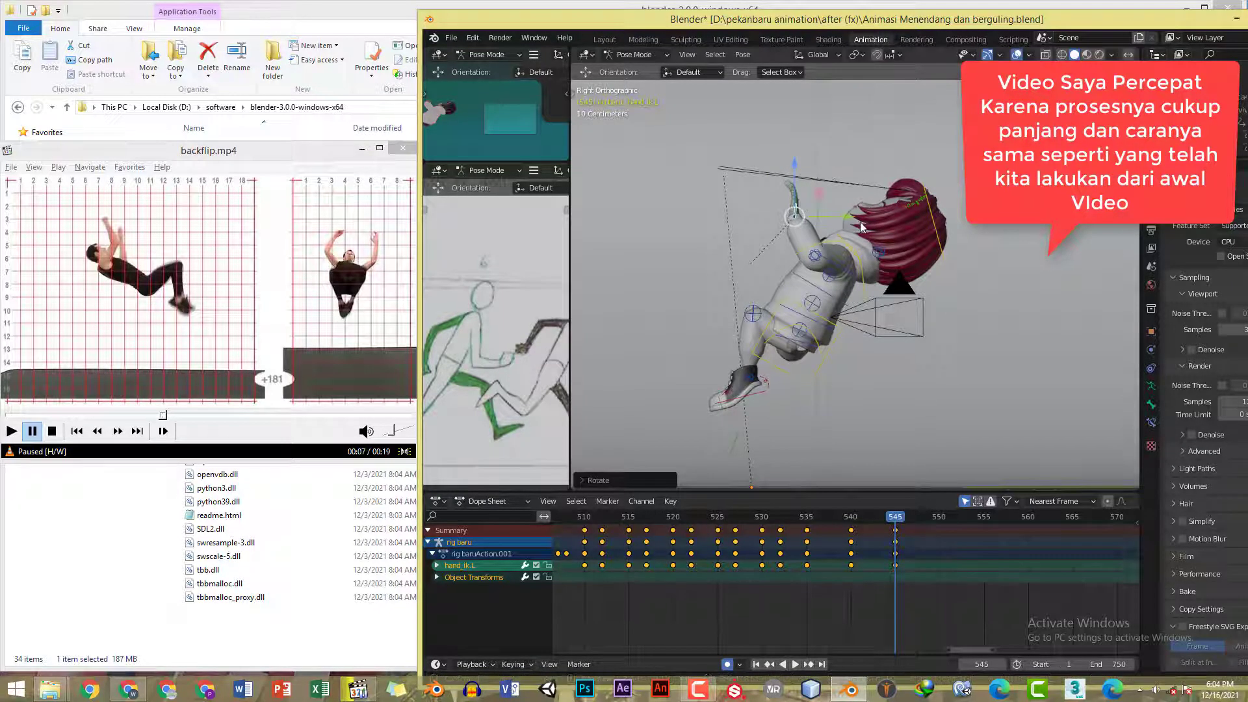
- Move the left hand control outward about 0.23 m in the front view and paste the left arm's mirrored pose onto the right arm
key("KP_1")
left_click(908, 261)
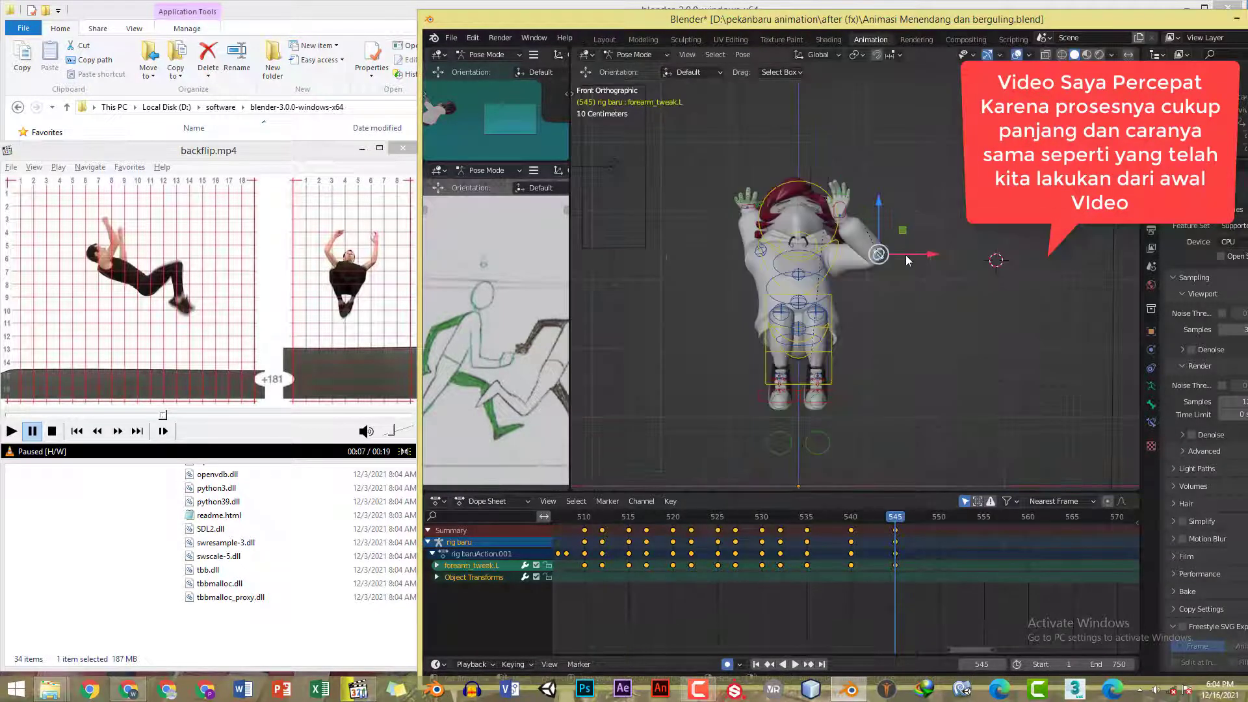
left_click(840, 207)
key("g")
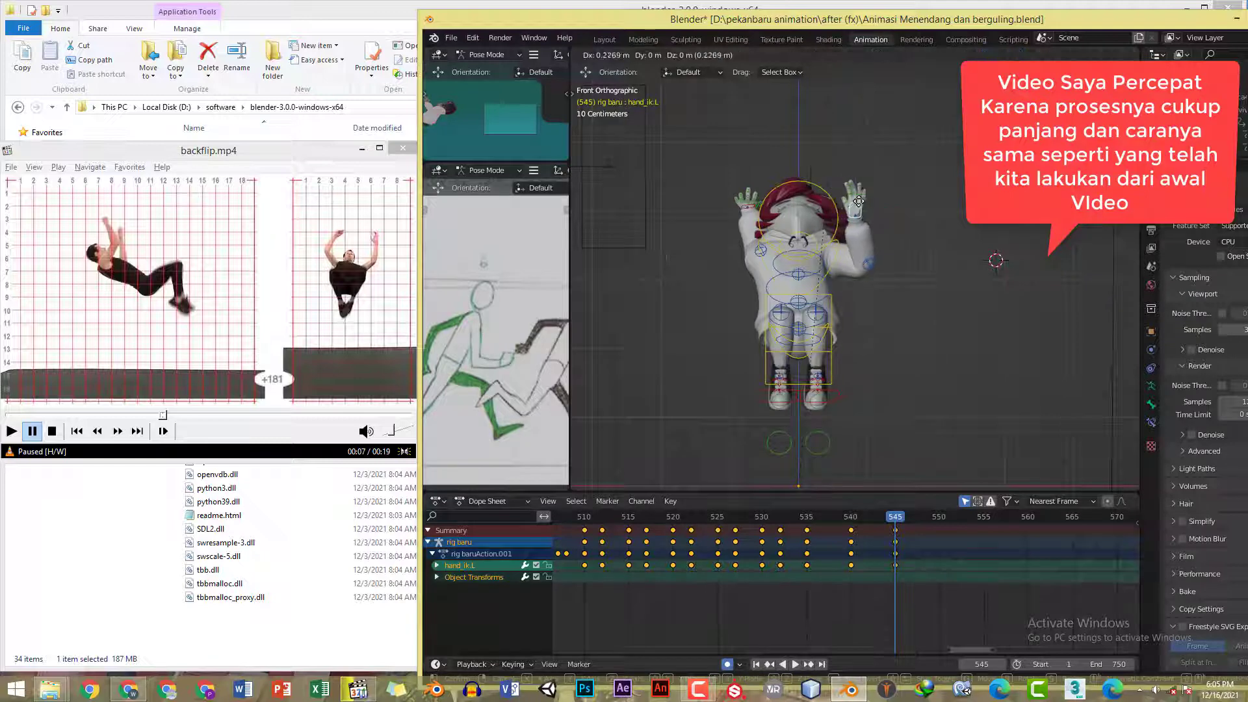
left_click(857, 202)
left_click(872, 264, "shift")
key("ctrl+c")
key("ctrl+shift+v")
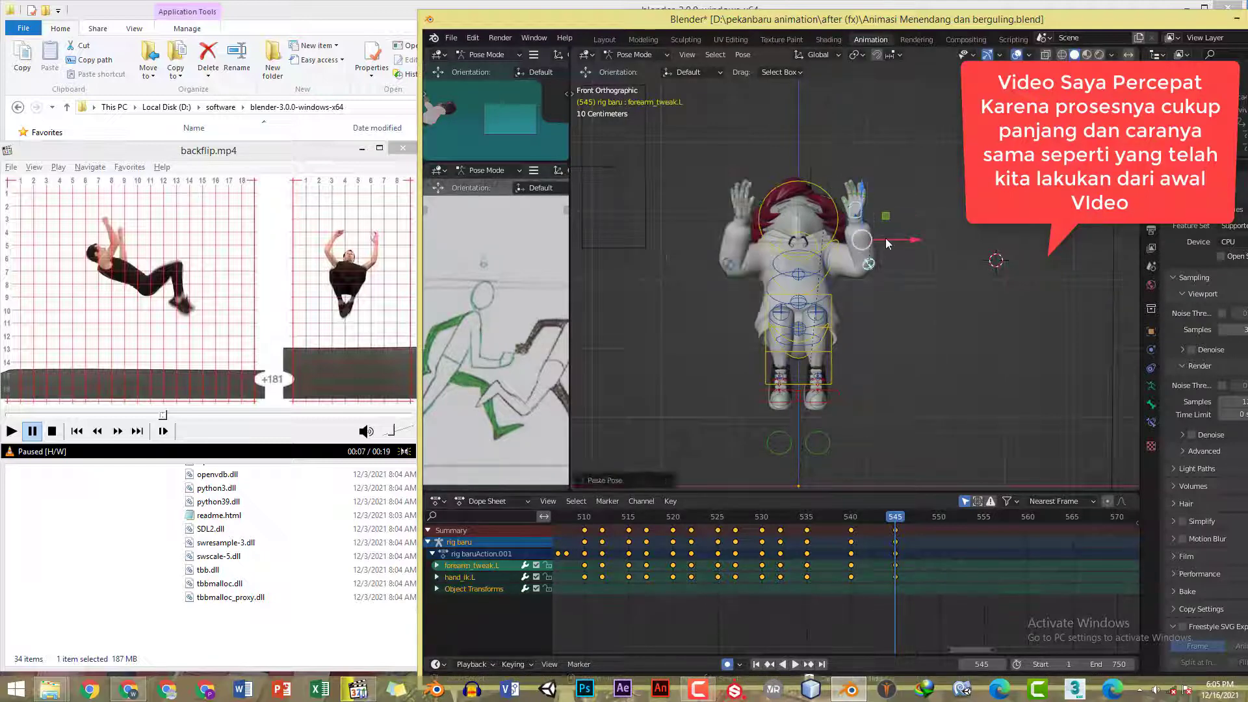
- Replay the backflip.mp4 reference from the crouch up to frame 181 to examine the arm and body pose
key("KP_3")
left_click_drag(163, 414, 113, 416)
left_click(261, 371)
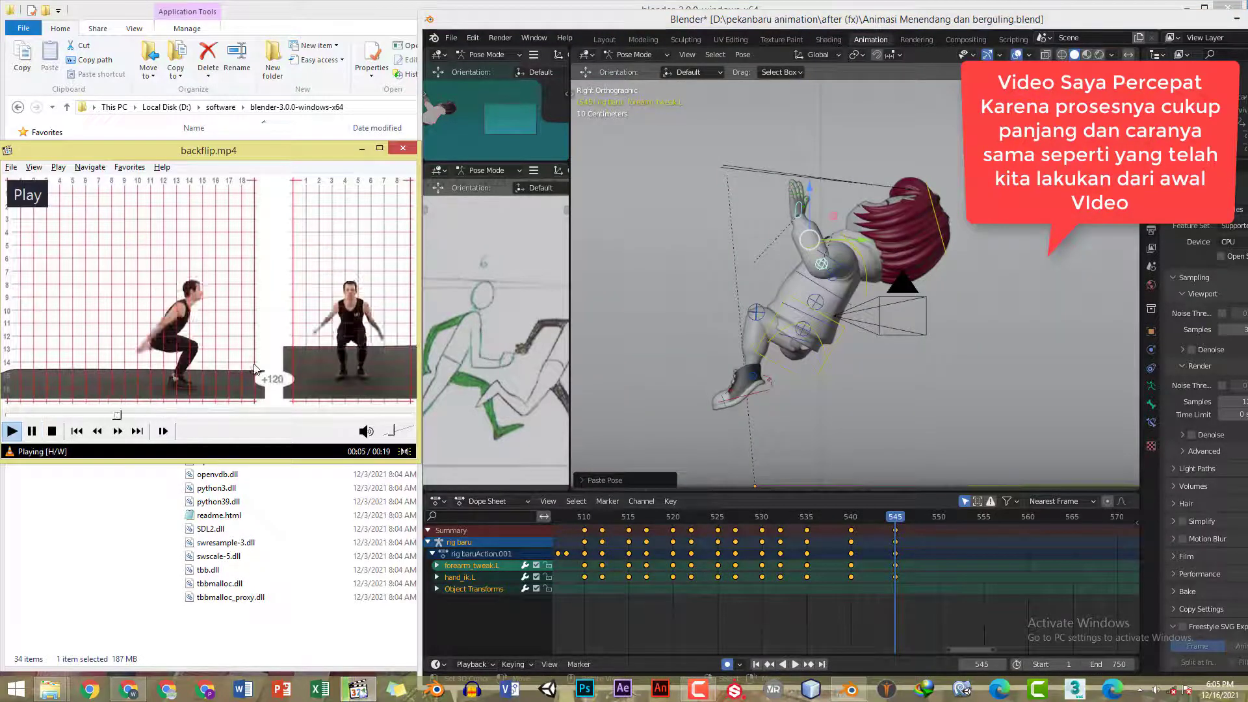
left_click(261, 371)
left_click(258, 369)
left_click(259, 369)
left_click(258, 365)
left_click(258, 364)
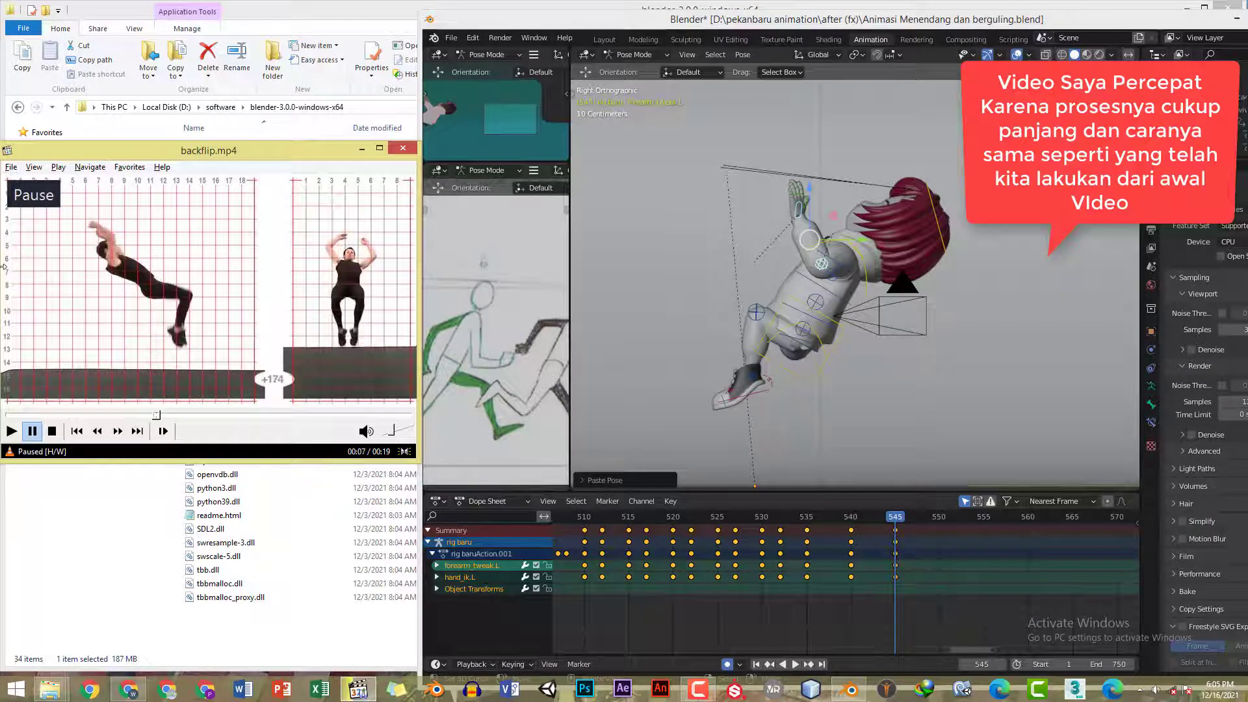
left_click(130, 245)
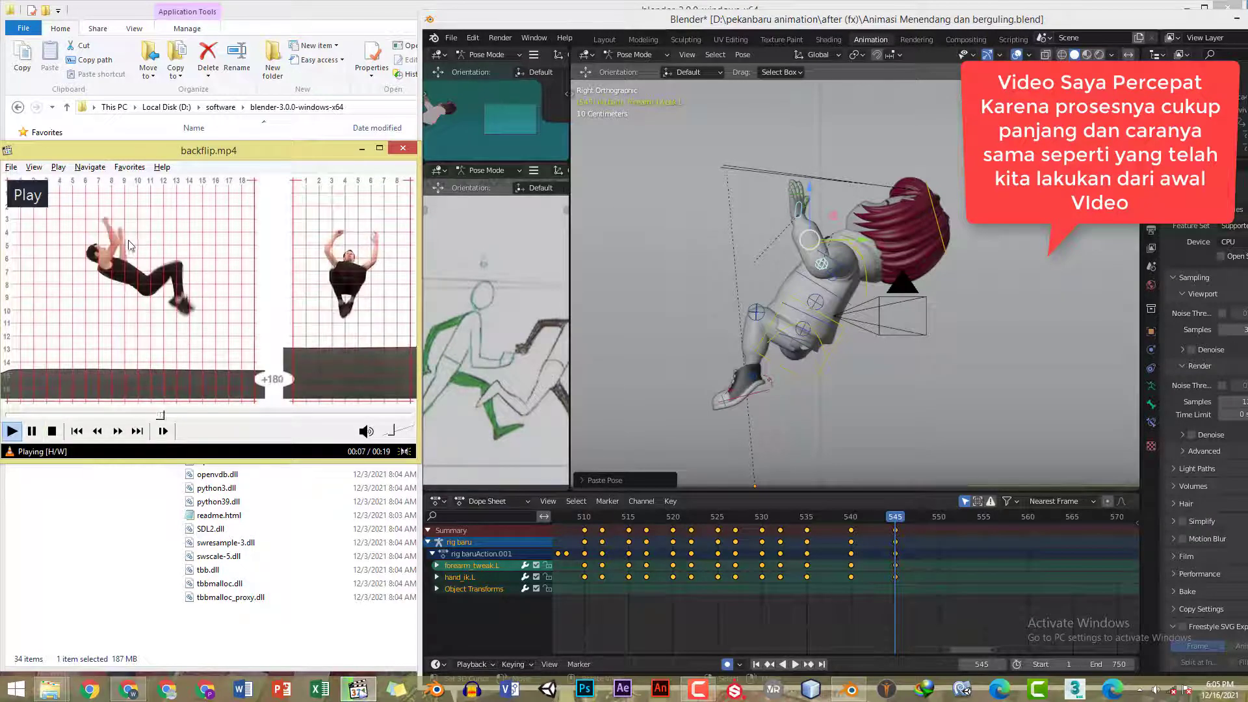
- Raise the left hand control roughly 0.4 m in the side view, rotate it freely and adjust its position
left_click(796, 204)
left_click_drag(793, 206, 796, 204)
key("g")
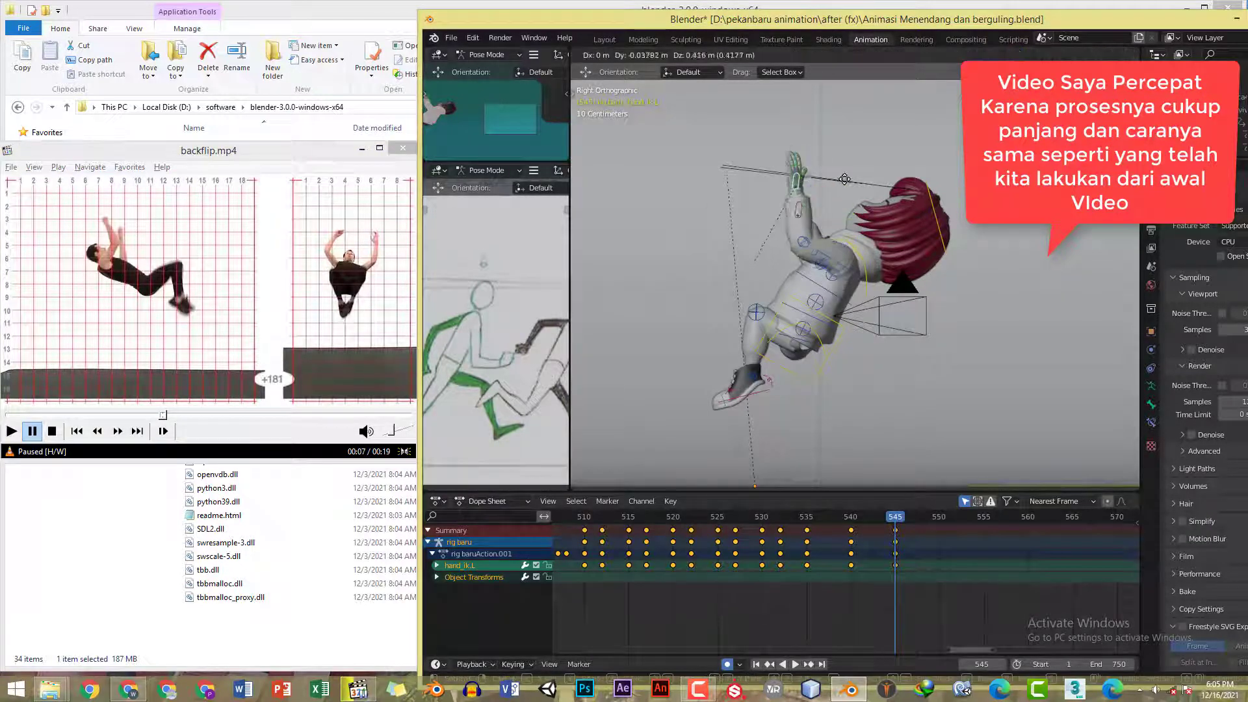
left_click(858, 173)
key("r")
key("r")
left_click(845, 178)
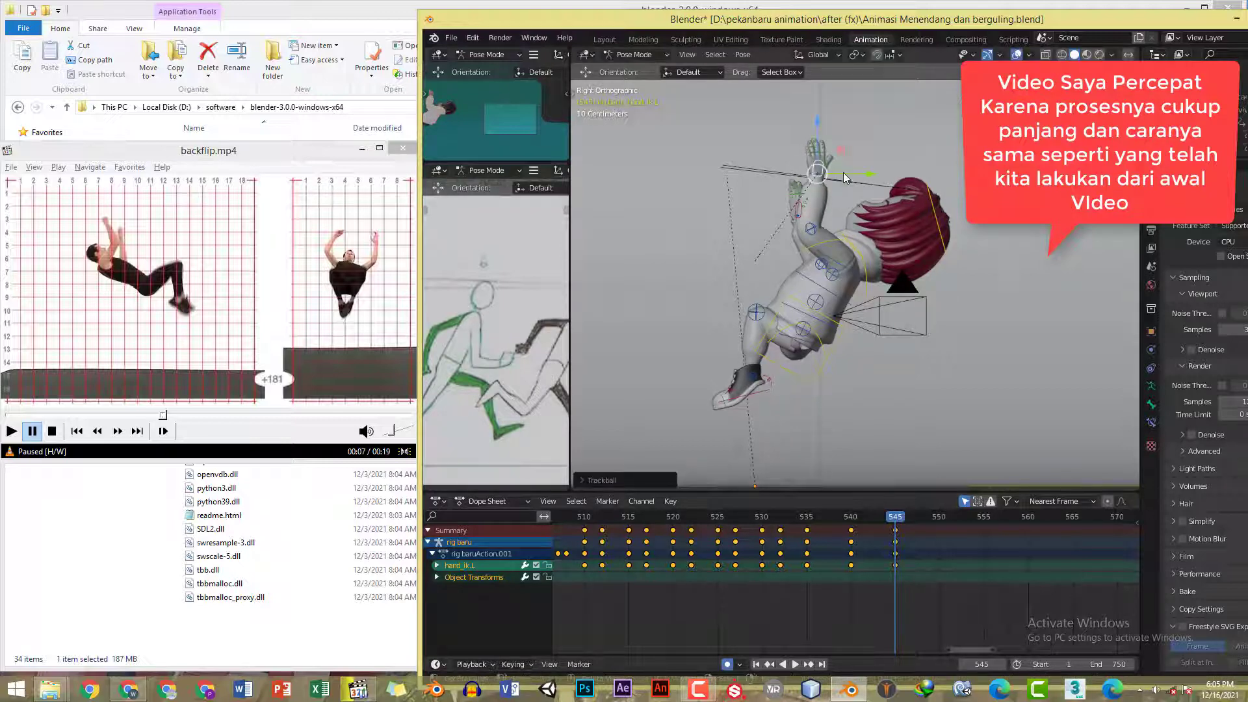
key("g")
left_click(855, 195)
- Reposition the left elbow control in the front view and nudge the left hand control in the side view
key("KP_1")
left_click(876, 245)
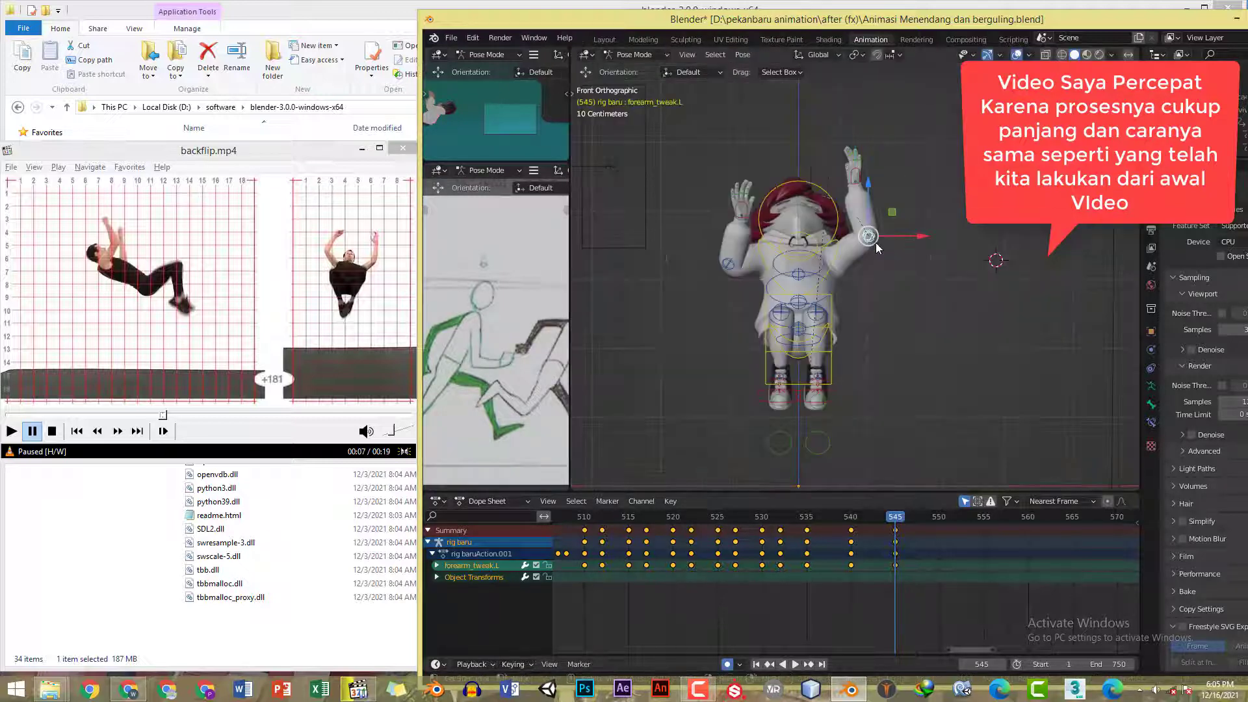
key("g")
left_click(866, 247)
key("KP_3")
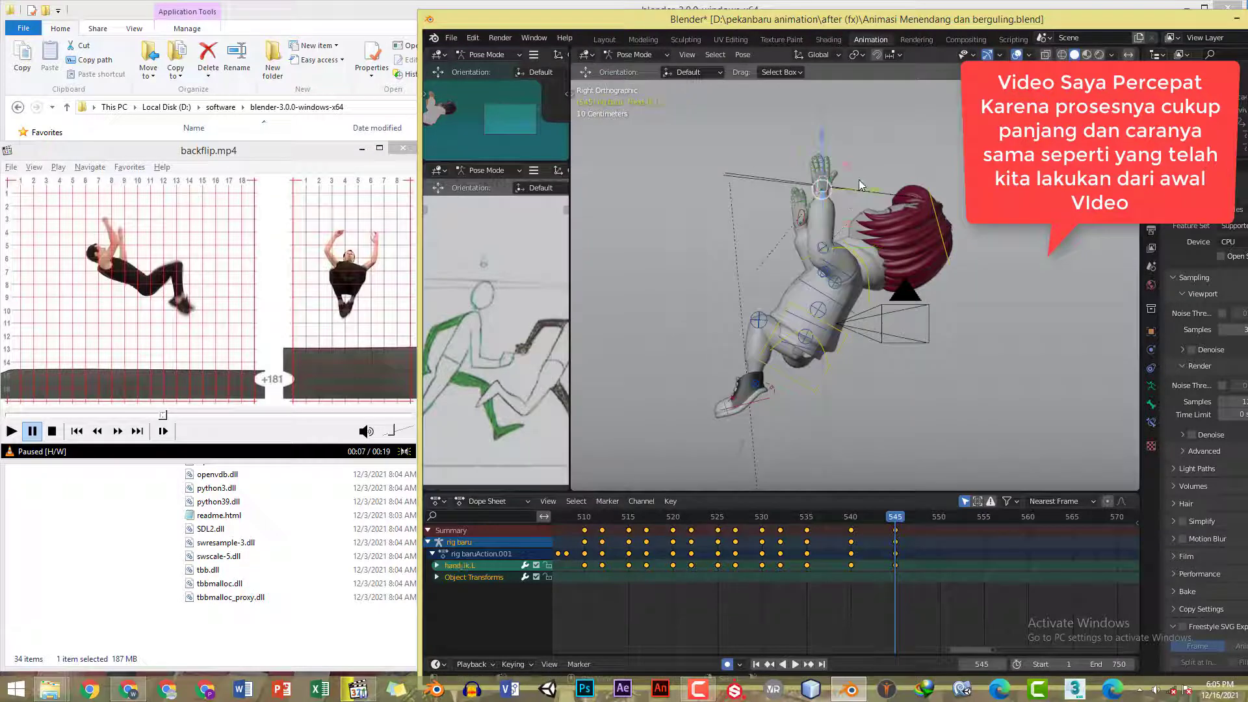
left_click(859, 186)
key("g")
left_click(854, 184)
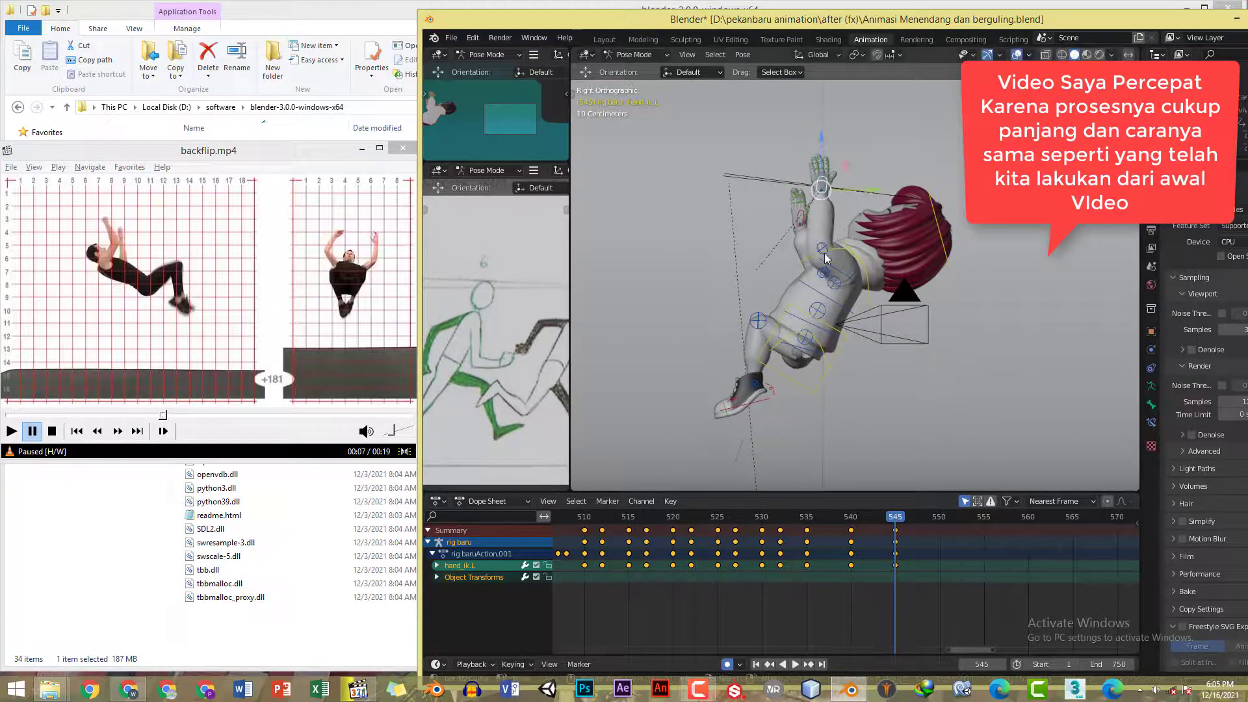
- Shift the left elbow control slightly and paste the left arm's mirrored pose onto the right arm
left_click(823, 247)
key("g")
left_click(824, 244)
left_click(857, 179)
key("ctrl+c")
key("ctrl+shift+v")
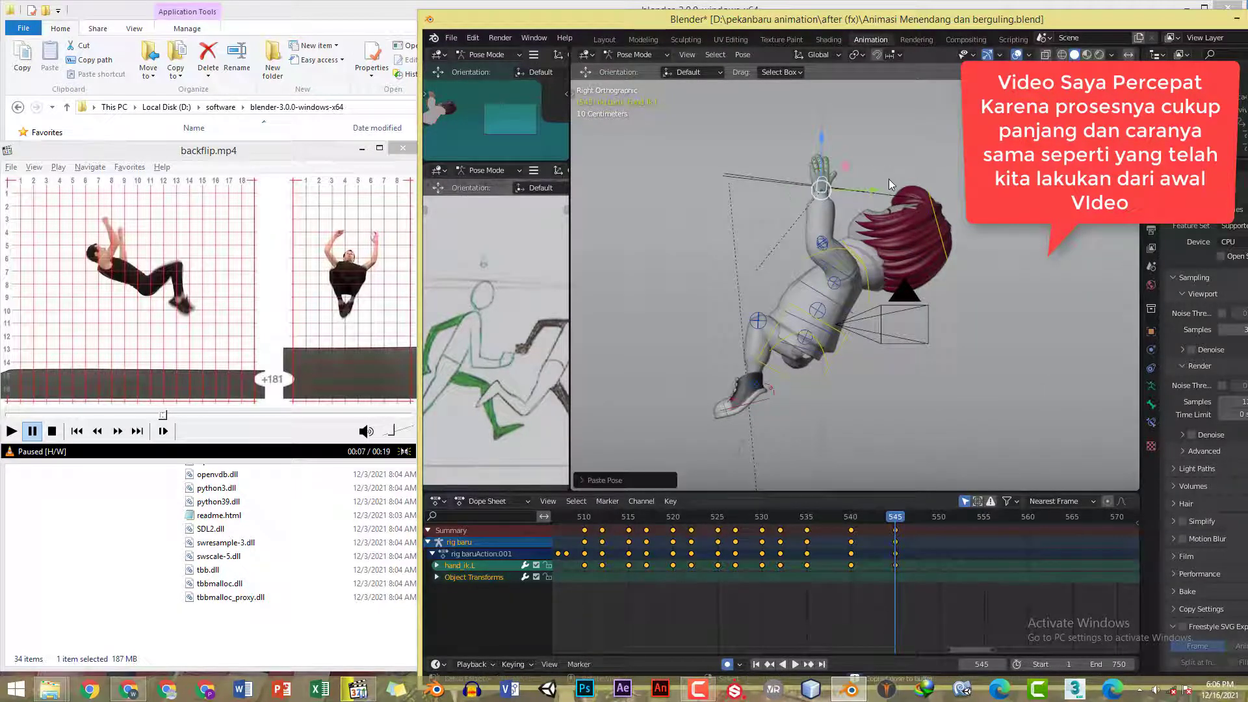
- Scrub and play the animation around frames 535 to 545 to check the motion into the new pose
left_click(850, 523)
left_click(873, 525)
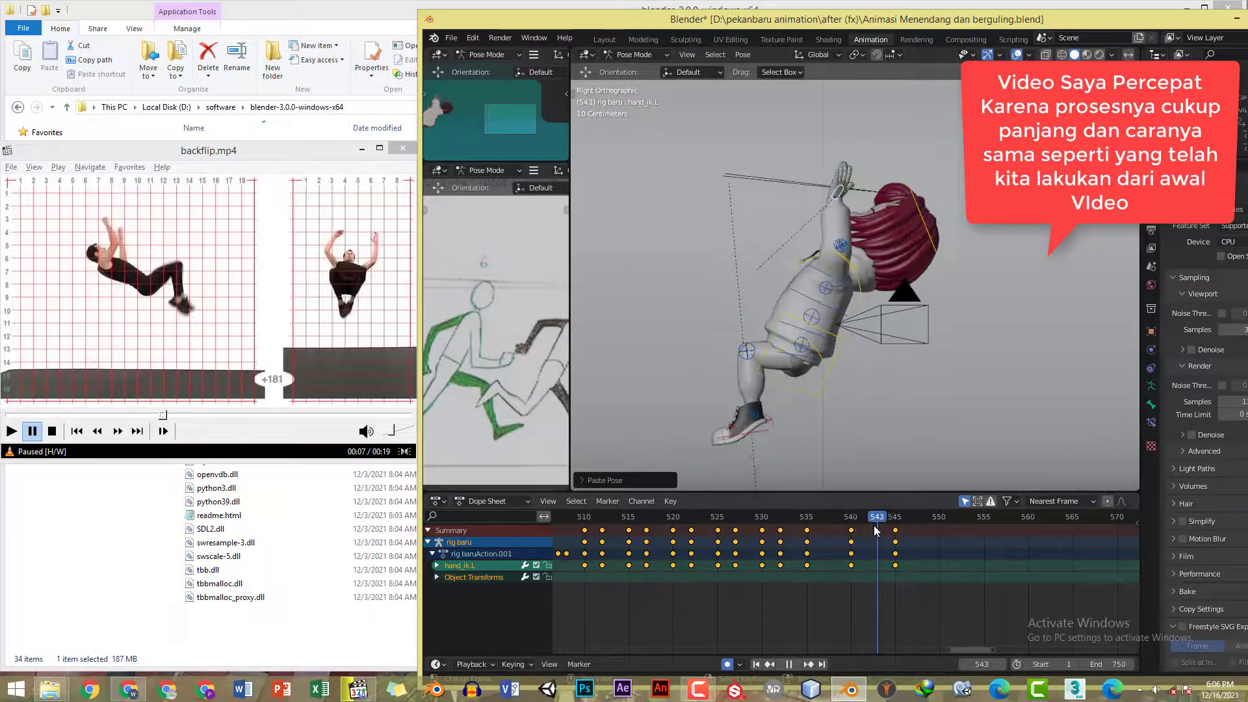
mouse_move(851, 260)
middle_mouse_down()
mouse_move(907, 259)
mouse_move(870, 264)
middle_mouse_up()
left_click(809, 525)
key("space")
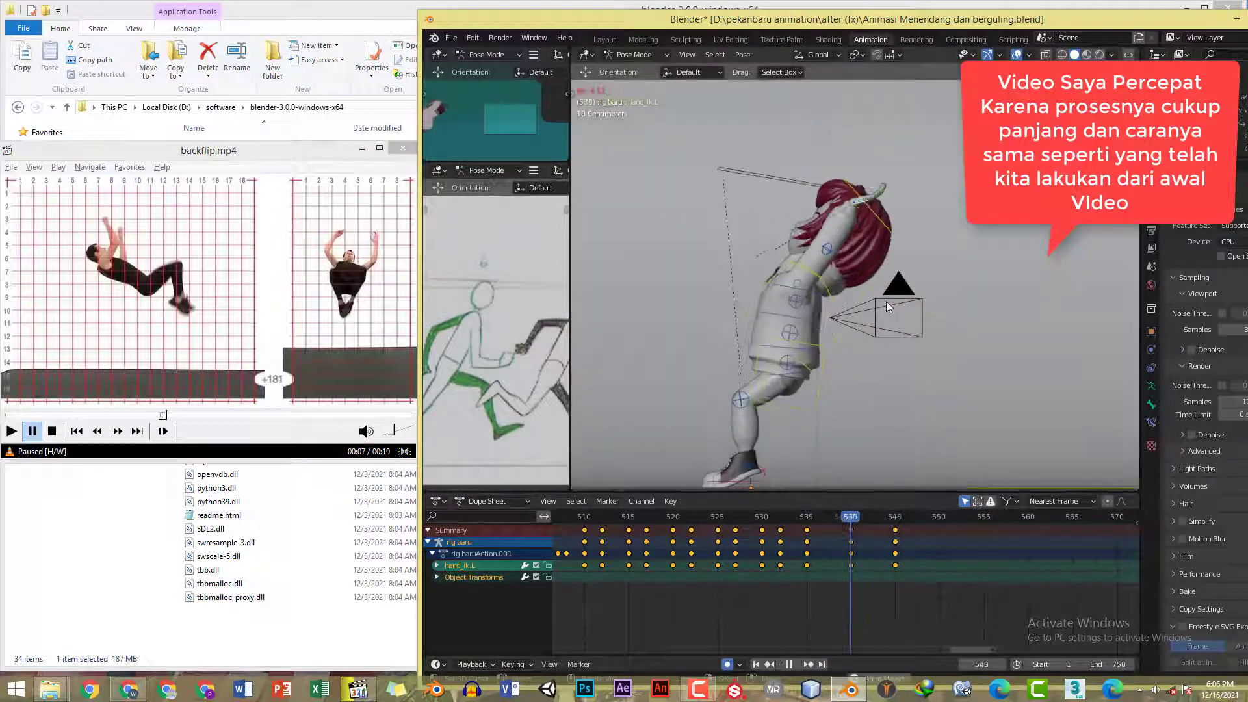
key("space")
key("Left")
key("Left")
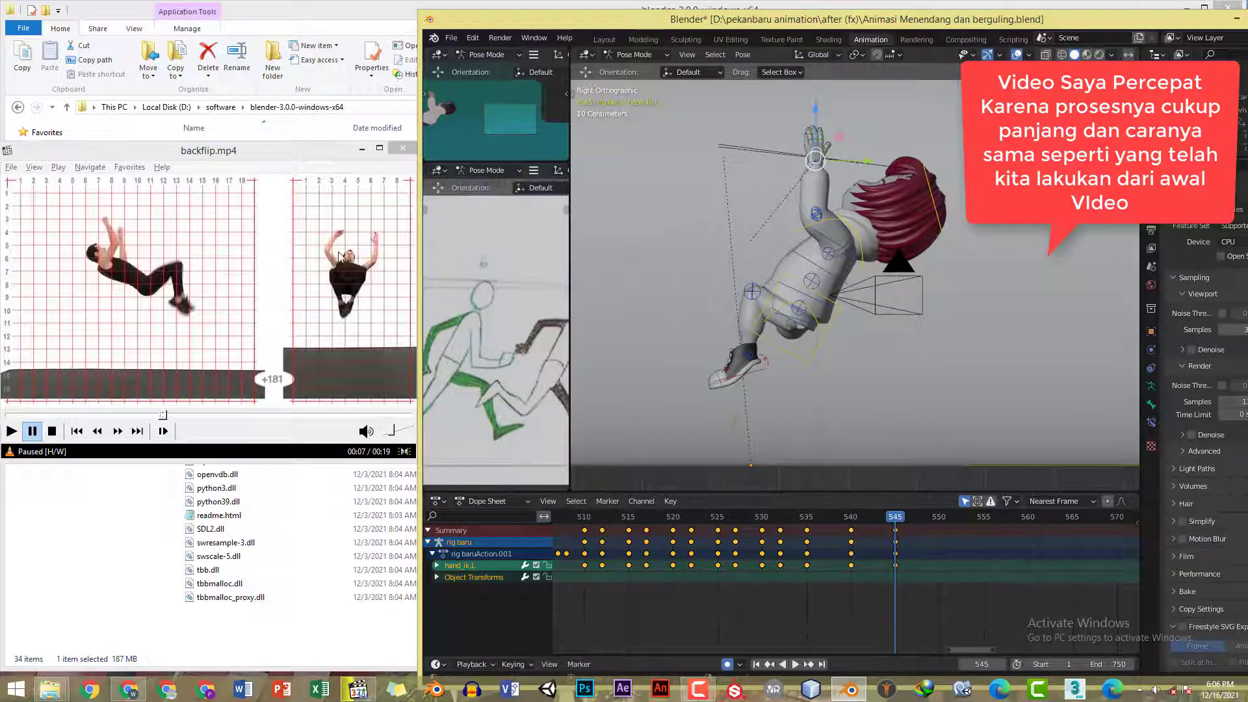
- Rotate the torso control further backward in two passes in the side view to match the reference lean
key("KP_1")
key("KP_3")
left_click(834, 312)
key("r")
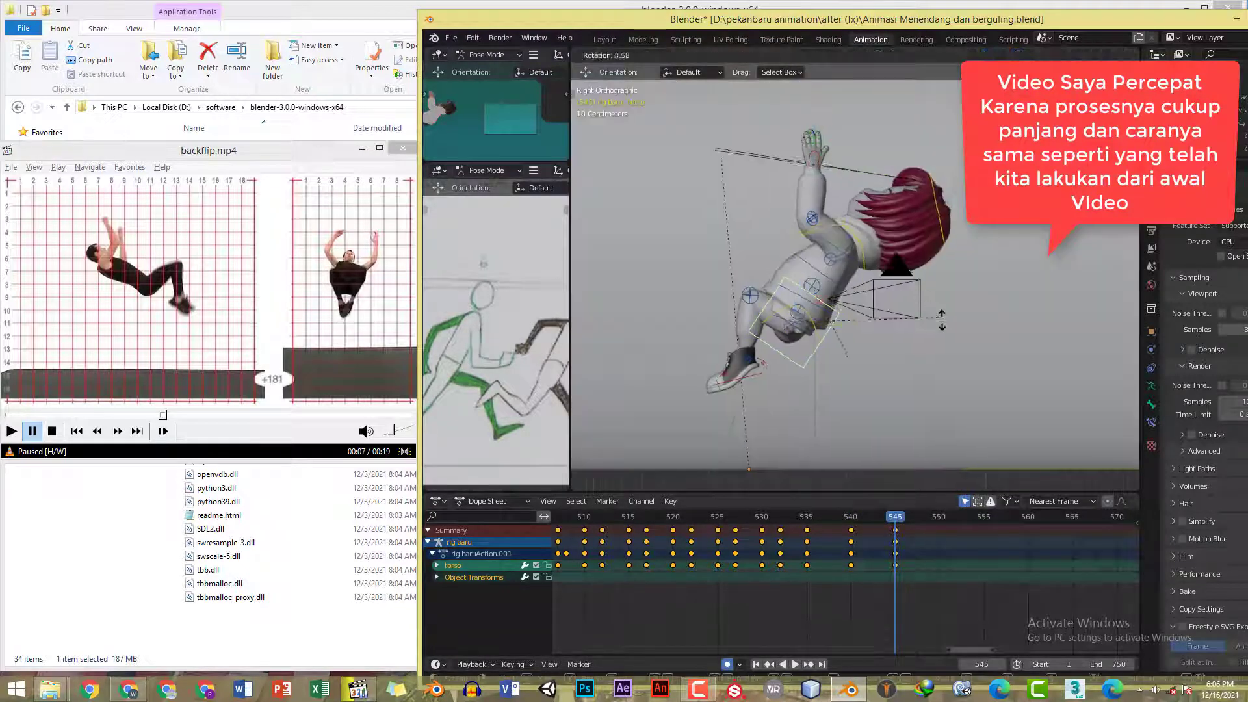
left_click(858, 294)
key("KP_1")
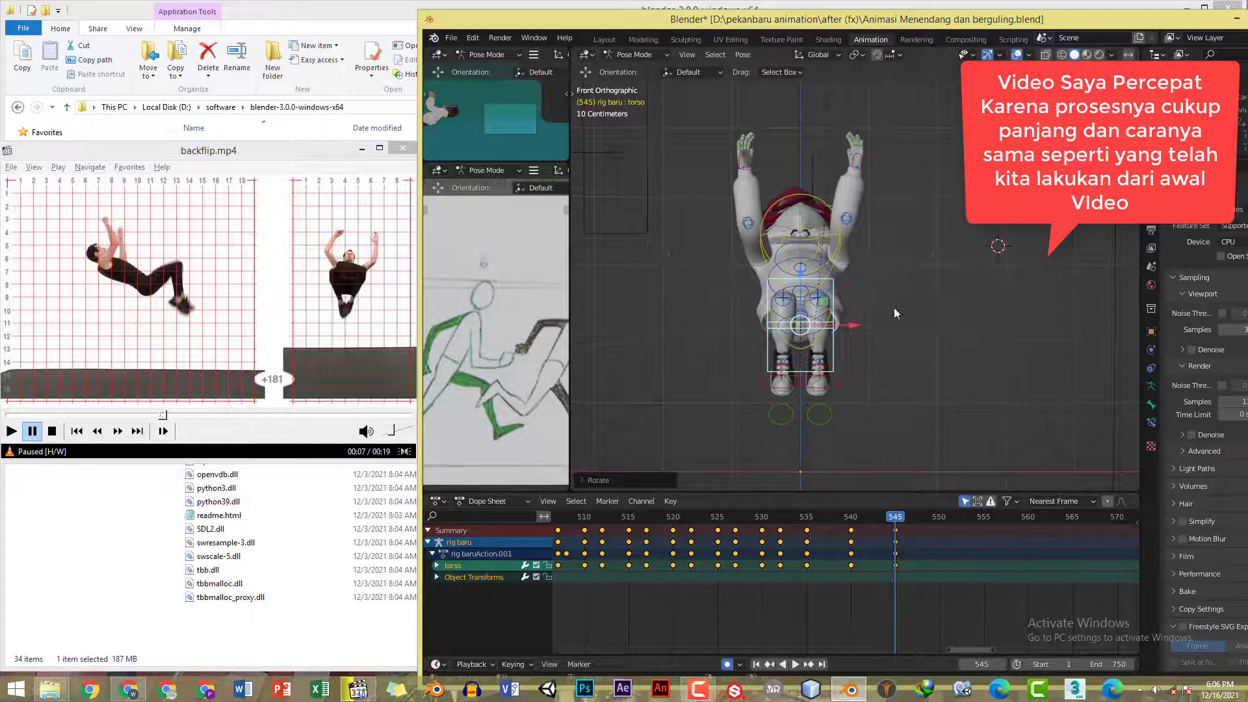
key("KP_3")
key("r")
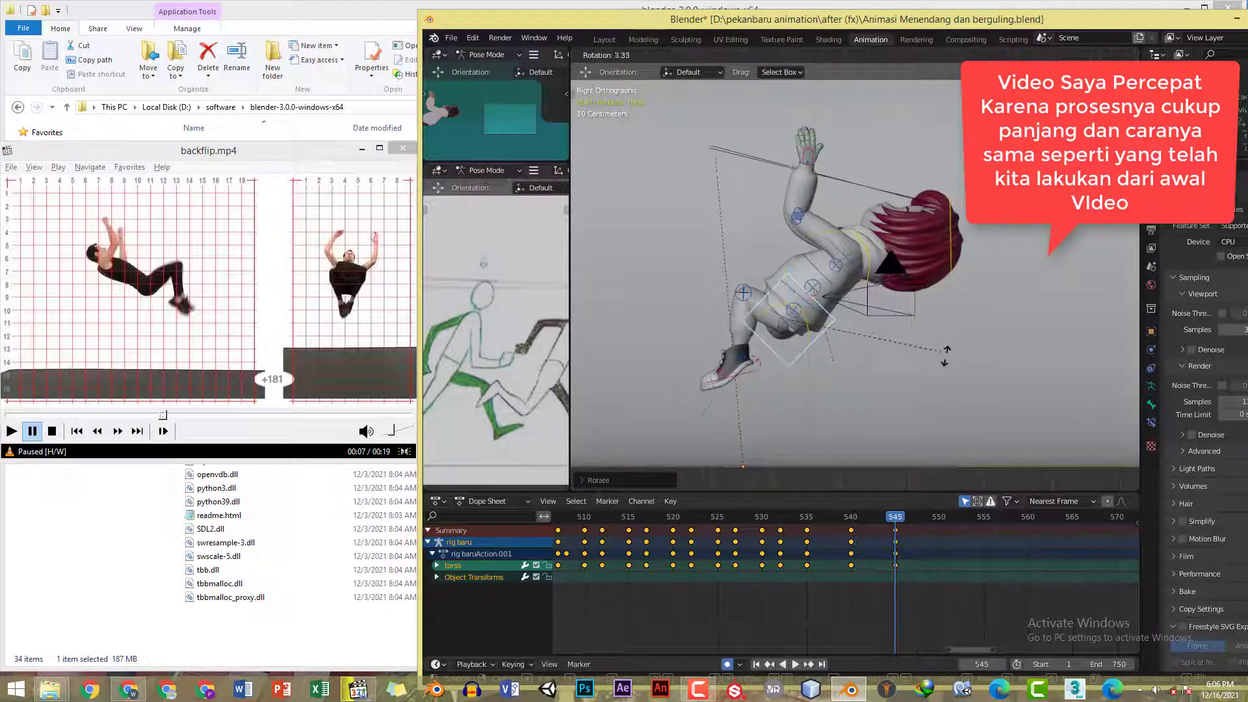
left_click(960, 375)
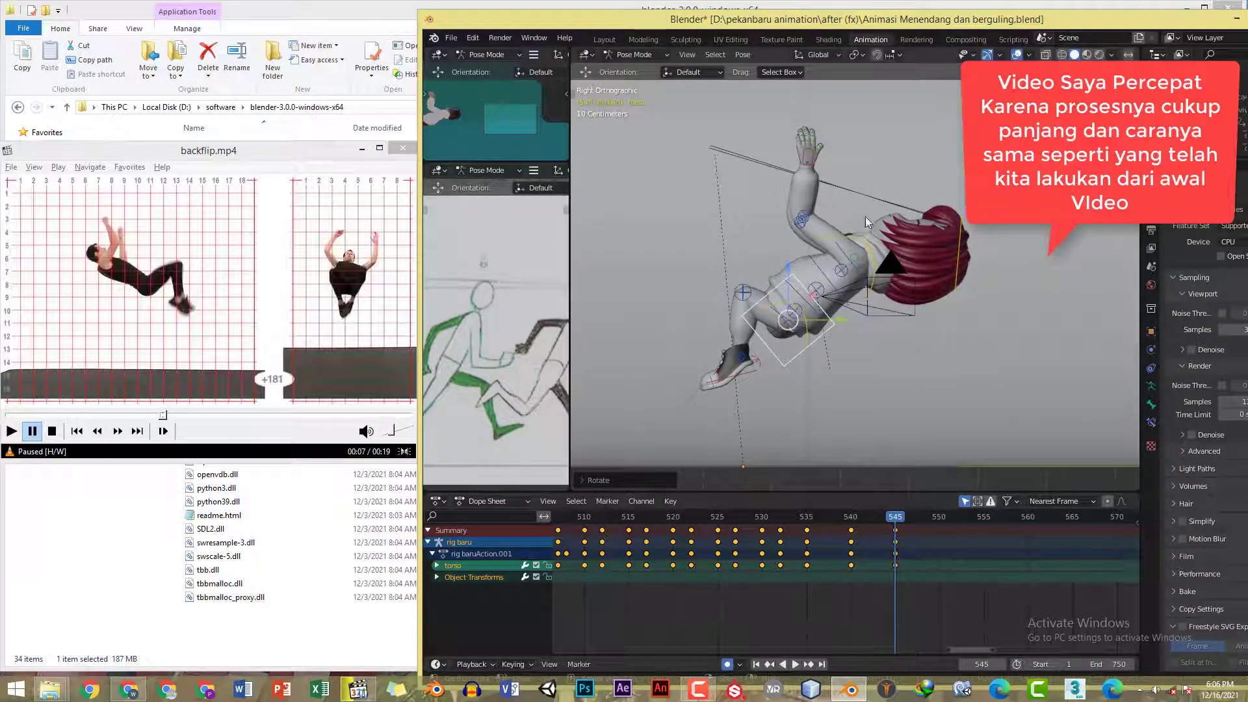
- Move the left hand and elbow controls toward the head and paste the left arm's mirrored pose onto the right arm
key("g")
left_click(880, 188)
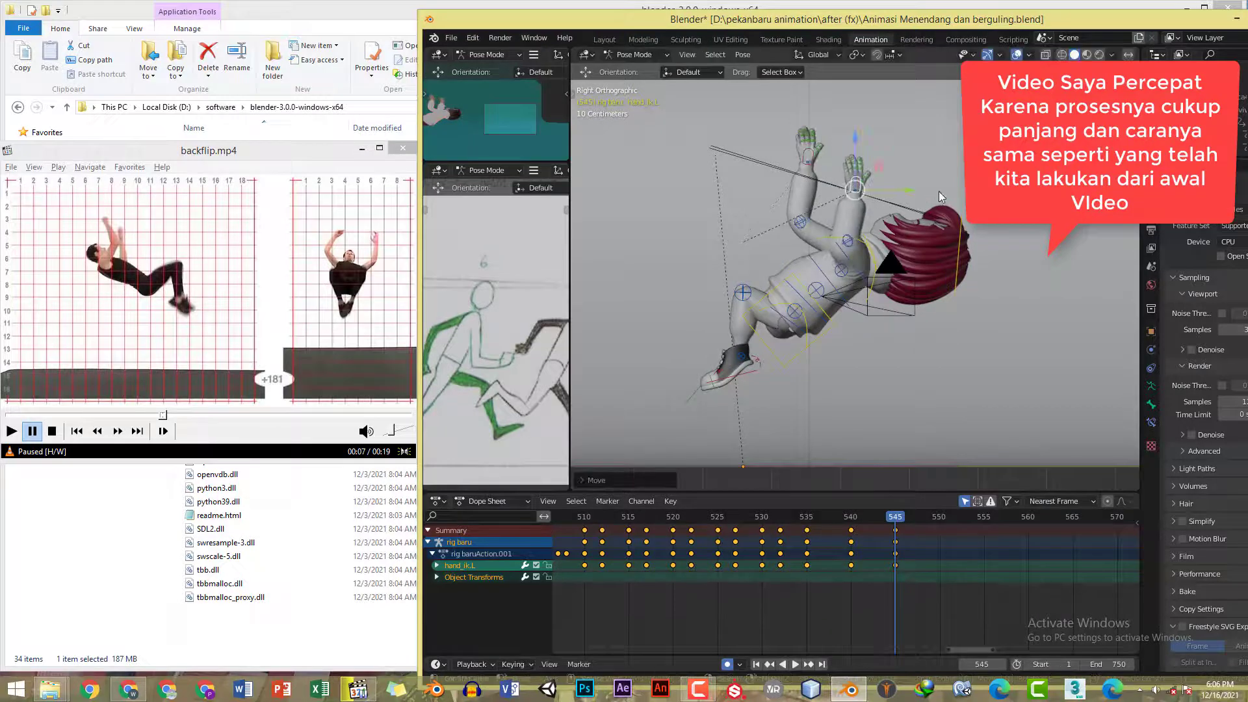
key("KP_1")
key("KP_3")
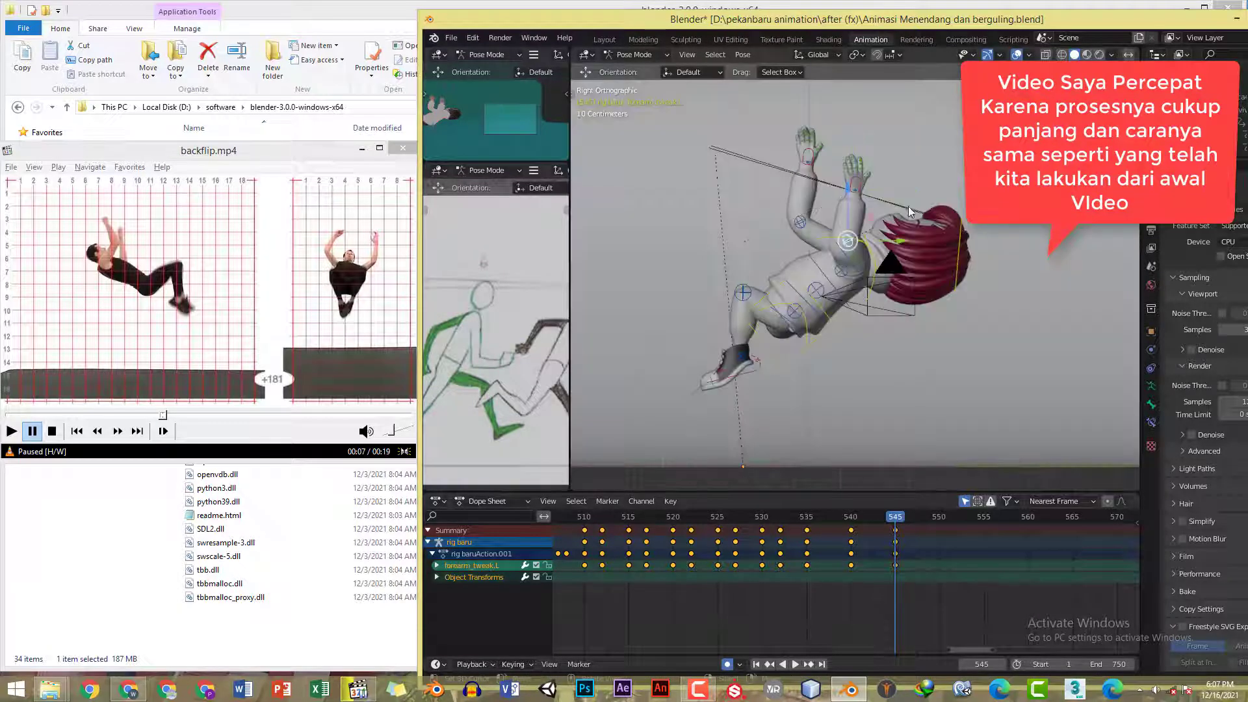
key("g")
left_click(874, 182)
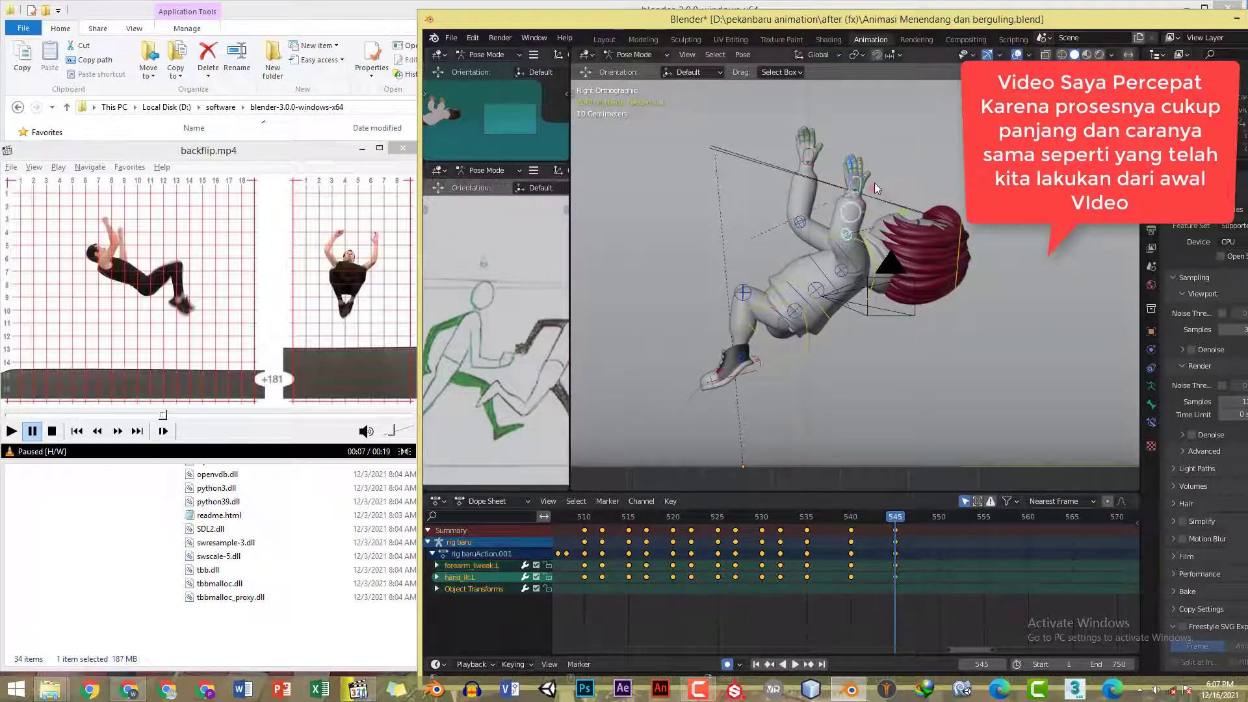
key("space")
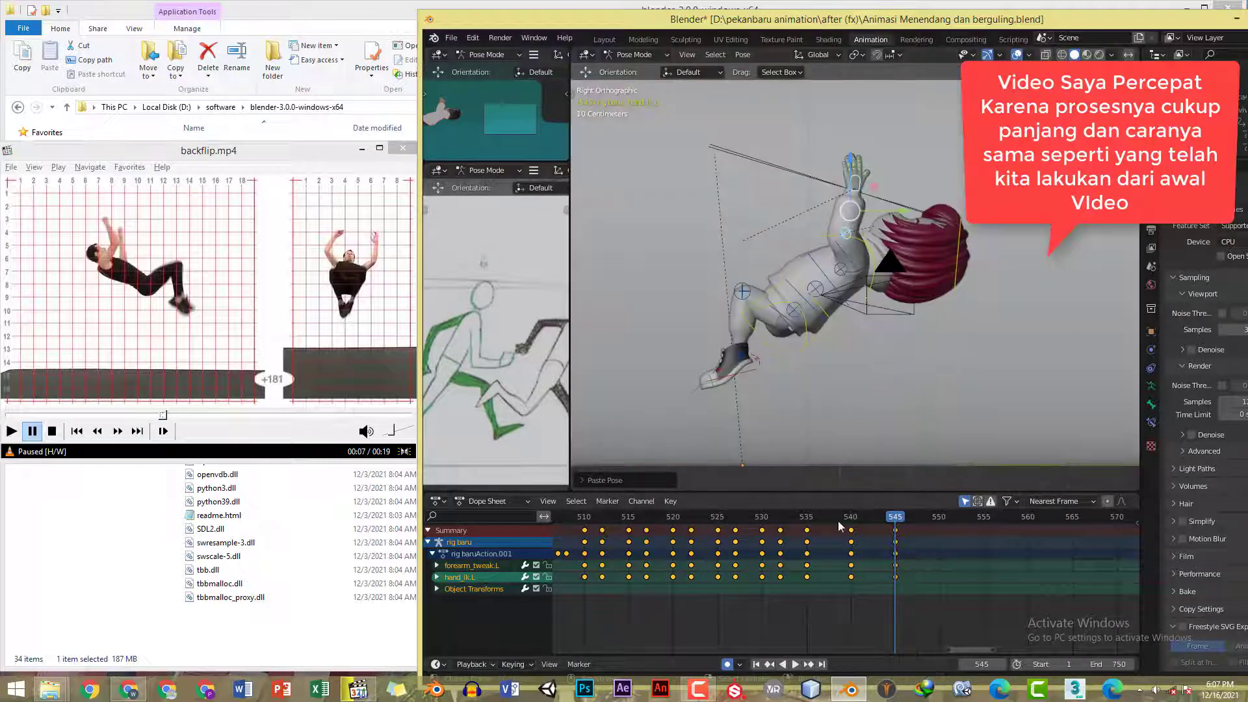
key("Escape")
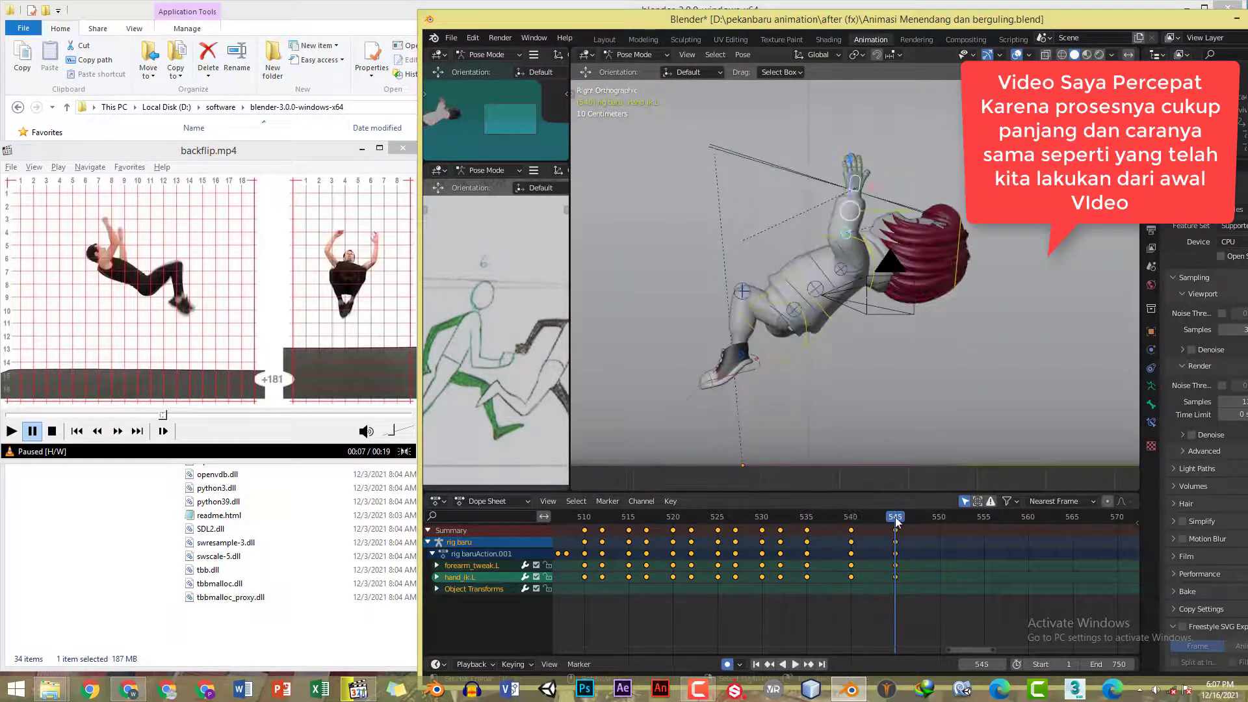
- Save the file, keyframe all rig controls at frame 545 and go to frame 550
key("ctrl+s")
key("a")
key("i")
scroll(832, 517, "down", 2, "ctrl")
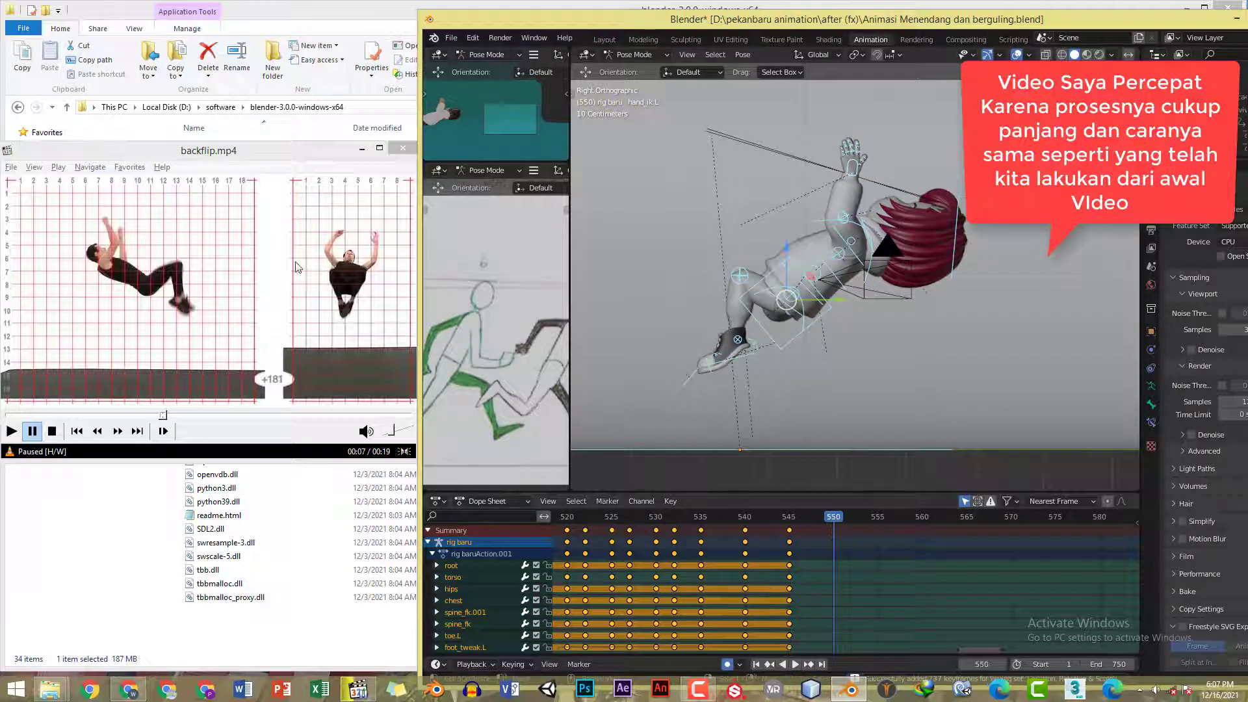
- Step the reference video forward to frame 192 to examine the tucked pose, and return it to frame 181
left_click(213, 152)
key("ctrl+Right")
key("ctrl+Right")
key("ctrl+Right")
key("ctrl+Right")
key("ctrl+Right")
key("ctrl+Right")
key("ctrl+Right")
key("ctrl+Right")
key("ctrl+Right")
key("ctrl+Right")
key("ctrl+Right")
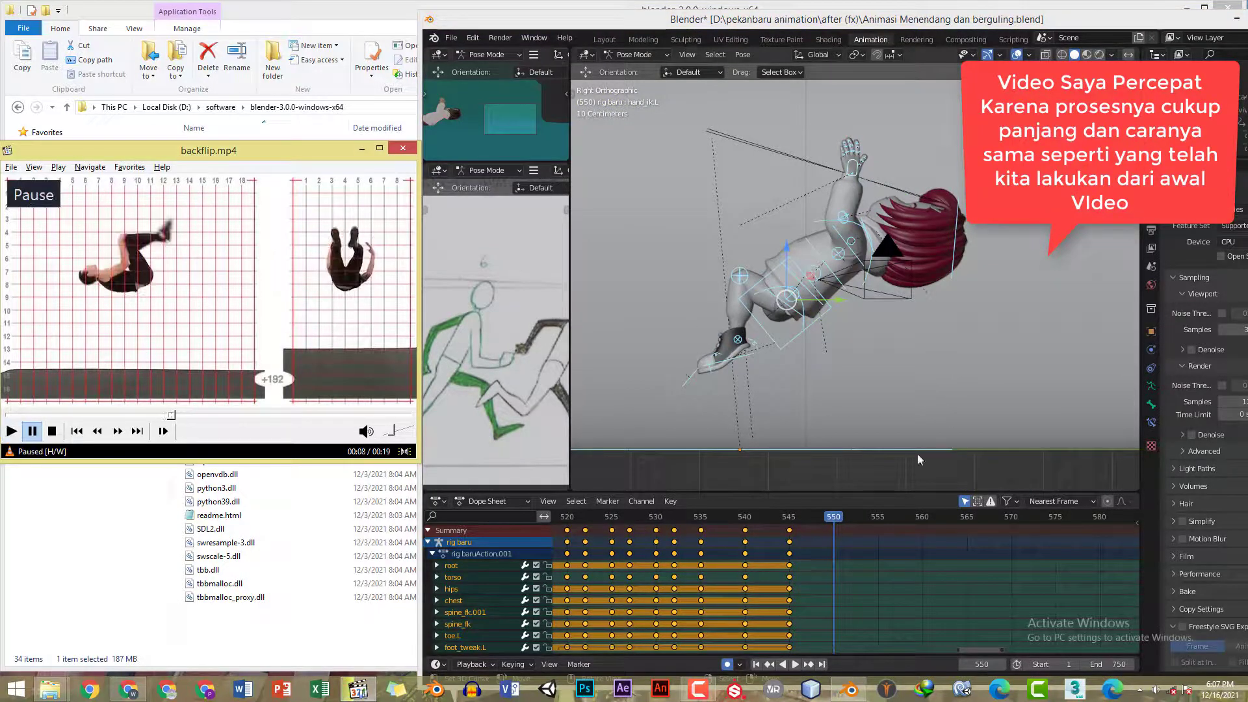
left_click(109, 415)
left_click(281, 329)
left_click(149, 303)
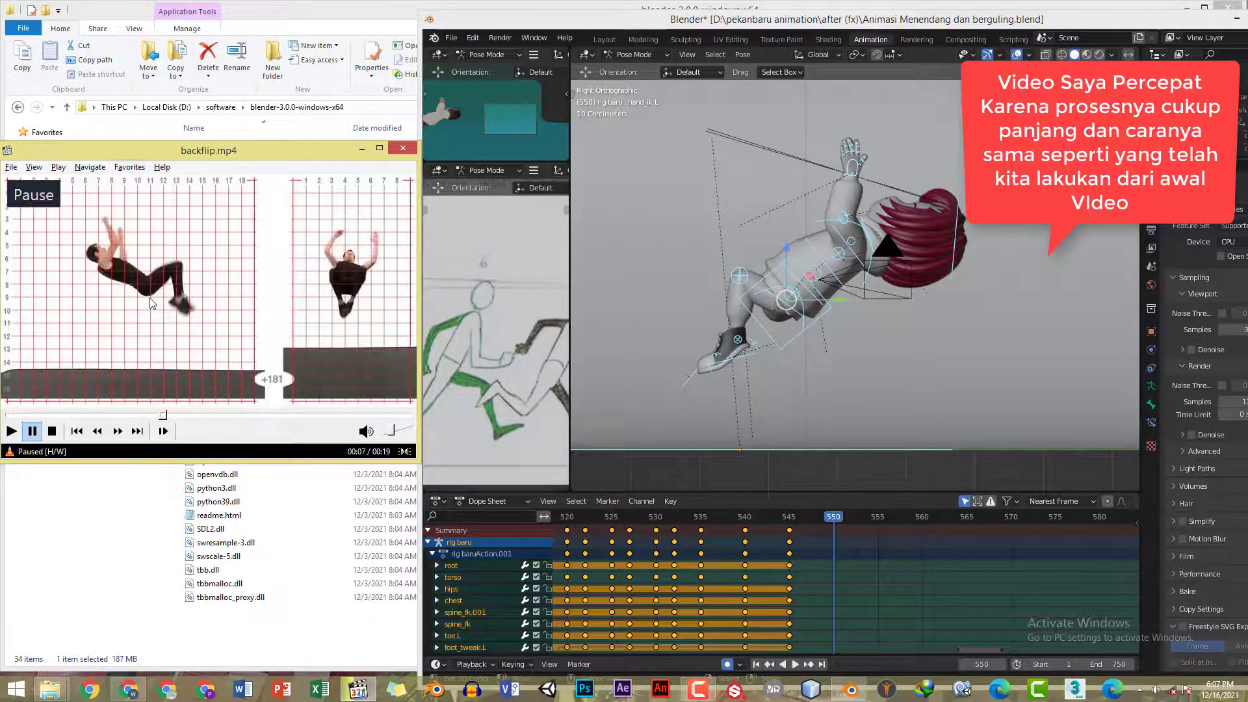
- Step the reference video frame by frame from 181 to 191 to find the next pose to match
key("ctrl+Right")
key("ctrl+Right")
key("ctrl+Right")
key("ctrl+Right")
key("ctrl+Right")
key("ctrl+Right")
key("ctrl+Right")
key("ctrl+Right")
key("ctrl+Right")
- Rotate the torso control further backward at frame 550 so the body lies nearly horizontal
middle_click_drag(809, 229, 843, 273)
key("KP_3")
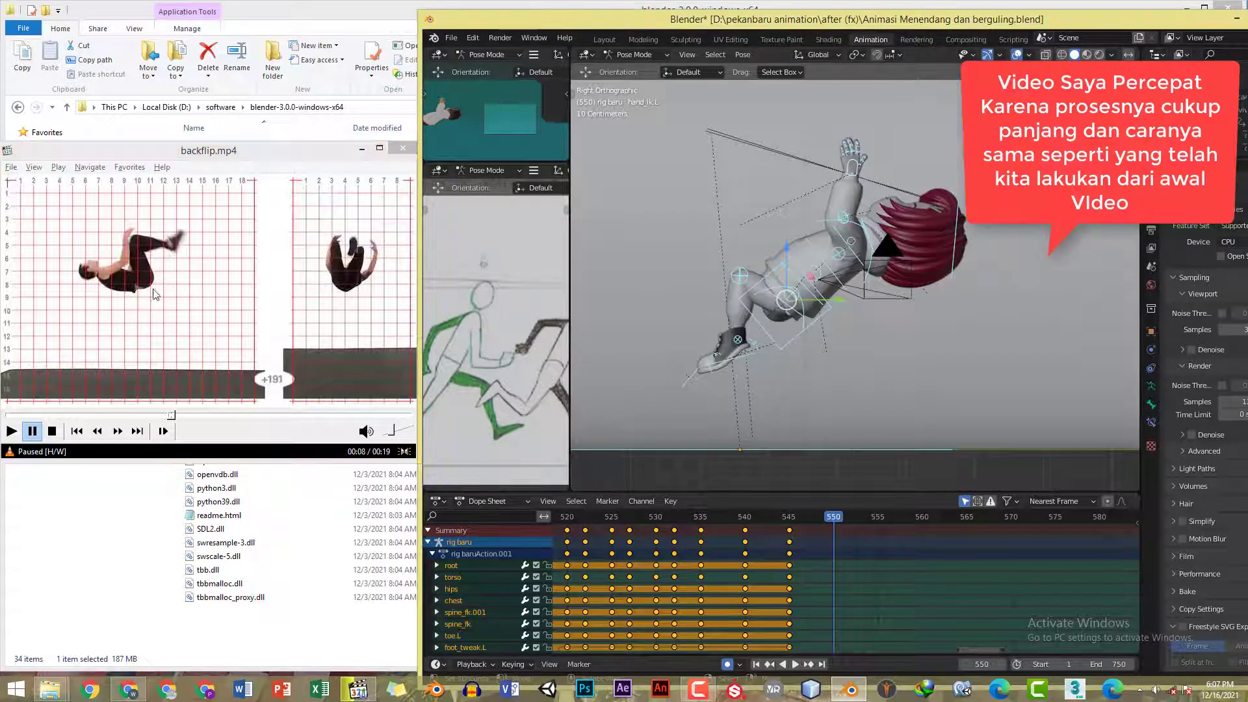
left_click(831, 312)
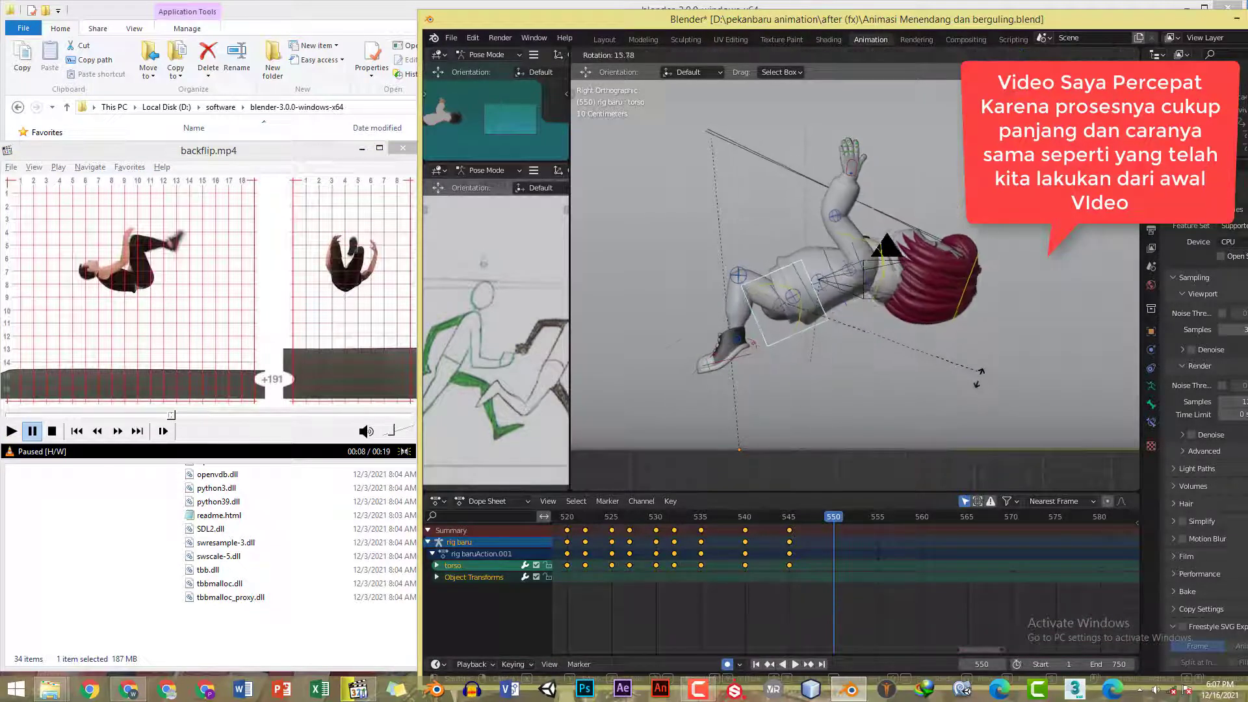
left_click(985, 405)
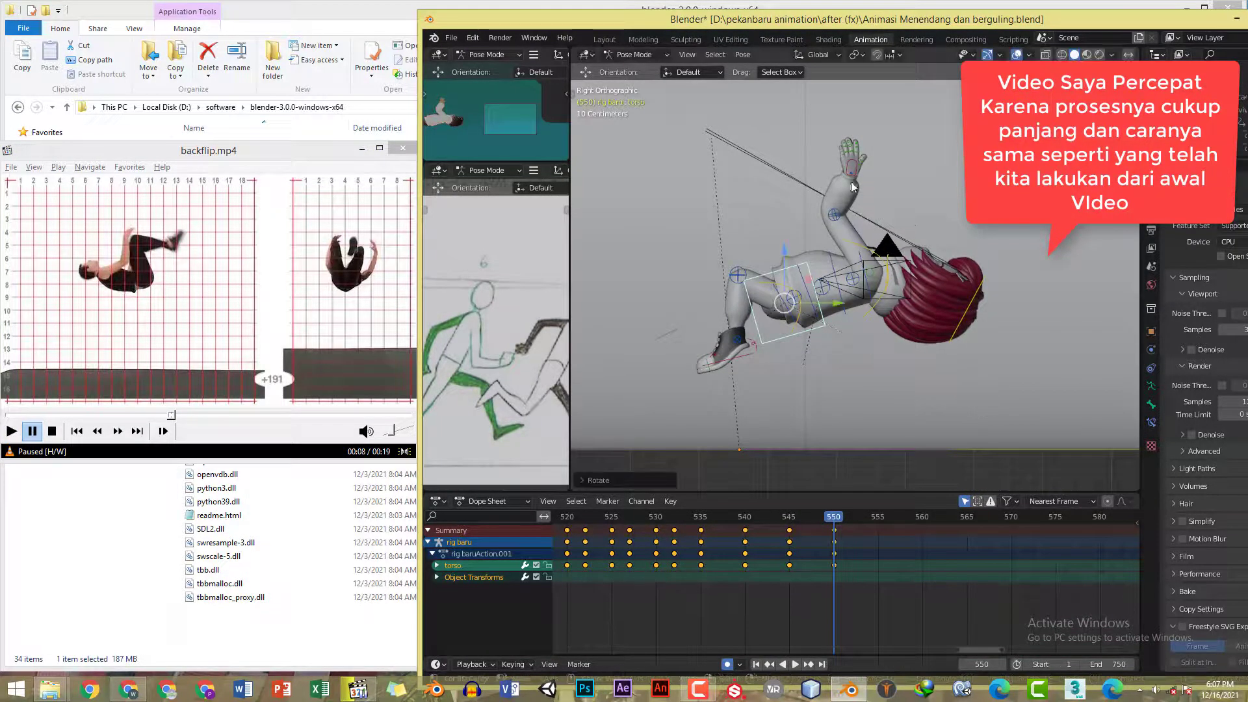
- Lower the left hand control about 1.37 m toward the hips in the side view and adjust it in the front view
left_click(852, 161)
key("g")
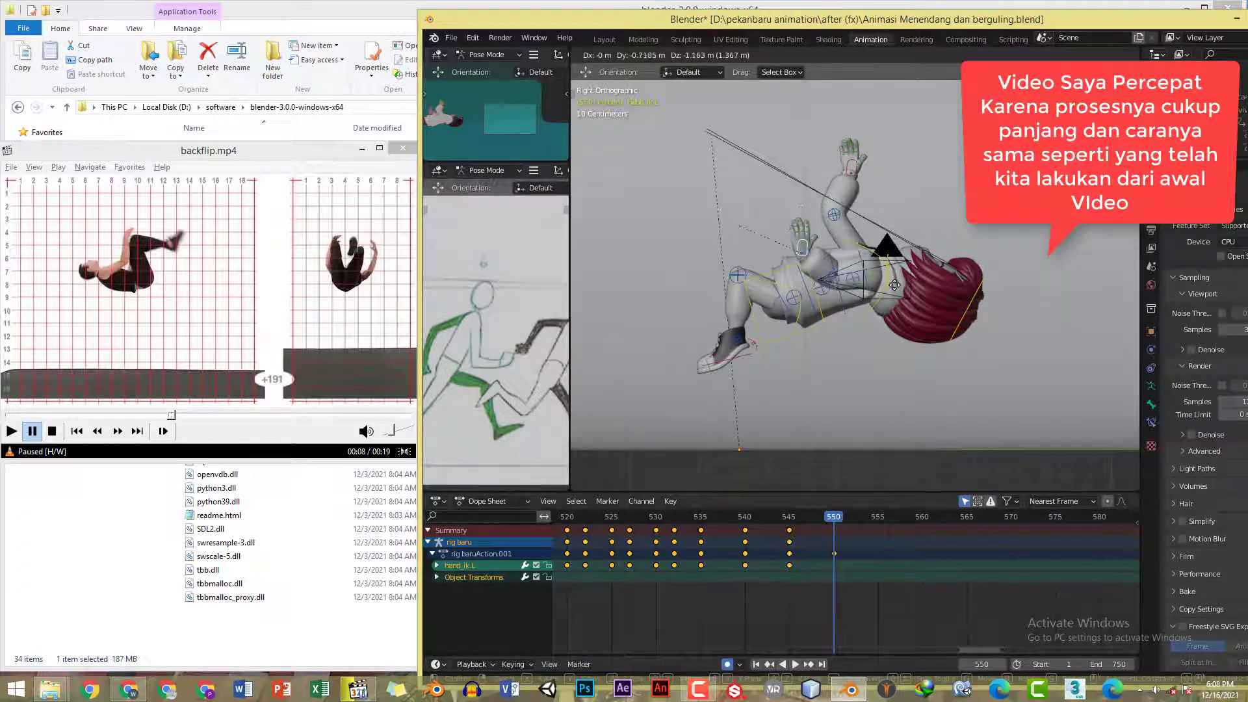
left_click(835, 279)
key("KP_1")
key("g")
left_click(880, 253)
middle_click_drag(880, 253, 838, 270)
- Move the left elbow control outward about 0.24 m and paste the left arm's mirrored pose onto the right arm
left_click(836, 280)
key("KP_1")
key("g")
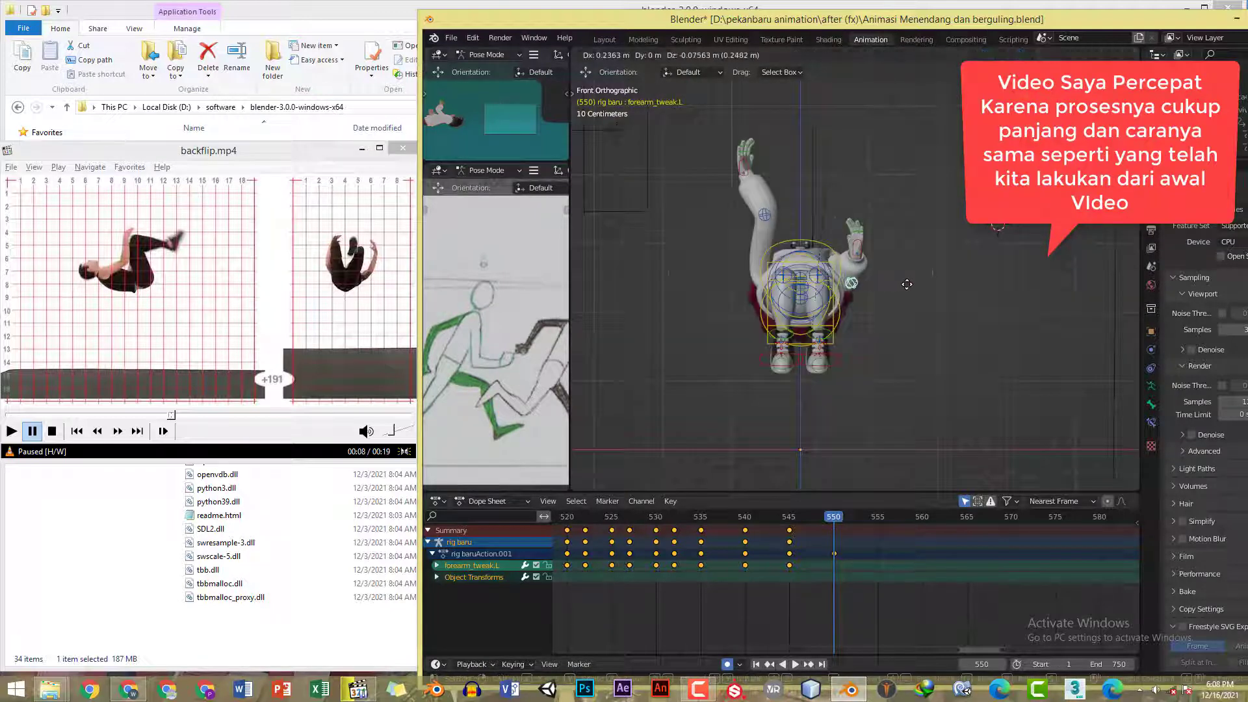
left_click(895, 286)
left_click(859, 249, "shift")
key("ctrl+c")
key("ctrl+shift+v")
key("KP_3")
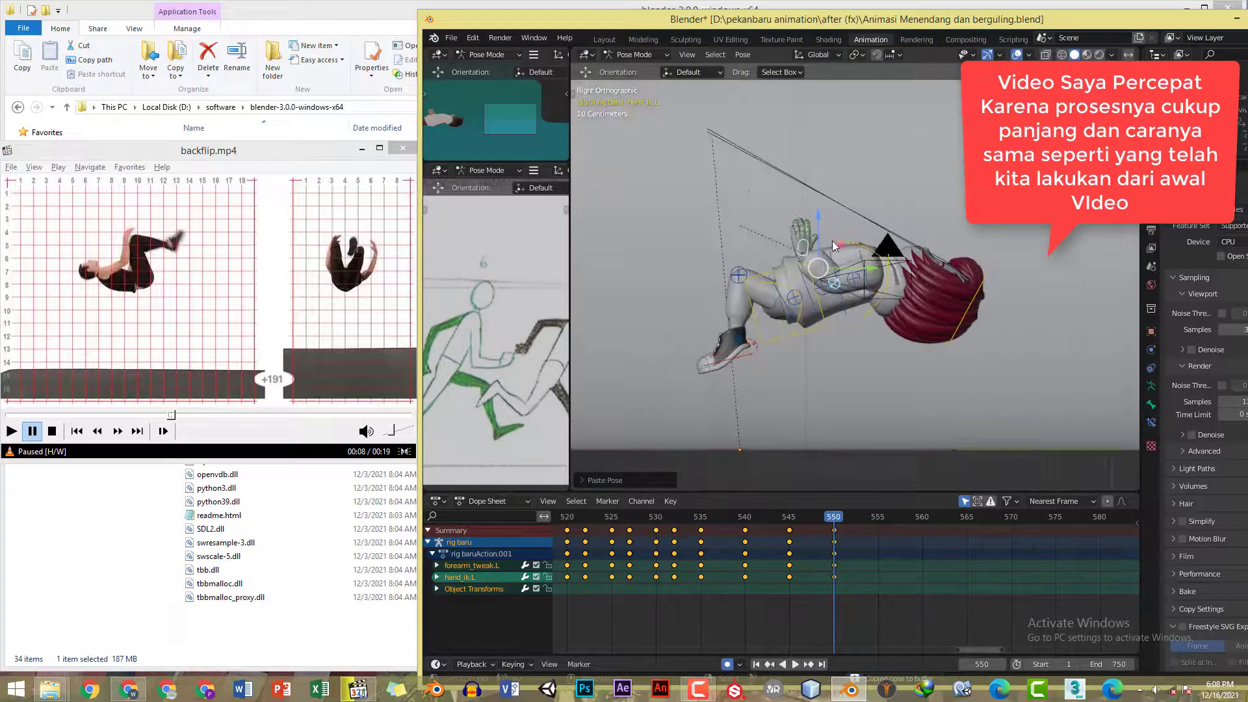
- Adjust the left hand control's angle at frame 550 with a trackball rotation and a small side-view rotation
scroll(832, 240, "up", 3)
left_click(771, 223)
key("r")
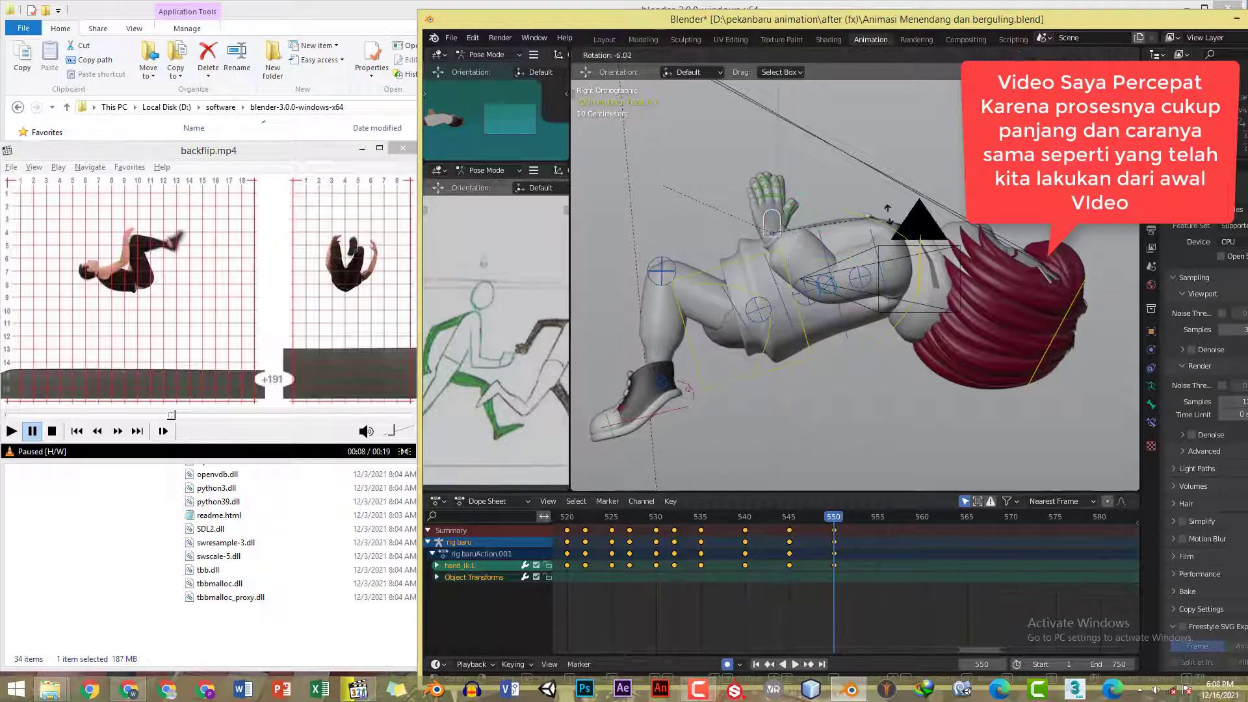
key("r")
left_click(828, 243)
key("r")
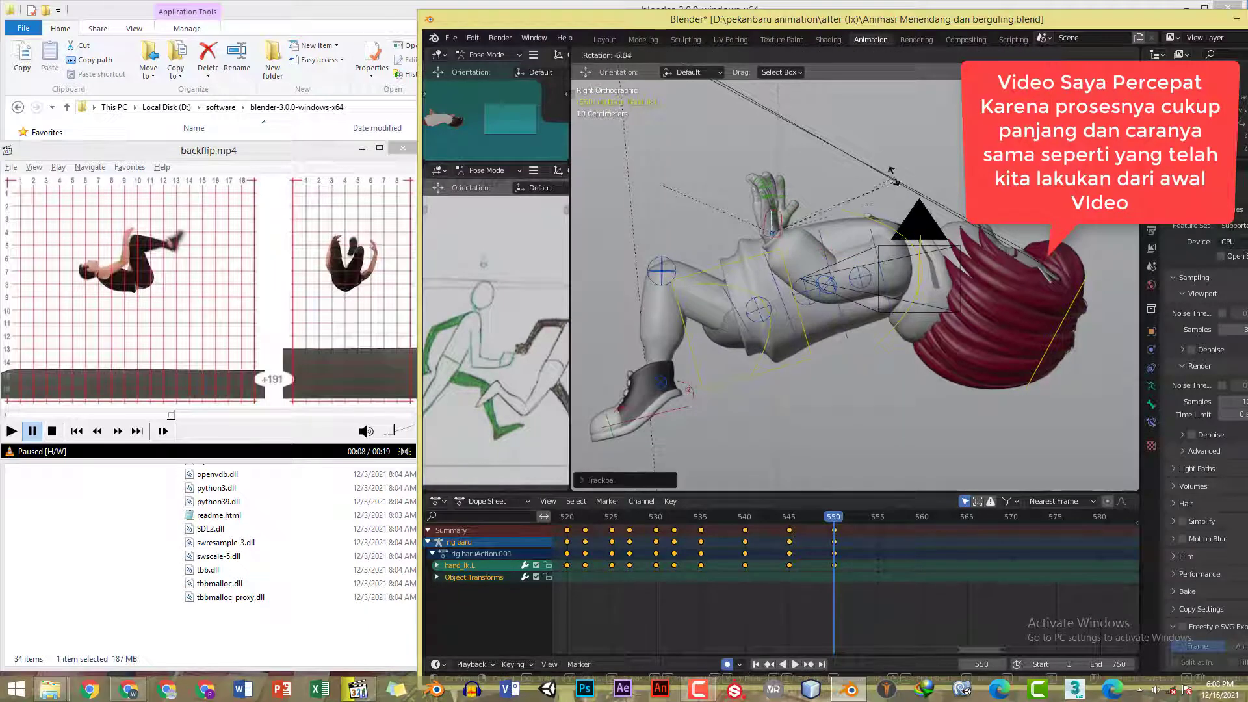
left_click(891, 176)
- Raise the left foot control toward the hips at frame 550 and paste its mirrored pose onto the right foot
middle_click_drag(683, 396, 684, 392, "shift")
left_click(686, 400)
key("g")
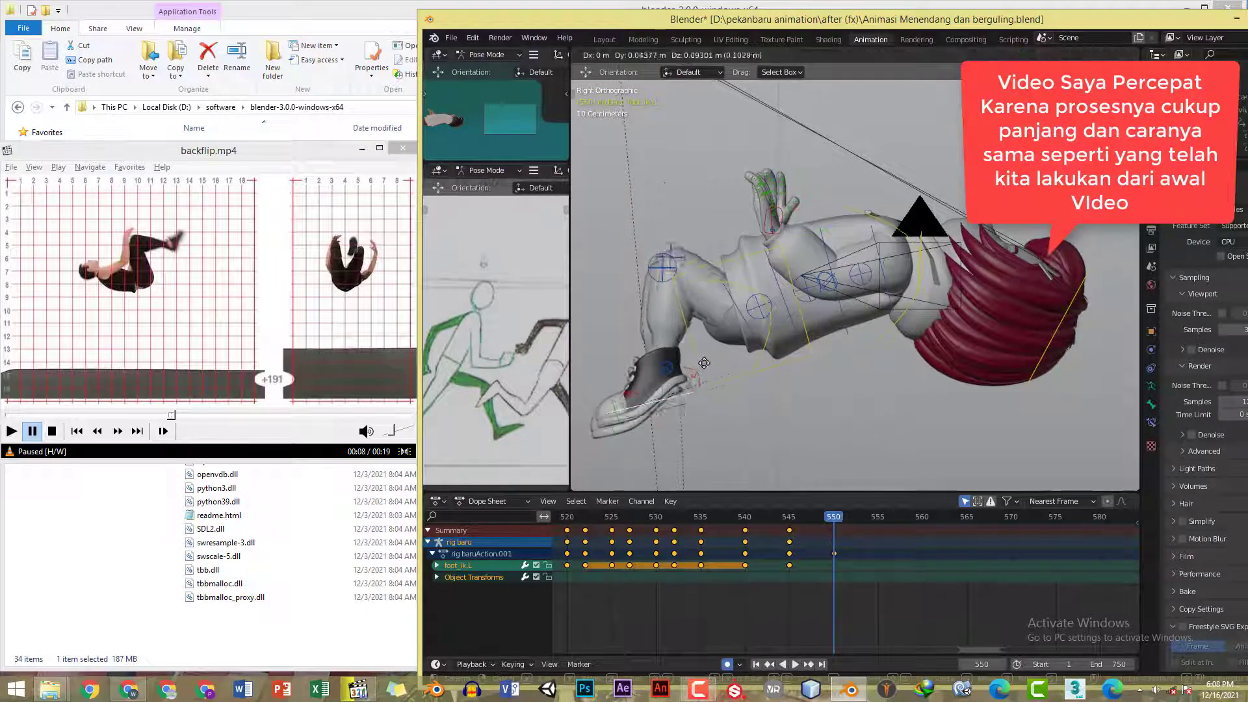
left_click(737, 305)
middle_click_drag(697, 342, 724, 296, "shift")
left_click(706, 303)
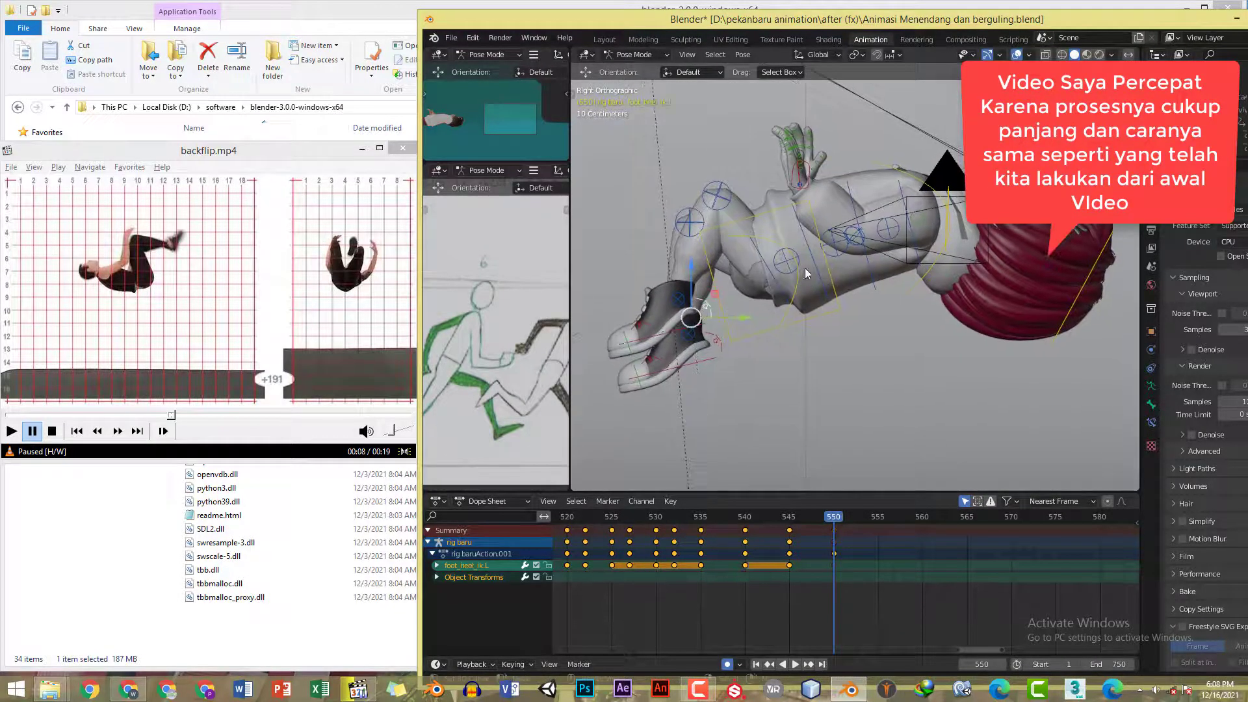
key("ctrl+shift+v")
scroll(801, 310, "down", 2)
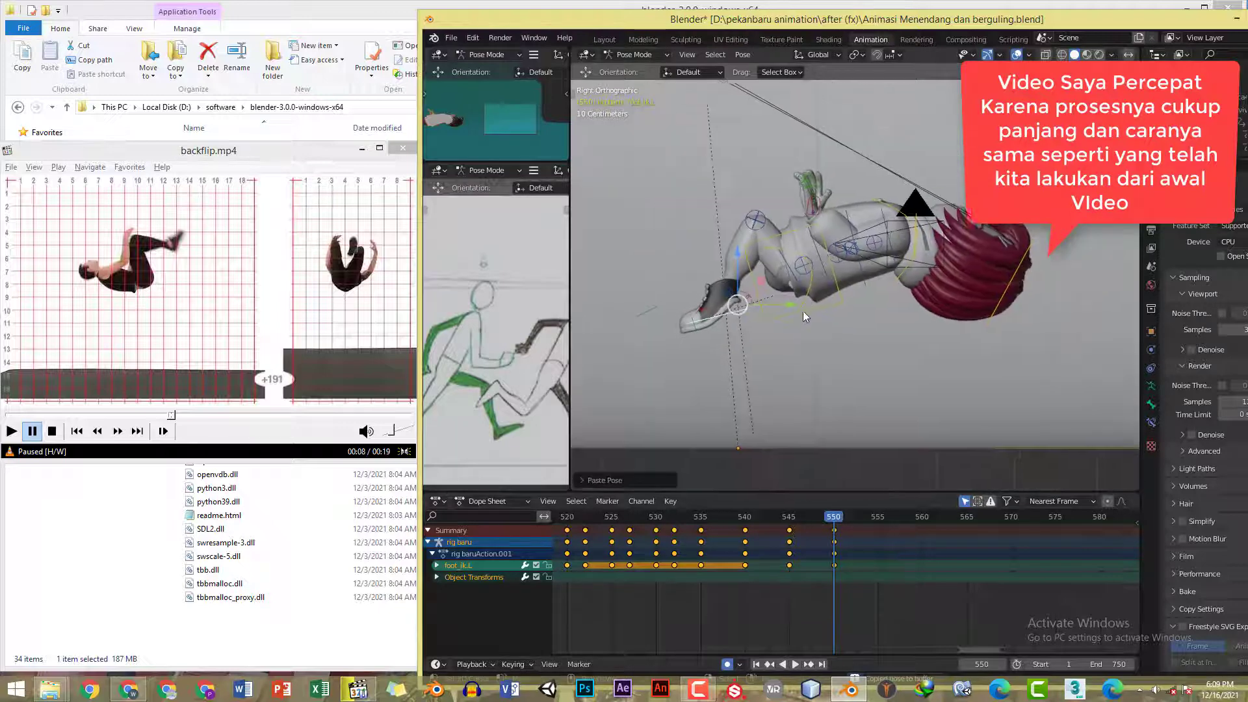
- Play back the flip from about frame 540 and return to frame 550 to check the new pose
left_click(752, 519)
key("space")
key("space")
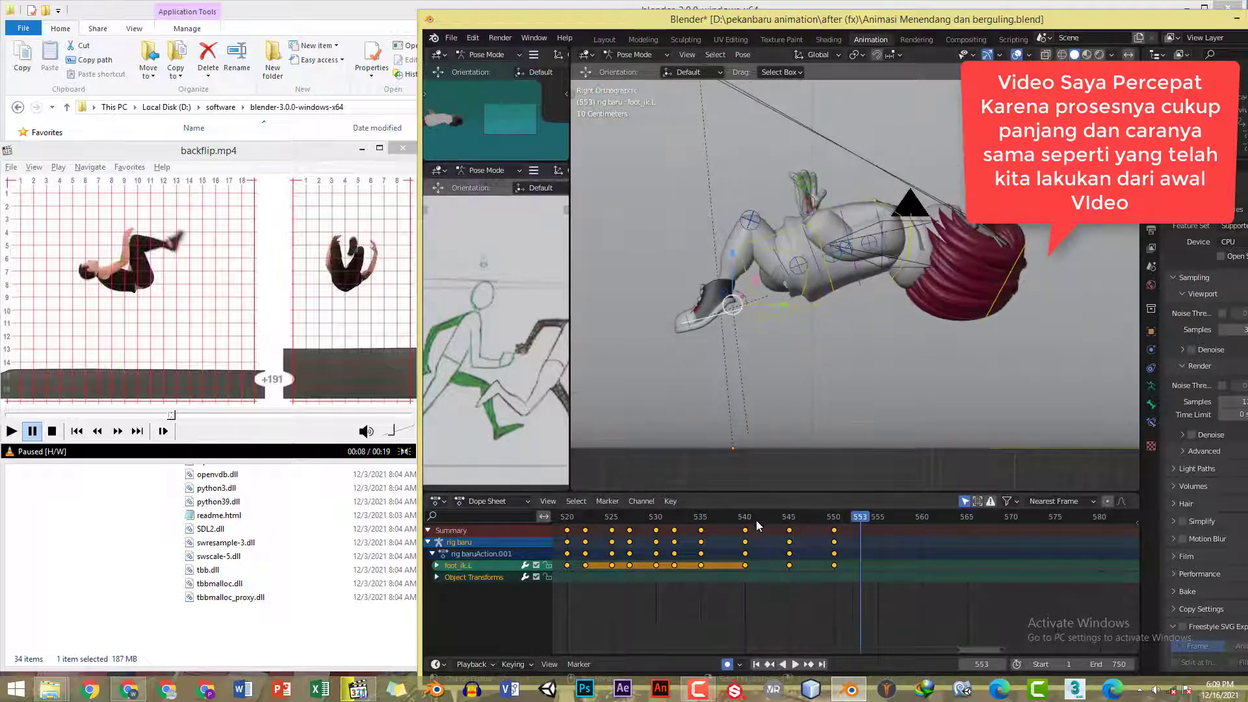
left_click(756, 519)
key("space")
key("space")
left_click_drag(821, 520, 834, 522)
- Save the file and keyframe all the rig controls at frame 550
mouse_move(925, 272)
middle_mouse_down("shift")
mouse_move(925, 298)
mouse_move(915, 286)
mouse_move(925, 277)
middle_mouse_up("shift")
scroll(925, 298, "down", 1)
key("ctrl+s")
key("a")
key("i")
- Replay the motion from frame 537 and rotate the torso control slightly at frame 550
left_click(717, 520)
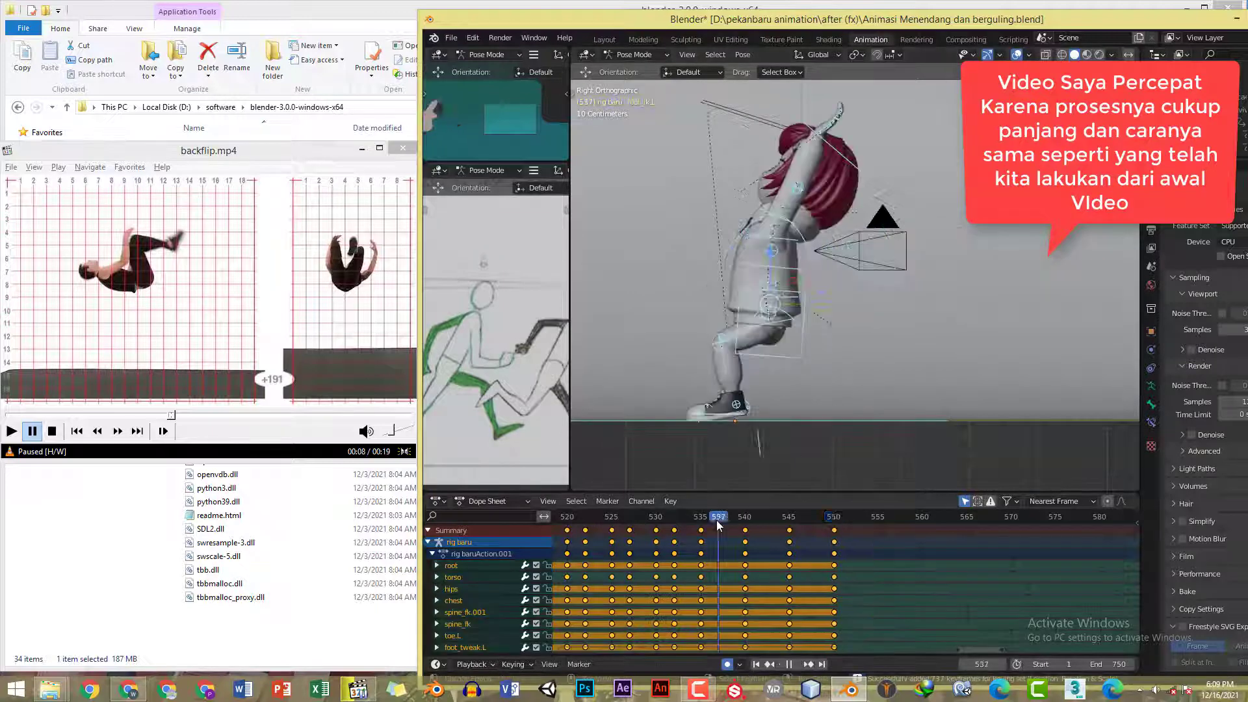
key("space")
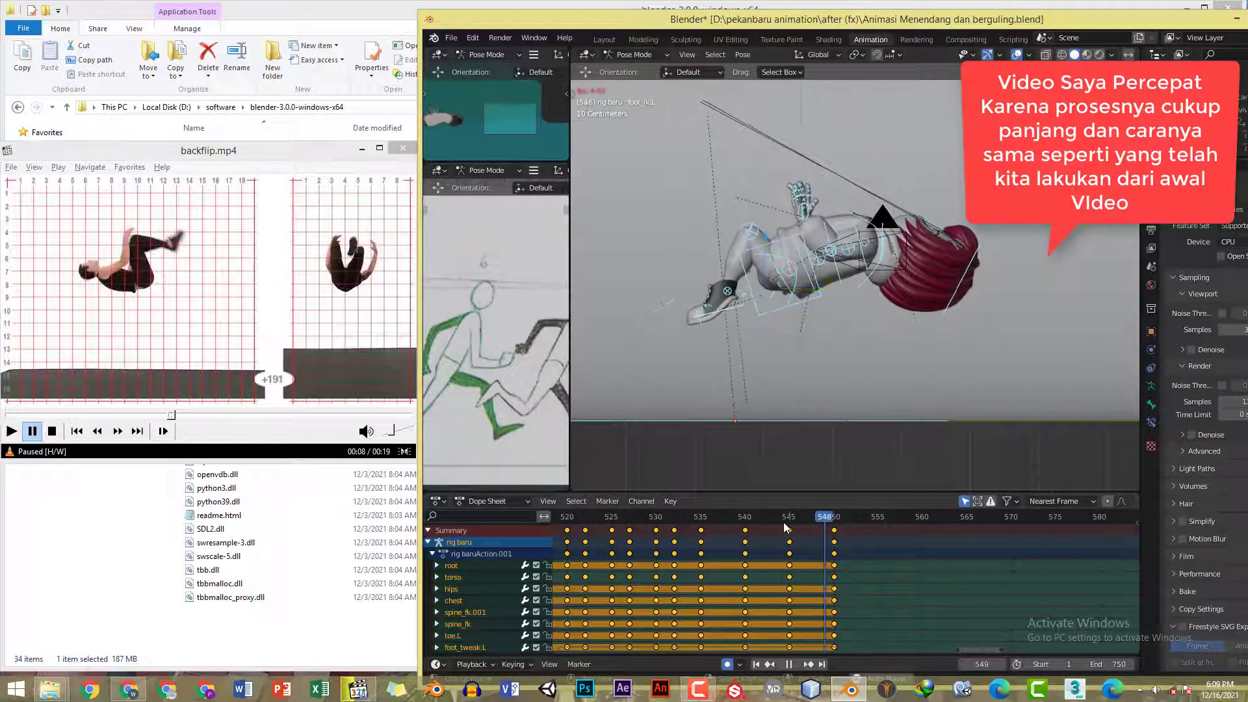
left_click(853, 309)
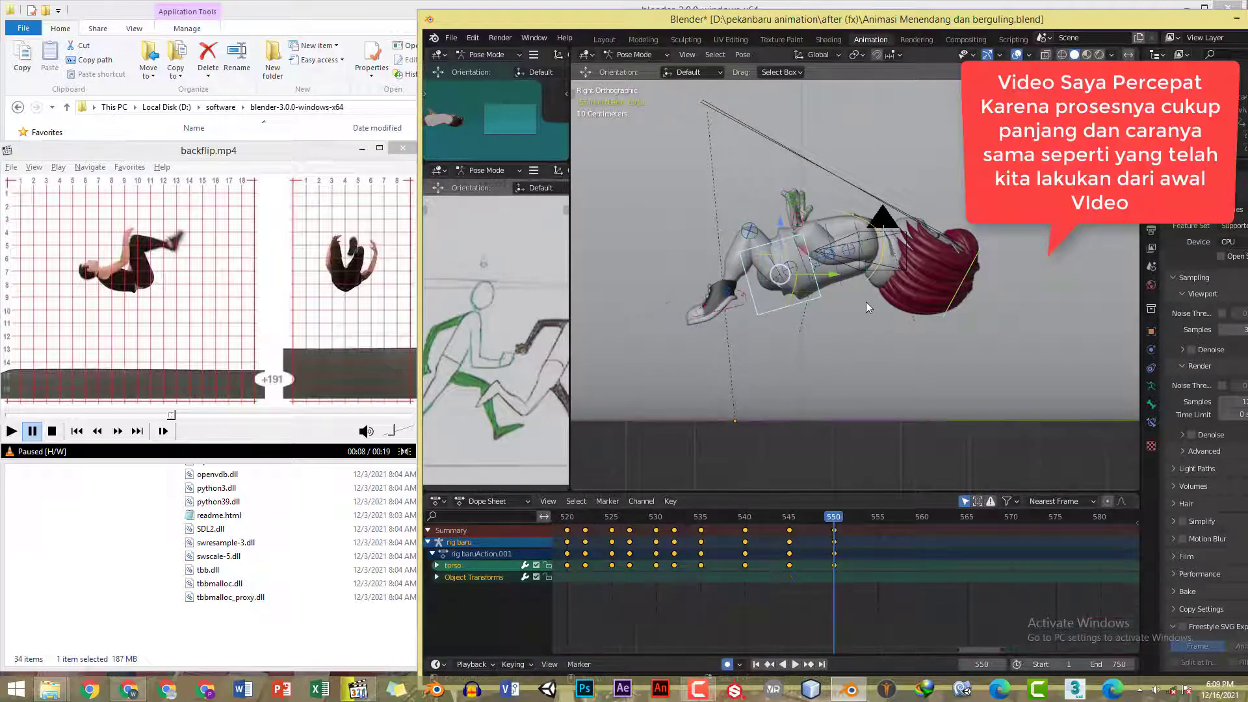
key("r")
left_click(871, 309)
scroll(839, 248, "up", 2)
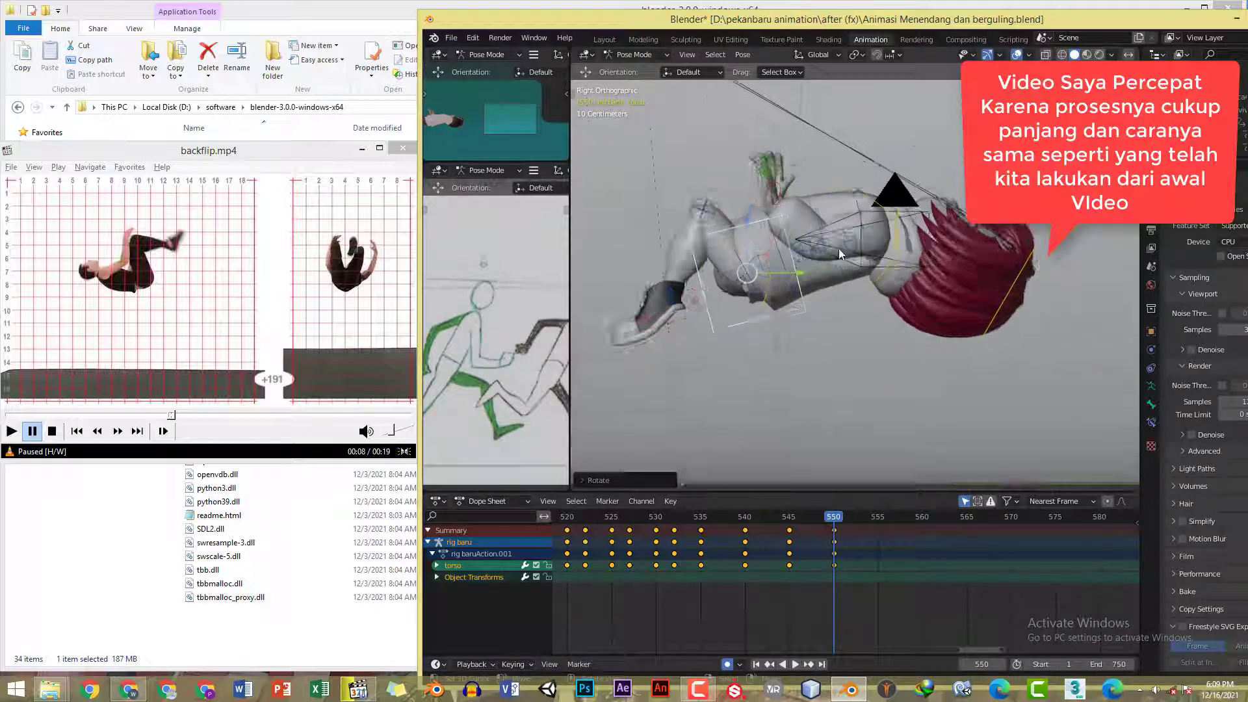
scroll(839, 248, "up", 2)
left_click(767, 181)
left_click(766, 177)
key("ctrl+c")
key("ctrl+shift+v")
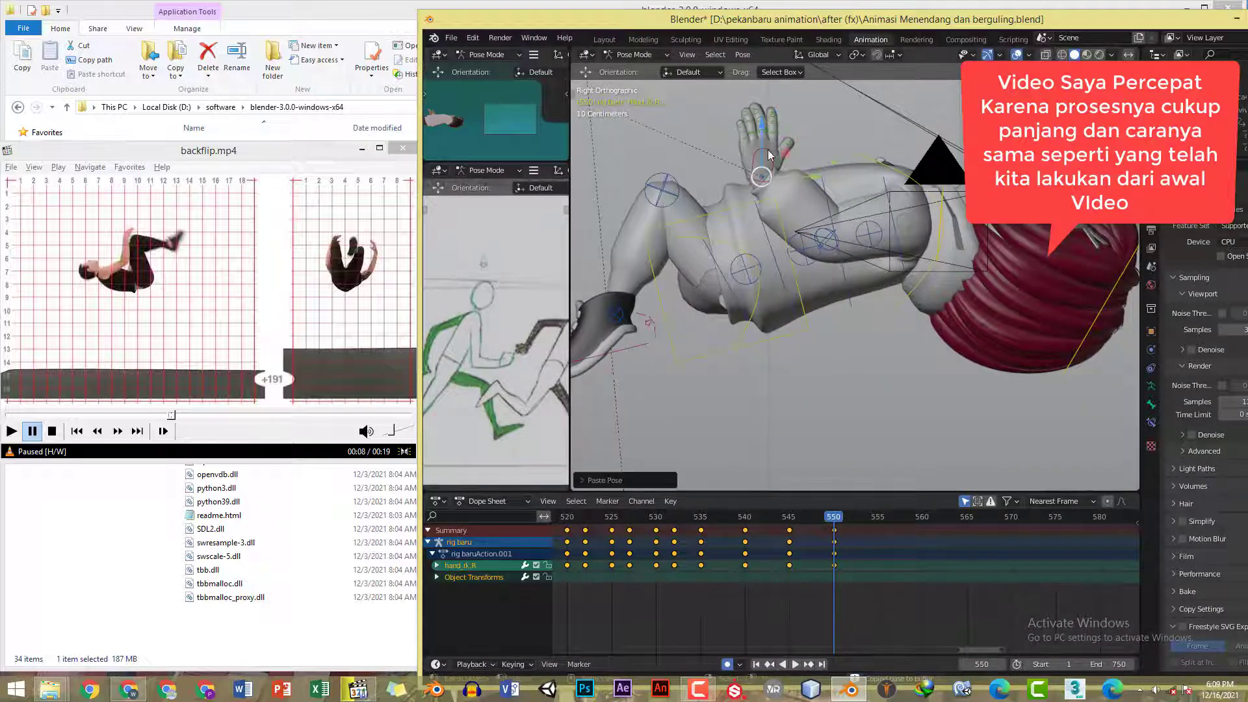
key("ctrl+z")
key("ctrl+z")
- Rotate the left hand control in the side view at frame 550 and paste its mirrored pose onto the right hand
middle_click_drag(756, 165, 762, 171)
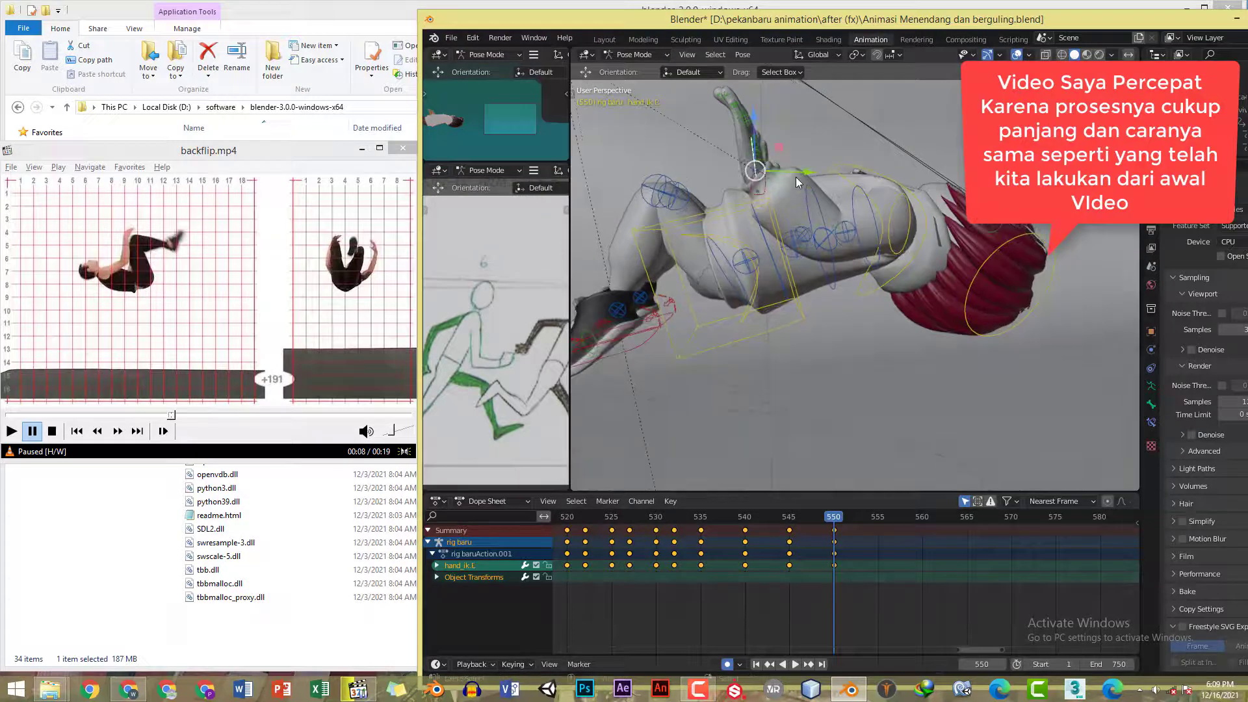
key("KP_3")
key("r")
left_click(848, 162)
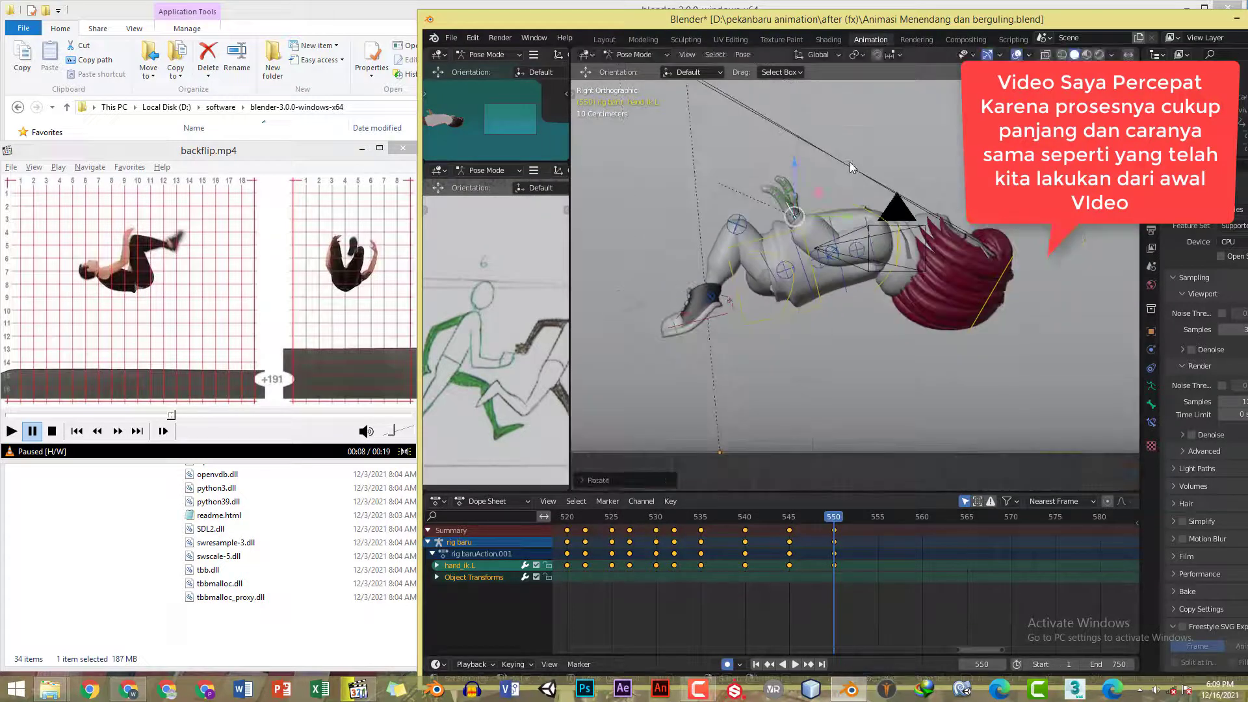
key("ctrl+c")
key("ctrl+shift+v")
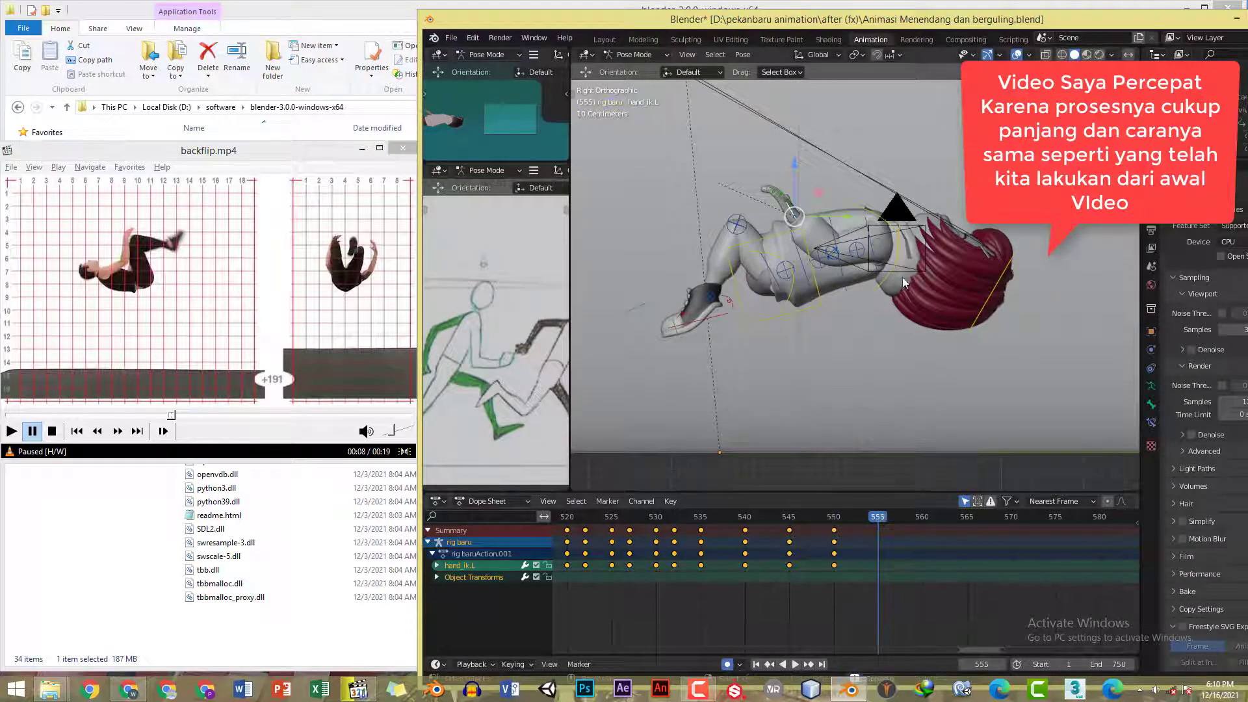
- Save the file and advance the backflip.mp4 reference to frame 205 for the next pose
key("ctrl+s")
left_click(232, 142)
key("space")
key("space")
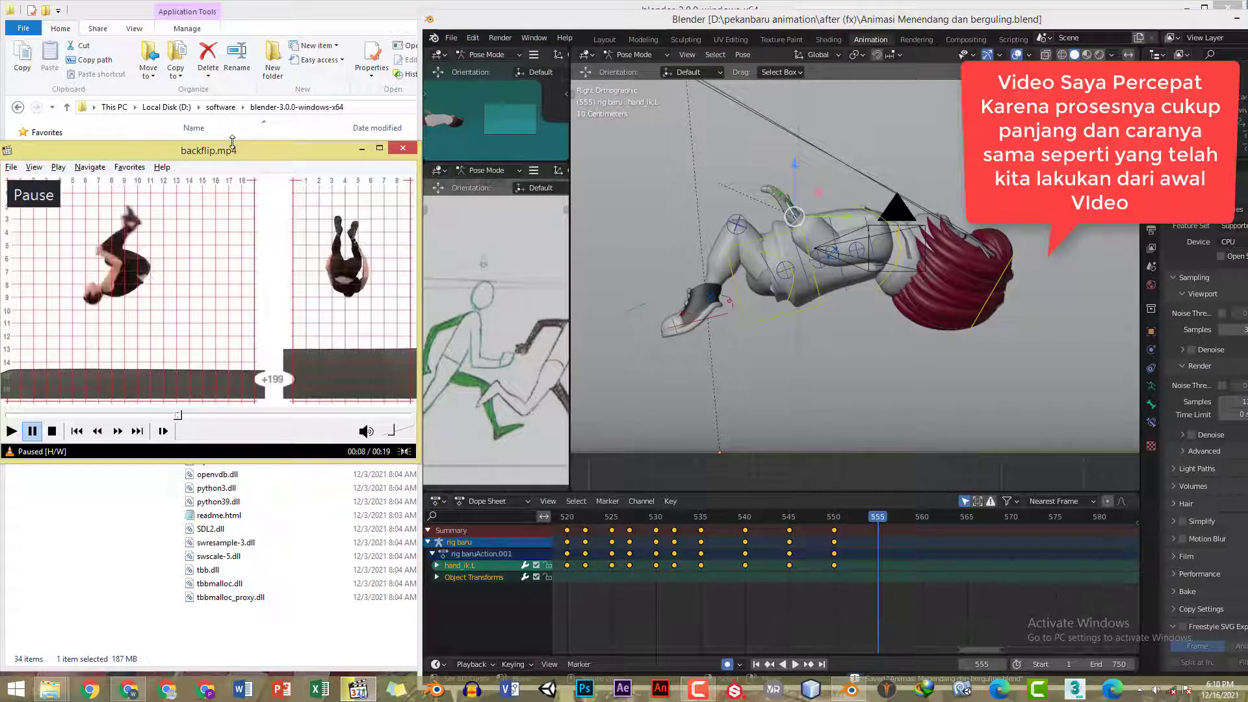
left_click(174, 416)
key("space")
key("space")
left_click(806, 20)
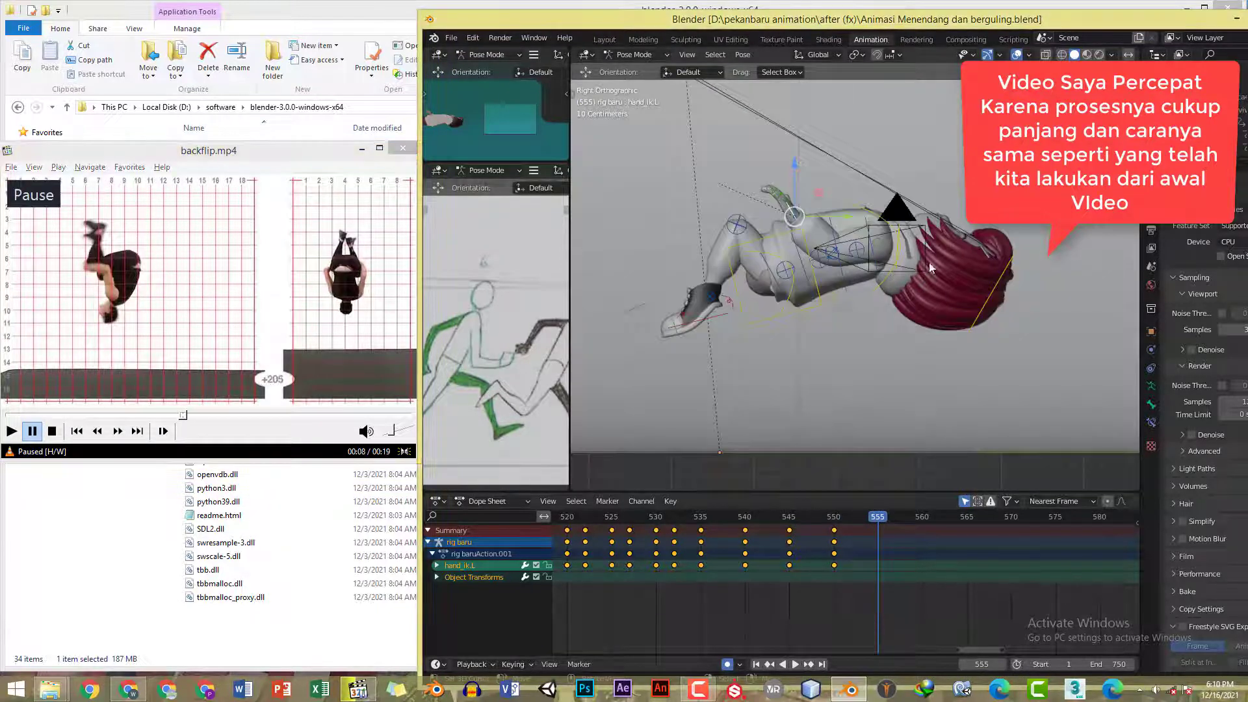
left_click(820, 303)
key("r")
key("Escape")
scroll(909, 284, "down", 2)
key("shift+z")
key("shift+z")
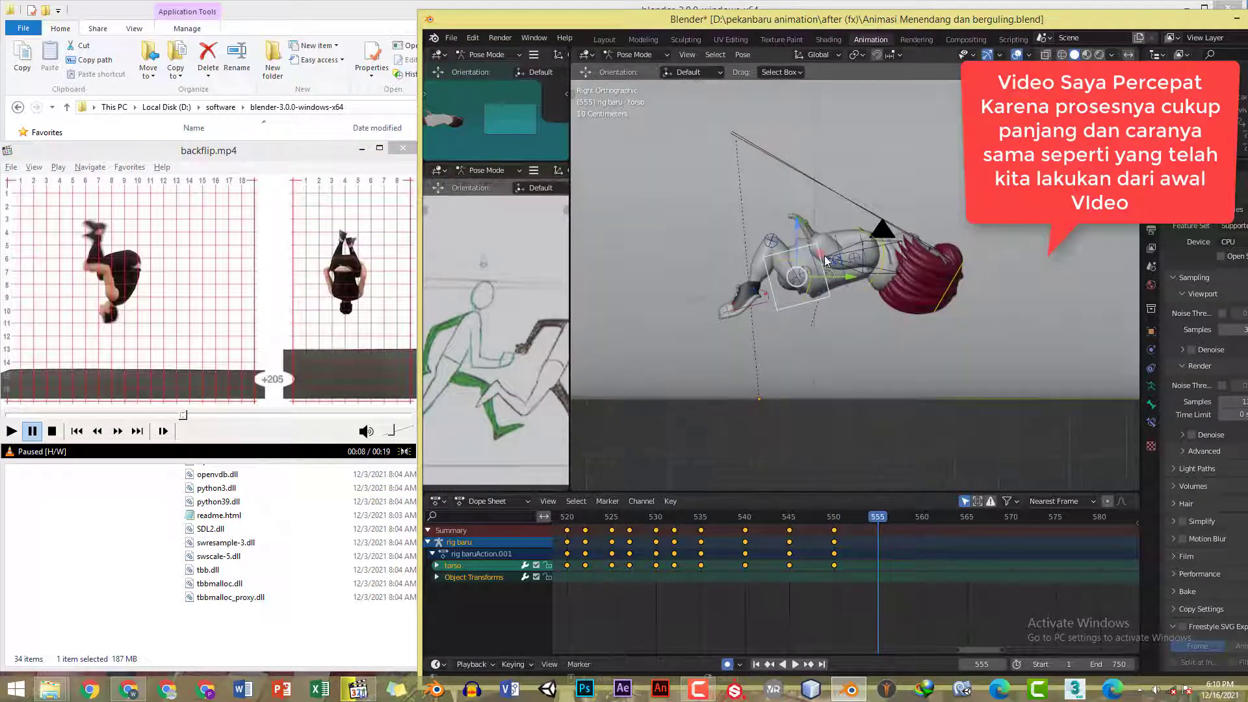
- Select every rig control except the root at frame 550, raise the body, finishing with a vertical move of about 0.045 m, and replay from frame 540
left_click(790, 518)
left_click(834, 518)
middle_click_drag(845, 306, 844, 315, "shift")
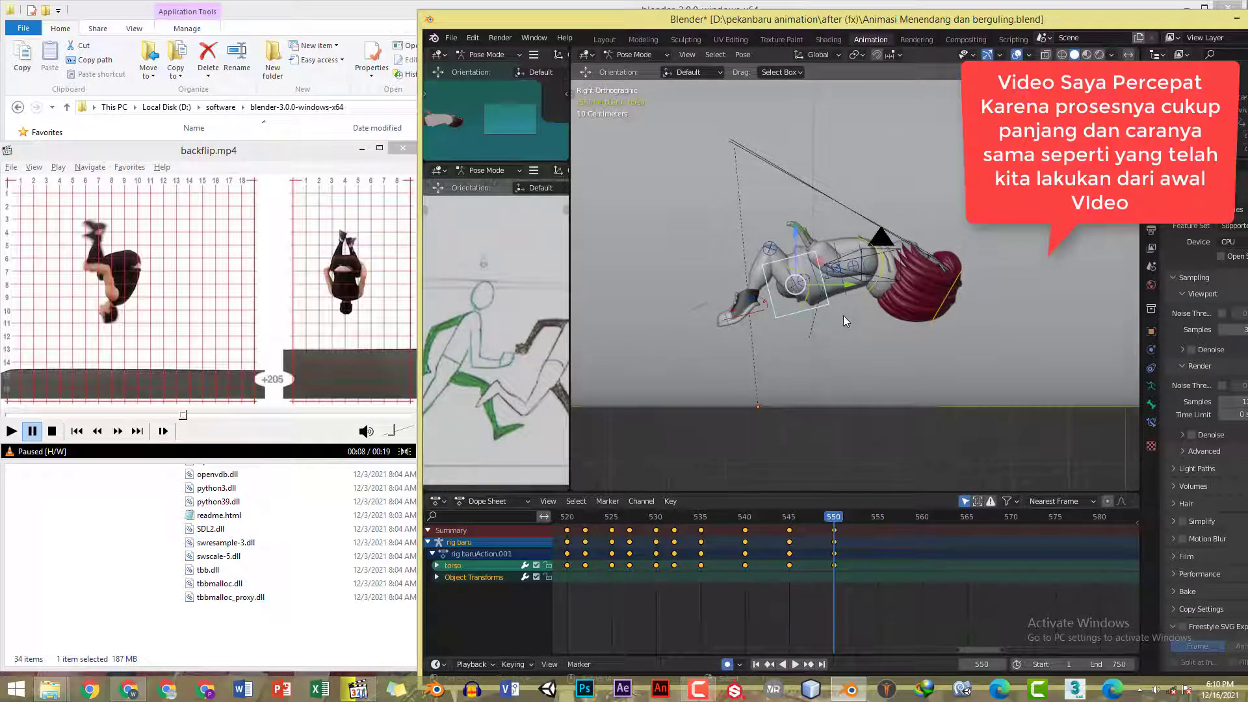
key("a")
middle_click_drag(846, 407, 836, 375)
left_click(791, 379, "shift")
key("KP_3")
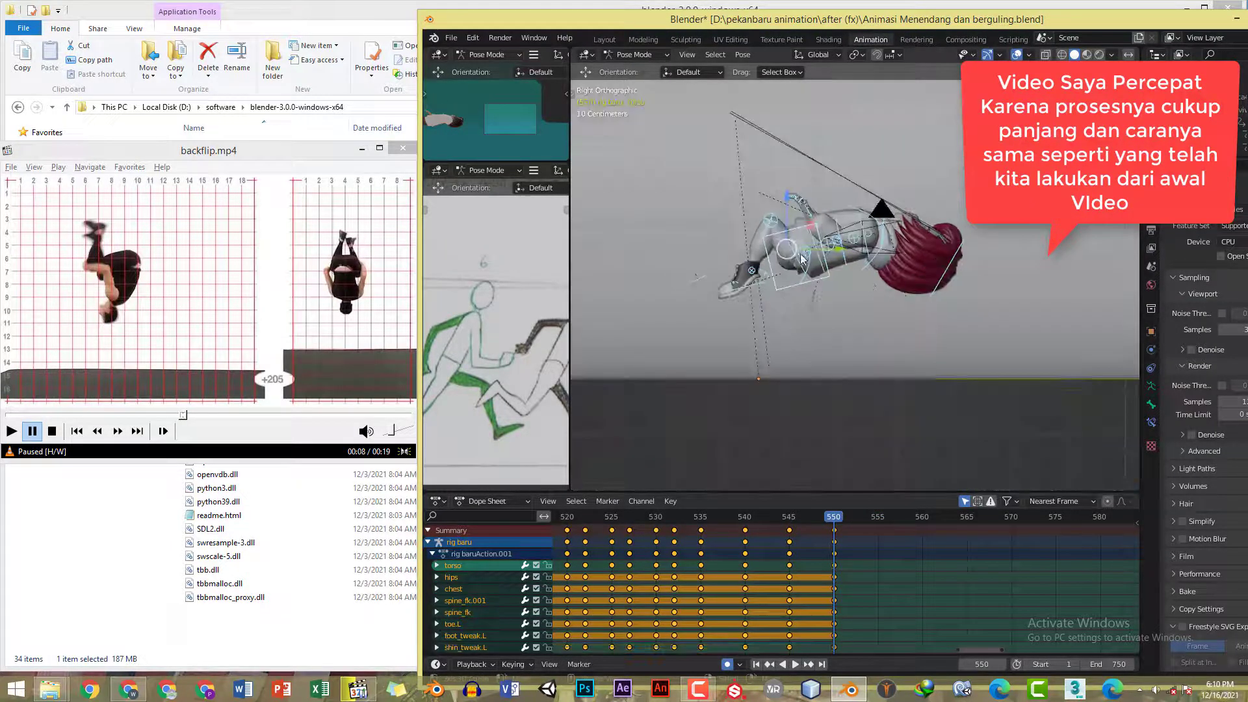
left_click_drag(790, 222, 789, 217)
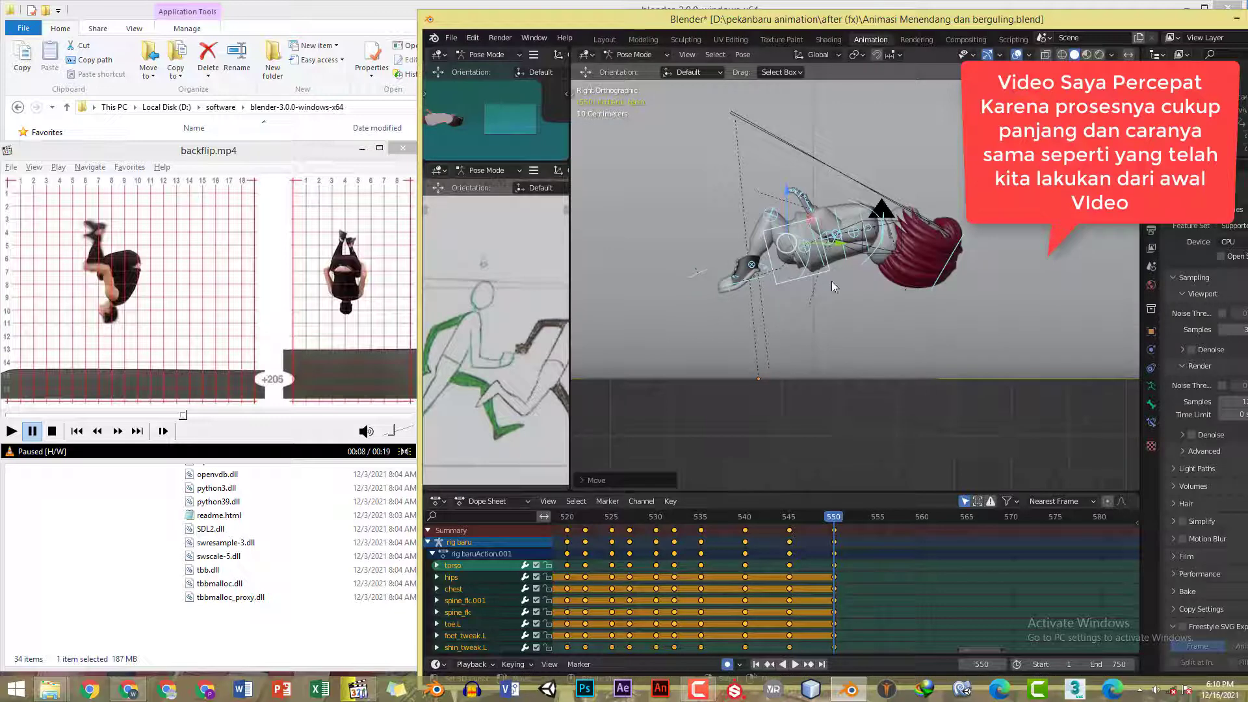
key("g")
key("z")
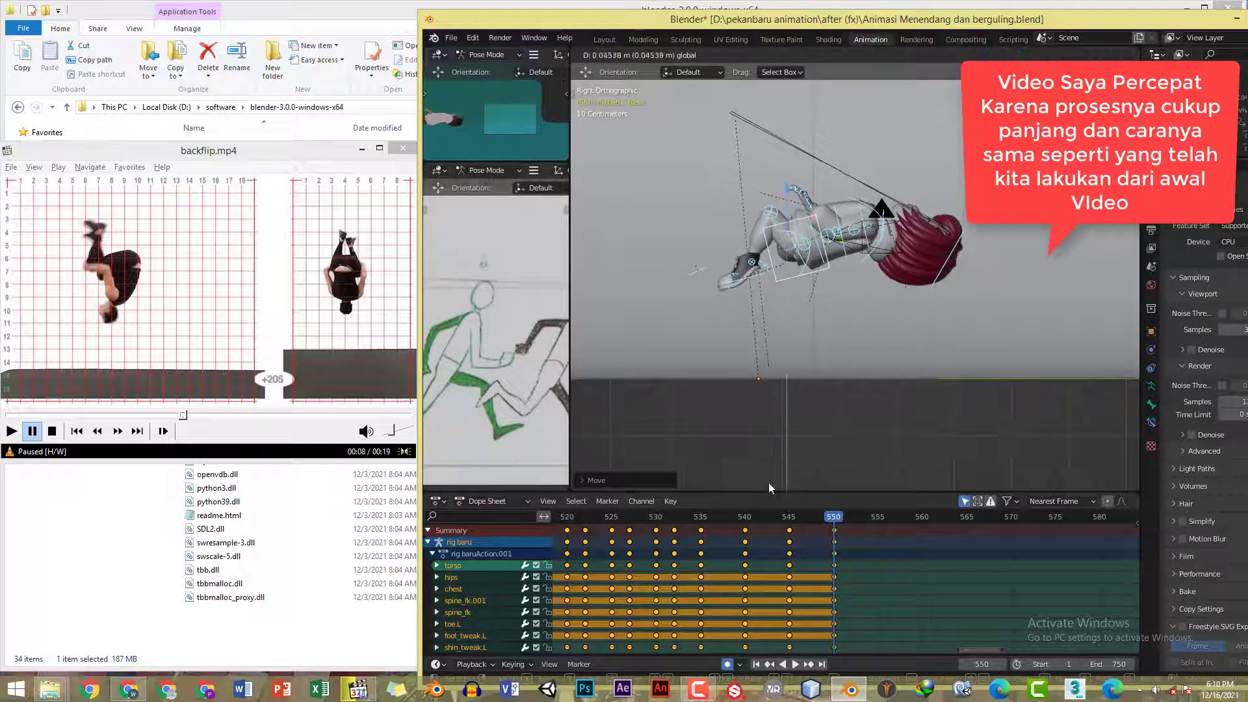
left_click(768, 482)
left_click(747, 520)
key("space")
key("space")
- At frame 555, rotate the selected body controls further into the flip so the head points downward, and raise the body slightly
left_click(879, 520)
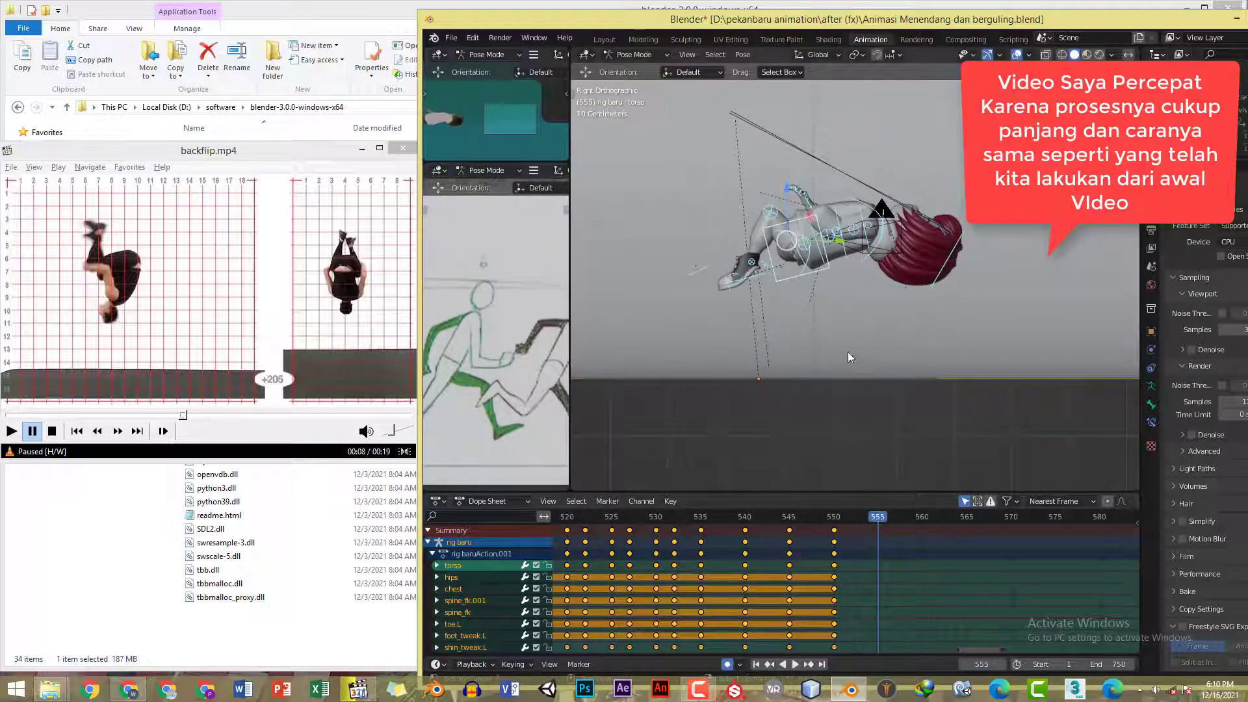
key("r")
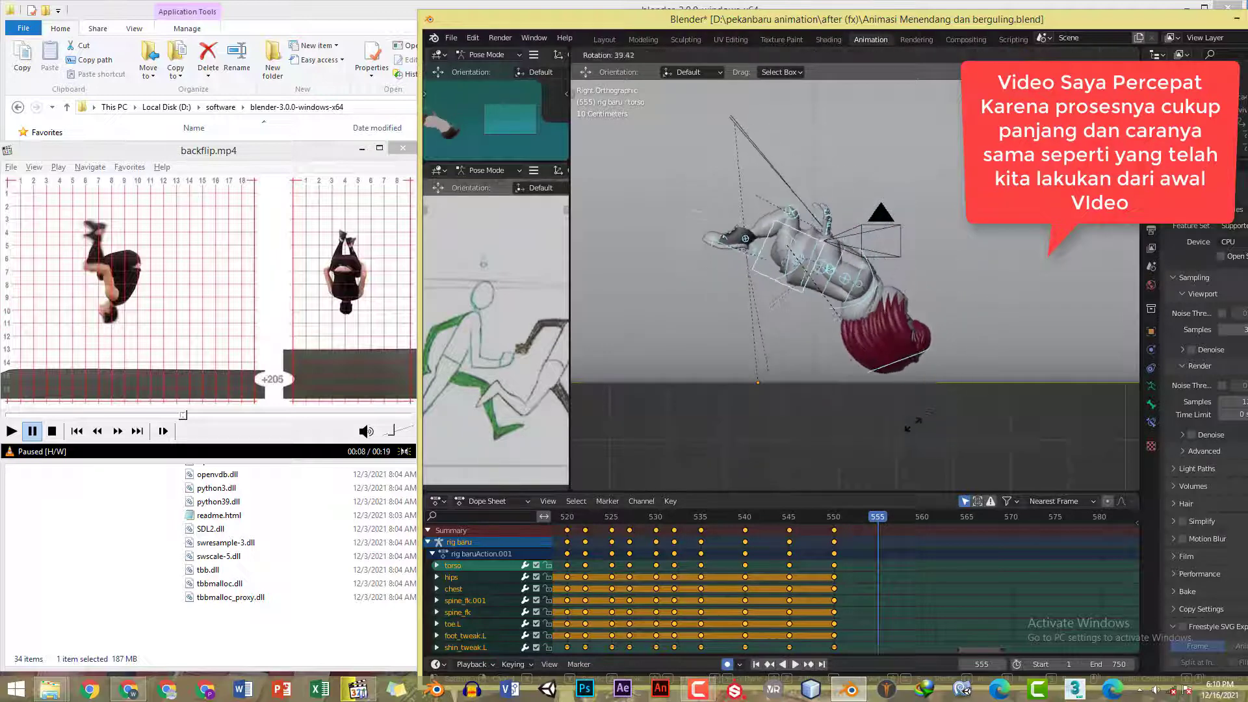
right_click(854, 498)
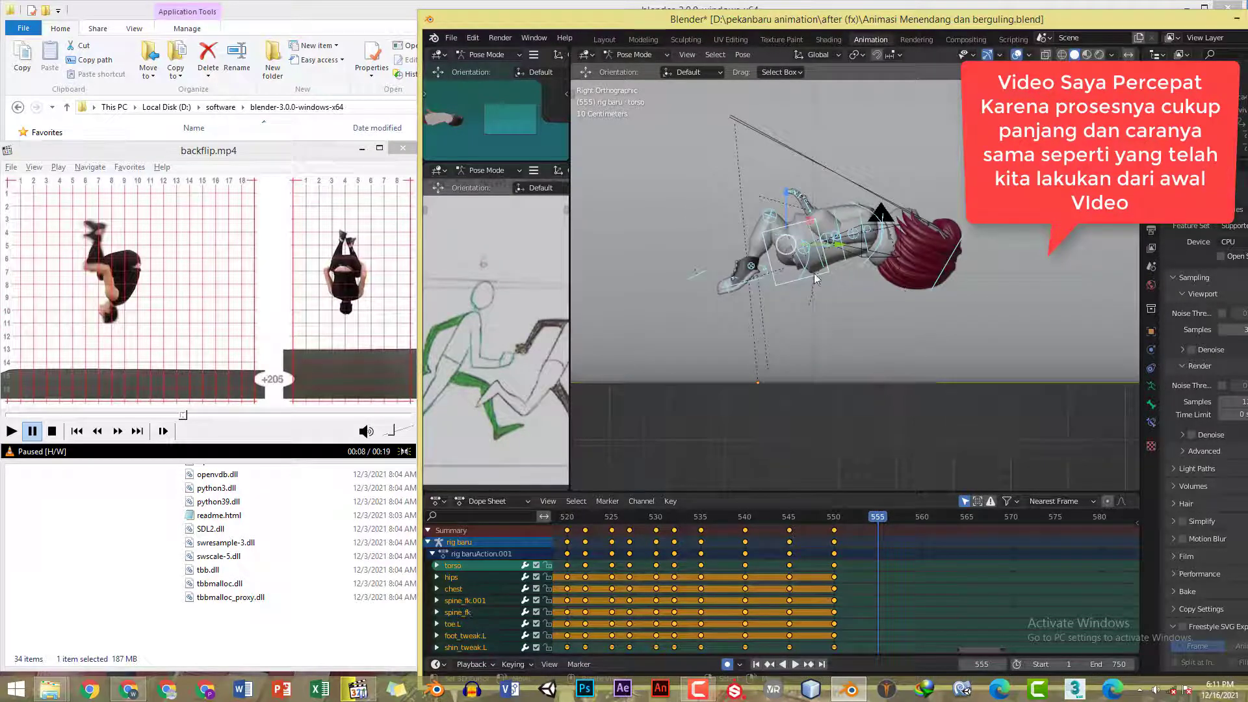
key("r")
left_click(856, 316)
key("g")
left_click(783, 191)
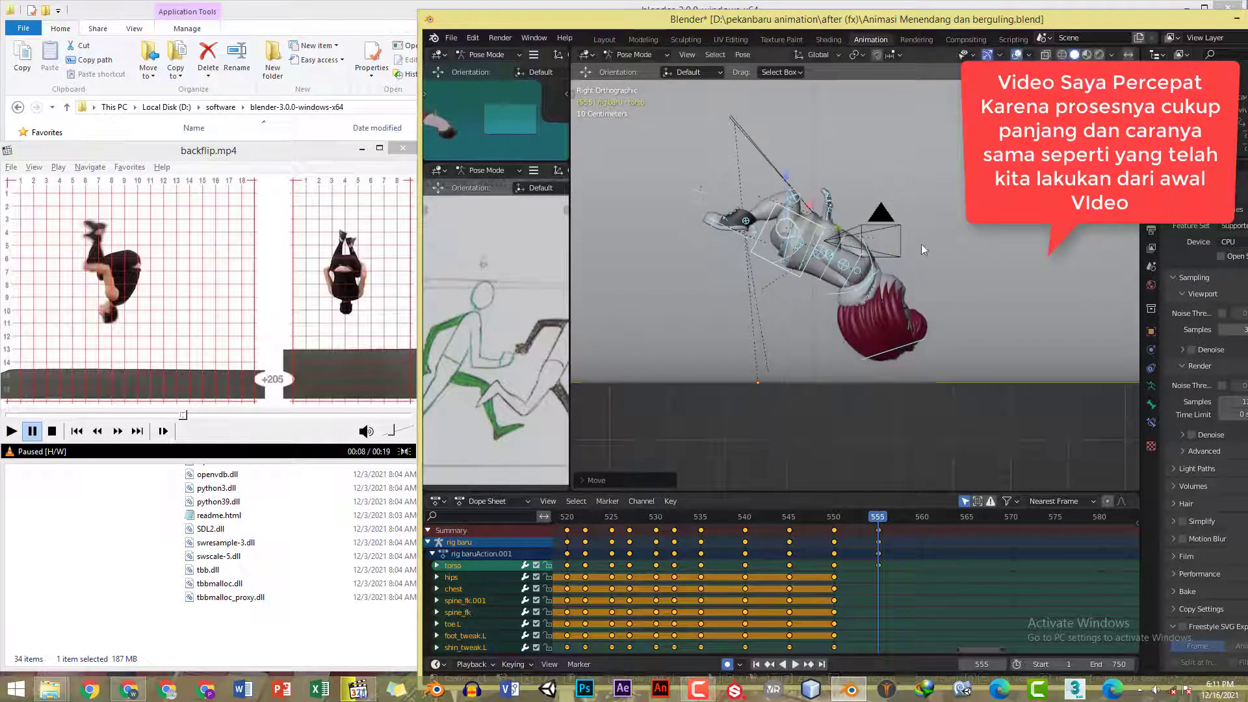
key("r")
left_click(911, 253)
- Play back and scrub between frames 545 and 555 to check the transition into the new pose
left_click(791, 520)
key("space")
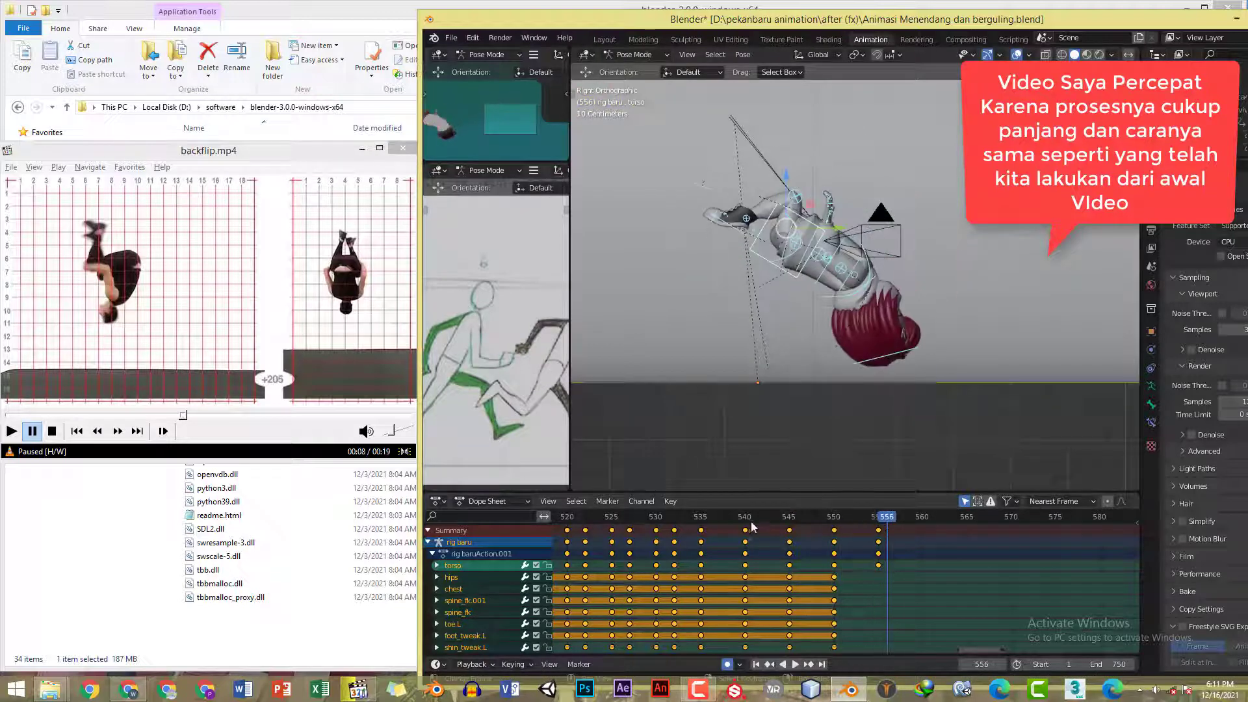
key("space")
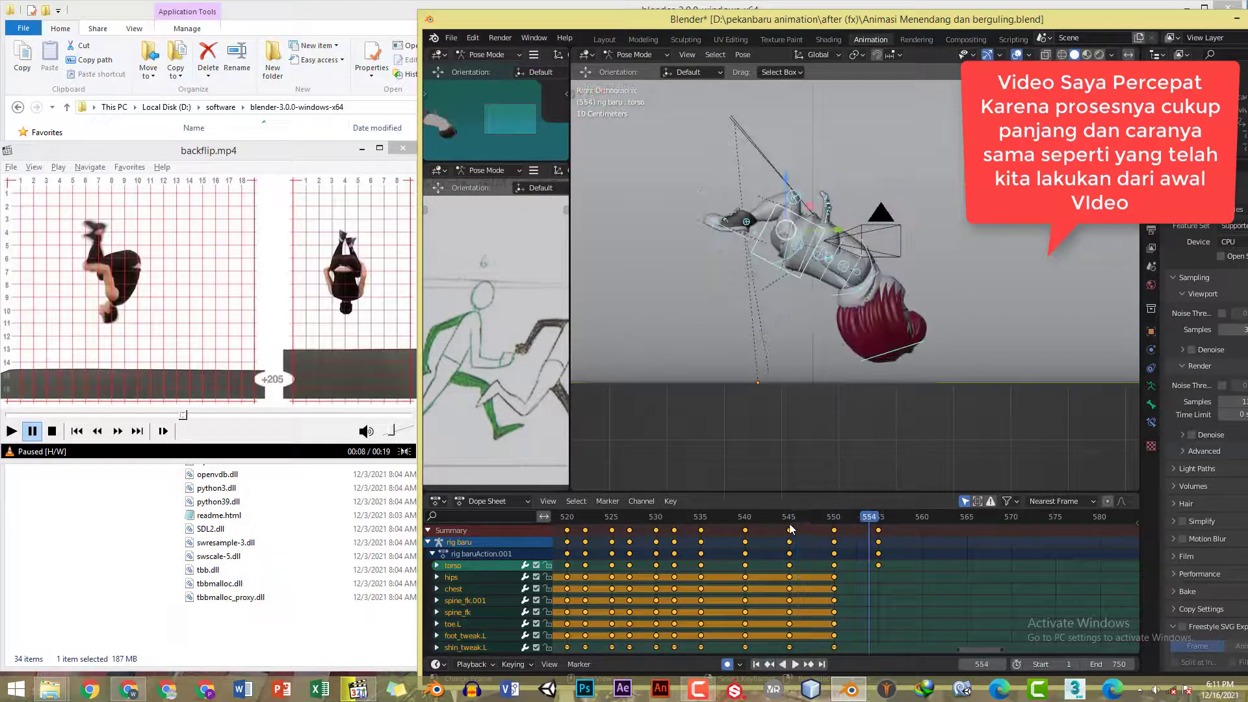
left_click(789, 522)
left_click(834, 521)
left_click(790, 522)
left_click(832, 523)
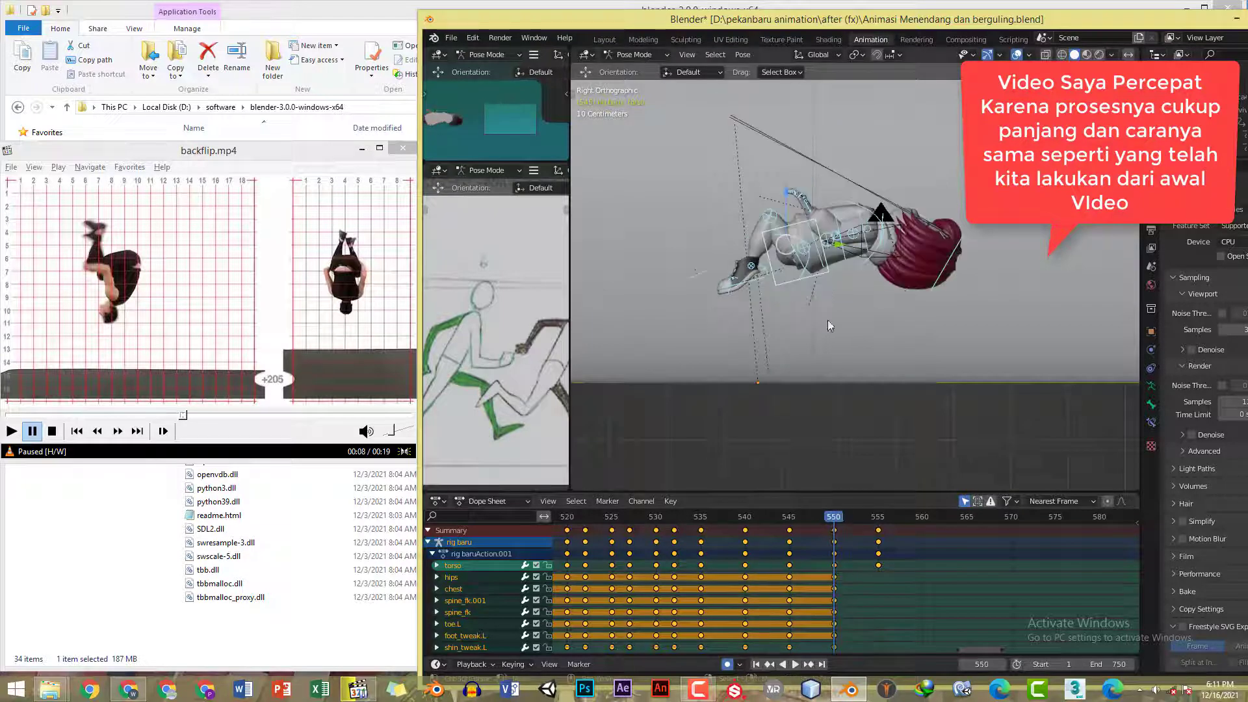
key("space")
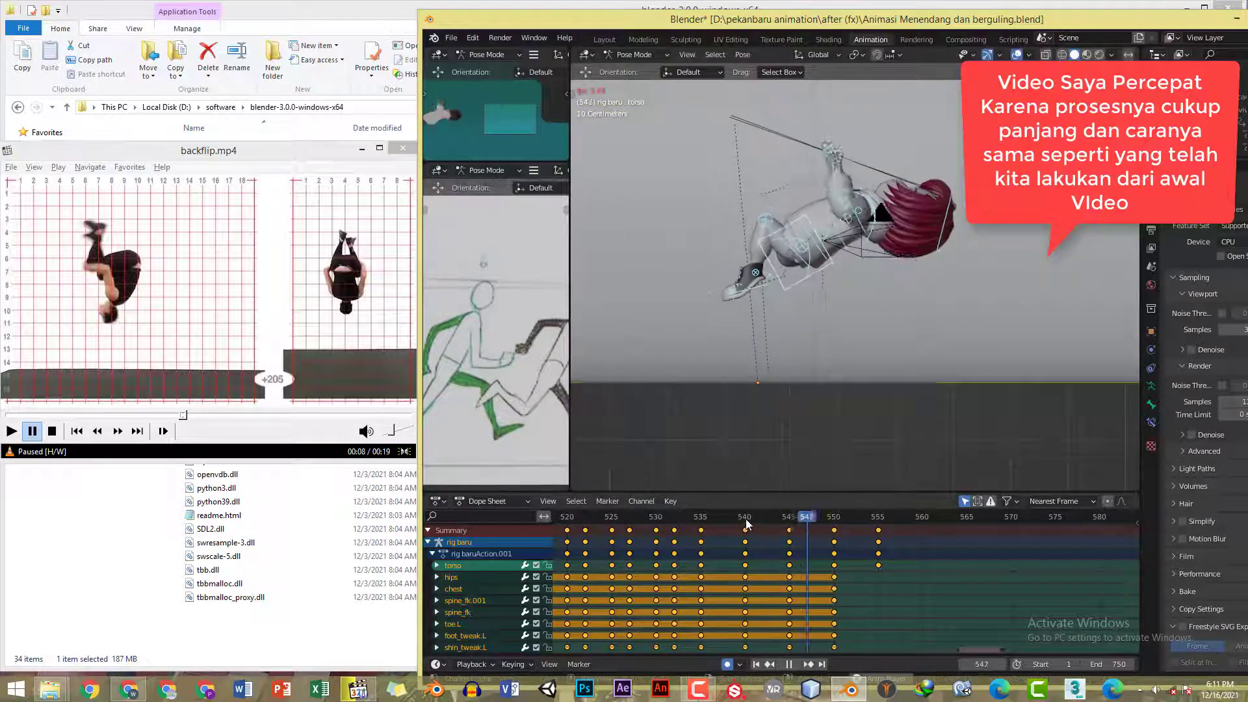
key("space")
- Raise the body slightly at frame 555 and rotate it further until it is almost upside down
left_click_drag(790, 183, 790, 179)
key("r")
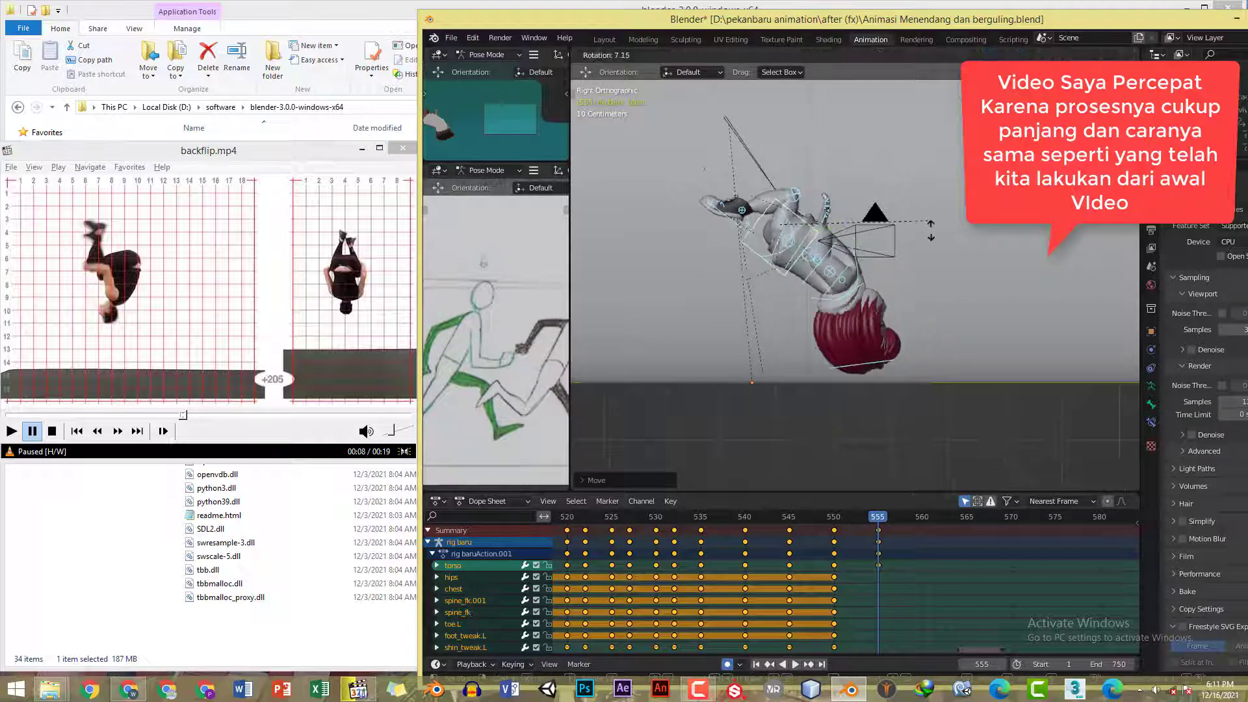
left_click(950, 240)
key("r")
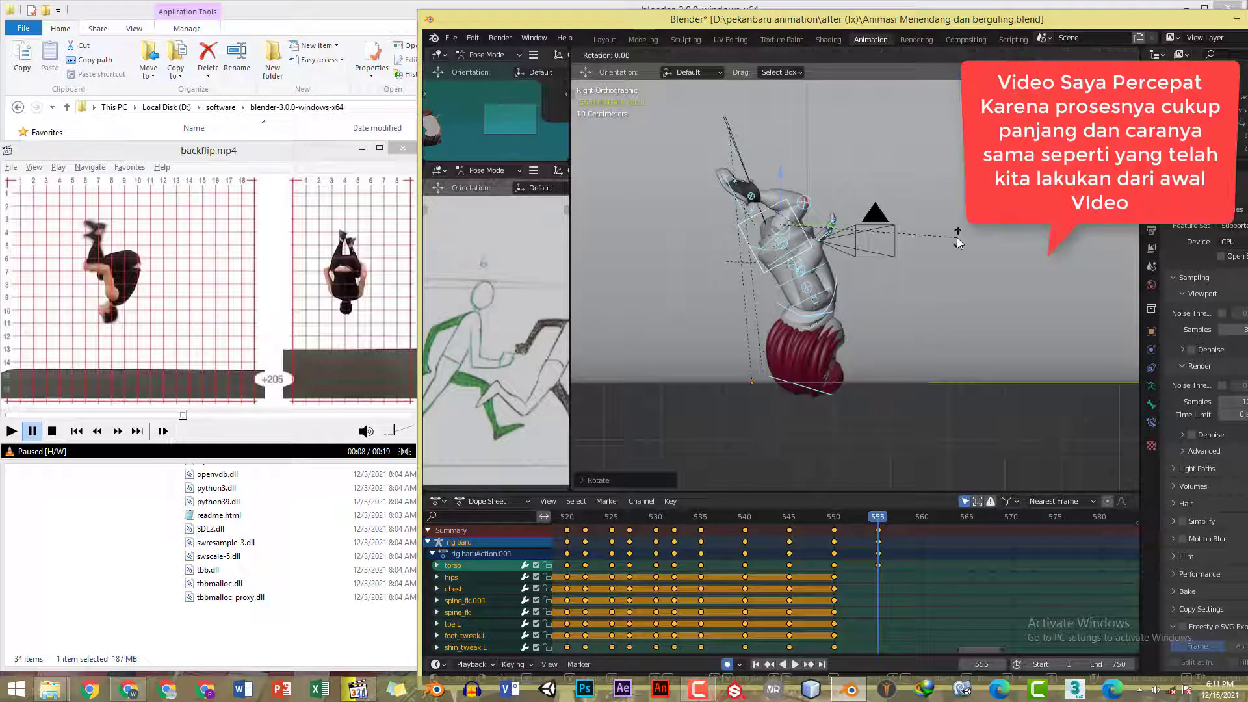
left_click(956, 244)
- Move the inverted body higher at frame 555 and compare it with the poses at frames 545 and 550
middle_click_drag(828, 466, 839, 438, "shift")
left_click_drag(749, 521, 788, 521)
middle_click_drag(907, 284, 907, 304, "shift")
left_click_drag(809, 186, 795, 150)
left_click(833, 521)
left_click(879, 523)
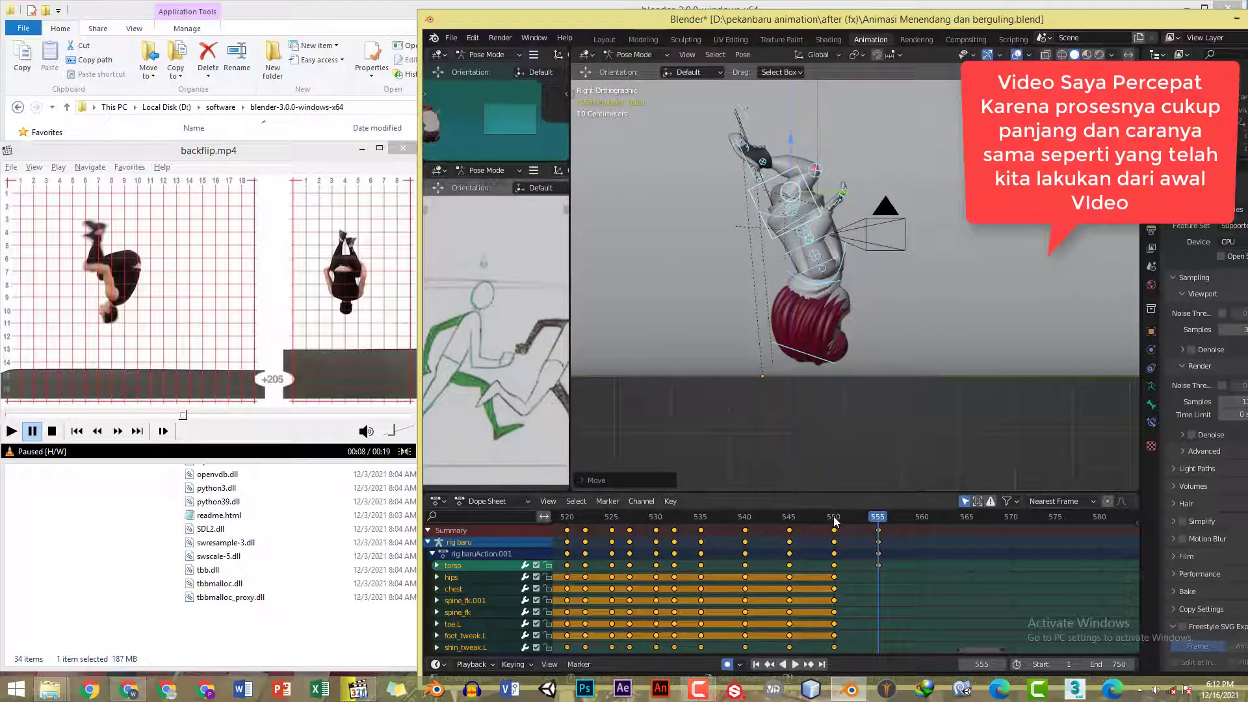
- Replay the flip from frame 540 and return to frame 555 to check the inverted pose
key("space")
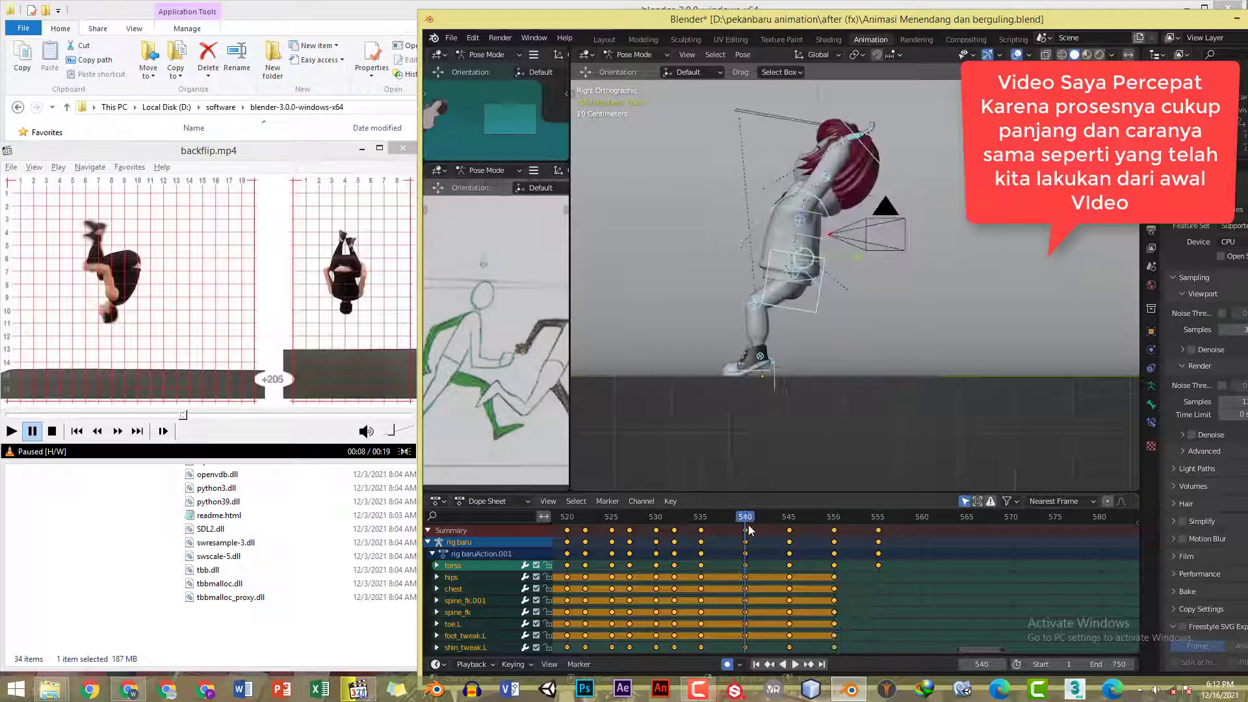
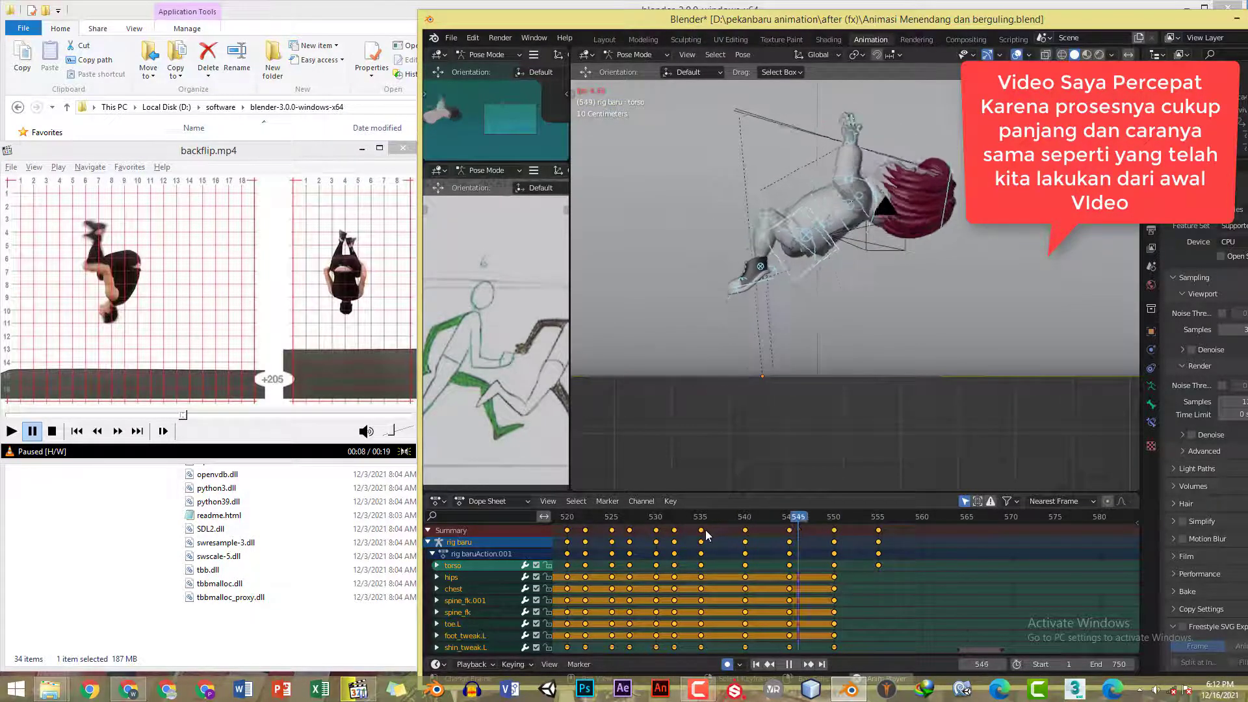
left_click(878, 522)
left_click(774, 236)
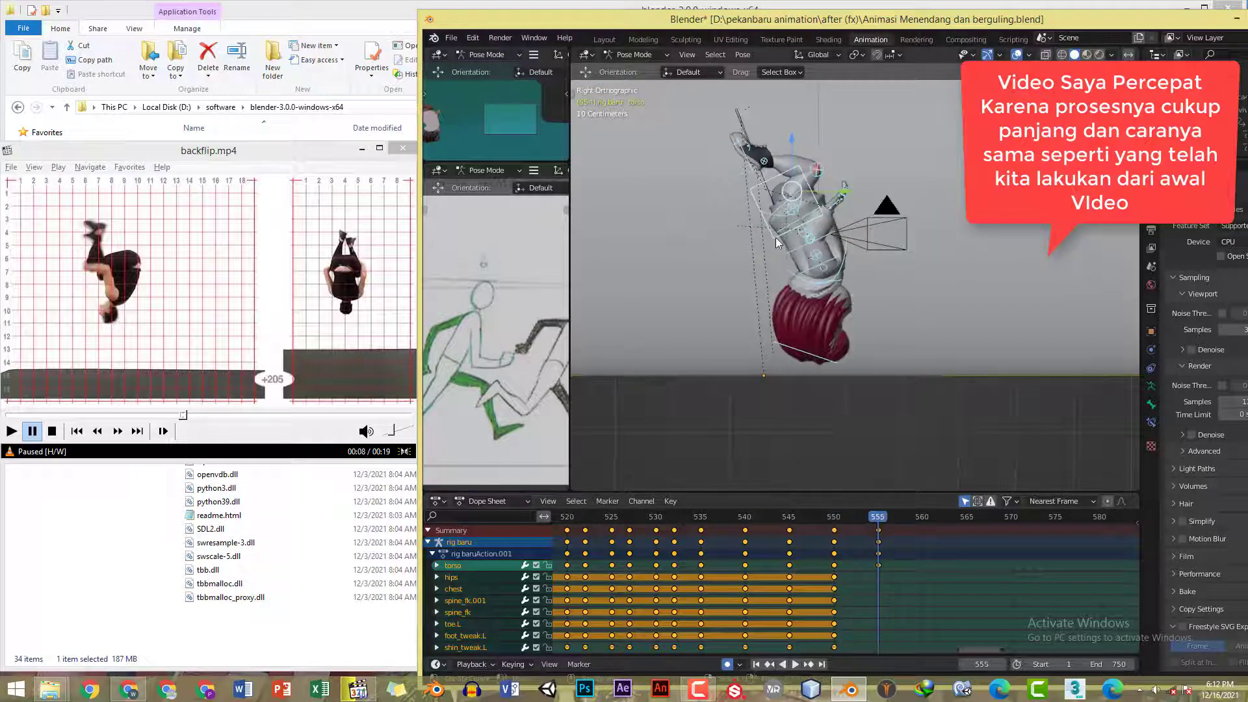
- Rotate the upper spine, chest and head at frame 555 to bend the upper body into the flip
left_click(799, 273)
key("r")
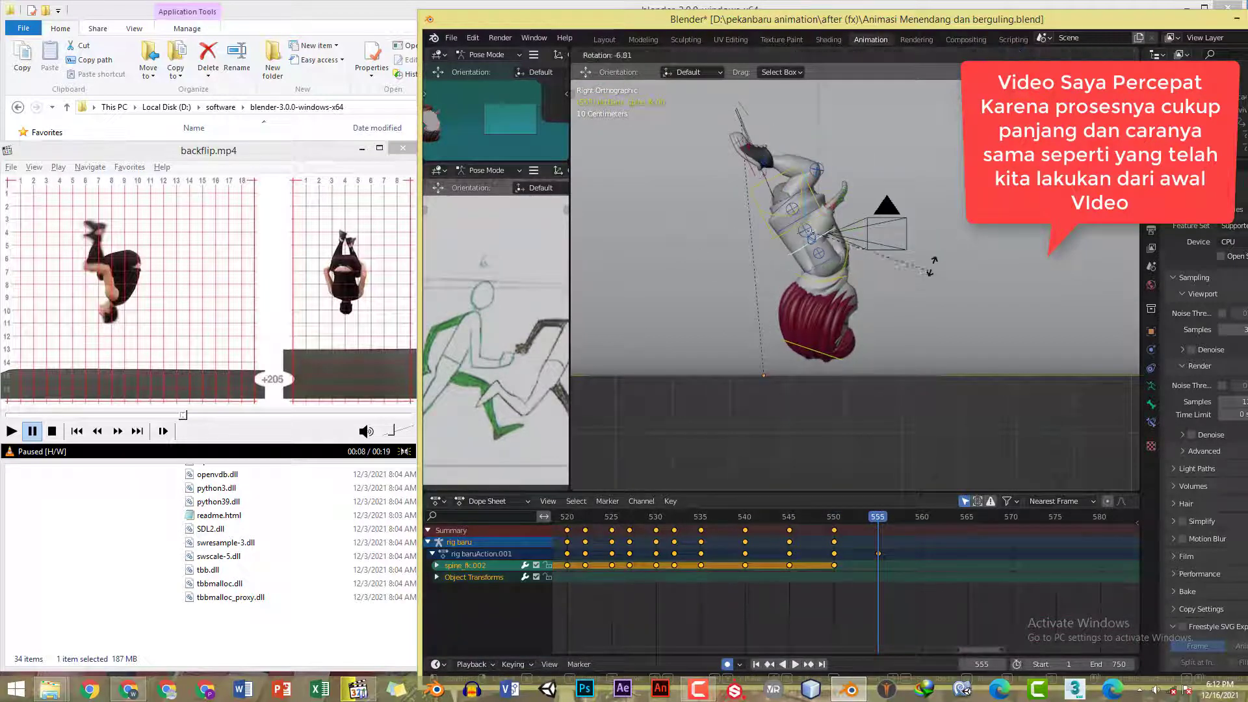
left_click(930, 229)
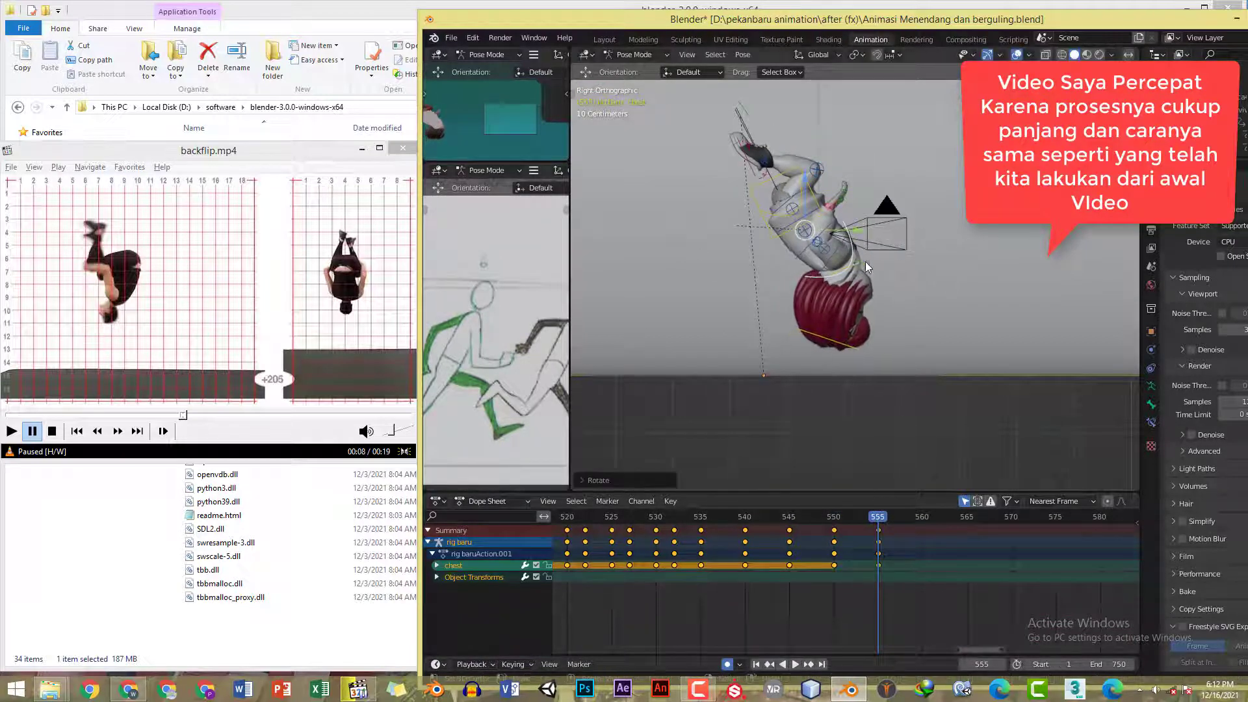
left_click(862, 265)
key("r")
left_click(930, 230)
left_click(855, 343)
key("r")
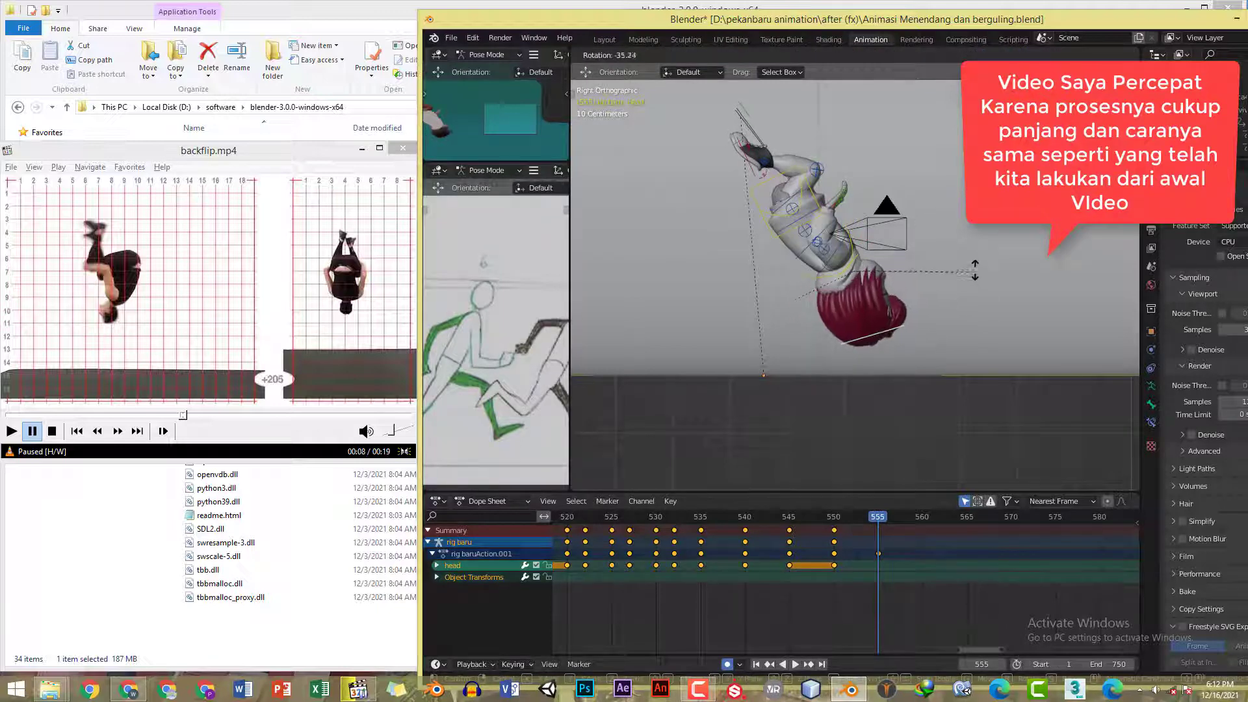
left_click(969, 269)
left_click(812, 195)
key("g")
left_click(915, 189)
key("r")
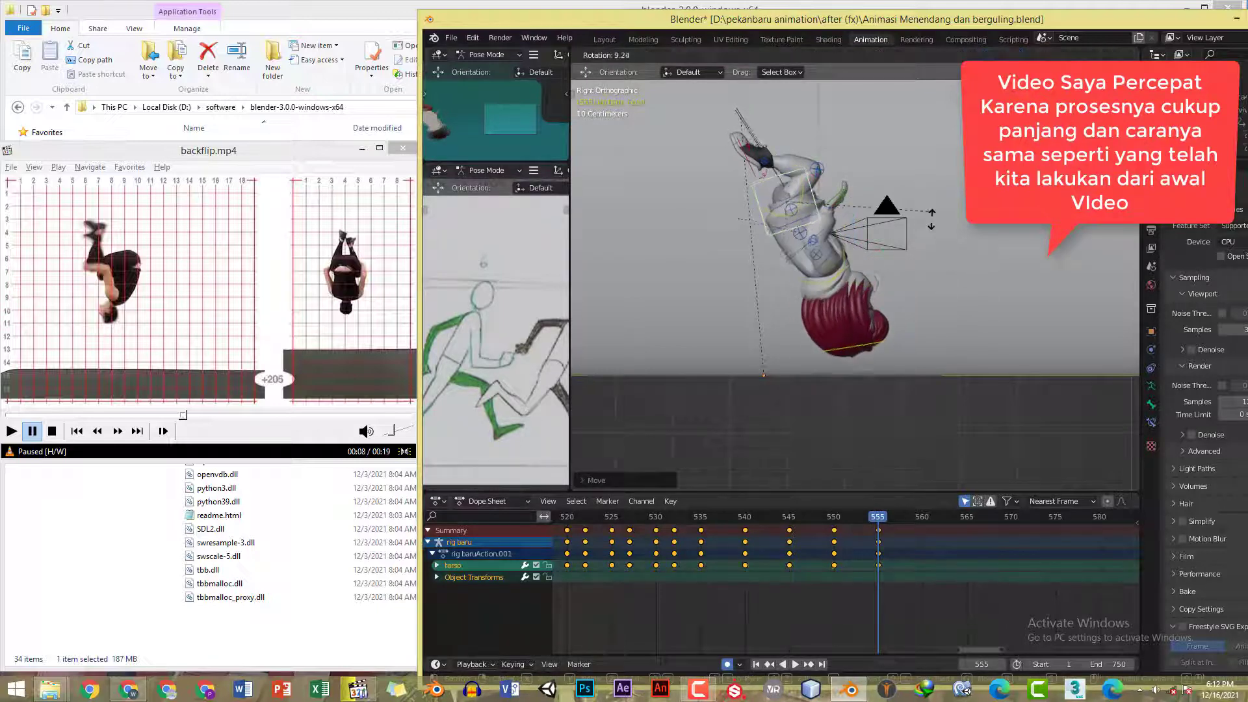
right_click(928, 216)
- Select the body controls and rotate the whole figure at frame 555 until it hangs more vertically upside down
key("a")
key("r")
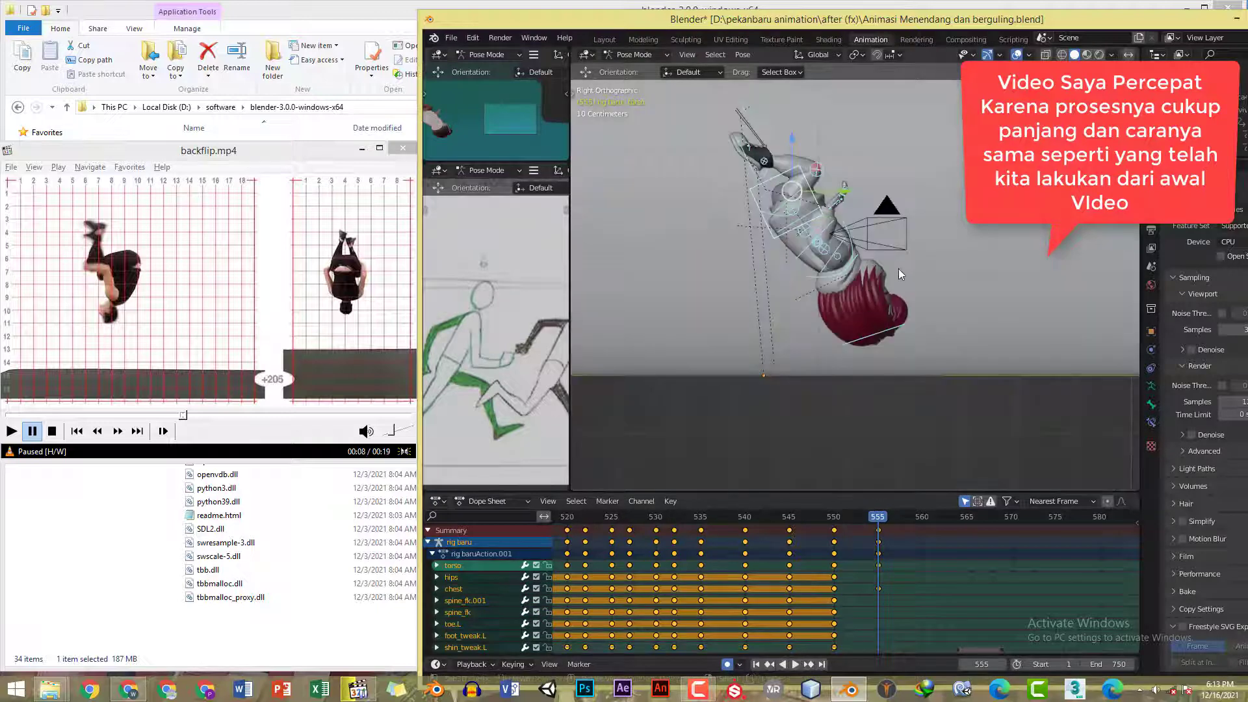
left_click(766, 139)
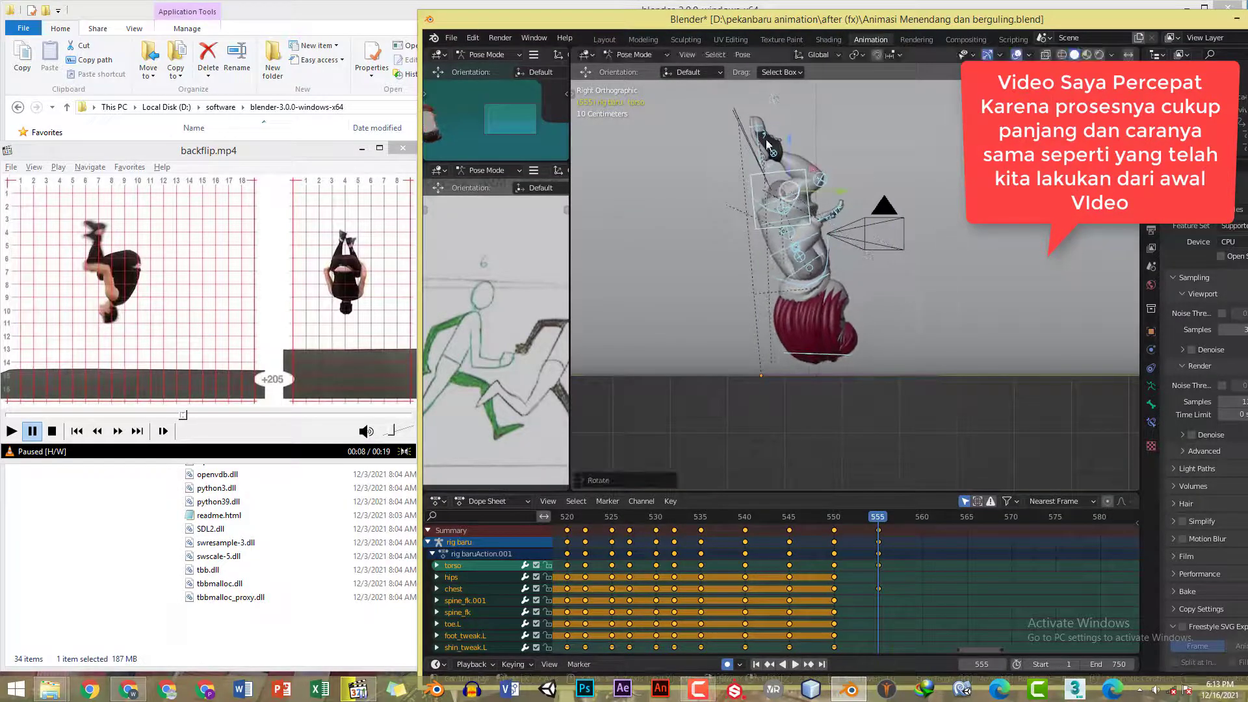
- Rotate the left foot at frame 555 and paste its mirrored pose onto the other foot
left_click(759, 134)
key("r")
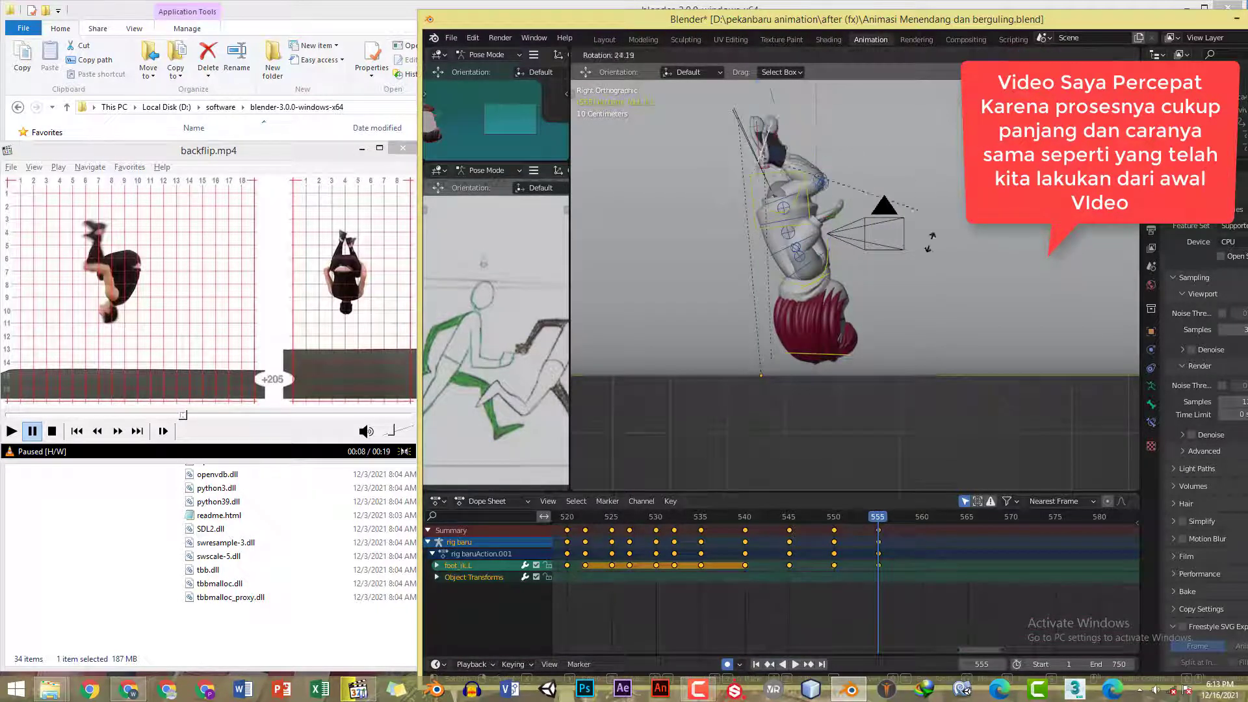
left_click(891, 278)
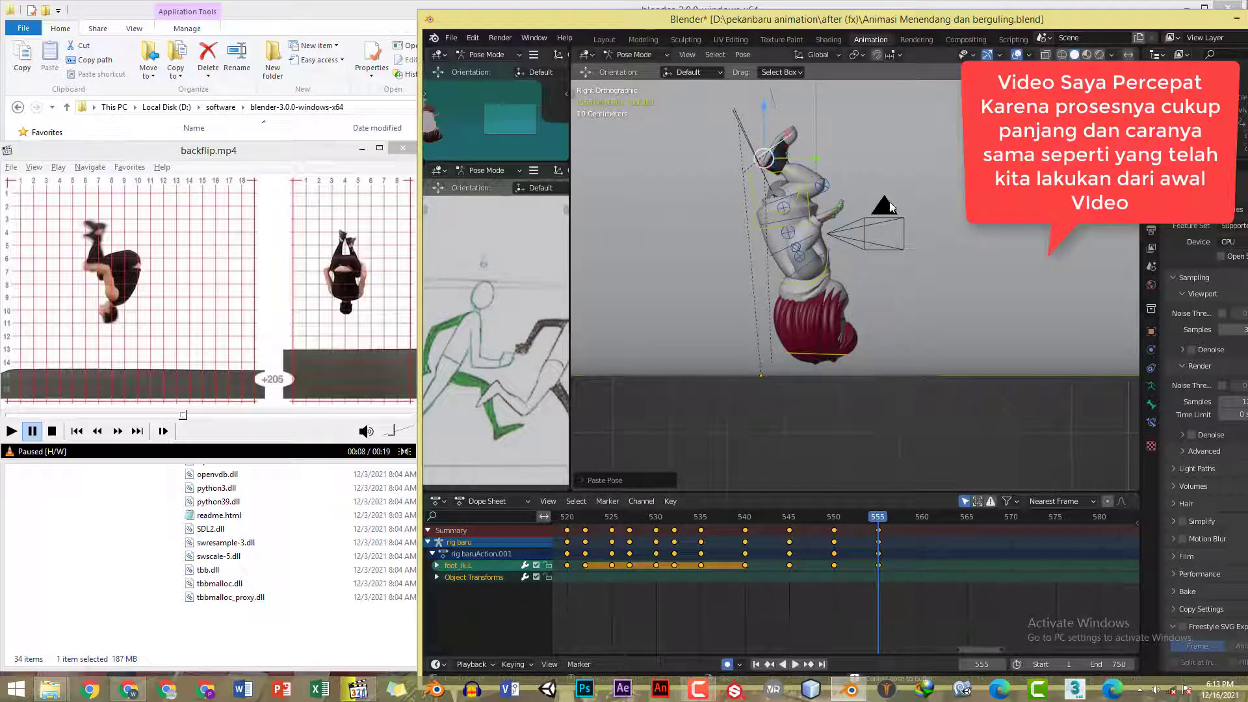
- Rotate the head at frame 555 so it tilts forward toward the legs
middle_click_drag(889, 202, 863, 236, "shift")
left_click(821, 316)
key("r")
left_click(944, 272)
- Move the left hand up to the knee at frame 555 and paste its mirrored pose onto the other hand
scroll(887, 246, "up", 2)
left_click(860, 225)
key("g")
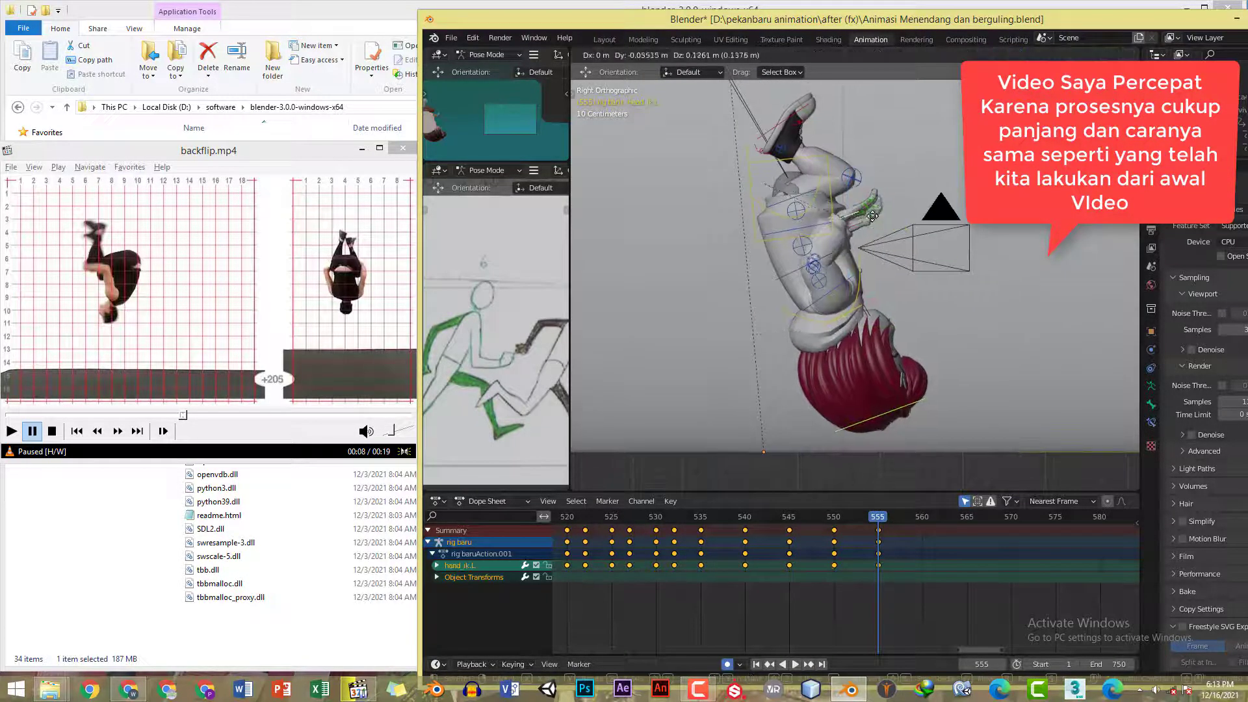
right_click(873, 218)
key("ctrl+v")
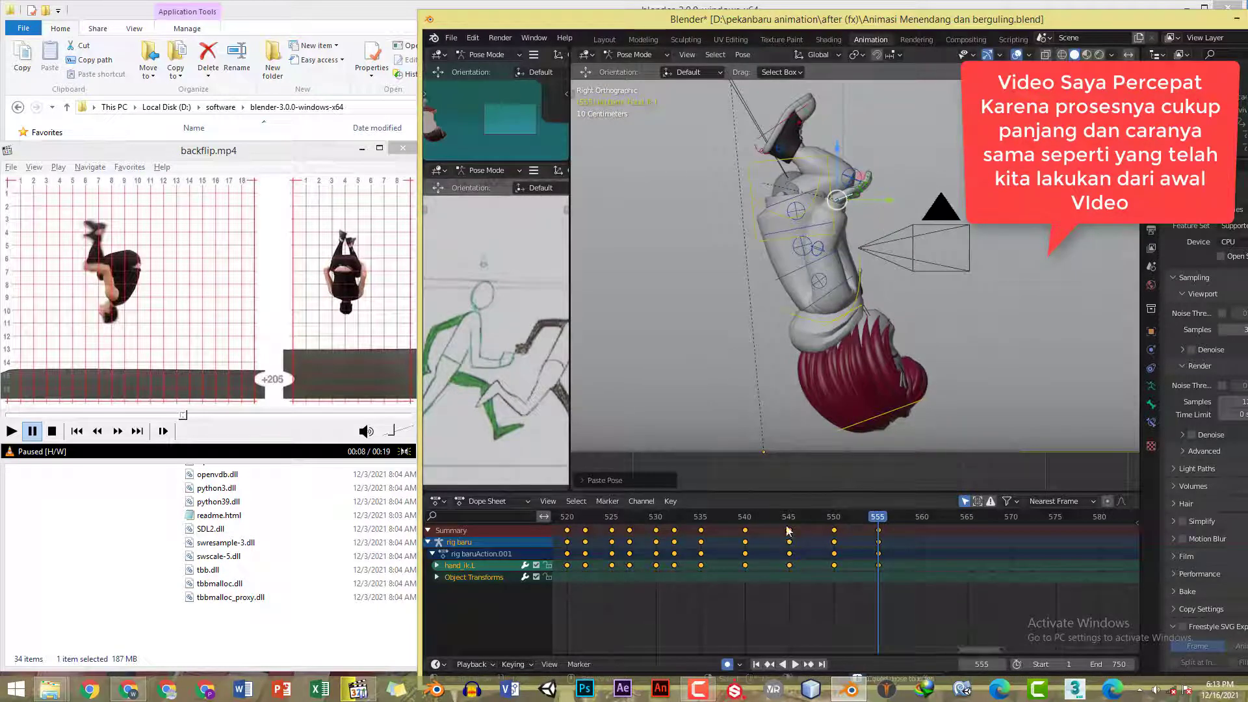
- Step through the frames from 545 to 555 to check the motion into the inverted tuck
left_click(788, 518)
scroll(879, 273, "down", 2)
key("Right")
key("Right")
key("Right")
key("Right")
key("Right")
key("Right")
key("Right")
key("Right")
key("Right")
key("Right")
key("Right")
key("Right")
key("Right")
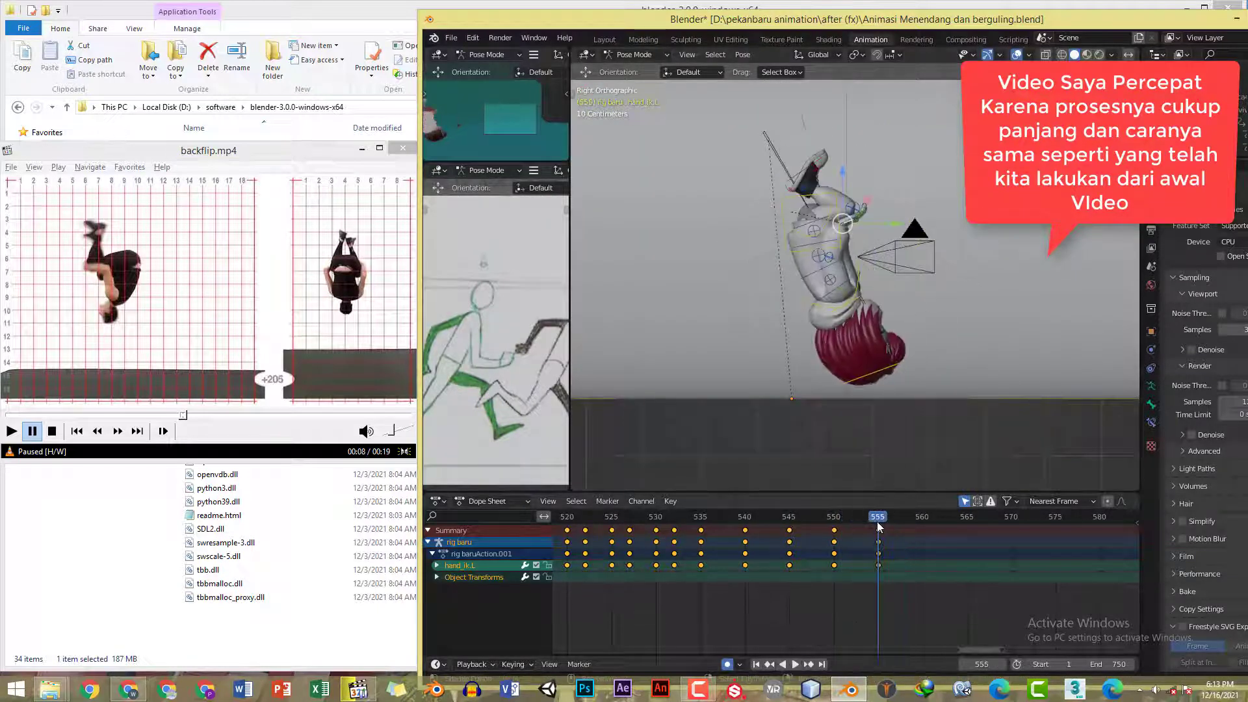
- Rotate the upper spine at frame 555 and tuck the head further toward the legs
key("r")
left_click(874, 280)
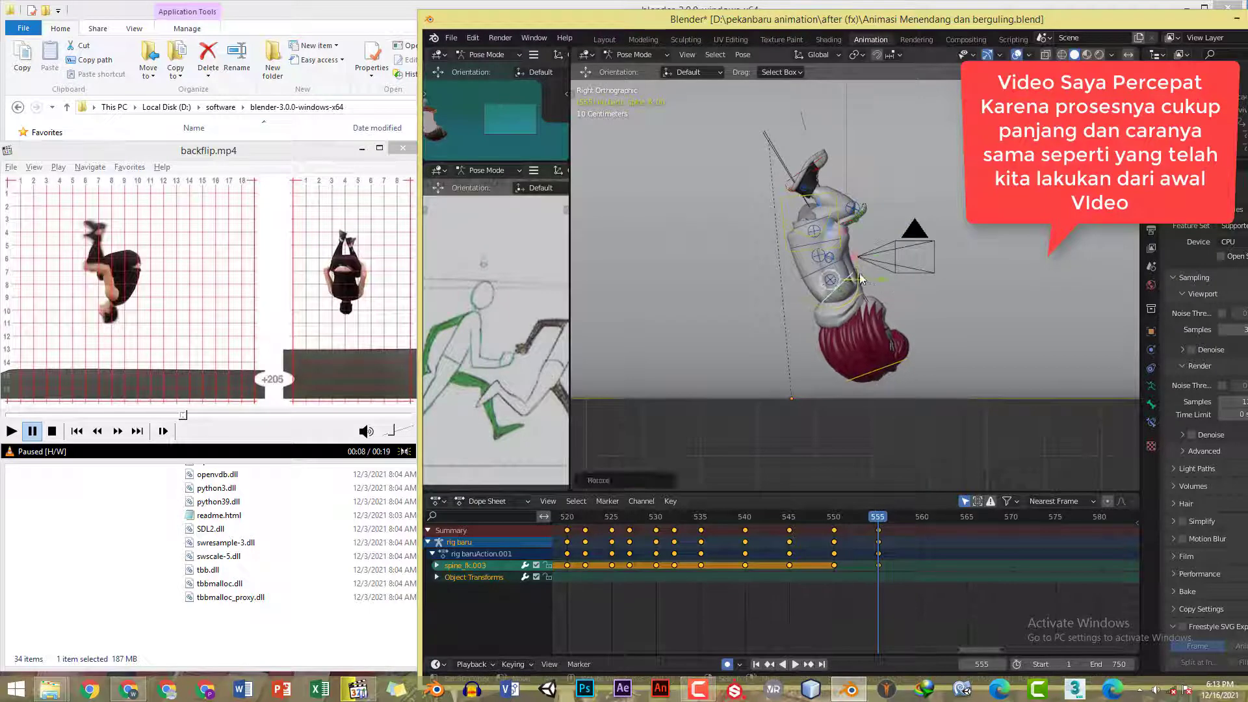
left_click(858, 278)
key("r")
left_click(873, 316)
left_click(872, 317)
key("r")
left_click(831, 213)
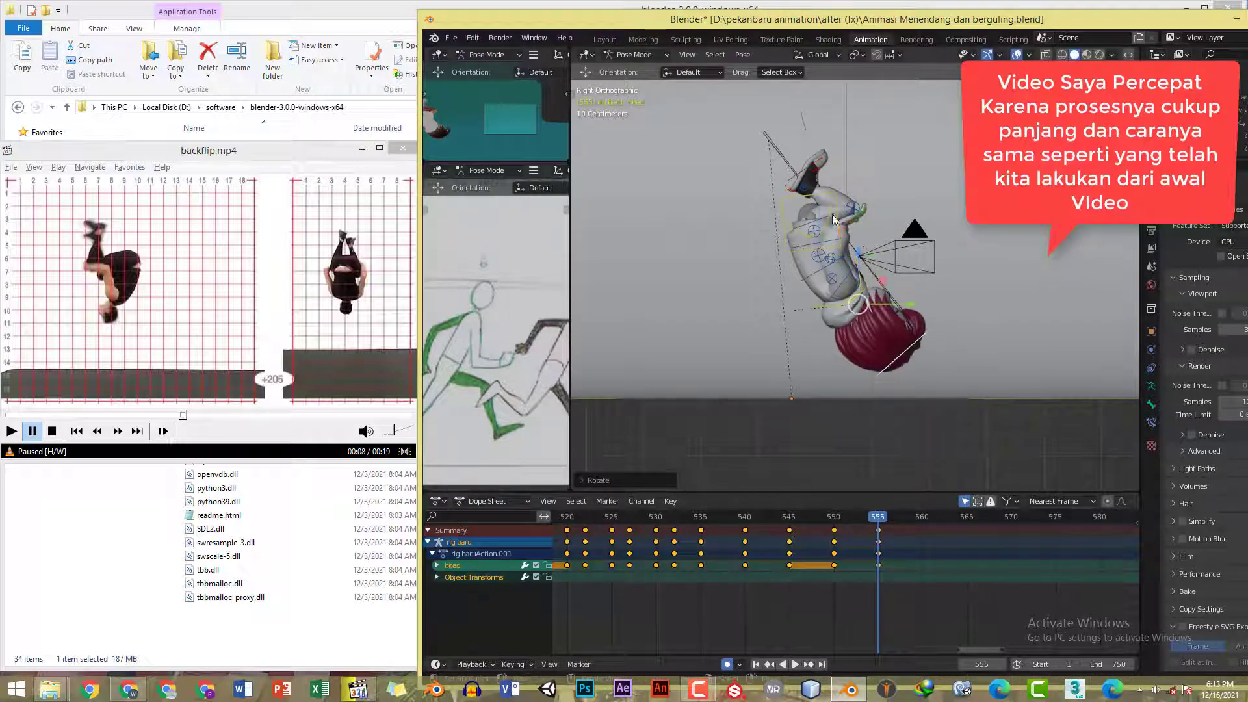
- Select all controls except the root and rotate the whole body slightly at frame 555
key("a")
middle_click_drag(861, 304, 784, 415)
left_click(783, 415, "shift")
key("KP_3")
key("r")
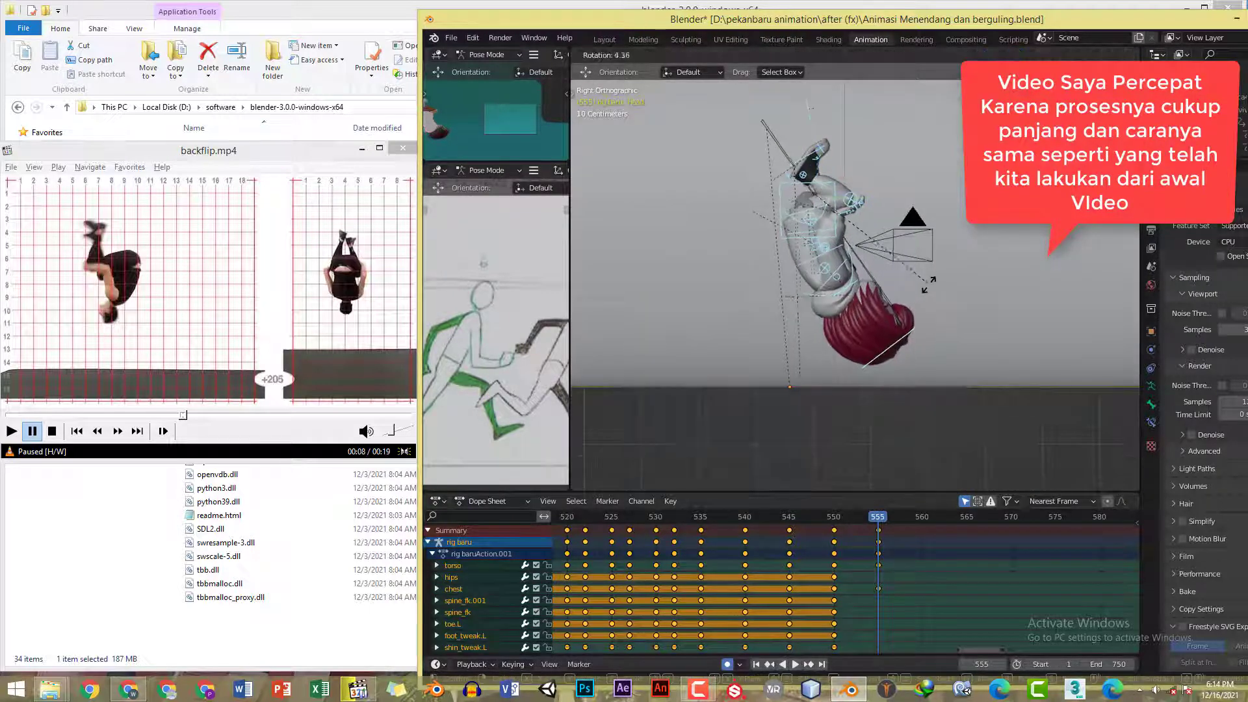
left_click(926, 297)
- Play back and scrub the flip between frames 540 and 555 to check the rotated pose
left_click(791, 521)
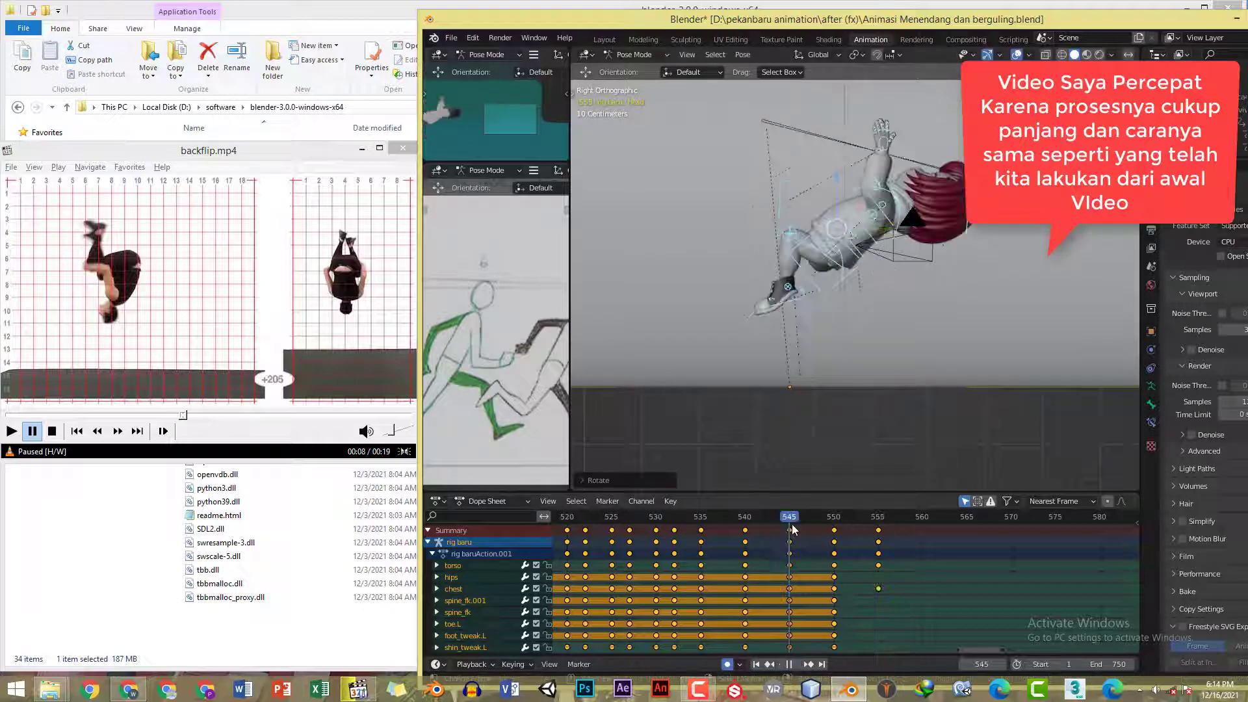
key("space")
key("space")
left_click(877, 518)
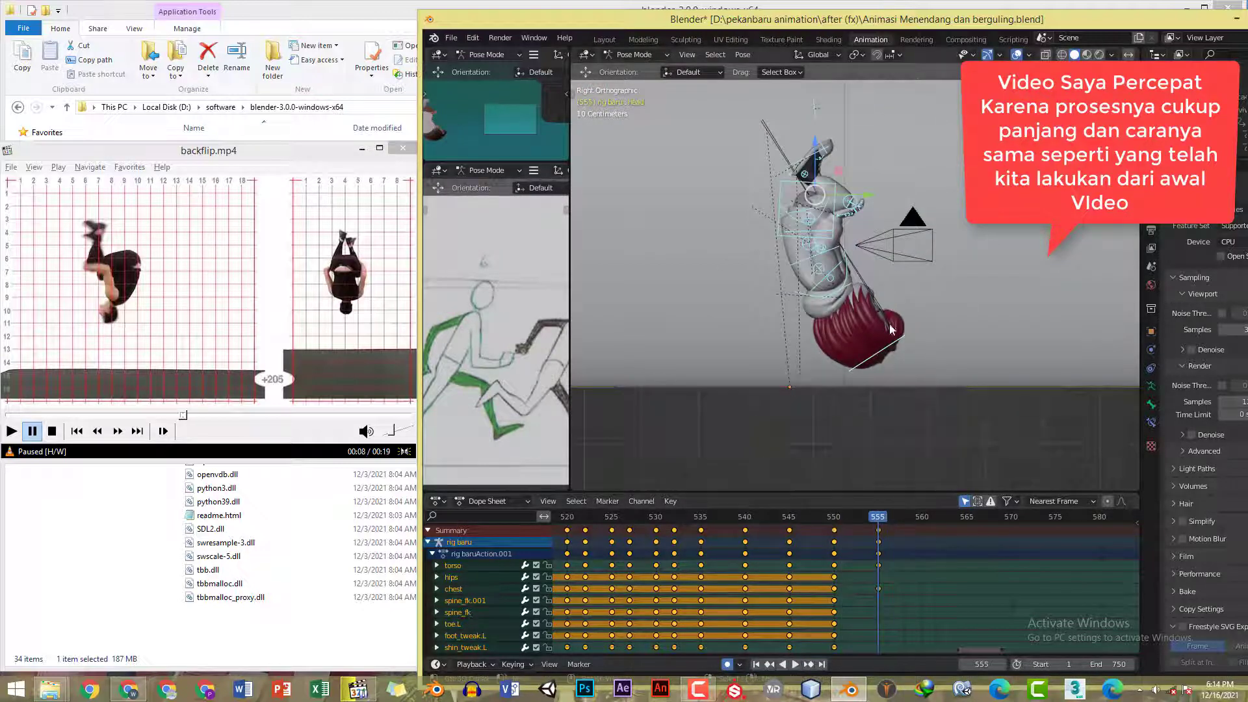
left_click(744, 517)
key("space")
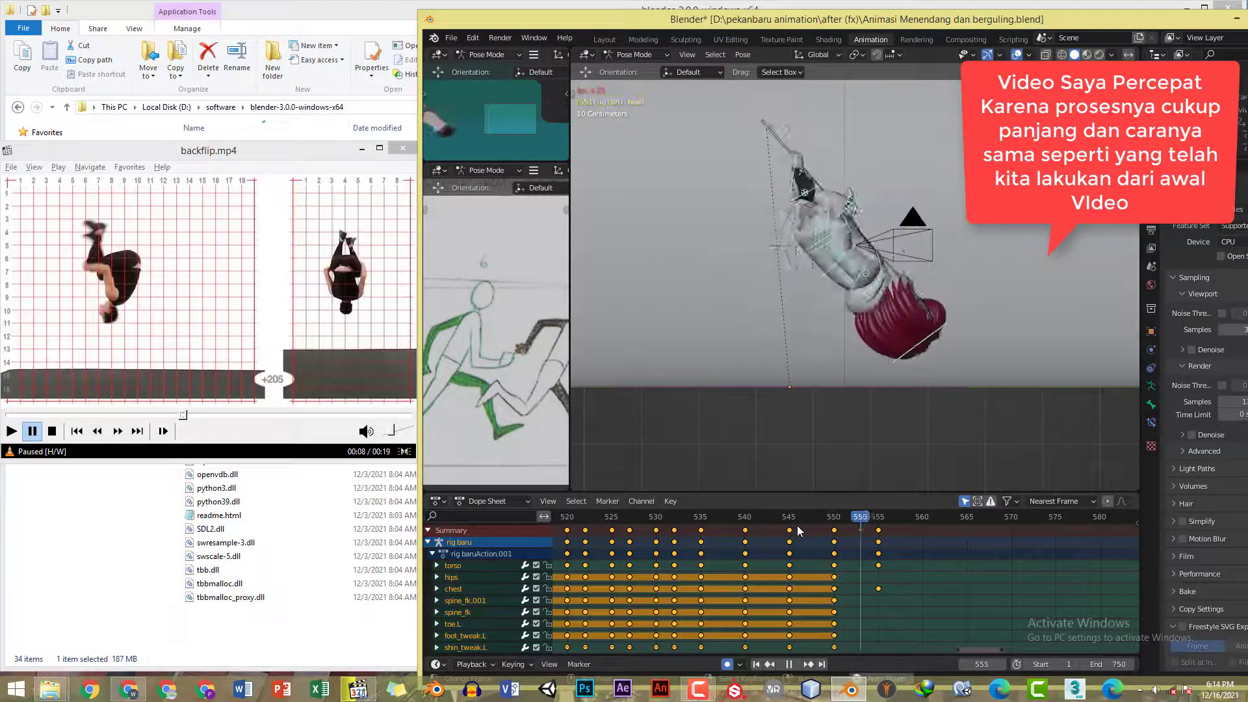
key("space")
left_click_drag(794, 522, 833, 524)
key("space")
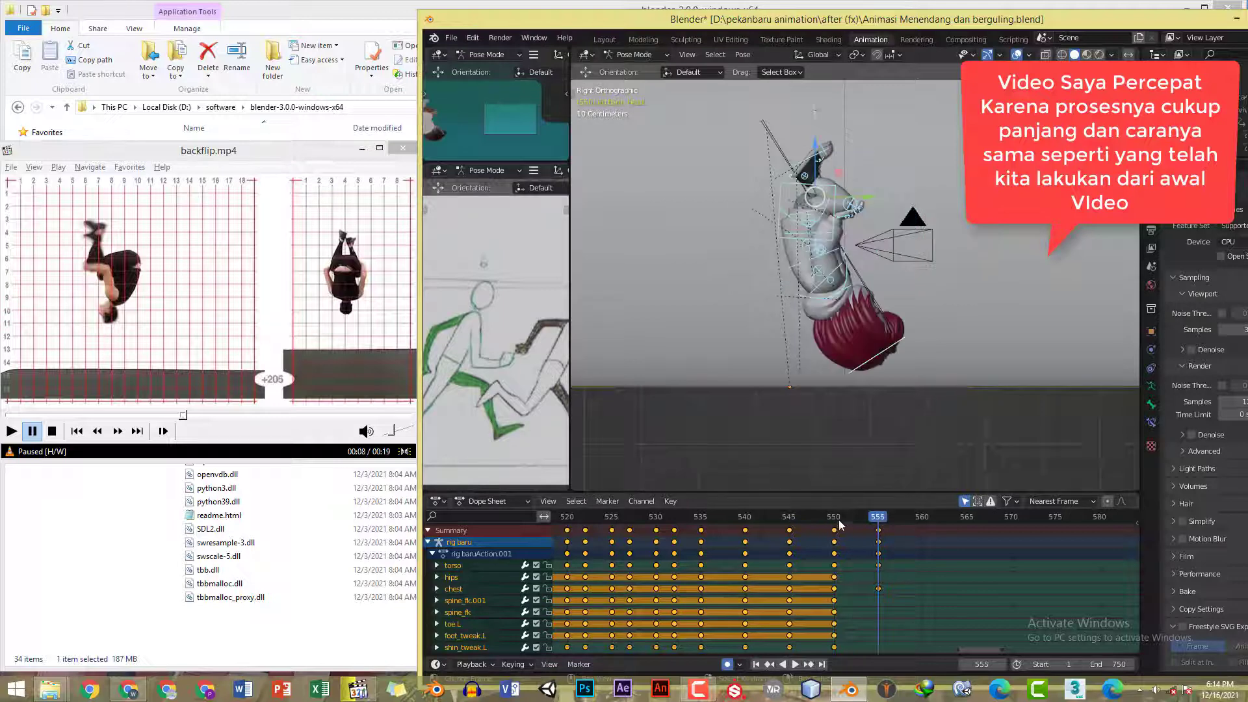
- Compare frames 550 and 555, undo a trial shift of the body, and replay the flip from frame 545
left_click(834, 519)
key("space")
left_click(877, 512)
left_click_drag(819, 171, 825, 183)
key("ctrl+z")
left_click(834, 524)
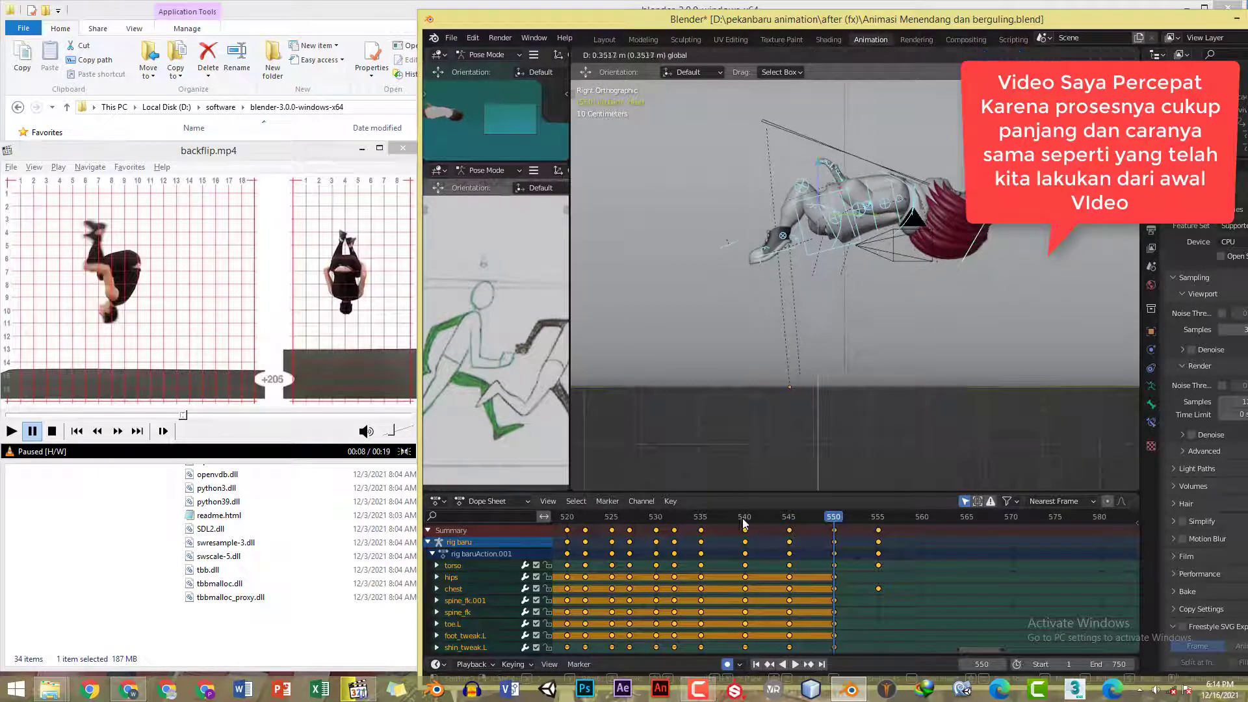
left_click(792, 530)
key("space")
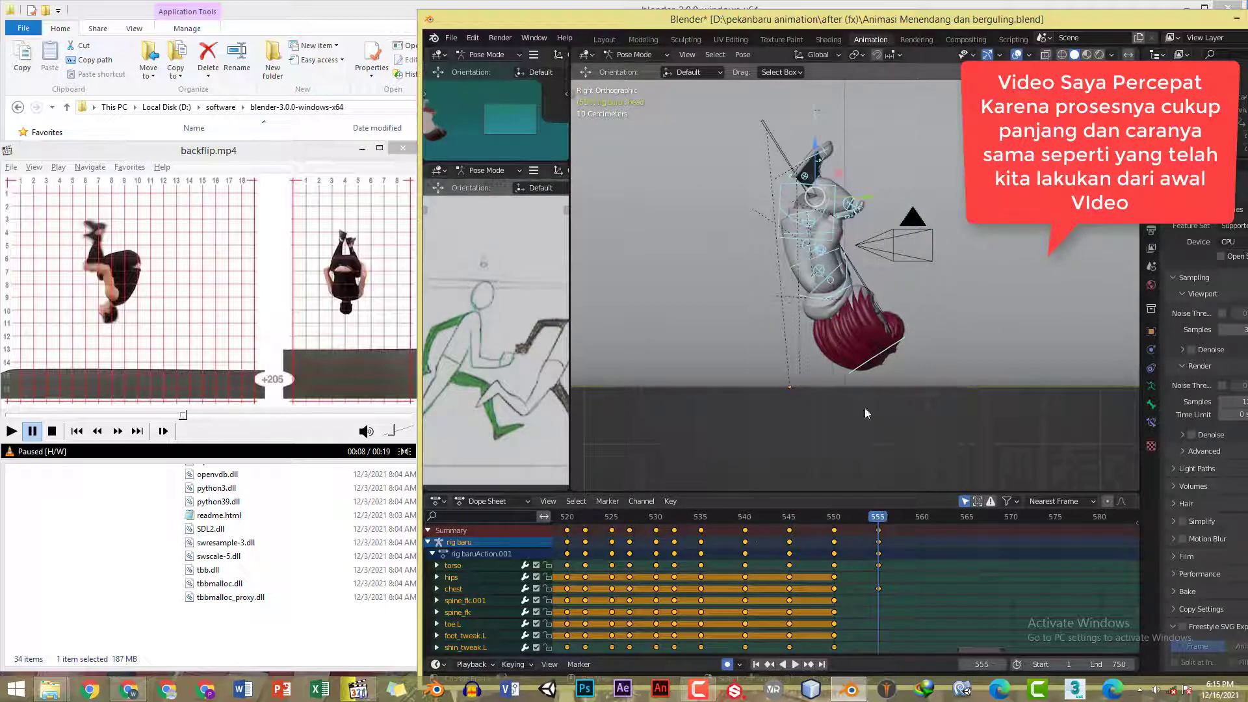
- Insert keyframes for all of the rig's controls at frame 555 and replay the flip up to that frame
key("a")
key("i")
left_click(782, 519)
key("space")
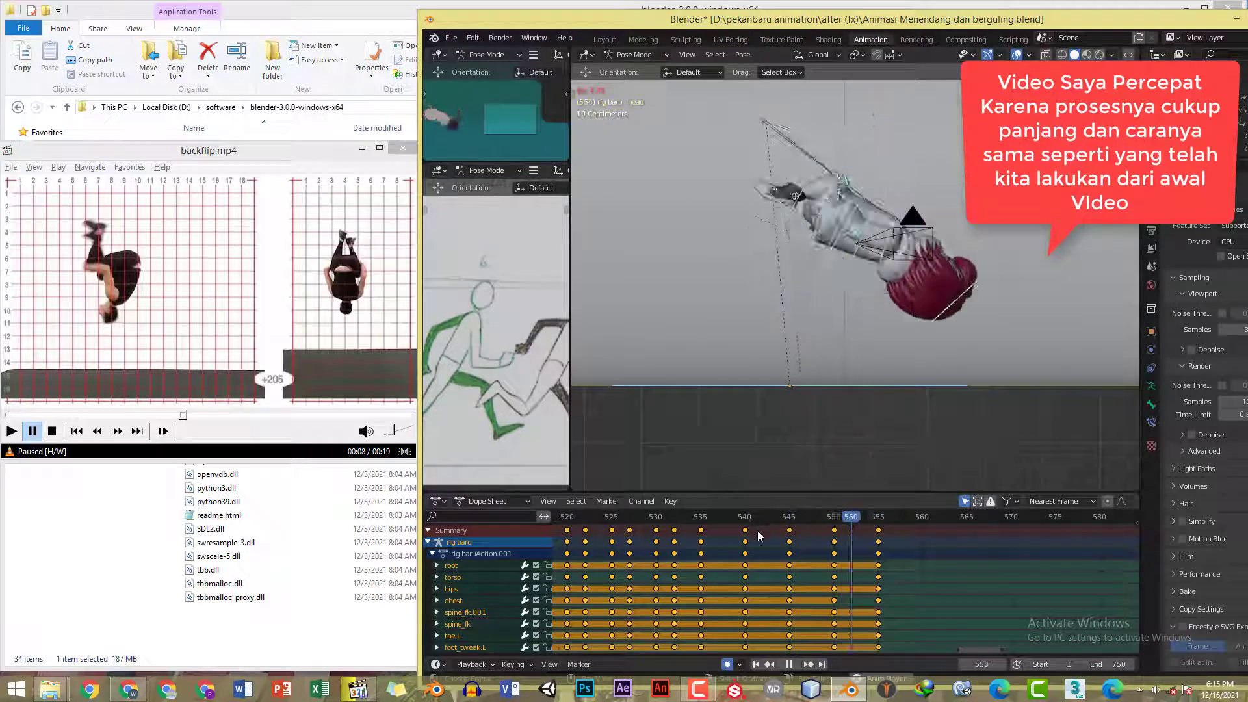
key("space")
- Inspect the keyed pose at frame 555 from the front and side views
key("KP_1")
key("KP_3")
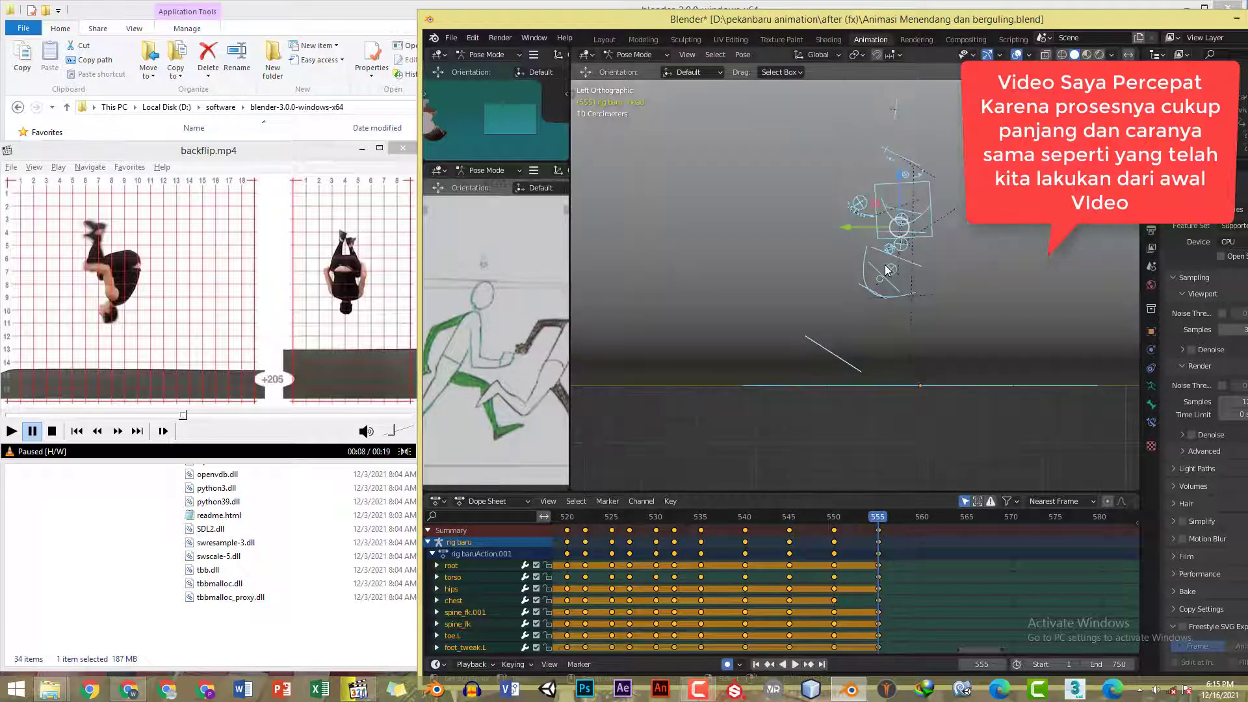
key("KP_1")
key("KP_3")
key("KP_1")
key("KP_3")
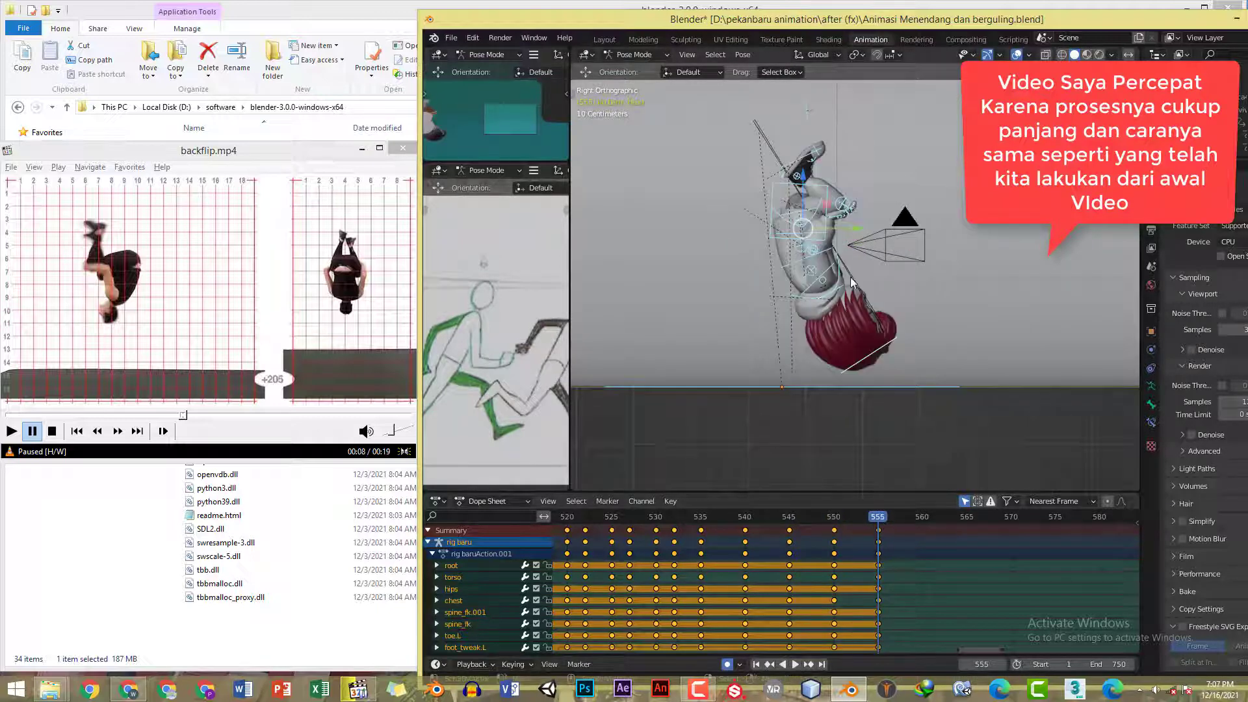
- Shift the body, without the root, about 0.26 m horizontally toward the camera at frame 555 and raise it slightly
middle_click_drag(851, 279, 835, 314)
left_click(774, 398, "shift")
key("KP_3")
left_click_drag(840, 200, 850, 245)
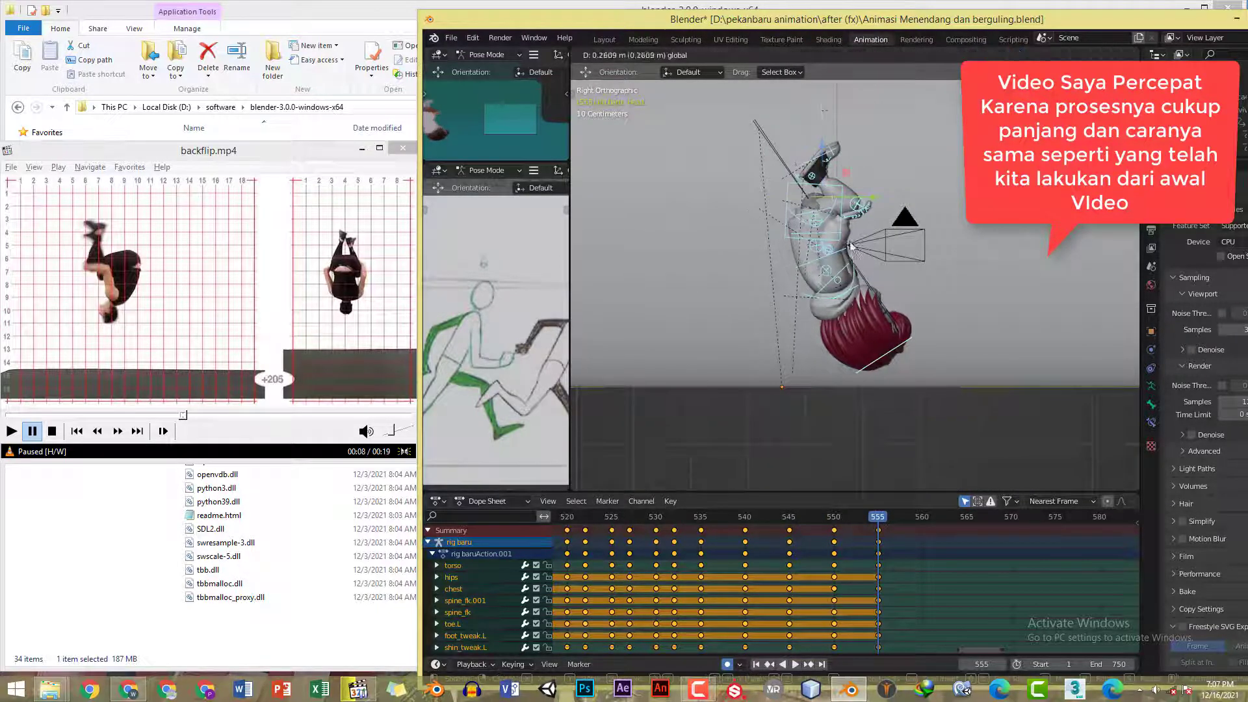
left_click(851, 246)
key("Down")
key("space")
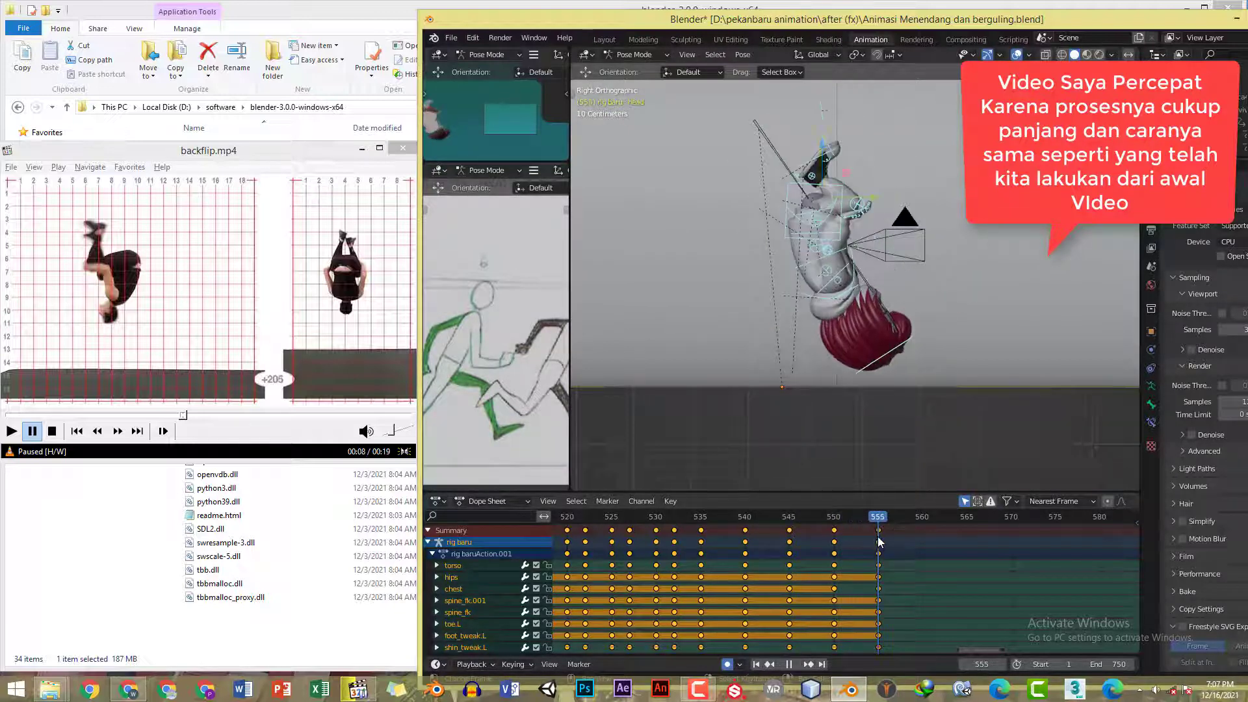
left_click_drag(824, 161, 824, 156)
- Scrub from frame 550 to 555 and replay the flip from about frame 541 to check the shifted body
left_click_drag(836, 520, 885, 527)
left_click(755, 518)
key("space")
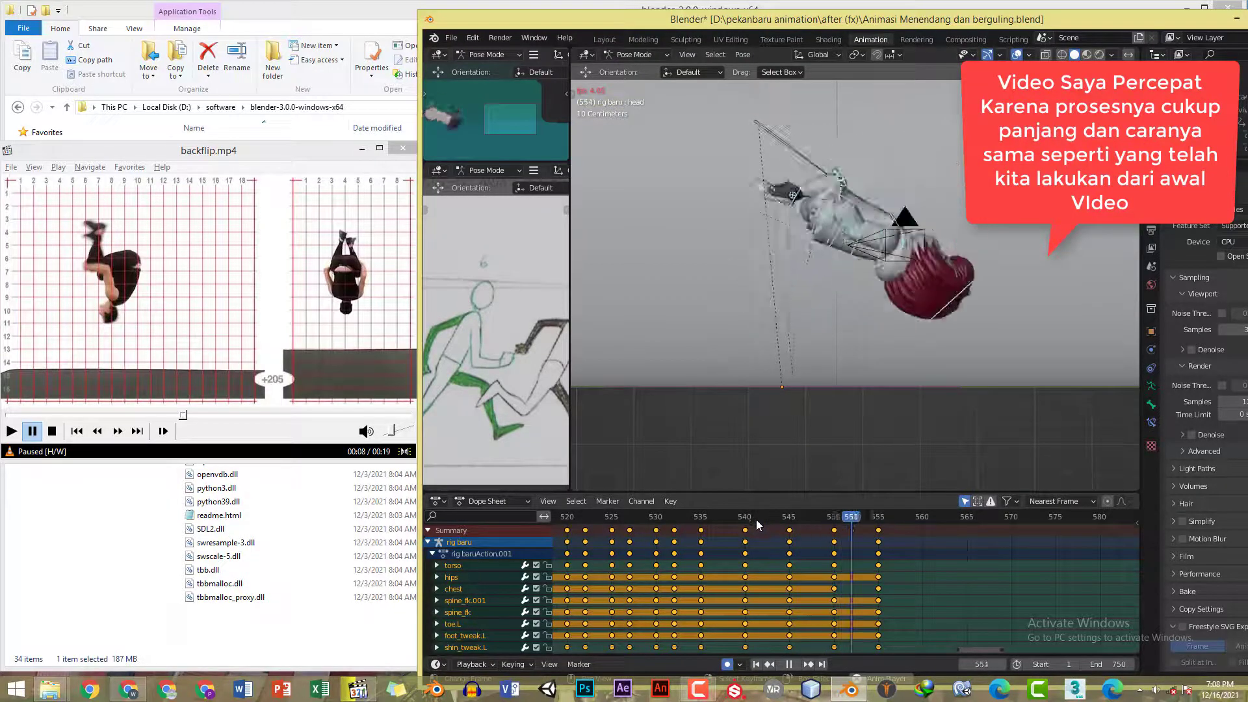
key("space")
left_click(877, 520)
- Switch to the media player and advance the backflip.mp4 reference to the +215 mark
left_click(210, 157)
key("space")
key("space")
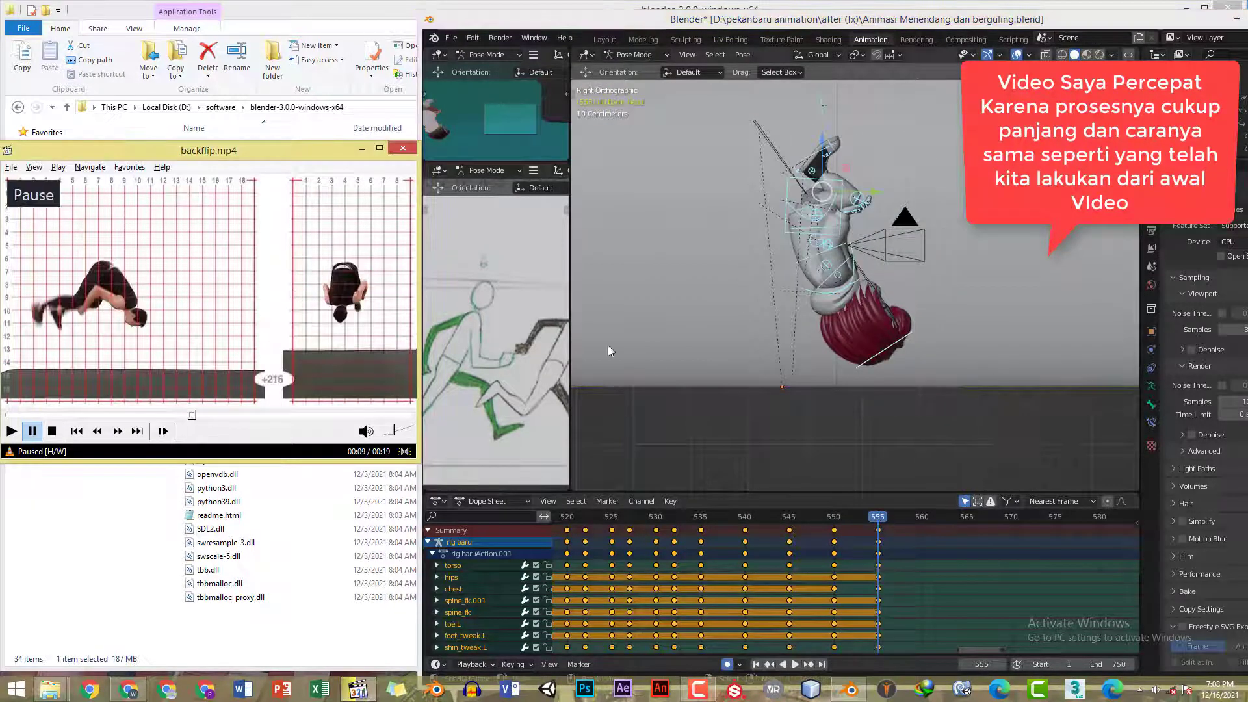
- Go to frame 560 in Blender and rotate the torso about 46 degrees to continue the flip
left_click(923, 520)
left_click(820, 190)
key("r")
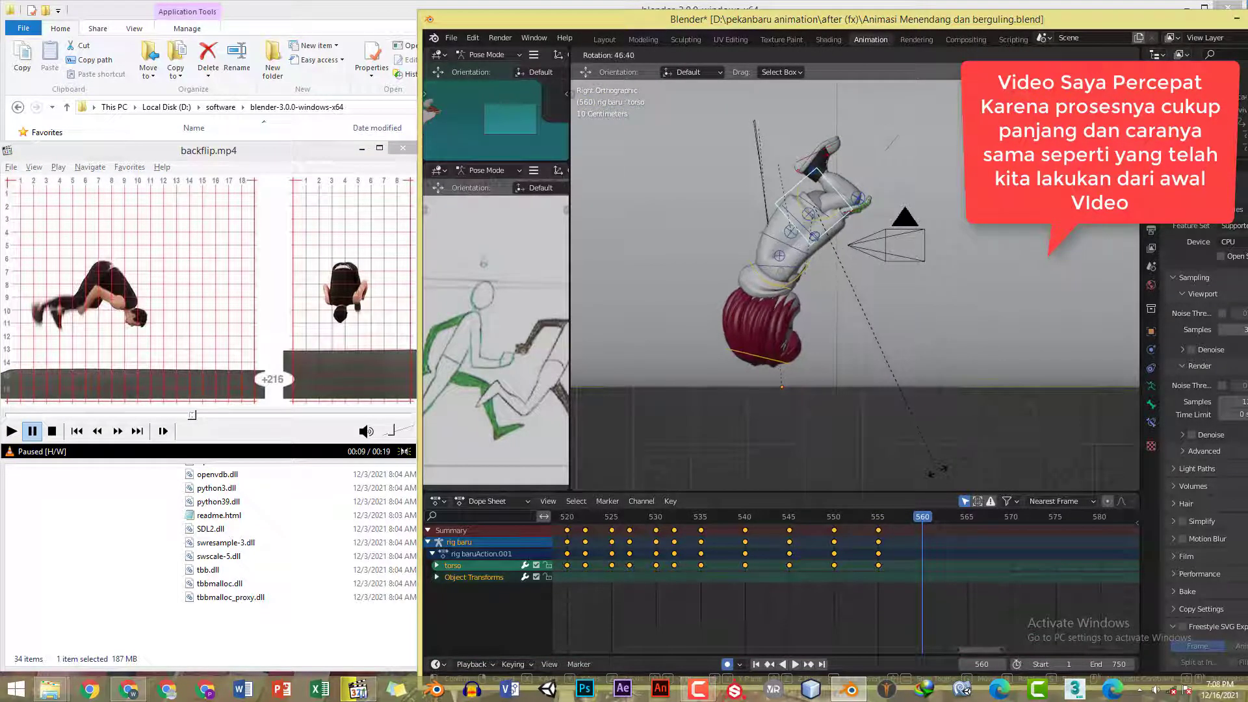
left_click(935, 469)
- Move and rotate the left foot out behind the body at frame 560, and paste its mirrored pose onto the other foot
left_click(820, 154)
key("g")
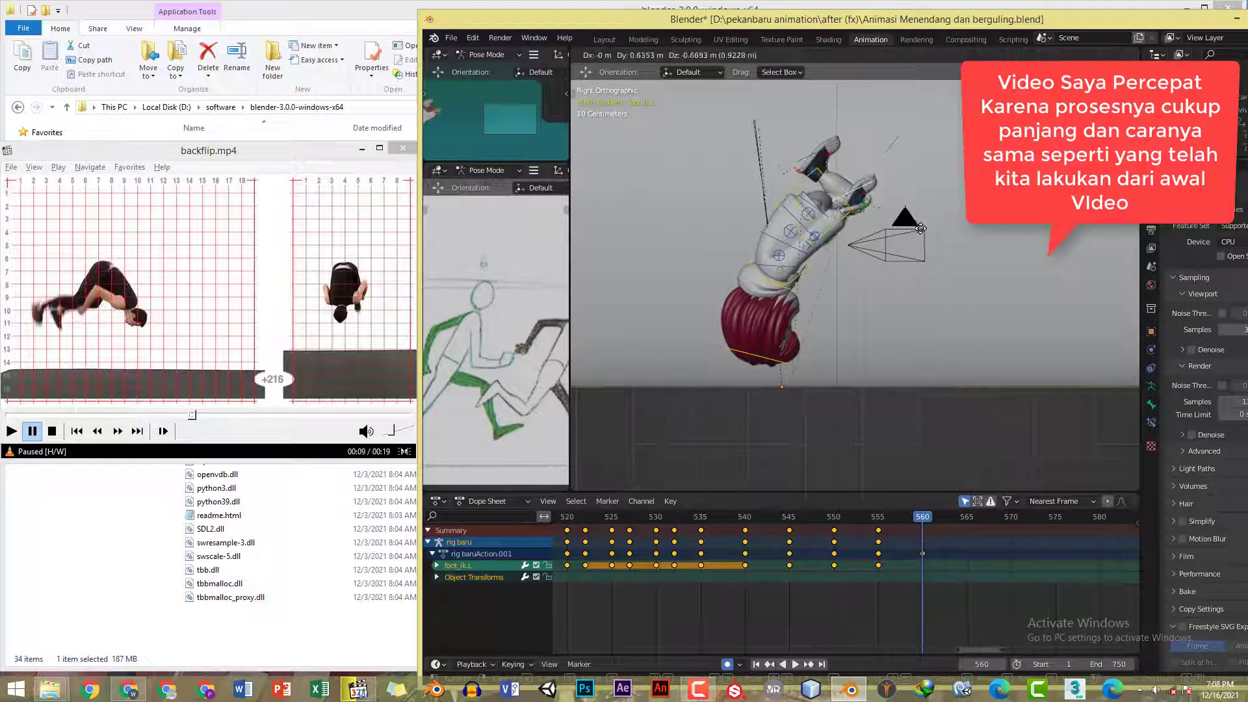
left_click(921, 221)
key("r")
left_click(875, 306)
key("g")
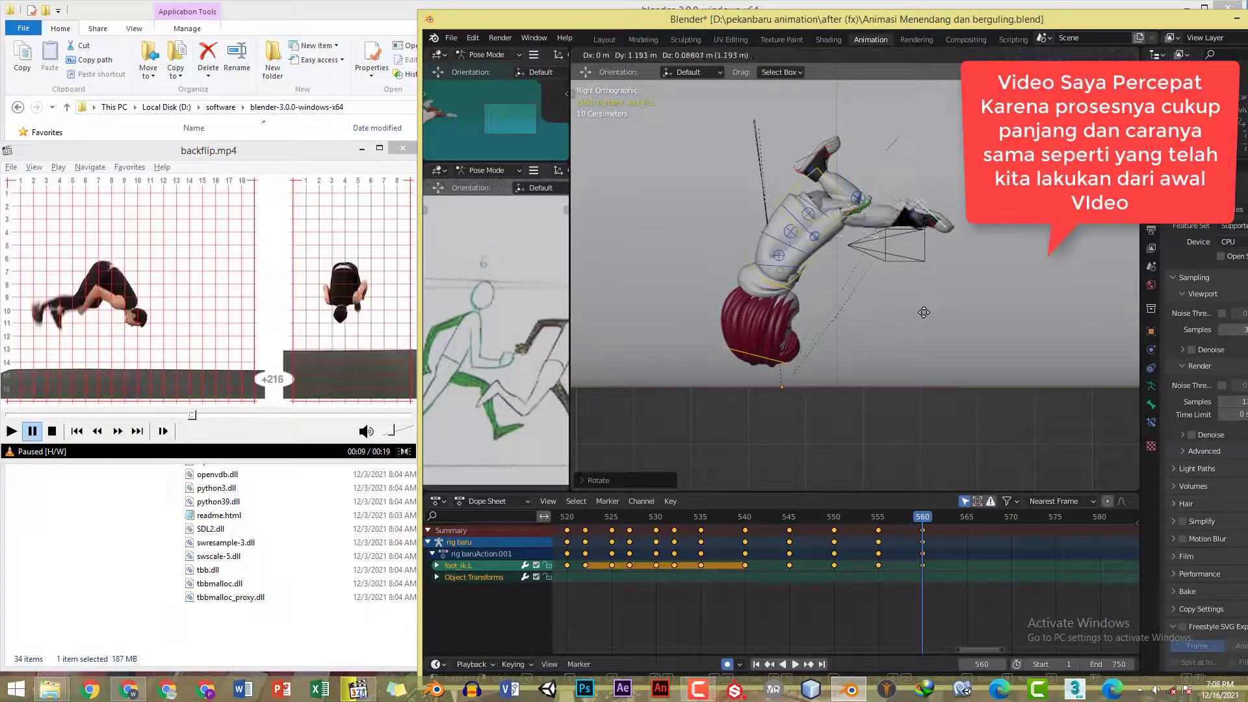
left_click(914, 314)
key("ctrl+c")
key("ctrl+shift+v")
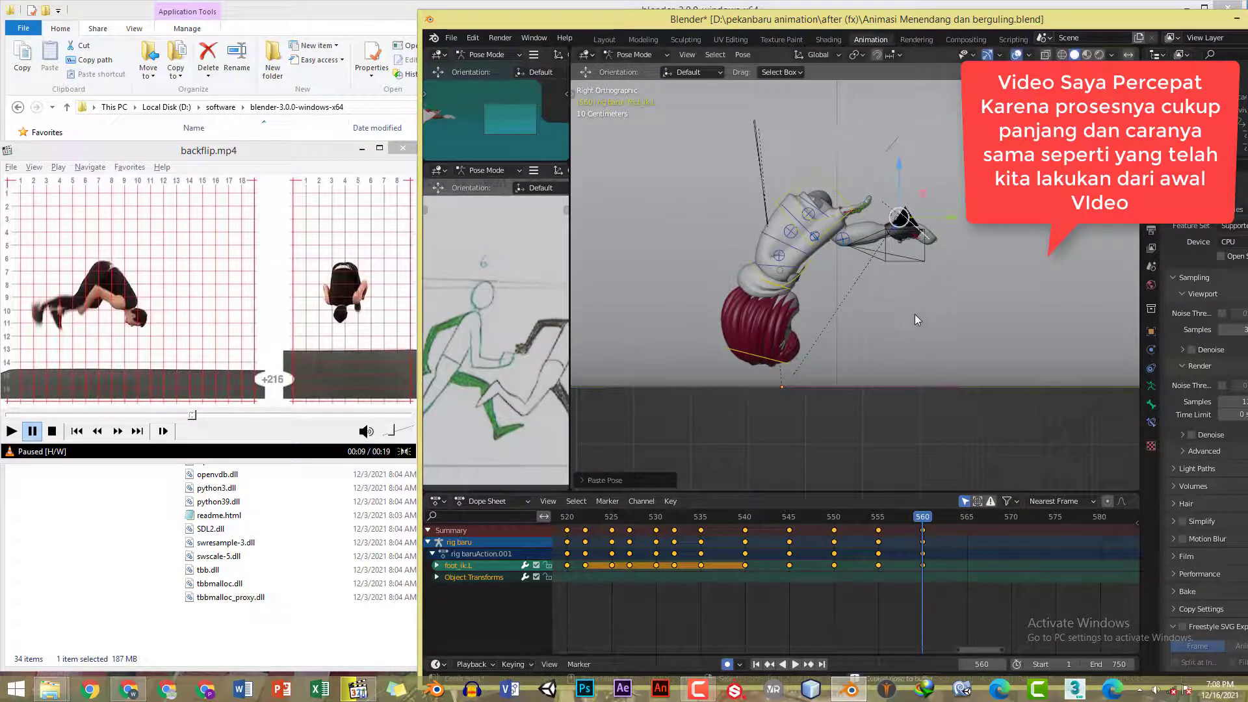
- Move the left hand about 0.93 m down and in against the body at frame 560
left_click(856, 188)
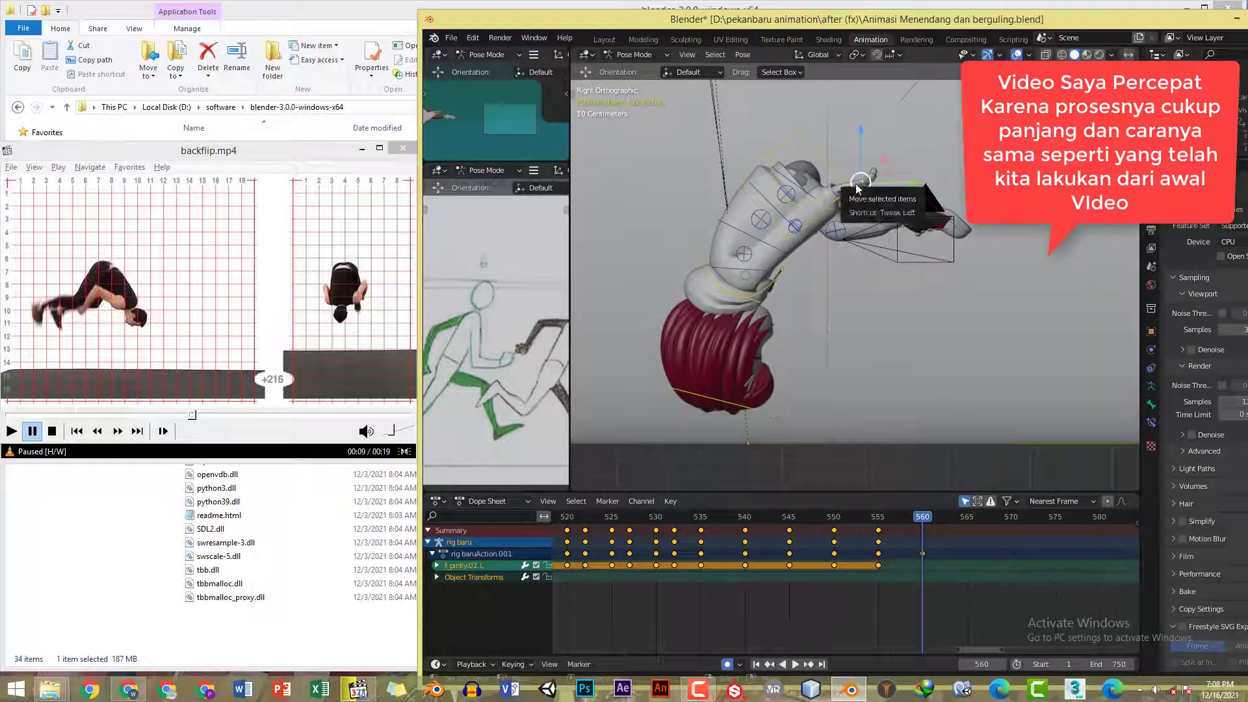
key("ctrl+v")
scroll(852, 188, "up", 4)
left_click(844, 222)
scroll(840, 273, "down", 6)
scroll(842, 279, "down", 1)
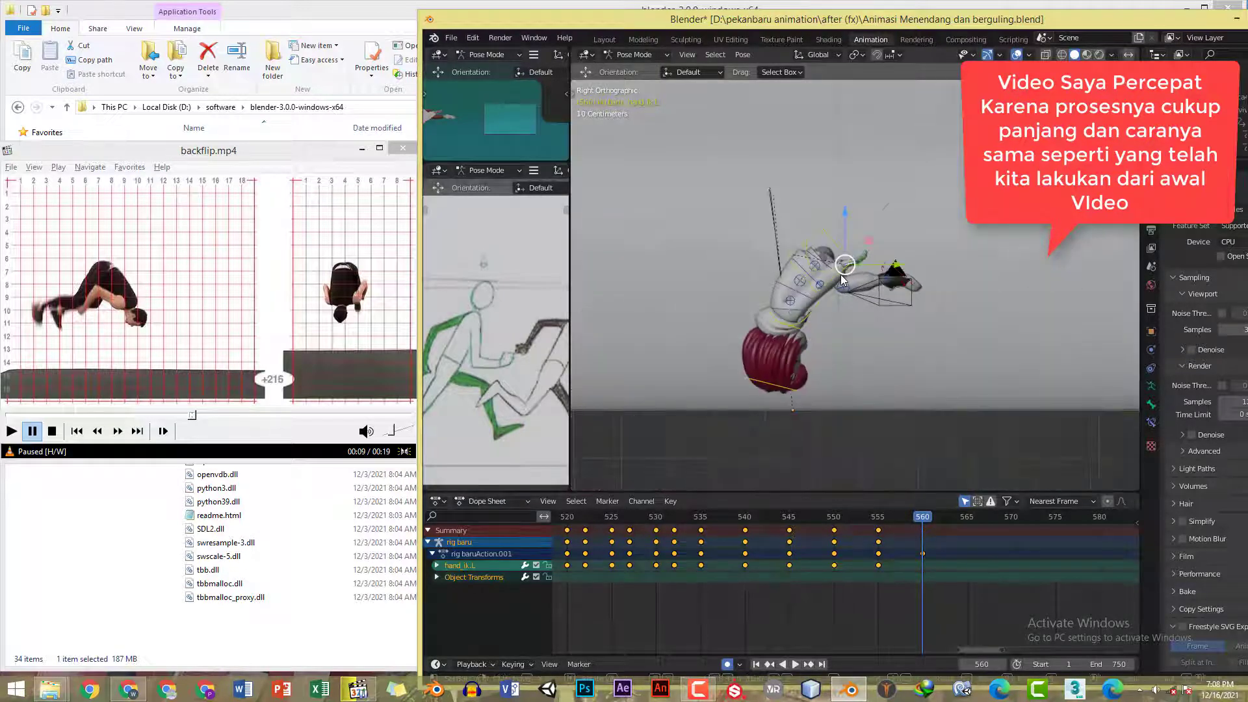
key("g")
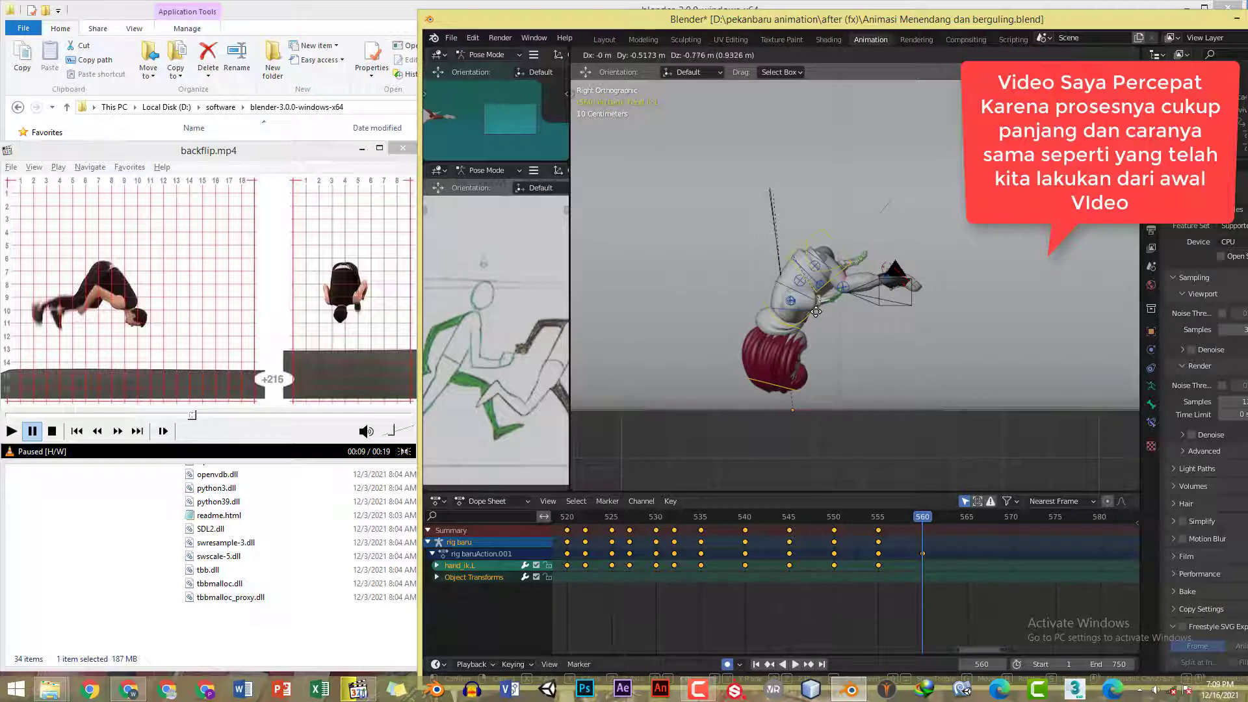
left_click(815, 312)
- Rotate the head about 43 degrees at frame 560
key("r")
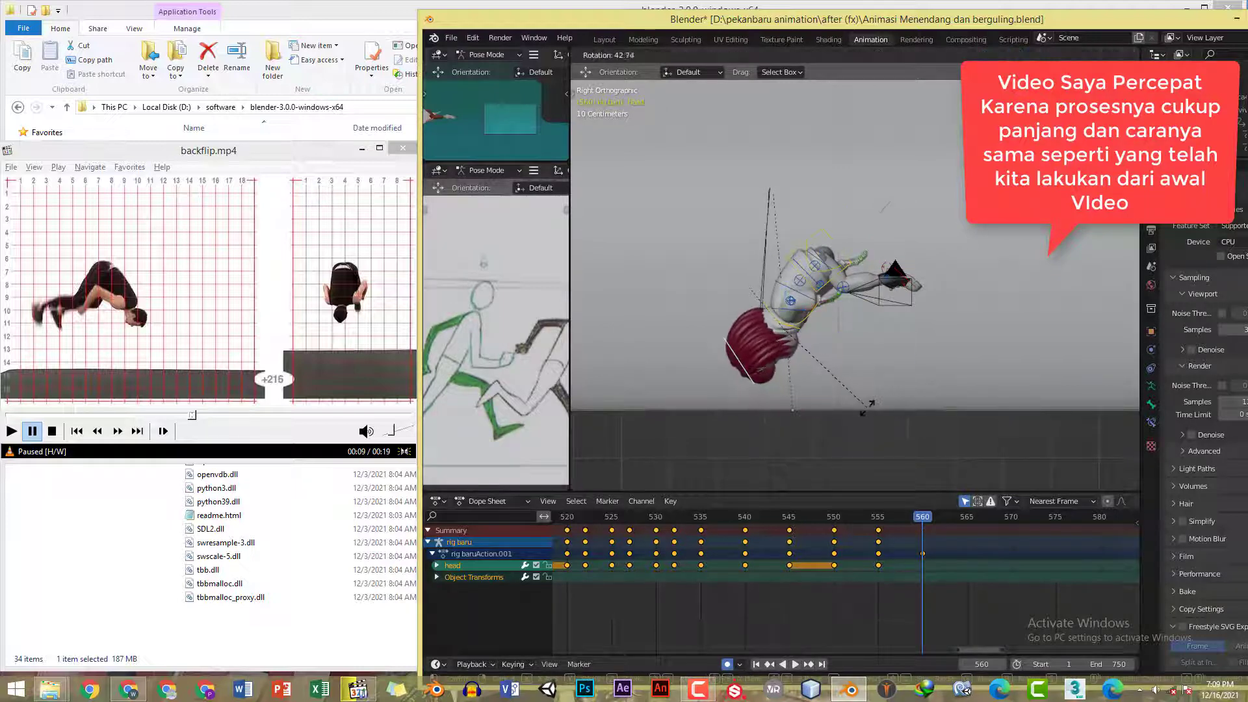
left_click(868, 408)
scroll(836, 300, "up", 3)
- Paste the left hand's mirrored pose onto the right hand and turn the left hand with a free trackball rotation
left_click(809, 310)
key("ctrl+c")
key("ctrl+shift+v")
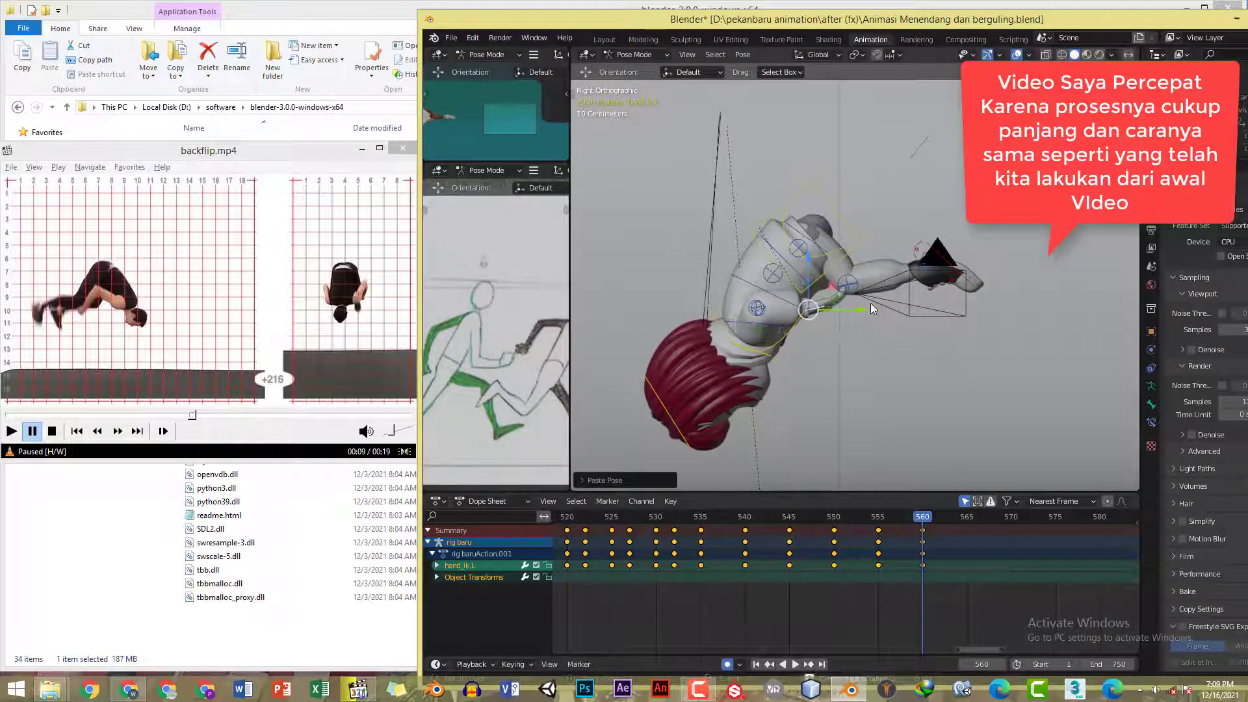
key("r")
key("r")
left_click(822, 266)
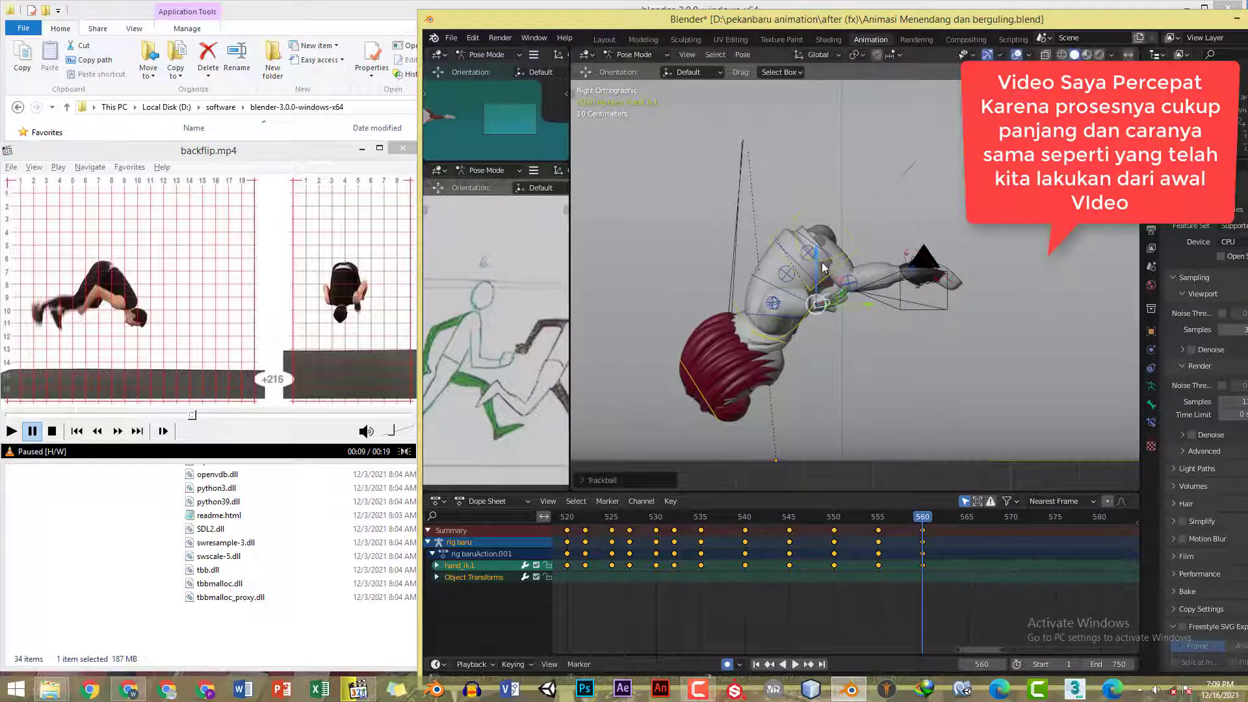
- Replay the flip from frame 555 and move the backflip.mp4 reference to the +211 mark in the media player
key("space")
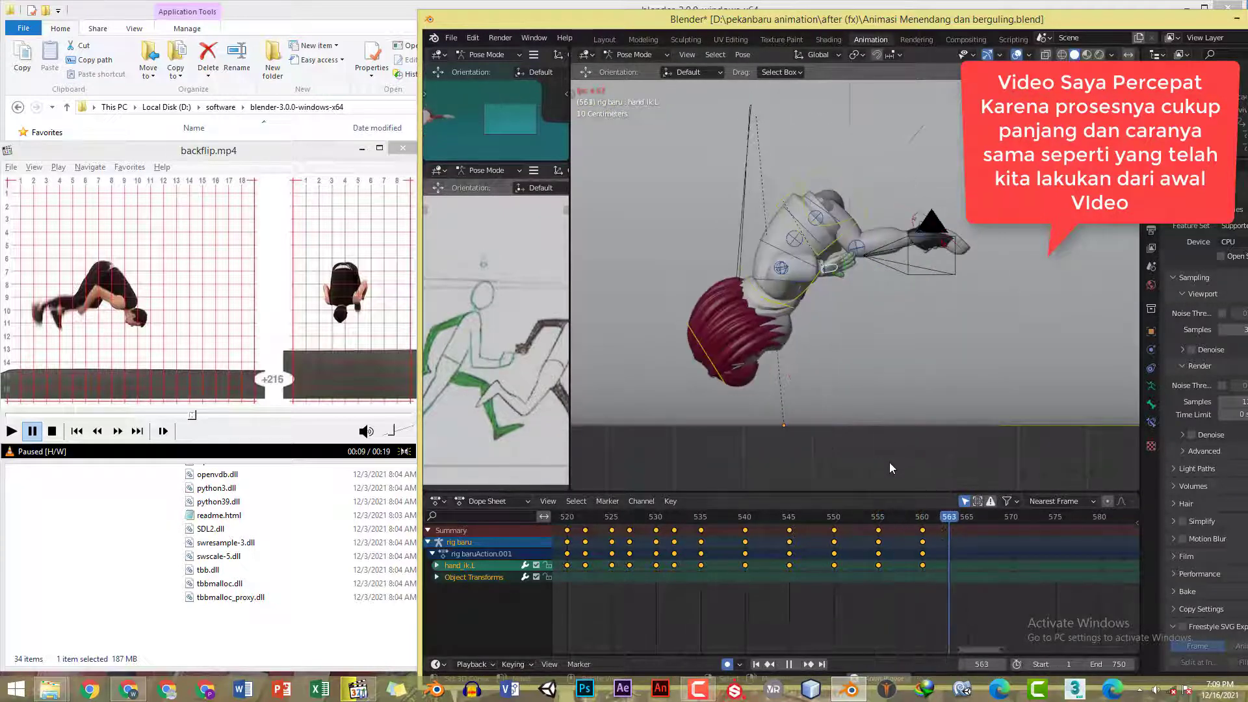
key("space")
left_click(877, 518)
key("space")
left_click(190, 414)
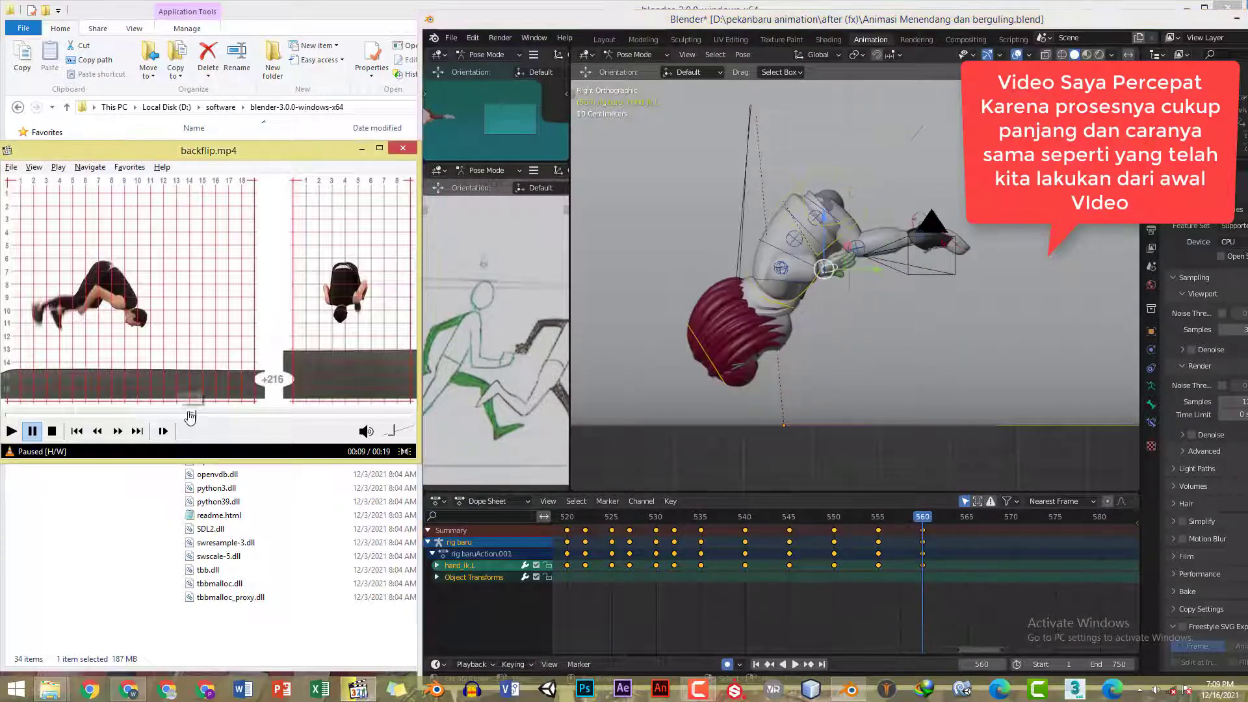
- Return to frame 560 in Blender, select all of the rig's bones and lower the whole body slightly
left_click_drag(882, 521, 921, 531)
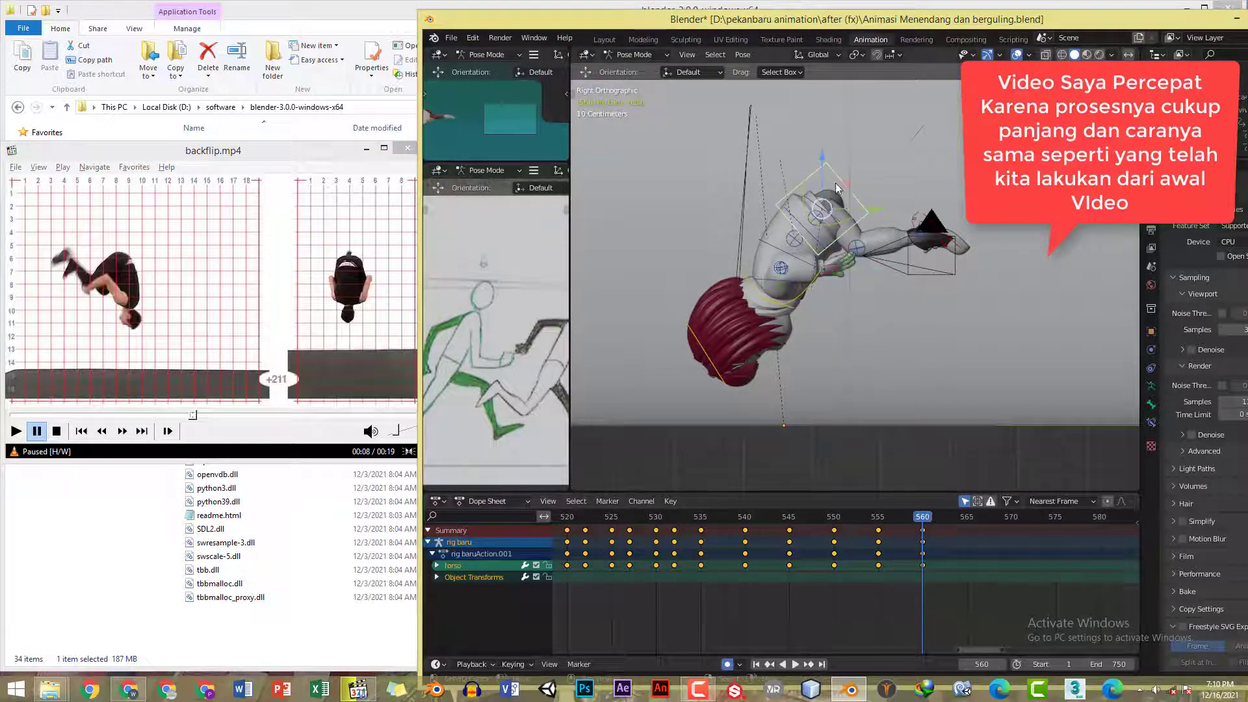
key("a")
middle_click_drag(844, 295, 865, 289, "shift")
key("shift+z")
left_click_drag(593, 377, 1019, 488, "ctrl")
key("shift+z")
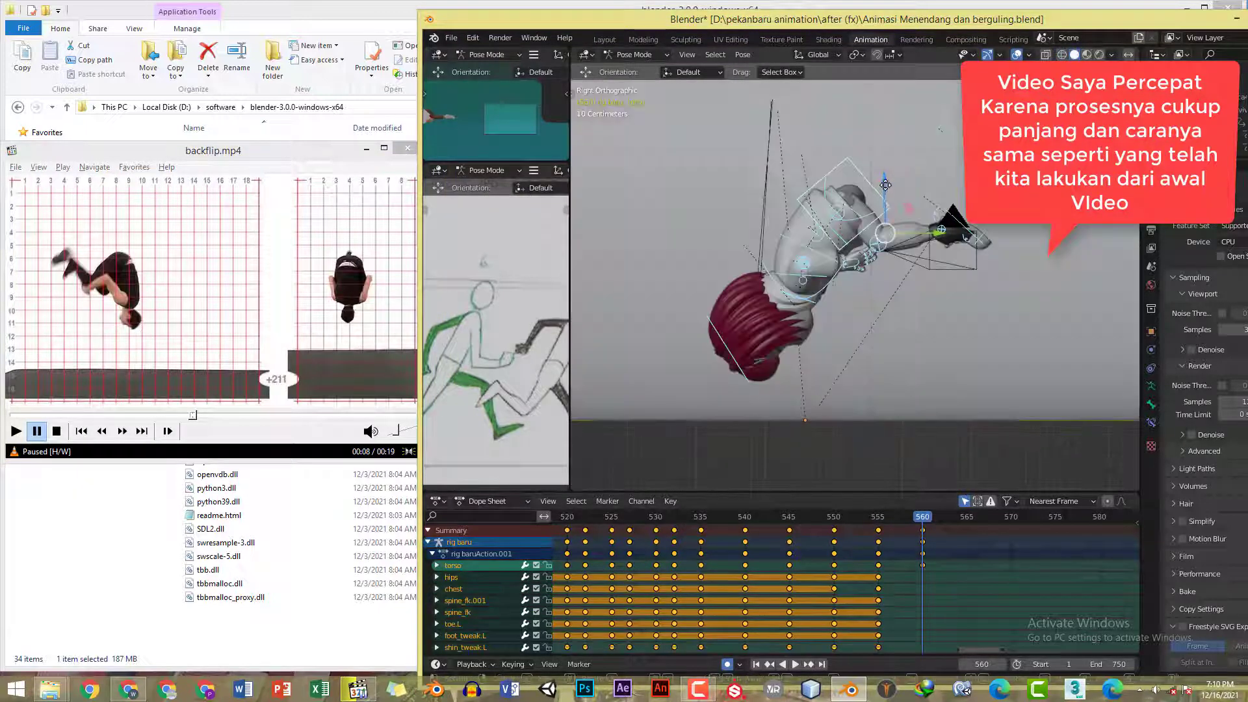
left_click_drag(885, 186, 885, 194)
- Replay the flip from frame 555 to check the lowered body and return to frame 560
left_click(877, 519)
key("space")
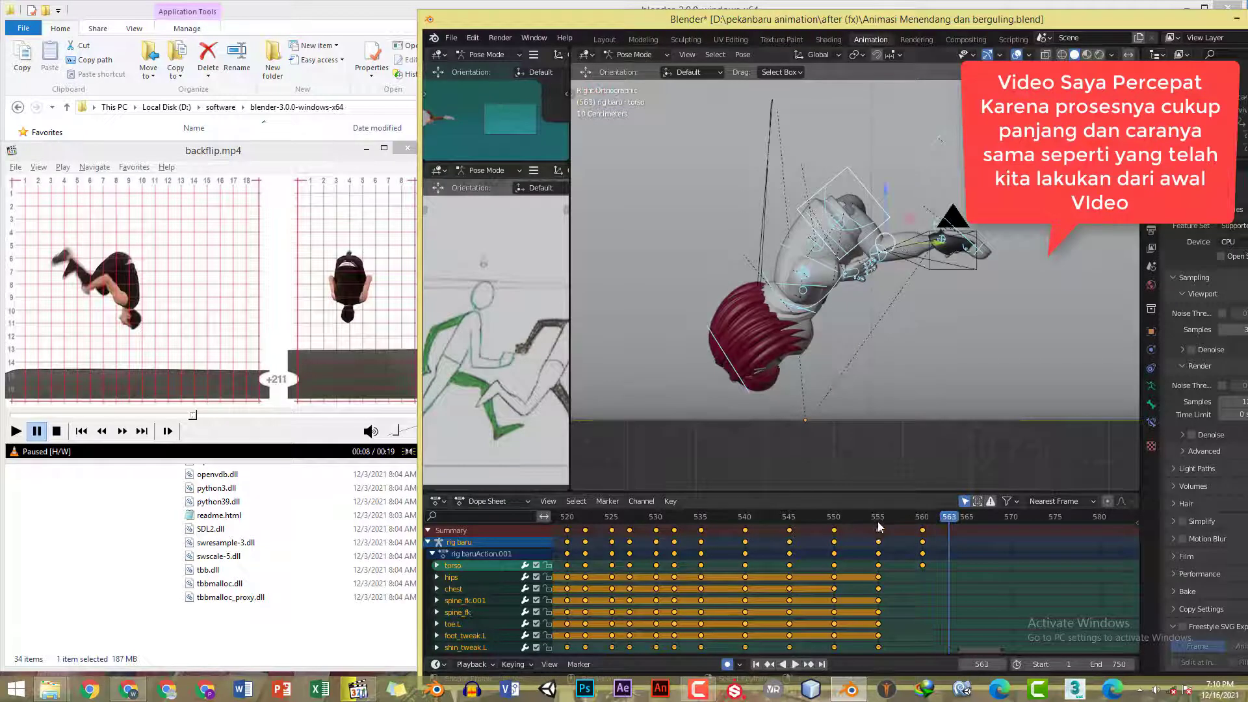
left_click(923, 526)
- Raise the left foot at frame 560, mirror its pose onto the right foot and offset the right foot slightly
left_click(936, 244)
scroll(937, 244, "up", 2)
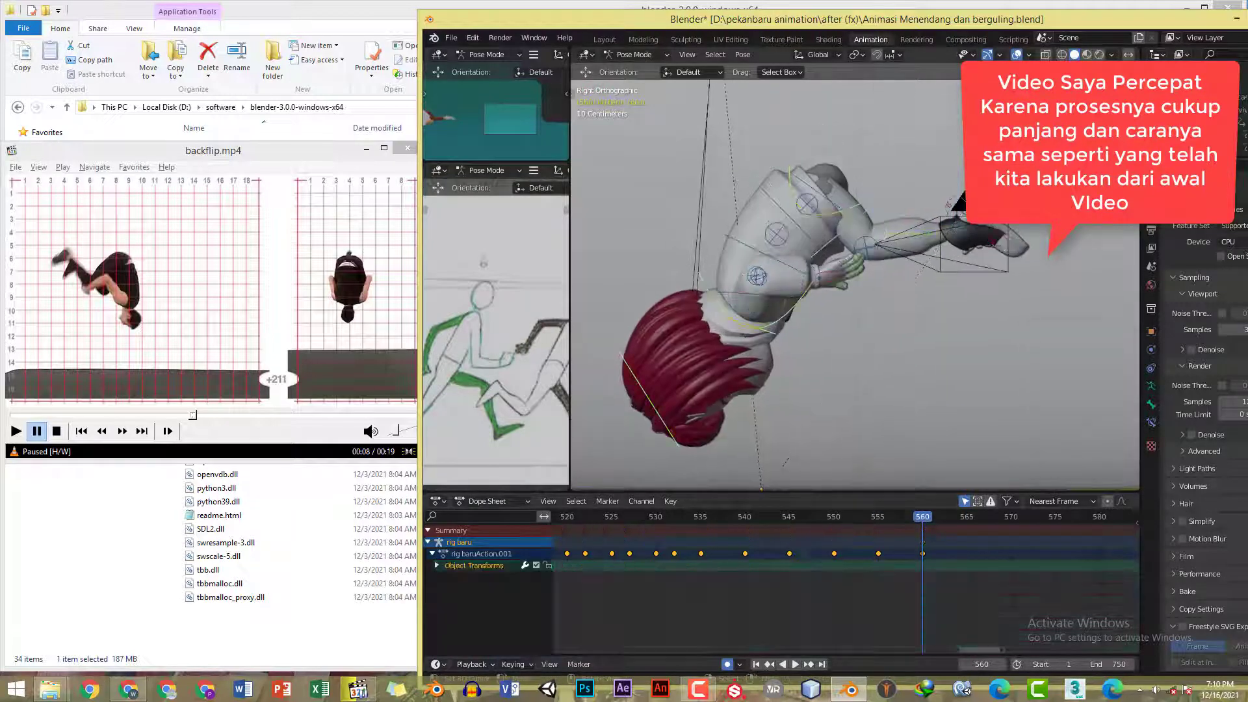
key("g")
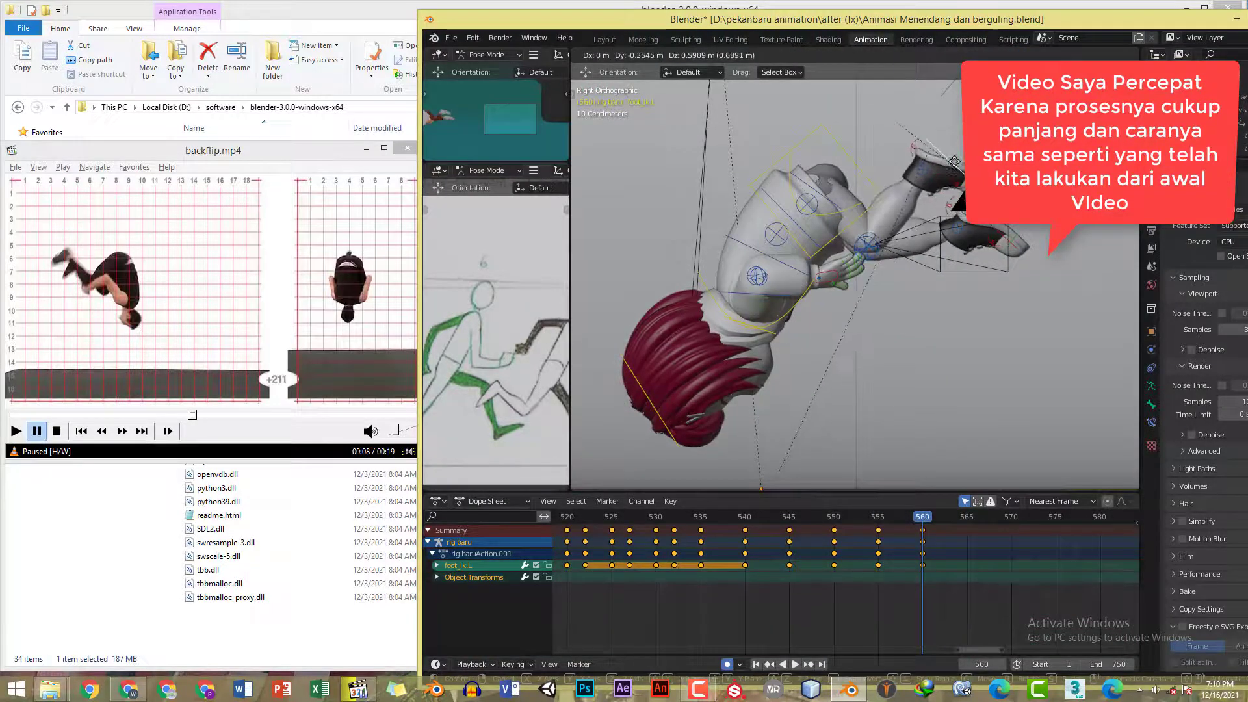
left_click(956, 176)
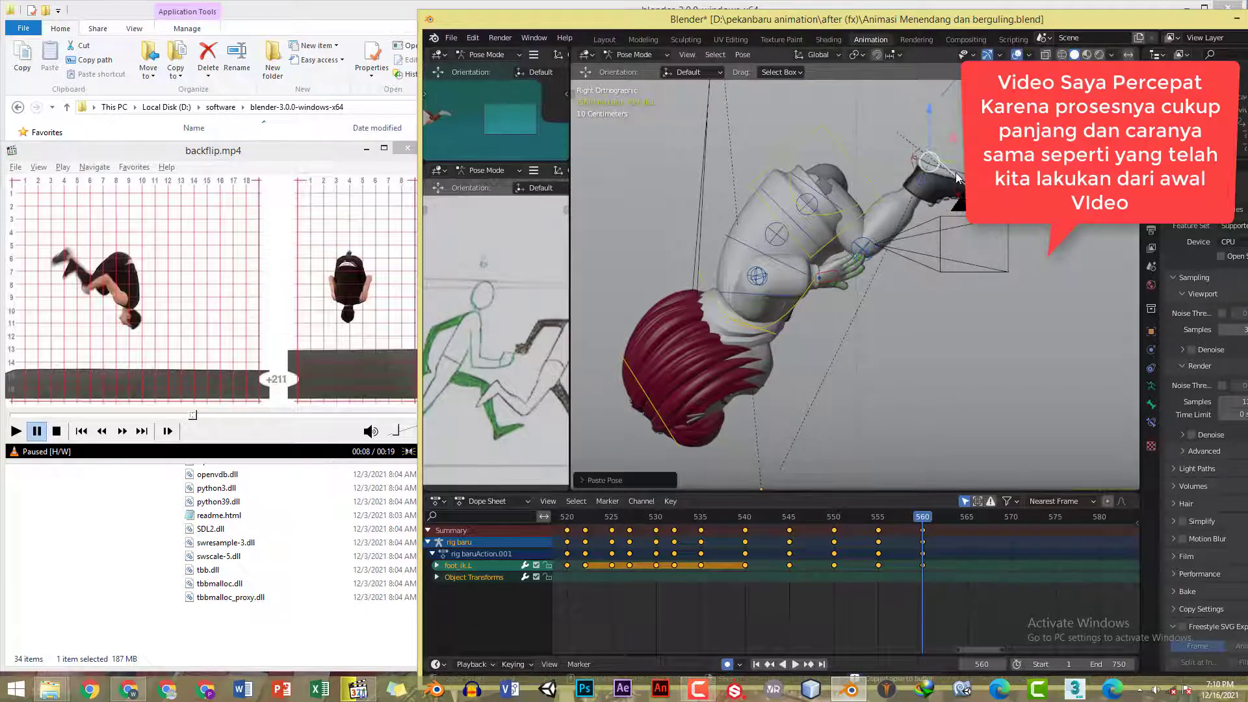
key("g")
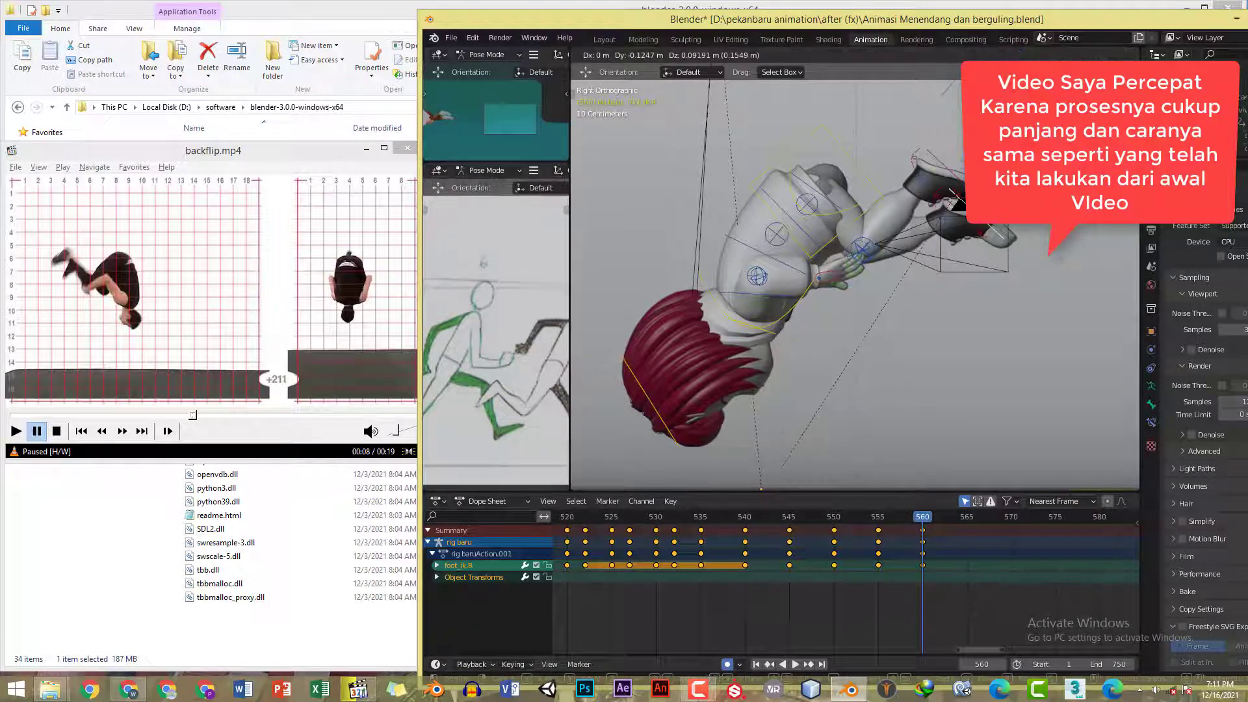
left_click(976, 228)
- Go to frame 550 and shift the left foot slightly so the two feet do not overlap exactly
left_click_drag(921, 519, 867, 457)
key("Down")
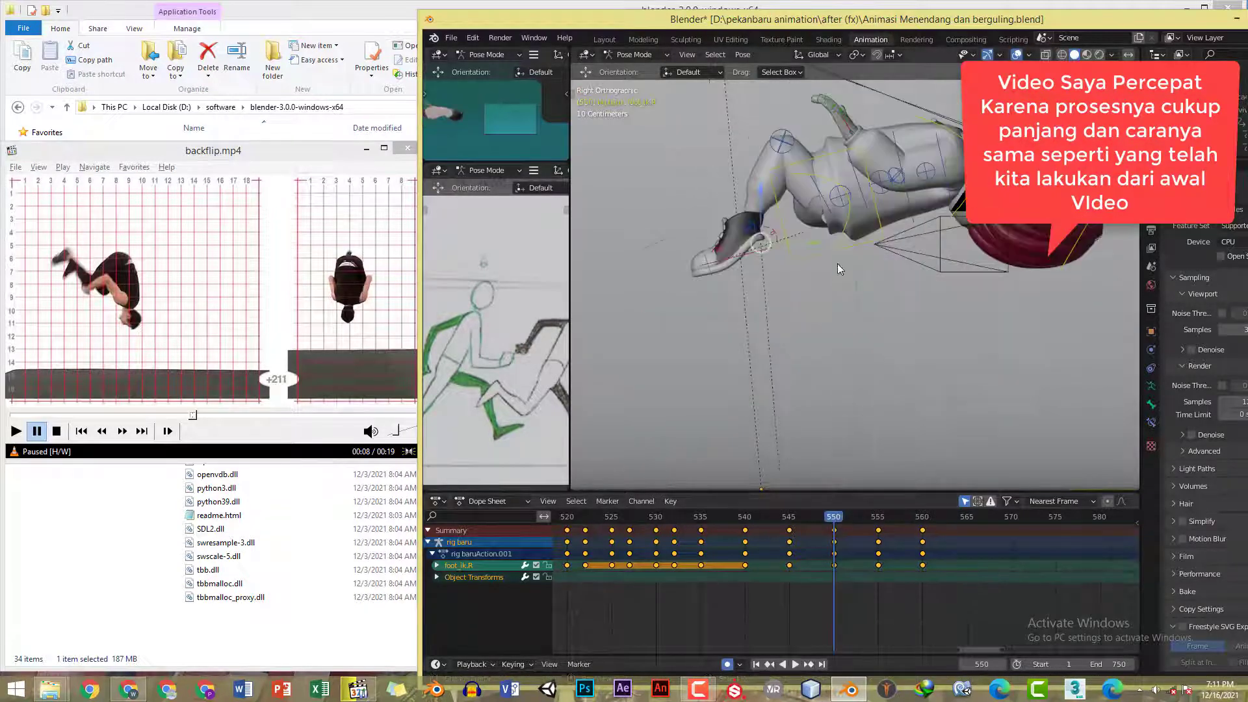
key("g")
left_click(756, 252)
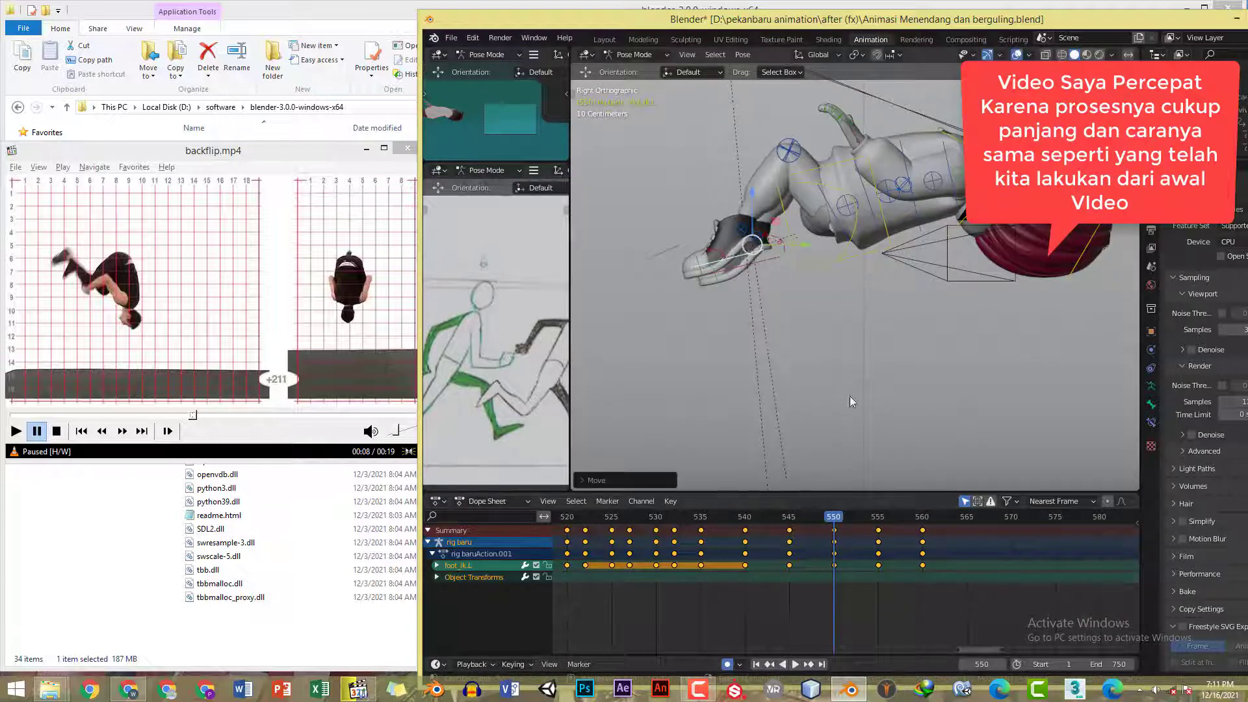
- Replay the flip from frame 540 to check the feet's motion
left_click_drag(791, 522, 752, 518)
key("space")
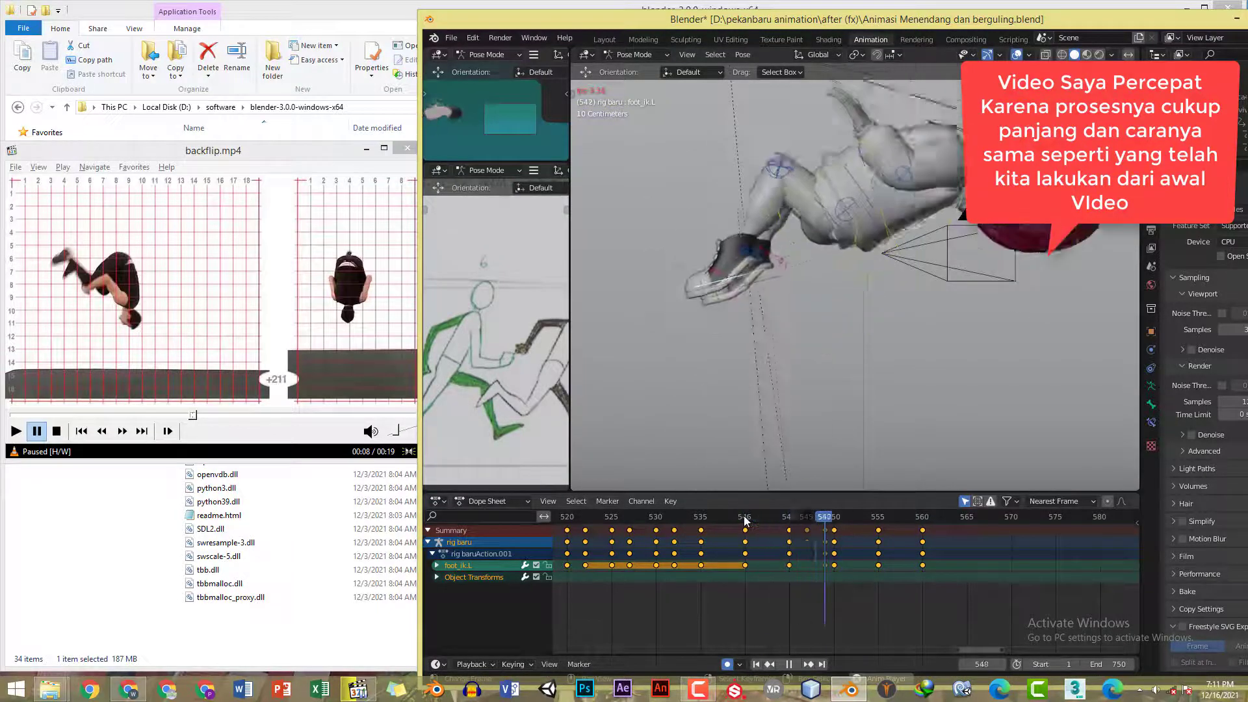
key("space")
- Move the left foot about 0.26 m away from the right foot at frame 555
middle_click_drag(896, 332, 897, 400, "shift")
key("g")
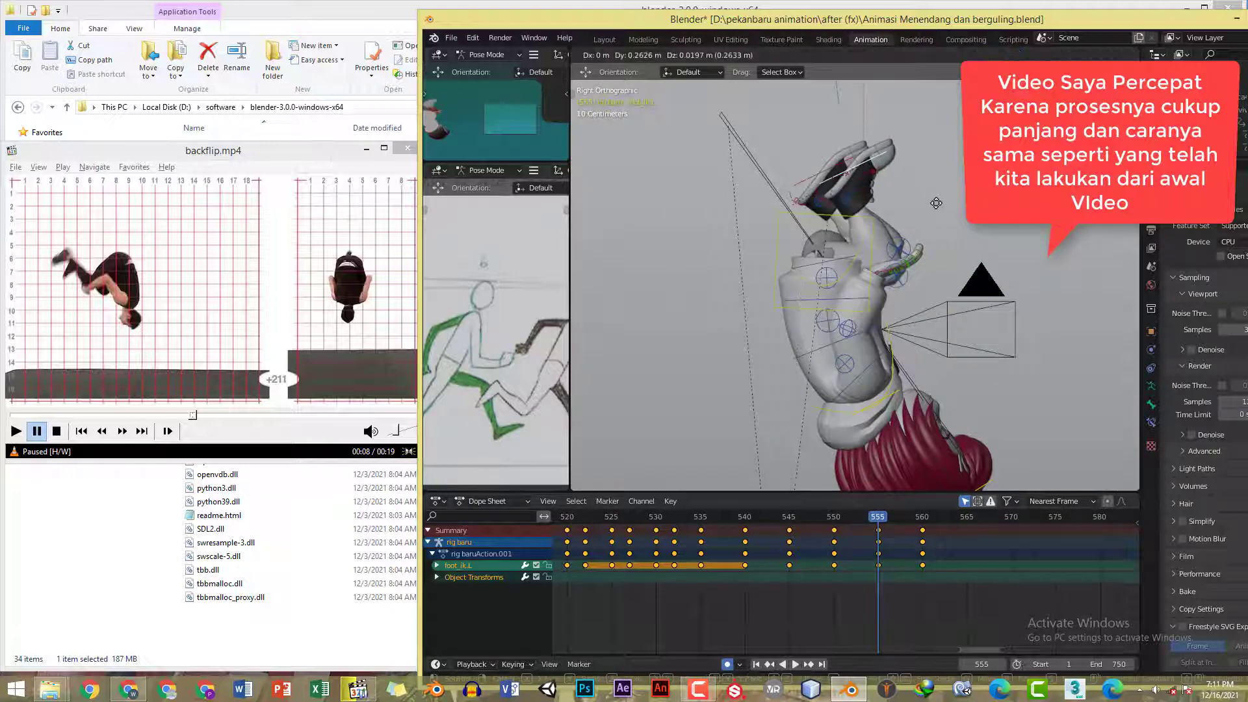
left_click(936, 208)
- Step through frames 555 to 558 from the side and in perspective to examine how the right foot moves
left_click_drag(786, 525, 894, 526)
mouse_move(898, 319)
middle_mouse_down()
mouse_move(969, 225)
mouse_move(910, 224)
mouse_move(912, 299)
middle_mouse_up()
left_click(865, 171)
key("KP_3")
middle_click_drag(915, 408, 900, 393, "shift")
mouse_move(895, 523)
left_mouse_down()
mouse_move(867, 525)
mouse_move(893, 527)
mouse_move(881, 527)
left_mouse_up()
key("Right")
key("Right")
key("Right")
key("Right")
middle_click_drag(842, 328, 902, 306)
key("Right")
key("Right")
key("Right")
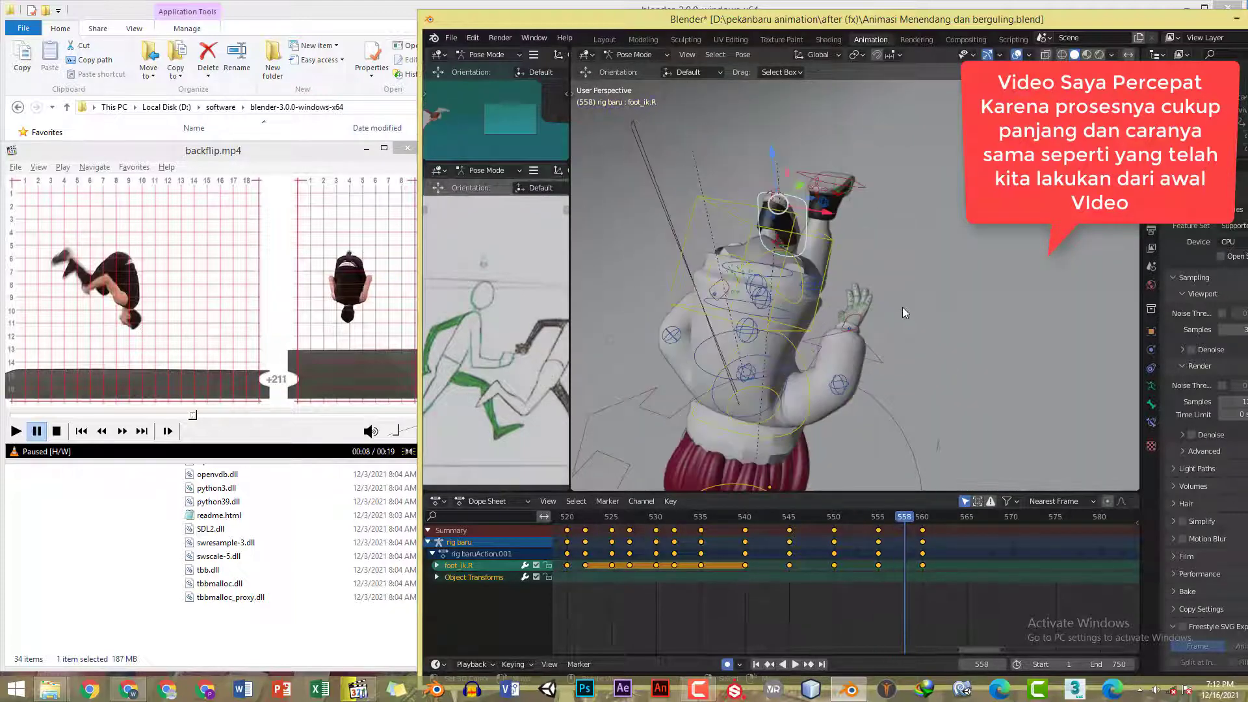
- Try to rotate and move the right foot at frame 557 to line it up with the left foot
key("Left")
key("KP_3")
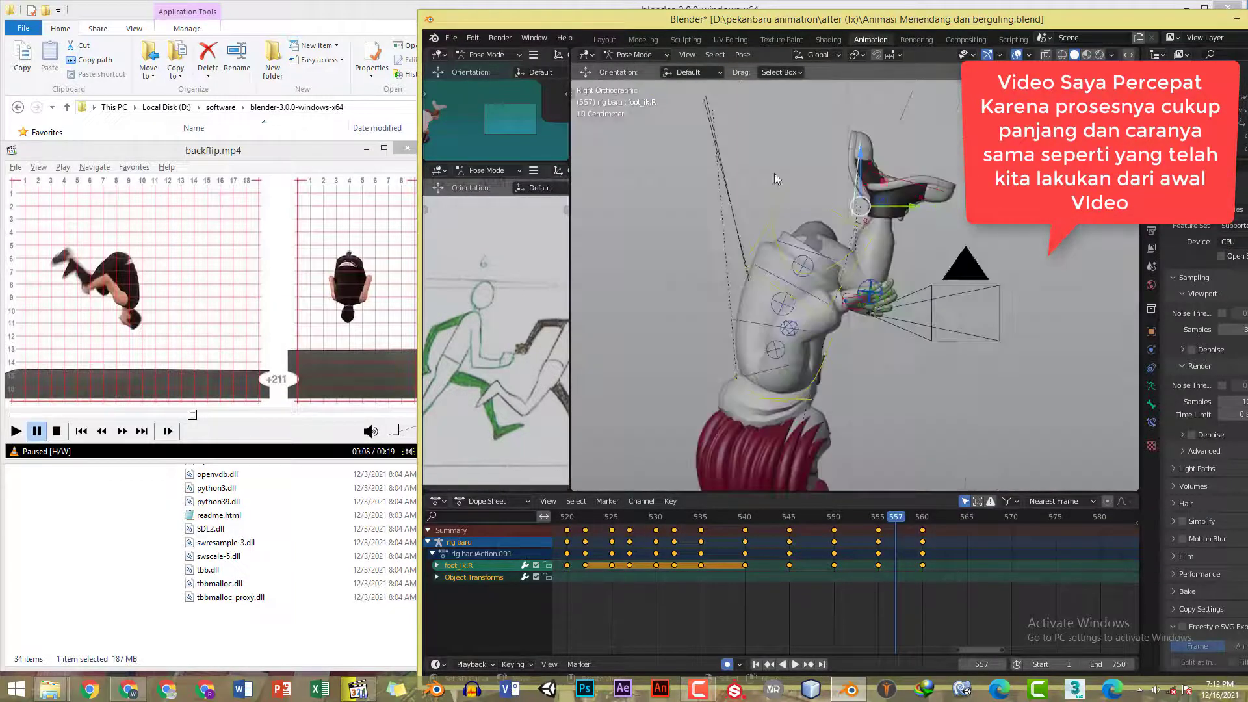
key("r")
left_click(986, 310)
key("g")
left_click(988, 304)
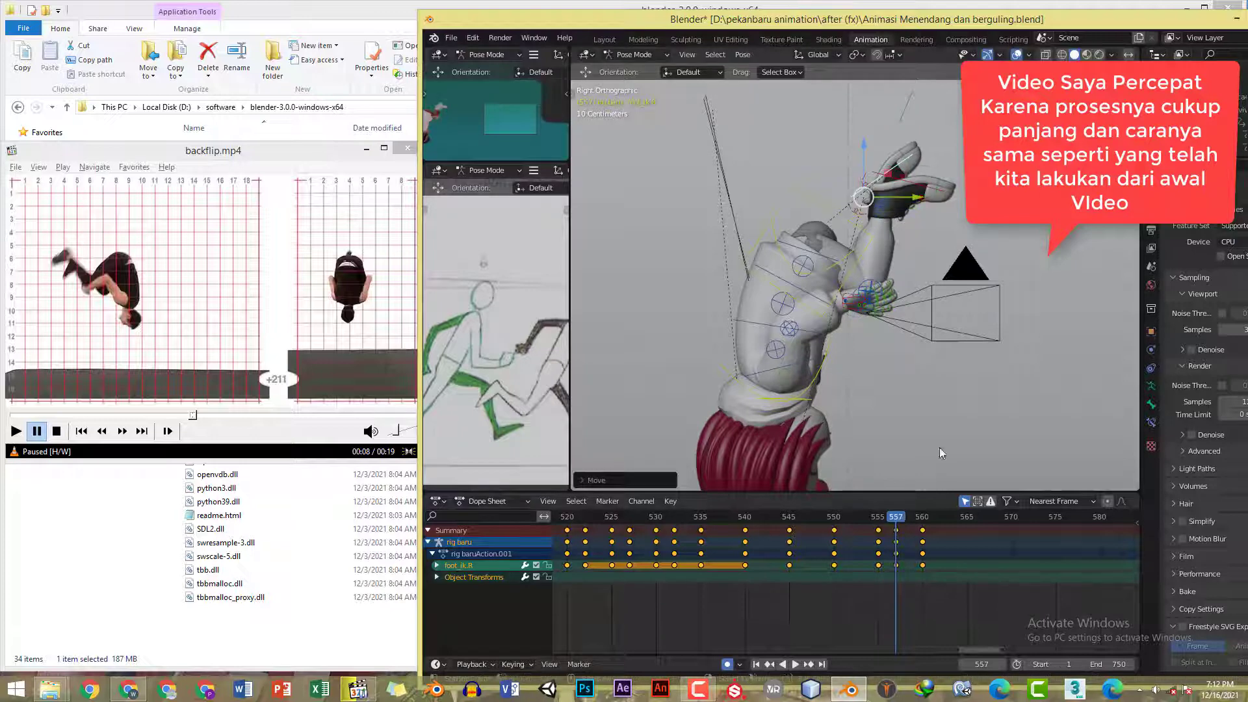
- Go to frame 560 and move the right foot about 0.7 m up beside the left foot
left_click_drag(887, 528, 919, 510)
key("g")
left_click(934, 227)
key("g")
left_click(946, 274)
key("a")
key("alt+a")
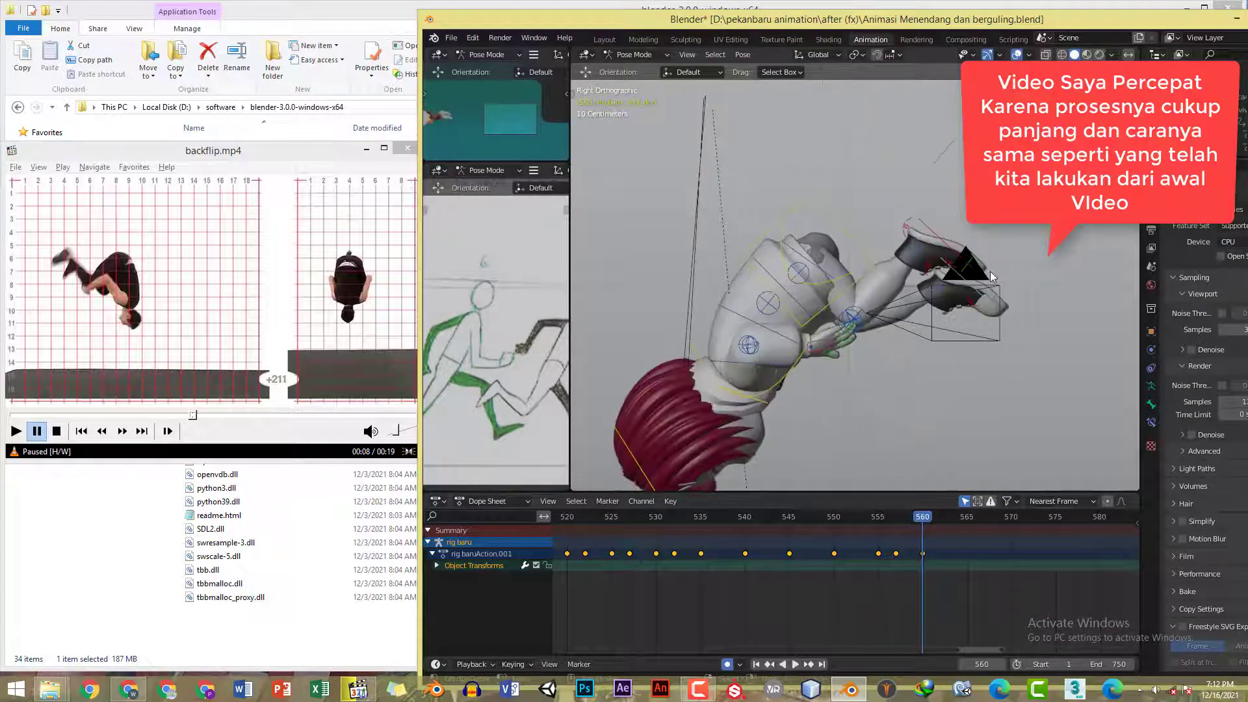
left_click(936, 231)
key("g")
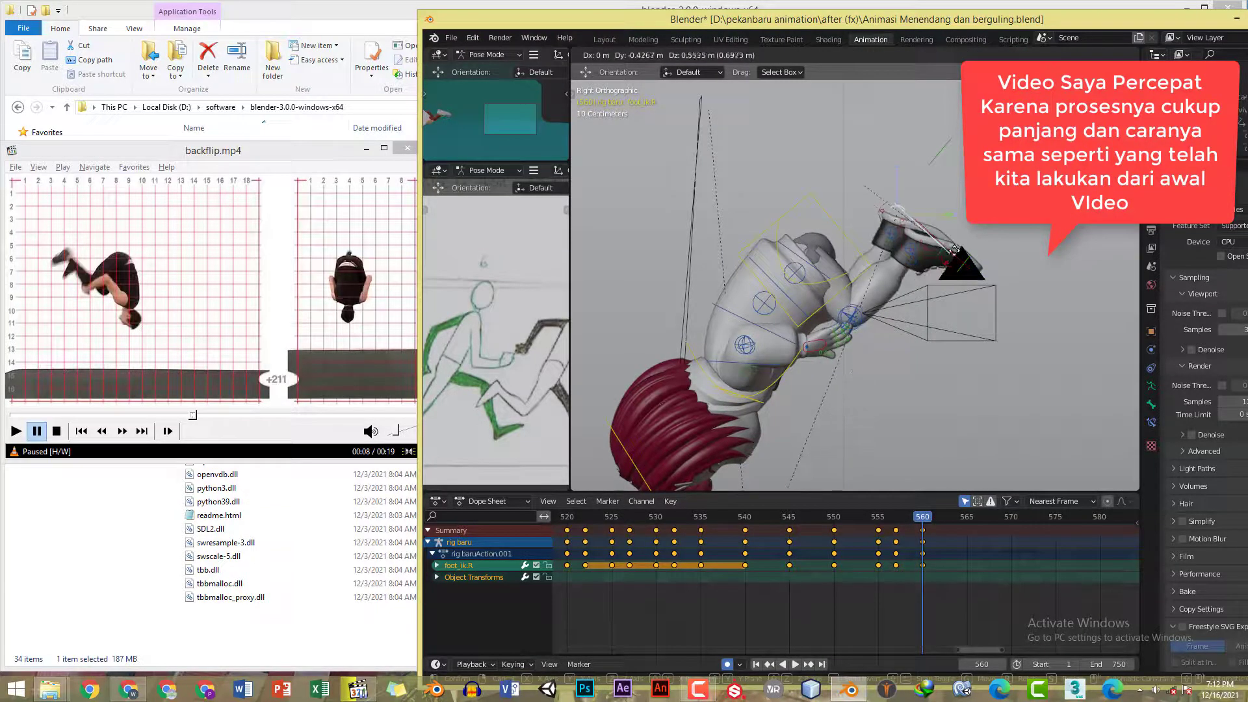
left_click(953, 250)
- Try another rotation of the right foot and delete its keyframe at frame 557
left_click_drag(905, 524, 880, 474)
key("r")
left_click(1000, 286)
left_click(896, 565)
key("x")
left_click(904, 570)
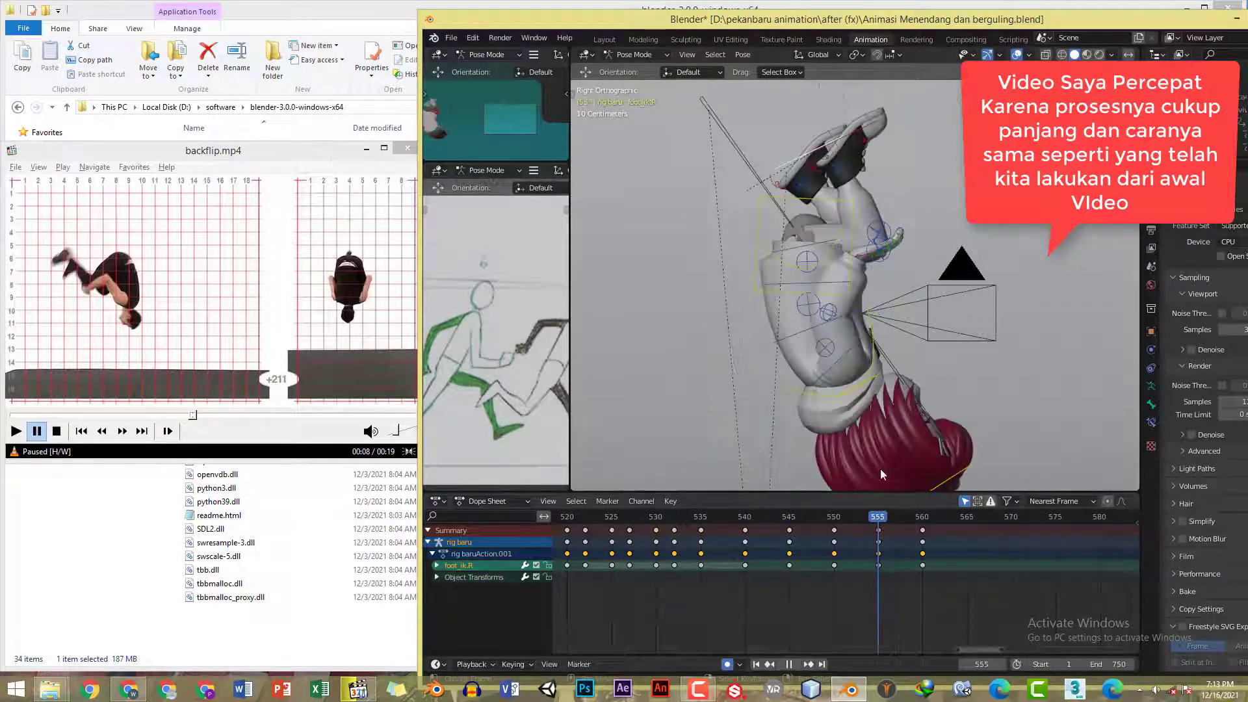
- Inspect the feet at frames 555 to 557 from another angle and save the file
middle_click_drag(841, 197, 832, 235)
key("KP_3")
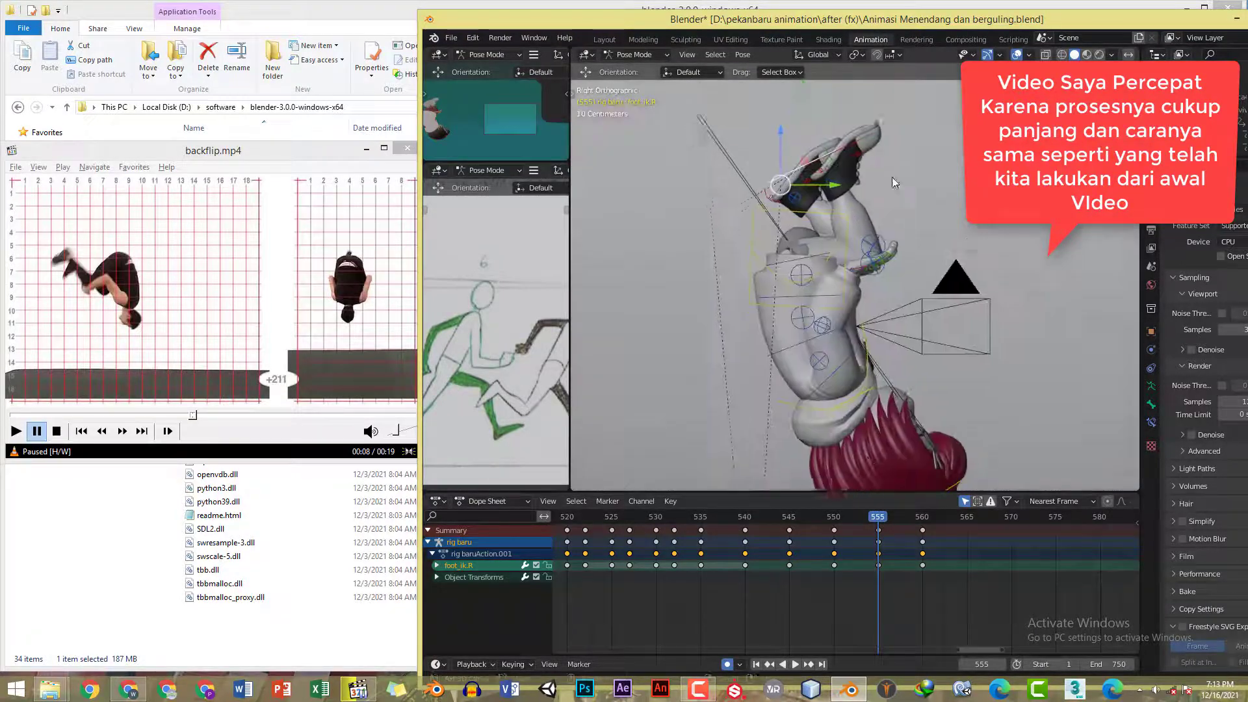
left_click_drag(890, 520, 896, 518)
middle_click_drag(855, 189, 953, 177)
key("KP_3")
middle_click_drag(916, 268, 858, 250, "shift")
key("ctrl+s")
- Rotate the right foot at frame 557 toward the left foot's angle, finishing with a turn of about 21 degrees
key("r")
left_click(975, 320)
key("r")
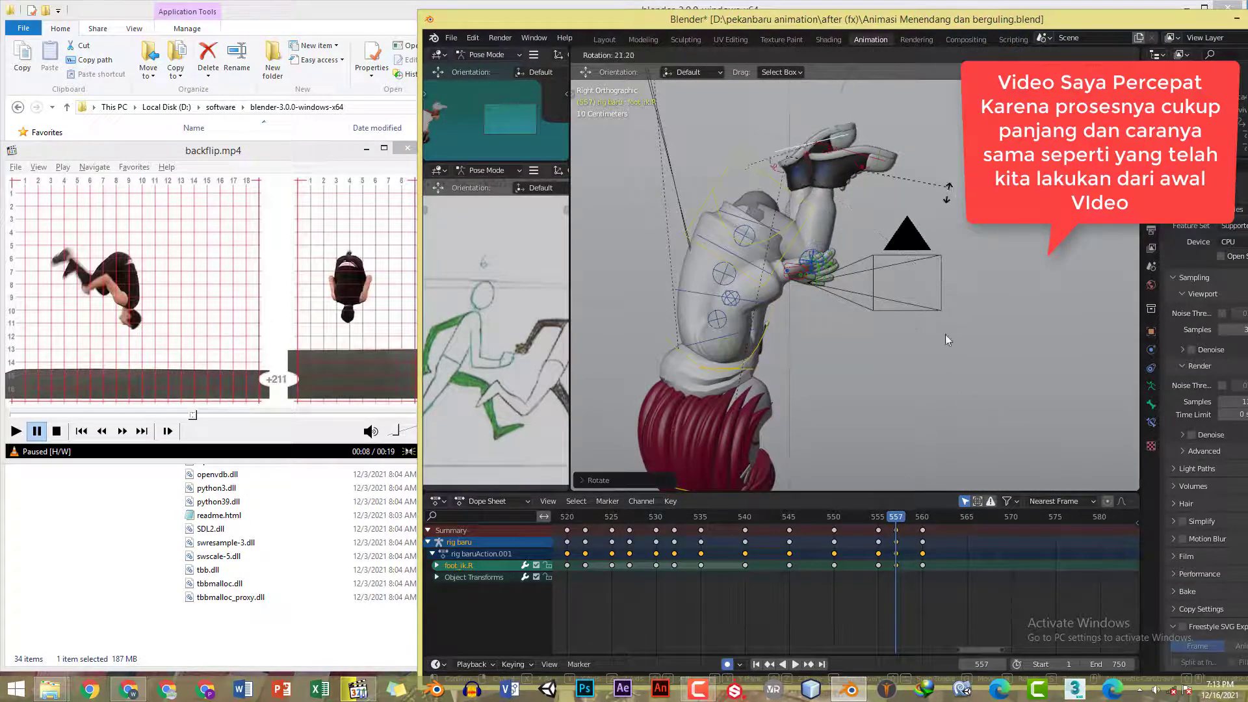
left_click(947, 194)
- Adjust the right foot's position at frame 560 and step back to frame 557
left_click_drag(892, 519, 925, 543)
key("g")
left_click(928, 242)
key("Left")
key("Left")
key("Left")
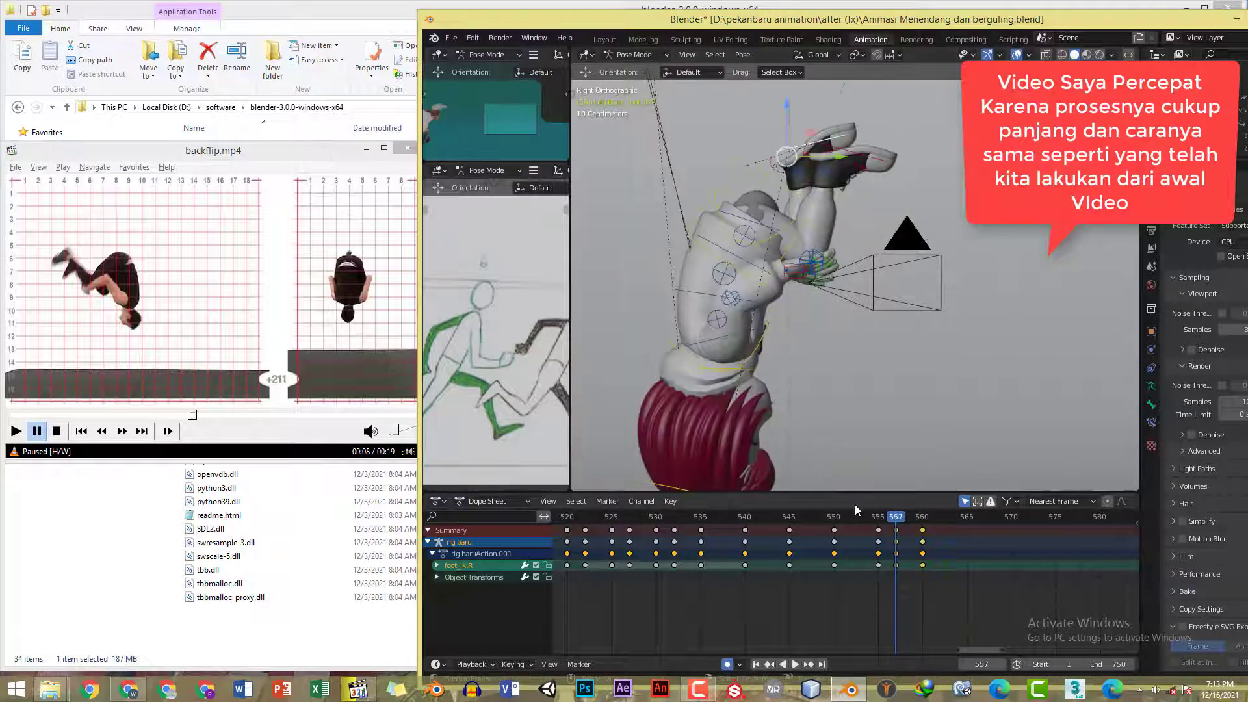
- Go to frame 558 and rotate the right foot to match the left foot, finishing with about -29 degrees
key("Right")
key("Right")
key("Right")
key("Left")
key("Left")
key("r")
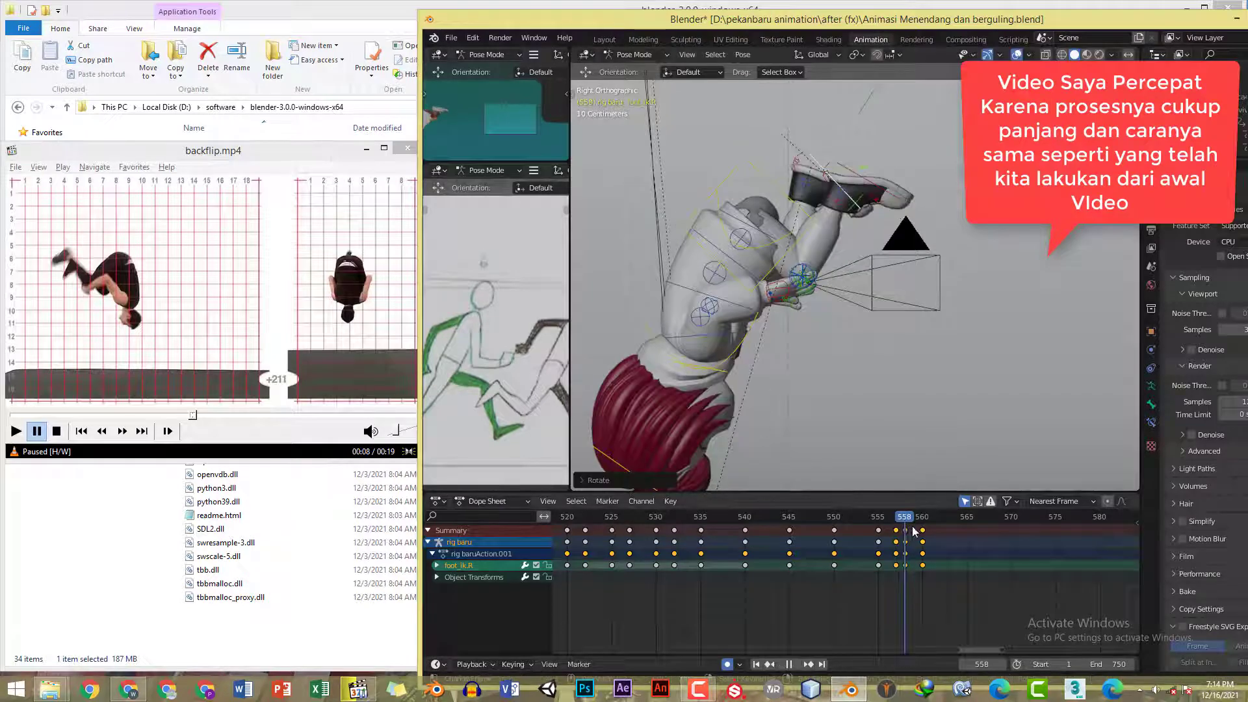
left_click(955, 328)
key("r")
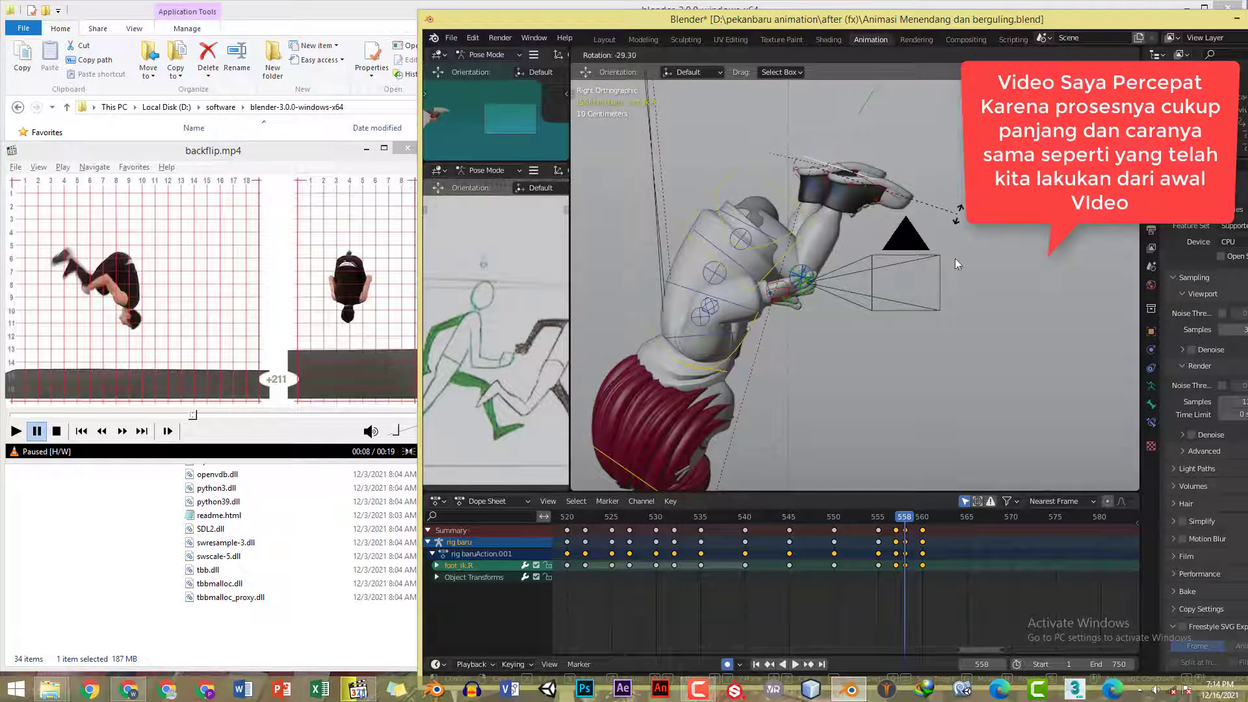
left_click(956, 260)
- Keyframe all of the rig's bones at frame 560 and save the file
left_click_drag(900, 518, 928, 525)
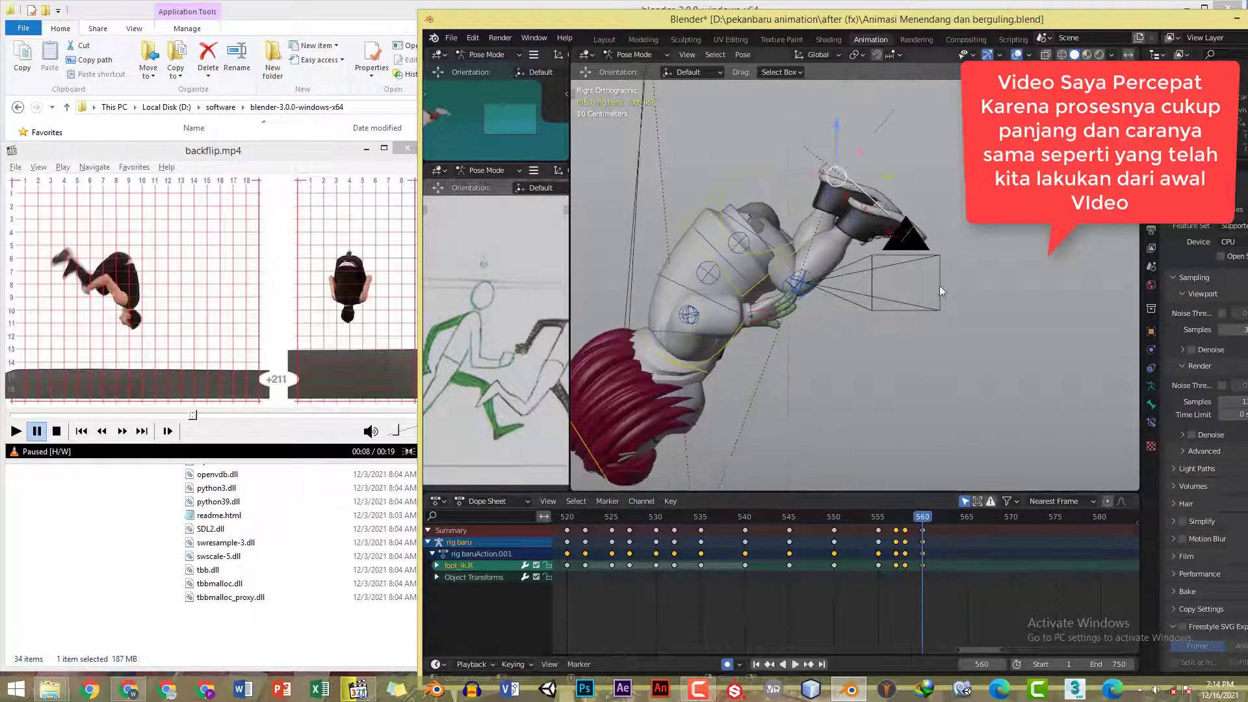
key("a")
key("ctrl+s")
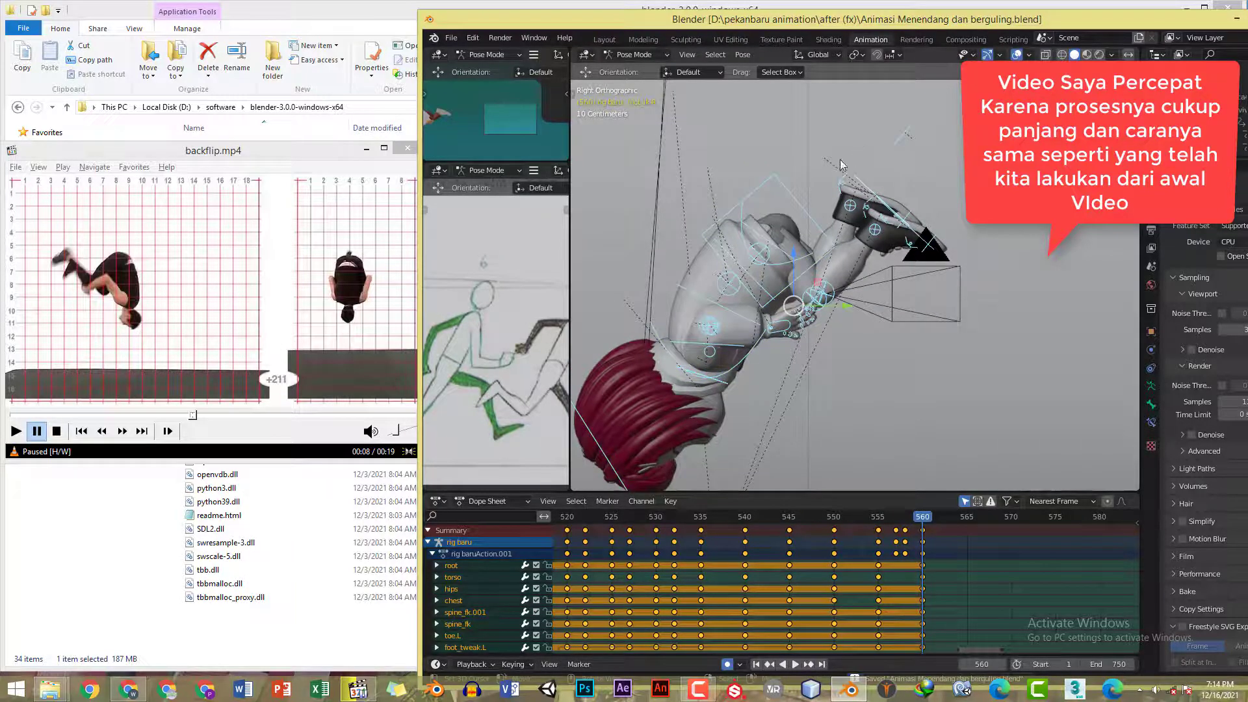
- Fine-tune the right foot's rotation at frame 557 and step forward to frame 560 to check the motion
middle_click_drag(841, 161, 881, 151, "shift")
mouse_move(877, 521)
left_mouse_down()
mouse_move(913, 527)
mouse_move(894, 529)
left_mouse_up()
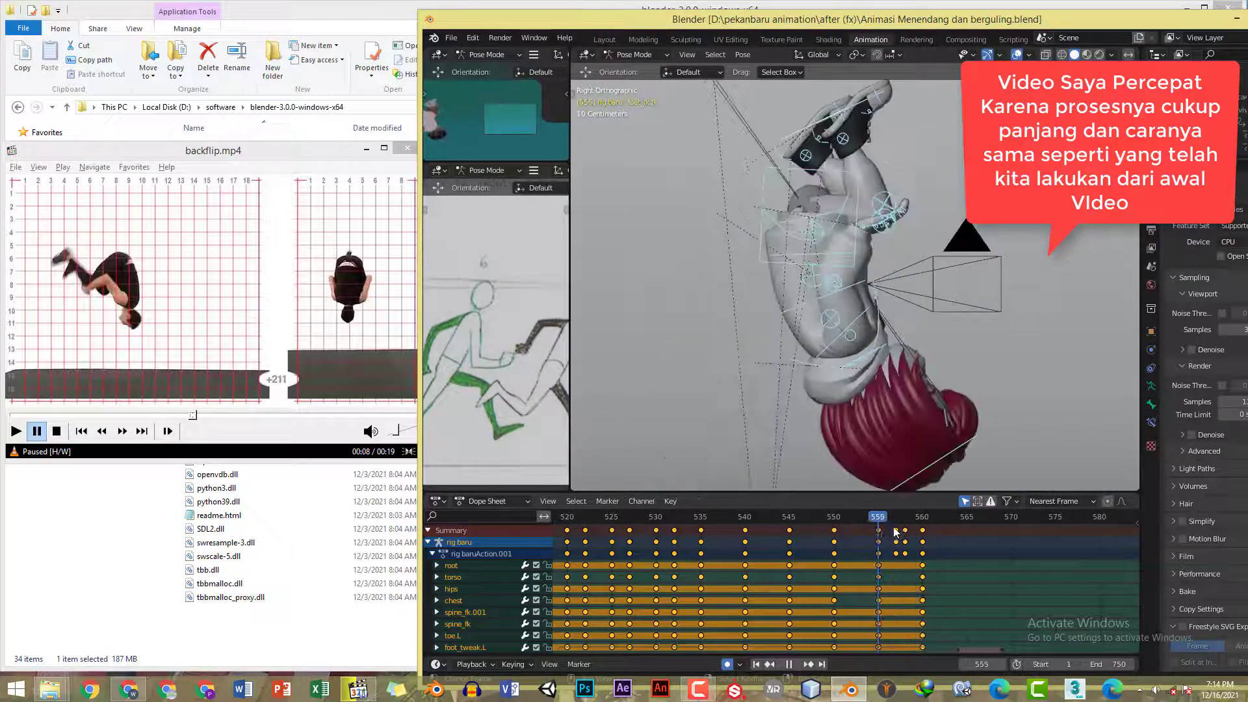
left_click(895, 532)
left_click(895, 132)
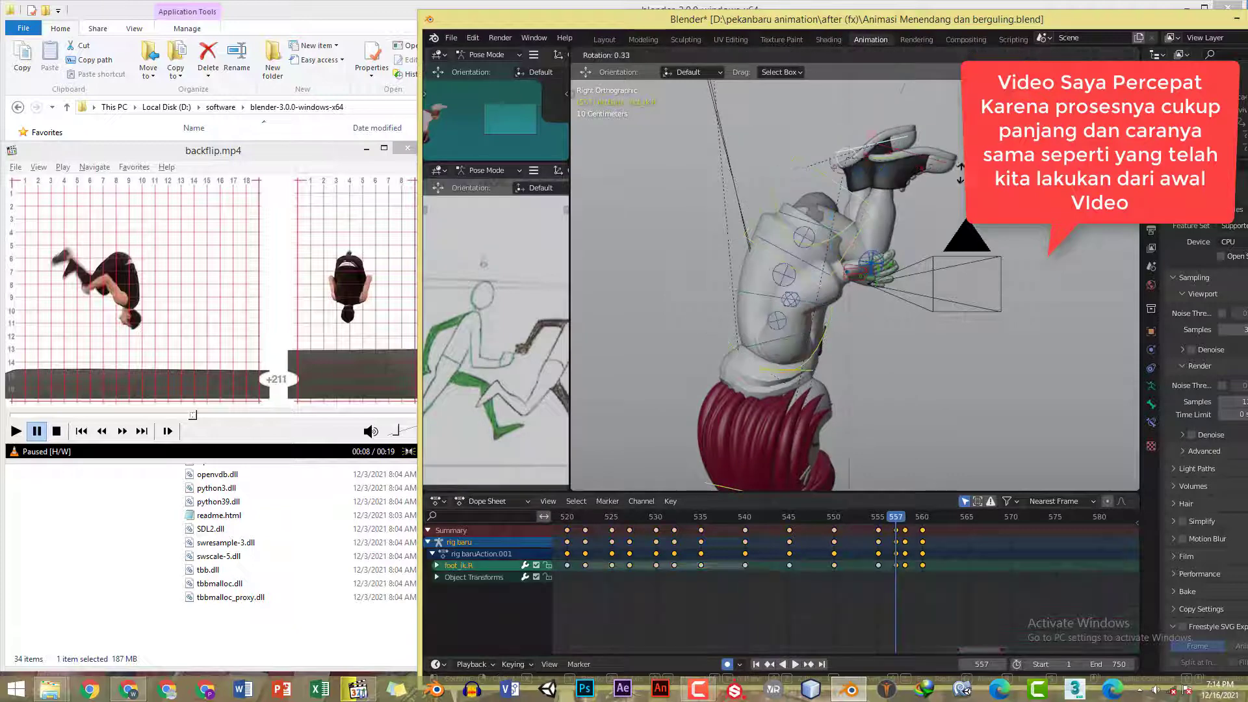
key("Right")
key("Right")
key("Right")
middle_click_drag(926, 360, 931, 335, "shift")
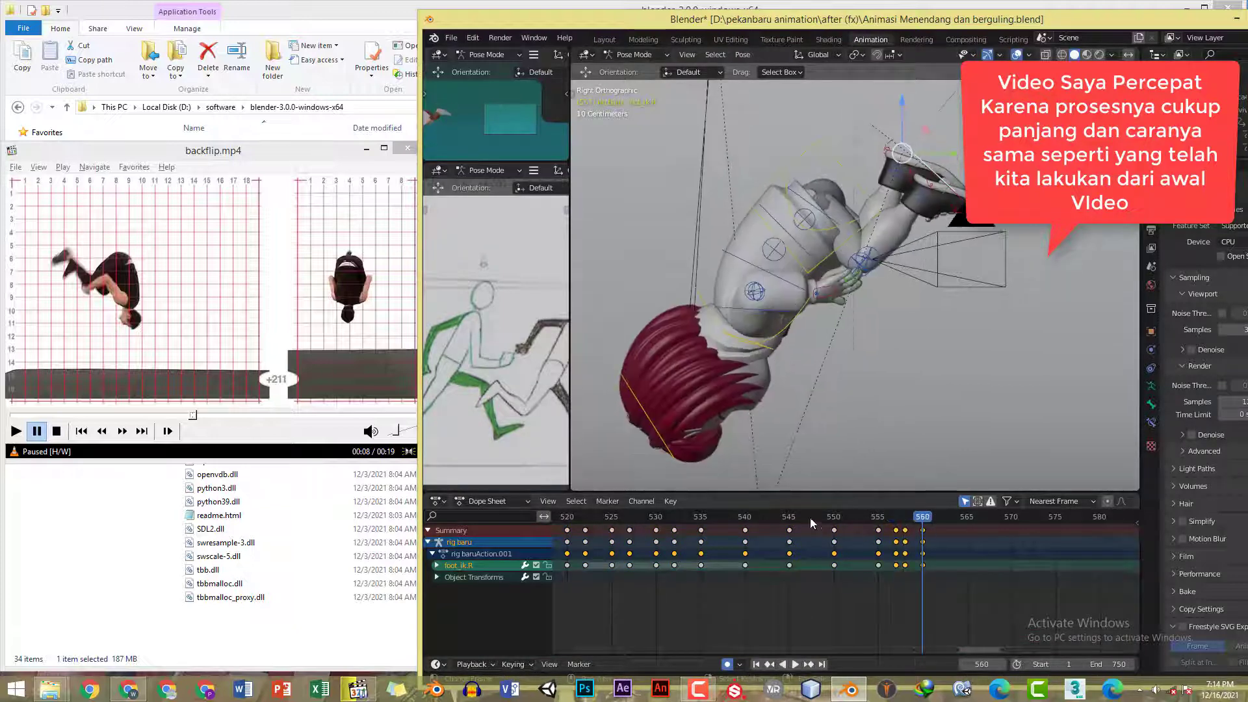
- Go to frame 565 and advance the backflip.mp4 reference to the next pose, keeping the rig in right orthographic view
left_click_drag(811, 520, 922, 530)
middle_click_drag(865, 373, 875, 354, "shift")
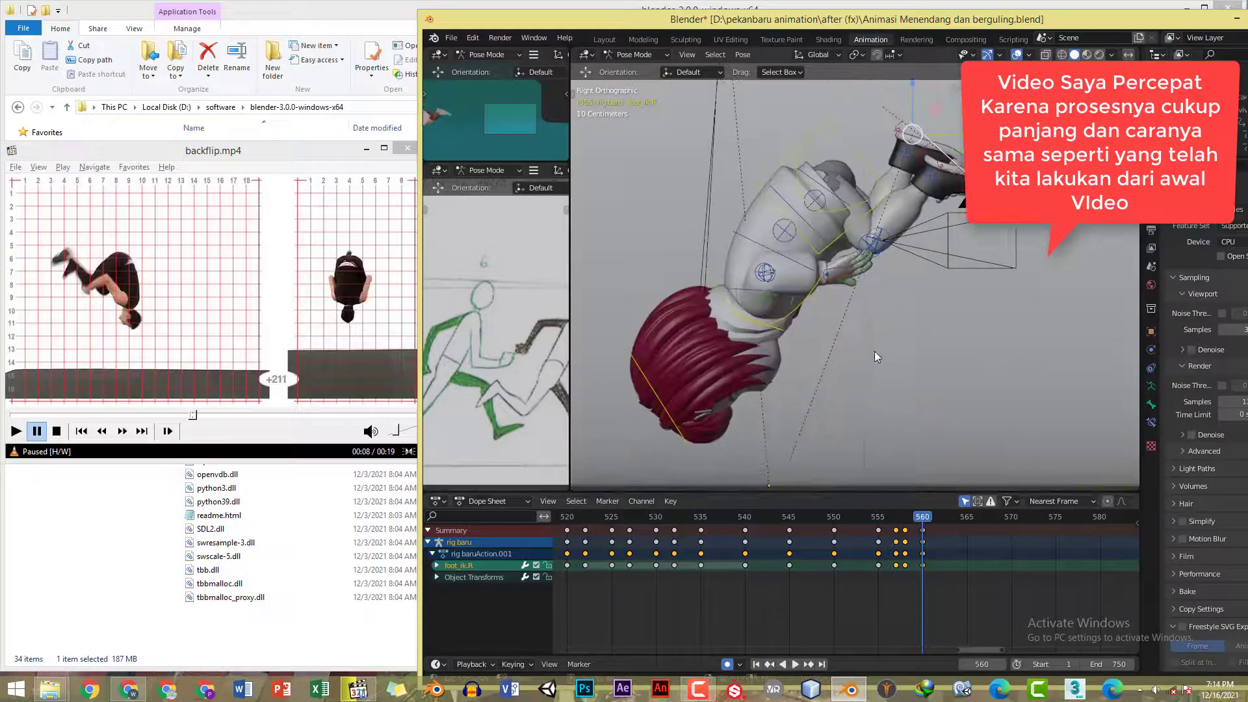
key("a")
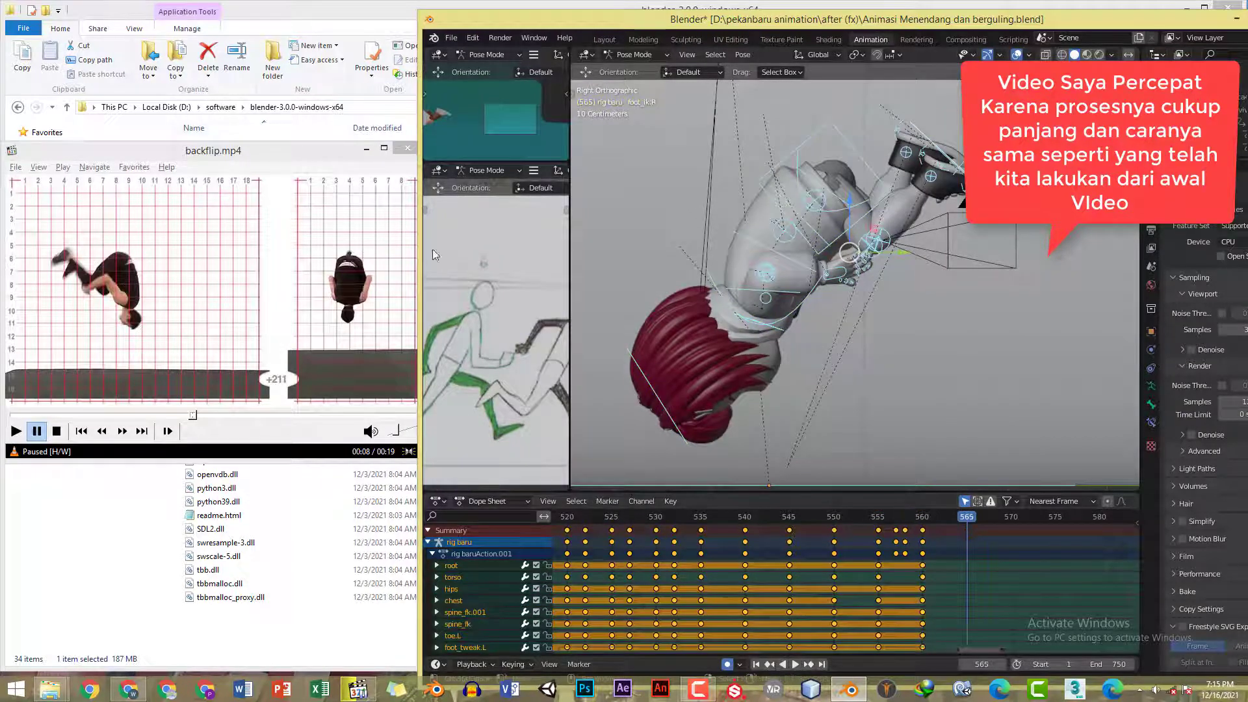
left_click(330, 242)
left_click(330, 241)
middle_click_drag(936, 292, 967, 304)
key("KP_3")
- Rotate the chest and neighbouring upper-body controls at frame 565 to match the reference's bent-over pose
left_click(857, 137)
left_click(830, 275)
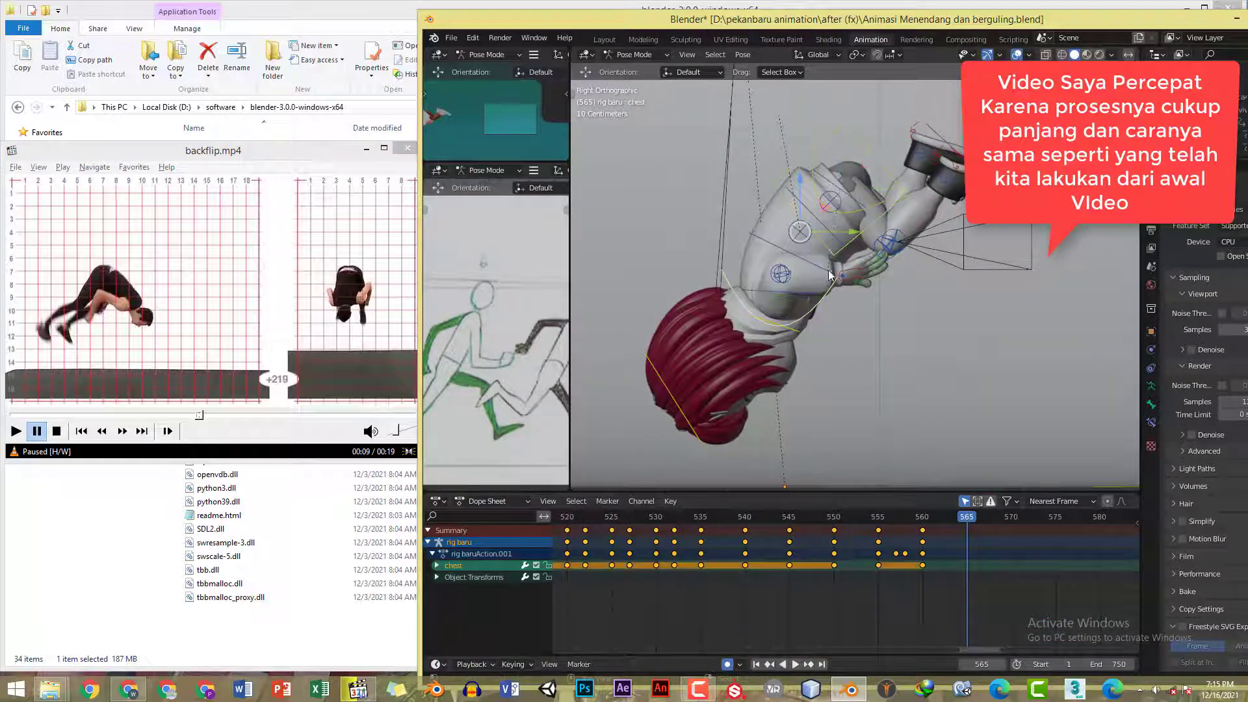
key("r")
left_click(942, 311)
left_click(740, 280)
key("r")
left_click(838, 245)
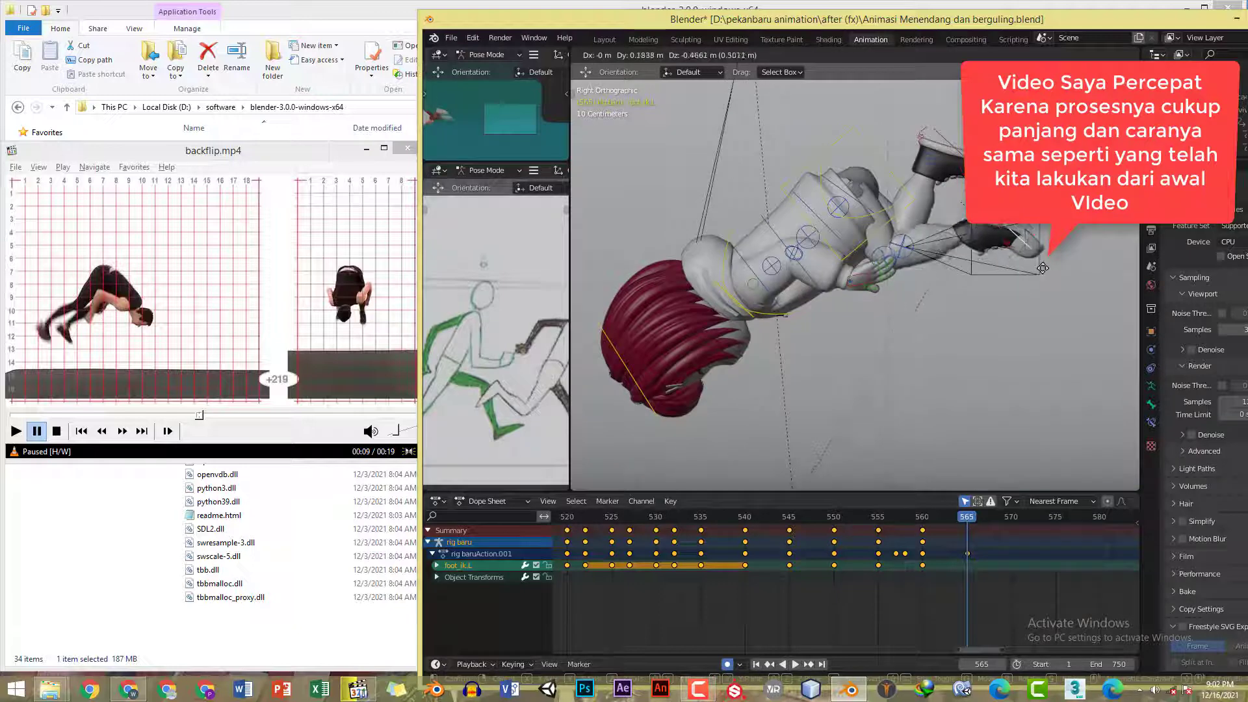
- Lower the left foot at frame 565 and rotate it about 26 degrees so the toes tilt downward
key("g")
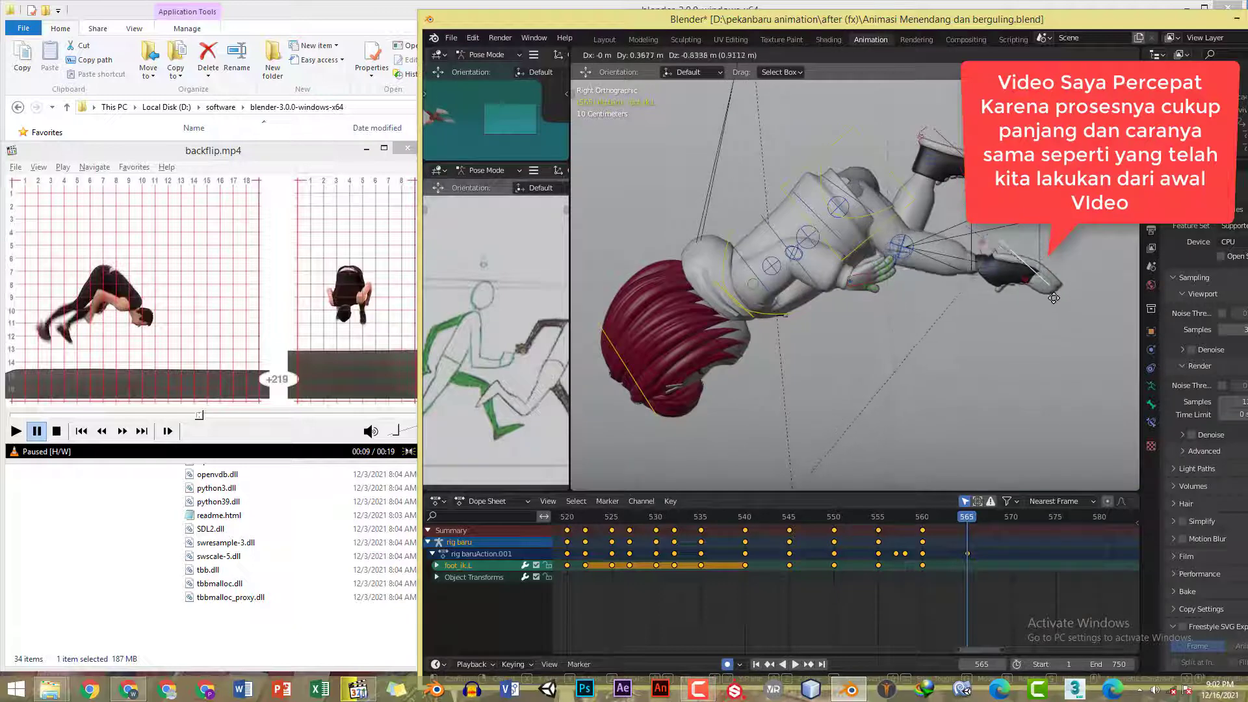
left_click(1047, 286)
left_click(1044, 272)
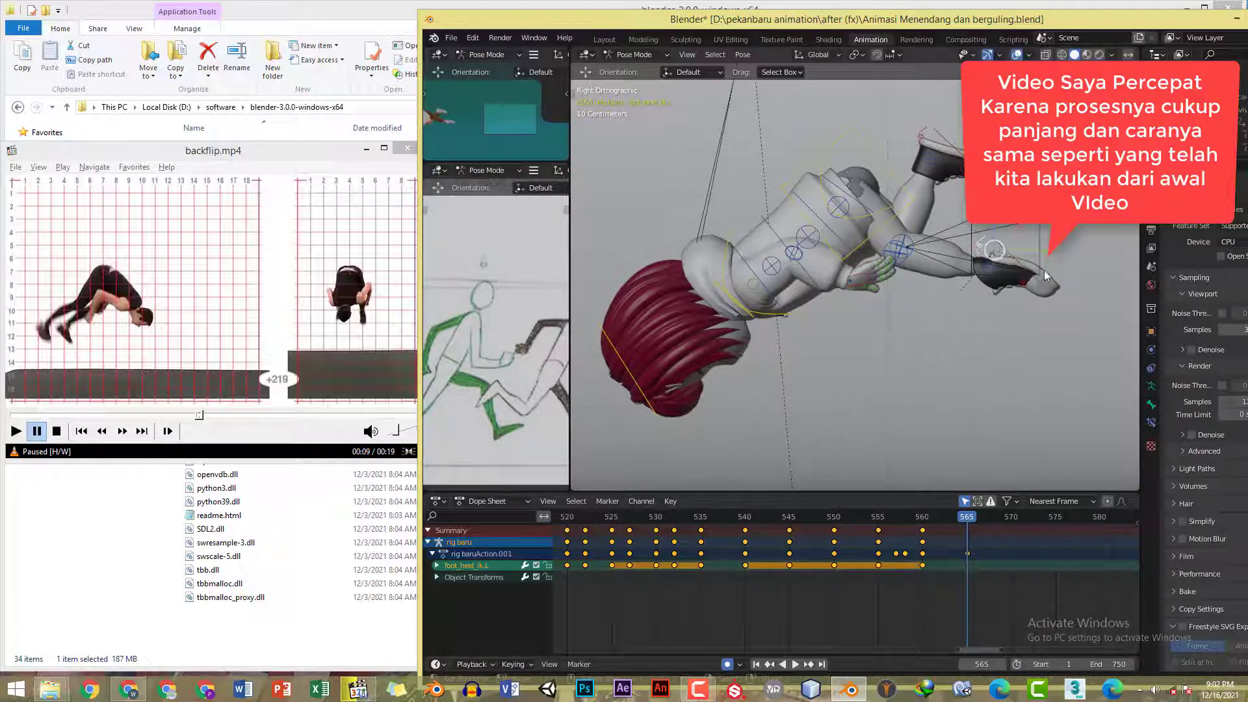
left_click(1042, 289)
key("r")
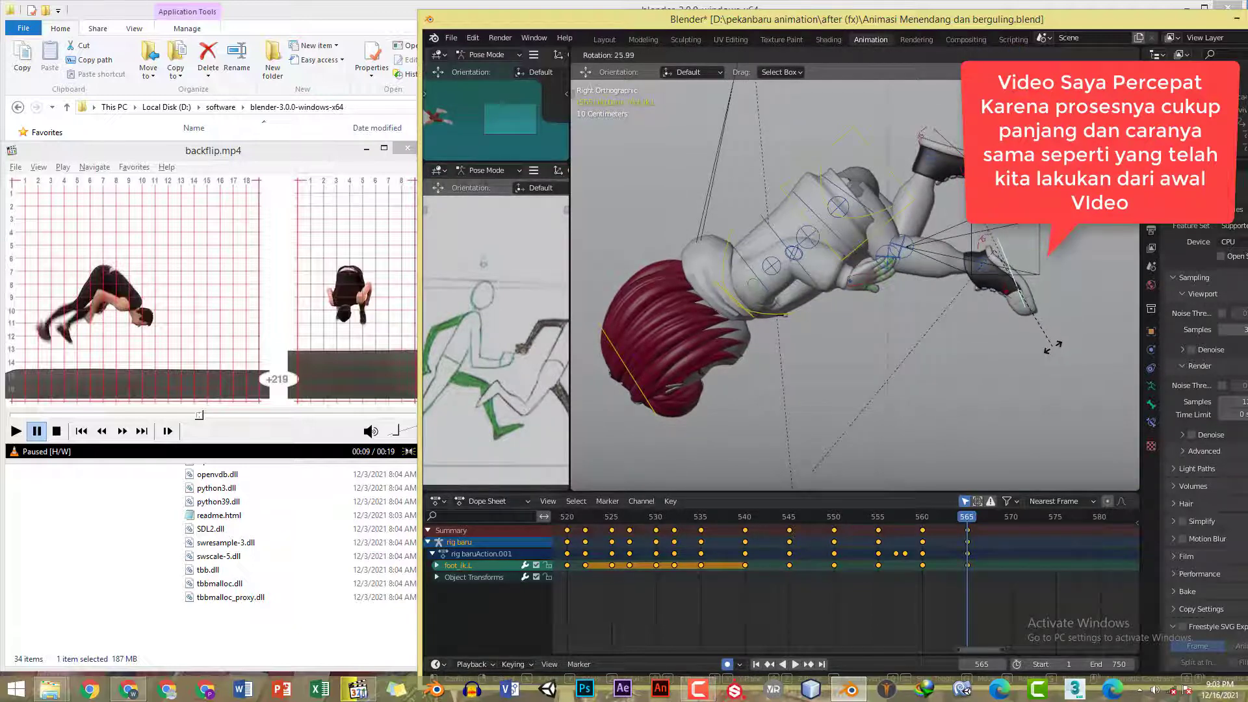
left_click(1052, 351)
- Refine the left foot's position and rotation at frame 565 until the toes point nearly straight down
key("g")
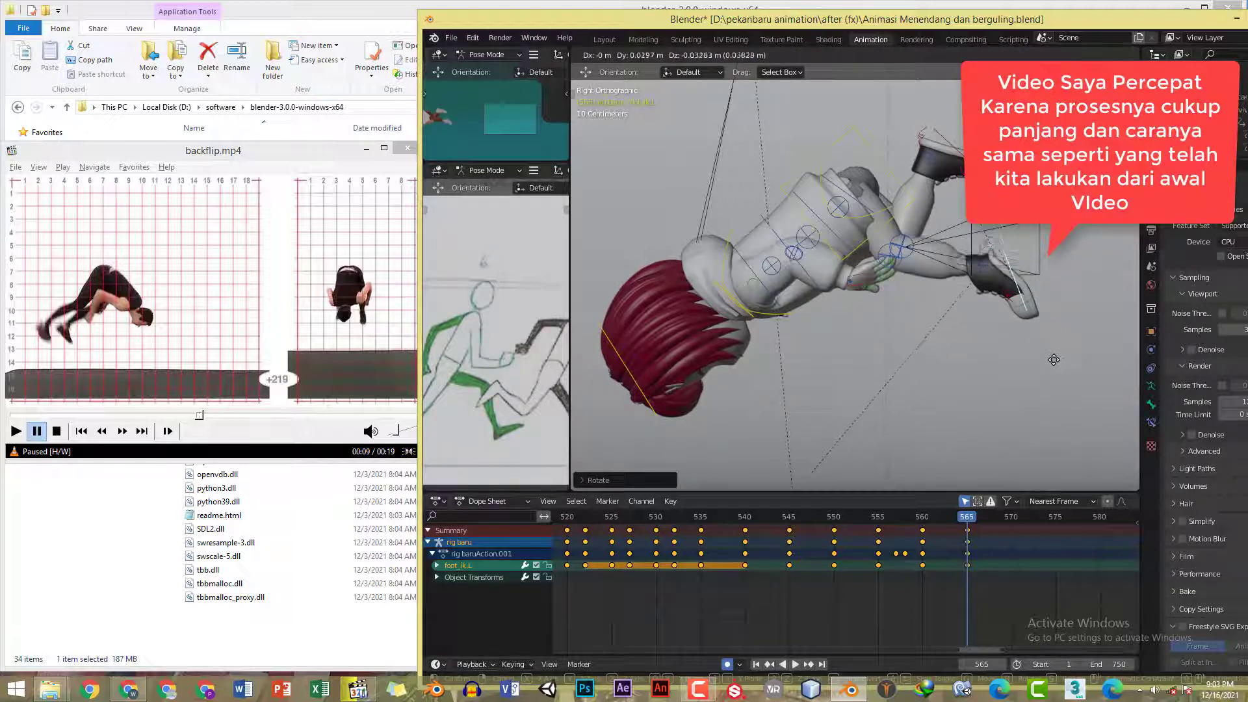
left_click(1055, 334)
key("r")
left_click(1054, 355)
key("g")
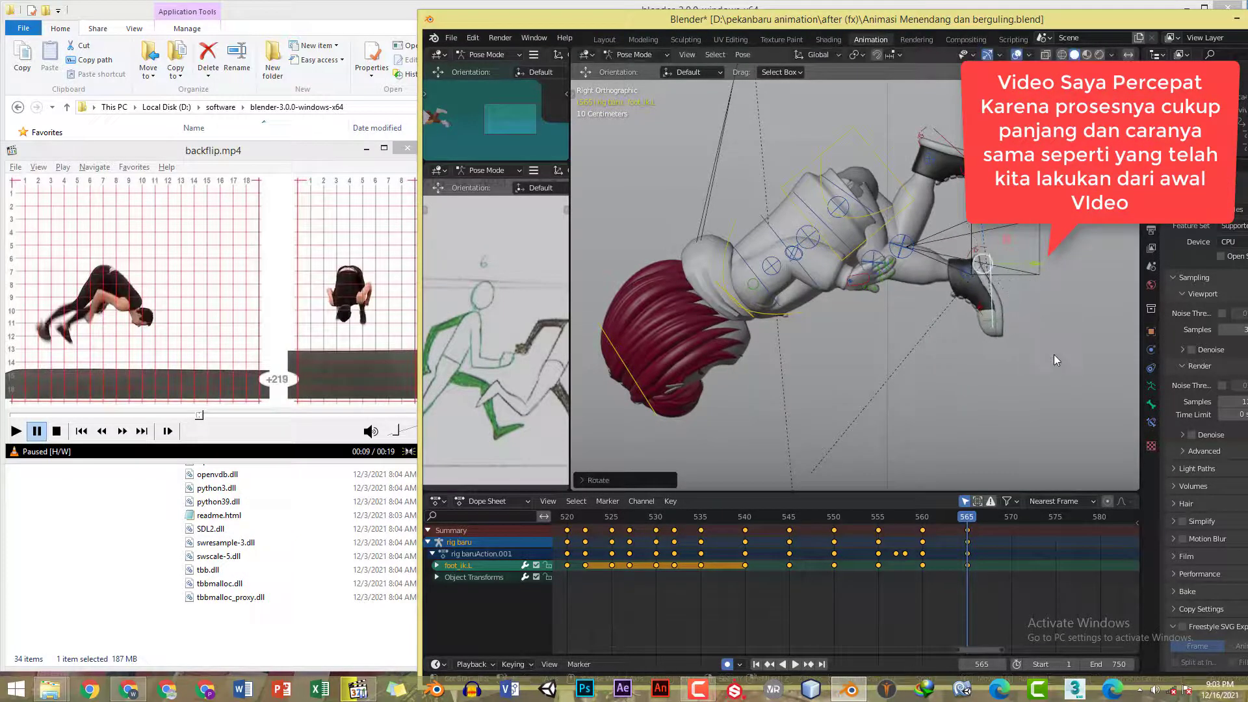
left_click(1076, 350)
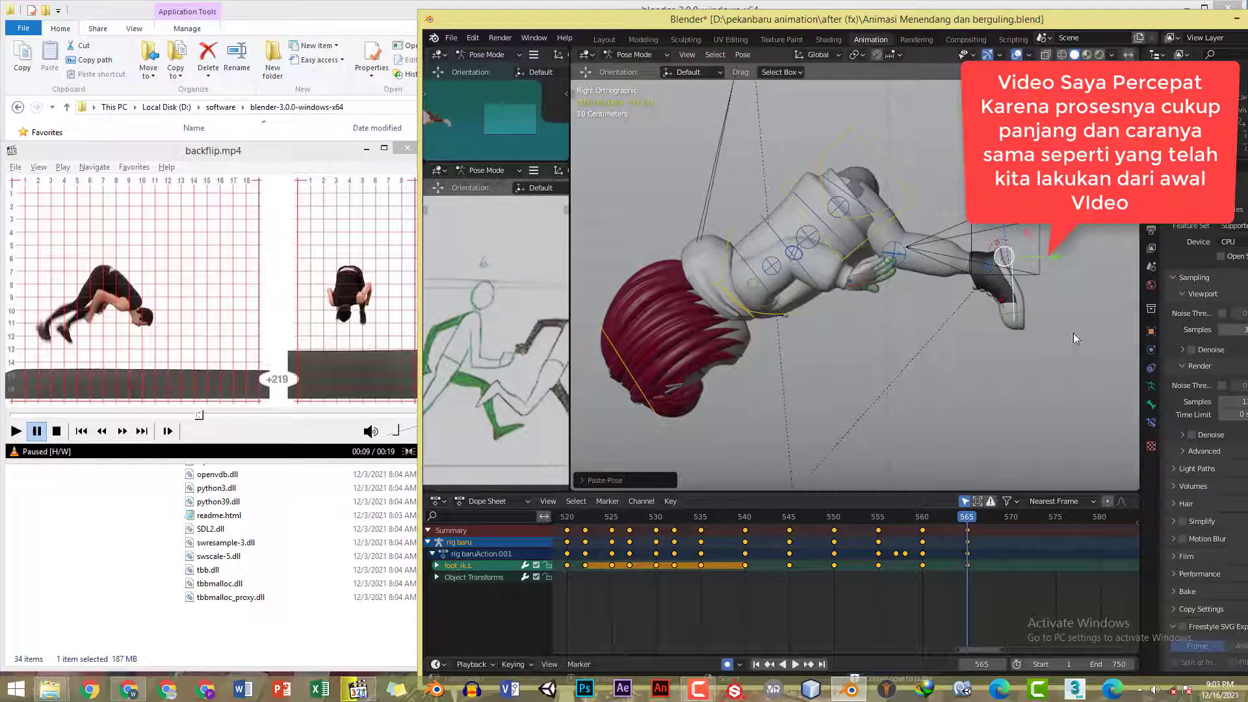
- Move the right foot beside the left at frame 565 and paste the copied pose onto the left hand control
middle_click_drag(1094, 234, 922, 272)
key("KP_3")
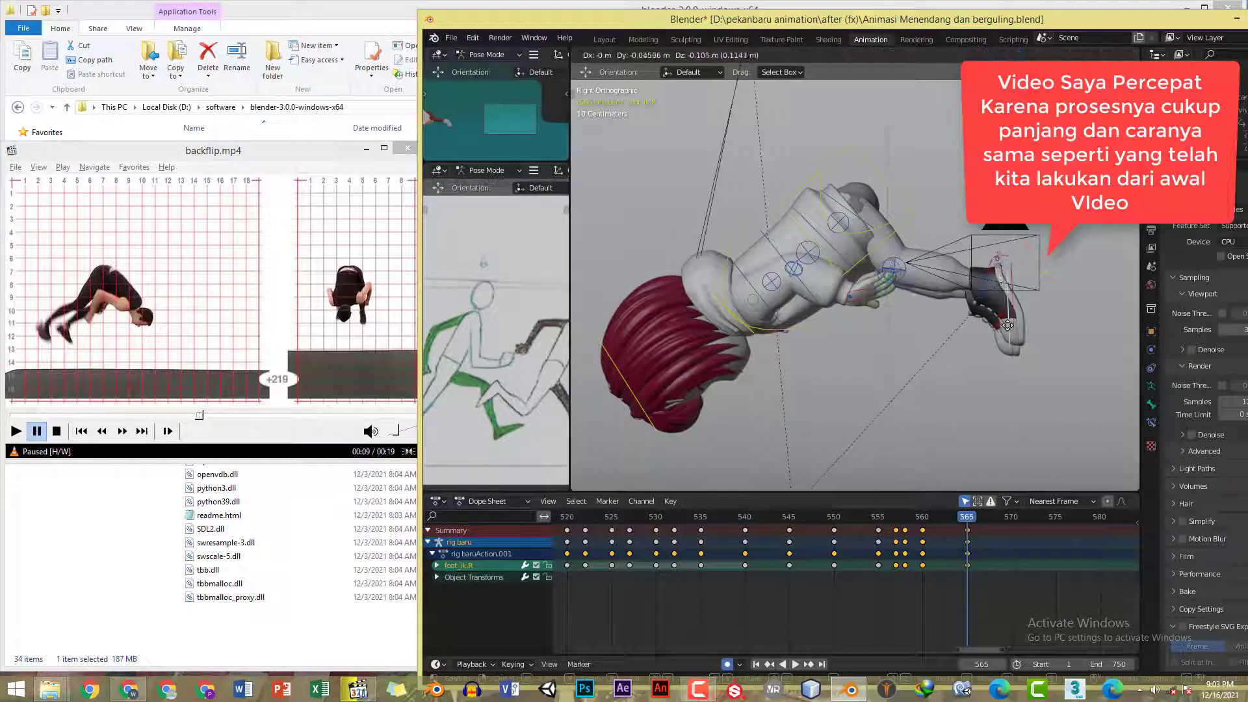
left_click(904, 329)
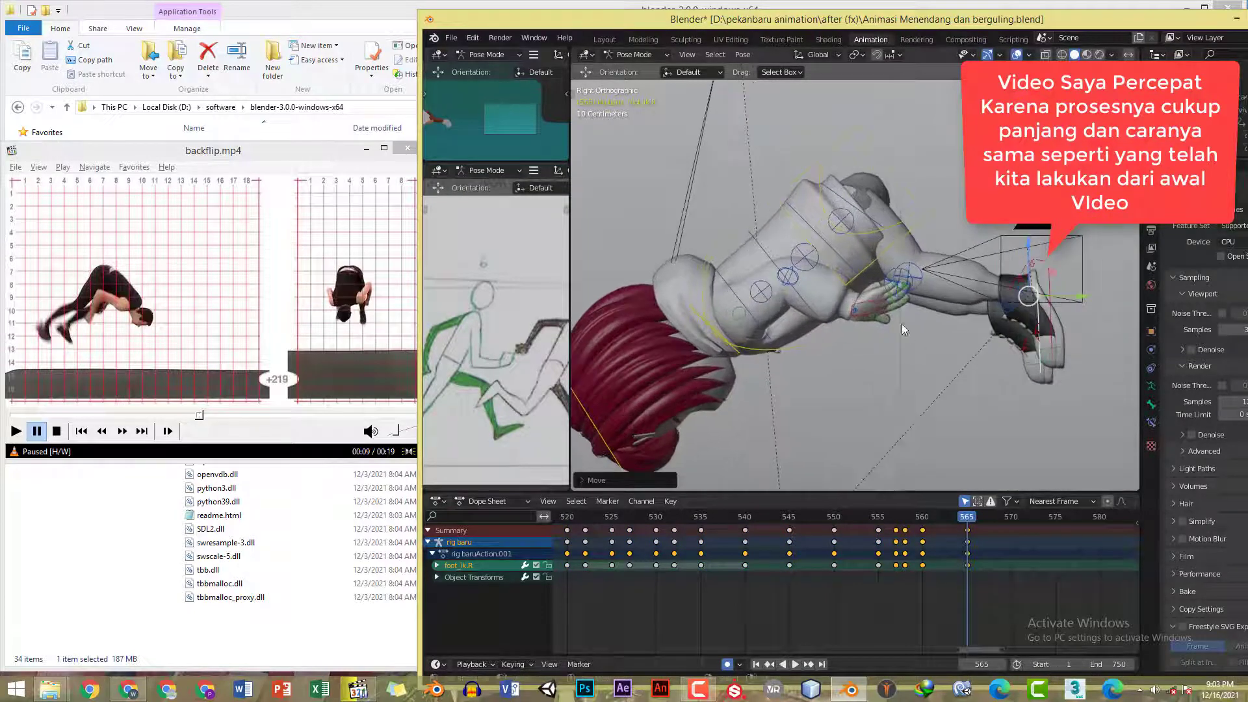
key("ctrl+c")
key("ctrl+v")
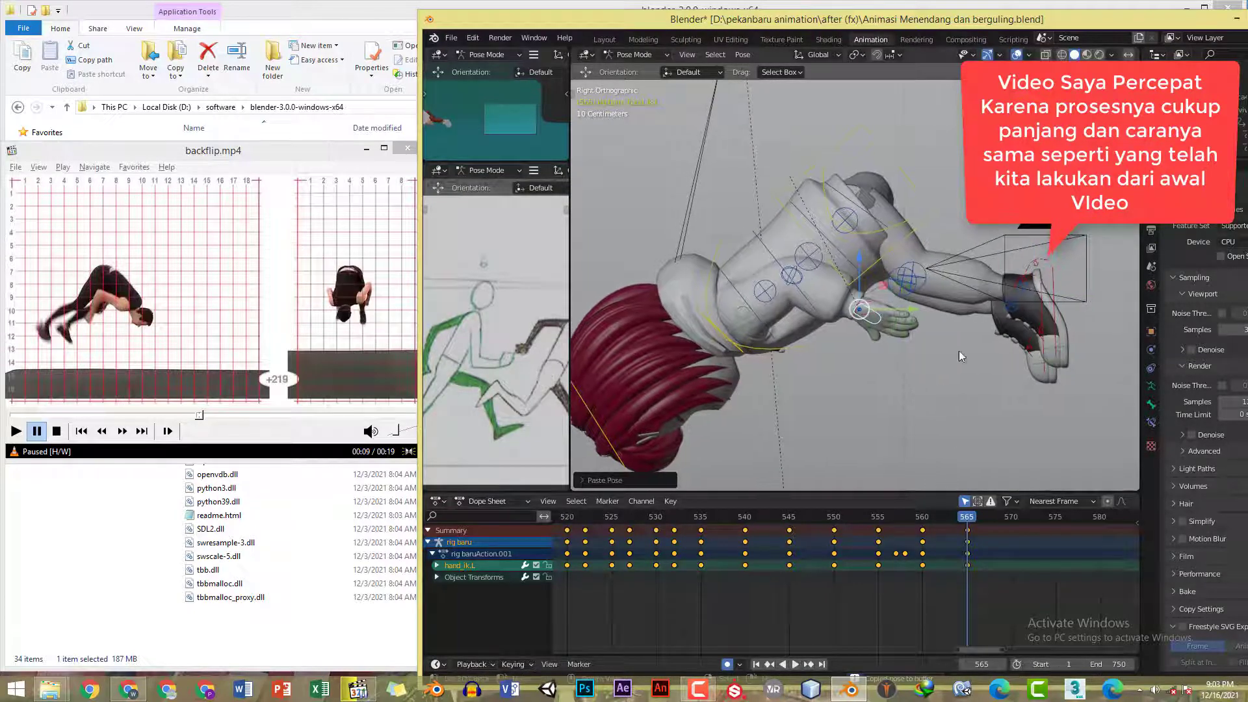
- Rotate the torso slightly at frame 565, checking it against the preceding frames
key("shift+ctrl+space")
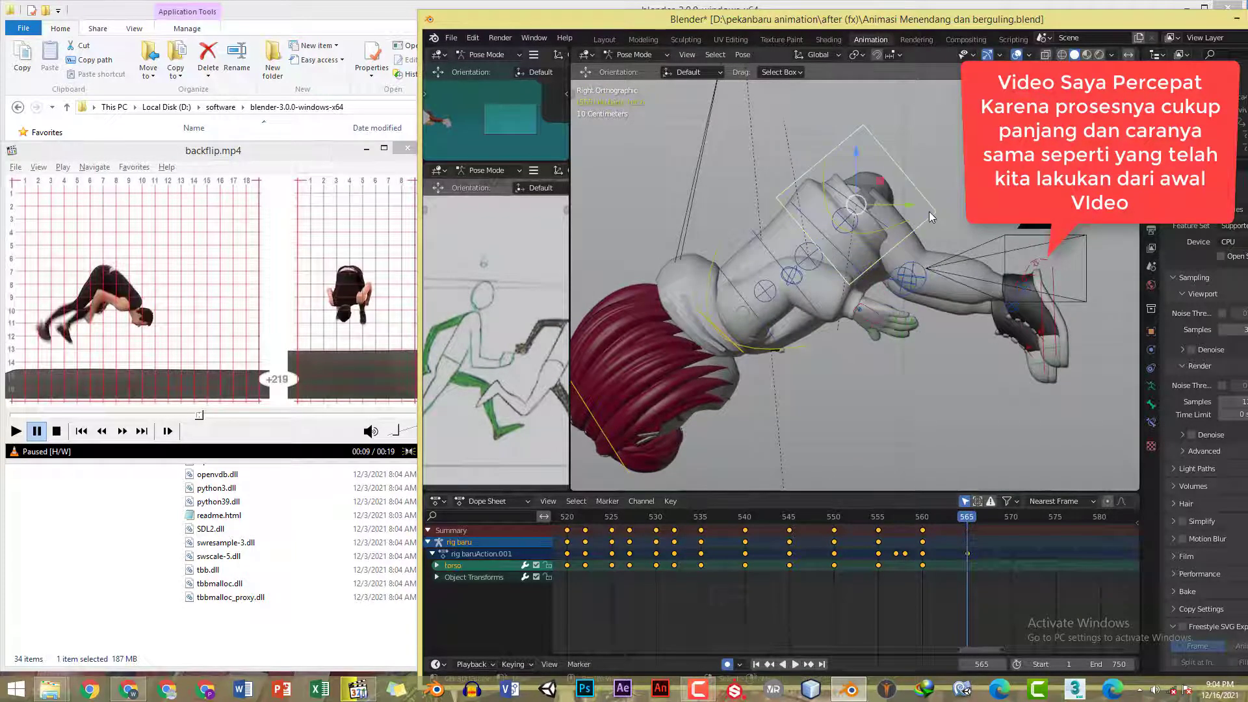
key("r")
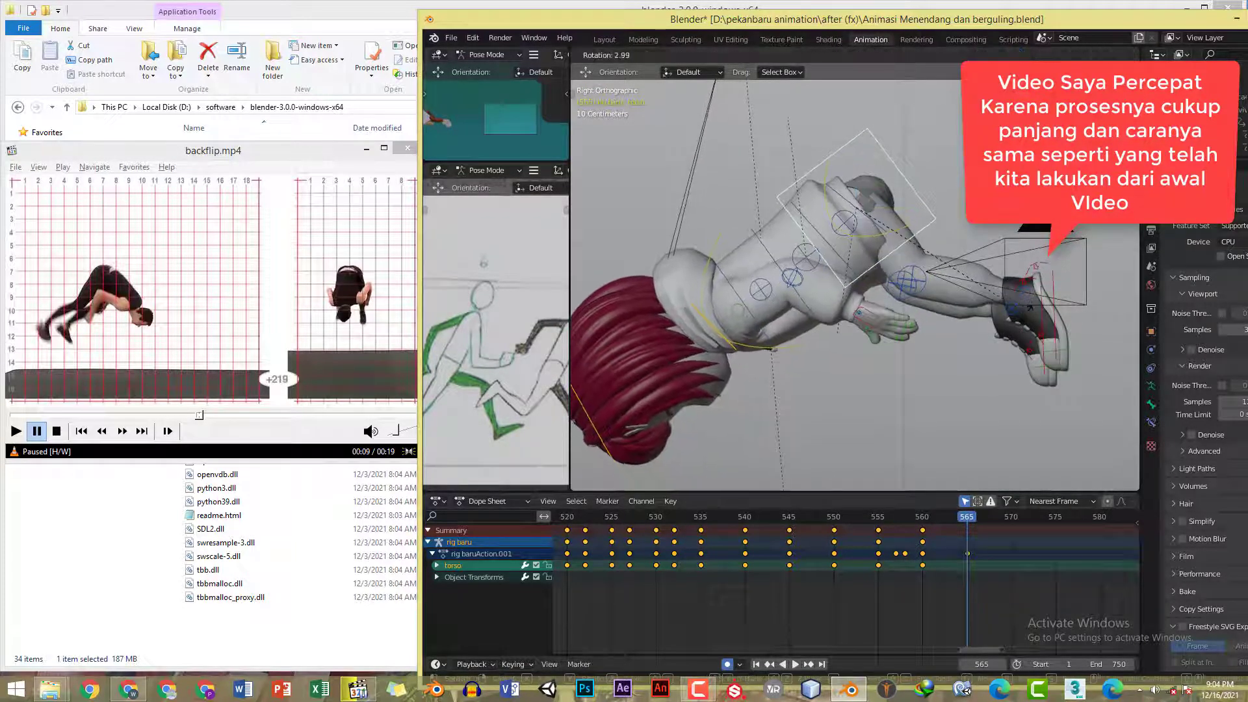
left_click(1029, 303)
left_click_drag(891, 519, 966, 523)
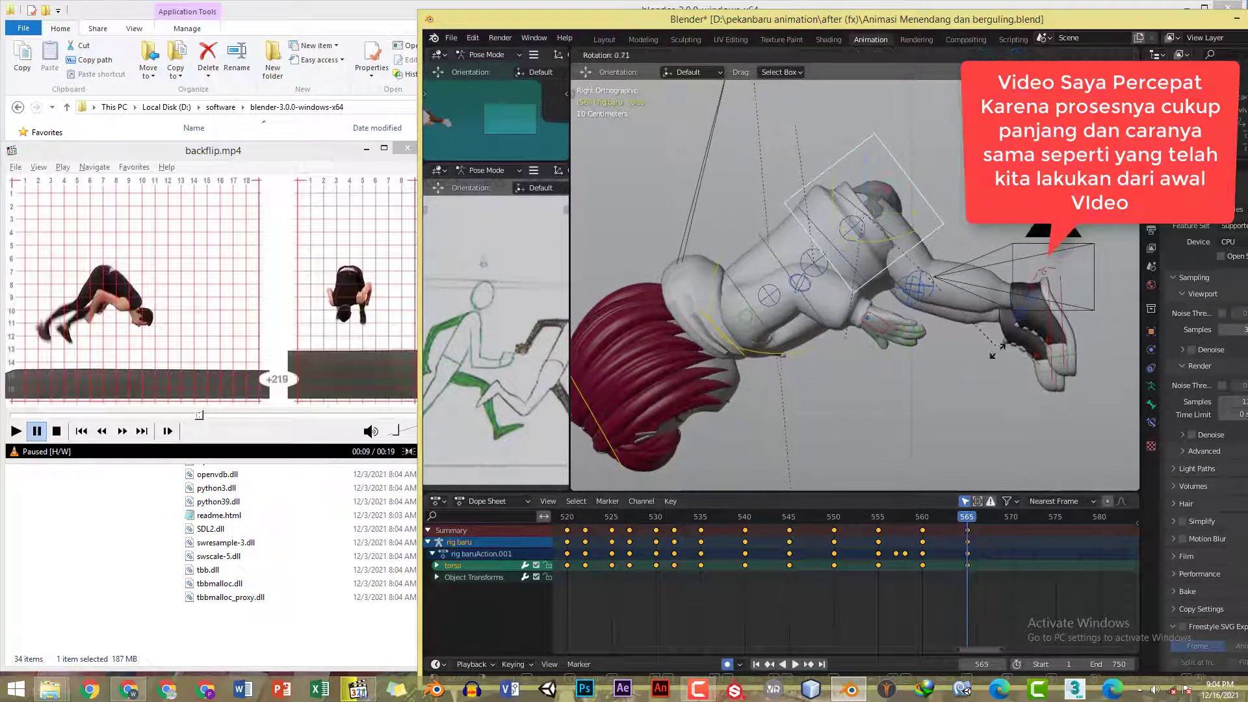
key("r")
left_click(999, 355)
- Lower the torso slightly at frame 565 and return to the right orthographic view
key("space")
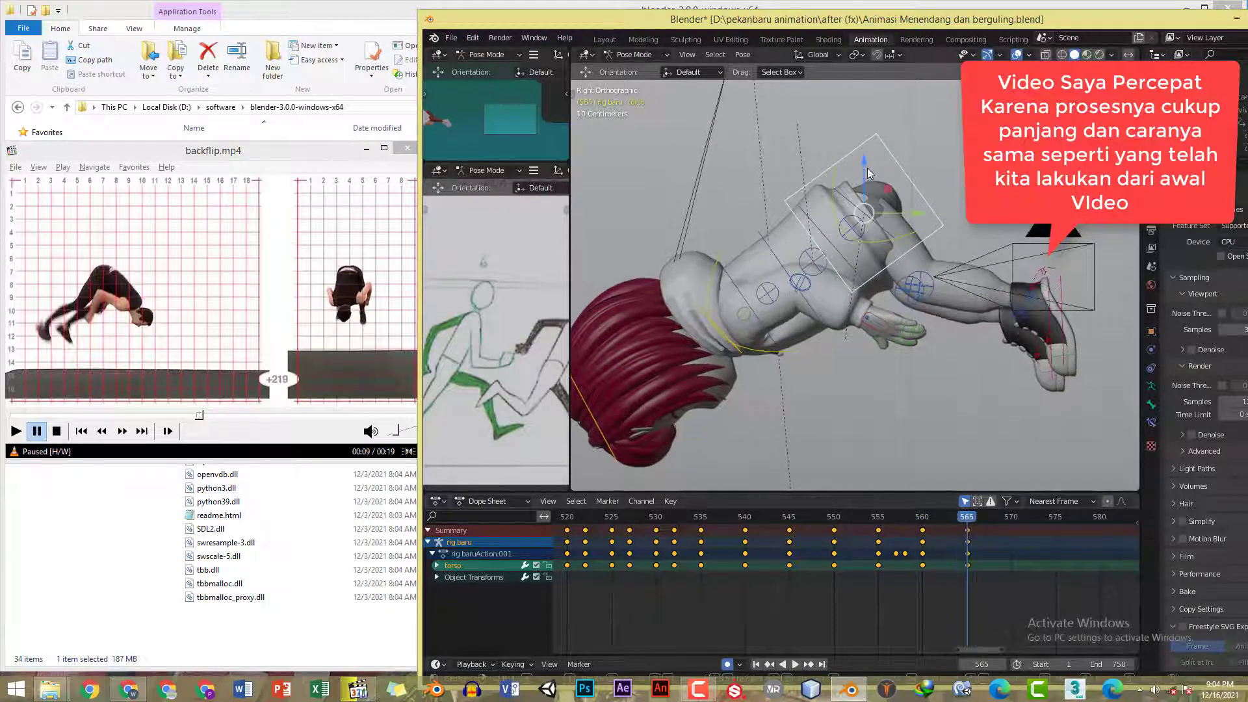
left_click_drag(868, 173, 869, 181)
middle_click_drag(868, 180, 749, 271)
key("KP_3")
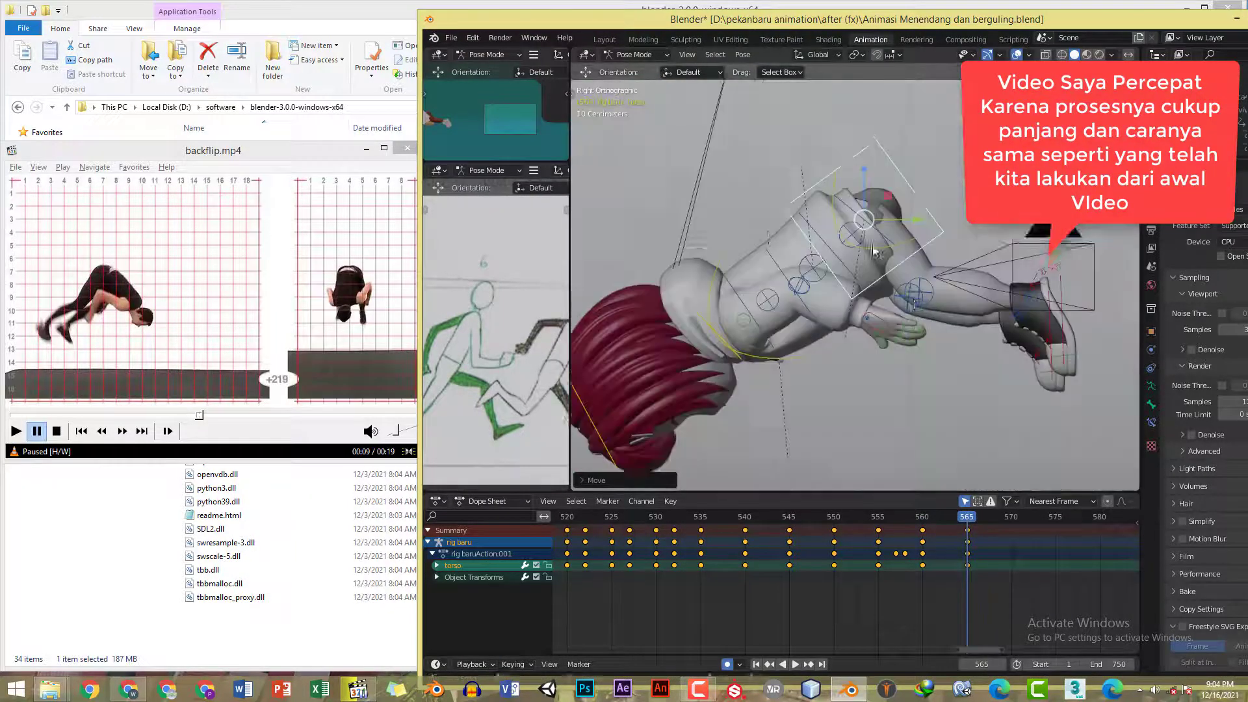
- Review the motion around frame 560, go to frame 562 and rewind the reference video slightly for comparison
key("space")
left_click(918, 518)
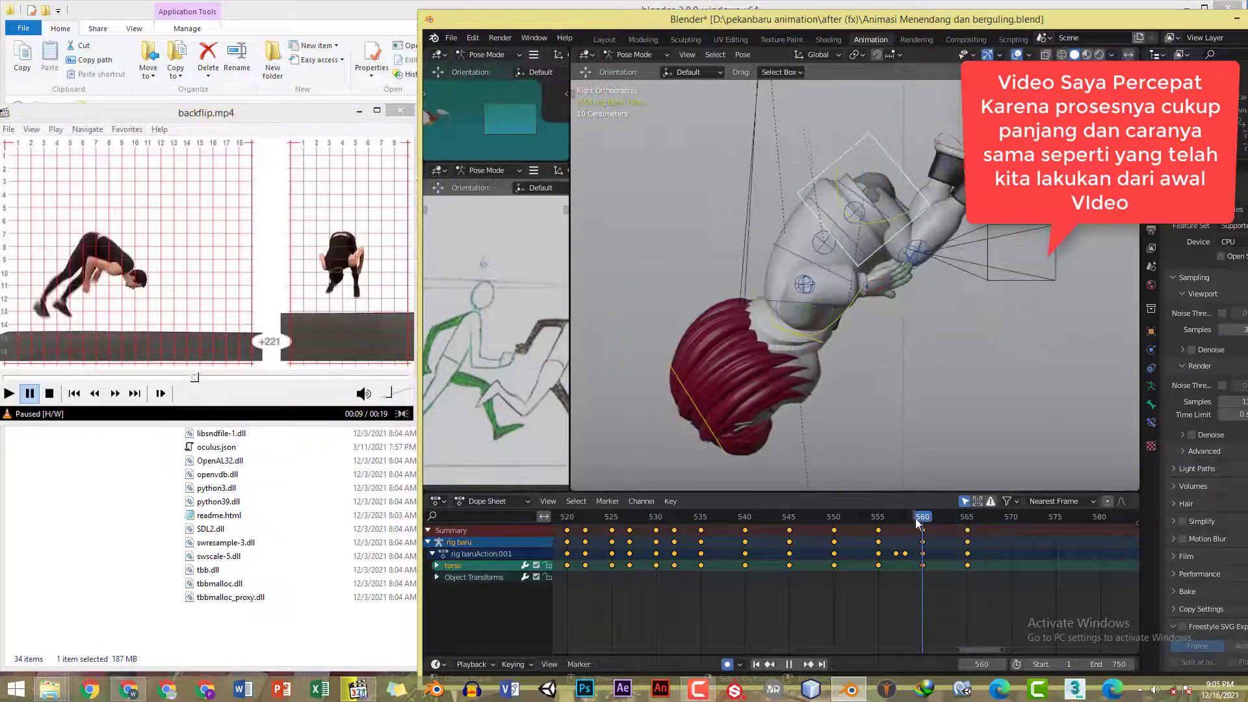
left_click_drag(918, 522, 942, 526)
left_click(172, 378)
key("space")
key("space")
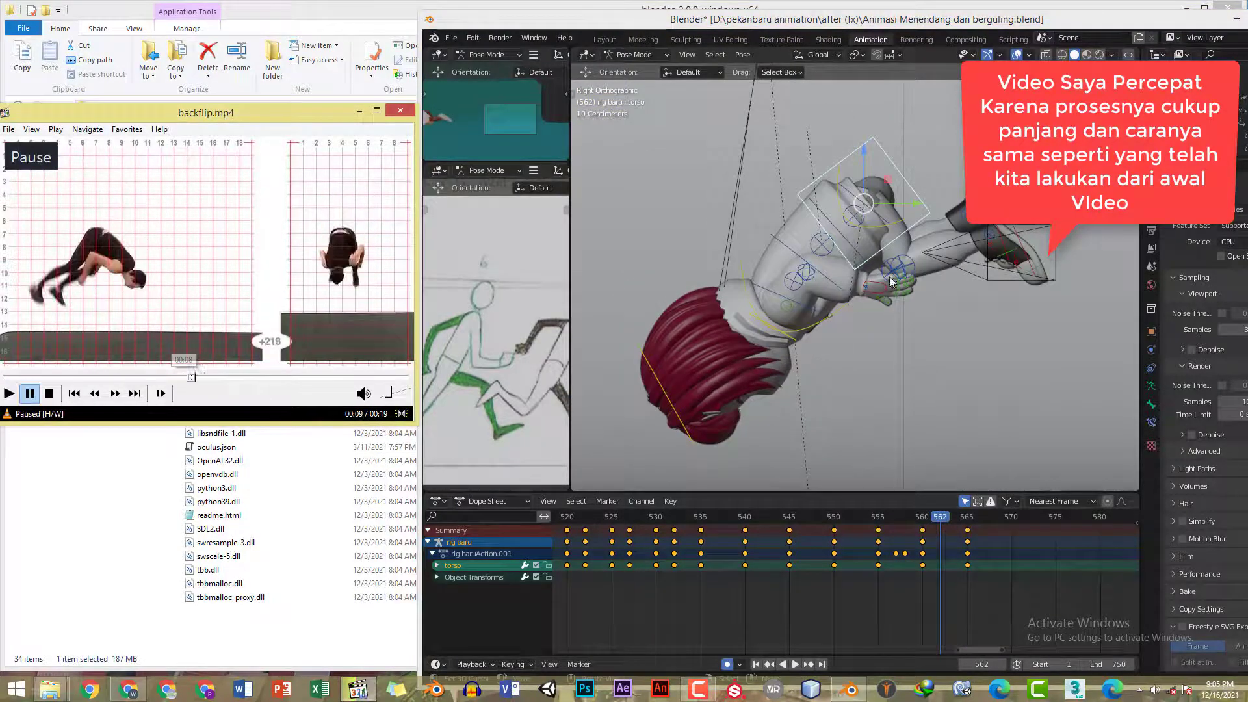
- Try to reposition all of the rig's bones at frame 562
left_click(928, 210)
key("a")
scroll(866, 340, "down", 3)
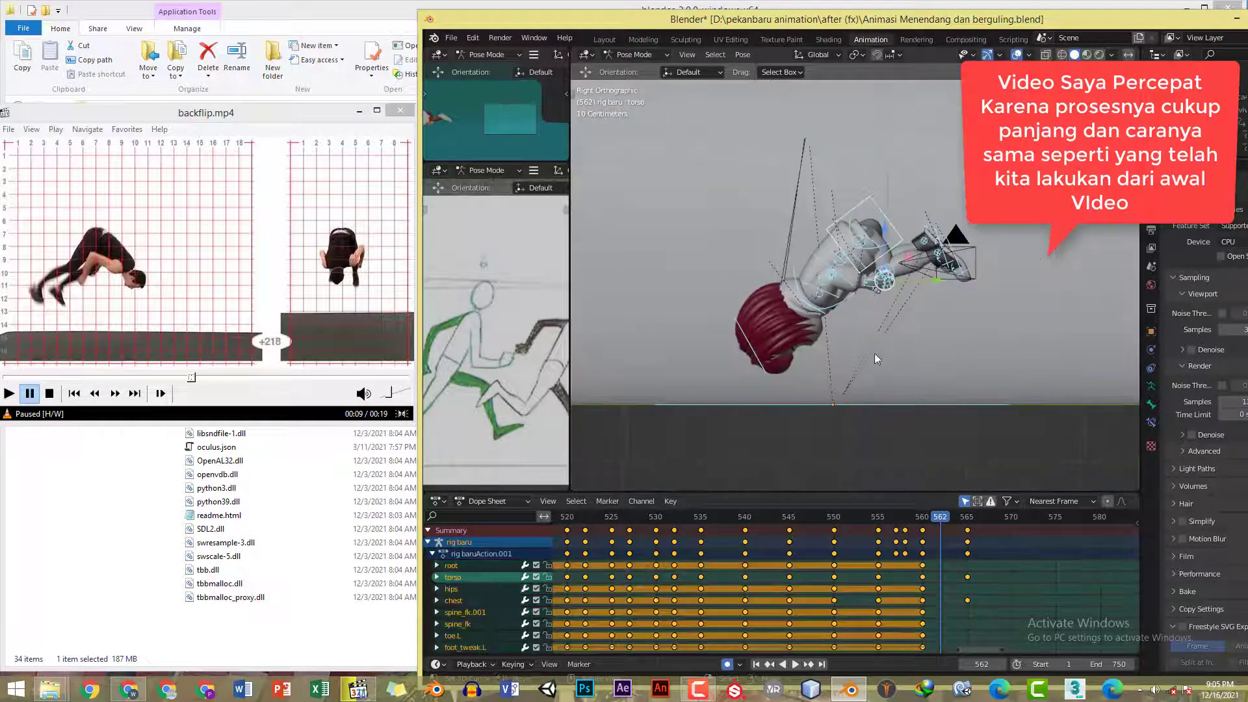
left_click_drag(790, 393, 904, 484, "ctrl")
left_click(936, 265)
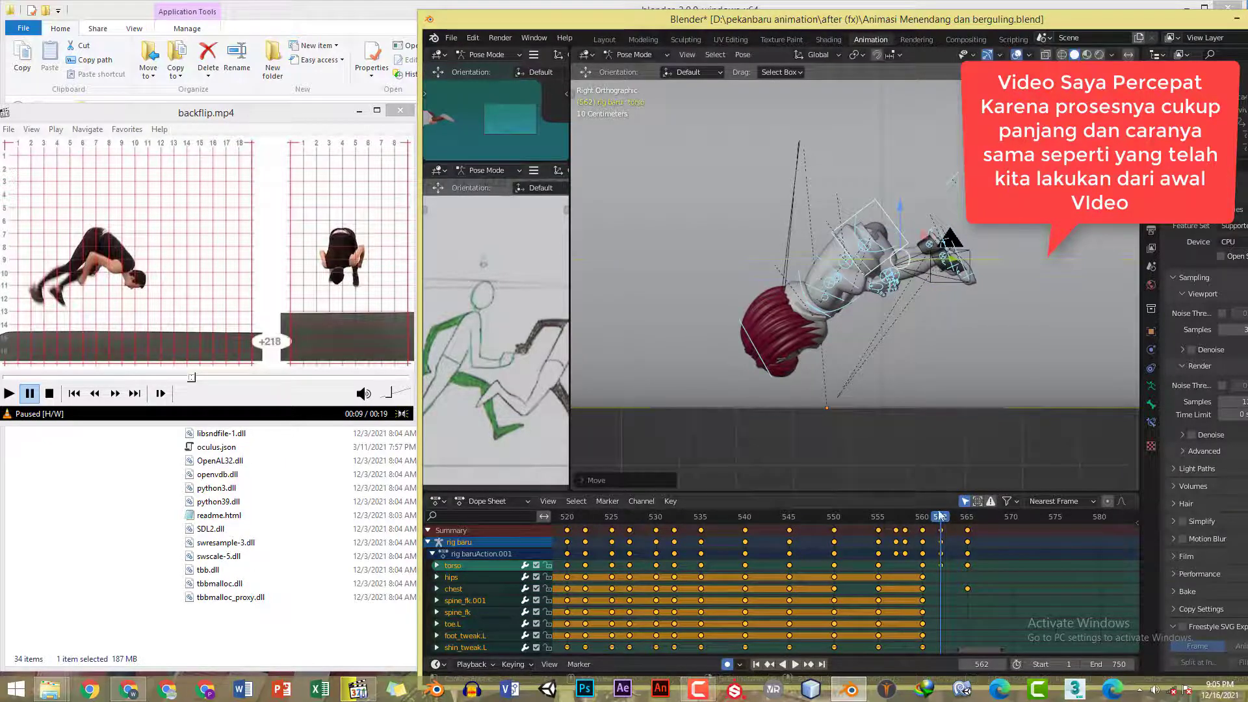
key("ctrl+z")
key("ctrl+z")
- Reposition all of the rig's bones at frame 560 and play the motion from about frame 555
key("ctrl+shift+space")
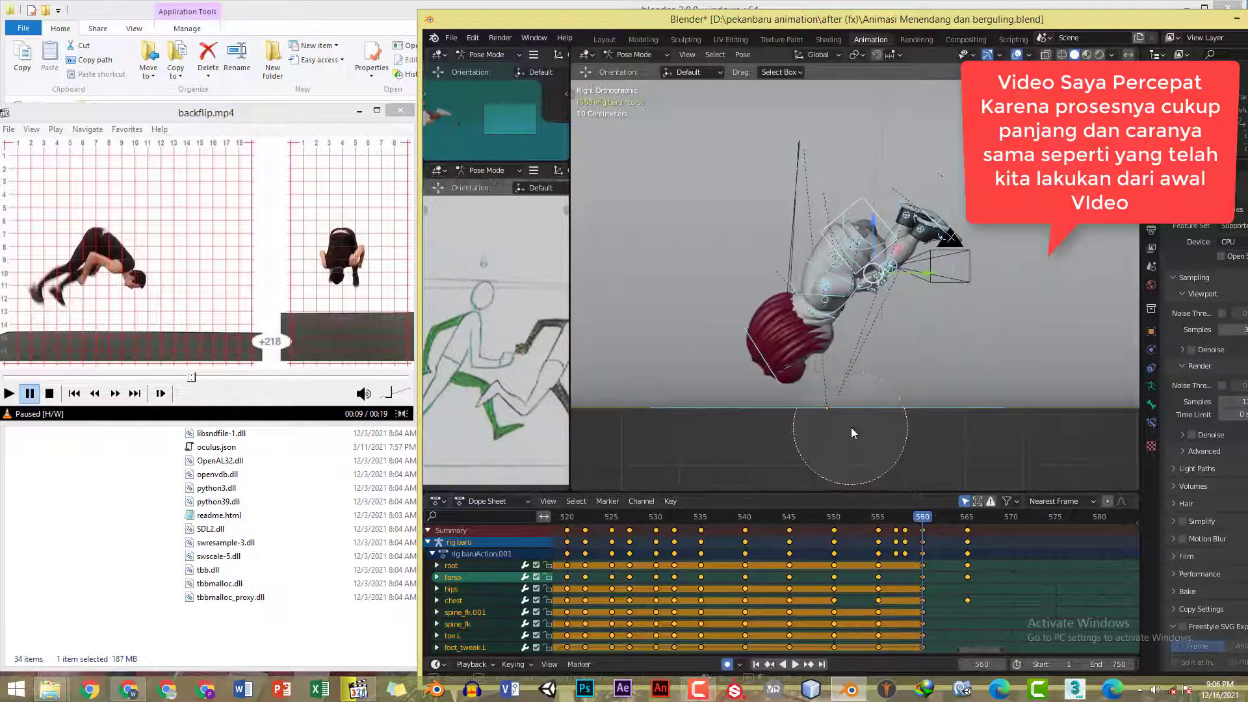
left_click(953, 229)
left_click(944, 252)
left_click(865, 523)
key("space")
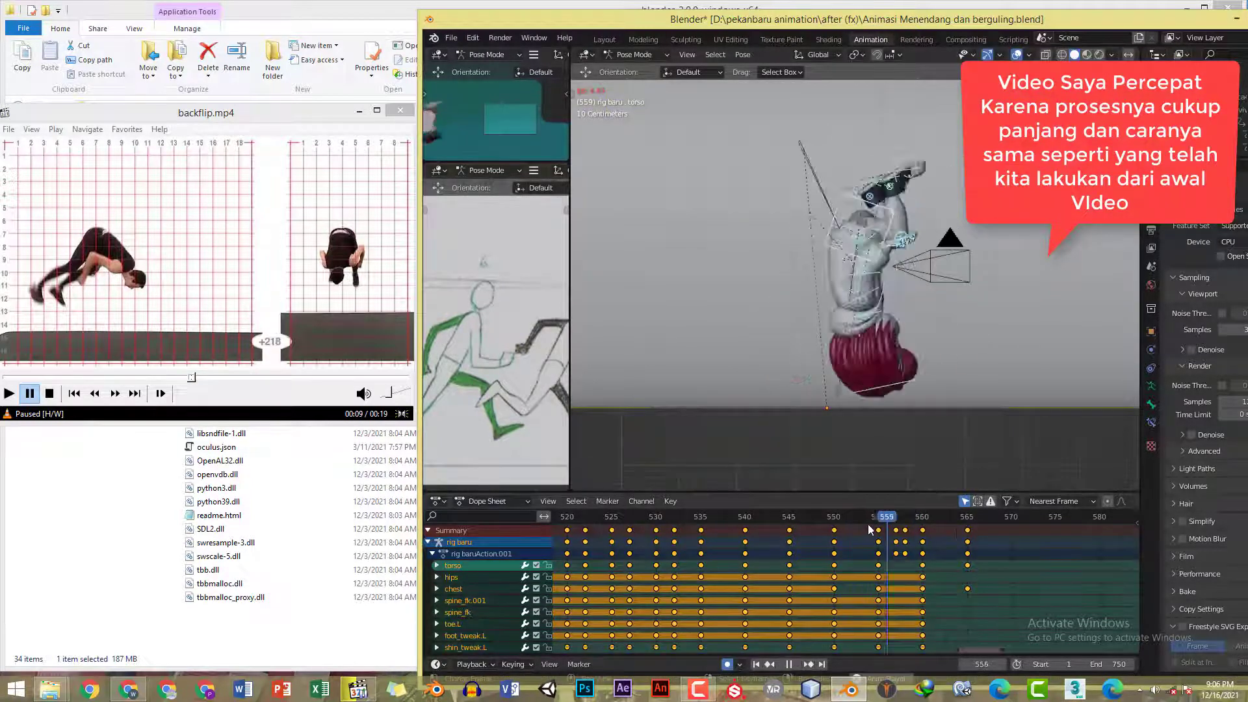
key("space")
left_click(966, 522)
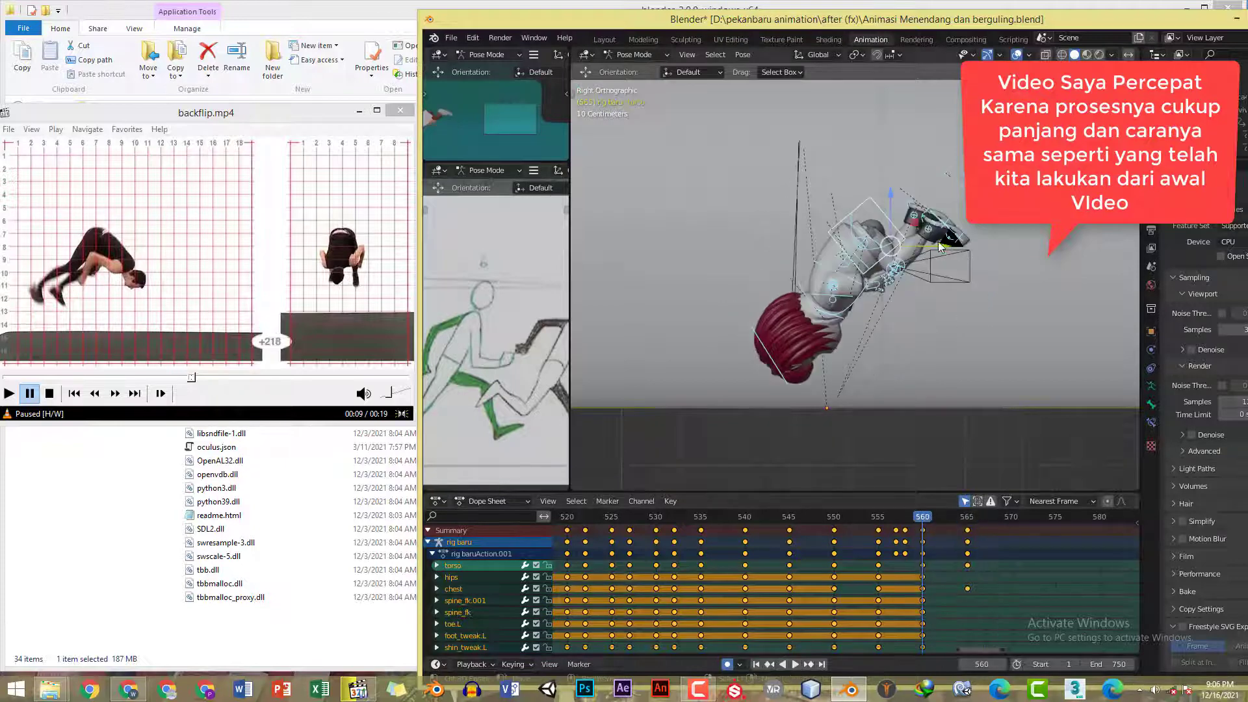
- Fine-tune the whole rig's placement at frame 560 and replay the transition into frame 565
left_click(942, 247)
left_click(882, 521)
key("space")
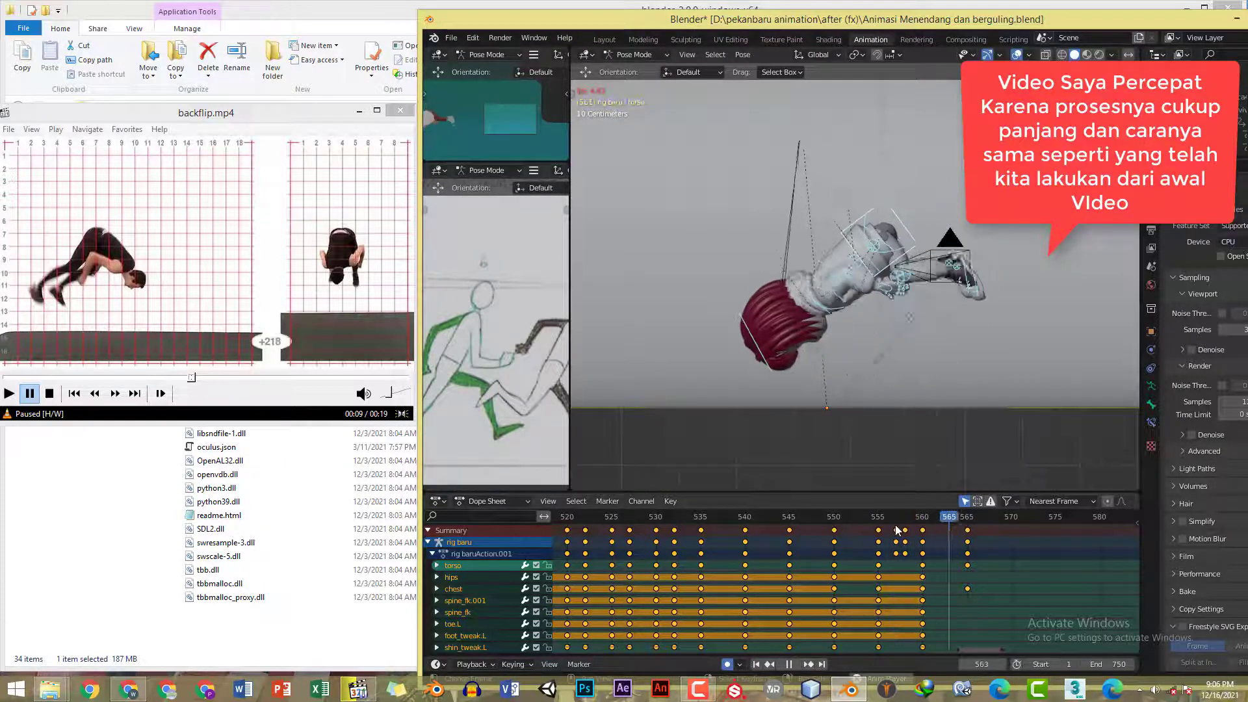
left_click(815, 520)
key("space")
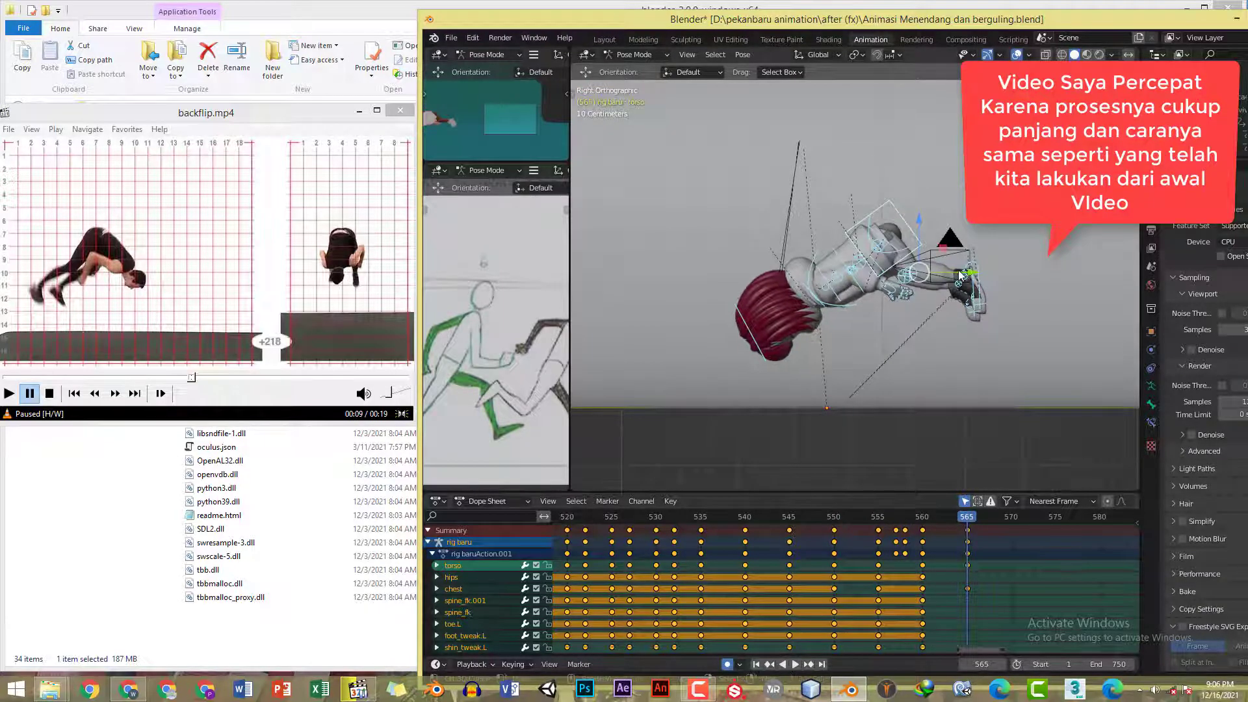
- Lower the whole rig about 0.11 m at frame 565 and readjust the positions of both feet
left_click(926, 228)
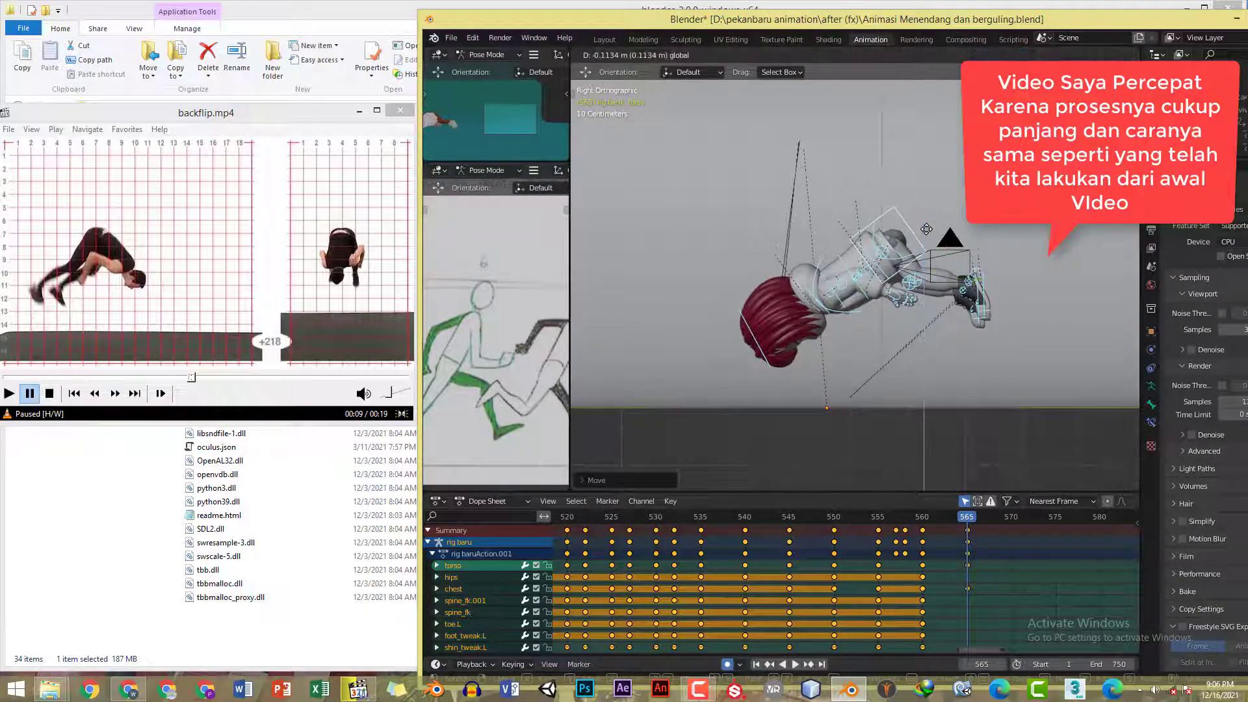
left_click(920, 262)
scroll(942, 260, "up", 2)
left_click(973, 258)
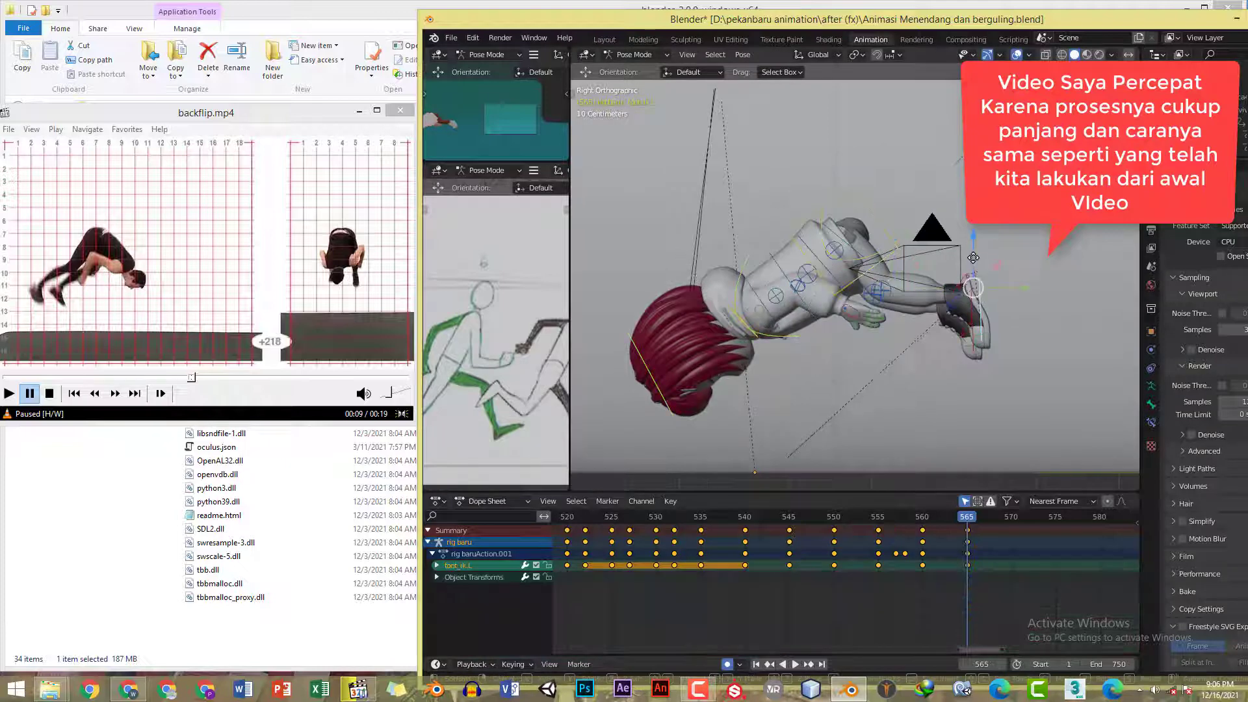
left_click(973, 284)
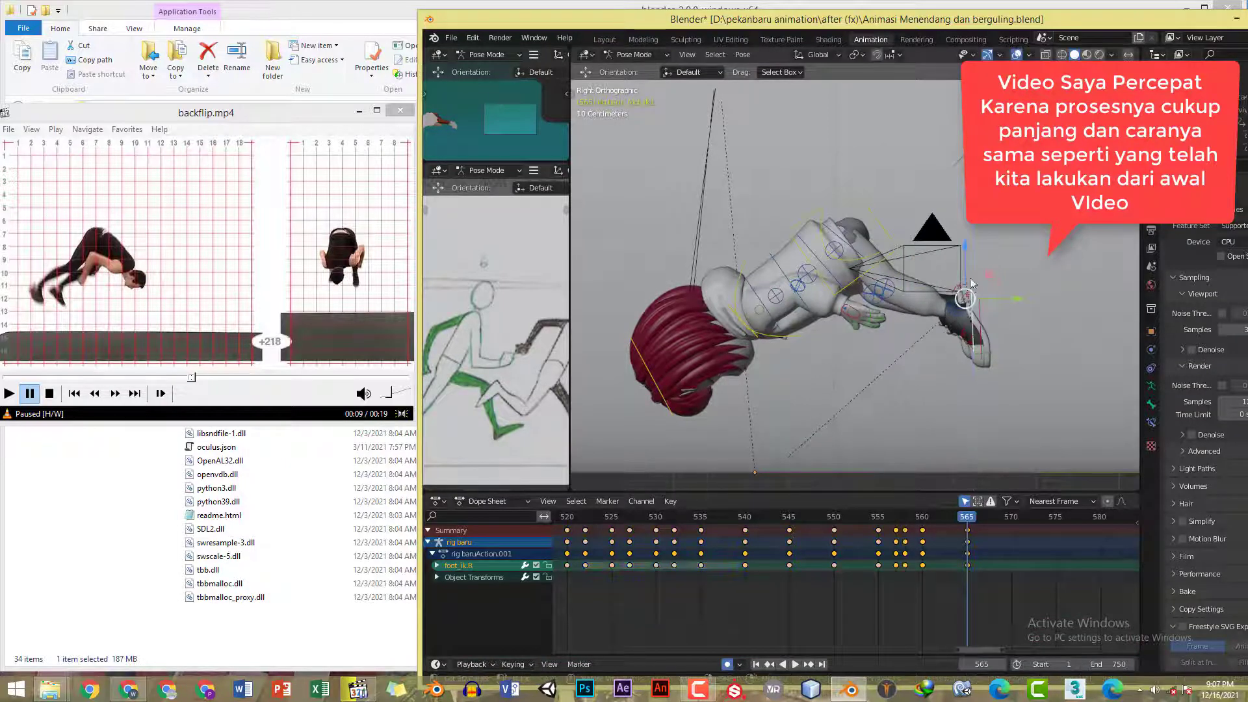
left_click_drag(959, 269, 959, 270)
left_click_drag(1012, 308, 995, 304)
- Check the motion between frames 555 and 565 and nudge the torso at frame 565
left_click(878, 521)
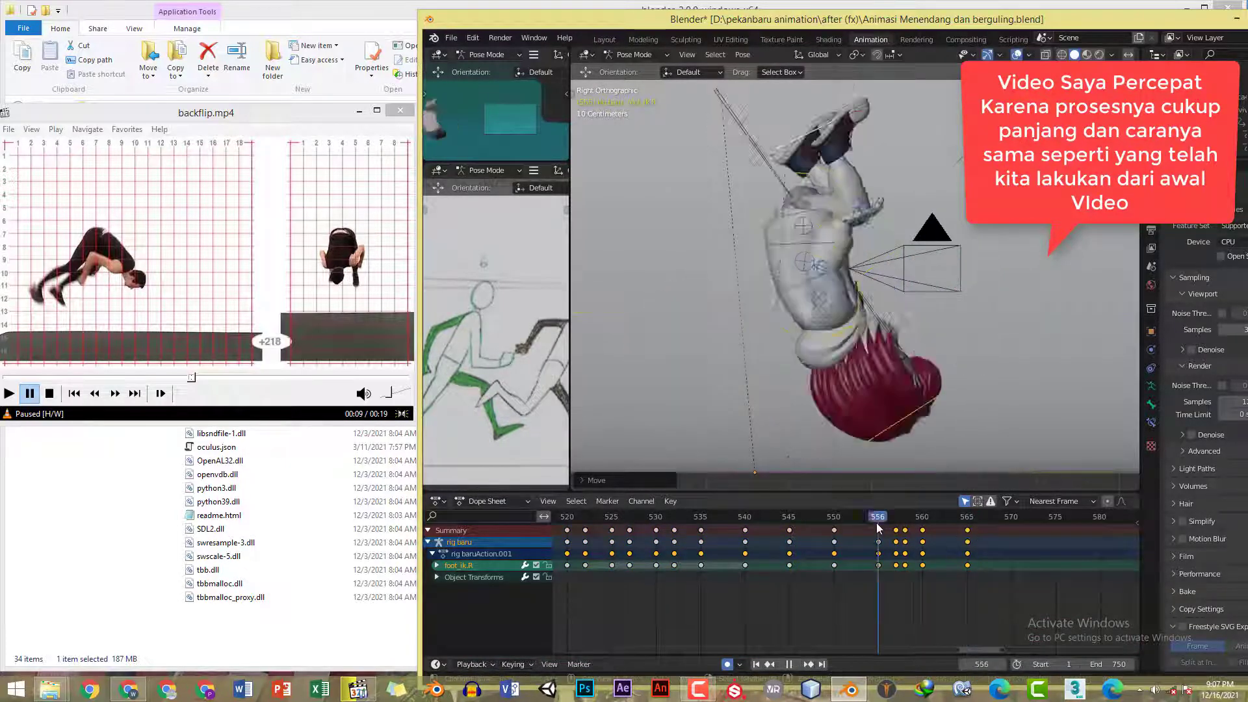
key("space")
key("space")
left_click_drag(877, 522, 971, 555)
left_click(922, 520)
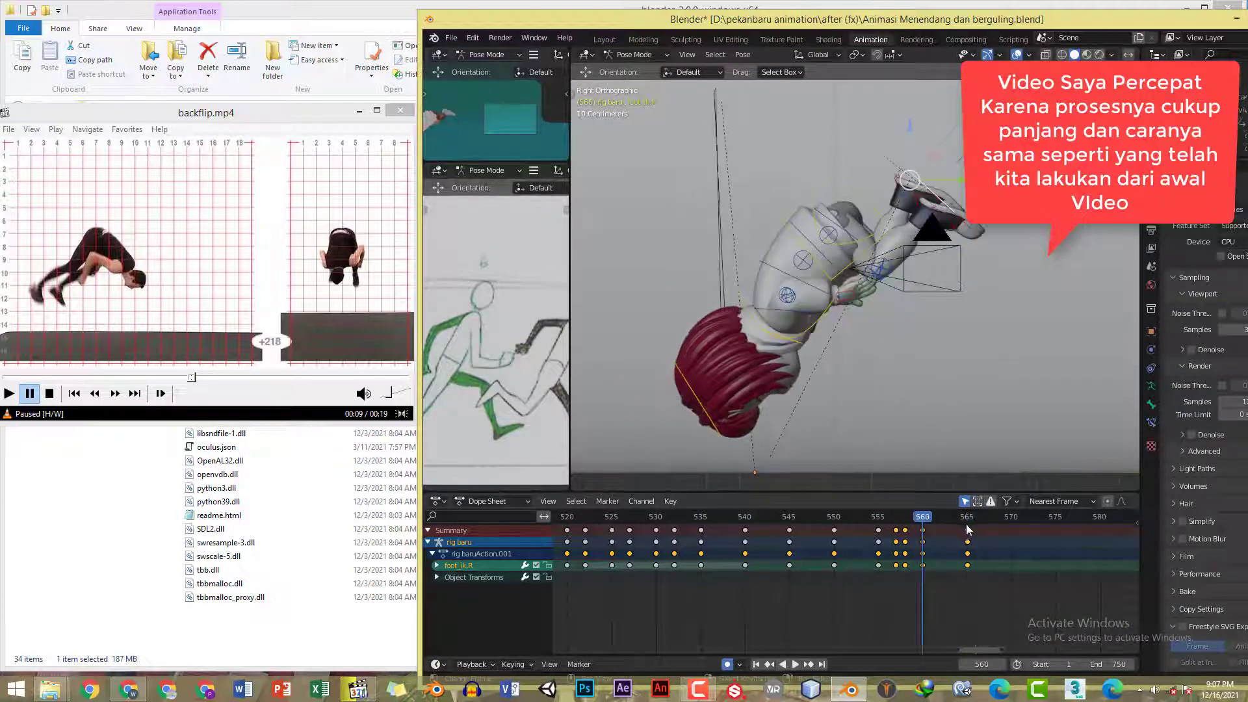
left_click(966, 522)
left_click_drag(897, 242, 963, 322)
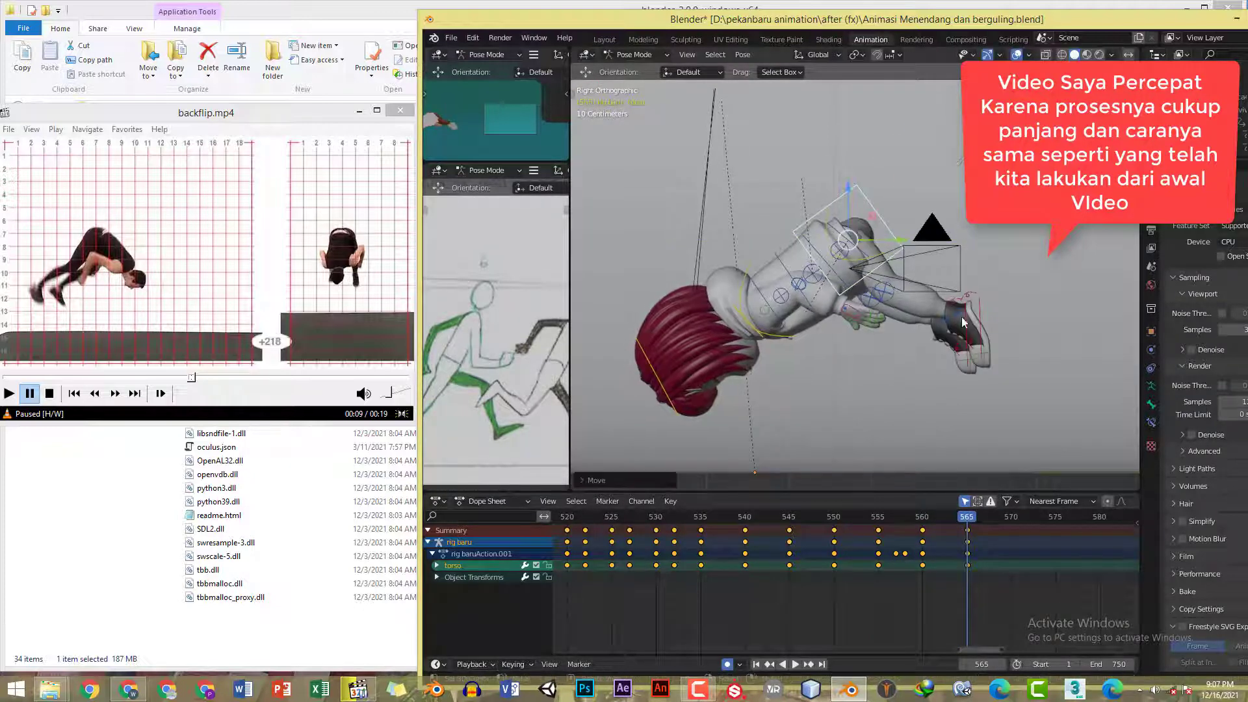
- Shift all of the rig's bones slightly at frame 565 and play the animation from about frame 553
key("a")
middle_click_drag(817, 487, 833, 448, "shift")
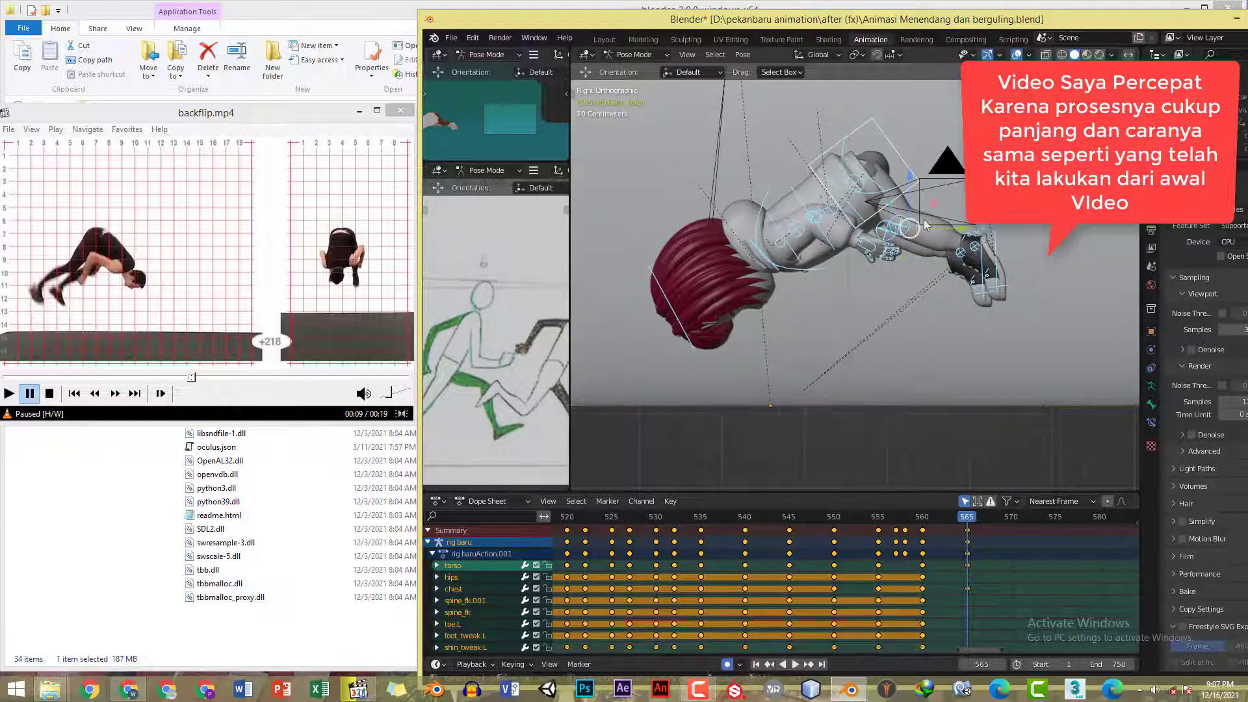
key("g")
left_click(944, 270)
left_click(861, 521)
key("space")
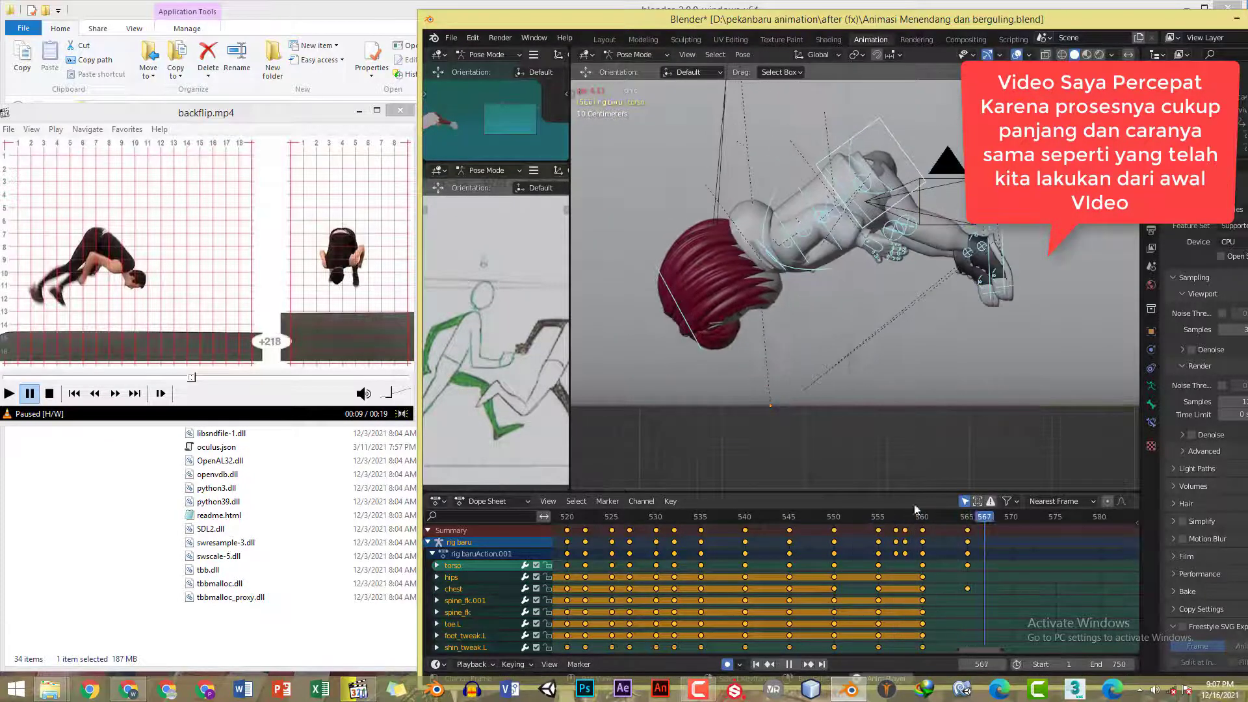
- Reposition both feet slightly at frame 565 and insert a keyframe for them
middle_click_drag(966, 433, 925, 472, "shift")
left_click(961, 306)
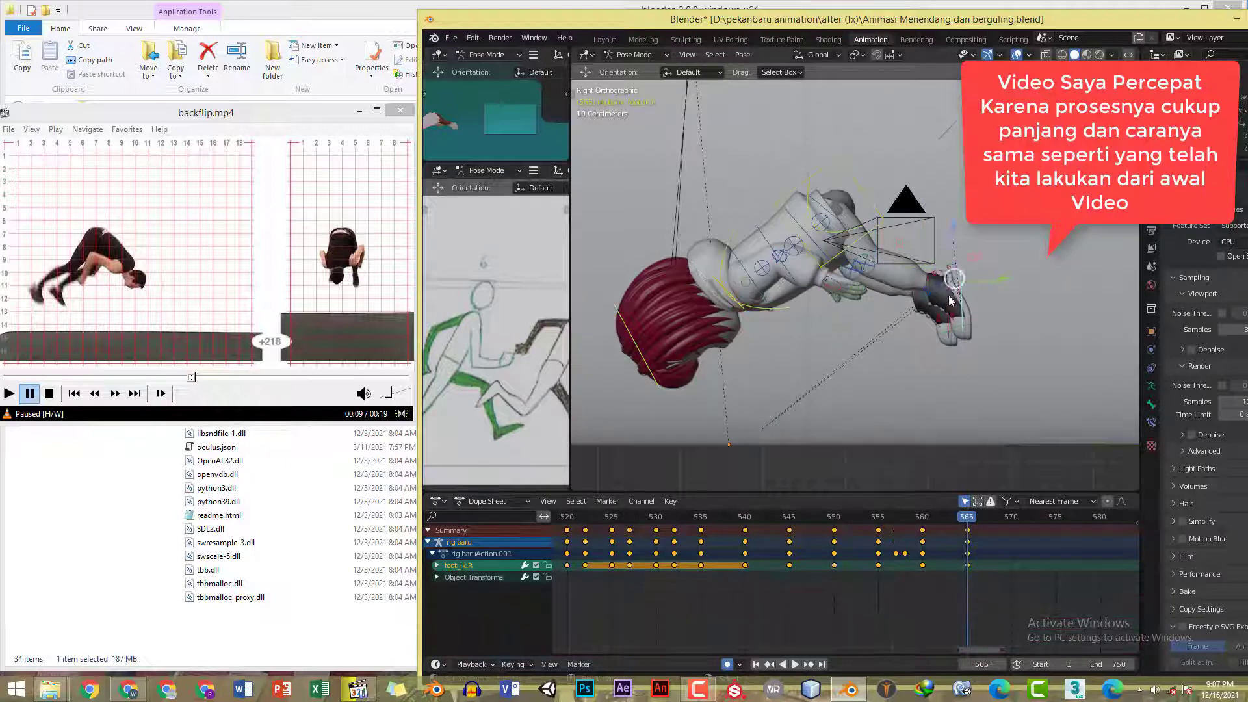
left_click(947, 305, "shift")
key("g")
left_click(943, 251)
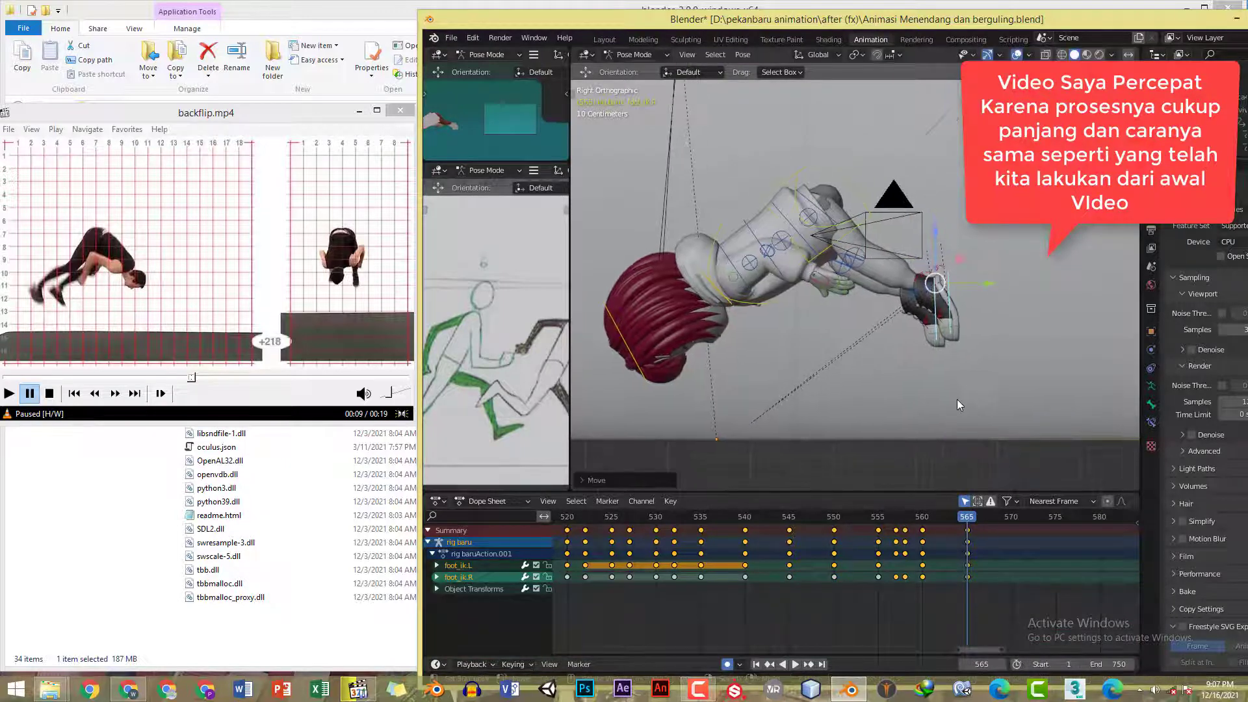
key("i")
- Advance the reference to its +227 pose, then rotate the whole rig about 24° and shift it slightly at frame 570
left_click(1012, 524)
left_click(247, 216)
middle_click_drag(625, 267, 781, 207)
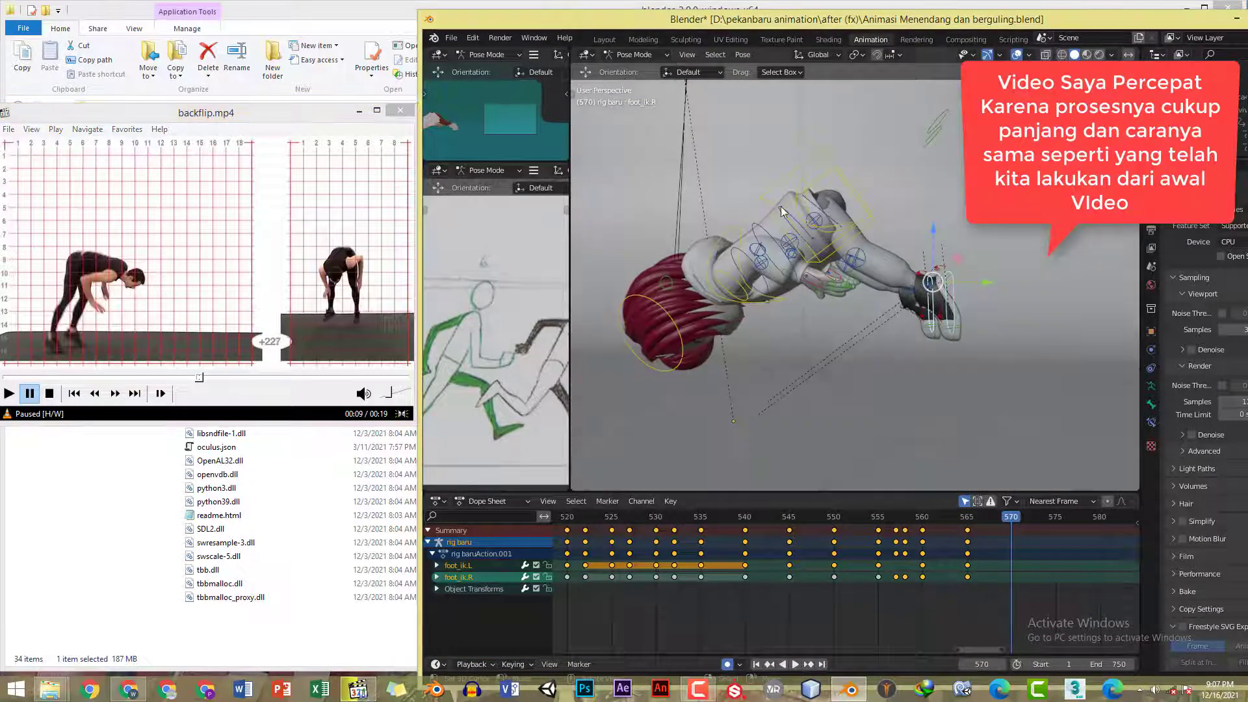
key("KP_3")
key("a")
middle_click_drag(796, 448, 829, 427, "shift")
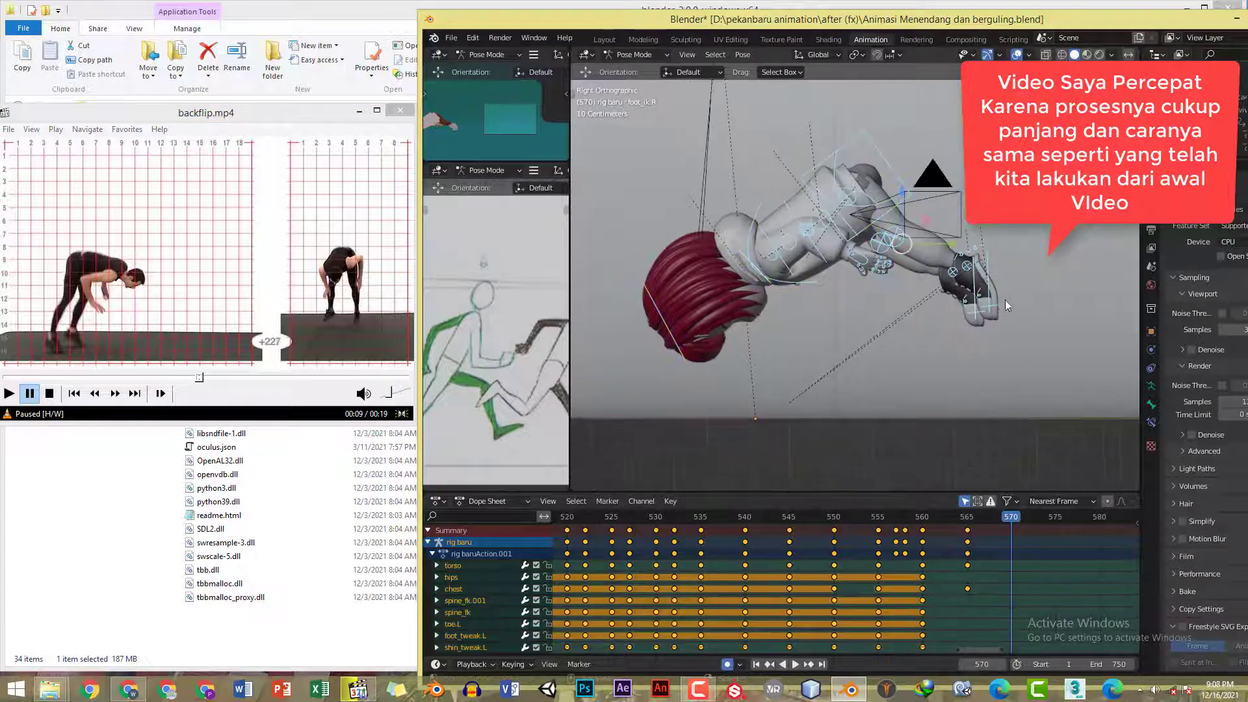
key("r")
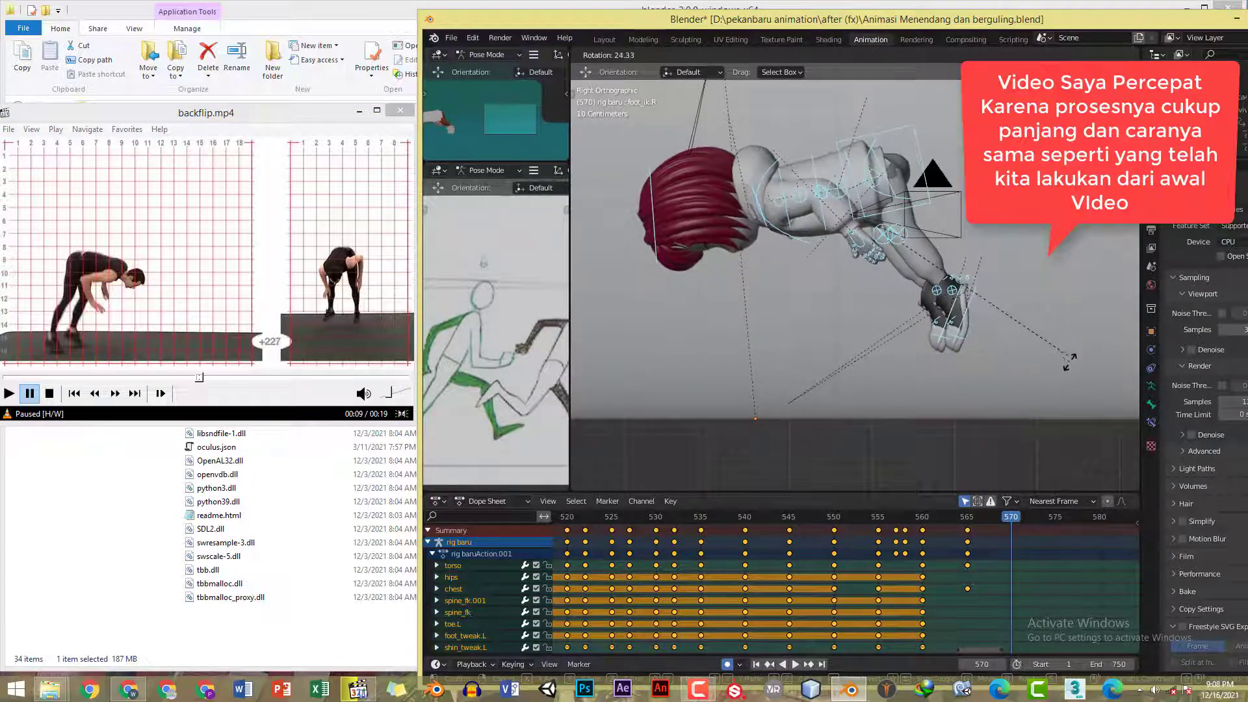
left_click(944, 249)
key("g")
left_click(958, 252)
- Keyframe all bones at frame 565, then move the whole rig lower and slightly backward at frame 570
left_click(969, 521)
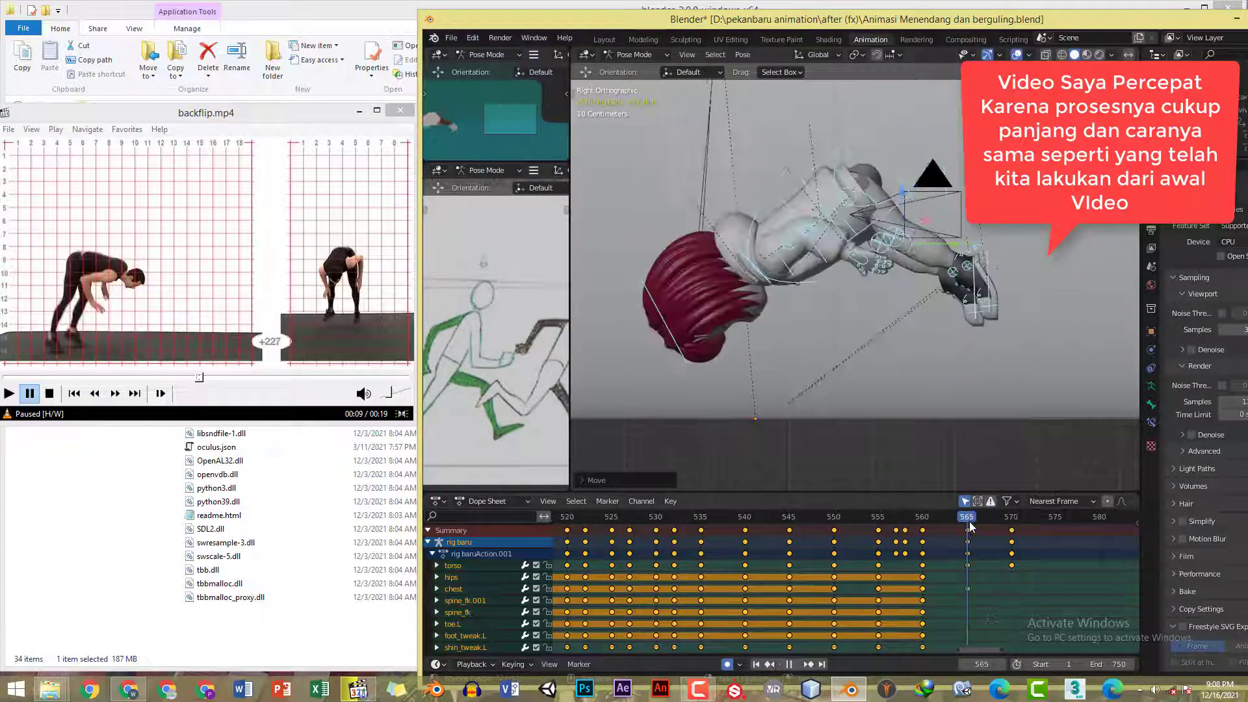
left_click(1012, 518)
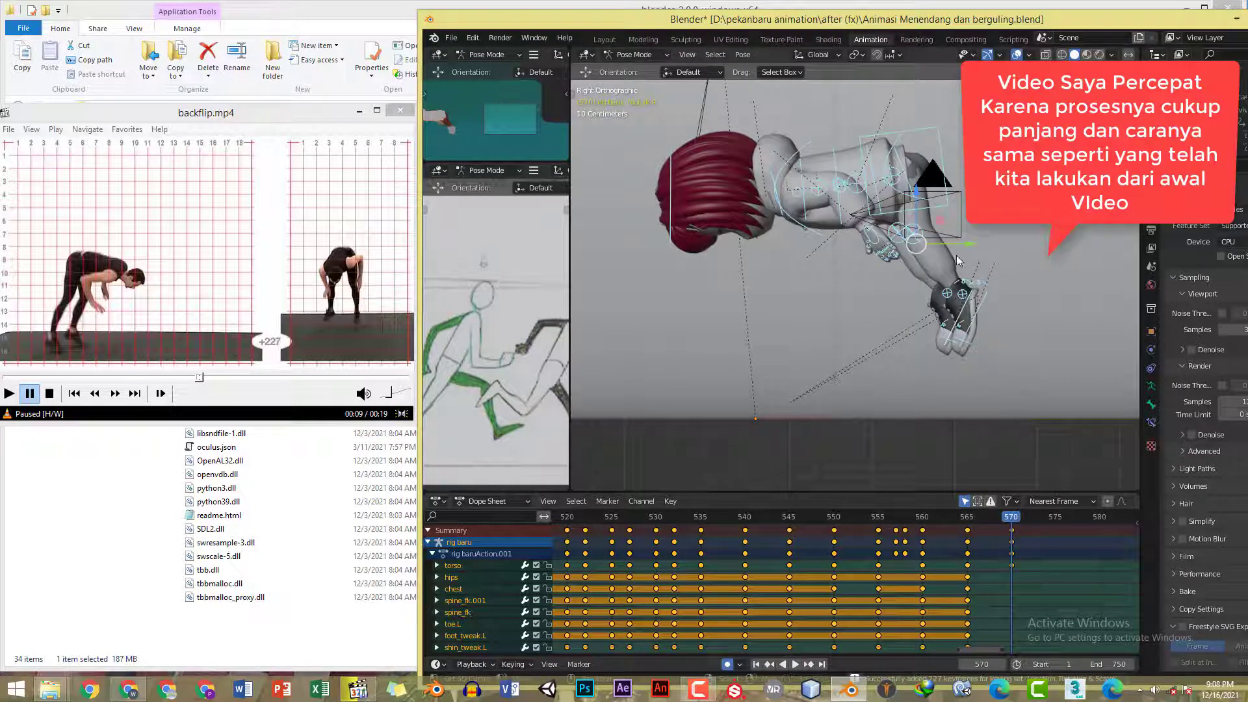
left_click_drag(967, 244, 983, 244)
left_click_drag(932, 191, 946, 249)
- Rotate both feet about 26° at frame 570, lower them about 0.10 m and save the file
left_click(989, 368)
key("r")
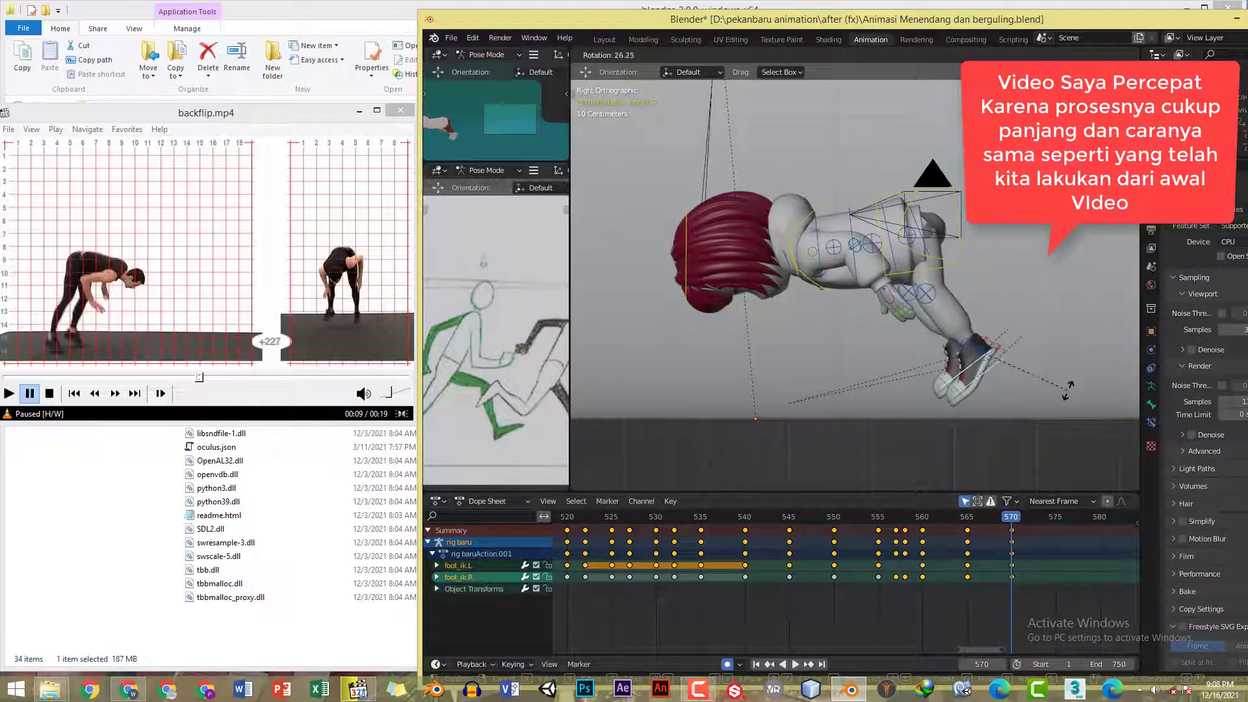
left_click(1068, 391)
key("g")
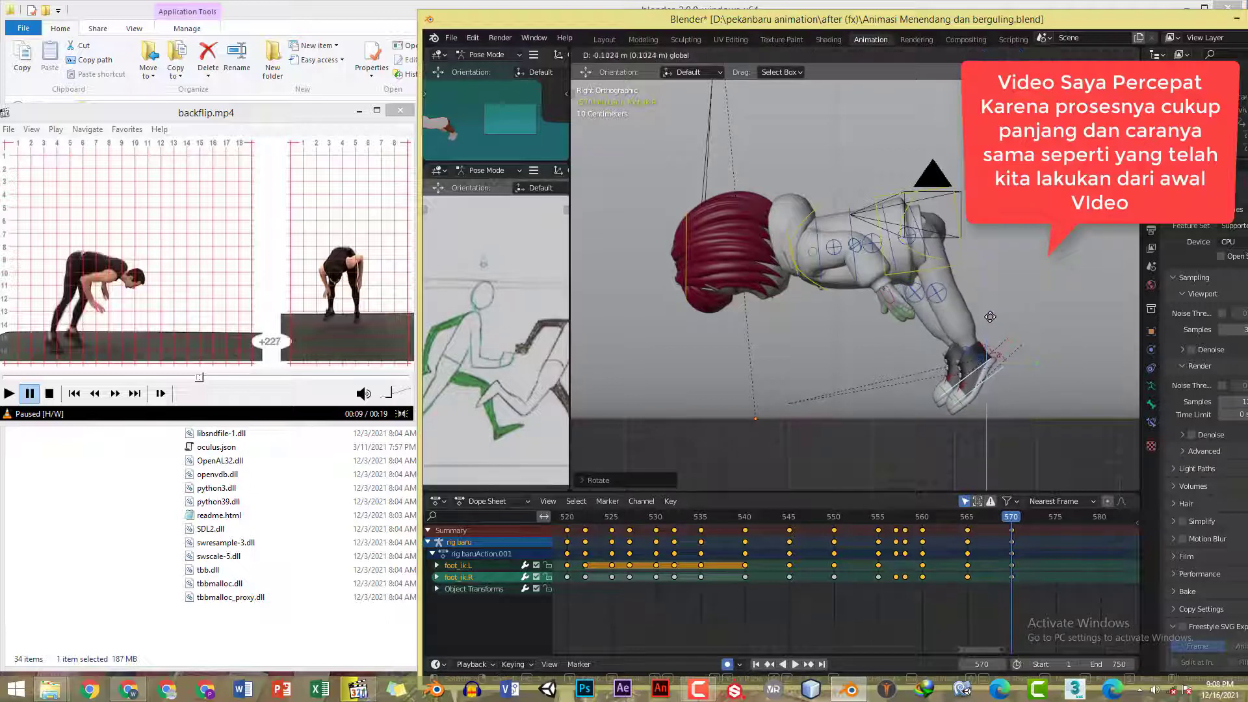
left_click(991, 312)
key("ctrl+s")
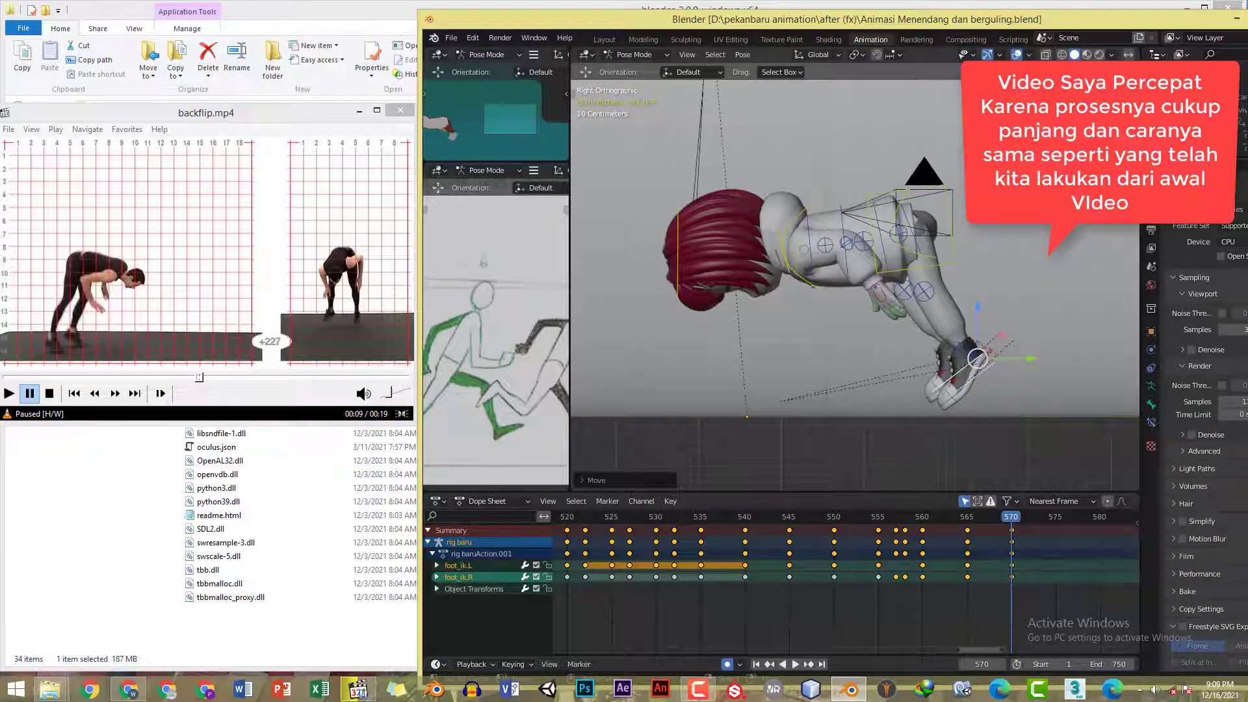
- Move the left hand control about 0.24 m at frame 570 so the arm hangs down, and check it from the front
middle_click_drag(854, 279, 854, 284, "shift")
middle_click_drag(981, 306, 983, 311, "shift")
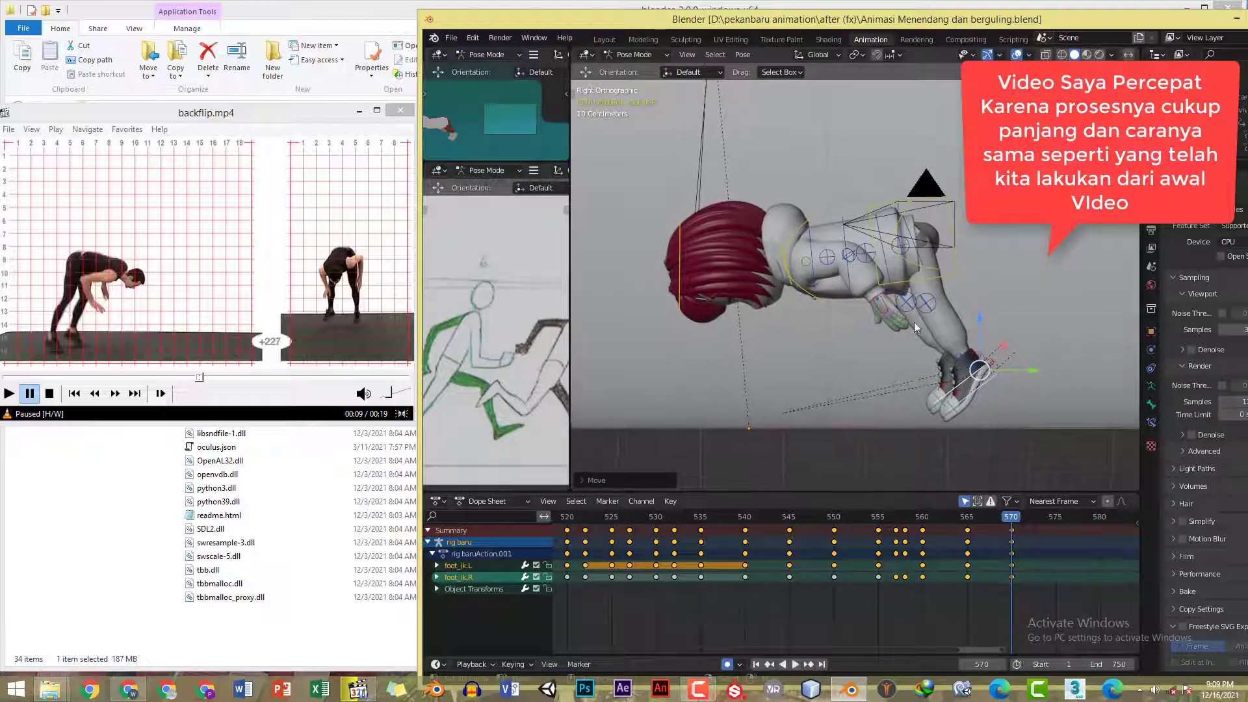
left_click(909, 313)
key("g")
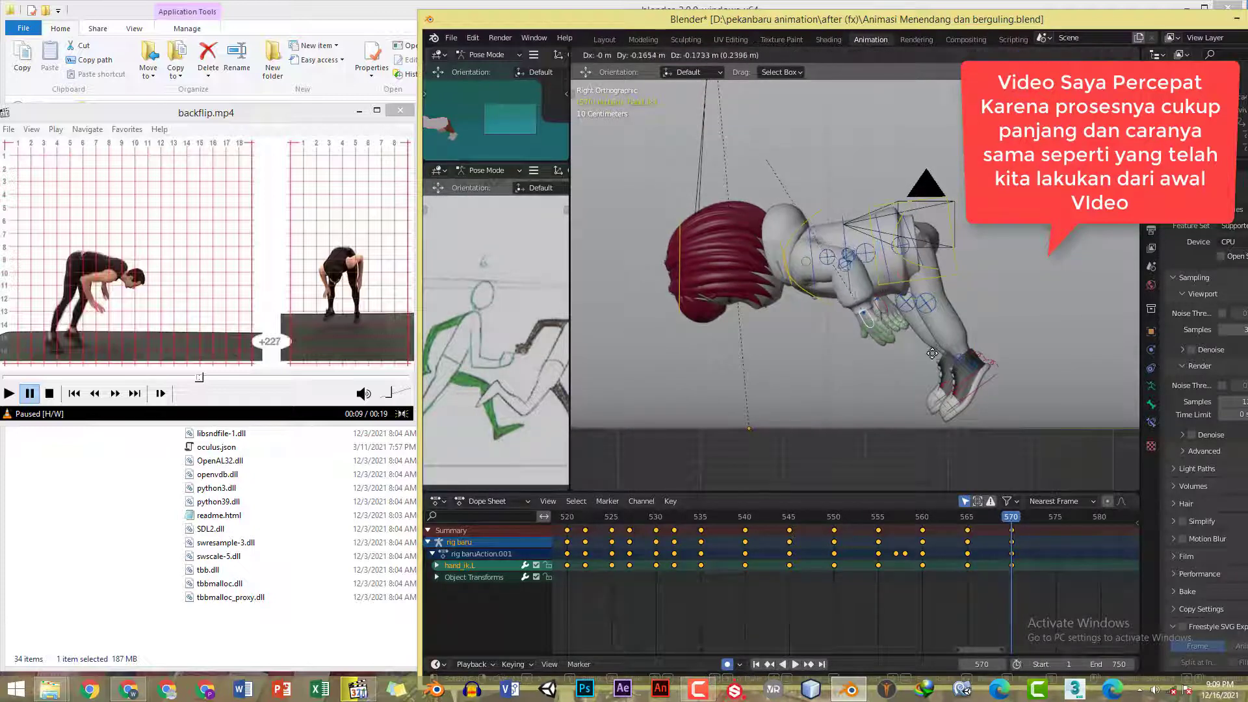
left_click(931, 350)
key("KP_1")
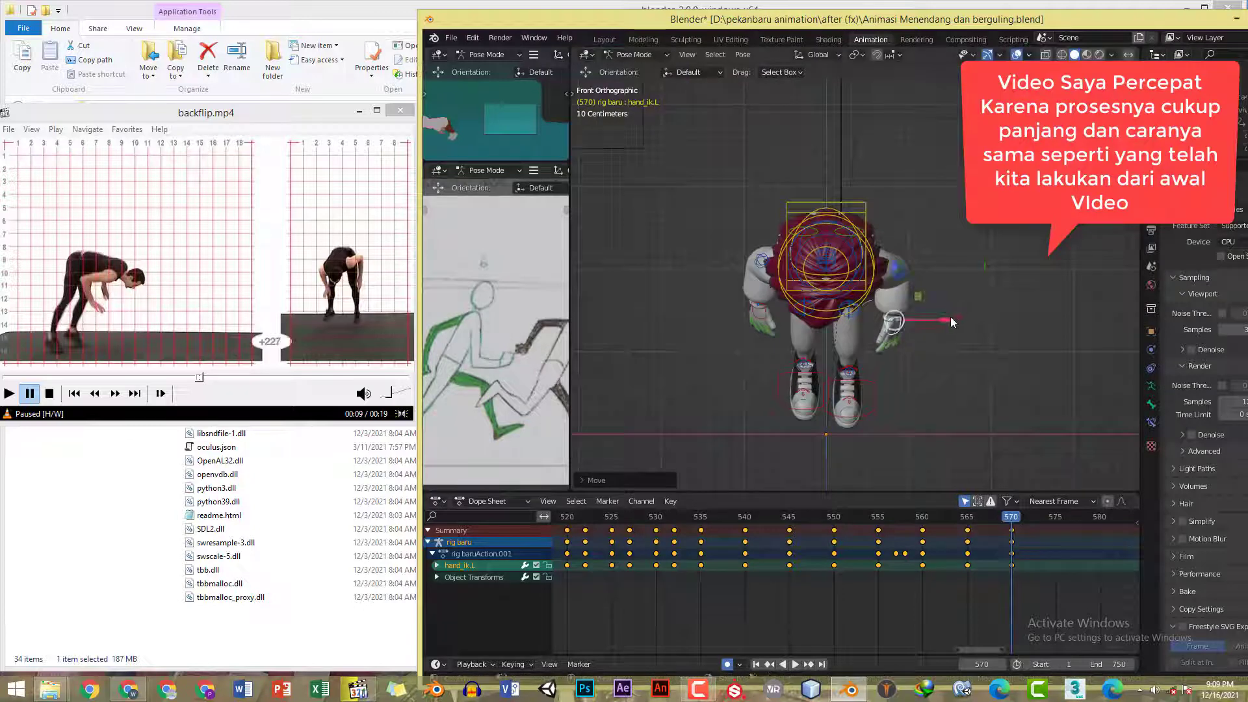
- Rotate the left hand at frame 570 and paste its mirrored pose onto the right hand
key("KP_3")
key("r")
left_click(937, 346)
key("ctrl+c")
key("ctrl+shift+v")
middle_click_drag(937, 346, 936, 308)
key("KP_3")
- Rotate the torso control slightly at frame 570
left_click(941, 209)
key("r")
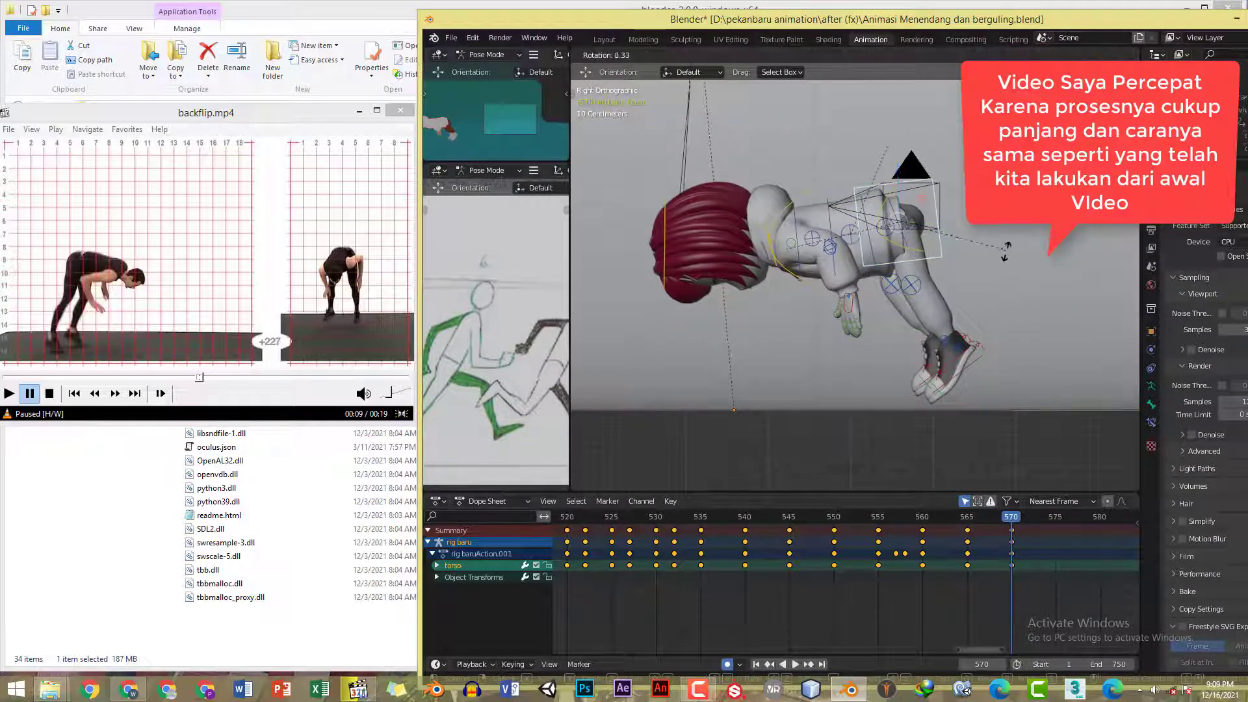
left_click(996, 242)
- Examine the motion between frames 560 and 570 with all of the rig's bones selected
left_click_drag(969, 518, 968, 552)
left_click(957, 287)
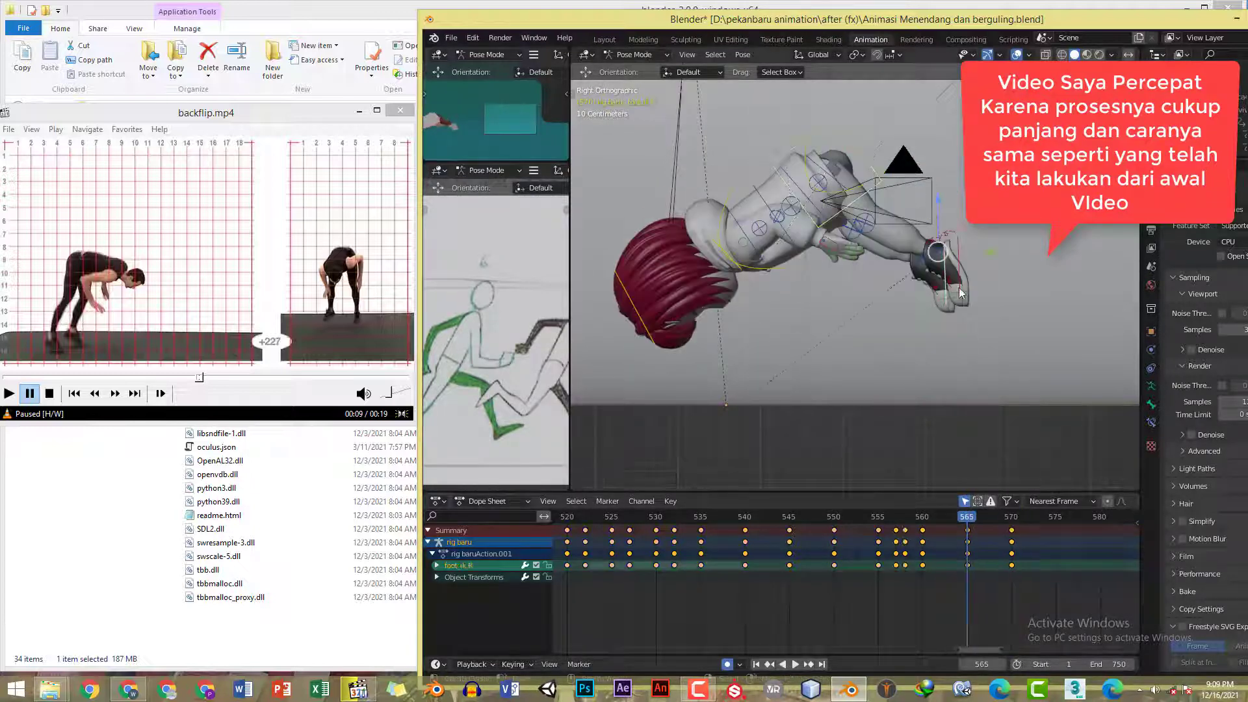
left_click(966, 463)
key("a")
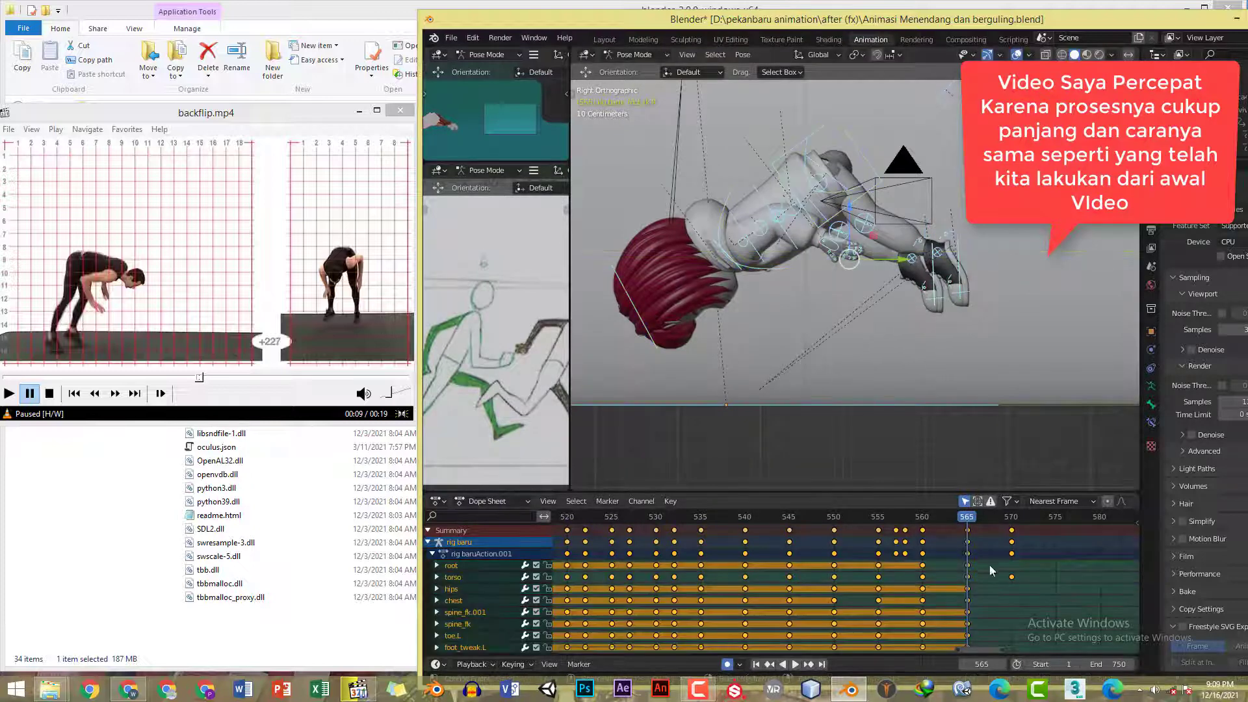
left_click(1012, 516)
left_click(892, 519)
key("space")
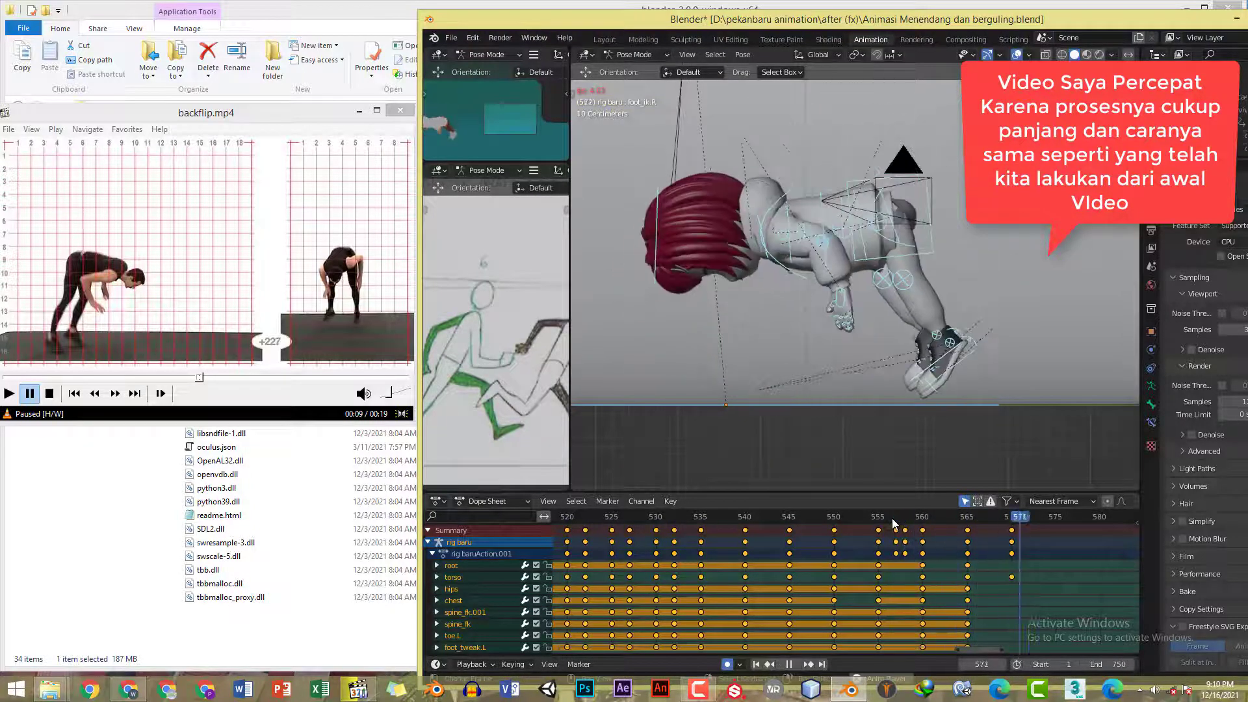
left_click(966, 520)
left_click(1011, 521)
left_click(923, 520)
left_click(967, 519)
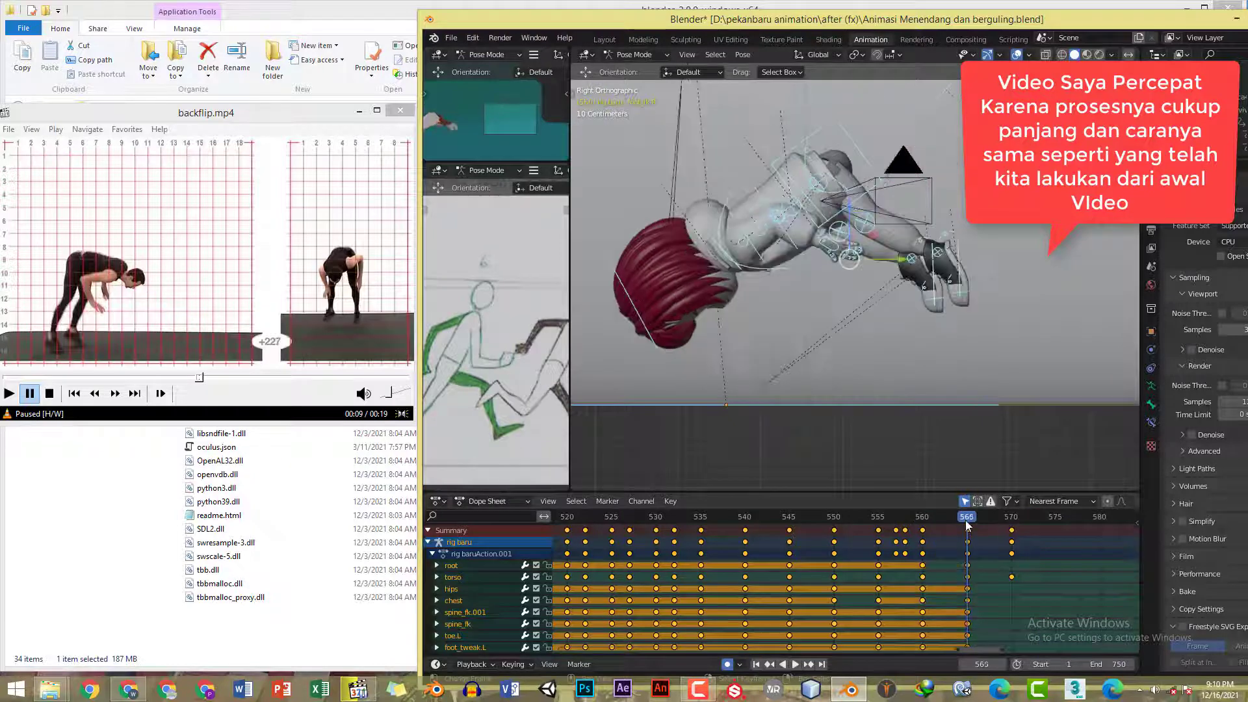
left_click(1010, 523)
left_click(966, 521)
left_click(1010, 521)
- Keyframe all bones at frame 570 and lower both feet toward the ground
key("i")
left_click_drag(1002, 309, 989, 308)
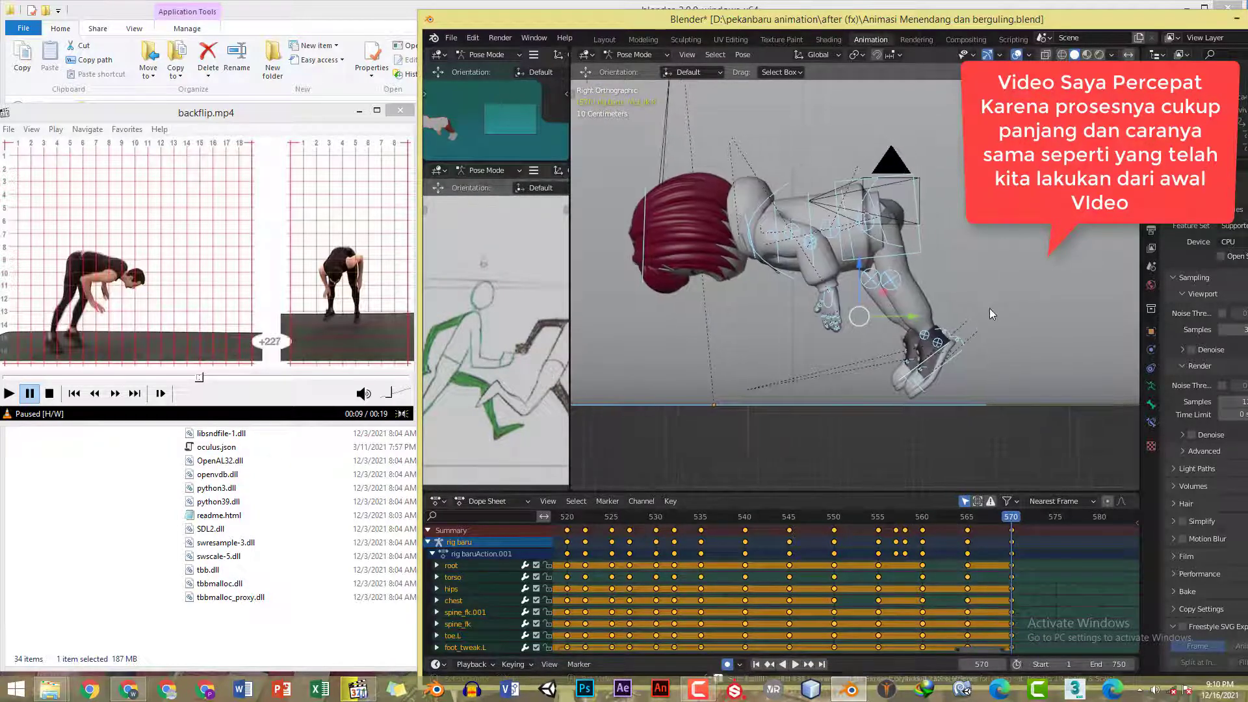
middle_click_drag(989, 308, 924, 309, "shift")
scroll(927, 354, "up", 1)
middle_click_drag(931, 379, 984, 379, "shift")
left_click(723, 438, "shift")
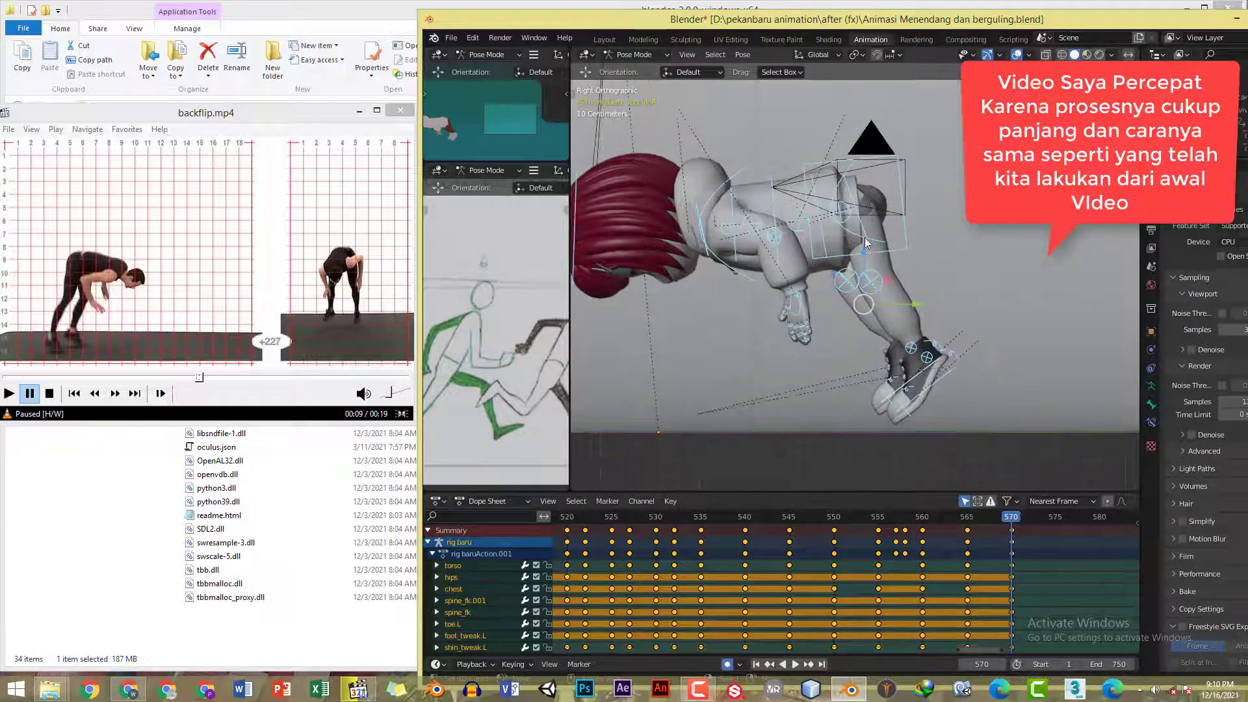
key("g")
left_click(965, 365)
left_click(944, 386)
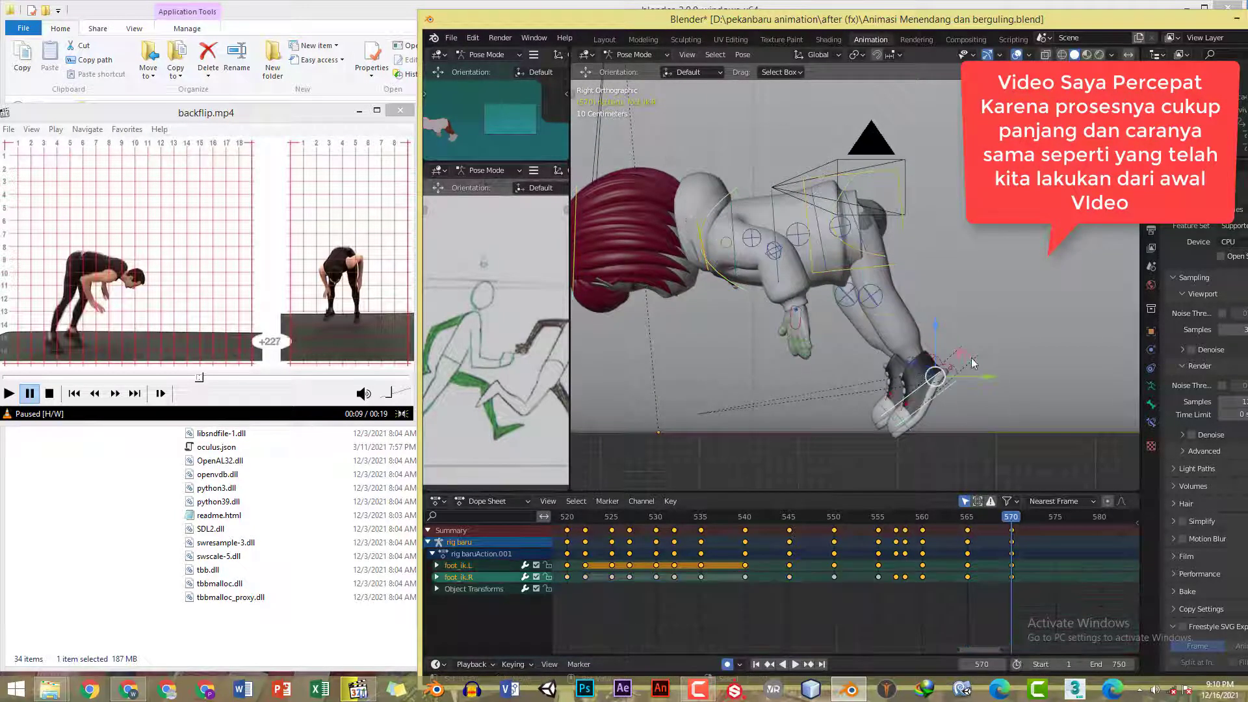
- Try rotating both feet about 28° at frame 570 and adjusting their heel controls
key("r")
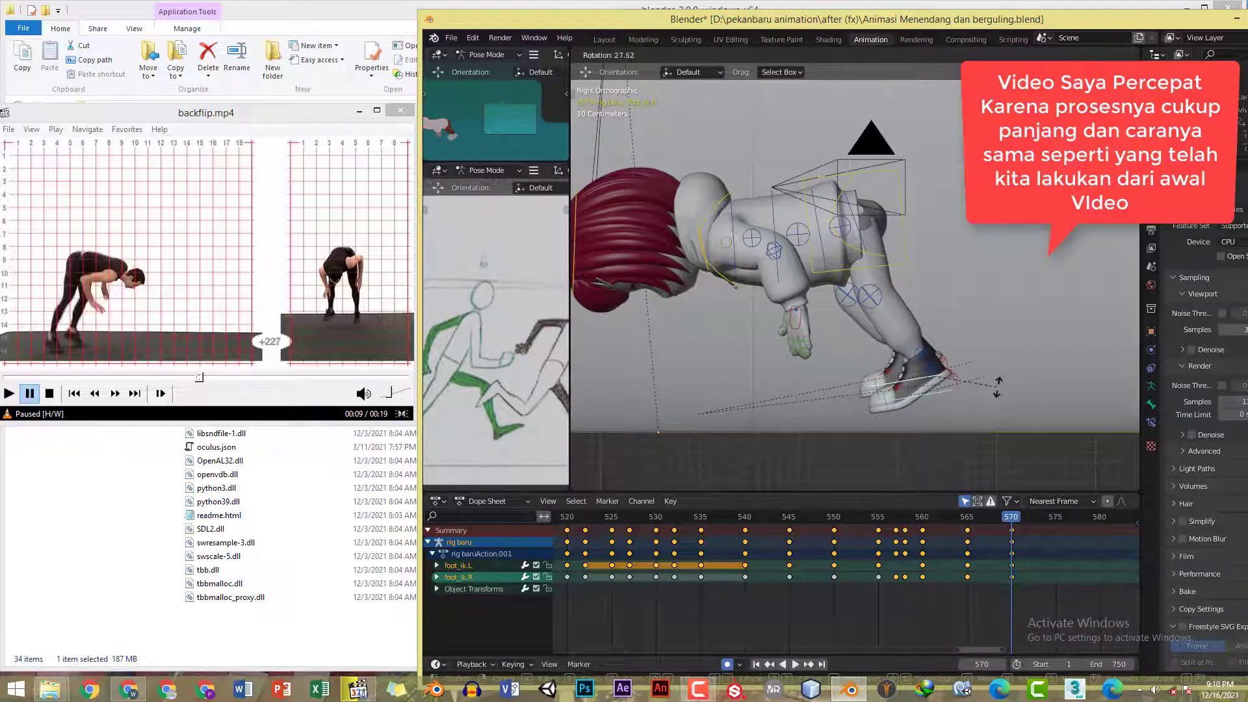
left_click(996, 386)
left_click(954, 375)
key("r")
left_click(987, 355)
left_click(945, 359)
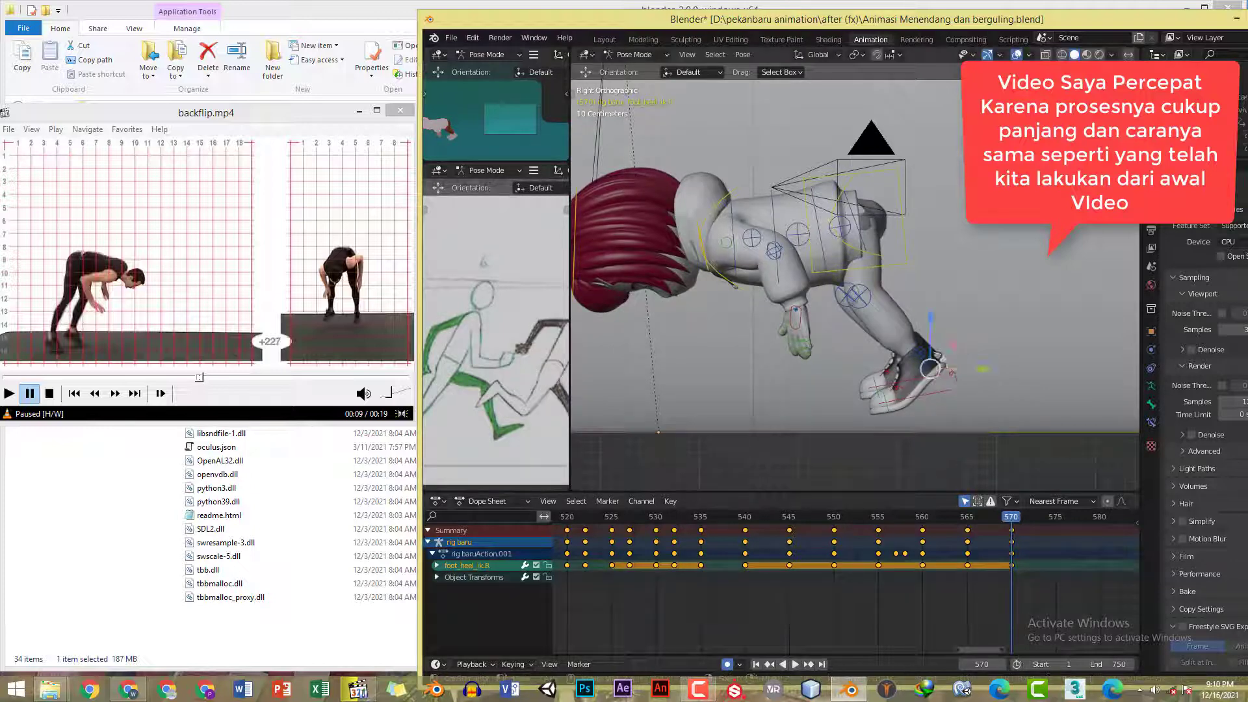
key("r")
left_click(939, 396)
left_click(928, 366)
key("r")
left_click_drag(935, 346, 935, 357)
- Try raising the whole rig slightly at frame 570 and compare the pose with frame 565
key("a")
key("c")
middle_click(690, 433)
key("Escape")
mouse_move(862, 287)
left_mouse_down()
mouse_move(863, 301)
mouse_move(864, 271)
left_mouse_up()
key("shift+ctrl+space")
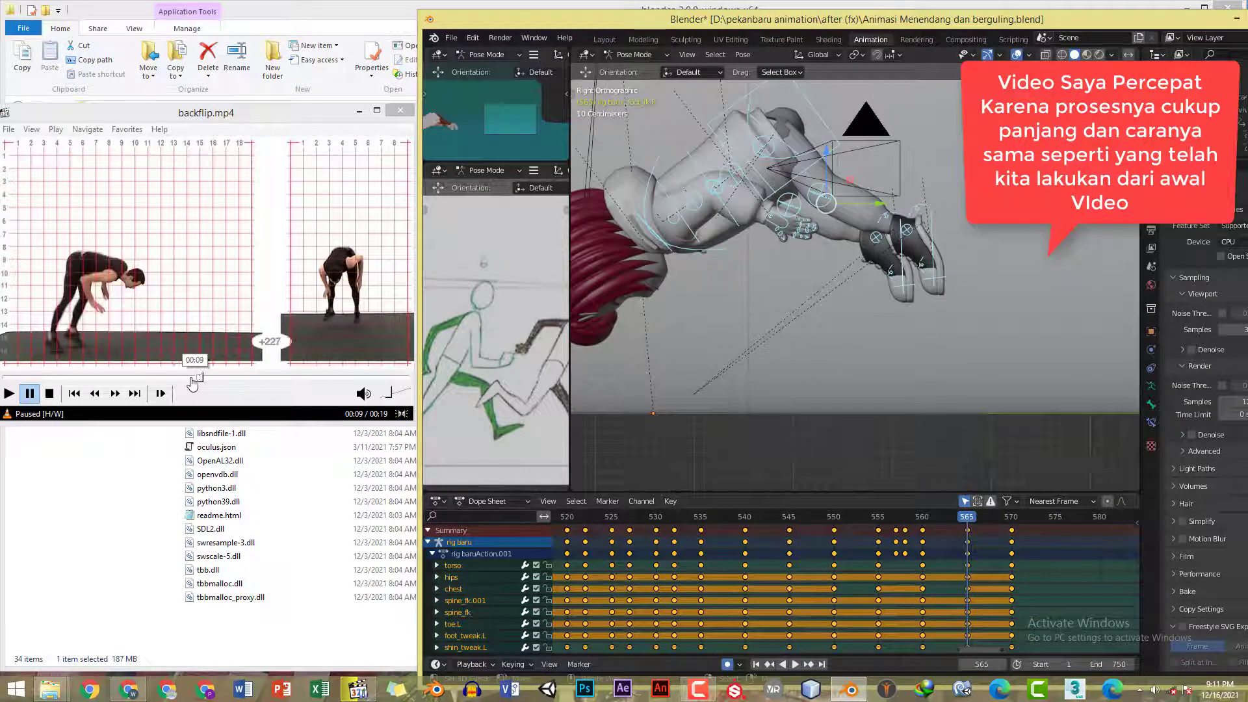
key("space")
left_click(1011, 519)
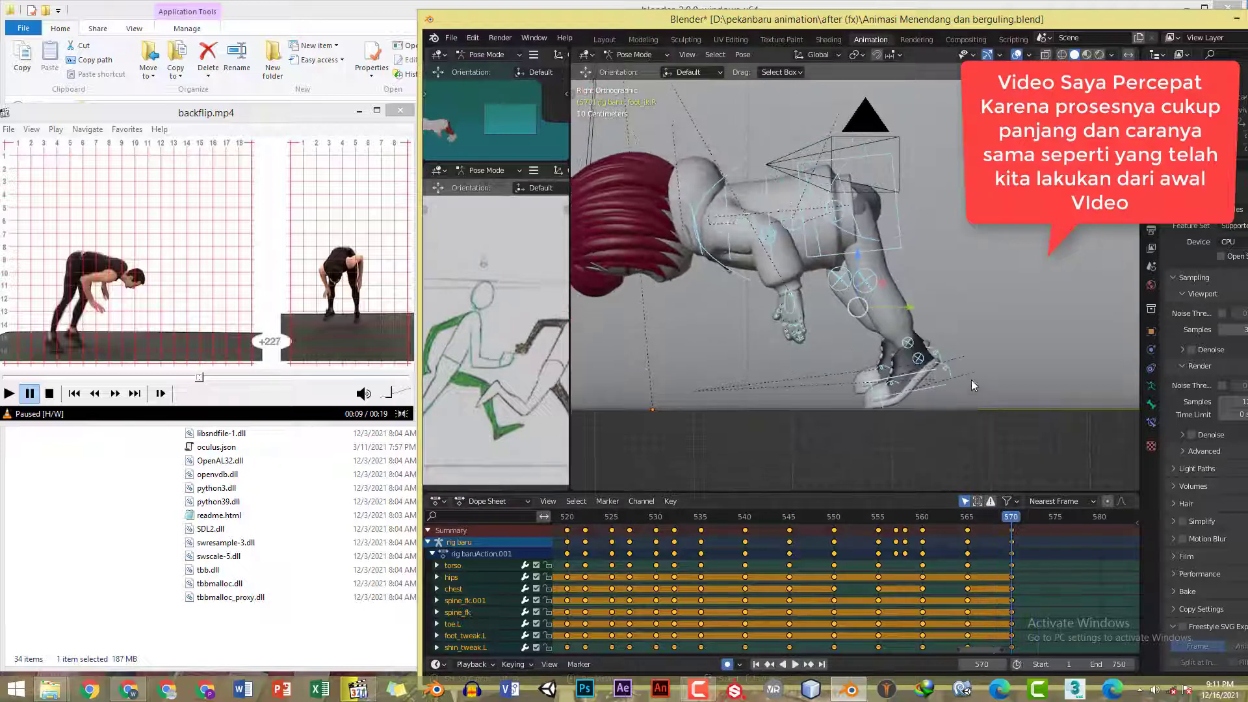
- Undo the foot rotations, heel adjustments and rig shift made at frame 570
left_click(1000, 330)
key("ctrl+z")
key("ctrl+z")
key("ctrl+z")
key("ctrl+z")
key("ctrl+z")
key("ctrl+z")
key("ctrl+z")
key("ctrl+z")
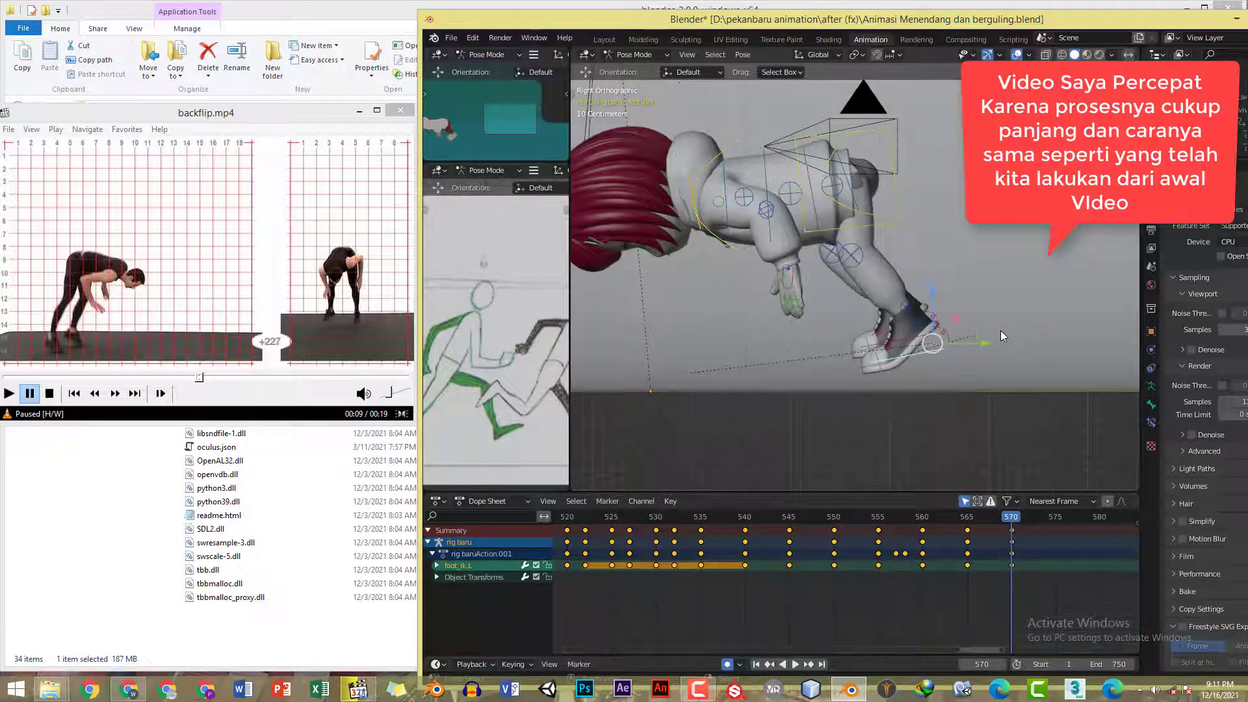
- Go to frame 575 and advance the reference video to its +233 pose
key("a")
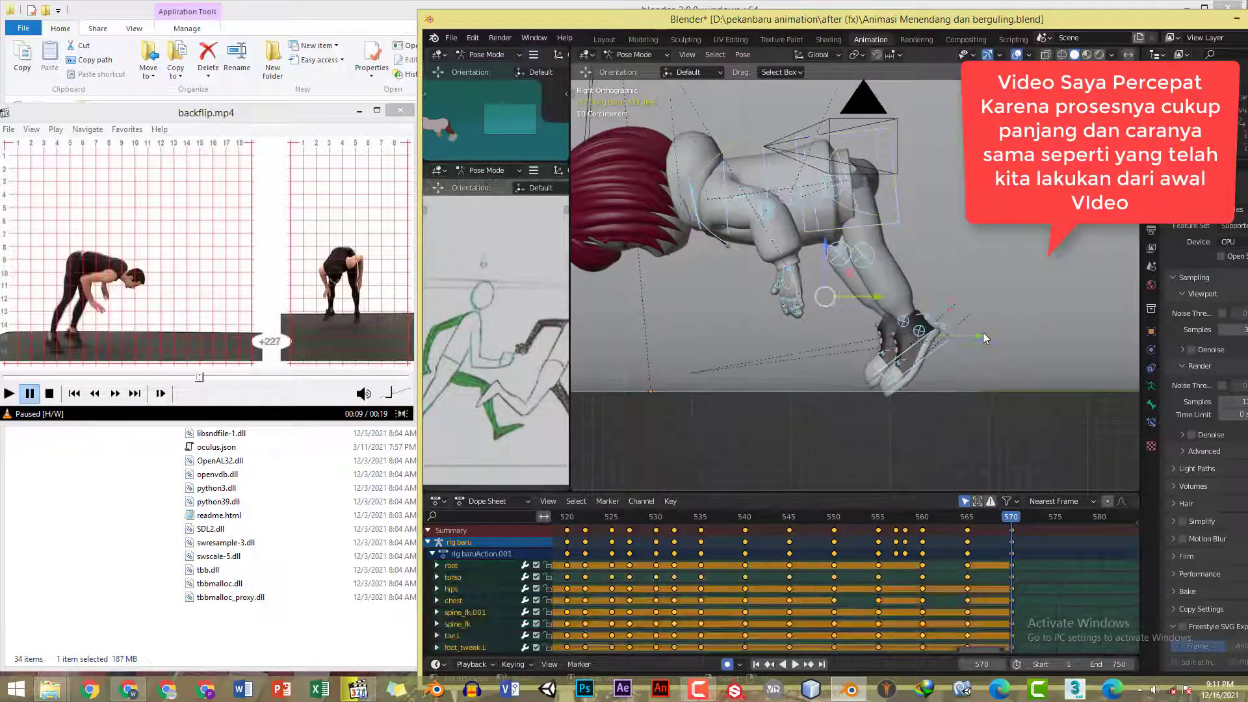
middle_click_drag(1049, 538, 884, 532)
left_click(891, 519)
left_click(335, 193)
left_click(334, 193)
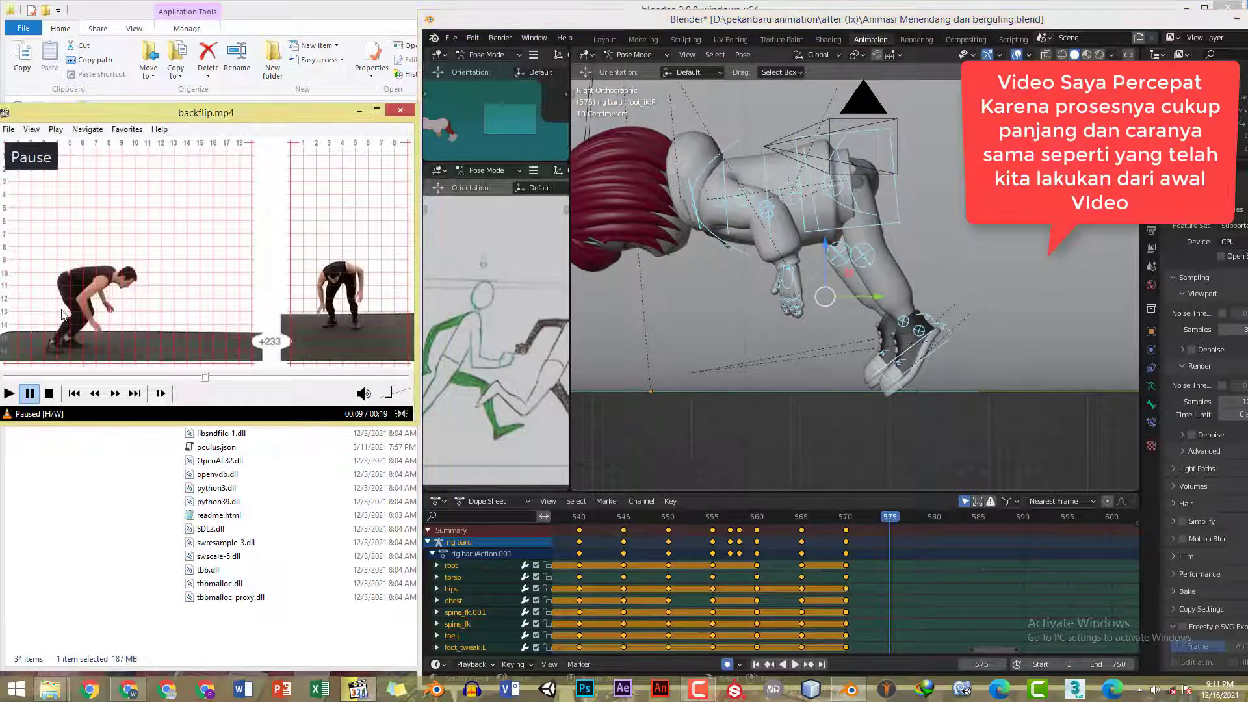
middle_click_drag(1001, 201, 1023, 235)
key("KP_3")
scroll(984, 346, "up", 2)
left_click(985, 347)
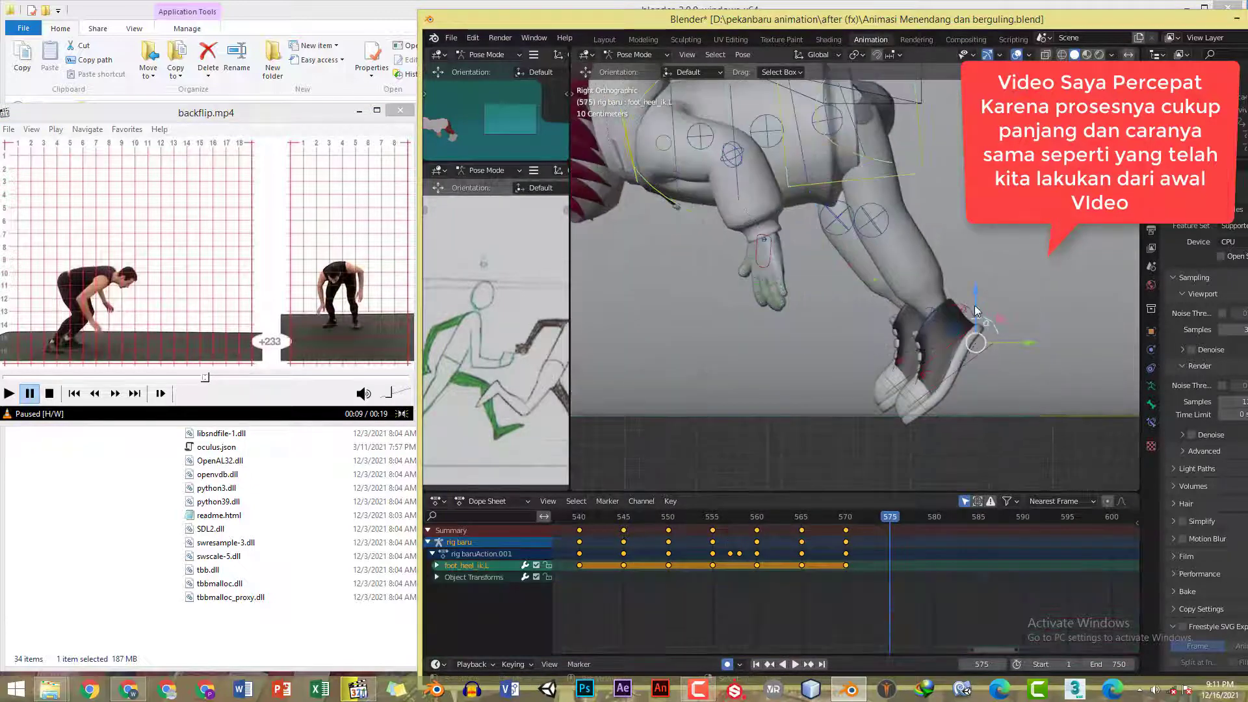
left_click(971, 332, "shift")
key("r")
right_click(1002, 270)
left_click(982, 347)
left_click(960, 339, "shift")
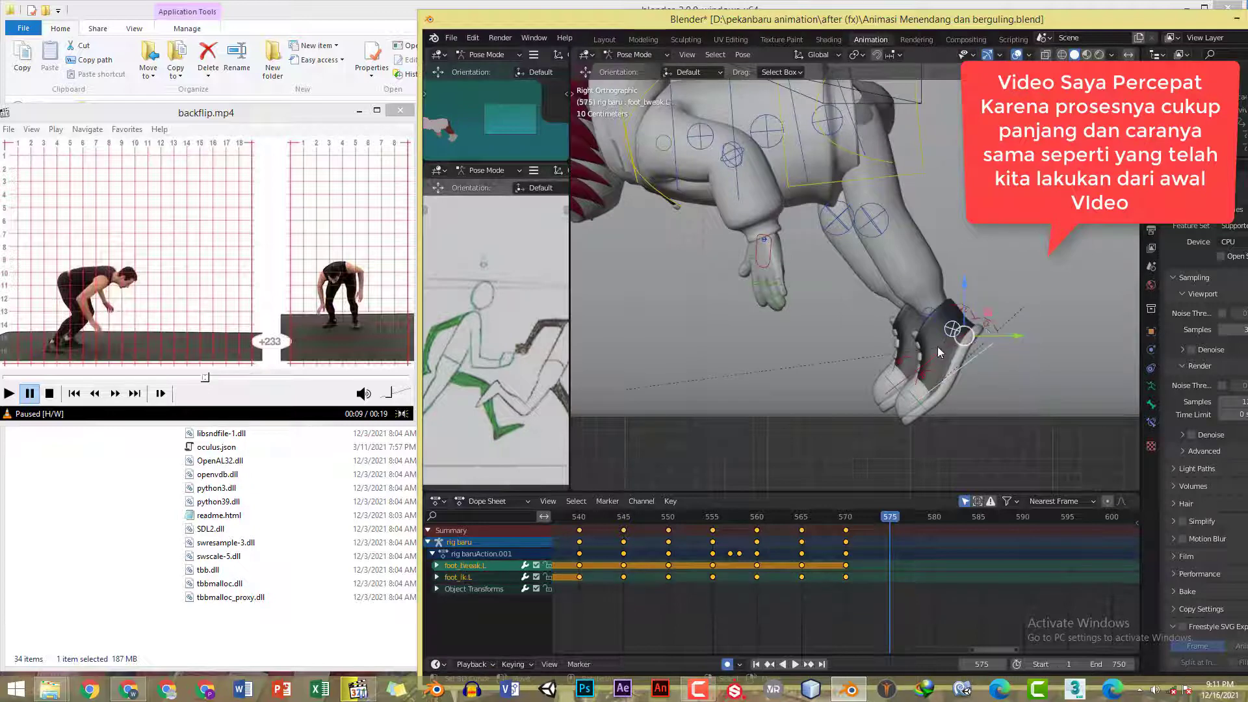
- Rotate both heel controls at frame 575 to flatten the feet, and compare the pose with frame 570
left_click(983, 347)
left_click(973, 333, "shift")
key("r")
left_click(993, 345)
left_click(993, 323)
left_click(977, 320, "shift")
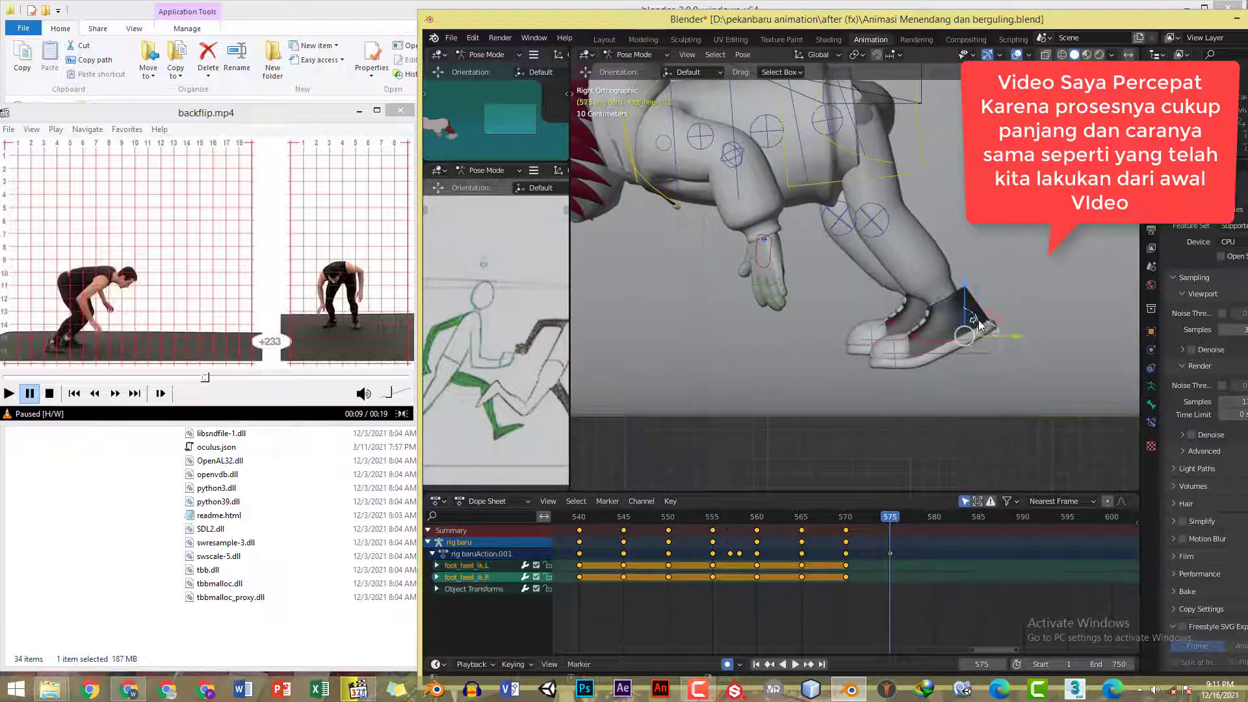
scroll(1000, 314, "down", 4)
left_click(847, 516)
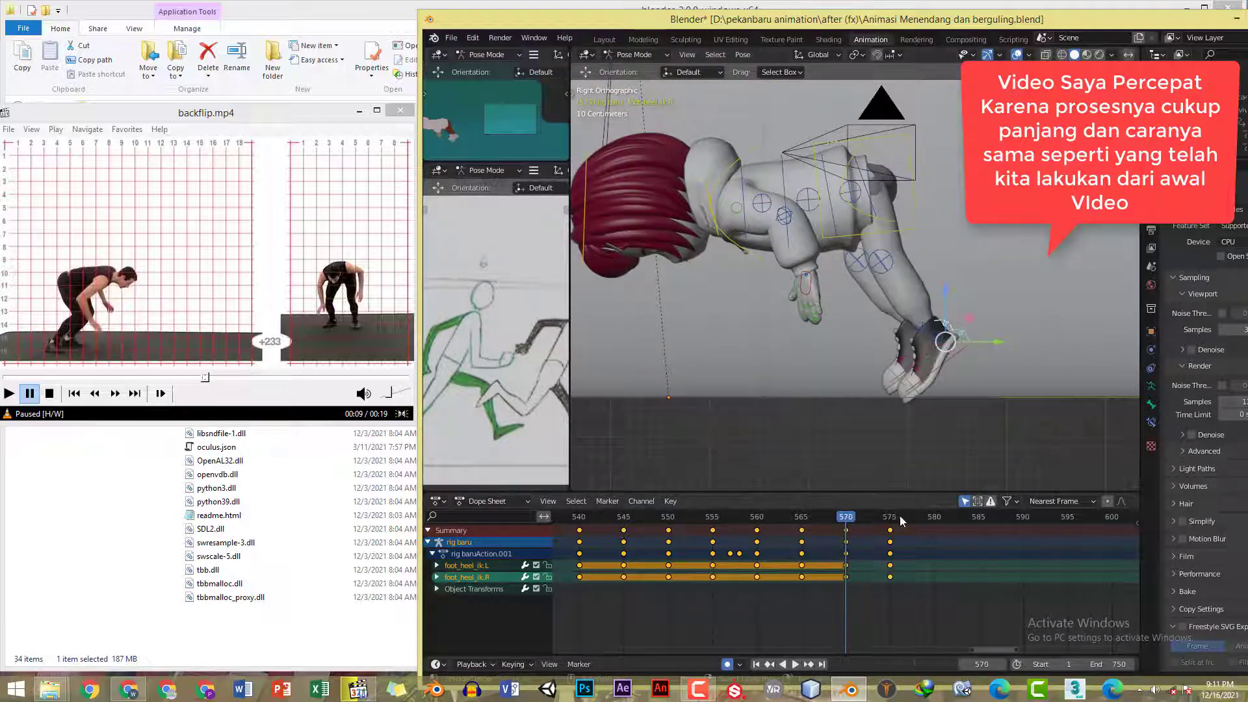
left_click(891, 516)
- Lower all bones except the root at frame 575 so the feet reach the ground
middle_click_drag(927, 205, 937, 248, "shift")
key("a")
middle_click_drag(803, 433, 856, 353, "shift")
left_click(773, 360, "shift")
middle_click_drag(772, 368, 712, 412, "shift")
left_click_drag(876, 249, 883, 281)
middle_click_drag(887, 301, 880, 295, "shift")
- Lower the right foot slightly at frame 575 and save the file
left_click(871, 377)
left_click_drag(932, 328, 934, 334)
middle_click_drag(932, 261, 938, 277, "shift")
key("ctrl+s")
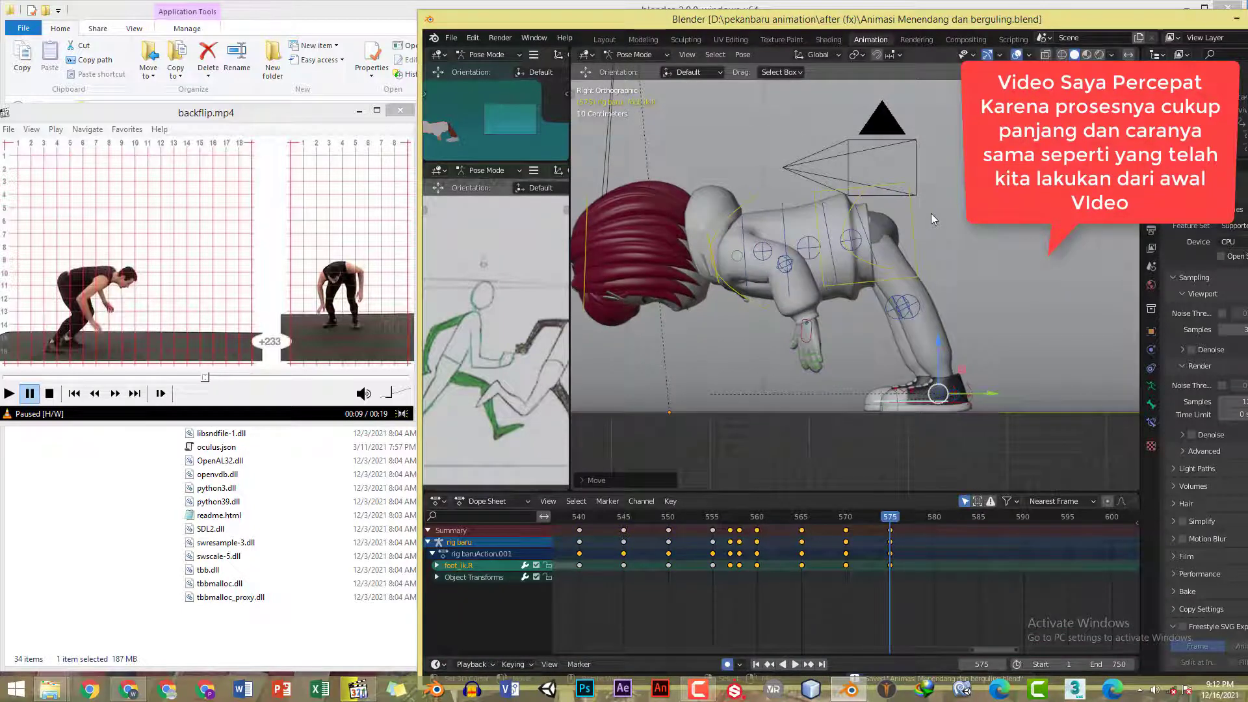
- Lower the torso about 0.09 m at frame 575 and shift it back over the feet
left_click(908, 220)
middle_click_drag(908, 220, 915, 229, "shift")
key("g")
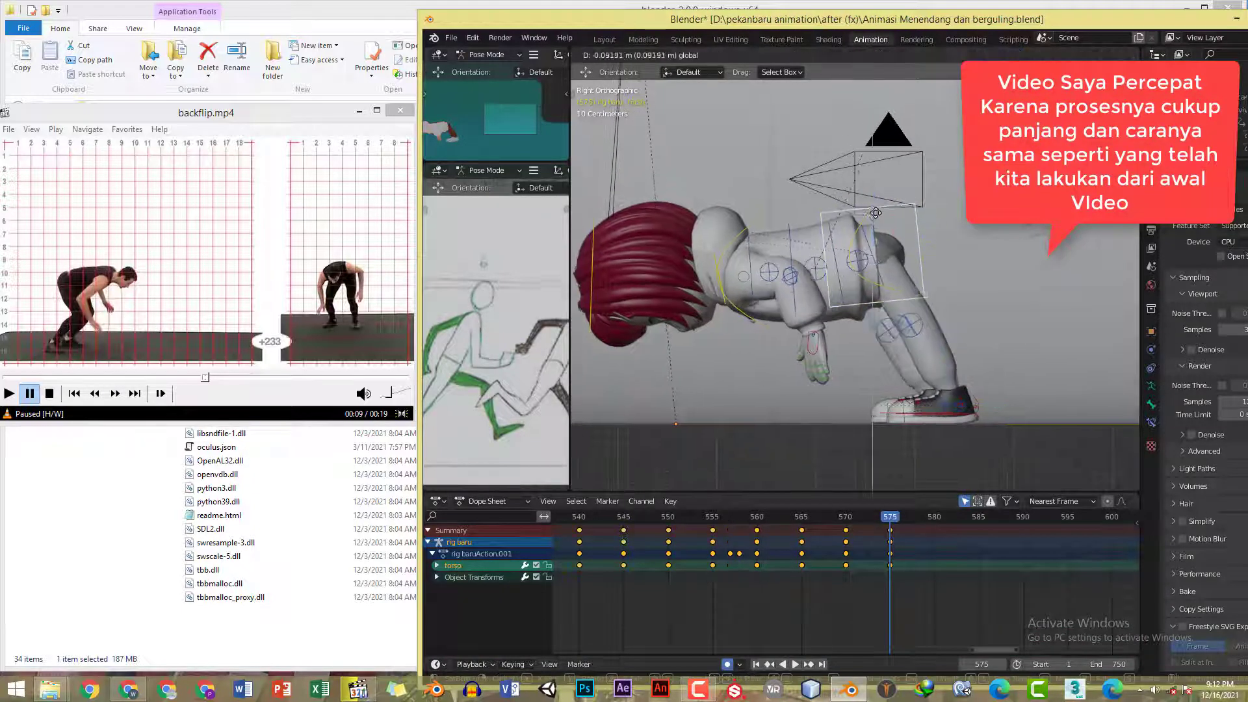
left_click_drag(876, 212, 875, 219)
left_click_drag(932, 261, 973, 266)
- Rotate the left foot control at frame 572 so the foot levels out as it nears the ground
left_click_drag(856, 518, 888, 531)
middle_click_drag(913, 368, 968, 411)
left_click(922, 399)
key("KP_3")
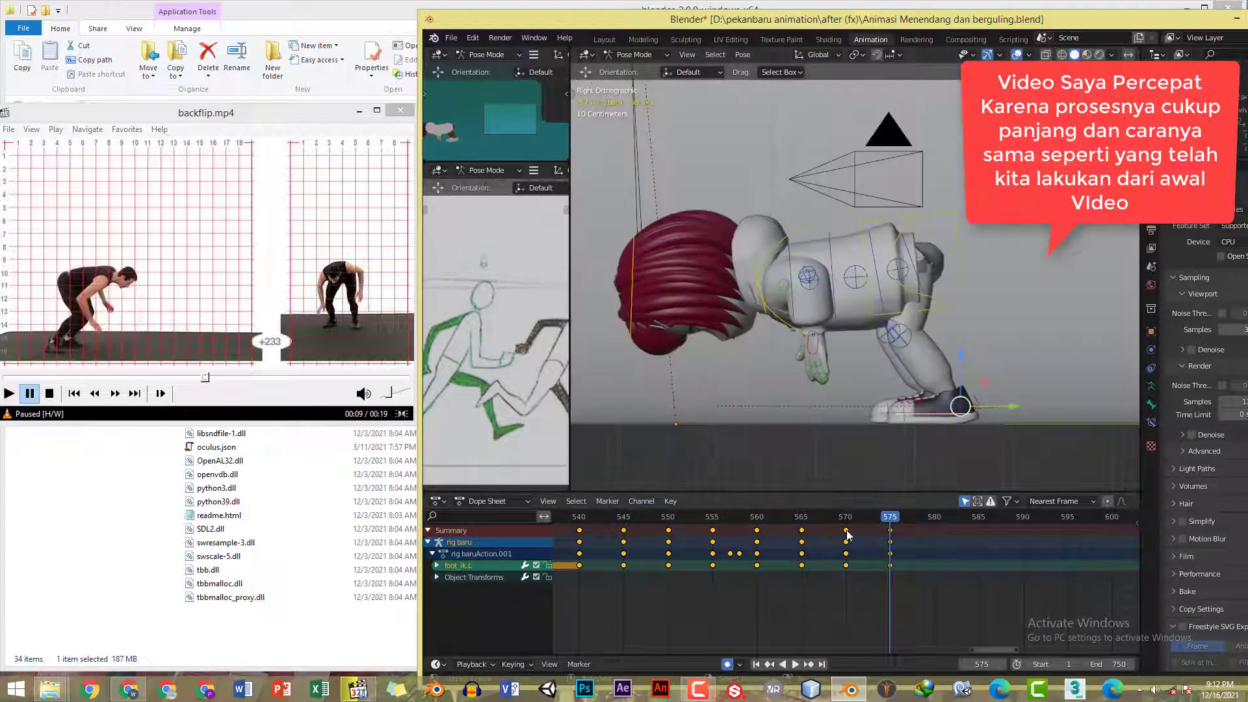
left_click_drag(848, 534, 863, 530)
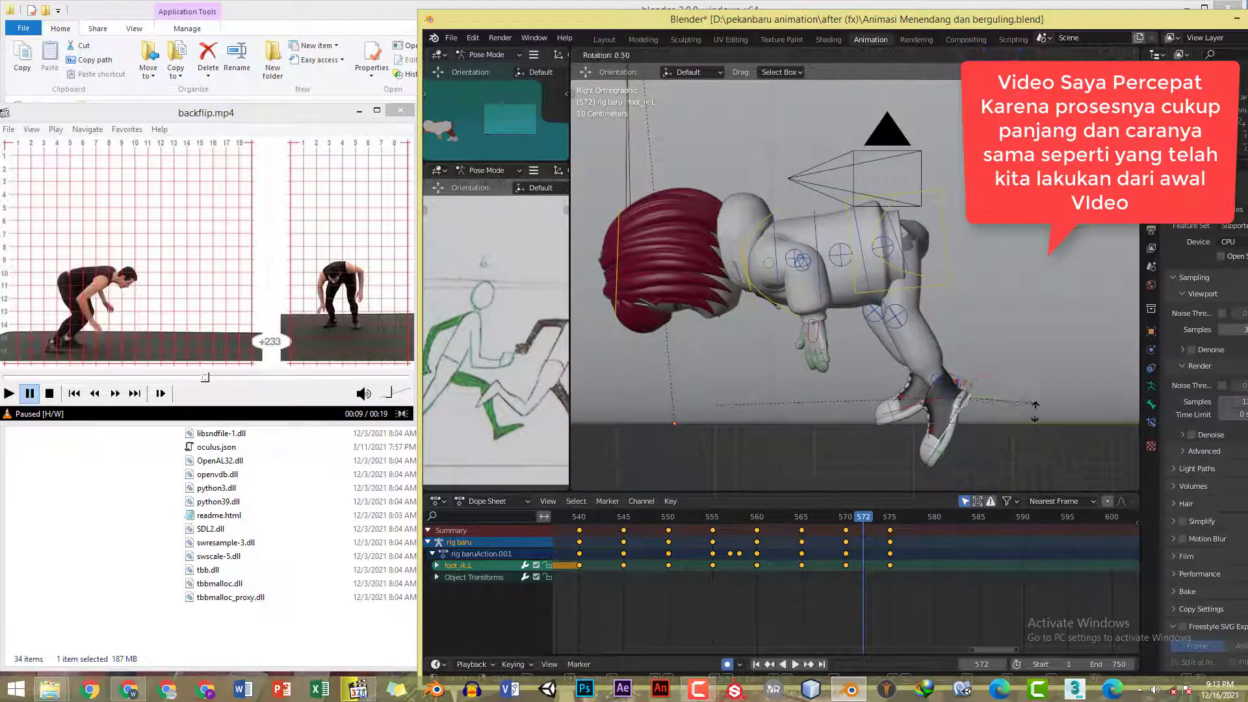
left_click(1031, 481)
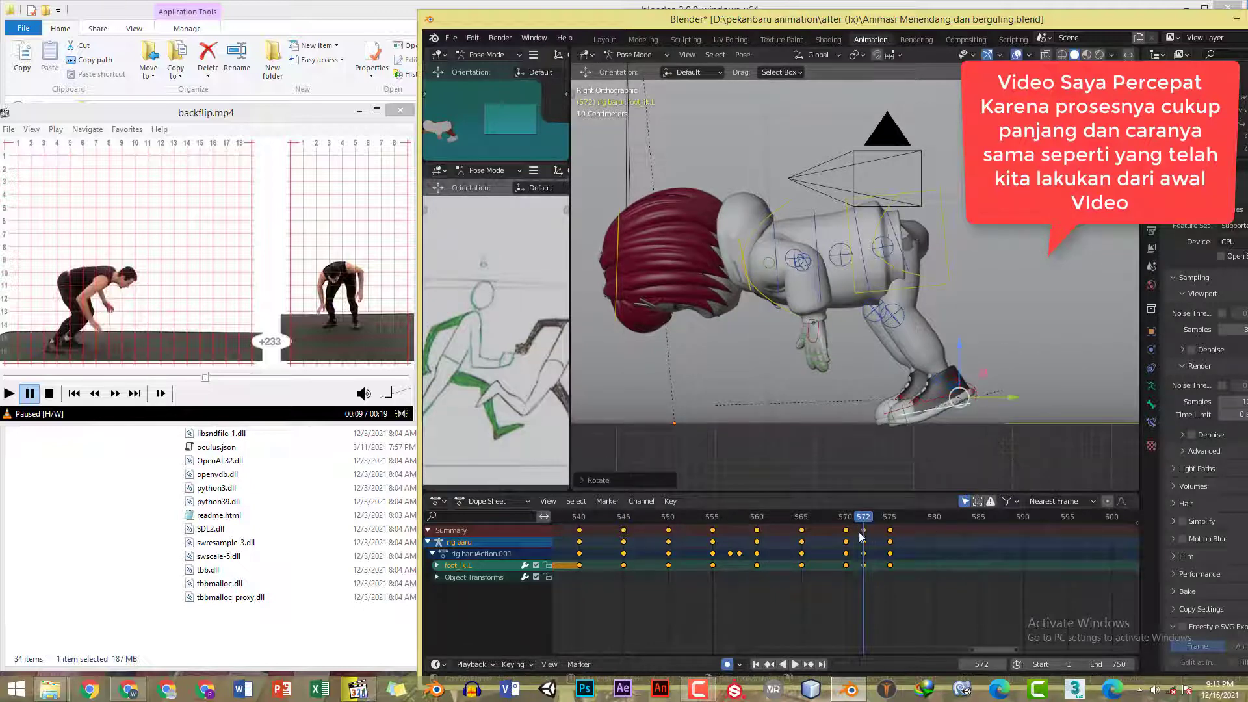
key("space")
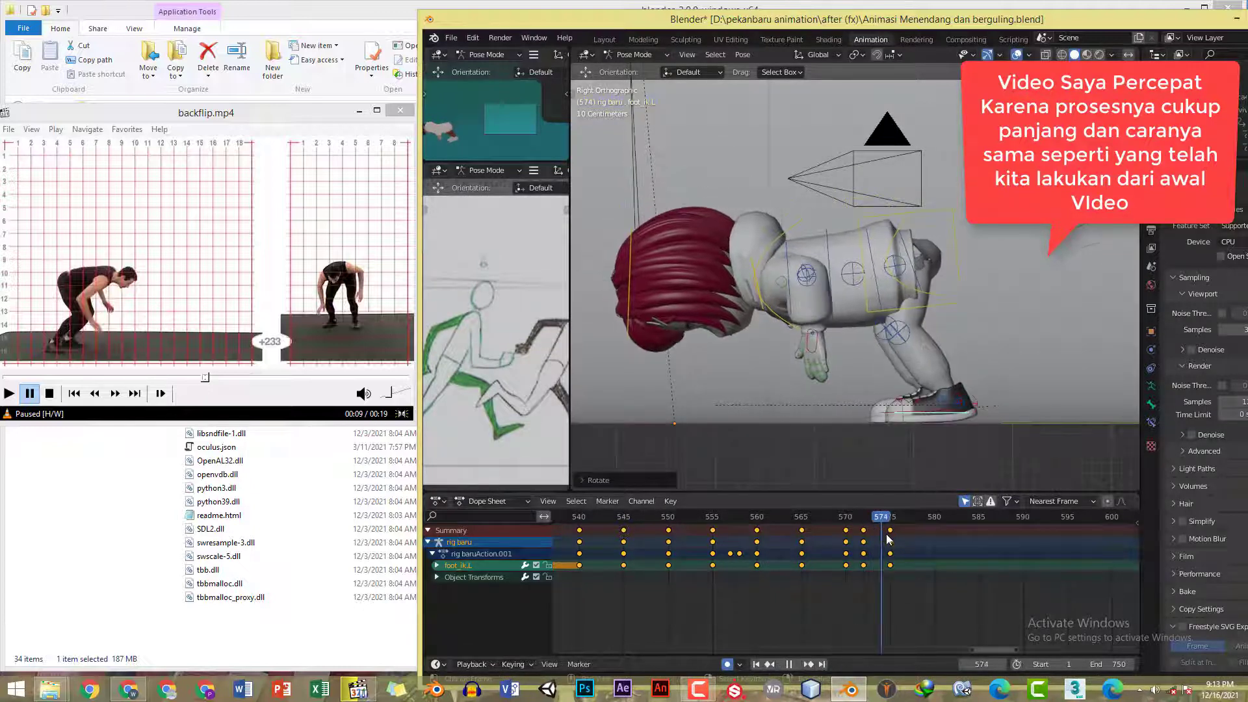
- Rotate the left foot control at frame 573 to level the foot, and play back the landing
key("Escape")
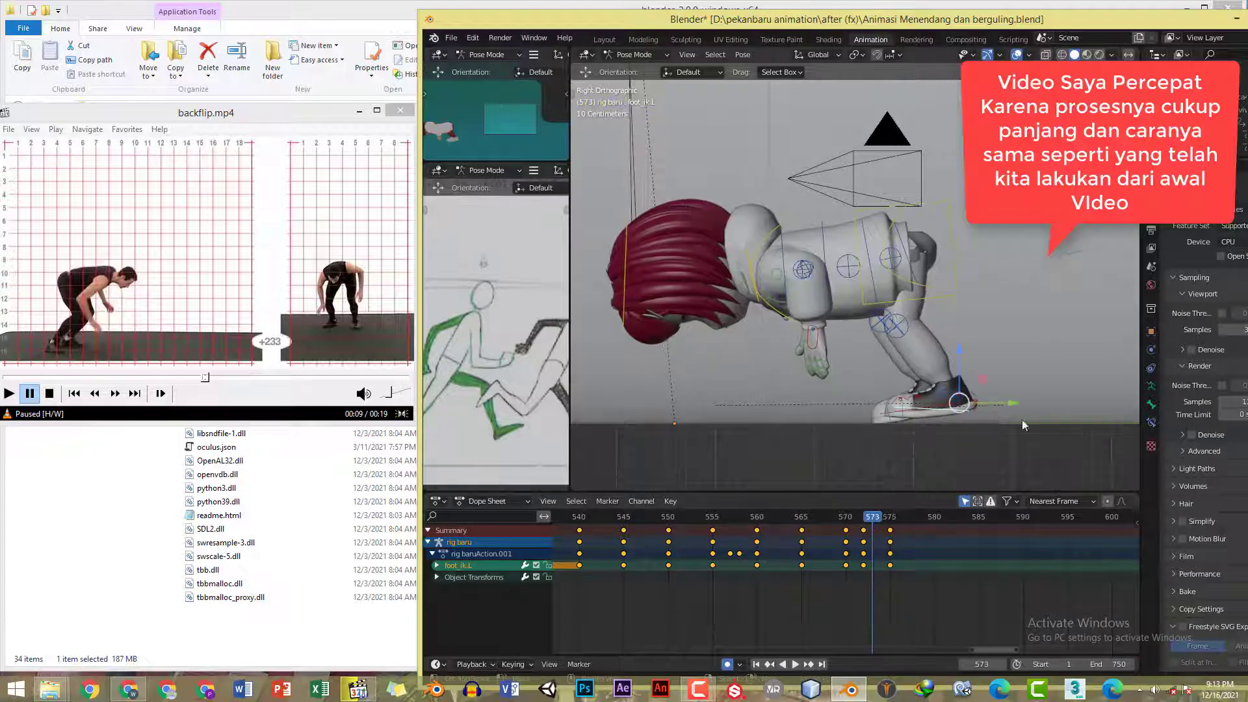
key("r")
left_click(1081, 370)
key("space")
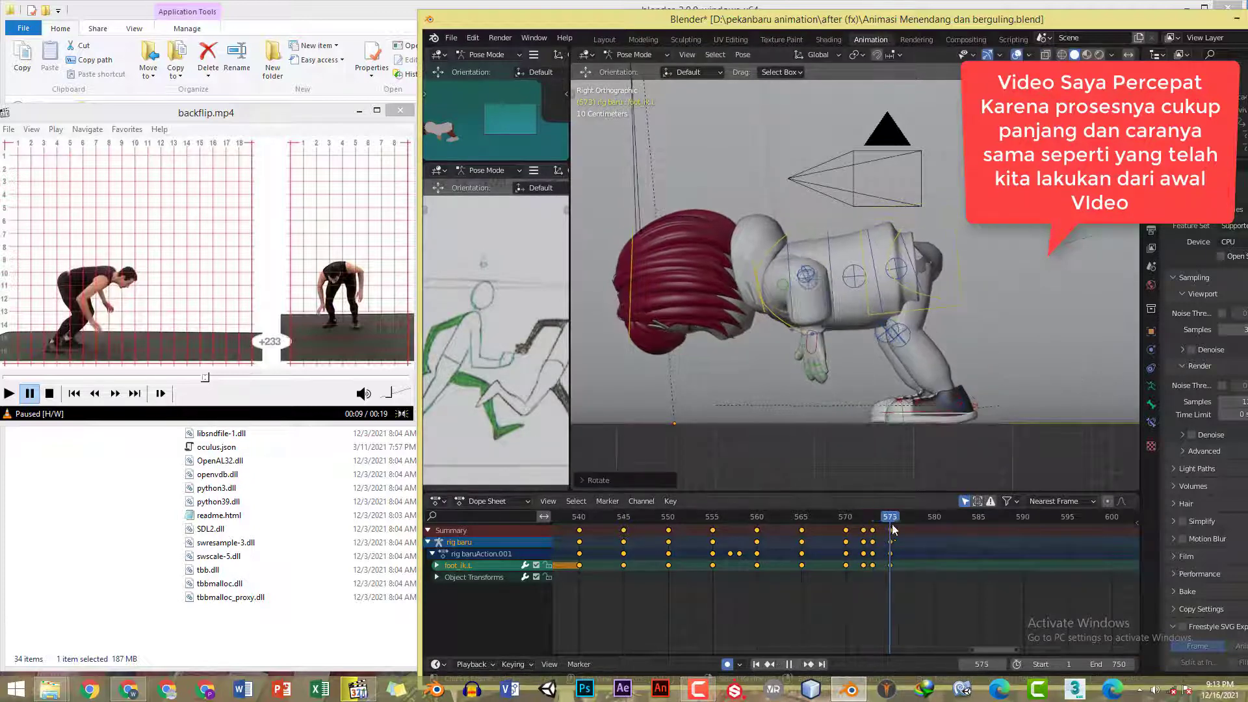
key("space")
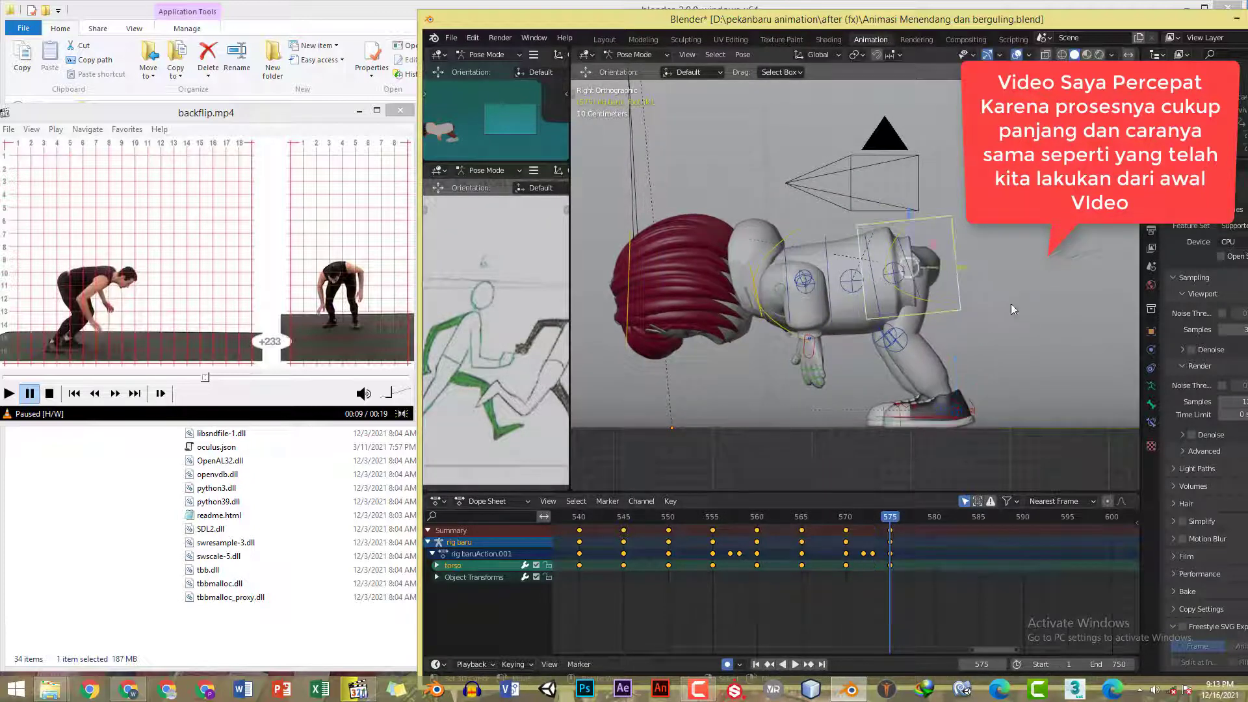
- Shift the torso slightly at frame 575 and move the left hand control back about 0.12 m
key("g")
left_click(947, 342)
middle_click_drag(947, 342, 955, 340, "shift")
left_click(824, 353)
key("g")
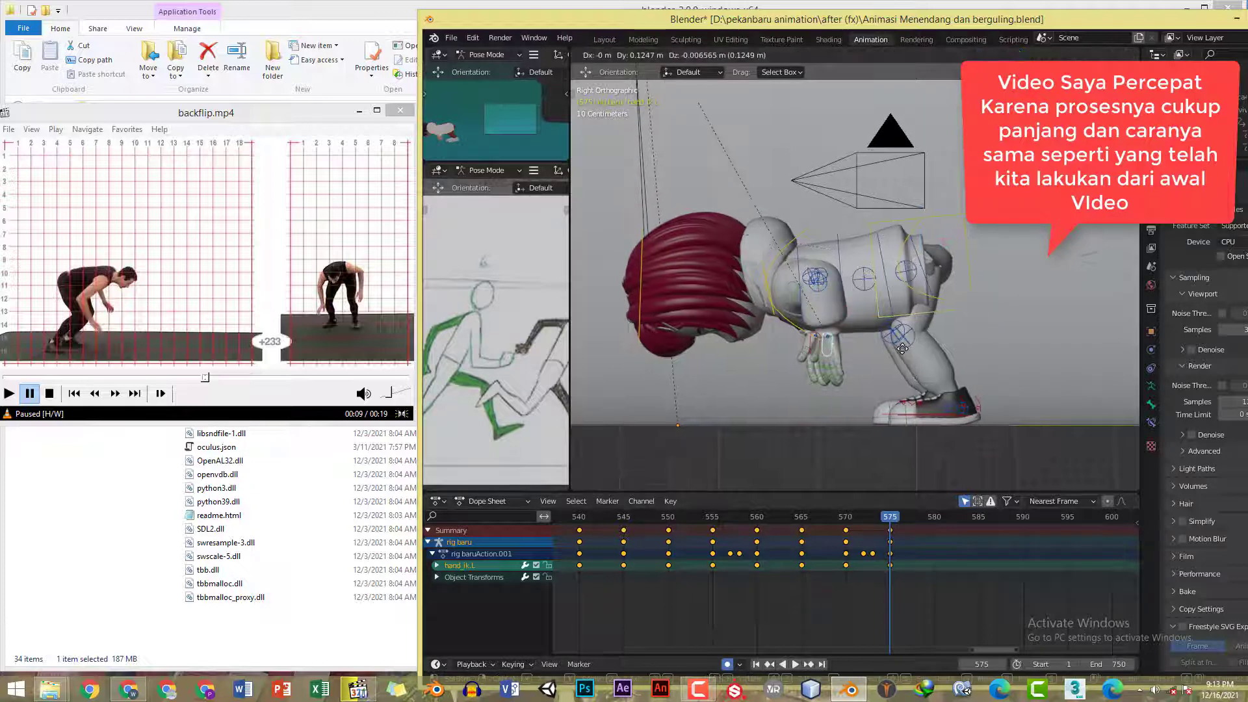
left_click(902, 349)
- Rotate the torso about 14 degrees at frame 575 to raise the upper body
left_click(969, 243)
key("g")
right_click(993, 255)
key("r")
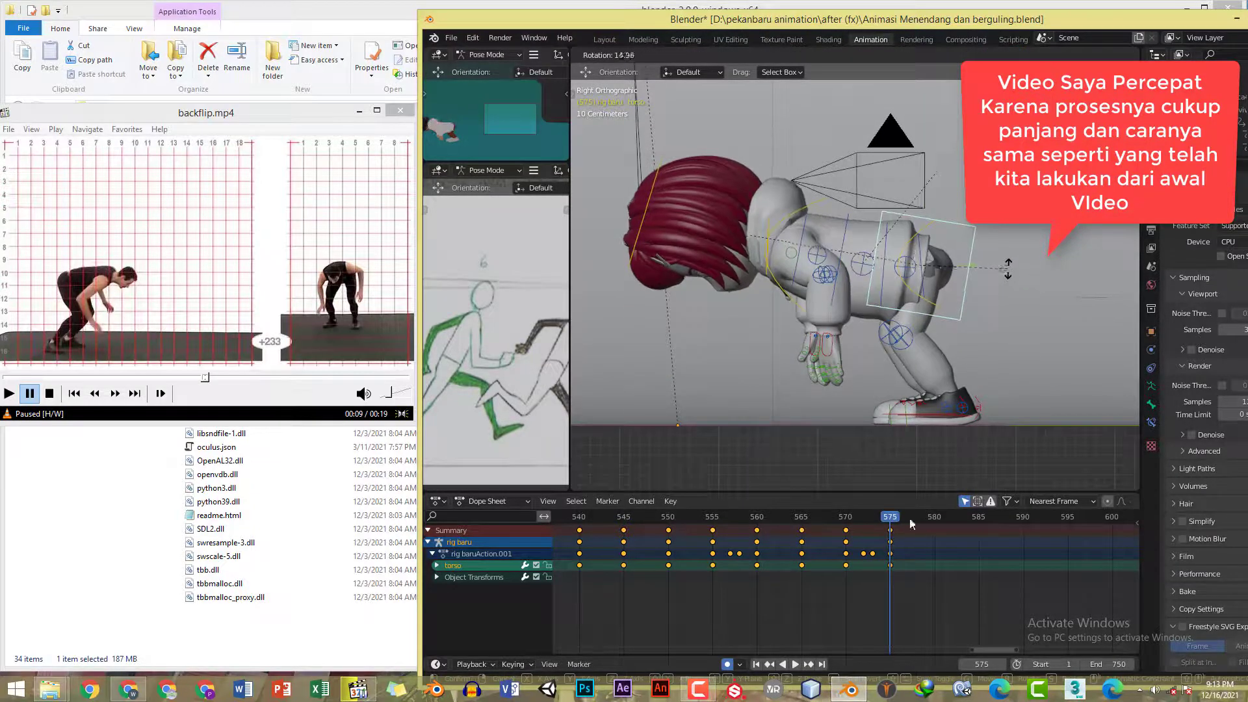
left_click(1007, 268)
mouse_move(892, 522)
left_mouse_down()
mouse_move(857, 526)
mouse_move(887, 527)
left_mouse_up()
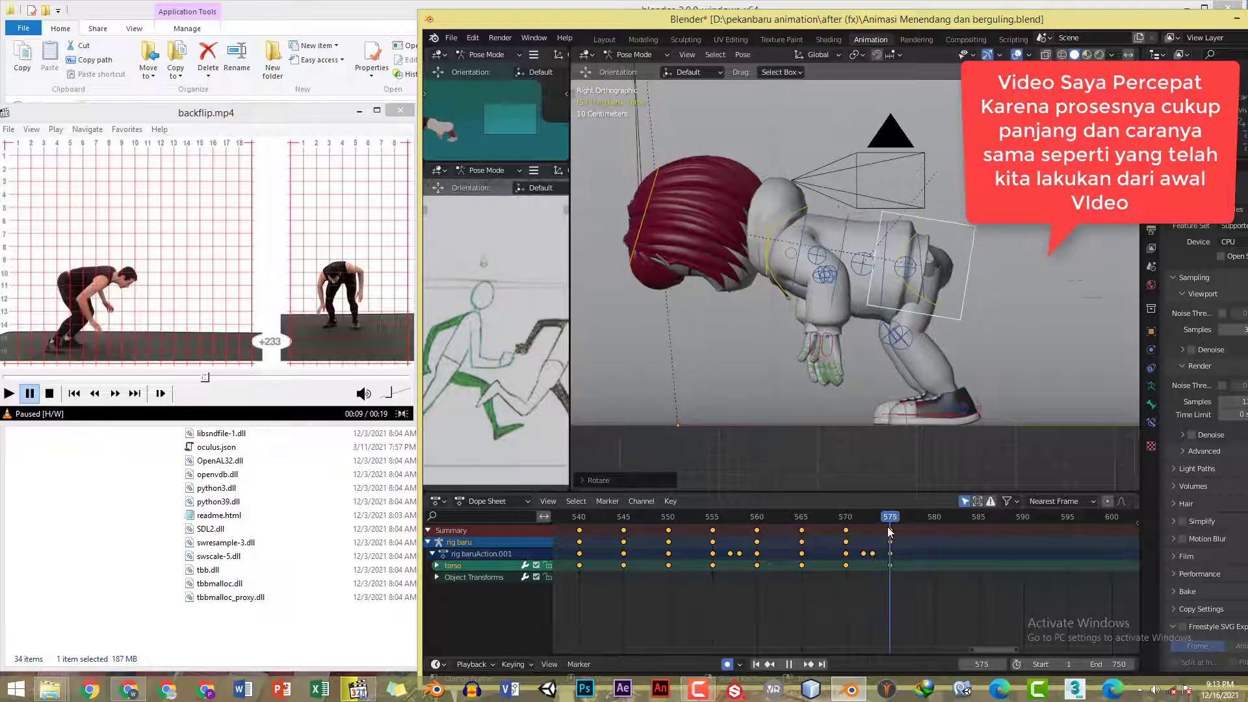
- Turn the left hand control with free trackball rotation at frame 575 and move it forward below the shoulder
left_click(836, 345)
key("r")
key("r")
left_click(868, 349)
key("g")
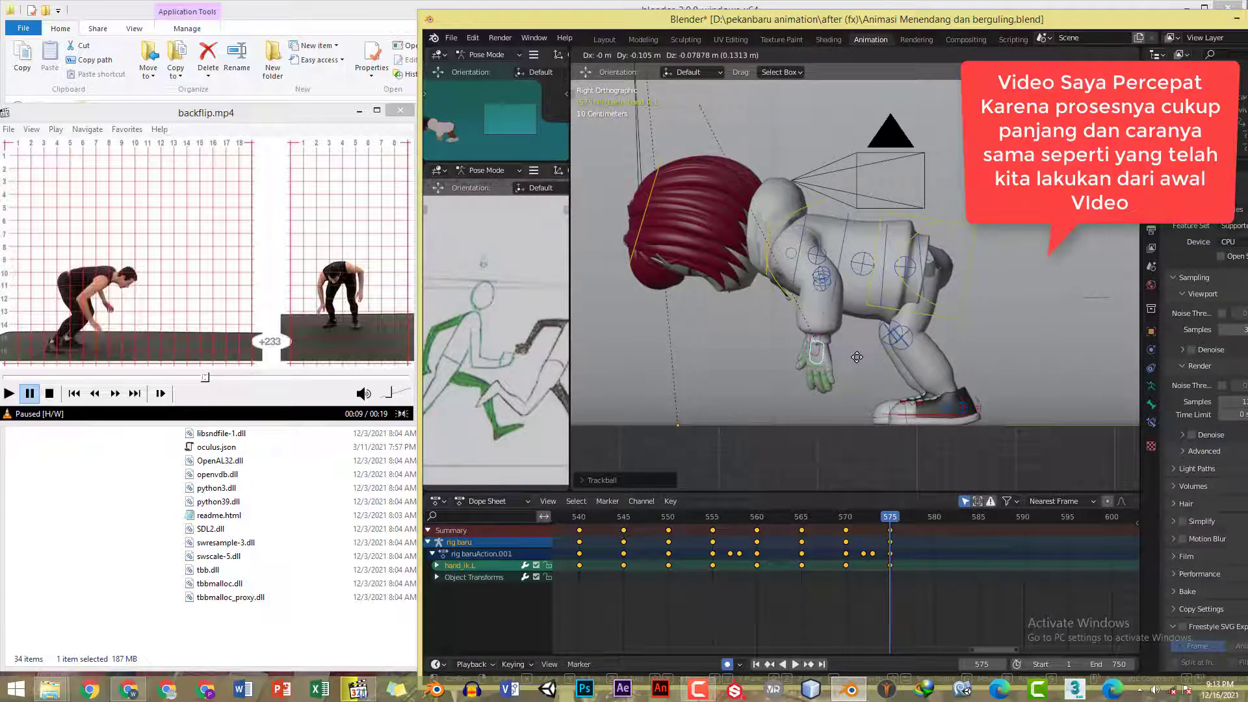
right_click(856, 357)
key("r")
key("r")
left_click(929, 351)
key("g")
left_click(904, 353)
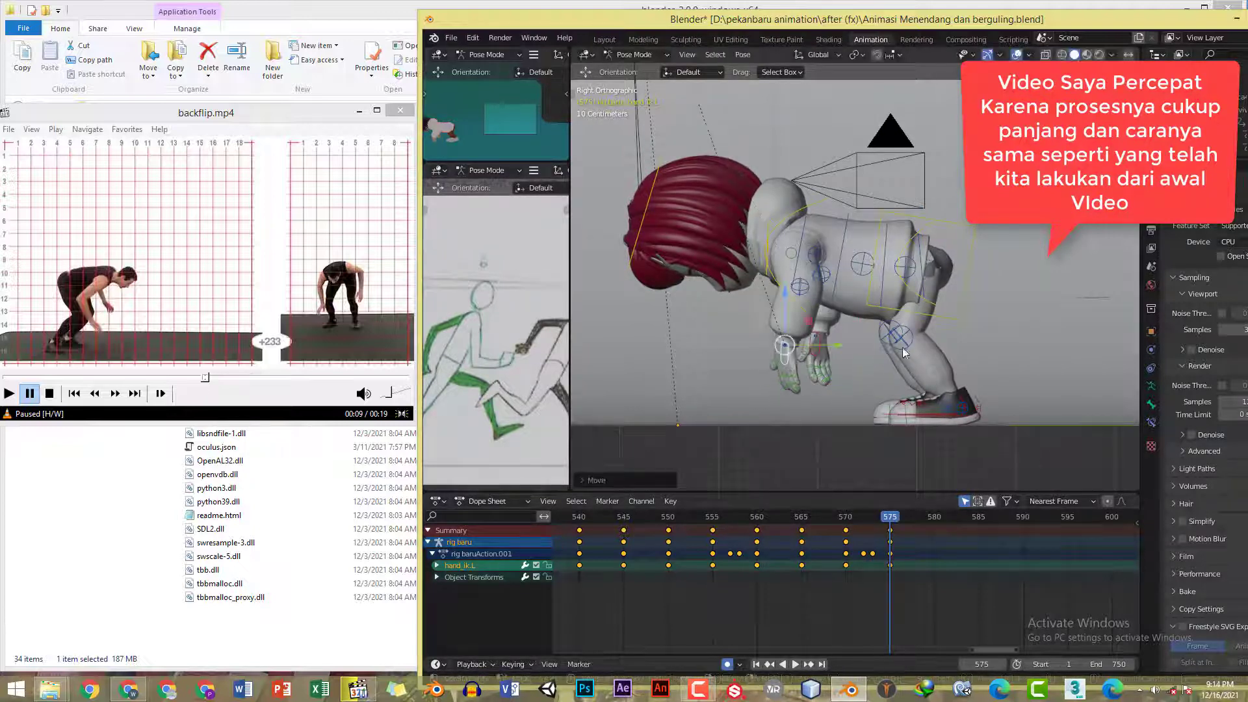
- Rotate the left hand once more at frame 575 and paste its pose mirrored onto the right hand
key("r")
left_click(895, 419)
key("ctrl+c")
key("ctrl+shift+v")
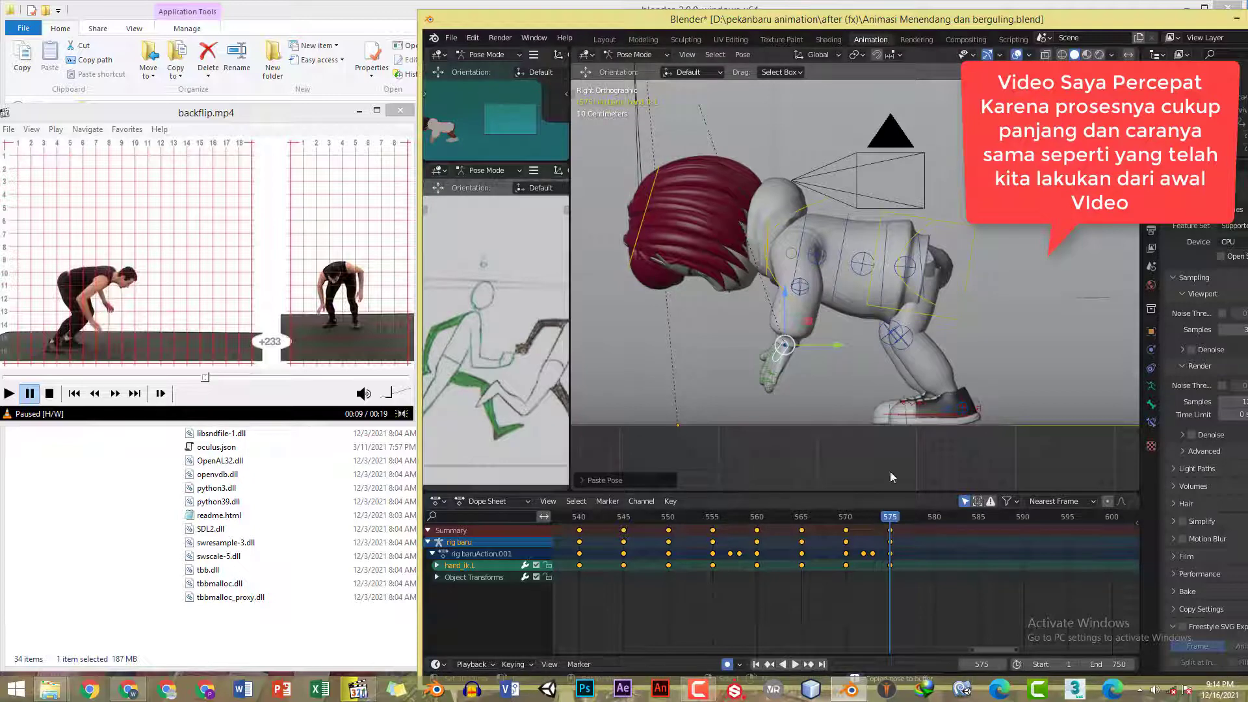
- Play back the landing up to frame 575 and keyframe all bones there
left_click_drag(794, 522, 676, 522)
key("space")
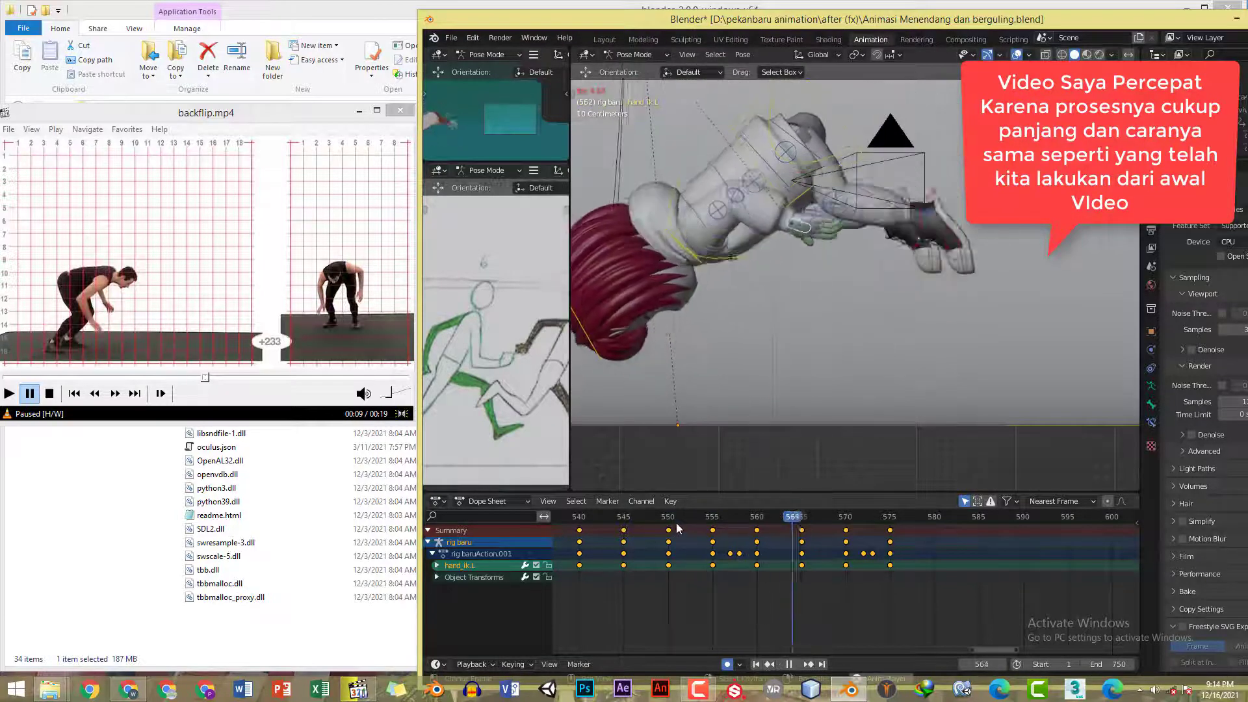
key("space")
left_click(890, 520)
key("a")
key("i")
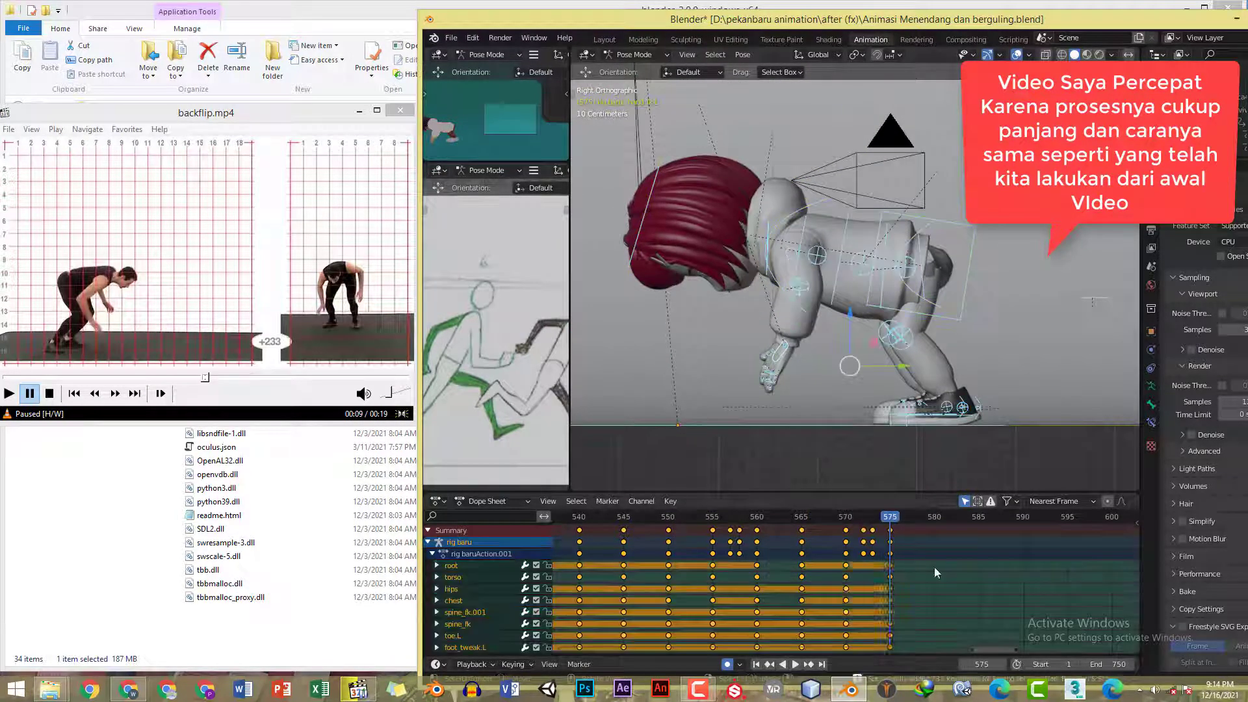
- Save the file with the timeline at frame 580 and advance the backflip.mp4 reference
mouse_move(994, 649)
left_mouse_down()
mouse_move(829, 647)
mouse_move(1016, 649)
left_mouse_up()
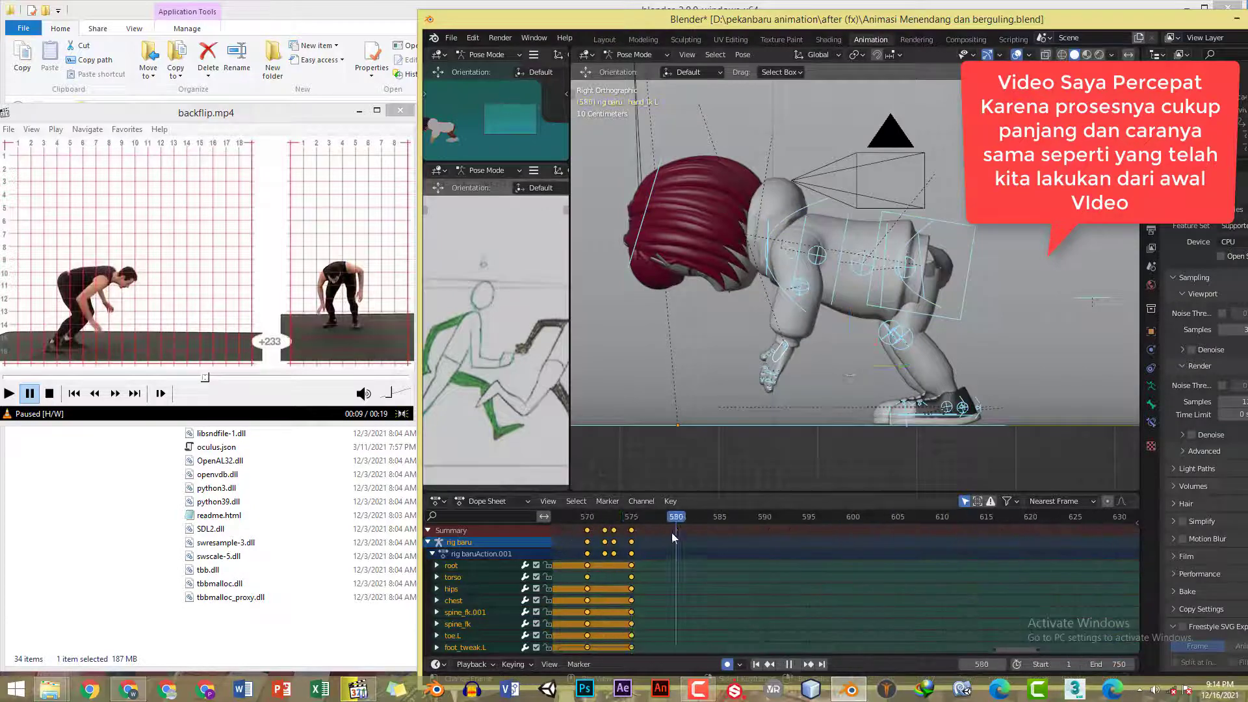
middle_click_drag(672, 546, 768, 546)
key("ctrl+s")
left_click(276, 236)
left_click(276, 236)
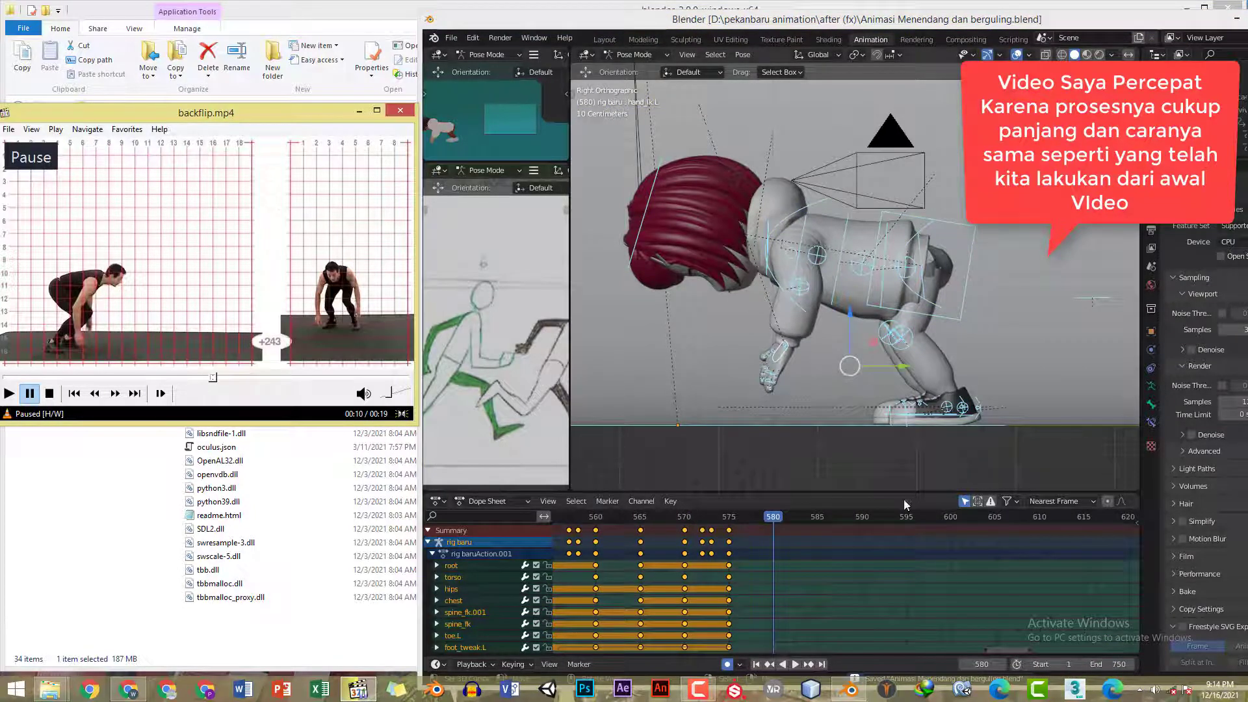
- Replay the landing in backflip.mp4 and pause at the crouch around +251 as the reference for frame 580
middle_click_drag(864, 364, 864, 394)
left_click(330, 115)
left_click(172, 377)
left_click(234, 361)
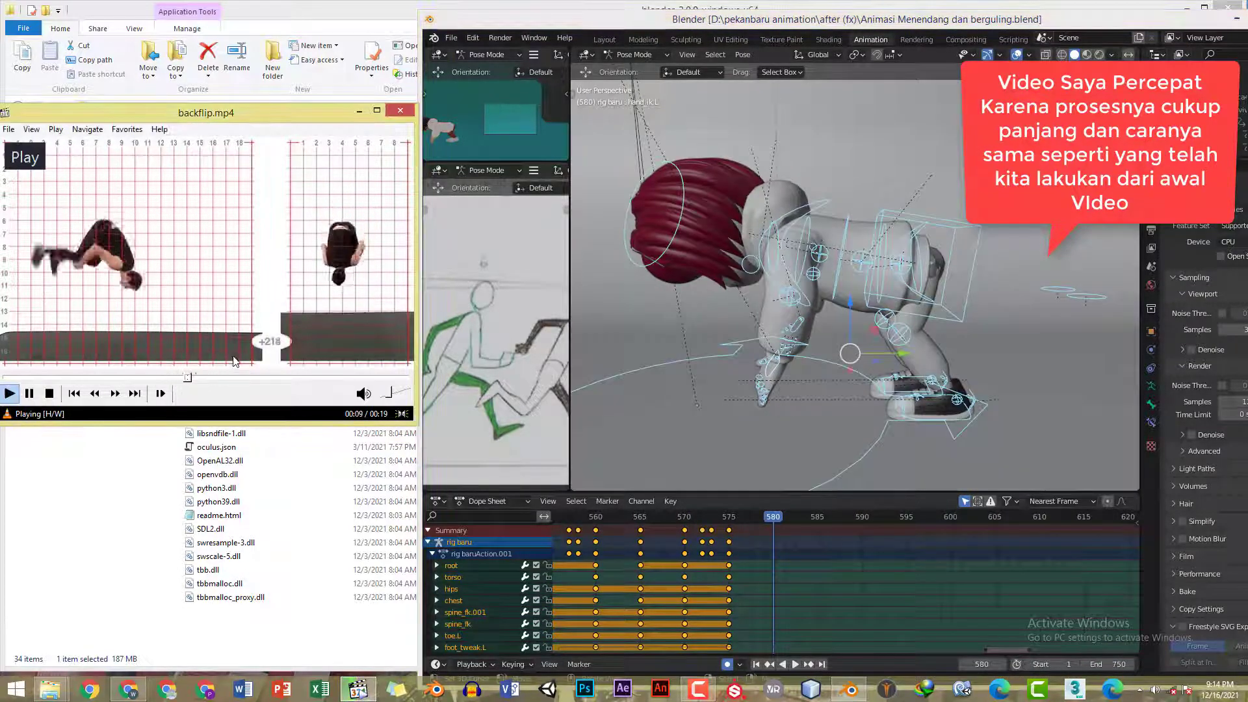
left_click(235, 359)
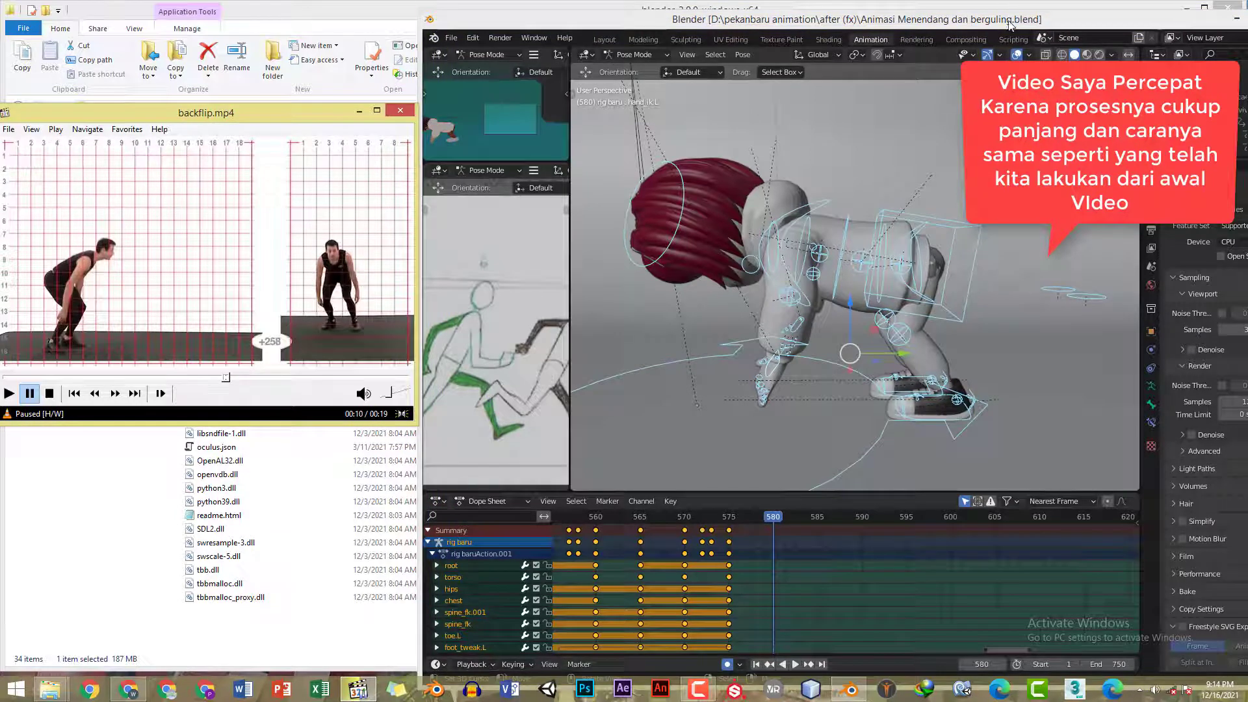
left_click(1009, 22)
key("KP_3")
left_click(950, 293)
left_click(222, 365)
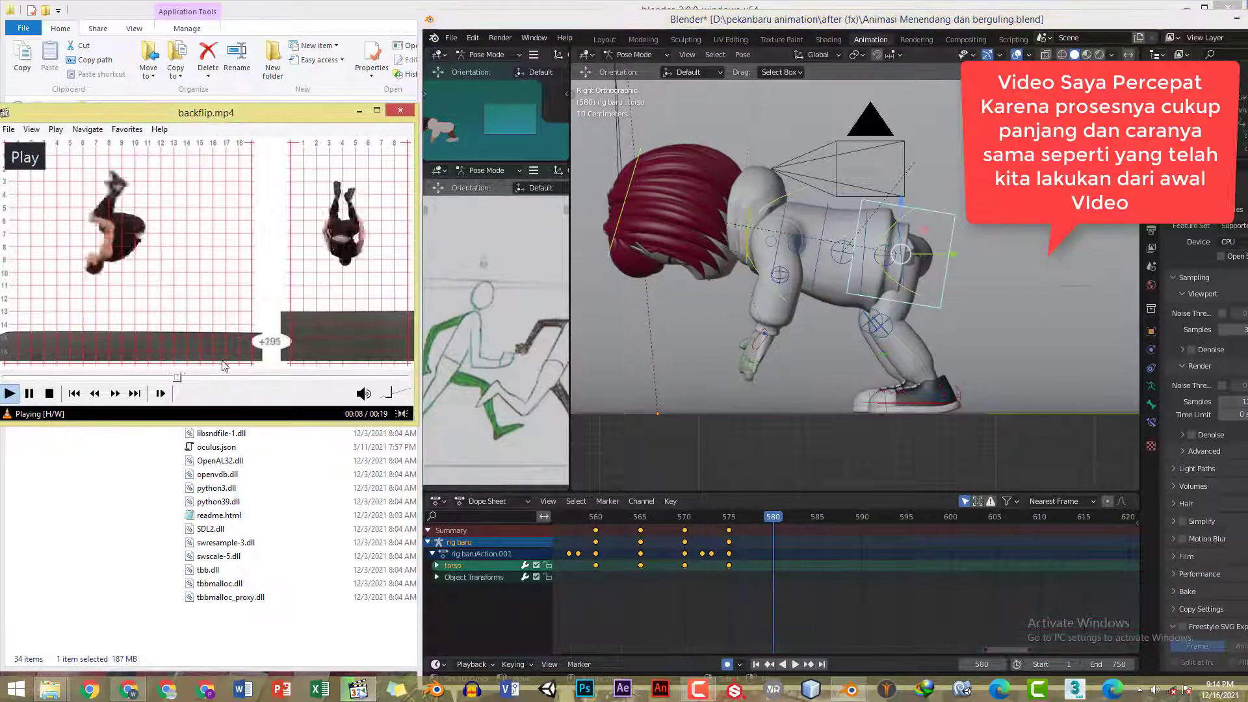
left_click(223, 365)
- Rotate the torso at frame 580 to lift the upper body, shift it back, and play back the landing
left_click(905, 299)
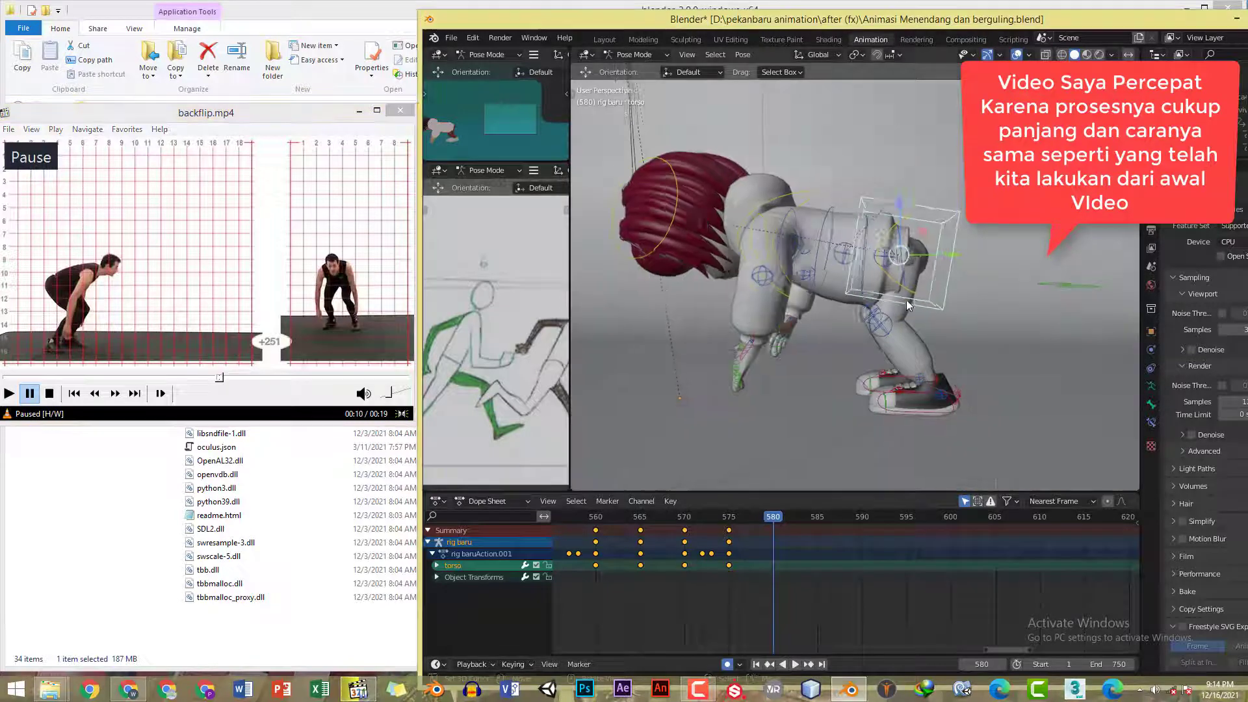
key("r")
left_click(1036, 252)
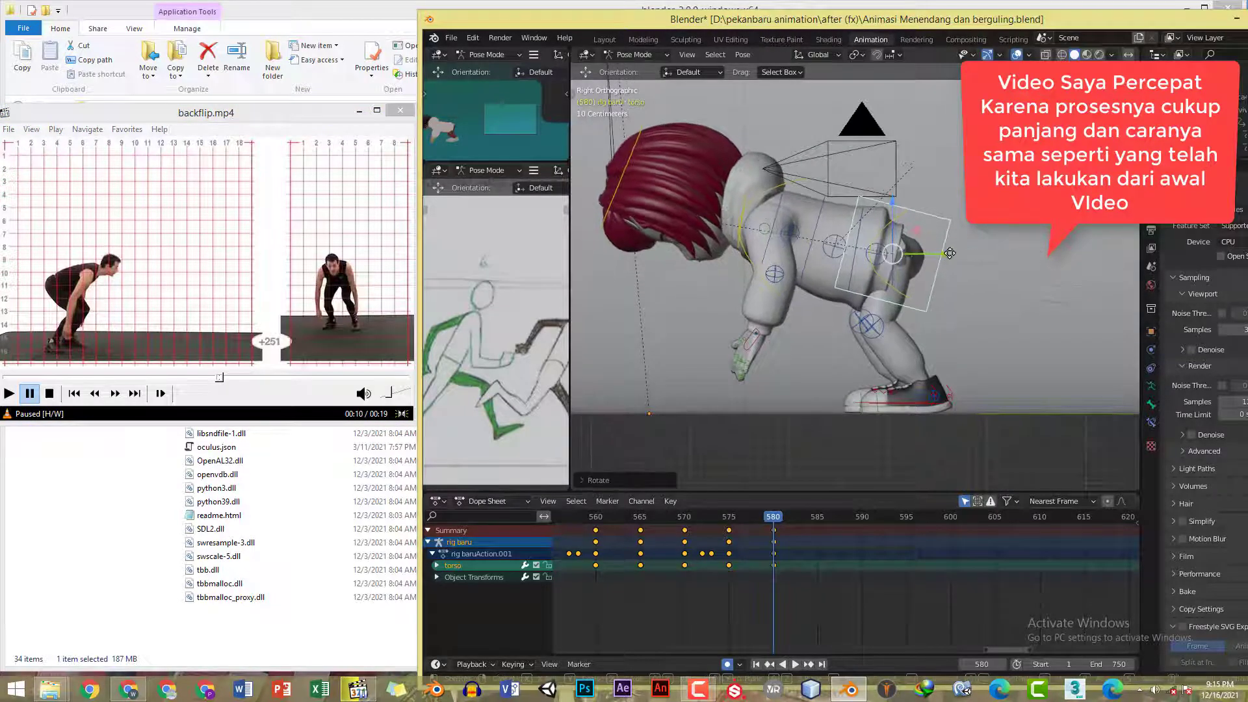
key("g")
left_click(961, 255)
left_click(728, 525)
left_click(684, 521)
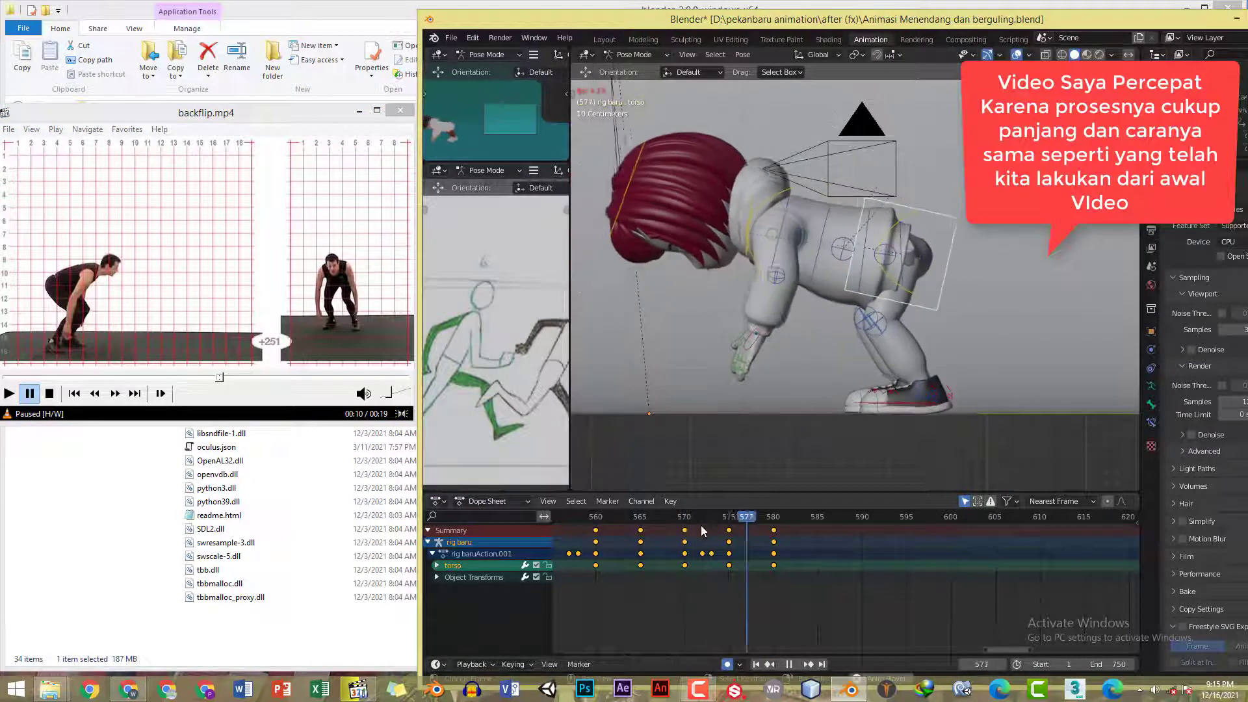
key("space")
- Refine the torso at frame 580 by rotating it, shifting it back and lowering it slightly, and check the playback
left_click(773, 523)
key("r")
left_click(955, 252)
key("g")
left_click_drag(955, 252, 964, 251)
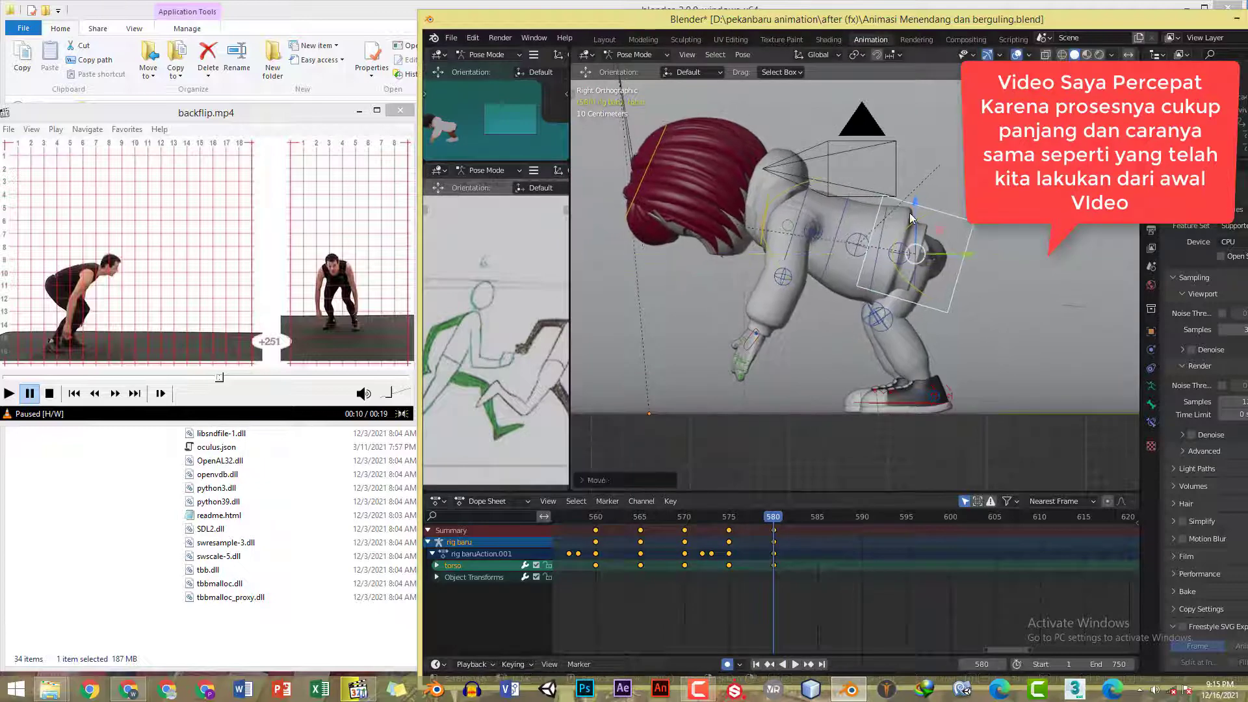
left_click_drag(915, 210, 915, 218)
left_click(669, 518)
key("space")
key("space")
left_click(773, 521)
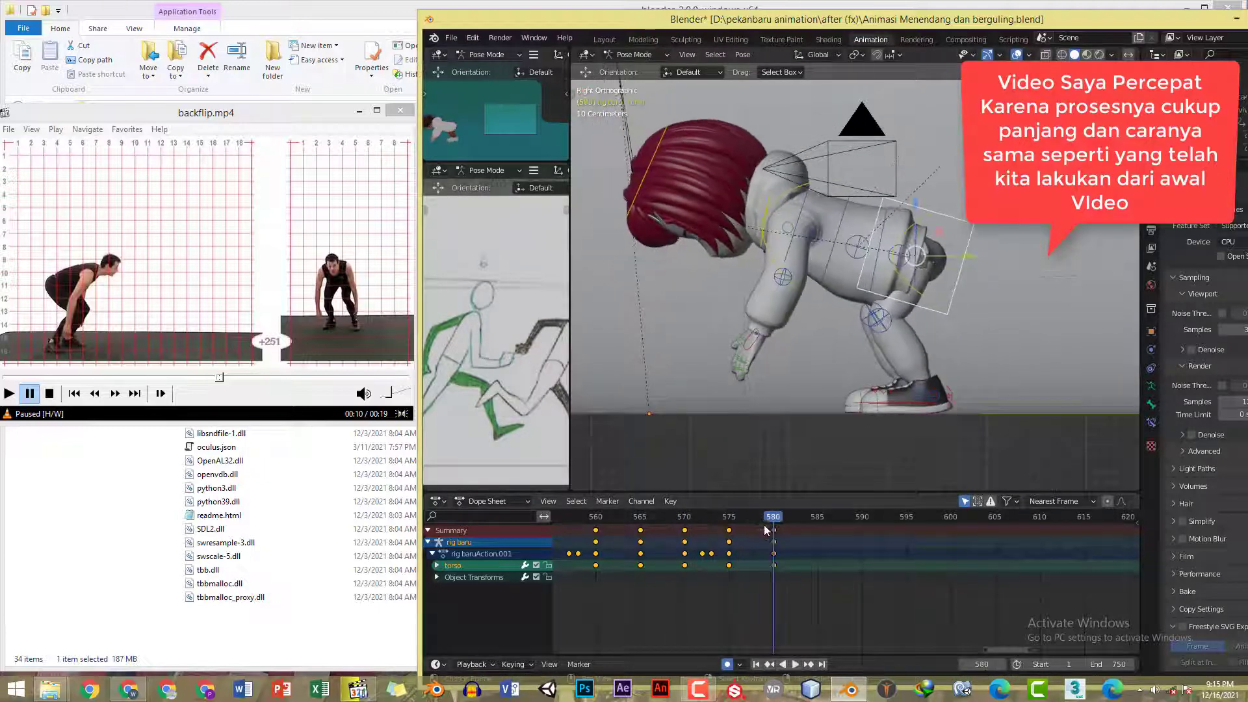
- Move the left hand back and rotate it downward at frame 580, and paste its pose mirrored onto the right hand
middle_click_drag(760, 356, 767, 365, "shift")
key("r")
key("r")
left_click(851, 372)
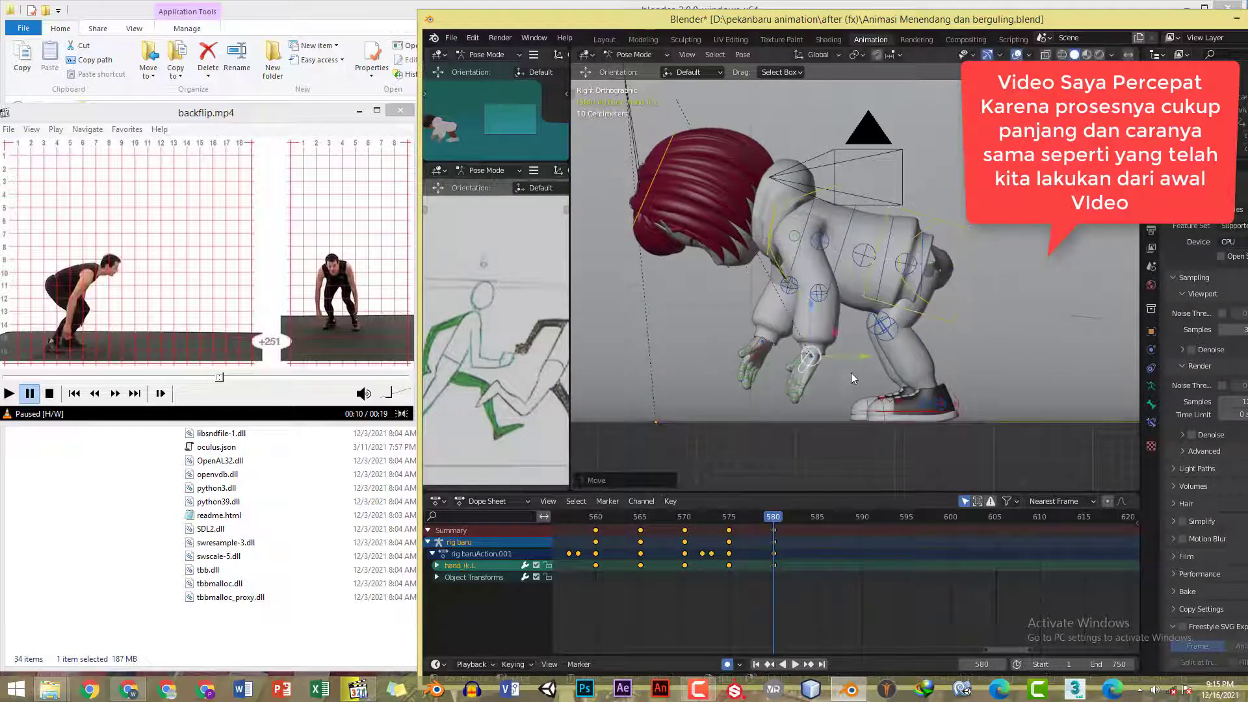
key("r")
left_click(900, 360)
key("ctrl+c")
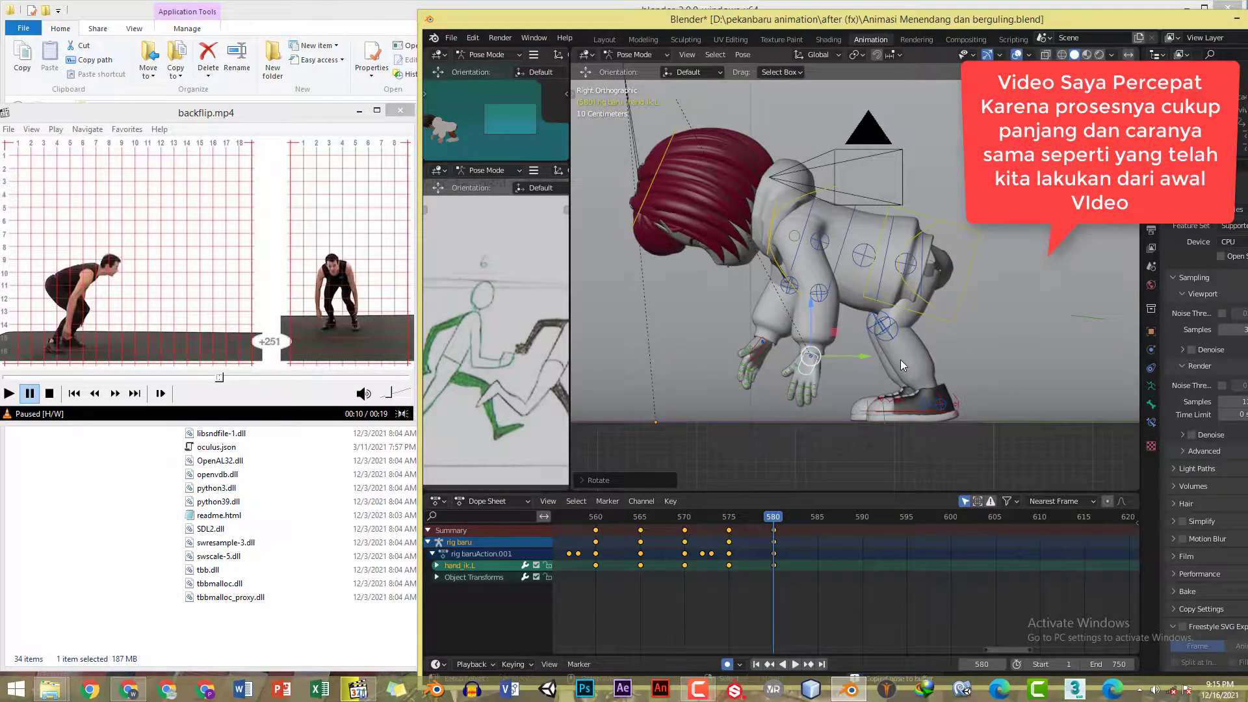
key("ctrl+shift+v")
- Tilt the head up about 18 degrees at frame 580 and review the landing in playback
middle_click_drag(930, 232, 931, 255, "shift")
left_click(688, 158)
key("r")
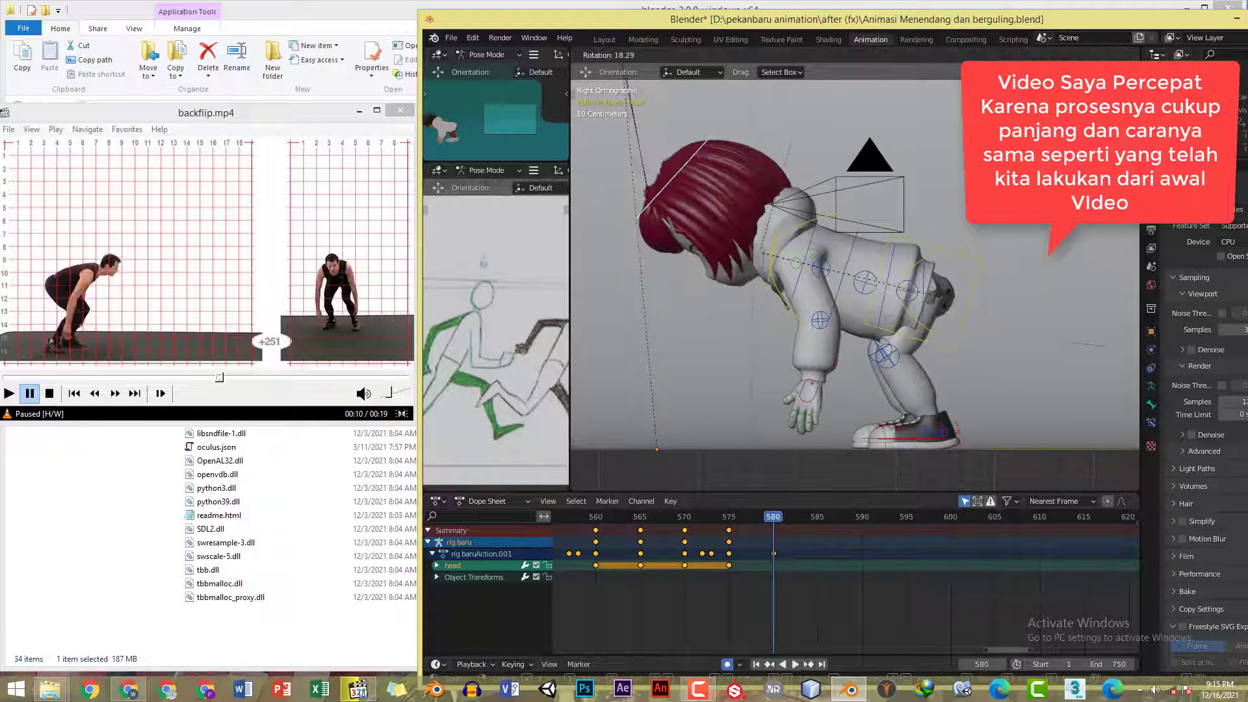
left_click(820, 223)
key("a")
left_click(674, 523)
key("space")
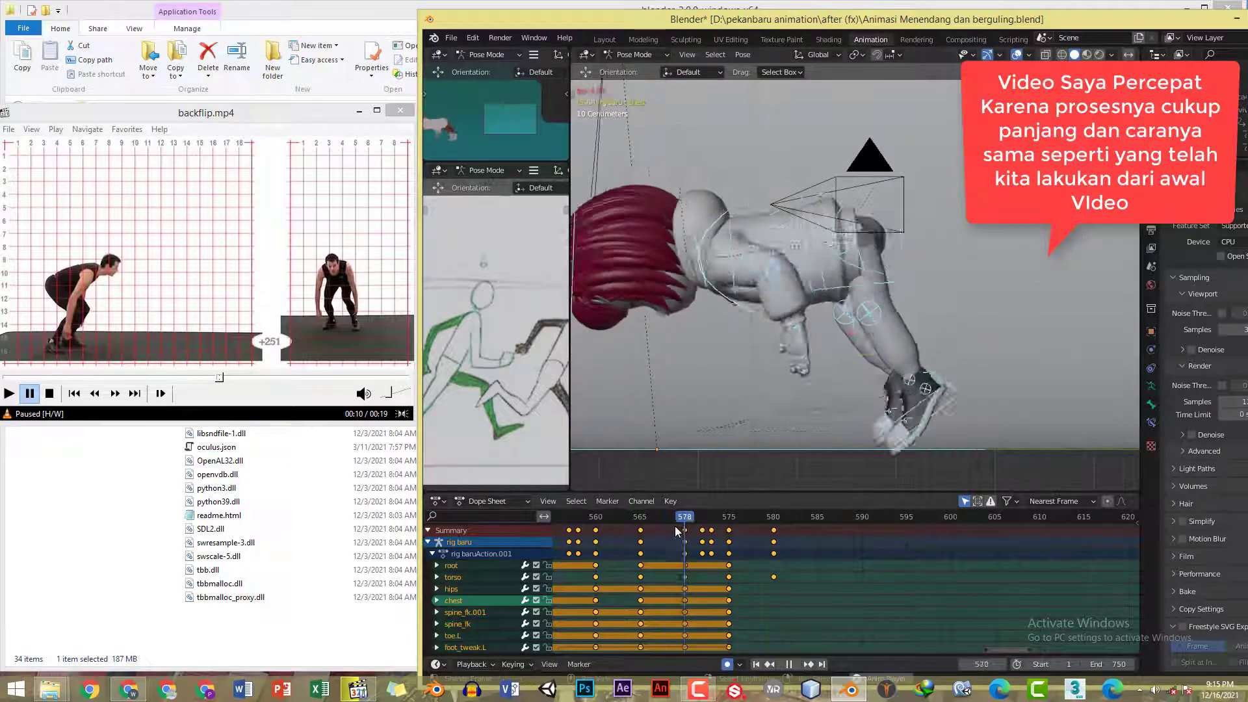
key("space")
middle_click_drag(843, 445, 930, 326)
key("KP_3")
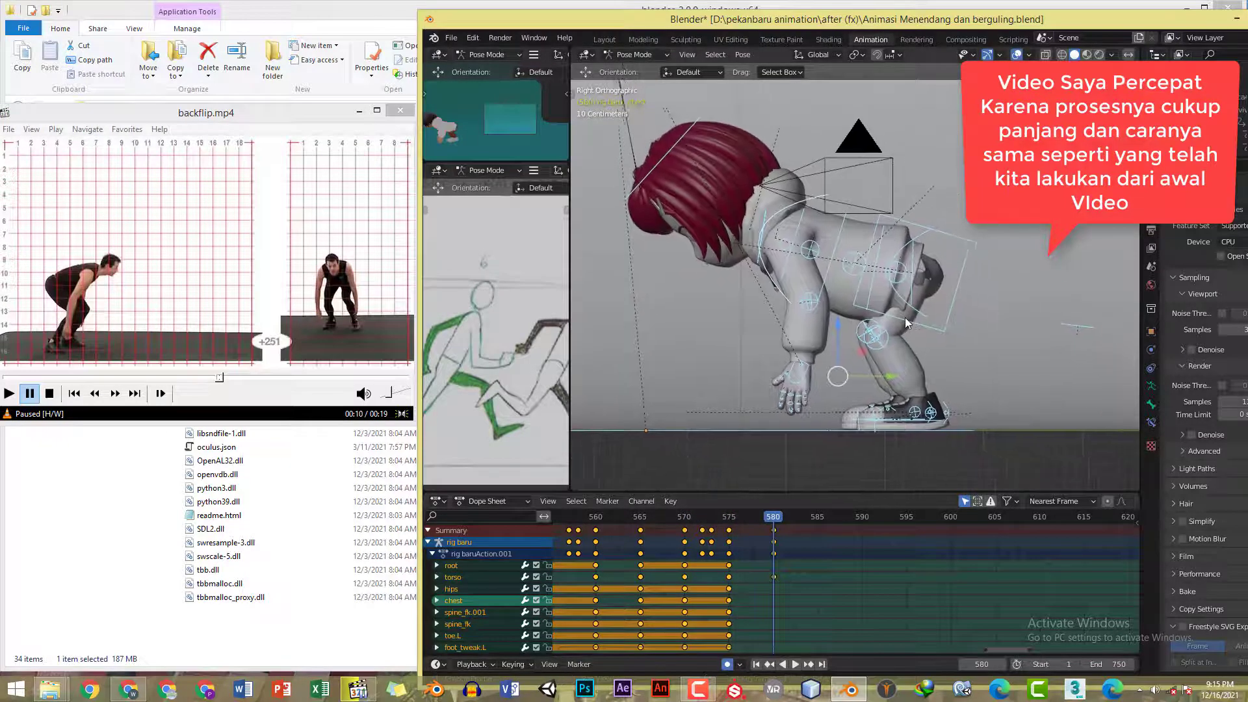
- Move the torso slightly farther back at frame 580, adjust the left hand, and play back the motion
left_click(950, 306)
left_click_drag(964, 275, 980, 276)
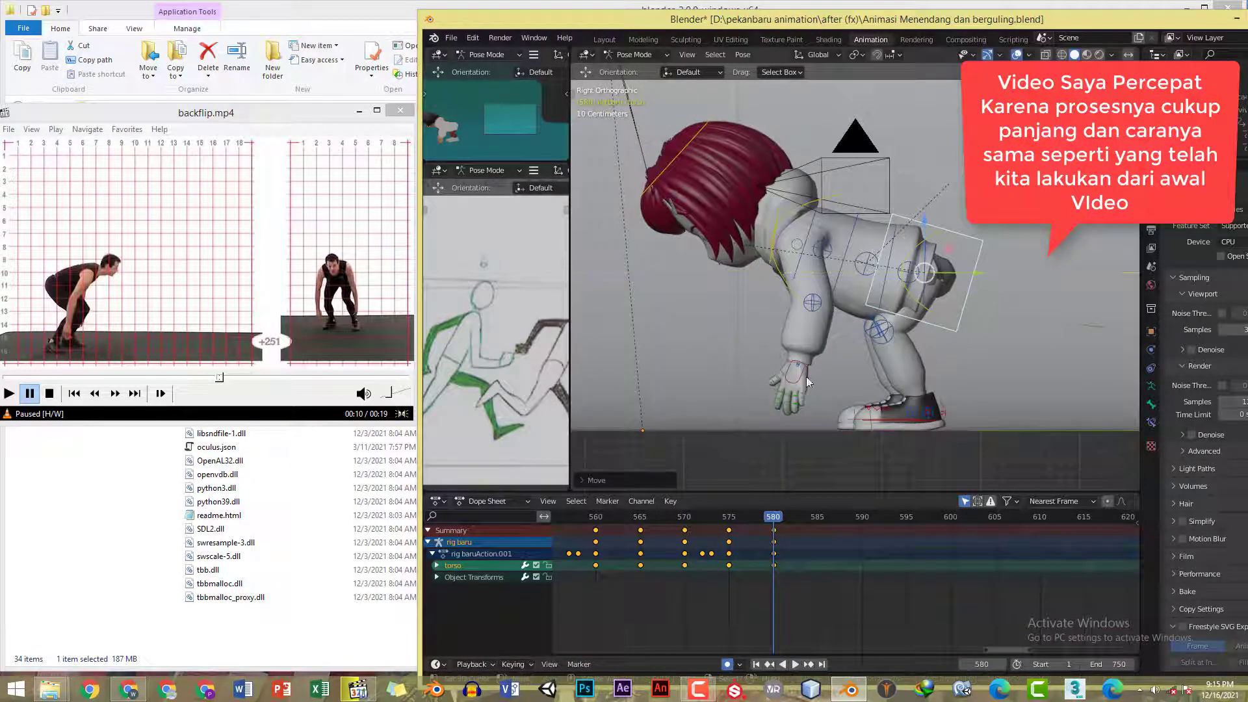
left_click_drag(840, 369, 829, 400)
left_click(675, 521)
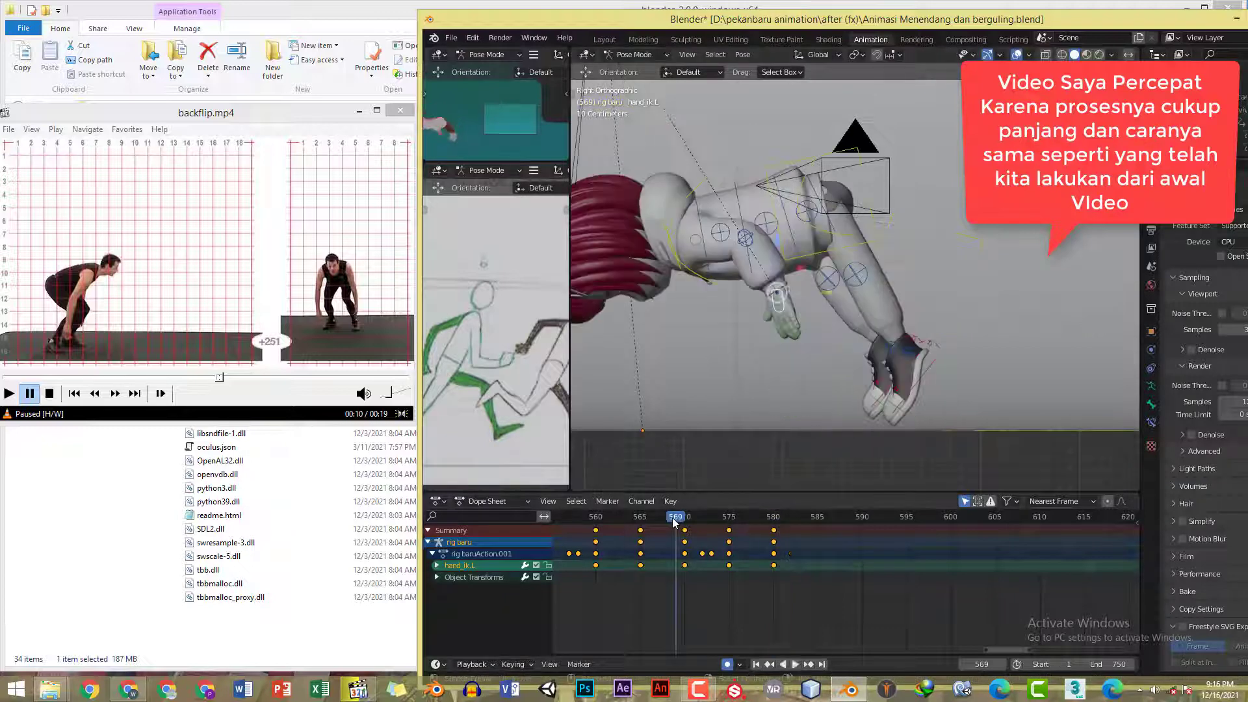
key("space")
key("space")
- Keyframe all bones at frame 580 and advance backflip.mp4 to find the pose for frame 585
key("a")
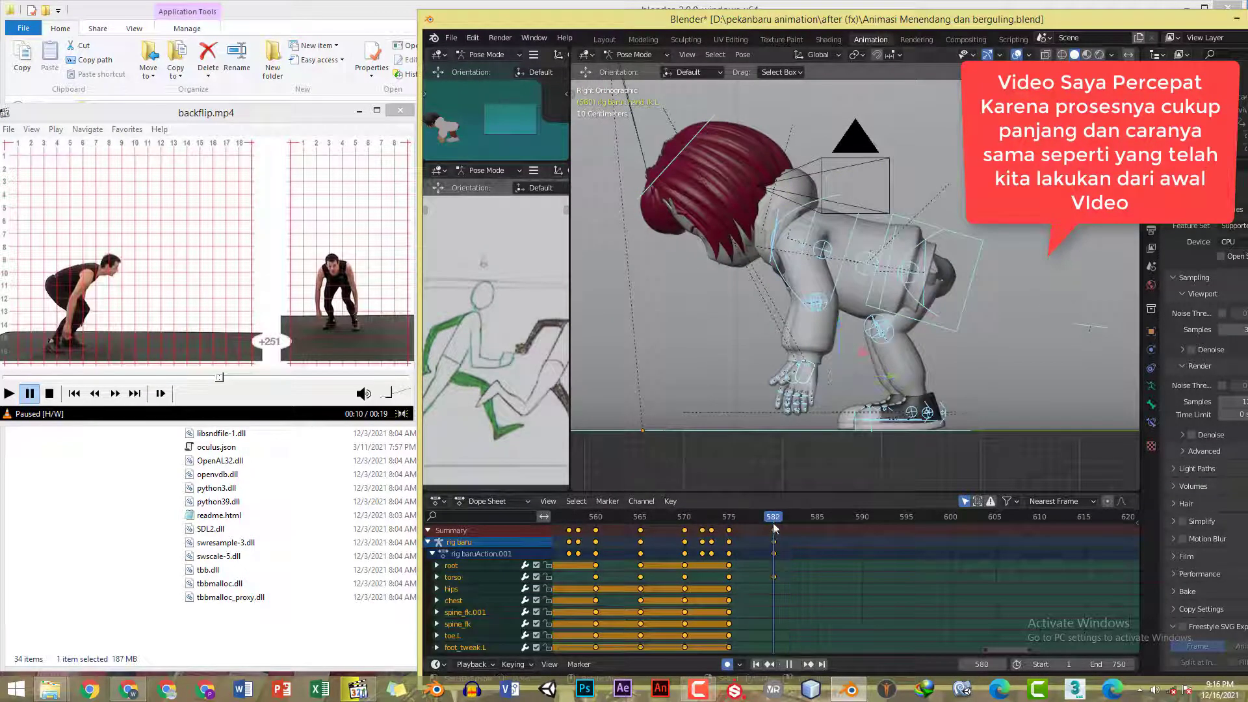
left_click(232, 238)
left_click(232, 238)
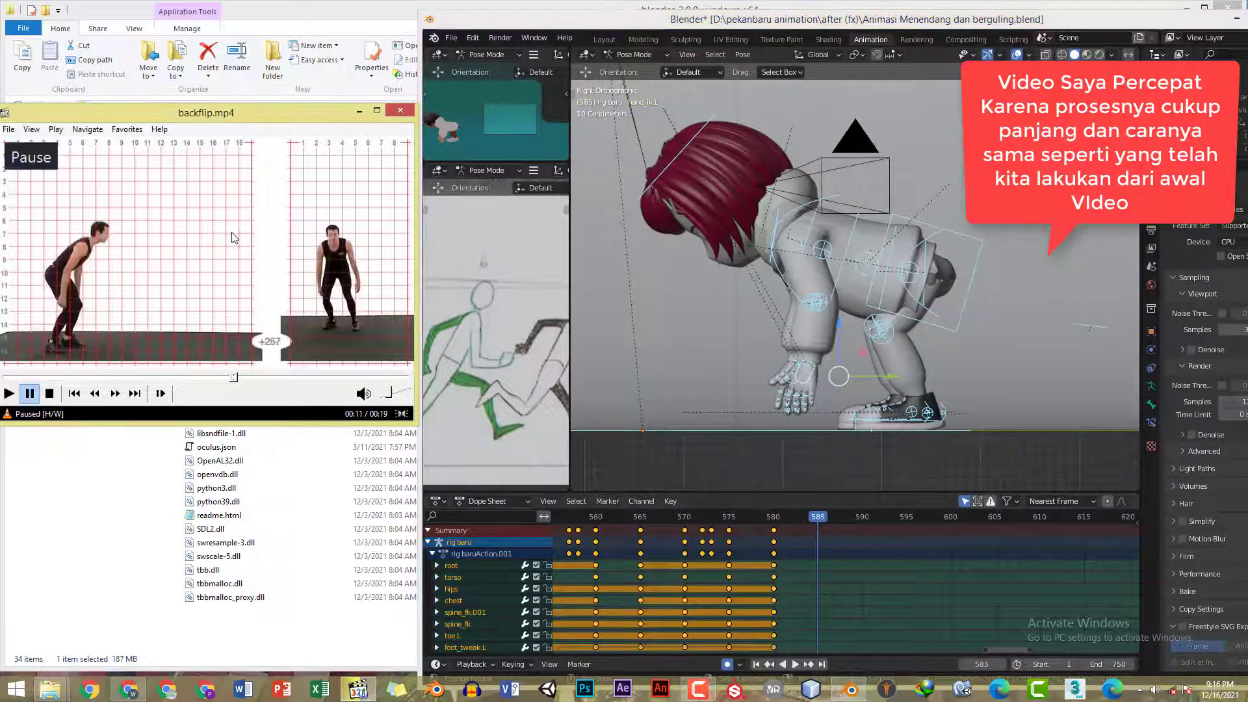
left_click(276, 289)
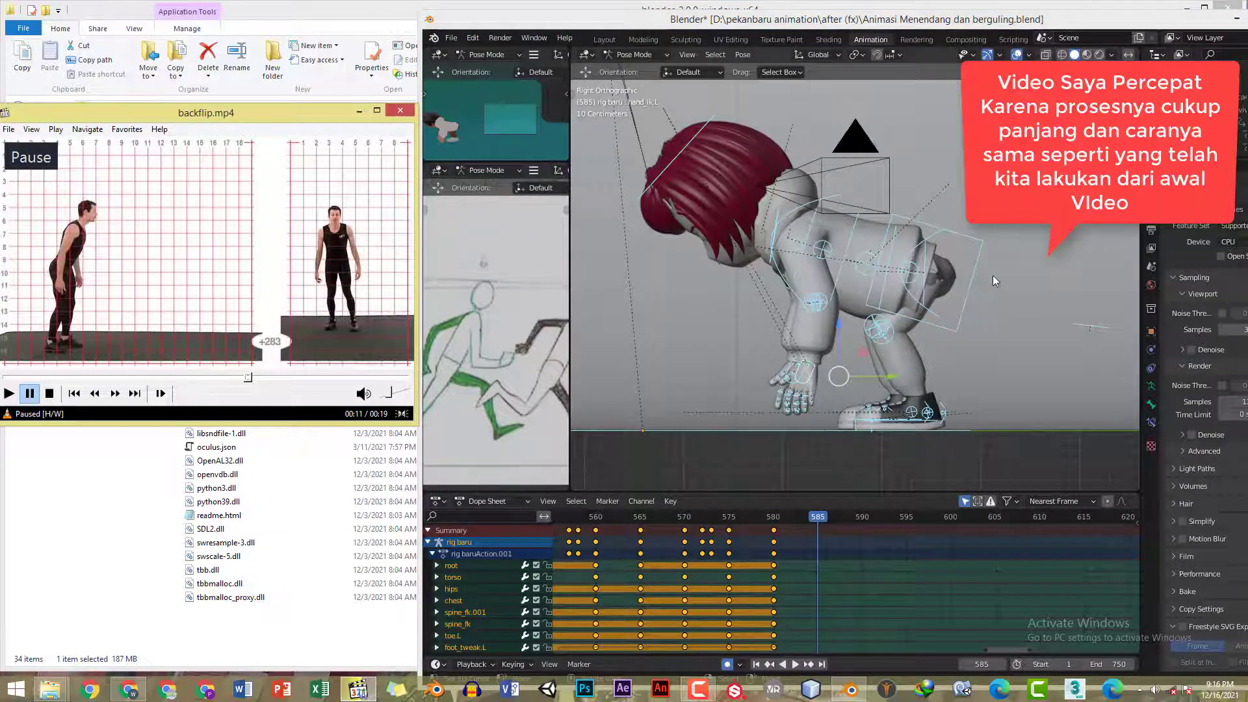
- Rotate the torso to a more upright angle at frame 585 and reposition it over the legs
left_click(968, 271)
key("r")
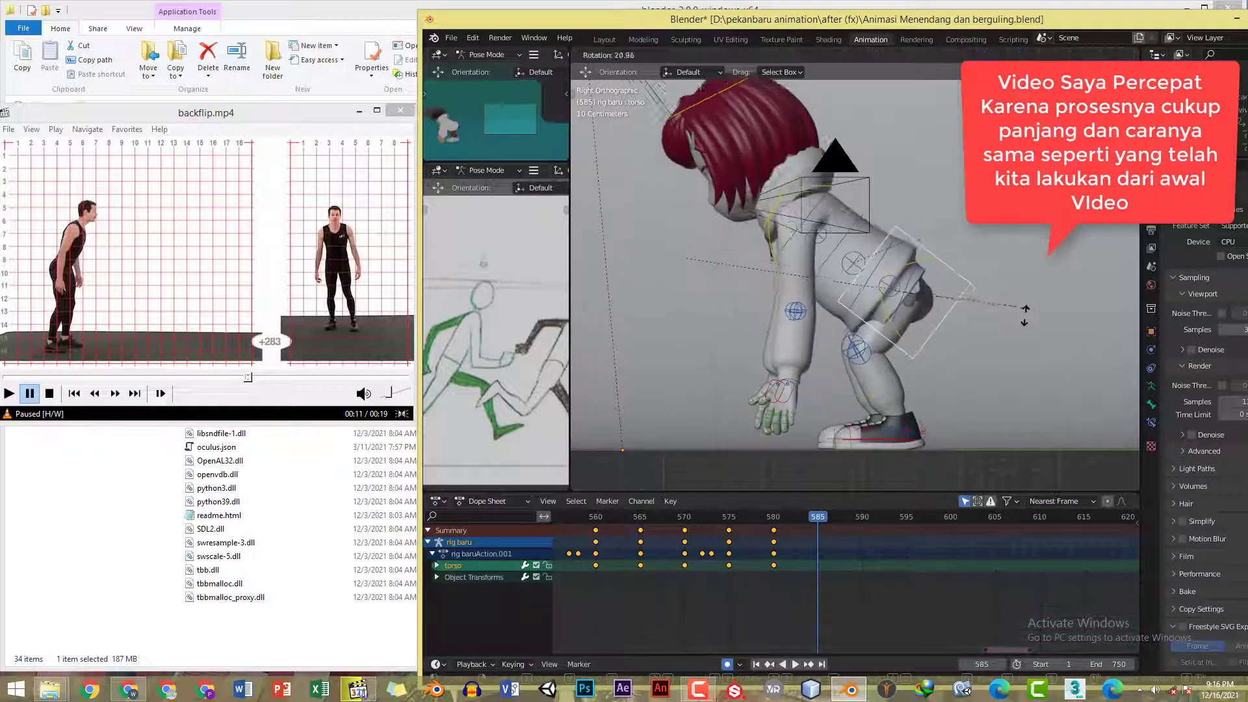
left_click(1017, 327)
key("r")
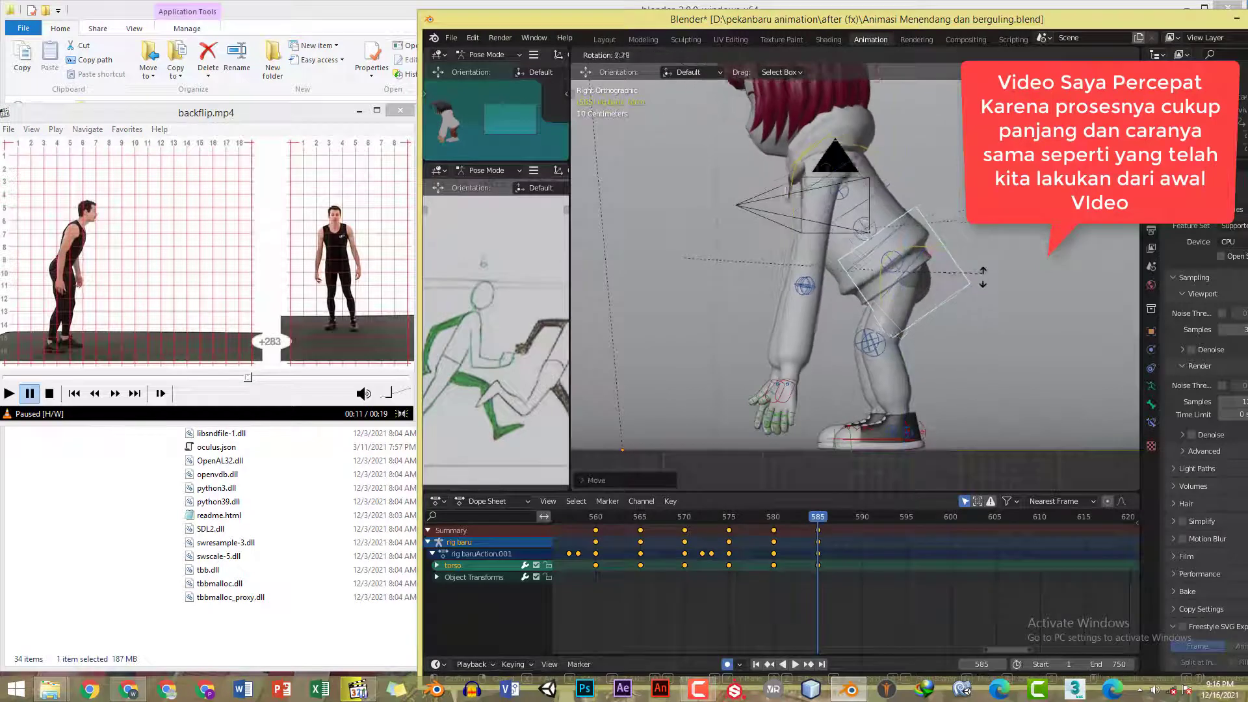
left_click(981, 282)
- Move the left hand up and back beside the hip at frame 585 and rotate it to hang naturally
left_click(794, 389)
key("g")
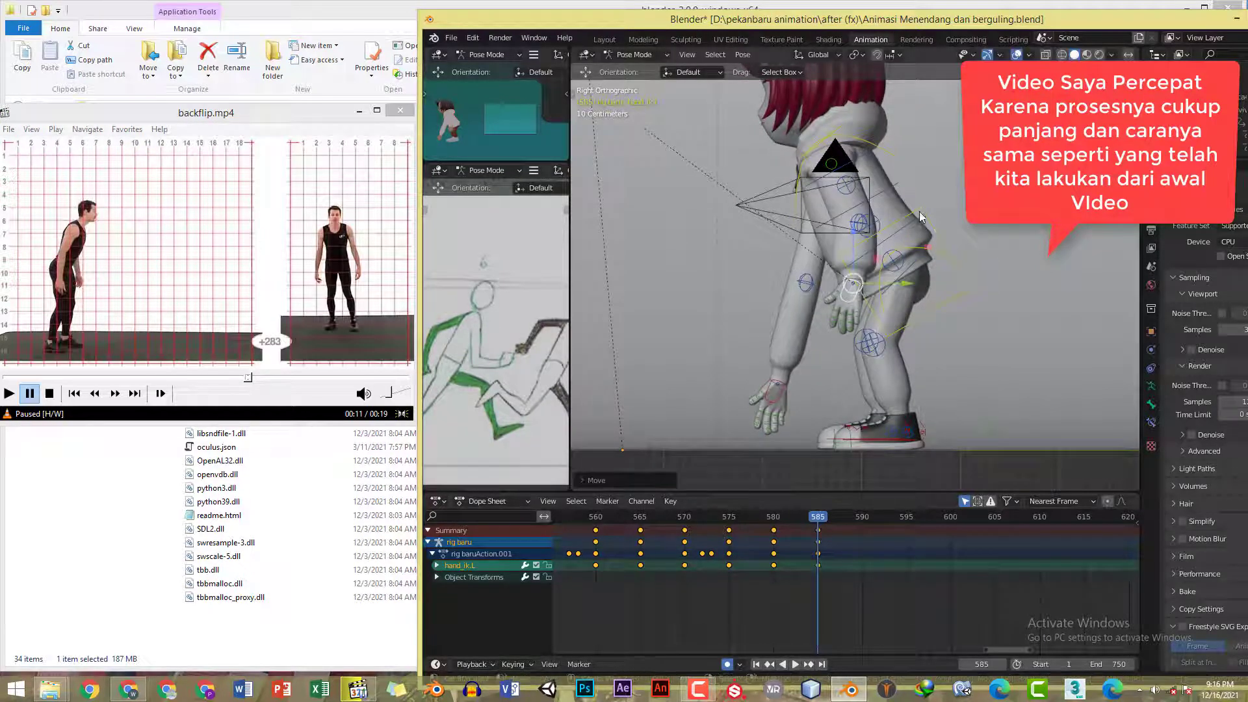
left_click(851, 298)
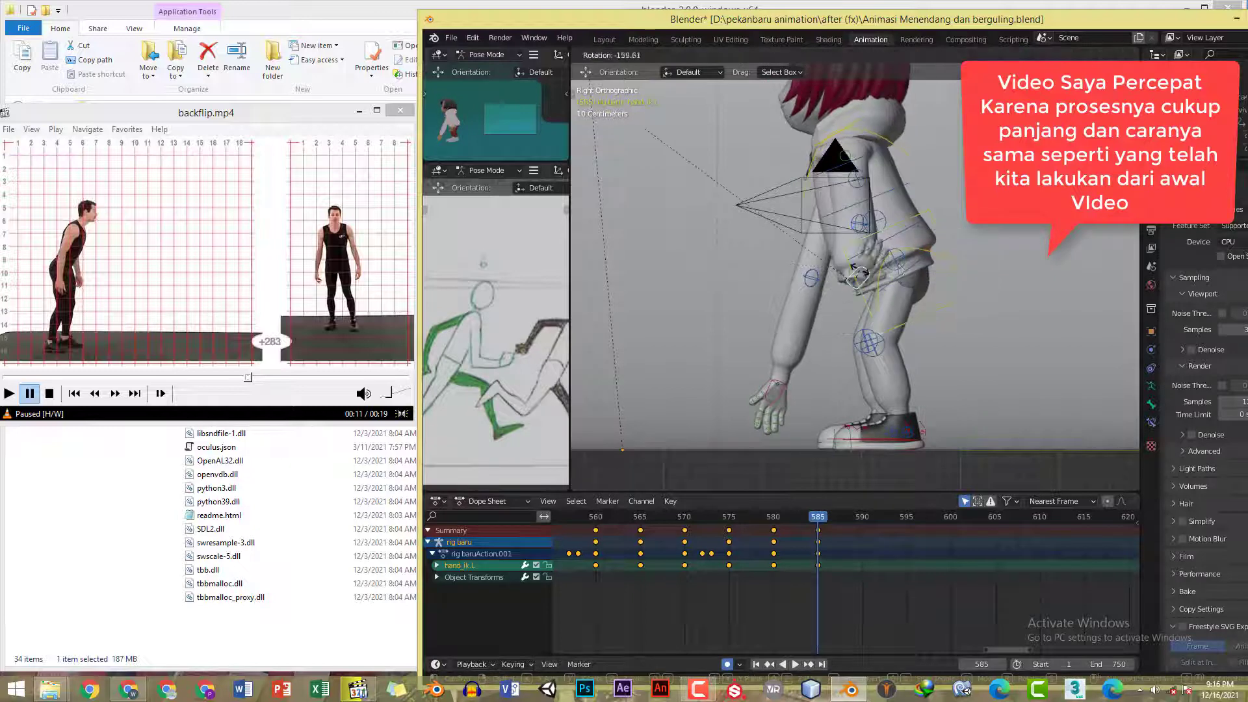
left_click(858, 270)
key("g")
left_click(864, 294)
- Paste the left hand's pose mirrored onto the right hand at frame 585 and play back the landing
key("ctrl+c")
key("ctrl+shift+v")
middle_click_drag(864, 294, 868, 313, "shift")
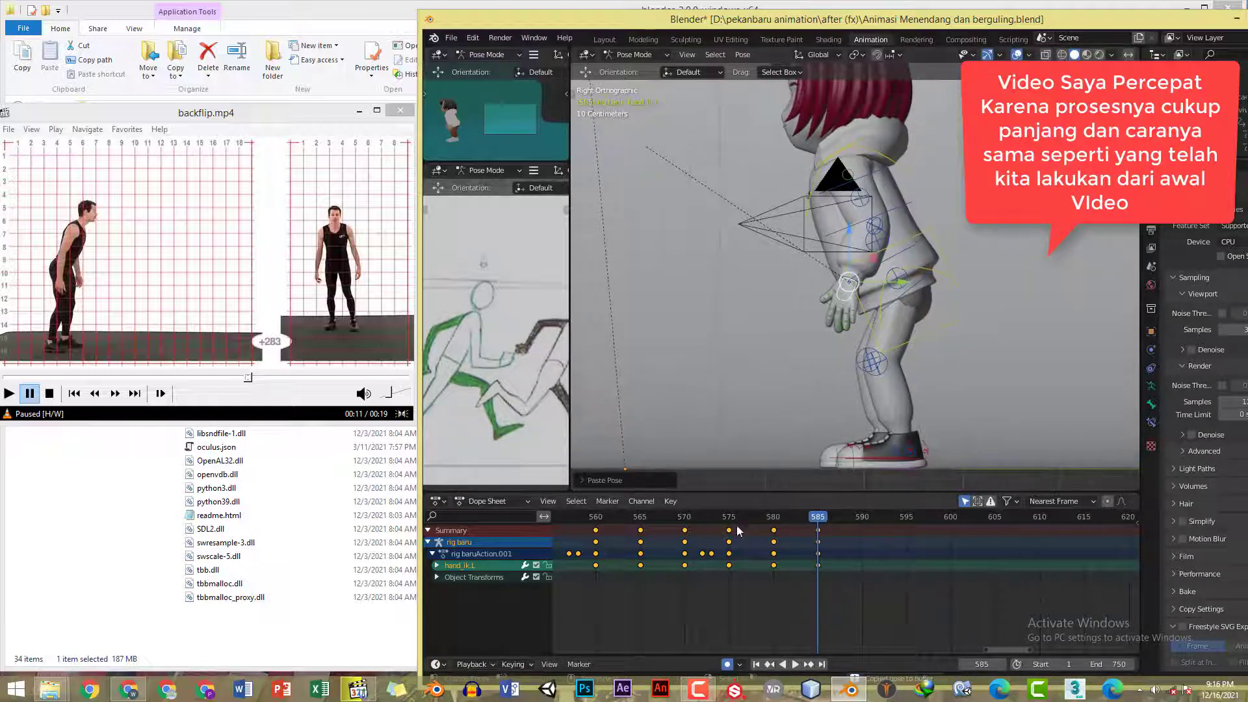
left_click(688, 517)
key("space")
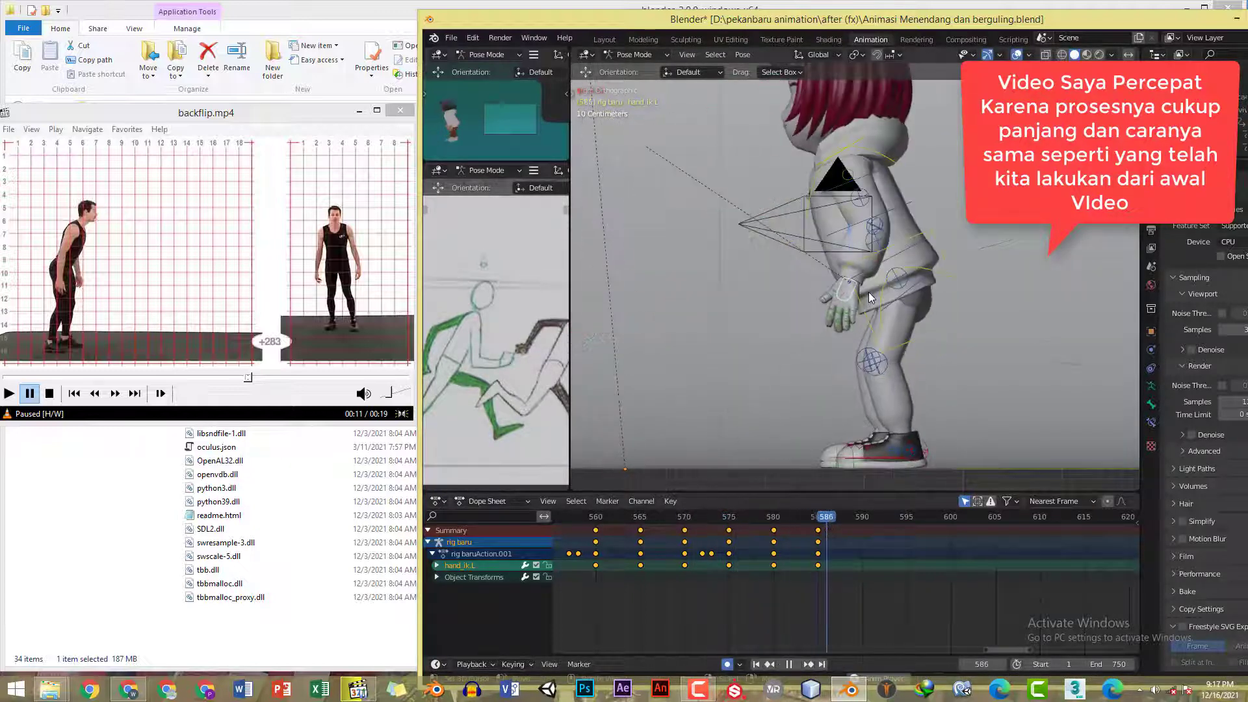
scroll(922, 264, "down", 2)
- Keyframe all bones at frame 585 and advance backflip.mp4 to find the pose for frame 590
key("a")
left_click(861, 524)
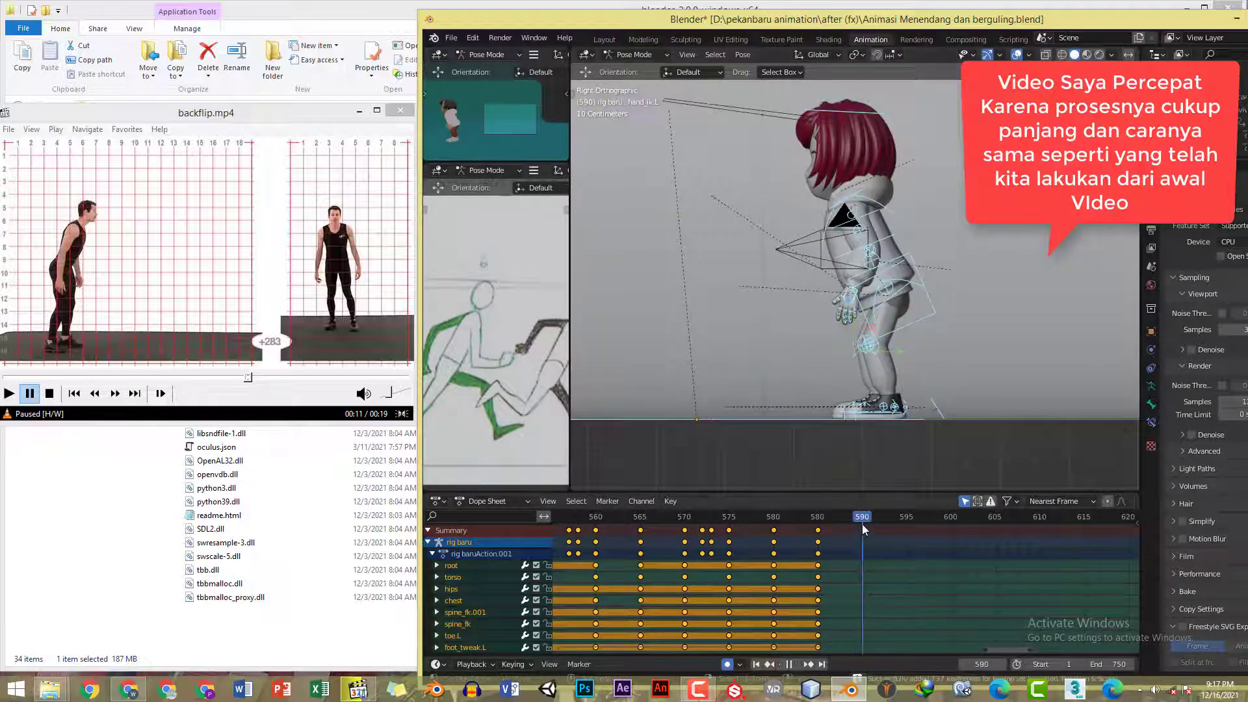
left_click(318, 290)
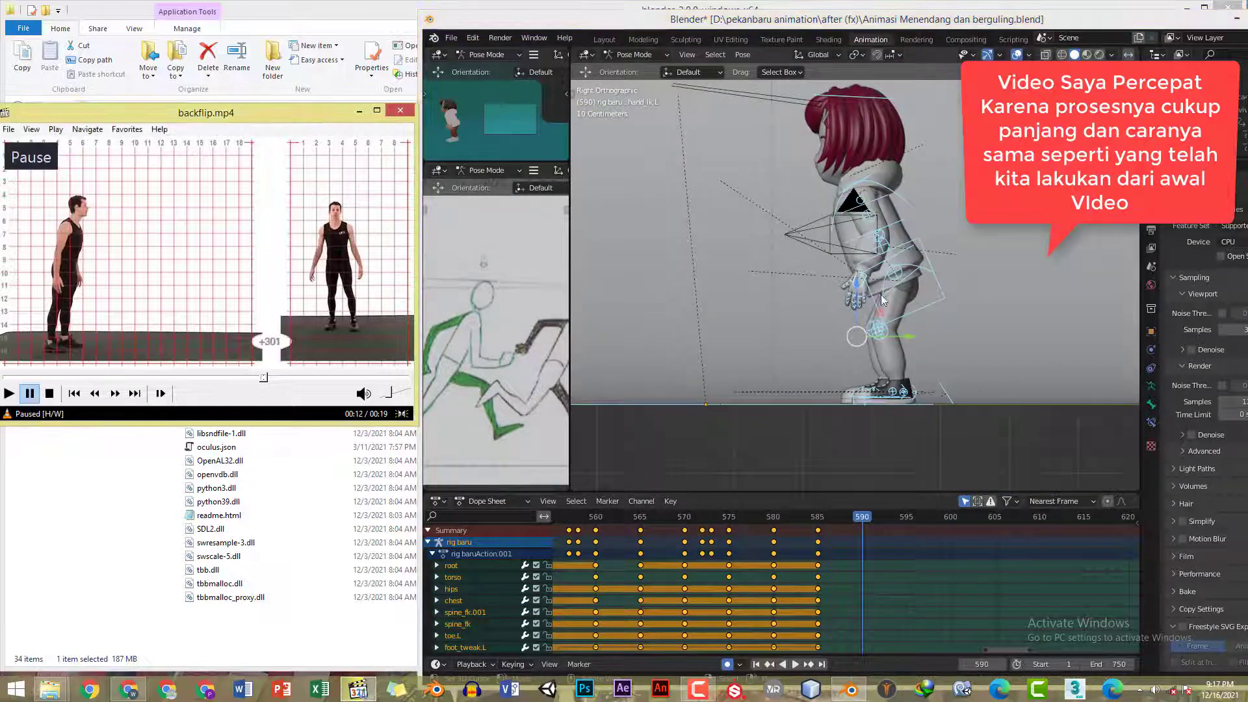
- Try clearing the torso's rotation at frame 590 and raising it to straighten the legs
middle_click_drag(883, 300, 871, 305, "shift")
left_click(931, 306)
key("alt+r")
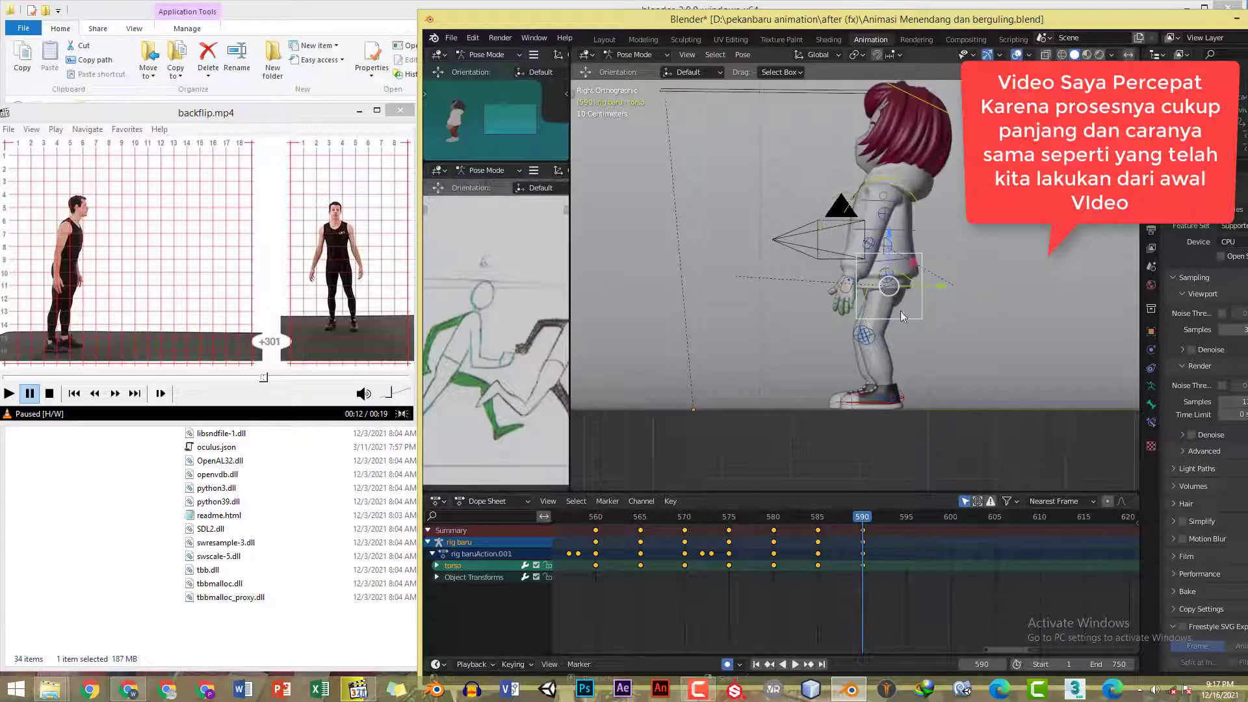
key("g")
left_click(927, 264)
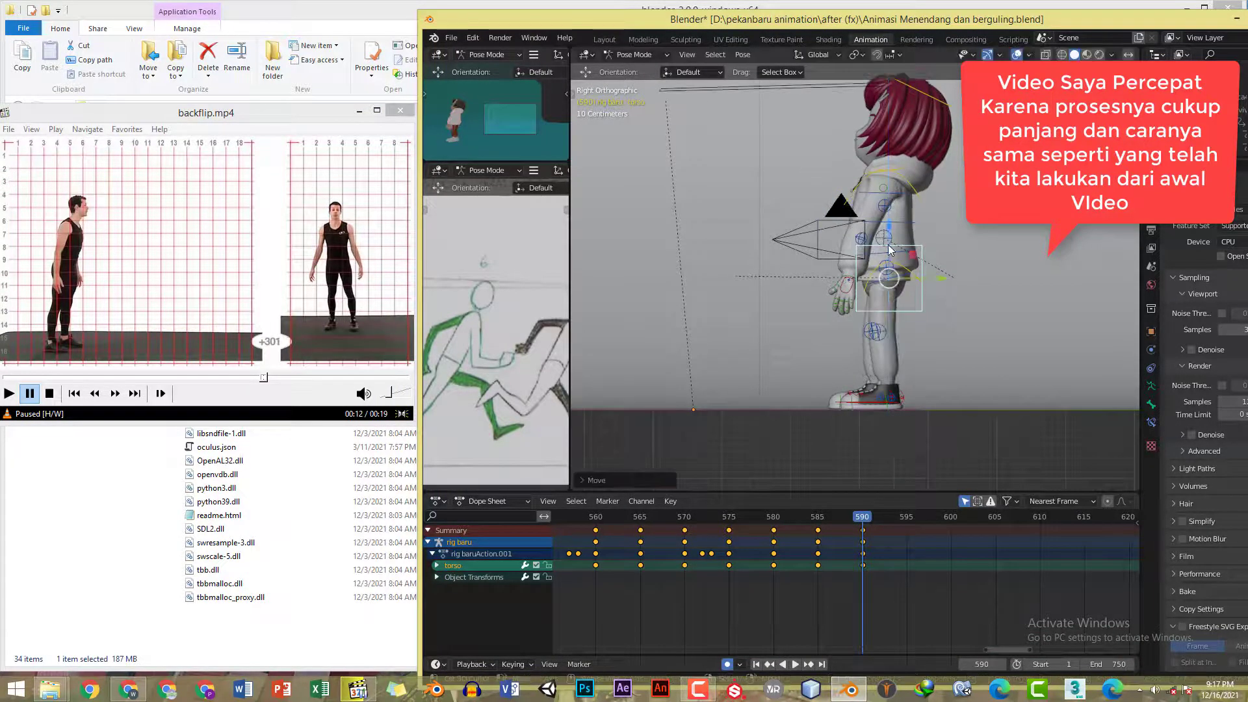
- Try moving the left hand back beside the hip at frame 590 and pasting the hand pose mirrored
left_click(848, 287)
key("g")
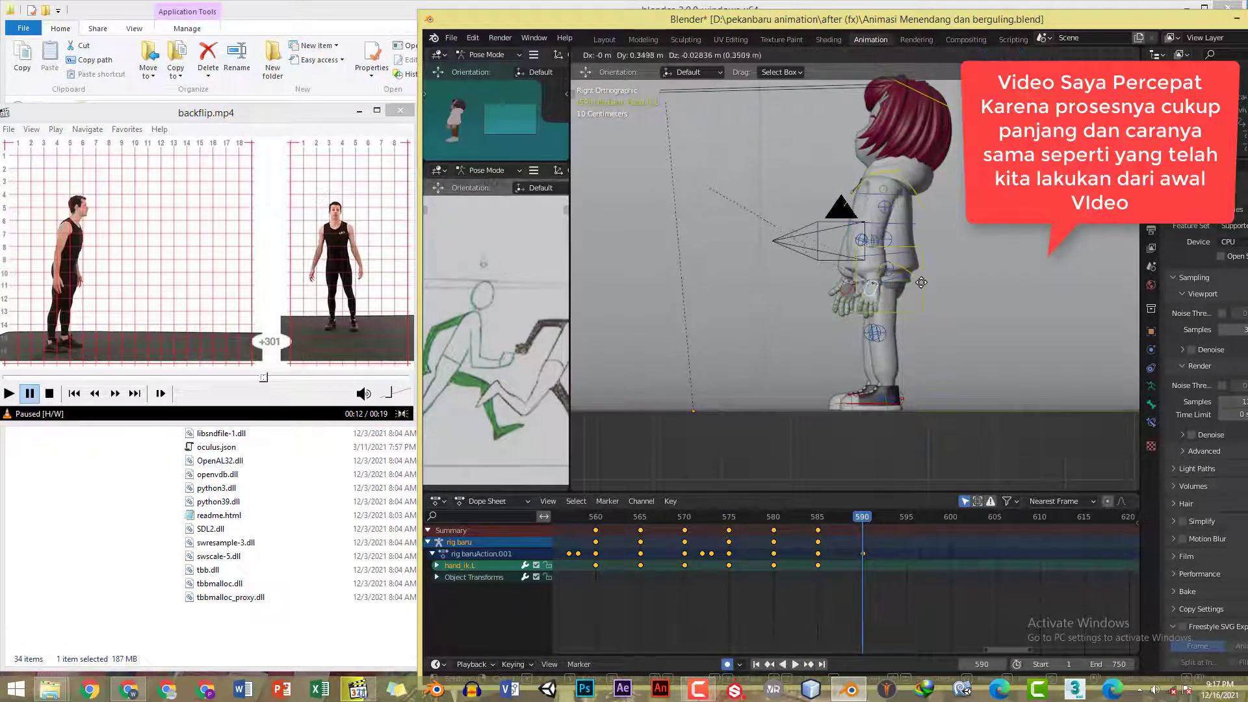
left_click(927, 275)
key("ctrl+shift+v")
key("g")
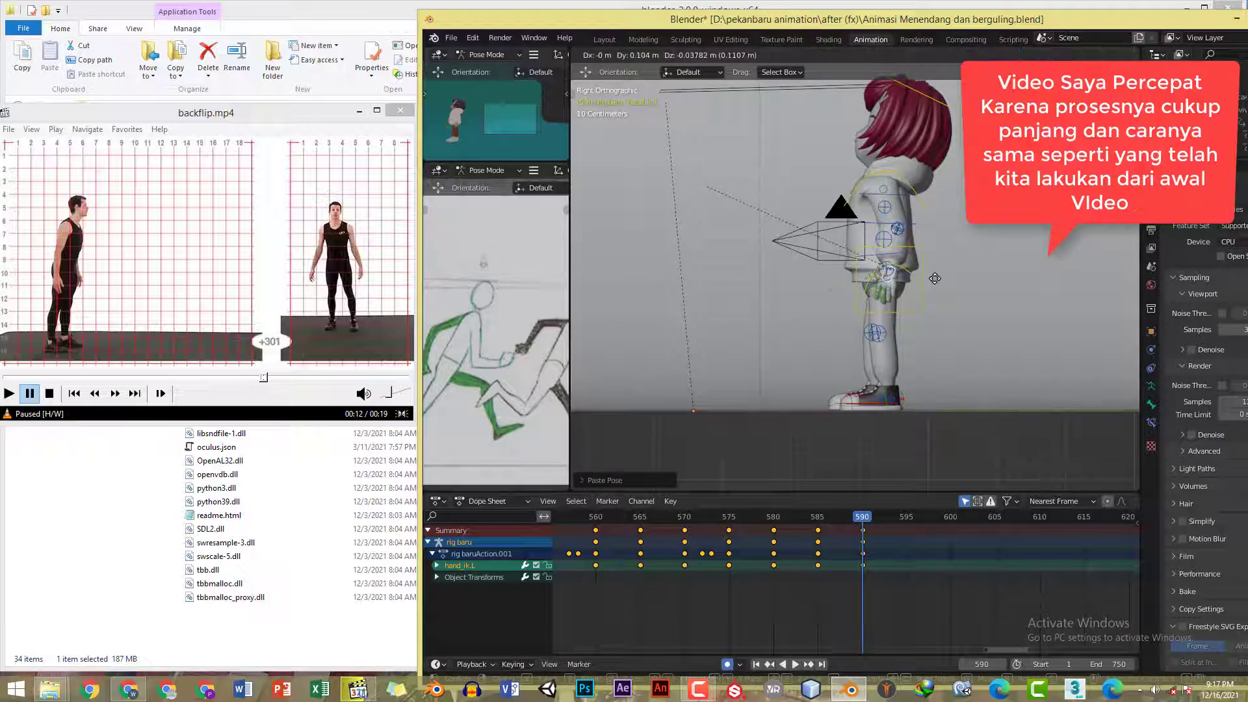
left_click(930, 265)
middle_click_drag(929, 265, 930, 272, "shift")
- Scrub through the landing and undo the torso and hand changes made at frame 590
left_click_drag(749, 519, 879, 517)
key("ctrl+z")
key("ctrl+z")
key("ctrl+z")
key("ctrl+z")
key("ctrl+z")
key("ctrl+z")
key("ctrl+z")
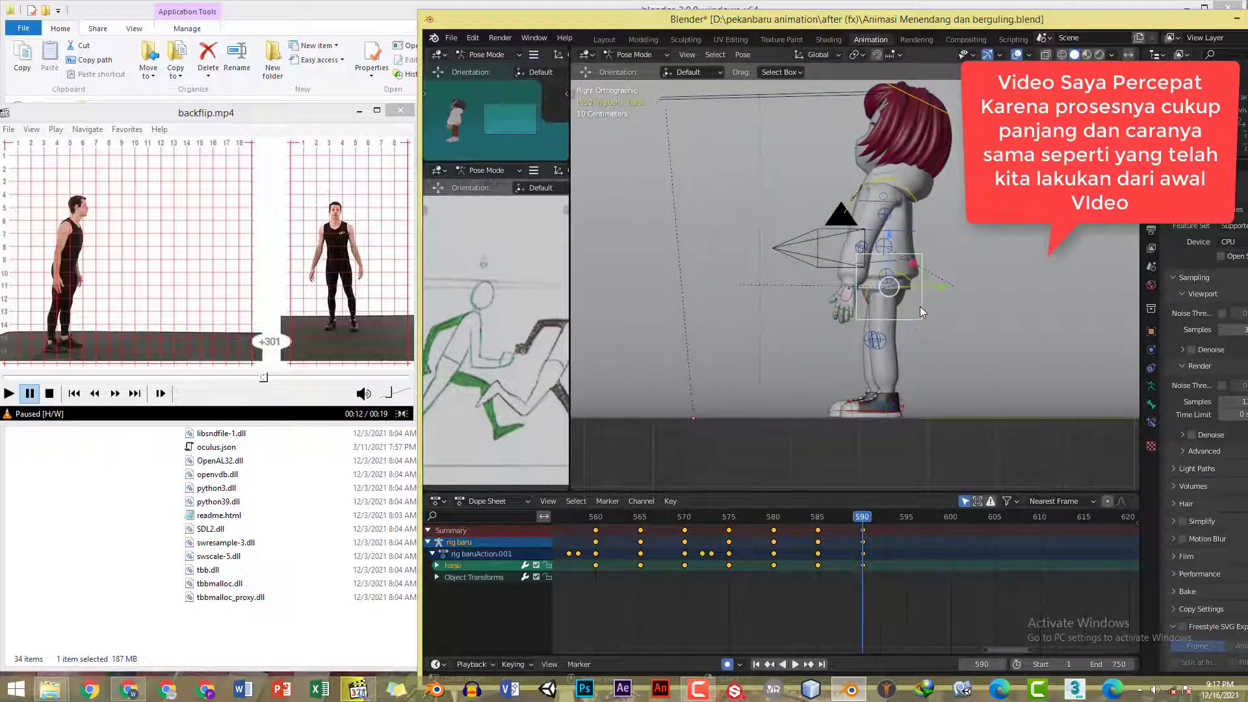
key("shift+ctrl+space")
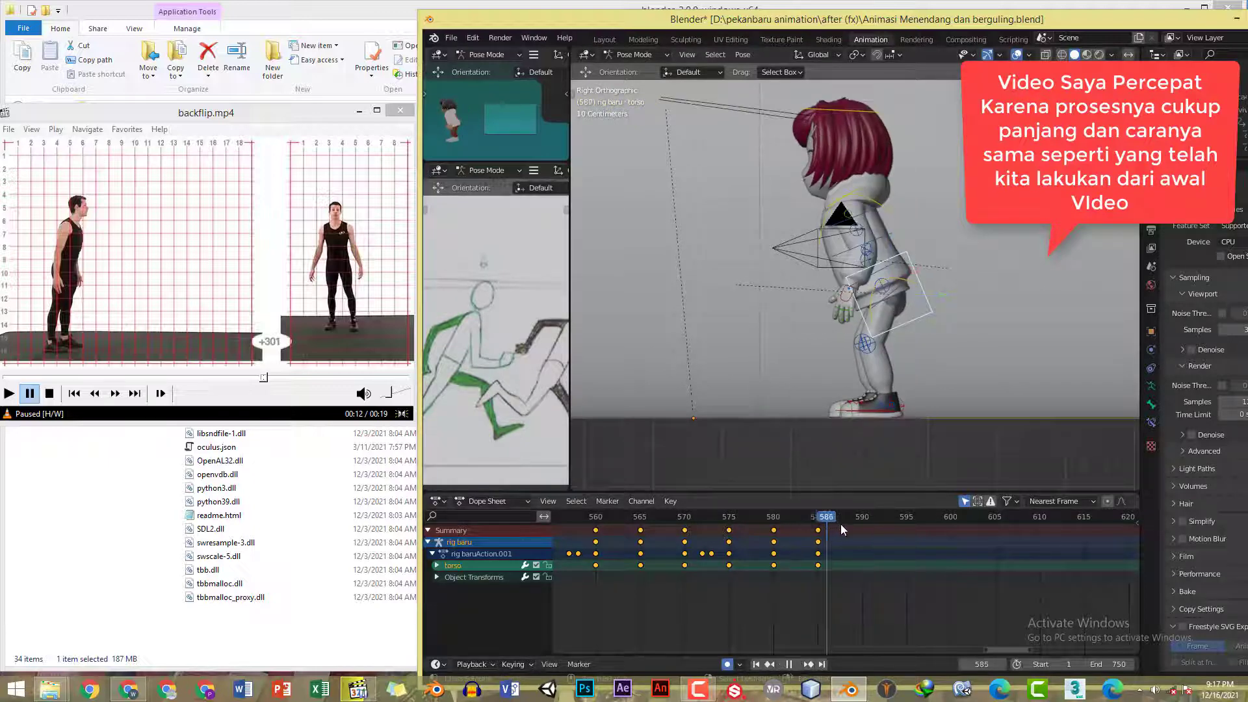
key("Escape")
- Rotate the torso nearly upright at frame 590 and raise it about 0.11 m
key("a")
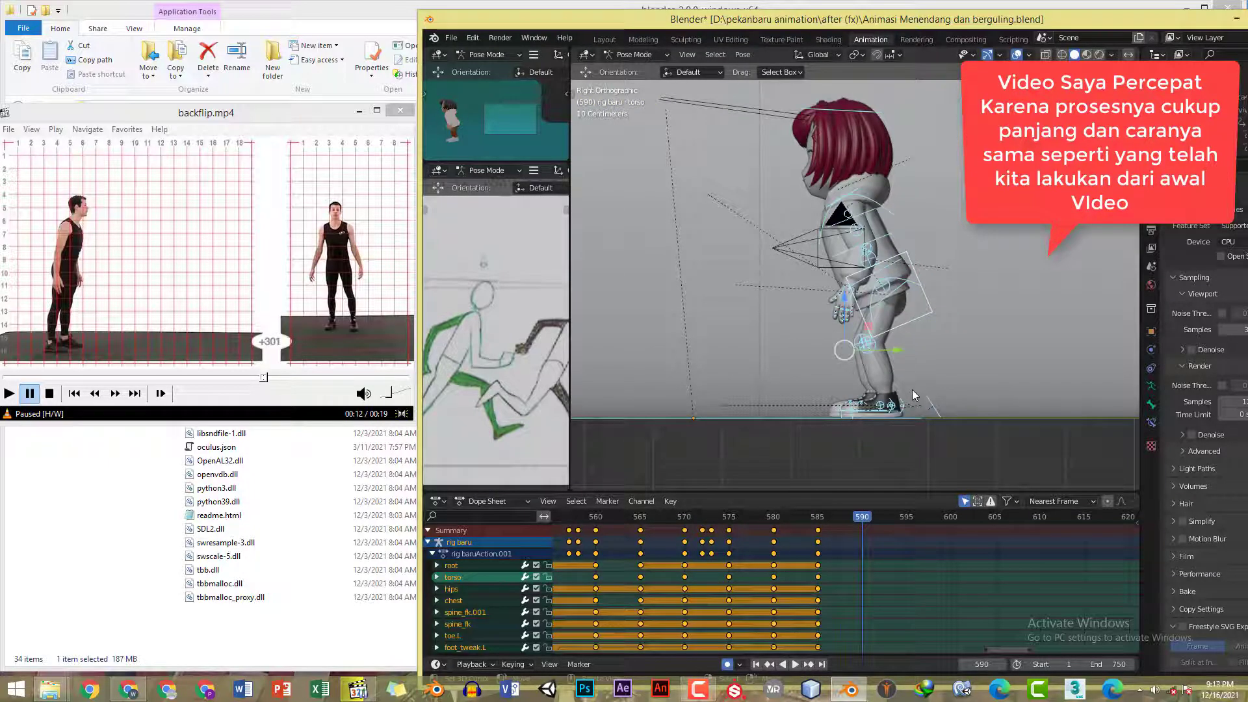
left_click(921, 319)
key("r")
left_click(974, 317)
left_click_drag(891, 250, 891, 242)
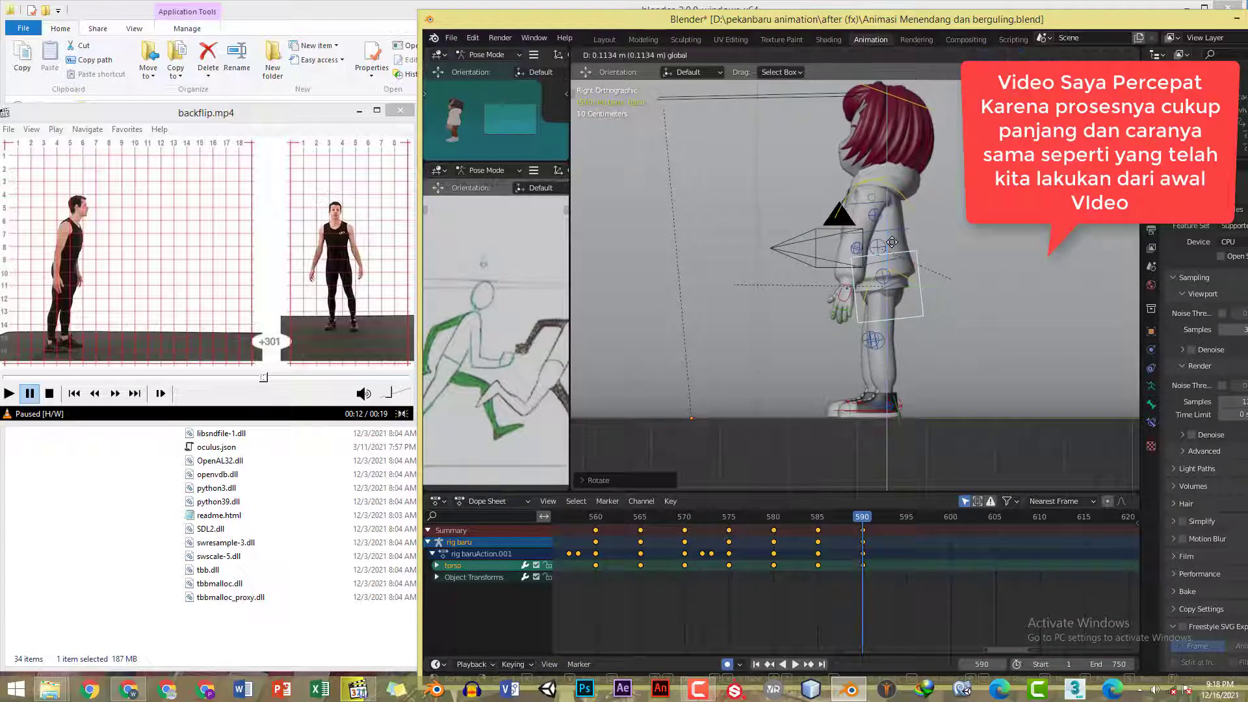
- Move the left hand back and slightly down beside the hip at frame 590
left_click(880, 301)
middle_click_drag(880, 302, 961, 326)
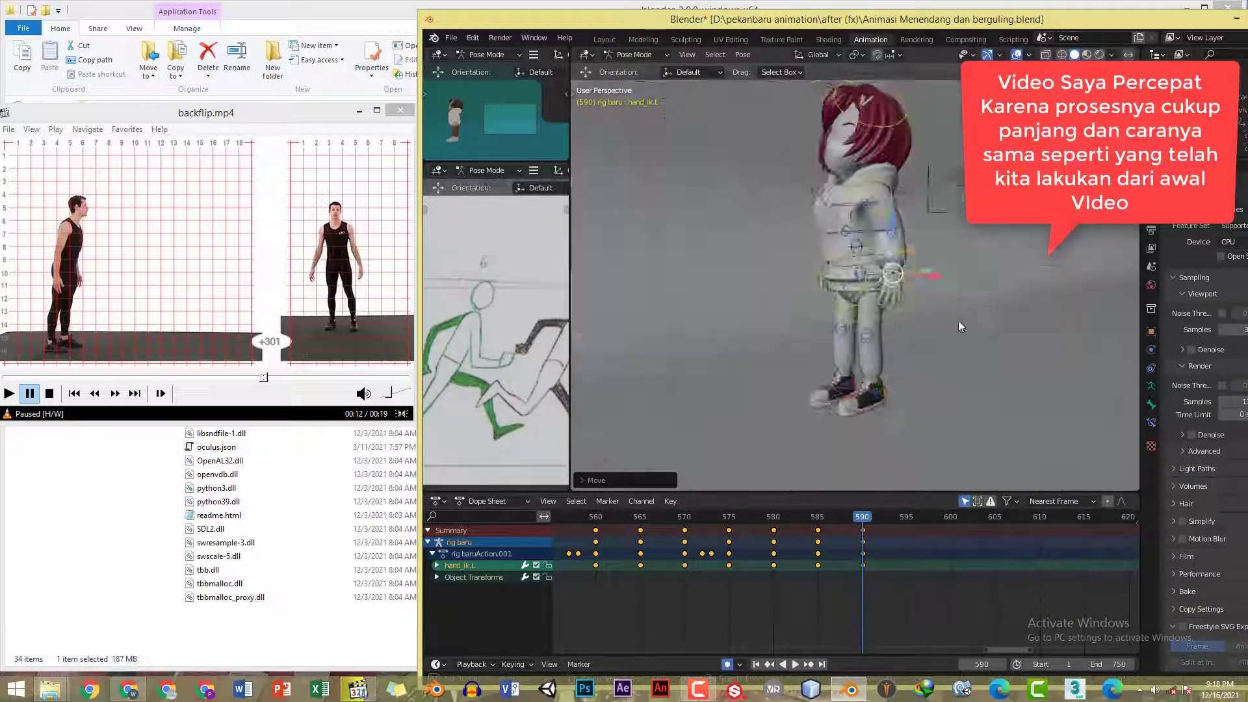
key("KP_1")
key("KP_3")
key("g")
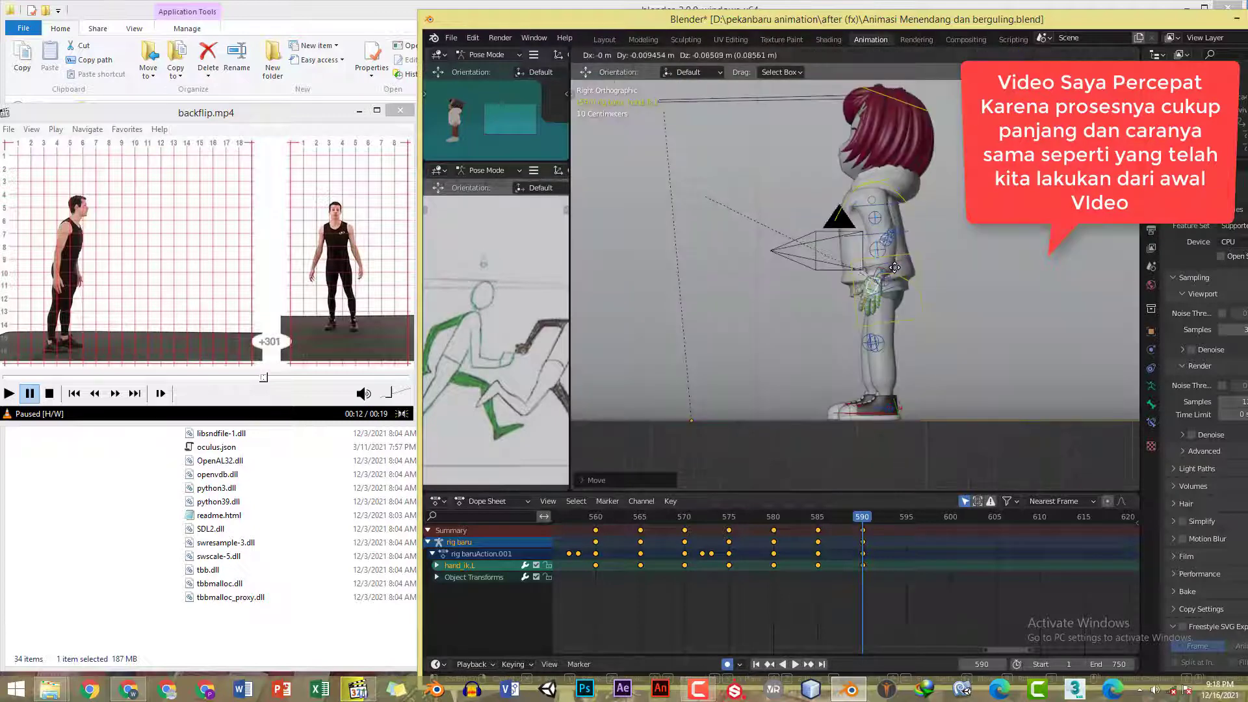
left_click(894, 267)
- Adjust the left hand and forearm tweak sideways in front view at frame 590, and paste the pose mirrored onto the right side
key("KP_1")
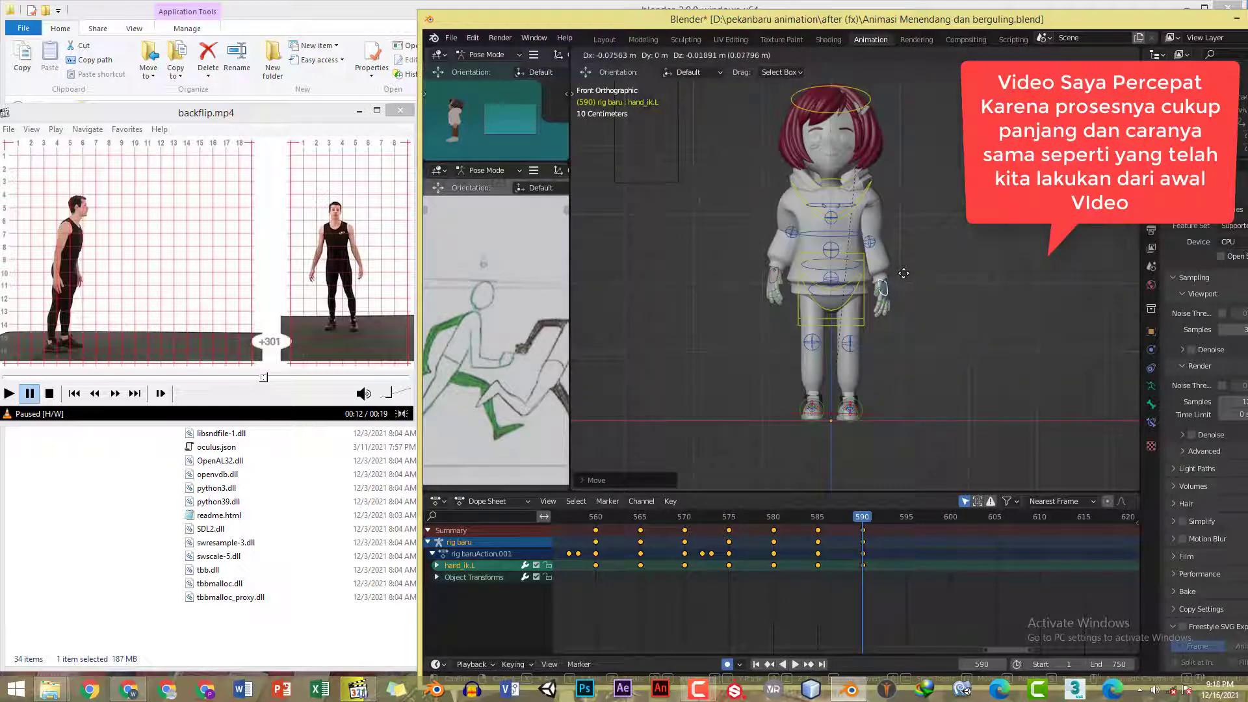
key("ctrl+v")
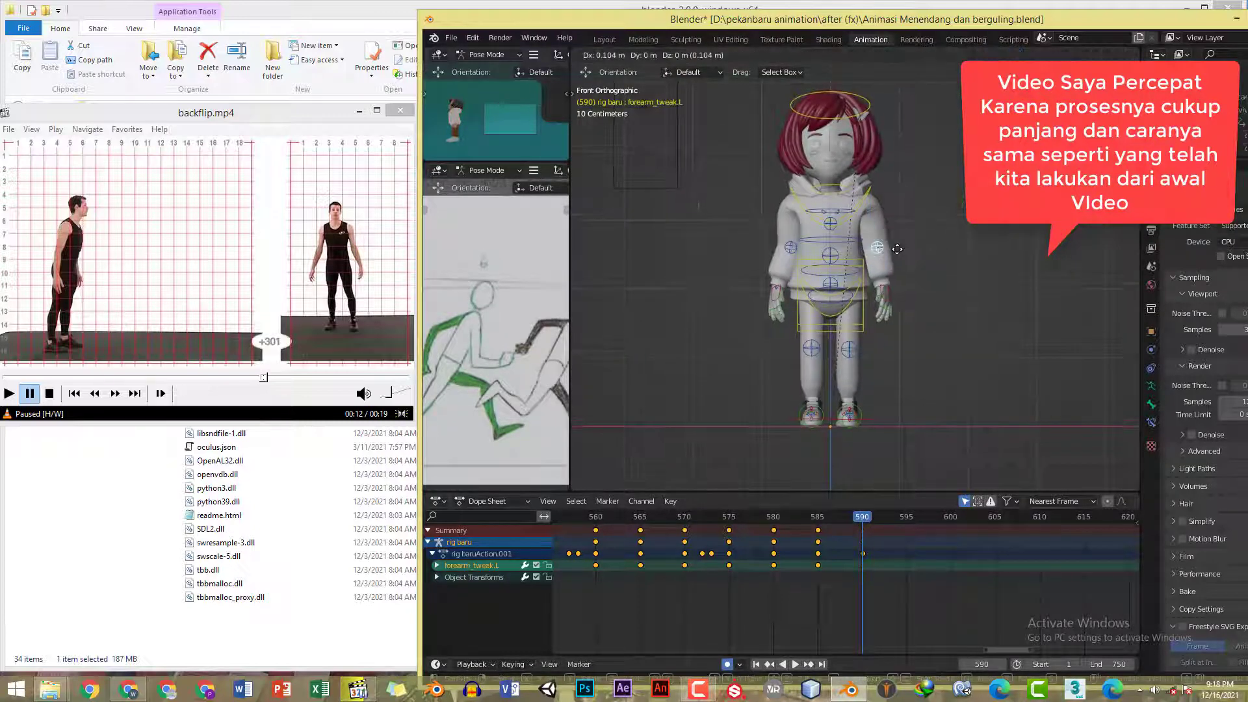
left_click(897, 252)
key("ctrl+c")
key("ctrl+shift+v")
key("KP_3")
- Play back the landing from frame 580 and set the animation's end frame to 600
left_click(774, 520)
key("space")
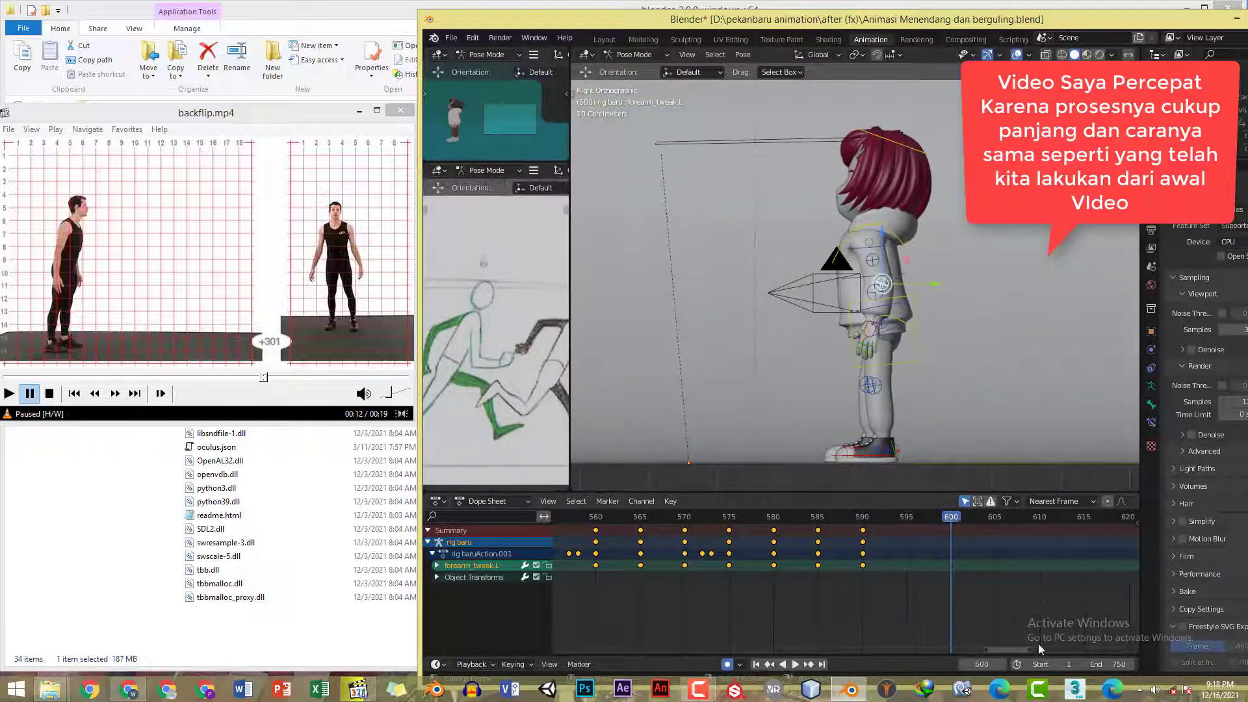
double_click(1108, 664)
type("600")
key("Return")
- Play back the whole backflip from just after frame 500 to check the motion
scroll(864, 591, "down", 10)
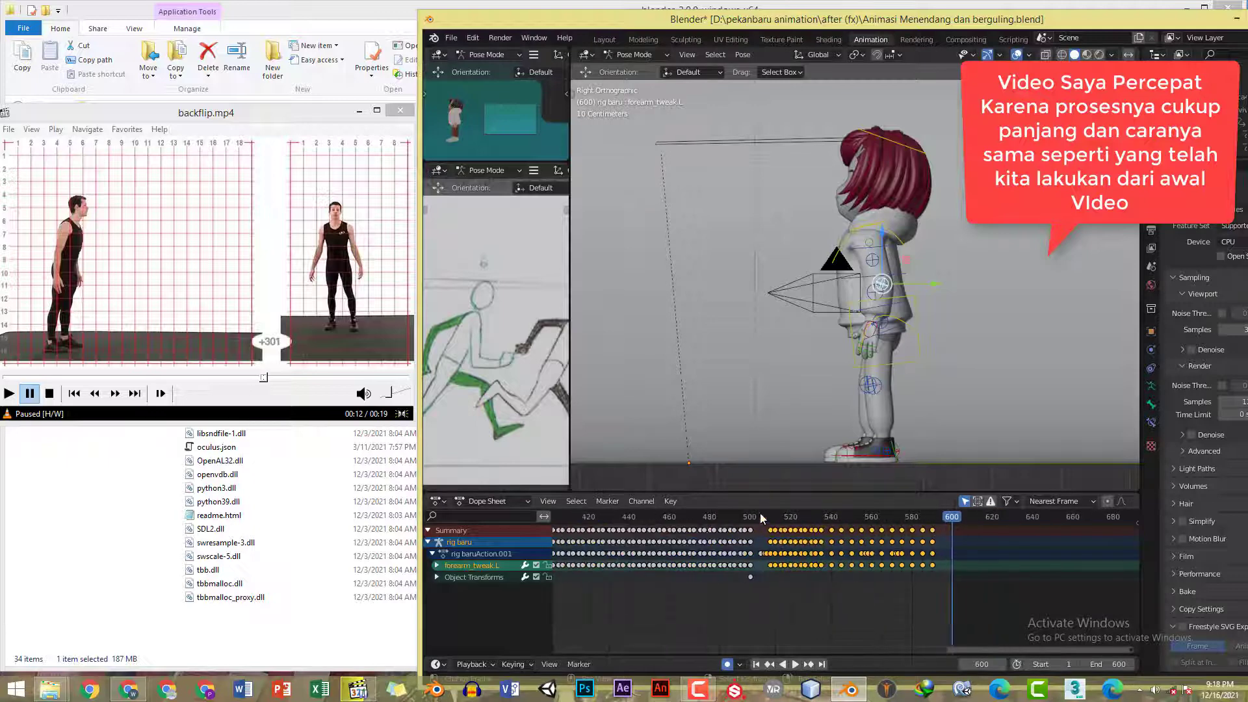
left_click(758, 518)
key("space")
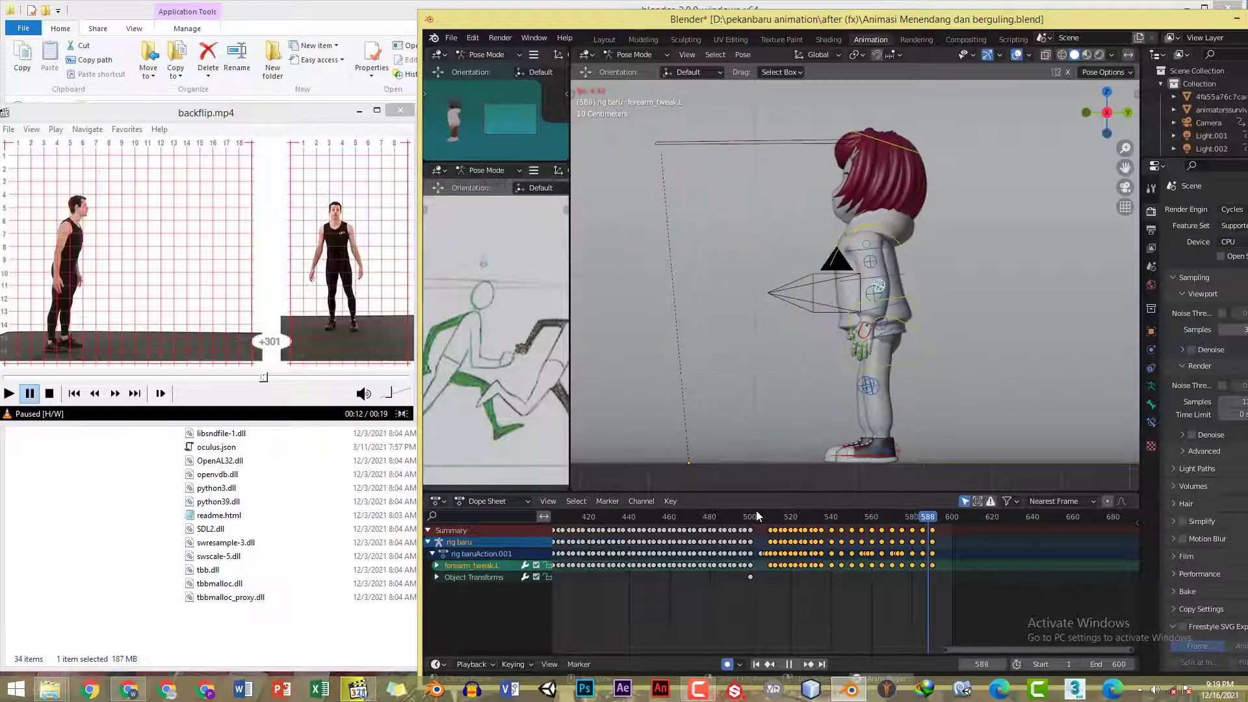
key("space")
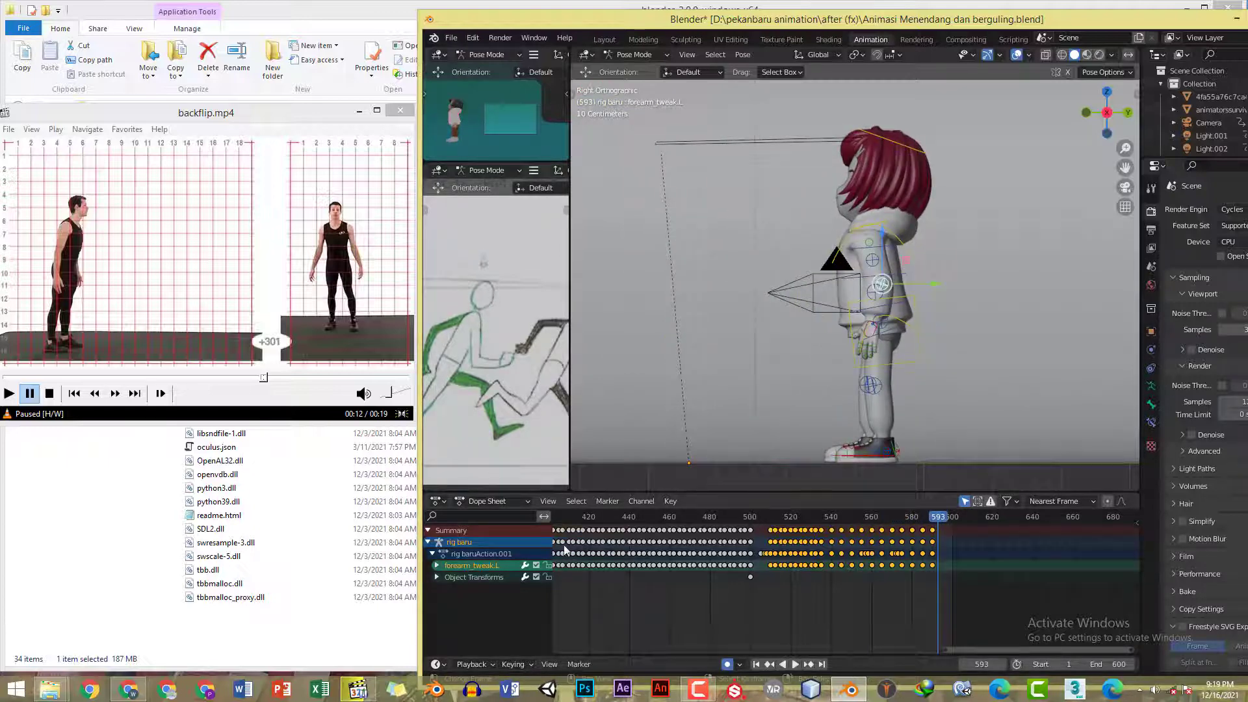
- Set the playback sync mode to Sync to Audio and replay the backflip from just after frame 500
left_click(471, 665)
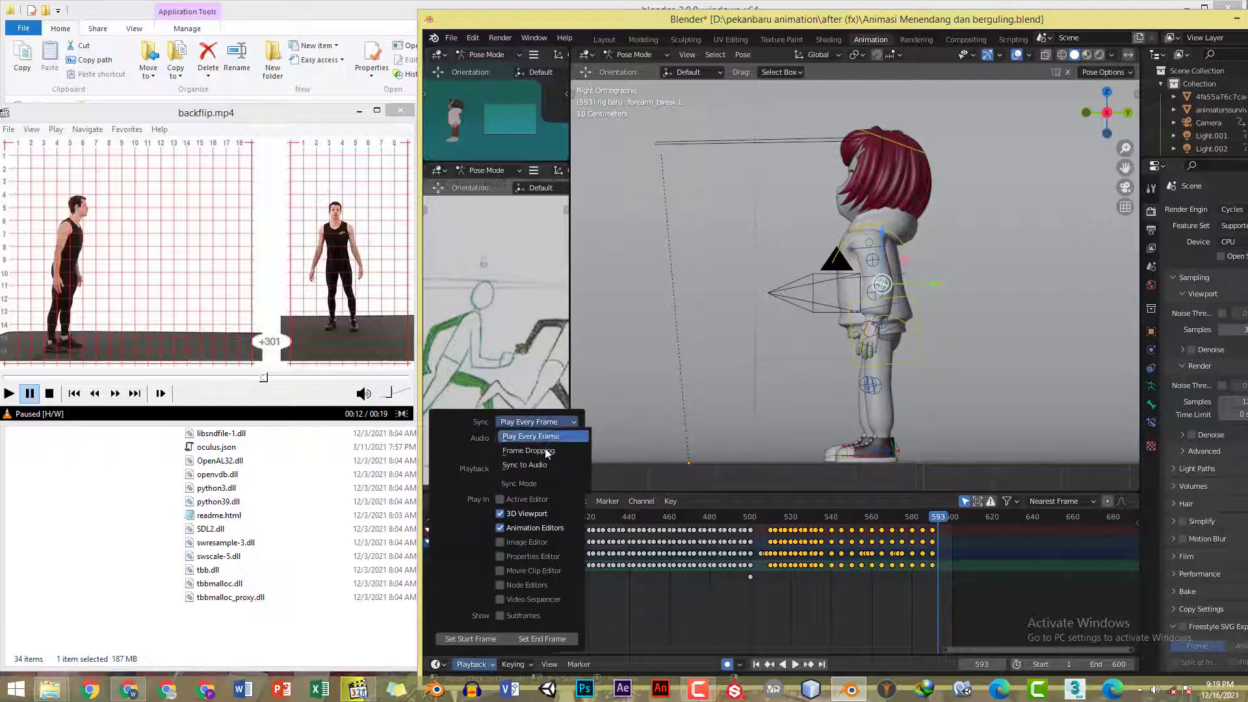
left_click(555, 464)
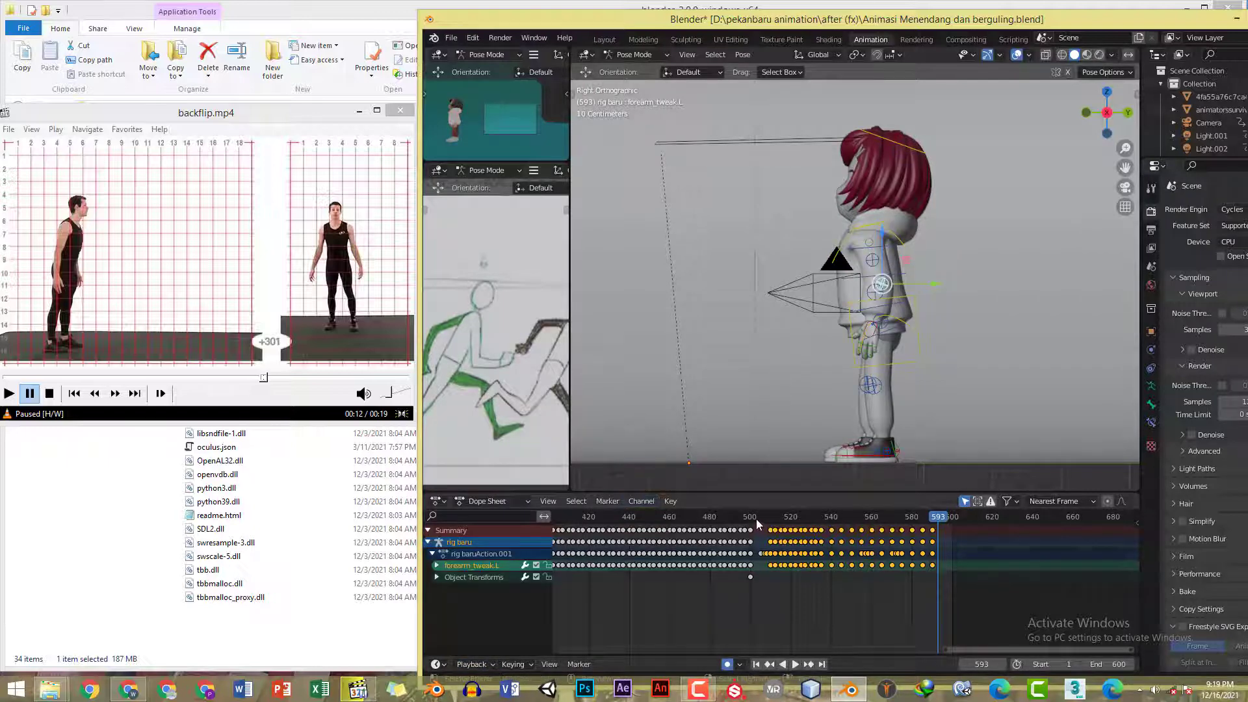
left_click(755, 519)
key("space")
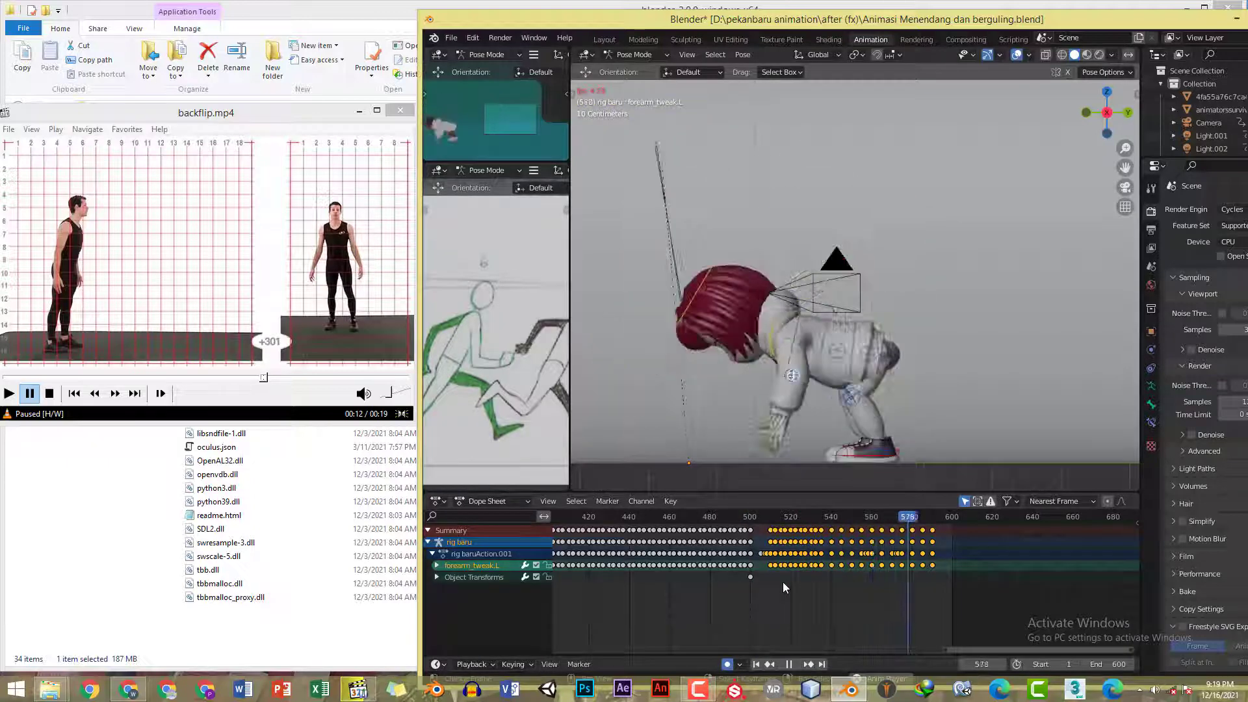
key("space")
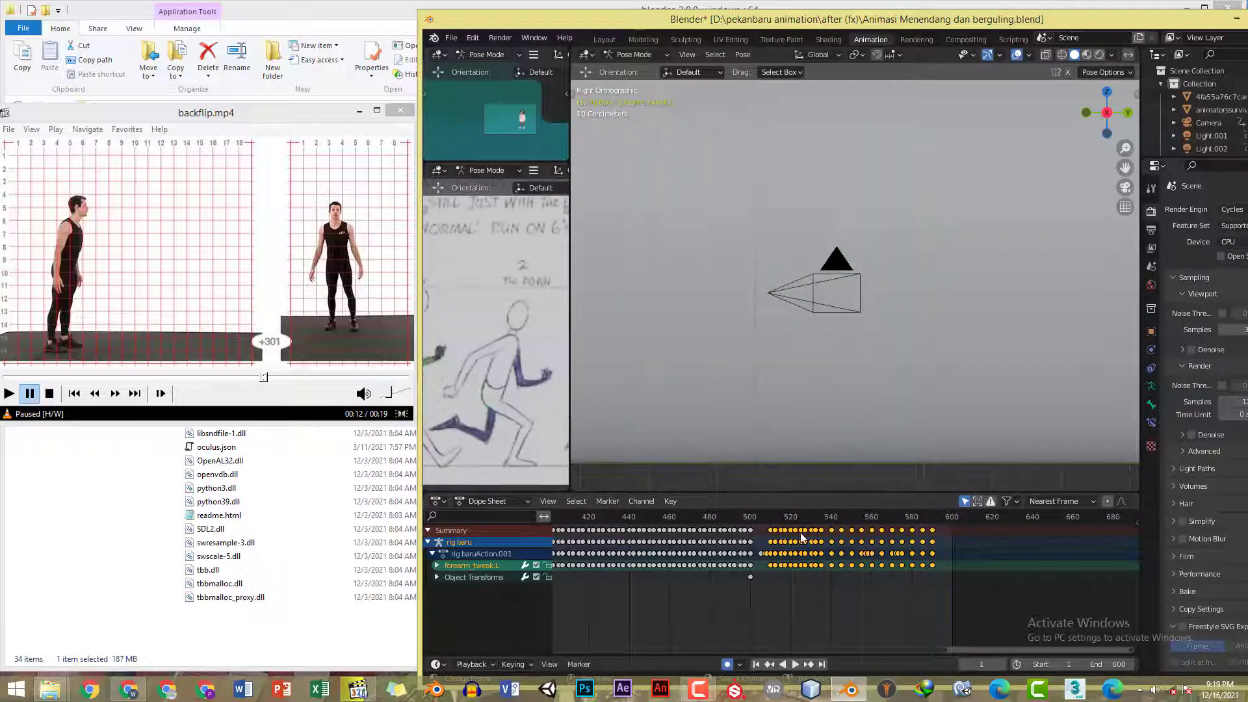
left_click(762, 520)
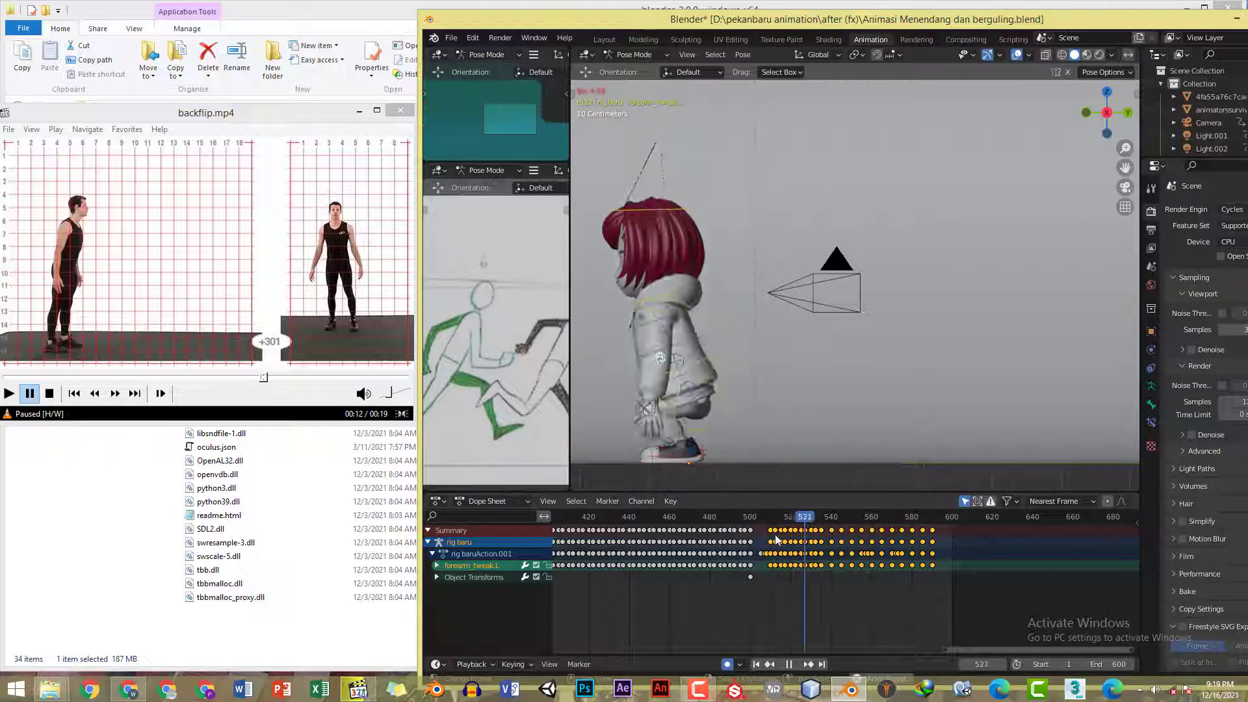
key("space")
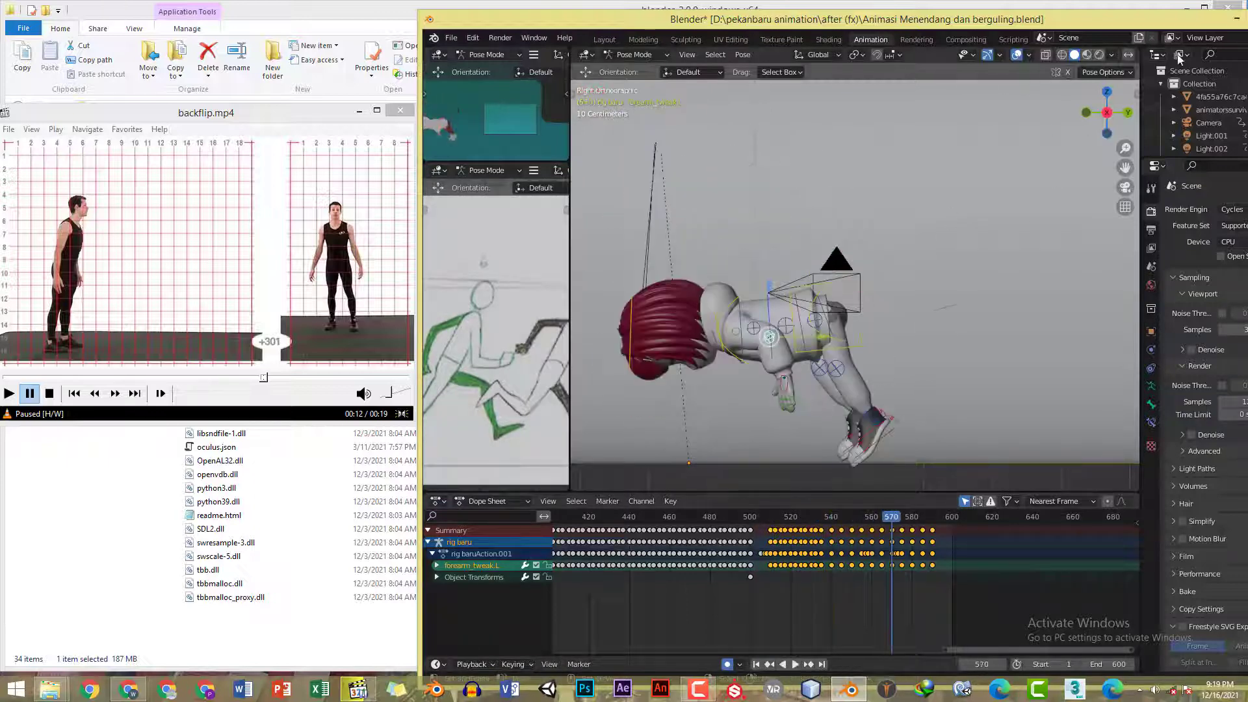
- Maximize the Blender window and review the backflip from the side from just after frame 500
left_click_drag(1217, 30, 1138, 34)
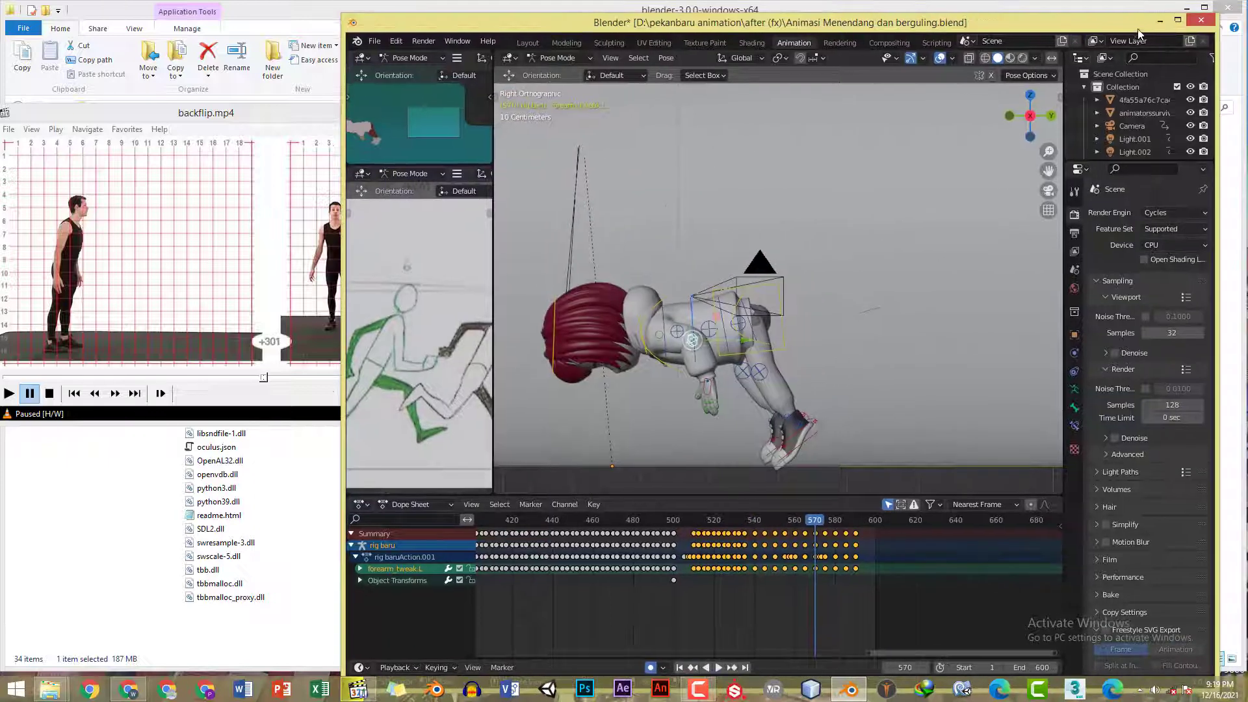
left_click(1176, 24)
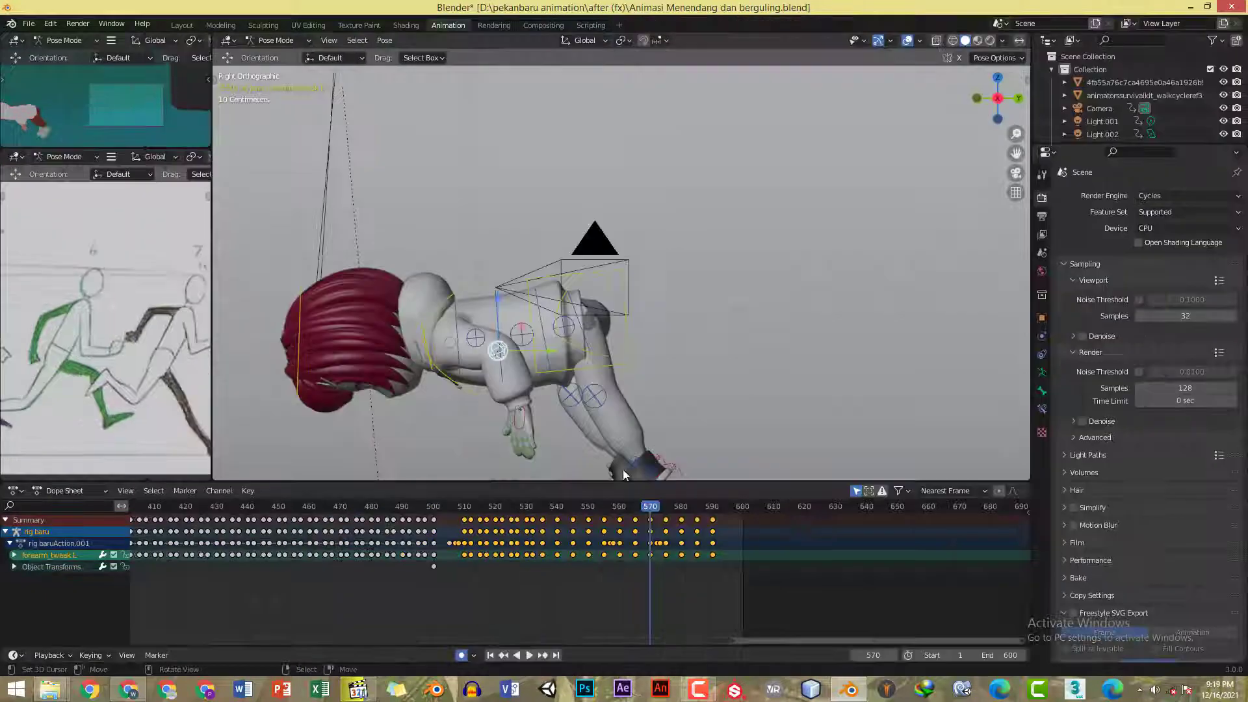
left_click(444, 505)
key("space")
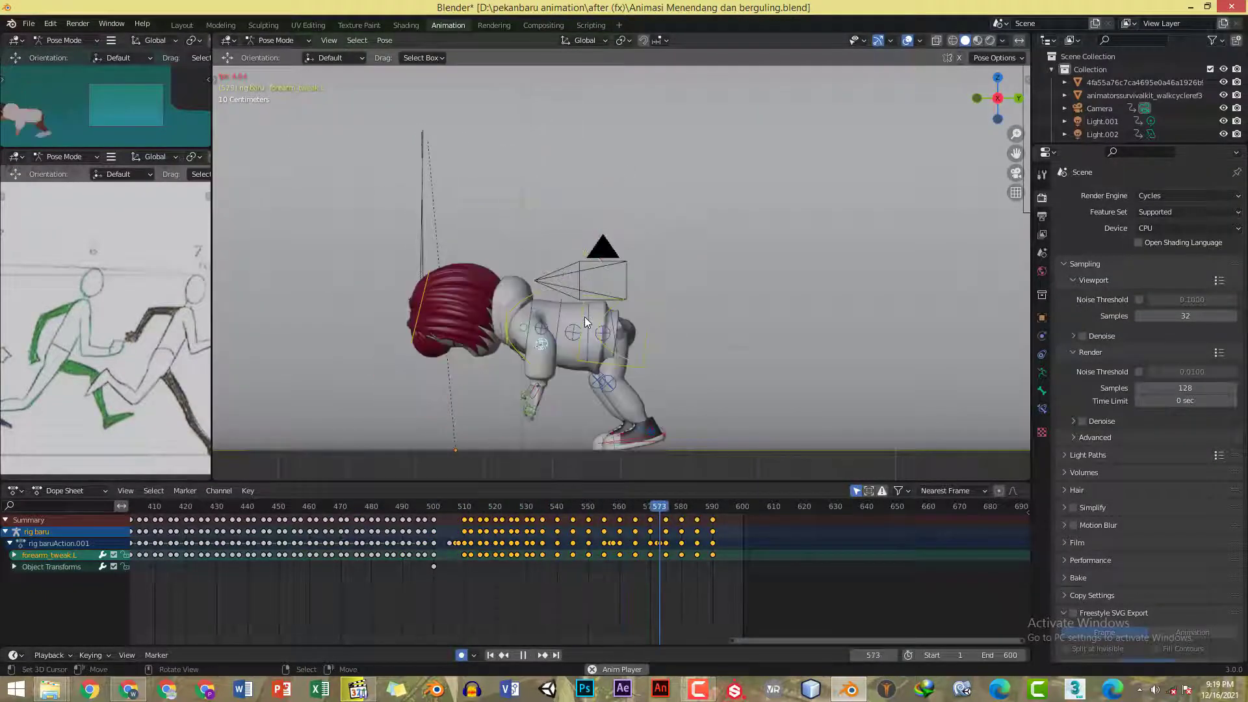
left_click(446, 507)
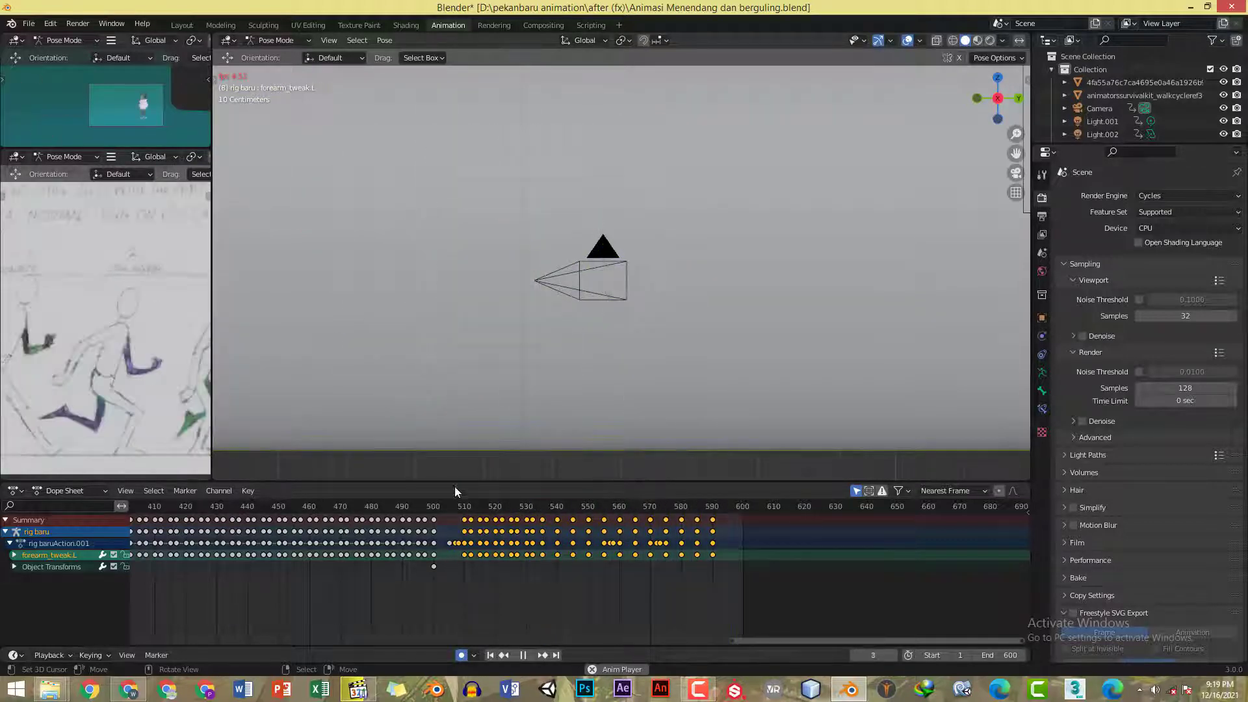
left_click(445, 507)
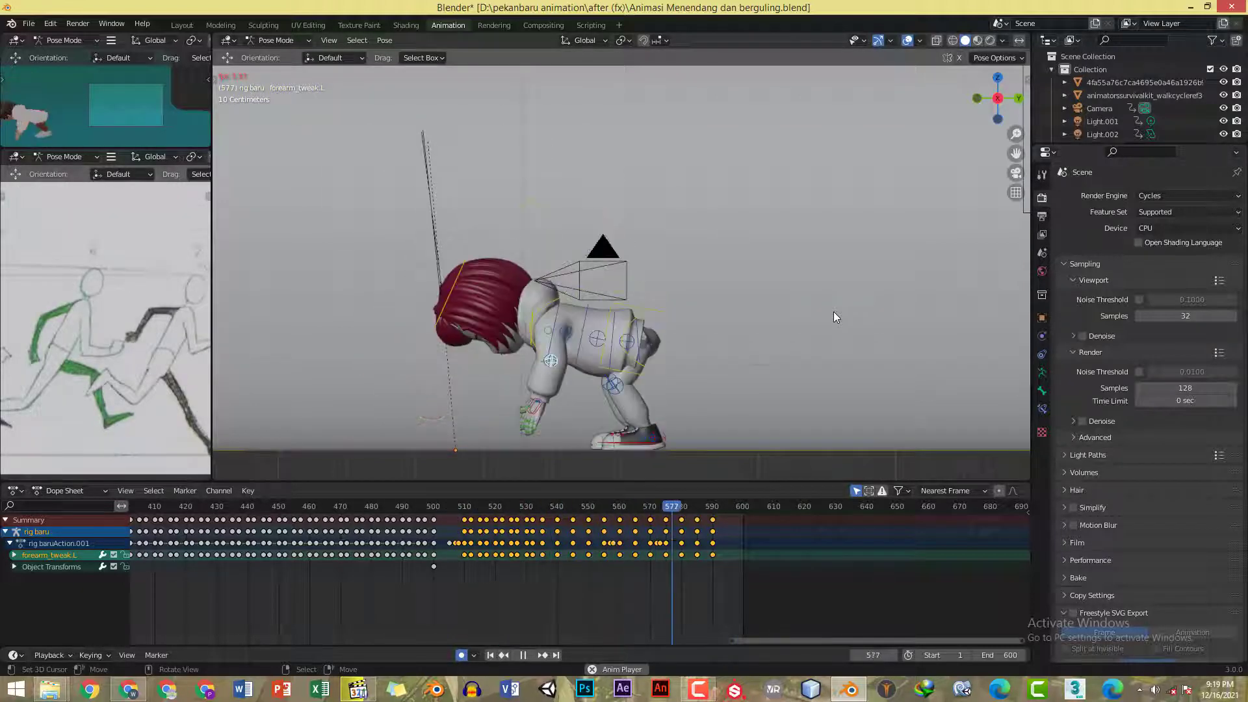
key("space")
- Orbit to an angled perspective of the character and play the backflip from around frame 500
middle_click_drag(590, 451, 497, 500)
left_click(443, 511)
middle_click_drag(498, 422, 551, 398)
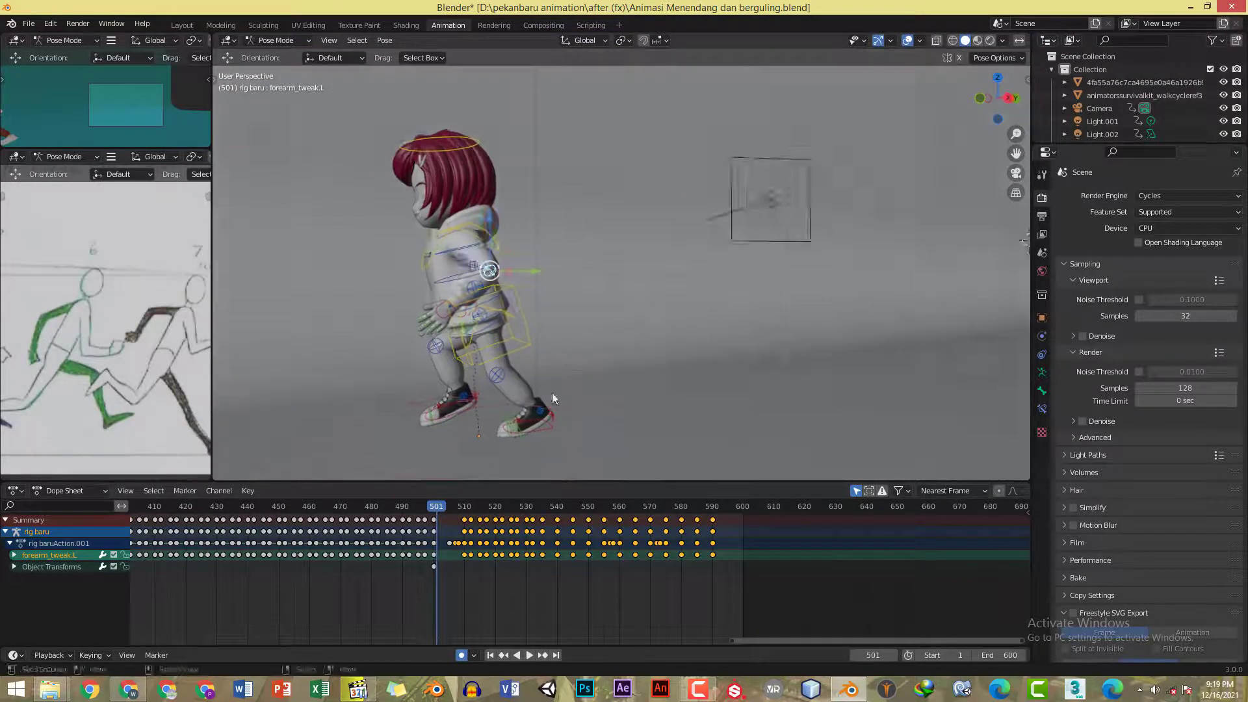
left_click(435, 511)
left_click(434, 511)
key("space")
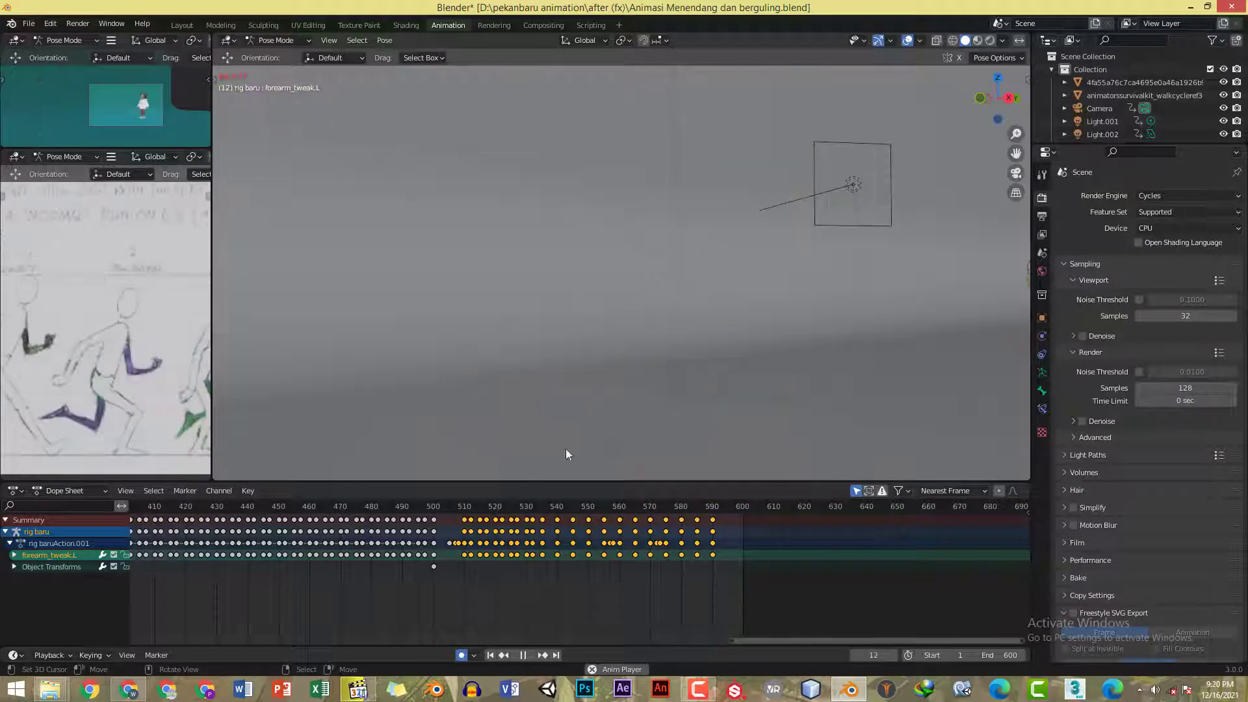
left_click(443, 507)
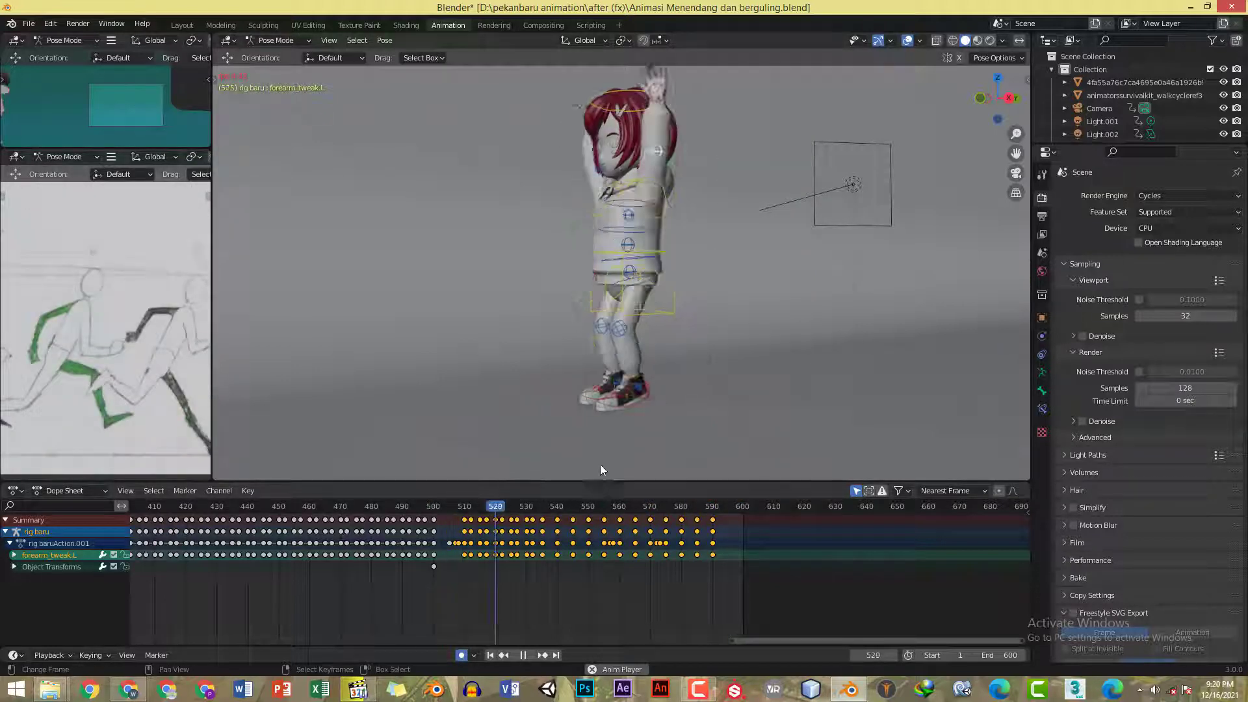